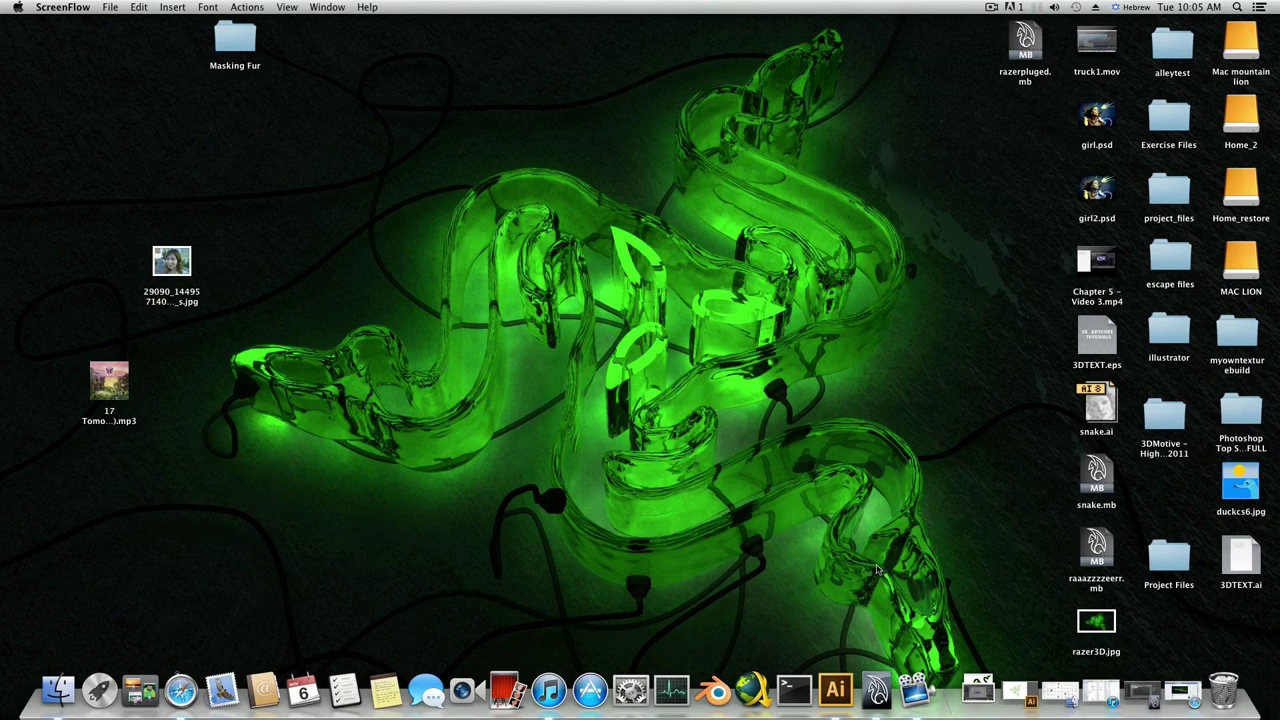
# - Switch to the Safari window with the 3D ART CORE page and examine the glowing green text and logo images
pyautogui.click(1182, 690)
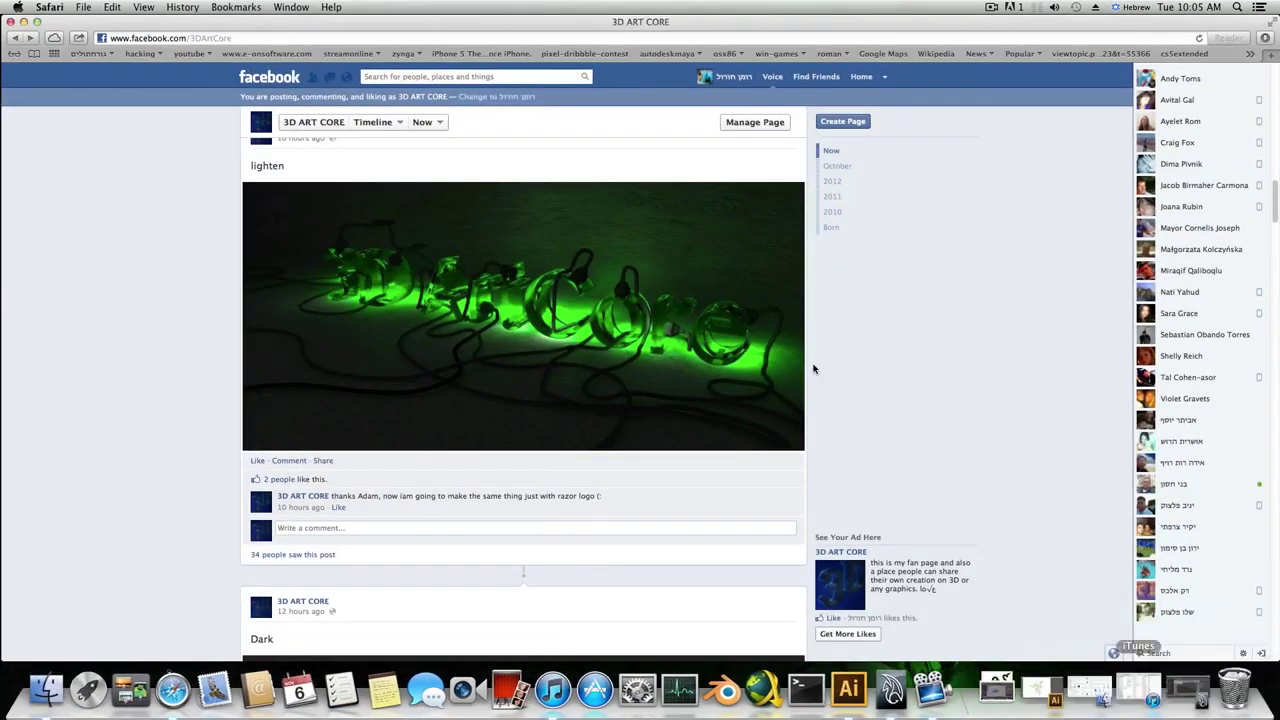
pyautogui.click(502, 351)
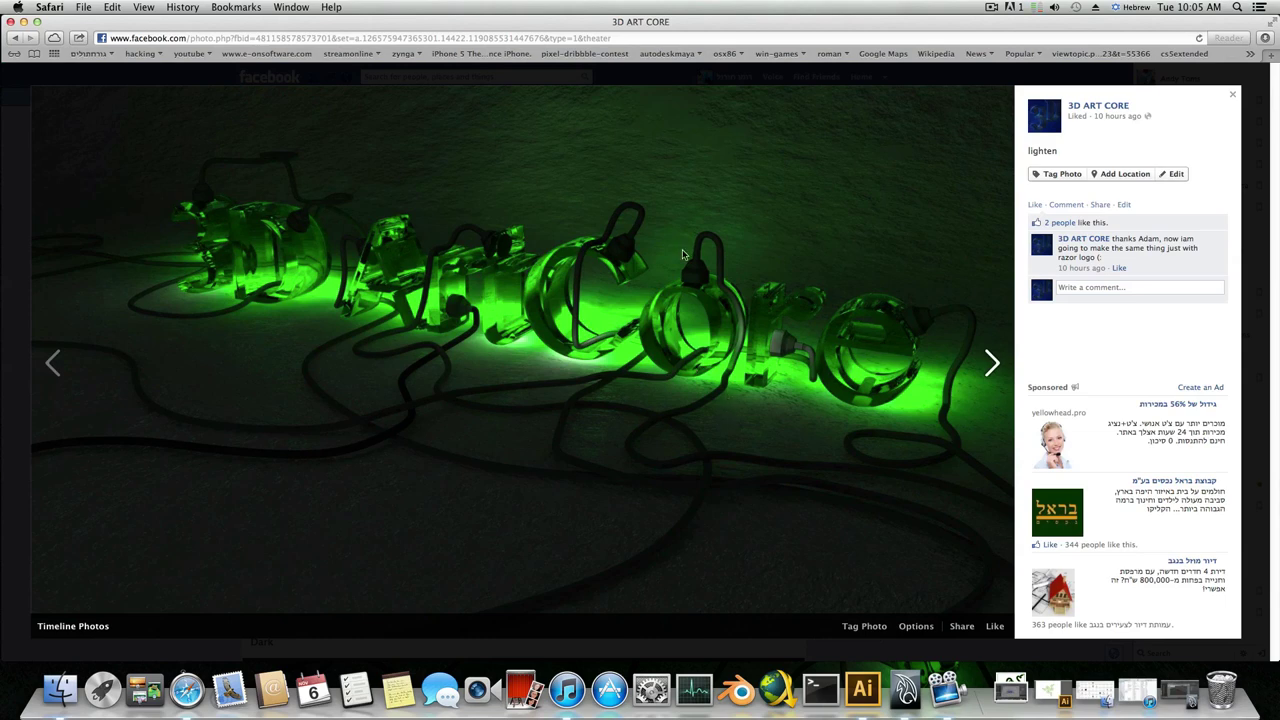
pyautogui.click(1234, 96)
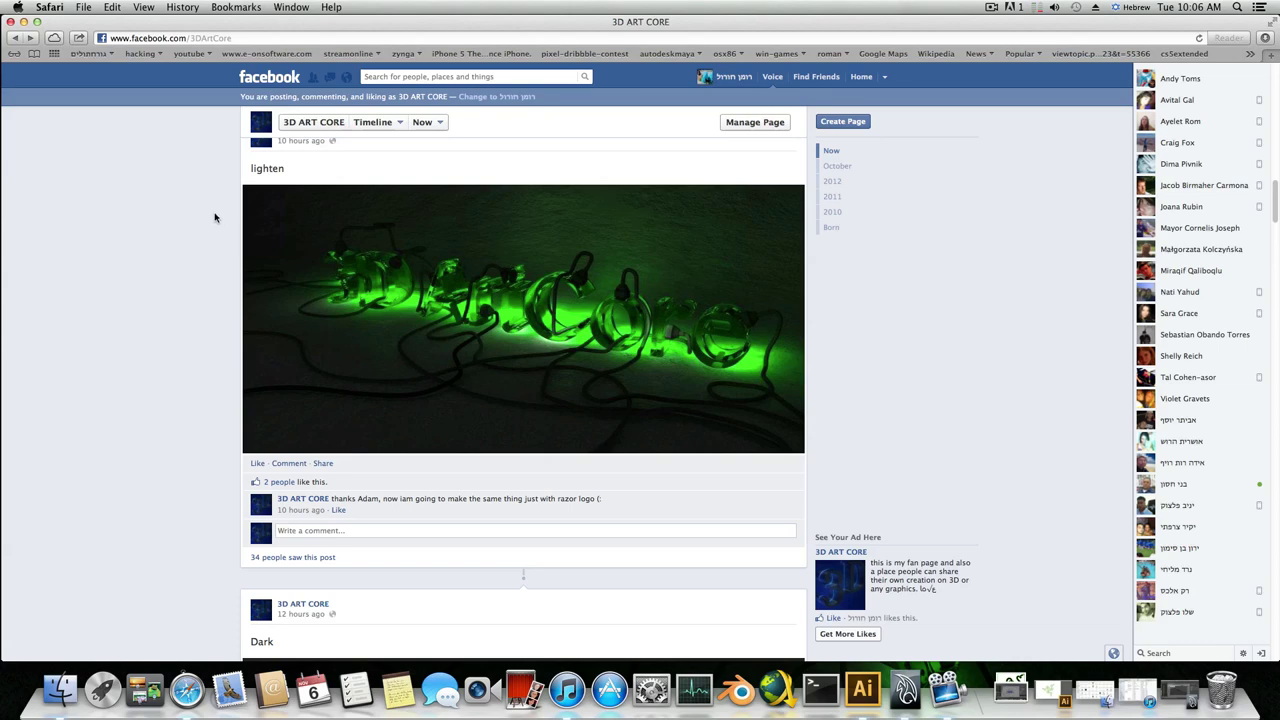
pyautogui.scroll(2, 398, 353)
pyautogui.scroll(6, 398, 353)
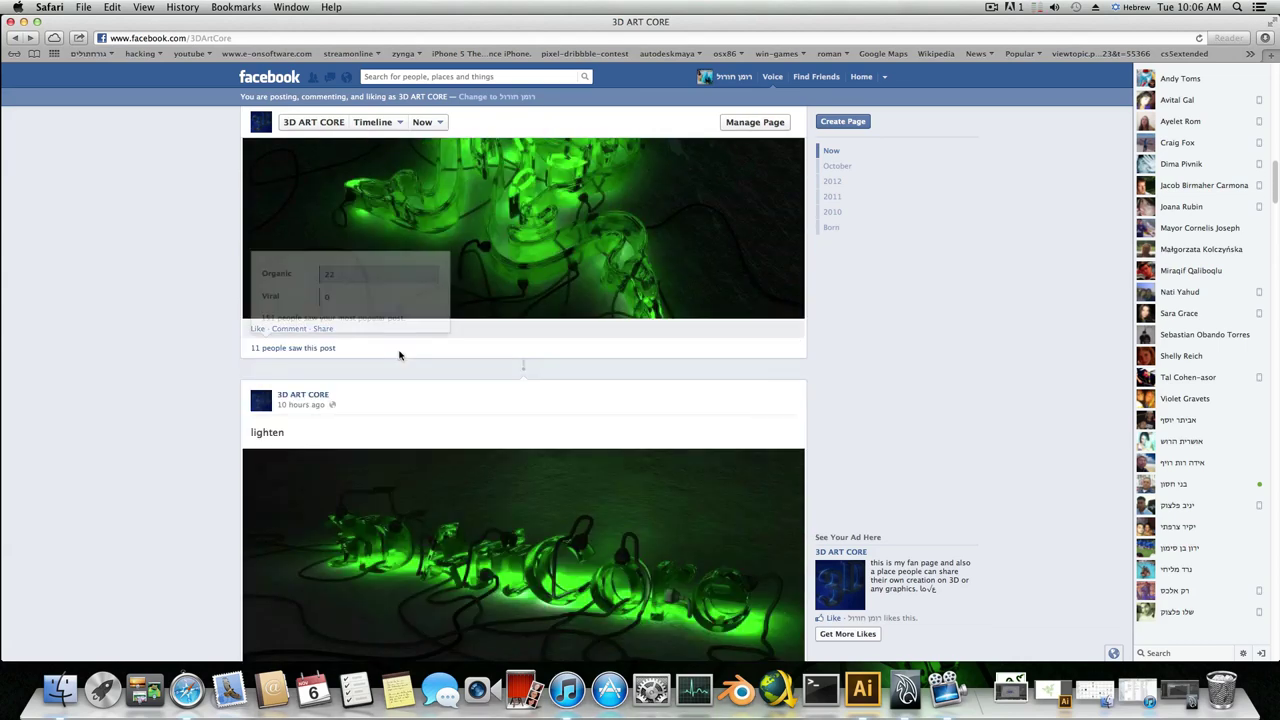
pyautogui.scroll(6, 415, 388)
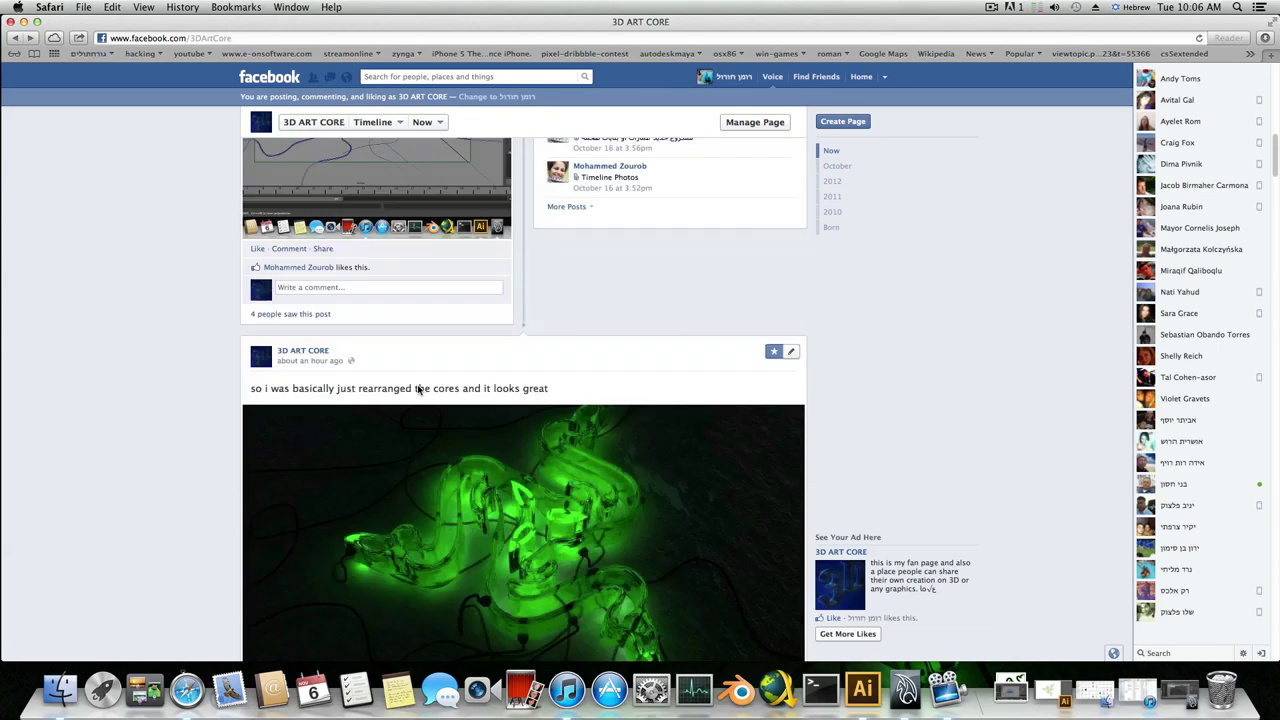
pyautogui.scroll(2, 205, 305)
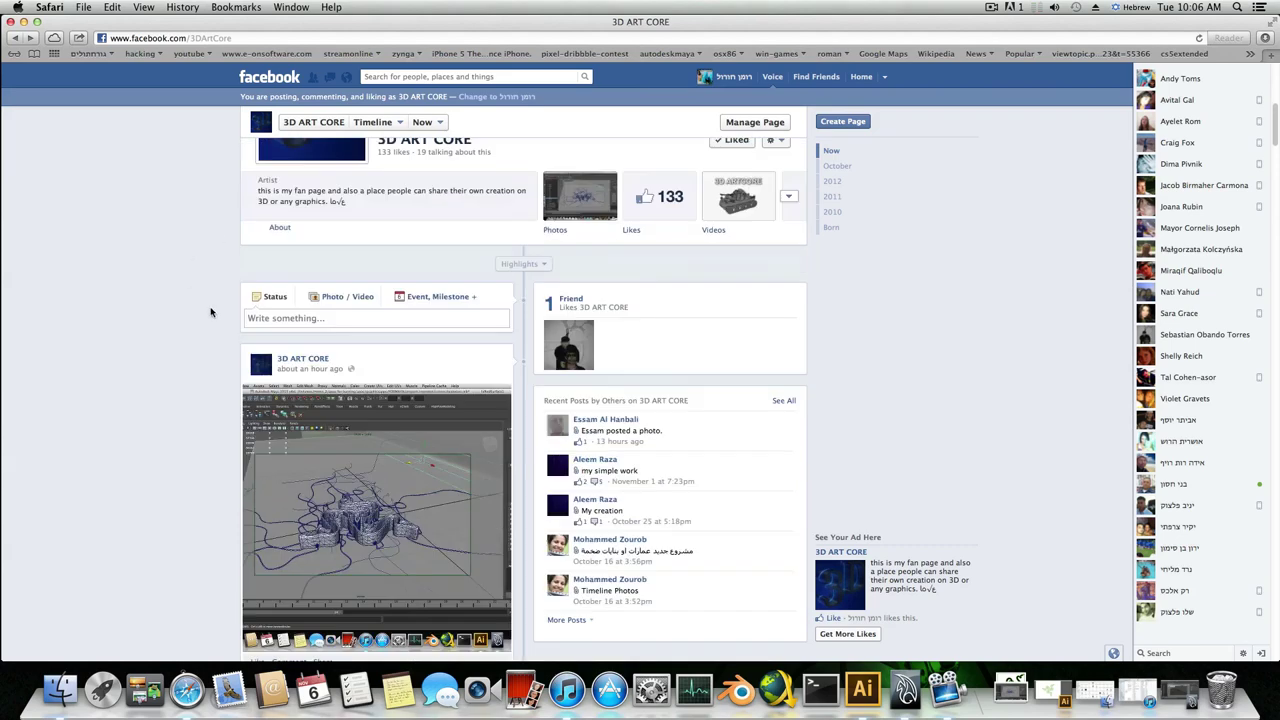
pyautogui.scroll(-6, 651, 337)
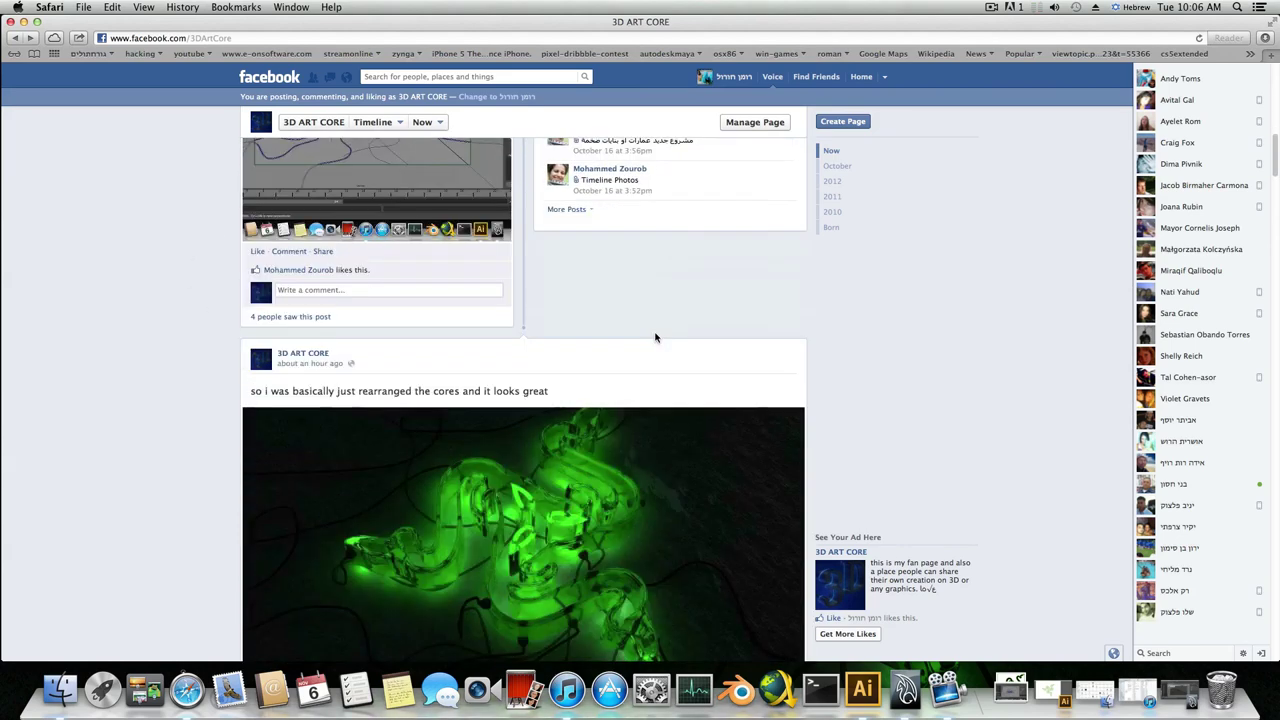
pyautogui.click(23, 21)
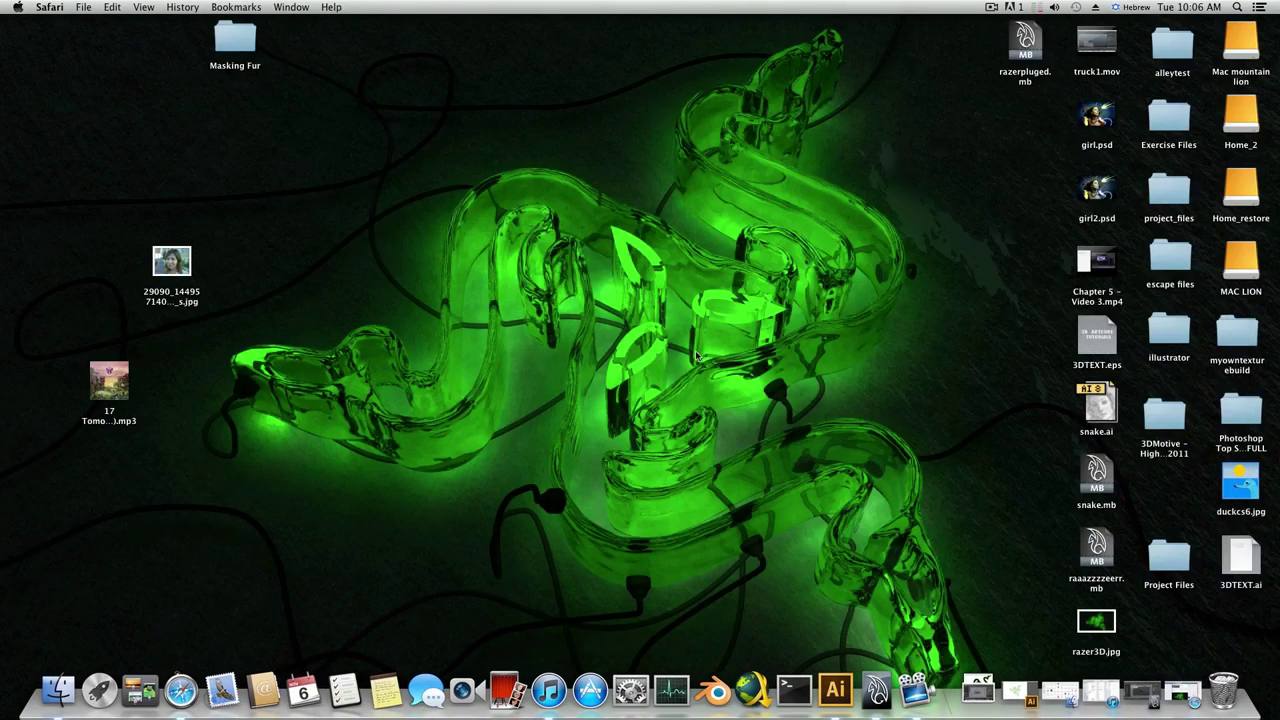
# - Switch to Maya and examine the red 3D letters of the textwires scene, including the letter C
pyautogui.click(1145, 690)
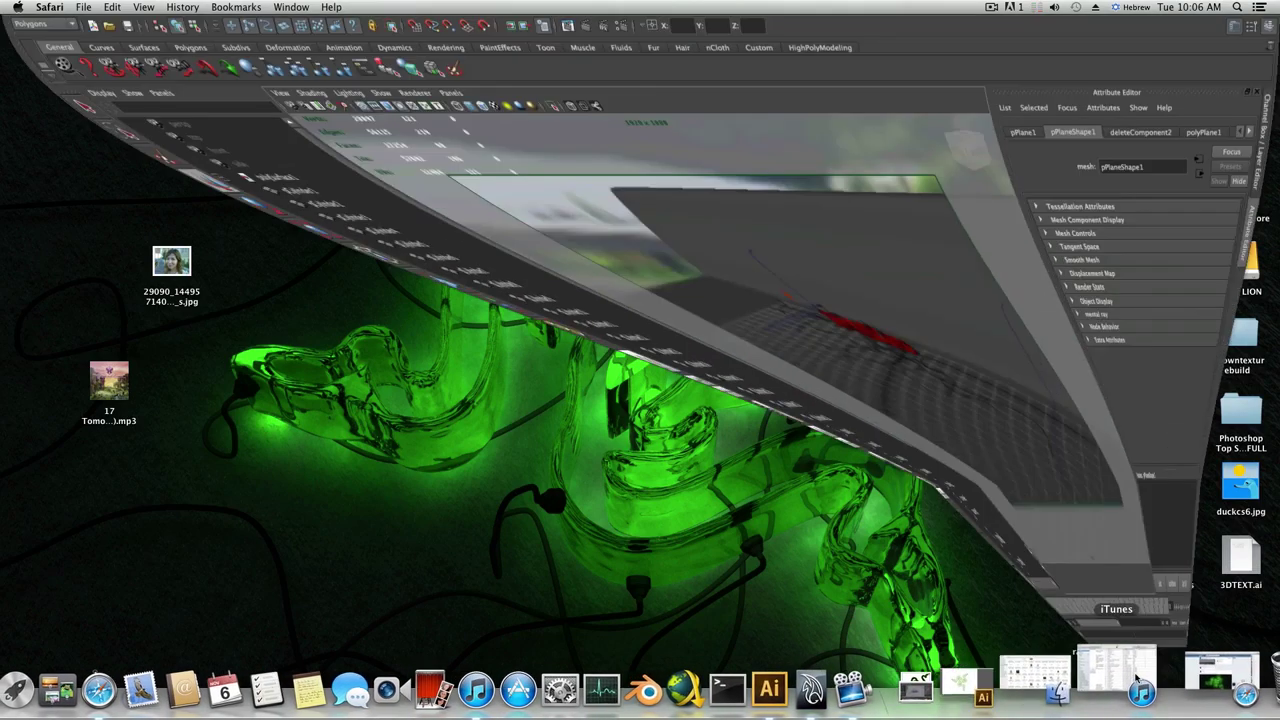
pyautogui.keyDown('alt'); pyautogui.moveTo(560, 374); pyautogui.dragTo(586, 363); pyautogui.keyUp('alt')
pyautogui.keyDown('alt'); pyautogui.moveTo(586, 363); pyautogui.dragTo(774, 423, button='right'); pyautogui.keyUp('alt')
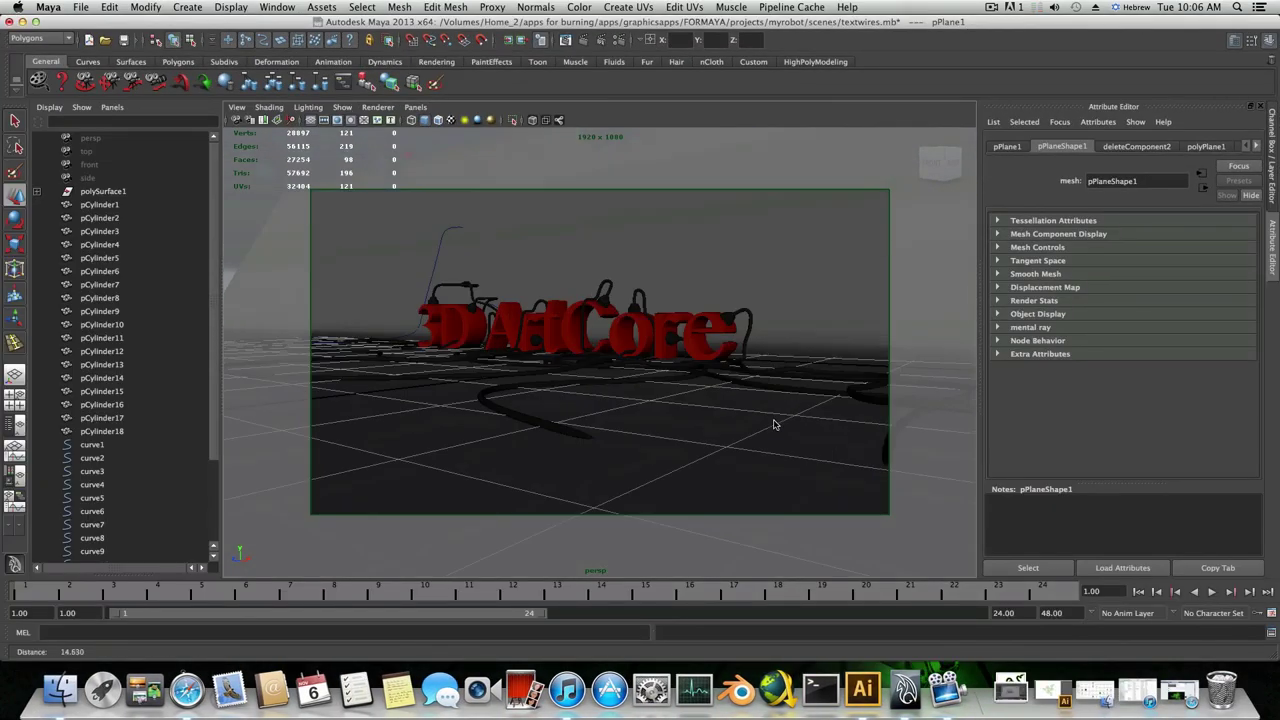
pyautogui.keyDown('alt'); pyautogui.moveTo(774, 423); pyautogui.dragTo(622, 385); pyautogui.keyUp('alt')
pyautogui.click(600, 365)
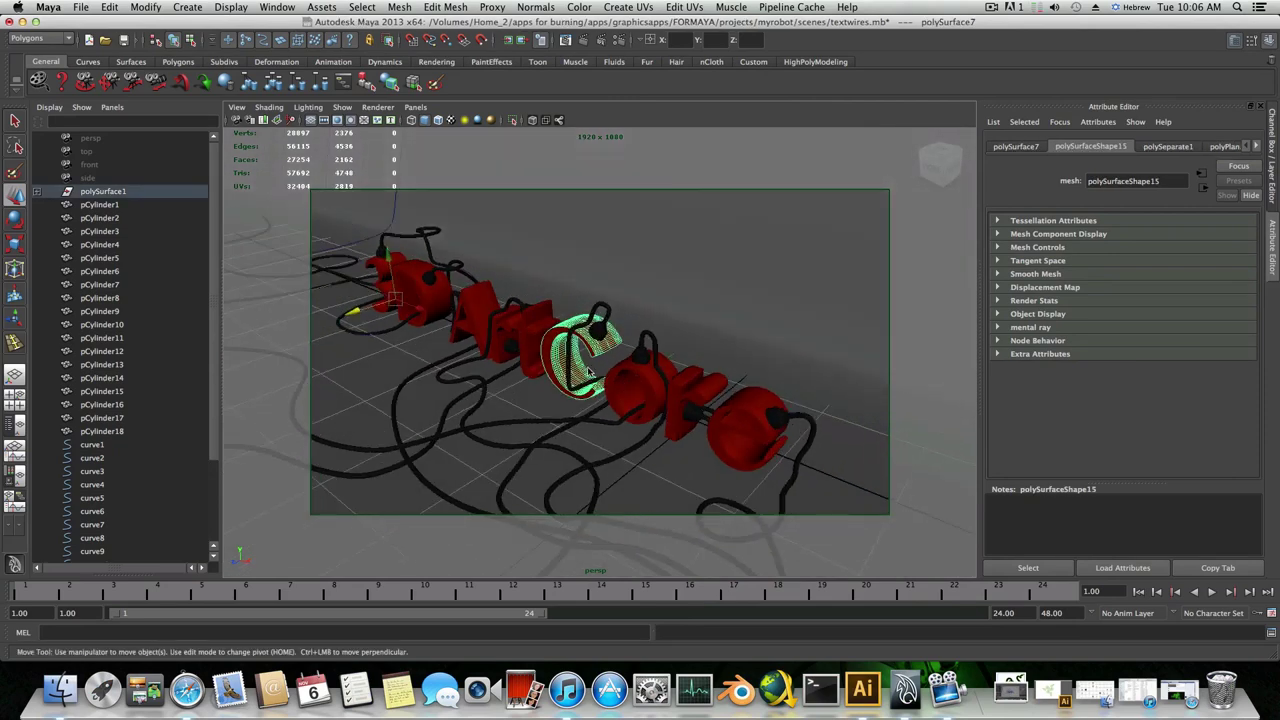
pyautogui.click(591, 366)
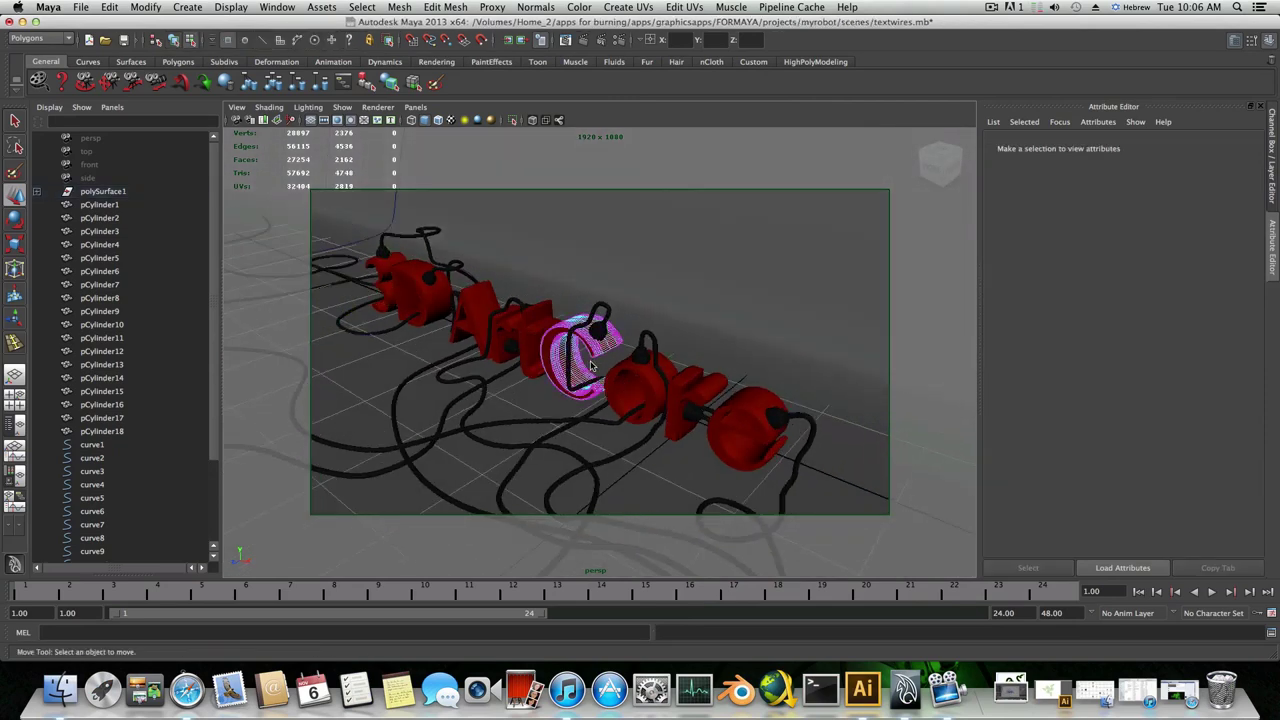
pyautogui.click(591, 366)
pyautogui.keyDown('alt'); pyautogui.moveTo(619, 367); pyautogui.dragTo(660, 350); pyautogui.keyUp('alt')
pyautogui.keyDown('alt'); pyautogui.moveTo(660, 350); pyautogui.dragTo(694, 360, button='right'); pyautogui.keyUp('alt')
pyautogui.keyDown('alt'); pyautogui.moveTo(694, 360); pyautogui.dragTo(615, 366); pyautogui.keyUp('alt')
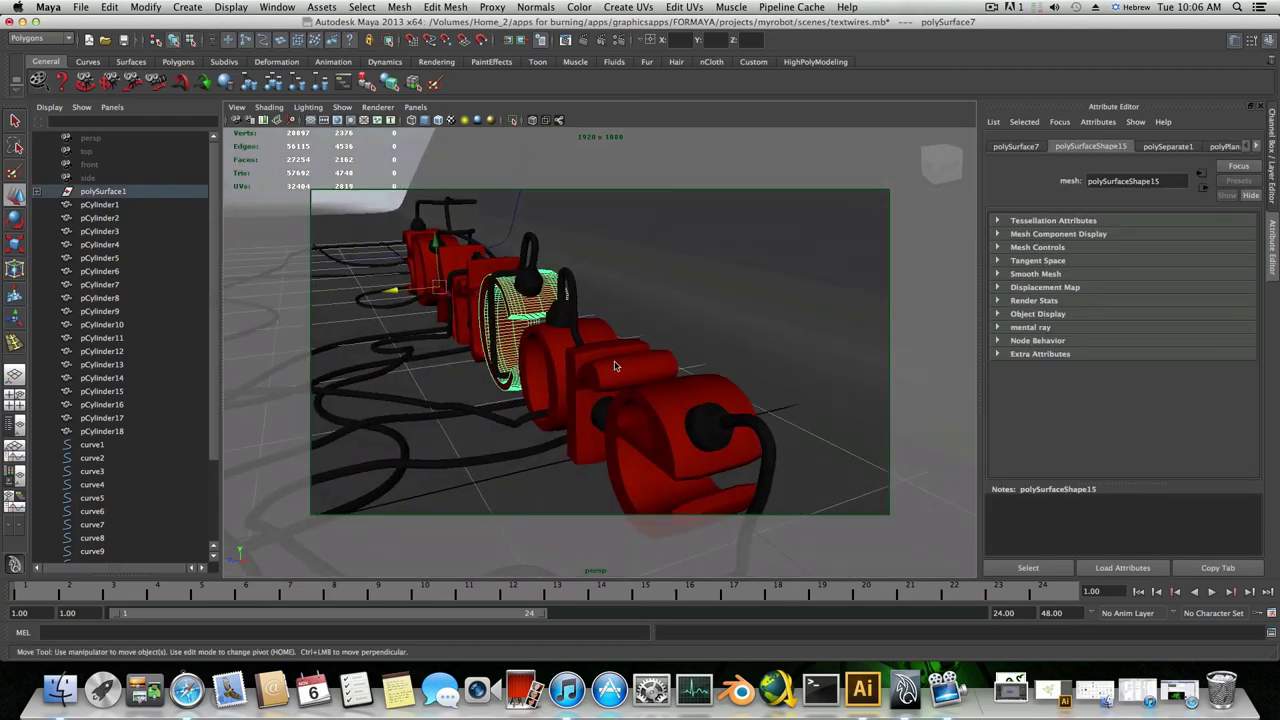
# - Examine the plug and cable on the last letter and the layout of the cables across the floor plane
pyautogui.click(731, 423)
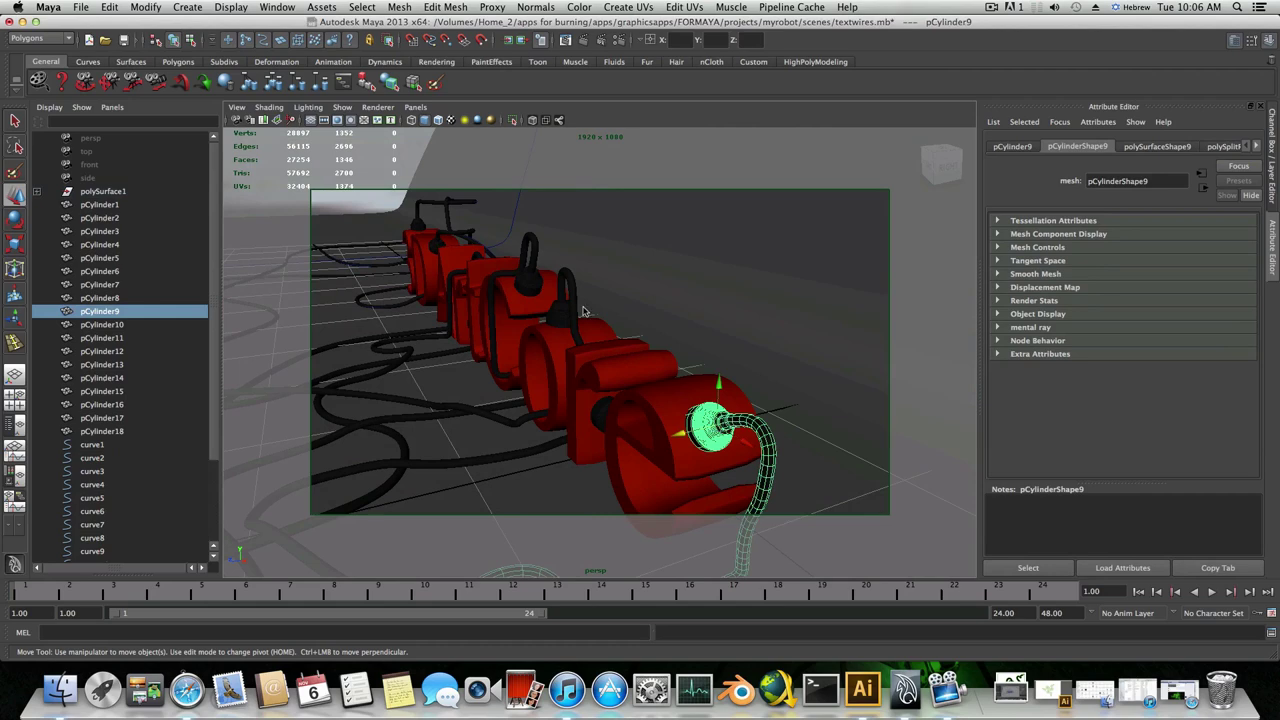
pyautogui.keyDown('alt'); pyautogui.moveTo(585, 311); pyautogui.dragTo(559, 339); pyautogui.keyUp('alt')
pyautogui.keyDown('alt'); pyautogui.moveTo(652, 358); pyautogui.dragTo(518, 338, button='right'); pyautogui.keyUp('alt')
pyautogui.keyDown('alt'); pyautogui.moveTo(555, 308); pyautogui.dragTo(555, 308, button='middle'); pyautogui.keyUp('alt')
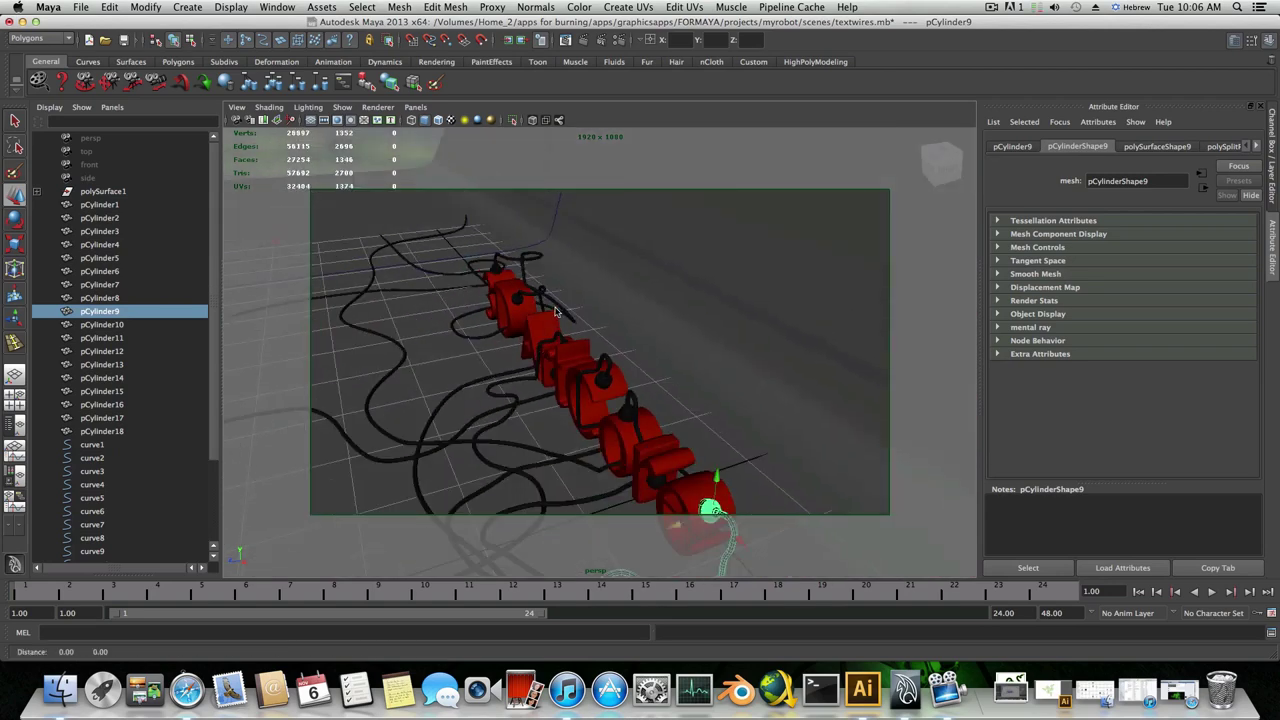
pyautogui.keyDown('alt'); pyautogui.moveTo(556, 312); pyautogui.dragTo(317, 247); pyautogui.keyUp('alt')
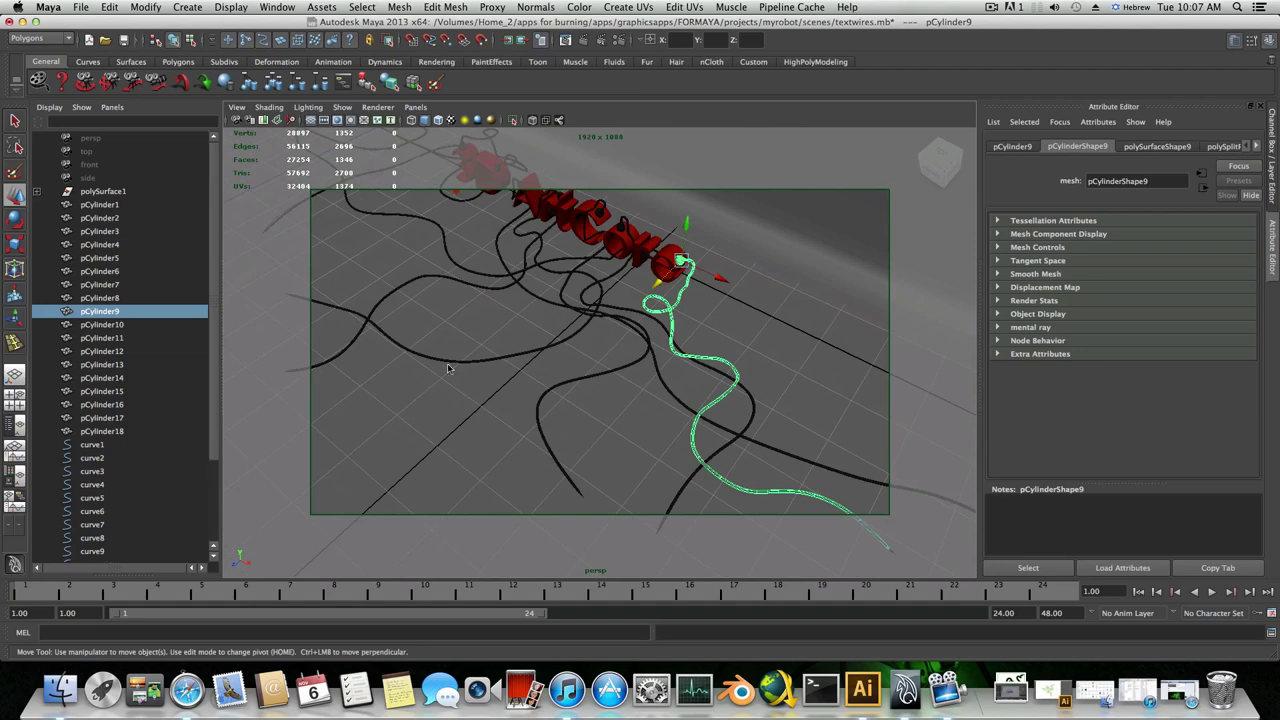
pyautogui.keyDown('alt'); pyautogui.moveTo(575, 342); pyautogui.dragTo(594, 366); pyautogui.keyUp('alt')
pyautogui.keyDown('alt'); pyautogui.moveTo(595, 366); pyautogui.dragTo(597, 398, button='right'); pyautogui.keyUp('alt')
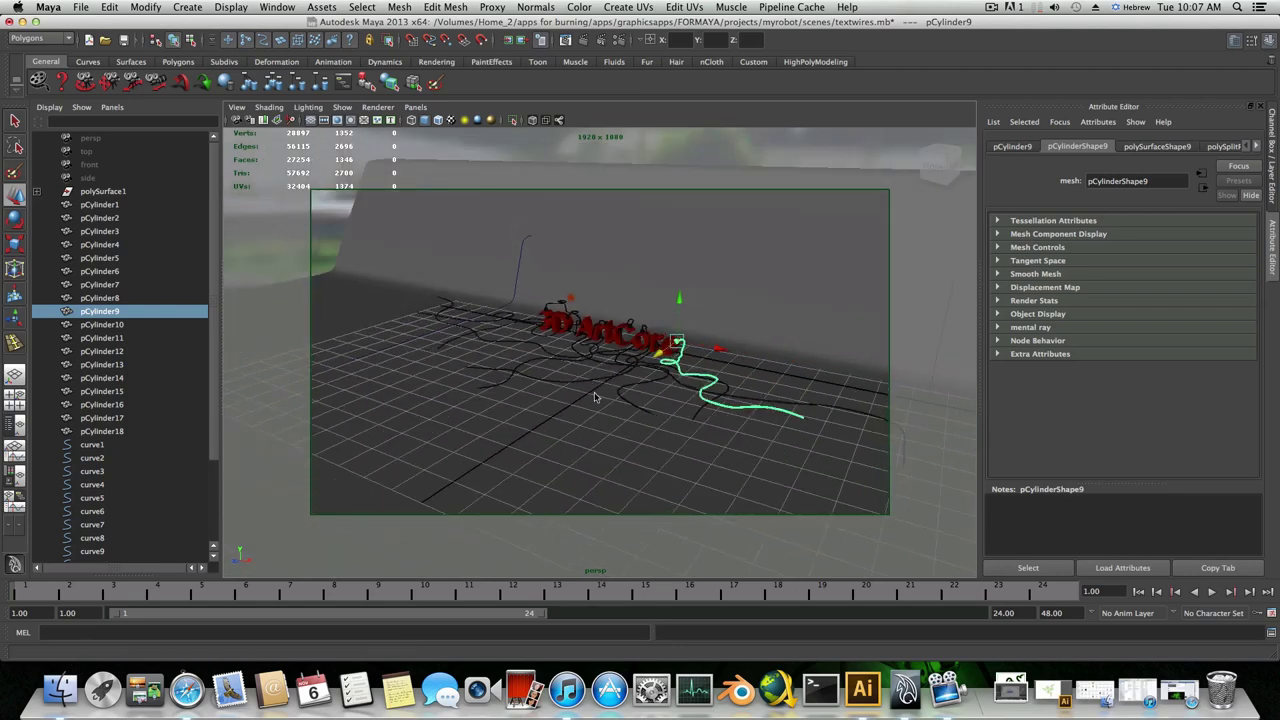
pyautogui.keyDown('alt'); pyautogui.moveTo(597, 398); pyautogui.dragTo(543, 425); pyautogui.keyUp('alt')
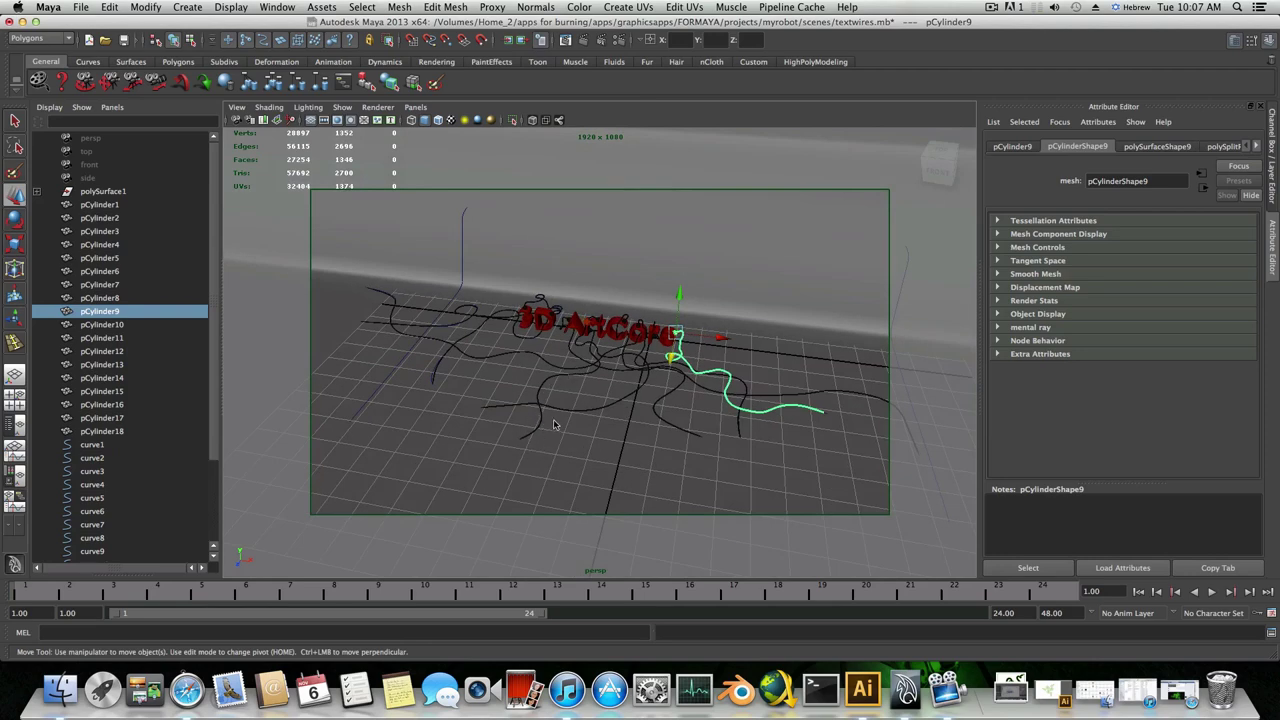
pyautogui.keyDown('alt'); pyautogui.moveTo(565, 449); pyautogui.dragTo(437, 383); pyautogui.keyUp('alt')
pyautogui.keyDown('alt'); pyautogui.moveTo(437, 383); pyautogui.dragTo(545, 378, button='right'); pyautogui.keyUp('alt')
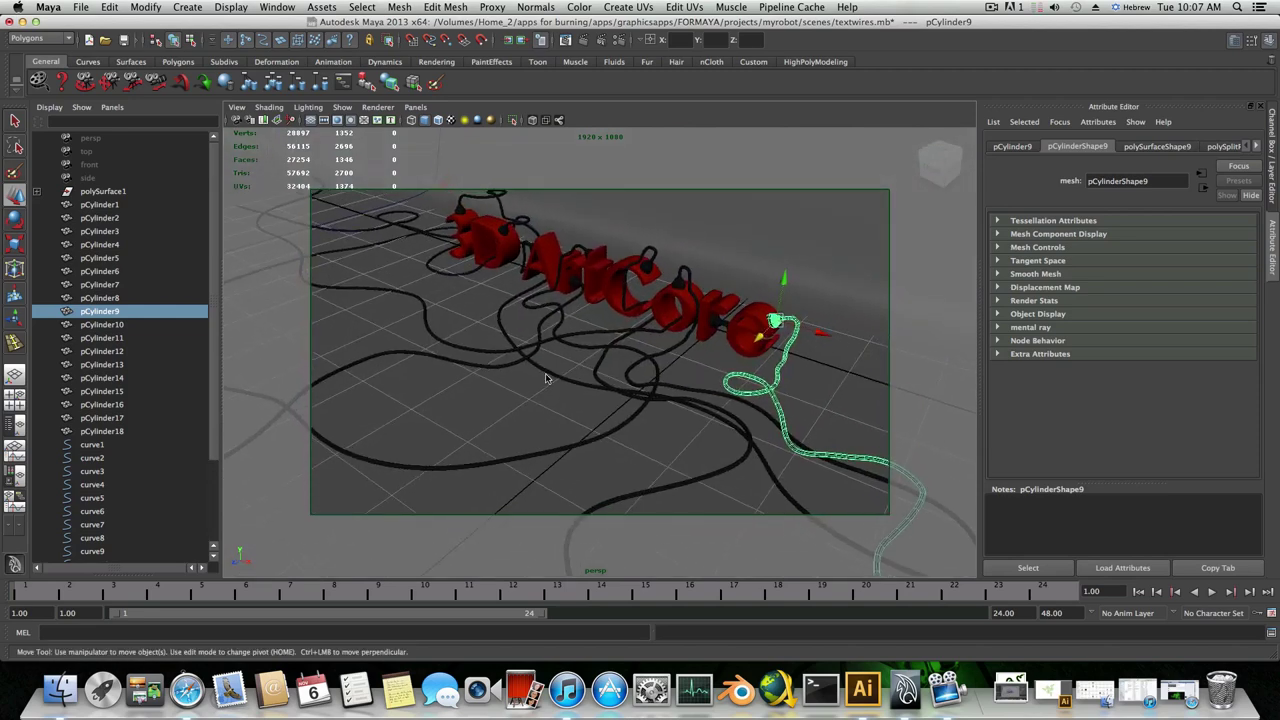
pyautogui.press('a')
pyautogui.keyDown('alt'); pyautogui.moveTo(557, 378); pyautogui.dragTo(545, 330); pyautogui.keyUp('alt')
# - Start a new empty scene in place of the textwires scene
pyautogui.click(80, 7)
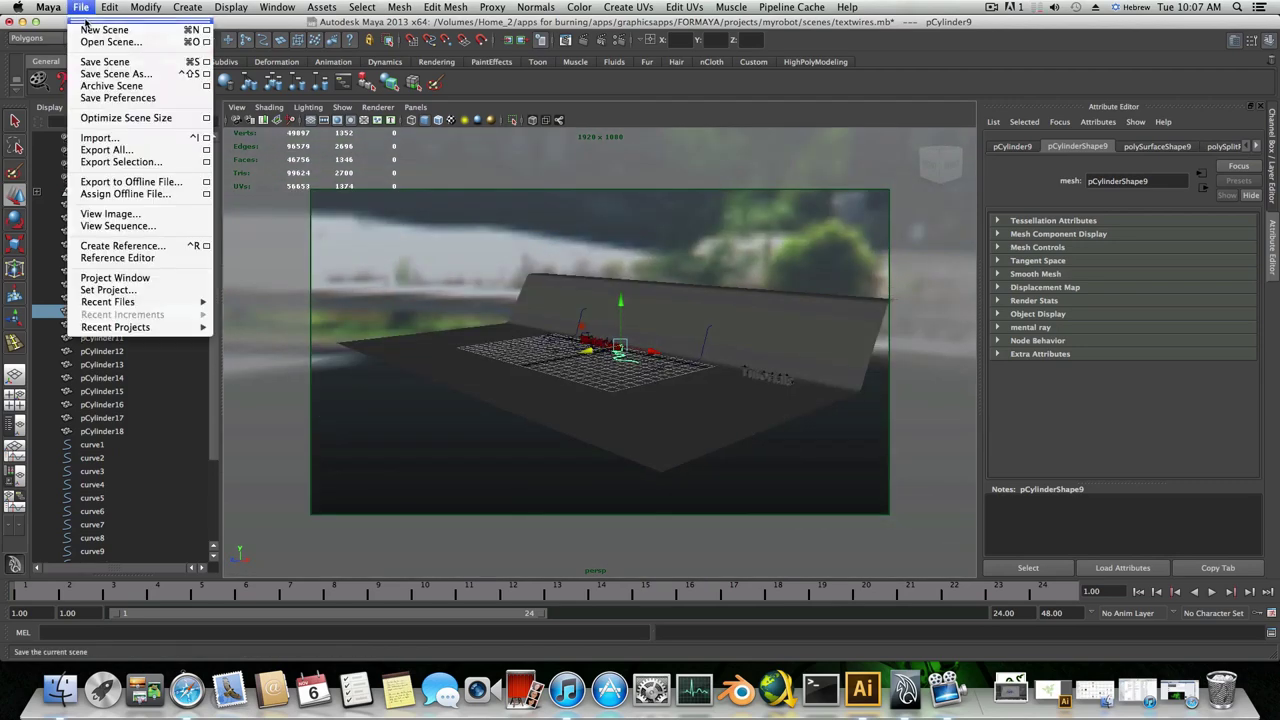
pyautogui.click(95, 22)
pyautogui.click(636, 345)
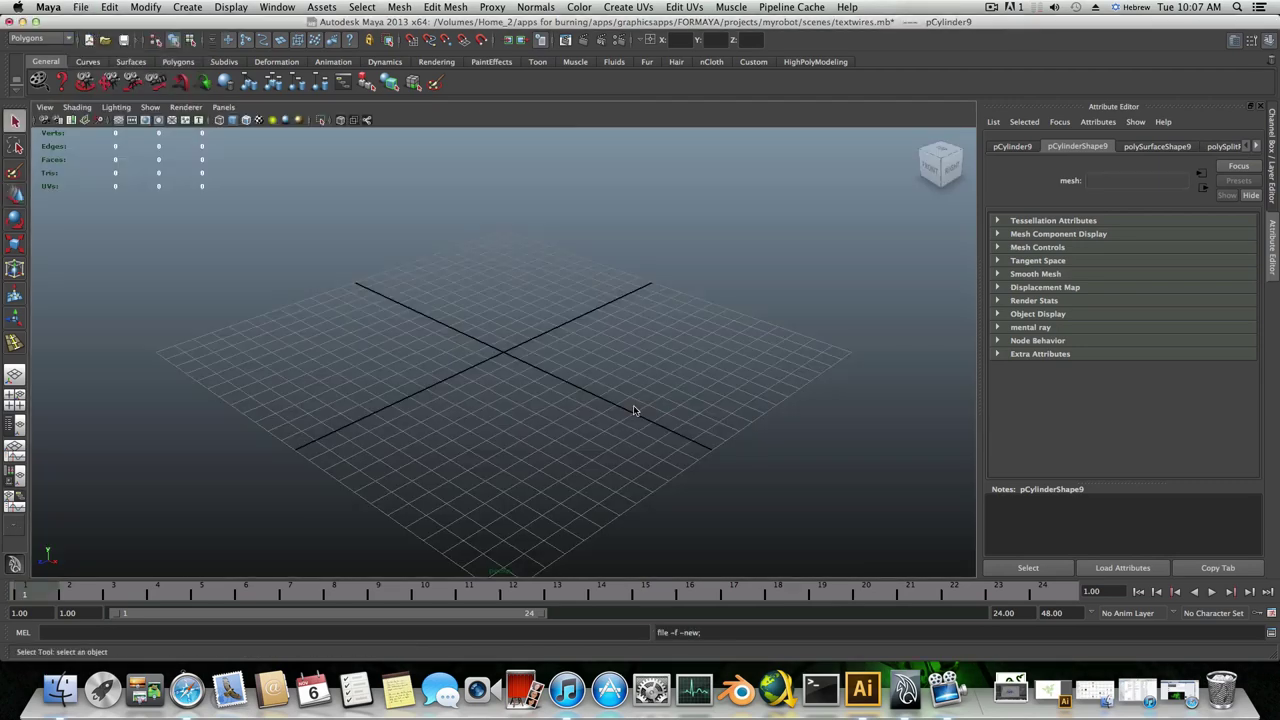
# - Create a polygon cylinder at the origin and display it in shaded mode
pyautogui.keyDown('alt'); pyautogui.moveTo(629, 406); pyautogui.dragTo(703, 393); pyautogui.keyUp('alt')
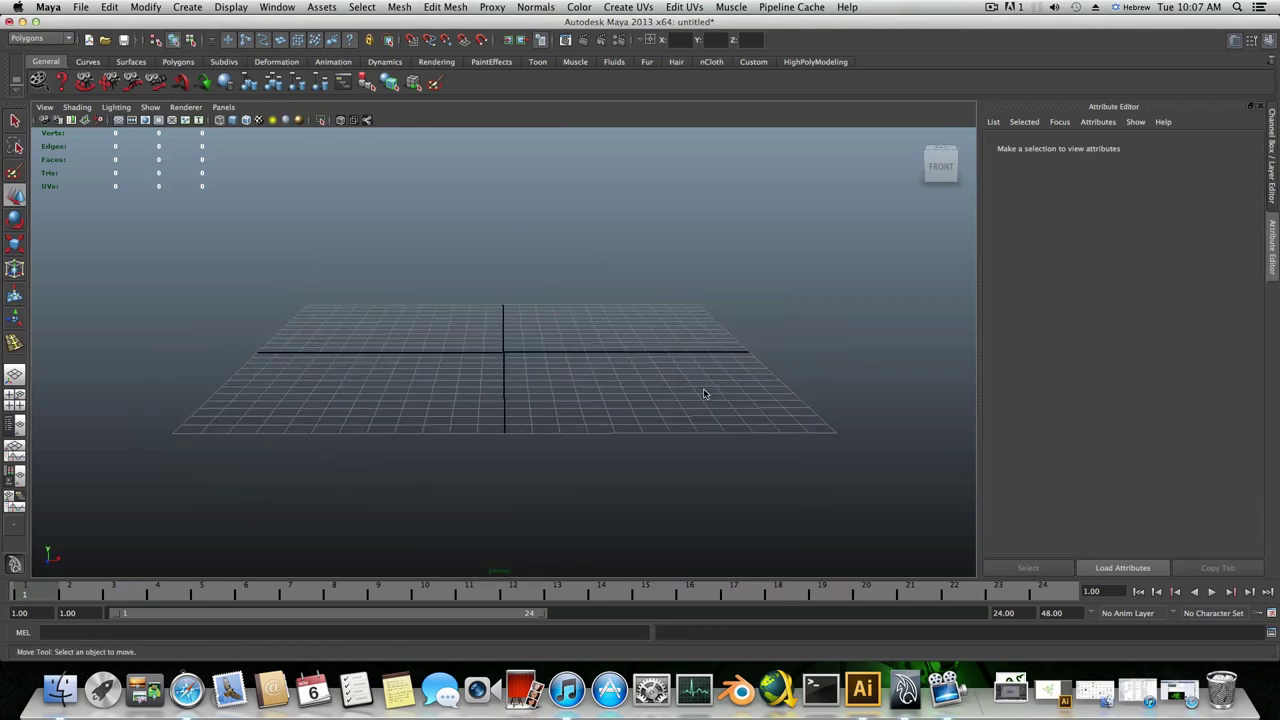
pyautogui.click(176, 62)
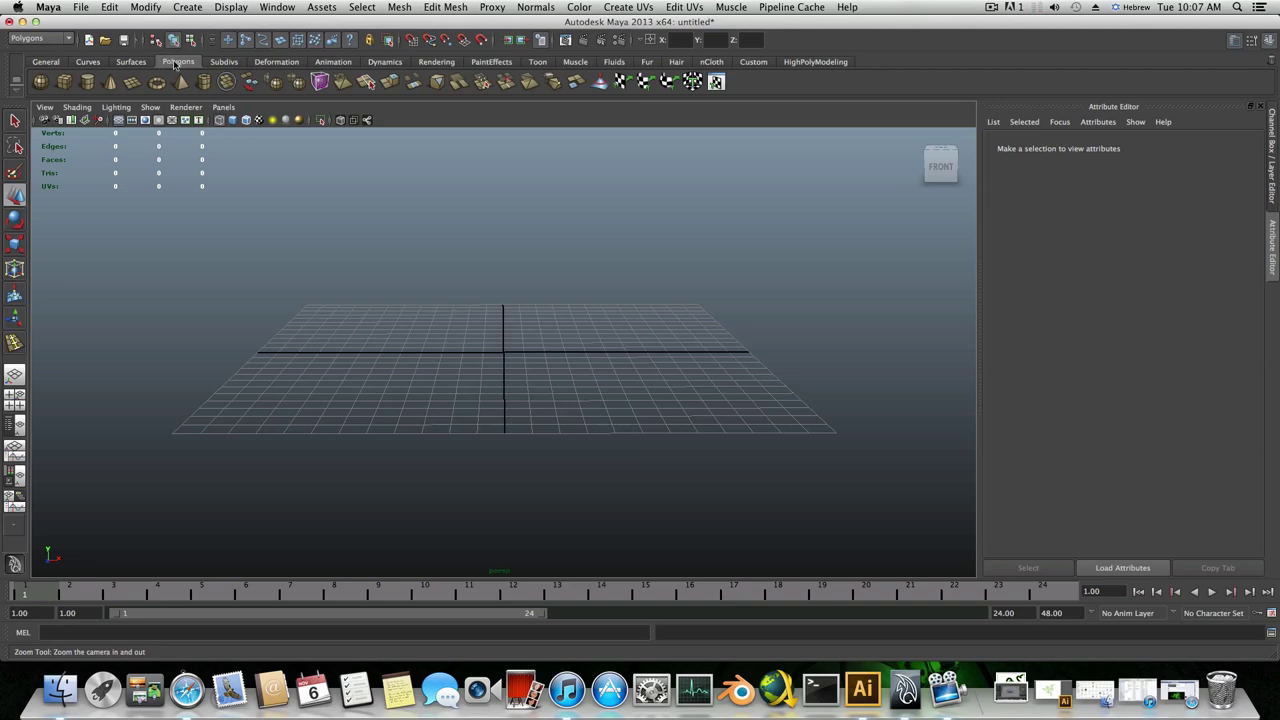
pyautogui.click(88, 82)
pyautogui.press('w')
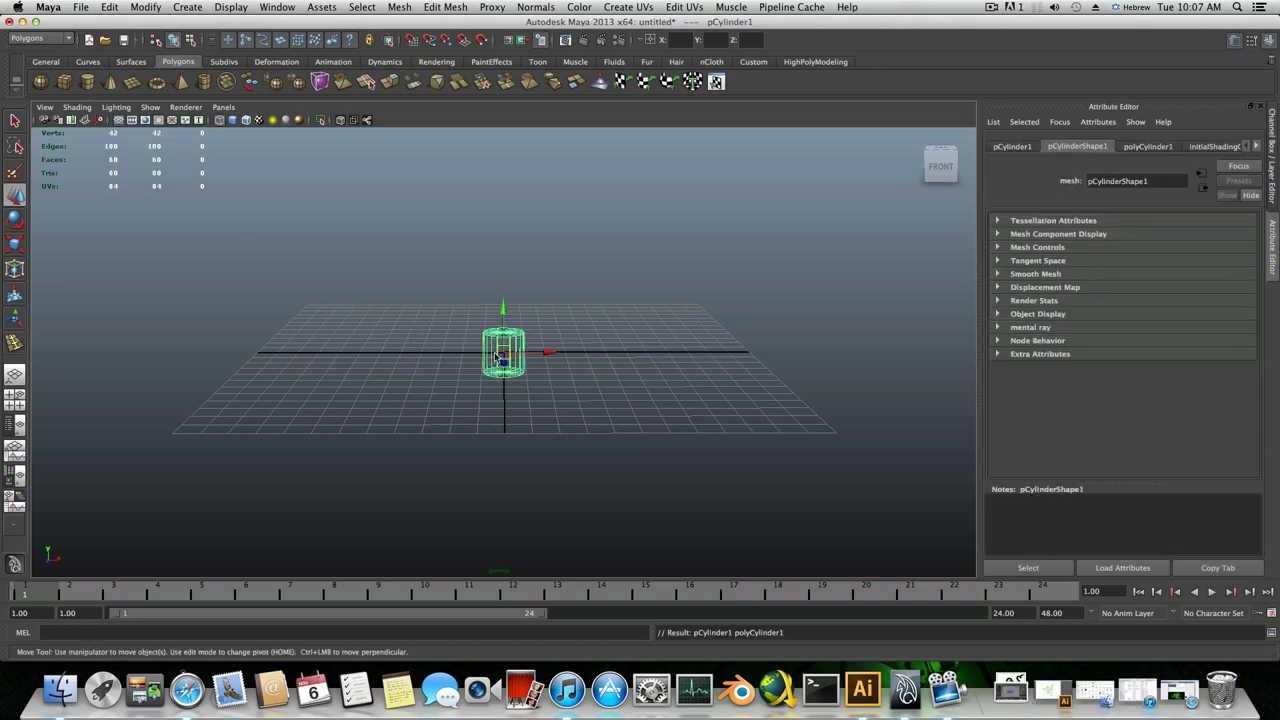
pyautogui.keyDown('alt'); pyautogui.moveTo(560, 300); pyautogui.dragTo(573, 375); pyautogui.keyUp('alt')
pyautogui.keyDown('alt'); pyautogui.moveTo(573, 374); pyautogui.dragTo(637, 366, button='right'); pyautogui.keyUp('alt')
pyautogui.keyDown('alt'); pyautogui.moveTo(637, 366); pyautogui.dragTo(617, 340); pyautogui.keyUp('alt')
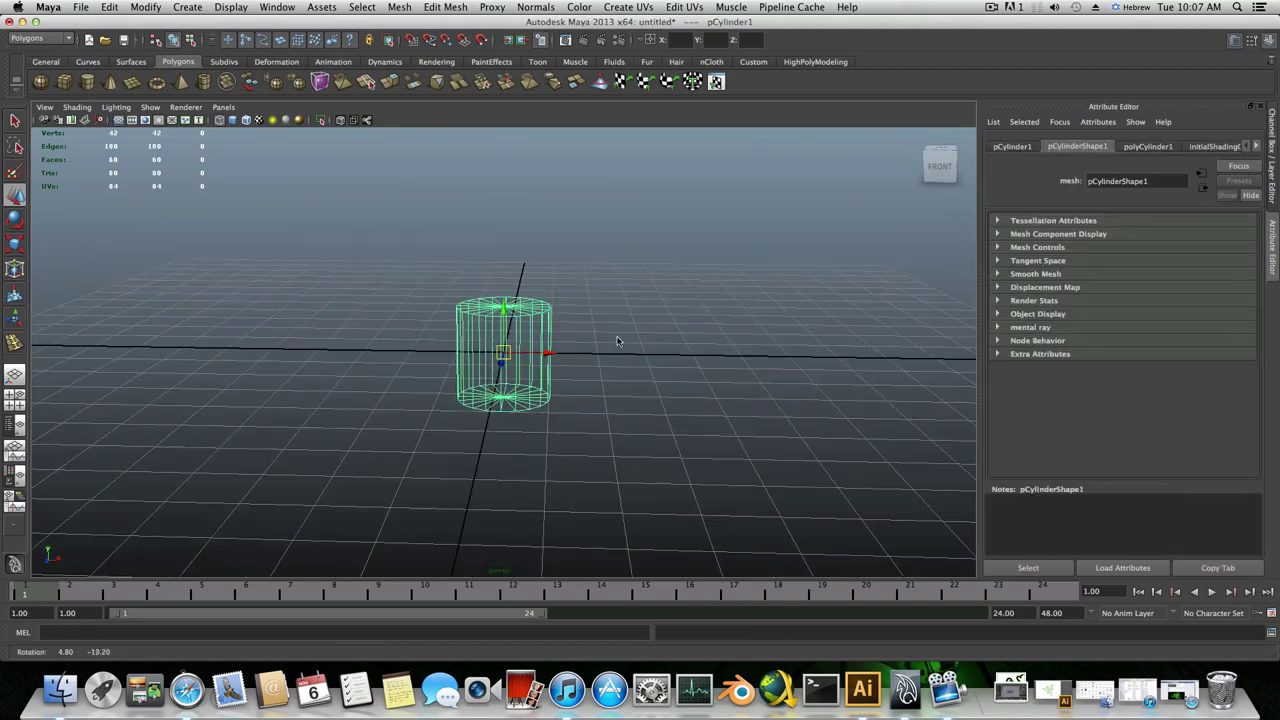
pyautogui.keyDown('alt'); pyautogui.moveTo(617, 340); pyautogui.dragTo(666, 351, button='right'); pyautogui.keyUp('alt')
pyautogui.keyDown('alt'); pyautogui.moveTo(629, 341); pyautogui.dragTo(632, 321, button='middle'); pyautogui.keyUp('alt')
pyautogui.keyDown('alt'); pyautogui.moveTo(632, 321); pyautogui.dragTo(628, 299); pyautogui.keyUp('alt')
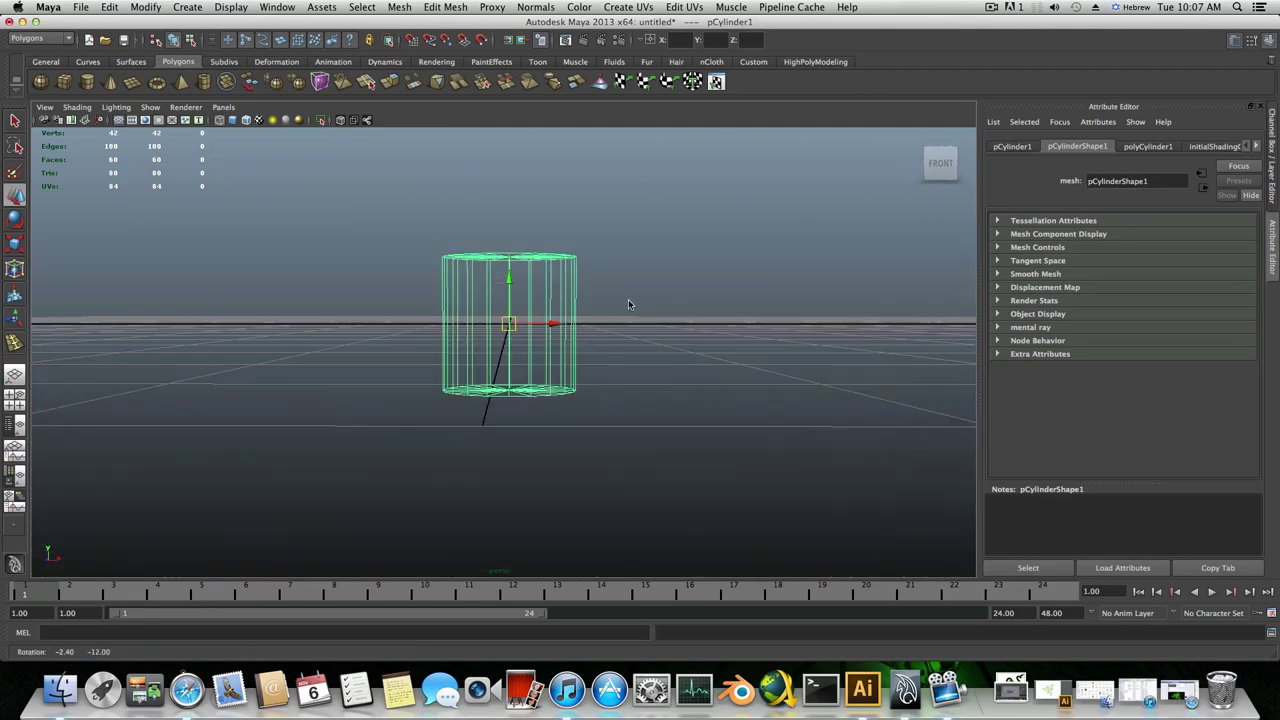
pyautogui.keyDown('alt'); pyautogui.moveTo(350, 298); pyautogui.dragTo(400, 332); pyautogui.keyUp('alt')
pyautogui.keyDown('alt'); pyautogui.moveTo(469, 350); pyautogui.dragTo(500, 360, button='right'); pyautogui.keyUp('alt')
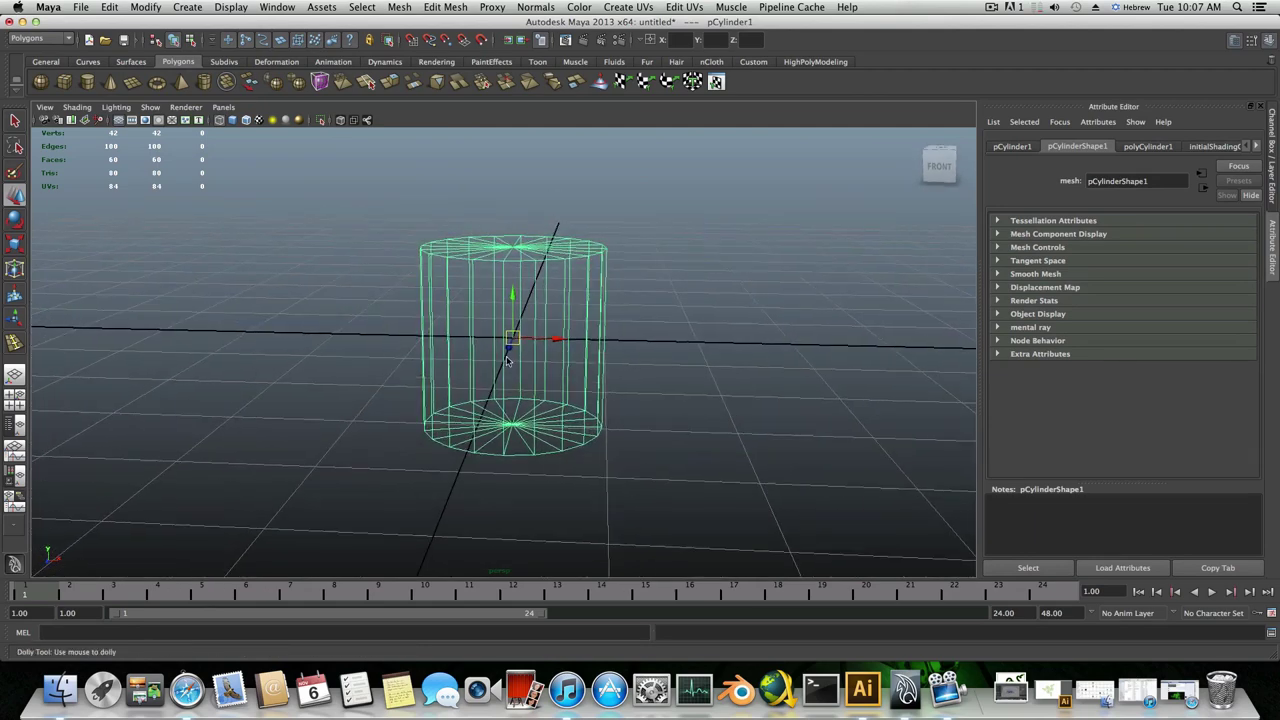
pyautogui.keyDown('alt'); pyautogui.moveTo(500, 360); pyautogui.dragTo(531, 342); pyautogui.keyUp('alt')
pyautogui.press('5')
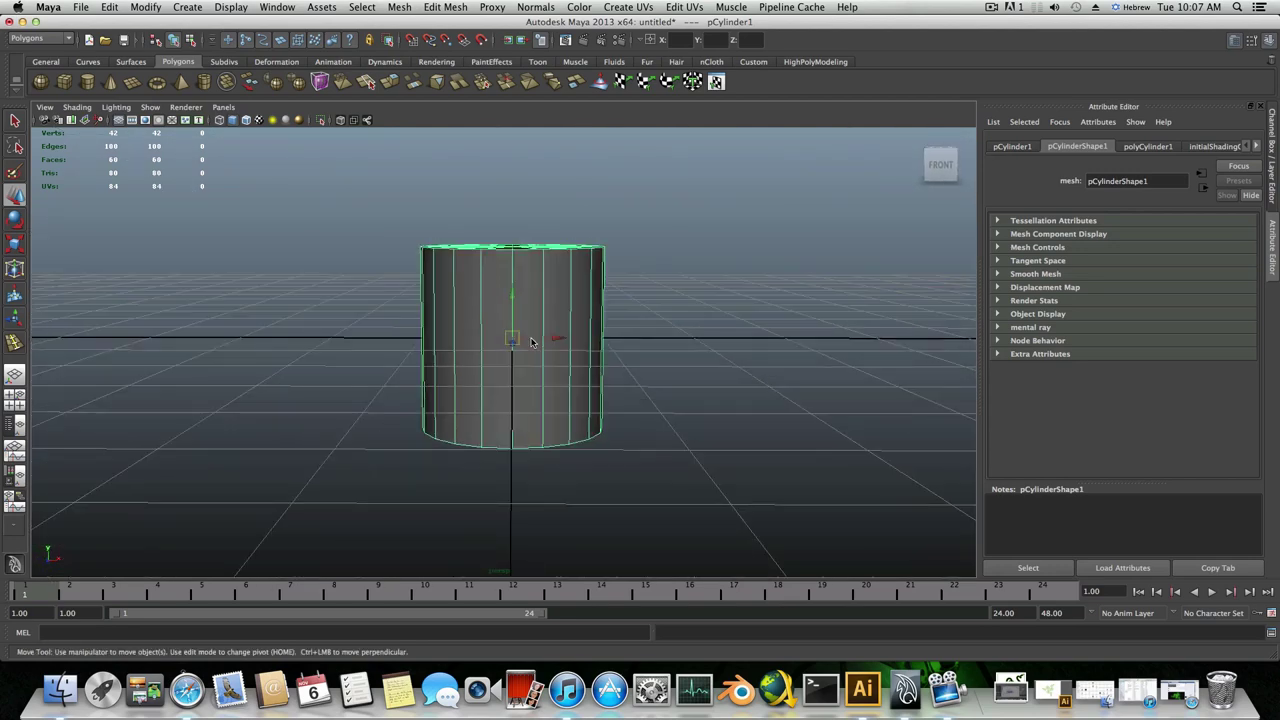
# - Insert three edge loops around the cylinder: one close to the bottom, one close to the top and one around the middle
pyautogui.keyDown('shift'); pyautogui.moveTo(530, 388); pyautogui.dragTo(482, 402, button='right'); pyautogui.keyUp('shift')
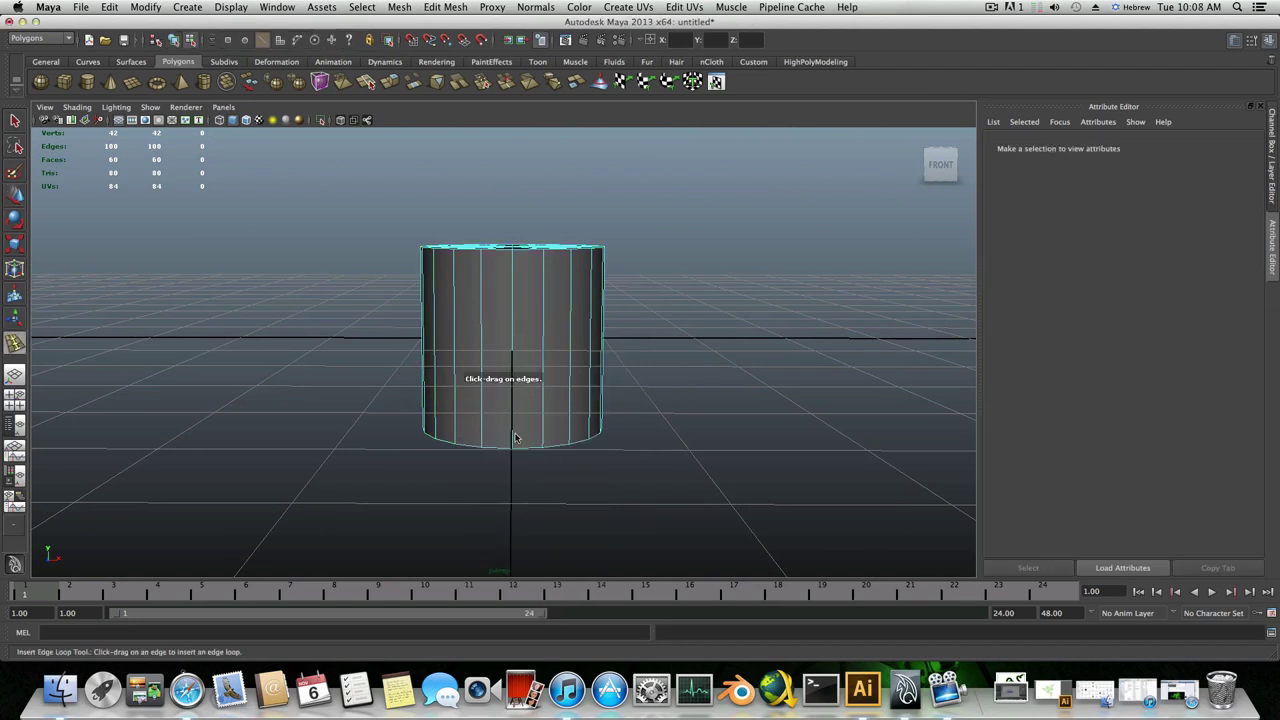
pyautogui.moveTo(510, 442); pyautogui.dragTo(513, 446)
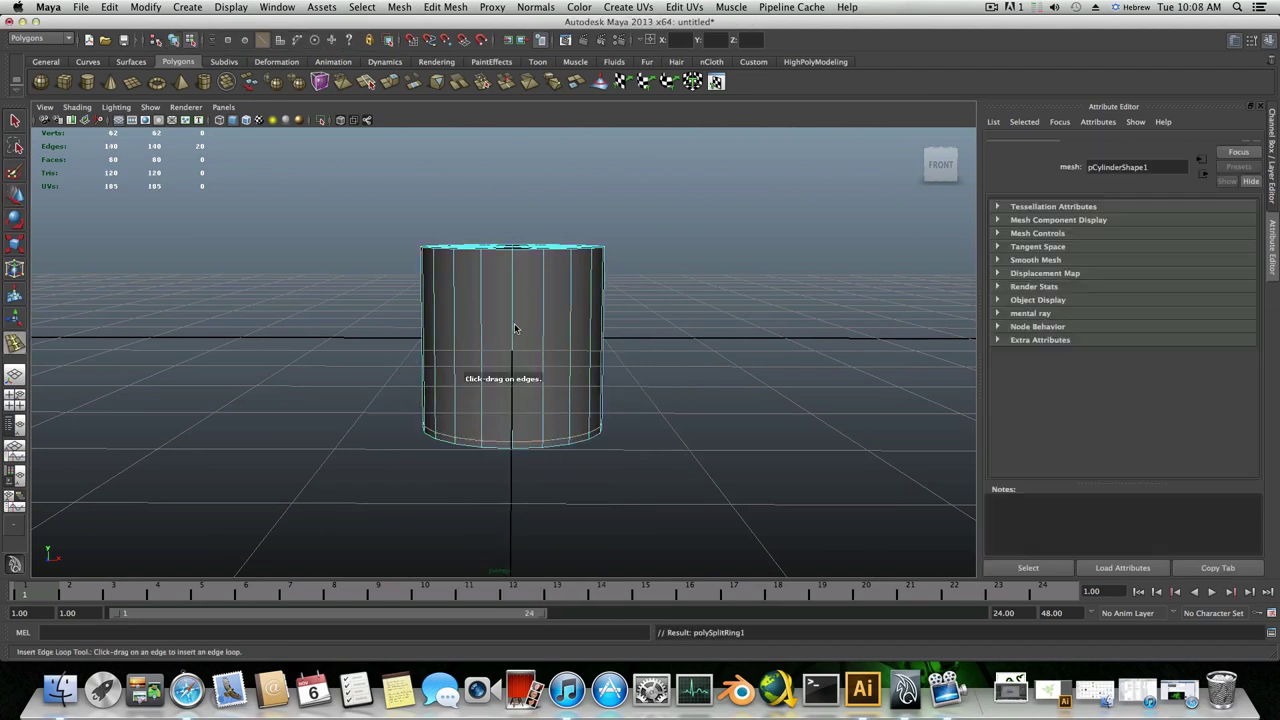
pyautogui.moveTo(514, 263); pyautogui.dragTo(513, 252)
pyautogui.keyDown('alt'); pyautogui.moveTo(513, 252); pyautogui.dragTo(459, 351); pyautogui.keyUp('alt')
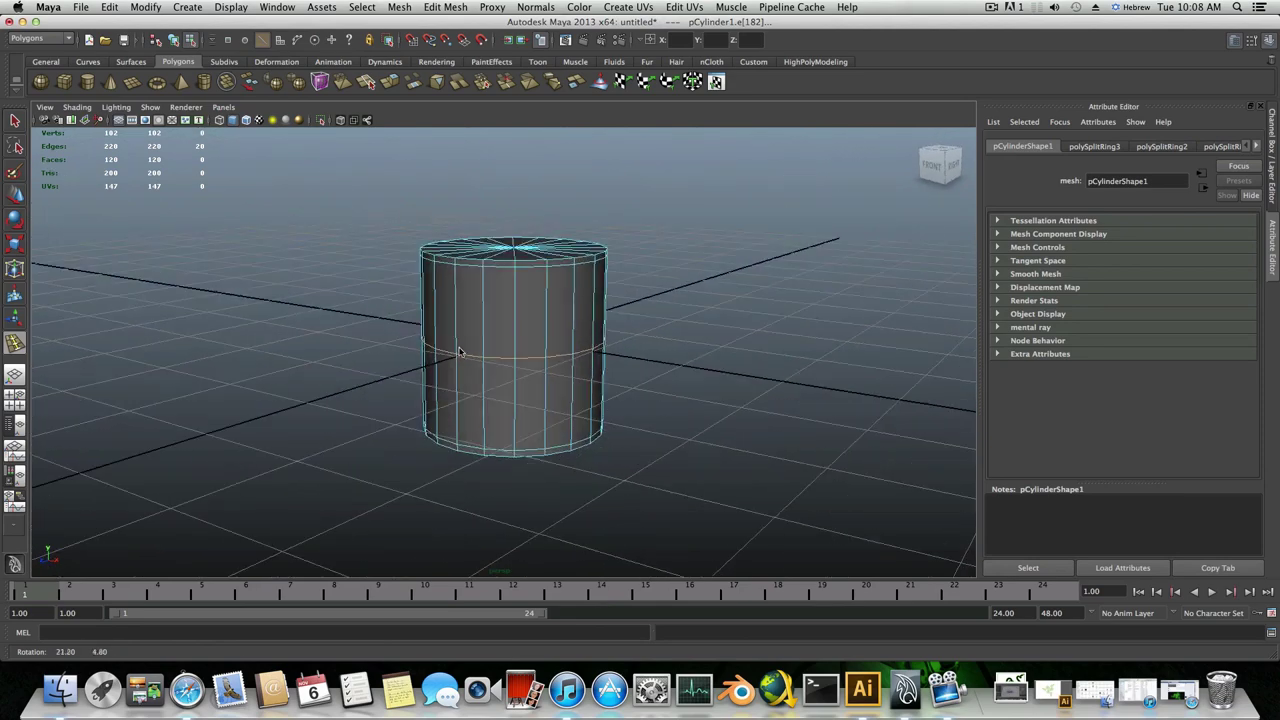
pyautogui.press('q')
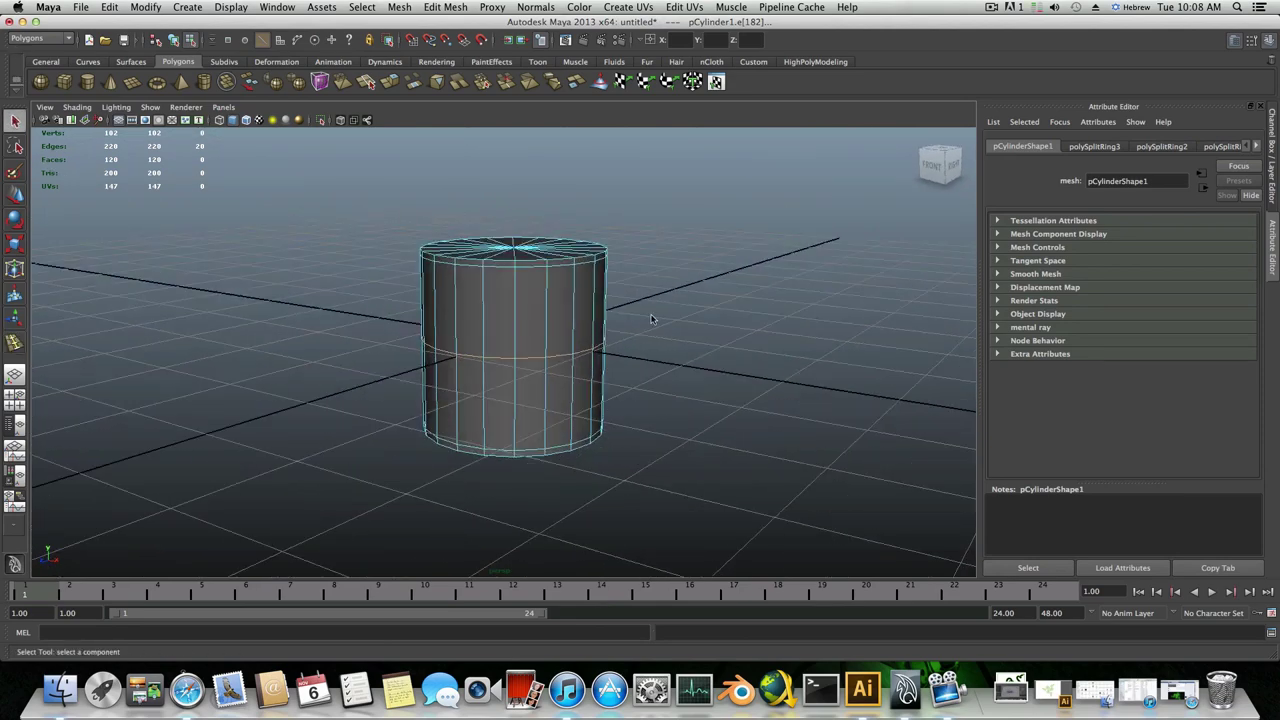
# - Split the edge ring between the cylinder's middle and upper loops to add a loop halfway between them
pyautogui.rightClick(564, 298)
pyautogui.click(565, 264)
pyautogui.keyDown('alt'); pyautogui.moveTo(573, 313); pyautogui.dragTo(549, 306); pyautogui.keyUp('alt')
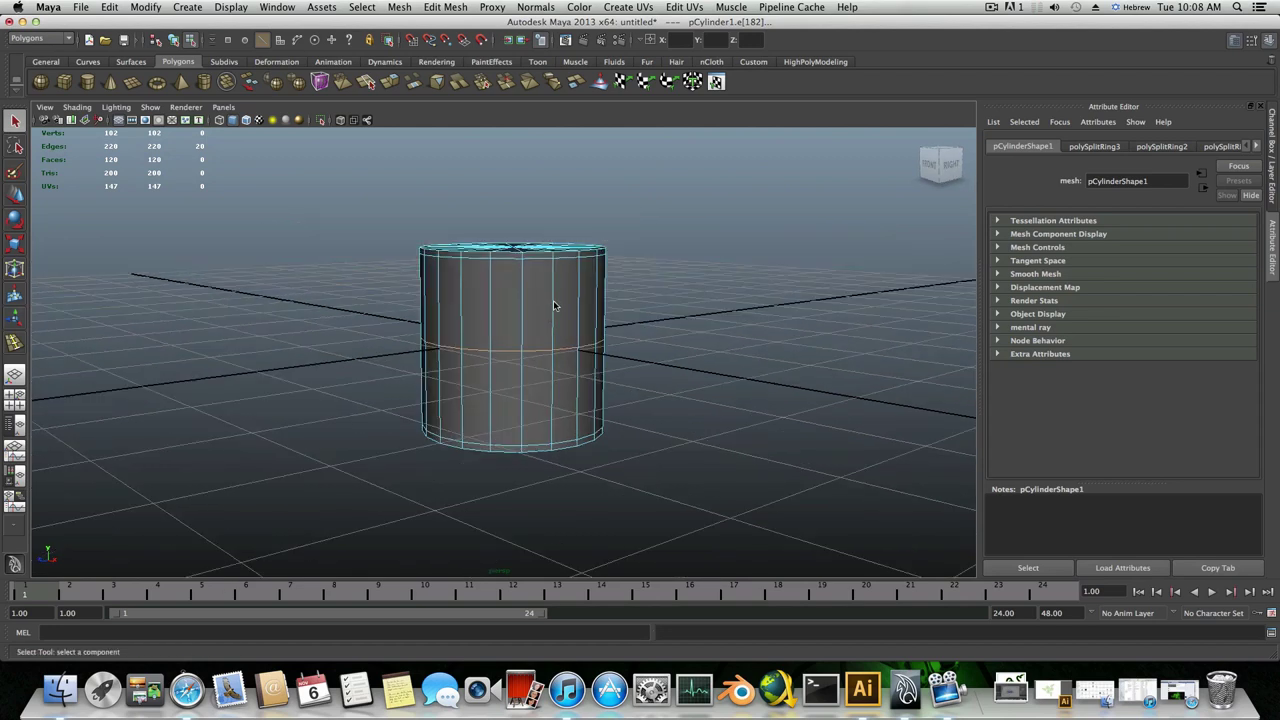
pyautogui.click(554, 306)
pyautogui.rightClick(555, 304)
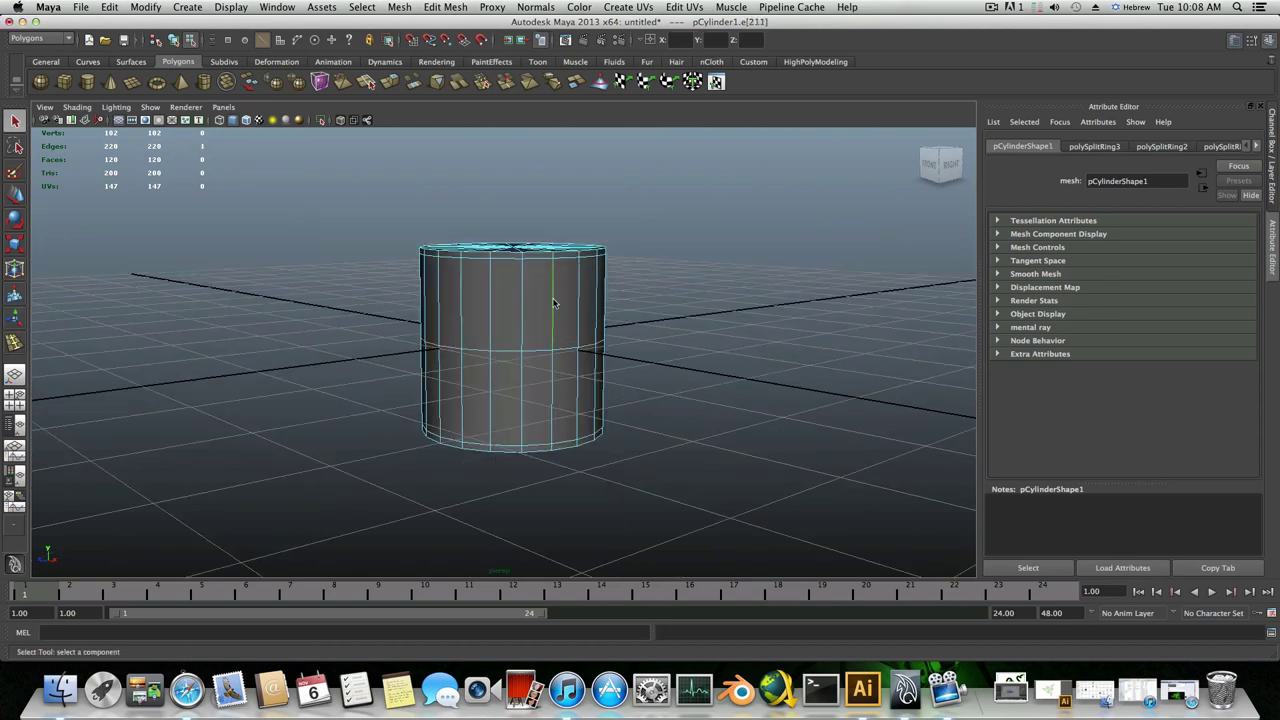
pyautogui.keyDown('ctrl'); pyautogui.rightClick(554, 303); pyautogui.keyUp('ctrl')
pyautogui.moveTo(522, 312)
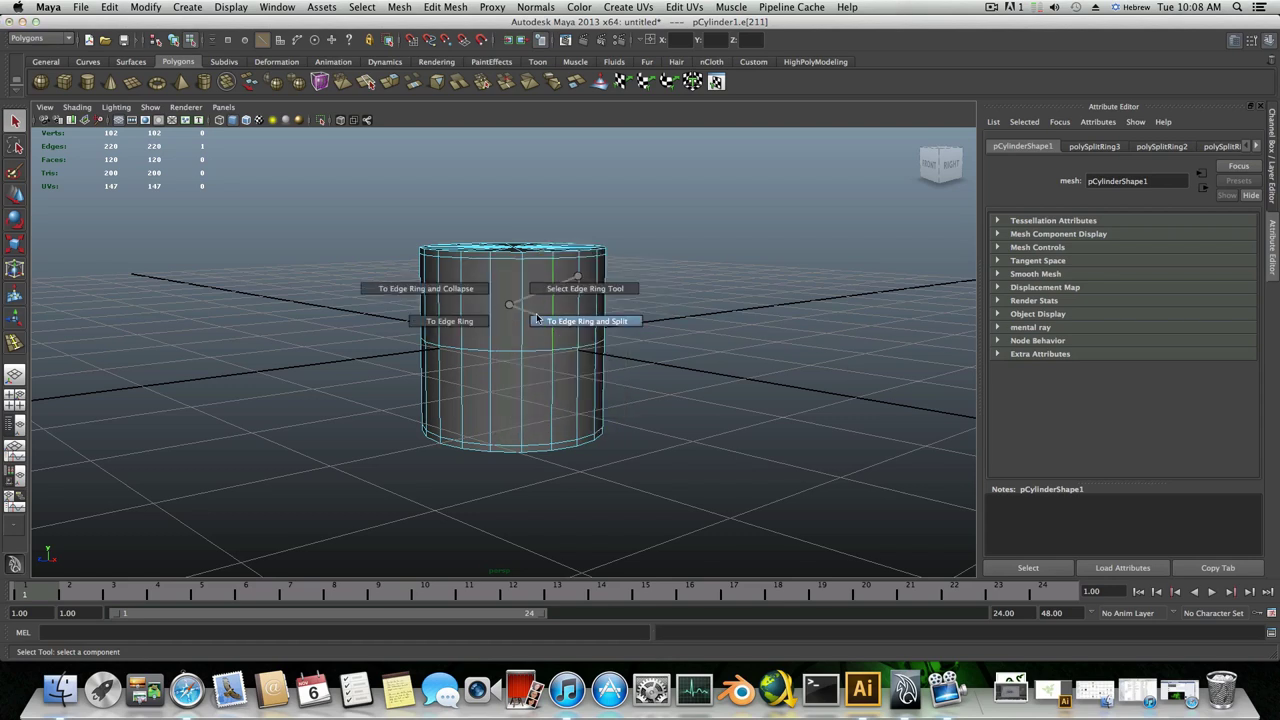
pyautogui.click(553, 322)
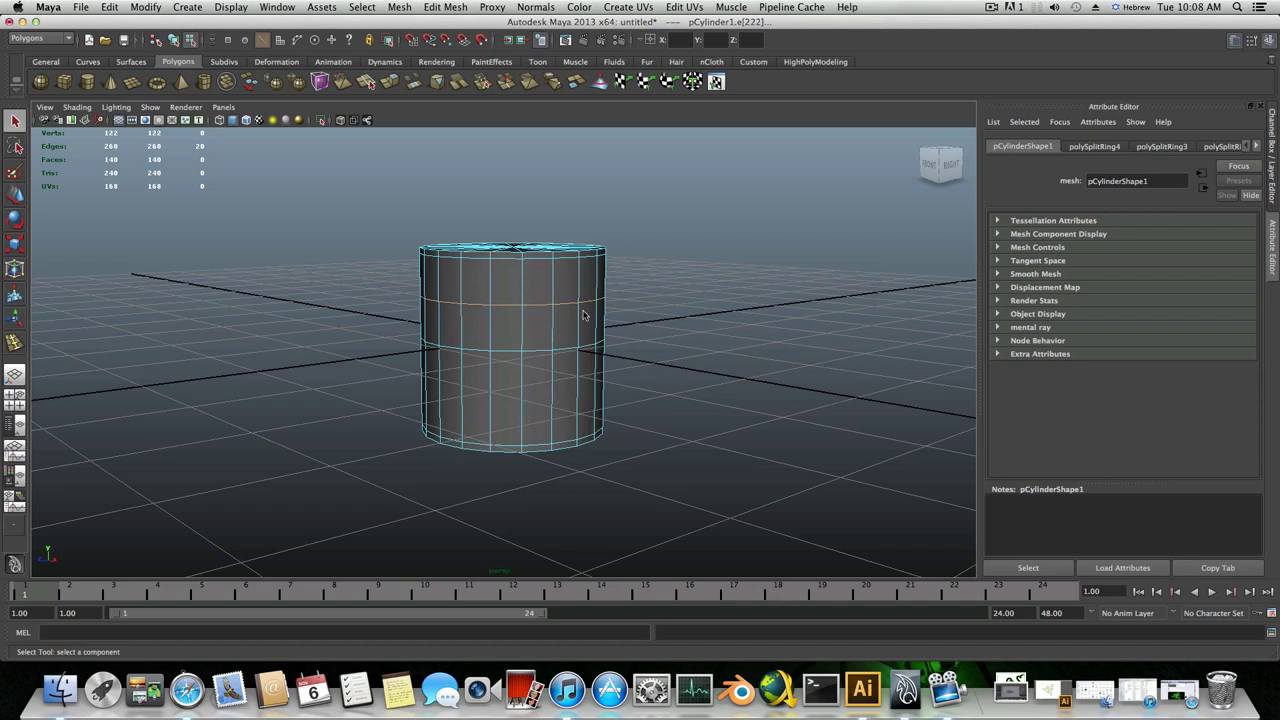
# - Split the edge rings of the cylinder's upper half further into eight narrow, even bands, and switch to face selection
pyautogui.click(521, 291)
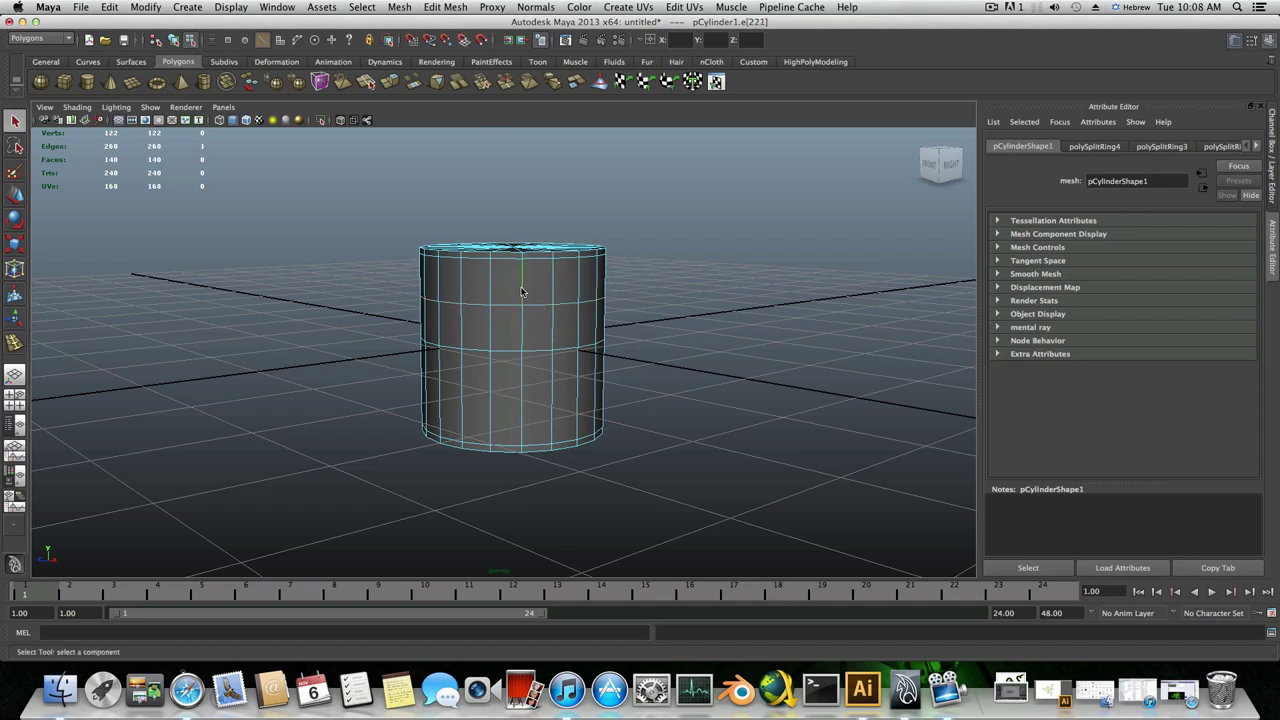
pyautogui.keyDown('shift'); pyautogui.moveTo(523, 289); pyautogui.dragTo(537, 374, button='right'); pyautogui.keyUp('shift')
pyautogui.click(522, 343)
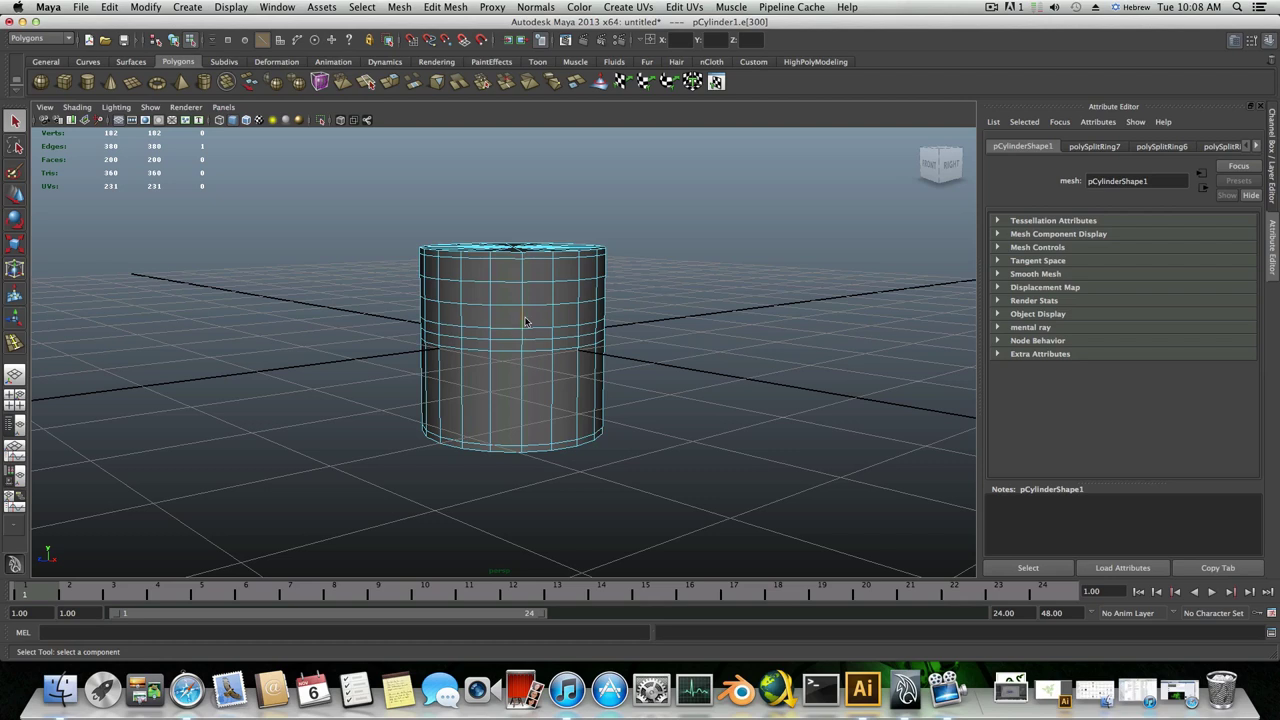
pyautogui.keyDown('shift'); pyautogui.moveTo(524, 320); pyautogui.dragTo(545, 350, button='right'); pyautogui.keyUp('shift')
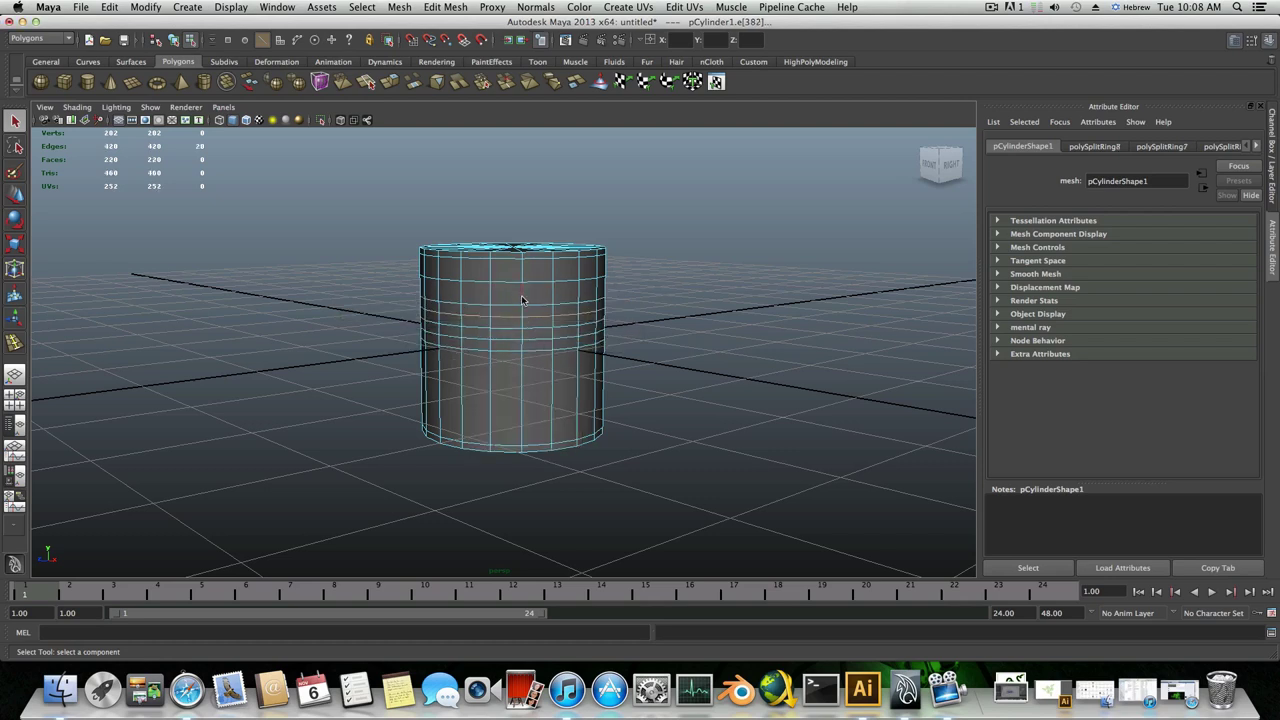
pyautogui.moveTo(522, 287)
pyautogui.keyDown('shift'); pyautogui.mouseDown(button='right')
pyautogui.moveTo(515, 300)
pyautogui.moveTo(520, 277)
pyautogui.moveTo(487, 290)
pyautogui.moveTo(510, 300)
pyautogui.mouseUp(button='right'); pyautogui.keyUp('shift')
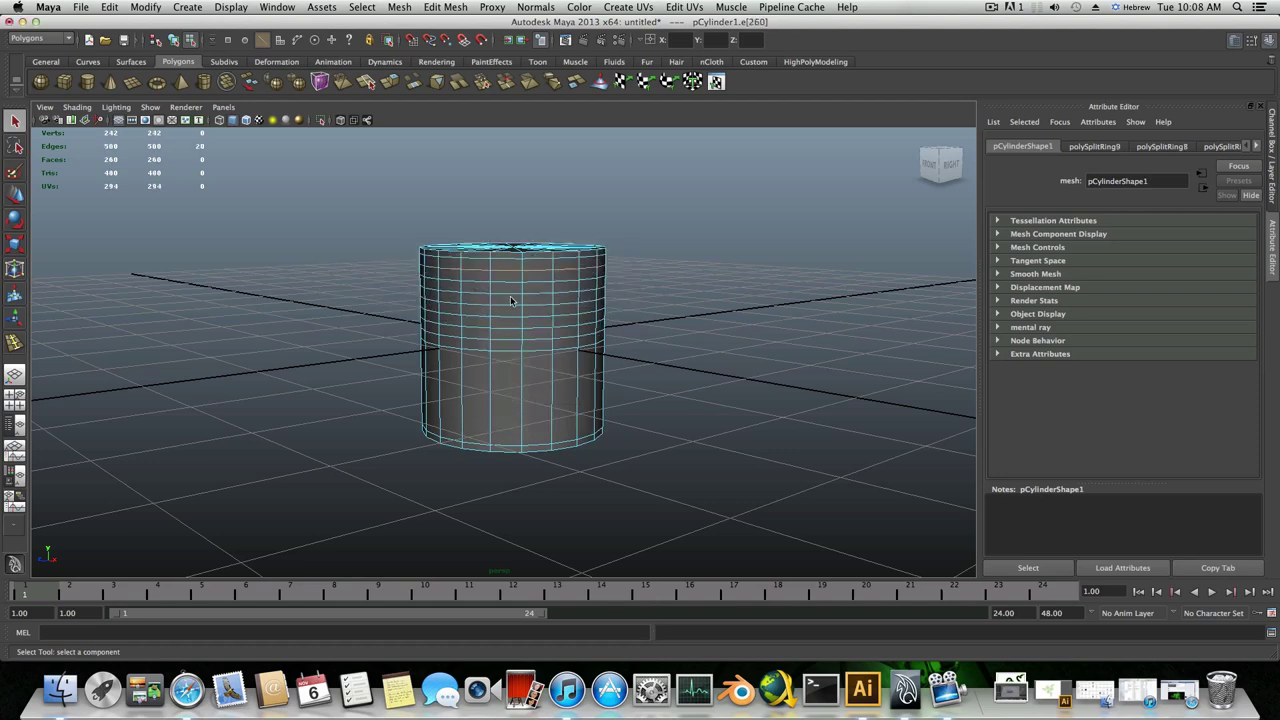
pyautogui.keyDown('alt'); pyautogui.moveTo(510, 300); pyautogui.dragTo(558, 334); pyautogui.keyUp('alt')
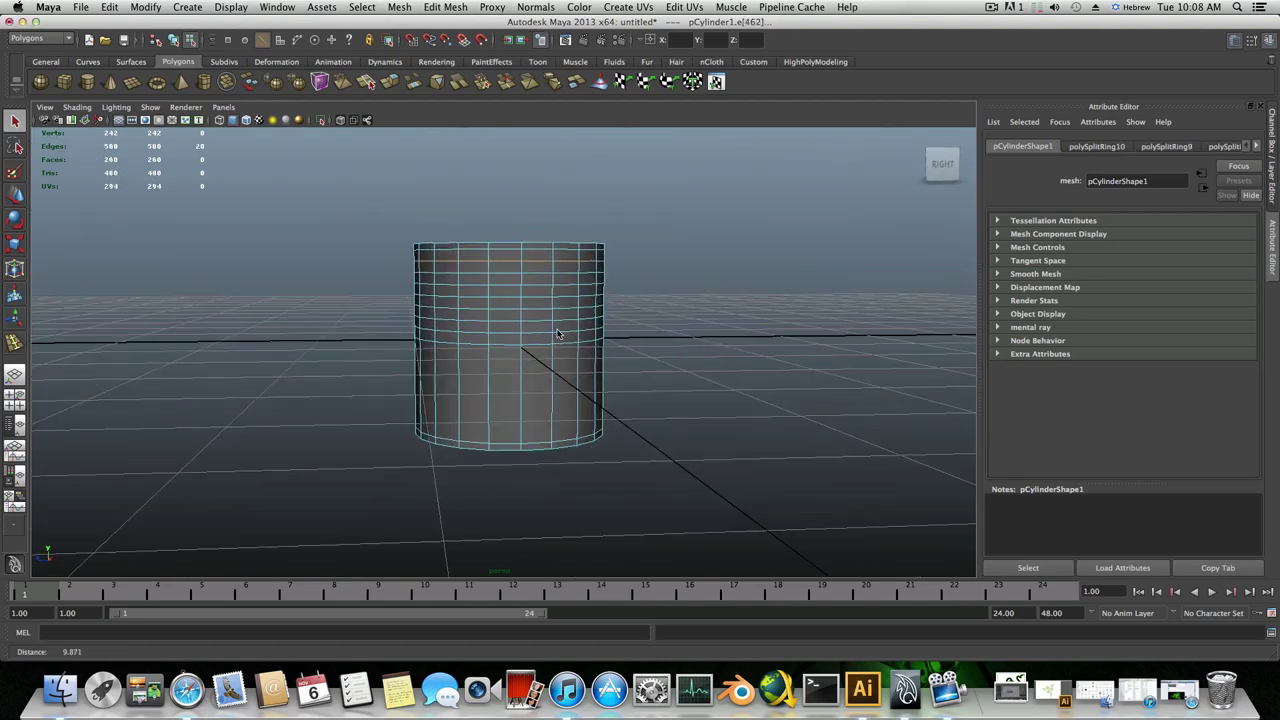
pyautogui.scroll(3, 532, 334)
pyautogui.moveTo(531, 334); pyautogui.dragTo(532, 357, button='right')
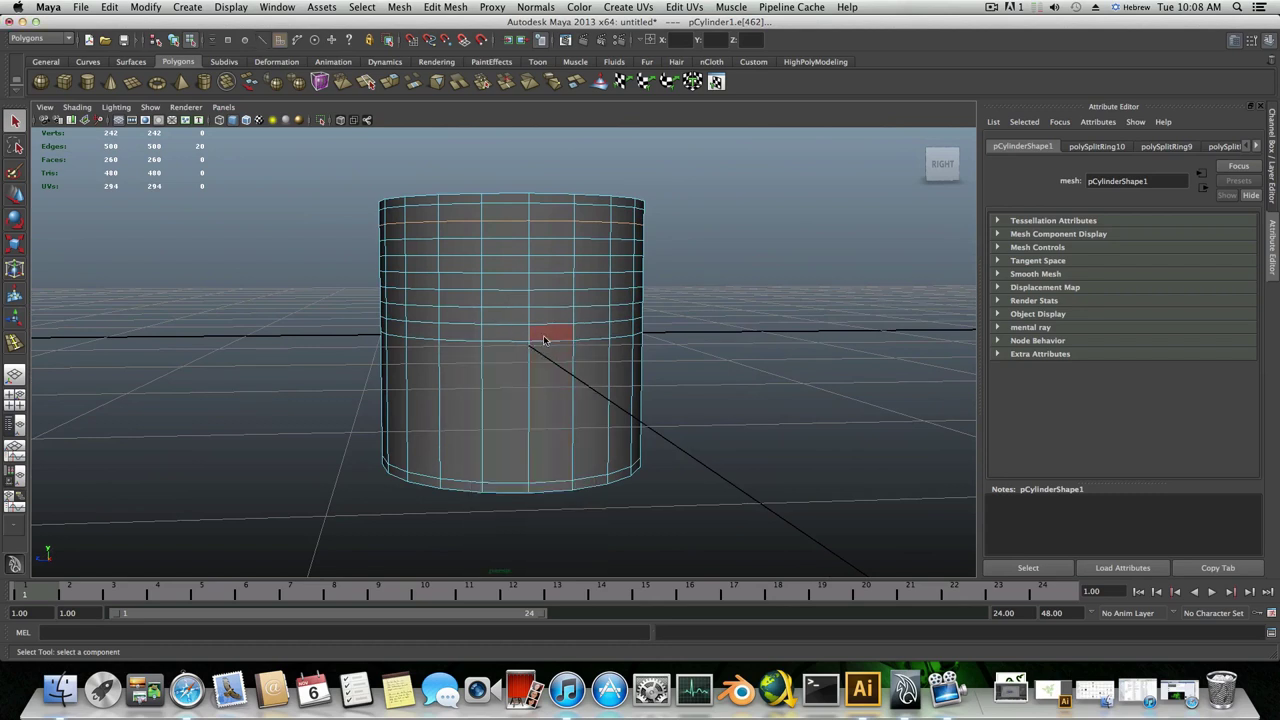
pyautogui.doubleClick(536, 337)
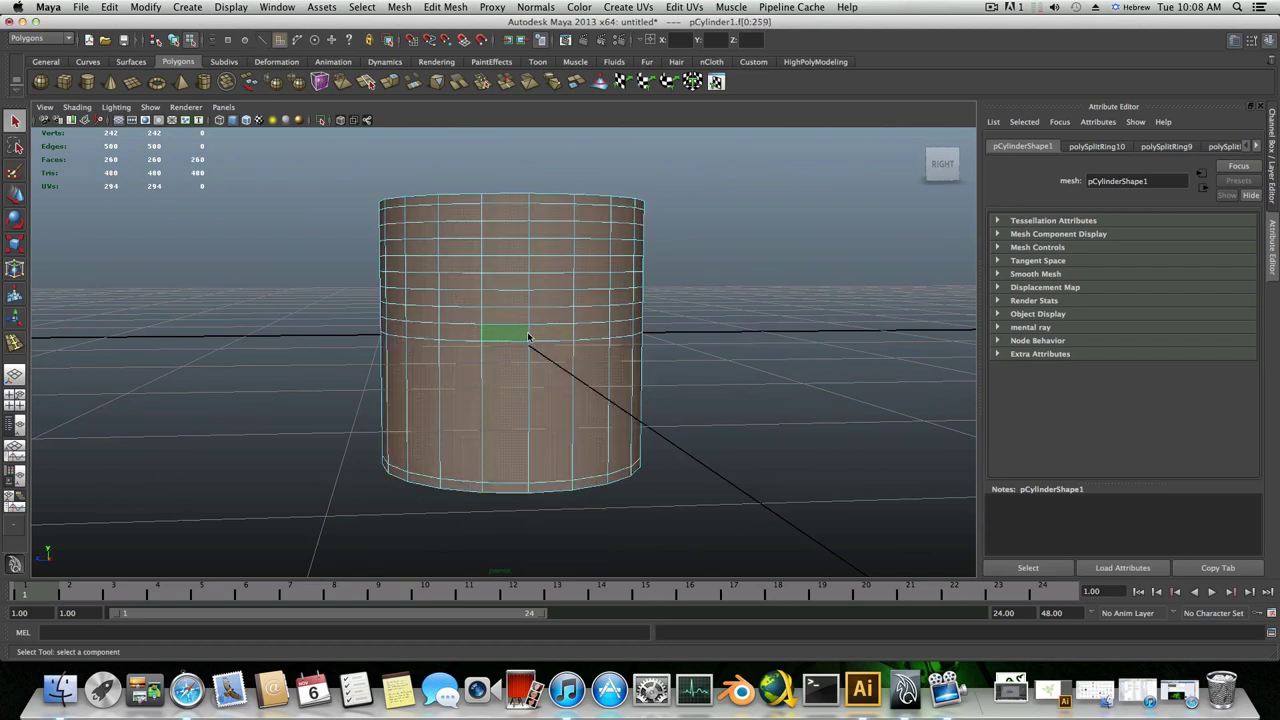
pyautogui.click(528, 335)
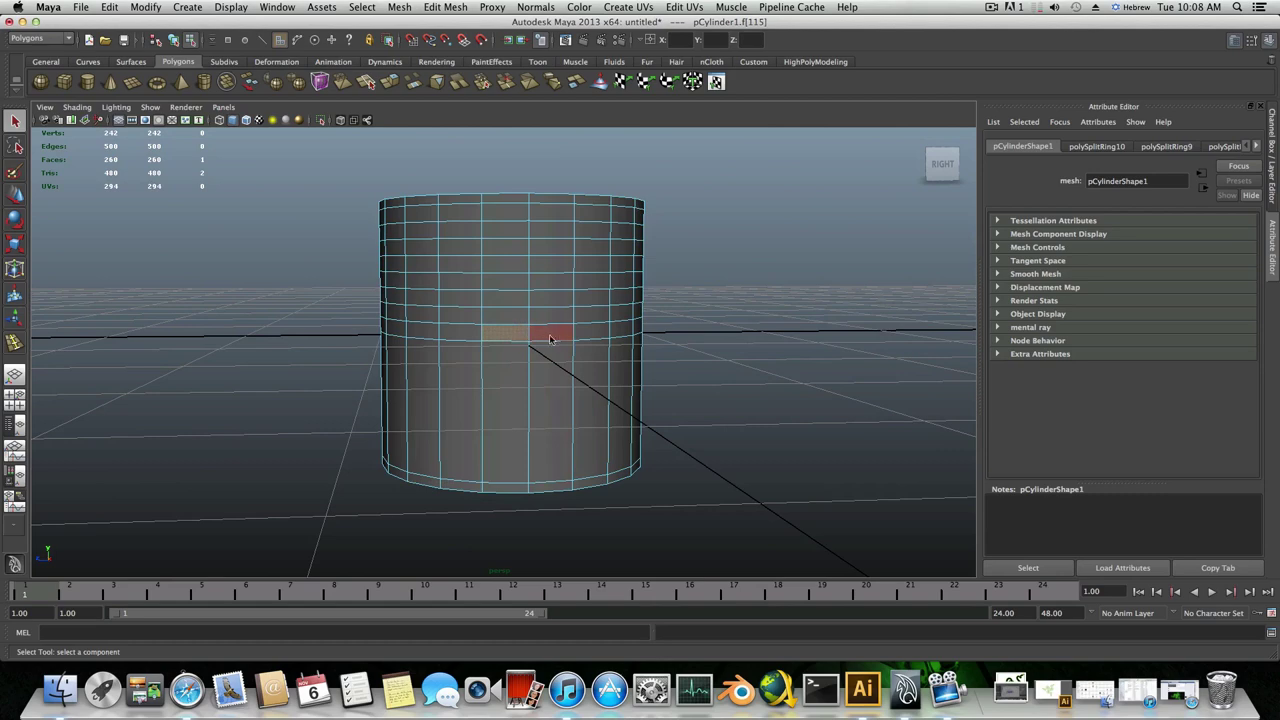
pyautogui.doubleClick(556, 337)
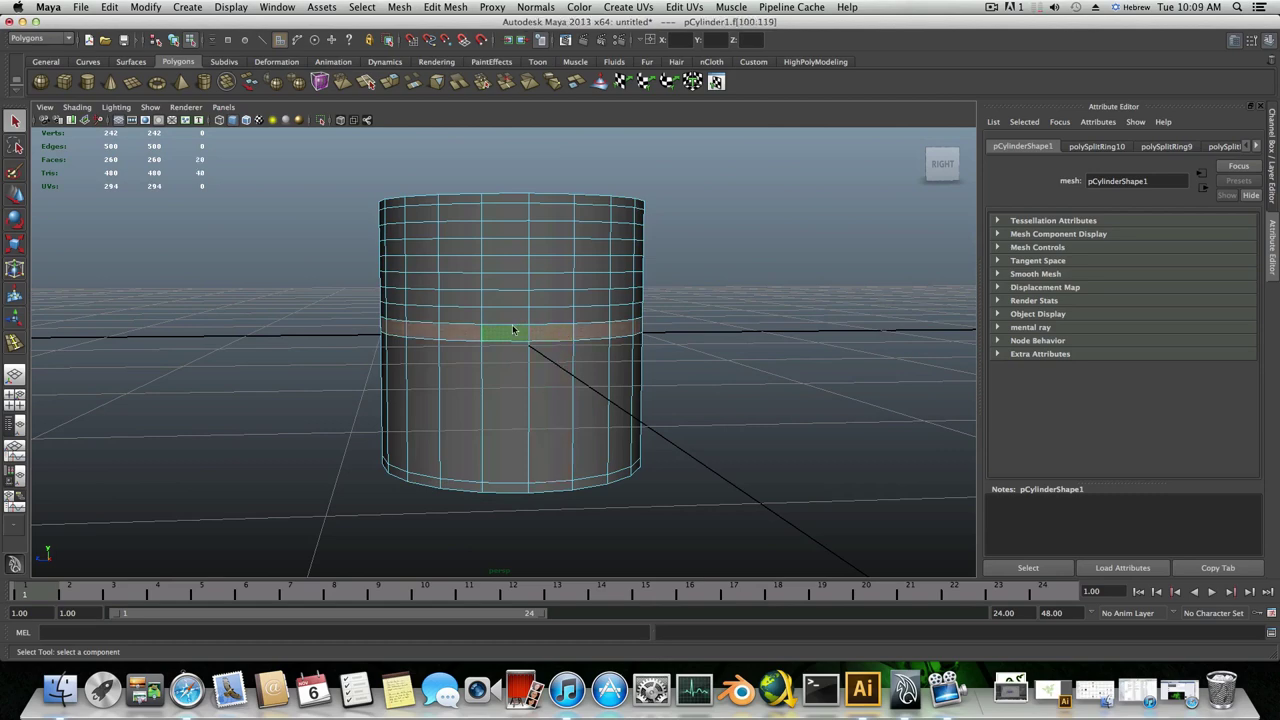
pyautogui.keyDown('alt'); pyautogui.moveTo(555, 338); pyautogui.dragTo(500, 356); pyautogui.keyUp('alt')
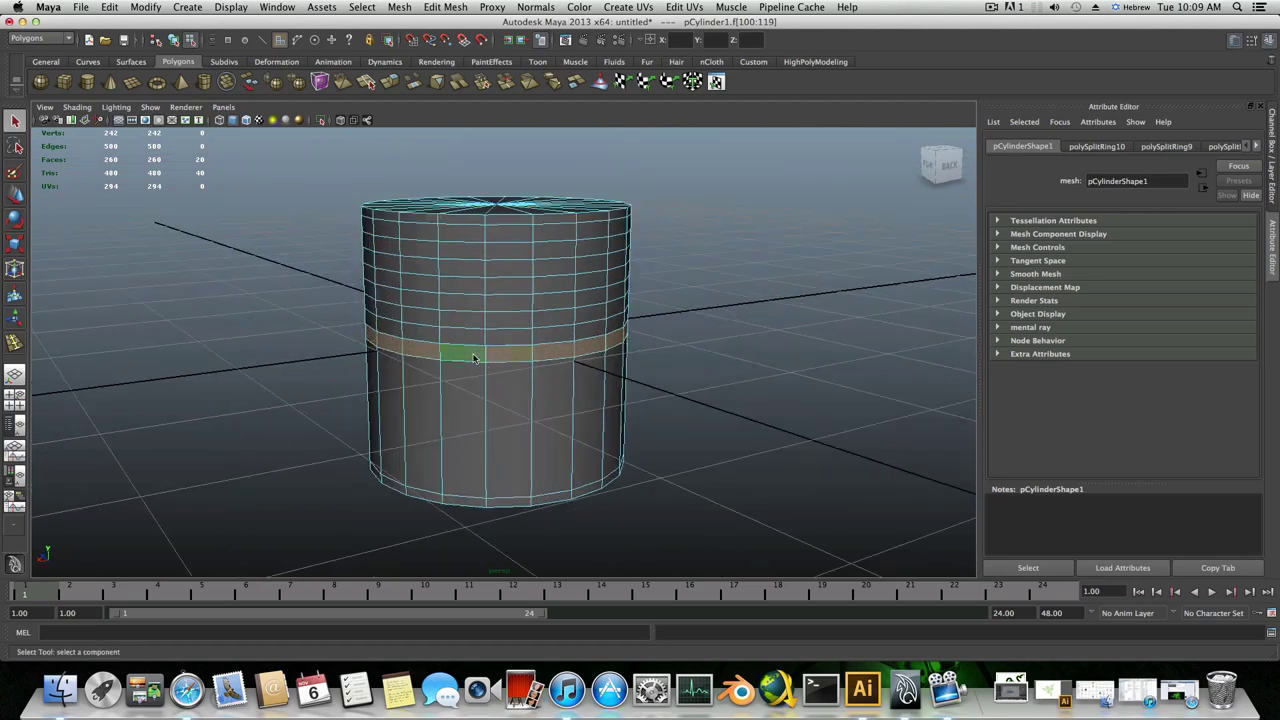
pyautogui.keyDown('ctrl'); pyautogui.click(457, 356); pyautogui.keyUp('ctrl')
pyautogui.keyDown('shift'); pyautogui.click(508, 336); pyautogui.keyUp('shift')
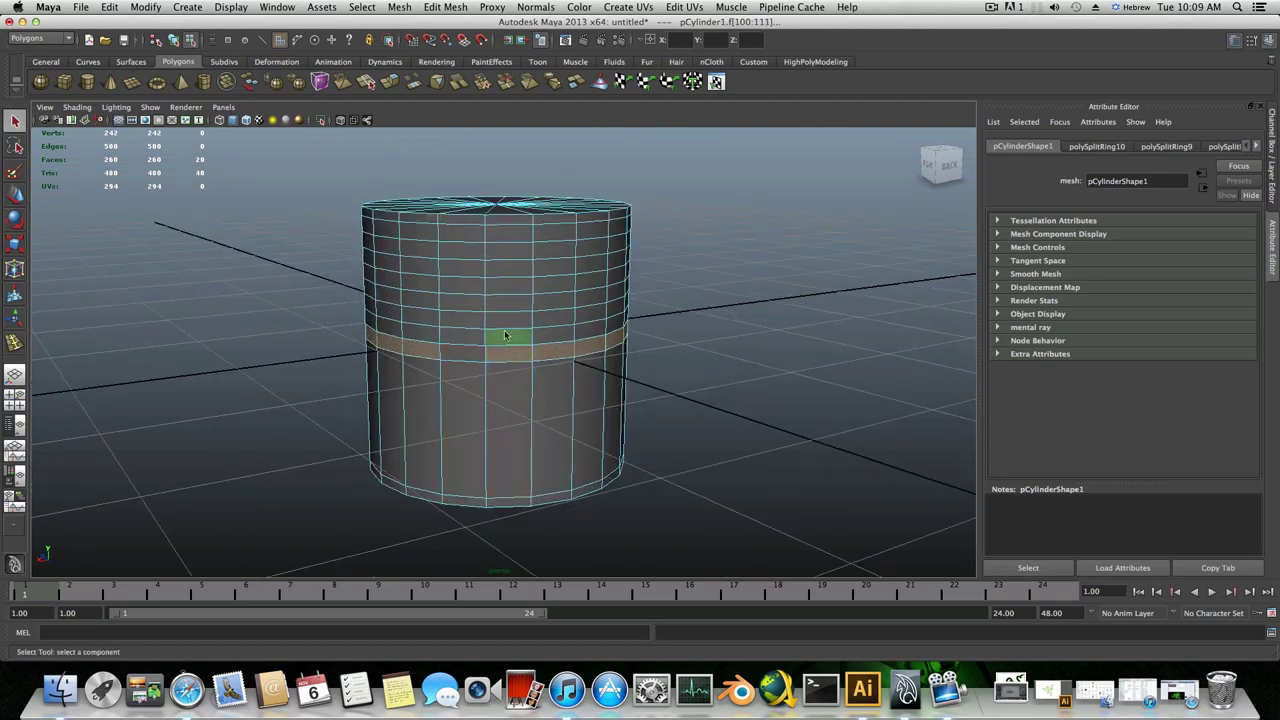
pyautogui.keyDown('shift'); pyautogui.doubleClick(459, 336); pyautogui.keyUp('shift')
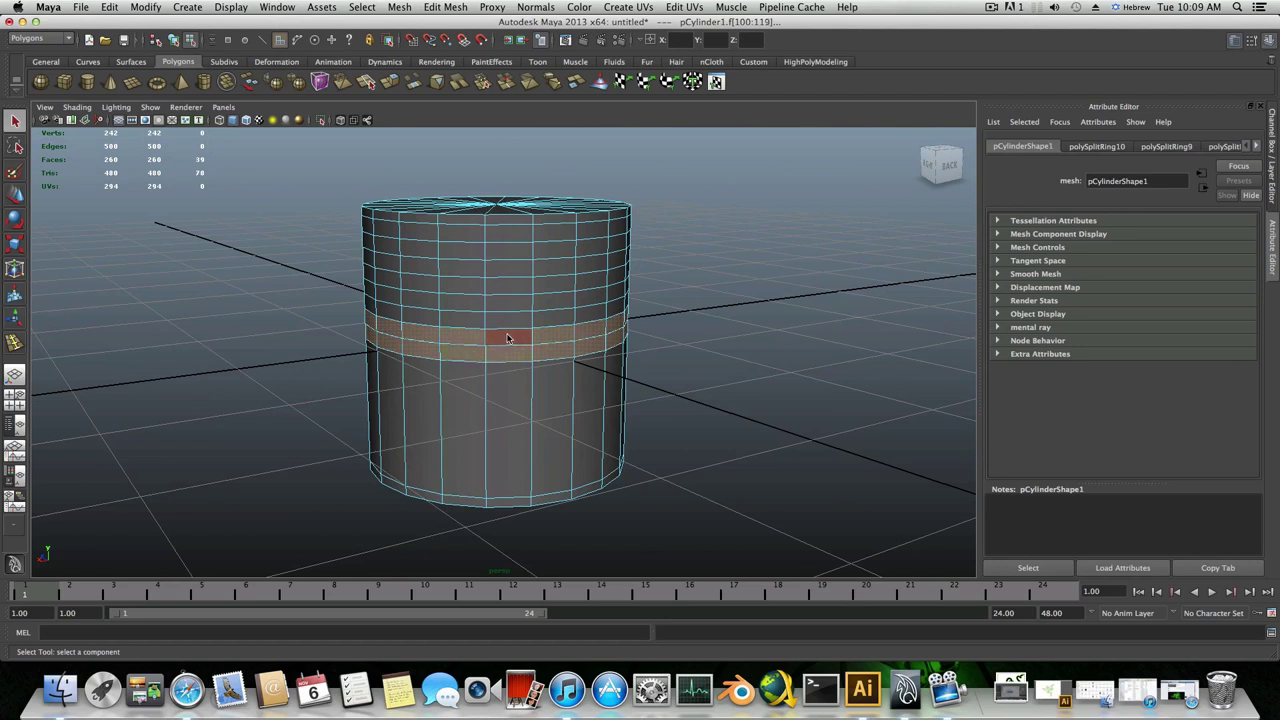
pyautogui.keyDown('shift'); pyautogui.doubleClick(499, 322); pyautogui.keyUp('shift')
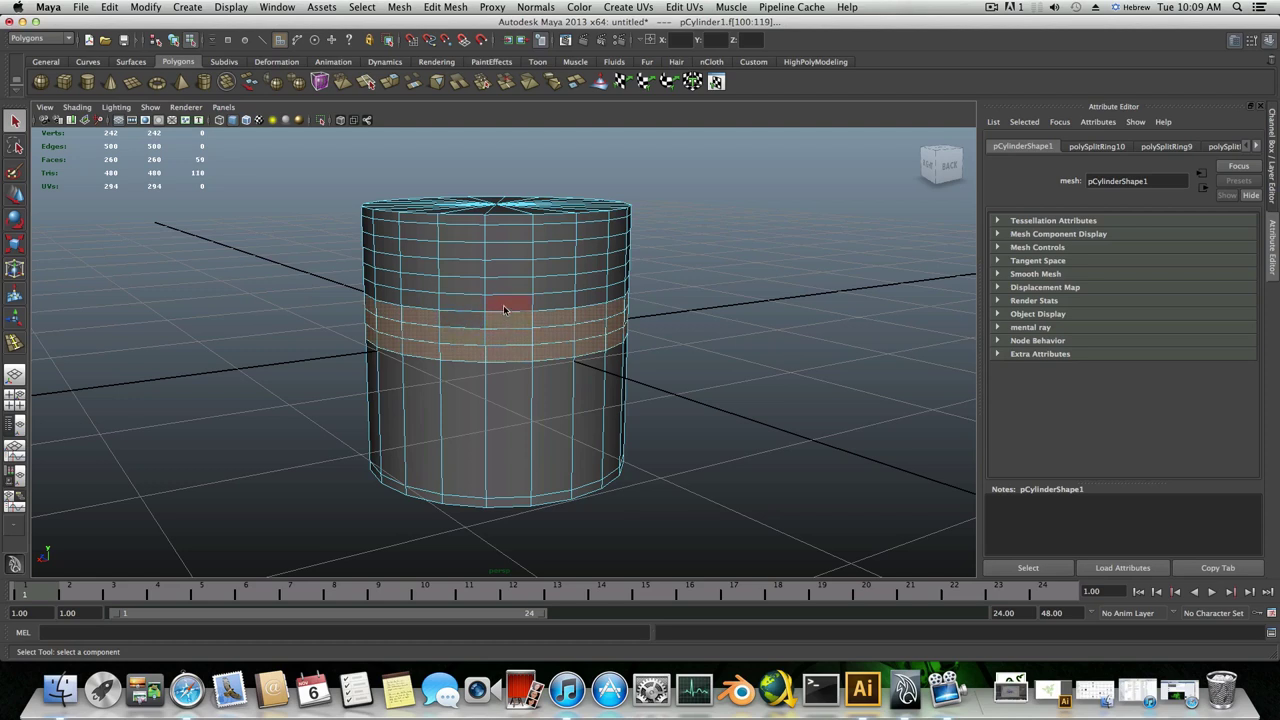
pyautogui.keyDown('shift'); pyautogui.click(507, 304); pyautogui.keyUp('shift')
pyautogui.keyDown('shift'); pyautogui.doubleClick(466, 304); pyautogui.keyUp('shift')
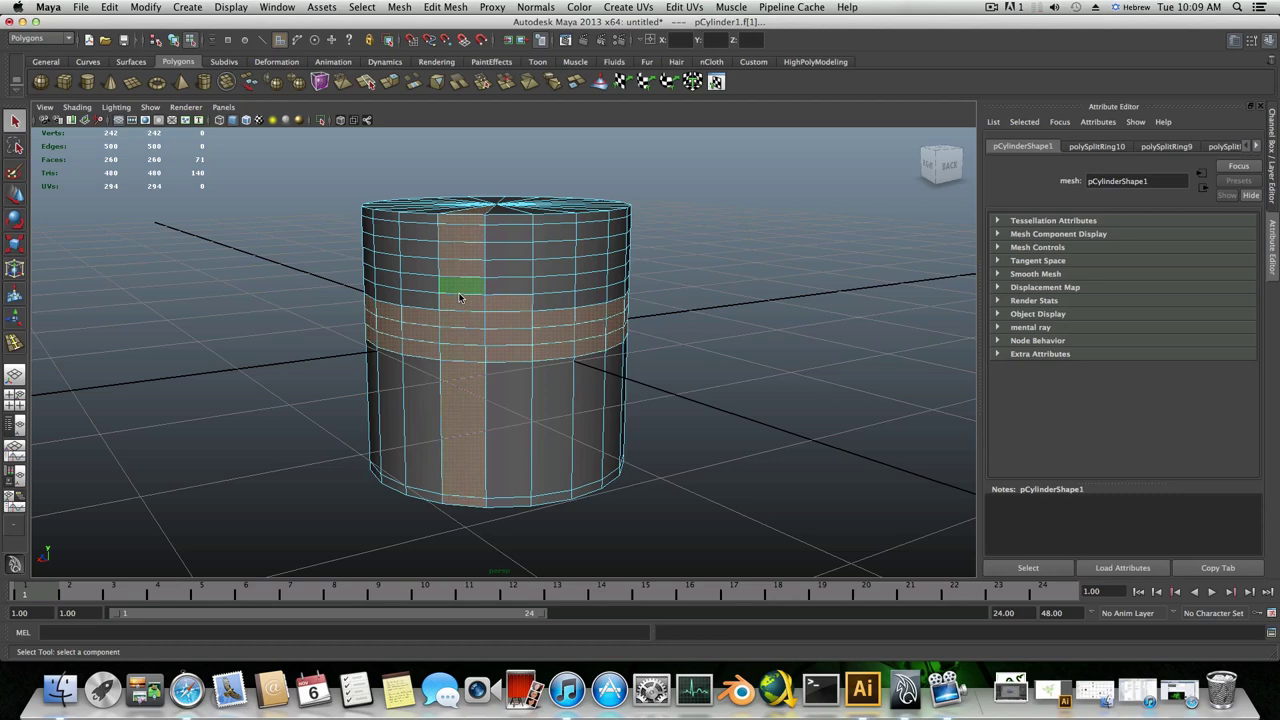
pyautogui.keyDown('ctrl'); pyautogui.doubleClick(459, 296); pyautogui.keyUp('ctrl')
pyautogui.keyDown('alt'); pyautogui.moveTo(490, 350); pyautogui.dragTo(674, 443); pyautogui.keyUp('alt')
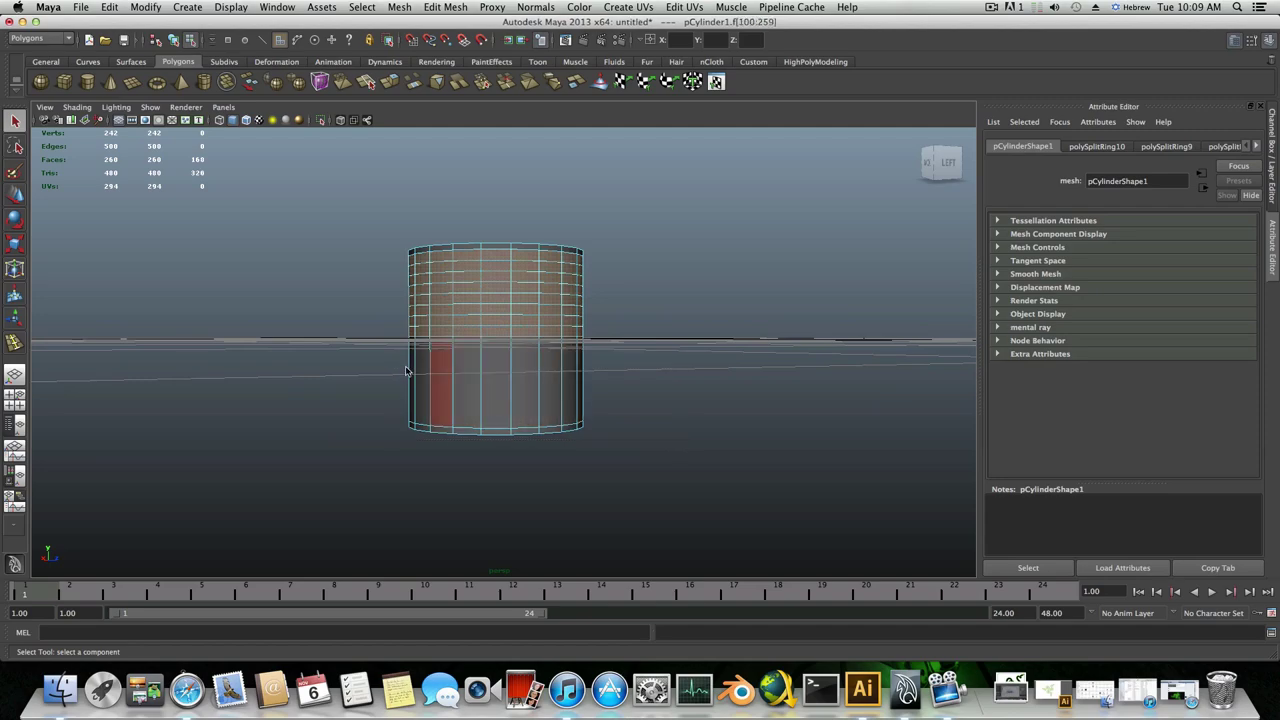
pyautogui.keyDown('alt'); pyautogui.moveTo(406, 372); pyautogui.dragTo(625, 358); pyautogui.keyUp('alt')
pyautogui.keyDown('alt'); pyautogui.moveTo(625, 358); pyautogui.dragTo(627, 344, button='right'); pyautogui.keyUp('alt')
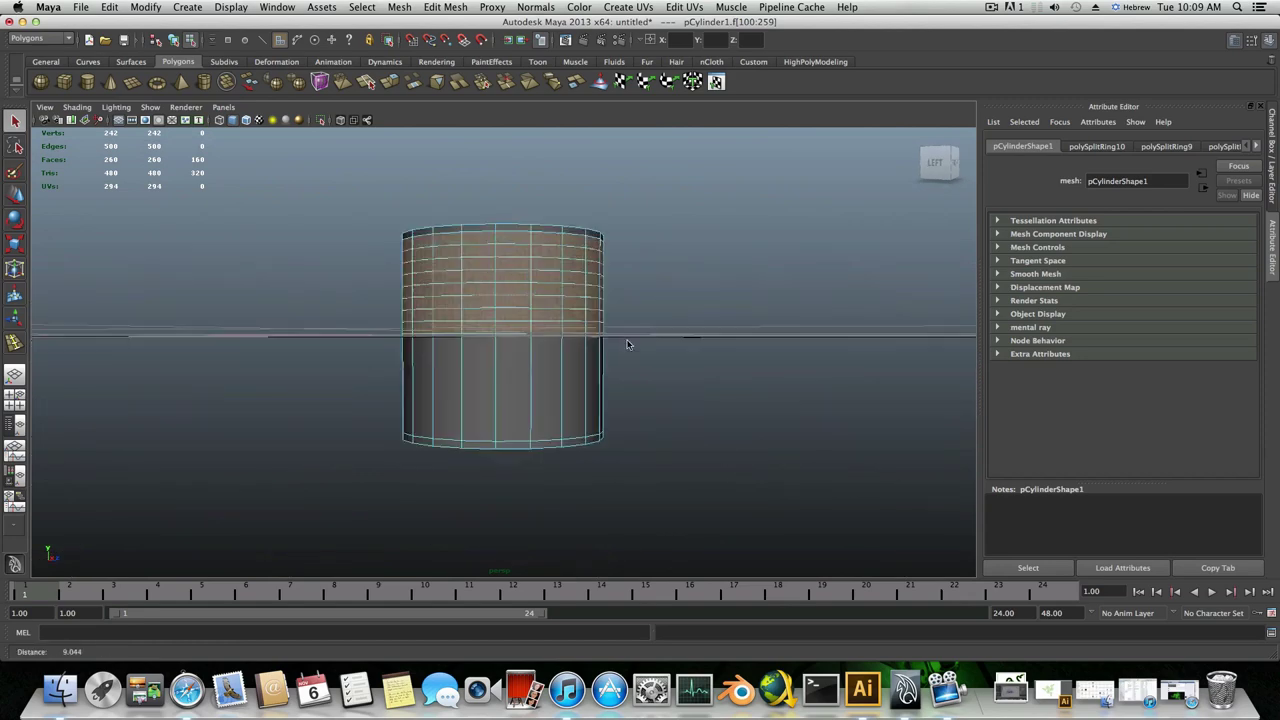
pyautogui.keyDown('alt'); pyautogui.moveTo(627, 344); pyautogui.dragTo(645, 392); pyautogui.keyUp('alt')
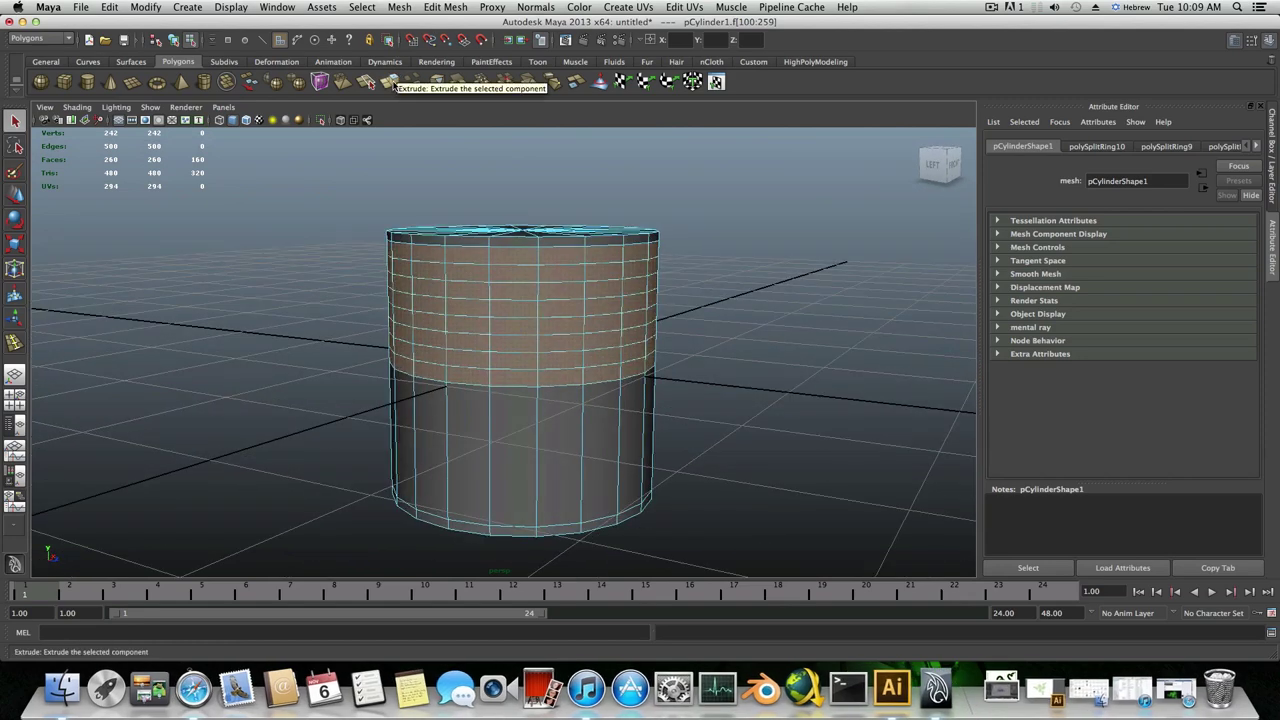
pyautogui.keyDown('alt'); pyautogui.moveTo(516, 278); pyautogui.dragTo(517, 267); pyautogui.keyUp('alt')
pyautogui.keyDown('shift'); pyautogui.click(517, 267); pyautogui.keyUp('shift')
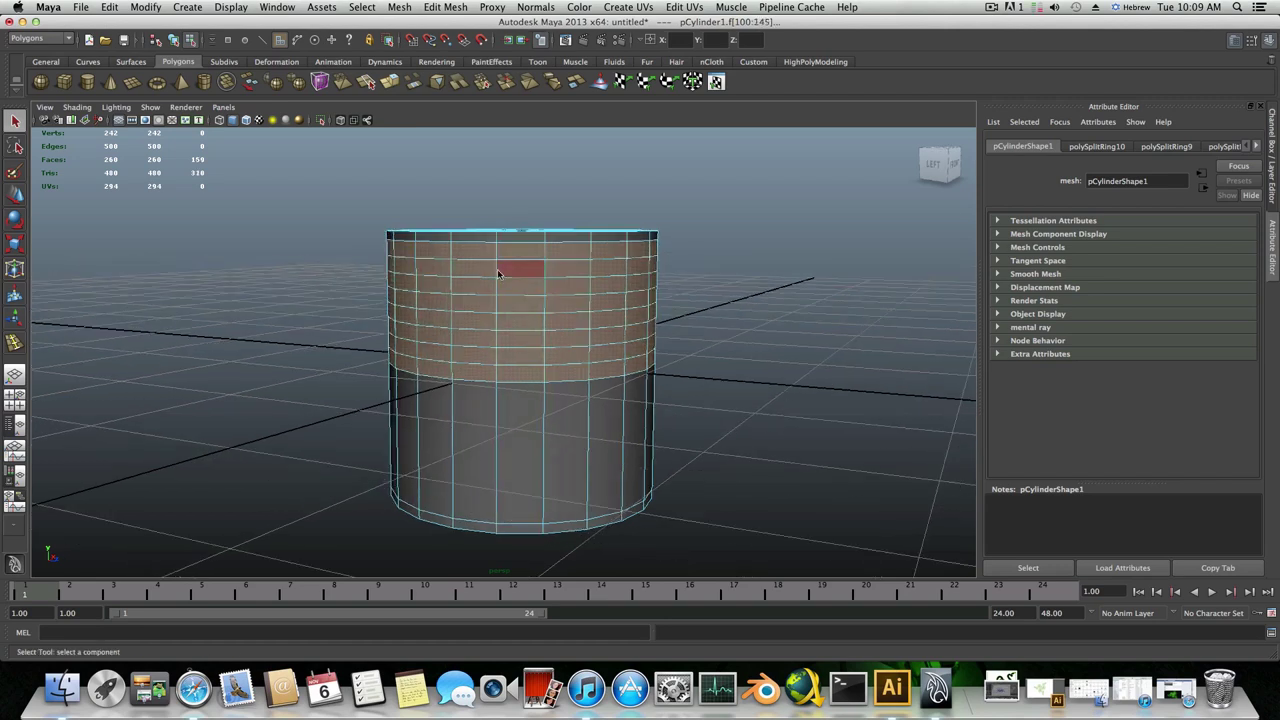
pyautogui.keyDown('ctrl'); pyautogui.click(474, 272); pyautogui.keyUp('ctrl')
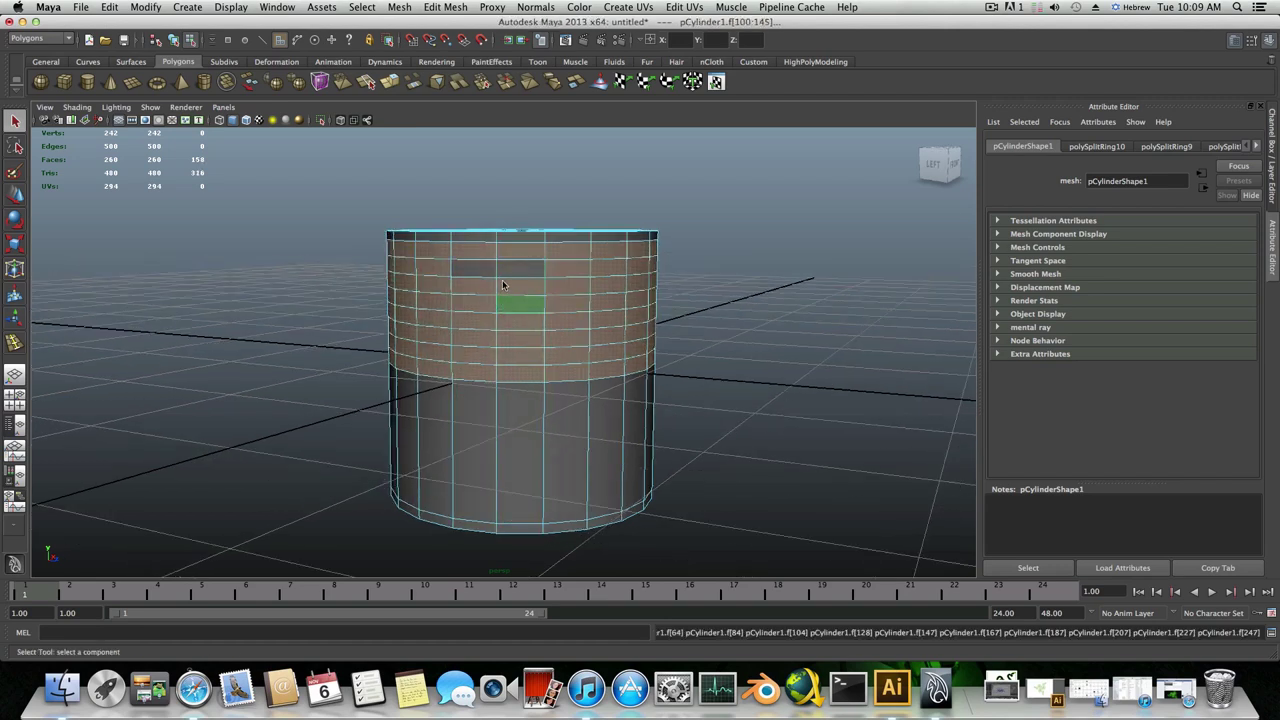
pyautogui.keyDown('shift'); pyautogui.click(471, 257); pyautogui.keyUp('shift')
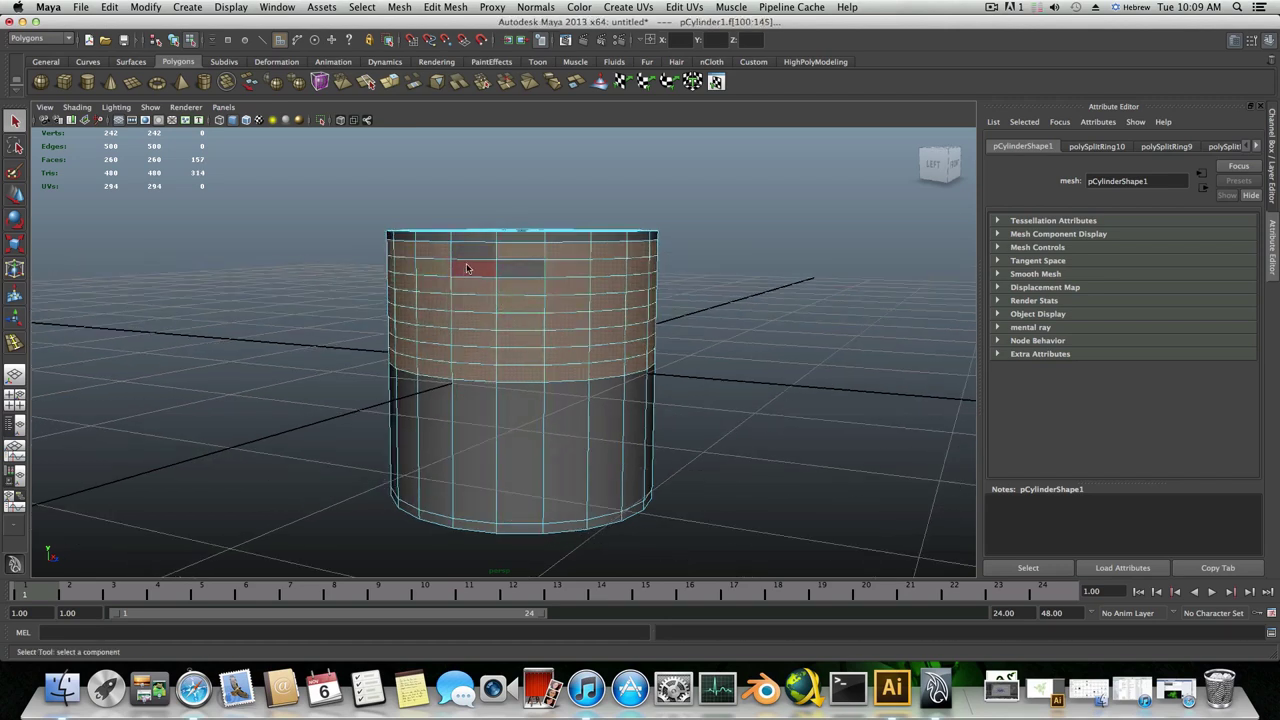
pyautogui.keyDown('shift'); pyautogui.click(463, 267); pyautogui.keyUp('shift')
pyautogui.click(457, 259)
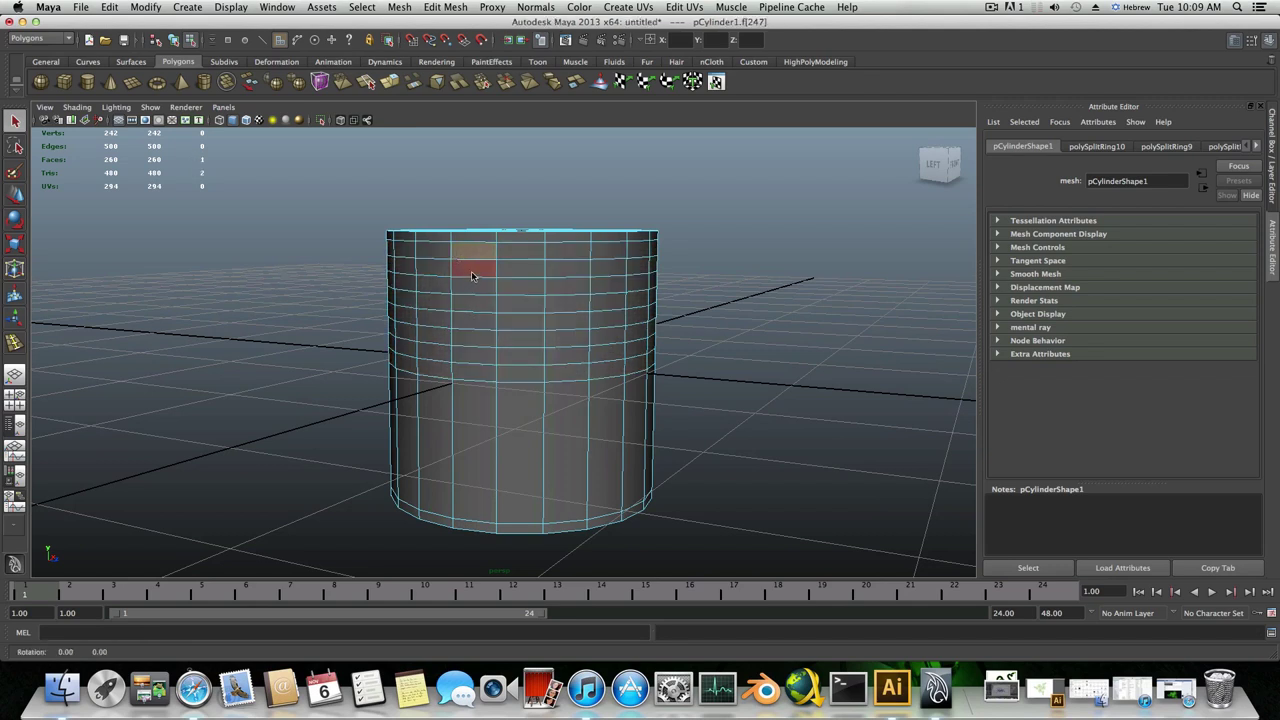
# - Select four alternating face rings in the cylinder's upper half, starting with the one just above the middle loop
pyautogui.keyDown('alt'); pyautogui.moveTo(468, 275); pyautogui.dragTo(474, 290); pyautogui.keyUp('alt')
pyautogui.click(477, 354)
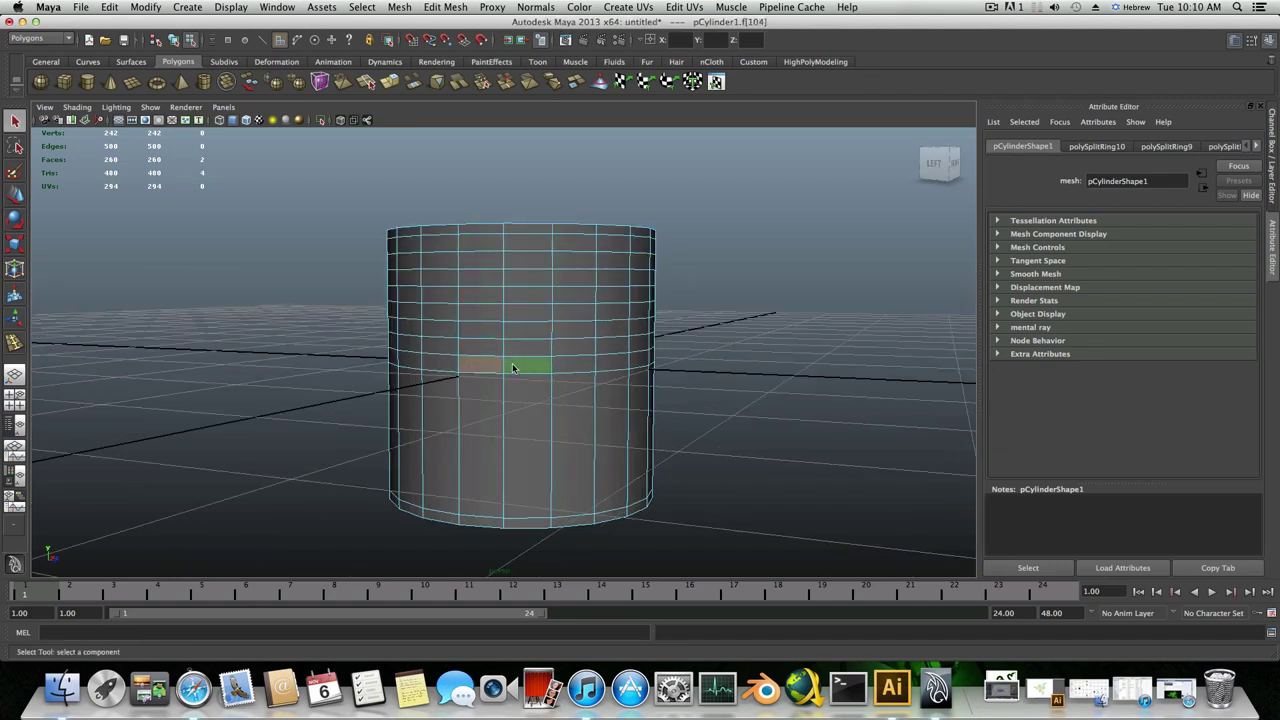
pyautogui.doubleClick(519, 367)
pyautogui.keyDown('shift'); pyautogui.doubleClick(523, 330); pyautogui.keyUp('shift')
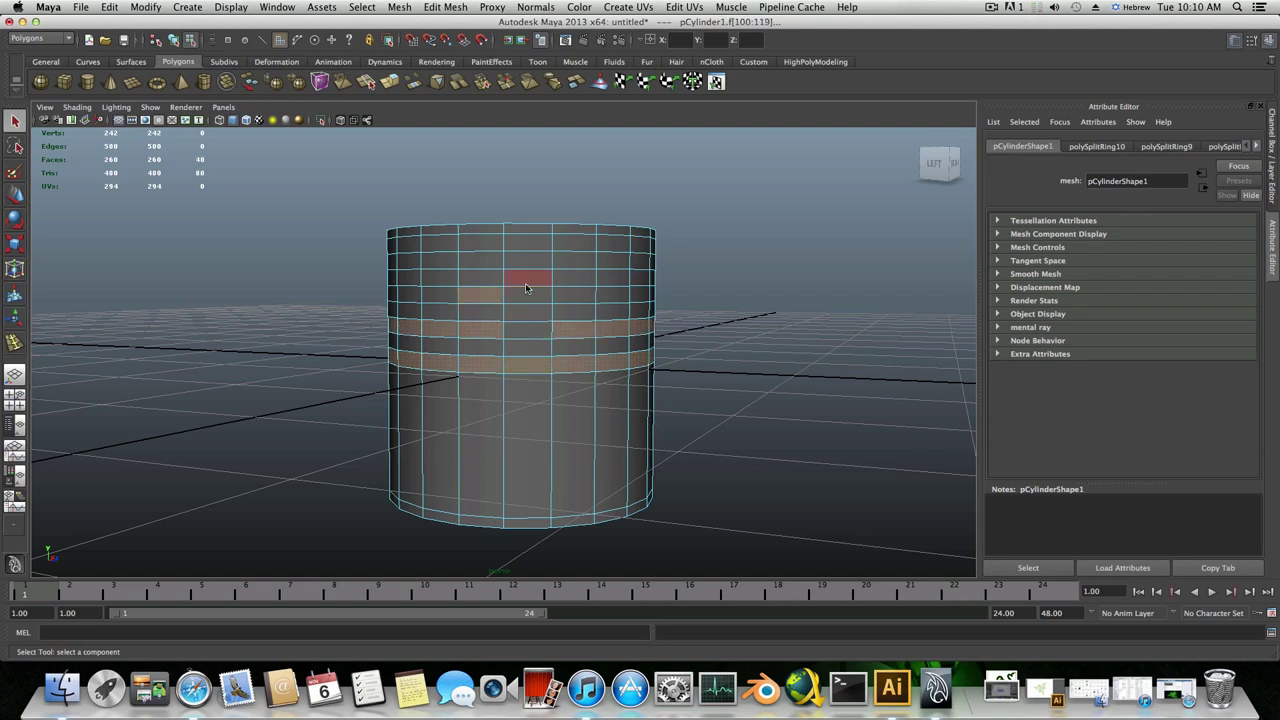
pyautogui.keyDown('shift'); pyautogui.doubleClick(525, 294); pyautogui.keyUp('shift')
pyautogui.keyDown('shift'); pyautogui.click(510, 318); pyautogui.keyUp('shift')
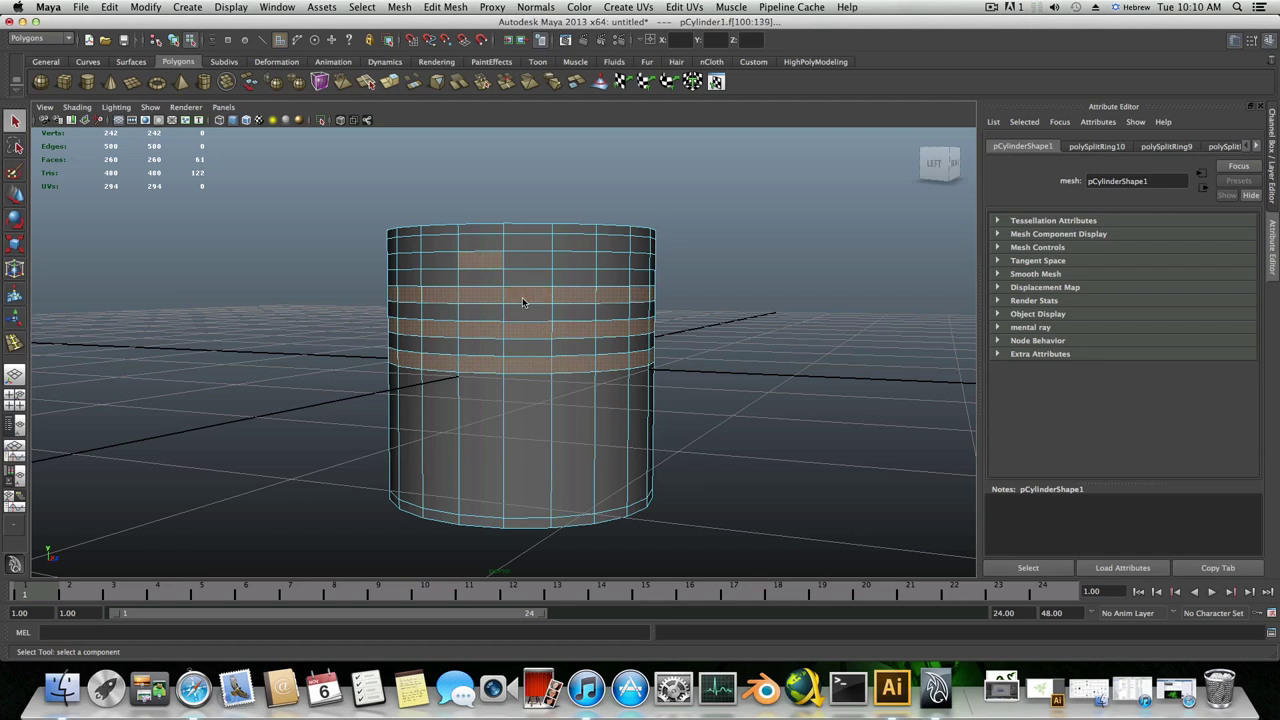
pyautogui.keyDown('shift'); pyautogui.doubleClick(521, 264); pyautogui.keyUp('shift')
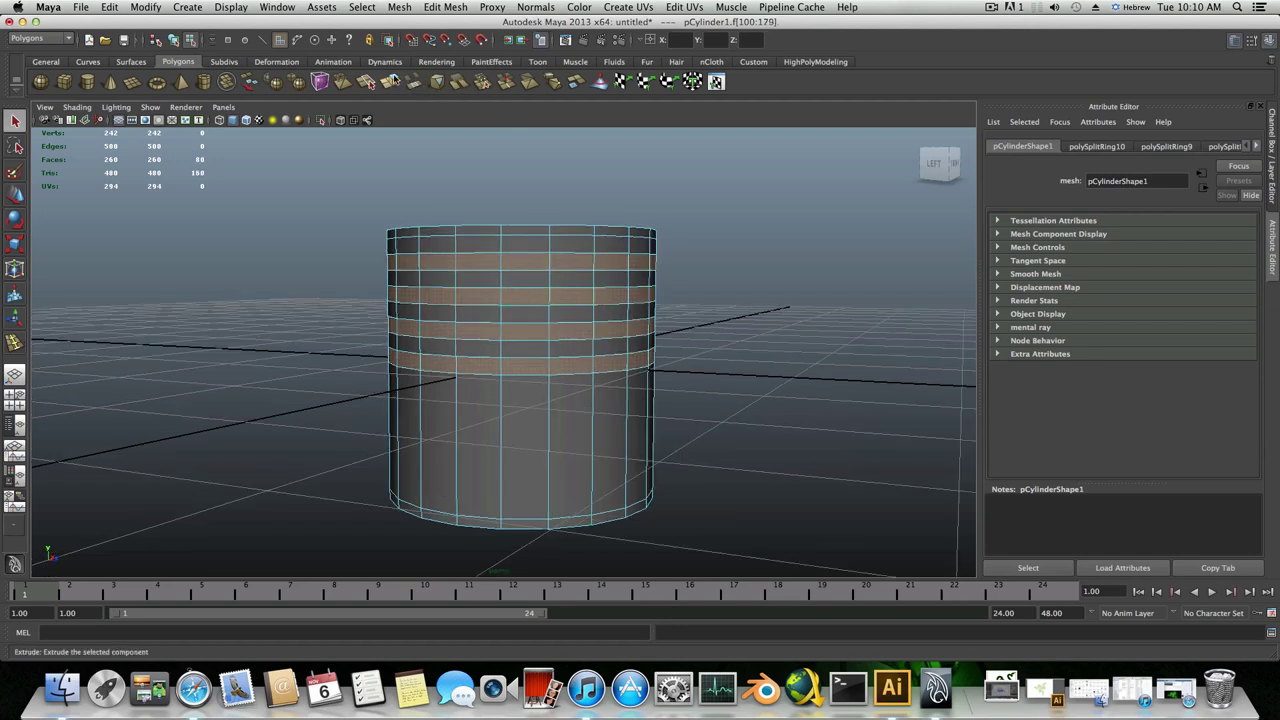
# - Extrude the four selected face rings with one division and scale them inward to form grooves around the cylinder
pyautogui.click(446, 7)
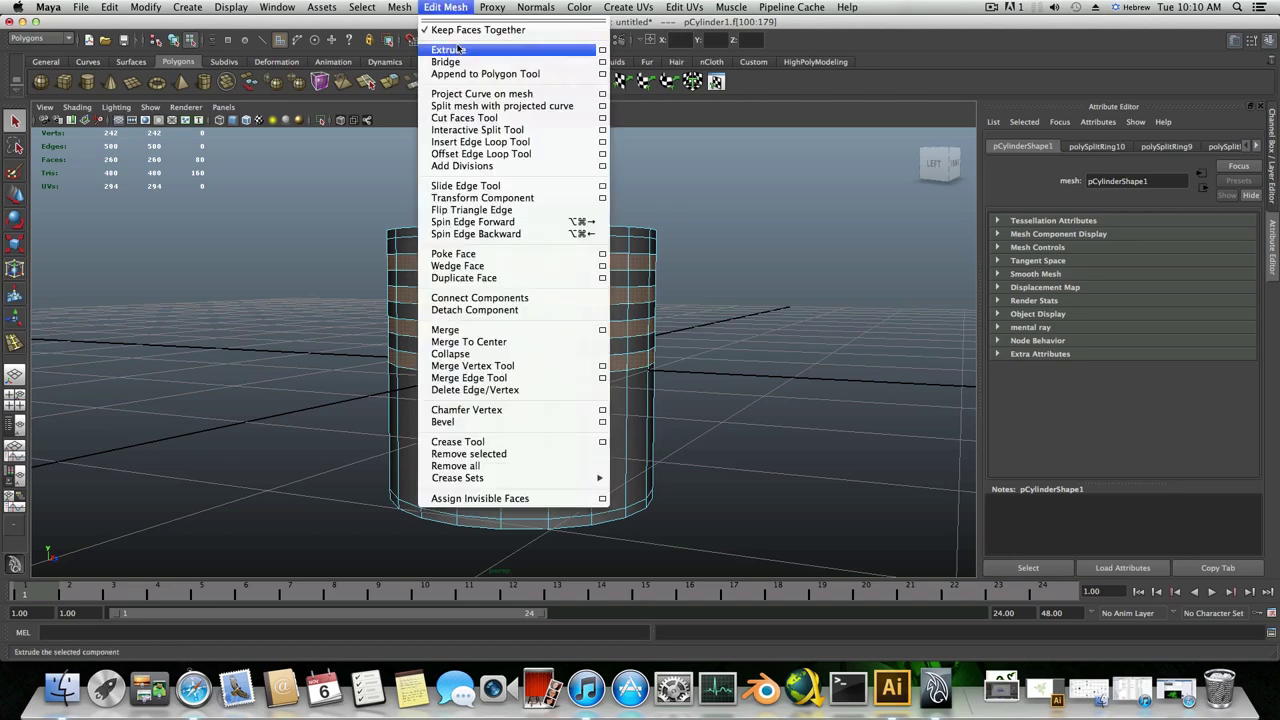
pyautogui.click(603, 51)
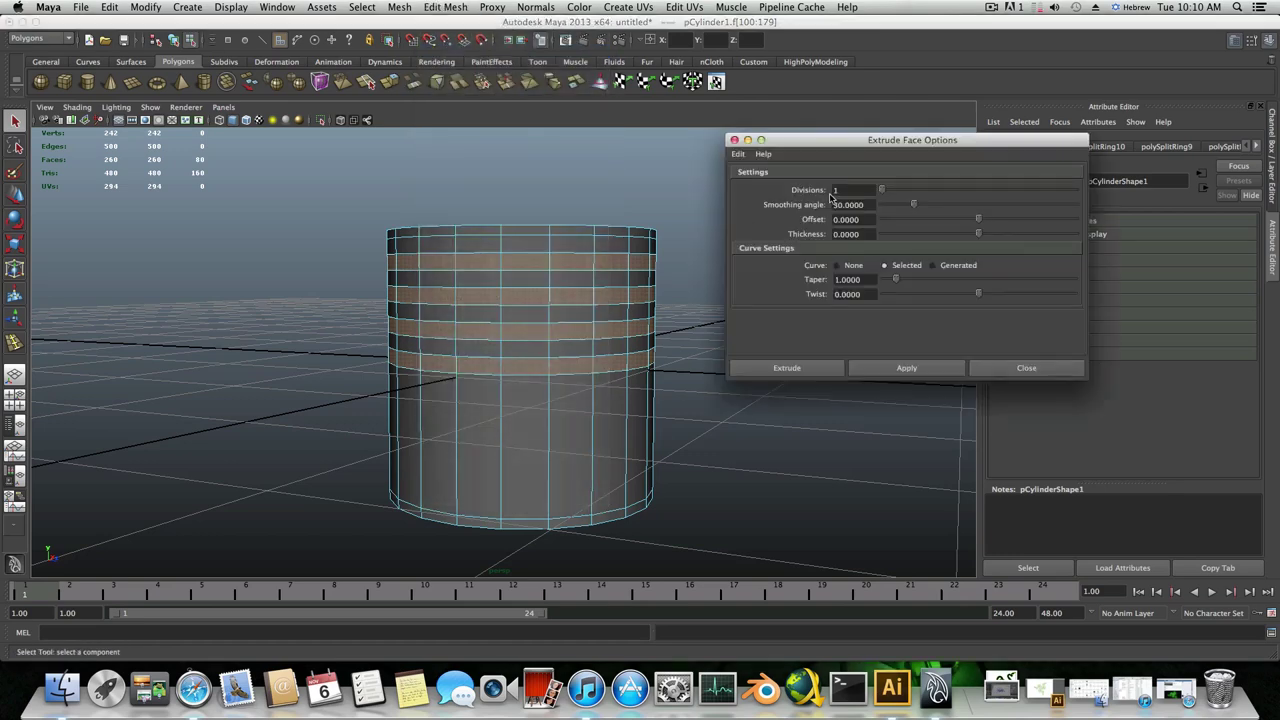
pyautogui.click(786, 368)
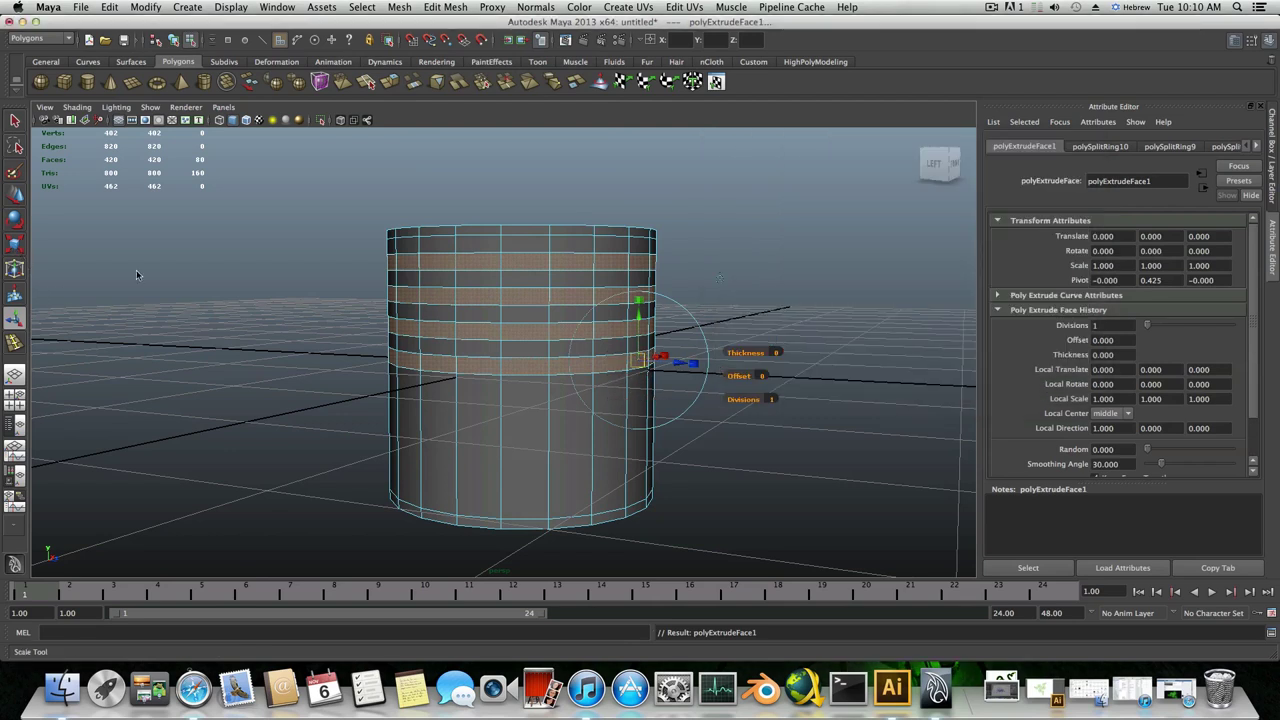
pyautogui.click(15, 244)
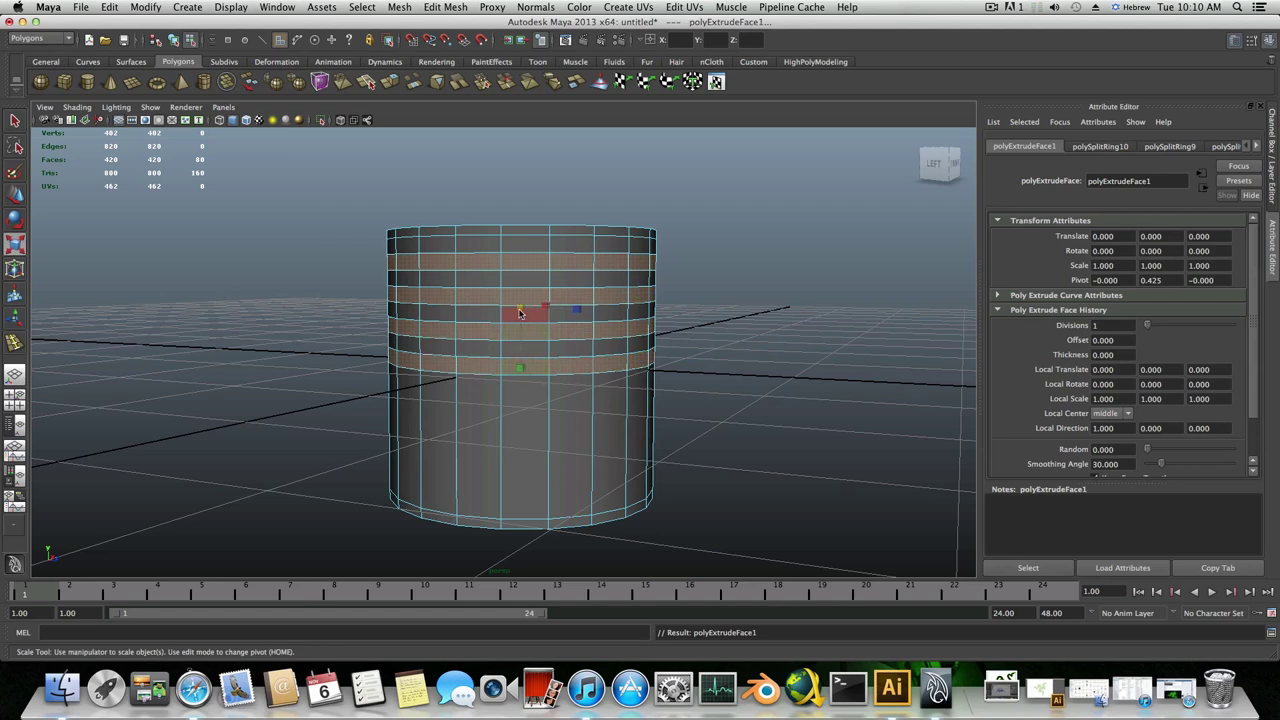
pyautogui.moveTo(522, 318); pyautogui.dragTo(462, 332)
# - Insert supporting edge loops close to the lower body's upper rim and along the lower wall of the lowest groove
pyautogui.keyDown('alt'); pyautogui.moveTo(462, 332); pyautogui.dragTo(510, 300, button='right'); pyautogui.keyUp('alt')
pyautogui.keyDown('alt'); pyautogui.moveTo(510, 300); pyautogui.dragTo(522, 348, button='middle'); pyautogui.keyUp('alt')
pyautogui.moveTo(522, 348)
pyautogui.keyDown('alt'); pyautogui.mouseDown()
pyautogui.moveTo(522, 364)
pyautogui.moveTo(522, 330)
pyautogui.mouseUp(); pyautogui.keyUp('alt')
pyautogui.press('F8')
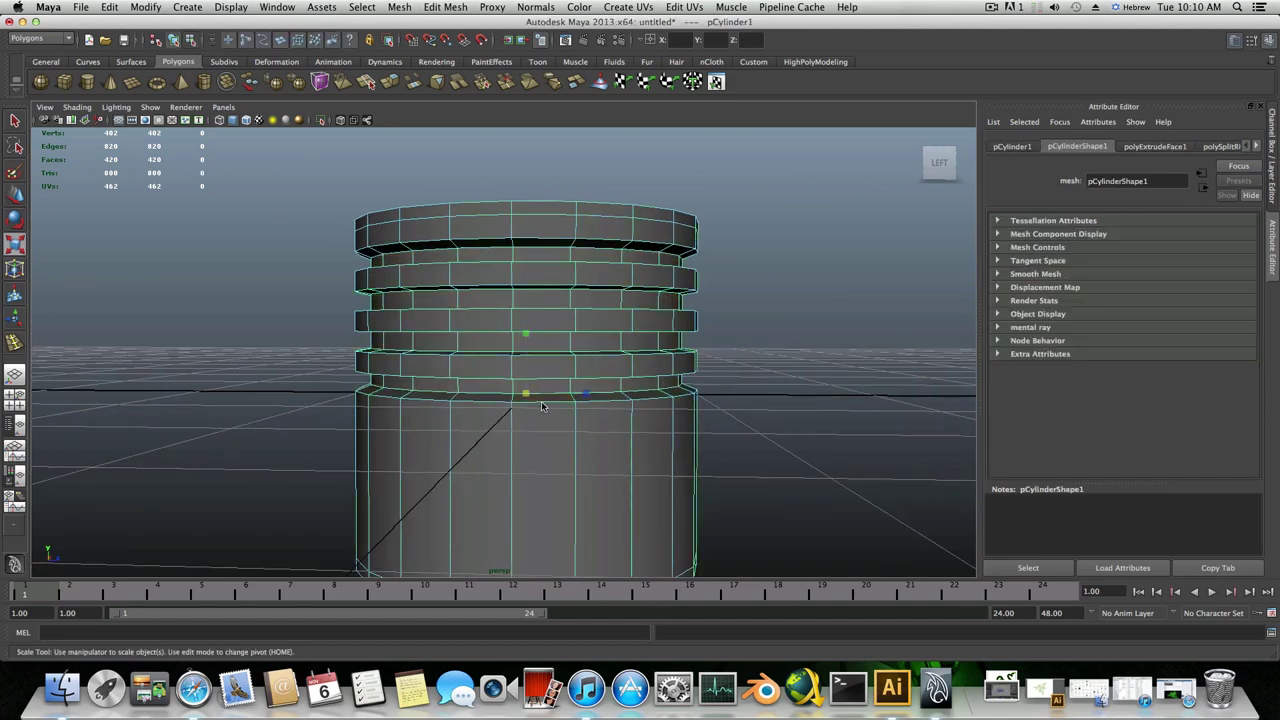
pyautogui.keyDown('alt'); pyautogui.moveTo(533, 402); pyautogui.dragTo(537, 415); pyautogui.keyUp('alt')
pyautogui.keyDown('shift'); pyautogui.moveTo(542, 408); pyautogui.dragTo(484, 425, button='right'); pyautogui.keyUp('shift')
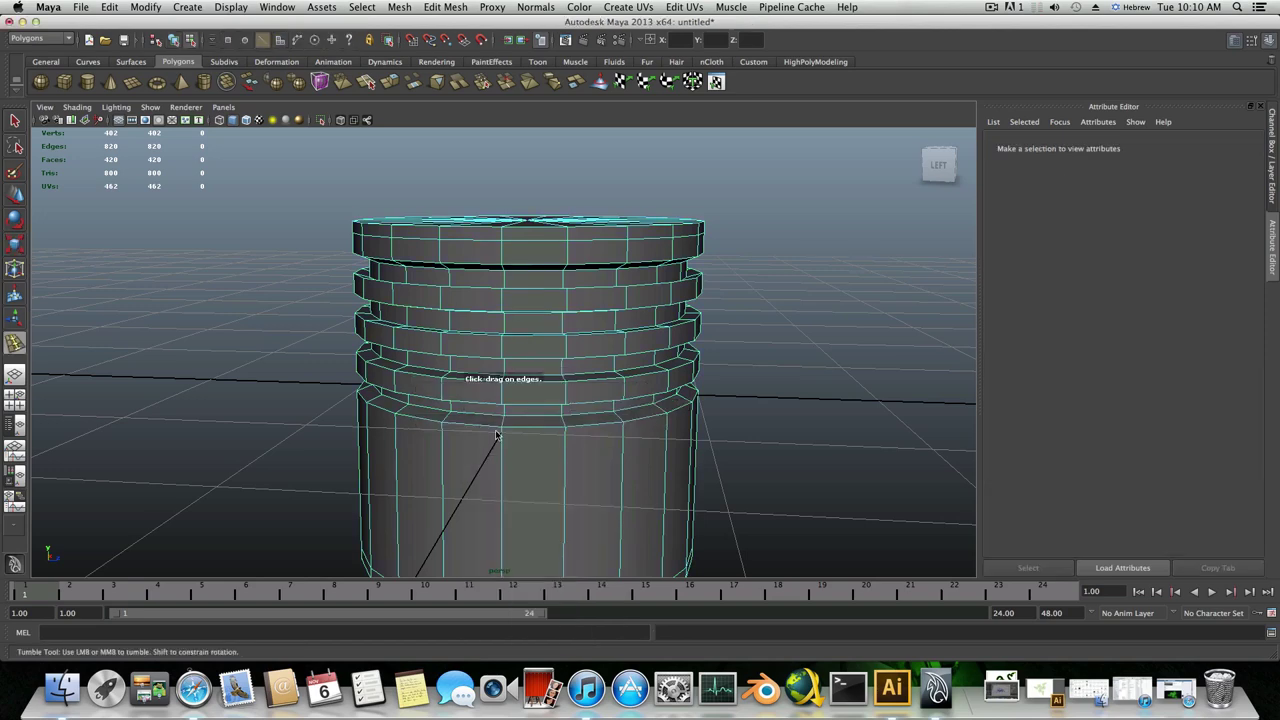
pyautogui.keyDown('alt'); pyautogui.moveTo(494, 432); pyautogui.dragTo(533, 440); pyautogui.keyUp('alt')
pyautogui.keyDown('alt'); pyautogui.moveTo(533, 440); pyautogui.dragTo(535, 412, button='middle'); pyautogui.keyUp('alt')
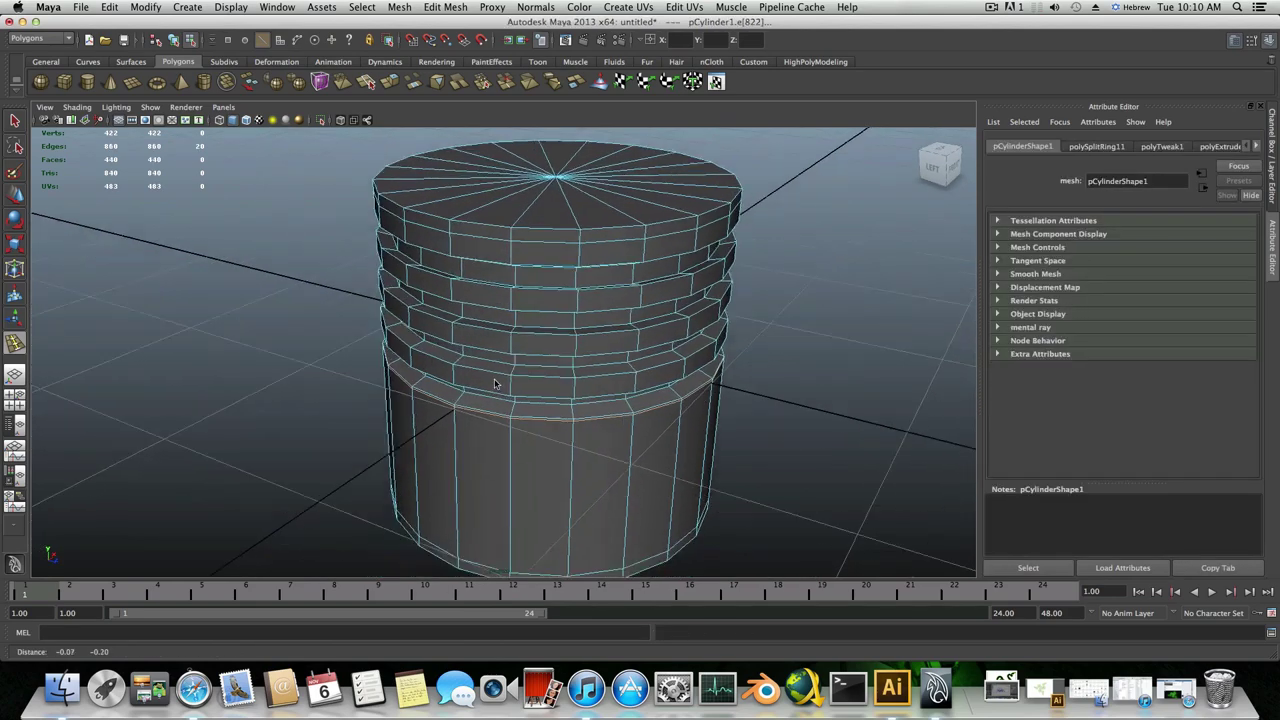
pyautogui.keyDown('alt'); pyautogui.moveTo(535, 412); pyautogui.dragTo(546, 411, button='right'); pyautogui.keyUp('alt')
pyautogui.keyDown('alt'); pyautogui.moveTo(546, 410); pyautogui.dragTo(533, 412); pyautogui.keyUp('alt')
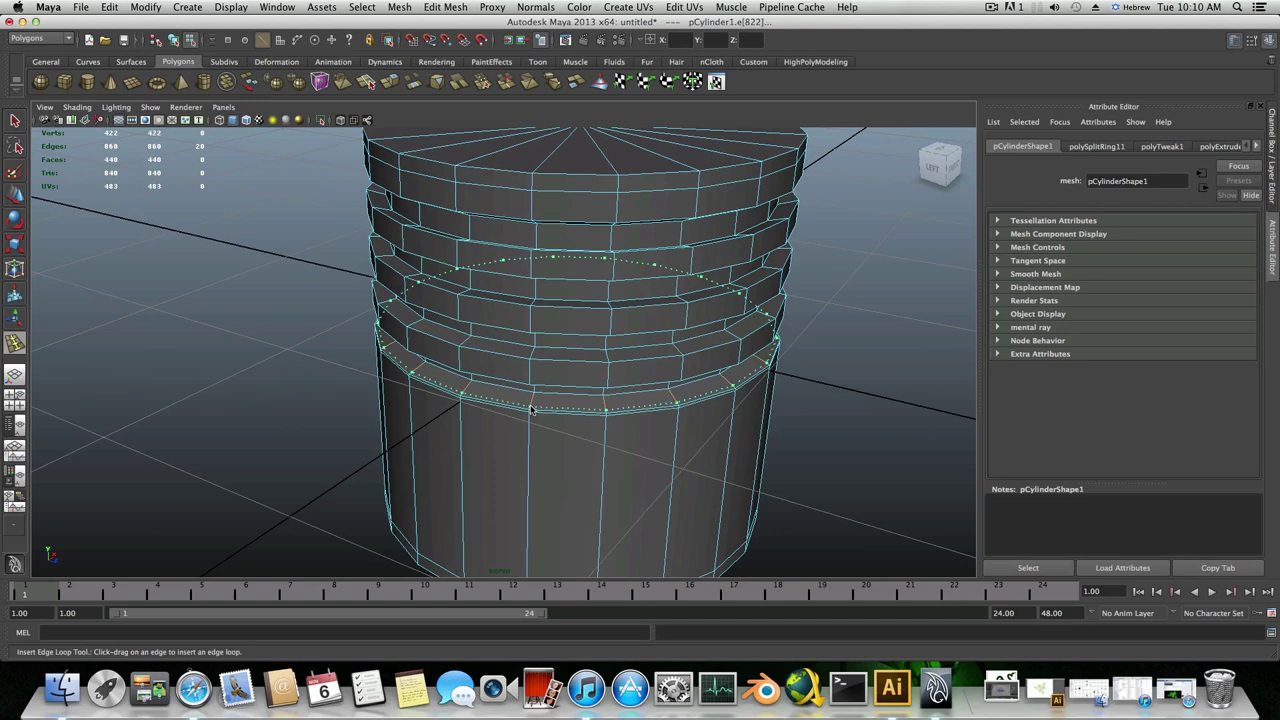
pyautogui.moveTo(531, 408); pyautogui.dragTo(548, 238)
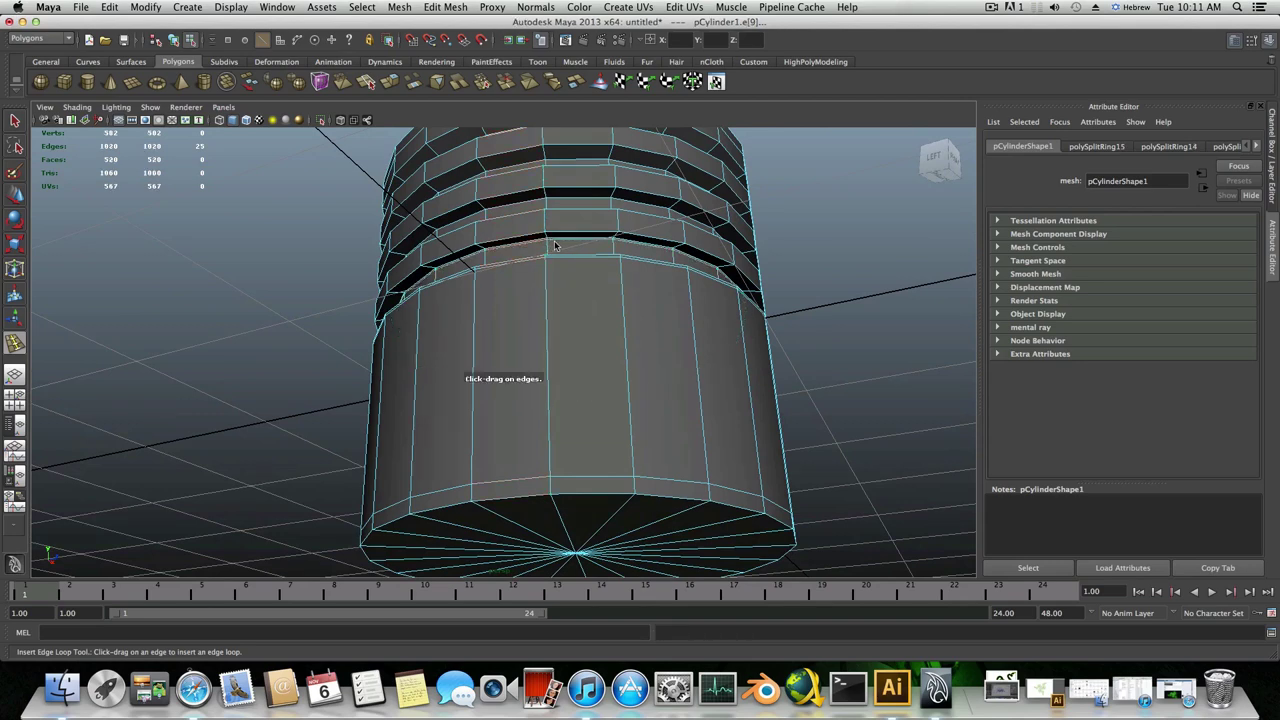
# - Insert supporting edge loops along the inner corners of the lowest groove and the edges of the ridge above it
pyautogui.keyDown('alt'); pyautogui.moveTo(555, 247); pyautogui.dragTo(698, 263, button='right'); pyautogui.keyUp('alt')
pyautogui.keyDown('alt'); pyautogui.moveTo(698, 263); pyautogui.dragTo(702, 331, button='middle'); pyautogui.keyUp('alt')
pyautogui.scroll(2, 702, 328)
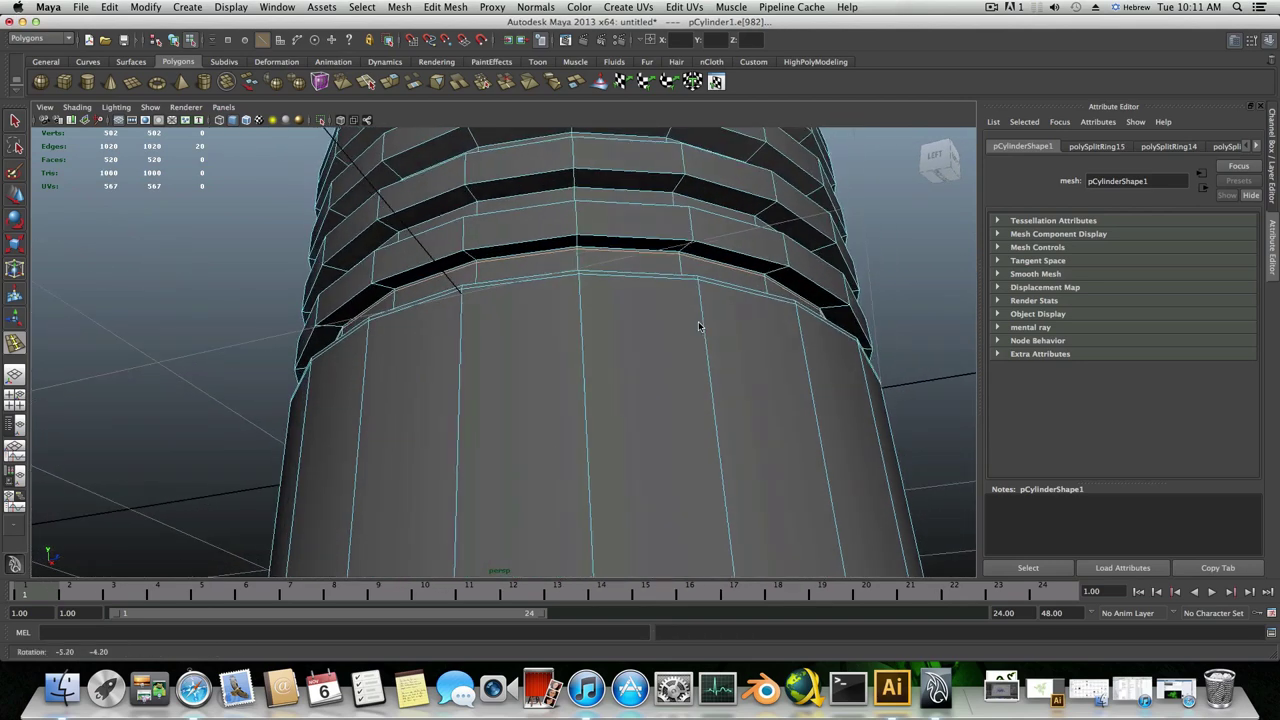
pyautogui.moveTo(602, 208); pyautogui.dragTo(604, 193)
pyautogui.keyDown('alt'); pyautogui.moveTo(604, 194); pyautogui.dragTo(591, 256); pyautogui.keyUp('alt')
pyautogui.keyDown('alt'); pyautogui.moveTo(571, 298); pyautogui.dragTo(558, 326); pyautogui.keyUp('alt')
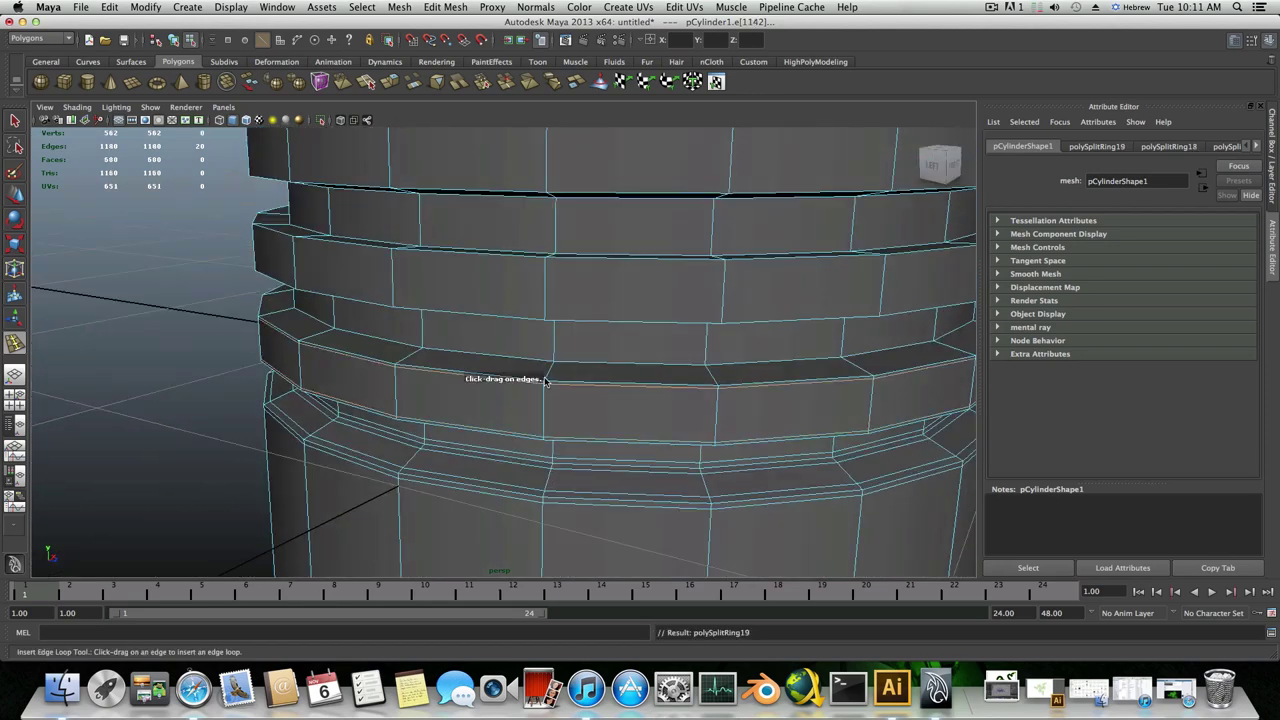
pyautogui.moveTo(545, 382); pyautogui.dragTo(566, 343)
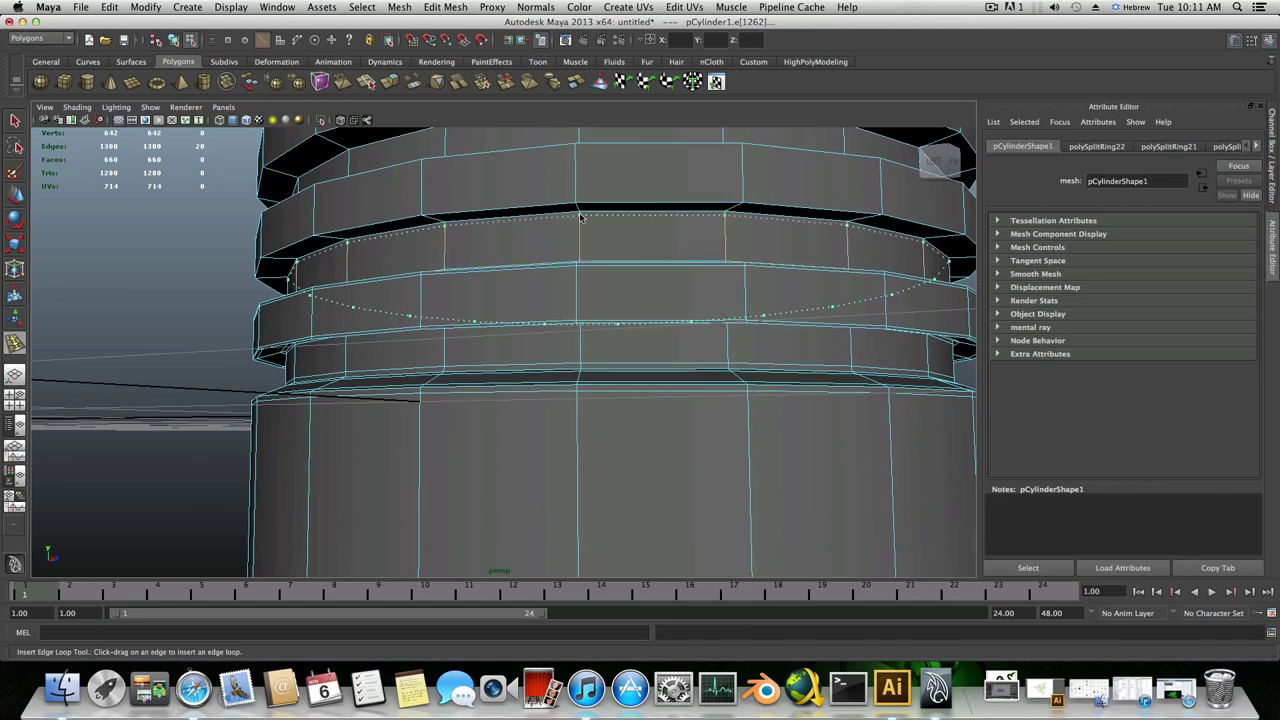
# - Insert supporting edge loops at the corners of the second groove from the bottom, undoing the misplaced one
pyautogui.moveTo(580, 215); pyautogui.dragTo(588, 204)
pyautogui.keyDown('alt'); pyautogui.moveTo(588, 204); pyautogui.dragTo(569, 277, button='middle'); pyautogui.keyUp('alt')
pyautogui.press('super+z')
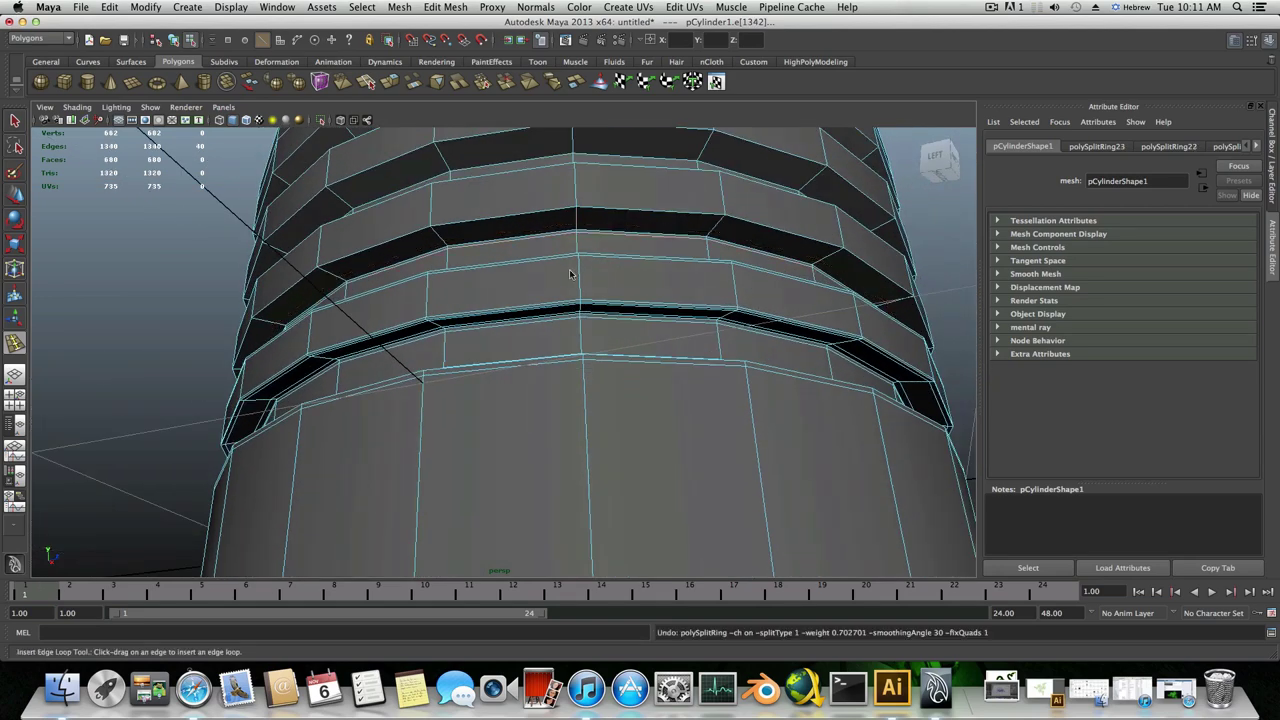
pyautogui.moveTo(577, 228); pyautogui.dragTo(579, 204)
pyautogui.click(577, 207)
pyautogui.keyDown('alt'); pyautogui.moveTo(579, 204); pyautogui.dragTo(569, 235); pyautogui.keyUp('alt')
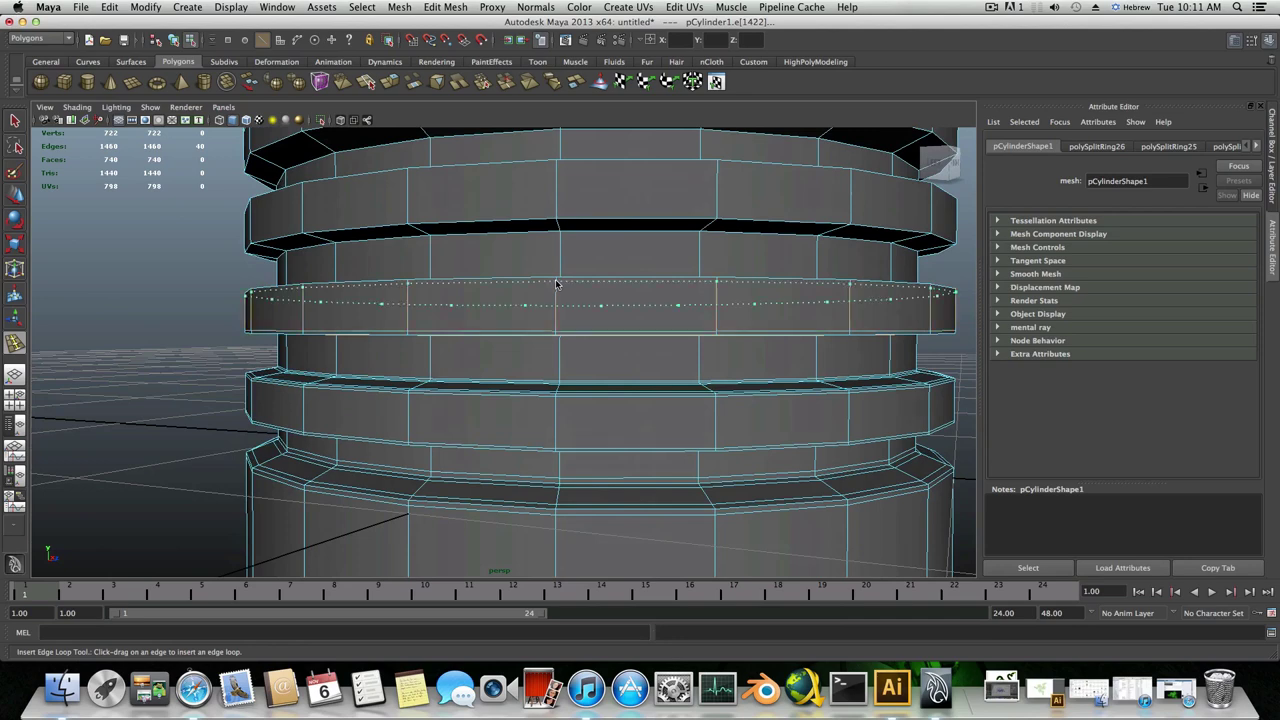
# - Continue inserting supporting edge loops along the corners of the upper ridges and remaining grooves, undoing any misplaced loop
pyautogui.moveTo(556, 281); pyautogui.dragTo(556, 281)
pyautogui.keyDown('alt'); pyautogui.moveTo(556, 281); pyautogui.dragTo(566, 252); pyautogui.keyUp('alt')
pyautogui.hotkey('ctrl', 'z')
pyautogui.keyDown('alt'); pyautogui.moveTo(567, 249); pyautogui.dragTo(566, 261, button='middle'); pyautogui.keyUp('alt')
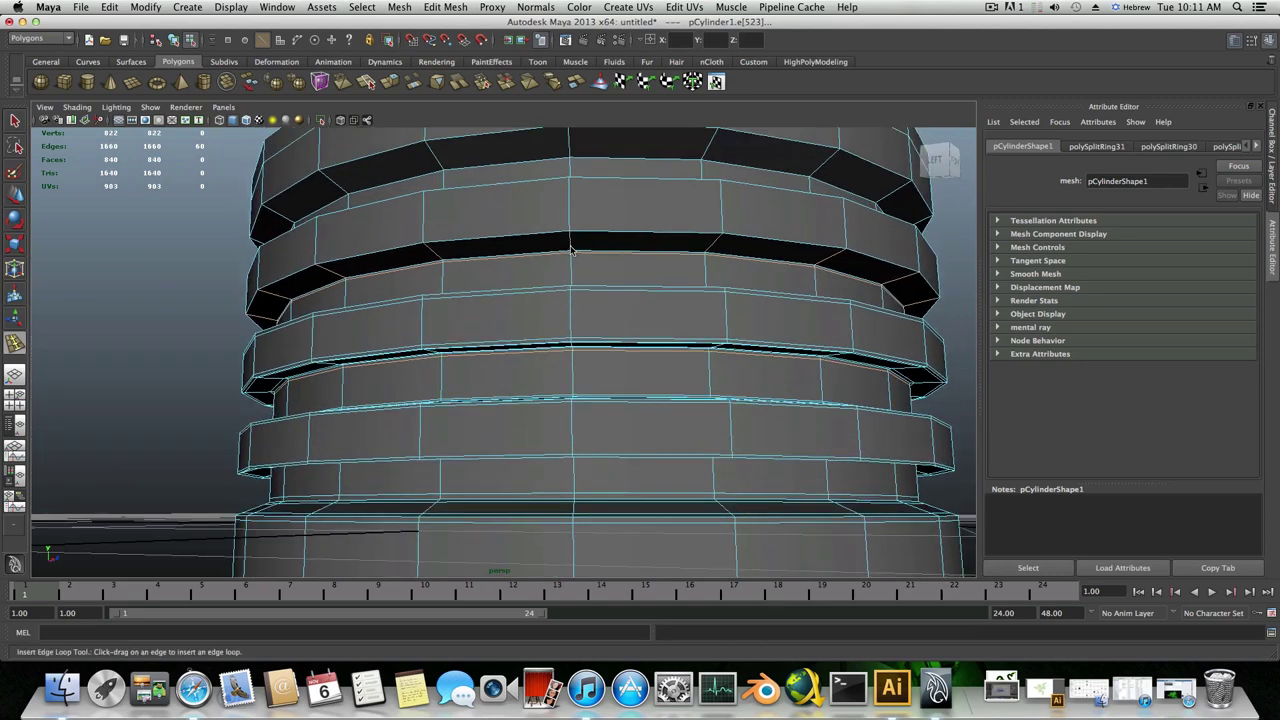
pyautogui.moveTo(572, 250); pyautogui.dragTo(565, 182)
pyautogui.keyDown('alt'); pyautogui.moveTo(565, 182); pyautogui.dragTo(537, 237); pyautogui.keyUp('alt')
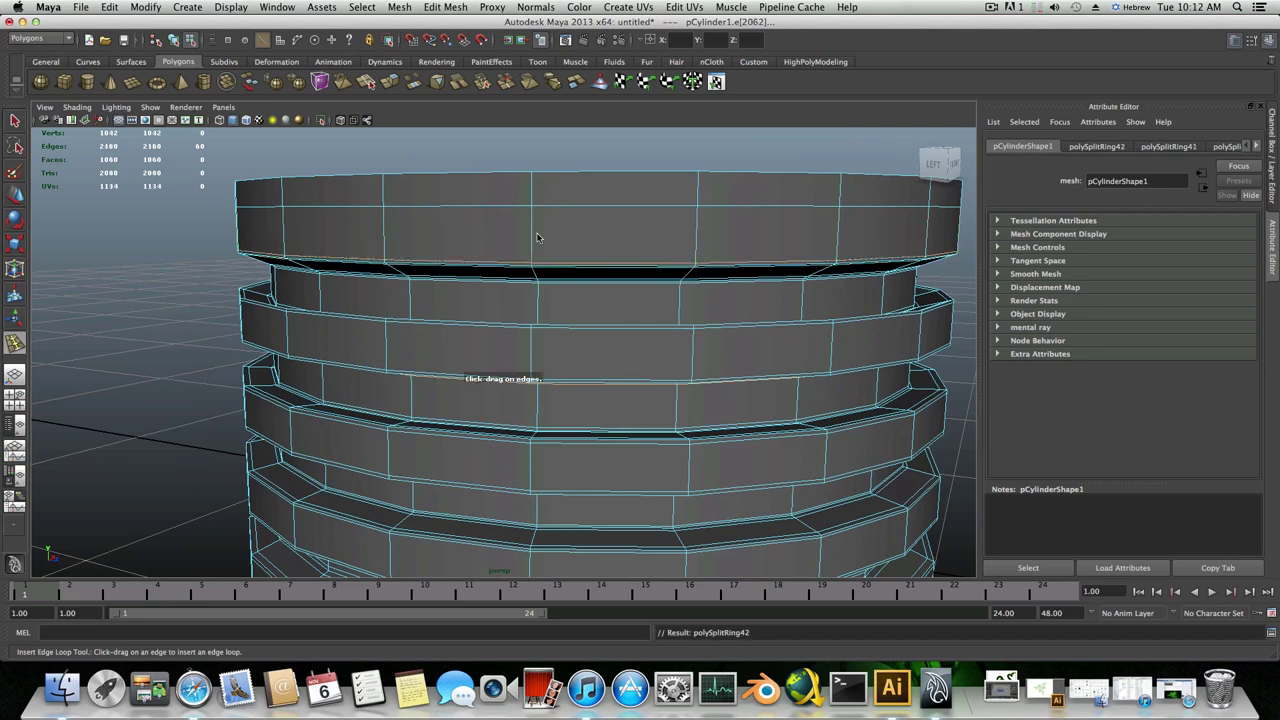
# - Insert an edge loop just under the cylinder's top rim and another around the body slightly below the lowest groove
pyautogui.click(533, 181)
pyautogui.scroll(-5, 500, 380)
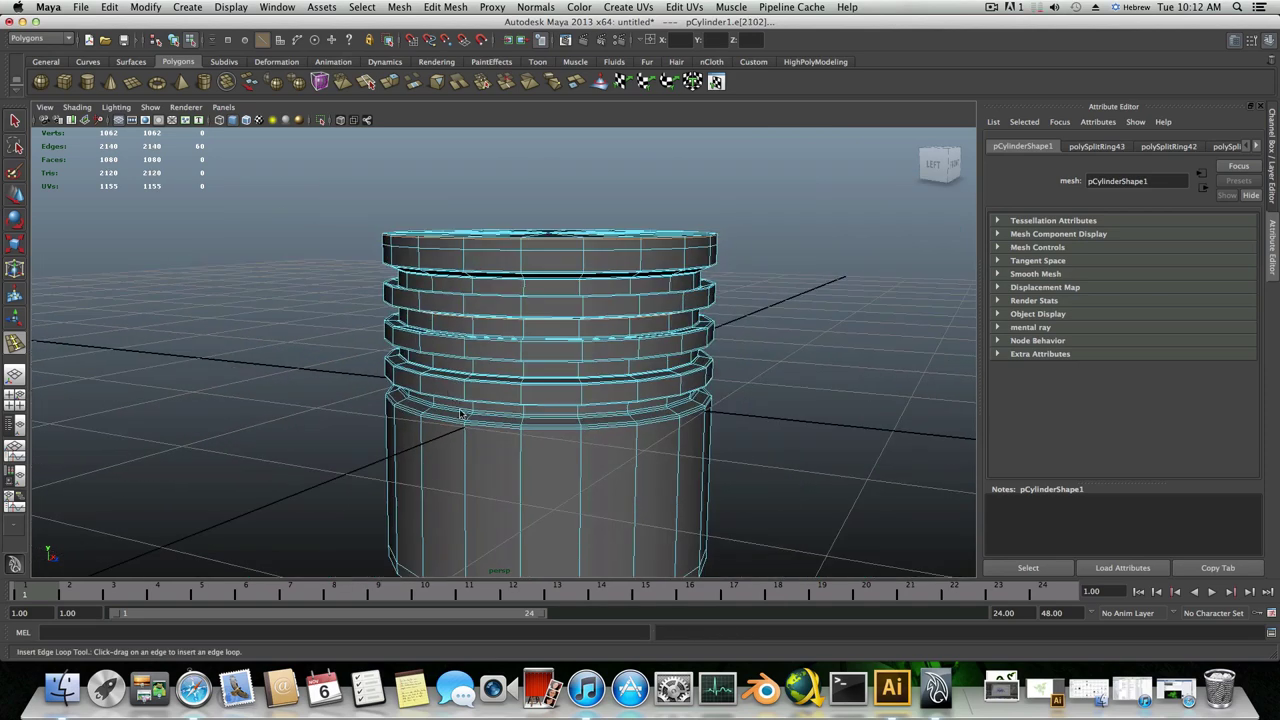
pyautogui.keyDown('alt'); pyautogui.moveTo(460, 410); pyautogui.dragTo(469, 352, button='middle'); pyautogui.keyUp('alt')
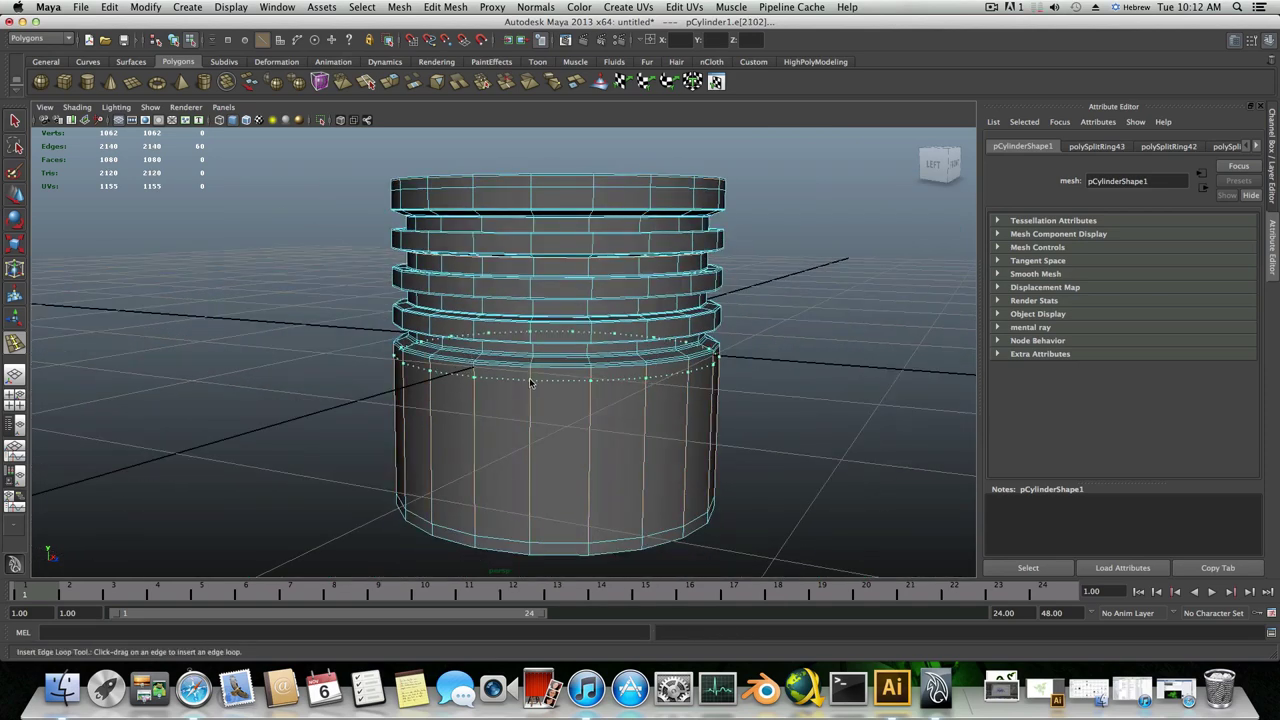
pyautogui.click(531, 381)
pyautogui.press('F8')
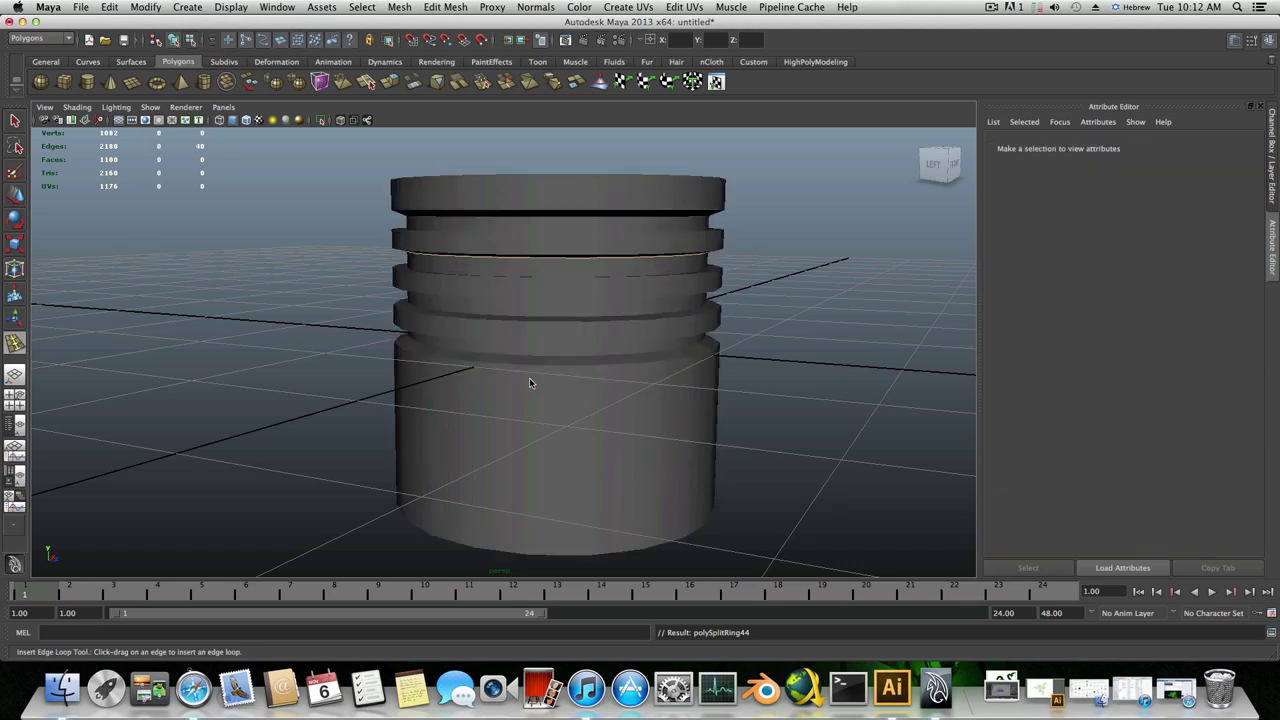
# - Preview the cylinder smoothed and inspect the grooves, top rim and base from several angles
pyautogui.click(529, 378)
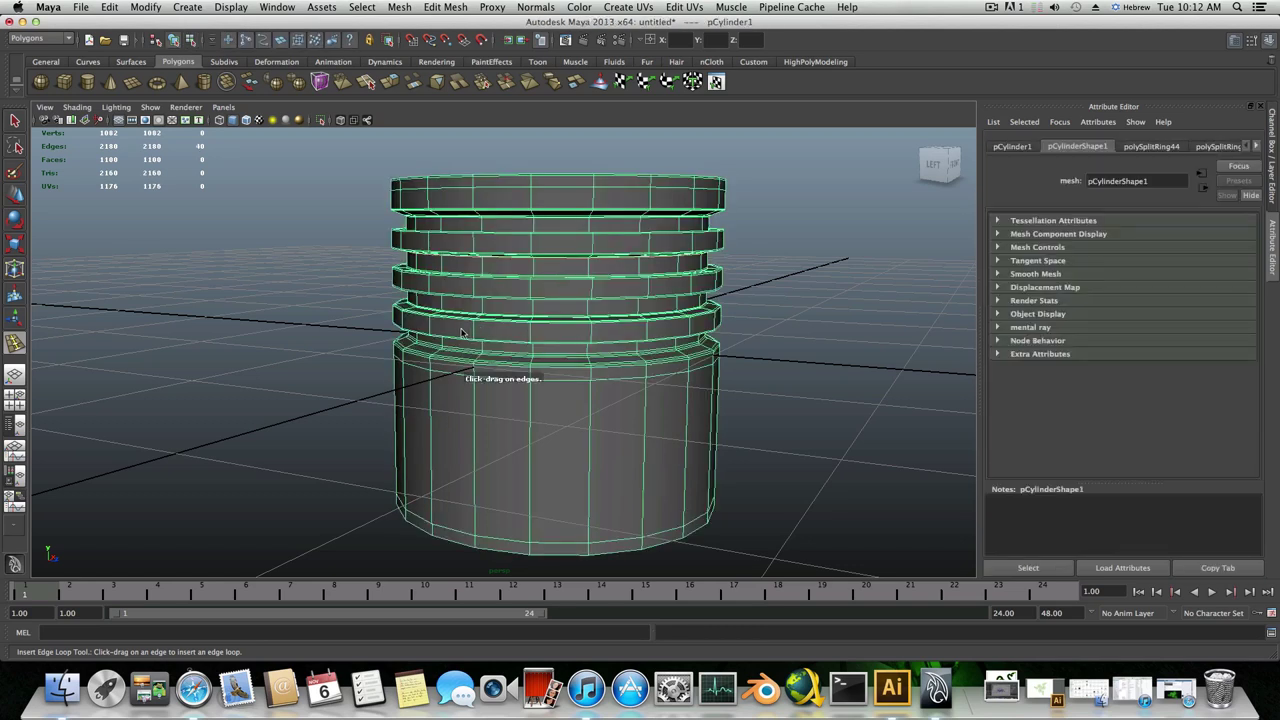
pyautogui.press('3')
pyautogui.keyDown('alt'); pyautogui.moveTo(537, 341); pyautogui.dragTo(723, 411); pyautogui.keyUp('alt')
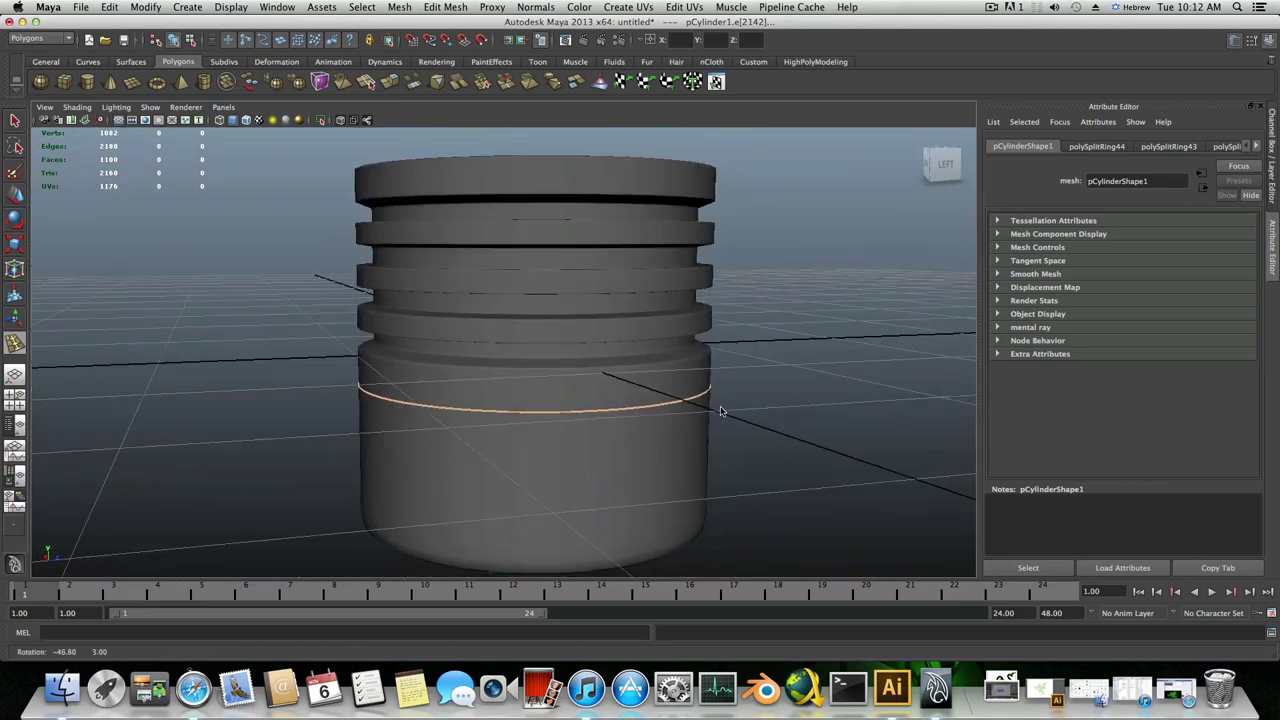
pyautogui.keyDown('alt'); pyautogui.moveTo(723, 411); pyautogui.dragTo(631, 406, button='right'); pyautogui.keyUp('alt')
pyautogui.keyDown('alt'); pyautogui.moveTo(631, 406); pyautogui.dragTo(578, 437); pyautogui.keyUp('alt')
pyautogui.keyDown('alt'); pyautogui.moveTo(579, 434); pyautogui.dragTo(678, 443, button='right'); pyautogui.keyUp('alt')
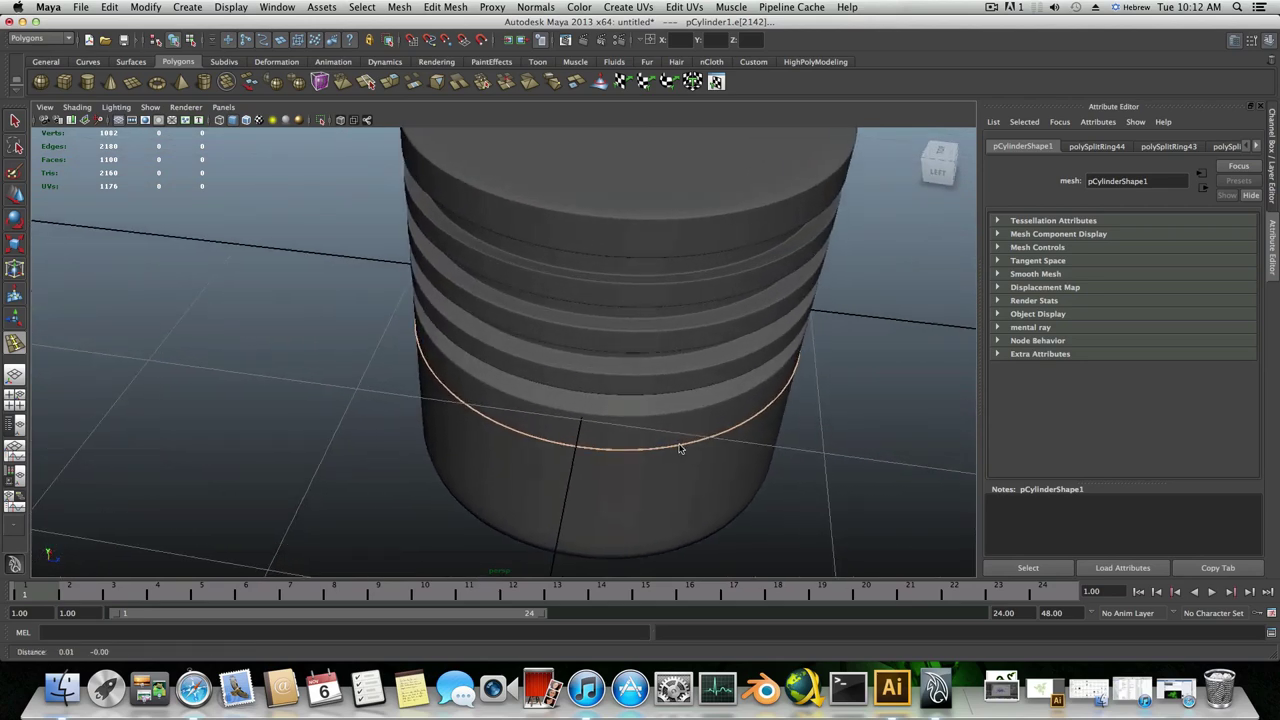
pyautogui.keyDown('alt'); pyautogui.moveTo(678, 443); pyautogui.dragTo(435, 443); pyautogui.keyUp('alt')
pyautogui.keyDown('alt'); pyautogui.moveTo(435, 447); pyautogui.dragTo(423, 409, button='right'); pyautogui.keyUp('alt')
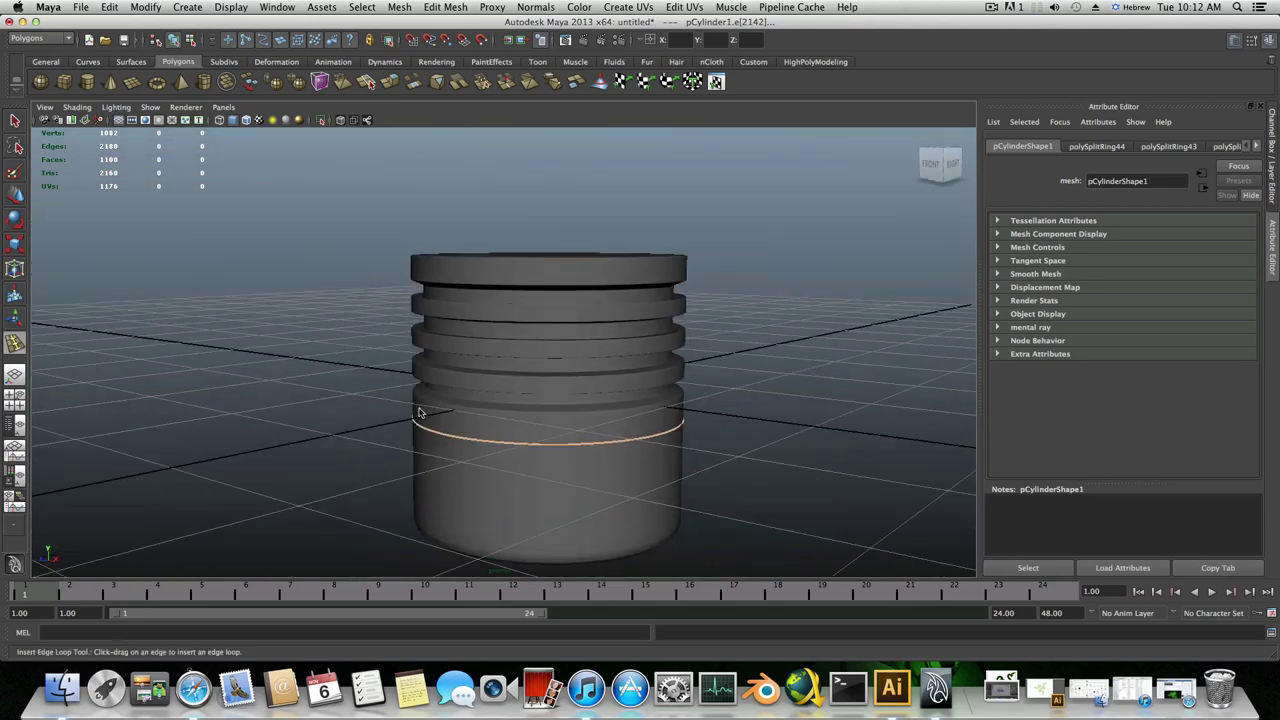
pyautogui.keyDown('alt'); pyautogui.moveTo(423, 409); pyautogui.dragTo(469, 411); pyautogui.keyUp('alt')
pyautogui.click(512, 323)
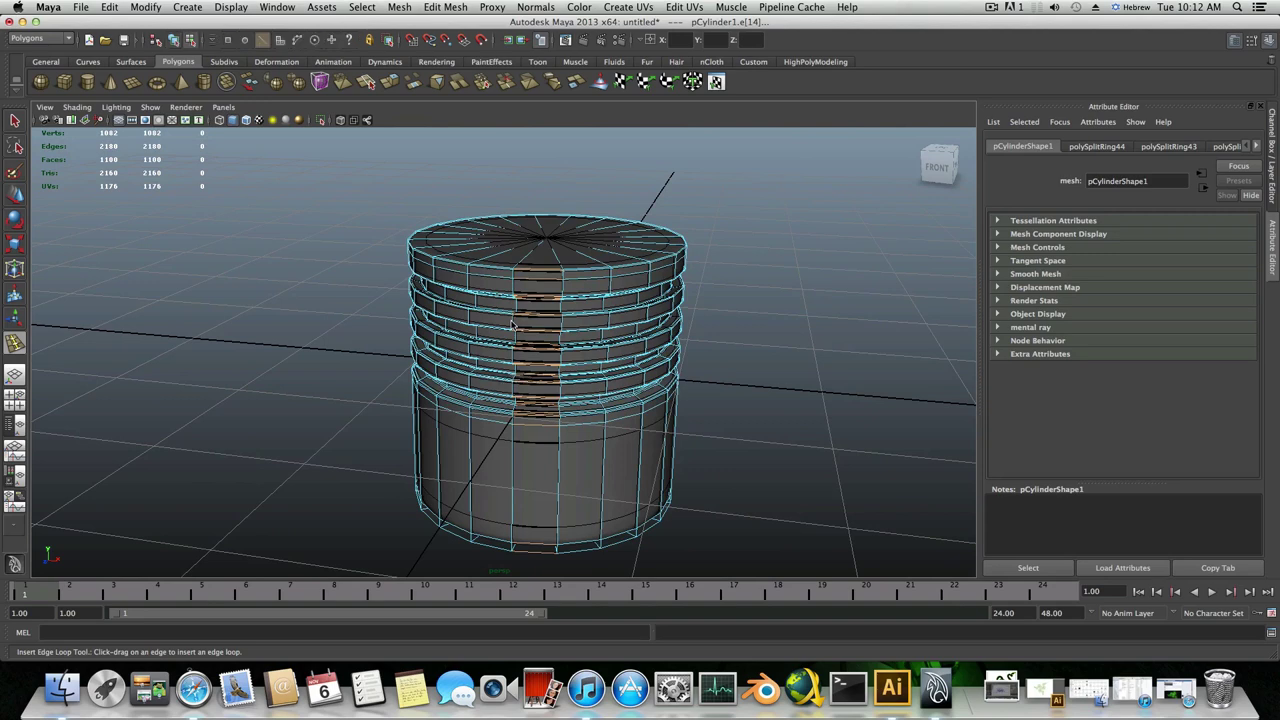
pyautogui.press('z')
pyautogui.press('z')
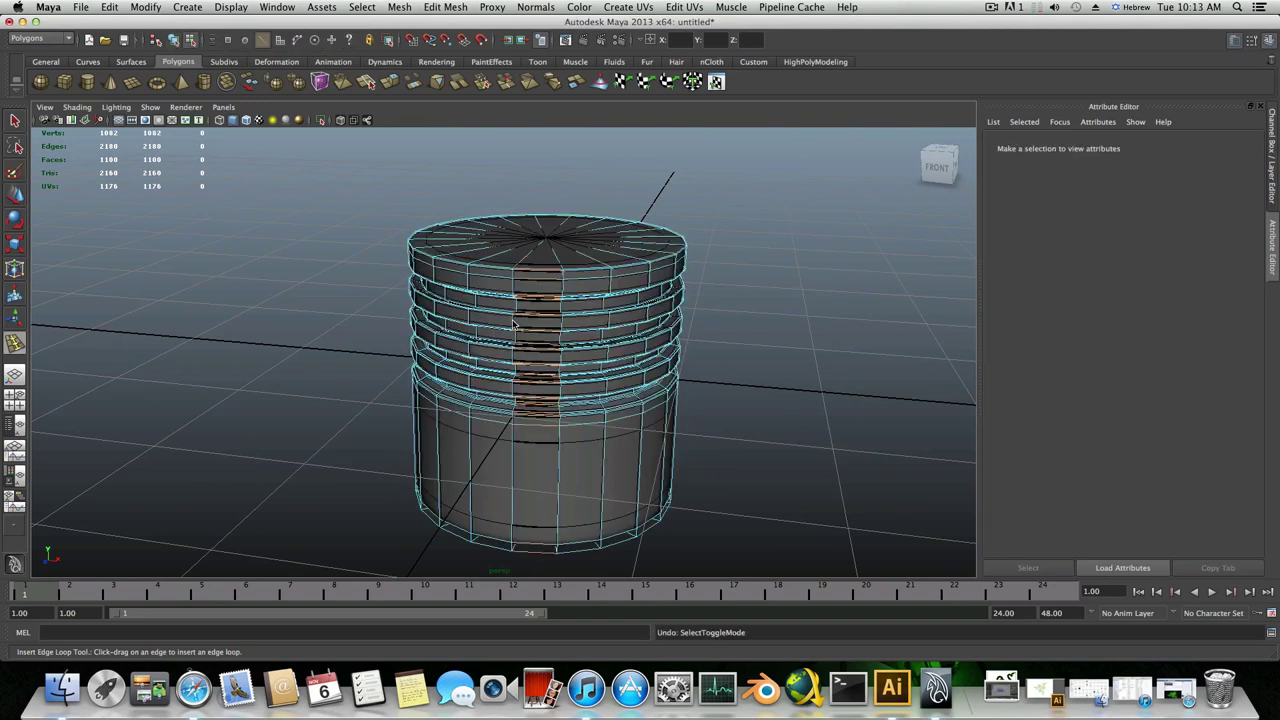
pyautogui.press('q')
pyautogui.click(629, 345)
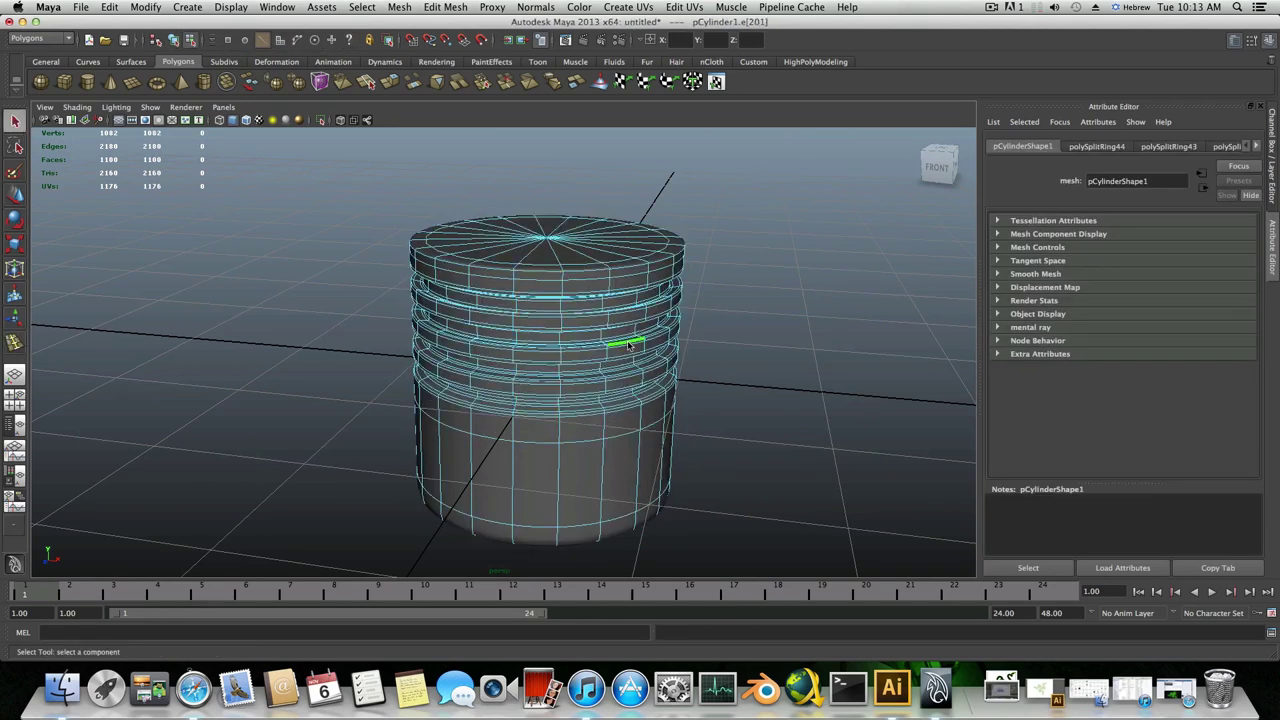
pyautogui.press('z')
pyautogui.press('z')
pyautogui.press('z')
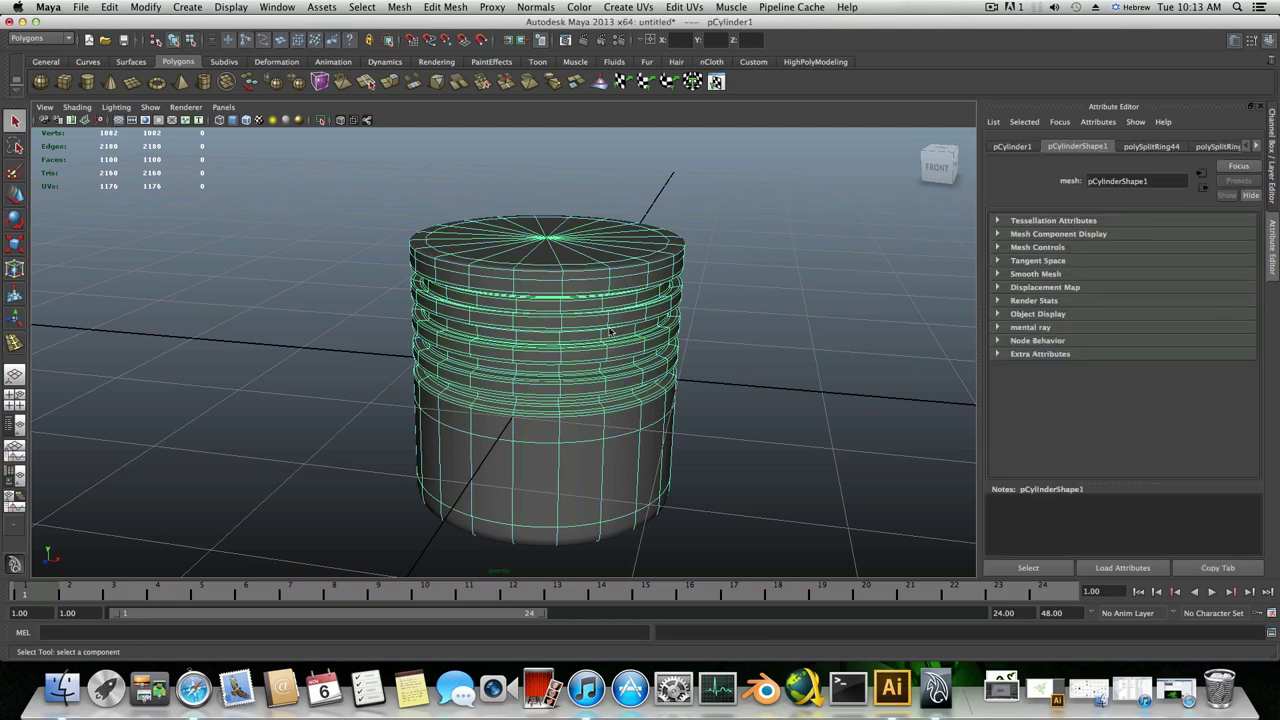
# - Return the cylinder to the unsmoothed display and try selecting the triangular faces of its top cap
pyautogui.moveTo(610, 333)
pyautogui.keyDown('alt'); pyautogui.mouseDown()
pyautogui.moveTo(603, 371)
pyautogui.moveTo(597, 322)
pyautogui.mouseUp(); pyautogui.keyUp('alt')
pyautogui.press('1')
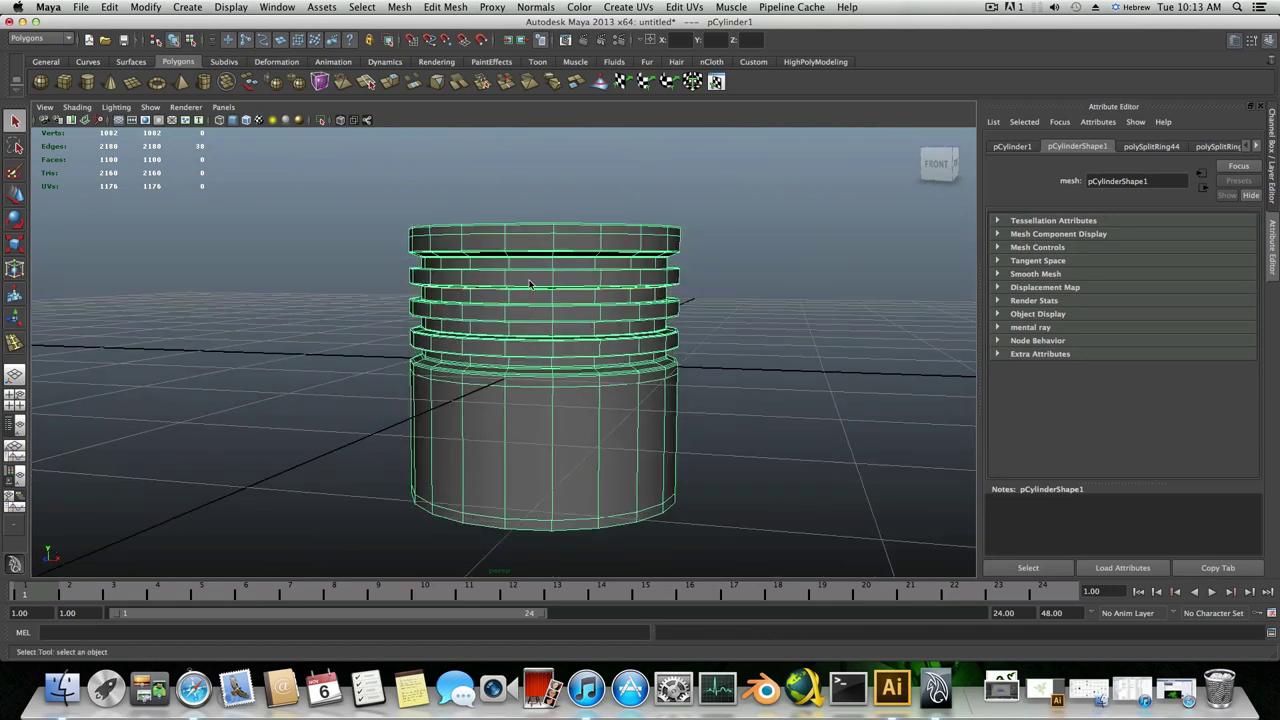
pyautogui.keyDown('alt'); pyautogui.moveTo(530, 285); pyautogui.dragTo(537, 340); pyautogui.keyUp('alt')
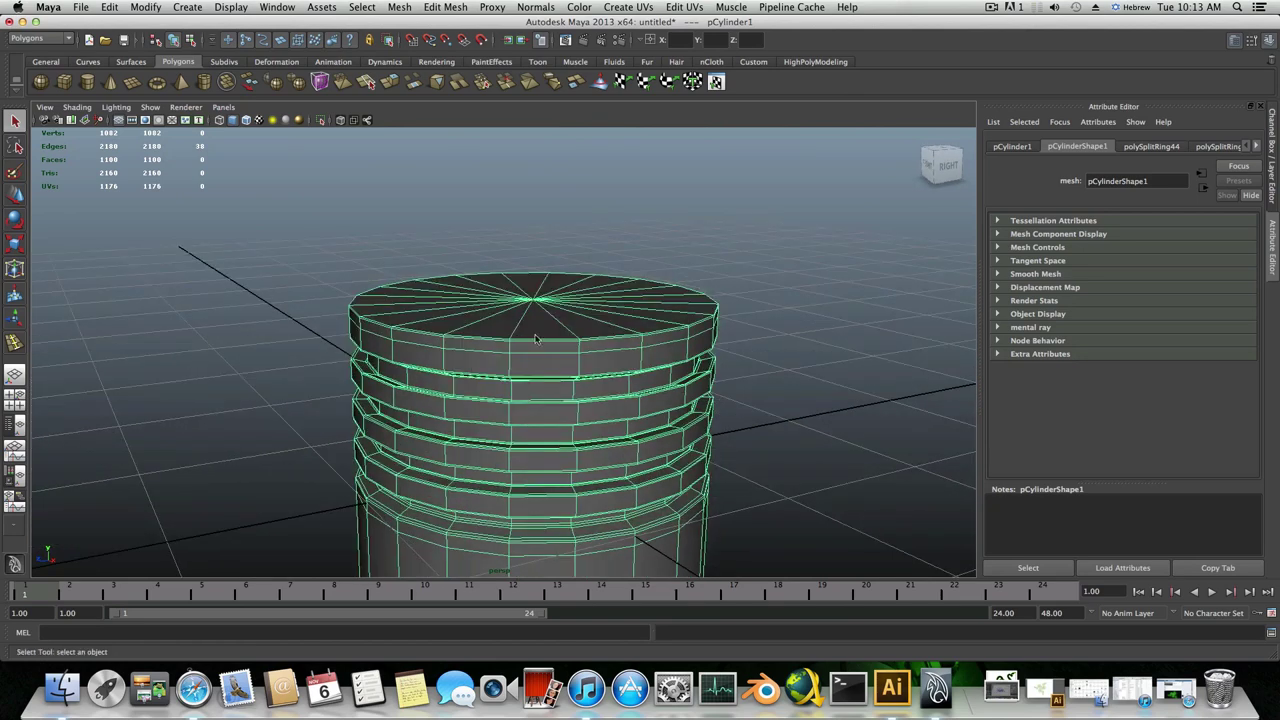
pyautogui.moveTo(537, 340); pyautogui.dragTo(559, 365, button='right')
pyautogui.keyDown('alt'); pyautogui.moveTo(559, 365); pyautogui.dragTo(563, 357); pyautogui.keyUp('alt')
pyautogui.moveTo(337, 245)
pyautogui.keyDown('alt'); pyautogui.mouseDown()
pyautogui.moveTo(523, 418)
pyautogui.moveTo(640, 395)
pyautogui.moveTo(652, 350)
pyautogui.moveTo(588, 298)
pyautogui.moveTo(522, 302)
pyautogui.mouseUp(); pyautogui.keyUp('alt')
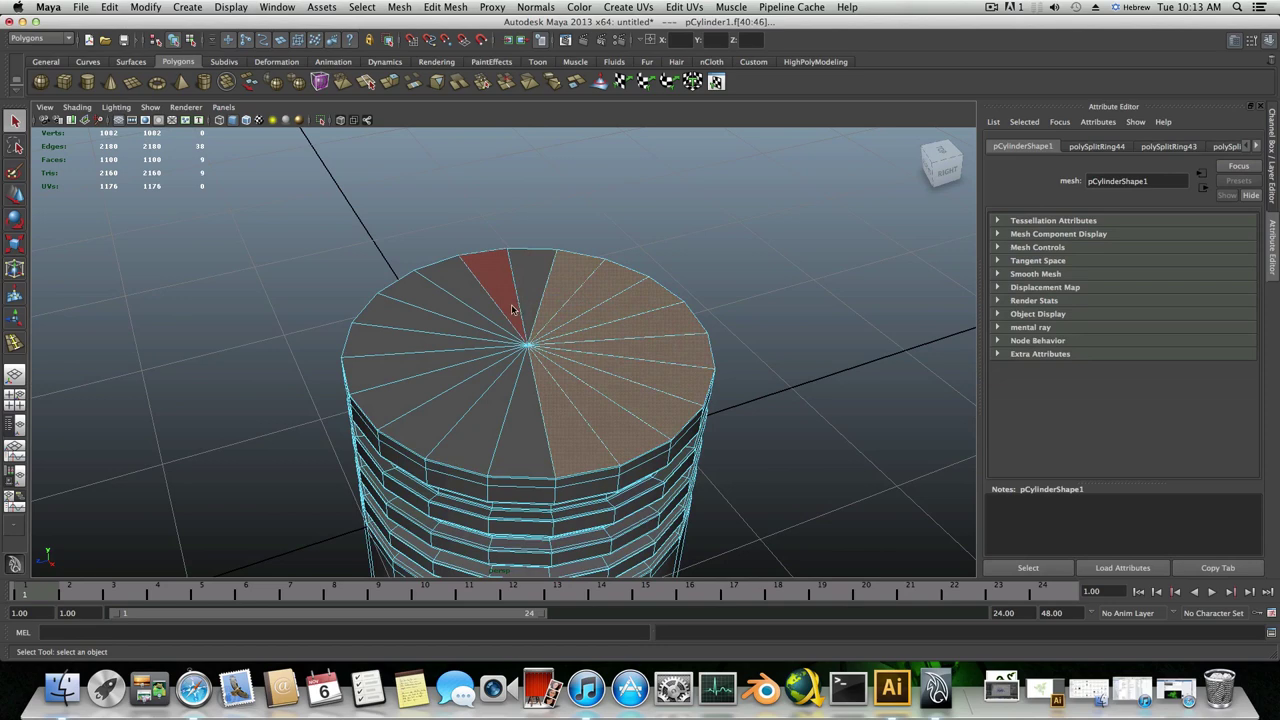
pyautogui.press('F8')
# - Select the centre vertex of the cylinder's top cap and chamfer it into a round central face
pyautogui.keyDown('alt'); pyautogui.moveTo(516, 363); pyautogui.dragTo(706, 380, button='right'); pyautogui.keyUp('alt')
pyautogui.keyDown('alt'); pyautogui.moveTo(706, 380); pyautogui.dragTo(586, 380, button='middle'); pyautogui.keyUp('alt')
pyautogui.rightClick(544, 339)
pyautogui.click(477, 340)
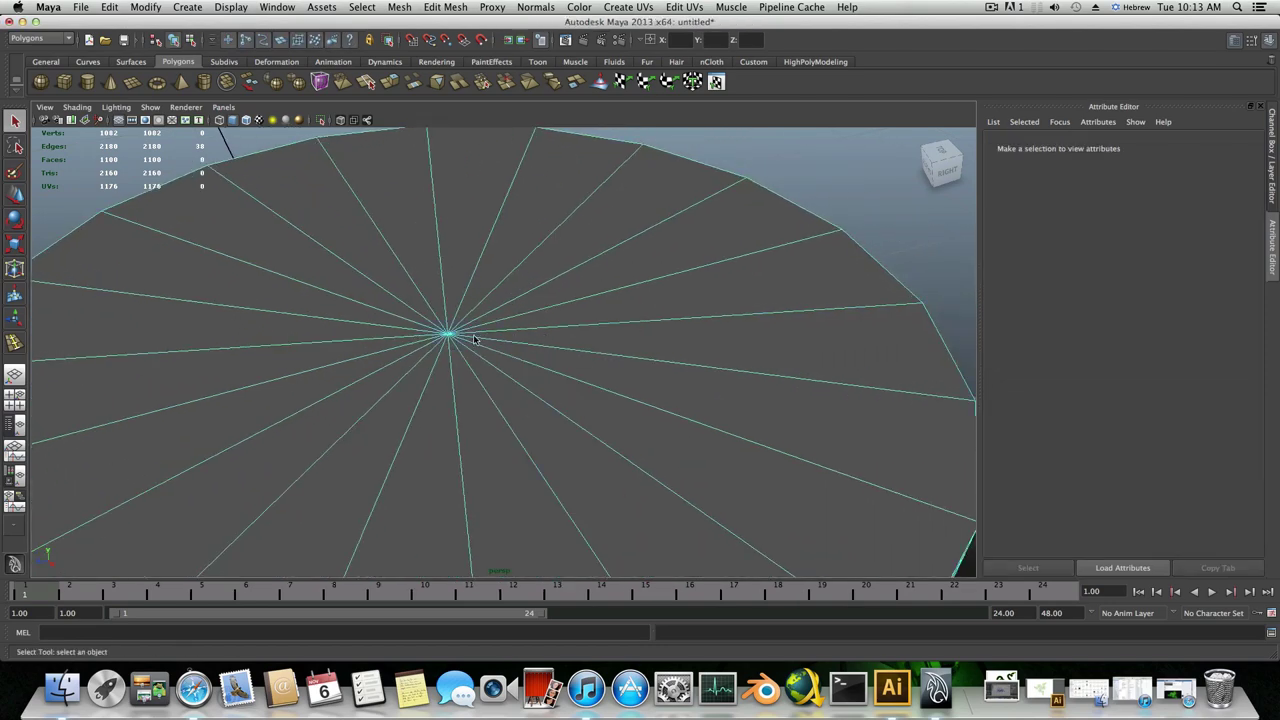
pyautogui.click(448, 335)
pyautogui.keyDown('alt'); pyautogui.moveTo(448, 335); pyautogui.dragTo(463, 362, button='right'); pyautogui.keyUp('alt')
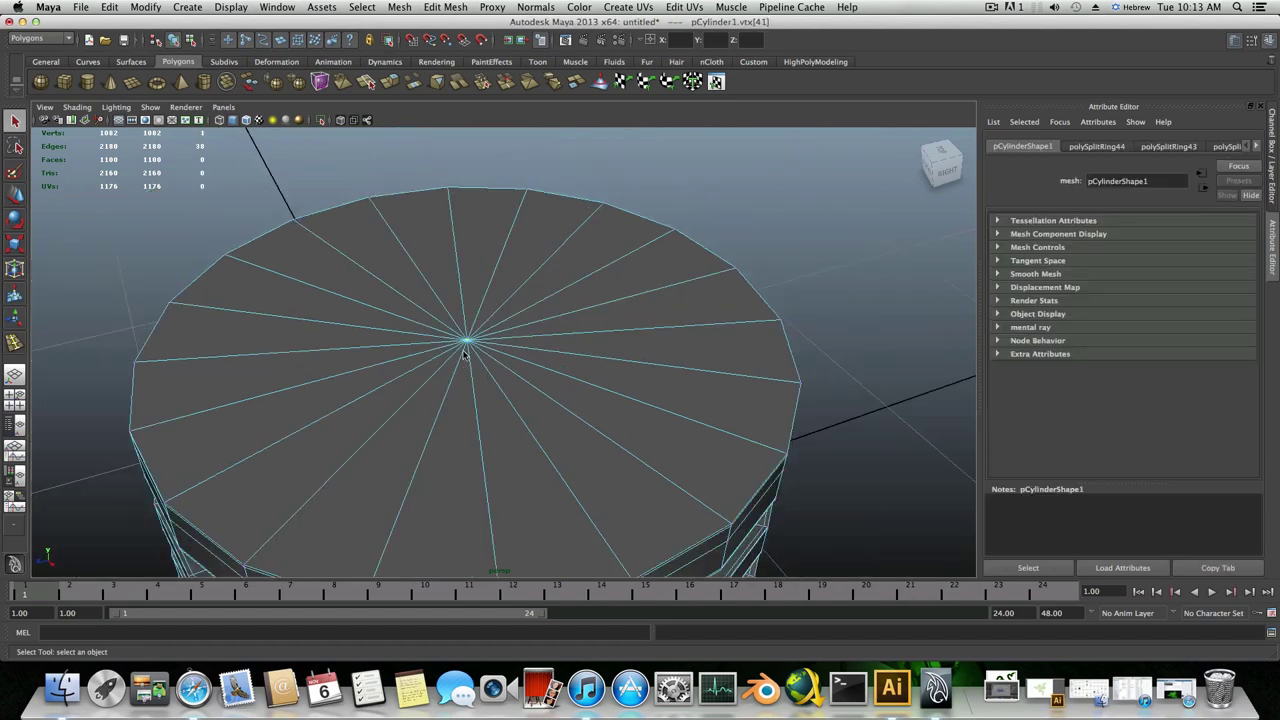
pyautogui.click(446, 7)
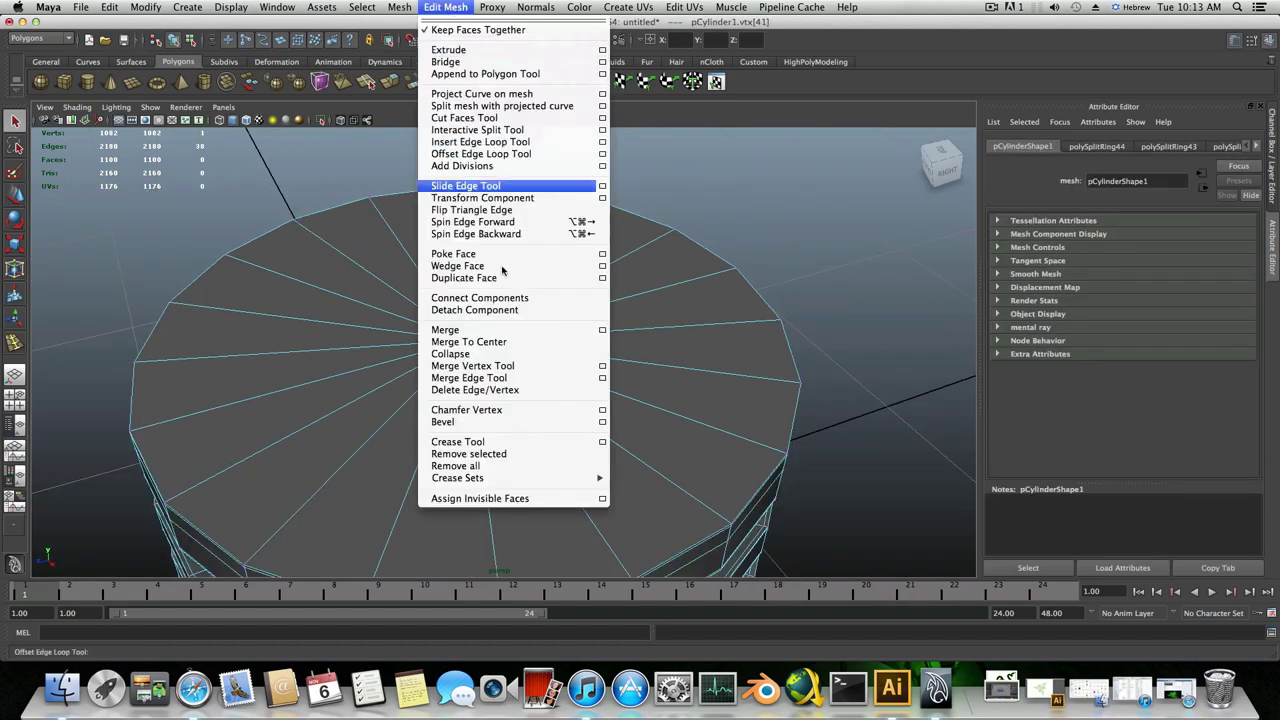
pyautogui.click(502, 410)
# - Select the round central face of the top cap and move it straight up to form a truncated cone
pyautogui.keyDown('alt'); pyautogui.moveTo(502, 376); pyautogui.dragTo(534, 286); pyautogui.keyUp('alt')
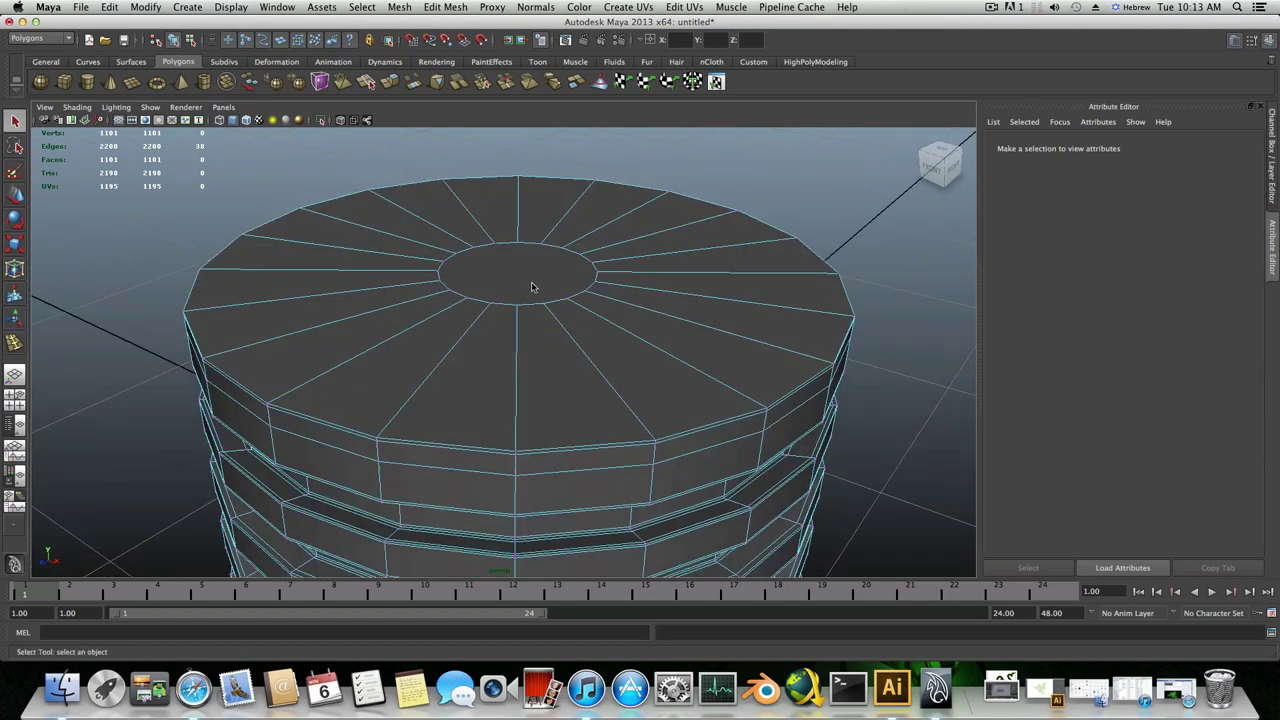
pyautogui.moveTo(534, 286); pyautogui.dragTo(449, 369, button='right')
pyautogui.click(517, 298)
pyautogui.press('w')
pyautogui.keyDown('alt'); pyautogui.moveTo(449, 369); pyautogui.dragTo(476, 337); pyautogui.keyUp('alt')
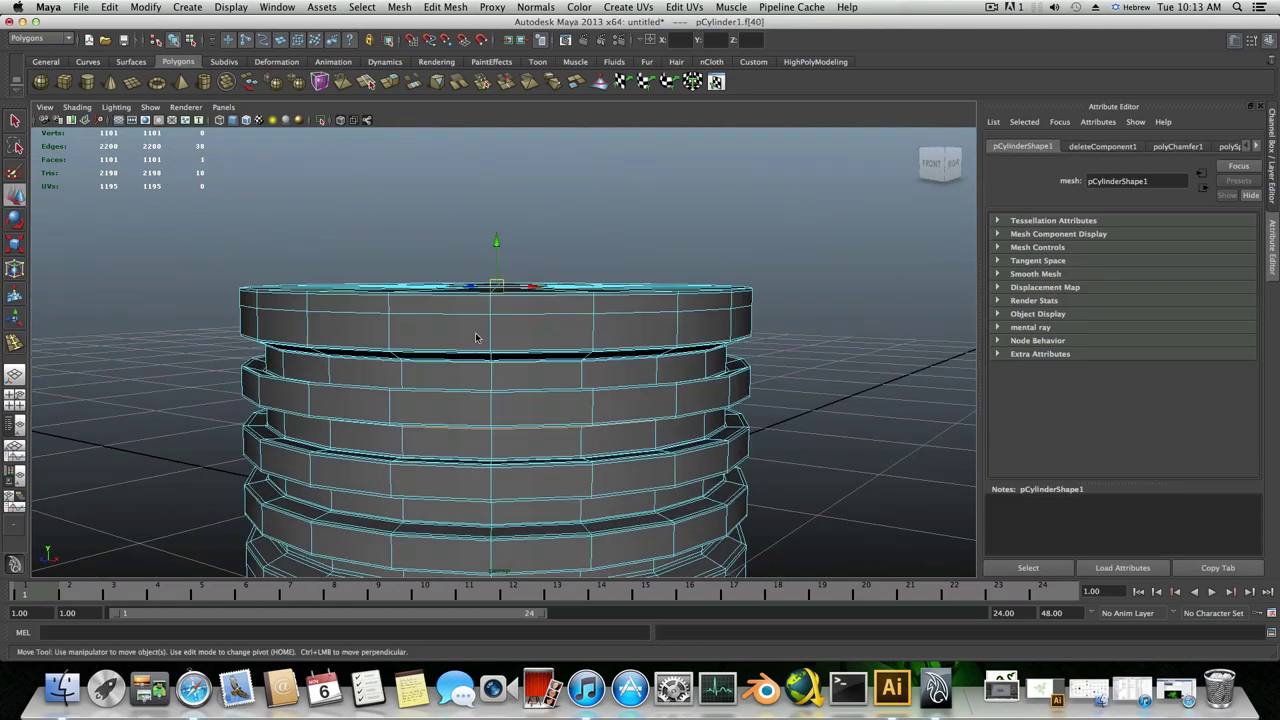
pyautogui.moveTo(497, 243); pyautogui.dragTo(500, 121)
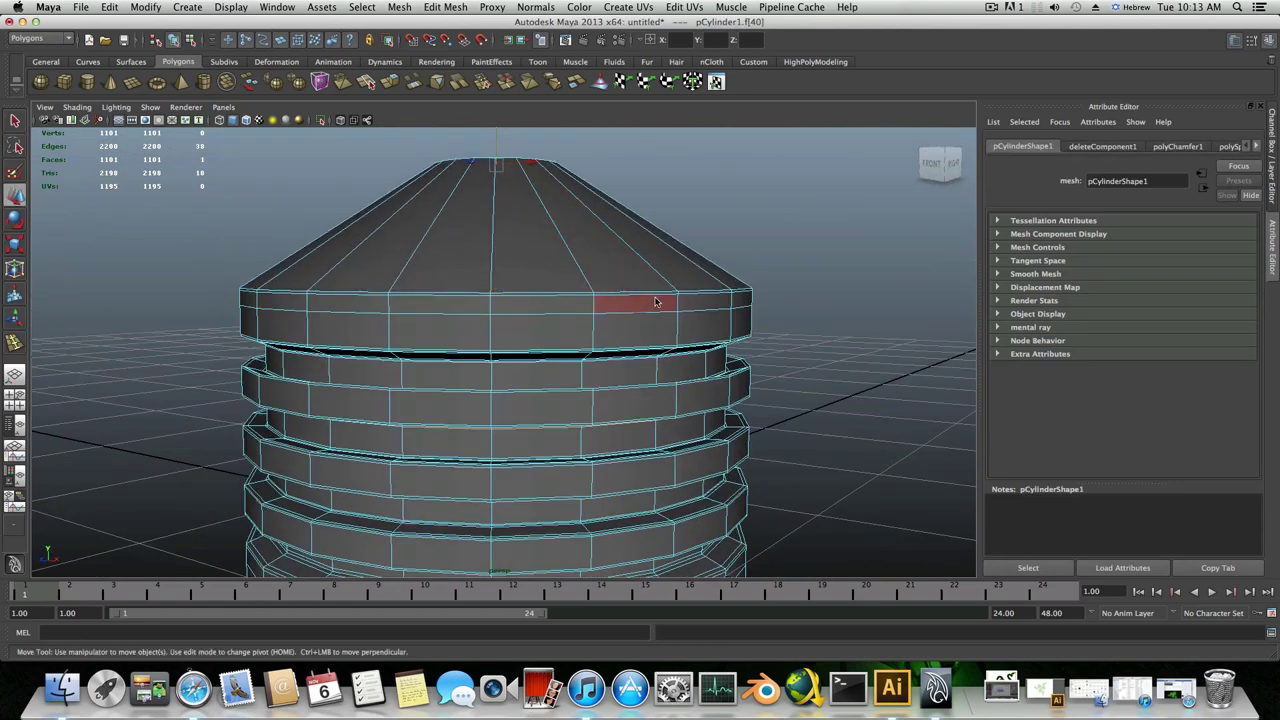
pyautogui.keyDown('alt'); pyautogui.moveTo(614, 297); pyautogui.dragTo(537, 374, button='right'); pyautogui.keyUp('alt')
pyautogui.keyDown('alt'); pyautogui.moveTo(537, 374); pyautogui.dragTo(541, 292); pyautogui.keyUp('alt')
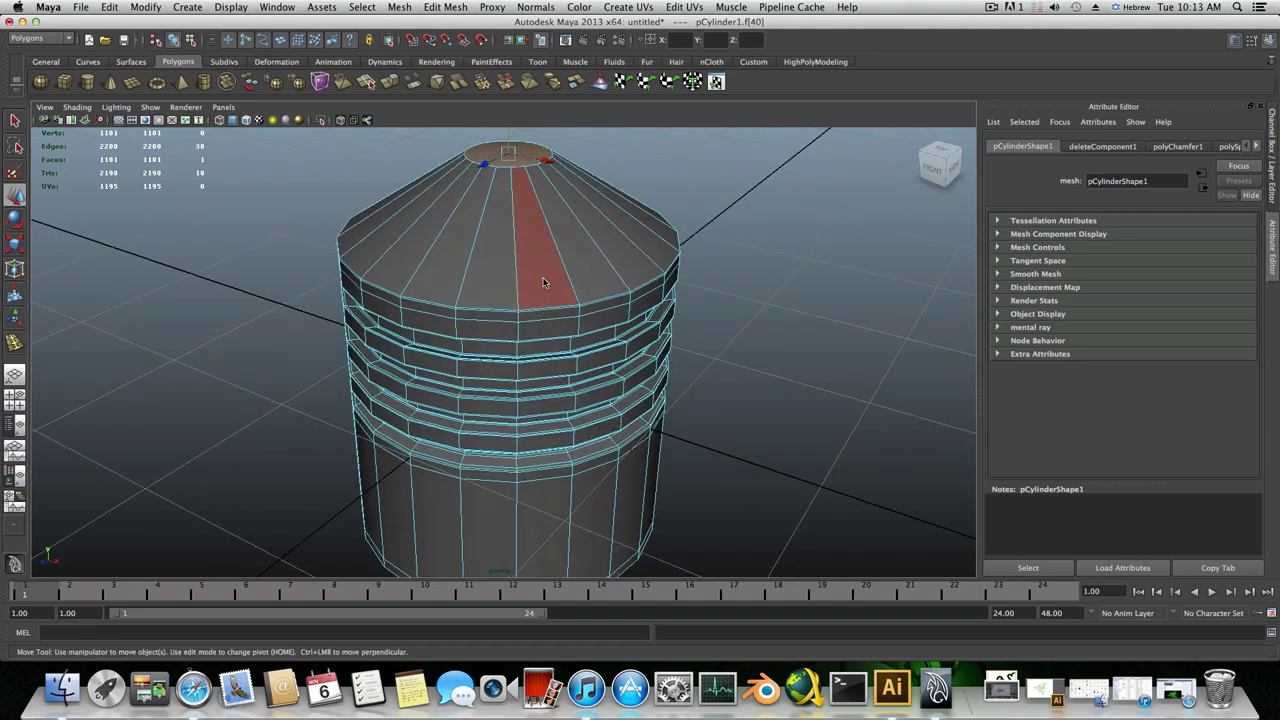
# - Insert edge loops around the conical top, one close to its lower rim and one close to the small round face
pyautogui.press('F8')
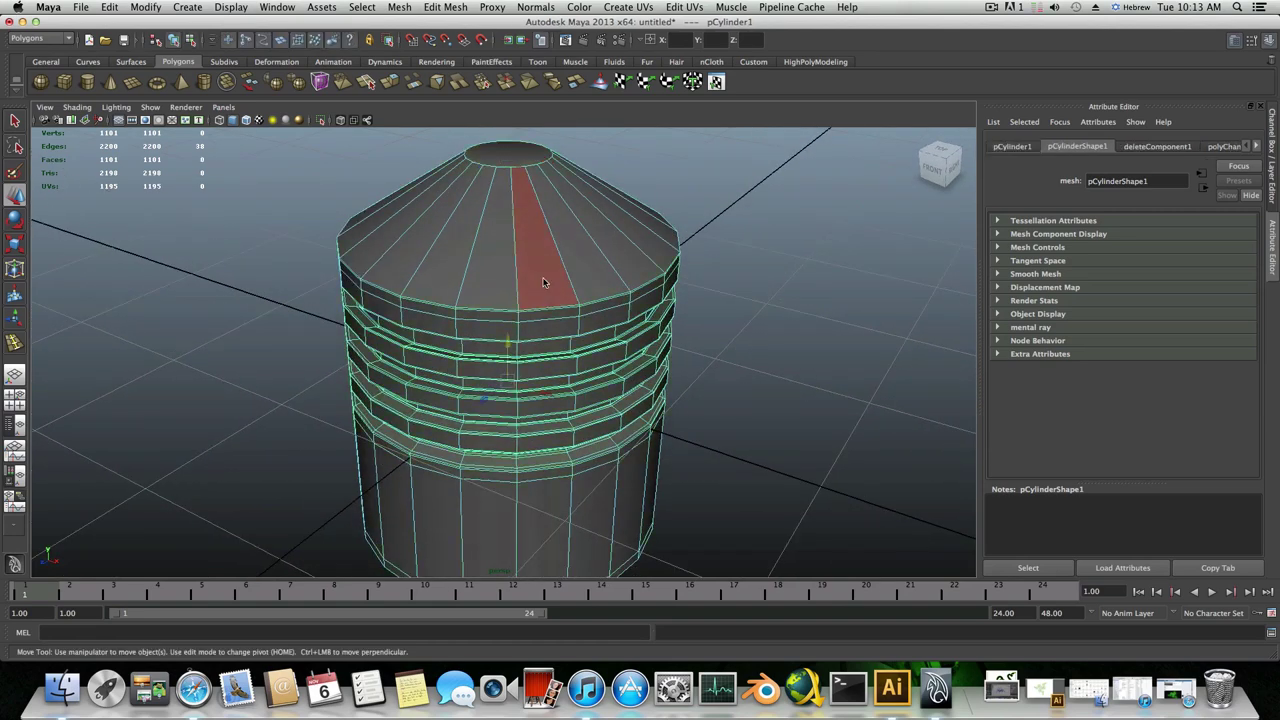
pyautogui.keyDown('shift'); pyautogui.moveTo(543, 282); pyautogui.dragTo(508, 296, button='right'); pyautogui.keyUp('shift')
pyautogui.scroll(3, 516, 298)
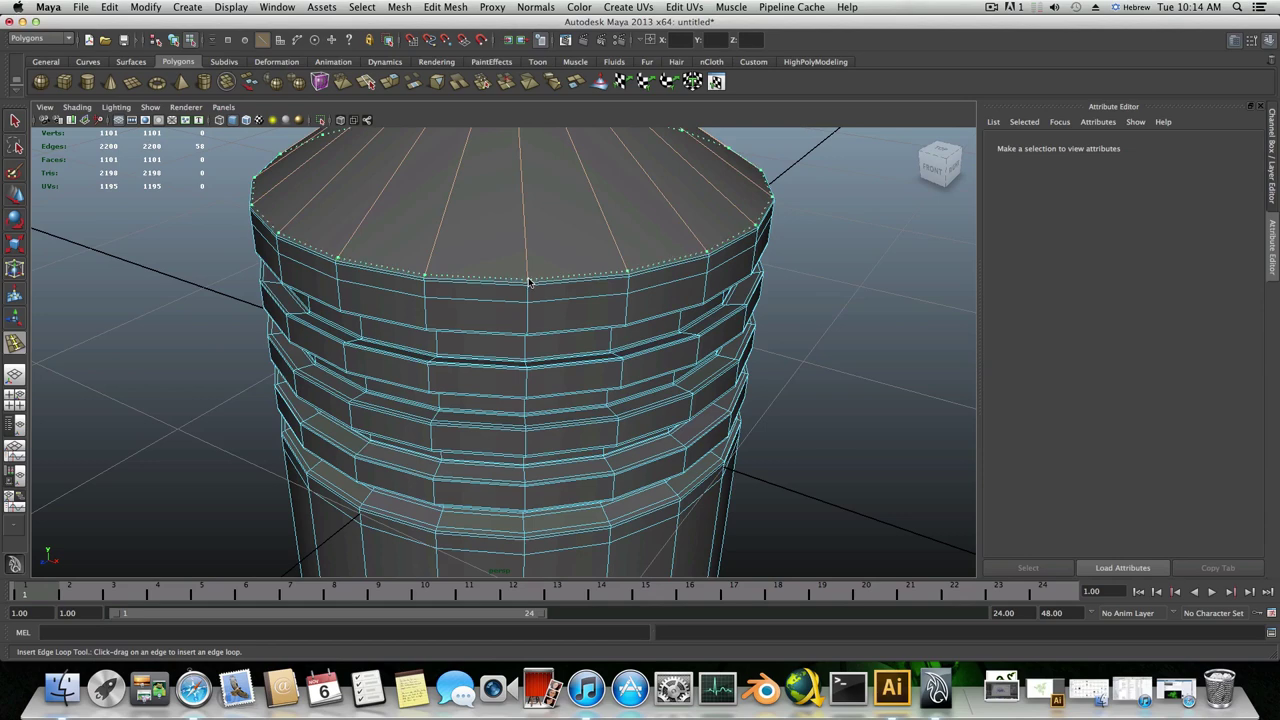
pyautogui.click(530, 282)
pyautogui.keyDown('alt'); pyautogui.moveTo(530, 282); pyautogui.dragTo(503, 225); pyautogui.keyUp('alt')
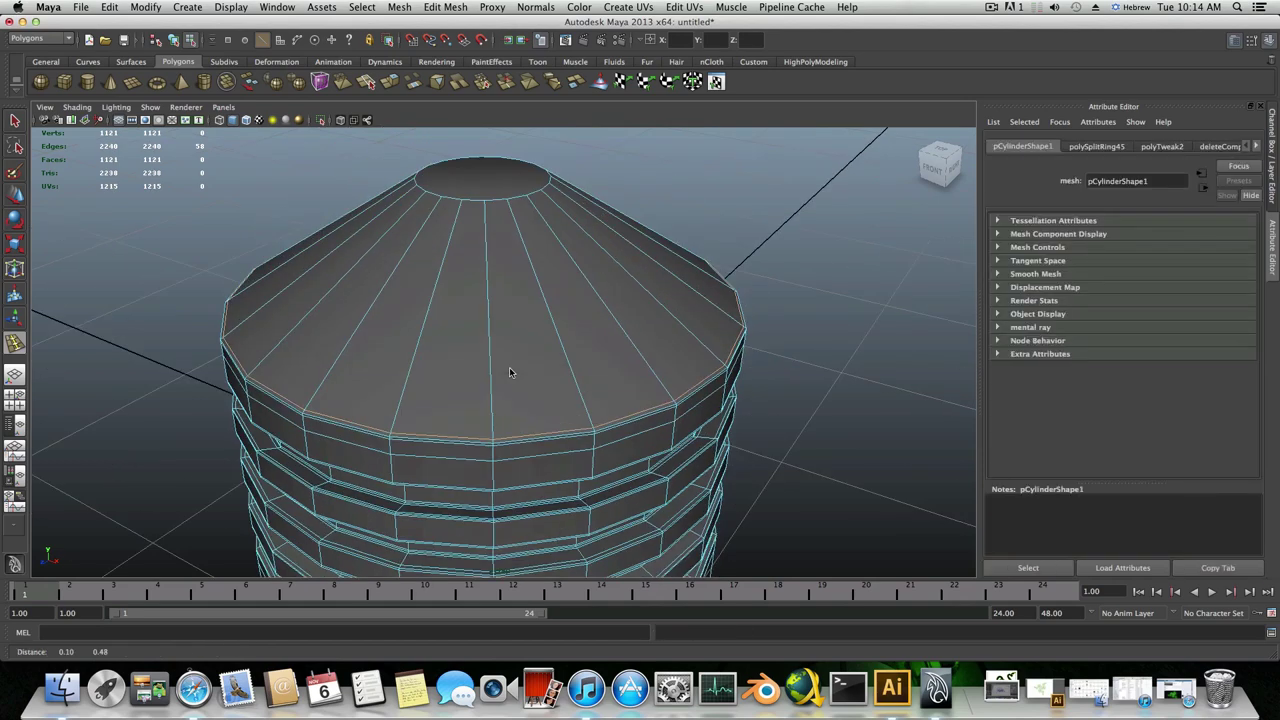
pyautogui.click(486, 206)
pyautogui.keyDown('alt'); pyautogui.moveTo(486, 206); pyautogui.dragTo(453, 283); pyautogui.keyUp('alt')
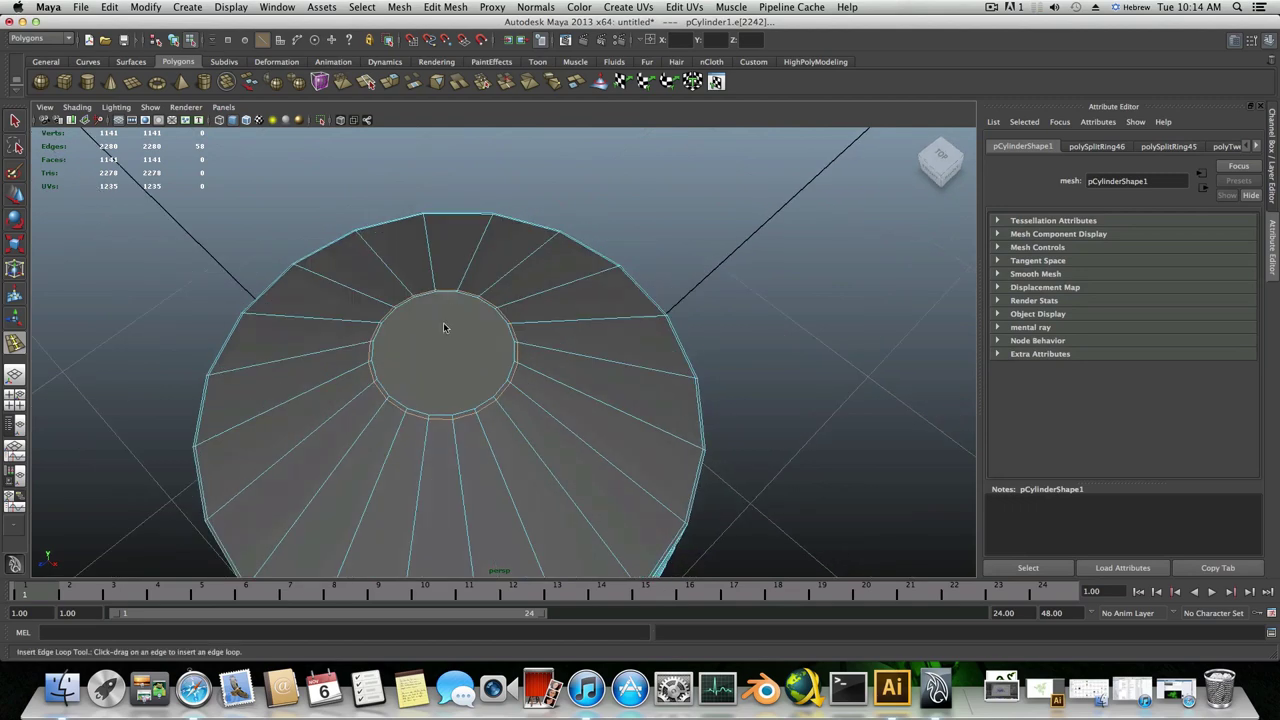
# - Preview the cylinder smoothed and inspect the sharpened conical top, grooves and lower body
pyautogui.moveTo(445, 327); pyautogui.dragTo(446, 365, button='right')
pyautogui.press('q')
pyautogui.click(432, 403)
pyautogui.keyDown('alt'); pyautogui.moveTo(432, 403); pyautogui.dragTo(449, 363); pyautogui.keyUp('alt')
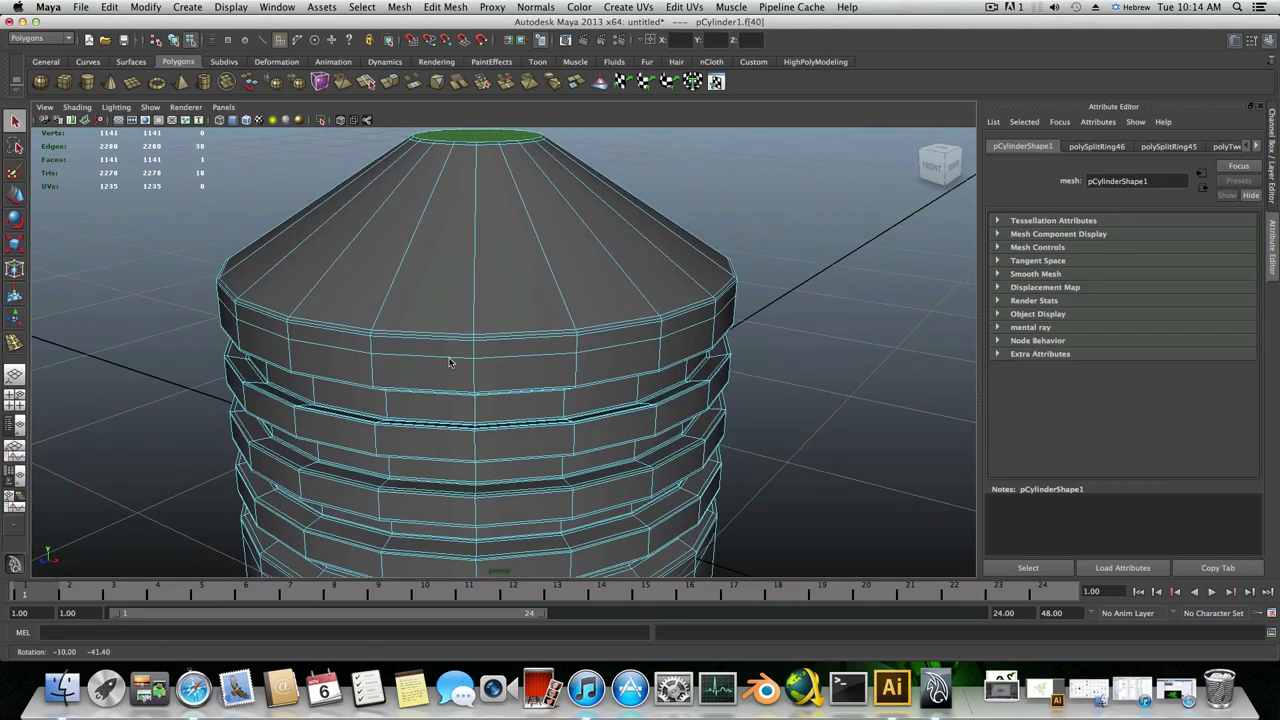
pyautogui.scroll(-5, 449, 363)
pyautogui.press('F8')
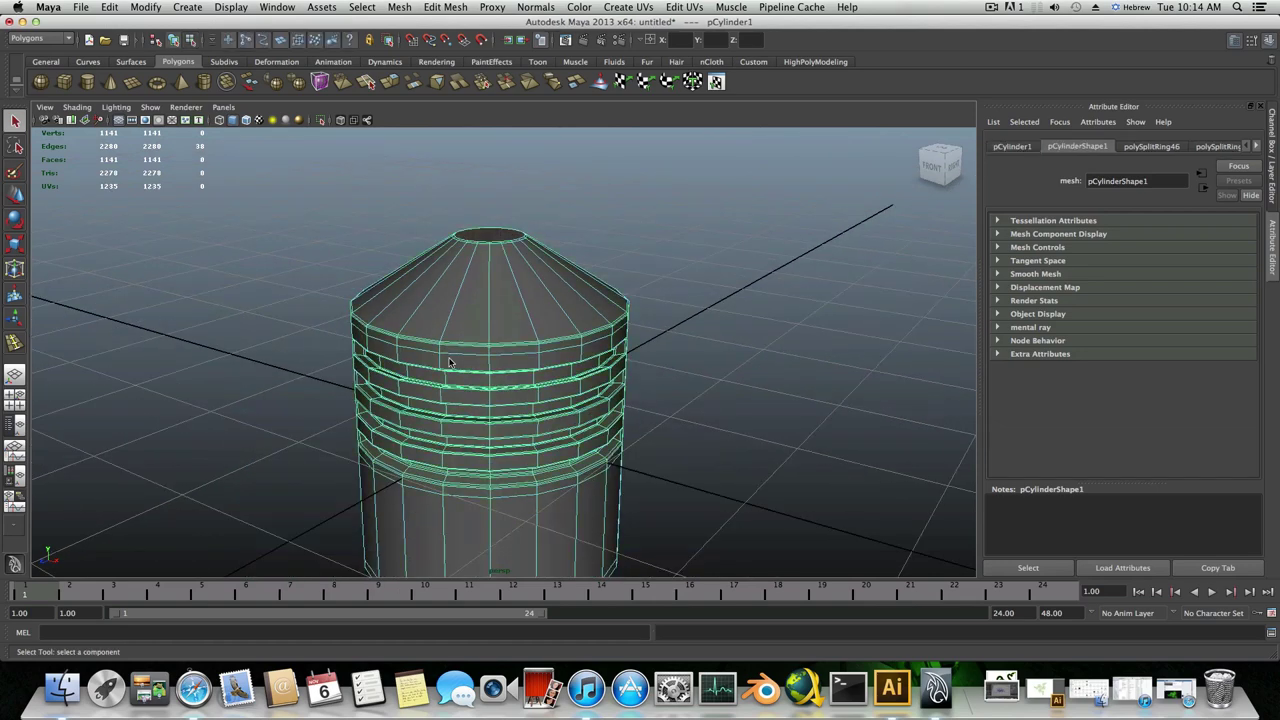
pyautogui.press('3')
pyautogui.keyDown('alt'); pyautogui.moveTo(517, 413); pyautogui.dragTo(518, 387); pyautogui.keyUp('alt')
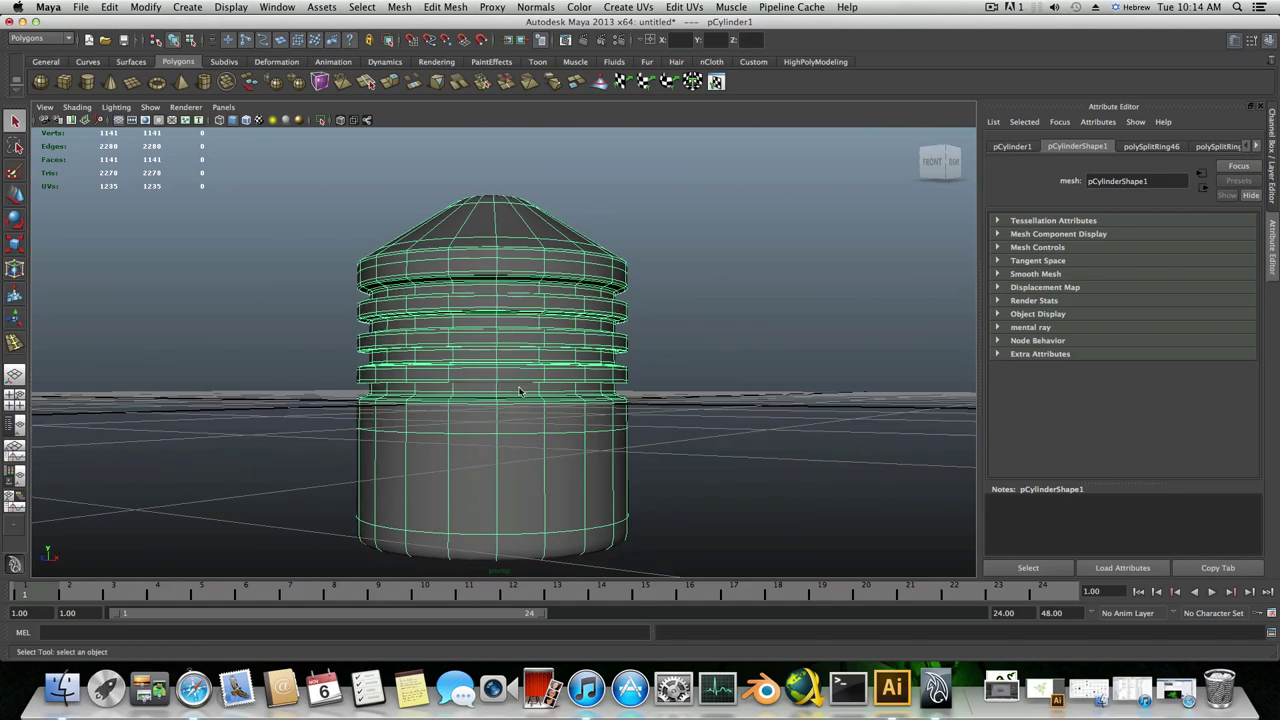
pyautogui.keyDown('alt'); pyautogui.moveTo(550, 473); pyautogui.dragTo(557, 438); pyautogui.keyUp('alt')
# - Return the cylinder to the unsmoothed display and move its bottom rows of vertices up to just below the grooves
pyautogui.press('1')
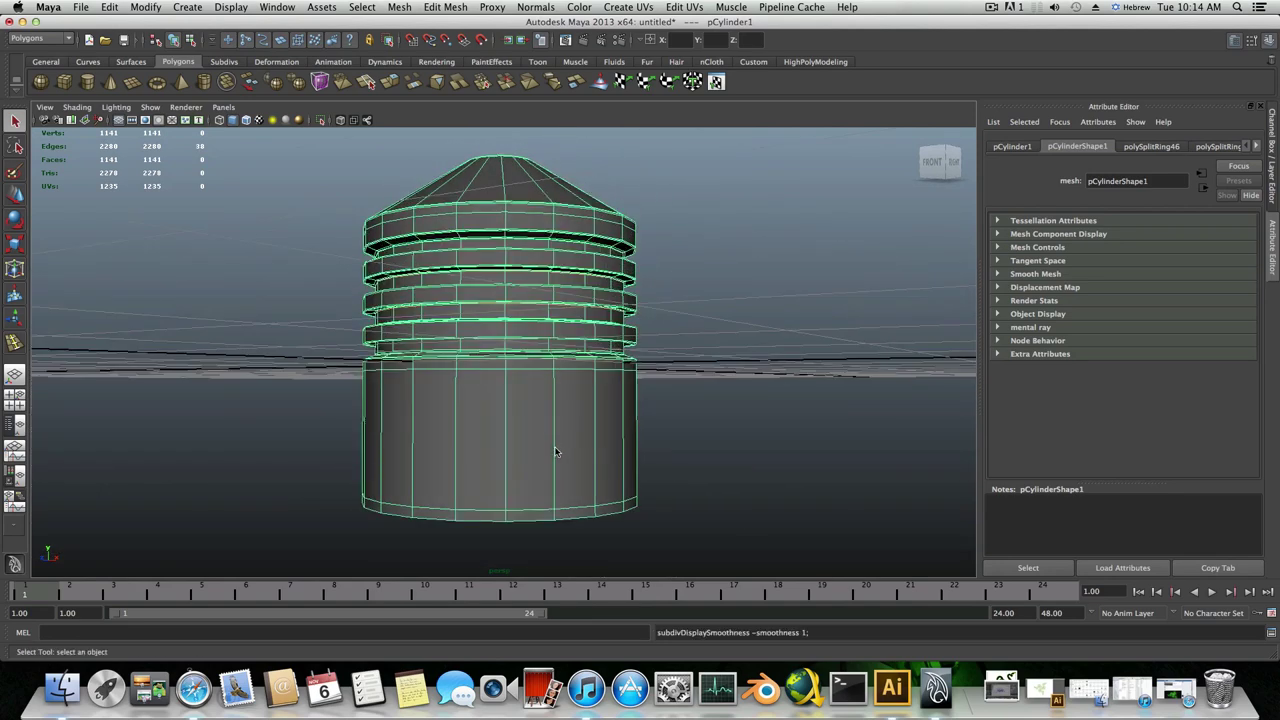
pyautogui.moveTo(557, 453); pyautogui.dragTo(504, 450, button='right')
pyautogui.moveTo(298, 450); pyautogui.dragTo(680, 526)
pyautogui.click(16, 195)
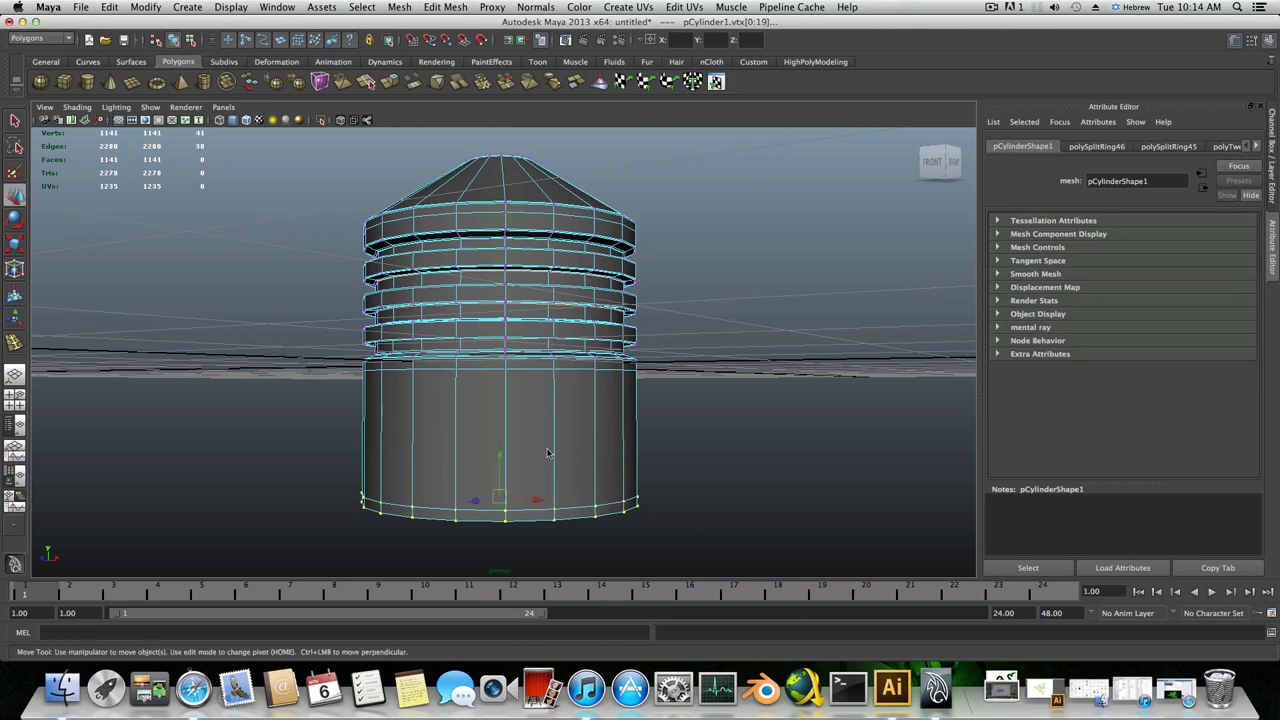
pyautogui.moveTo(502, 456); pyautogui.dragTo(540, 383)
pyautogui.keyDown('alt'); pyautogui.moveTo(540, 383); pyautogui.dragTo(541, 436, button='middle'); pyautogui.keyUp('alt')
pyautogui.keyDown('alt'); pyautogui.moveTo(541, 400); pyautogui.dragTo(546, 470); pyautogui.keyUp('alt')
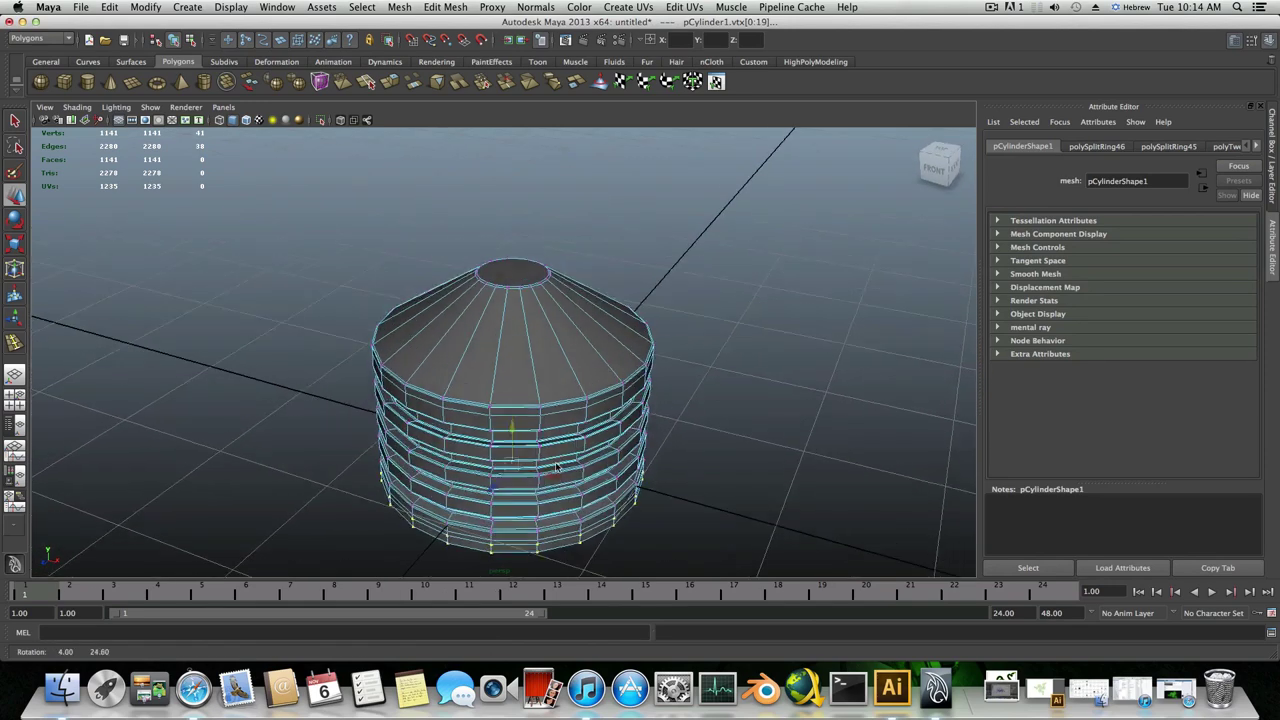
# - Select the small round face on top of the cone and extrude it straight up by about 0.366 into a neck
pyautogui.keyDown('alt'); pyautogui.moveTo(540, 390); pyautogui.dragTo(588, 387, button='right'); pyautogui.keyUp('alt')
pyautogui.keyDown('alt'); pyautogui.moveTo(588, 387); pyautogui.dragTo(569, 471, button='middle'); pyautogui.keyUp('alt')
pyautogui.keyDown('alt'); pyautogui.moveTo(569, 471); pyautogui.dragTo(488, 389, button='right'); pyautogui.keyUp('alt')
pyautogui.click(488, 385)
pyautogui.keyDown('alt'); pyautogui.moveTo(492, 436); pyautogui.dragTo(501, 398); pyautogui.keyUp('alt')
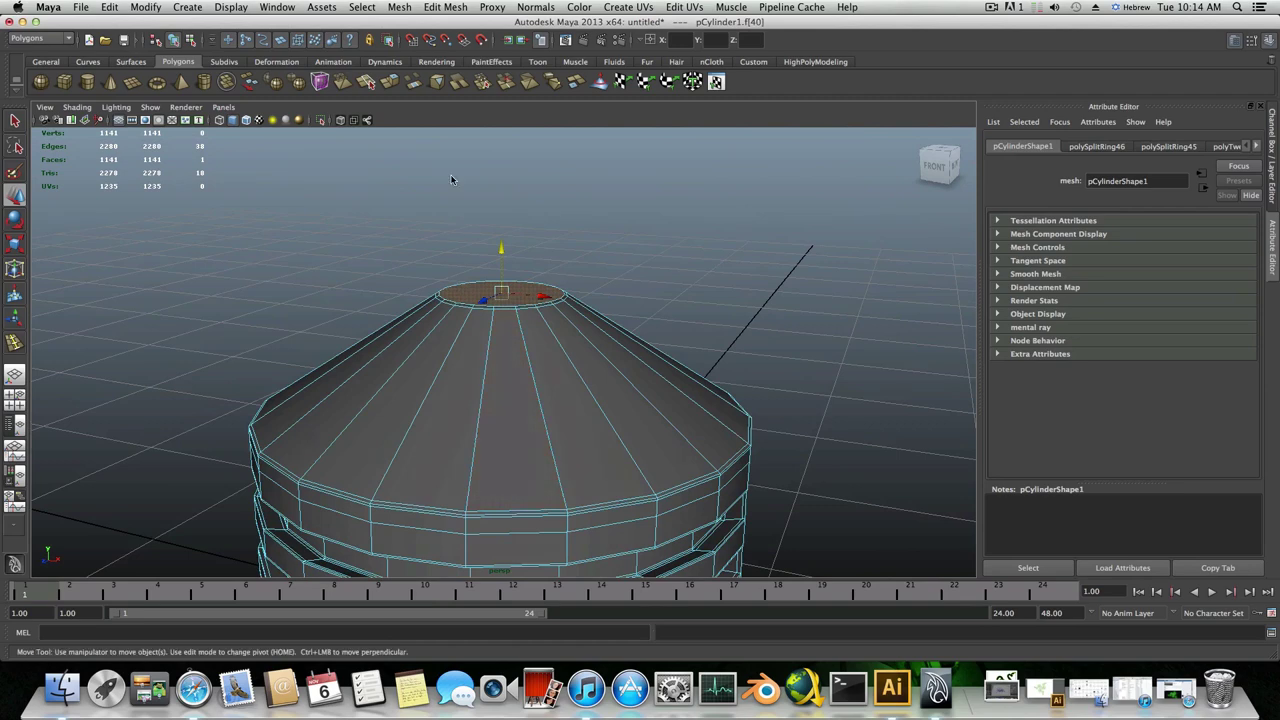
pyautogui.click(389, 84)
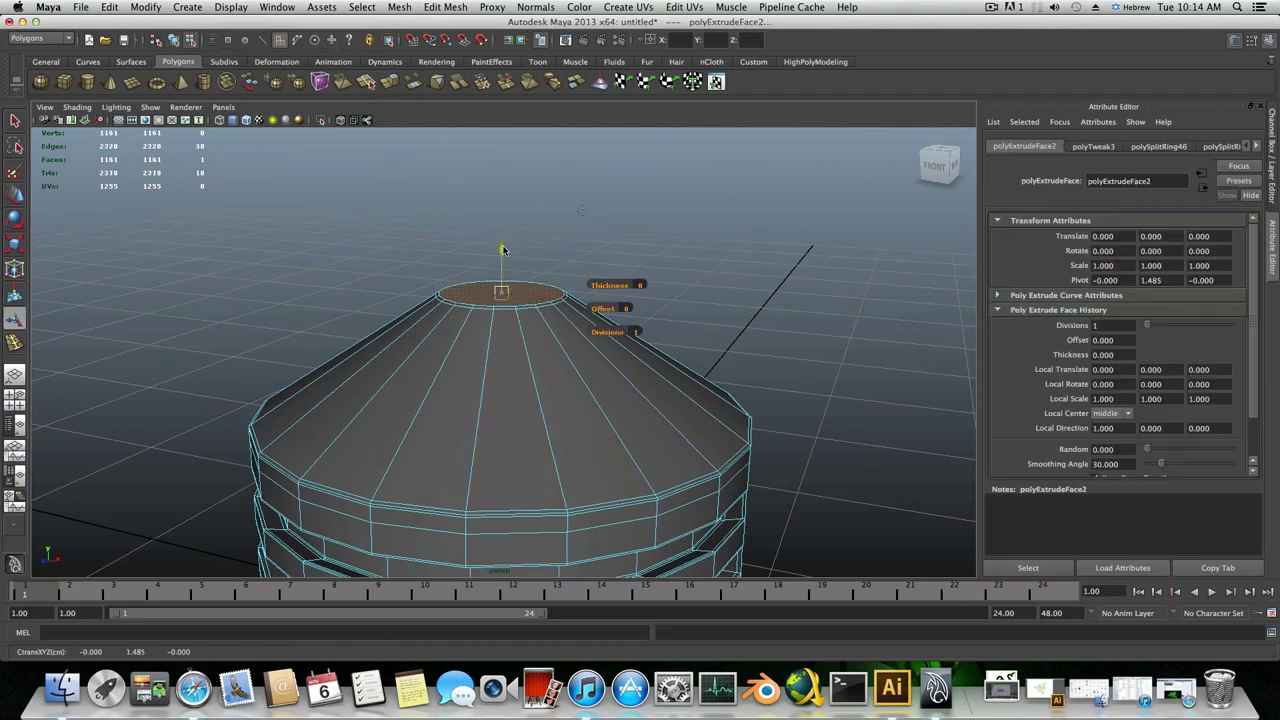
pyautogui.moveTo(501, 250); pyautogui.dragTo(501, 153)
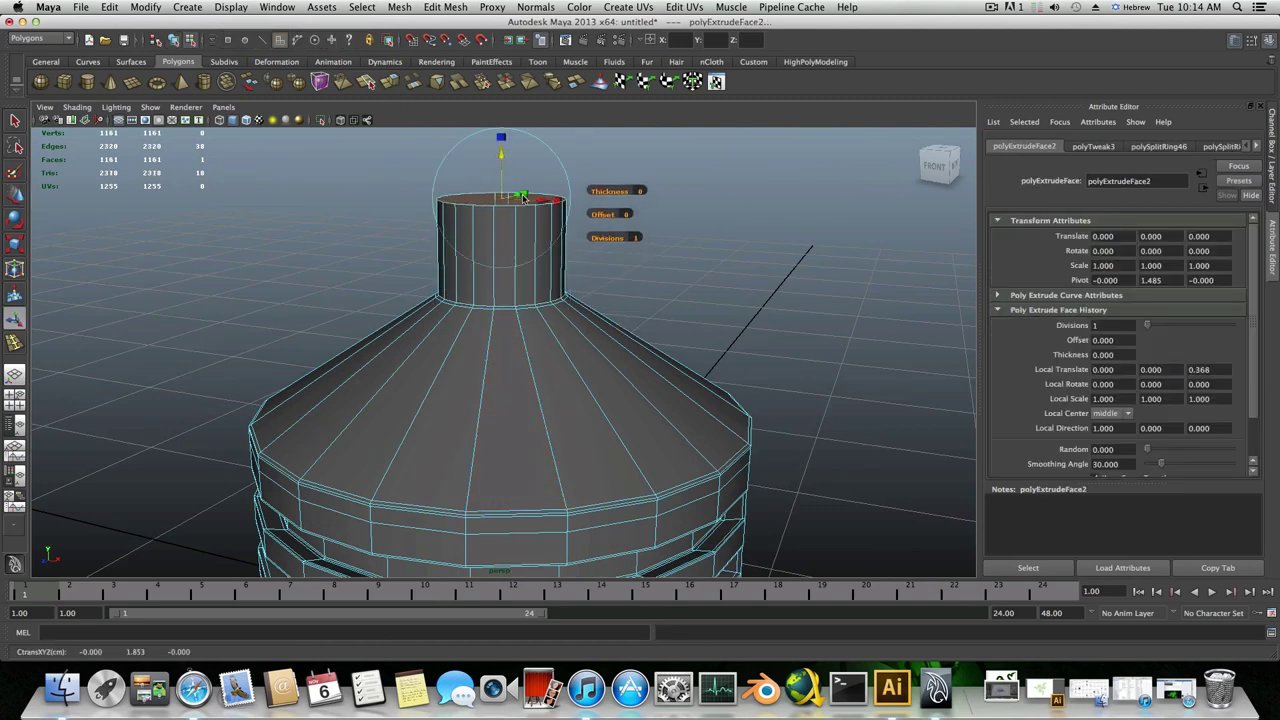
# - Extrude the neck's top face again and scale it uniformly to about 0.783 to form an inner ring
pyautogui.keyDown('alt'); pyautogui.moveTo(523, 198); pyautogui.dragTo(520, 240); pyautogui.keyUp('alt')
pyautogui.click(391, 86)
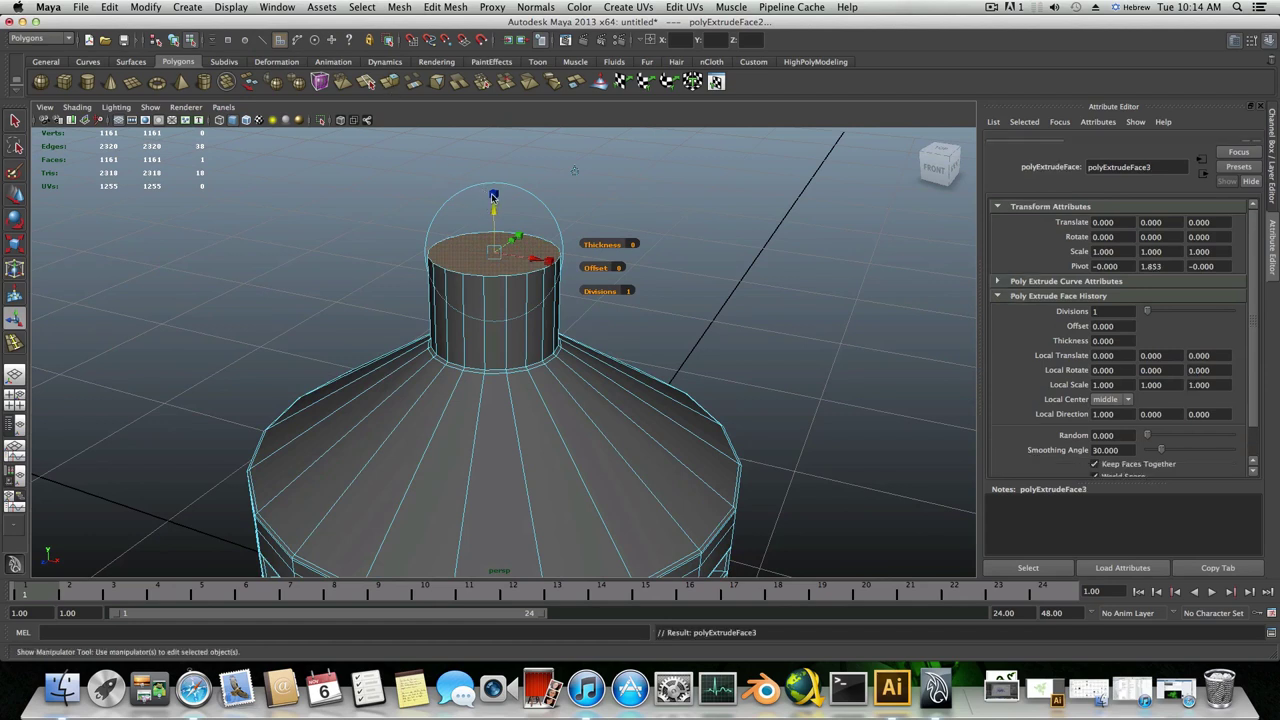
pyautogui.moveTo(493, 252); pyautogui.dragTo(489, 256)
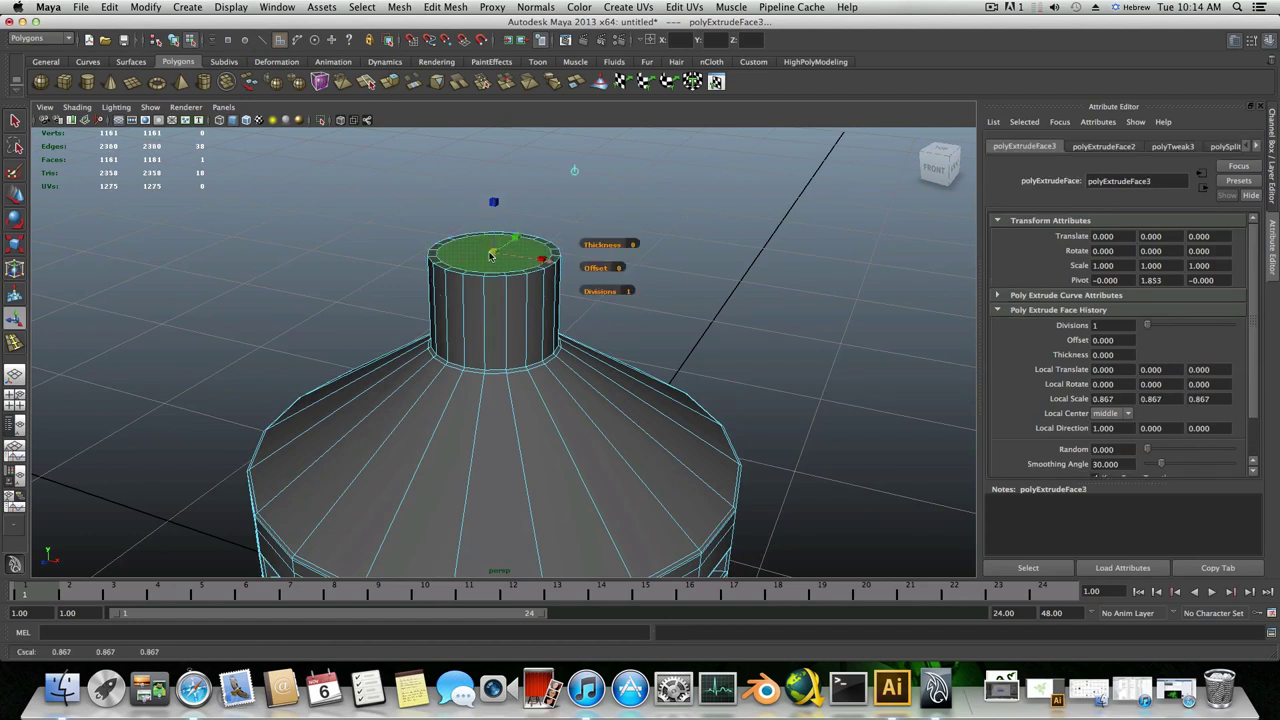
pyautogui.moveTo(489, 256); pyautogui.dragTo(486, 256)
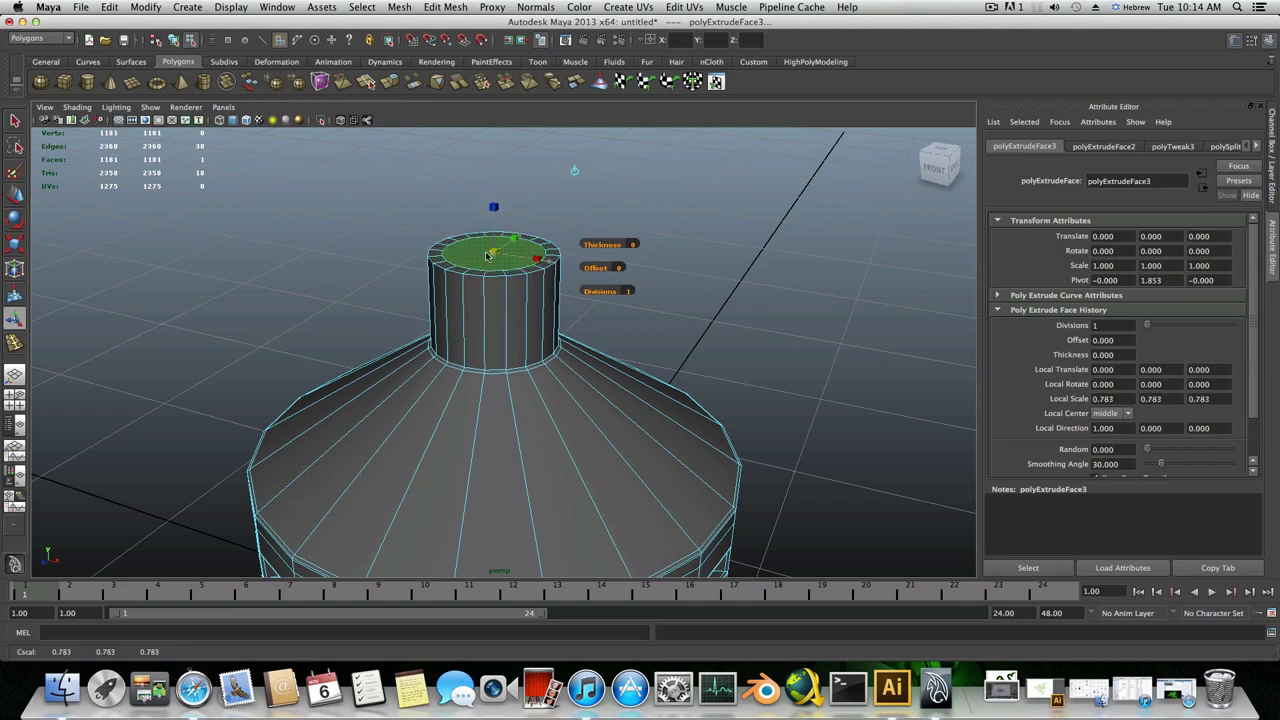
pyautogui.press('F8')
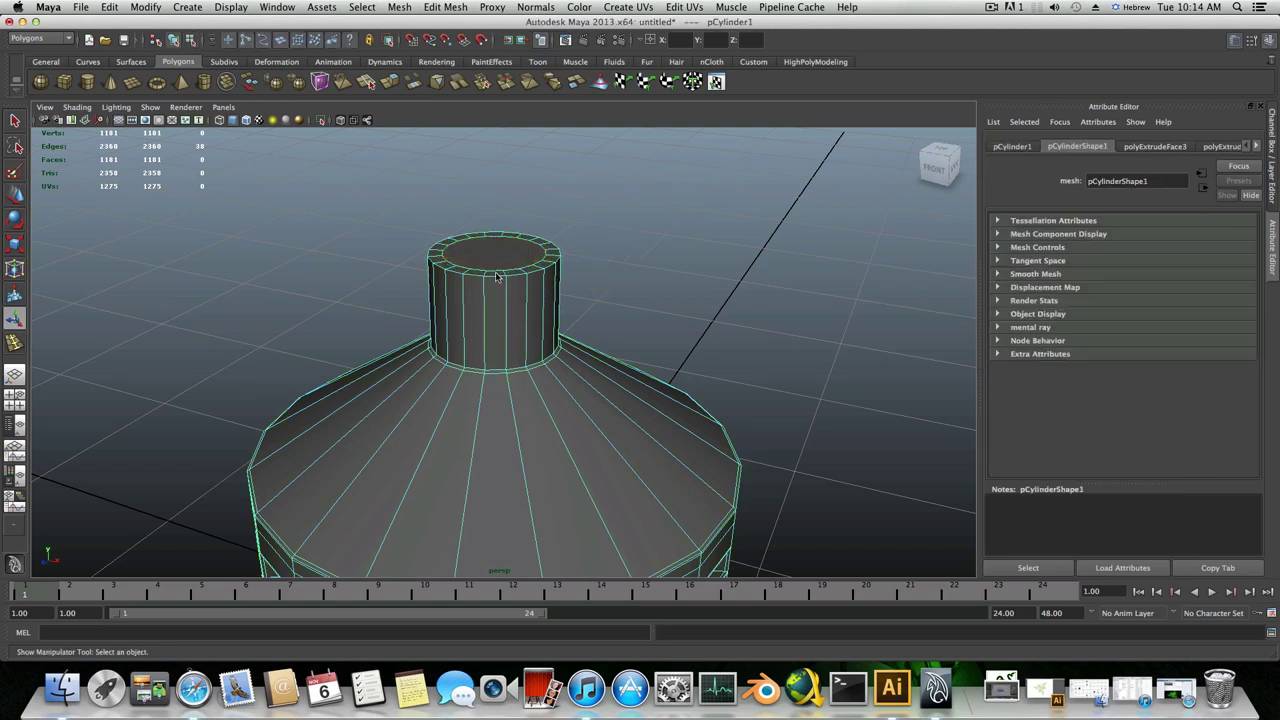
# - Insert edge loops near the neck's base, below its top edge, and along the outer and inner edges of its top ring
pyautogui.keyDown('alt'); pyautogui.moveTo(500, 284); pyautogui.dragTo(608, 312, button='right'); pyautogui.keyUp('alt')
pyautogui.keyDown('shift'); pyautogui.moveTo(528, 338); pyautogui.dragTo(471, 365, button='right'); pyautogui.keyUp('shift')
pyautogui.moveTo(472, 370); pyautogui.dragTo(475, 379)
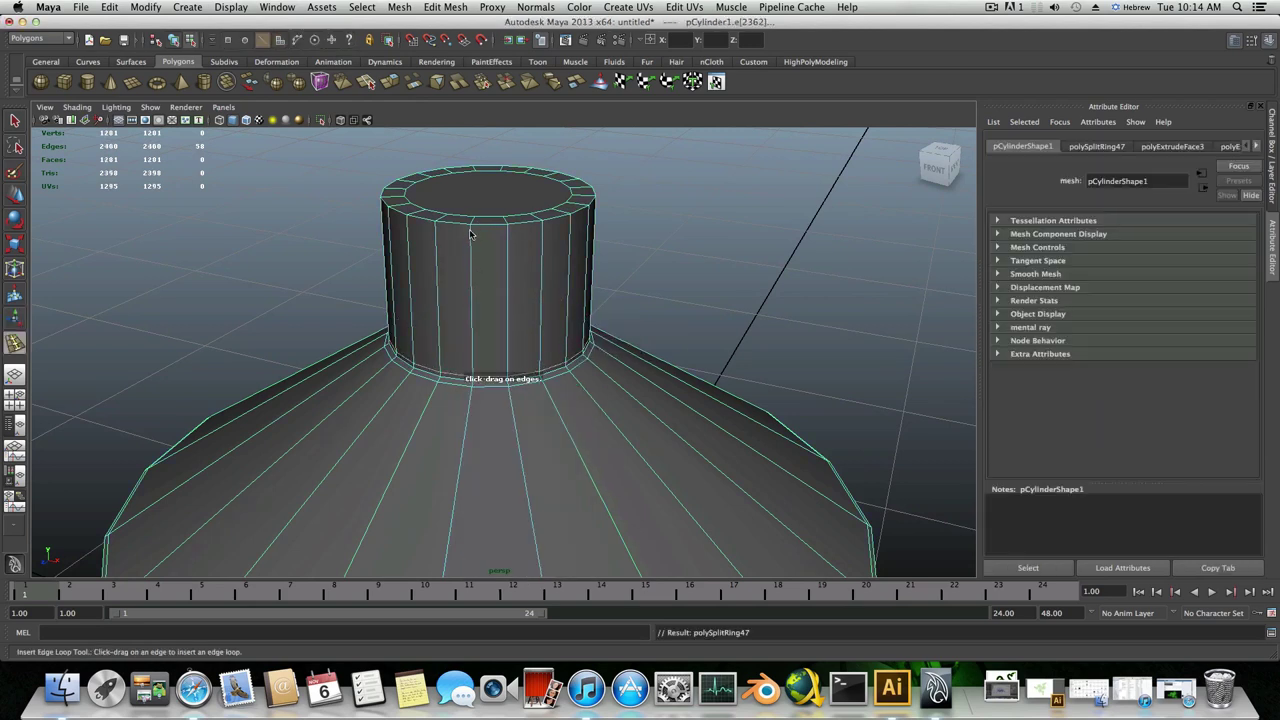
pyautogui.moveTo(476, 236); pyautogui.dragTo(470, 280)
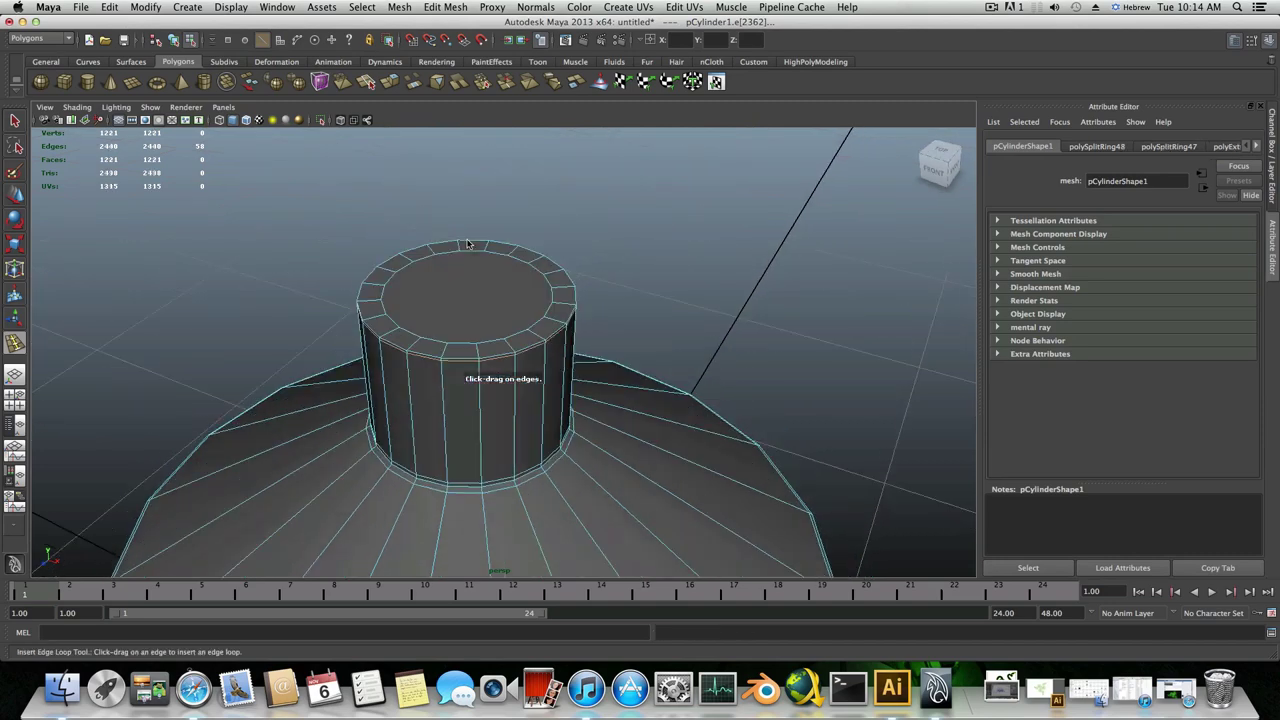
pyautogui.keyDown('alt'); pyautogui.moveTo(460, 310); pyautogui.dragTo(489, 262, button='middle'); pyautogui.keyUp('alt')
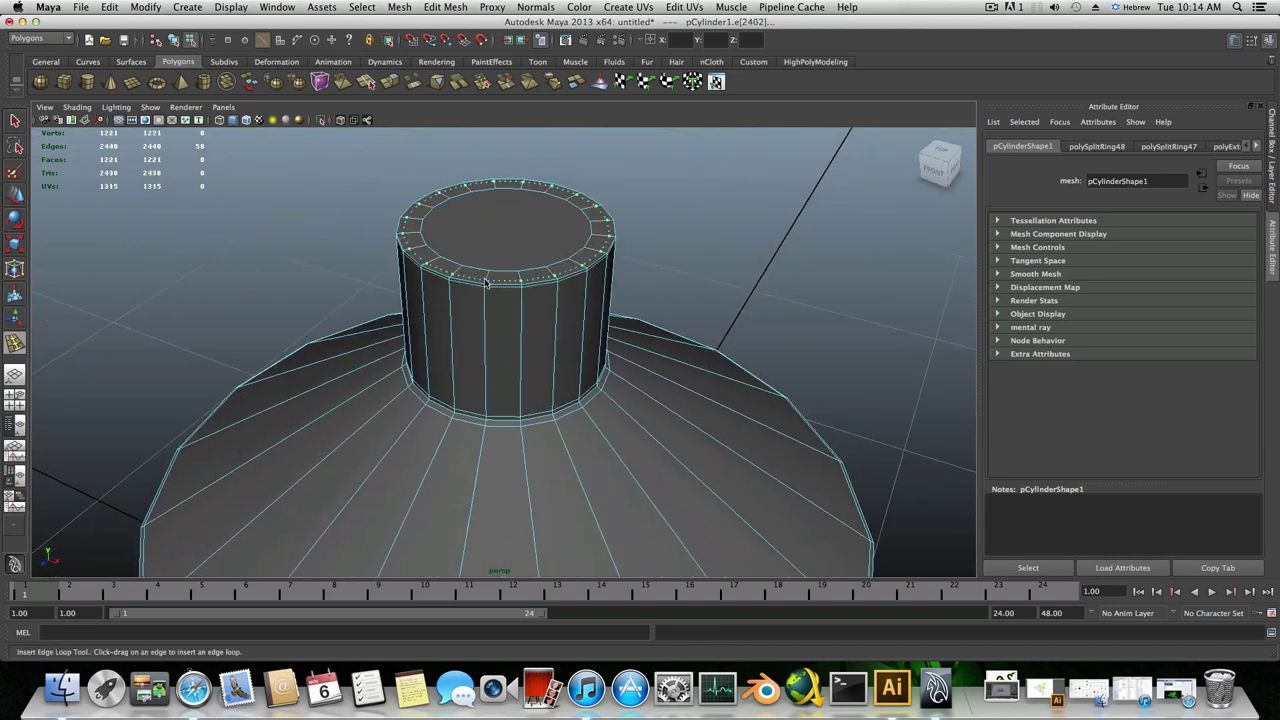
pyautogui.moveTo(486, 283); pyautogui.dragTo(482, 302)
pyautogui.click(405, 398)
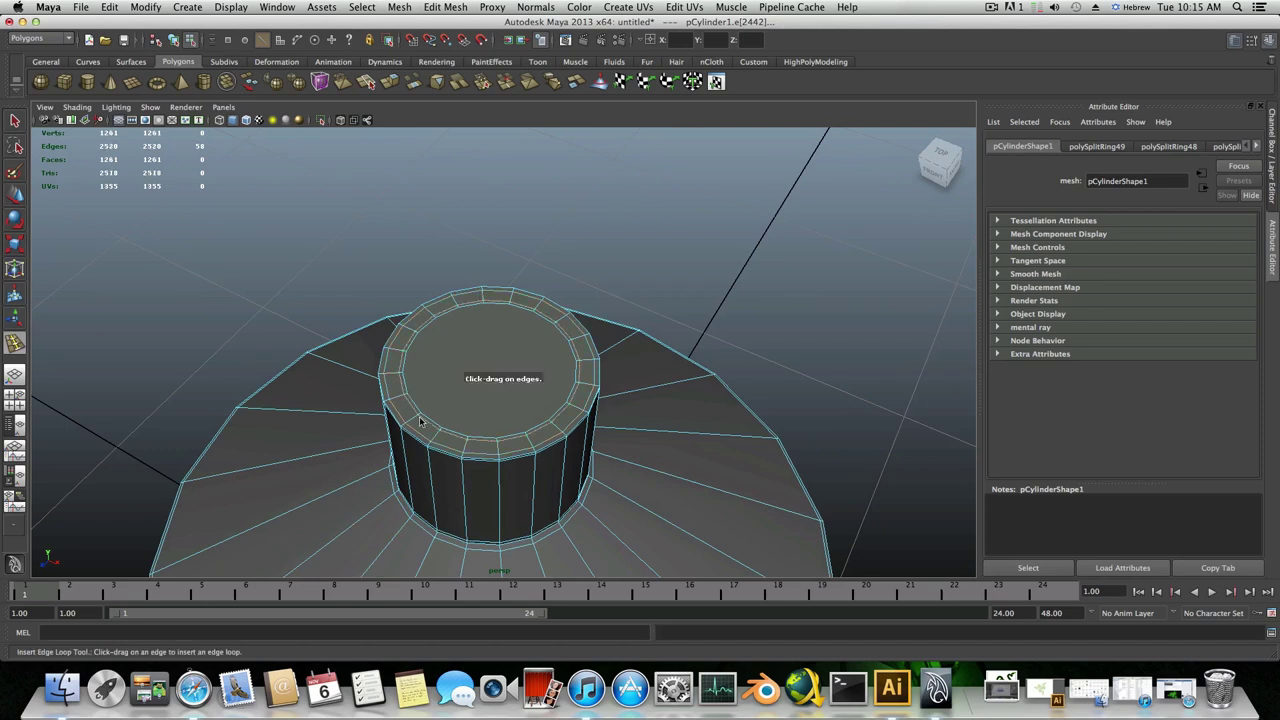
# - Preview the plug smoothed and inspect its neck, cone and grooves from above and from the front
pyautogui.press('F8')
pyautogui.scroll(-5, 420, 417)
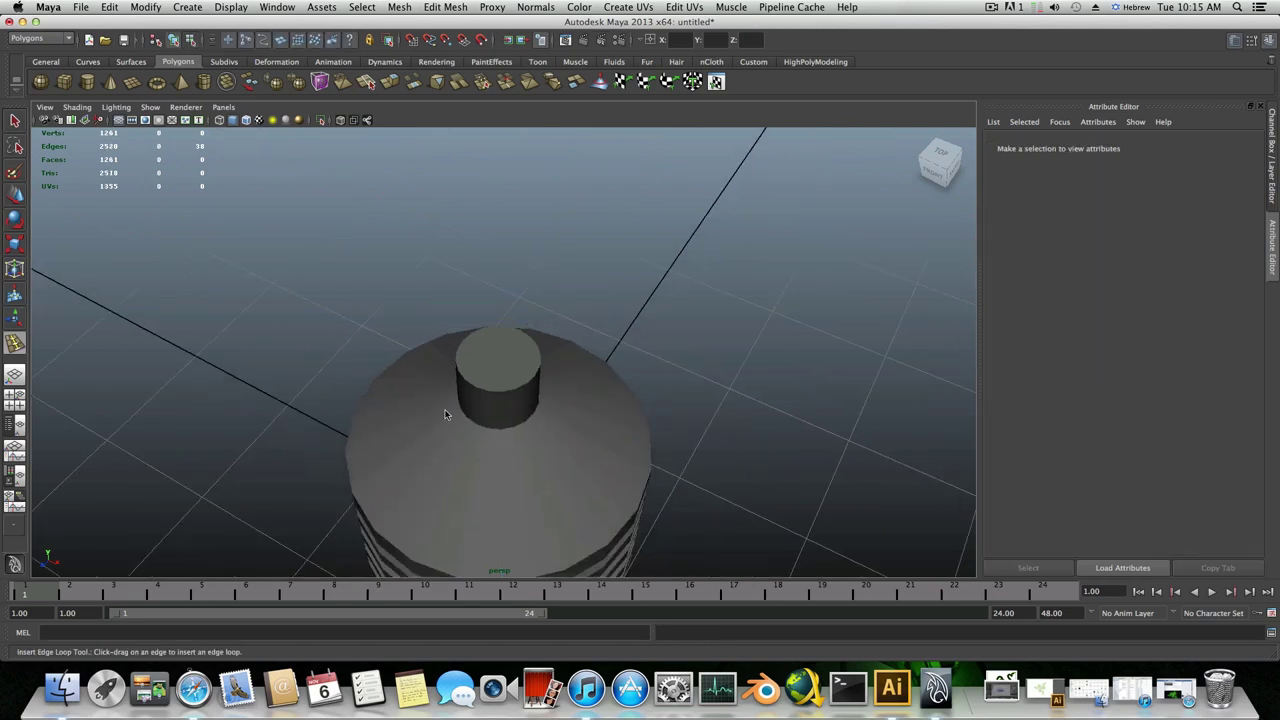
pyautogui.keyDown('alt'); pyautogui.moveTo(446, 417); pyautogui.dragTo(472, 379); pyautogui.keyUp('alt')
pyautogui.click(512, 379)
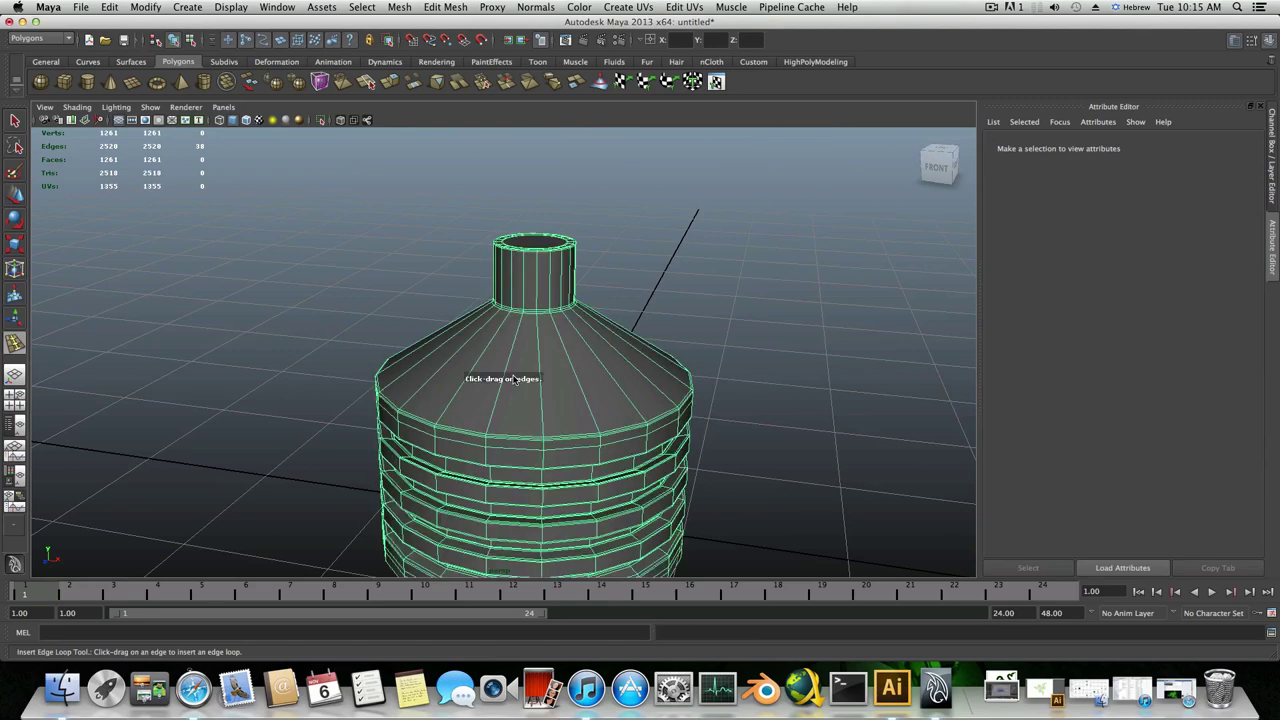
pyautogui.press('3')
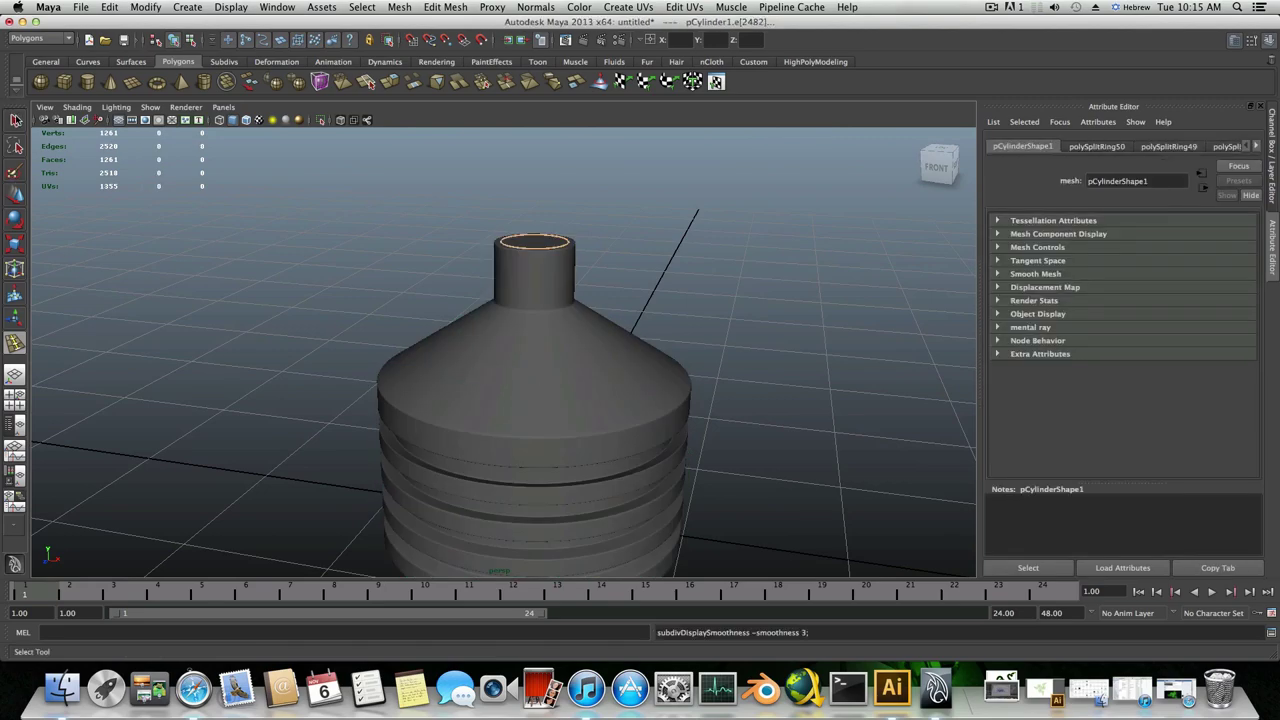
pyautogui.click(15, 120)
pyautogui.scroll(-5, 397, 366)
pyautogui.keyDown('alt'); pyautogui.moveTo(397, 366); pyautogui.dragTo(521, 358); pyautogui.keyUp('alt')
pyautogui.keyDown('alt'); pyautogui.moveTo(521, 358); pyautogui.dragTo(429, 372, button='right'); pyautogui.keyUp('alt')
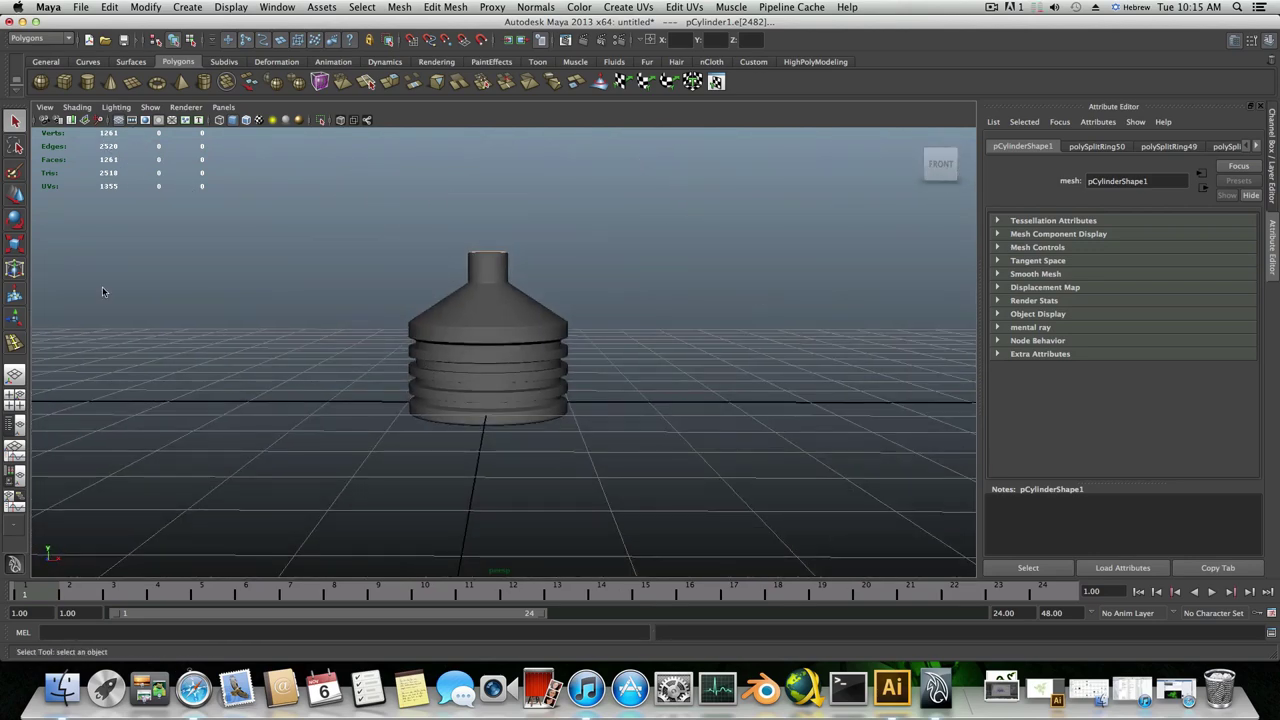
# - Select the whole plug as an object instead of its components
pyautogui.keyDown('alt'); pyautogui.moveTo(443, 297); pyautogui.dragTo(439, 303); pyautogui.keyUp('alt')
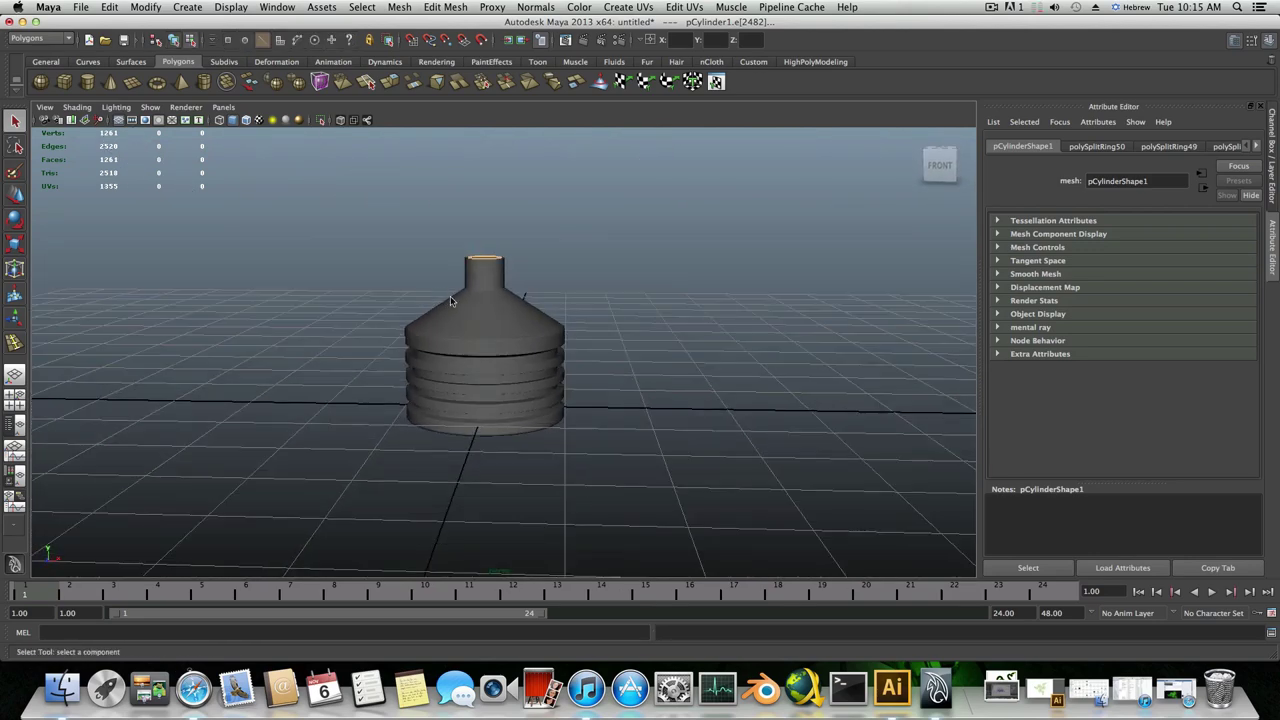
pyautogui.click(516, 315)
pyautogui.click(485, 350)
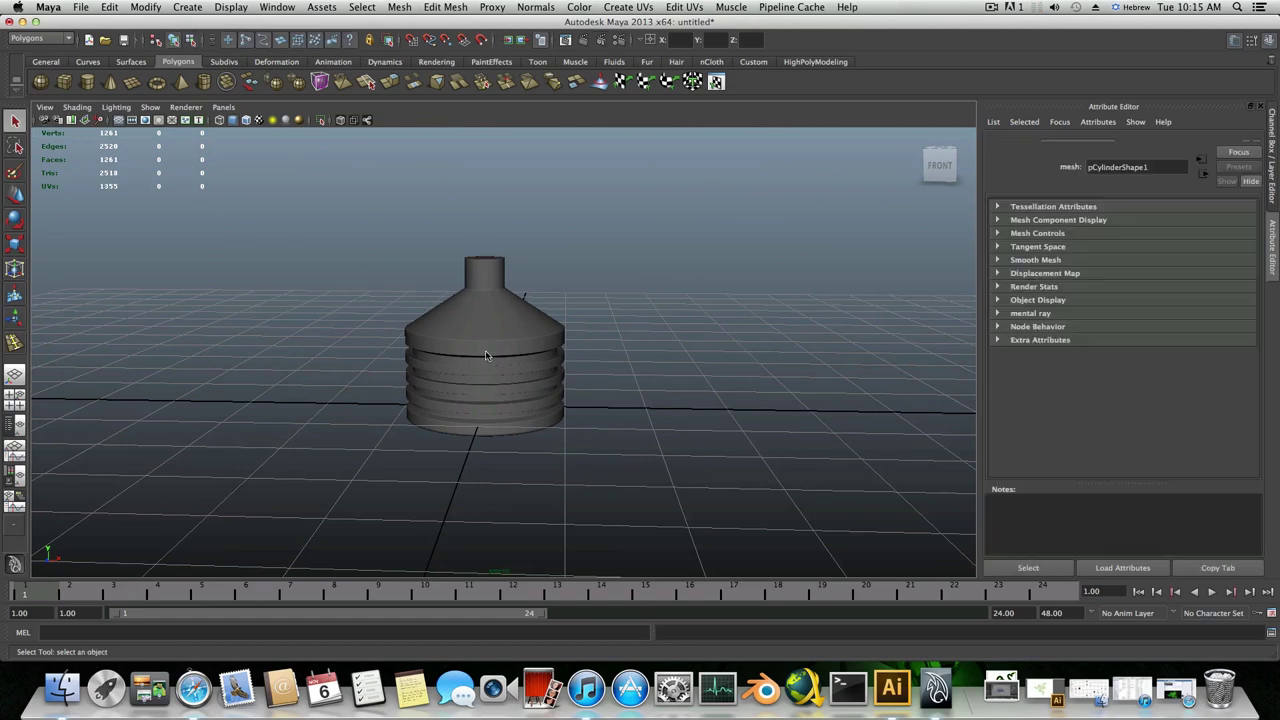
pyautogui.scroll(-3, 485, 350)
pyautogui.keyDown('alt'); pyautogui.moveTo(485, 350); pyautogui.dragTo(378, 403); pyautogui.keyUp('alt')
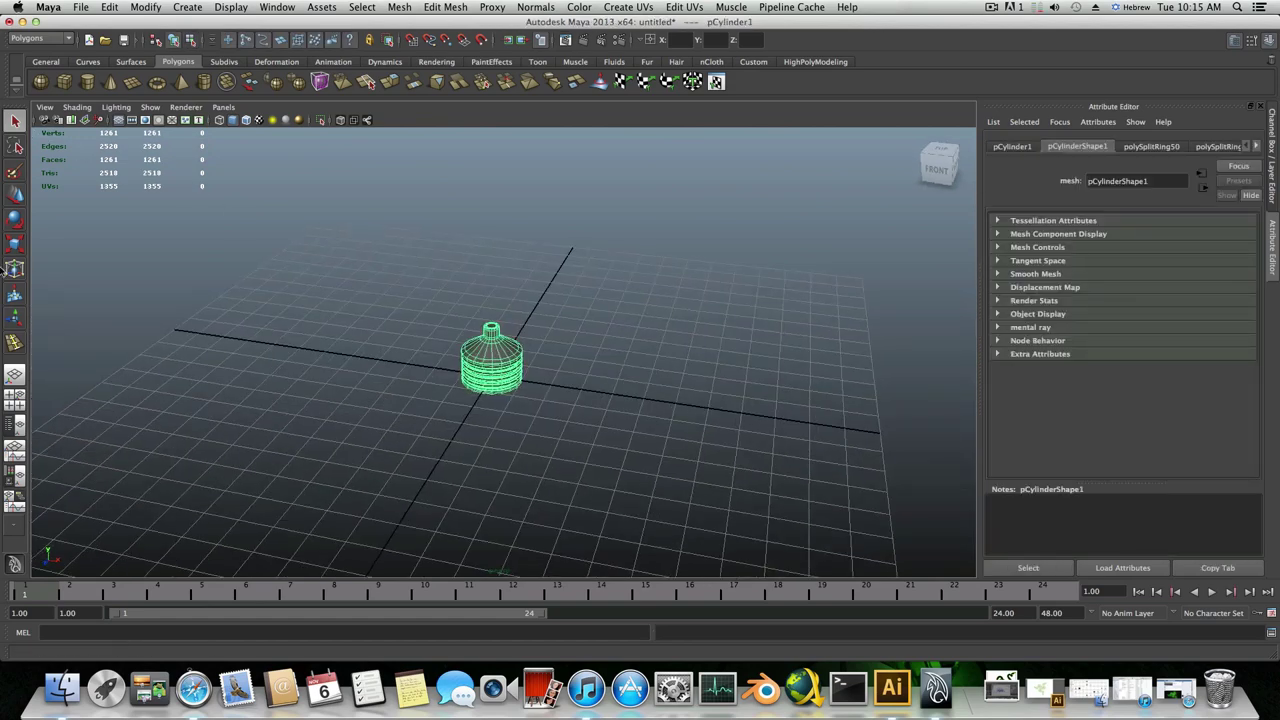
# - Open the options for creating bevelled text curves and select the whole text "3D ArtCore Tutorials"
pyautogui.click(184, 7)
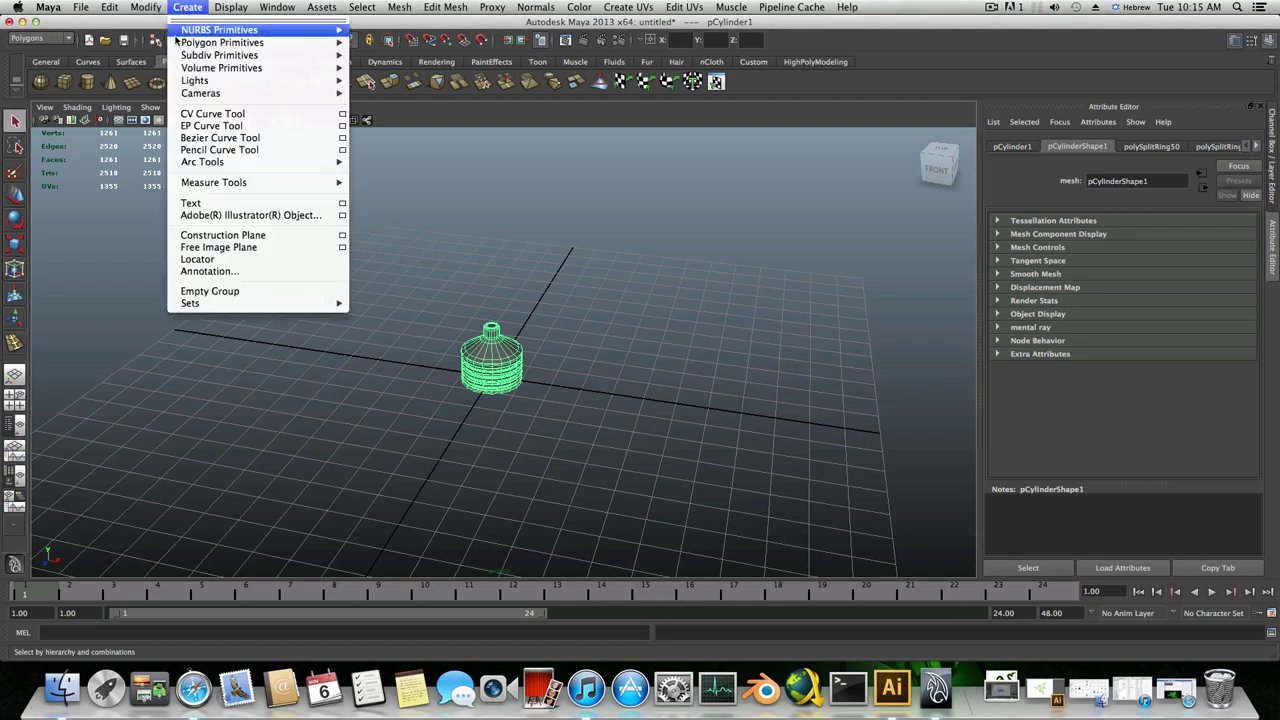
pyautogui.click(343, 204)
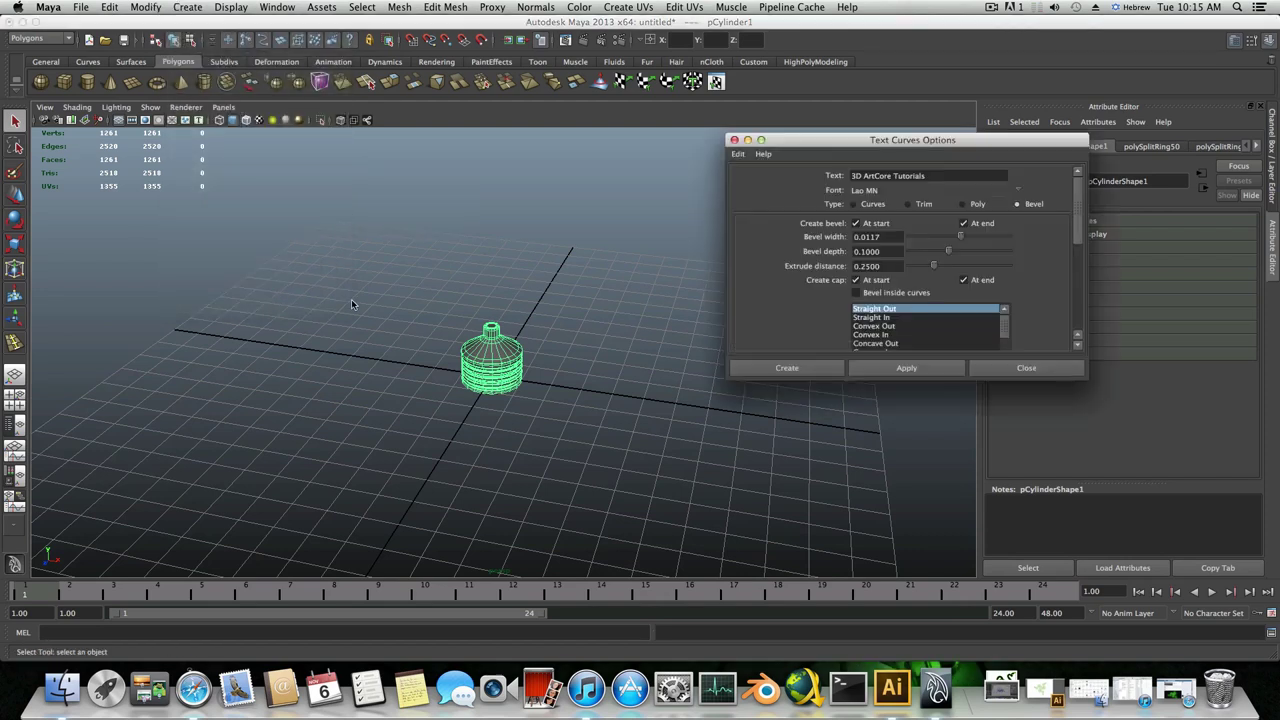
pyautogui.moveTo(840, 133); pyautogui.dragTo(665, 124)
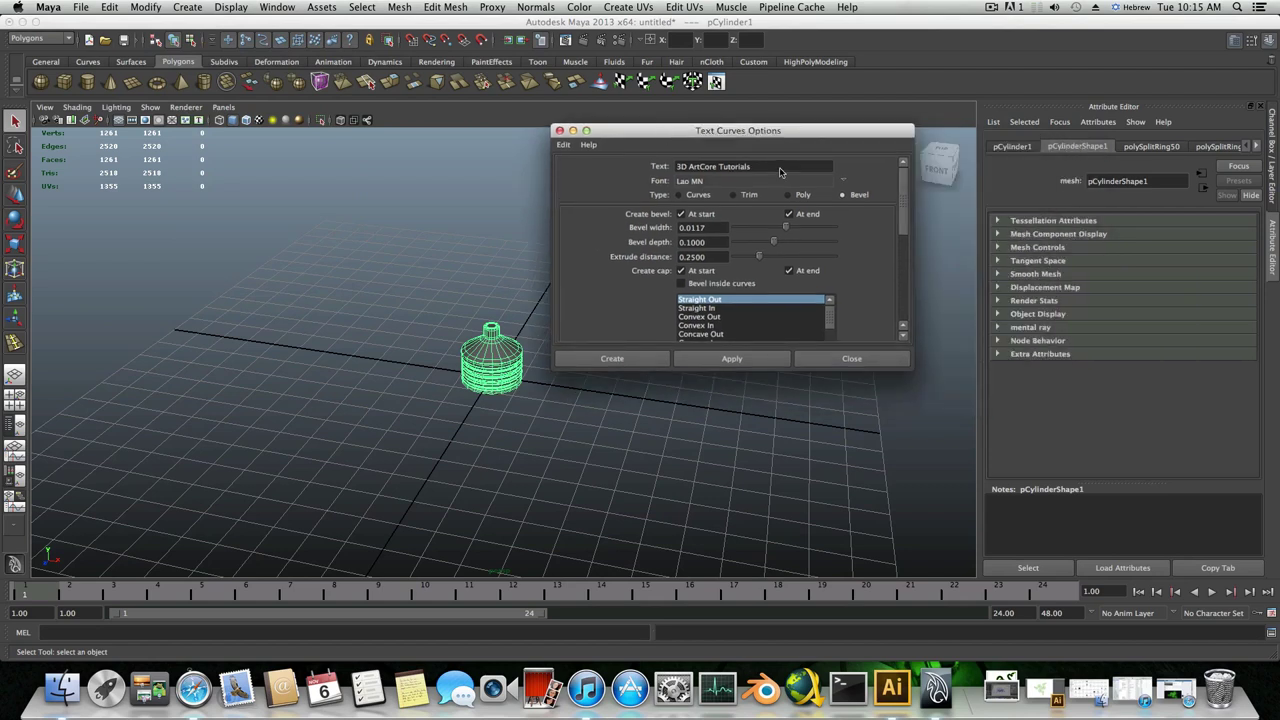
pyautogui.moveTo(752, 166); pyautogui.dragTo(700, 166)
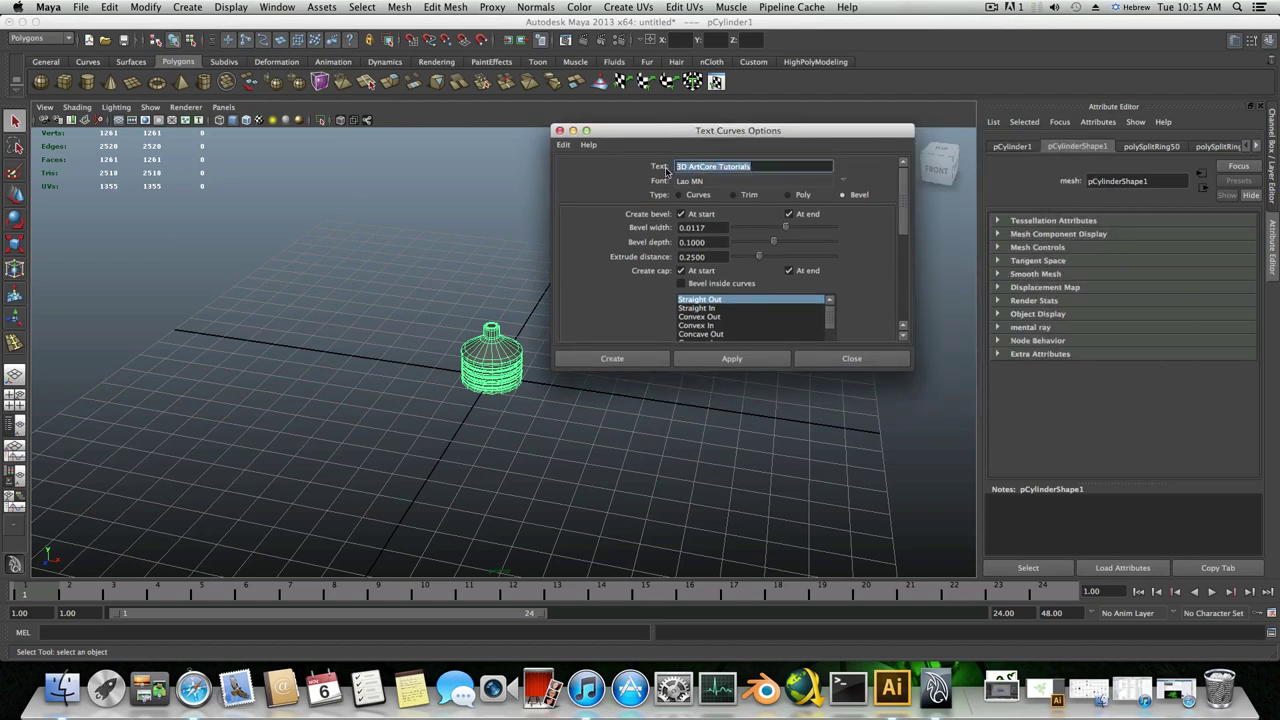
pyautogui.moveTo(694, 169); pyautogui.dragTo(678, 168)
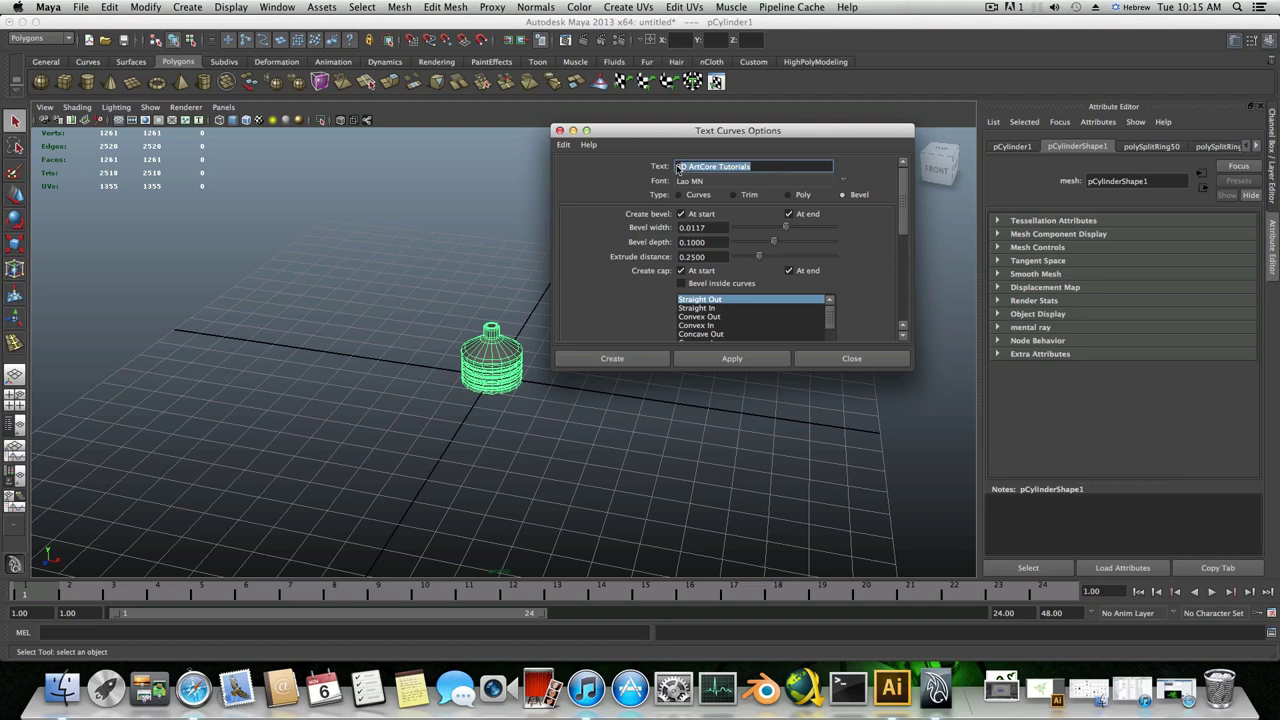
# - Set the text's font to Arial Bold Italic at size 24
pyautogui.click(843, 182)
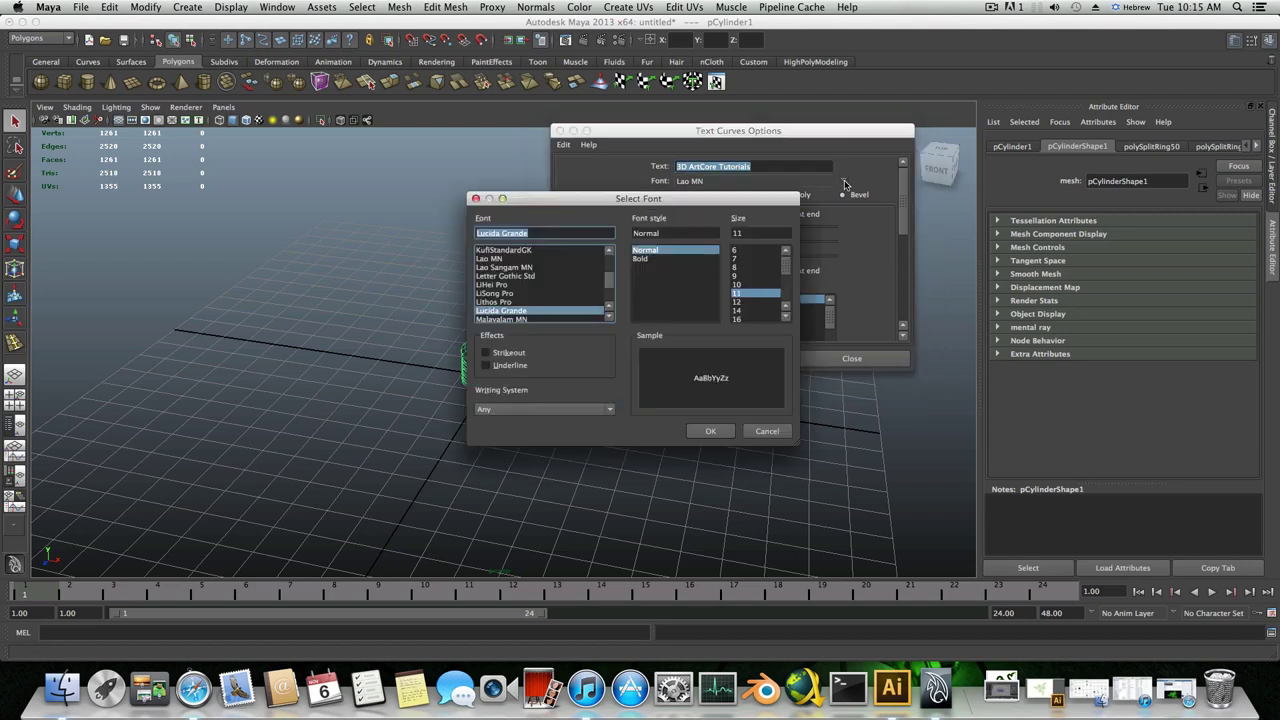
pyautogui.scroll(-3, 543, 317)
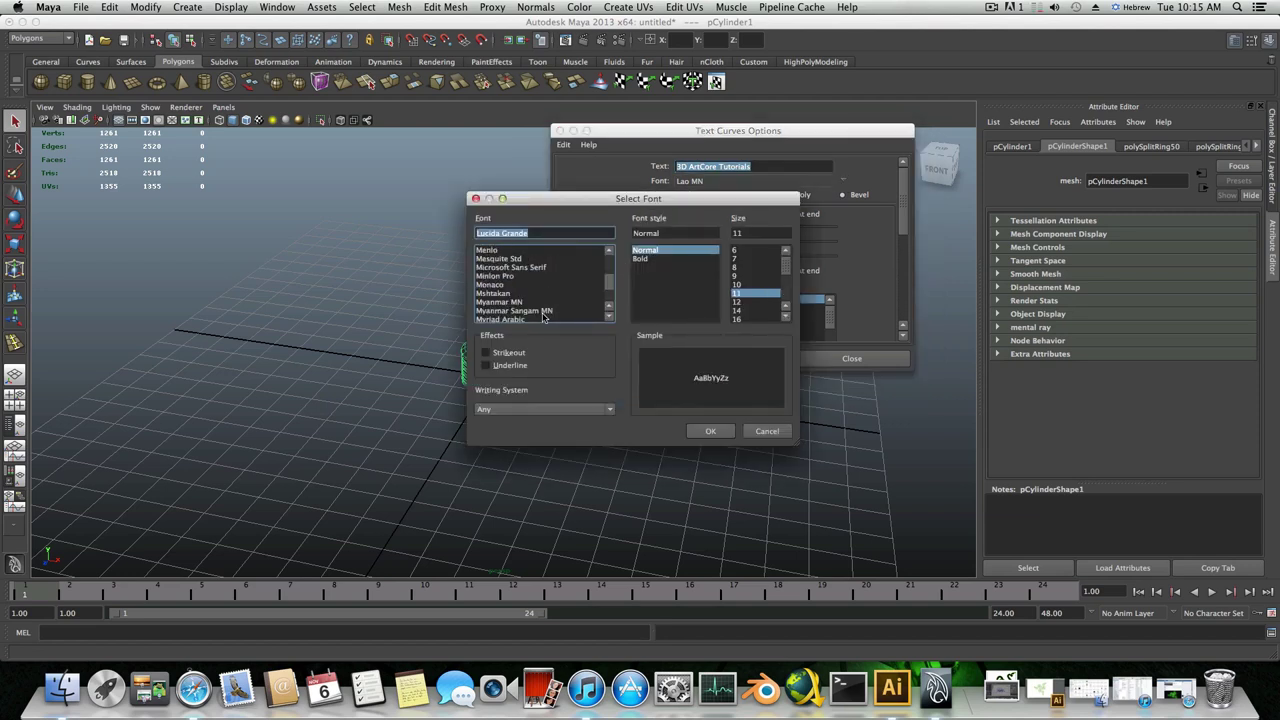
pyautogui.scroll(15, 554, 282)
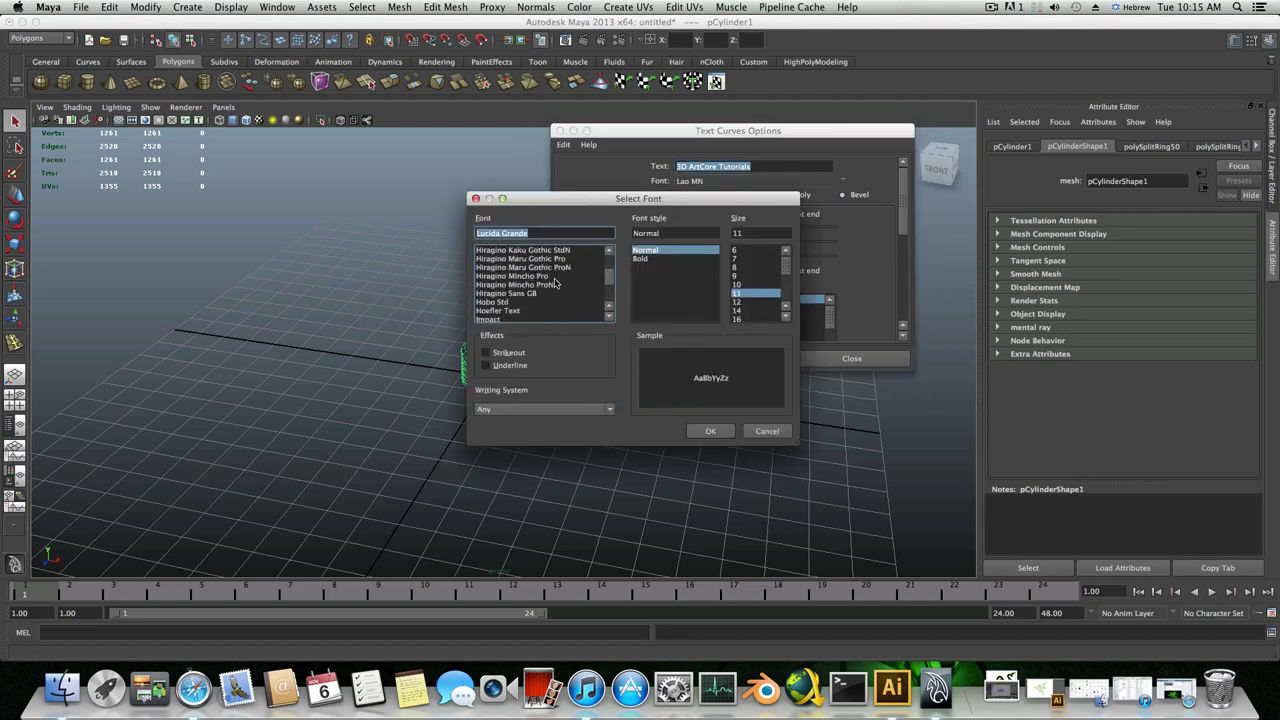
pyautogui.scroll(3, 554, 282)
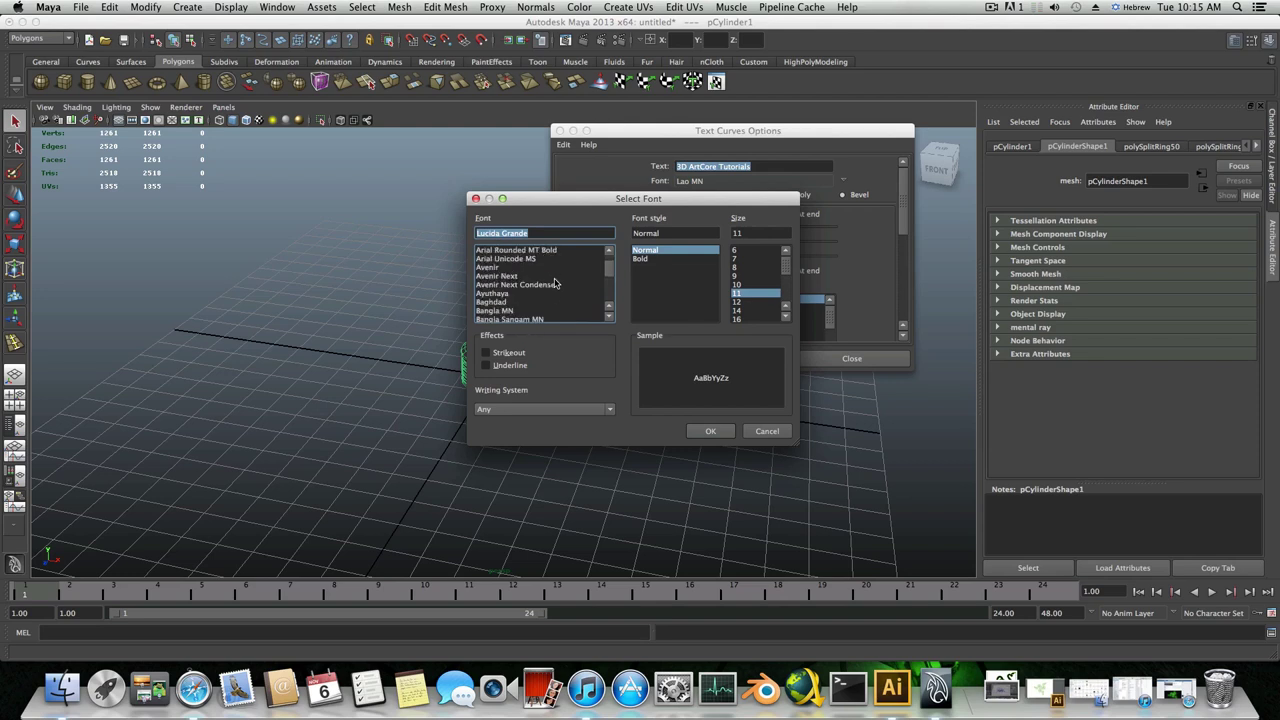
pyautogui.click(489, 268)
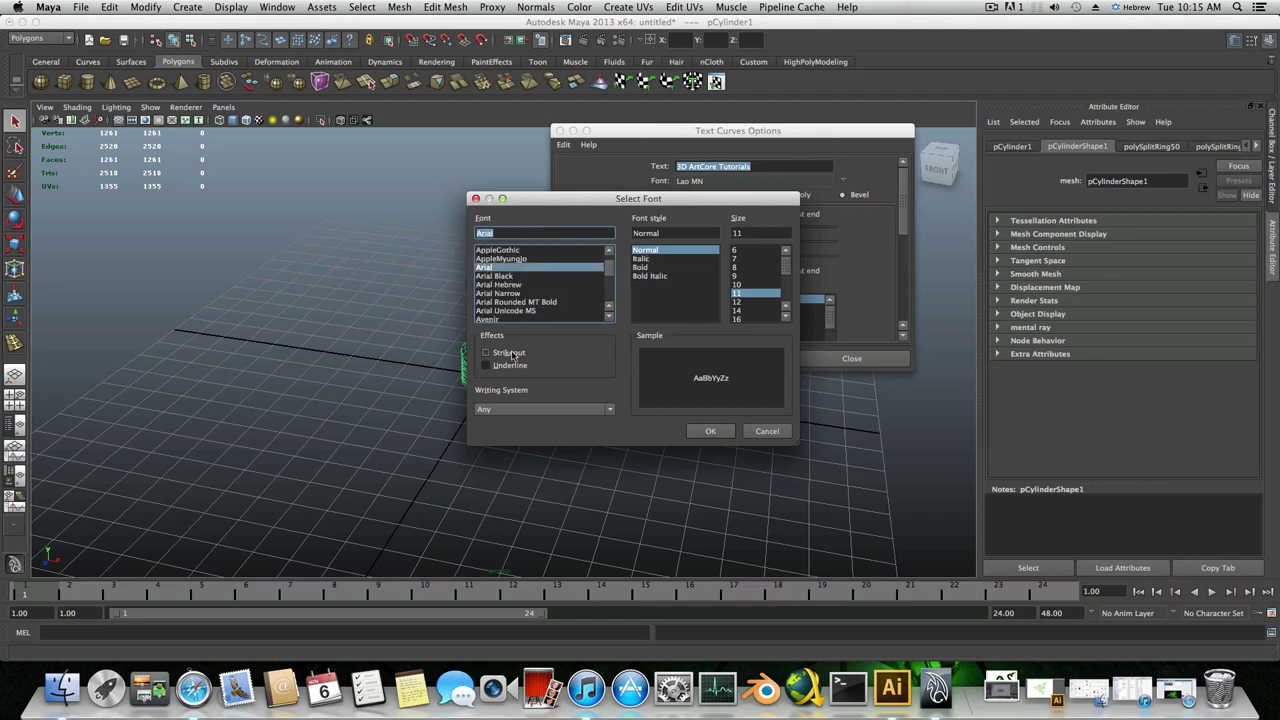
pyautogui.click(636, 277)
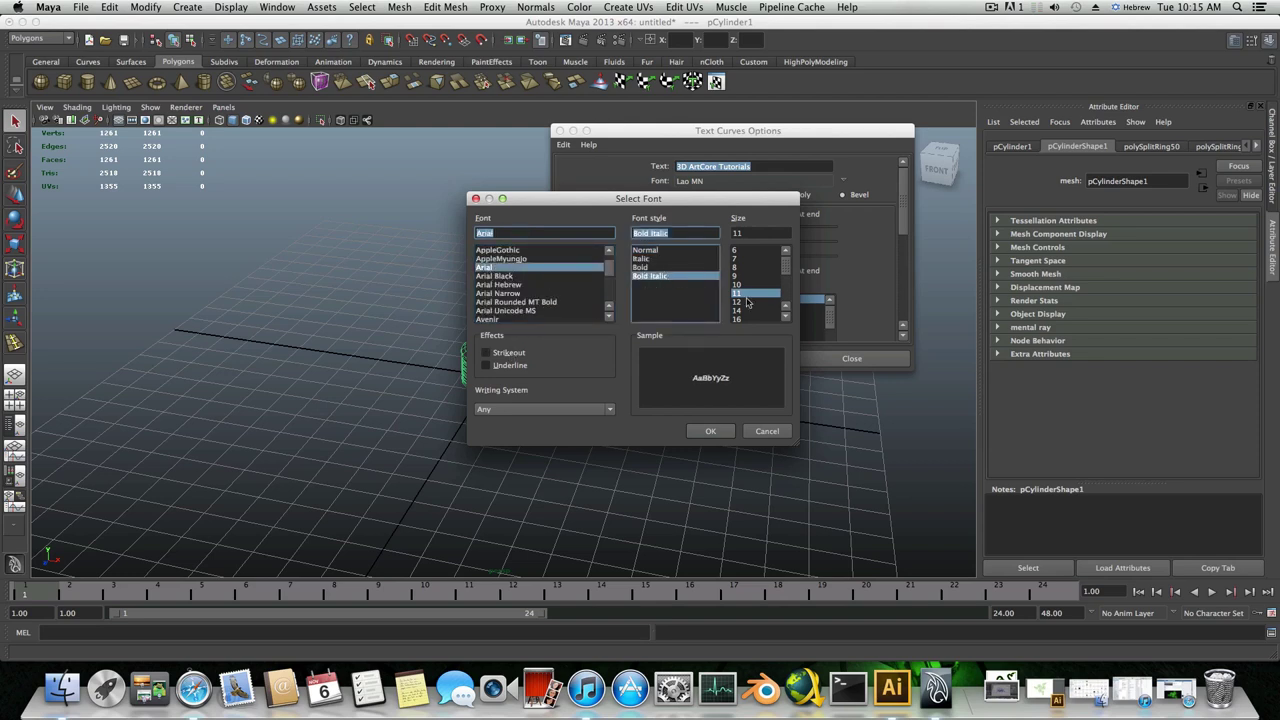
pyautogui.scroll(-3, 745, 318)
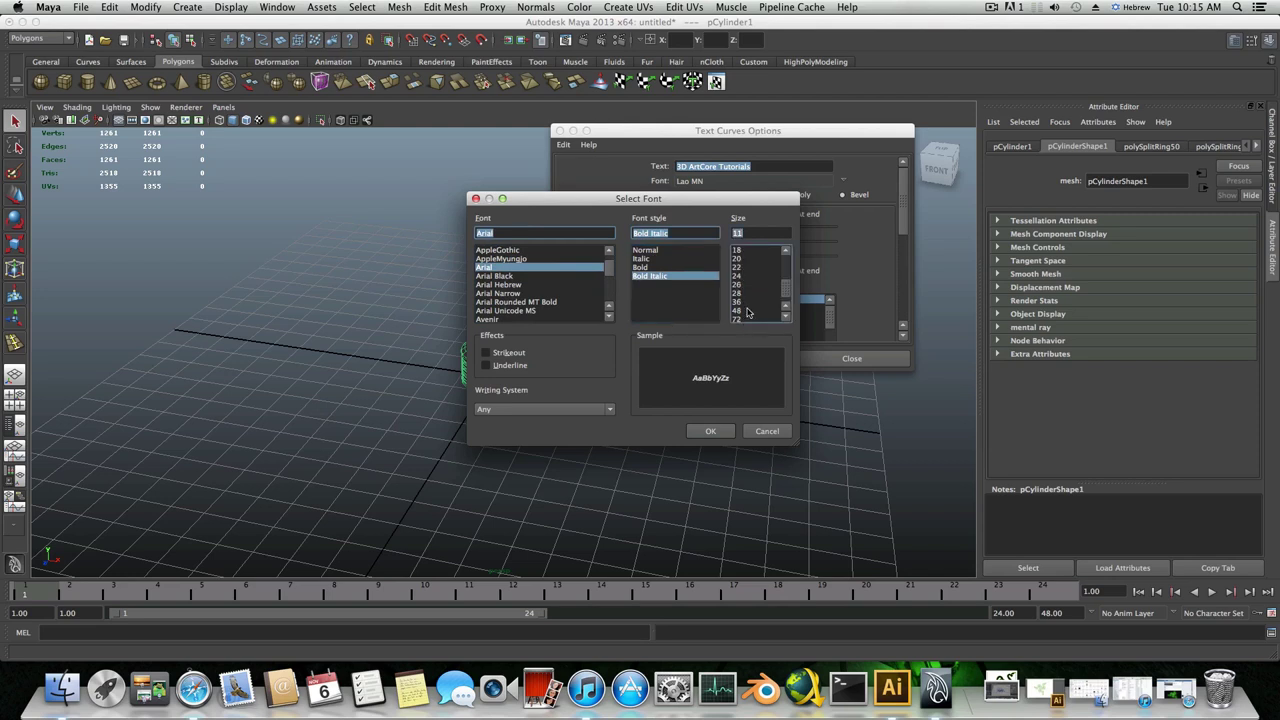
pyautogui.scroll(2, 747, 313)
pyautogui.click(747, 302)
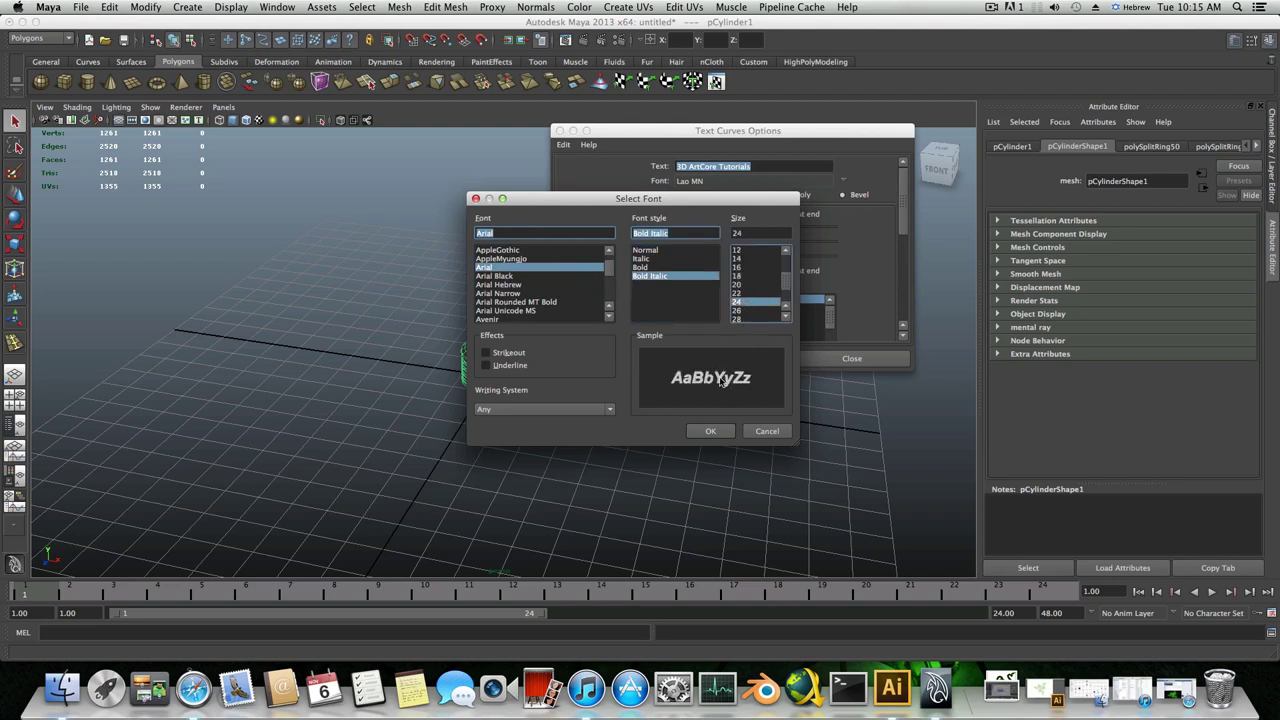
pyautogui.click(711, 431)
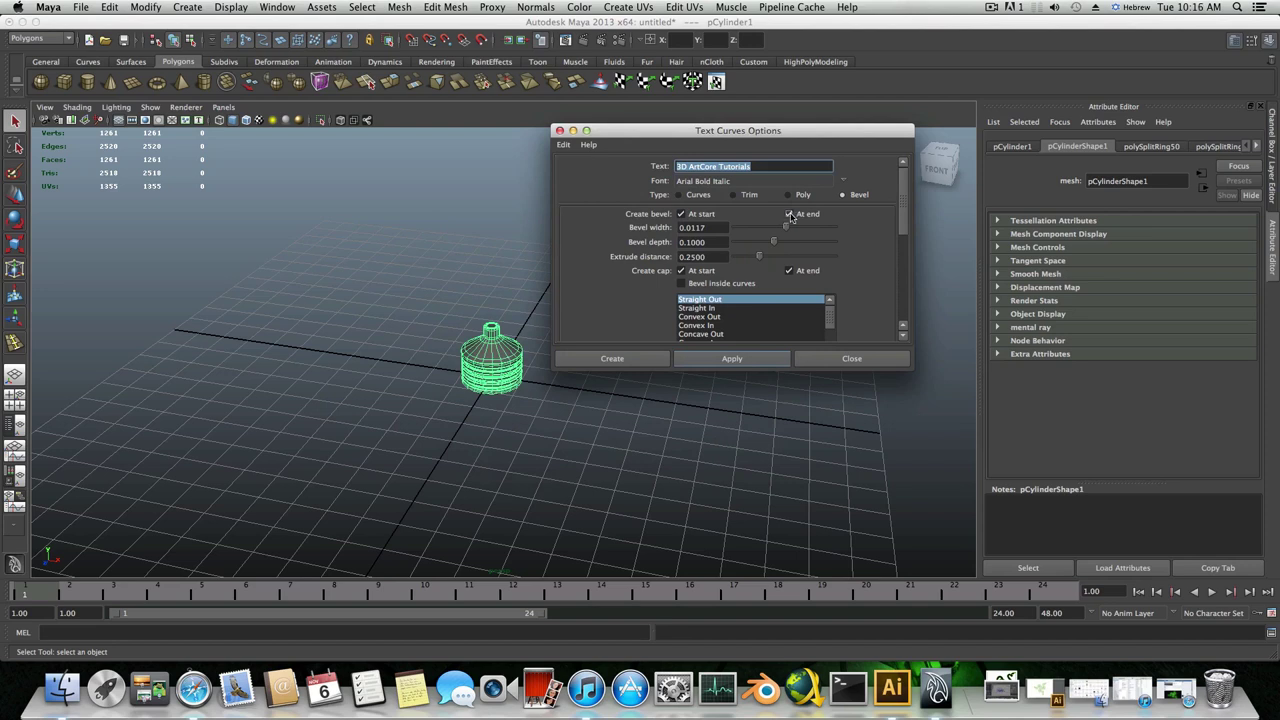
# - Create the bevelled 3D text "3D ArtCore Tutorials" with bevel width 0.0117, bevel depth 0.1 and extrude distance 0.25
pyautogui.click(705, 228)
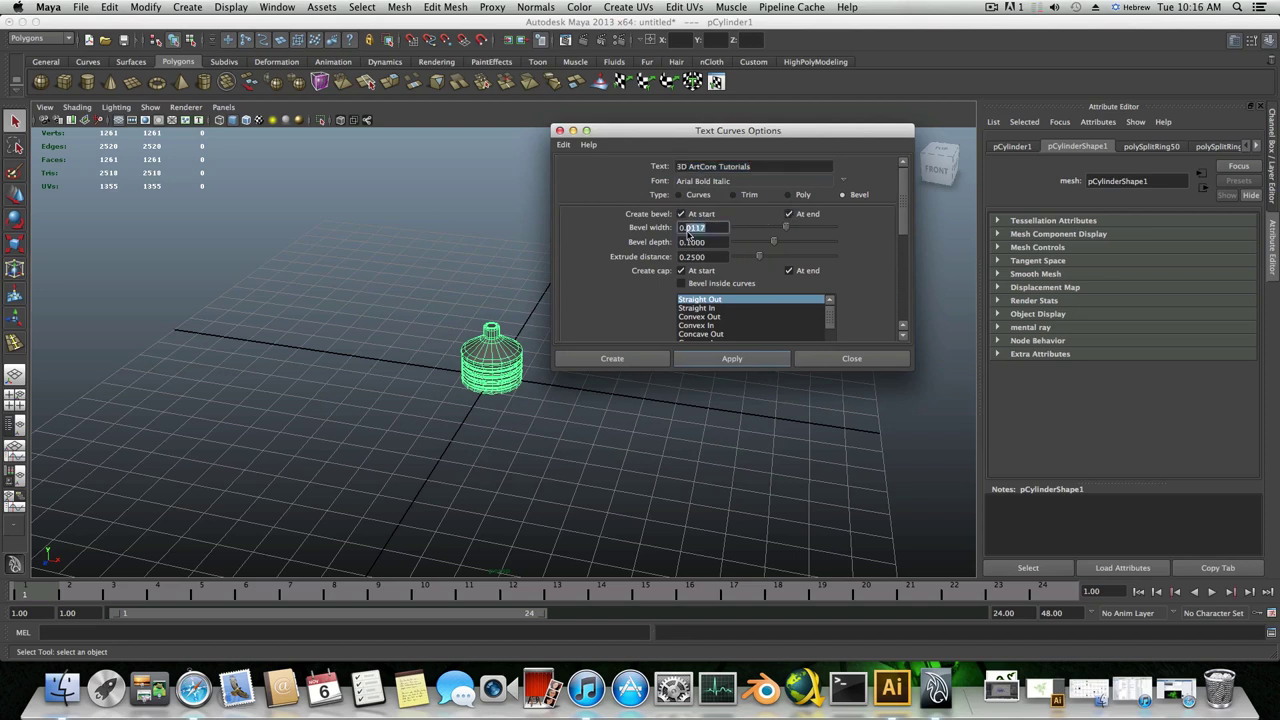
pyautogui.moveTo(715, 233); pyautogui.dragTo(682, 232)
pyautogui.scroll(-4, 710, 318)
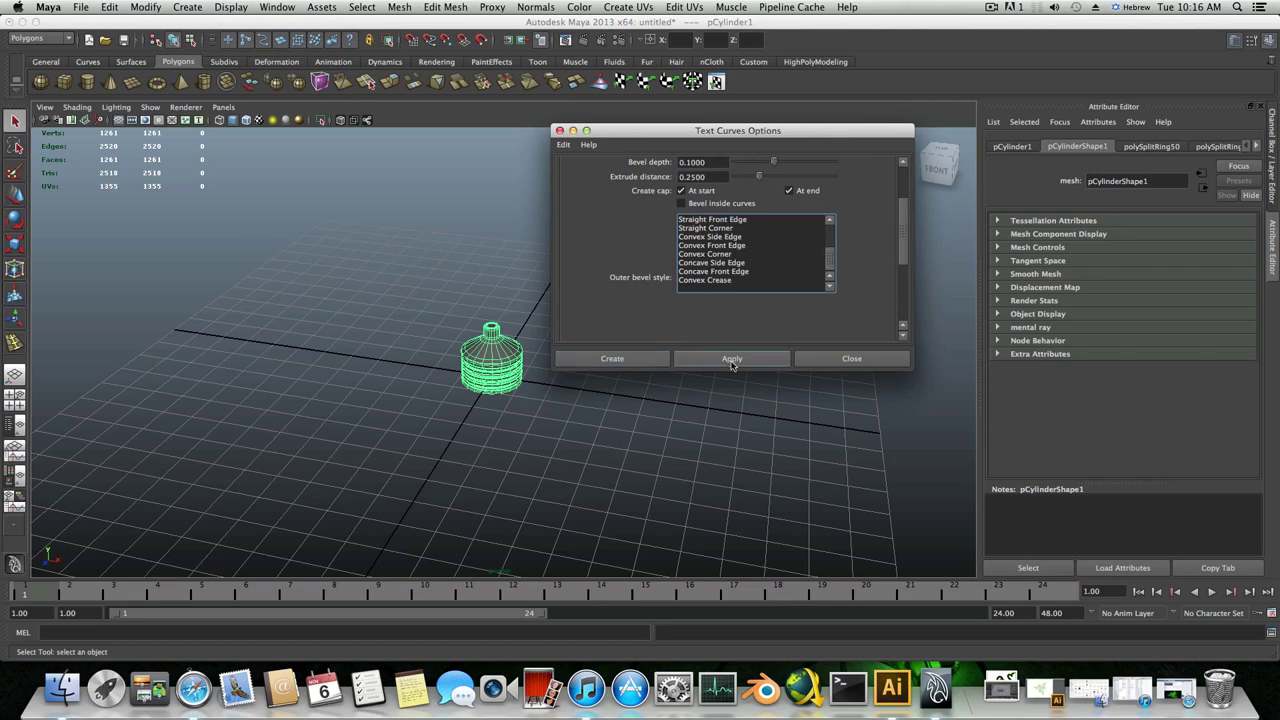
pyautogui.click(655, 358)
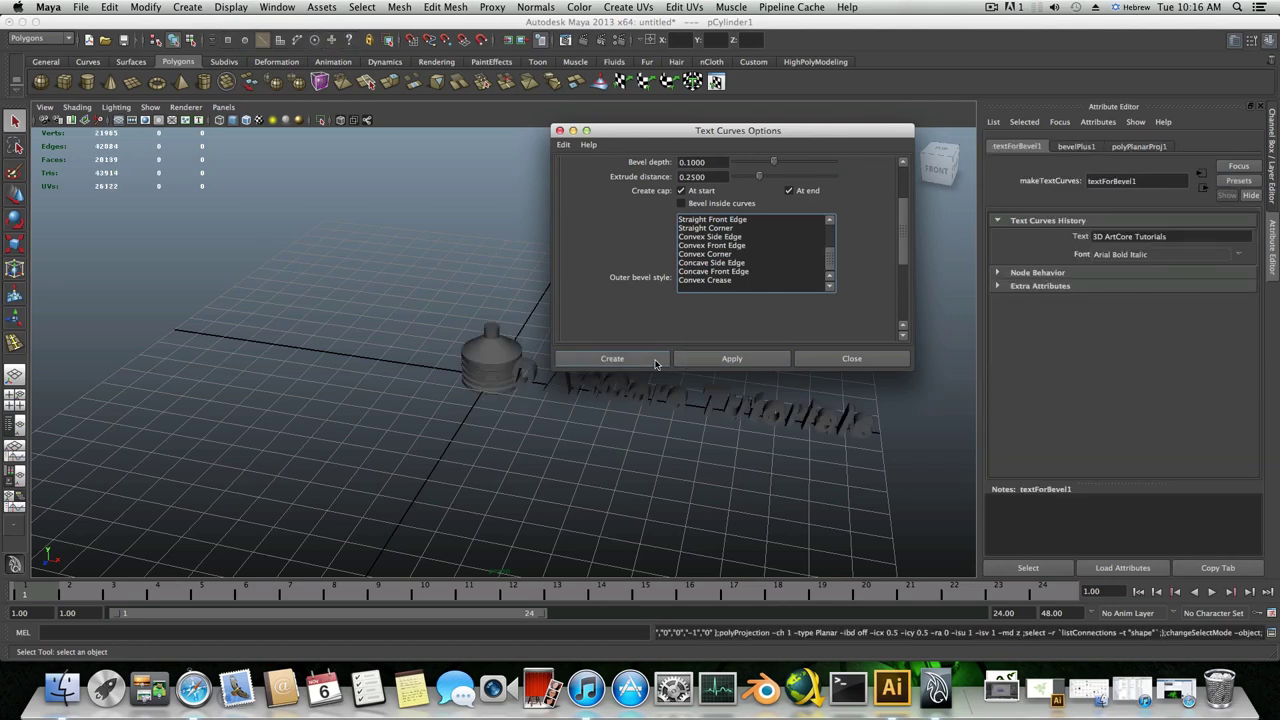
# - Scale the plug uniformly to about 0.21 so that it is much smaller than the text's letters
pyautogui.keyDown('alt'); pyautogui.moveTo(656, 362); pyautogui.dragTo(682, 318); pyautogui.keyUp('alt')
pyautogui.keyDown('alt'); pyautogui.moveTo(610, 324); pyautogui.dragTo(760, 324, button='right'); pyautogui.keyUp('alt')
pyautogui.keyDown('alt'); pyautogui.moveTo(760, 324); pyautogui.dragTo(780, 370); pyautogui.keyUp('alt')
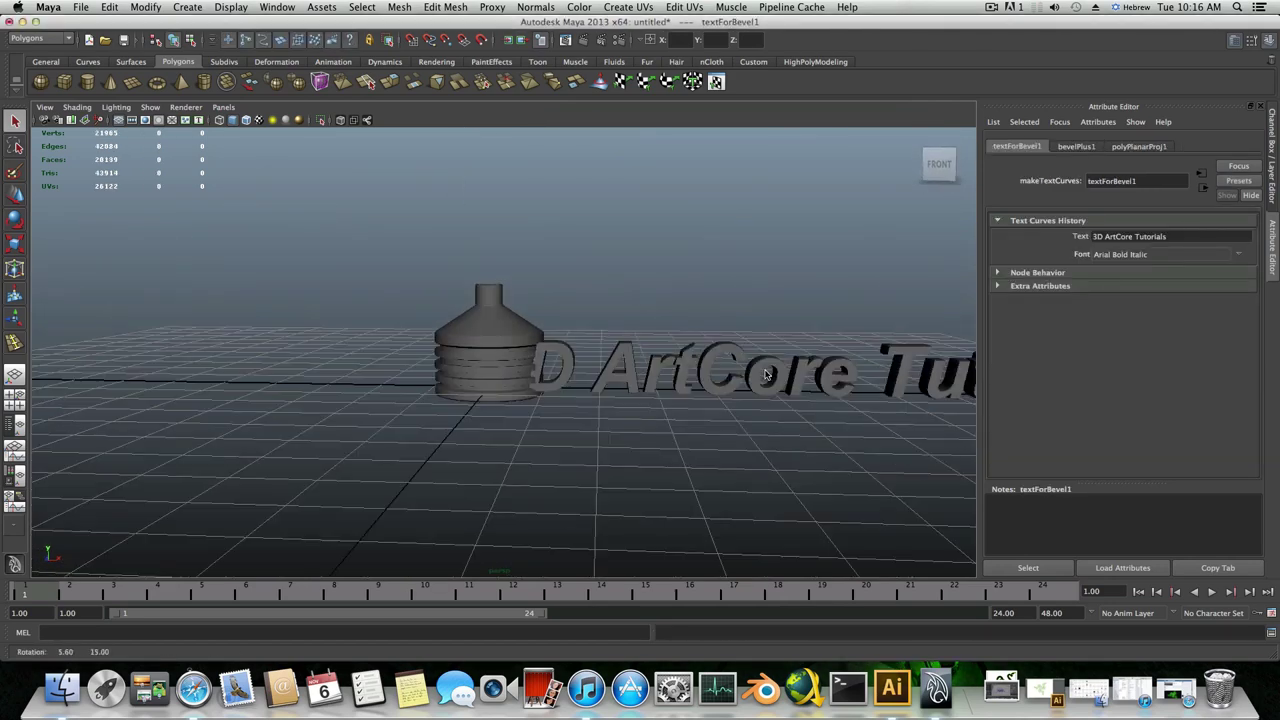
pyautogui.keyDown('alt'); pyautogui.moveTo(785, 370); pyautogui.dragTo(662, 355, button='middle'); pyautogui.keyUp('alt')
pyautogui.click(661, 357)
pyautogui.keyDown('alt'); pyautogui.moveTo(661, 357); pyautogui.dragTo(706, 378); pyautogui.keyUp('alt')
pyautogui.click(348, 352)
pyautogui.press('f')
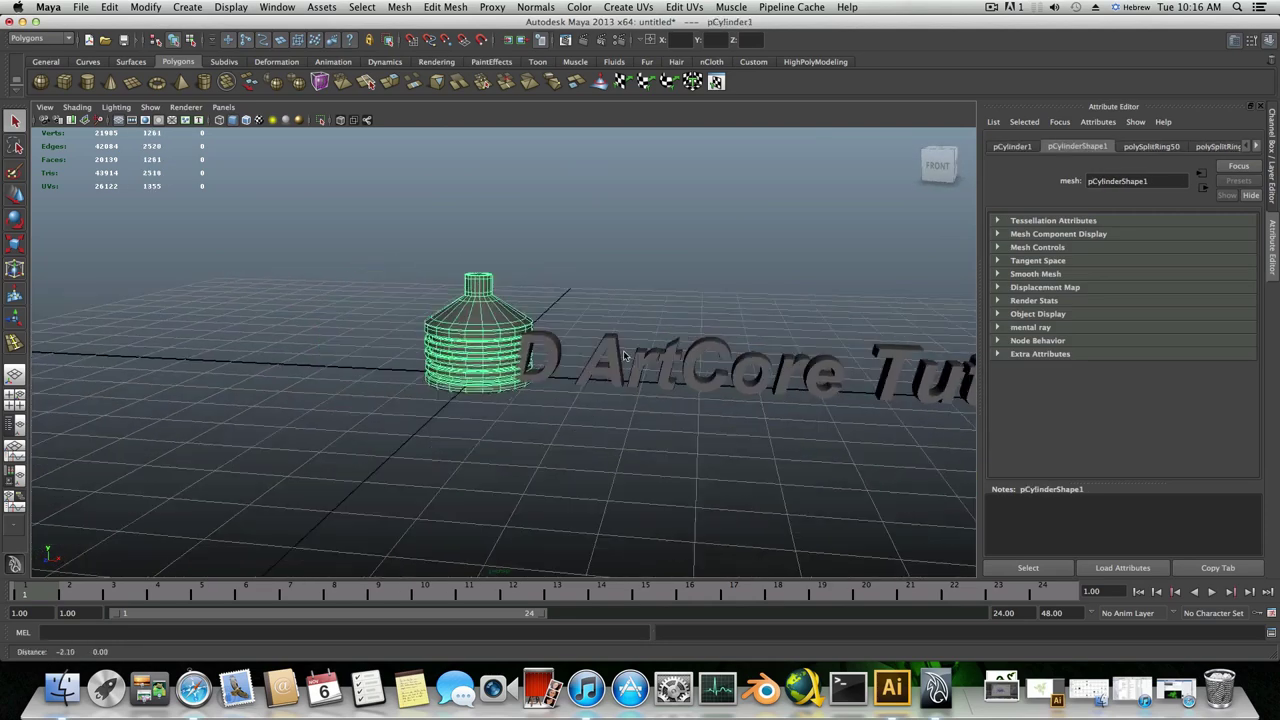
pyautogui.click(16, 243)
pyautogui.moveTo(578, 380); pyautogui.dragTo(483, 396)
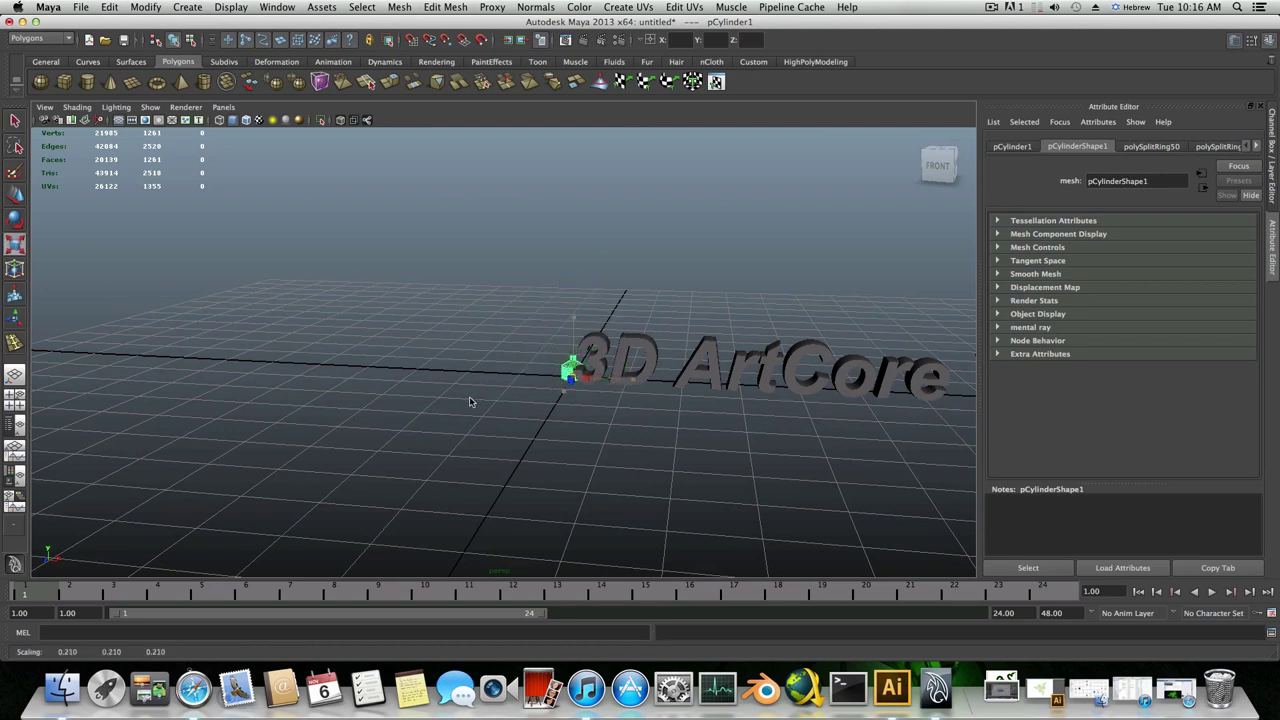
# - Move the plug above the top of the digit 3, to about X 0.435 and Y 0.984
pyautogui.click(15, 195)
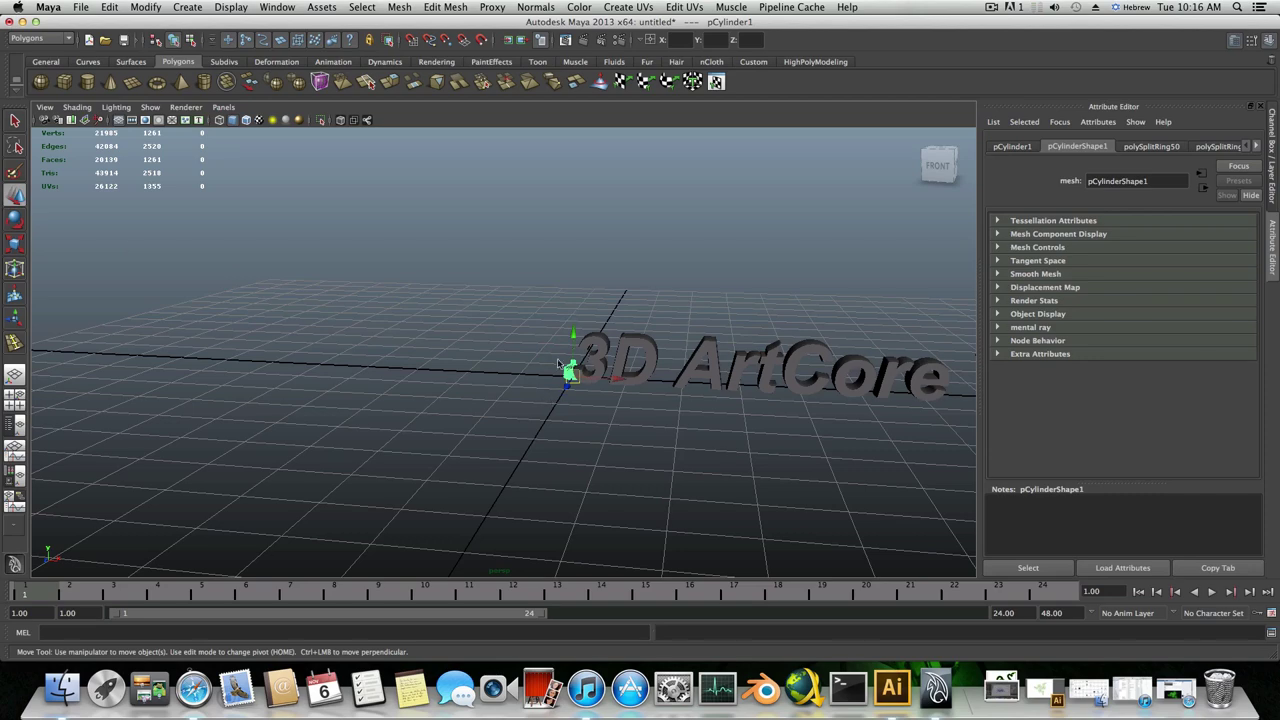
pyautogui.moveTo(574, 336); pyautogui.dragTo(574, 283)
pyautogui.keyDown('alt'); pyautogui.moveTo(543, 323); pyautogui.dragTo(835, 400, button='right'); pyautogui.keyUp('alt')
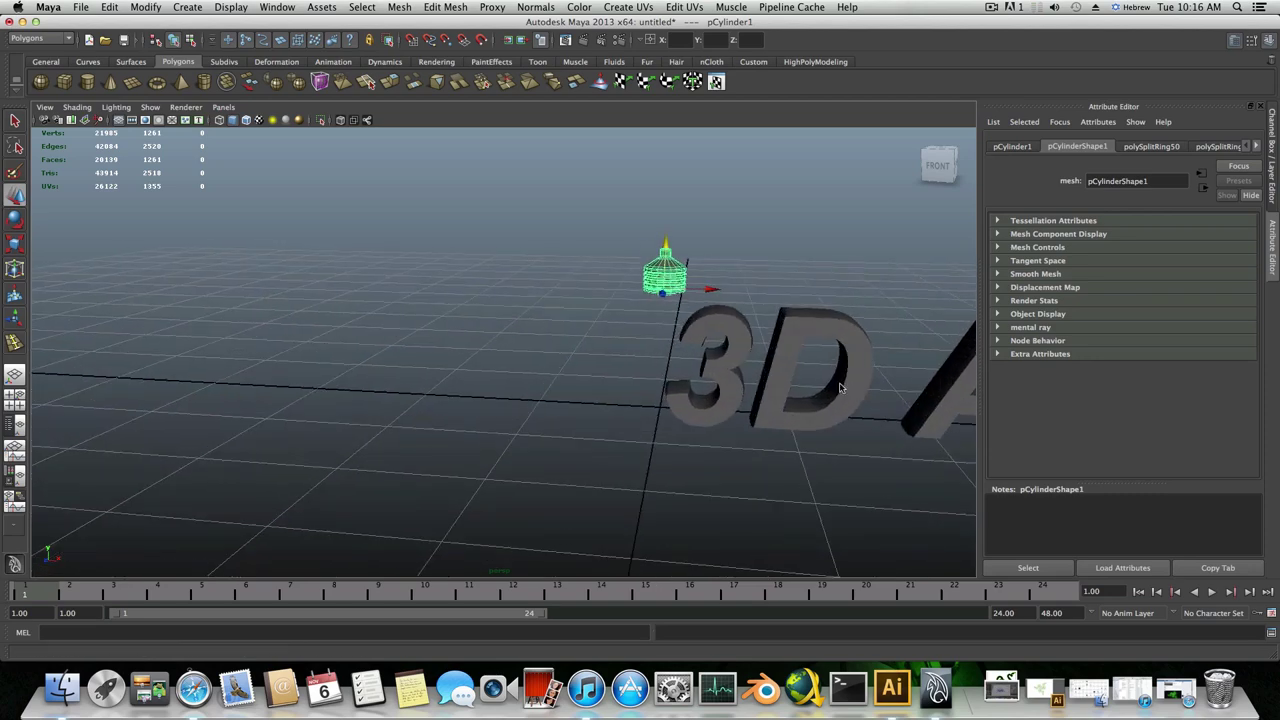
pyautogui.keyDown('alt'); pyautogui.moveTo(835, 400); pyautogui.dragTo(680, 382, button='middle'); pyautogui.keyUp('alt')
pyautogui.keyDown('alt'); pyautogui.moveTo(680, 382); pyautogui.dragTo(645, 388); pyautogui.keyUp('alt')
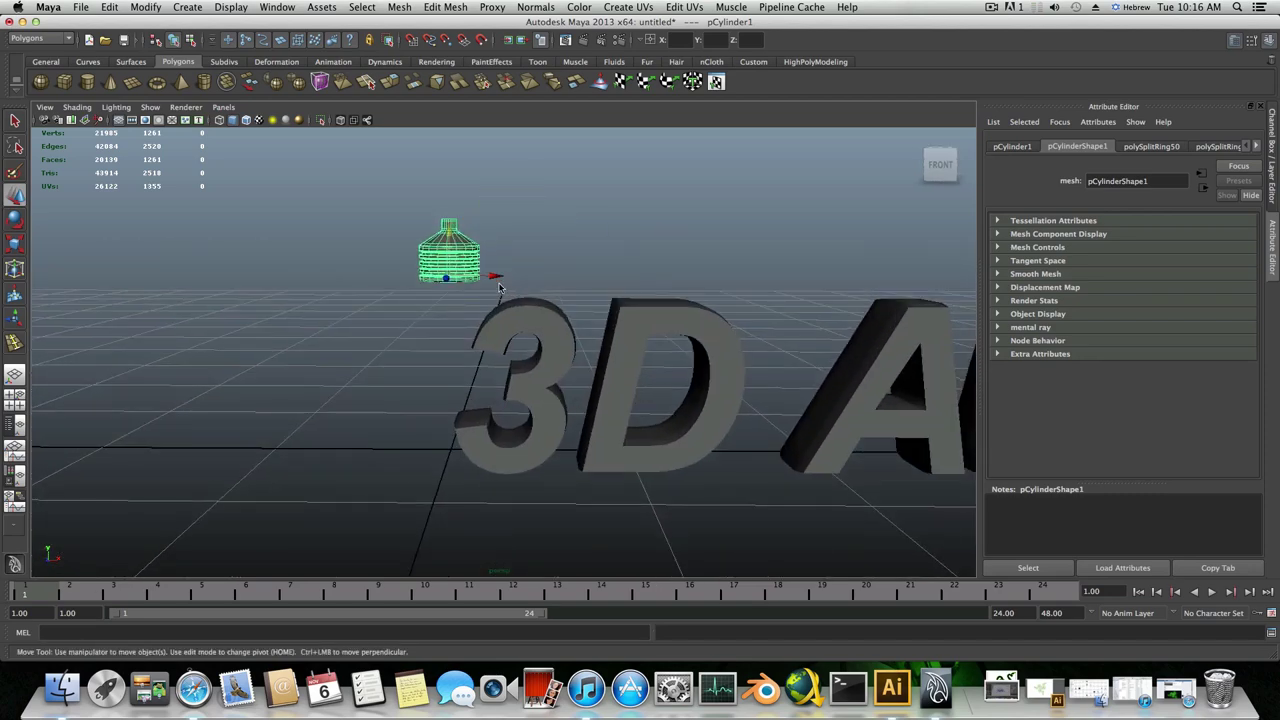
pyautogui.moveTo(562, 291)
pyautogui.mouseDown(button='middle')
pyautogui.moveTo(592, 296)
pyautogui.moveTo(570, 299)
pyautogui.mouseUp(button='middle')
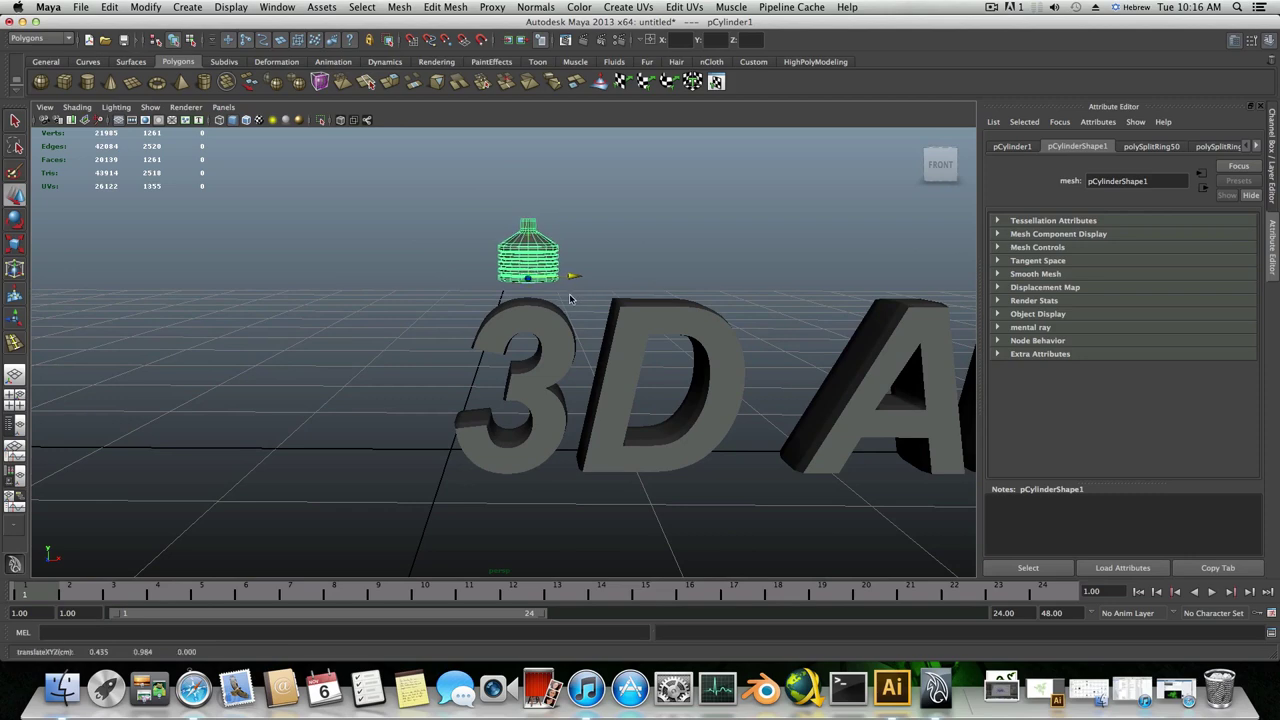
# - Scale the plug down slightly and lower it onto the top of the digit 3
pyautogui.click(15, 246)
pyautogui.keyDown('alt'); pyautogui.moveTo(300, 362); pyautogui.dragTo(492, 318); pyautogui.keyUp('alt')
pyautogui.click(26, 204)
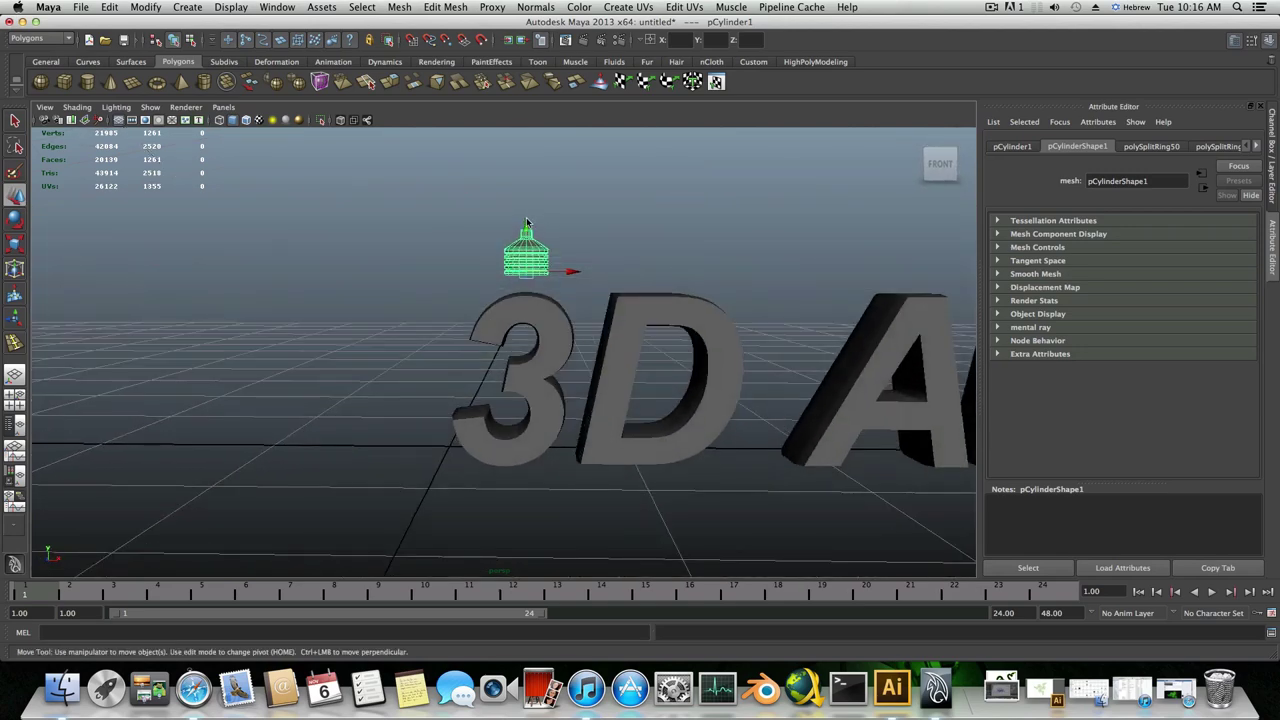
pyautogui.moveTo(527, 222); pyautogui.dragTo(527, 244)
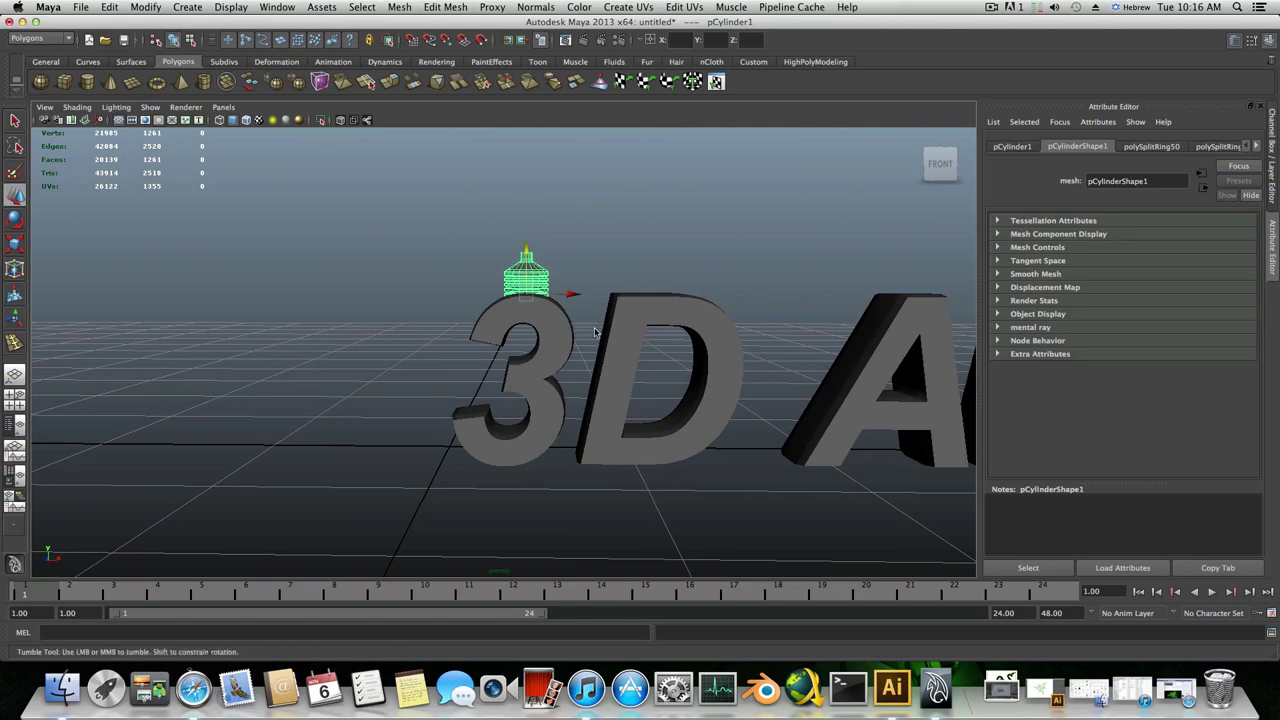
pyautogui.keyDown('alt'); pyautogui.moveTo(594, 332); pyautogui.dragTo(360, 309); pyautogui.keyUp('alt')
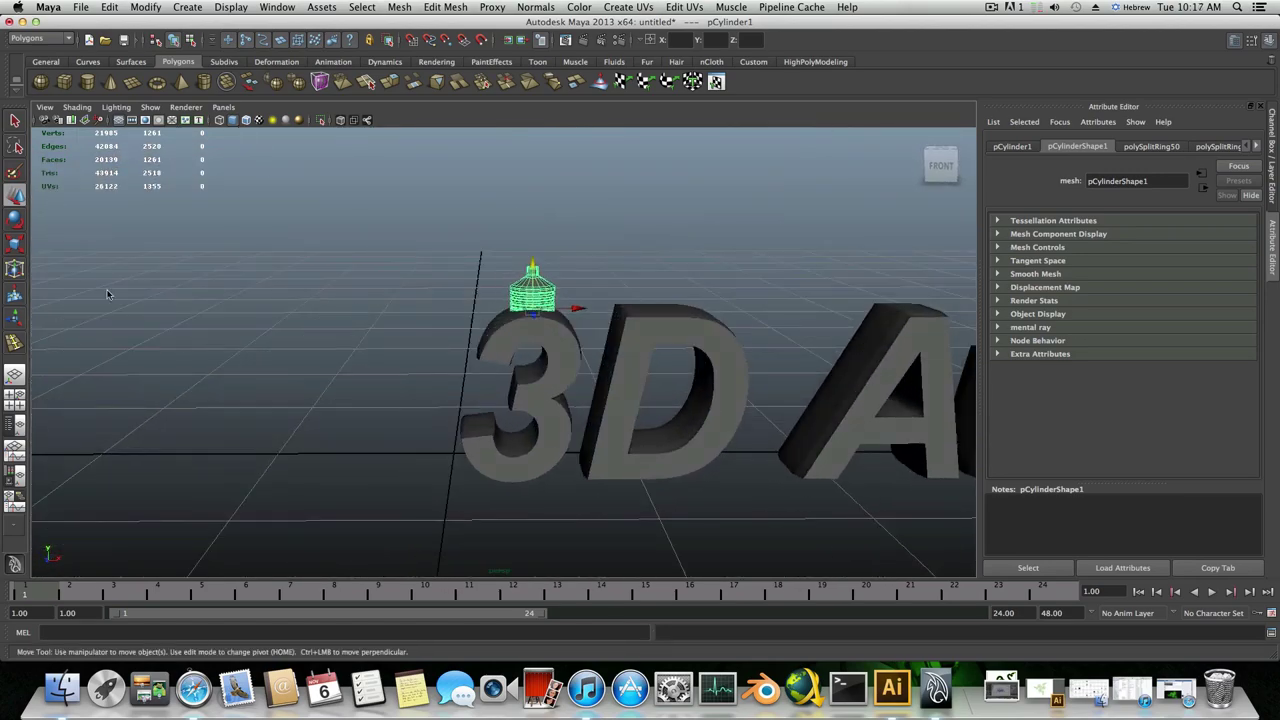
# - Shrink the plug further and seat it on the 3's top surface at about Y 0.89 and Z 0.189
pyautogui.click(15, 243)
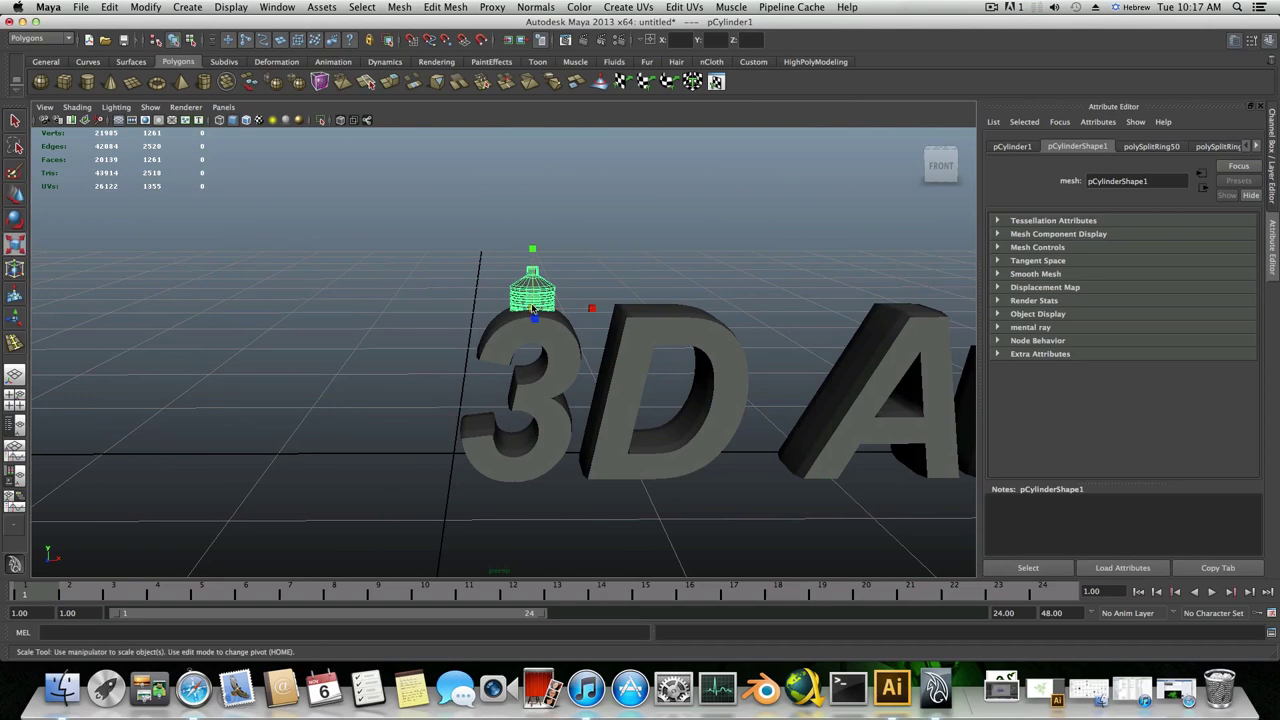
pyautogui.moveTo(533, 309); pyautogui.dragTo(477, 297)
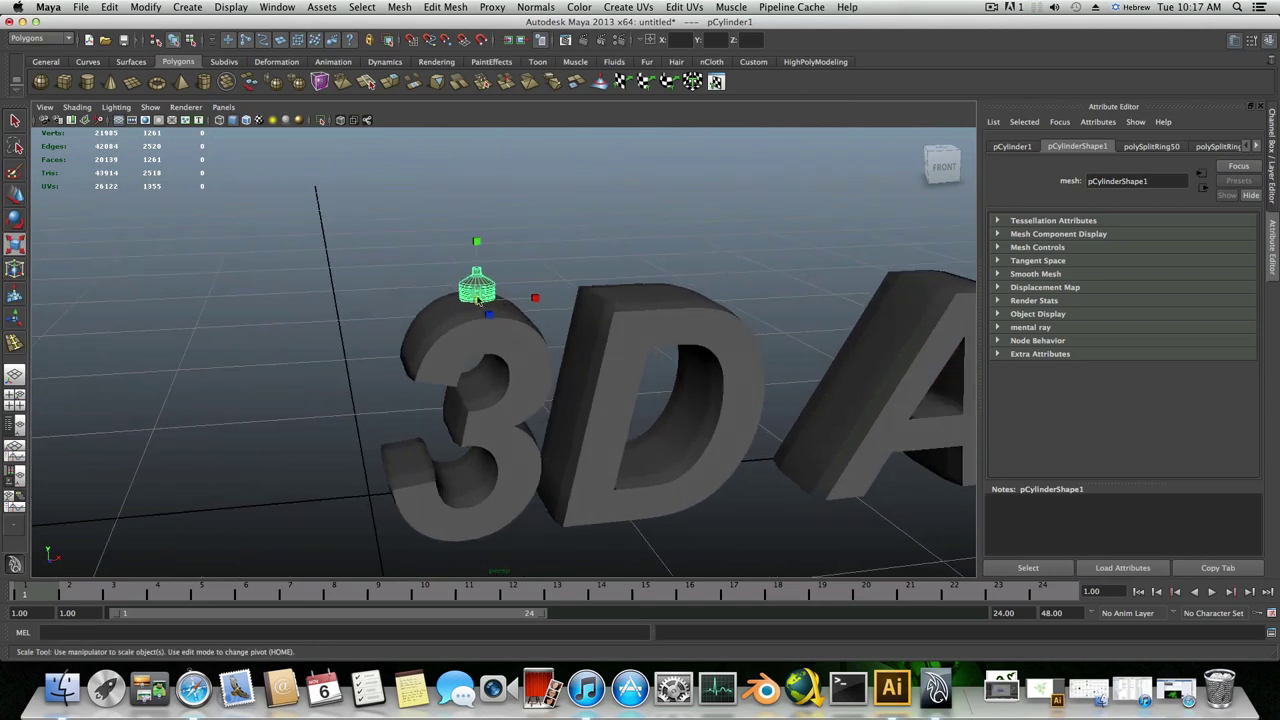
pyautogui.click(18, 197)
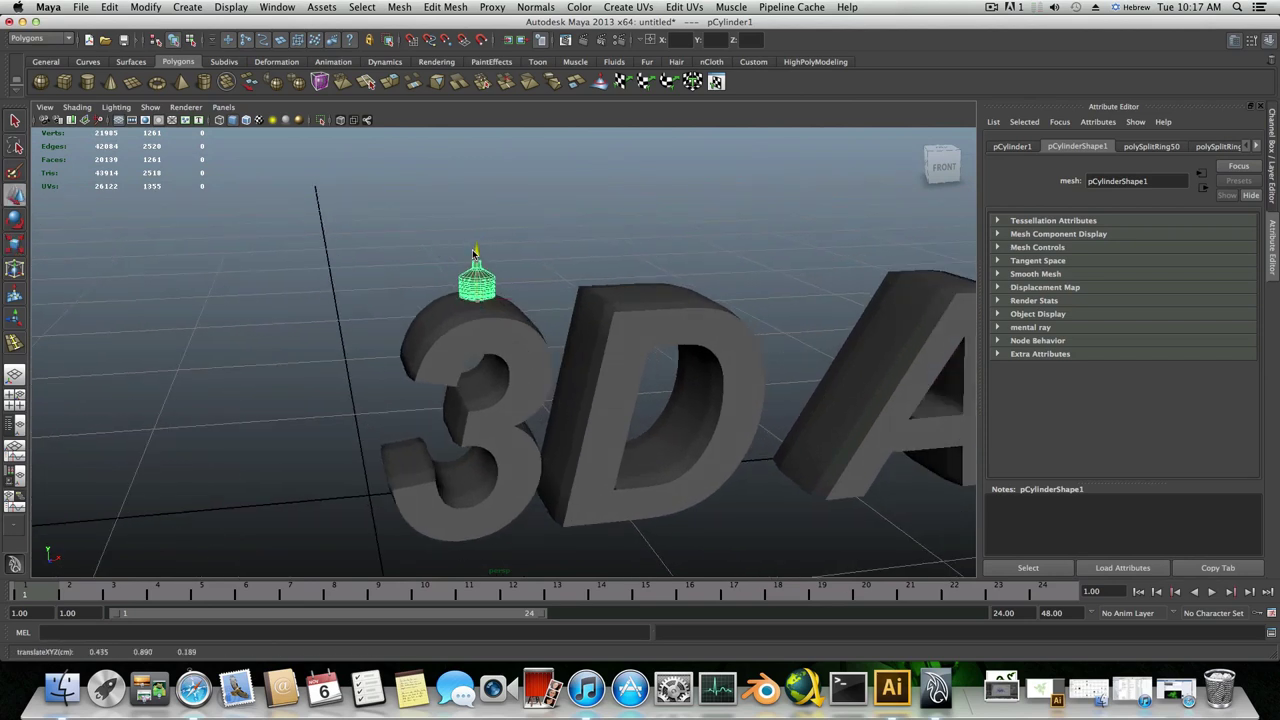
# - Rotate the plug about 20 degrees around Z so that it tilts towards the 3's open side
pyautogui.moveTo(500, 298)
pyautogui.keyDown('alt'); pyautogui.mouseDown()
pyautogui.moveTo(481, 300)
pyautogui.moveTo(492, 312)
pyautogui.mouseUp(); pyautogui.keyUp('alt')
pyautogui.scroll(5, 507, 303)
pyautogui.click(10, 217)
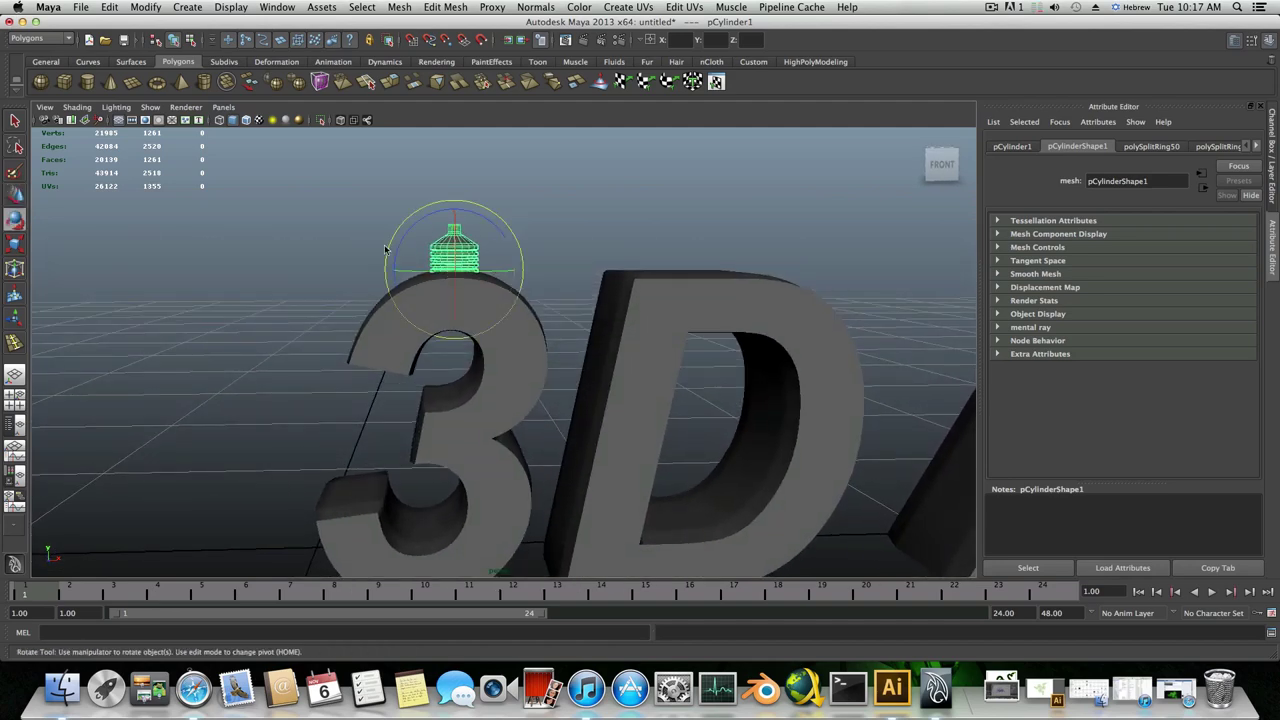
pyautogui.moveTo(399, 244); pyautogui.dragTo(399, 265)
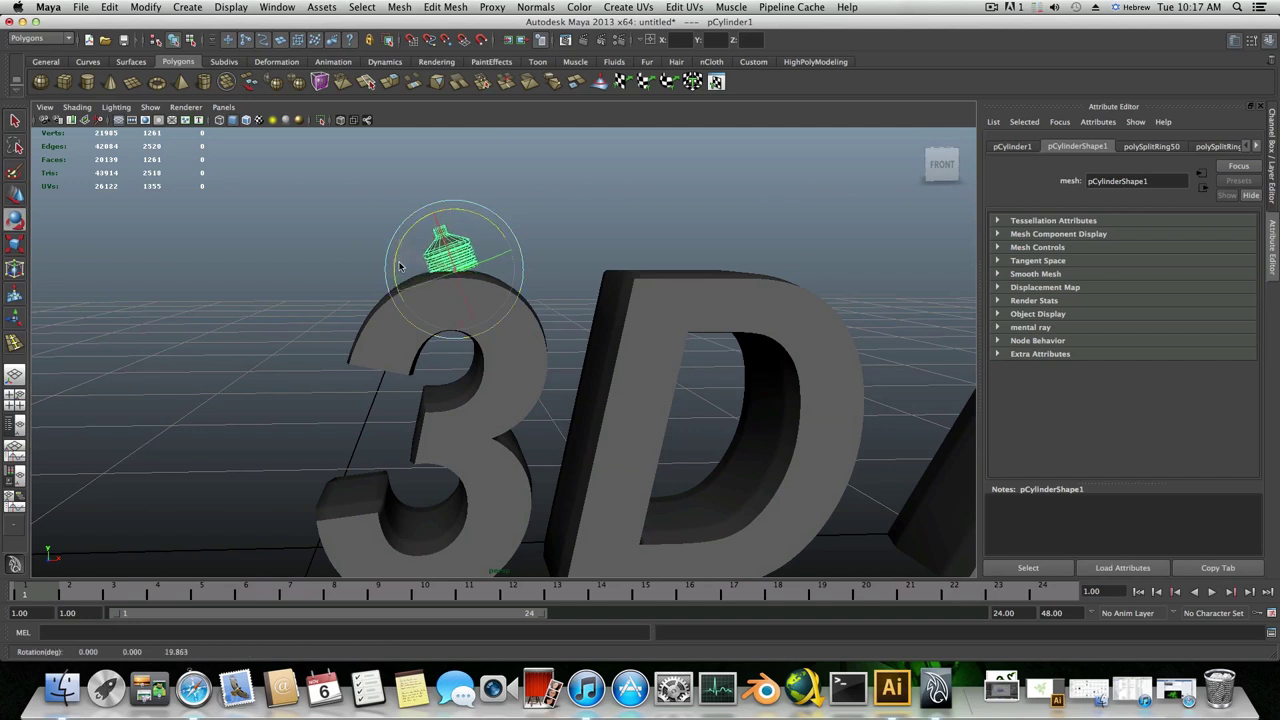
# - Place the plug on the 3's upper-left curve at about X 0.238, Y 0.798, rotating it about 46.8 degrees around Z to follow the slope
pyautogui.click(14, 198)
pyautogui.moveTo(487, 270); pyautogui.dragTo(424, 282)
pyautogui.moveTo(380, 225)
pyautogui.mouseDown()
pyautogui.moveTo(387, 254)
pyautogui.moveTo(406, 243)
pyautogui.moveTo(393, 236)
pyautogui.mouseUp()
pyautogui.click(14, 221)
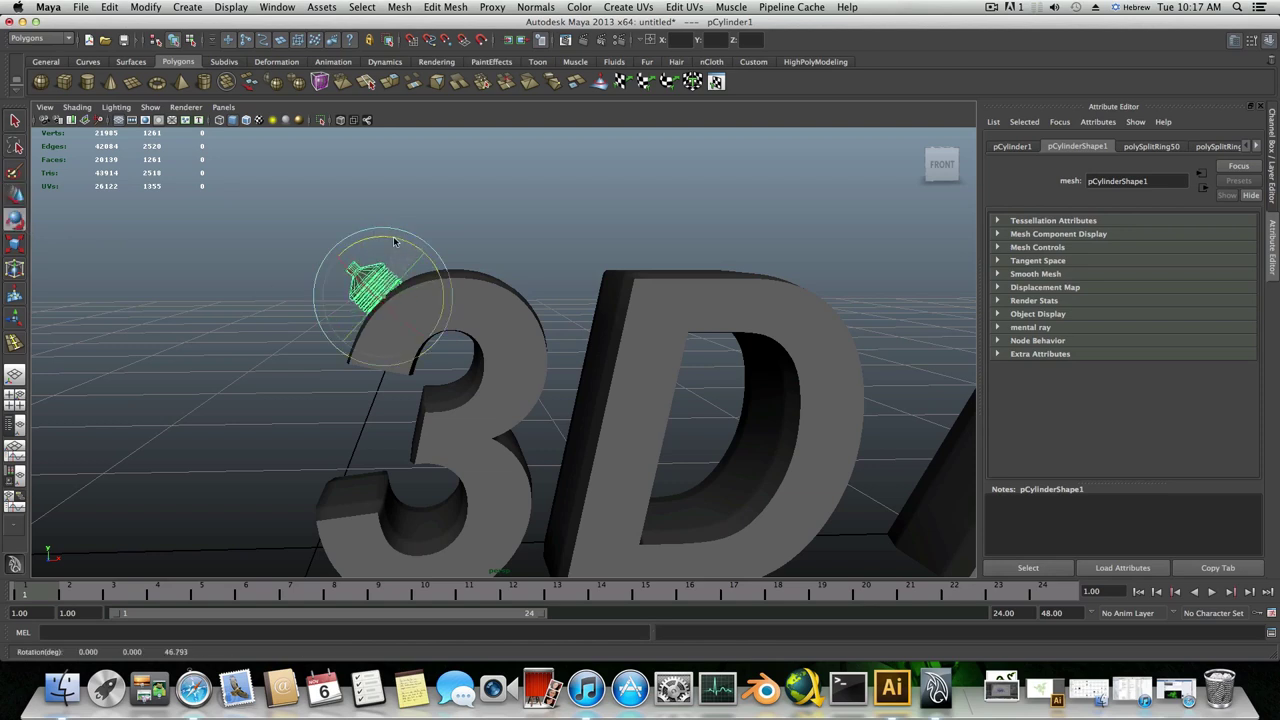
pyautogui.keyDown('alt'); pyautogui.moveTo(428, 327); pyautogui.dragTo(443, 319); pyautogui.keyUp('alt')
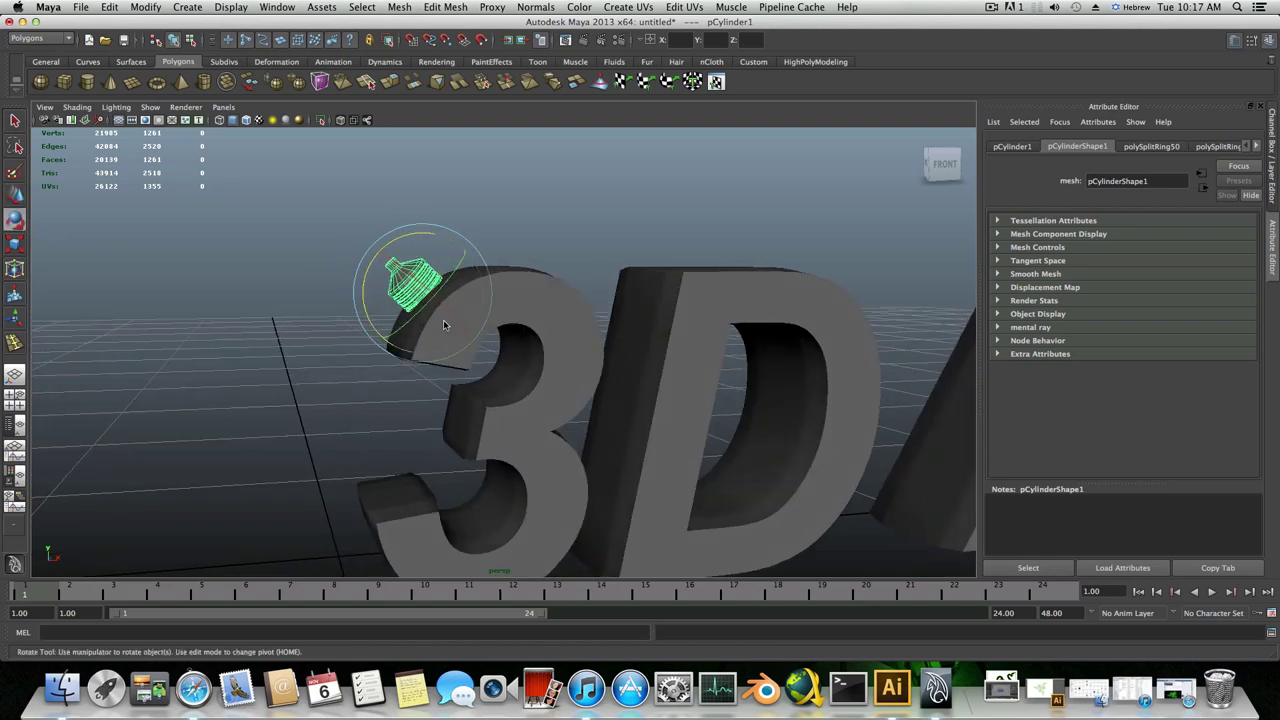
pyautogui.click(15, 195)
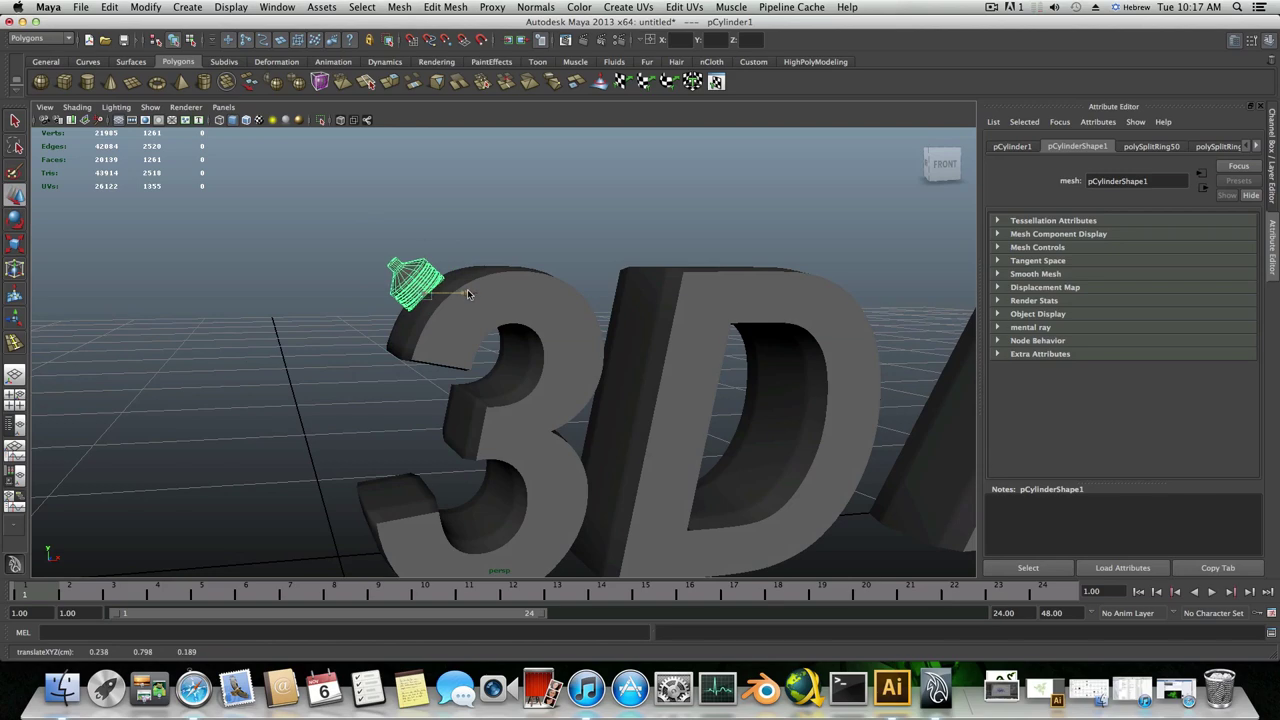
# - Duplicate the plug on the 3 and move the copy above the D to about X 1.034, Y 0.922
pyautogui.keyDown('alt'); pyautogui.moveTo(467, 291); pyautogui.dragTo(405, 321); pyautogui.keyUp('alt')
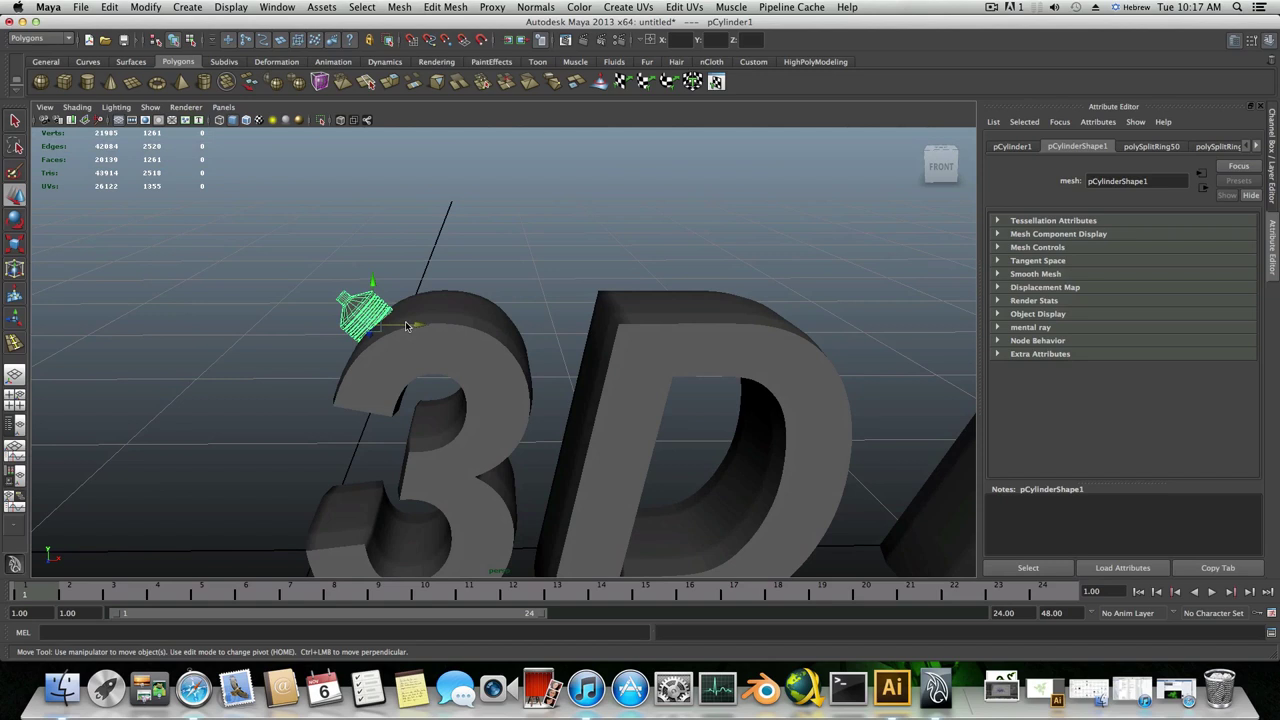
pyautogui.press('super+d')
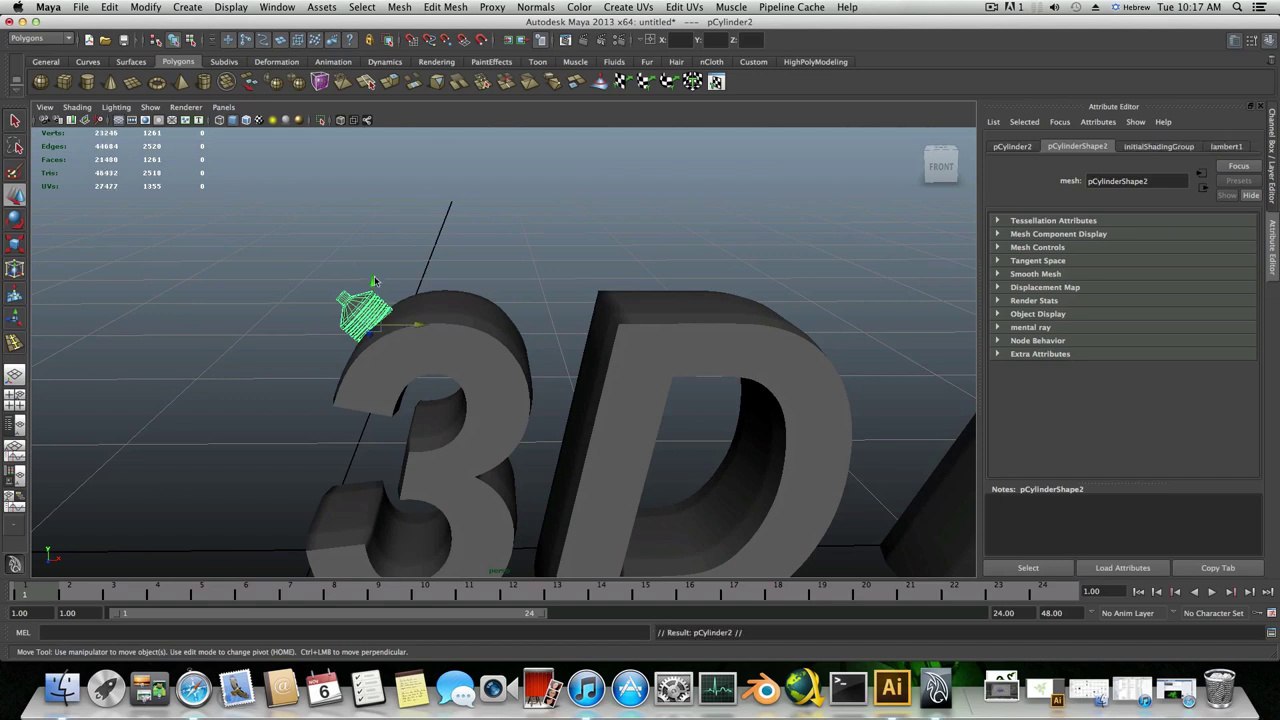
pyautogui.moveTo(373, 281); pyautogui.dragTo(372, 238)
pyautogui.moveTo(418, 281); pyautogui.dragTo(699, 295)
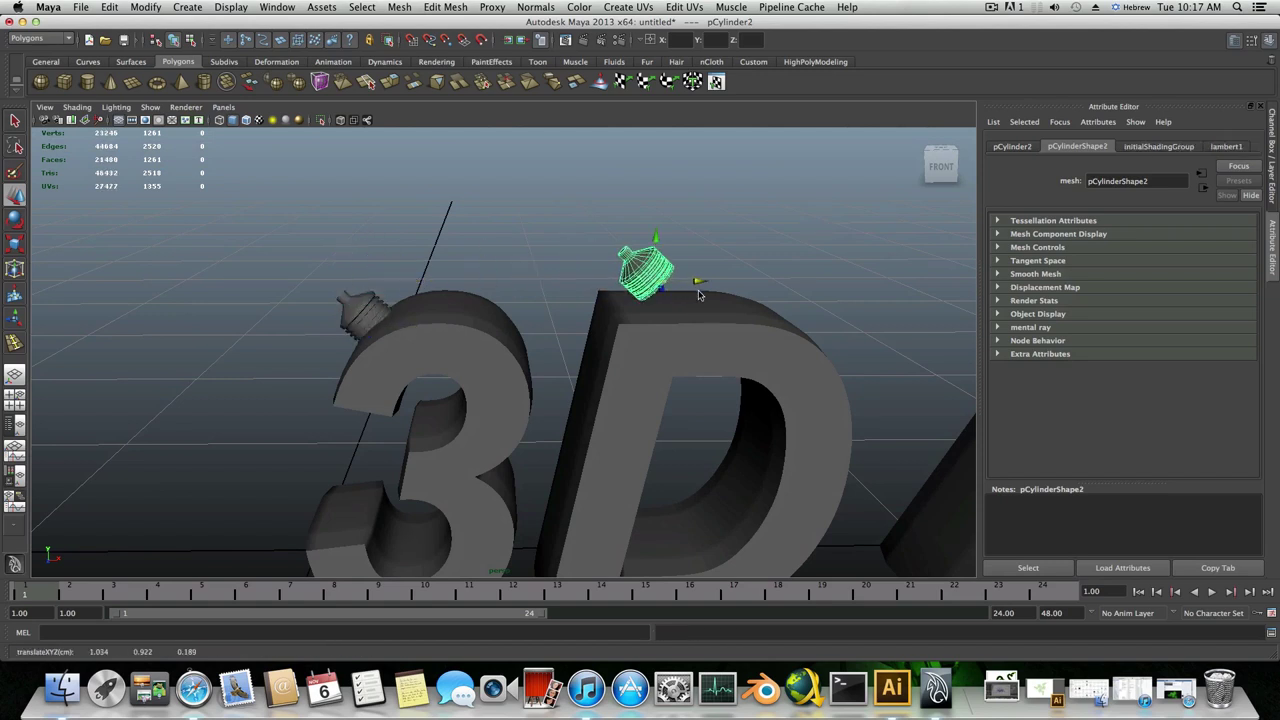
pyautogui.keyDown('alt'); pyautogui.moveTo(703, 325); pyautogui.dragTo(560, 334, button='middle'); pyautogui.keyUp('alt')
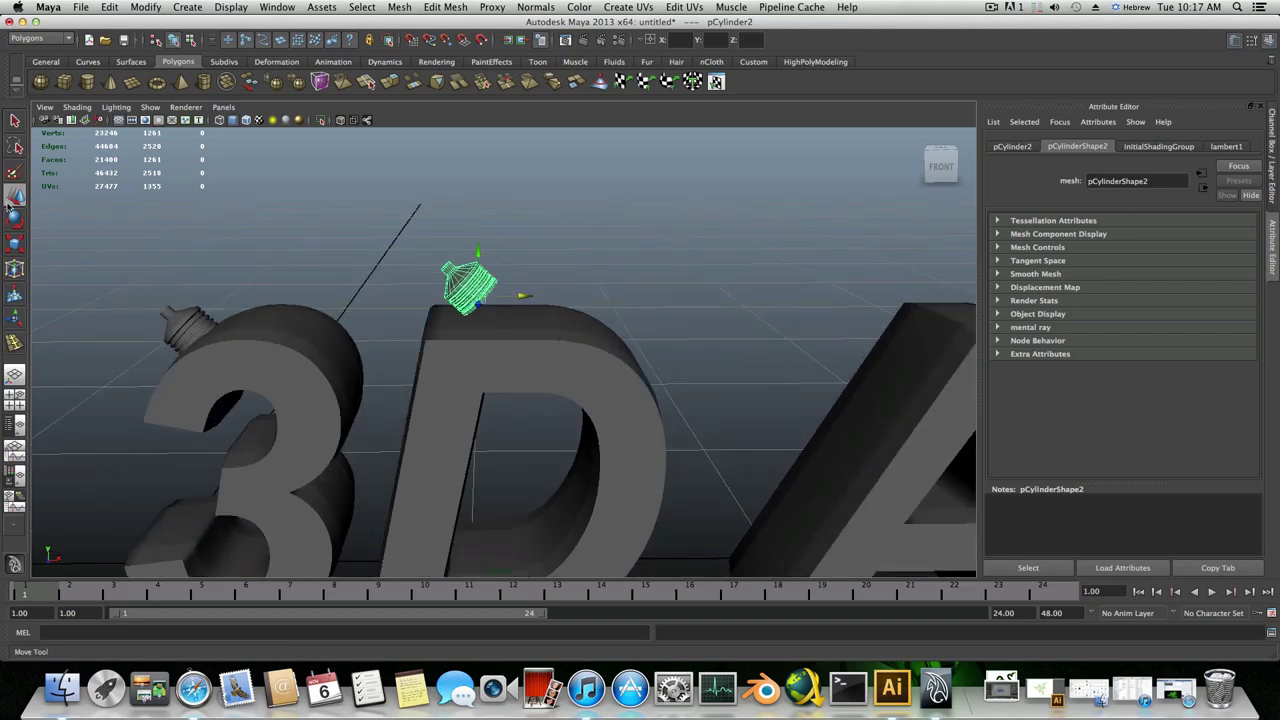
# - Rotate the D's plug upright and seat it on the flat top of the letter
pyautogui.press('e')
pyautogui.moveTo(505, 250); pyautogui.dragTo(583, 294)
pyautogui.press('w')
pyautogui.moveTo(545, 255); pyautogui.dragTo(572, 308)
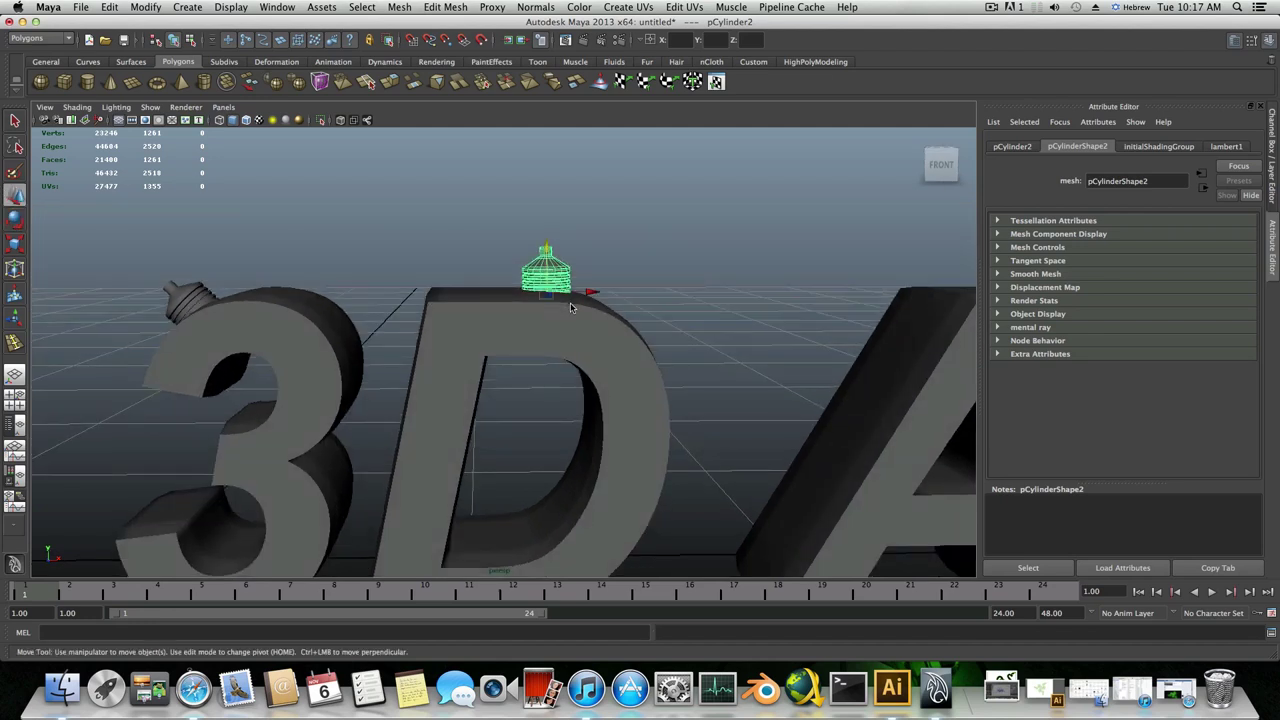
pyautogui.click(17, 220)
pyautogui.moveTo(583, 245); pyautogui.dragTo(537, 298)
# - Duplicate the D's plug and move the copy along X to beside the top of the letter A
pyautogui.hotkey('ctrl', 'd')
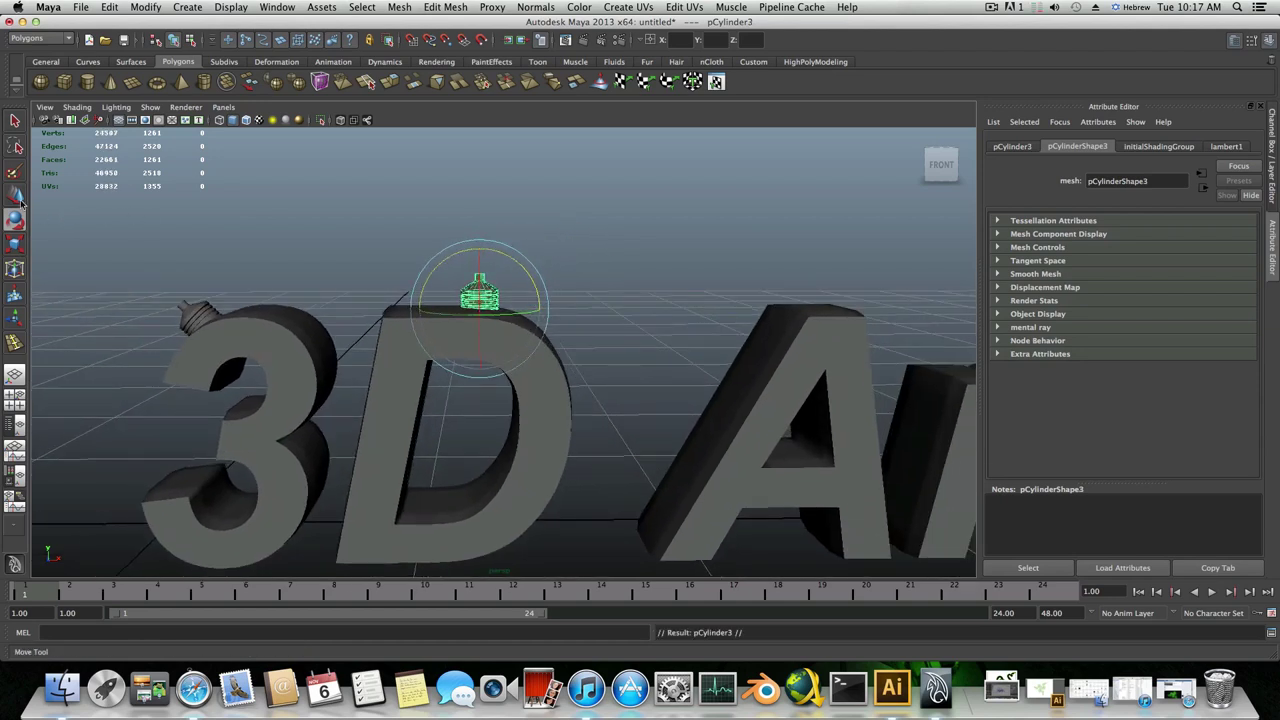
pyautogui.press('w')
pyautogui.moveTo(529, 311); pyautogui.dragTo(686, 323)
pyautogui.press('space')
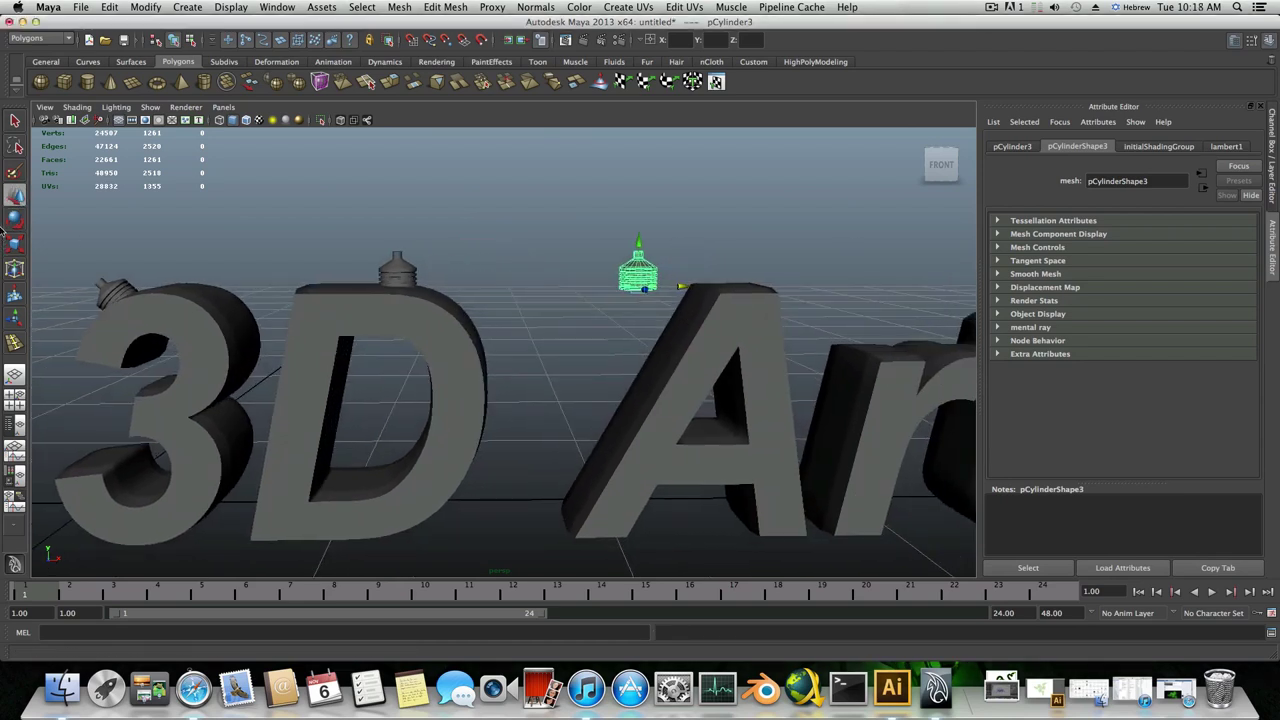
# - Lower the new plug onto the A's slanted outer side, rotating it to about 58.5 degrees around Z to match the slope
pyautogui.press('e')
pyautogui.moveTo(592, 247); pyautogui.dragTo(589, 310)
pyautogui.click(14, 195)
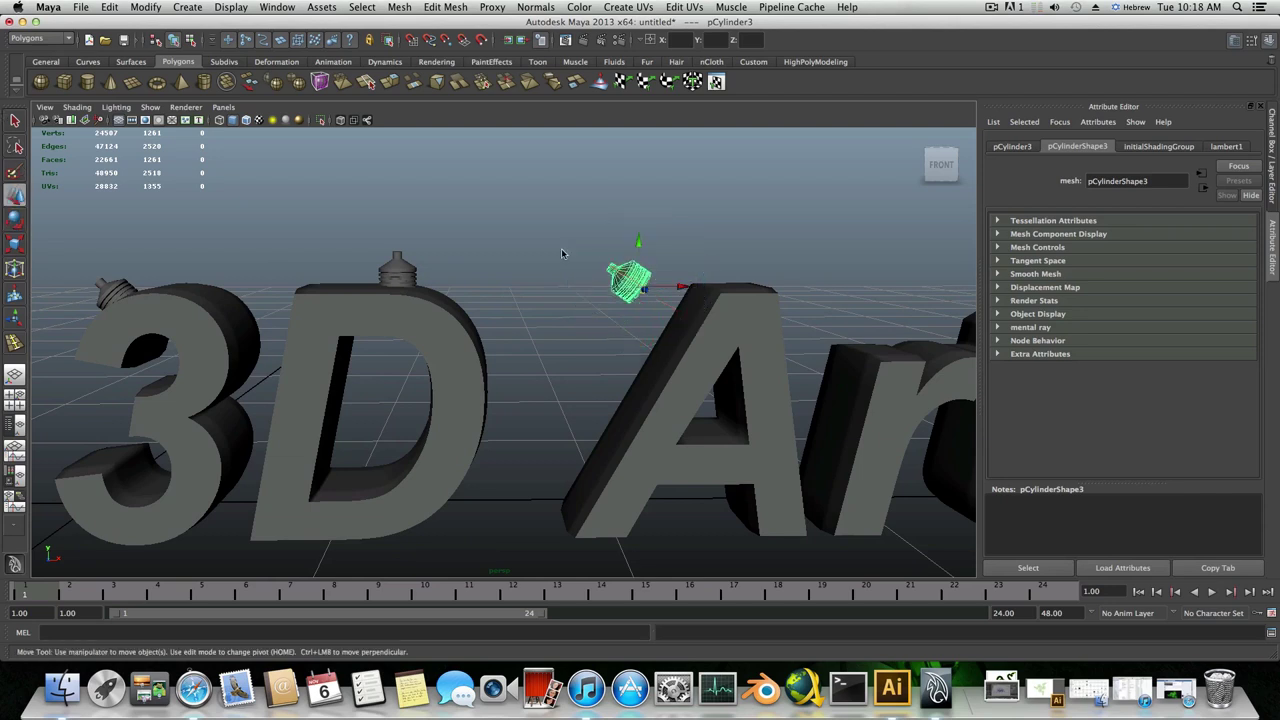
pyautogui.moveTo(645, 244); pyautogui.dragTo(665, 354)
pyautogui.press('e')
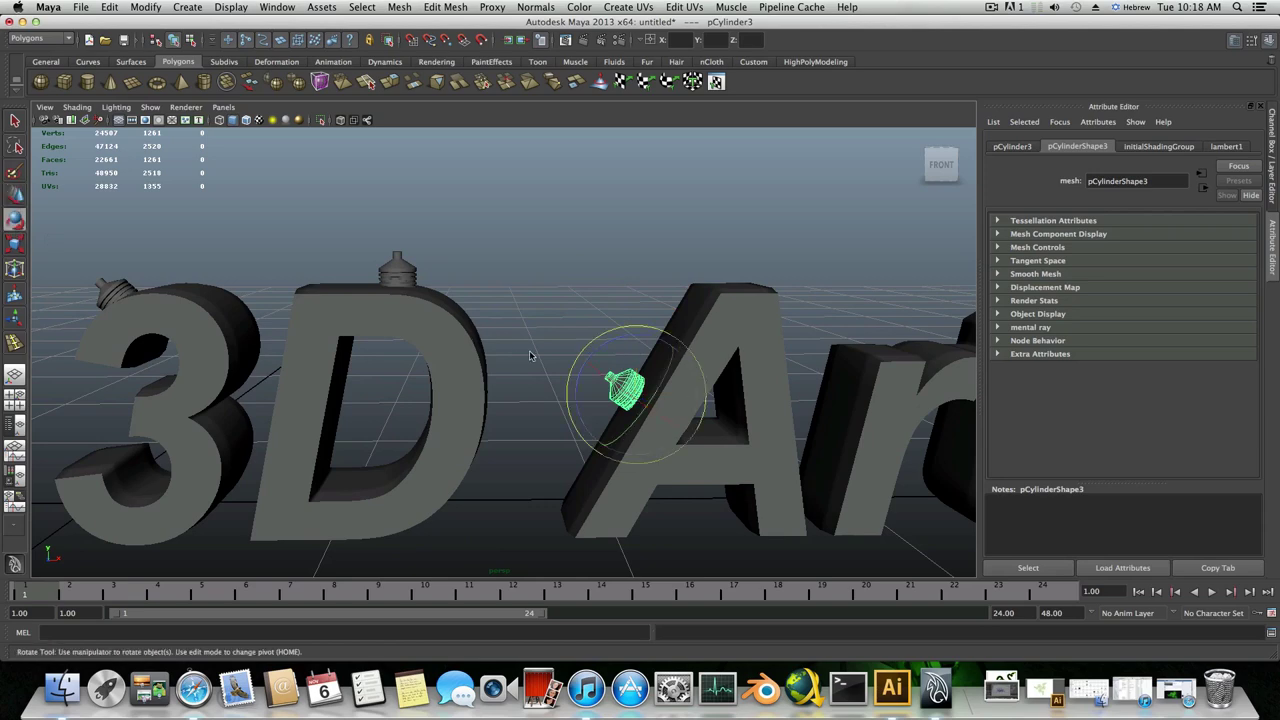
pyautogui.moveTo(579, 376); pyautogui.dragTo(582, 382)
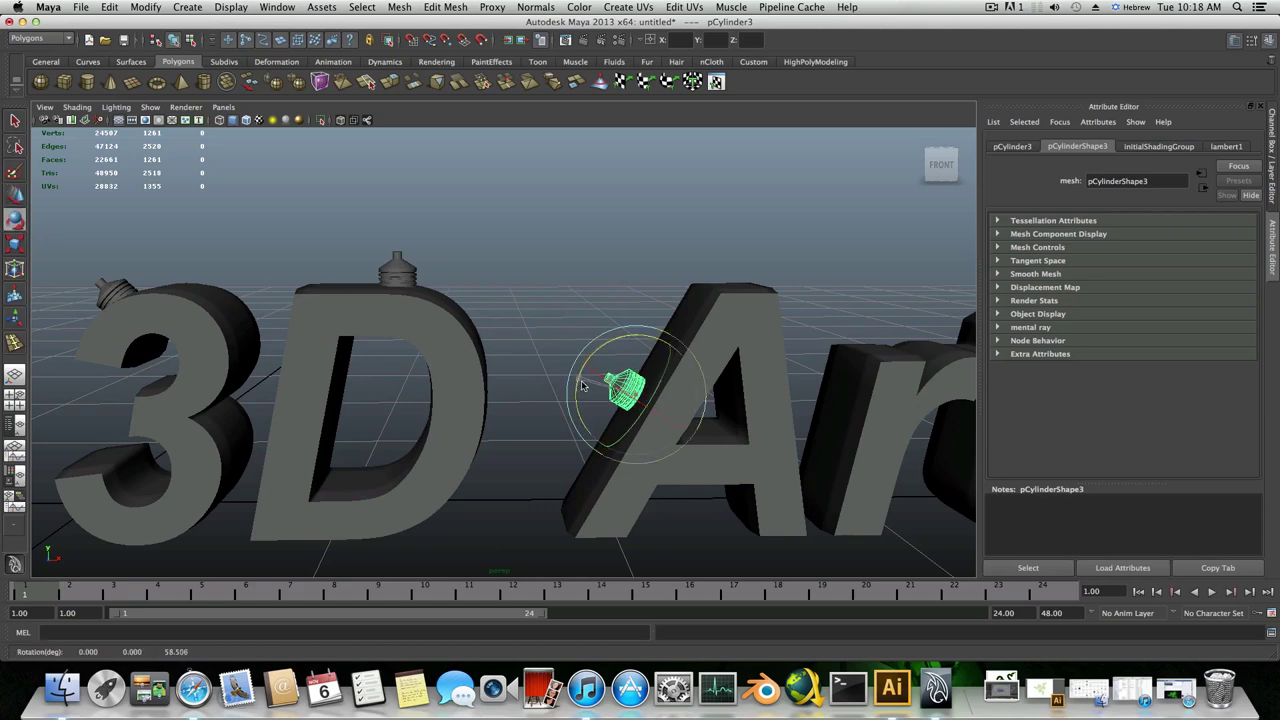
# - Duplicate the A's plug and place the copy against the upper stem of the r at about X 2.852, Y 0.510
pyautogui.keyDown('alt'); pyautogui.moveTo(670, 381); pyautogui.dragTo(580, 367); pyautogui.keyUp('alt')
pyautogui.press('super+d')
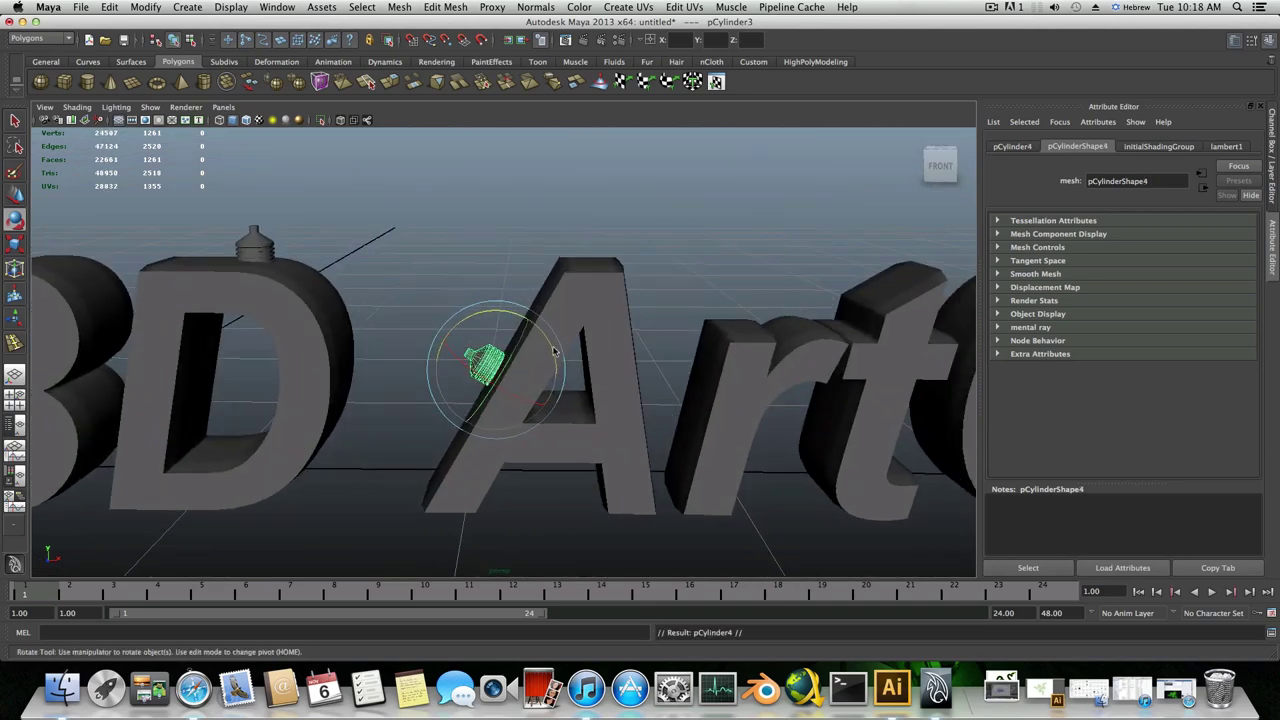
pyautogui.press('w')
pyautogui.moveTo(498, 337); pyautogui.dragTo(793, 265)
pyautogui.keyDown('alt'); pyautogui.moveTo(815, 309); pyautogui.dragTo(648, 312, button='middle'); pyautogui.keyUp('alt')
pyautogui.keyDown('alt'); pyautogui.moveTo(648, 312); pyautogui.dragTo(652, 288); pyautogui.keyUp('alt')
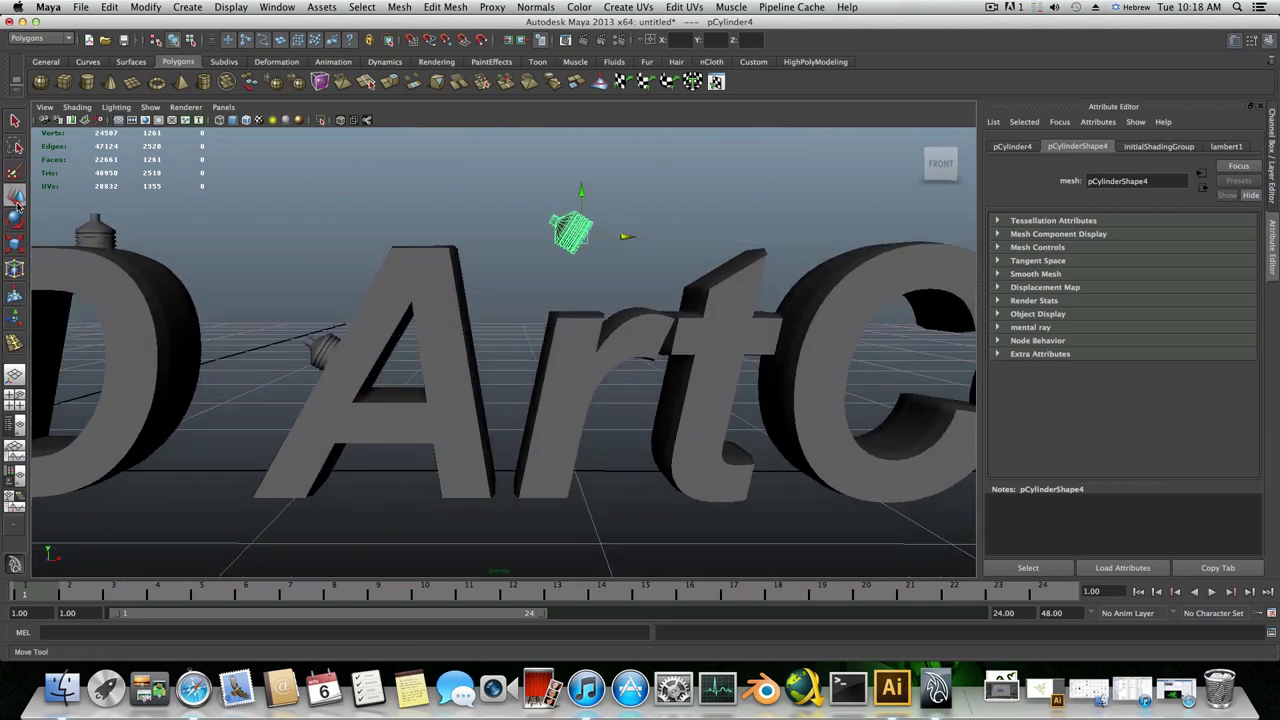
pyautogui.moveTo(638, 238); pyautogui.dragTo(588, 239)
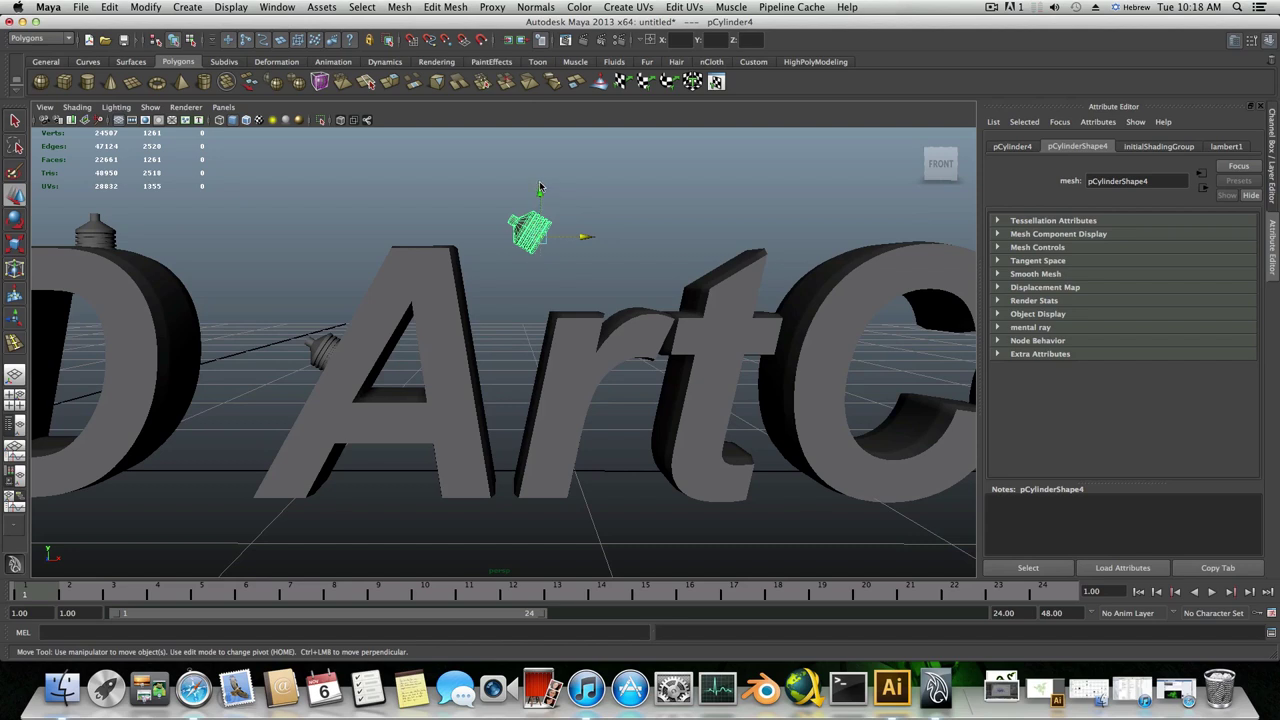
pyautogui.moveTo(539, 187); pyautogui.dragTo(541, 297)
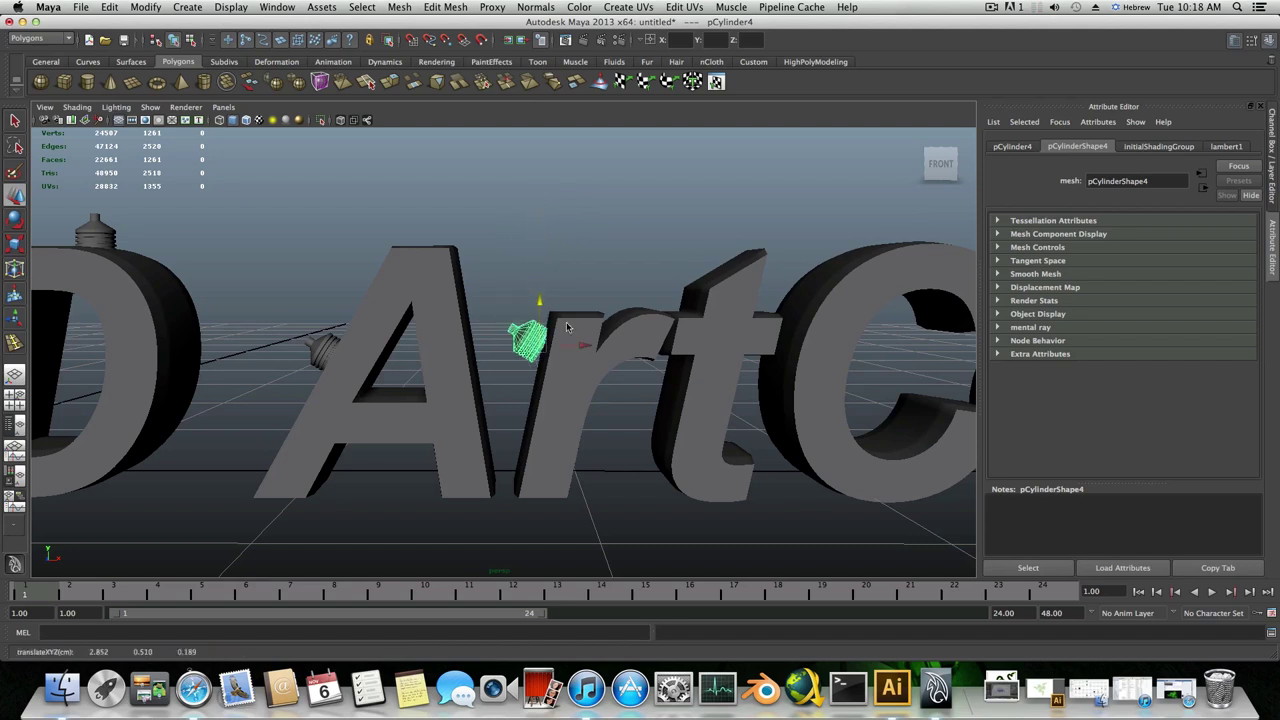
# - Rotate the r's plug to about 78.7 degrees around Z so that its base faces the letter's stem
pyautogui.click(15, 220)
pyautogui.moveTo(530, 290); pyautogui.dragTo(512, 297)
pyautogui.click(512, 297)
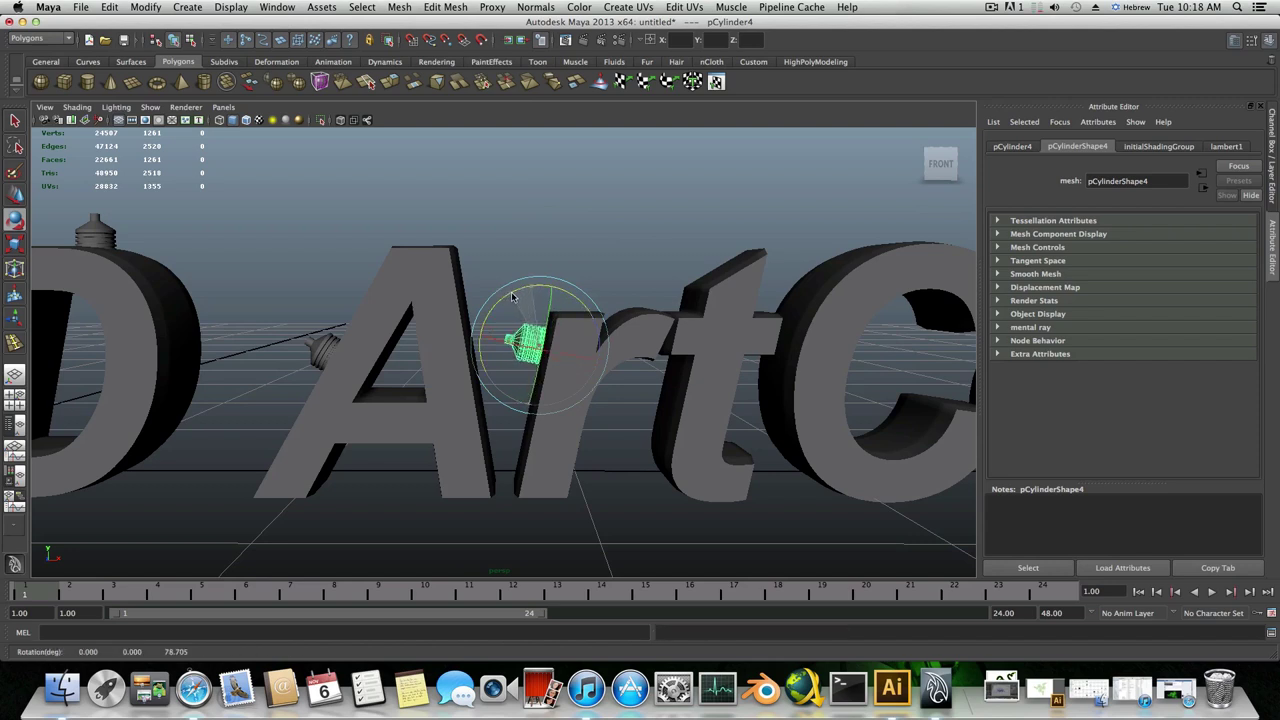
pyautogui.press('w')
pyautogui.click(582, 346)
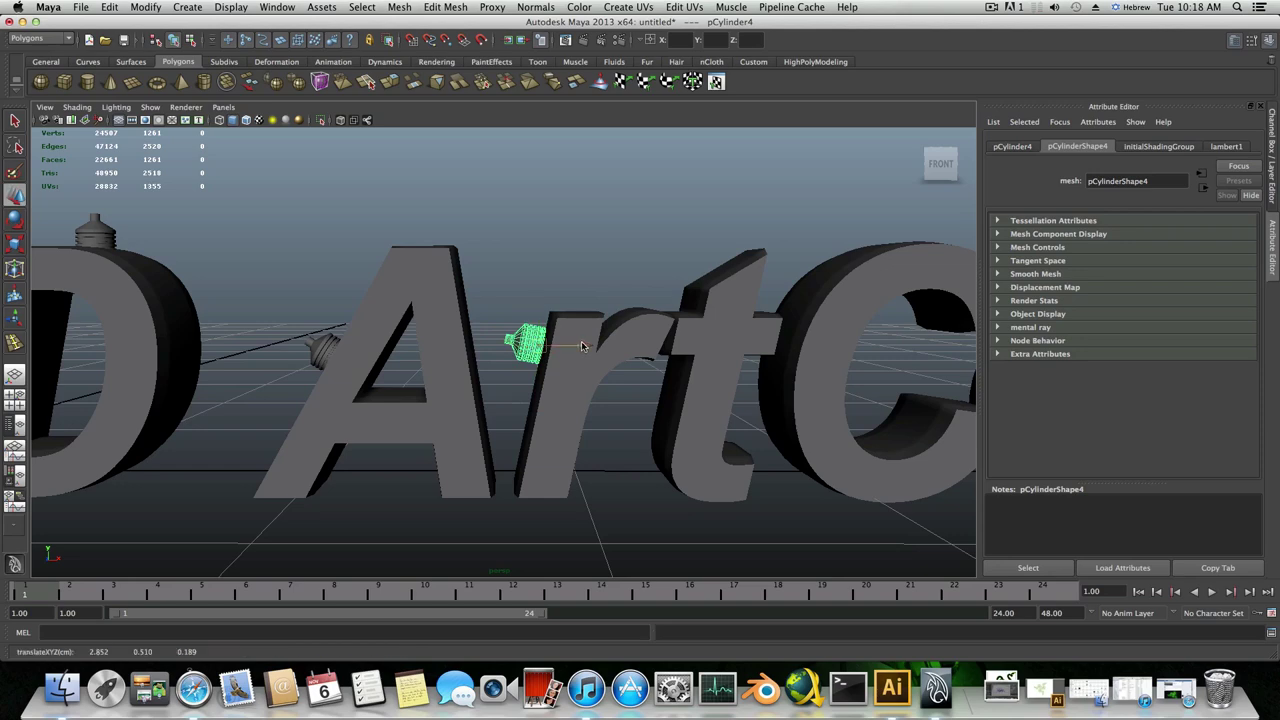
# - Examine the plugs placed on the 3, D, A and r and look along the rest of the text
pyautogui.moveTo(582, 346)
pyautogui.keyDown('alt'); pyautogui.mouseDown()
pyautogui.moveTo(733, 396)
pyautogui.moveTo(590, 355)
pyautogui.mouseUp(); pyautogui.keyUp('alt')
pyautogui.scroll(-2, 640, 360)
pyautogui.keyDown('alt'); pyautogui.moveTo(668, 346); pyautogui.dragTo(634, 375); pyautogui.keyUp('alt')
pyautogui.keyDown('alt'); pyautogui.moveTo(700, 405); pyautogui.dragTo(554, 362, button='middle'); pyautogui.keyUp('alt')
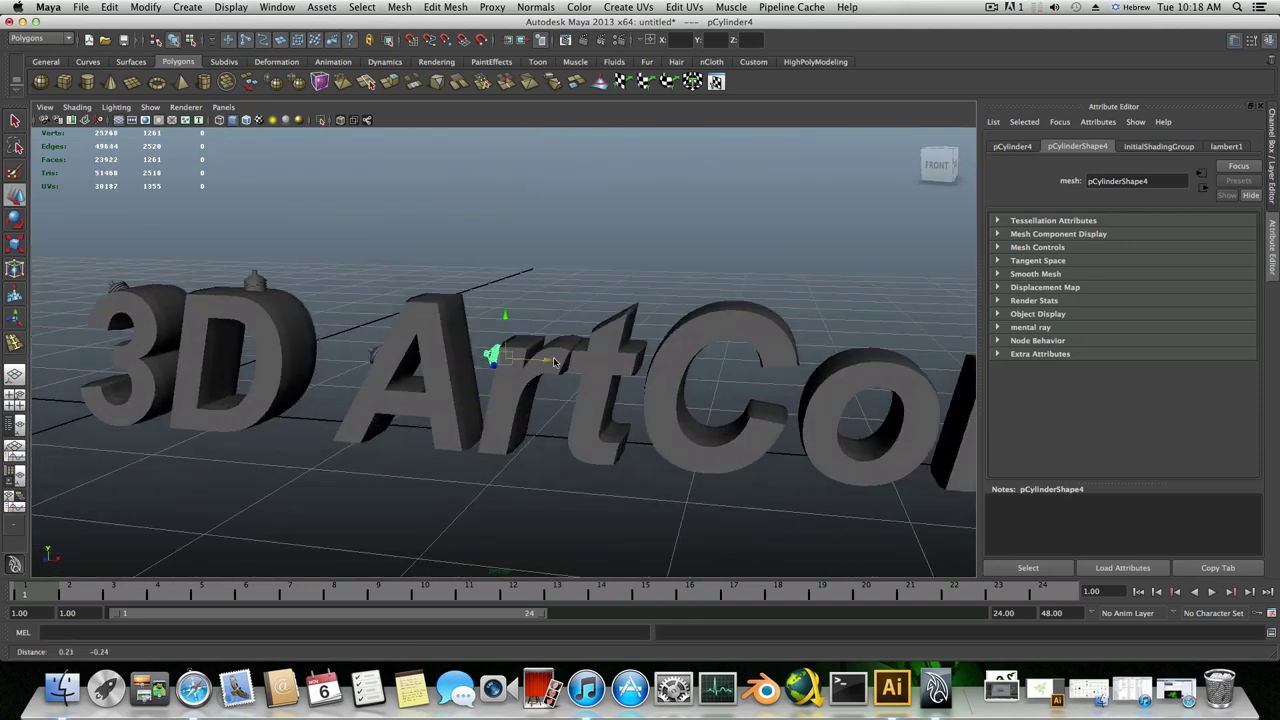
pyautogui.keyDown('alt'); pyautogui.moveTo(553, 362); pyautogui.dragTo(590, 362); pyautogui.keyUp('alt')
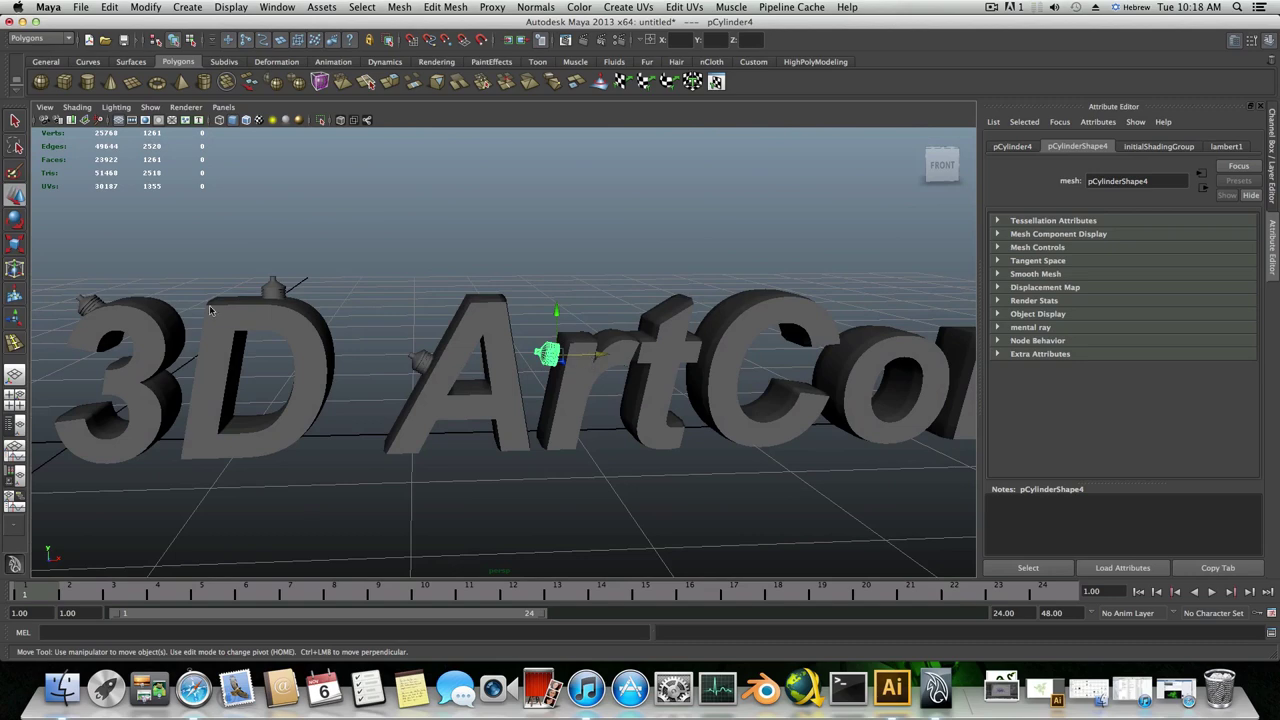
pyautogui.keyDown('alt'); pyautogui.moveTo(910, 377); pyautogui.dragTo(748, 381, button='middle'); pyautogui.keyUp('alt')
pyautogui.keyDown('alt'); pyautogui.moveTo(842, 382); pyautogui.dragTo(688, 368, button='right'); pyautogui.keyUp('alt')
pyautogui.keyDown('alt'); pyautogui.moveTo(750, 380); pyautogui.dragTo(572, 358); pyautogui.keyUp('alt')
# - Select the 3D text mesh and examine its letters from several angles, from "Tutorials" back to the whole line
pyautogui.click(609, 432)
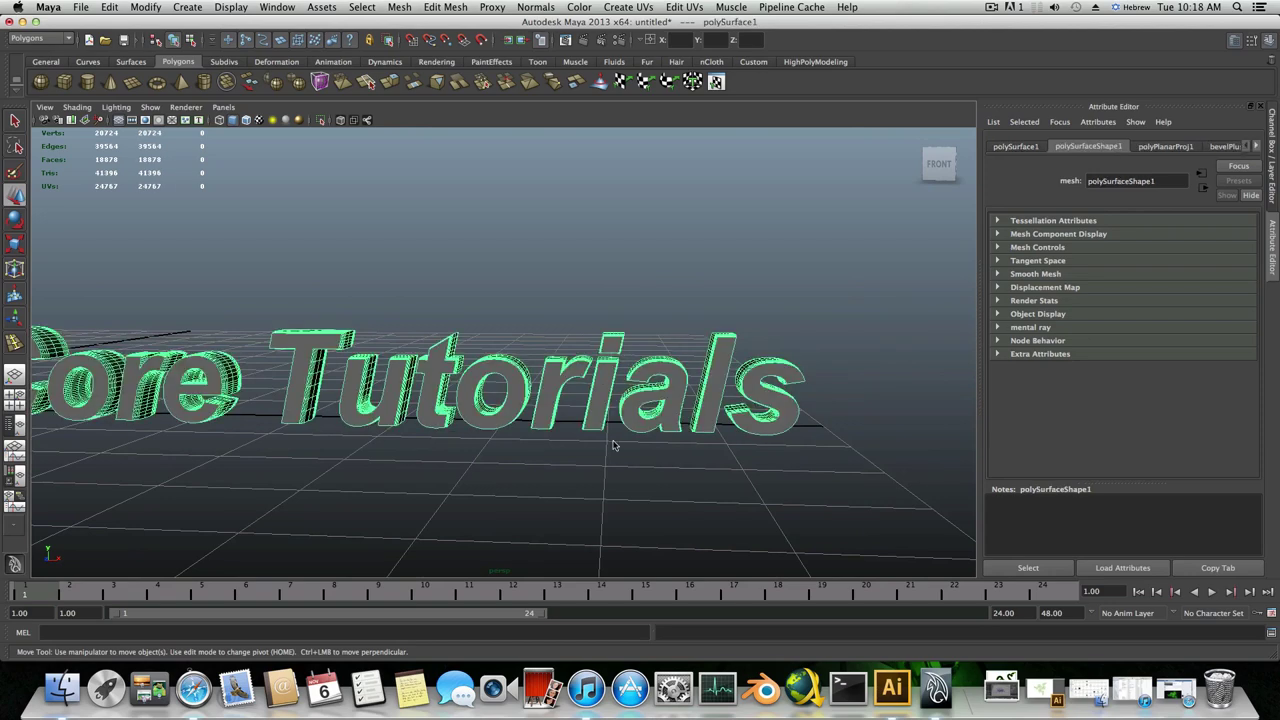
pyautogui.keyDown('alt'); pyautogui.moveTo(576, 470); pyautogui.dragTo(448, 463); pyautogui.keyUp('alt')
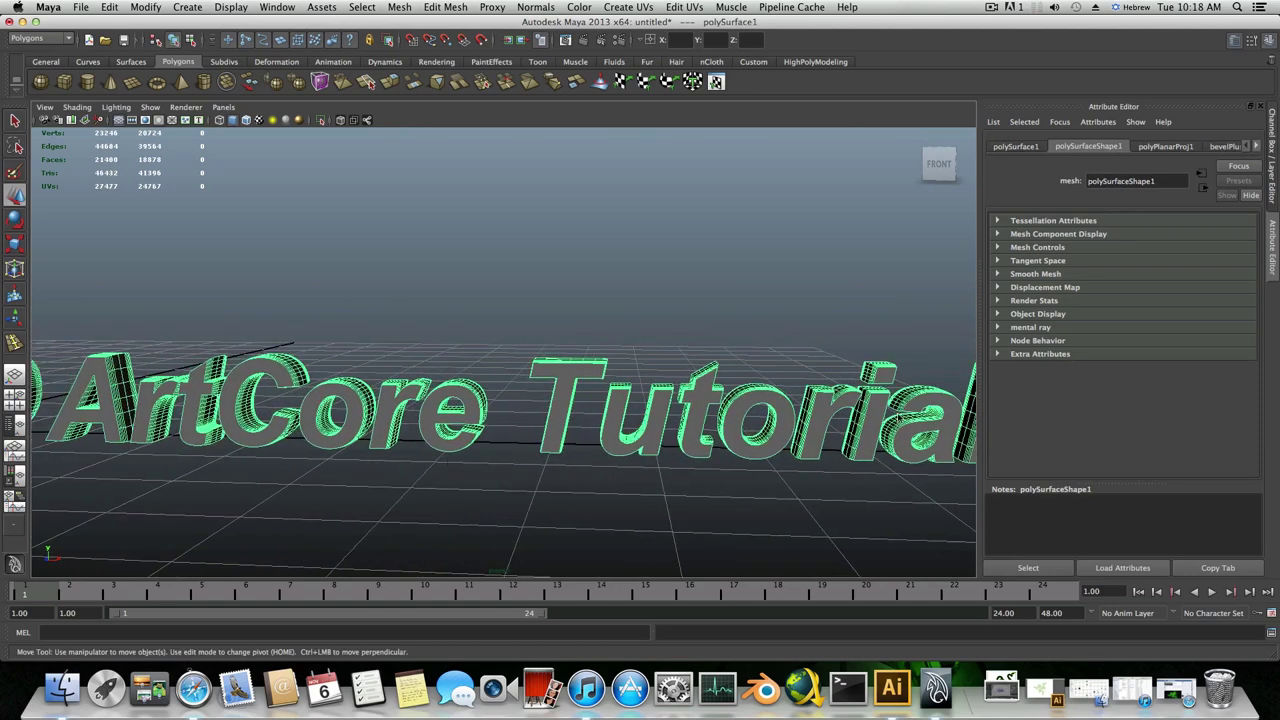
pyautogui.keyDown('alt'); pyautogui.moveTo(714, 450); pyautogui.dragTo(668, 530); pyautogui.keyUp('alt')
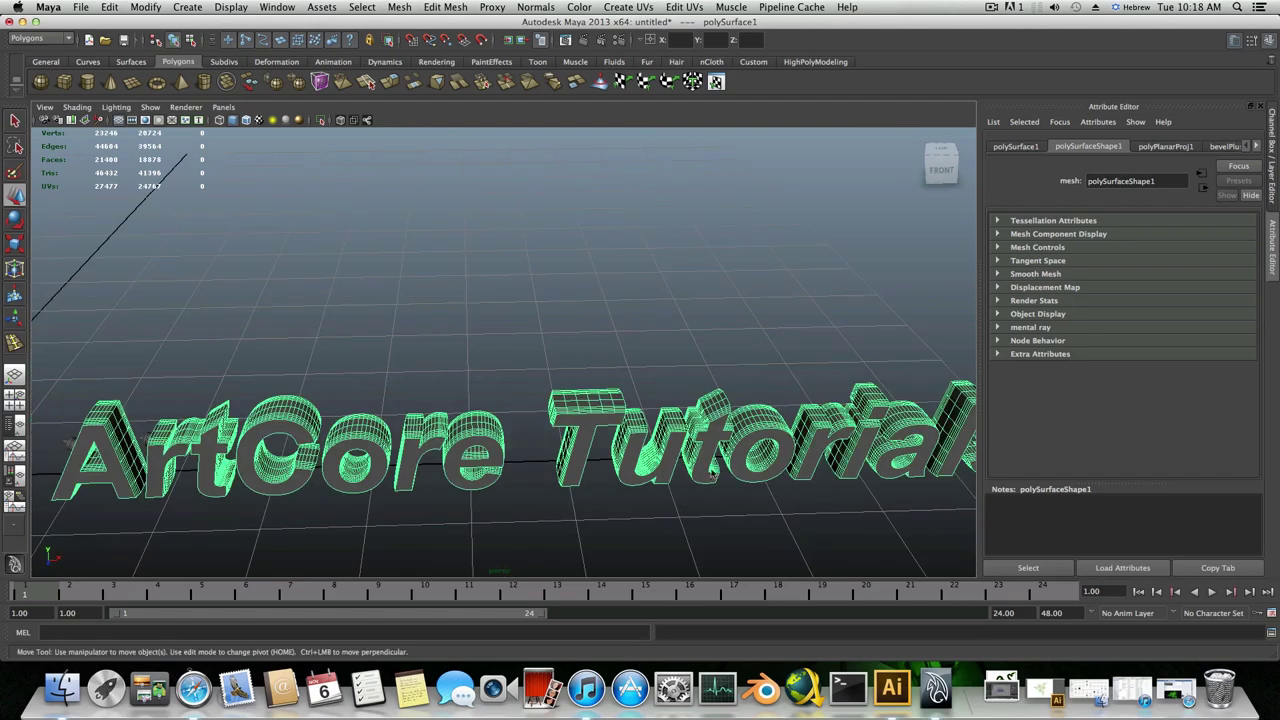
pyautogui.keyDown('alt'); pyautogui.moveTo(842, 414); pyautogui.dragTo(652, 374, button='middle'); pyautogui.keyUp('alt')
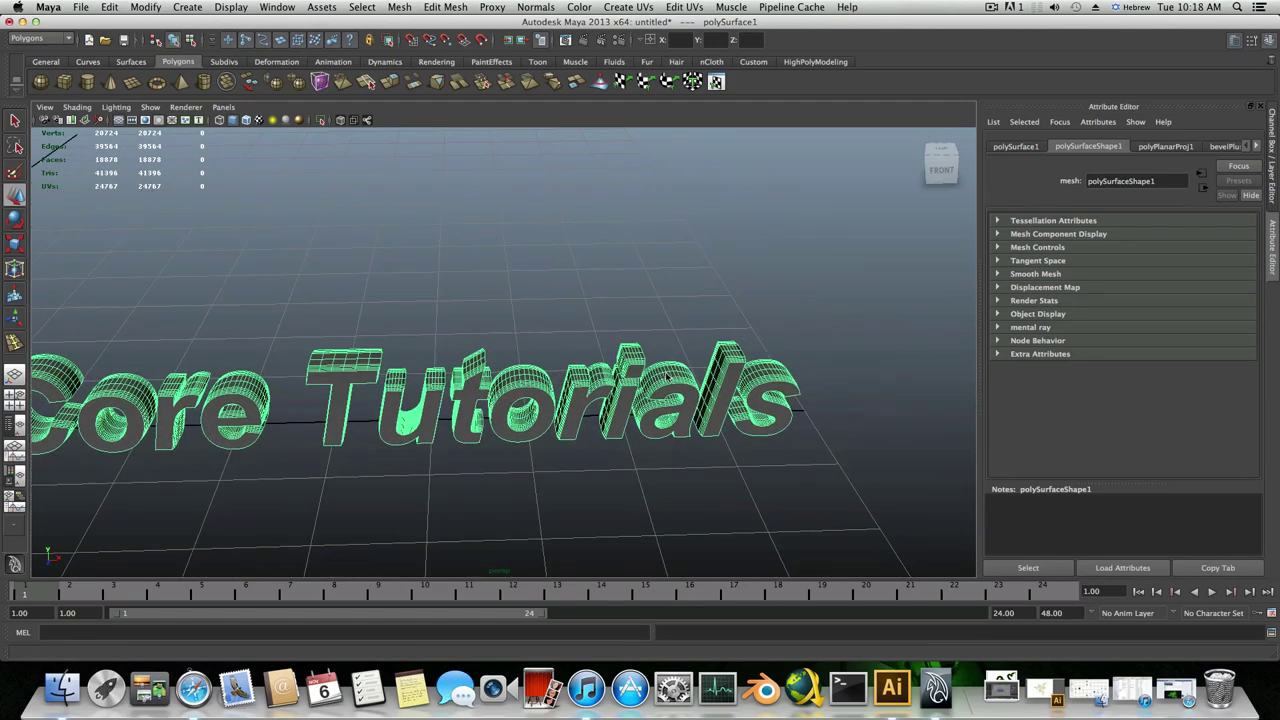
pyautogui.keyDown('alt'); pyautogui.moveTo(652, 374); pyautogui.dragTo(656, 322); pyautogui.keyUp('alt')
pyautogui.keyDown('alt'); pyautogui.moveTo(656, 322); pyautogui.dragTo(894, 380, button='right'); pyautogui.keyUp('alt')
pyautogui.keyDown('alt'); pyautogui.moveTo(744, 428); pyautogui.dragTo(740, 400); pyautogui.keyUp('alt')
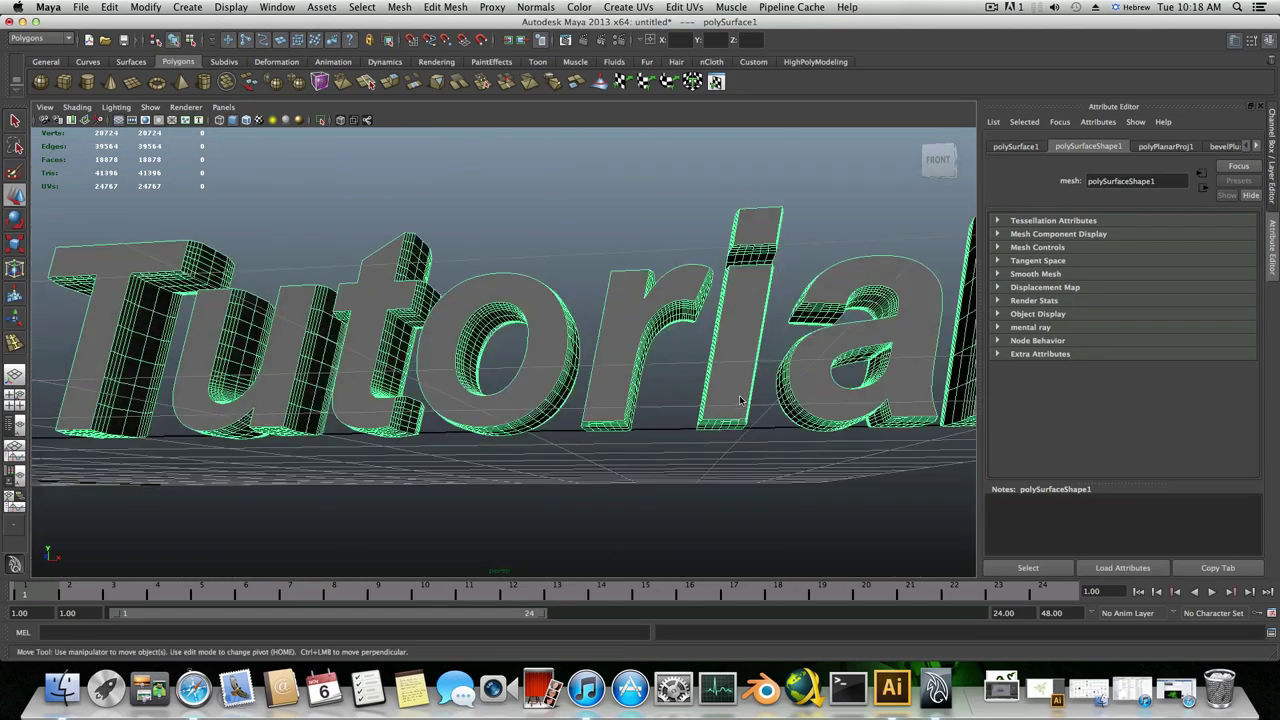
pyautogui.keyDown('alt'); pyautogui.moveTo(560, 470); pyautogui.dragTo(420, 483, button='right'); pyautogui.keyUp('alt')
pyautogui.keyDown('alt'); pyautogui.moveTo(420, 483); pyautogui.dragTo(520, 474, button='middle'); pyautogui.keyUp('alt')
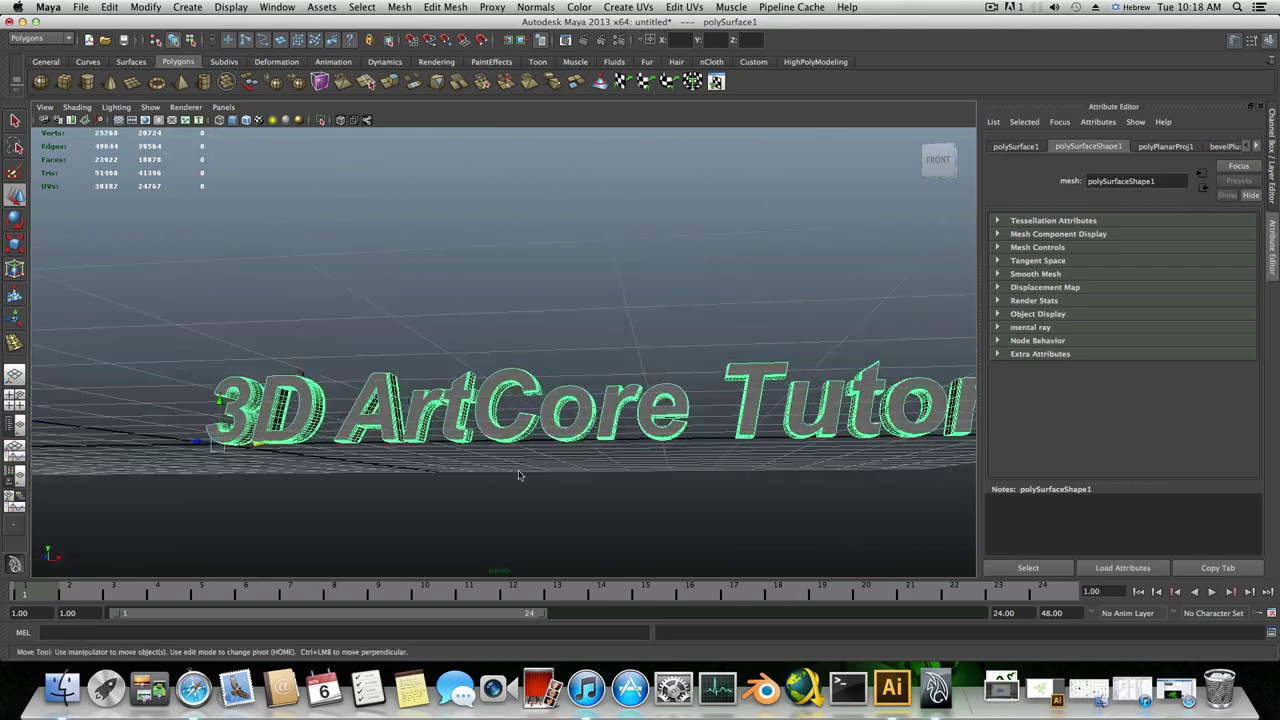
pyautogui.keyDown('alt'); pyautogui.moveTo(520, 474); pyautogui.dragTo(586, 442); pyautogui.keyUp('alt')
pyautogui.press('w')
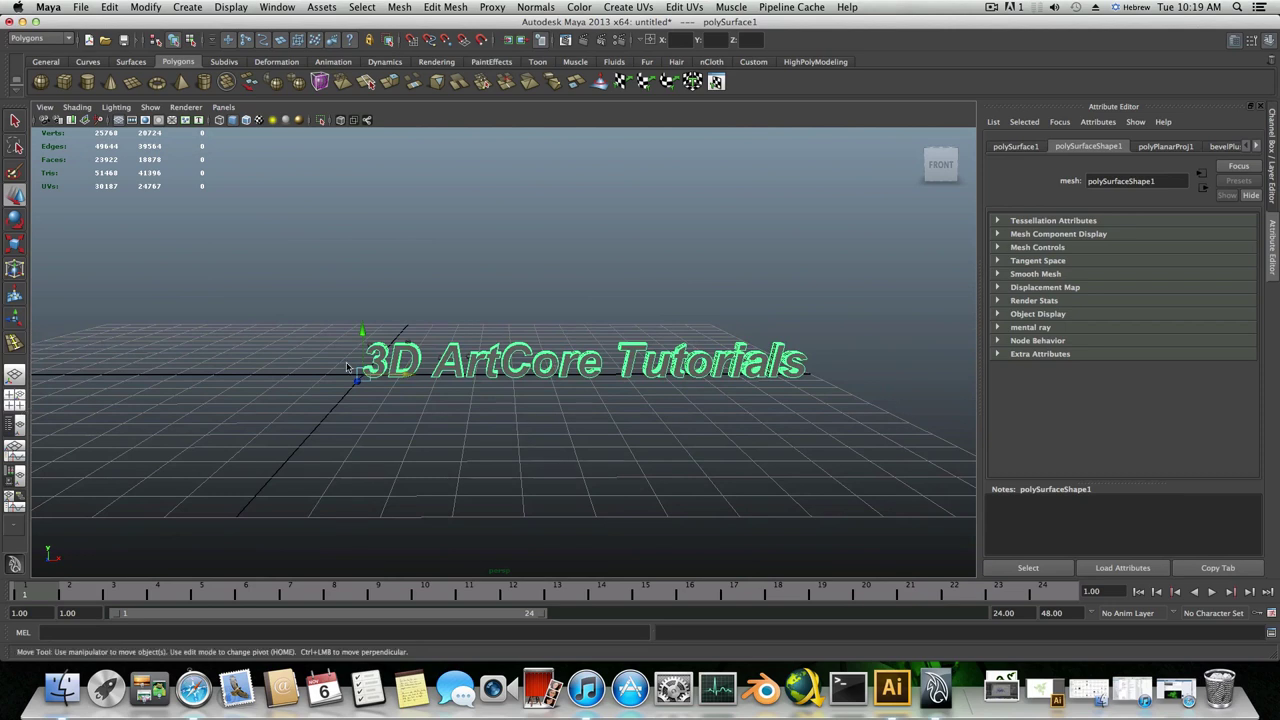
# - Show the scene in the four-view layout, zoom in on the text in perspective and maximize that view
pyautogui.click(15, 402)
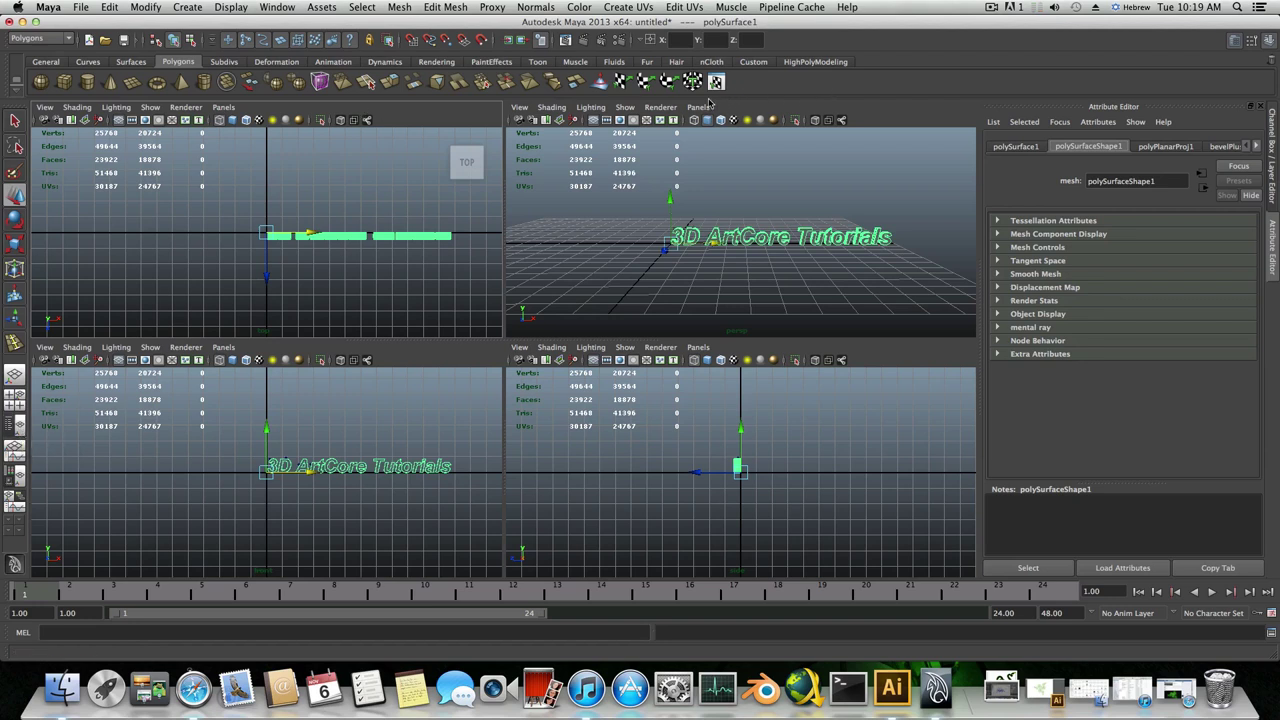
pyautogui.rightClick(16, 404)
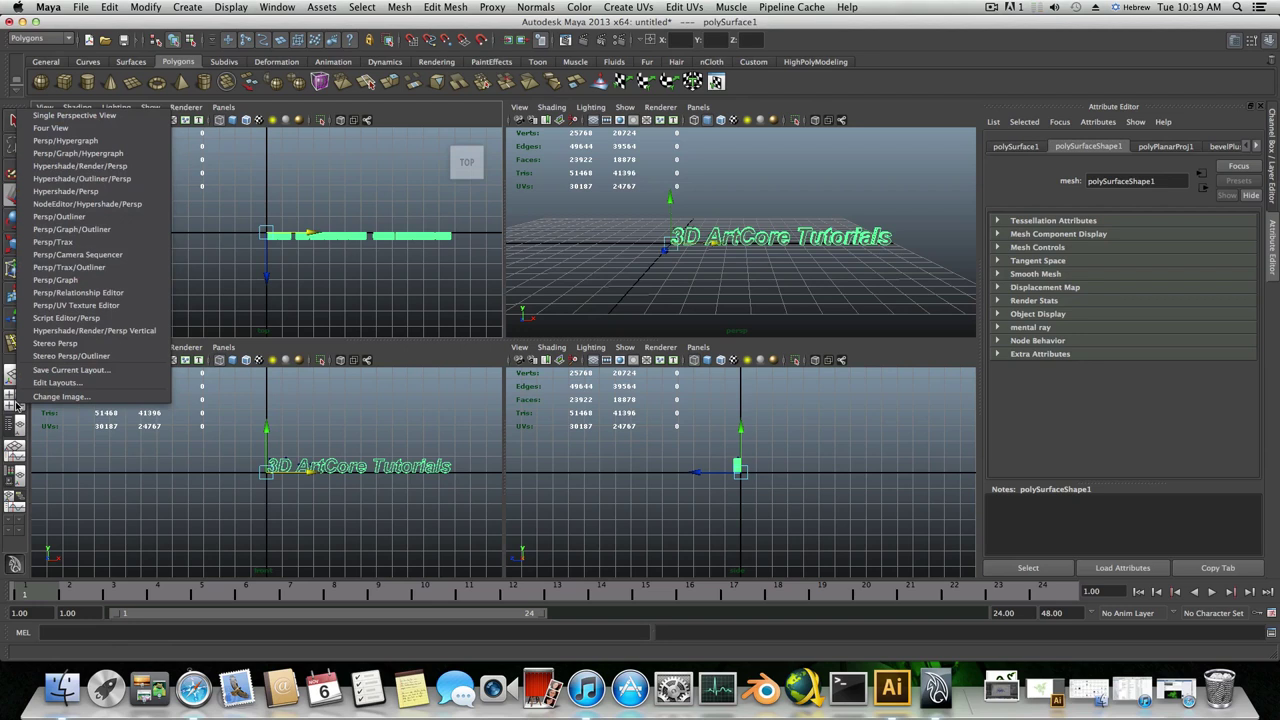
pyautogui.click(9, 395)
pyautogui.click(15, 398)
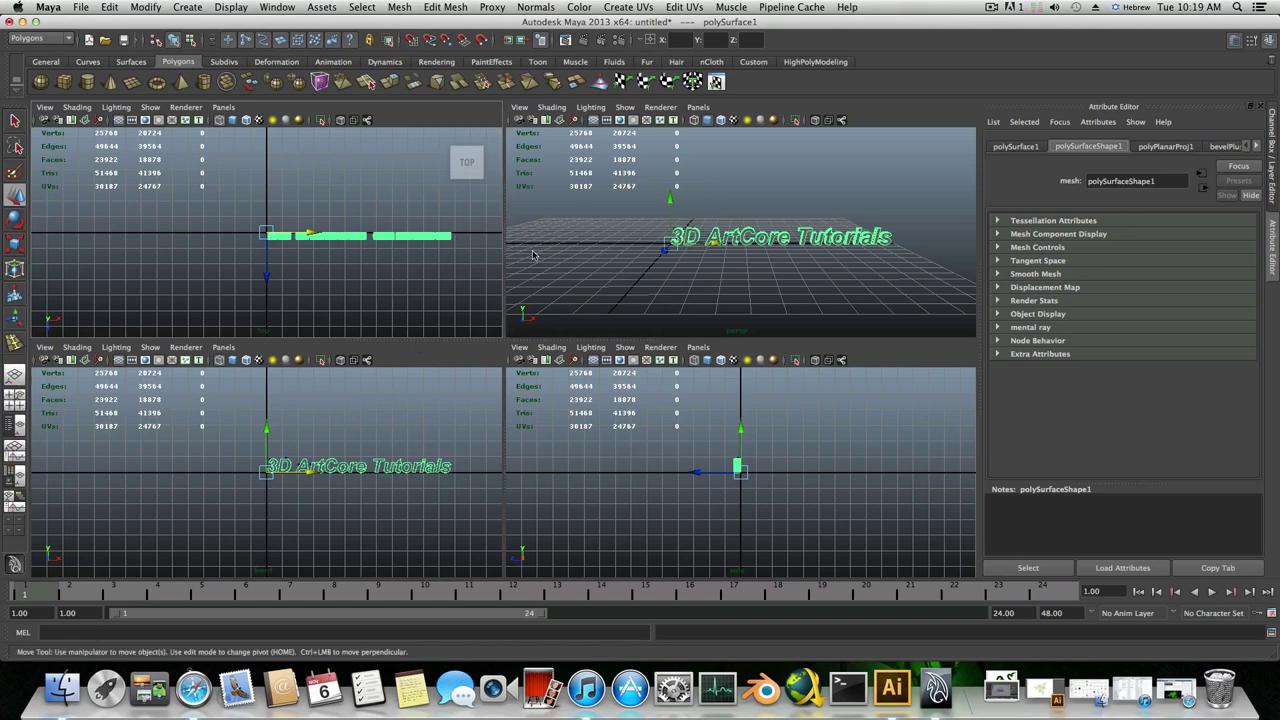
pyautogui.scroll(3, 600, 262)
pyautogui.press('space')
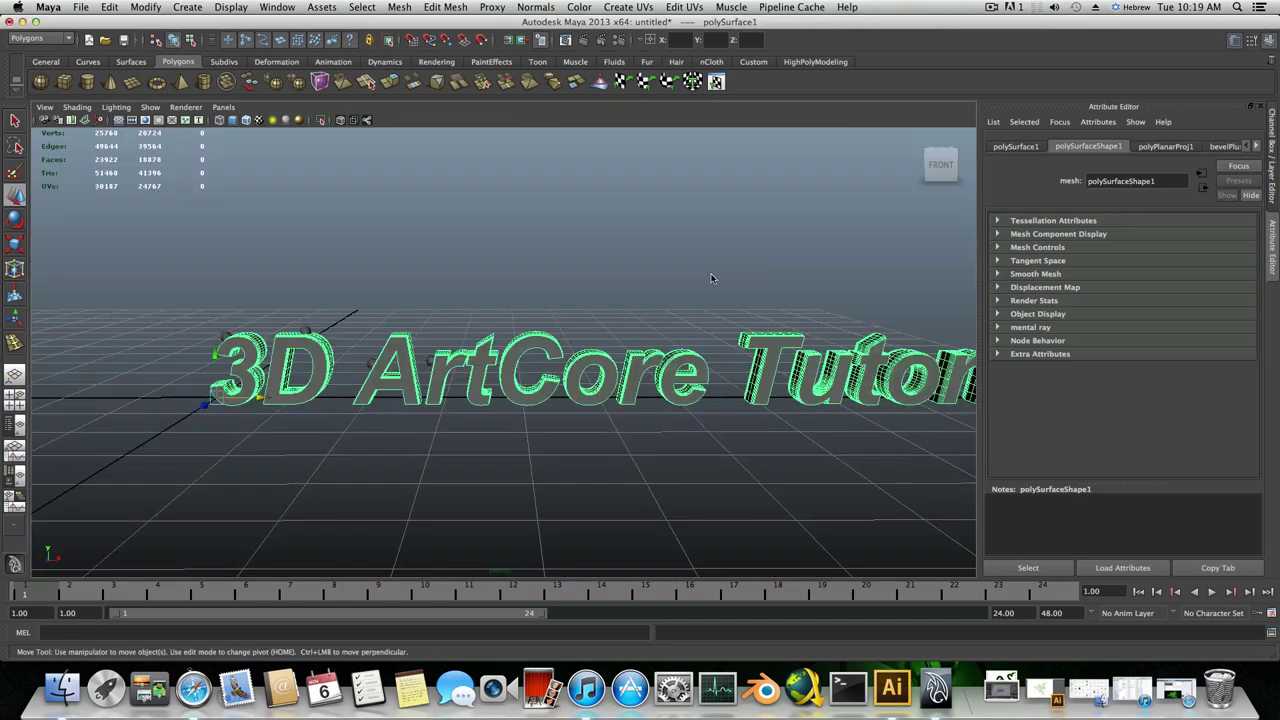
# - Switch the maximized perspective view to the top view and return to the four-view layout
pyautogui.press('space')
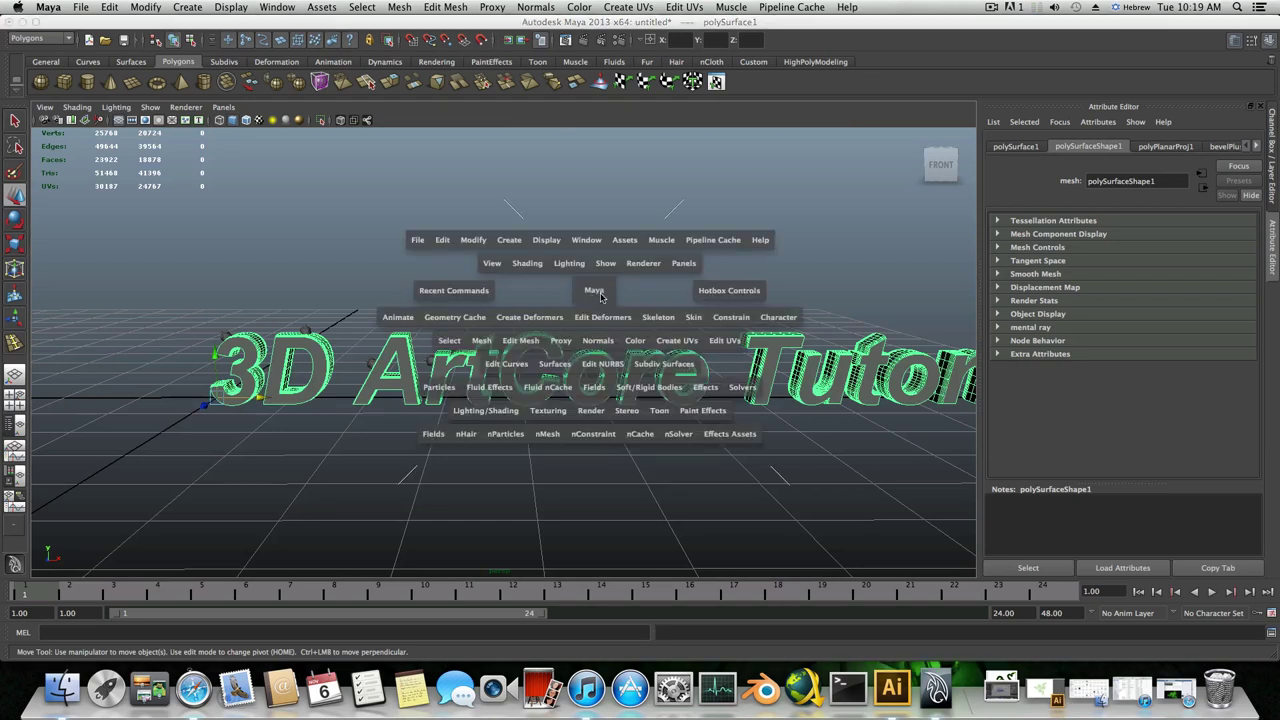
pyautogui.click(598, 291)
pyautogui.moveTo(598, 291)
pyautogui.mouseDown()
pyautogui.moveTo(601, 355)
pyautogui.moveTo(592, 294)
pyautogui.mouseUp()
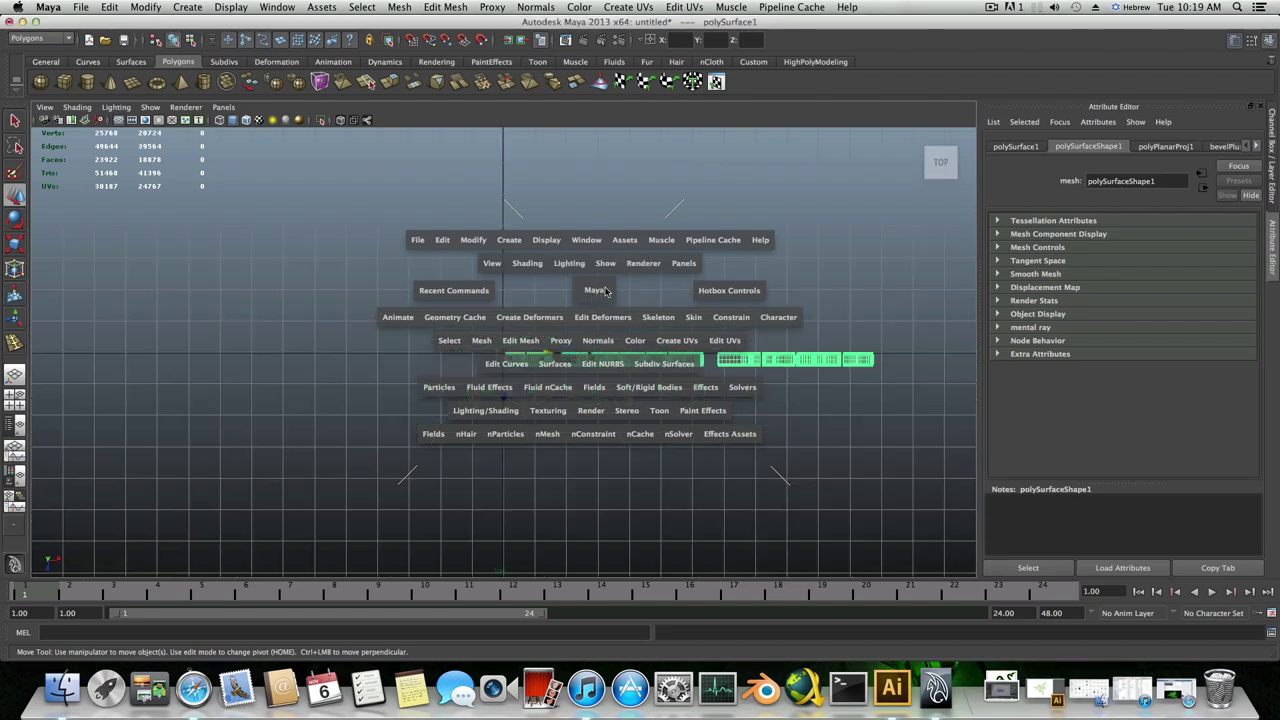
pyautogui.press('space')
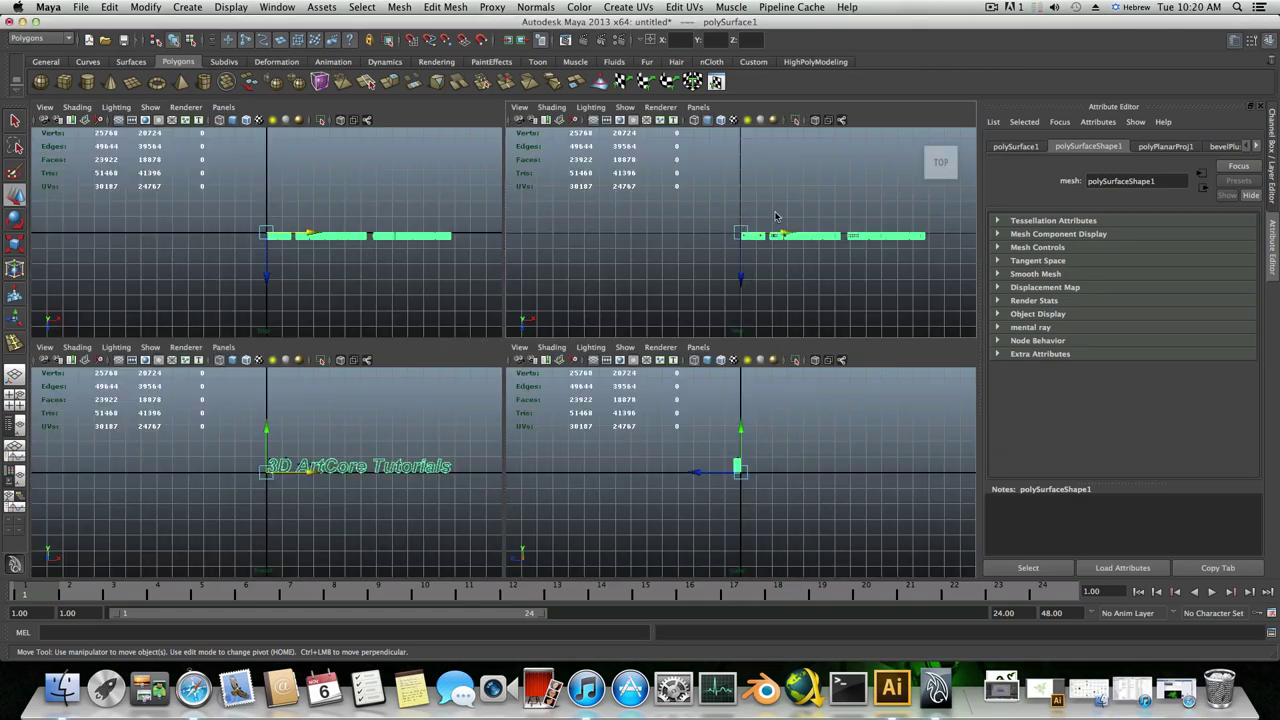
# - Restore the perspective camera in the panel switched to top view, maximize it and orbit to see the whole text
pyautogui.click(698, 108)
pyautogui.moveTo(712, 117)
pyautogui.click(820, 122)
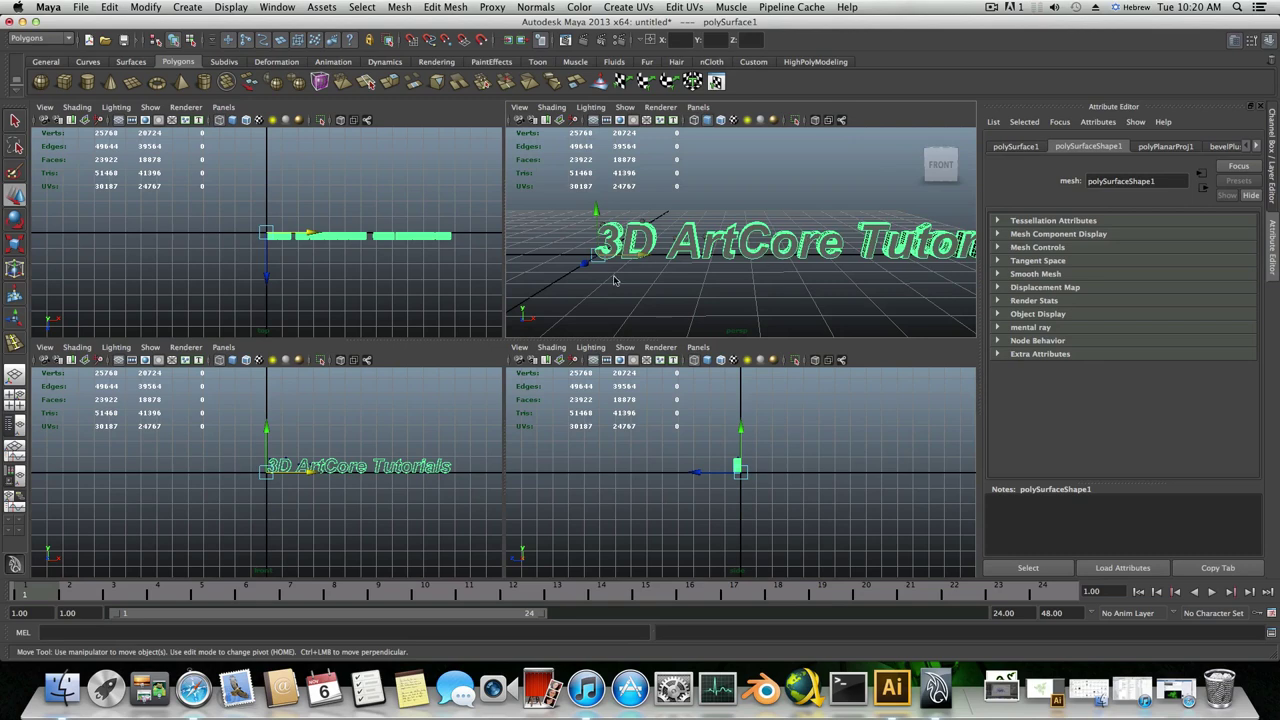
pyautogui.press('space')
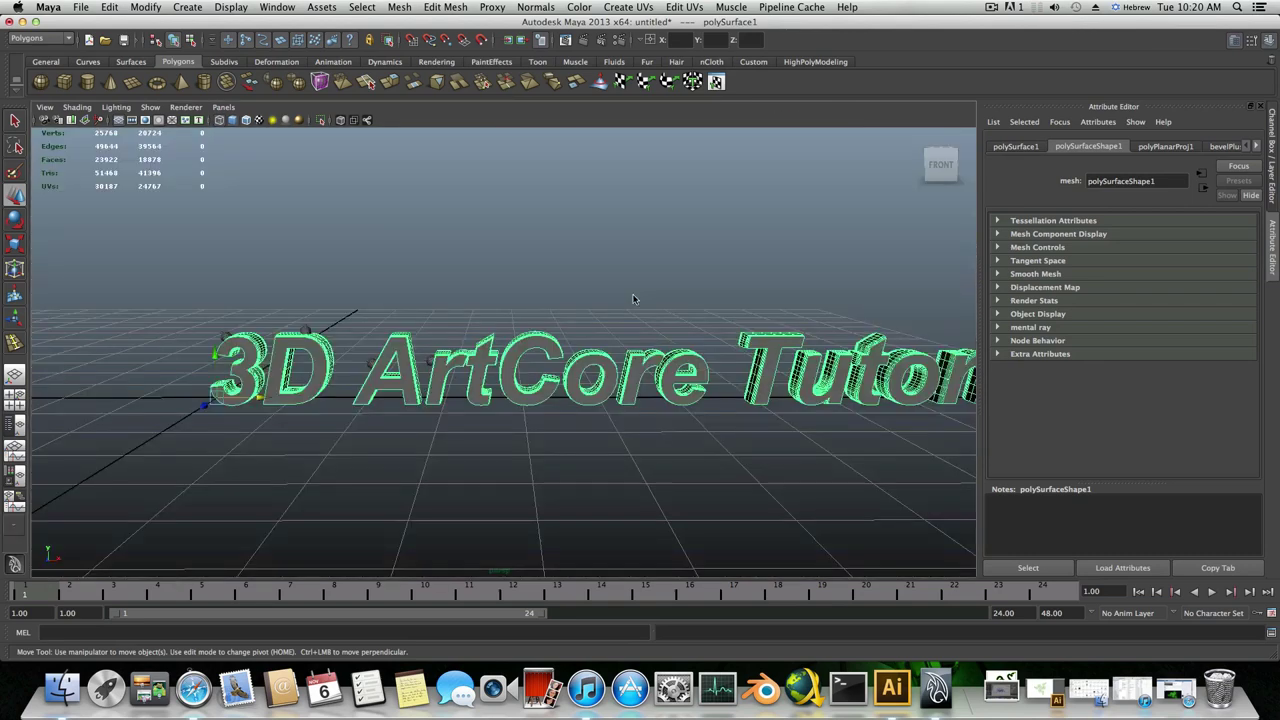
pyautogui.keyDown('alt'); pyautogui.moveTo(762, 347); pyautogui.dragTo(428, 329); pyautogui.keyUp('alt')
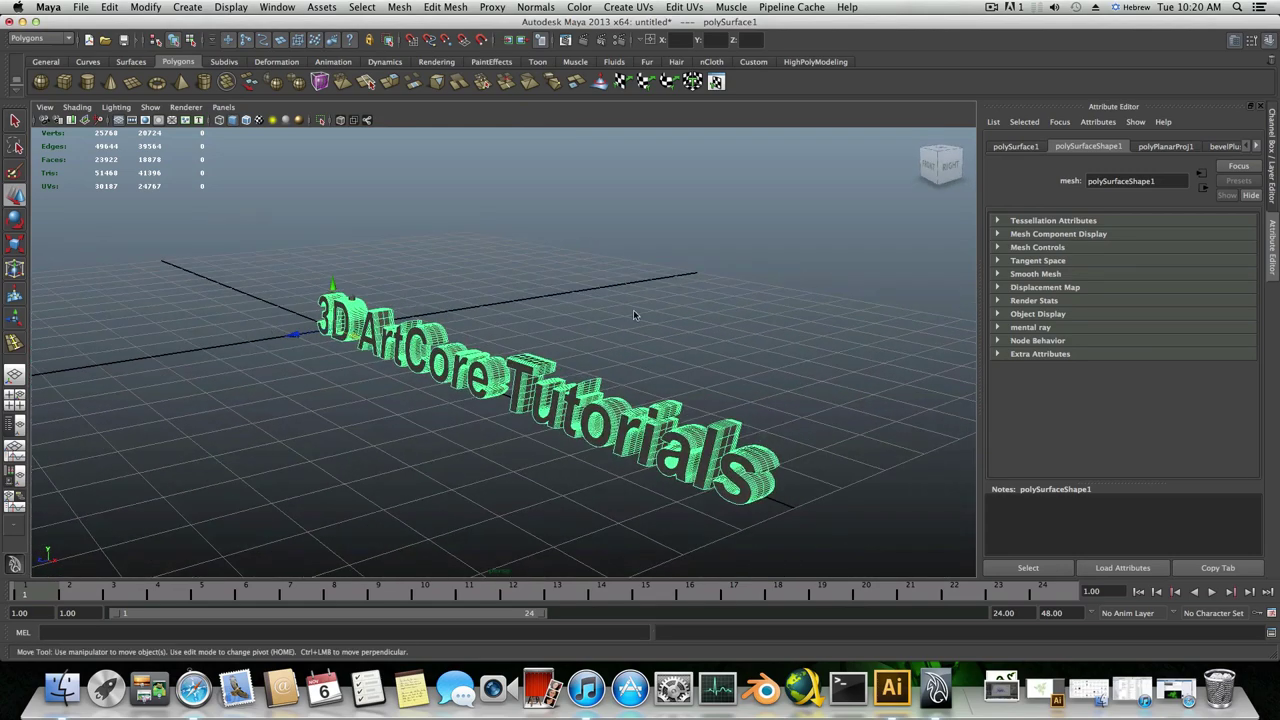
# - Start the CV Curve tool and maximize the top view with free space beside the end of the 3D text
pyautogui.keyDown('alt'); pyautogui.moveTo(633, 315); pyautogui.dragTo(660, 331); pyautogui.keyUp('alt')
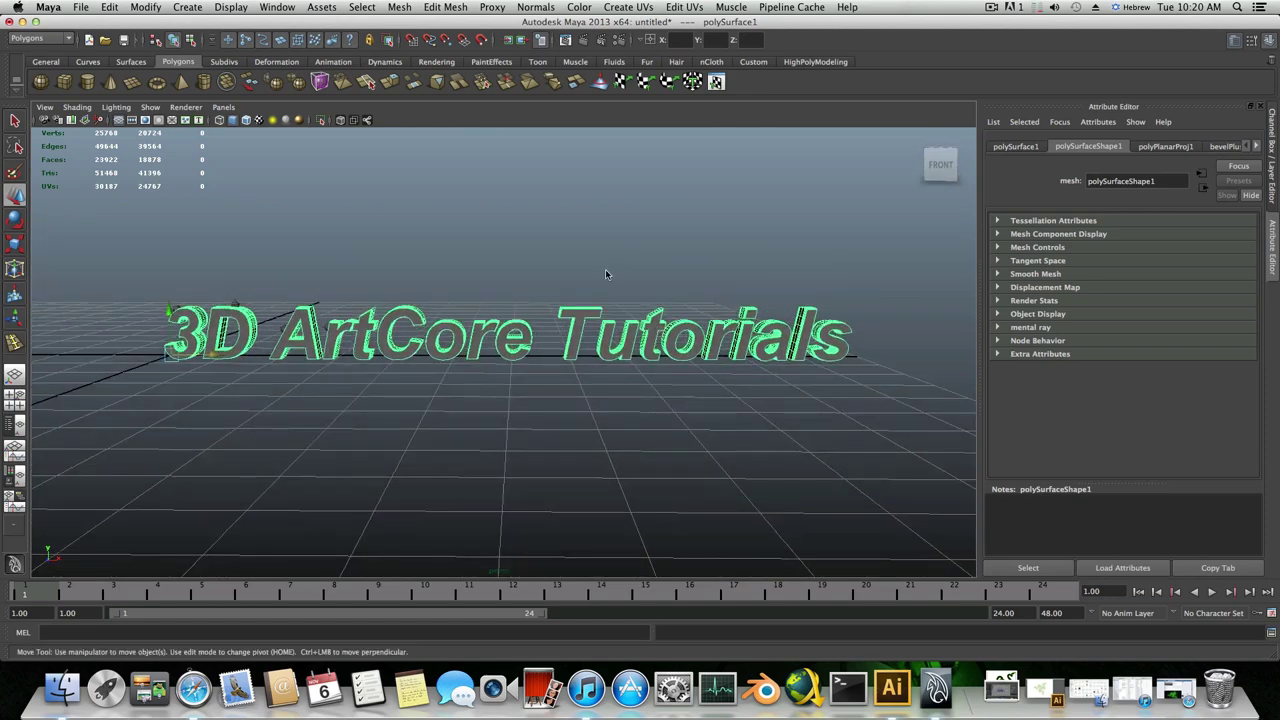
pyautogui.keyDown('alt'); pyautogui.moveTo(453, 322); pyautogui.dragTo(458, 330, button='middle'); pyautogui.keyUp('alt')
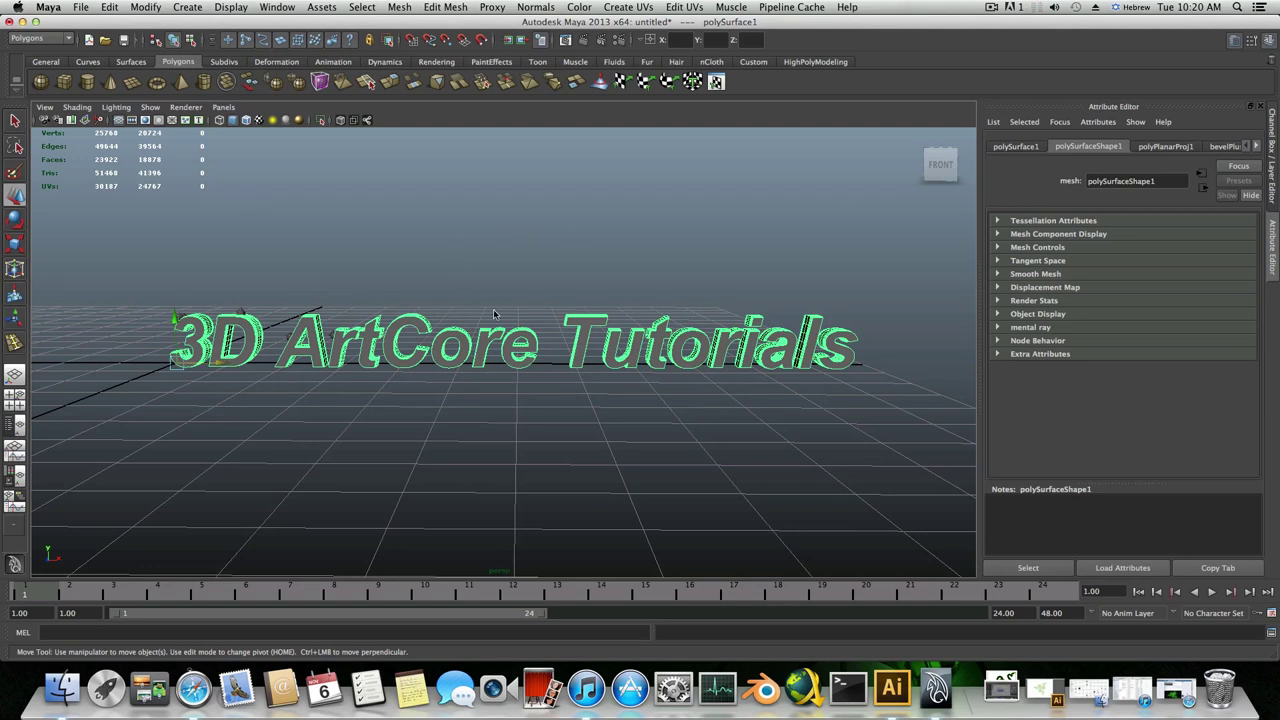
pyautogui.keyDown('alt'); pyautogui.moveTo(494, 310); pyautogui.dragTo(498, 332); pyautogui.keyUp('alt')
pyautogui.keyDown('alt'); pyautogui.moveTo(550, 330); pyautogui.dragTo(519, 324, button='right'); pyautogui.keyUp('alt')
pyautogui.keyDown('alt'); pyautogui.moveTo(519, 324); pyautogui.dragTo(519, 337, button='middle'); pyautogui.keyUp('alt')
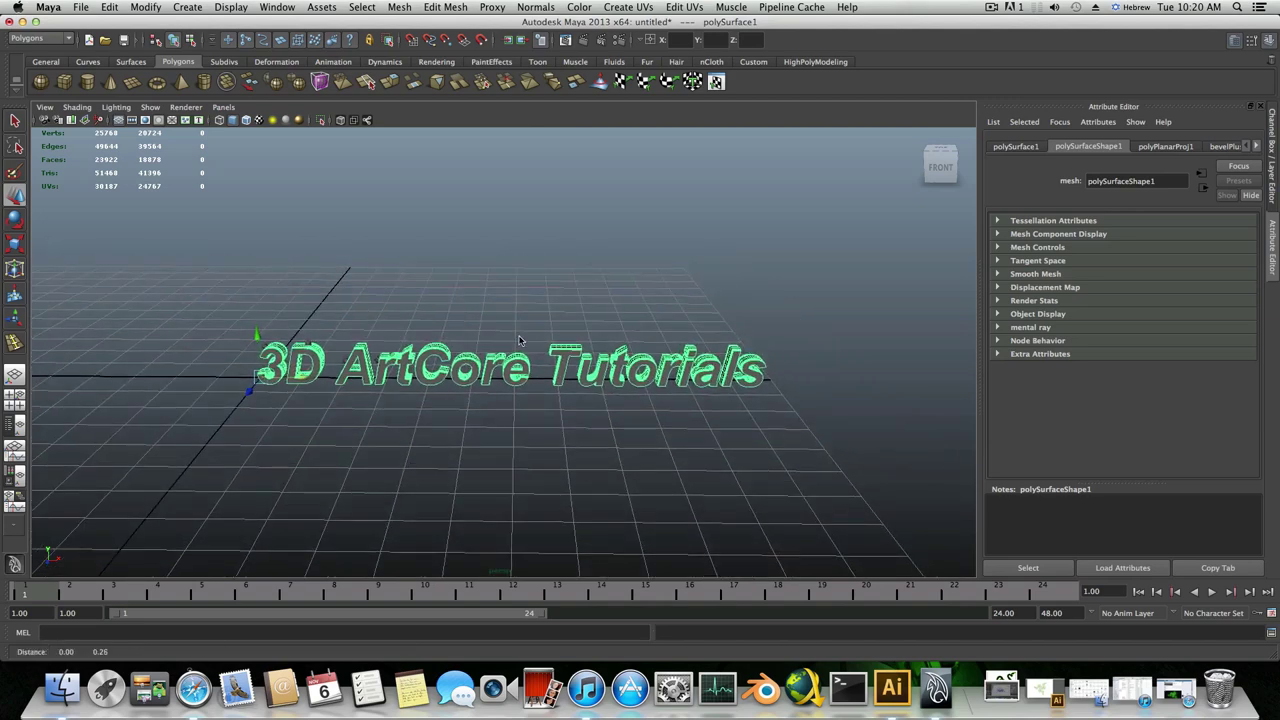
pyautogui.click(193, 9)
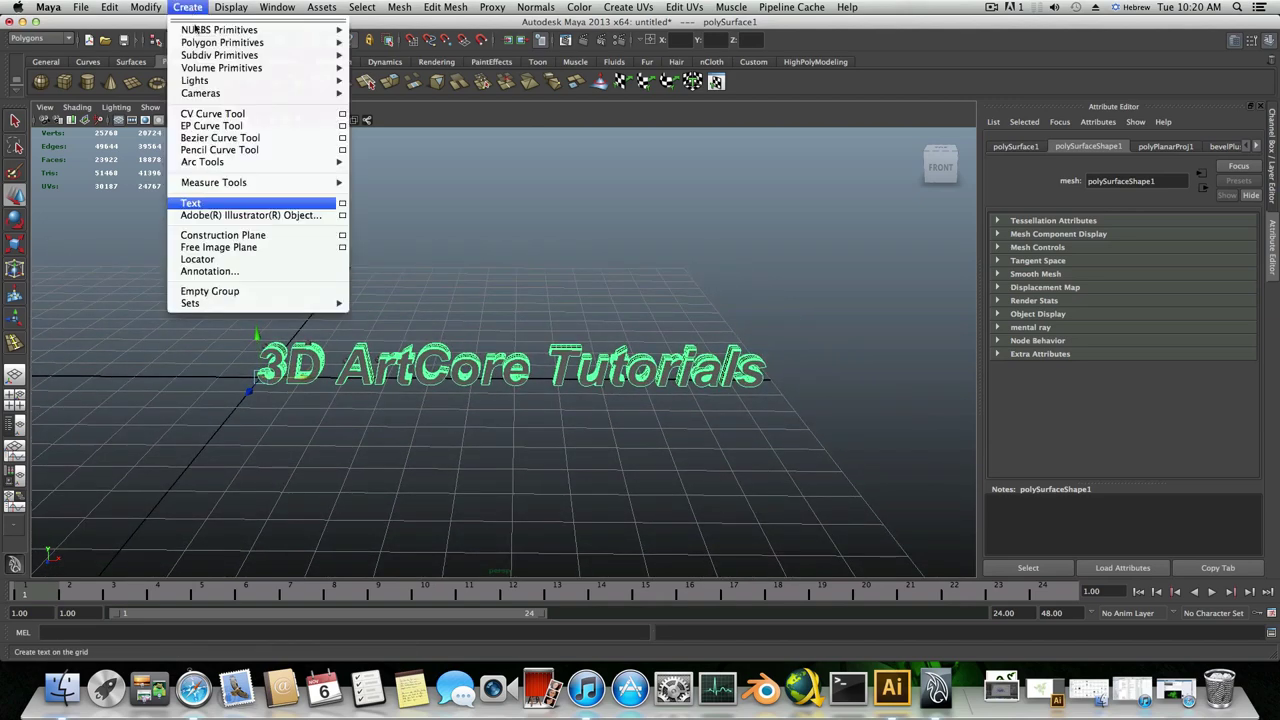
pyautogui.click(212, 115)
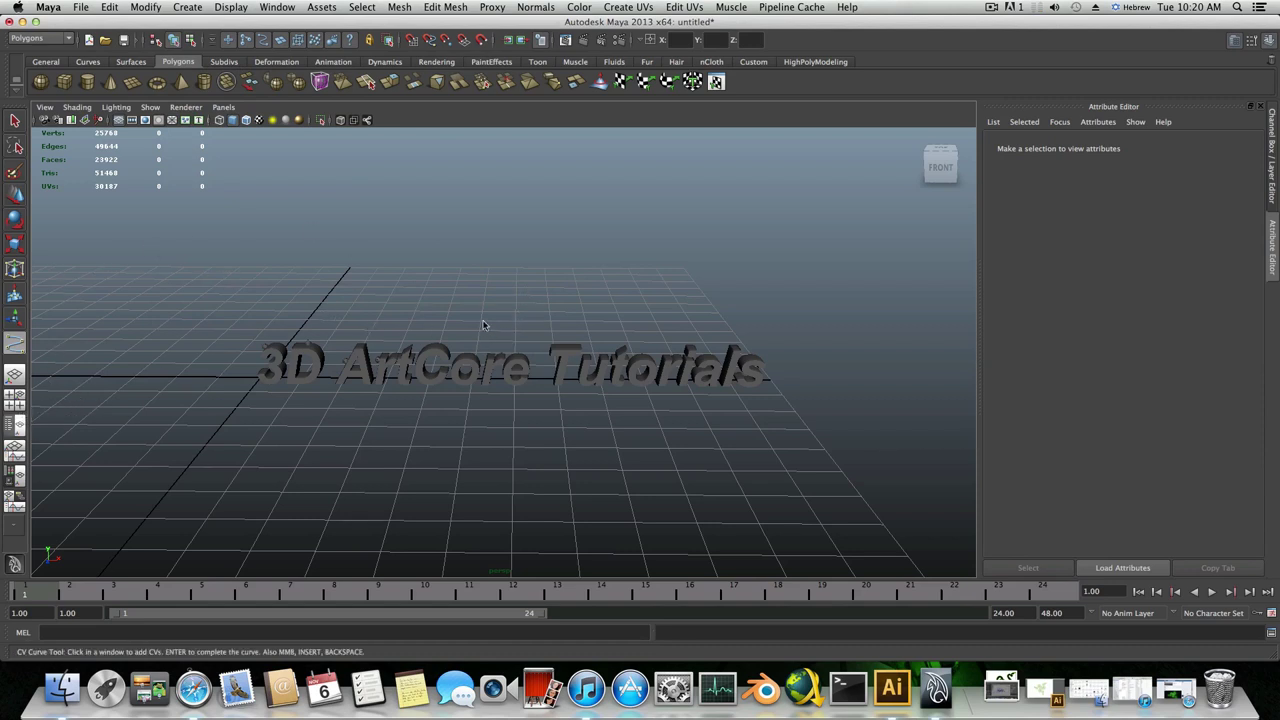
pyautogui.press('space')
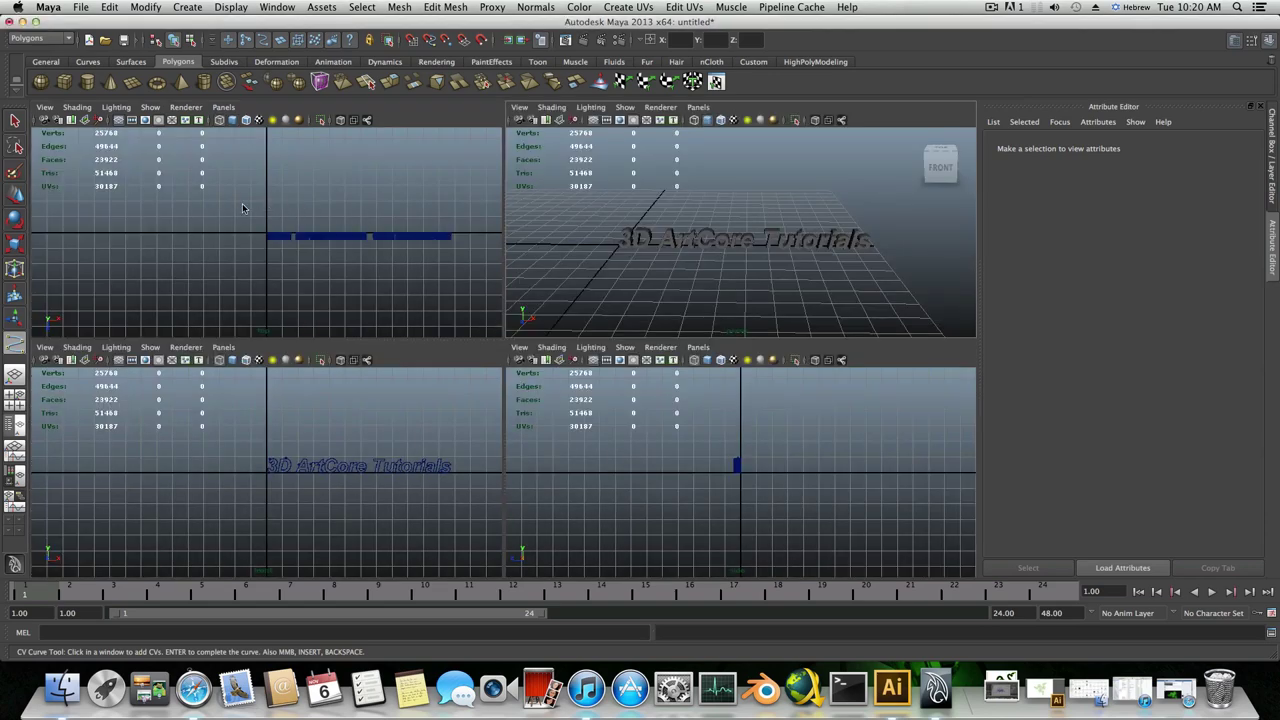
pyautogui.press('space')
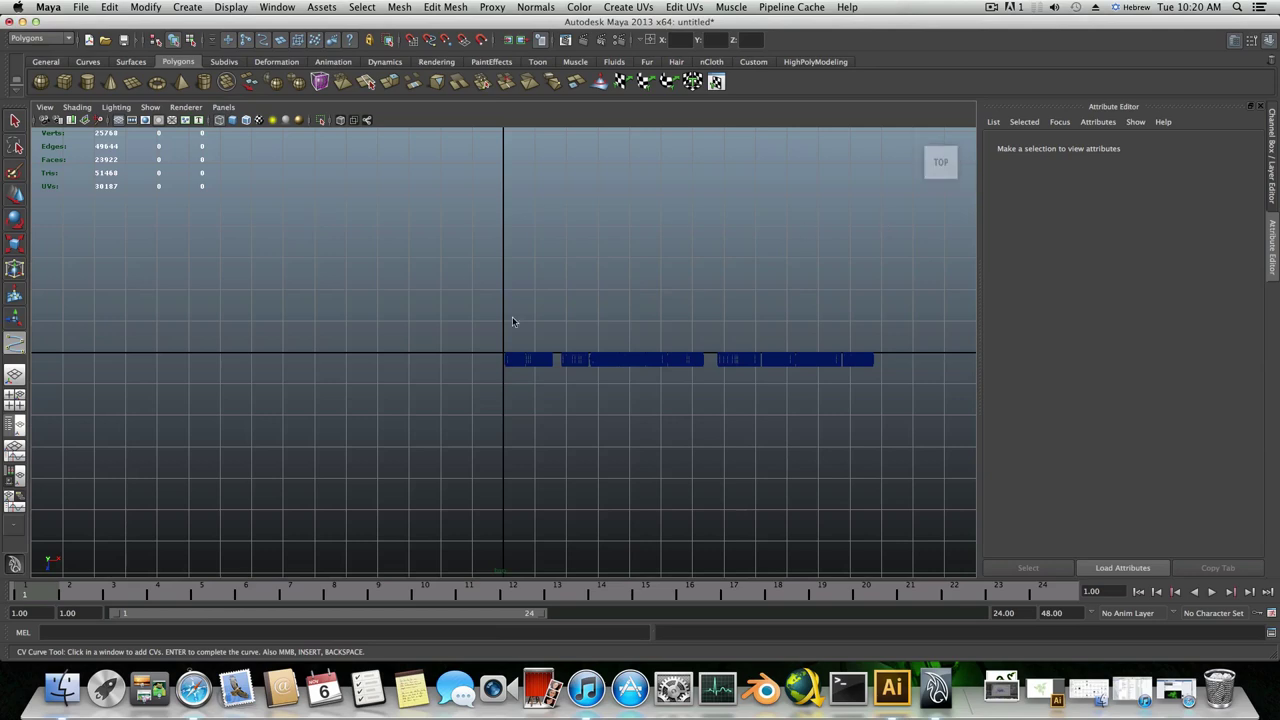
pyautogui.keyDown('alt'); pyautogui.moveTo(694, 283); pyautogui.dragTo(394, 252, button='middle'); pyautogui.keyUp('alt')
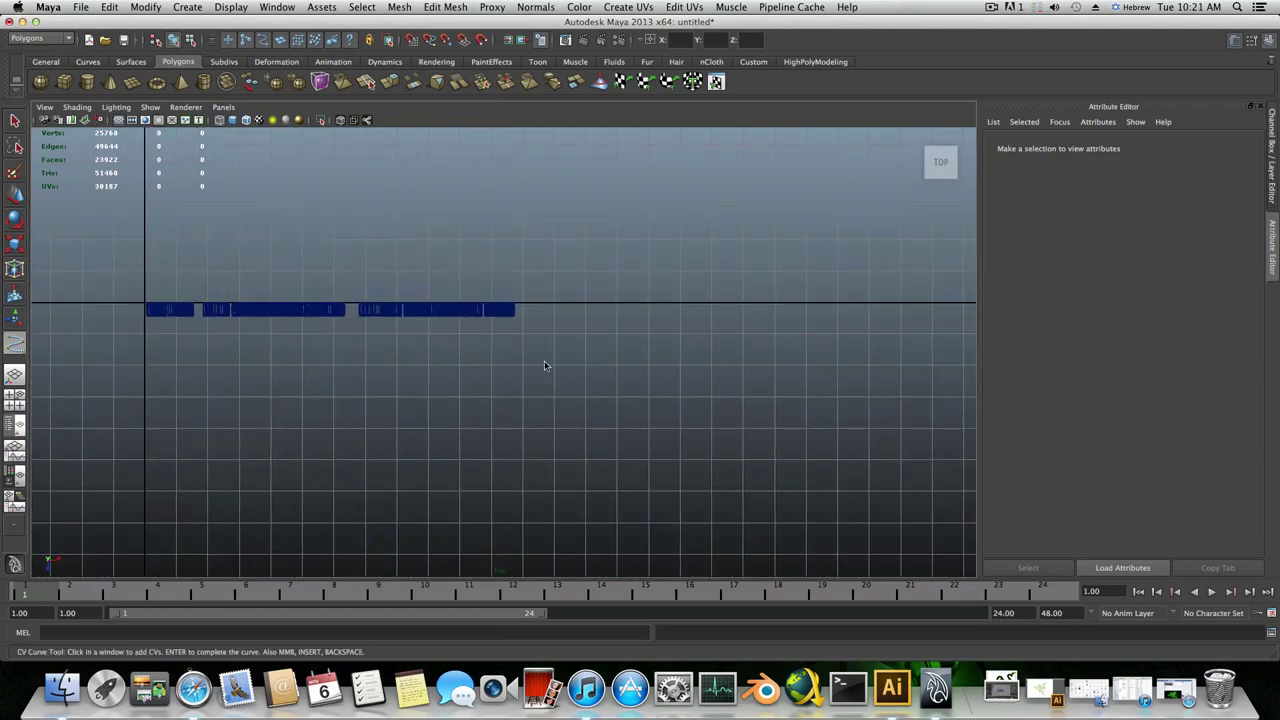
pyautogui.keyDown('alt'); pyautogui.moveTo(603, 508); pyautogui.dragTo(589, 417, button='middle'); pyautogui.keyUp('alt')
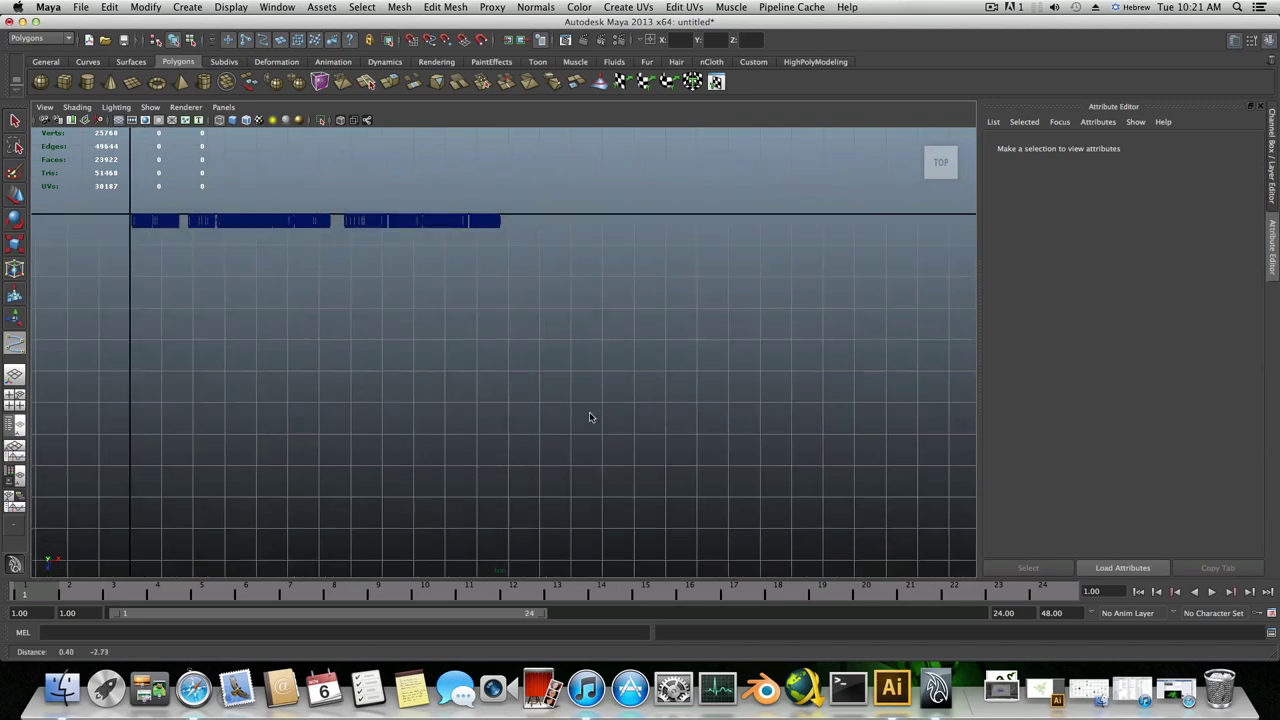
# - Place the curve's first three control points in a straight line along Z, just beyond the end of "Tutorials"
pyautogui.click(602, 466)
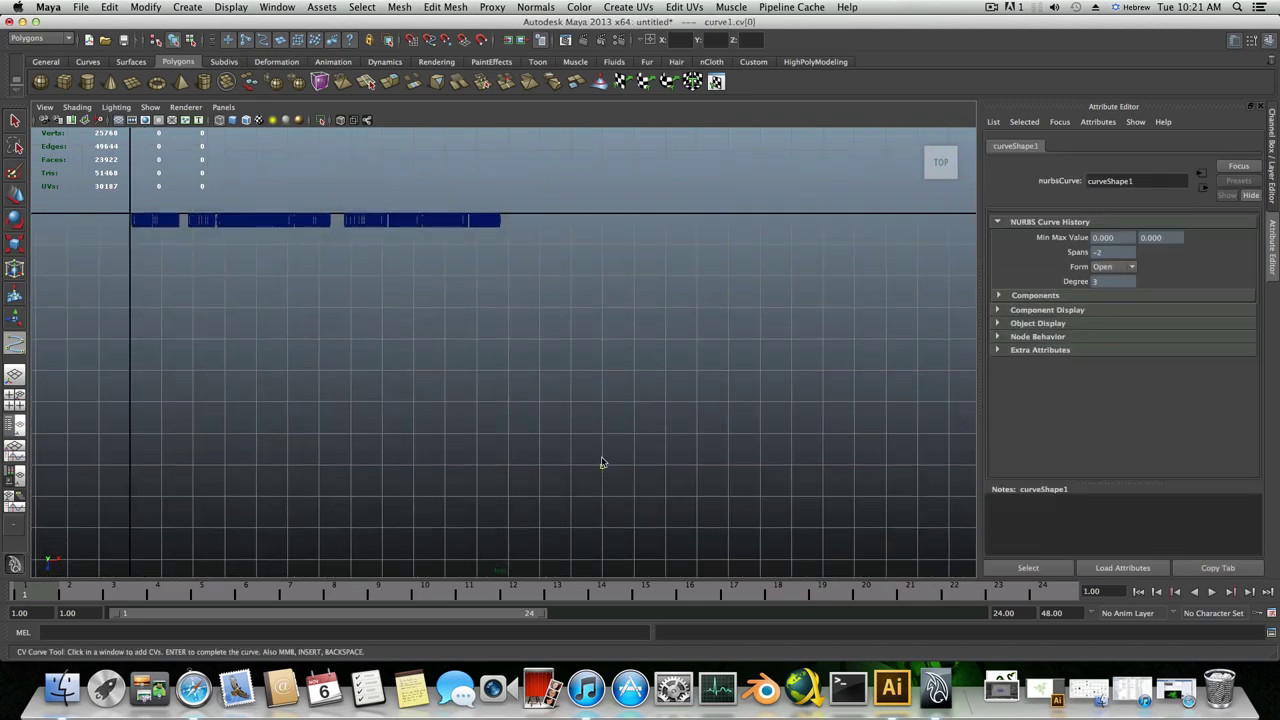
pyautogui.click(602, 213)
pyautogui.keyDown('alt'); pyautogui.moveTo(602, 213); pyautogui.dragTo(599, 372, button='middle'); pyautogui.keyUp('alt')
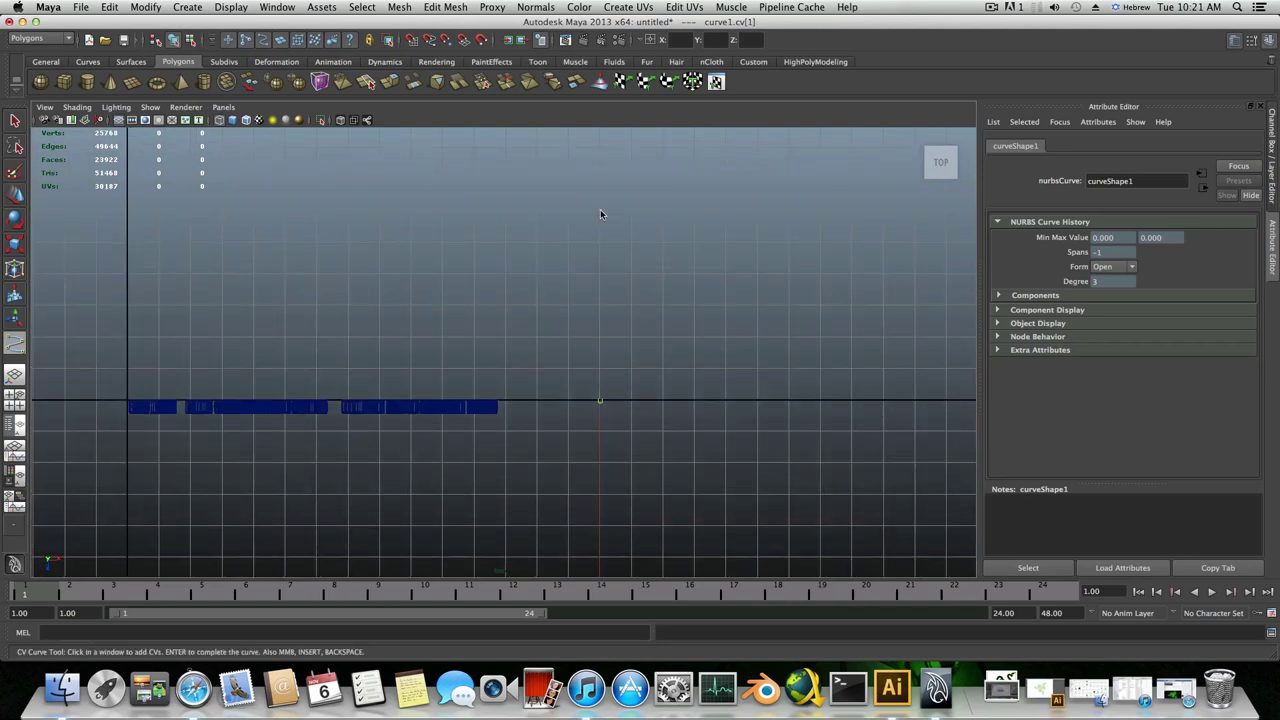
pyautogui.click(599, 274)
pyautogui.scroll(-2, 600, 370)
pyautogui.keyDown('alt'); pyautogui.moveTo(603, 369); pyautogui.dragTo(605, 310, button='middle'); pyautogui.keyUp('alt')
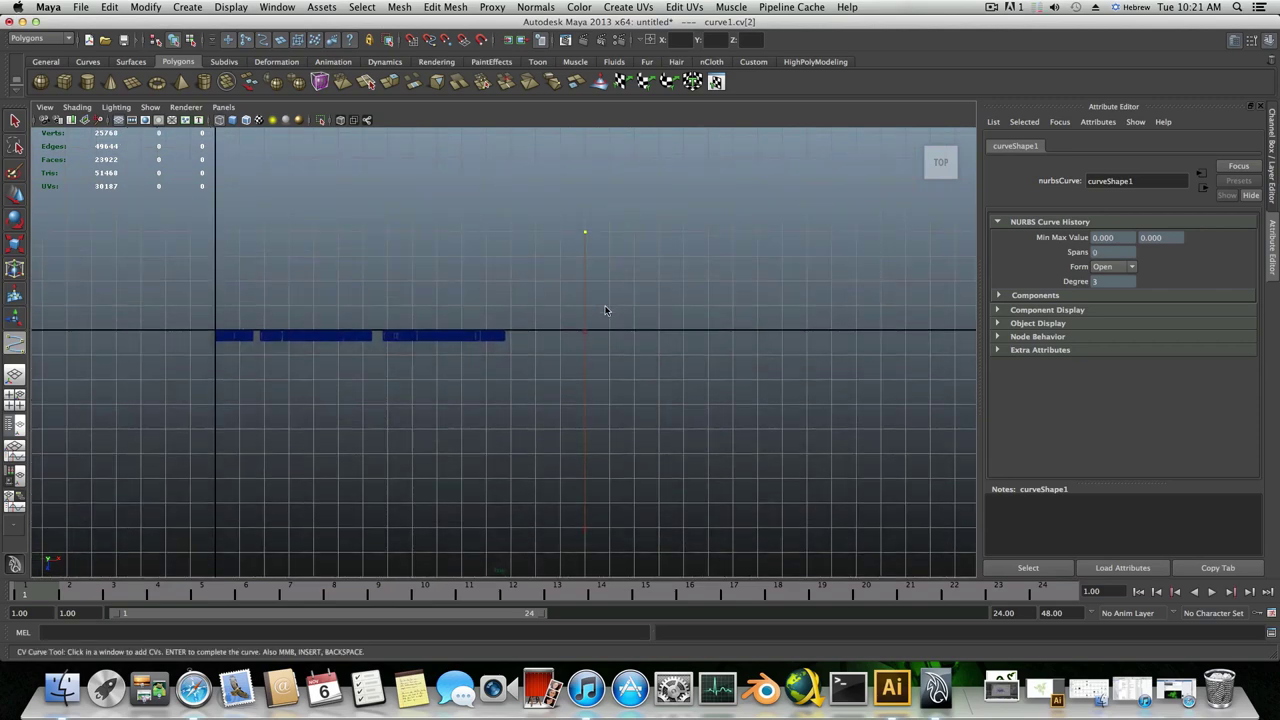
# - Continue the curve in the maximized front view, placing control points straight upward from its last point to form the vertical rise
pyautogui.press('space')
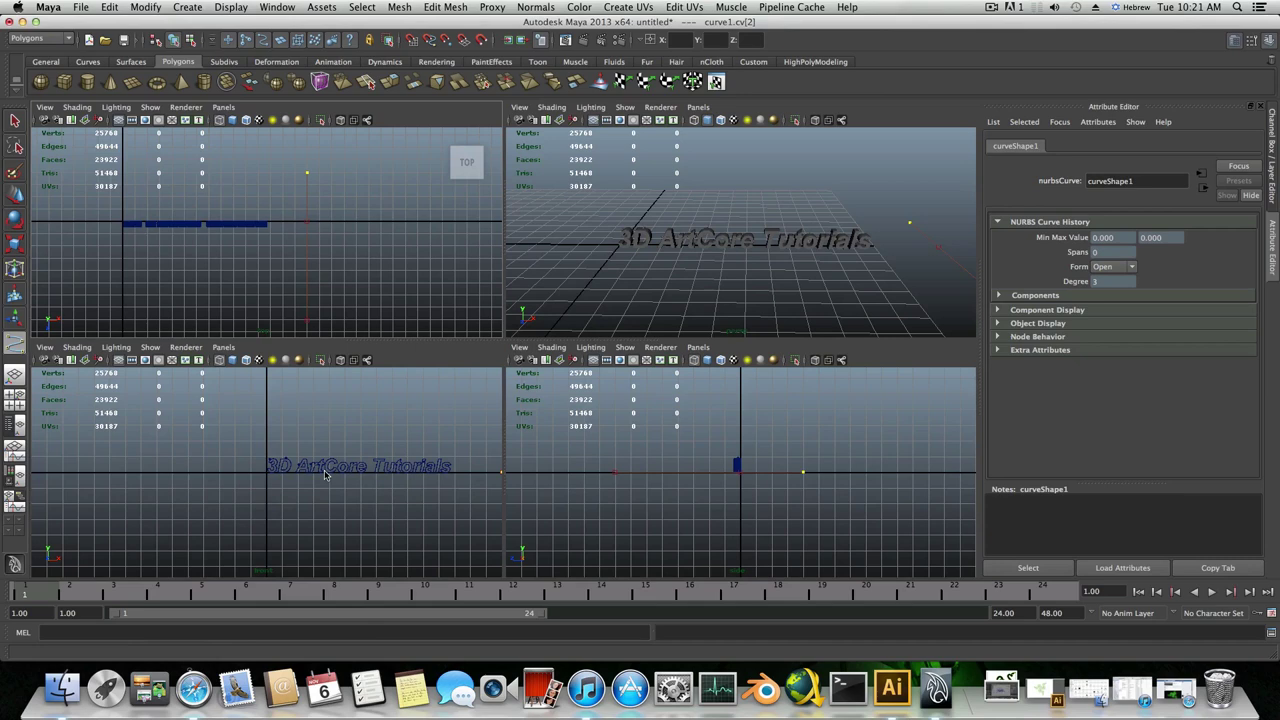
pyautogui.press('space')
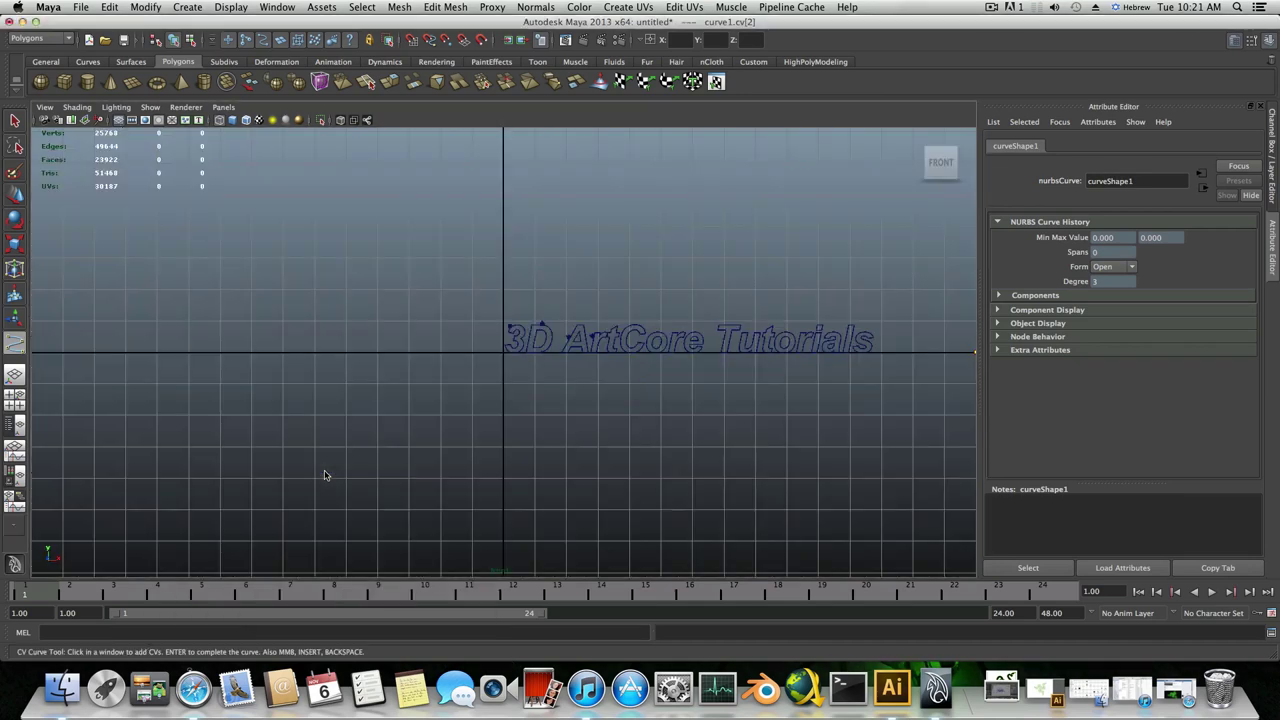
pyautogui.keyDown('alt'); pyautogui.moveTo(823, 443); pyautogui.dragTo(726, 459, button='right'); pyautogui.keyUp('alt')
pyautogui.keyDown('alt'); pyautogui.moveTo(726, 459); pyautogui.dragTo(460, 431, button='middle'); pyautogui.keyUp('alt')
pyautogui.keyDown('alt'); pyautogui.moveTo(460, 431); pyautogui.dragTo(654, 417, button='right'); pyautogui.keyUp('alt')
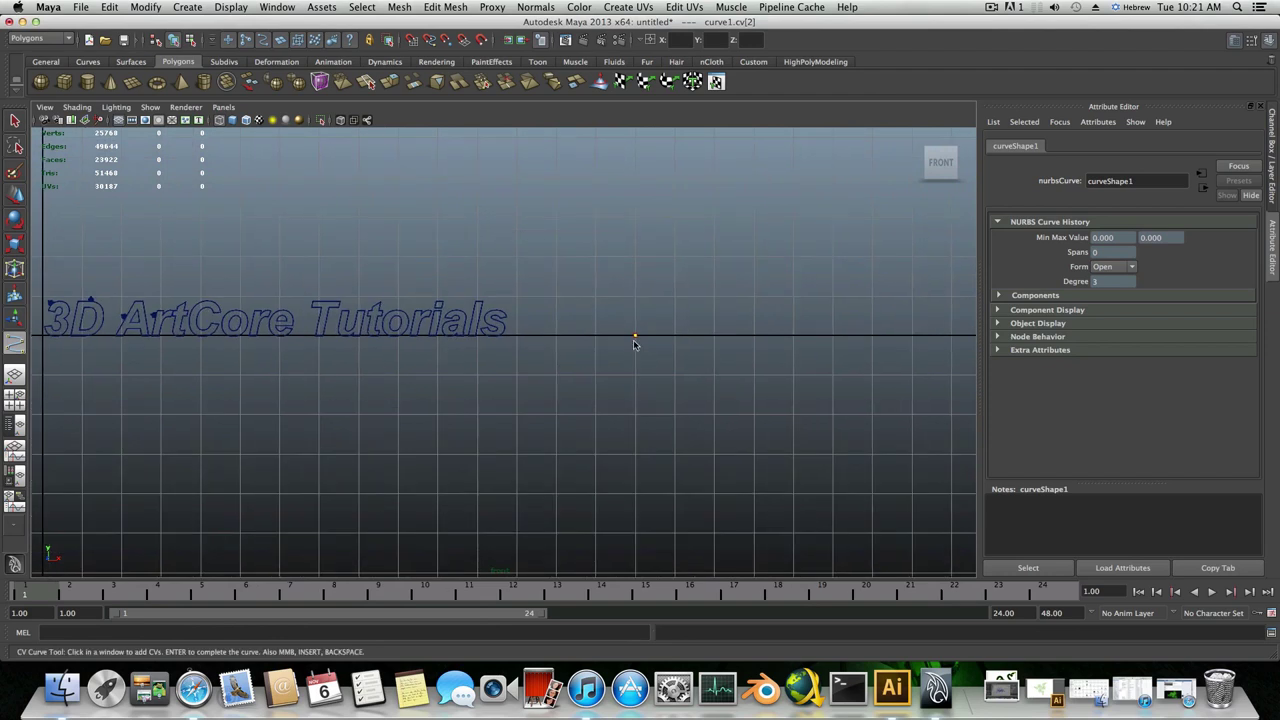
pyautogui.keyDown('alt'); pyautogui.moveTo(630, 368); pyautogui.dragTo(607, 404, button='middle'); pyautogui.keyUp('alt')
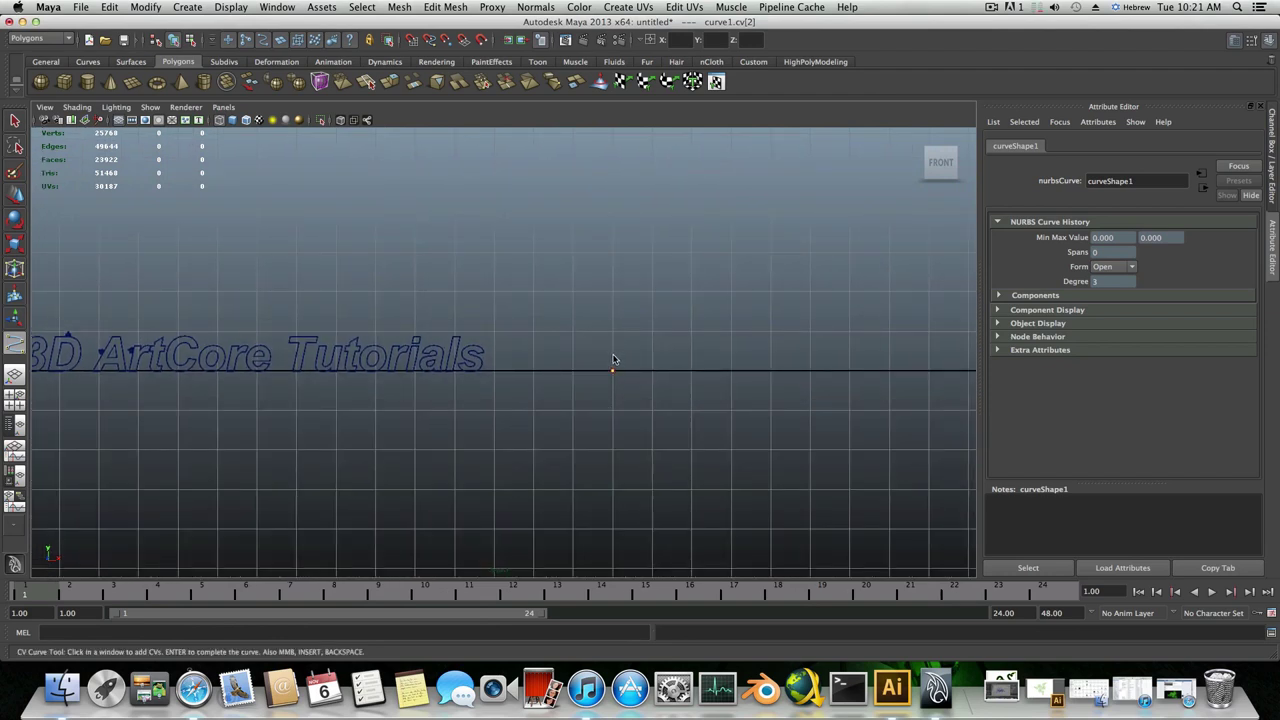
pyautogui.click(613, 358)
pyautogui.click(613, 332)
pyautogui.click(613, 295)
# - Add two more control points running backward along Z in the top view and finish the curve
pyautogui.press('space')
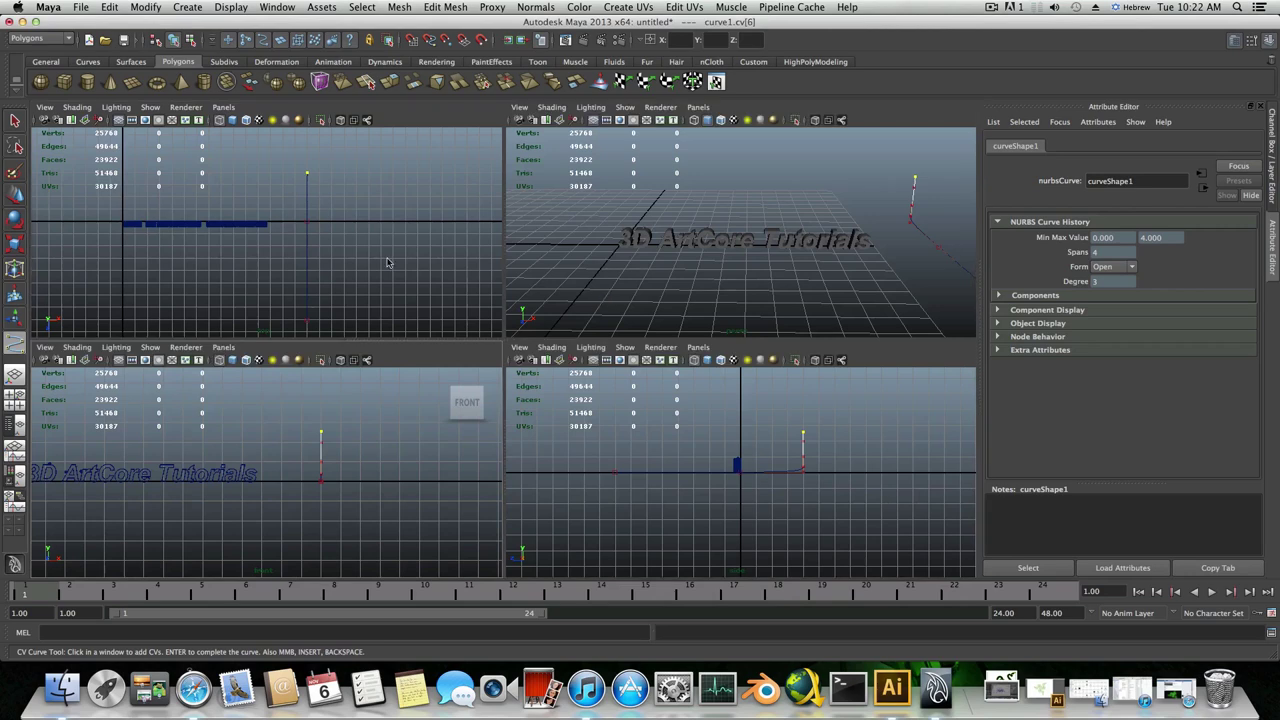
pyautogui.press('space')
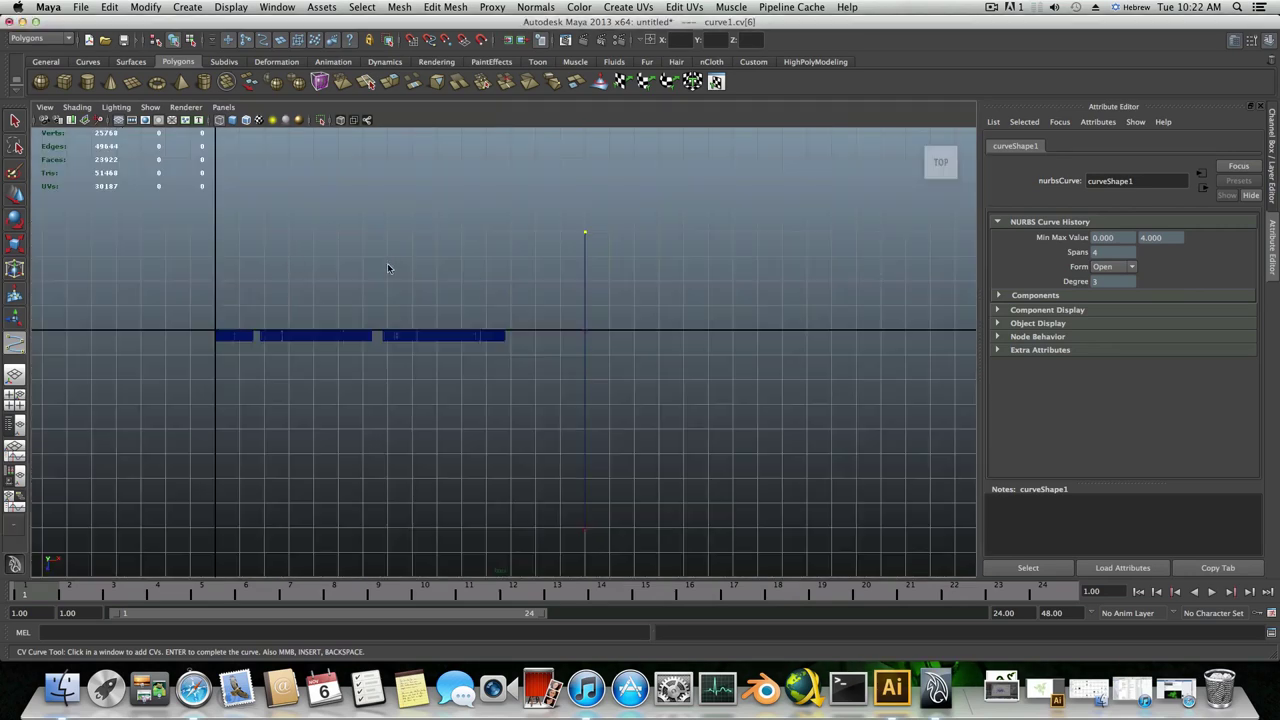
pyautogui.keyDown('alt'); pyautogui.moveTo(563, 212); pyautogui.dragTo(567, 317, button='middle'); pyautogui.keyUp('alt')
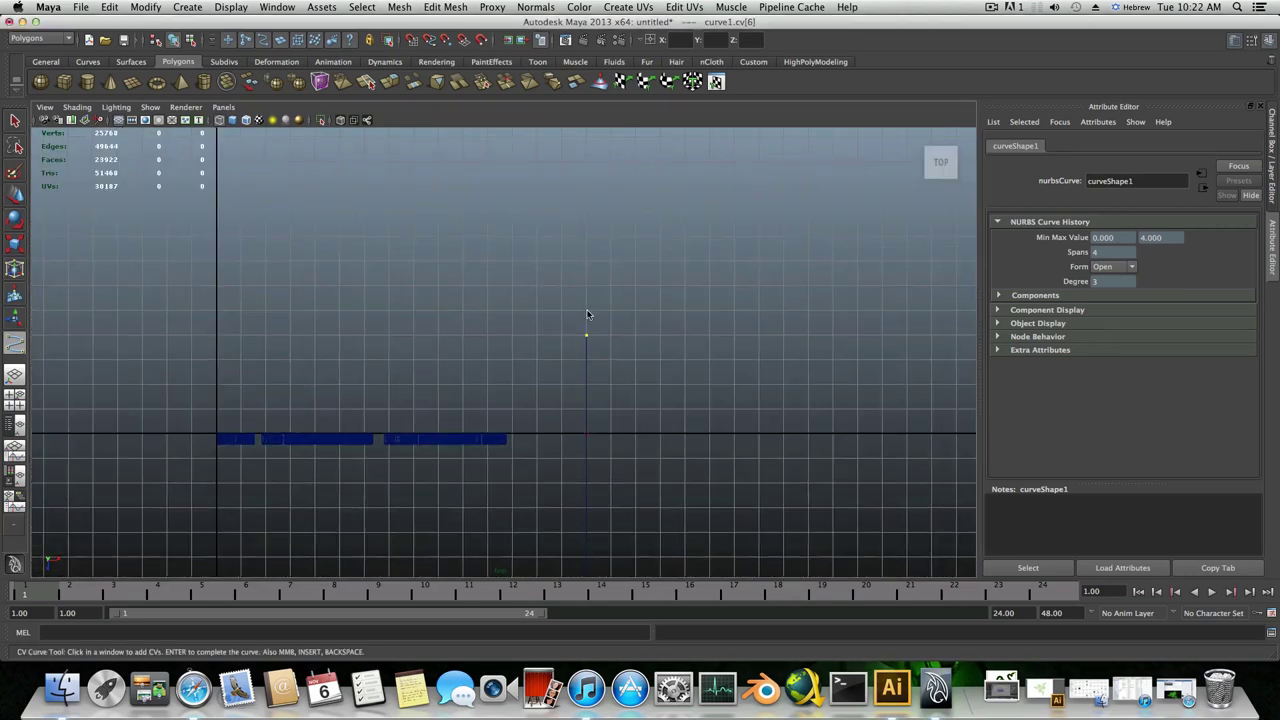
pyautogui.click(587, 314)
pyautogui.click(587, 277)
pyautogui.press('w')
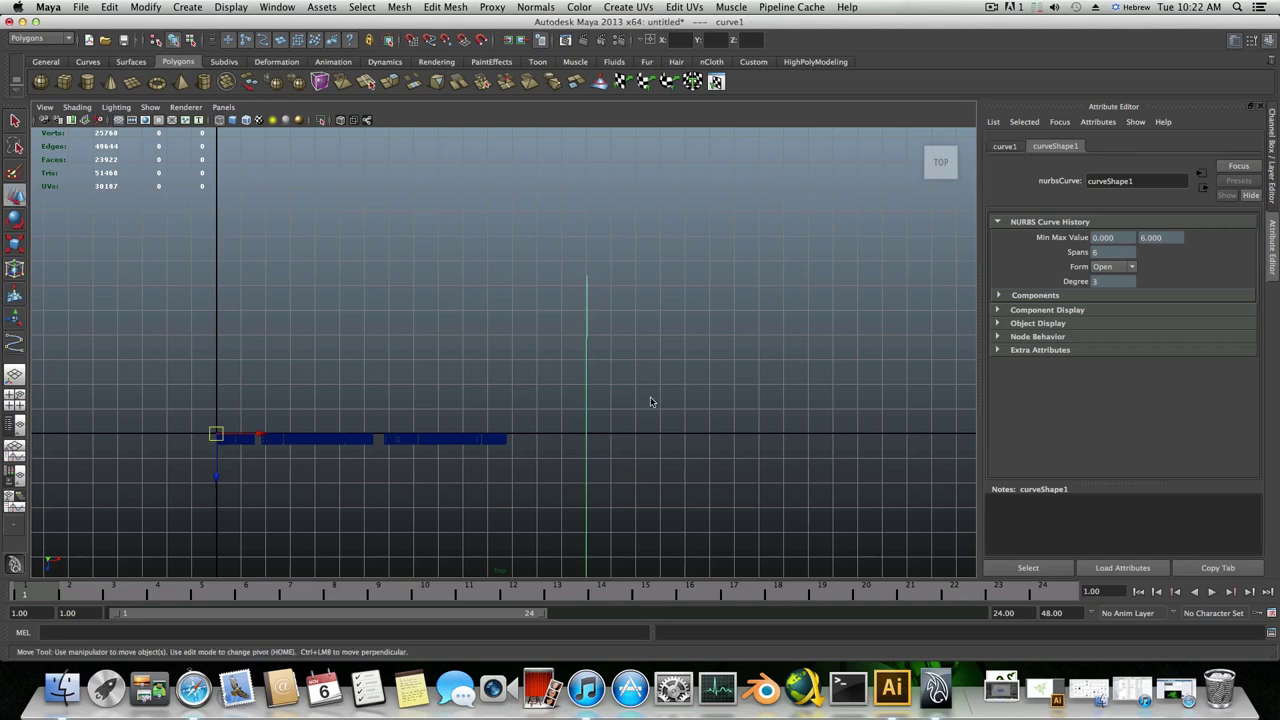
# - Examine the finished curve's profile and its position beside the 3D text in the perspective view from several angles
pyautogui.press('space')
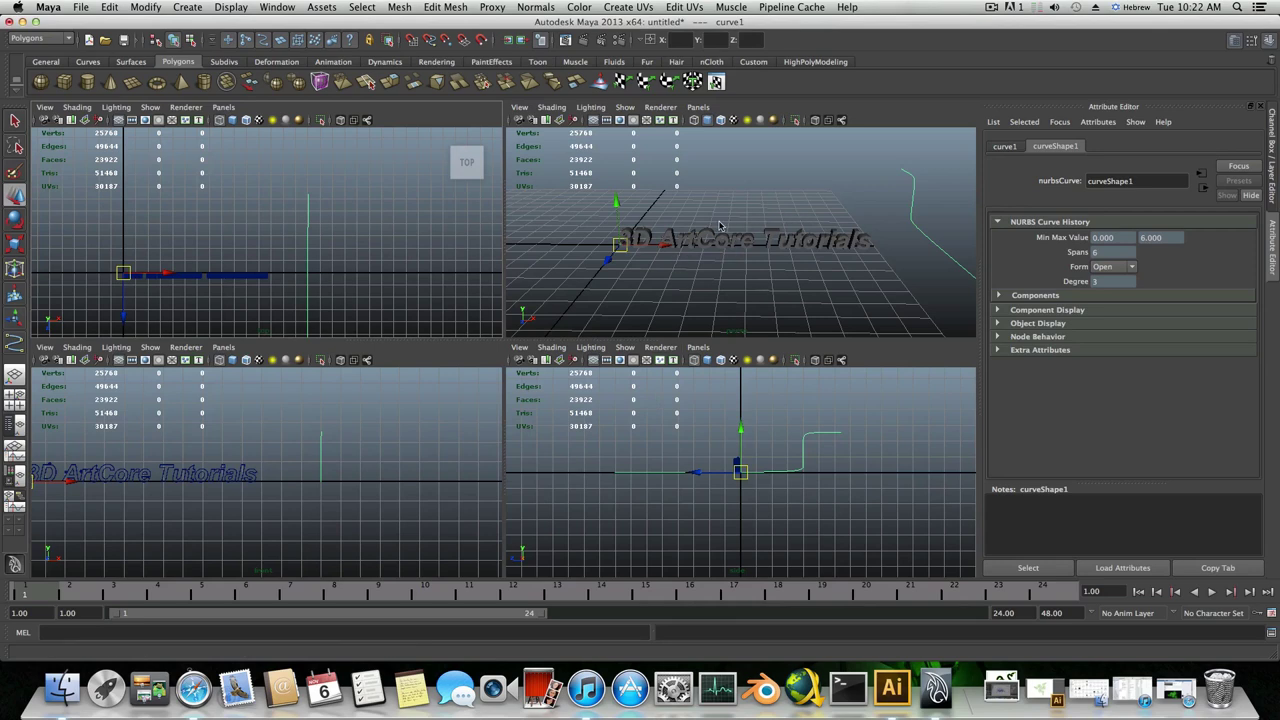
pyautogui.press('space')
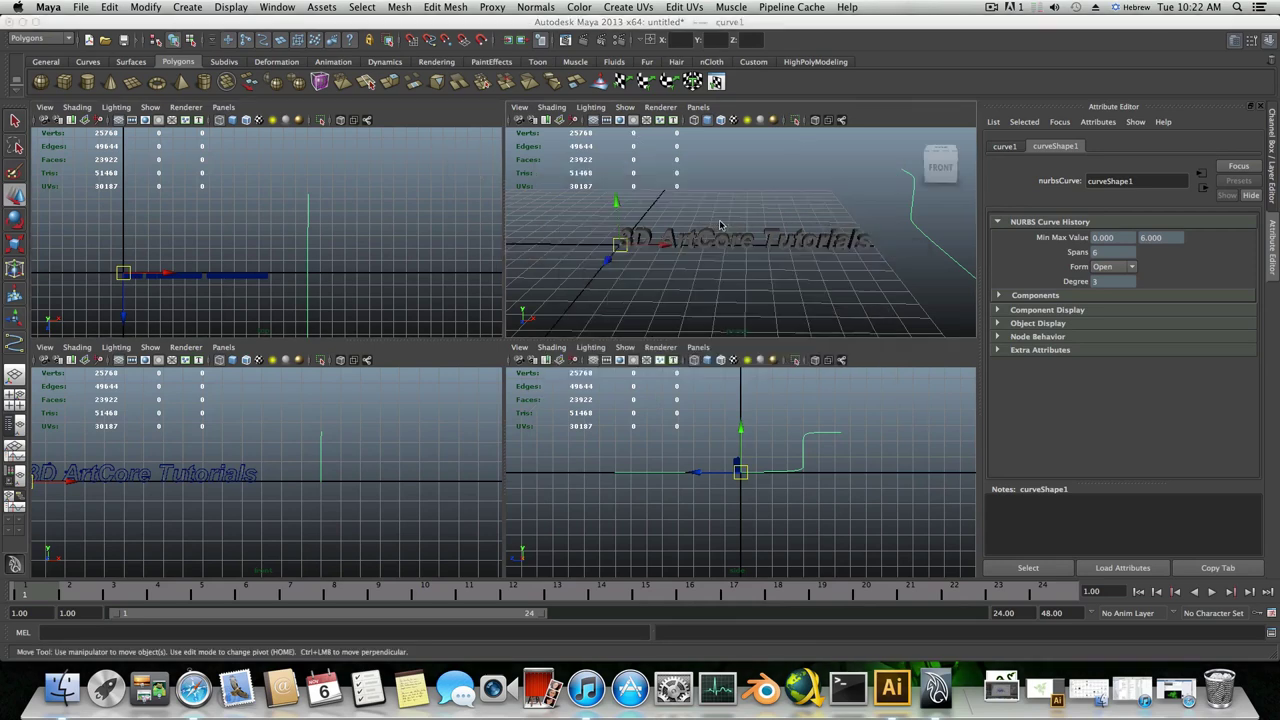
pyautogui.keyDown('alt'); pyautogui.moveTo(769, 348); pyautogui.dragTo(688, 359); pyautogui.keyUp('alt')
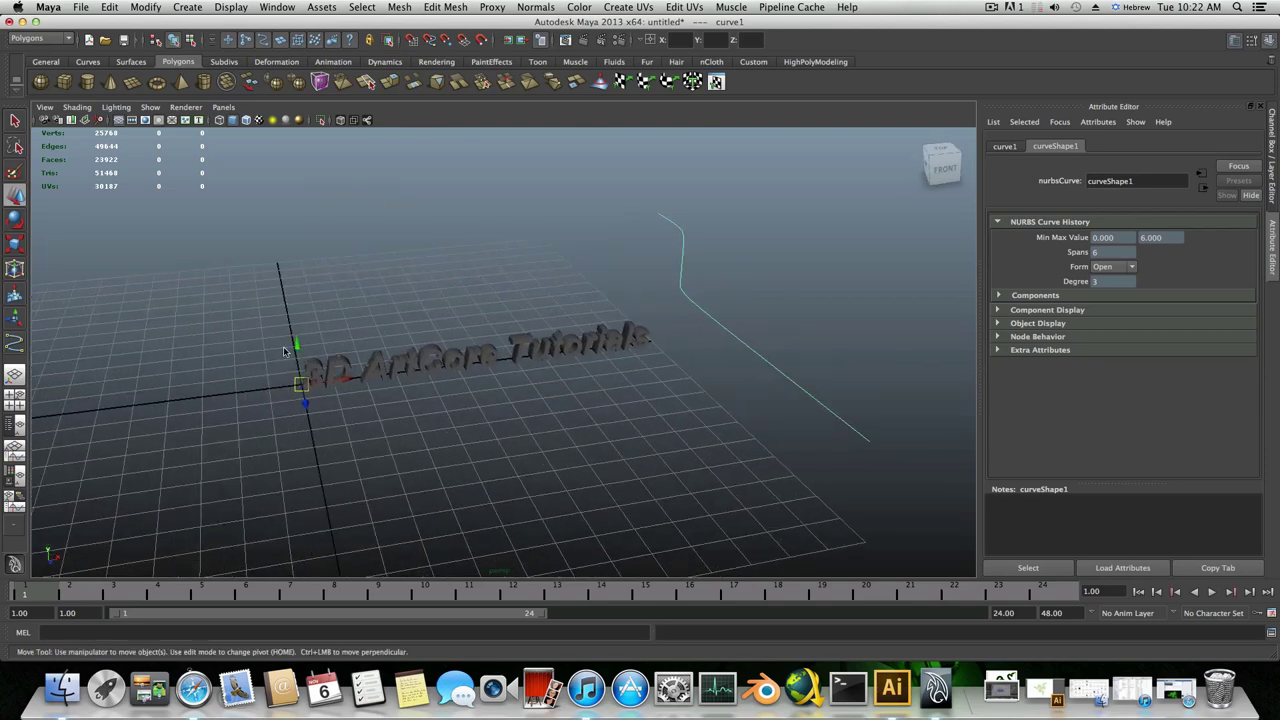
pyautogui.keyDown('alt'); pyautogui.moveTo(435, 375); pyautogui.dragTo(537, 342, button='middle'); pyautogui.keyUp('alt')
pyautogui.keyDown('alt'); pyautogui.moveTo(540, 344); pyautogui.dragTo(694, 372, button='right'); pyautogui.keyUp('alt')
pyautogui.keyDown('alt'); pyautogui.moveTo(466, 315); pyautogui.dragTo(602, 356, button='middle'); pyautogui.keyUp('alt')
pyautogui.keyDown('alt'); pyautogui.moveTo(485, 358); pyautogui.dragTo(483, 358, button='right'); pyautogui.keyUp('alt')
pyautogui.scroll(4, 482, 357)
pyautogui.keyDown('alt'); pyautogui.moveTo(640, 391); pyautogui.dragTo(660, 397, button='middle'); pyautogui.keyUp('alt')
pyautogui.keyDown('alt'); pyautogui.moveTo(660, 397); pyautogui.dragTo(618, 374, button='right'); pyautogui.keyUp('alt')
pyautogui.keyDown('alt'); pyautogui.moveTo(618, 374); pyautogui.dragTo(545, 376); pyautogui.keyUp('alt')
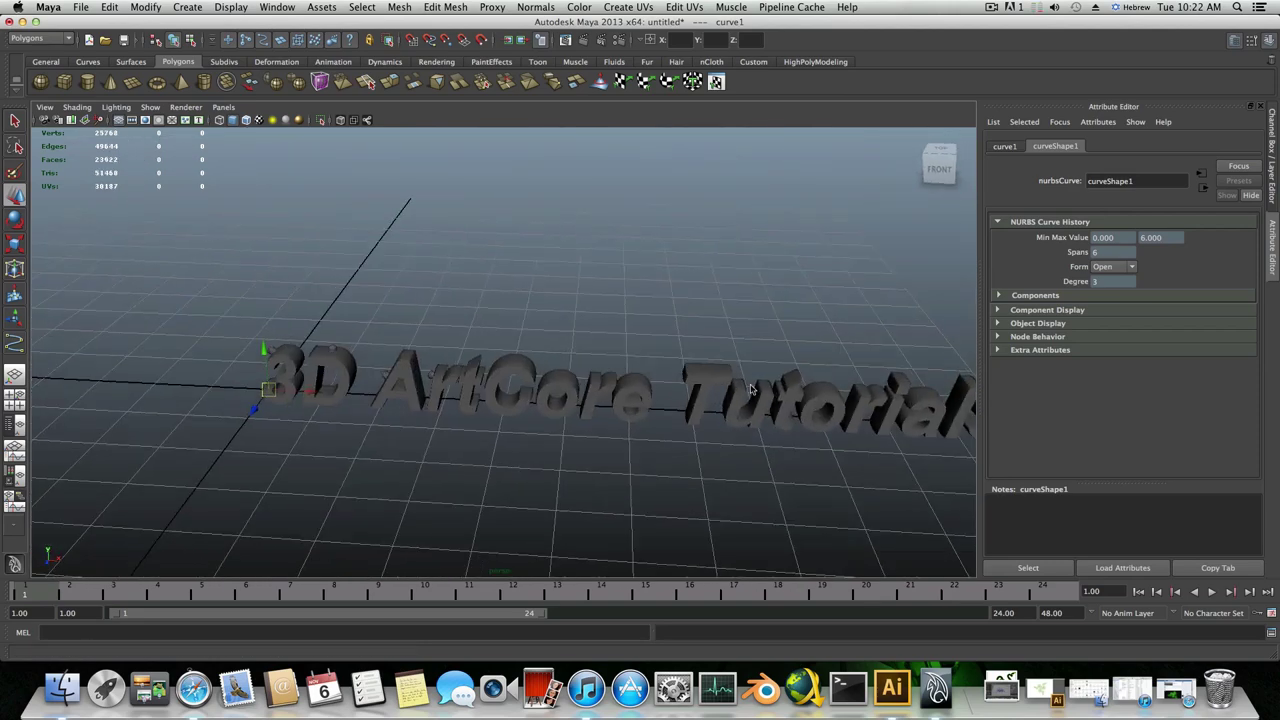
pyautogui.keyDown('alt'); pyautogui.moveTo(700, 386); pyautogui.dragTo(653, 382, button='right'); pyautogui.keyUp('alt')
pyautogui.keyDown('alt'); pyautogui.moveTo(653, 382); pyautogui.dragTo(458, 372, button='middle'); pyautogui.keyUp('alt')
pyautogui.scroll(-1, 698, 390)
pyautogui.keyDown('alt'); pyautogui.moveTo(756, 405); pyautogui.dragTo(265, 336); pyautogui.keyUp('alt')
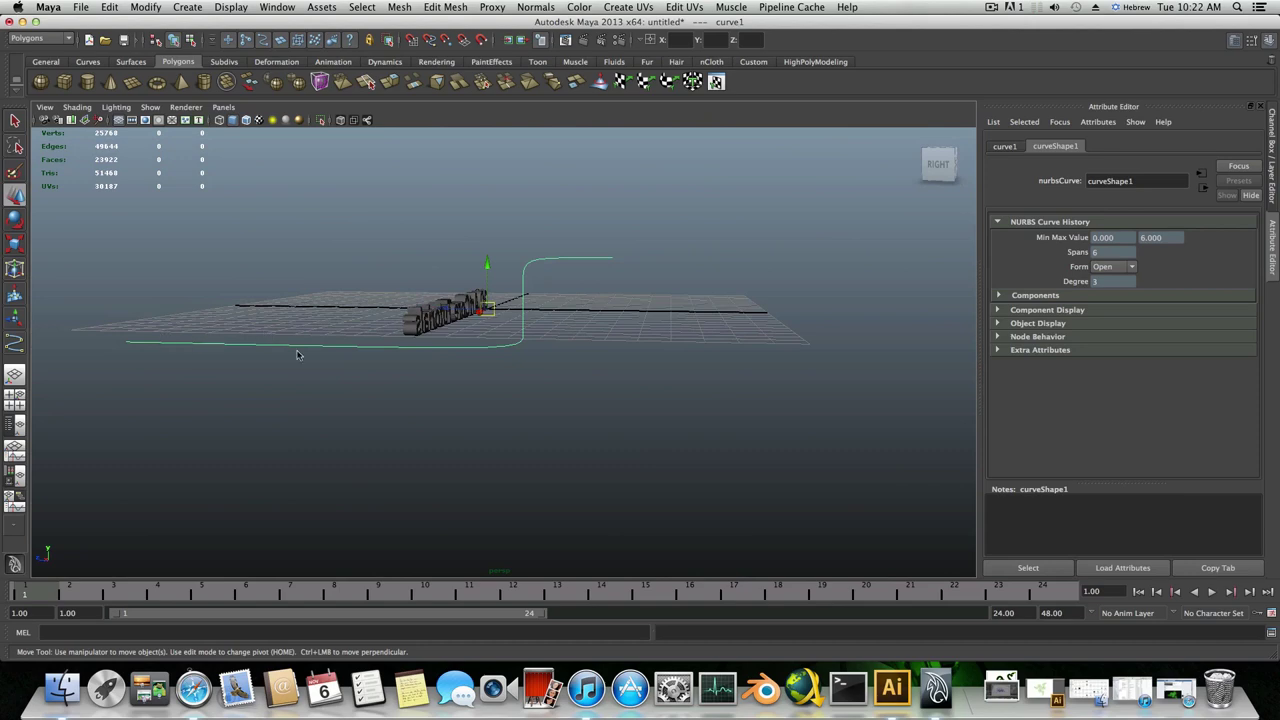
pyautogui.keyDown('alt'); pyautogui.moveTo(347, 344); pyautogui.dragTo(175, 372); pyautogui.keyUp('alt')
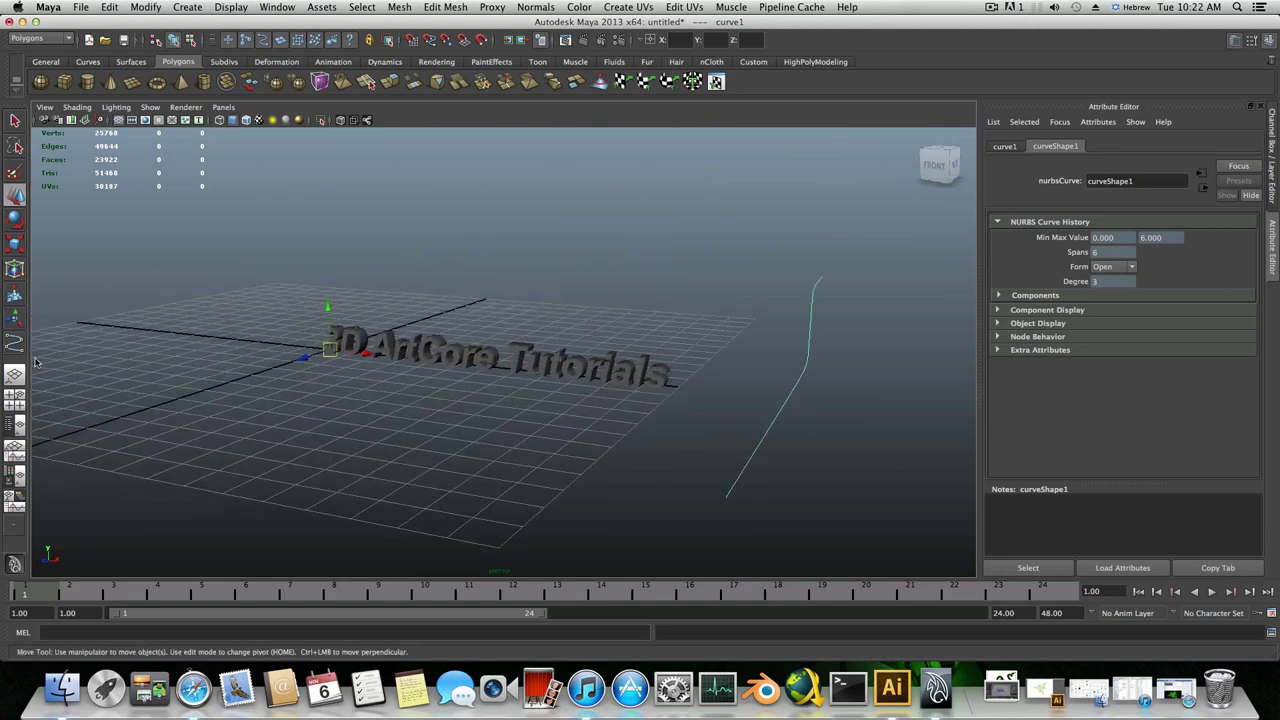
# - Duplicate the profile curve and move the copy about 17 cm along negative X to the other side of the text
pyautogui.click(22, 408)
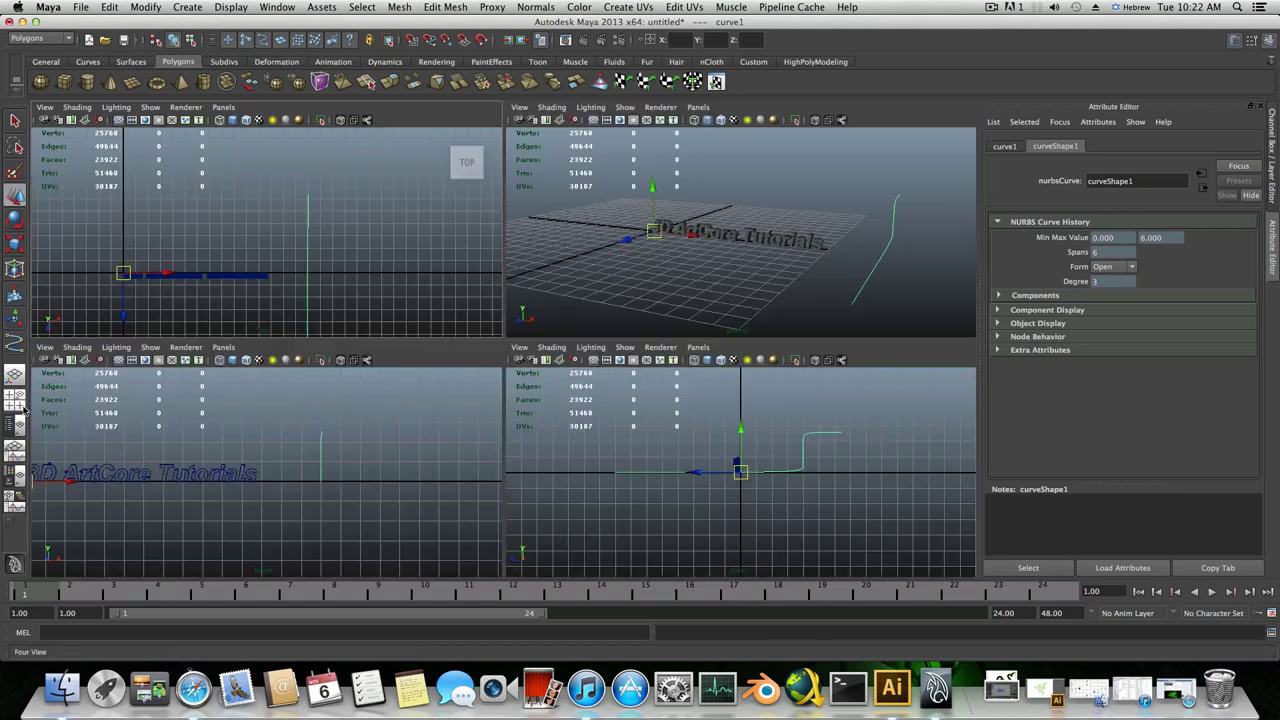
pyautogui.click(818, 276)
pyautogui.press('space')
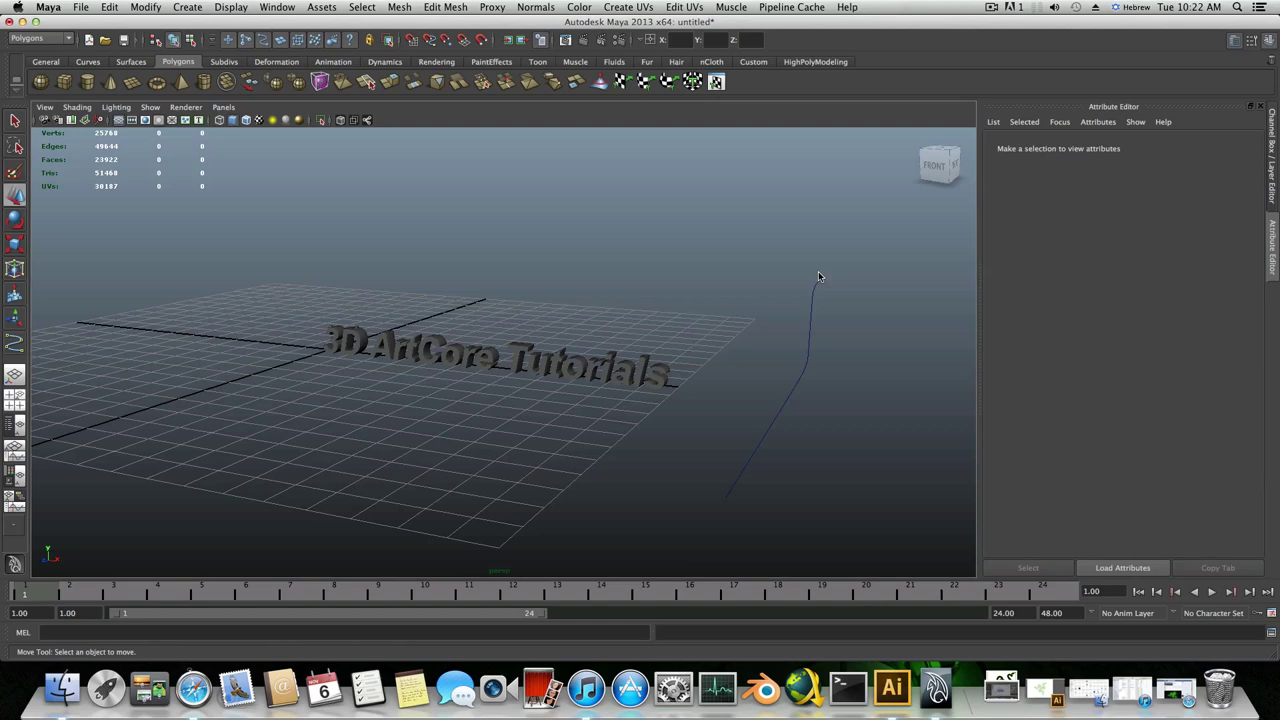
pyautogui.keyDown('alt'); pyautogui.moveTo(818, 277); pyautogui.dragTo(752, 337); pyautogui.keyUp('alt')
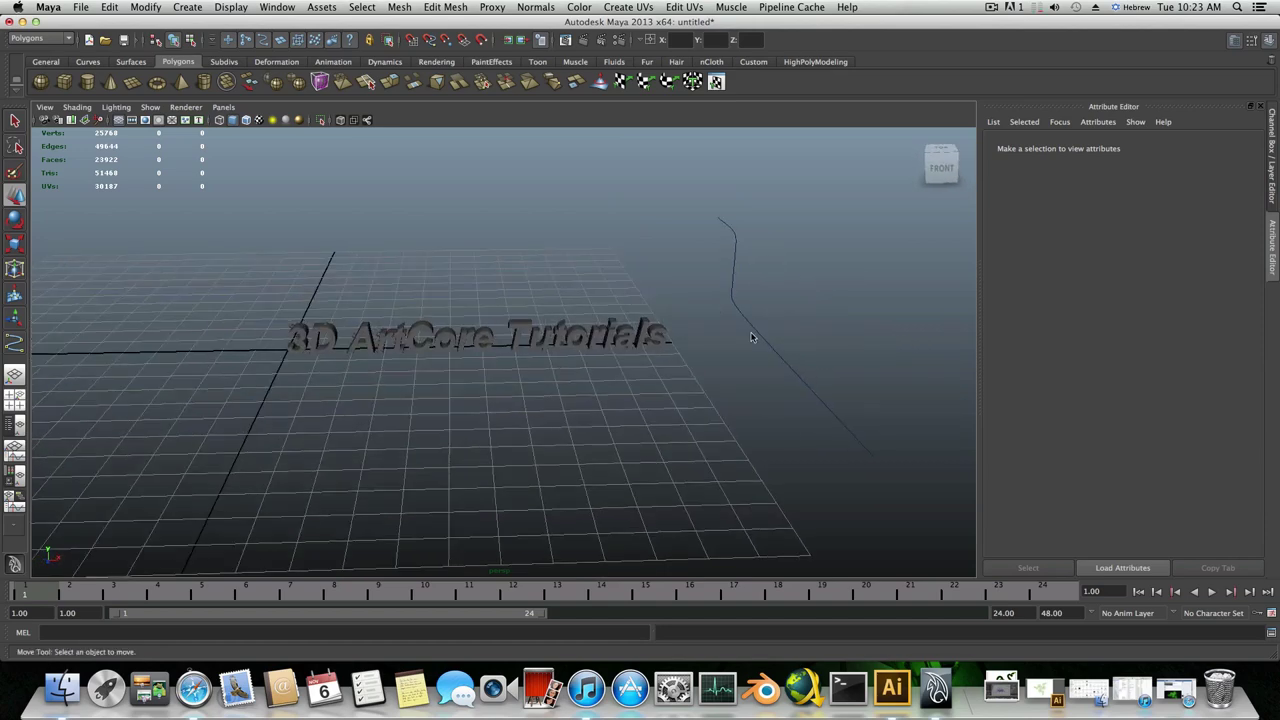
pyautogui.click(759, 336)
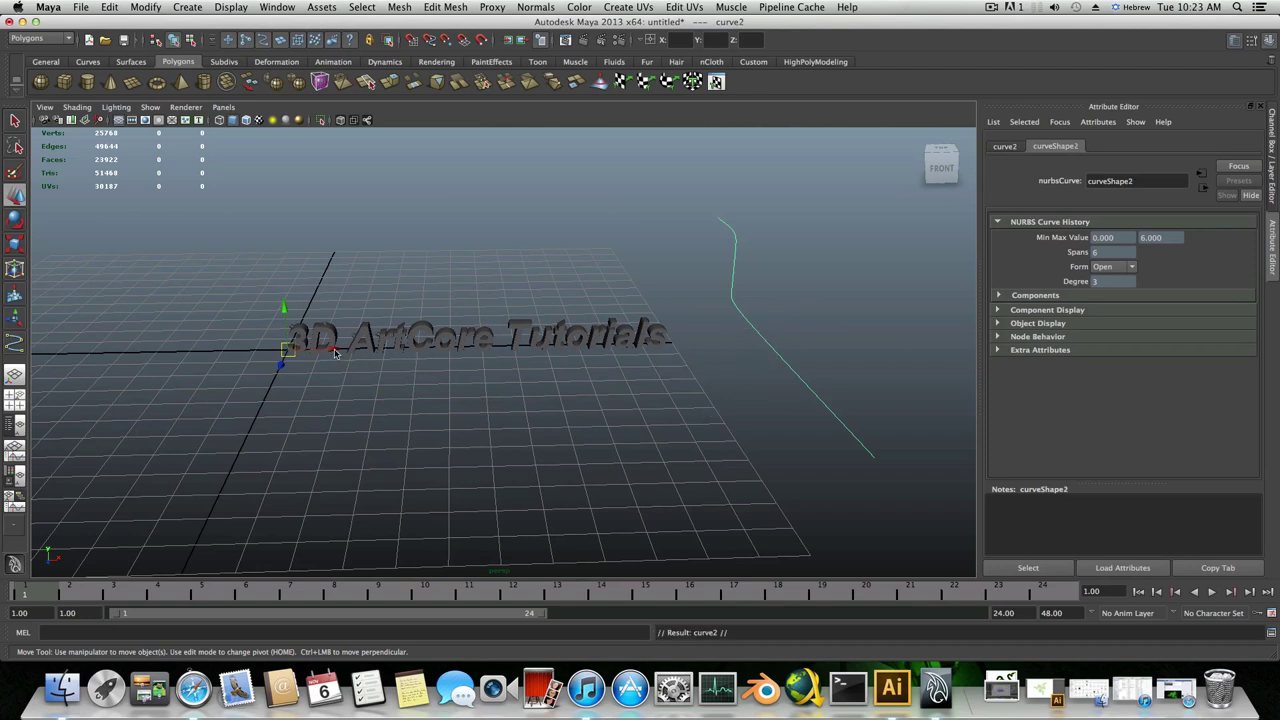
pyautogui.moveTo(335, 352); pyautogui.dragTo(2, 352)
pyautogui.scroll(-3, 214, 370)
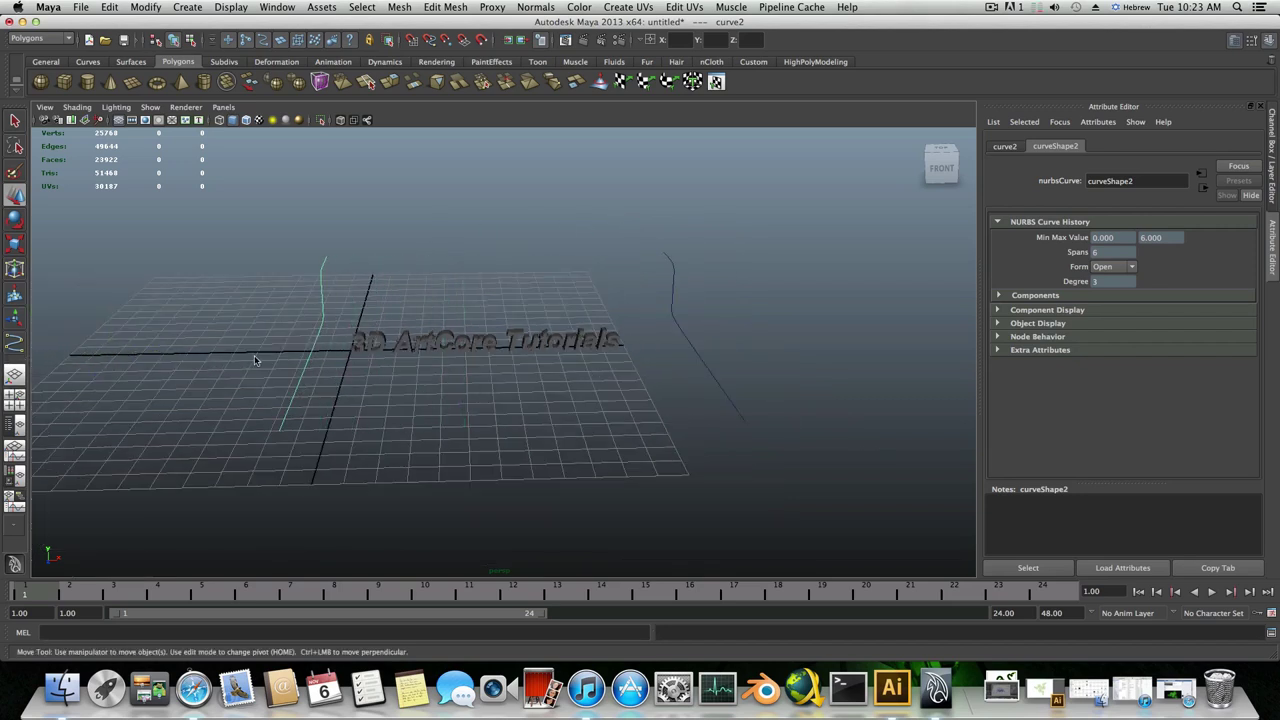
pyautogui.scroll(-3, 308, 366)
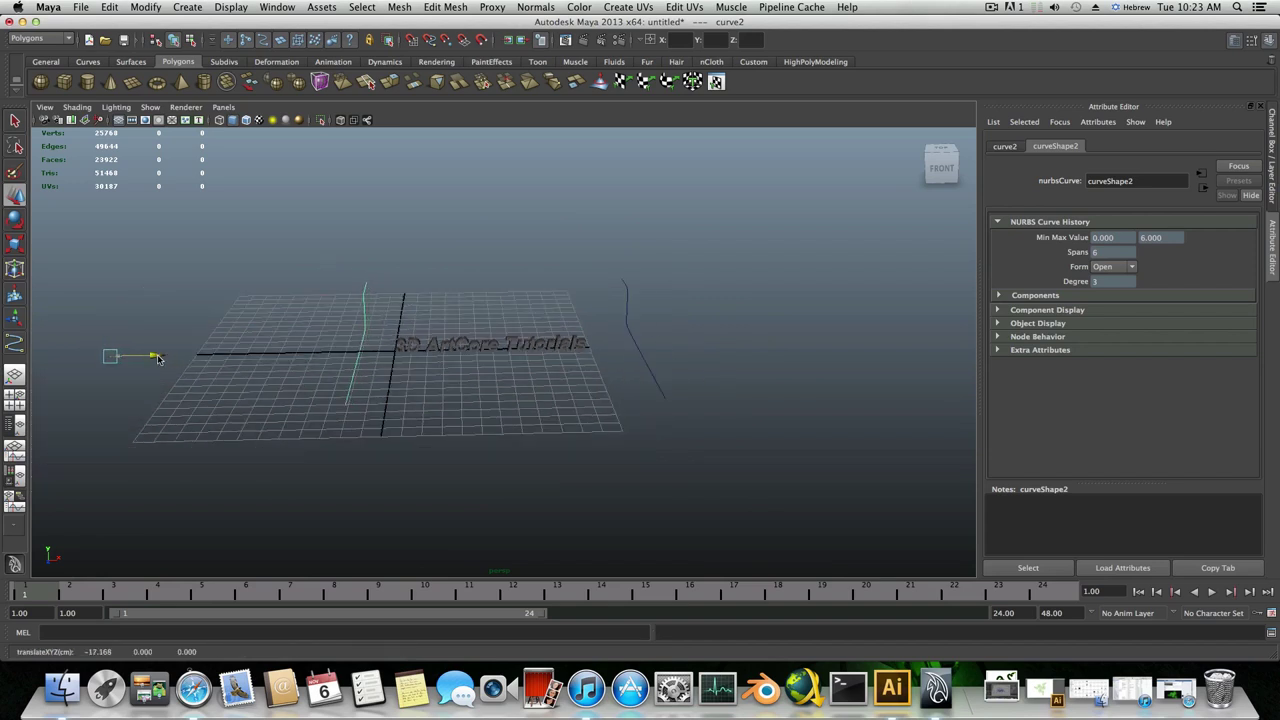
pyautogui.keyDown('alt'); pyautogui.moveTo(422, 379); pyautogui.dragTo(373, 355); pyautogui.keyUp('alt')
pyautogui.scroll(3, 378, 368)
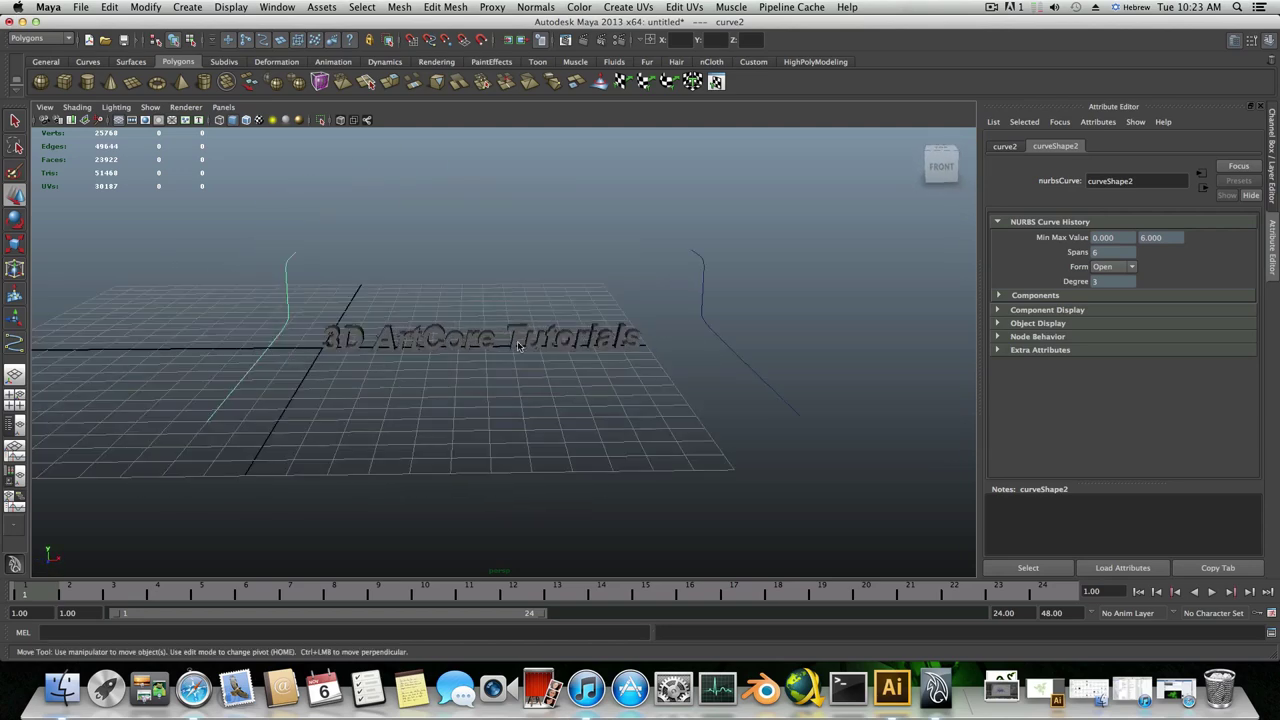
# - Loft a backdrop surface between the two matching profile curves on either side of the text
pyautogui.keyDown('shift'); pyautogui.click(740, 359); pyautogui.keyUp('shift')
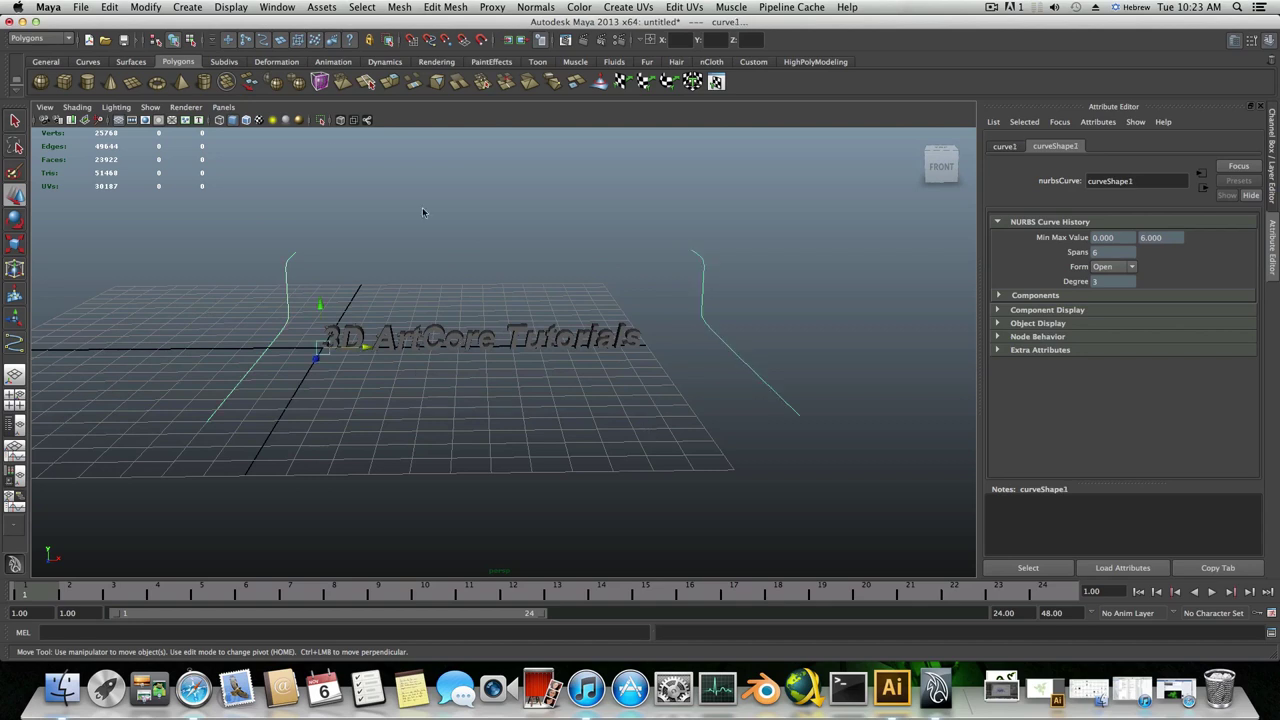
pyautogui.click(38, 40)
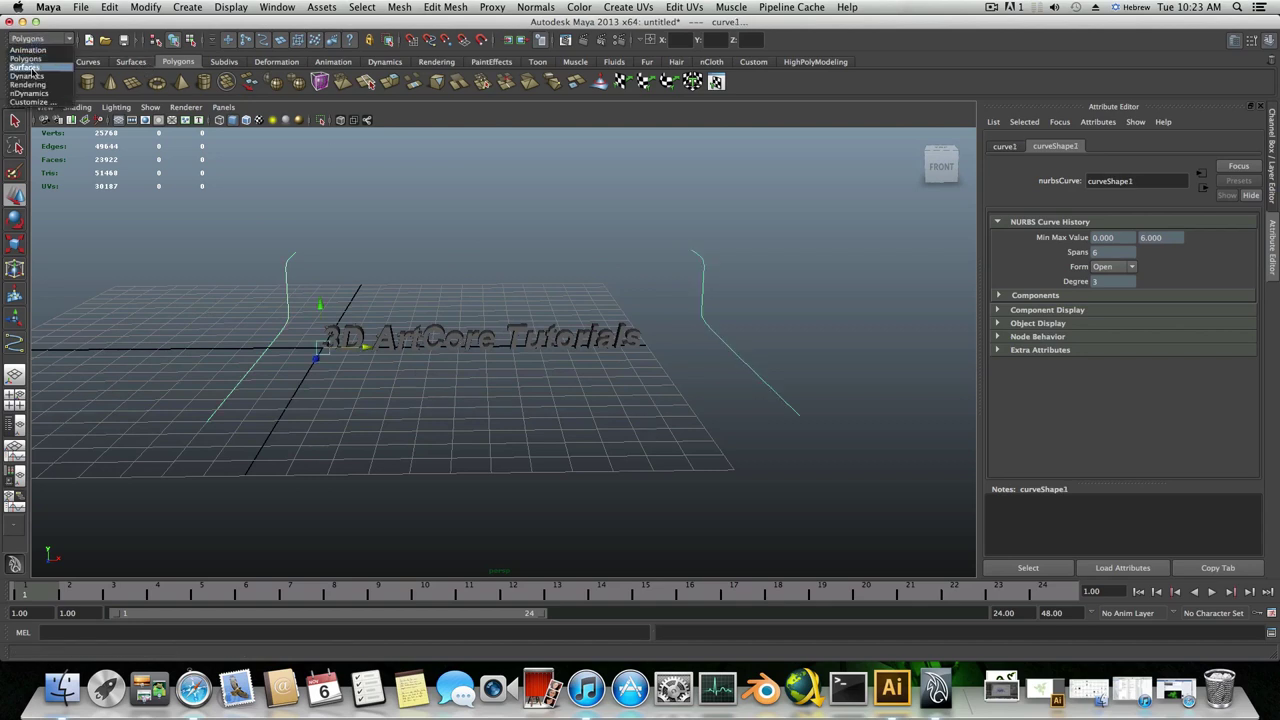
pyautogui.click(30, 67)
pyautogui.click(428, 8)
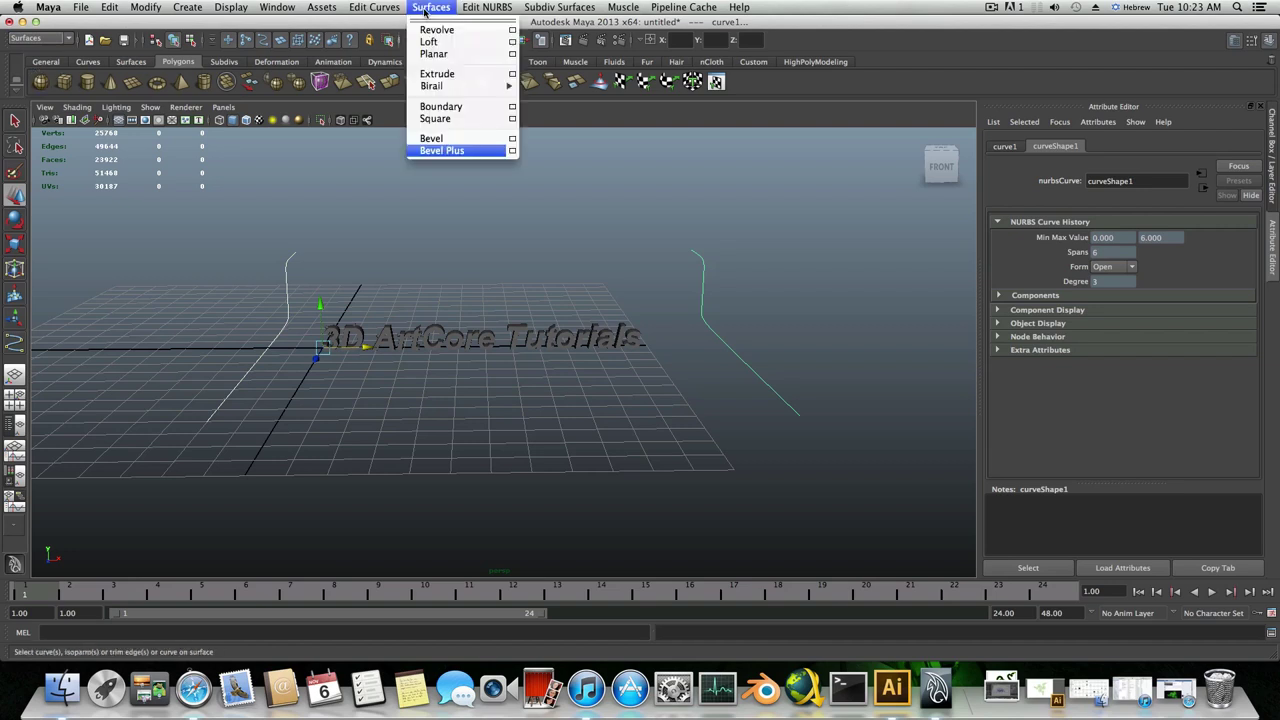
pyautogui.click(430, 41)
pyautogui.keyDown('alt'); pyautogui.moveTo(676, 350); pyautogui.dragTo(727, 375); pyautogui.keyUp('alt')
pyautogui.click(641, 316)
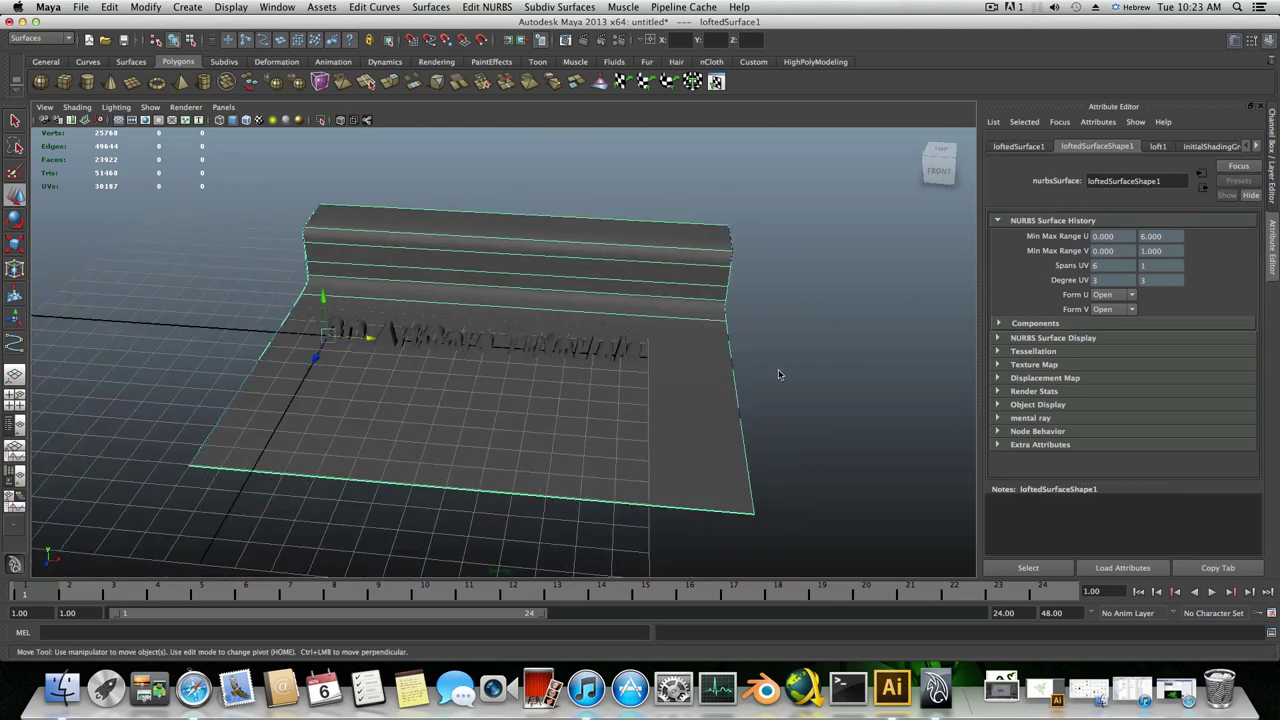
# - Scale the lofted surface along X to make the backdrop much wider than the text
pyautogui.moveTo(593, 368)
pyautogui.keyDown('alt'); pyautogui.mouseDown()
pyautogui.moveTo(528, 336)
pyautogui.moveTo(677, 360)
pyautogui.moveTo(575, 362)
pyautogui.mouseUp(); pyautogui.keyUp('alt')
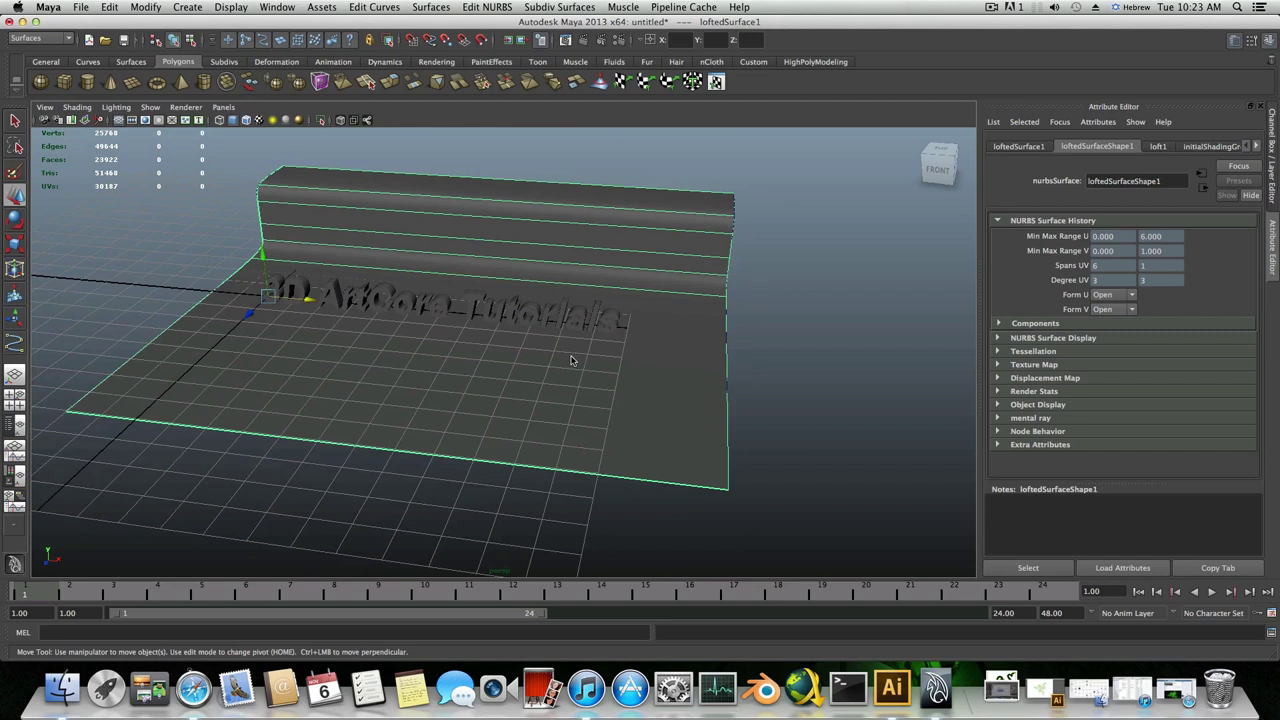
pyautogui.click(835, 244)
pyautogui.click(665, 228)
pyautogui.keyDown('alt'); pyautogui.moveTo(545, 357); pyautogui.dragTo(540, 345); pyautogui.keyUp('alt')
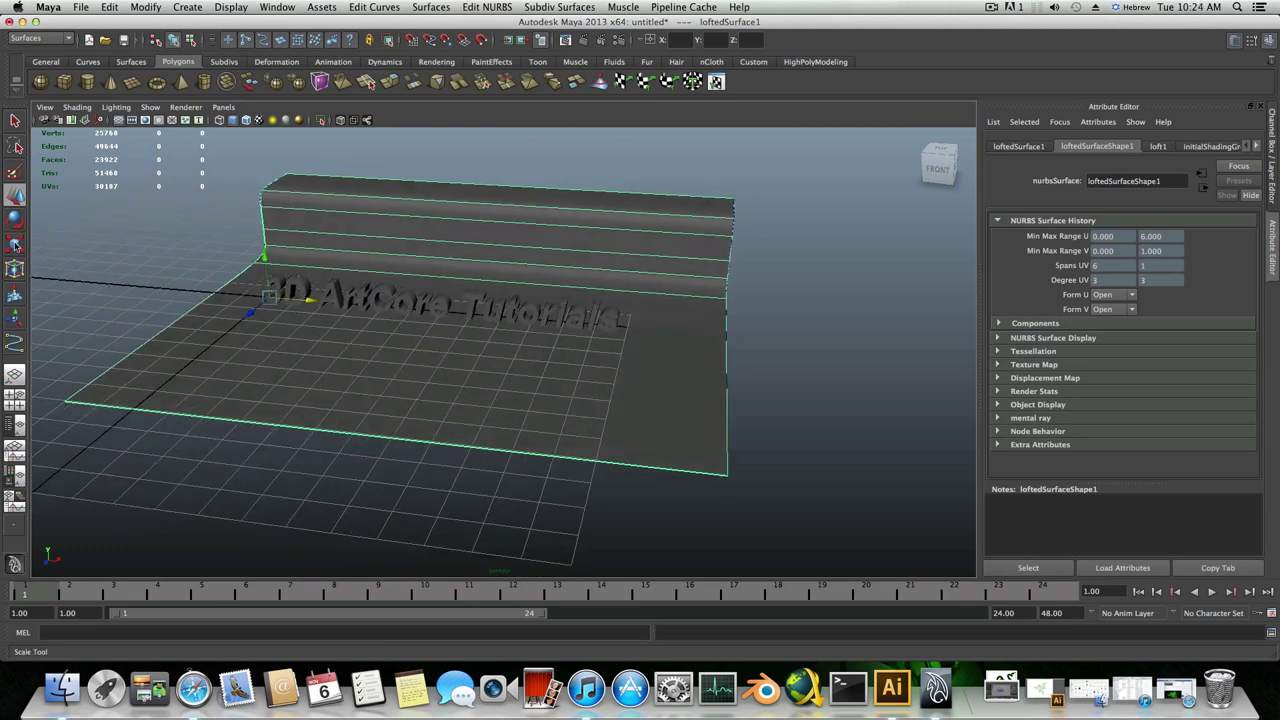
pyautogui.click(15, 244)
pyautogui.keyDown('alt'); pyautogui.moveTo(324, 305); pyautogui.dragTo(430, 383); pyautogui.keyUp('alt')
# - Move the widened backdrop about 13 cm along negative X so it extends past both ends of the text
pyautogui.click(15, 195)
pyautogui.scroll(-3, 390, 328)
pyautogui.keyDown('alt'); pyautogui.moveTo(430, 383); pyautogui.dragTo(537, 394, button='right'); pyautogui.keyUp('alt')
pyautogui.keyDown('alt'); pyautogui.moveTo(315, 325); pyautogui.dragTo(389, 329, button='right'); pyautogui.keyUp('alt')
pyautogui.keyDown('alt'); pyautogui.moveTo(389, 329); pyautogui.dragTo(480, 451, button='middle'); pyautogui.keyUp('alt')
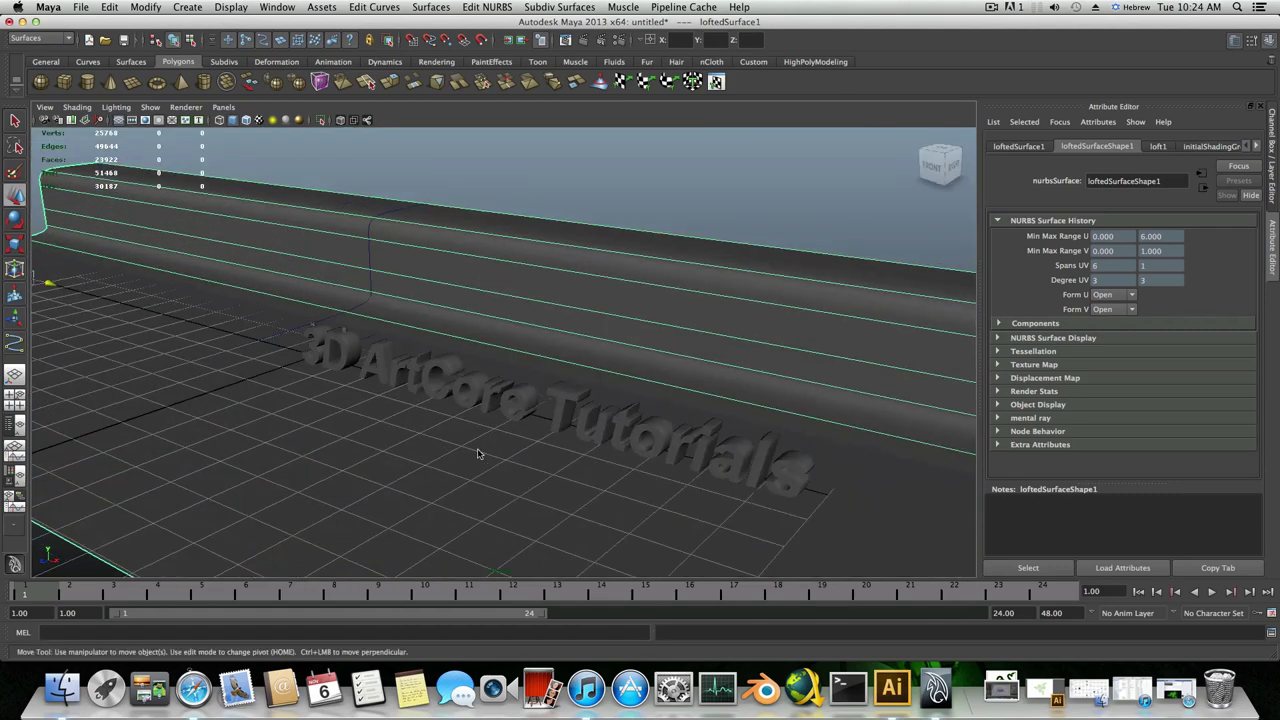
# - Pull the control vertices of the backdrop's front floor edge forward along Z to lengthen the floor
pyautogui.keyDown('alt'); pyautogui.moveTo(480, 451); pyautogui.dragTo(473, 436); pyautogui.keyUp('alt')
pyautogui.keyDown('alt'); pyautogui.moveTo(473, 436); pyautogui.dragTo(612, 451, button='right'); pyautogui.keyUp('alt')
pyautogui.keyDown('alt'); pyautogui.moveTo(612, 451); pyautogui.dragTo(442, 323, button='middle'); pyautogui.keyUp('alt')
pyautogui.keyDown('alt'); pyautogui.moveTo(760, 371); pyautogui.dragTo(480, 398, button='right'); pyautogui.keyUp('alt')
pyautogui.keyDown('alt'); pyautogui.moveTo(666, 423); pyautogui.dragTo(547, 422); pyautogui.keyUp('alt')
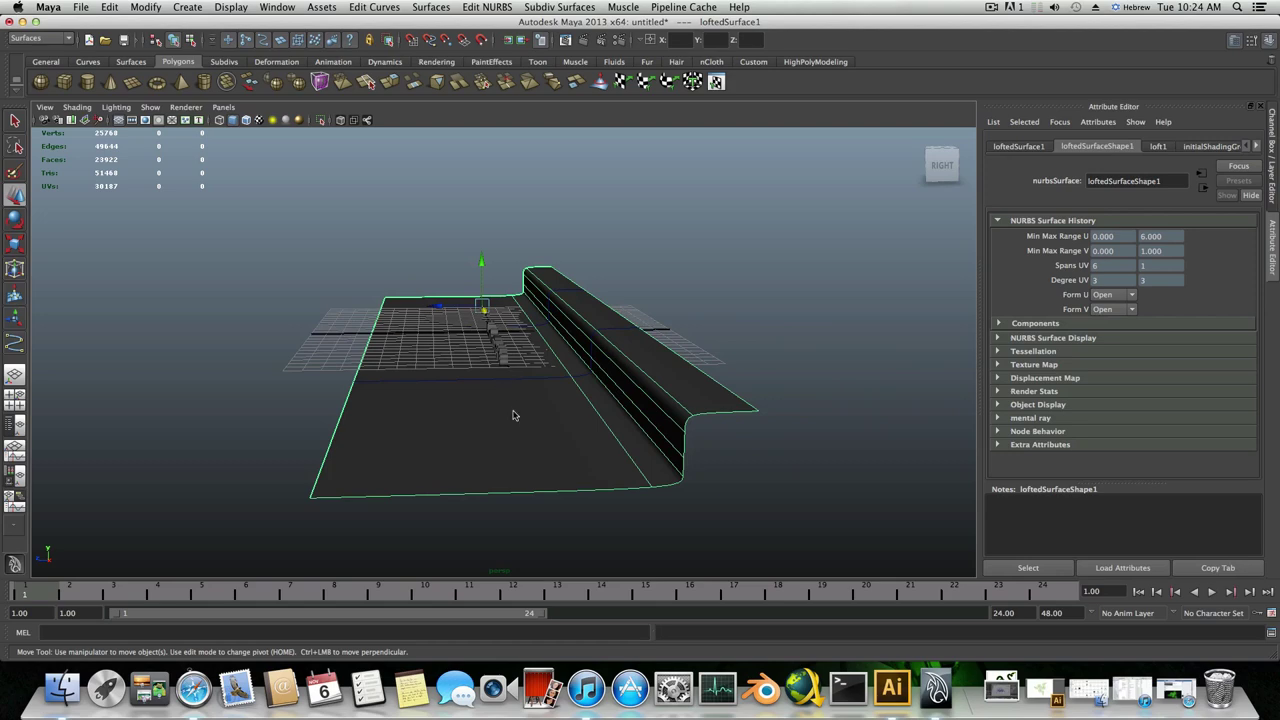
pyautogui.keyDown('alt'); pyautogui.moveTo(513, 415); pyautogui.dragTo(440, 395); pyautogui.keyUp('alt')
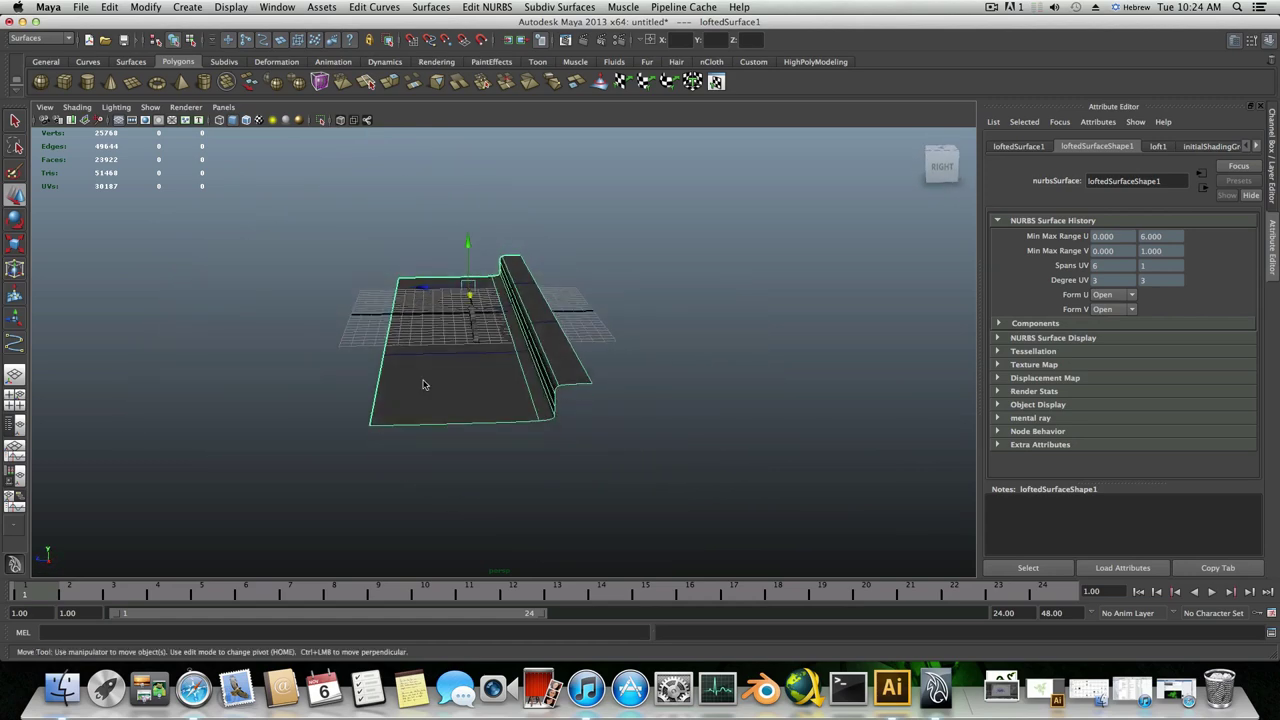
pyautogui.rightClick(423, 385)
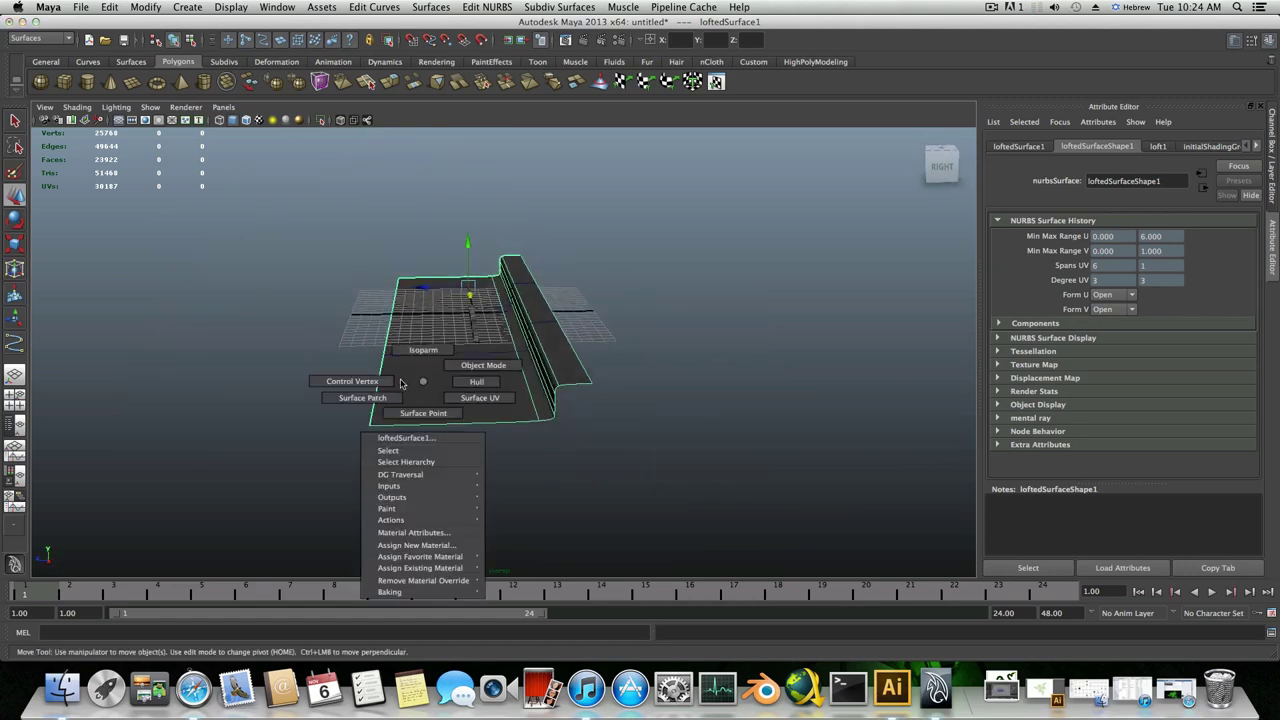
pyautogui.click(369, 382)
pyautogui.moveTo(417, 552); pyautogui.dragTo(417, 551)
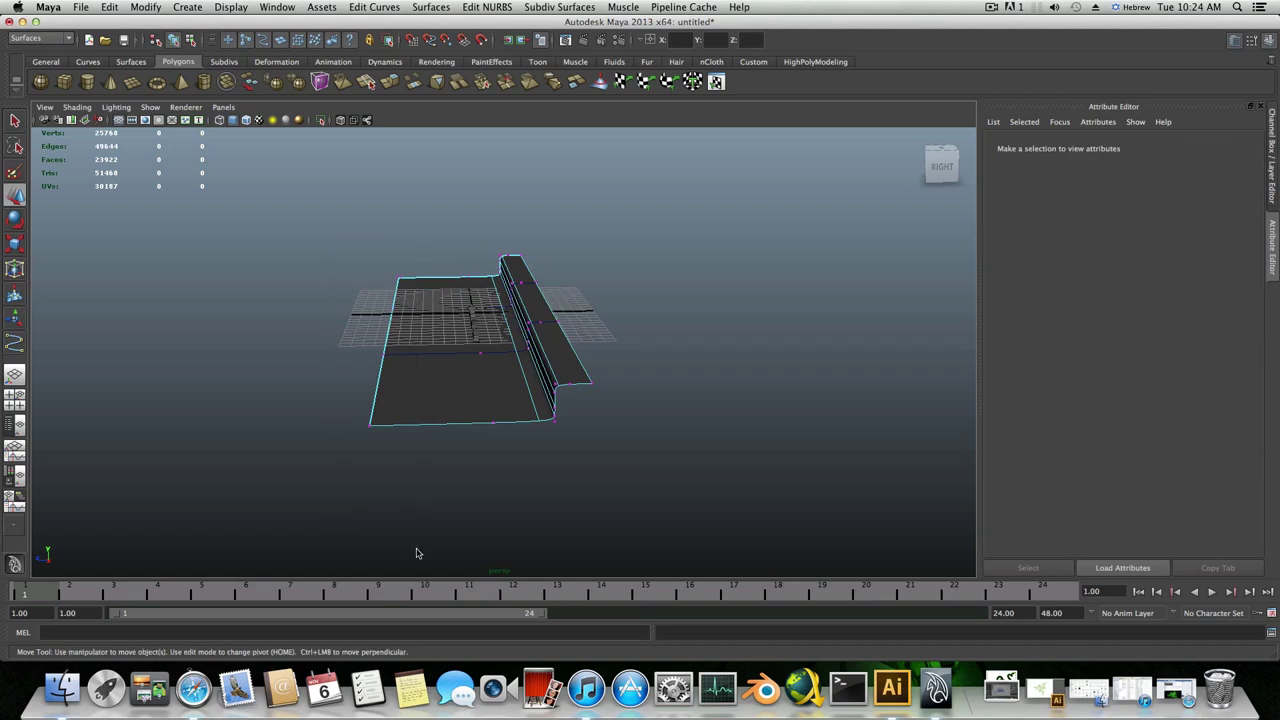
pyautogui.moveTo(339, 337); pyautogui.dragTo(171, 340)
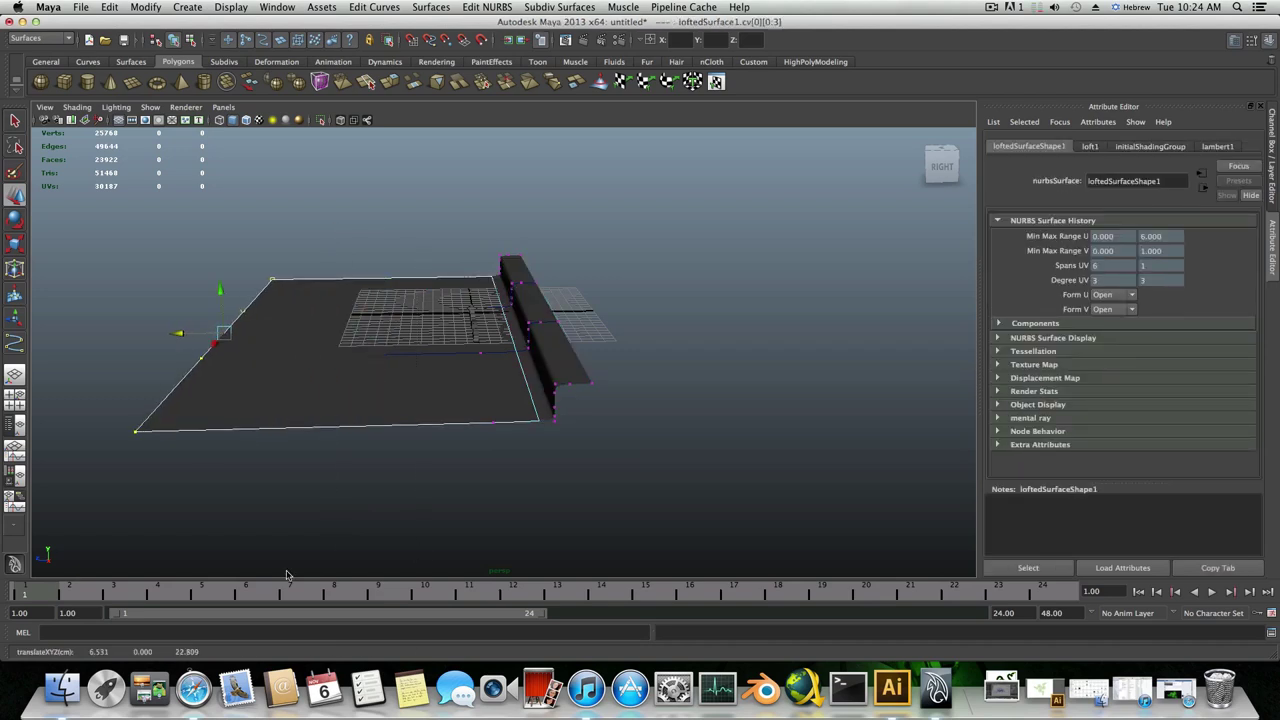
# - Select the top rows of control vertices on the backdrop wall and raise them along Y to make the wall taller
pyautogui.keyDown('alt'); pyautogui.moveTo(501, 444); pyautogui.dragTo(500, 441); pyautogui.keyUp('alt')
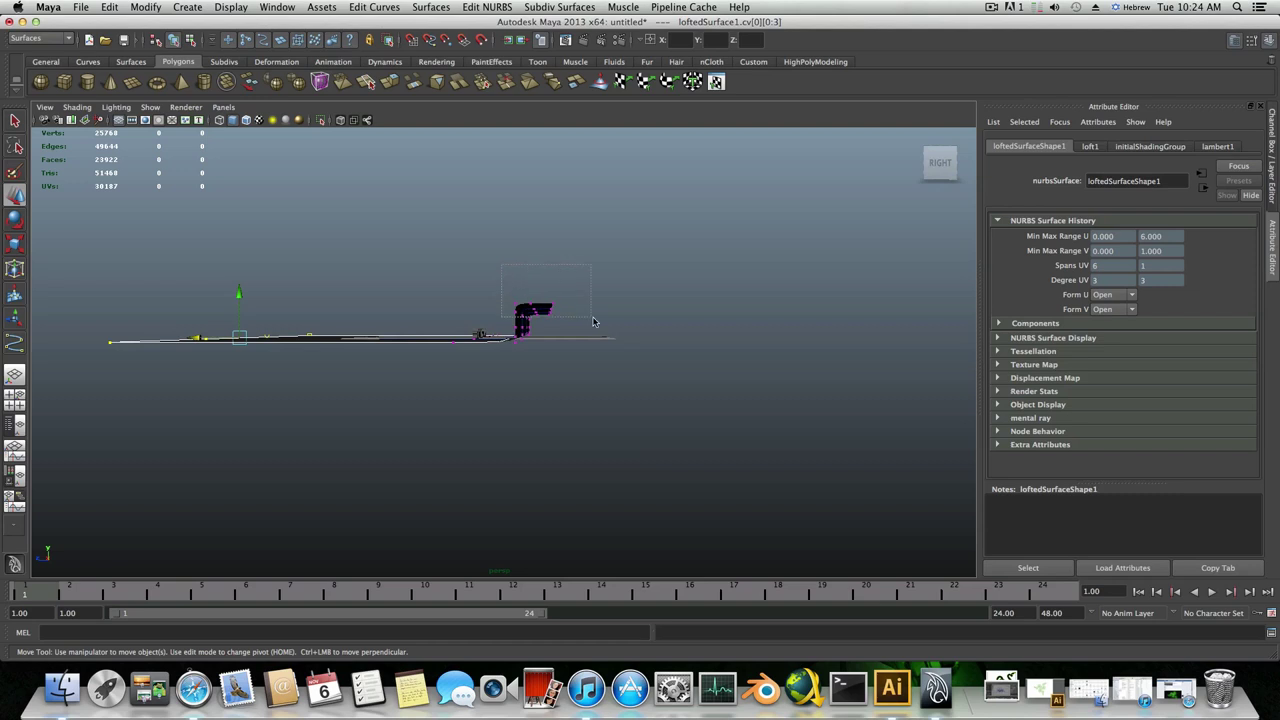
pyautogui.moveTo(600, 326); pyautogui.dragTo(600, 328)
pyautogui.keyDown('alt'); pyautogui.moveTo(557, 386); pyautogui.dragTo(738, 372); pyautogui.keyUp('alt')
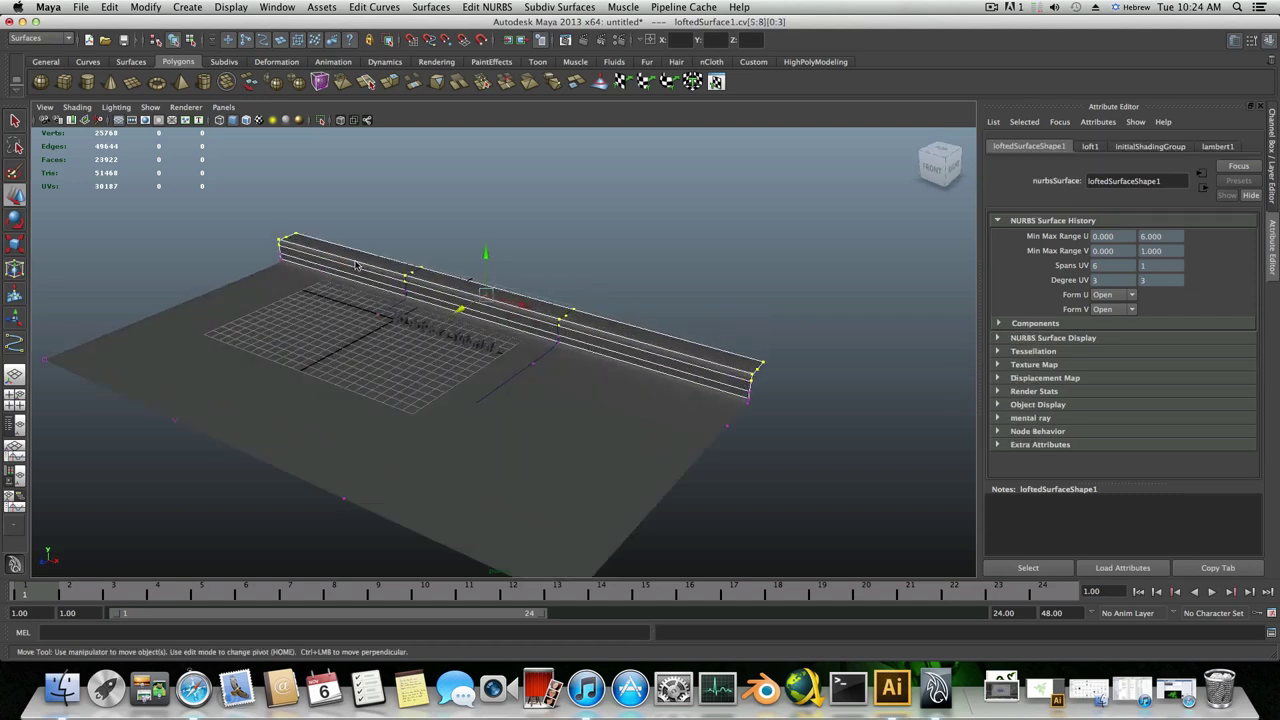
pyautogui.keyDown('alt'); pyautogui.moveTo(728, 382); pyautogui.dragTo(746, 386); pyautogui.keyUp('alt')
pyautogui.keyDown('alt'); pyautogui.moveTo(690, 363); pyautogui.dragTo(751, 354, button='right'); pyautogui.keyUp('alt')
pyautogui.keyDown('alt'); pyautogui.moveTo(868, 293); pyautogui.dragTo(756, 316, button='middle'); pyautogui.keyUp('alt')
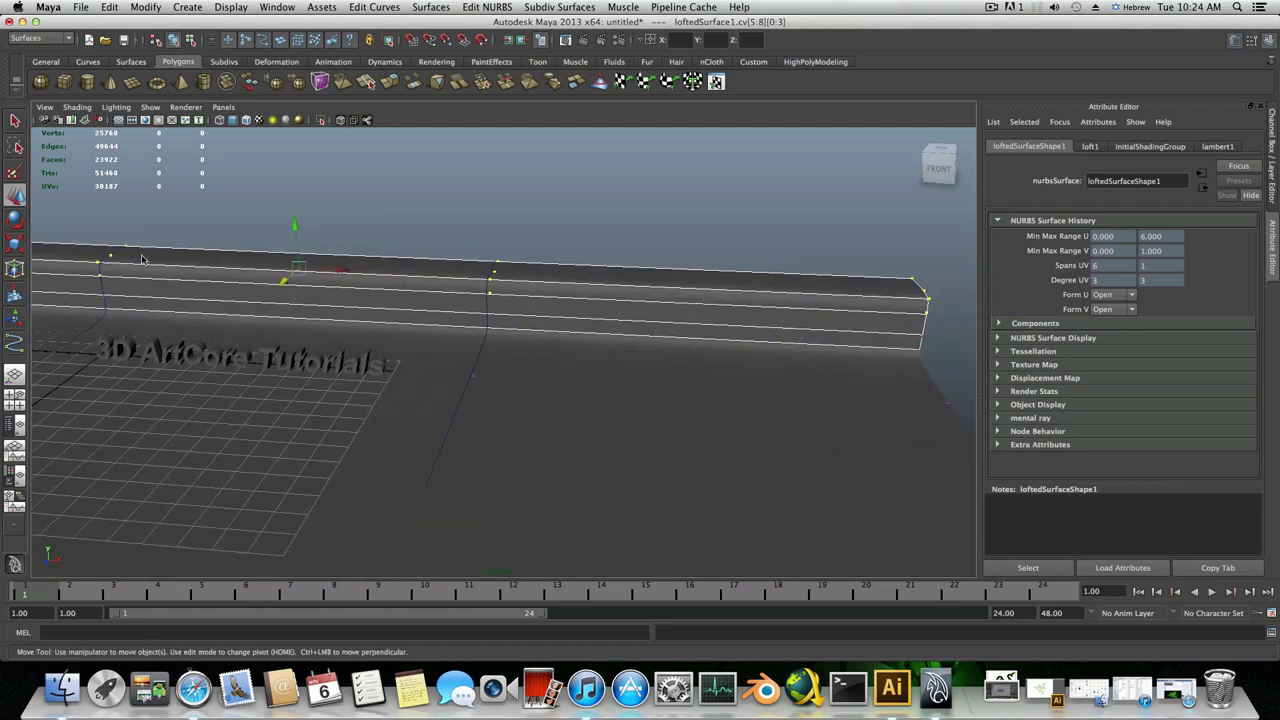
pyautogui.keyDown('alt'); pyautogui.moveTo(168, 279); pyautogui.dragTo(428, 314, button='middle'); pyautogui.keyUp('alt')
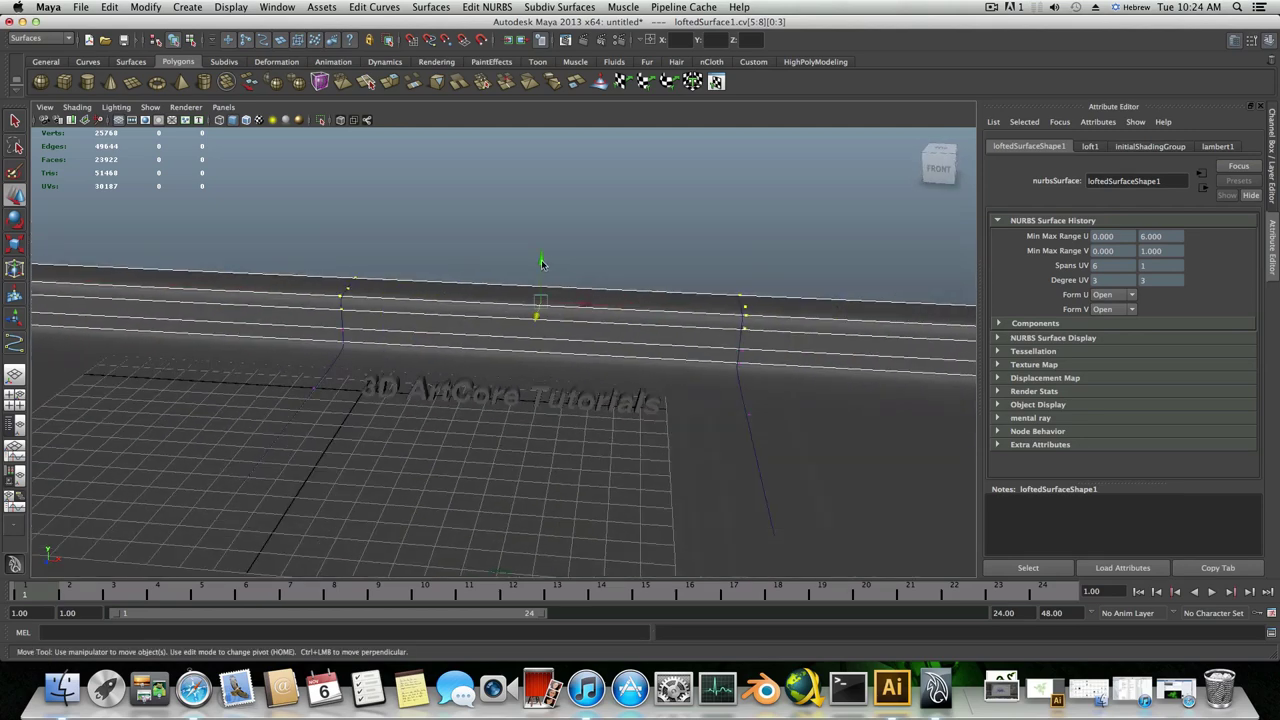
pyautogui.keyDown('alt'); pyautogui.moveTo(541, 263); pyautogui.dragTo(553, 194); pyautogui.keyUp('alt')
# - Move the wall's top control vertices backward along Z to slope the wall, and return to object selection
pyautogui.keyDown('alt'); pyautogui.moveTo(672, 379); pyautogui.dragTo(741, 377); pyautogui.keyUp('alt')
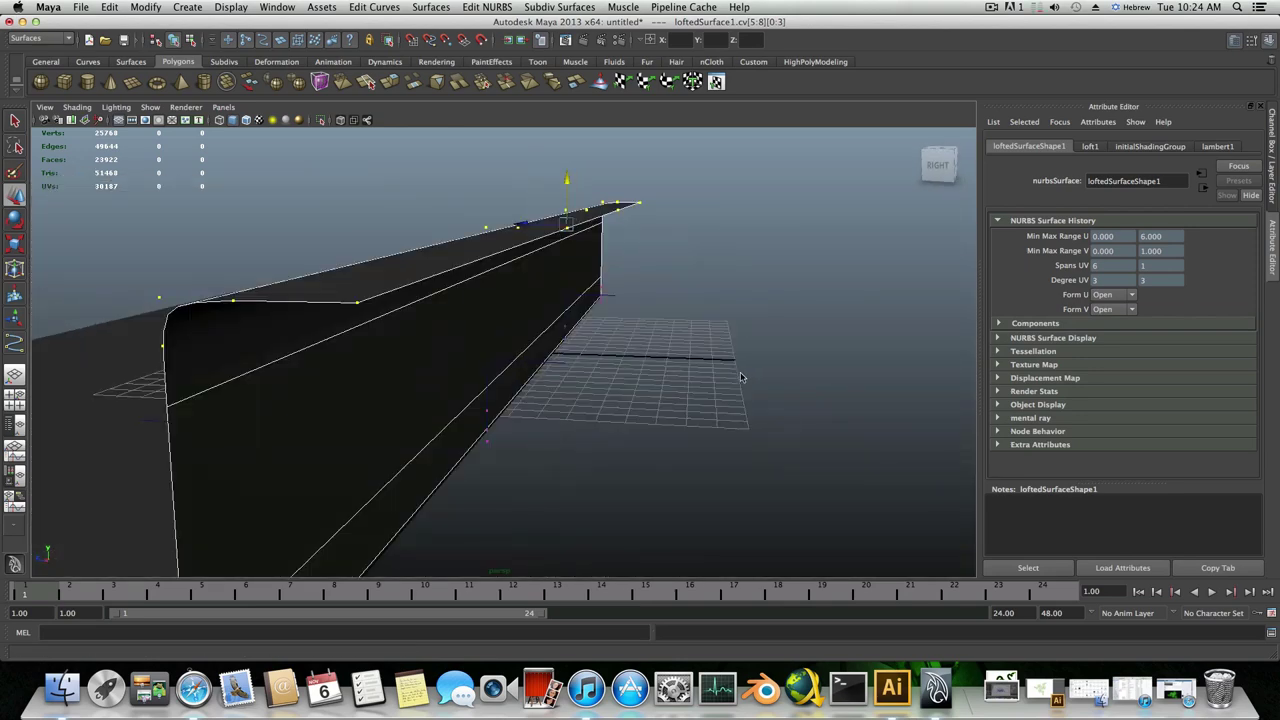
pyautogui.keyDown('alt'); pyautogui.moveTo(741, 377); pyautogui.dragTo(520, 370, button='right'); pyautogui.keyUp('alt')
pyautogui.keyDown('alt'); pyautogui.moveTo(520, 370); pyautogui.dragTo(595, 362); pyautogui.keyUp('alt')
pyautogui.moveTo(507, 270); pyautogui.dragTo(566, 331)
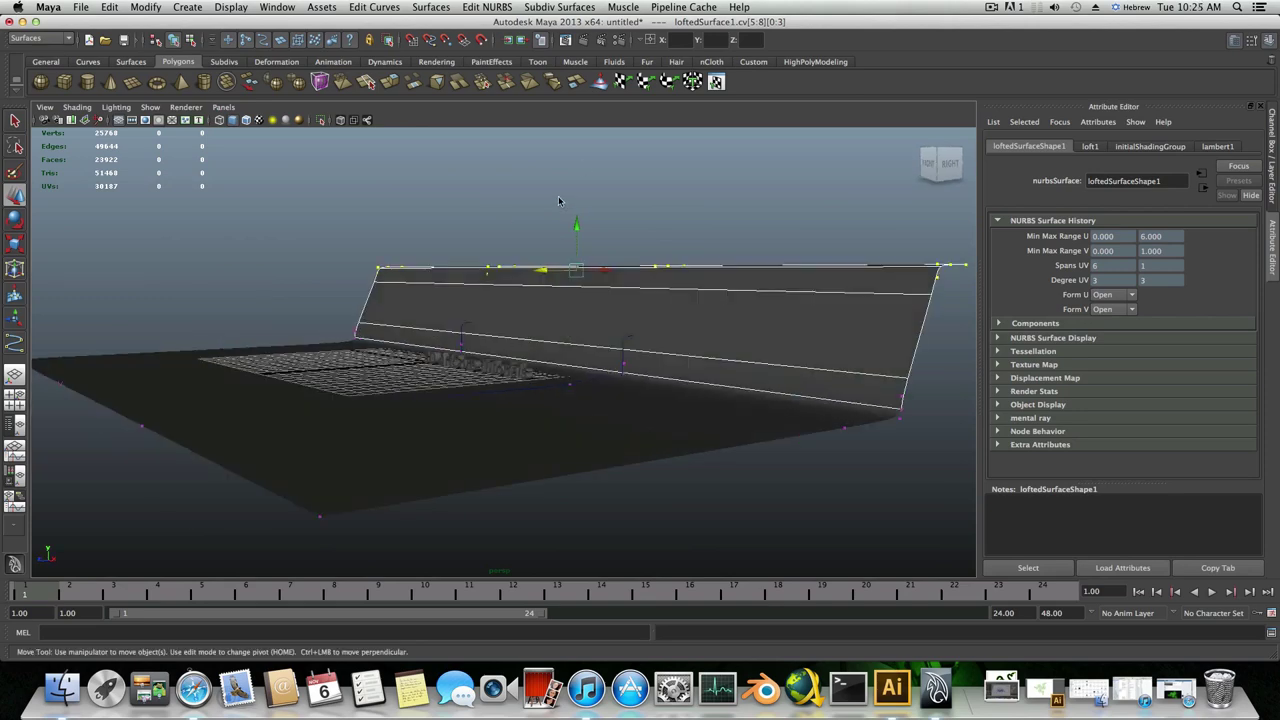
pyautogui.press('F8')
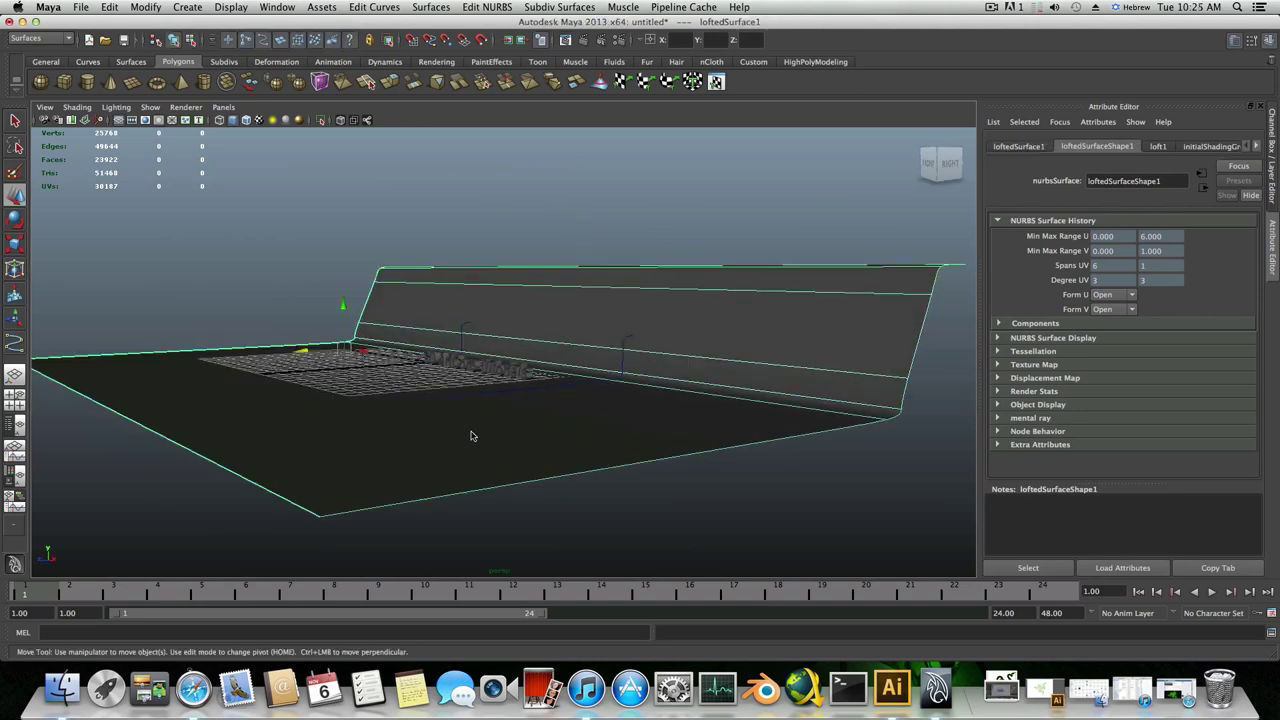
# - Examine the reshaped backdrop's coverage behind and around the 3D text from several angles
pyautogui.scroll(10, 471, 436)
pyautogui.keyDown('alt'); pyautogui.moveTo(472, 436); pyautogui.dragTo(505, 433); pyautogui.keyUp('alt')
pyautogui.keyDown('alt'); pyautogui.moveTo(505, 433); pyautogui.dragTo(488, 395, button='middle'); pyautogui.keyUp('alt')
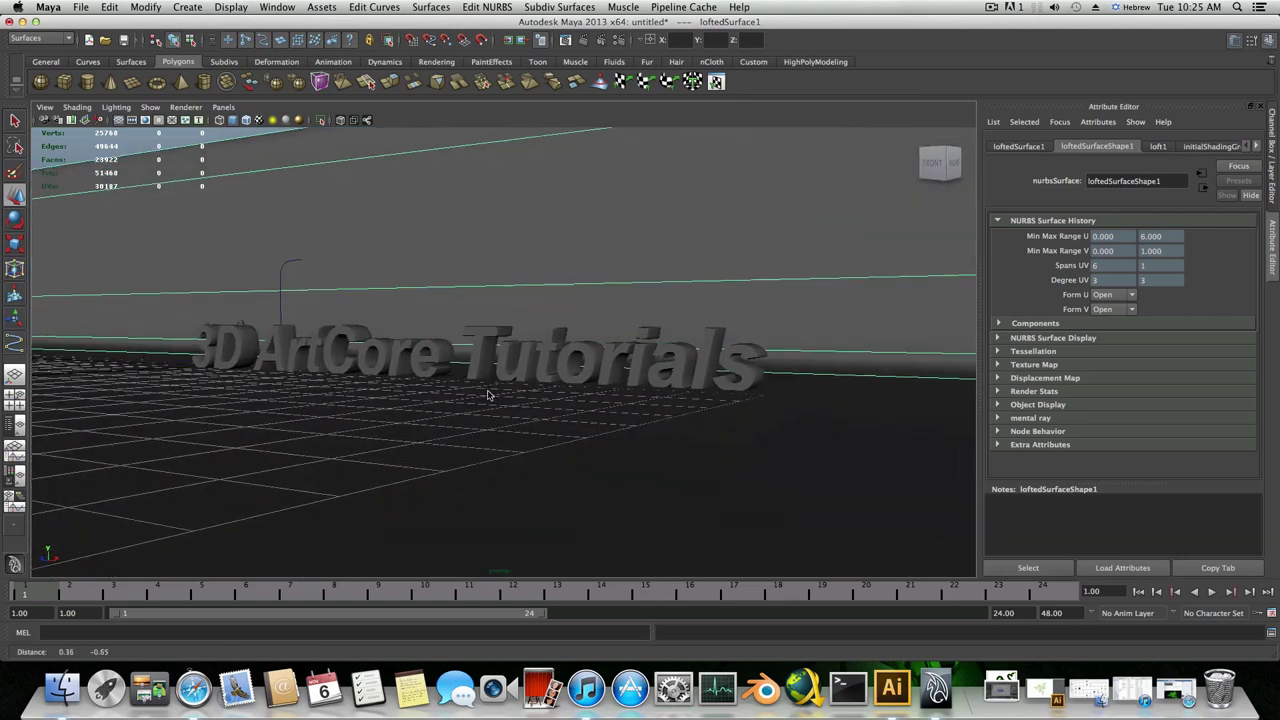
pyautogui.keyDown('alt'); pyautogui.moveTo(488, 395); pyautogui.dragTo(515, 387); pyautogui.keyUp('alt')
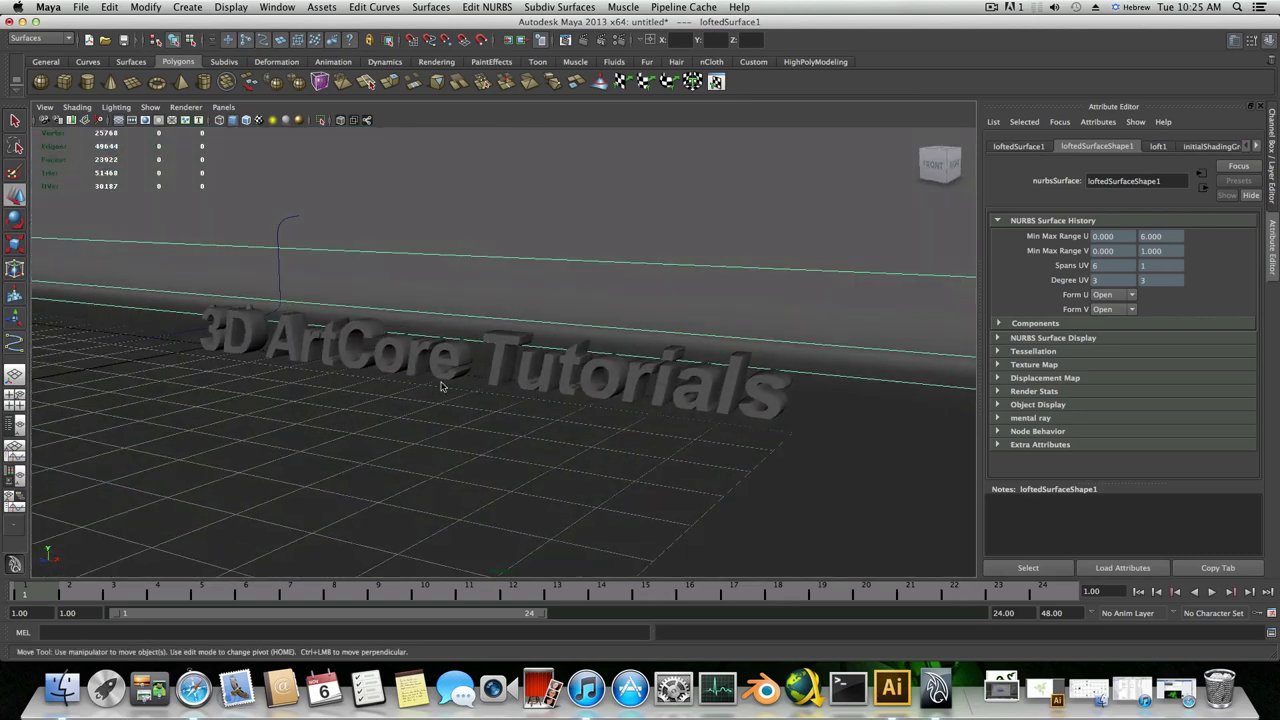
pyautogui.keyDown('alt'); pyautogui.moveTo(275, 290); pyautogui.dragTo(421, 407); pyautogui.keyUp('alt')
pyautogui.keyDown('alt'); pyautogui.moveTo(420, 217); pyautogui.dragTo(446, 180); pyautogui.keyUp('alt')
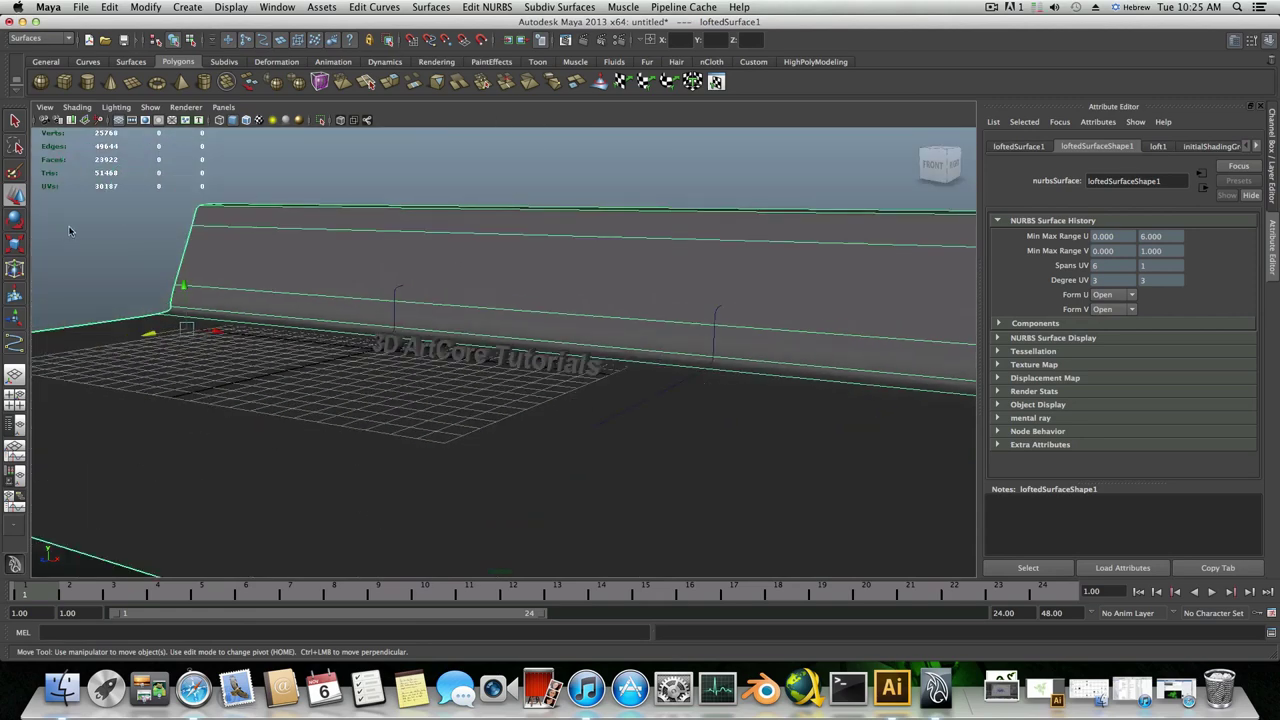
pyautogui.keyDown('alt'); pyautogui.moveTo(500, 389); pyautogui.dragTo(406, 400); pyautogui.keyUp('alt')
pyautogui.keyDown('alt'); pyautogui.moveTo(420, 384); pyautogui.dragTo(446, 377, button='middle'); pyautogui.keyUp('alt')
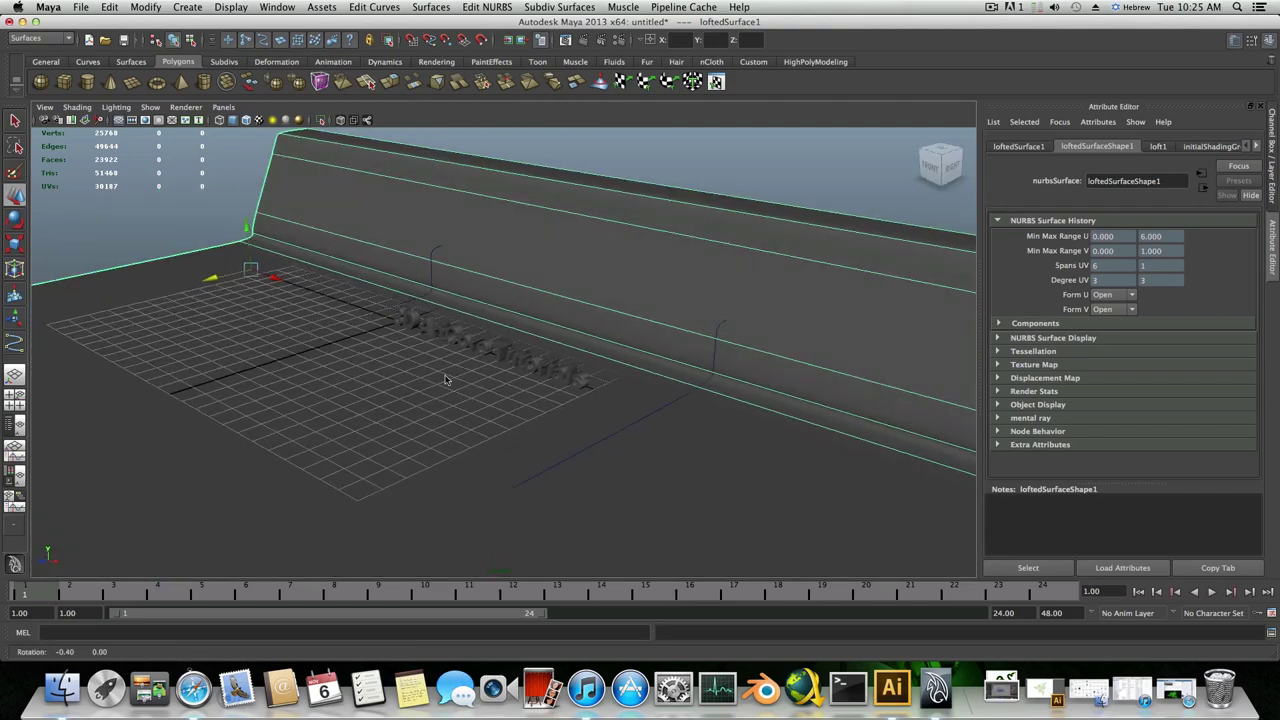
# - Inspect up close how the bases of the first letters meet the backdrop's floor
pyautogui.keyDown('alt'); pyautogui.moveTo(390, 378); pyautogui.dragTo(457, 383); pyautogui.keyUp('alt')
pyautogui.keyDown('alt'); pyautogui.moveTo(457, 383); pyautogui.dragTo(639, 387, button='right'); pyautogui.keyUp('alt')
pyautogui.keyDown('alt'); pyautogui.moveTo(639, 387); pyautogui.dragTo(437, 391); pyautogui.keyUp('alt')
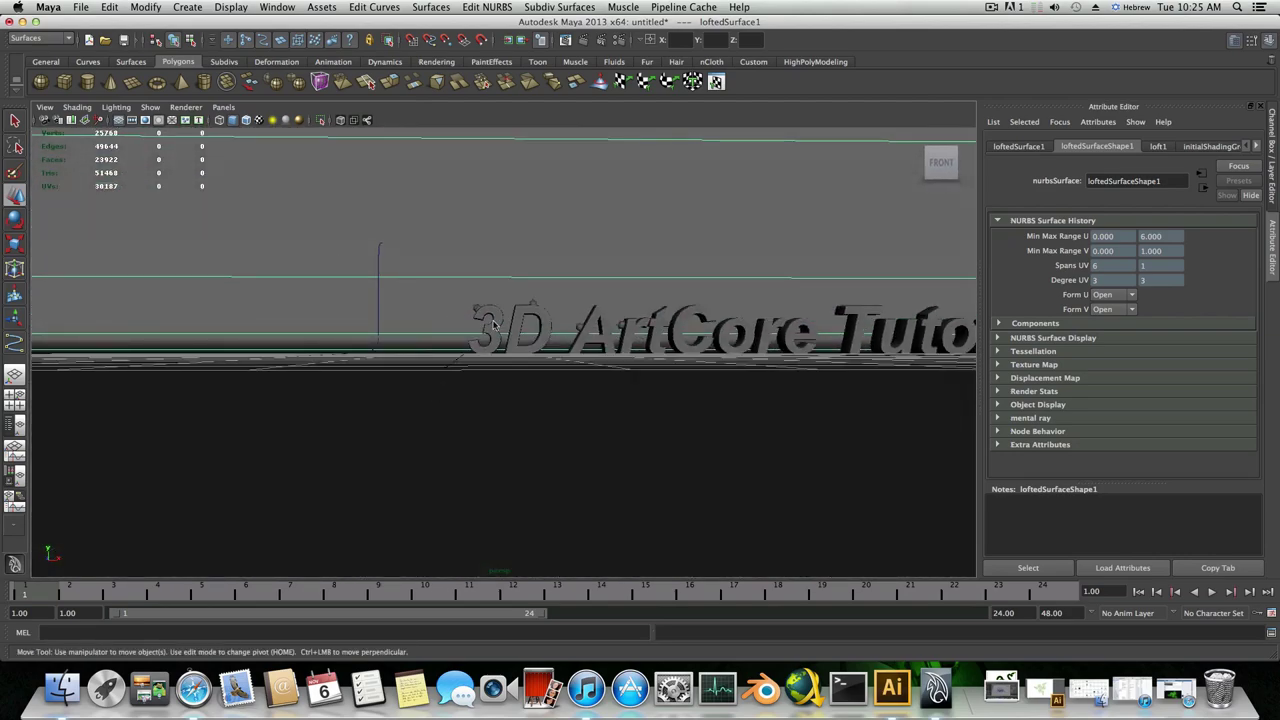
pyautogui.keyDown('alt'); pyautogui.moveTo(405, 306); pyautogui.dragTo(400, 320); pyautogui.keyUp('alt')
pyautogui.keyDown('alt'); pyautogui.moveTo(400, 320); pyautogui.dragTo(552, 357, button='right'); pyautogui.keyUp('alt')
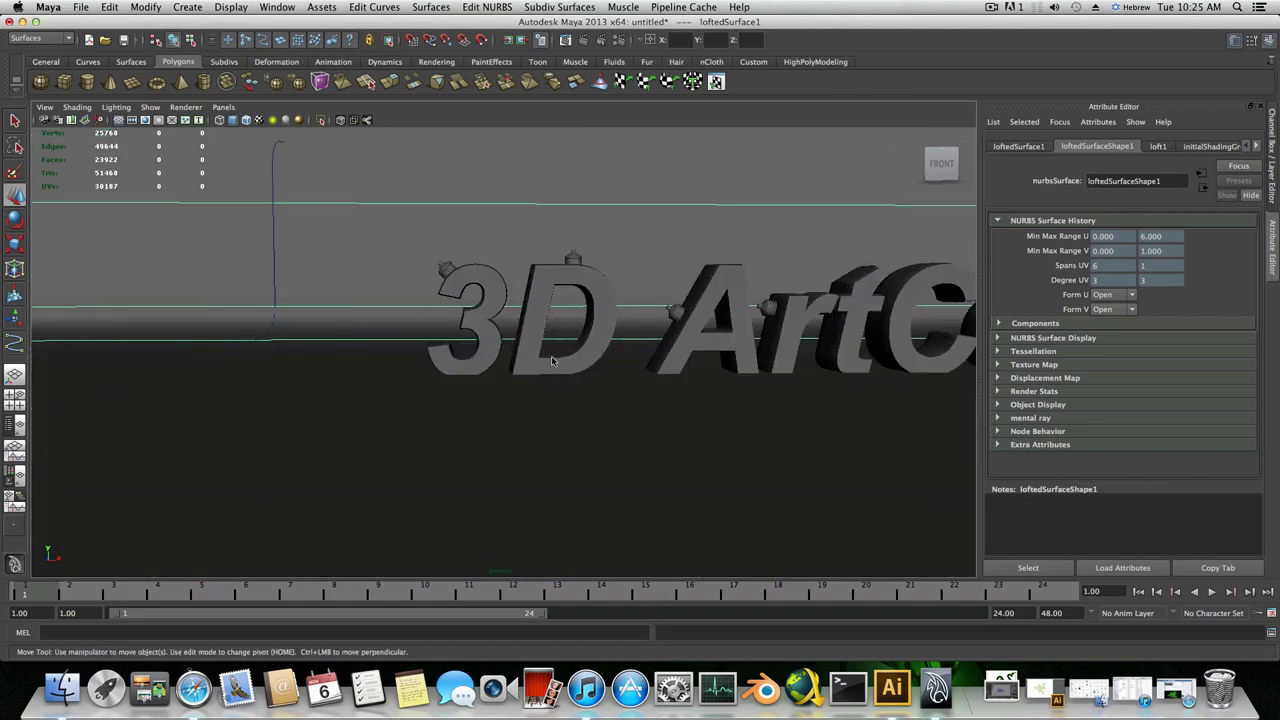
pyautogui.keyDown('alt'); pyautogui.moveTo(310, 345); pyautogui.dragTo(457, 342, button='right'); pyautogui.keyUp('alt')
pyautogui.keyDown('alt'); pyautogui.moveTo(457, 345); pyautogui.dragTo(474, 354); pyautogui.keyUp('alt')
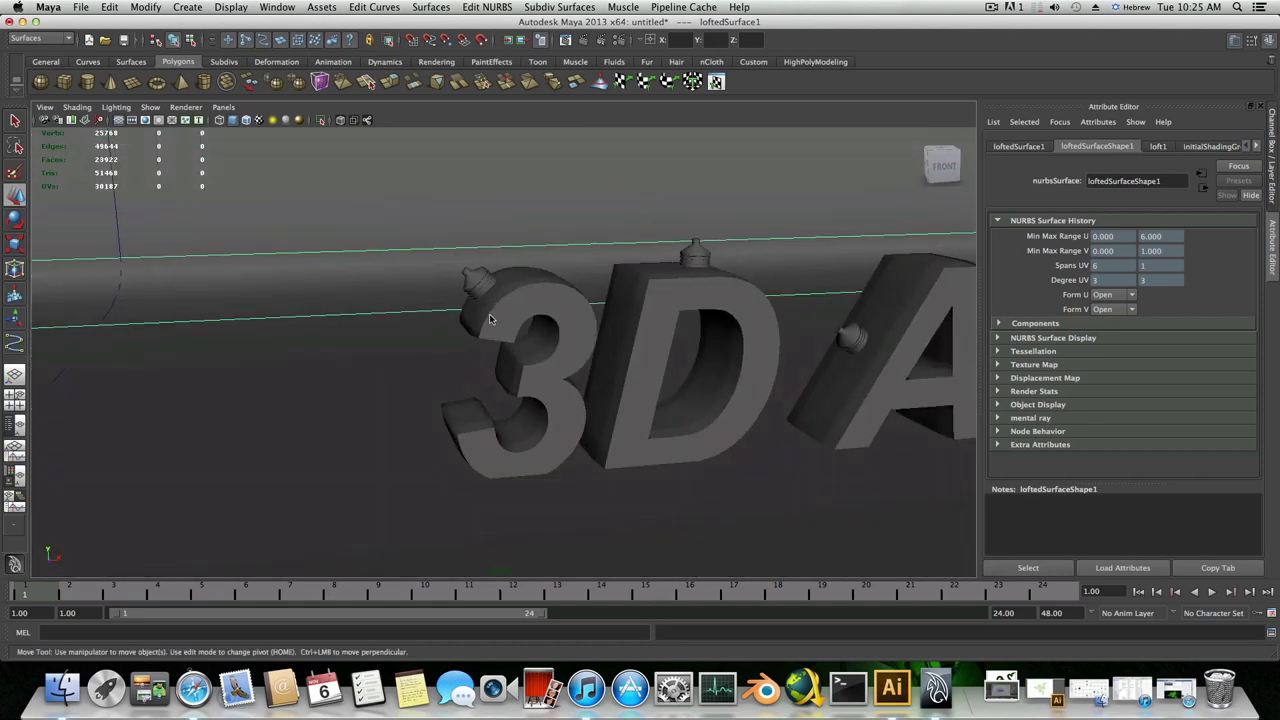
# - Lower the backdrop slightly along Y, to about -0.014, beneath the letters
pyautogui.scroll(-10, 514, 517)
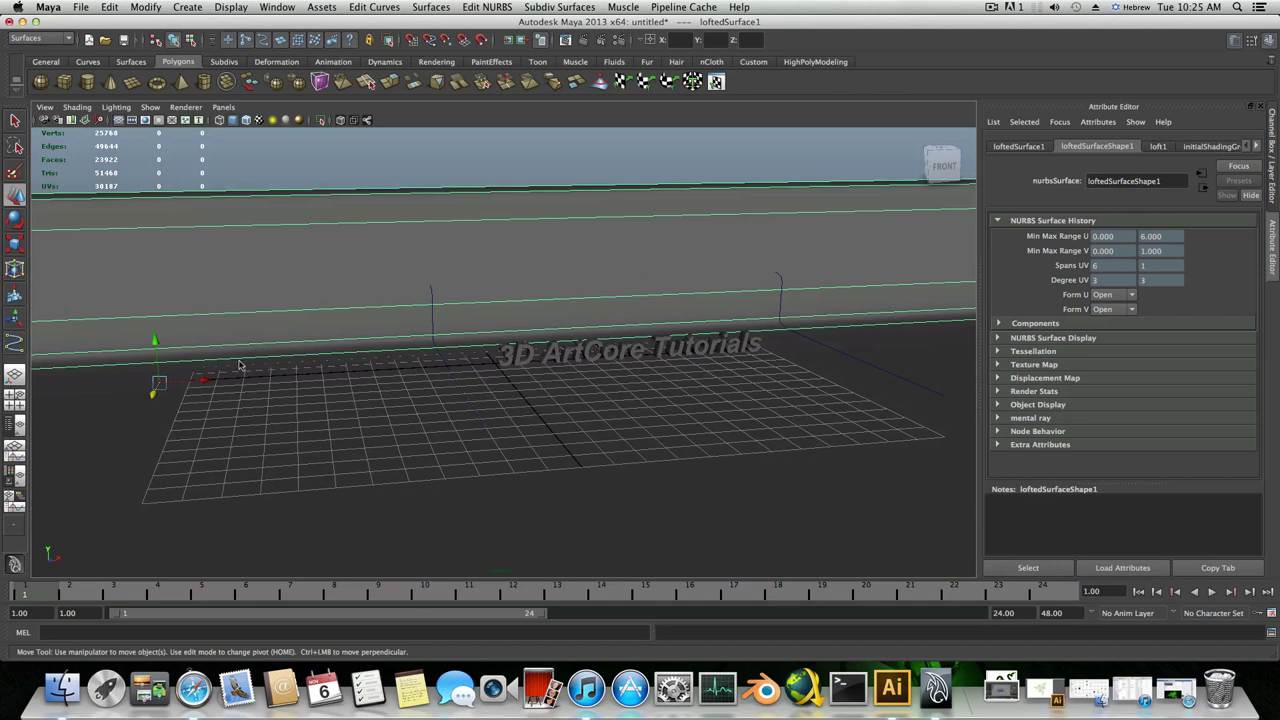
pyautogui.keyDown('alt'); pyautogui.moveTo(239, 366); pyautogui.dragTo(226, 347); pyautogui.keyUp('alt')
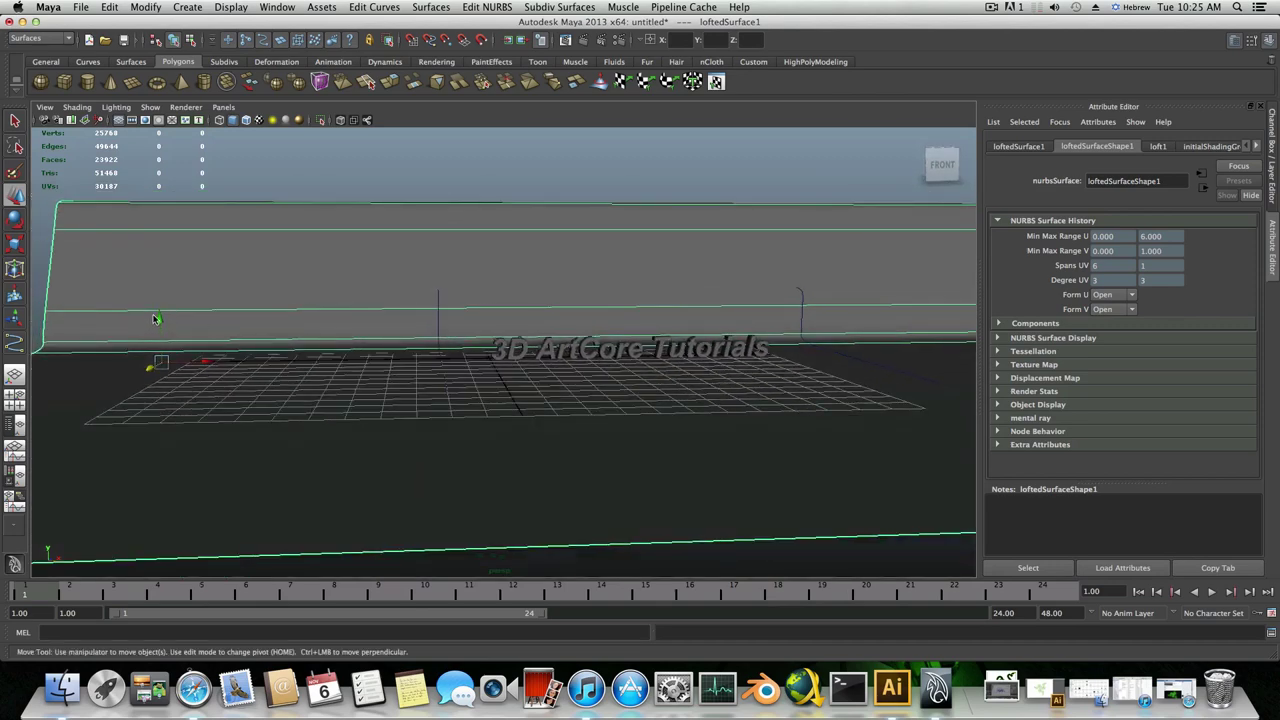
pyautogui.moveTo(155, 319)
pyautogui.keyDown('alt'); pyautogui.mouseDown()
pyautogui.moveTo(157, 269)
pyautogui.moveTo(165, 319)
pyautogui.mouseUp(); pyautogui.keyUp('alt')
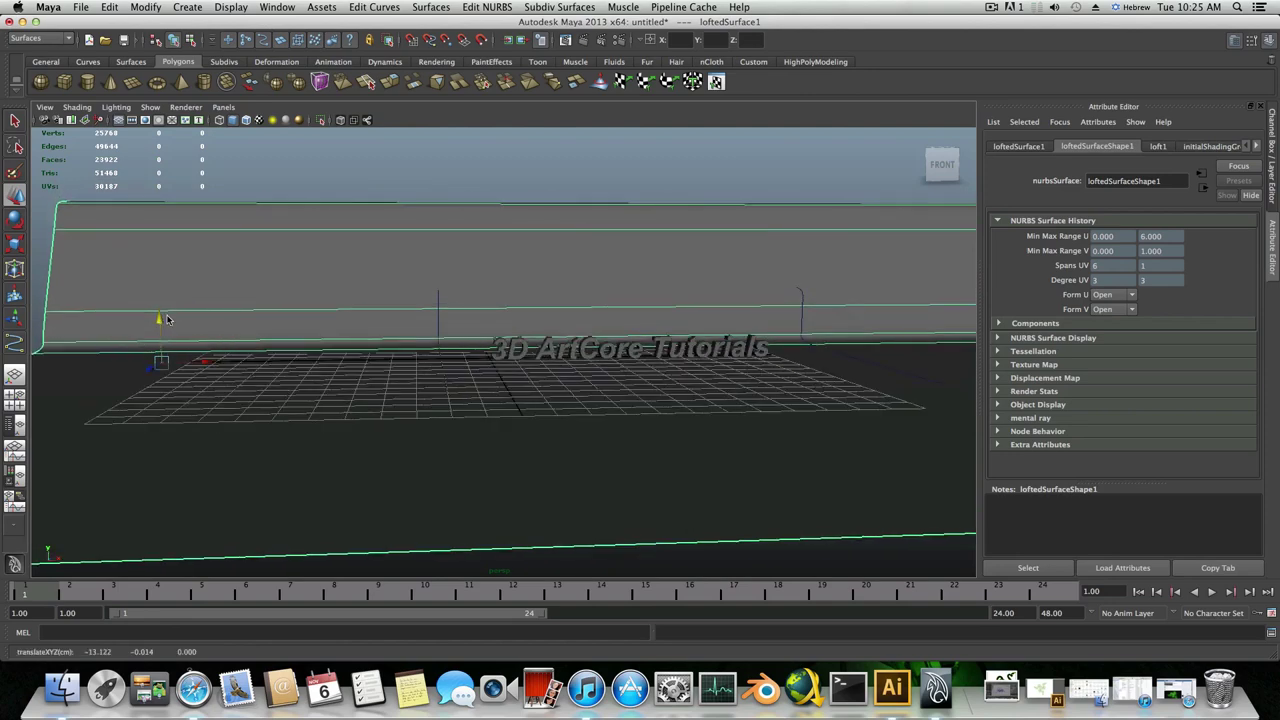
pyautogui.keyDown('alt'); pyautogui.moveTo(280, 433); pyautogui.dragTo(312, 444, button='right'); pyautogui.keyUp('alt')
# - Check the letter bases from above and below the floor and lower the backdrop further along Y, to about -0.066
pyautogui.scroll(-5, 508, 402)
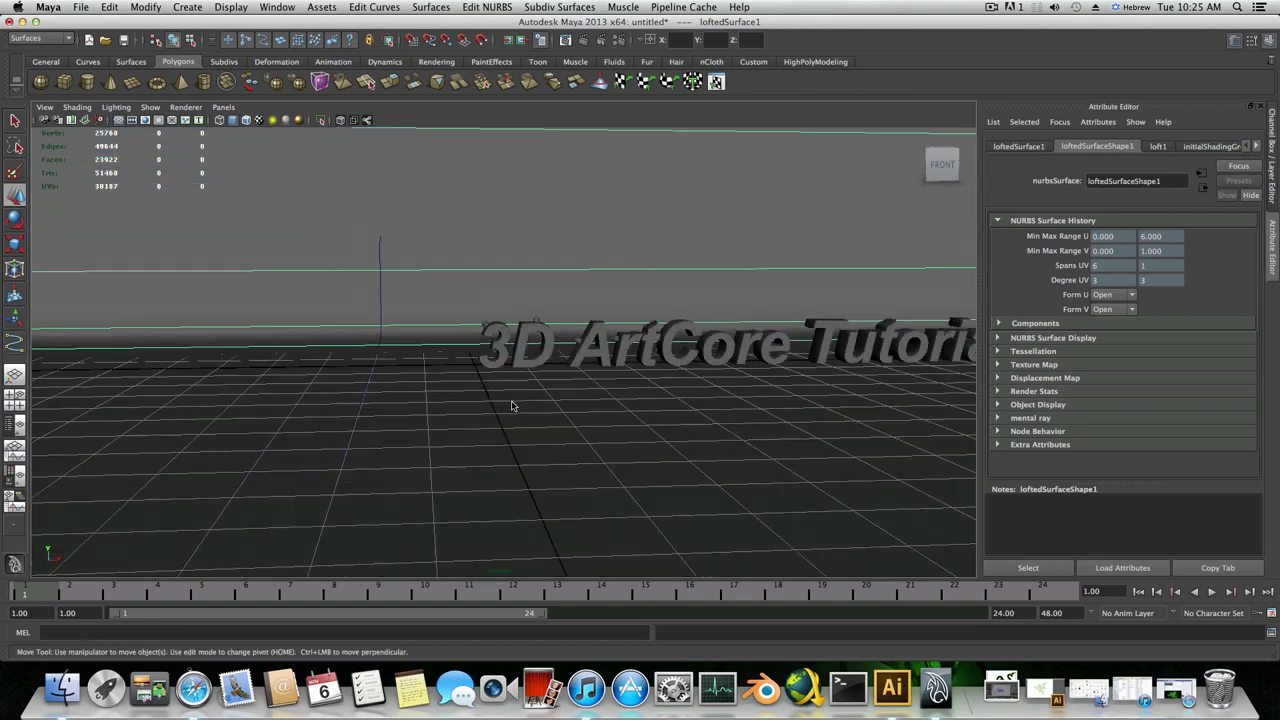
pyautogui.scroll(8, 497, 400)
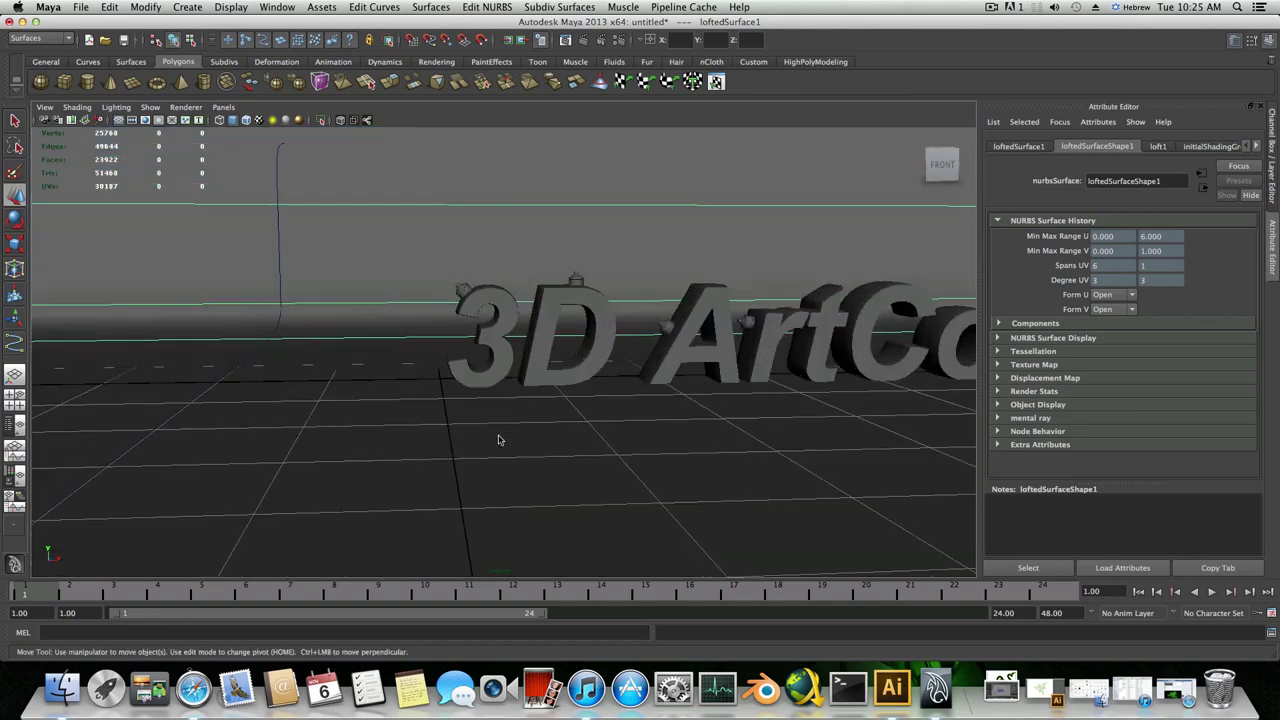
pyautogui.keyDown('alt'); pyautogui.moveTo(500, 437); pyautogui.dragTo(489, 412); pyautogui.keyUp('alt')
pyautogui.keyDown('alt'); pyautogui.moveTo(575, 370); pyautogui.dragTo(545, 387); pyautogui.keyUp('alt')
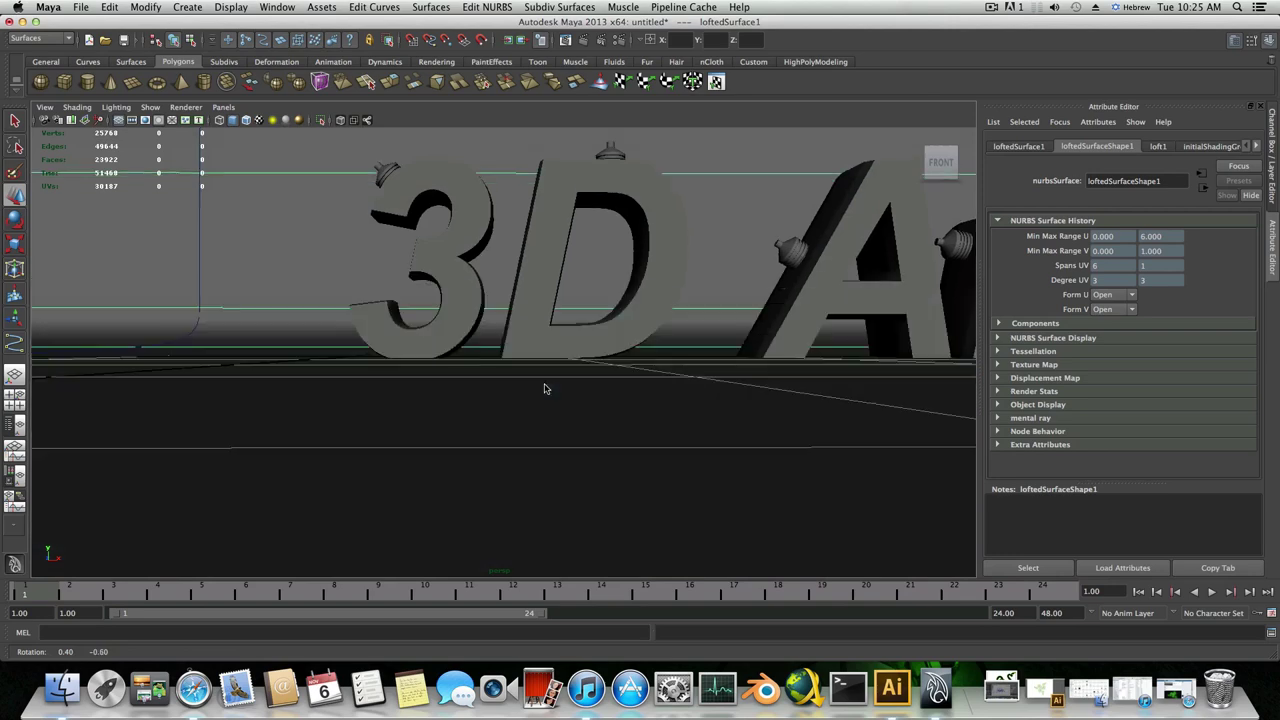
pyautogui.keyDown('alt'); pyautogui.moveTo(545, 385); pyautogui.dragTo(476, 358); pyautogui.keyUp('alt')
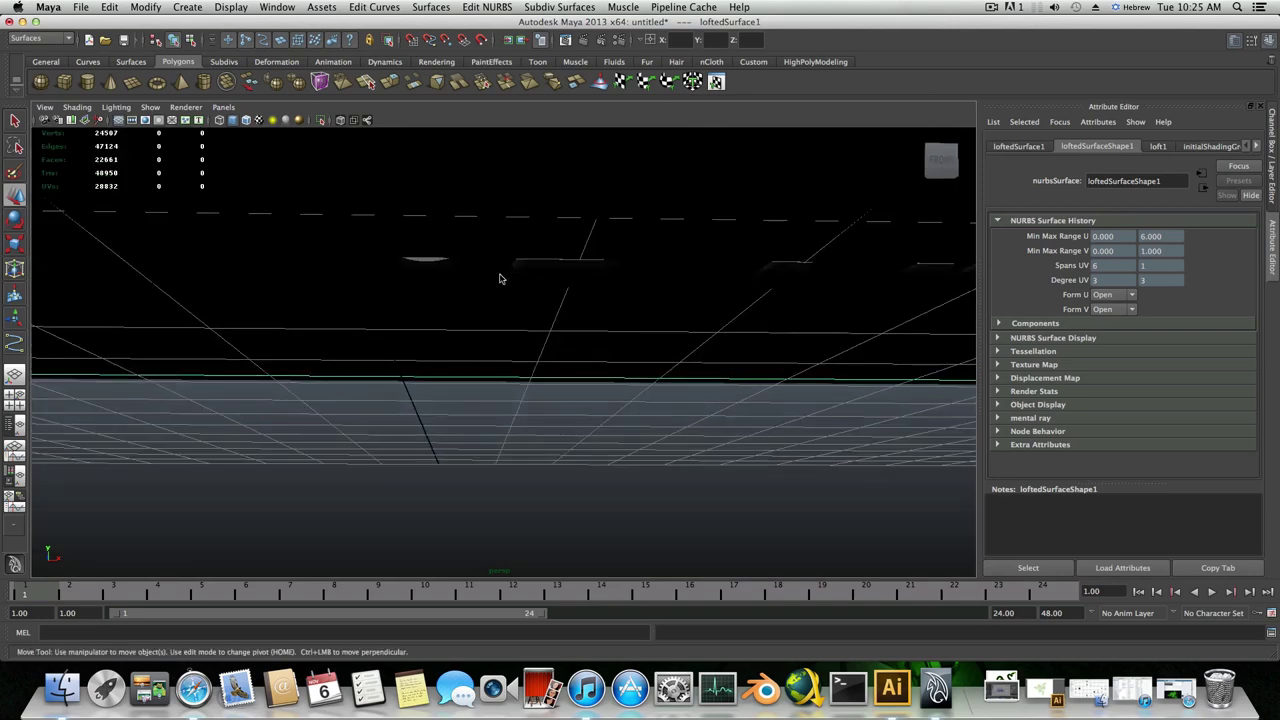
pyautogui.keyDown('alt'); pyautogui.moveTo(597, 313); pyautogui.dragTo(495, 334); pyautogui.keyUp('alt')
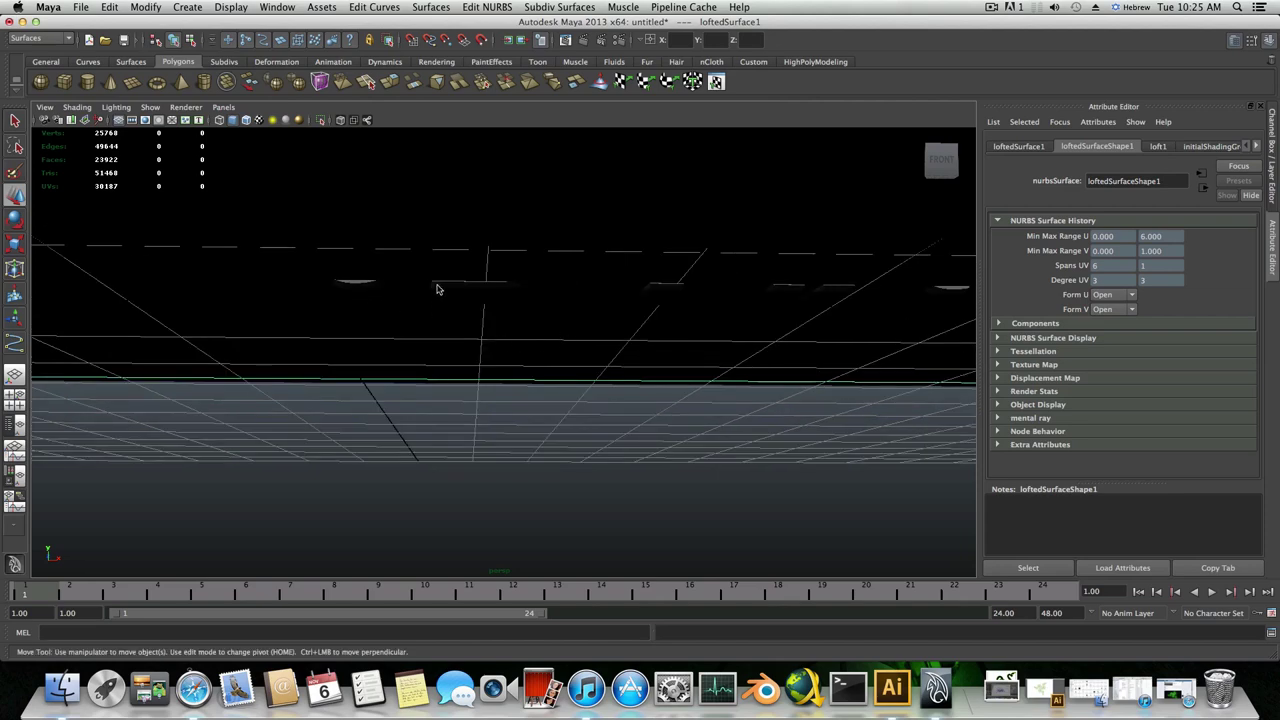
pyautogui.keyDown('alt'); pyautogui.moveTo(455, 291); pyautogui.dragTo(472, 314); pyautogui.keyUp('alt')
pyautogui.keyDown('alt'); pyautogui.moveTo(534, 334); pyautogui.dragTo(200, 372, button='right'); pyautogui.keyUp('alt')
pyautogui.keyDown('alt'); pyautogui.moveTo(282, 375); pyautogui.dragTo(284, 380, button='middle'); pyautogui.keyUp('alt')
pyautogui.keyDown('alt'); pyautogui.moveTo(283, 380); pyautogui.dragTo(246, 397); pyautogui.keyUp('alt')
pyautogui.moveTo(145, 322); pyautogui.dragTo(145, 324)
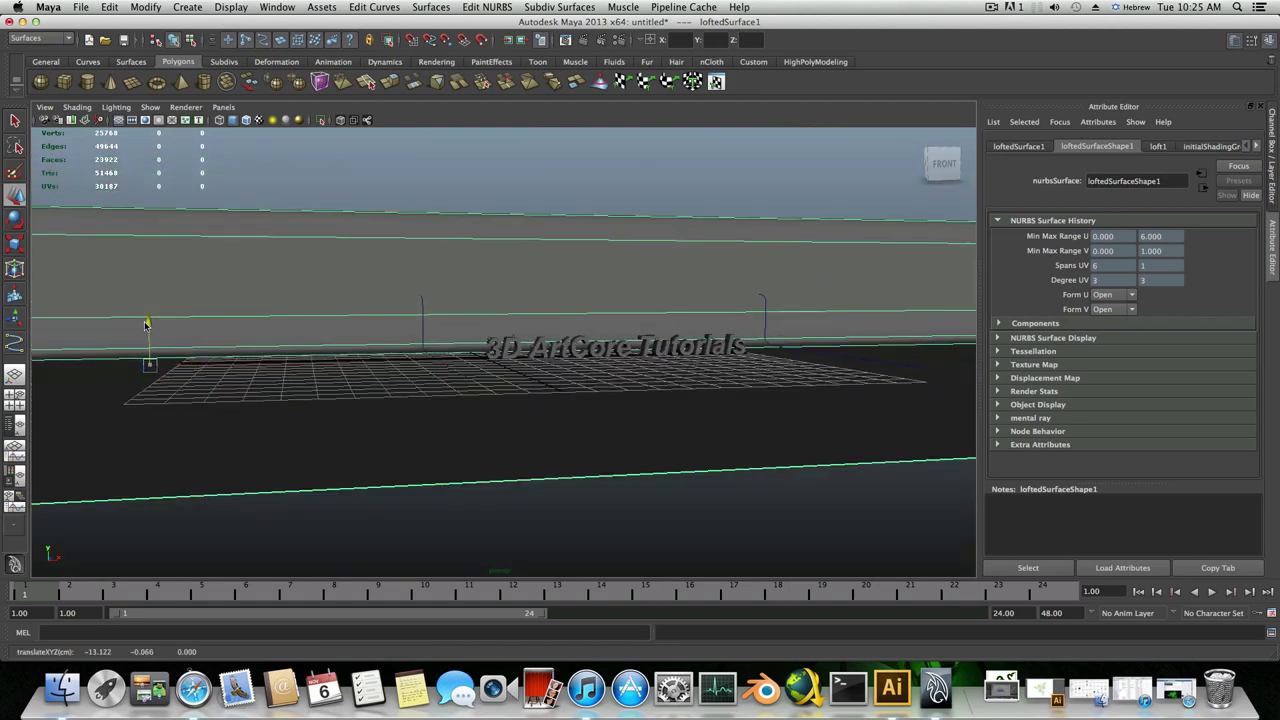
# - Check the first letters' bases against the lowered floor and center the lofted backdrop's pivot in the full-size front view
pyautogui.scroll(10, 475, 400)
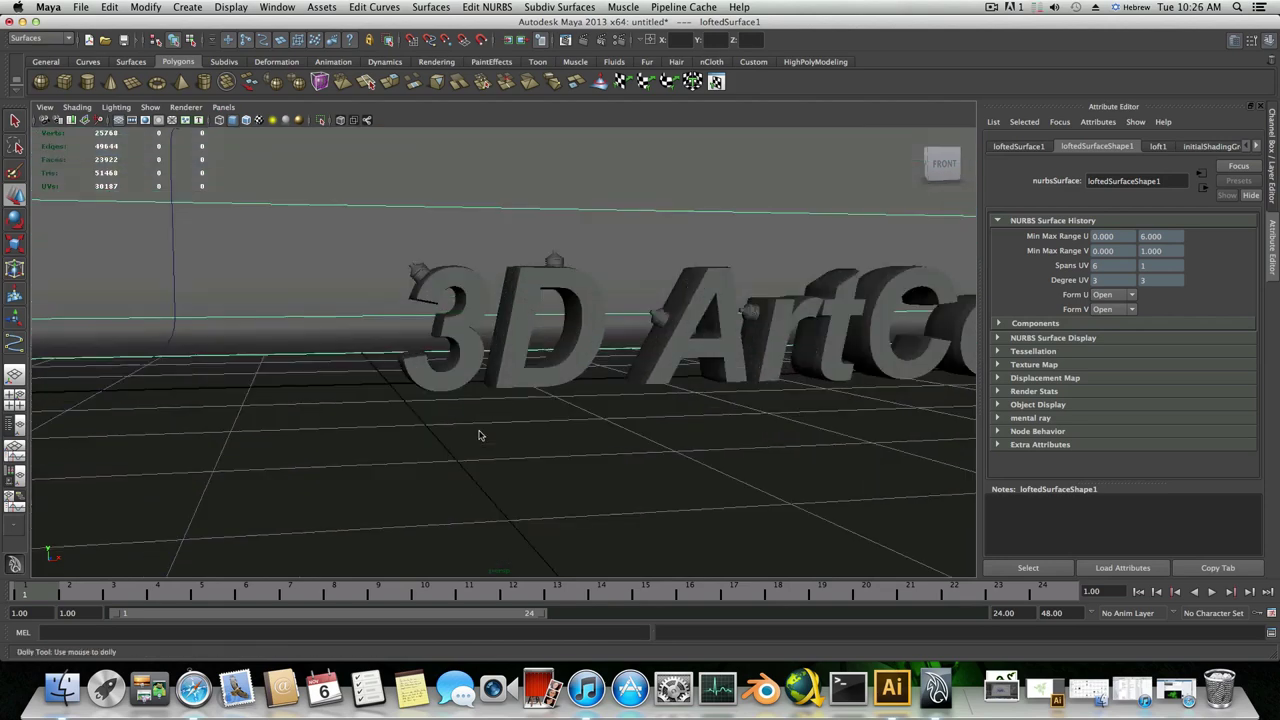
pyautogui.keyDown('alt'); pyautogui.moveTo(480, 434); pyautogui.dragTo(468, 429); pyautogui.keyUp('alt')
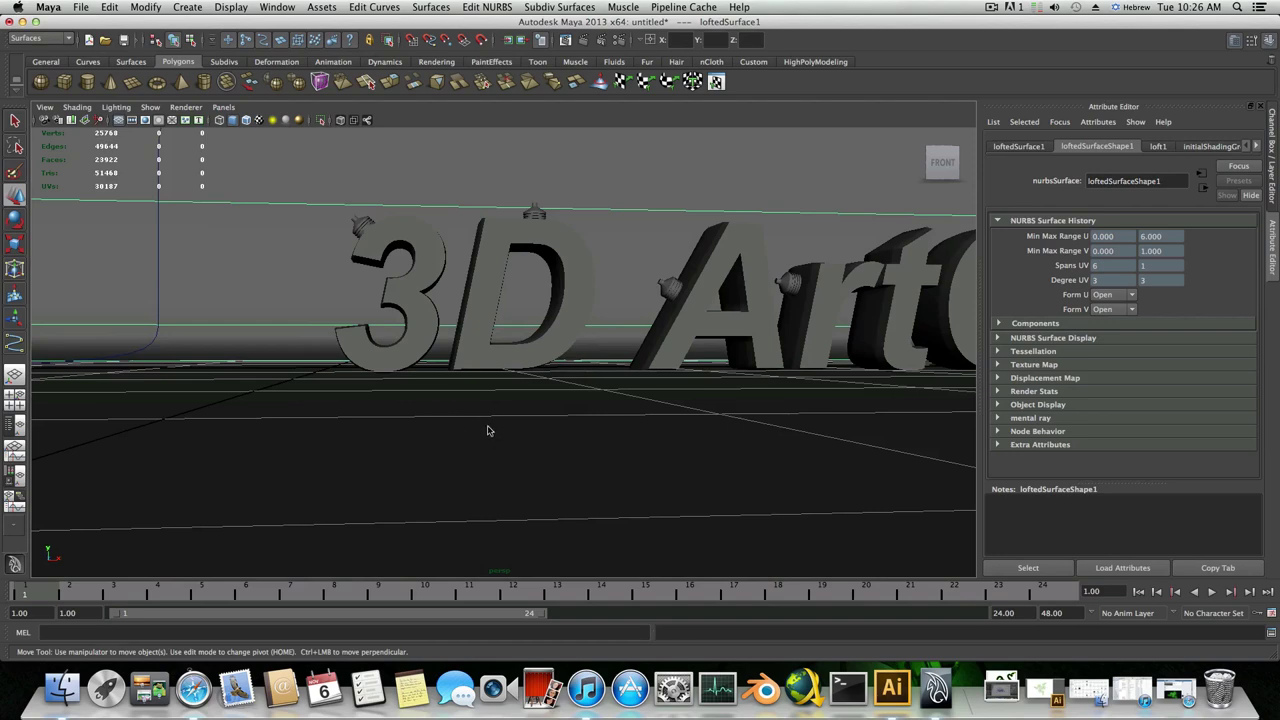
pyautogui.press('space')
pyautogui.press('space')
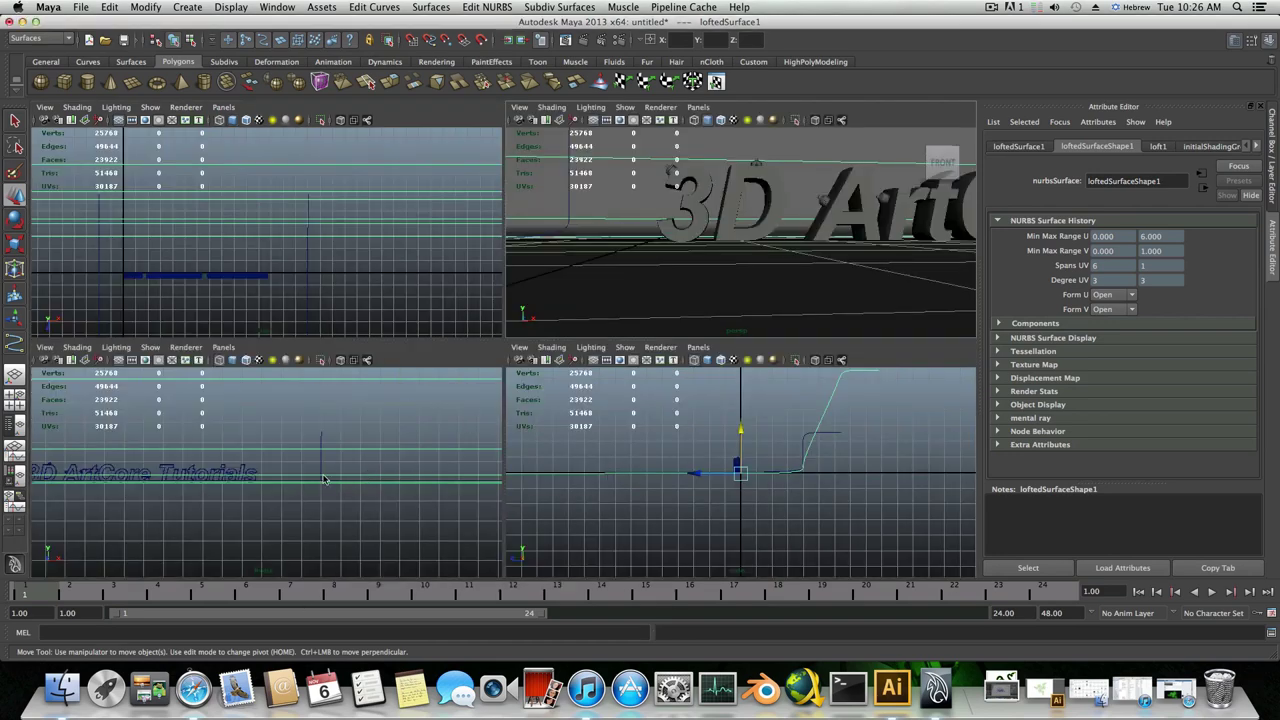
pyautogui.press('space')
pyautogui.keyDown('alt'); pyautogui.moveTo(306, 423); pyautogui.dragTo(548, 454, button='middle'); pyautogui.keyUp('alt')
pyautogui.keyDown('alt'); pyautogui.moveTo(304, 457); pyautogui.dragTo(514, 440, button='middle'); pyautogui.keyUp('alt')
pyautogui.keyDown('alt'); pyautogui.moveTo(658, 450); pyautogui.dragTo(385, 436, button='right'); pyautogui.keyUp('alt')
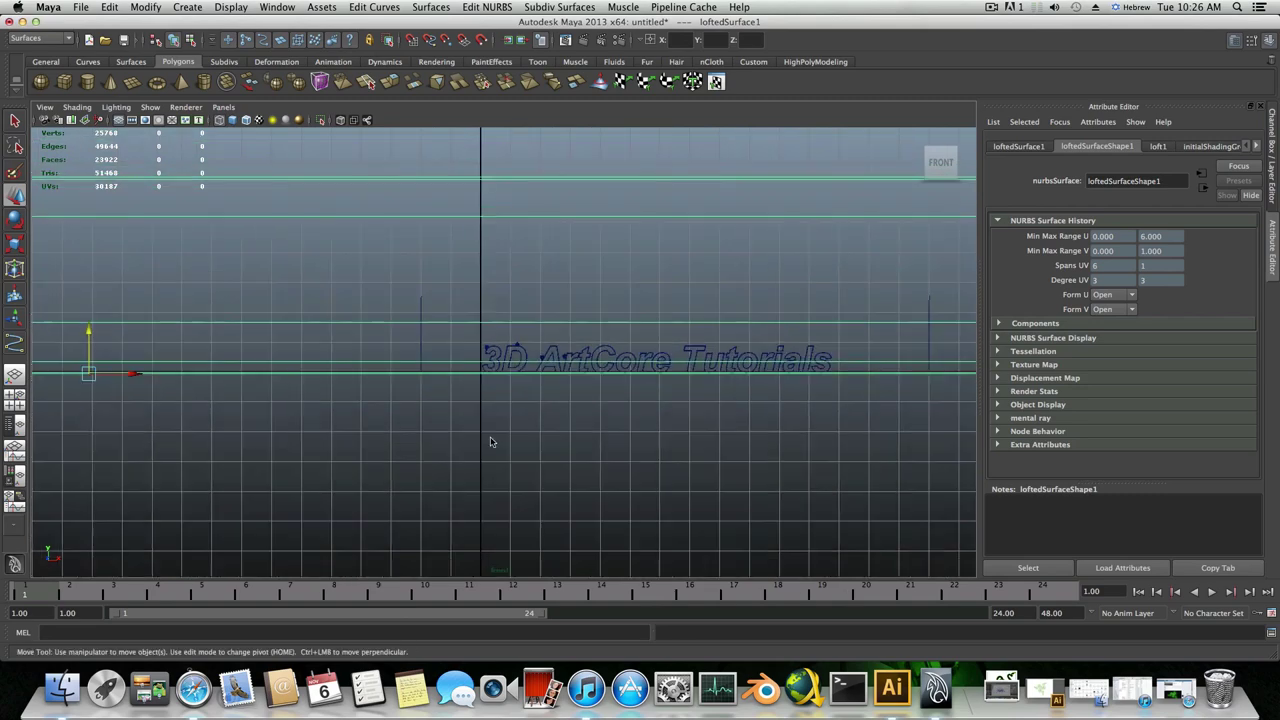
pyautogui.keyDown('alt'); pyautogui.moveTo(474, 436); pyautogui.dragTo(511, 440, button='middle'); pyautogui.keyUp('alt')
pyautogui.click(145, 7)
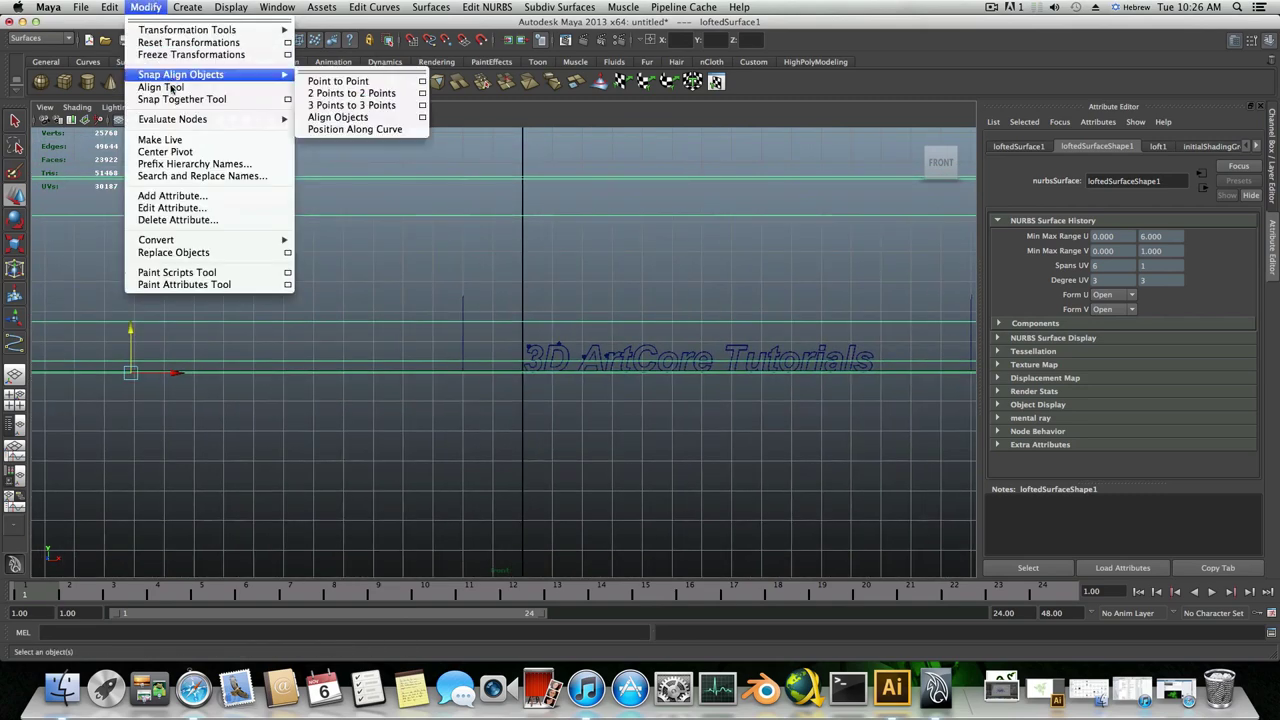
pyautogui.click(186, 151)
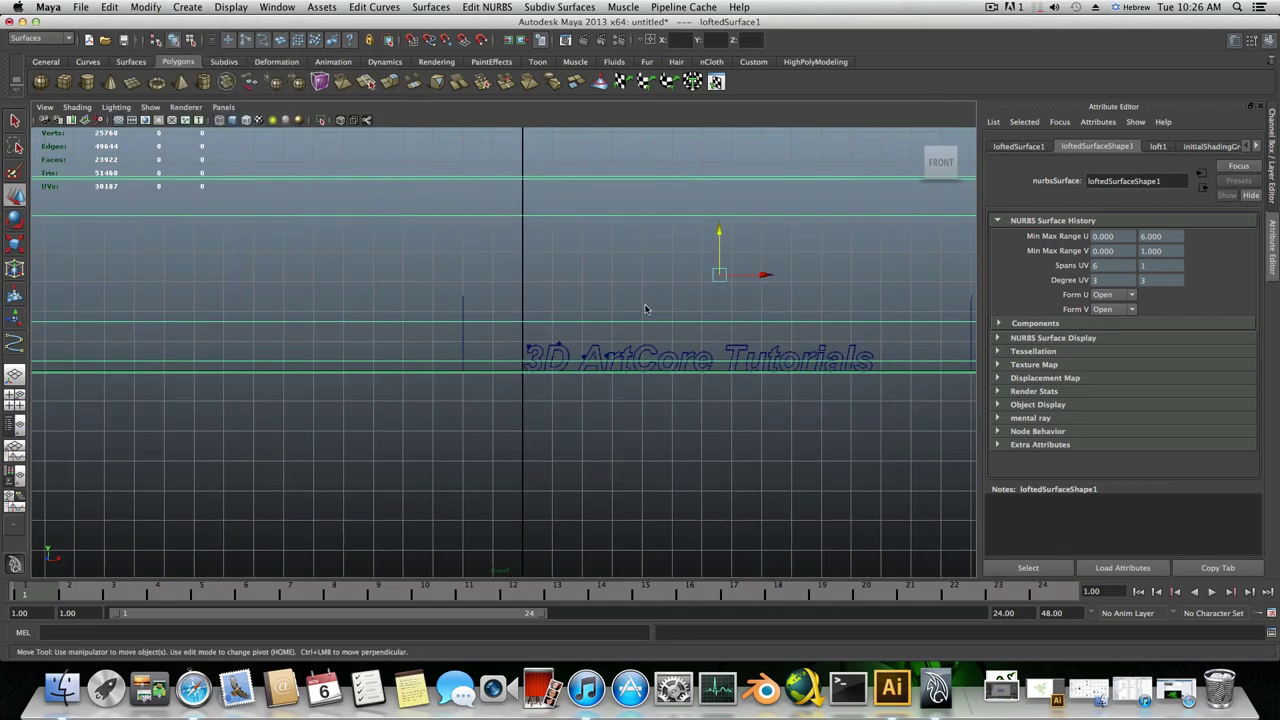
# - Examine the letters' bases against the backdrop's floor line up close in the front view
pyautogui.scroll(2, 646, 310)
pyautogui.scroll(4, 684, 332)
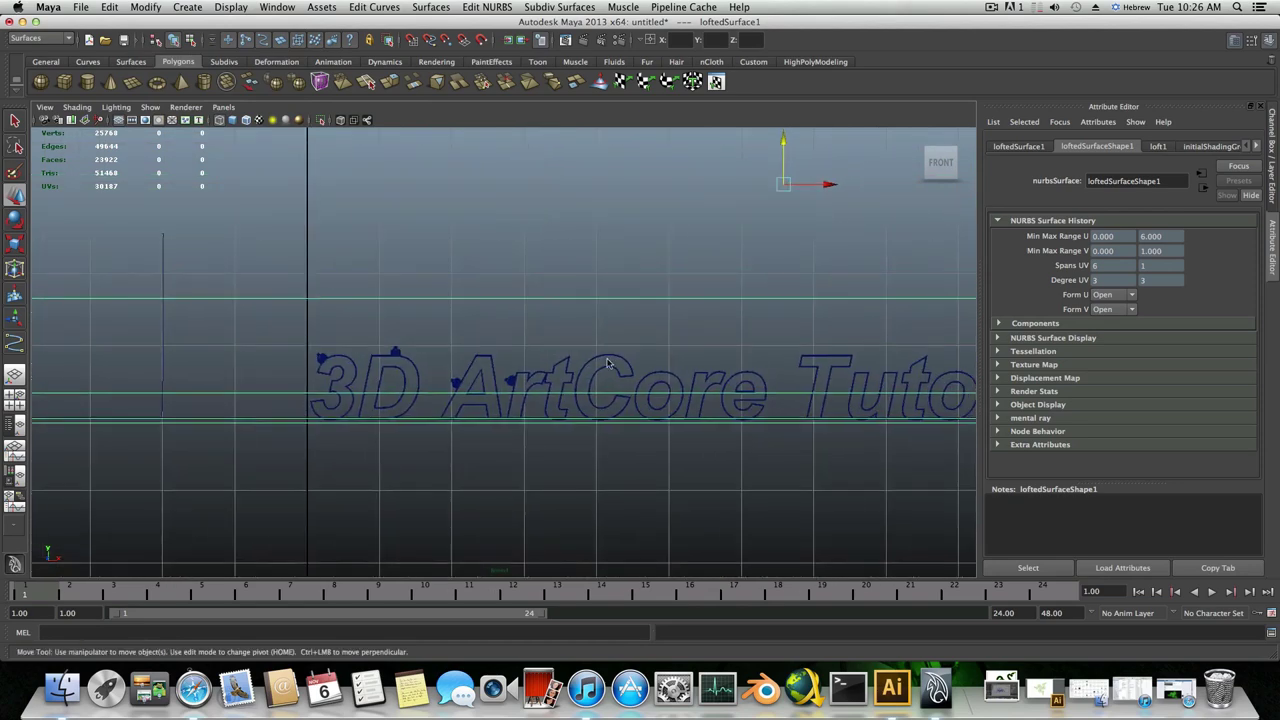
# - Nudge the lofted backdrop surface slightly upward in the front view and check its fit with the text in perspective
pyautogui.moveTo(783, 138); pyautogui.dragTo(781, 141)
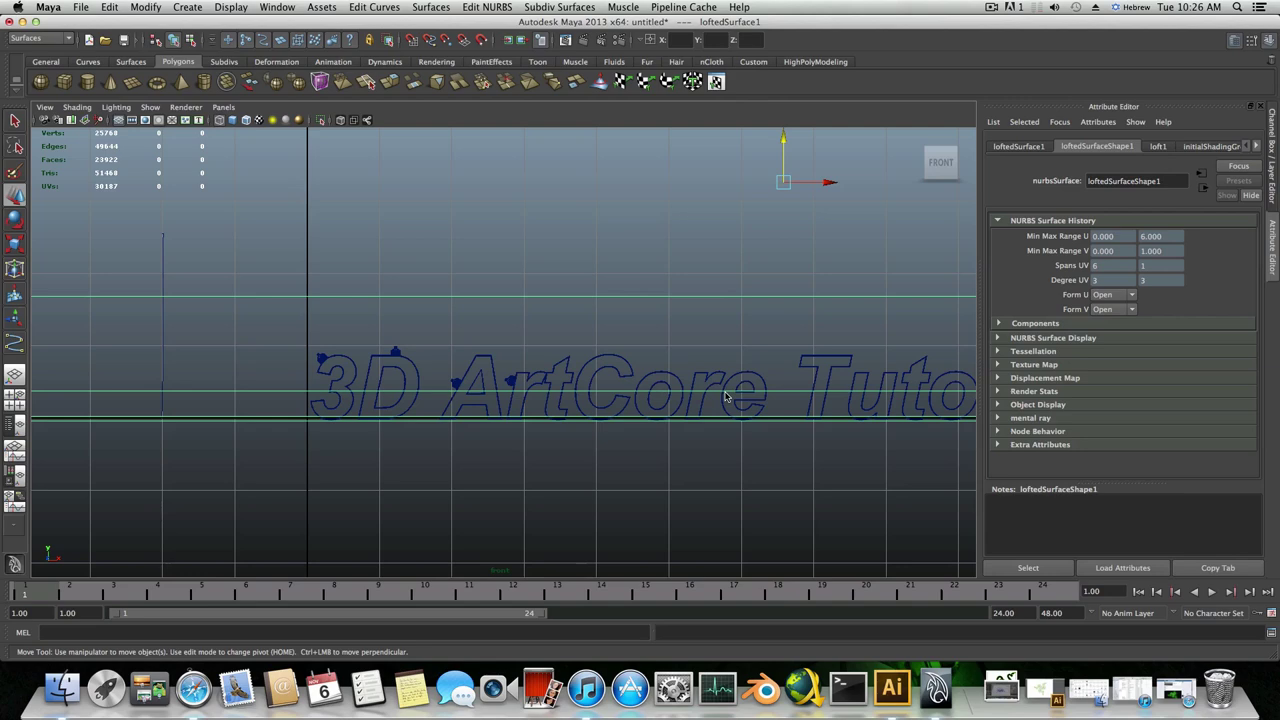
pyautogui.press('space')
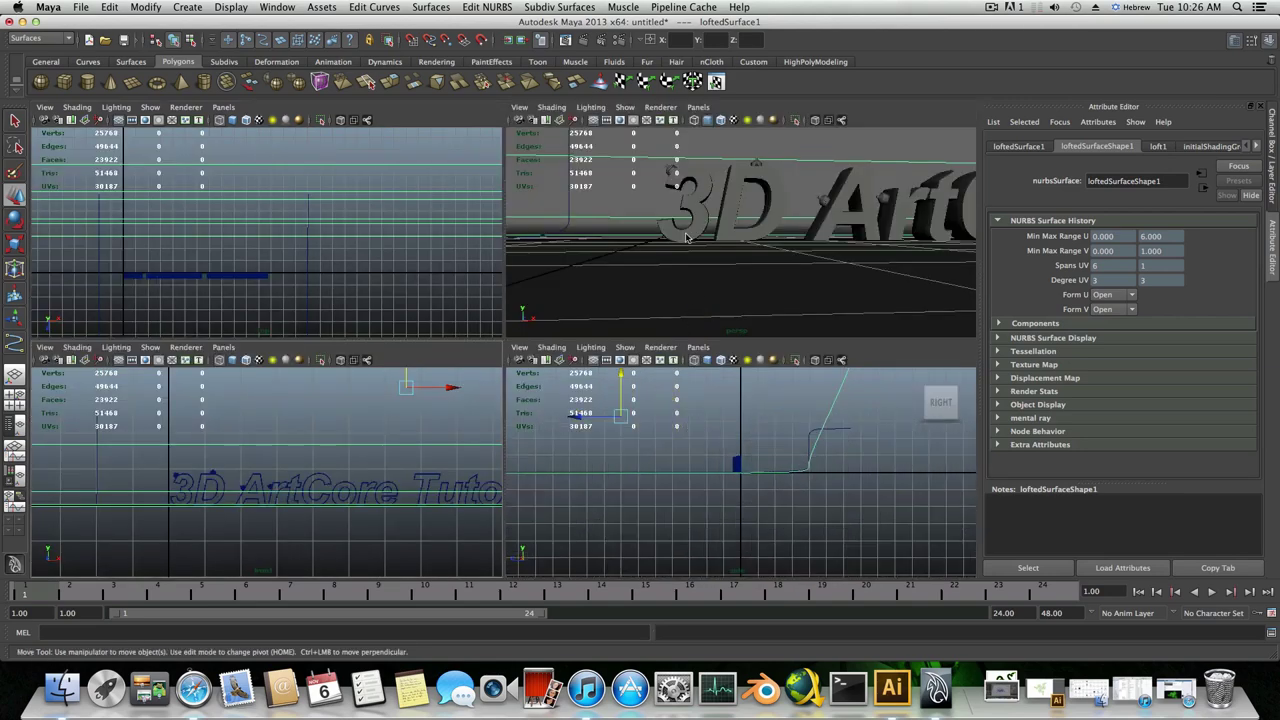
pyautogui.press('space')
pyautogui.moveTo(633, 295)
pyautogui.keyDown('alt'); pyautogui.mouseDown()
pyautogui.moveTo(663, 320)
pyautogui.moveTo(626, 311)
pyautogui.mouseUp(); pyautogui.keyUp('alt')
pyautogui.keyDown('alt'); pyautogui.moveTo(626, 311); pyautogui.dragTo(696, 321, button='middle'); pyautogui.keyUp('alt')
pyautogui.keyDown('alt'); pyautogui.moveTo(697, 321); pyautogui.dragTo(546, 332); pyautogui.keyUp('alt')
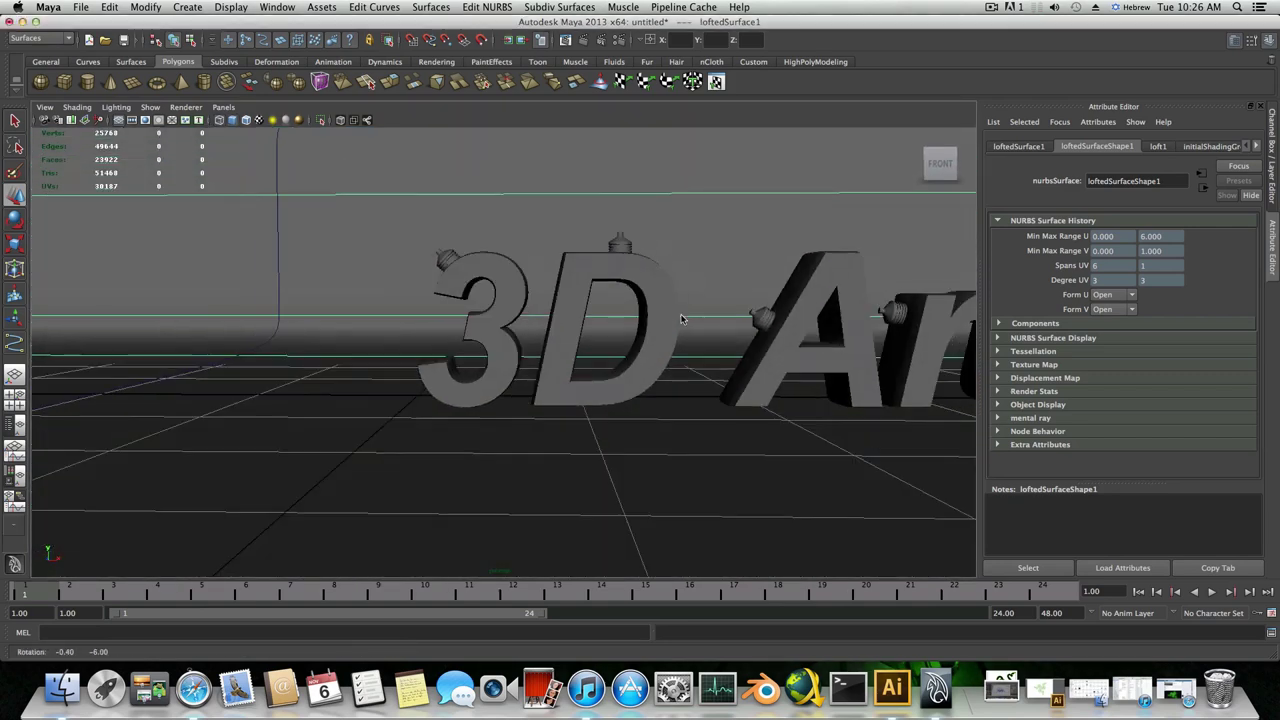
# - In the front view, start a CV curve inside the ridged socket on the 3 and arch it outward, away from the letters
pyautogui.press('space')
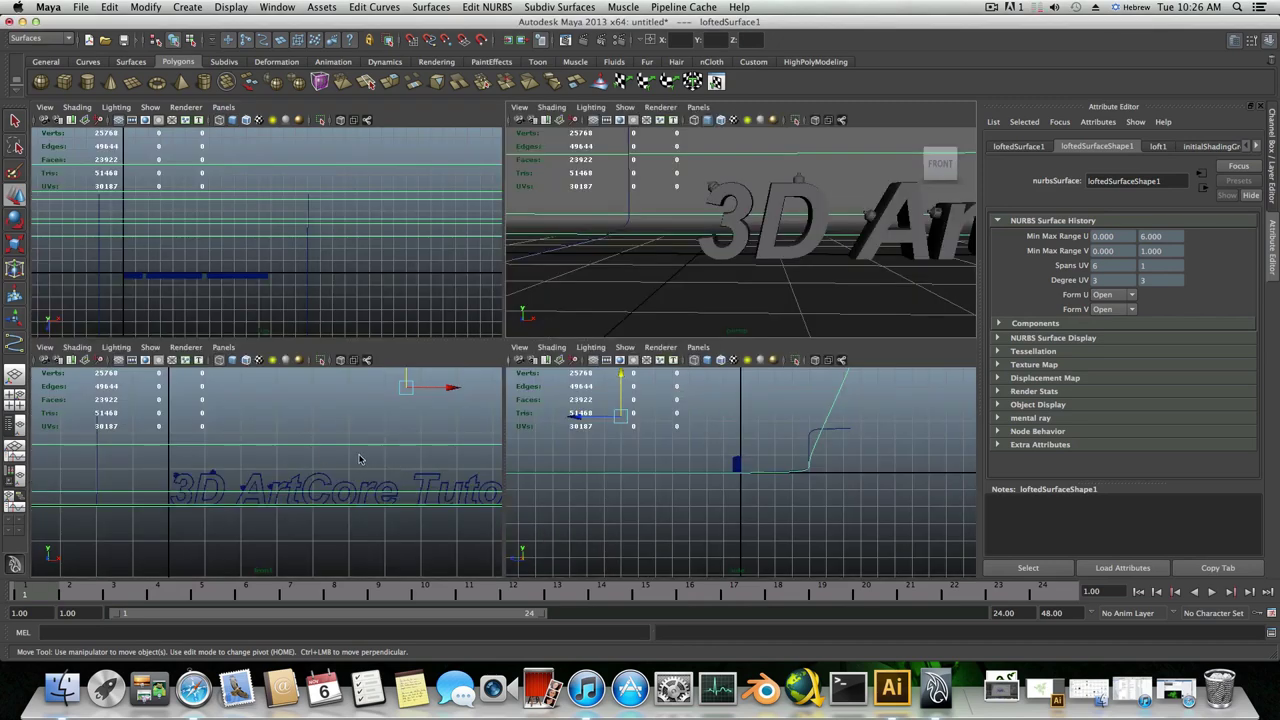
pyautogui.press('space')
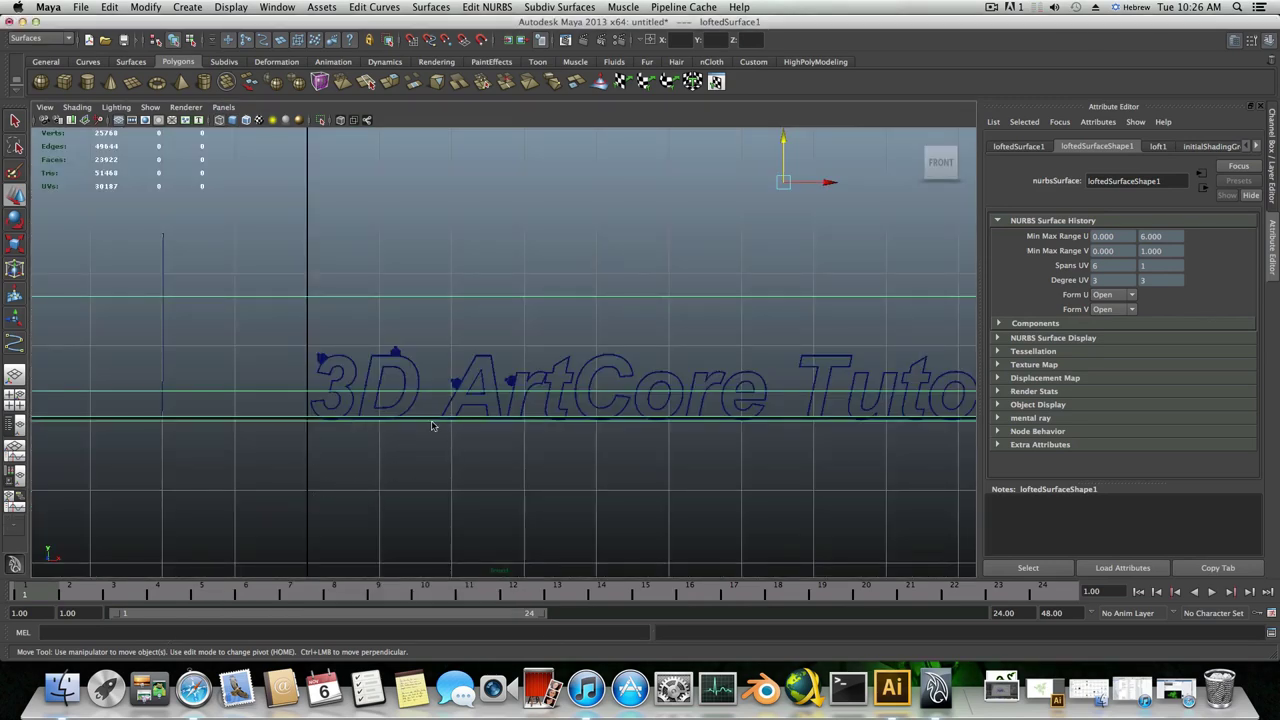
pyautogui.scroll(5, 460, 426)
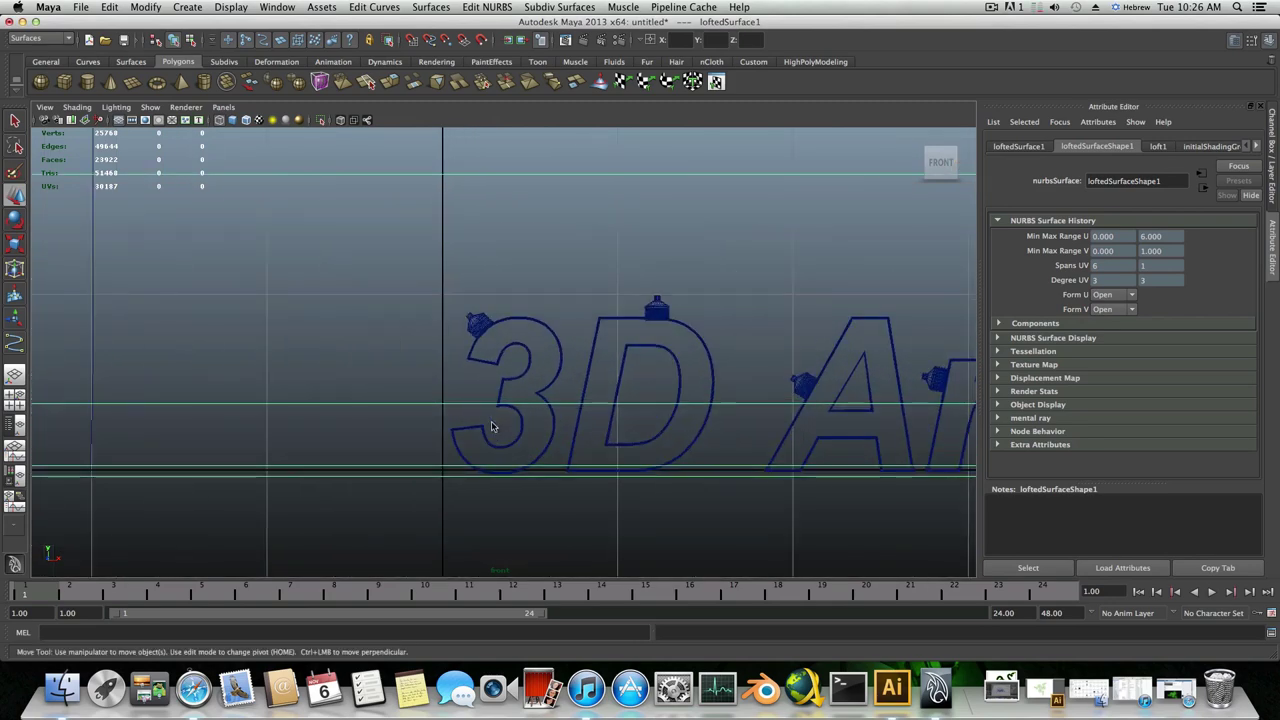
pyautogui.keyDown('alt'); pyautogui.moveTo(470, 340); pyautogui.dragTo(516, 323, button='middle'); pyautogui.keyUp('alt')
pyautogui.scroll(2, 546, 404)
pyautogui.scroll(1, 516, 323)
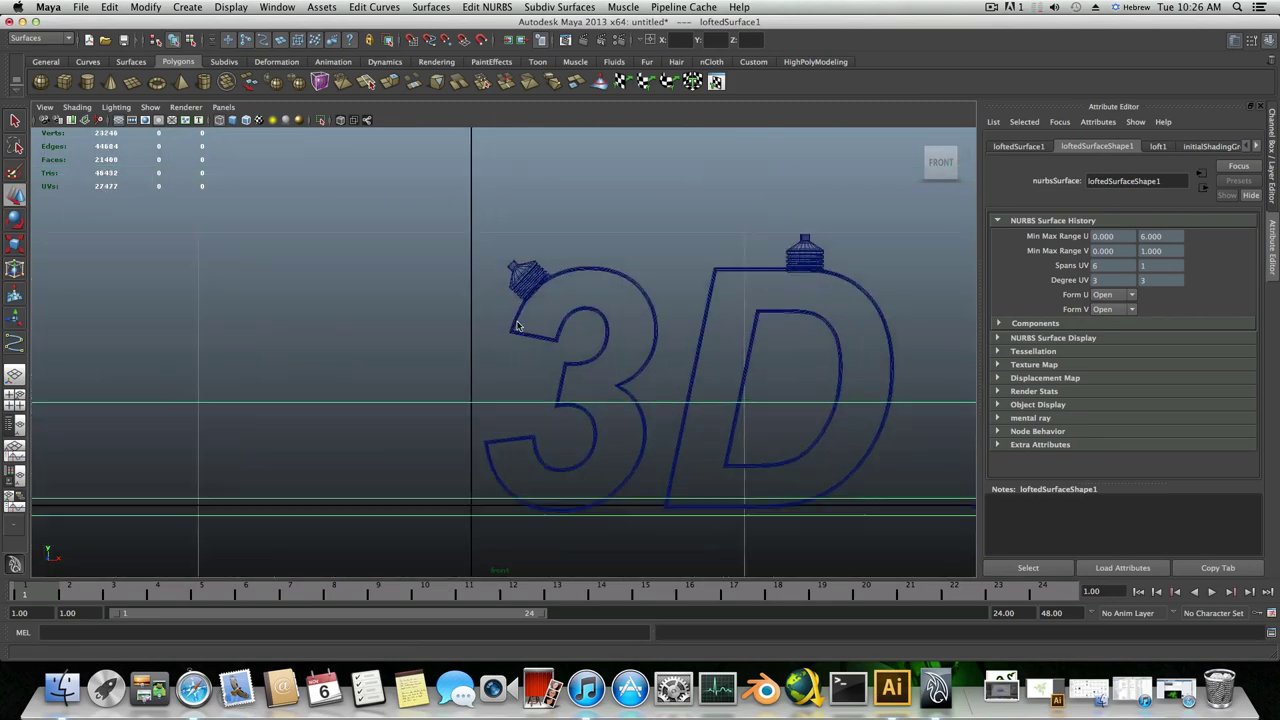
pyautogui.scroll(4, 517, 326)
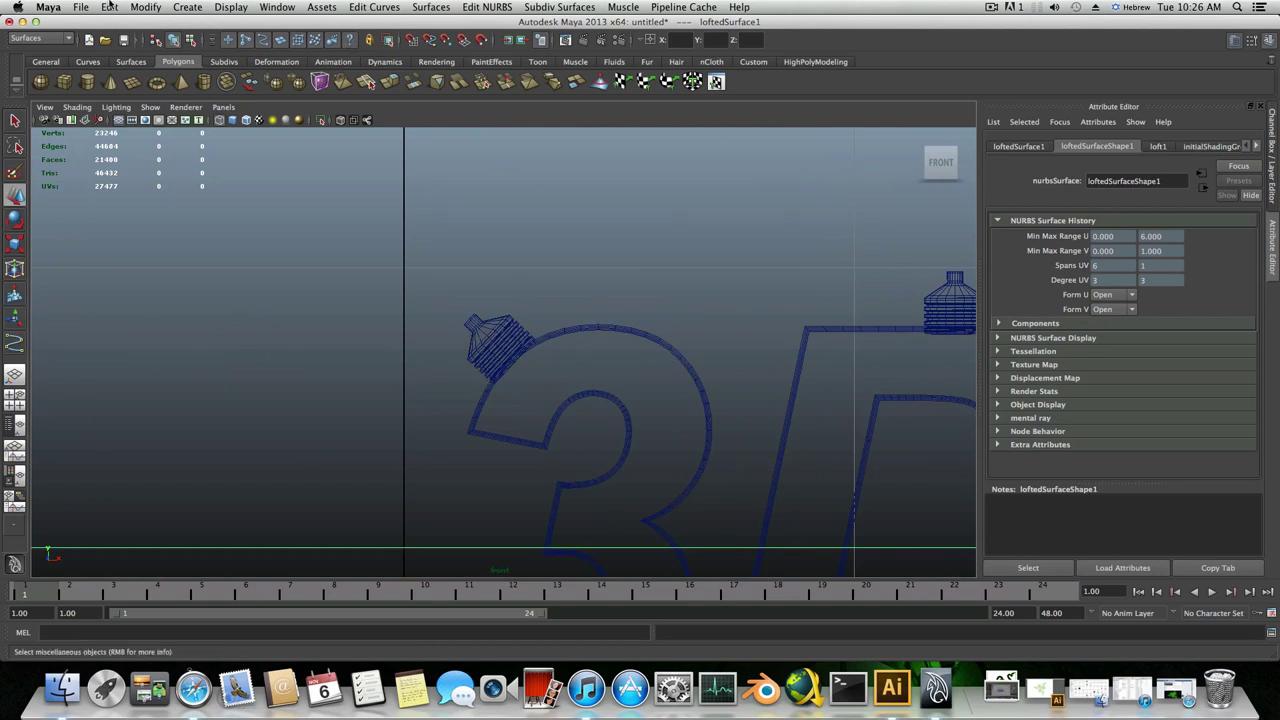
pyautogui.click(186, 8)
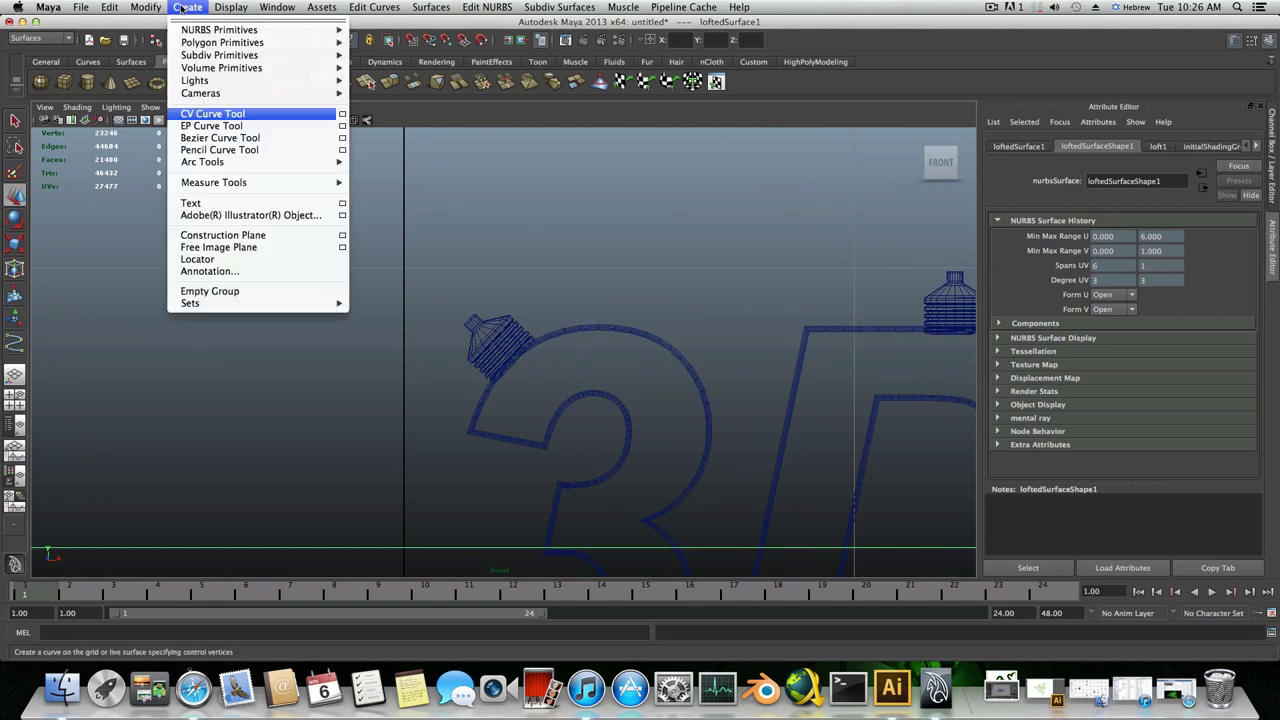
pyautogui.click(216, 115)
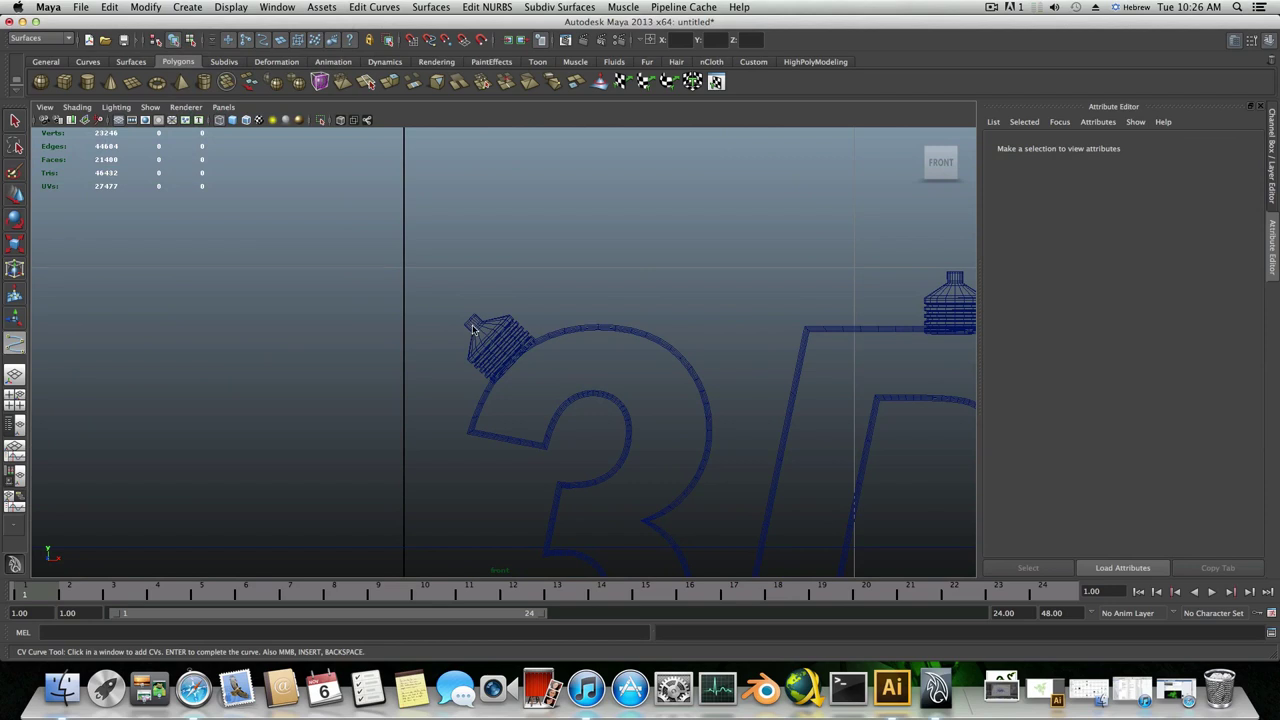
pyautogui.scroll(5, 474, 330)
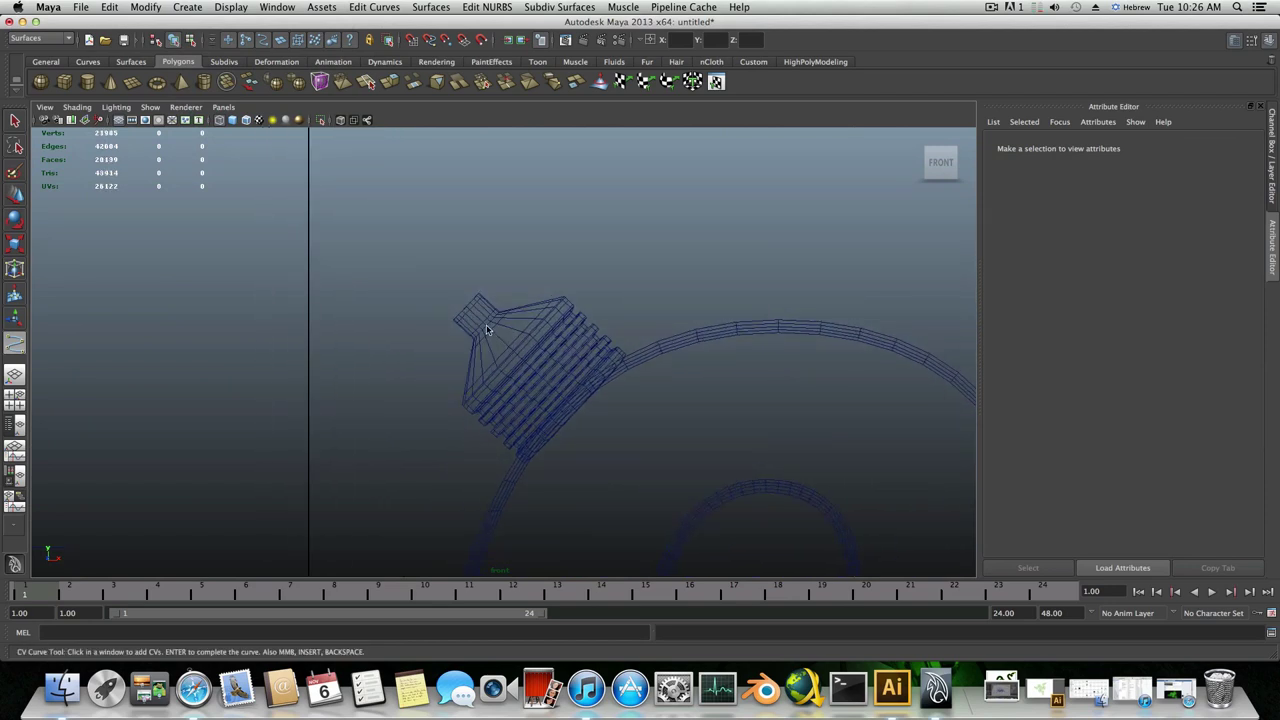
pyautogui.click(486, 327)
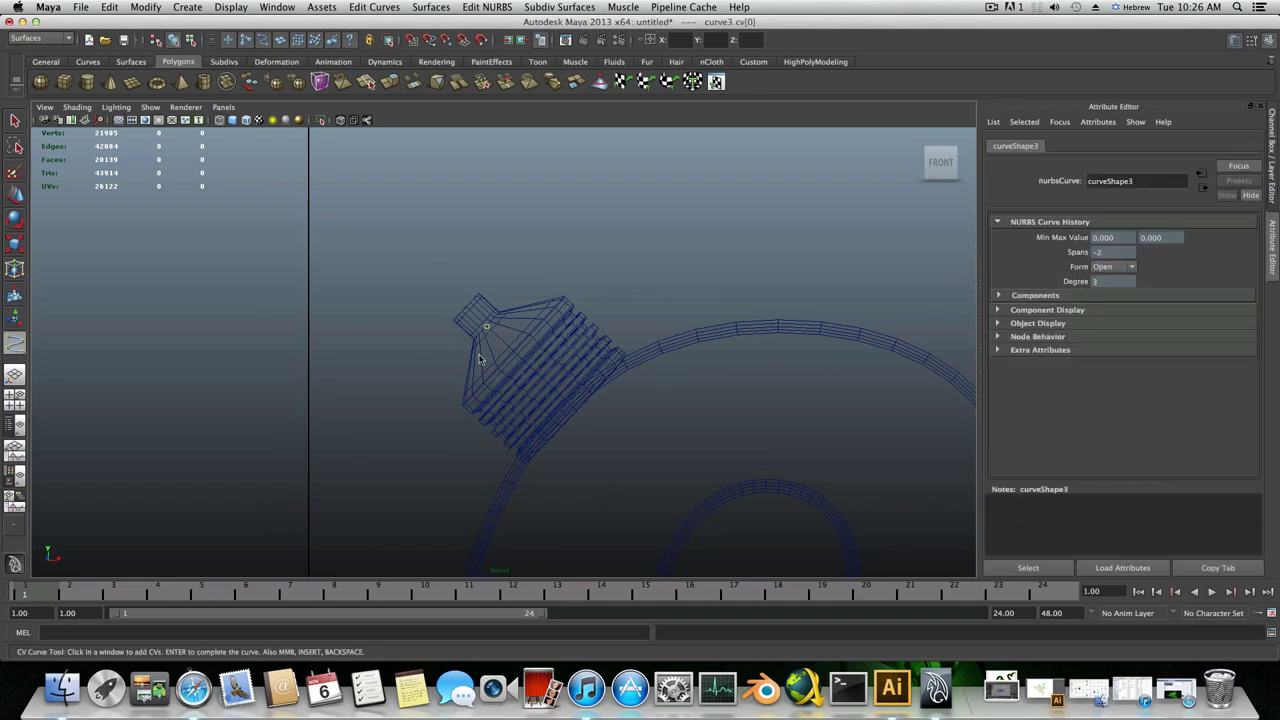
pyautogui.click(459, 301)
pyautogui.click(379, 262)
pyautogui.click(333, 259)
pyautogui.click(295, 267)
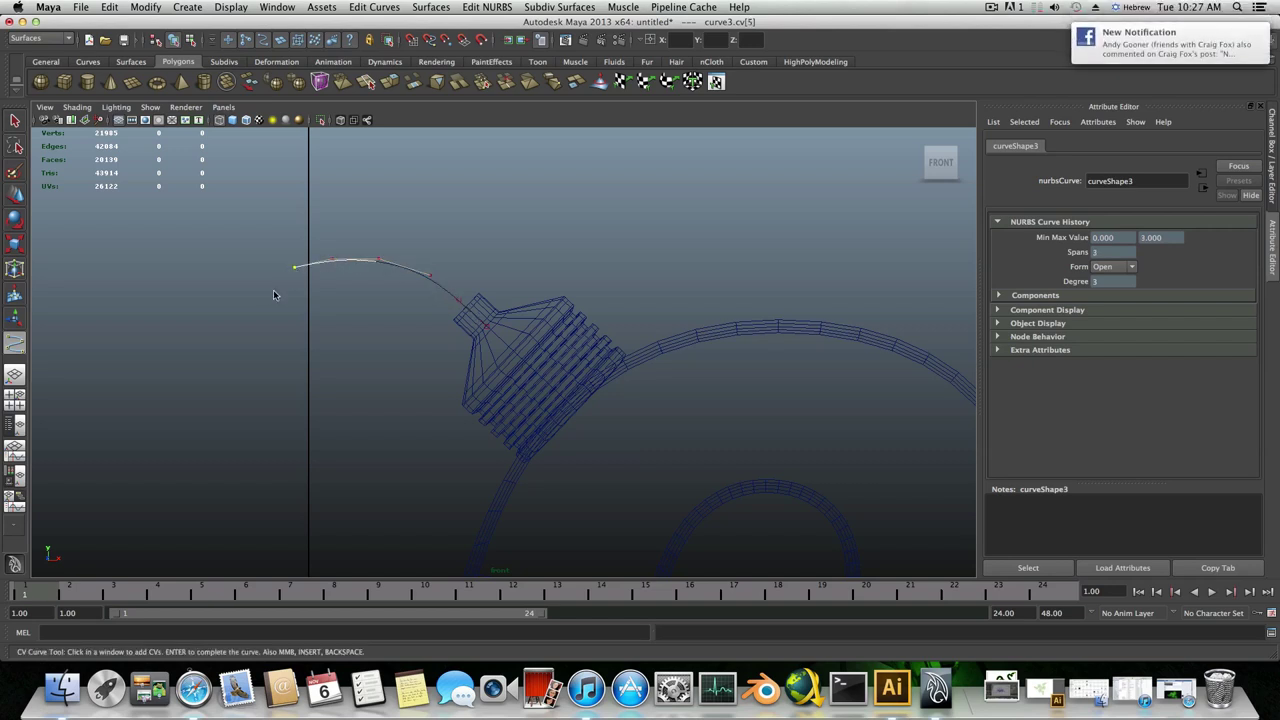
pyautogui.click(266, 292)
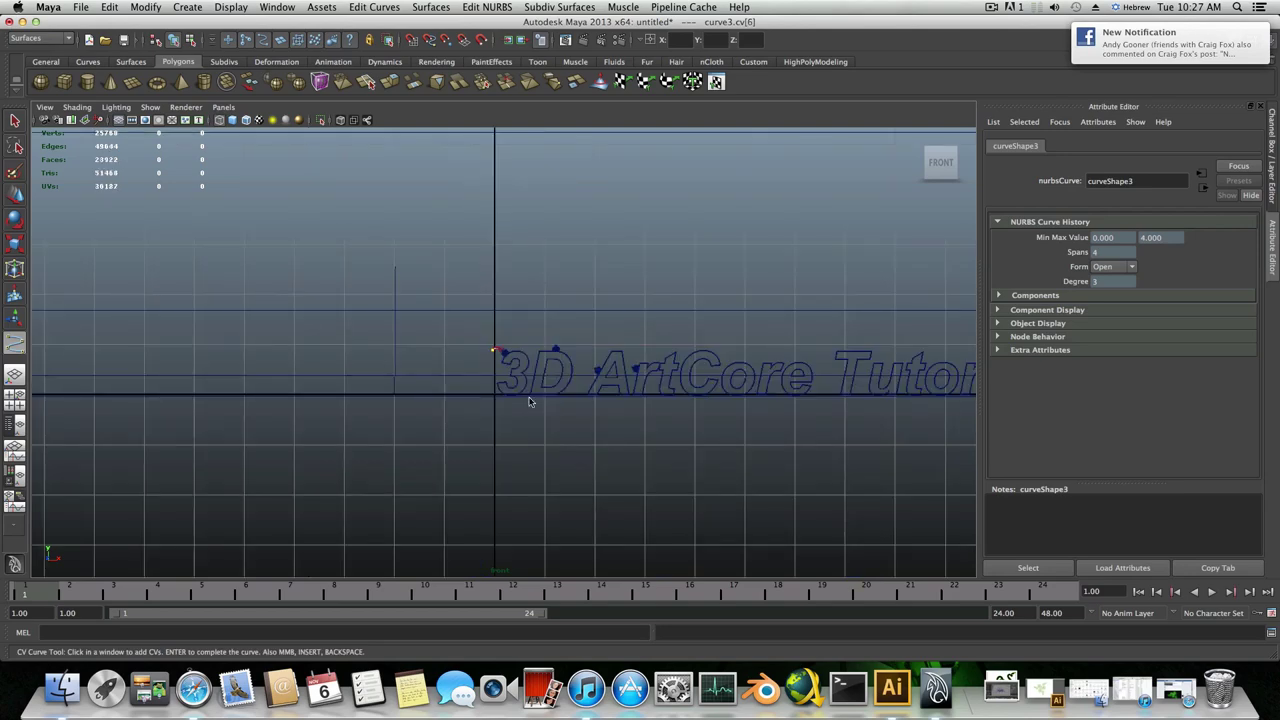
# - Extend the CV curve downward beside the 3 with six more points, ending just above the floor line
pyautogui.scroll(5, 530, 402)
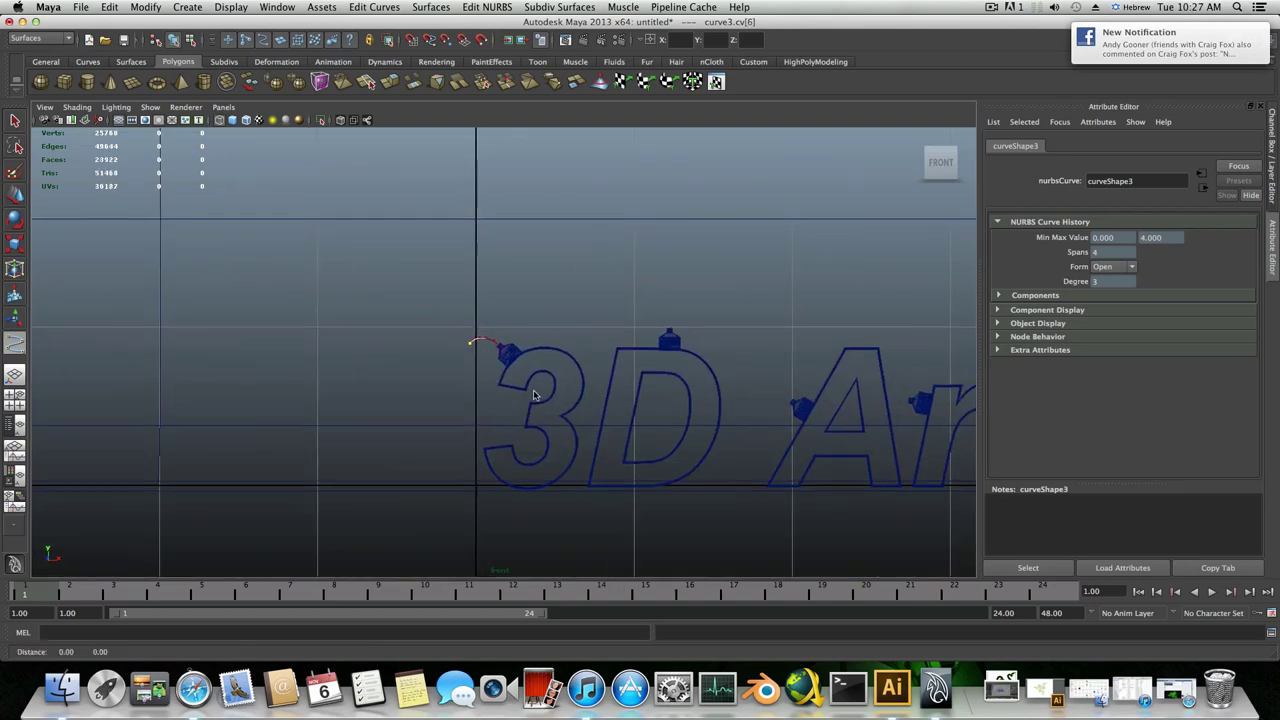
pyautogui.scroll(2, 474, 332)
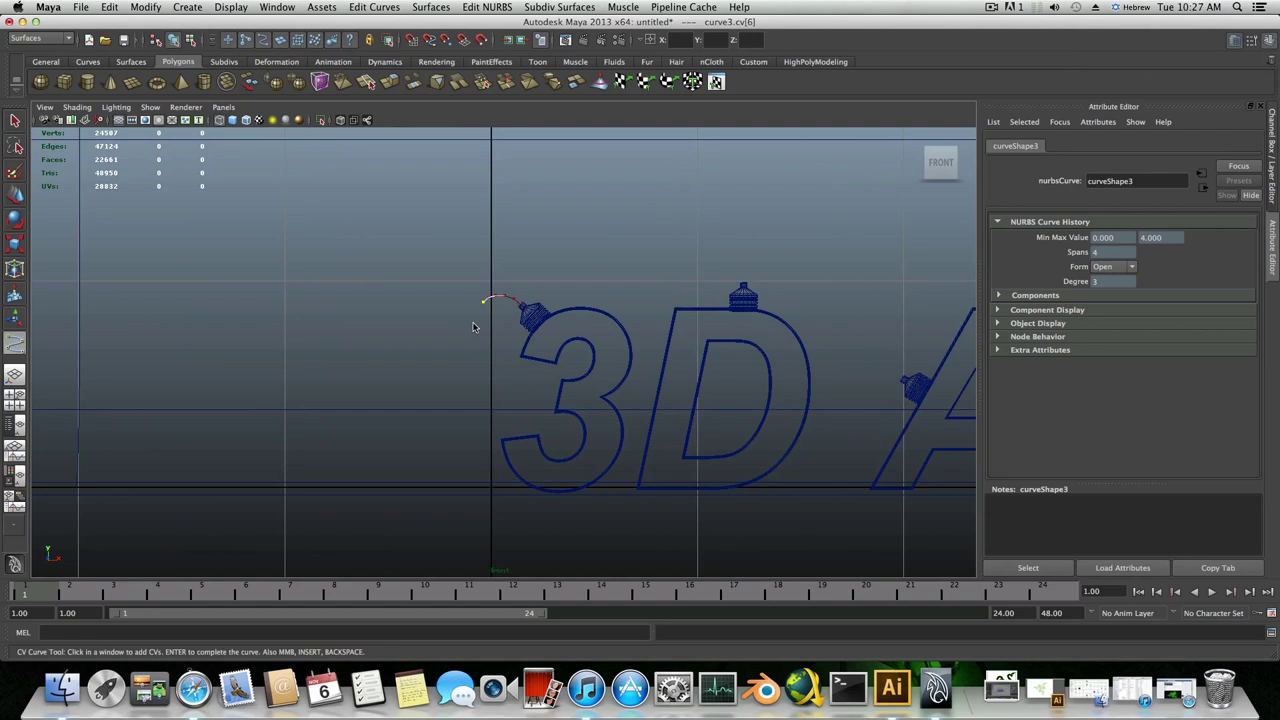
pyautogui.click(474, 324)
pyautogui.click(477, 339)
pyautogui.click(486, 359)
pyautogui.click(493, 384)
pyautogui.click(497, 418)
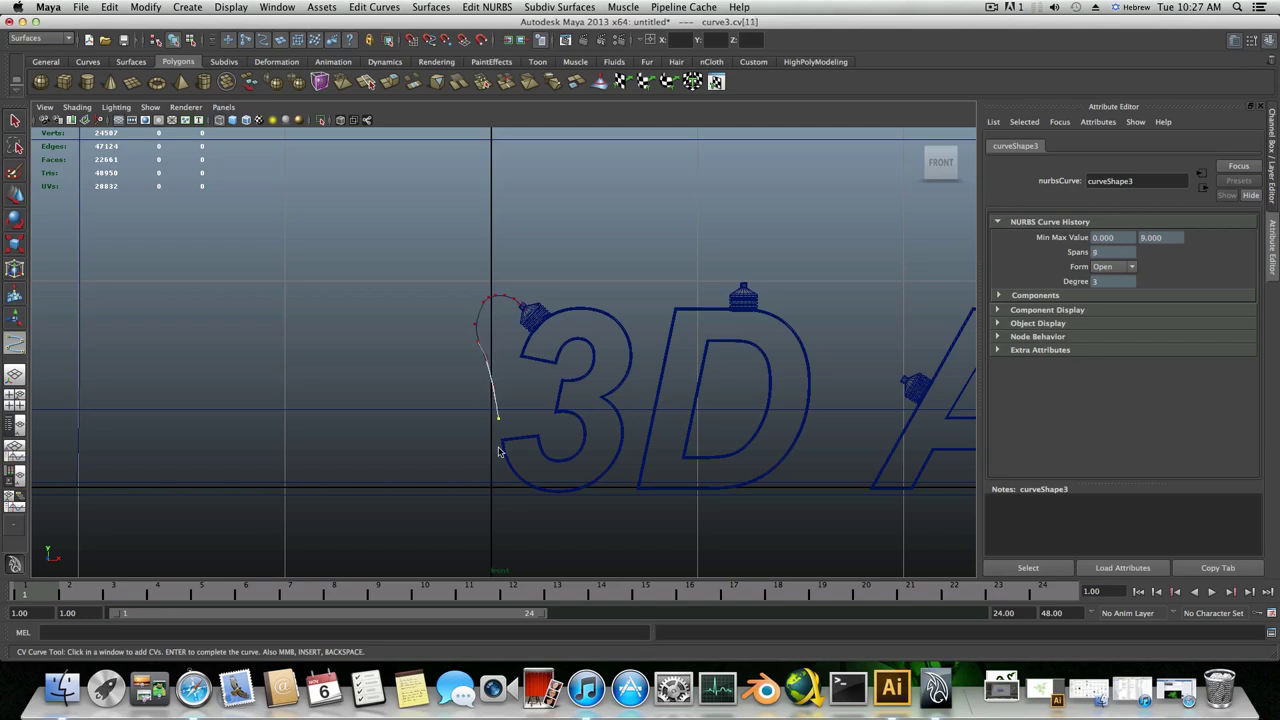
pyautogui.click(494, 452)
# - Examine where the curve's lower end sits relative to the base of the 3 and the floor line
pyautogui.keyDown('alt'); pyautogui.moveTo(494, 455); pyautogui.dragTo(524, 368, button='middle'); pyautogui.keyUp('alt')
pyautogui.keyDown('alt'); pyautogui.moveTo(524, 385); pyautogui.dragTo(634, 410, button='right'); pyautogui.keyUp('alt')
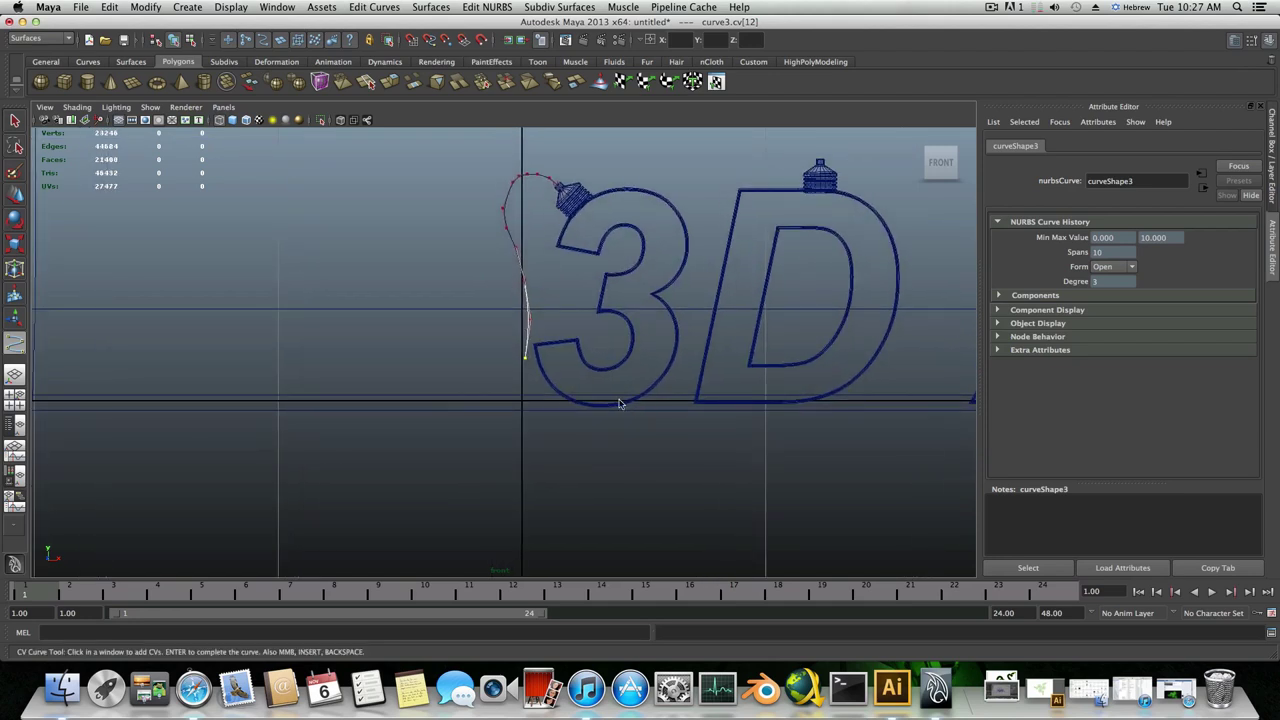
pyautogui.scroll(-5, 548, 415)
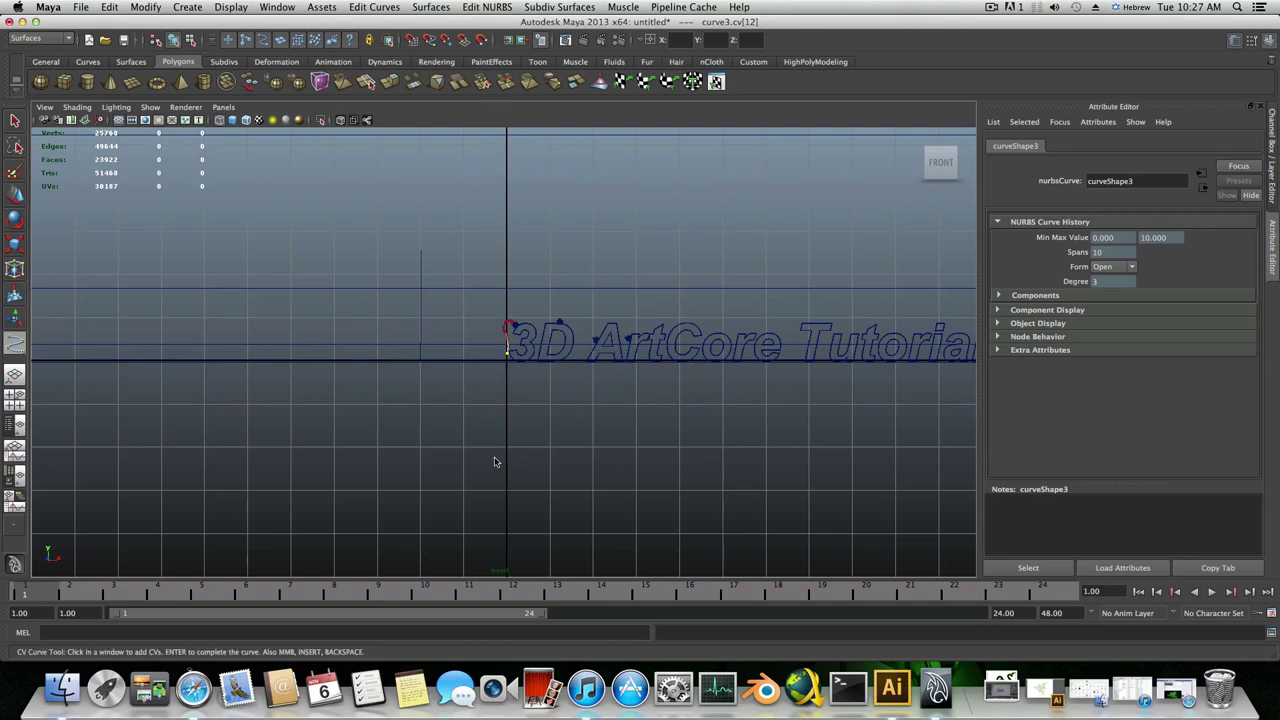
pyautogui.scroll(5, 512, 345)
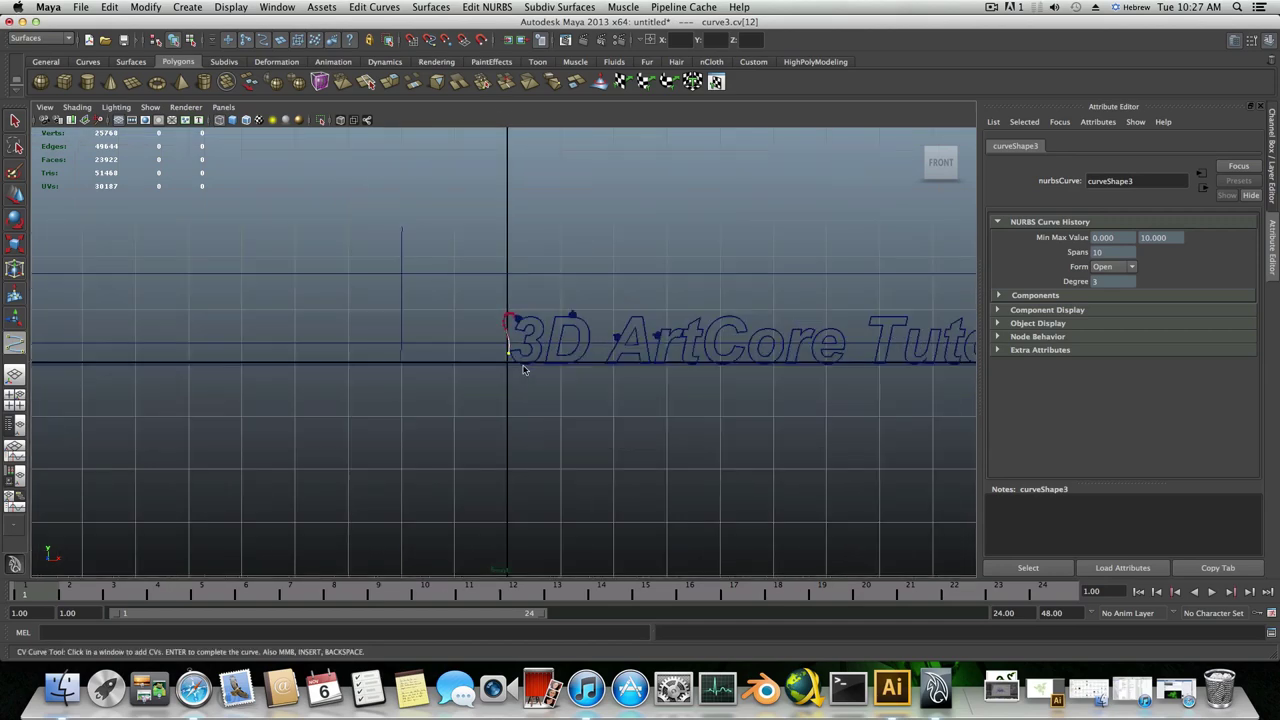
pyautogui.scroll(-4, 517, 348)
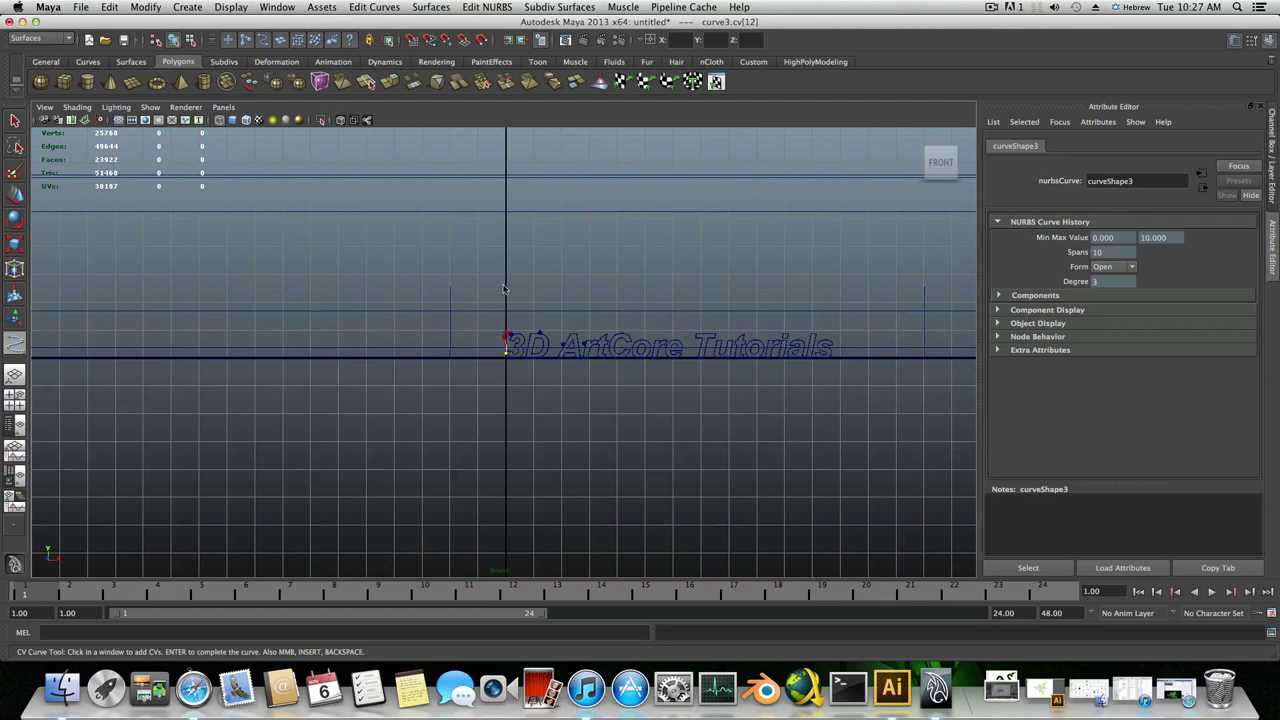
pyautogui.scroll(5, 508, 340)
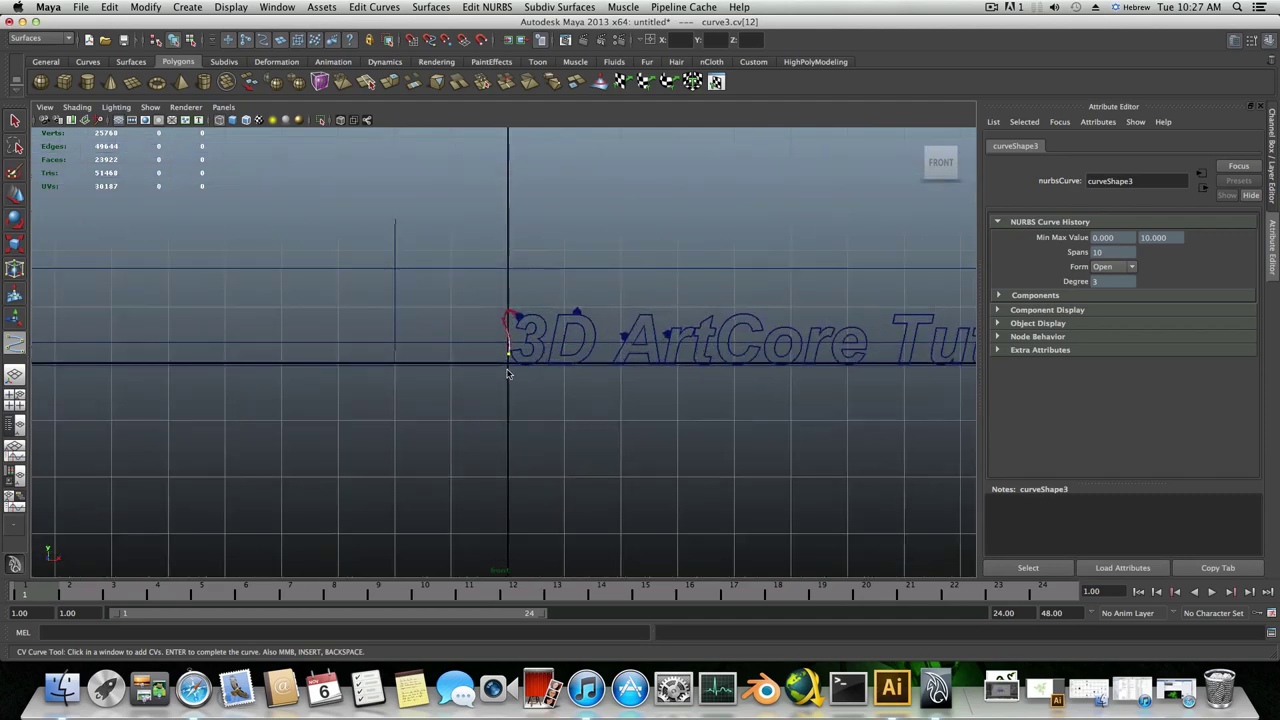
pyautogui.scroll(-4, 507, 373)
pyautogui.scroll(6, 507, 373)
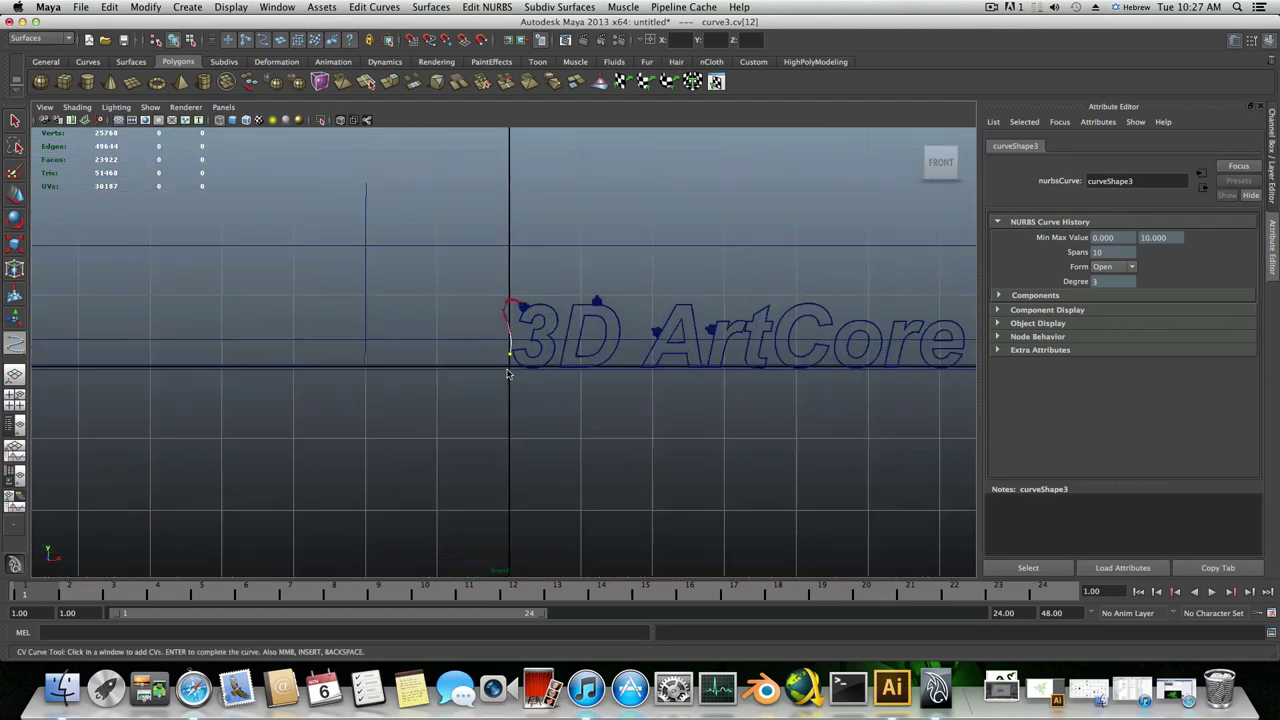
pyautogui.scroll(2, 510, 372)
pyautogui.scroll(4, 526, 403)
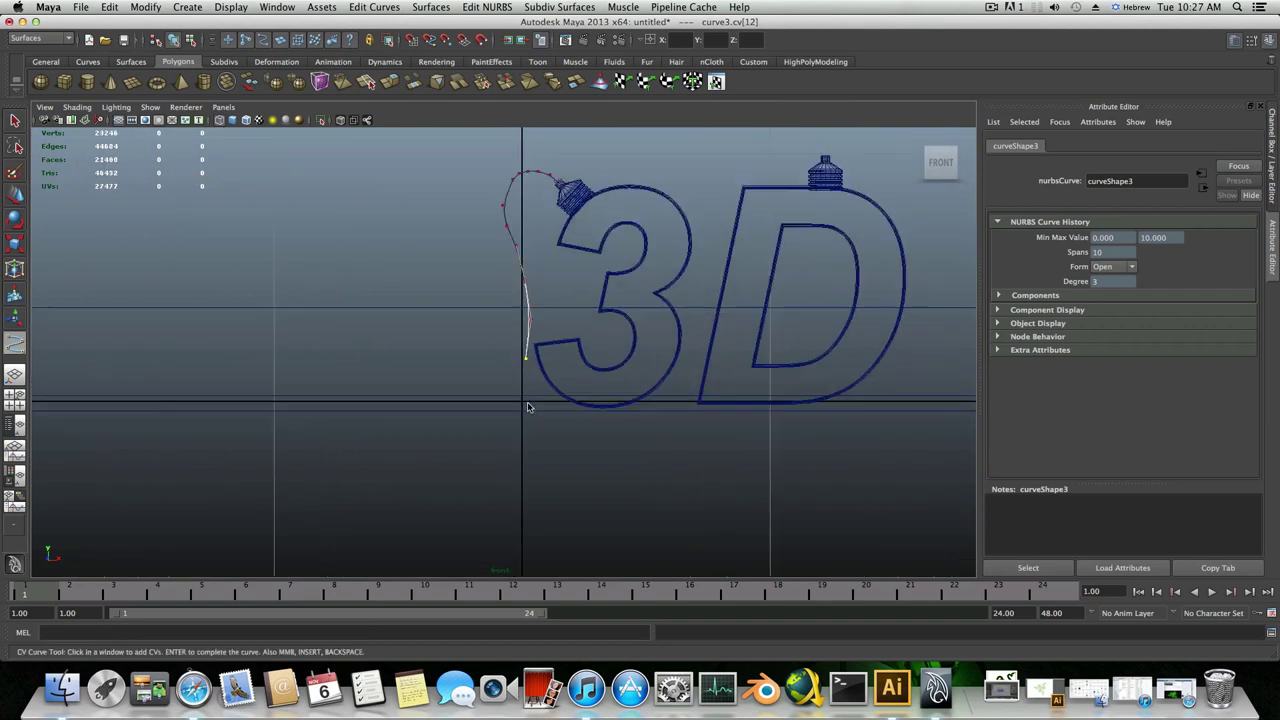
pyautogui.scroll(4, 518, 344)
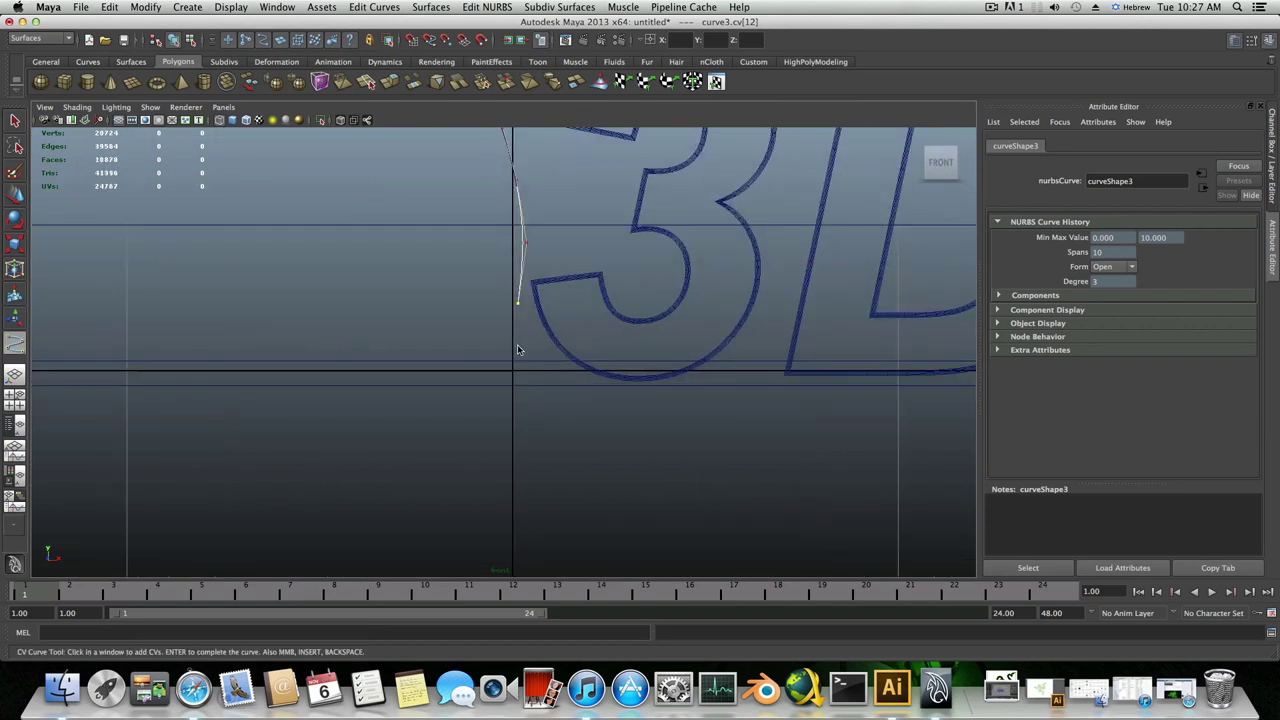
pyautogui.keyDown('alt'); pyautogui.moveTo(477, 319); pyautogui.dragTo(516, 309, button='middle'); pyautogui.keyUp('alt')
pyautogui.scroll(-6, 524, 360)
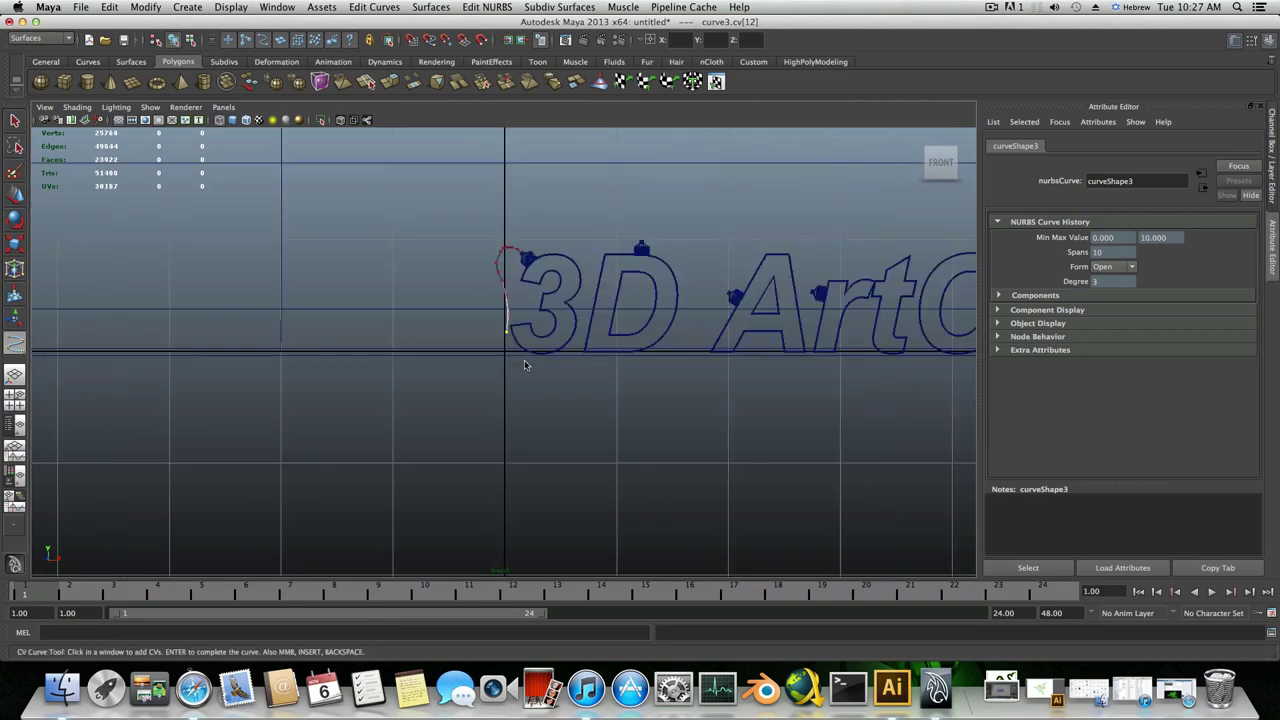
pyautogui.scroll(2, 517, 372)
pyautogui.scroll(6, 516, 380)
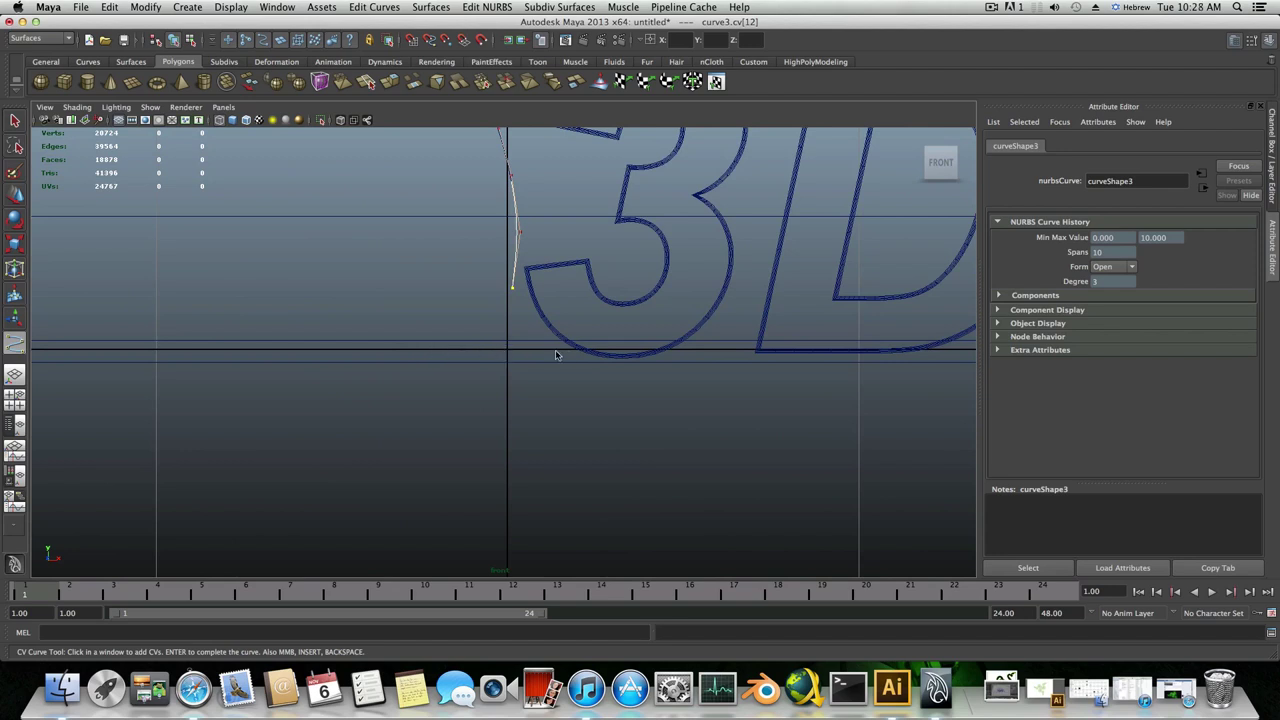
# - Add four curve points that reach the floor line and bend outward along it, away from the 3
pyautogui.click(503, 324)
pyautogui.click(499, 334)
pyautogui.click(489, 345)
pyautogui.click(470, 348)
pyautogui.scroll(-5, 472, 352)
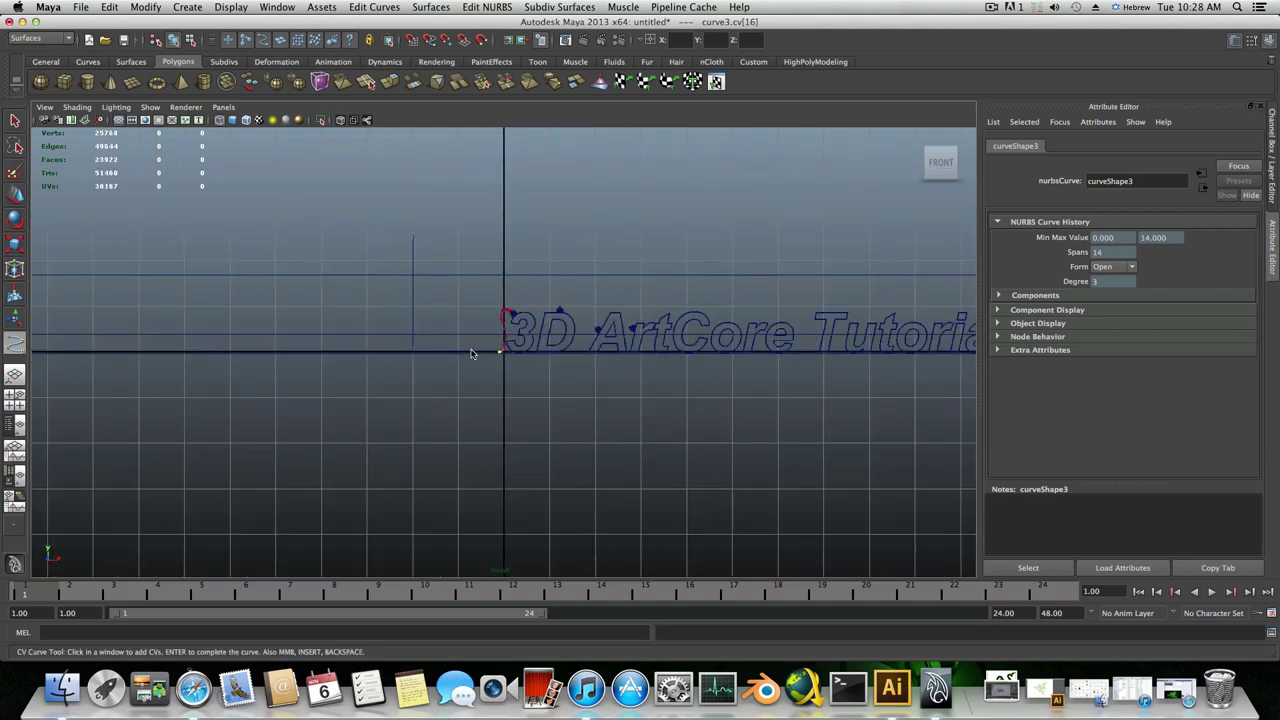
# - Switch to the full-size top view and frame the open end of the curve beside the 3
pyautogui.press('space')
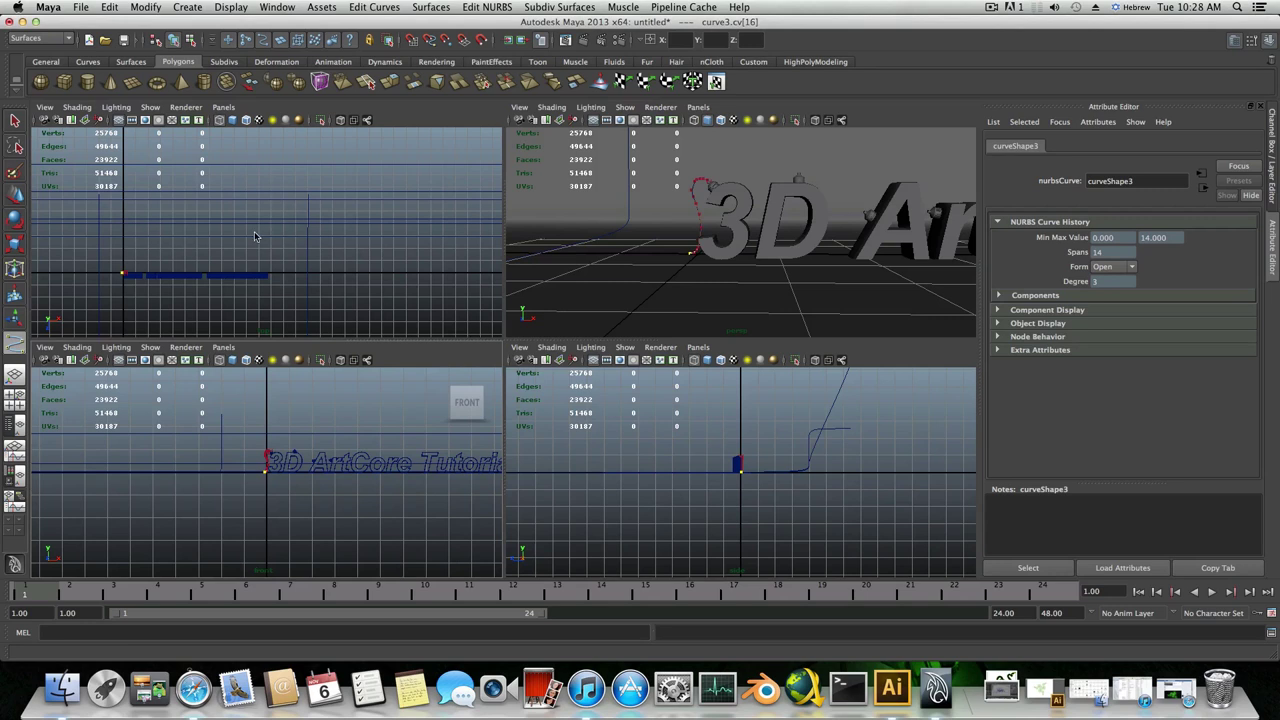
pyautogui.press('space')
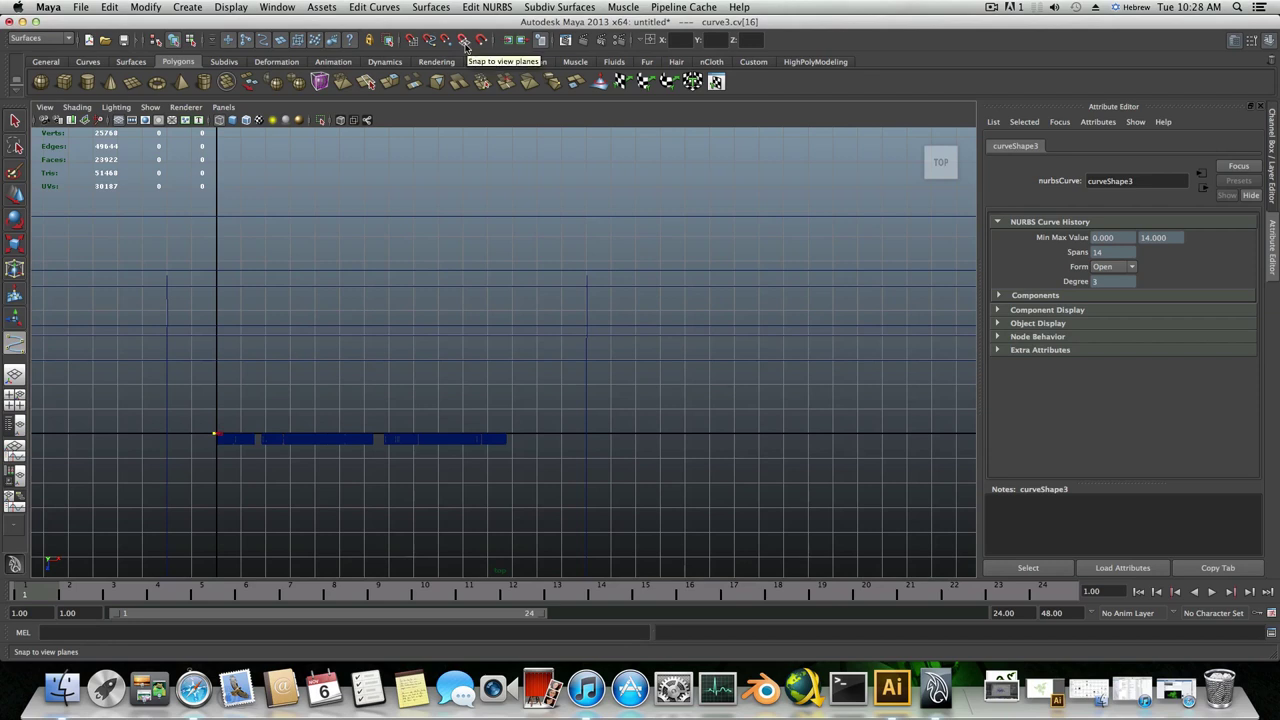
pyautogui.click(411, 41)
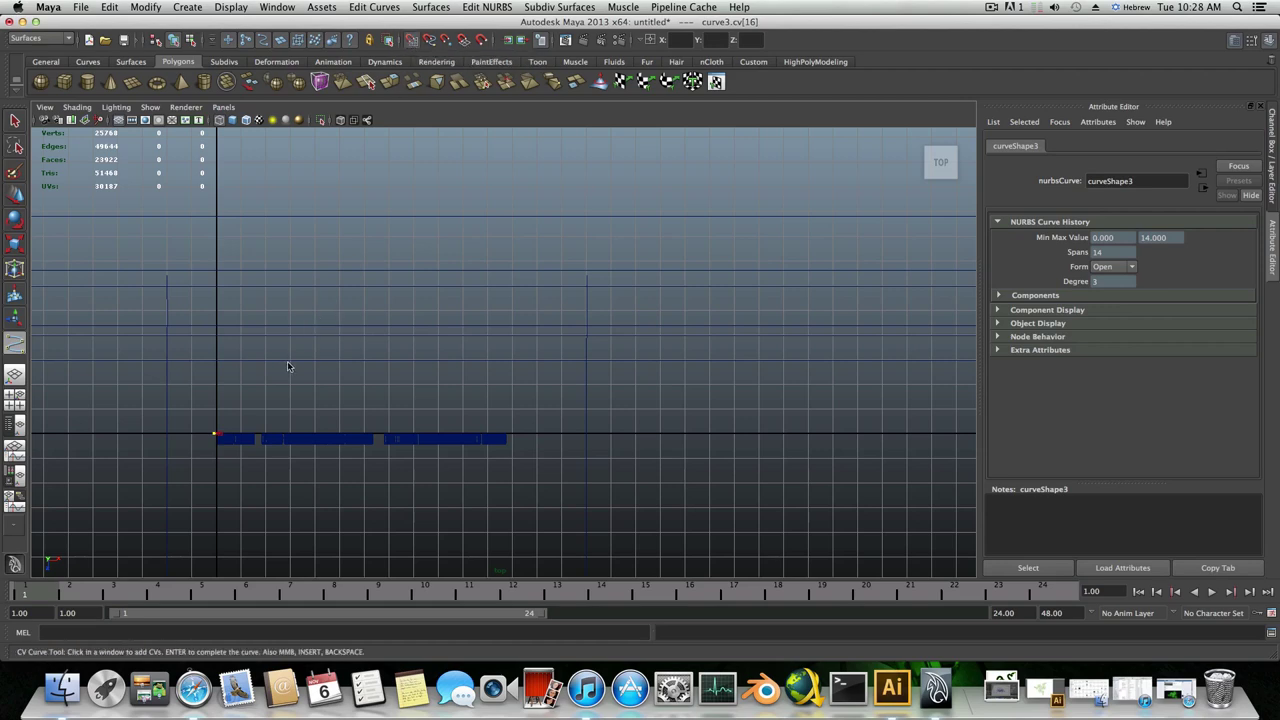
pyautogui.keyDown('alt'); pyautogui.moveTo(291, 367); pyautogui.dragTo(516, 324, button='middle'); pyautogui.keyUp('alt')
pyautogui.scroll(5, 516, 324)
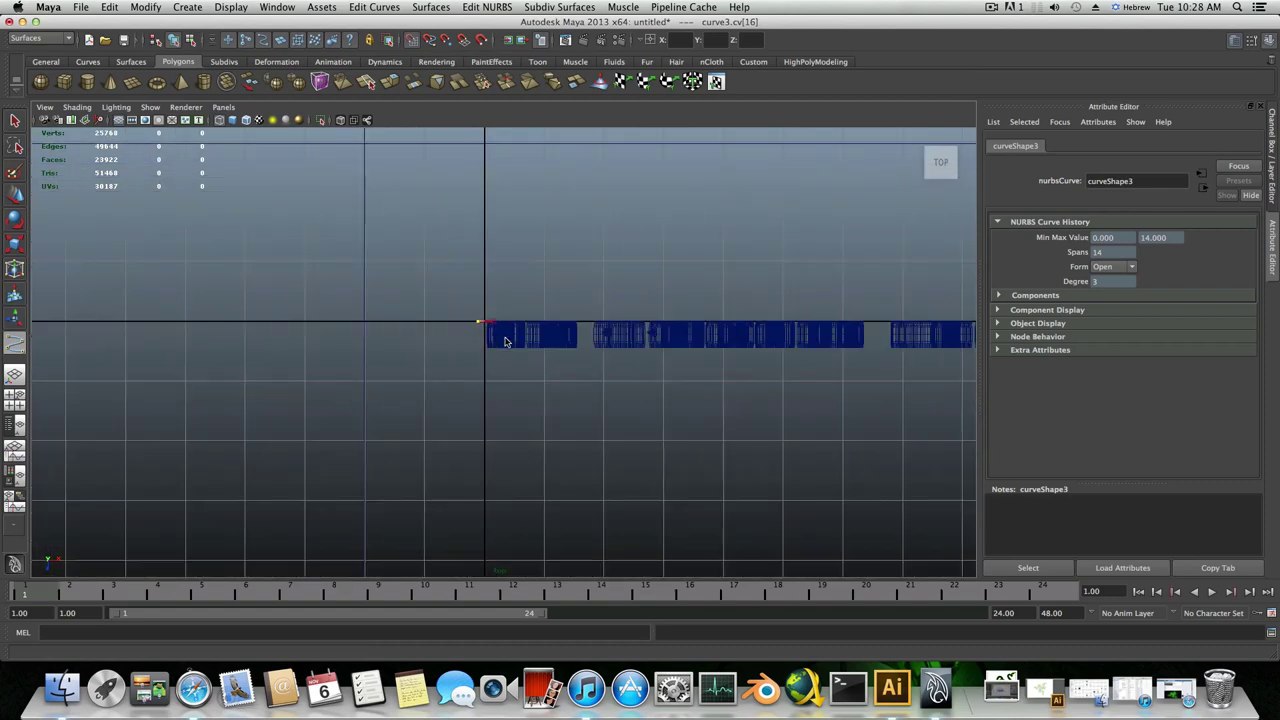
pyautogui.scroll(4, 487, 303)
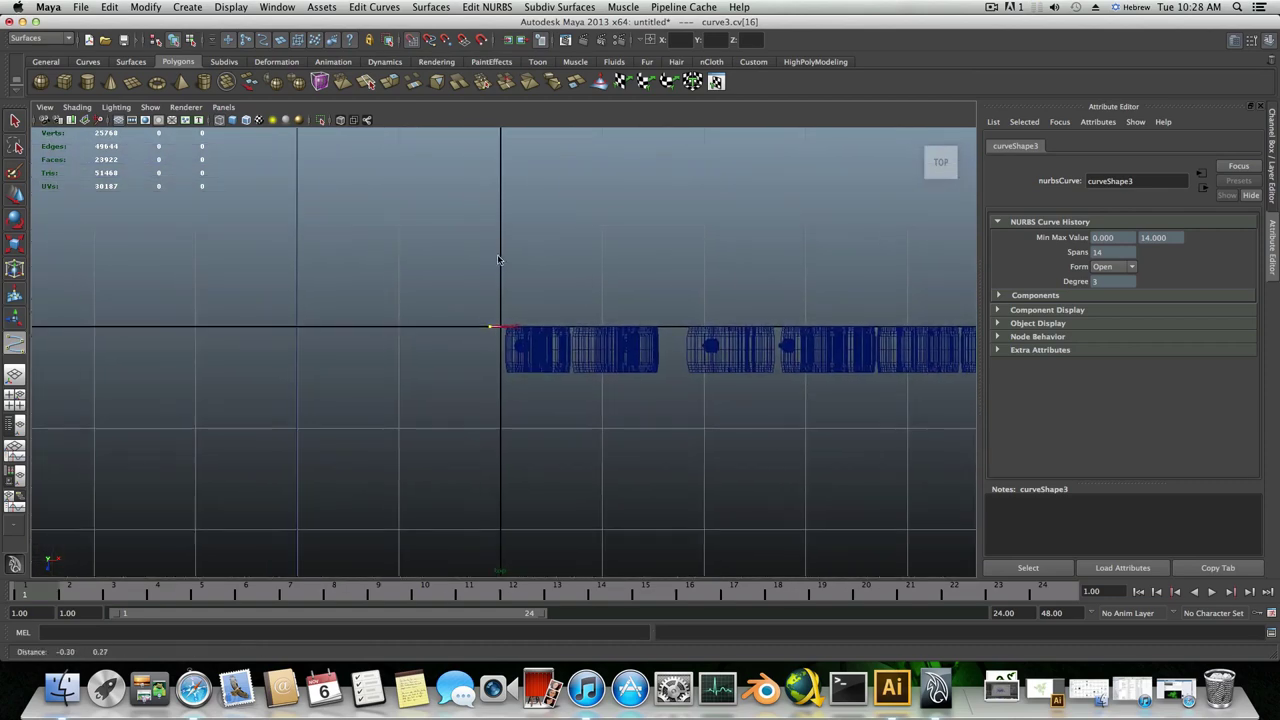
pyautogui.keyDown('alt'); pyautogui.moveTo(497, 288); pyautogui.dragTo(497, 307, button='middle'); pyautogui.keyUp('alt')
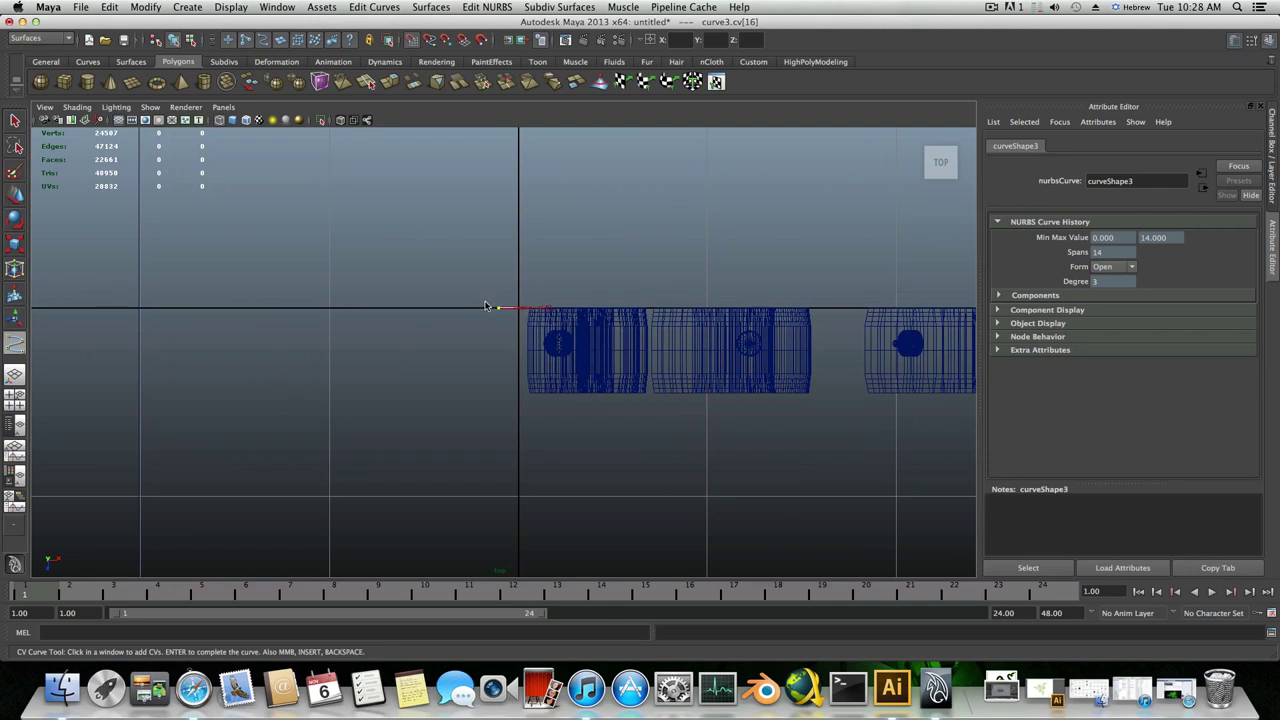
pyautogui.click(485, 306)
pyautogui.press('z')
pyautogui.click(485, 317)
pyautogui.click(485, 329)
pyautogui.hotkey('ctrl', 'z')
pyautogui.hotkey('ctrl', 'z')
# - Bend the curve's open end forward along the floor beside the 3, starting a gentle arc toward the front of the text
pyautogui.click(477, 328)
pyautogui.click(472, 344)
pyautogui.scroll(5, 557, 348)
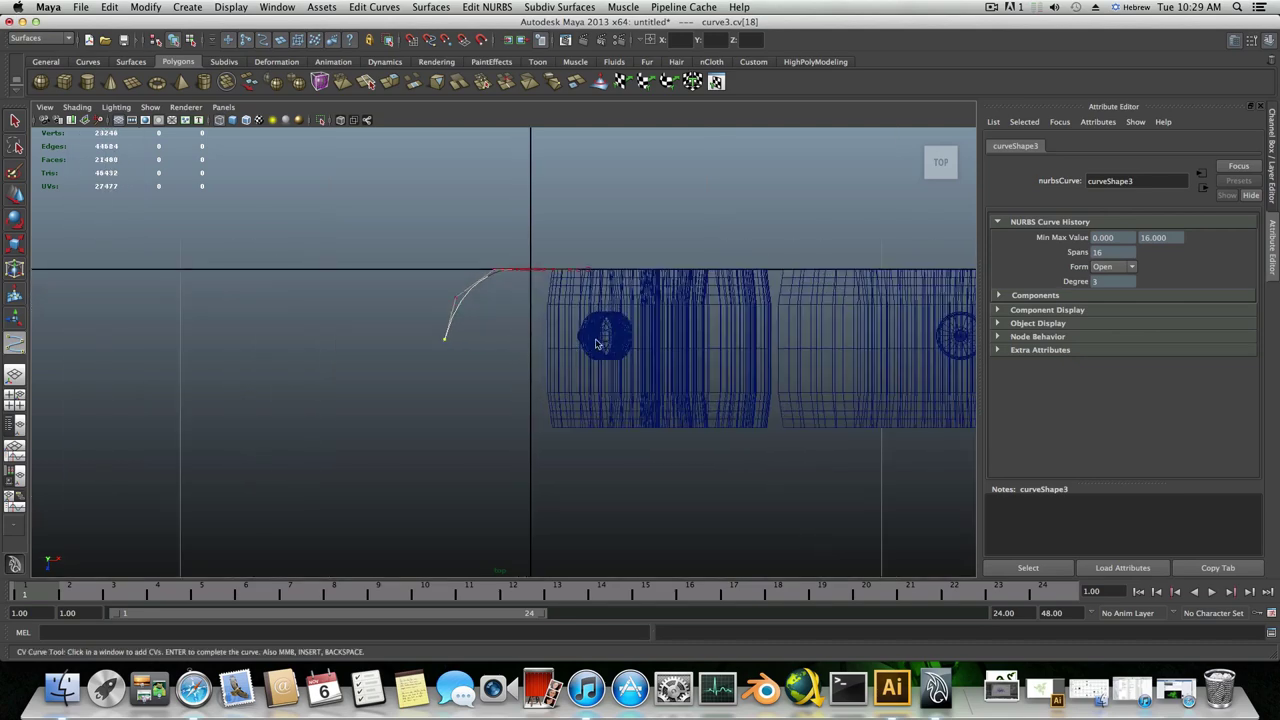
pyautogui.scroll(-5, 585, 342)
pyautogui.scroll(3, 557, 348)
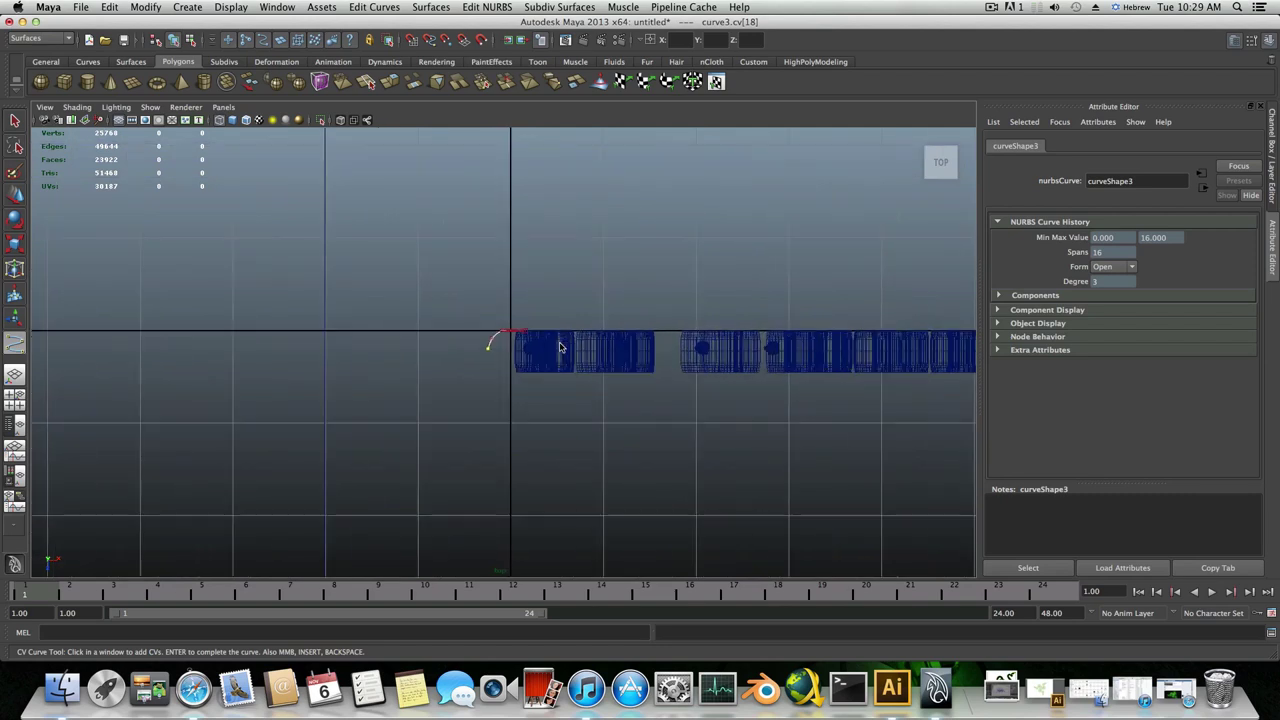
pyautogui.click(491, 371)
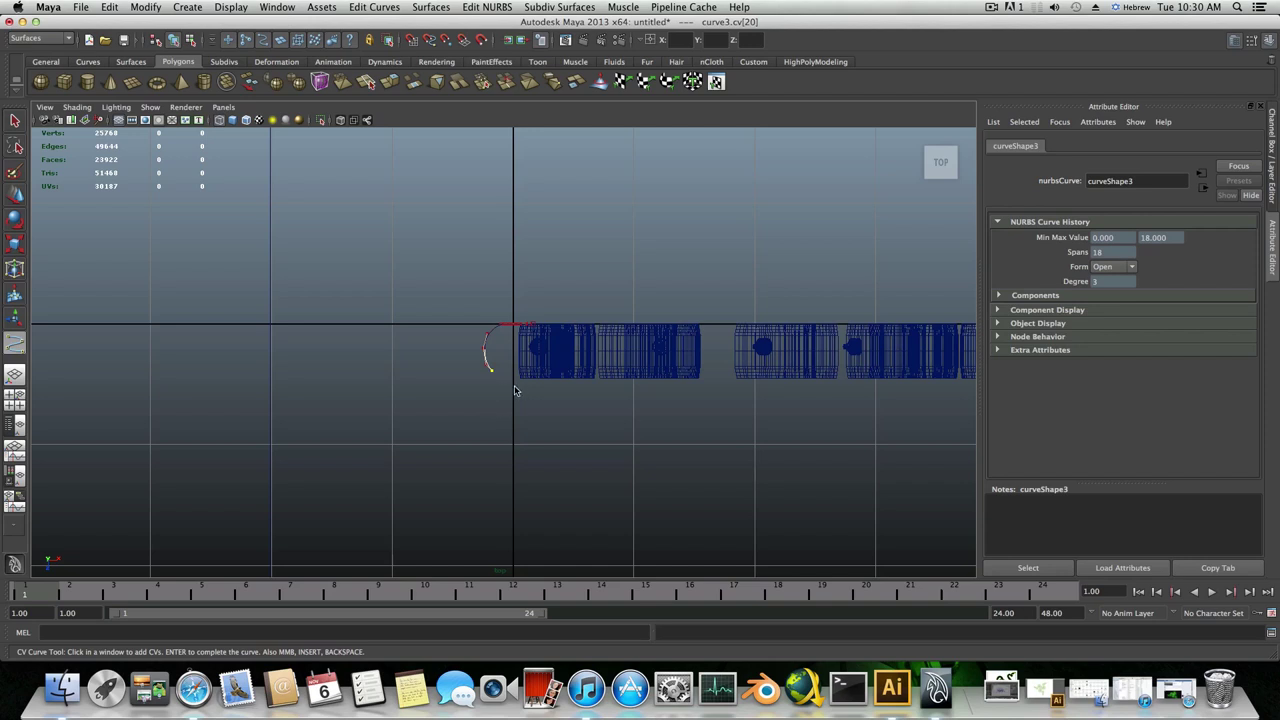
# - Add curve points that form a round loop on the floor in front of the 3, crossing the cable's own path
pyautogui.click(502, 389)
pyautogui.click(499, 407)
pyautogui.click(464, 437)
pyautogui.click(446, 422)
pyautogui.click(448, 413)
pyautogui.click(456, 398)
pyautogui.click(474, 397)
pyautogui.click(488, 406)
pyautogui.scroll(3, 495, 412)
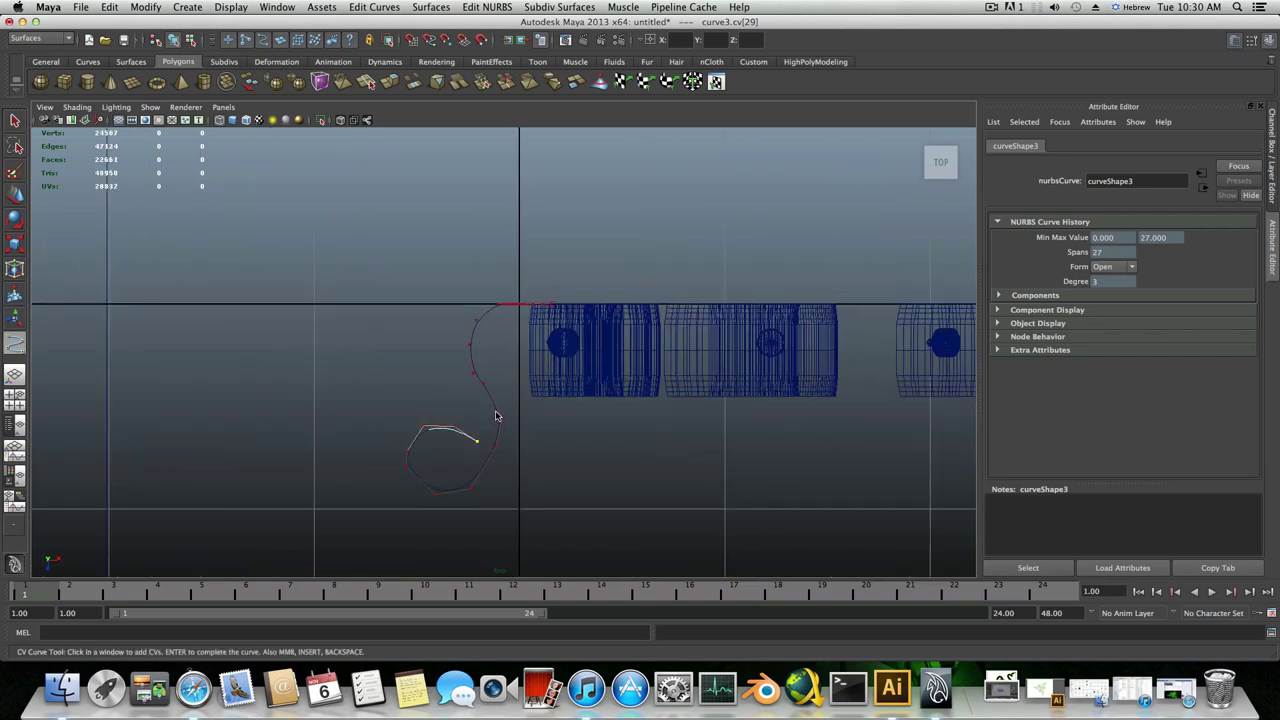
pyautogui.keyDown('alt'); pyautogui.moveTo(495, 416); pyautogui.dragTo(504, 316, button='middle'); pyautogui.keyUp('alt')
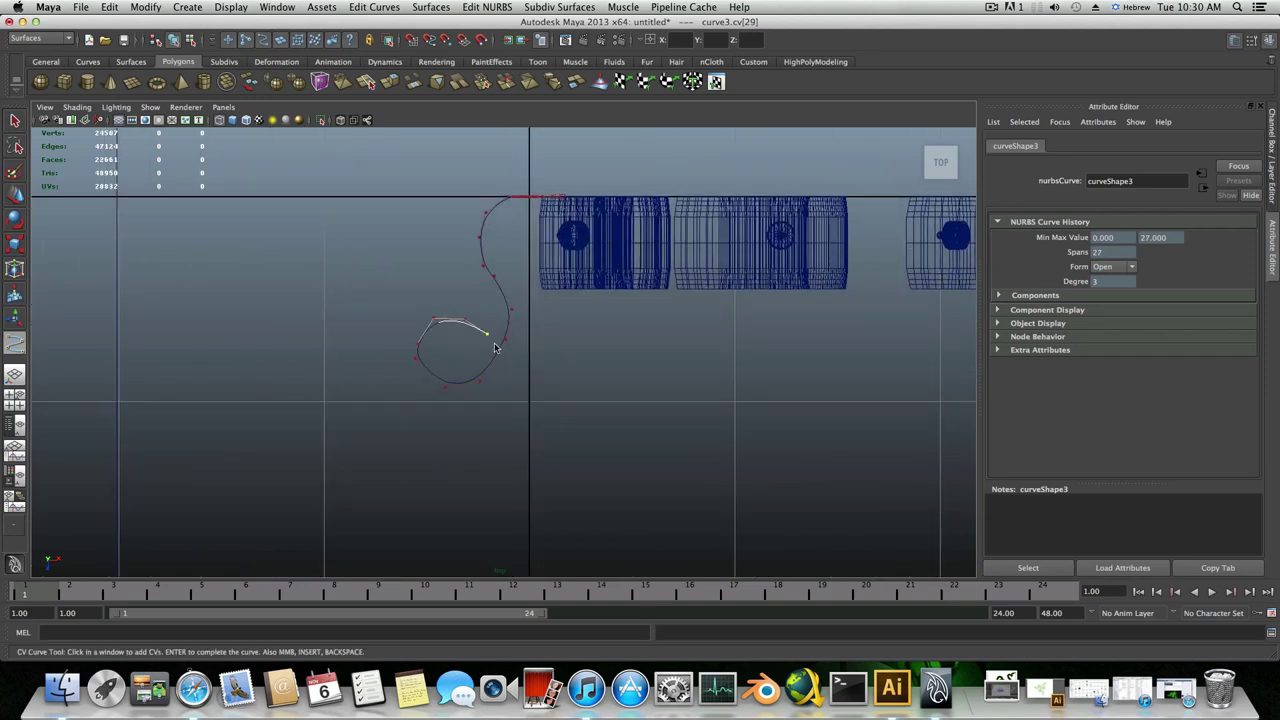
pyautogui.click(495, 343)
pyautogui.click(500, 348)
# - Continue the curve forward from the loop and round a wide bend that turns beneath the 3 in the top view
pyautogui.click(511, 401)
pyautogui.click(489, 431)
pyautogui.click(465, 450)
pyautogui.click(458, 498)
pyautogui.click(490, 517)
pyautogui.click(525, 524)
pyautogui.click(558, 508)
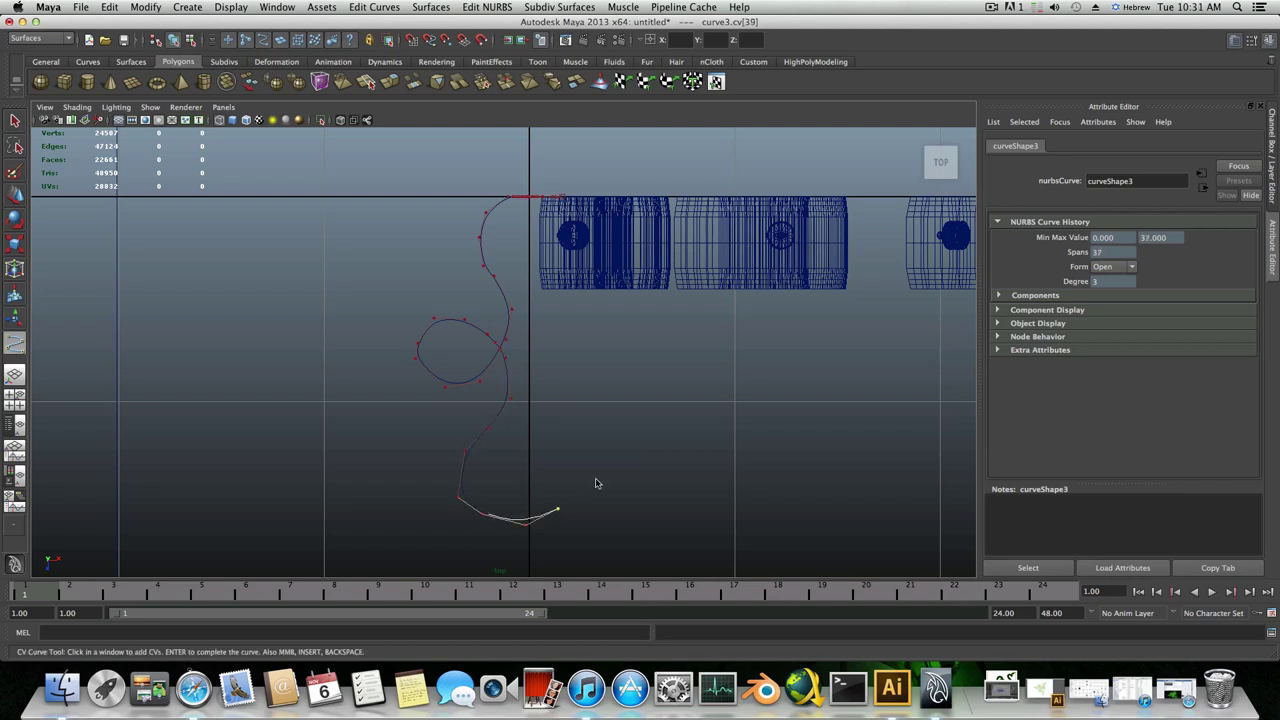
# - Bring the curve back toward the text and arch it over into a rounded hump in front of the D
pyautogui.click(600, 457)
pyautogui.click(626, 410)
pyautogui.click(641, 372)
pyautogui.click(672, 356)
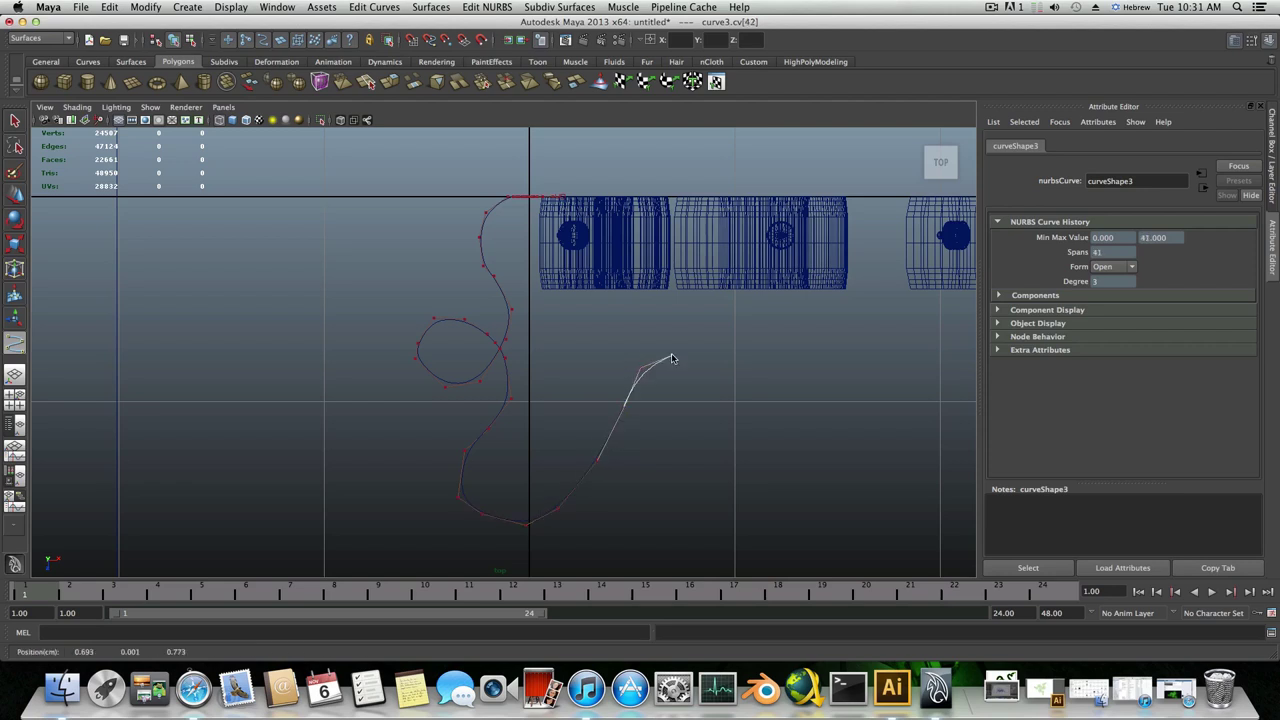
pyautogui.click(703, 356)
pyautogui.click(735, 356)
pyautogui.click(775, 388)
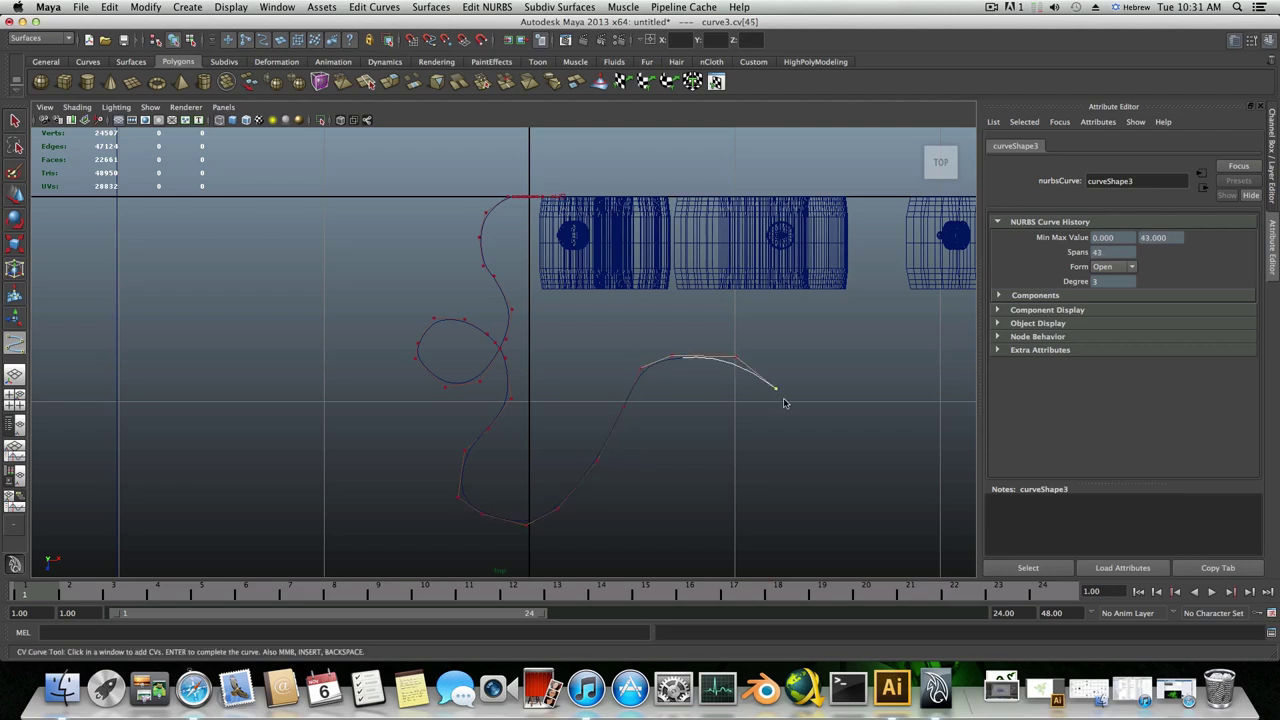
pyautogui.scroll(-5, 786, 400)
pyautogui.click(638, 379)
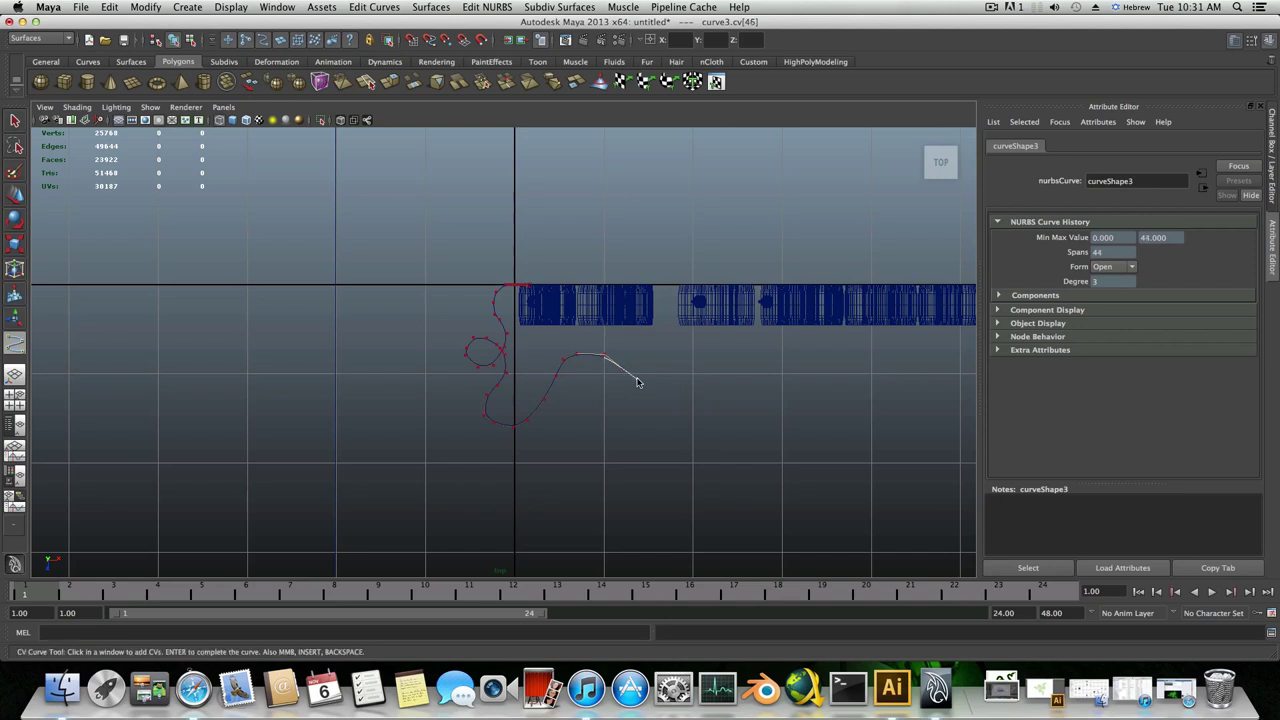
# - Turn the curve's end back toward the text and run it through the gap between 3D and ArtCore
pyautogui.click(654, 377)
pyautogui.click(668, 366)
pyautogui.click(670, 340)
pyautogui.click(665, 318)
pyautogui.click(660, 296)
pyautogui.click(658, 274)
# - Swing the curve outward behind ArtCore and round a wide bend that heads back behind the D
pyautogui.click(673, 265)
pyautogui.click(689, 259)
pyautogui.click(706, 243)
pyautogui.click(722, 226)
pyautogui.click(727, 203)
pyautogui.click(722, 189)
pyautogui.click(710, 178)
pyautogui.click(669, 173)
pyautogui.click(617, 178)
pyautogui.click(600, 192)
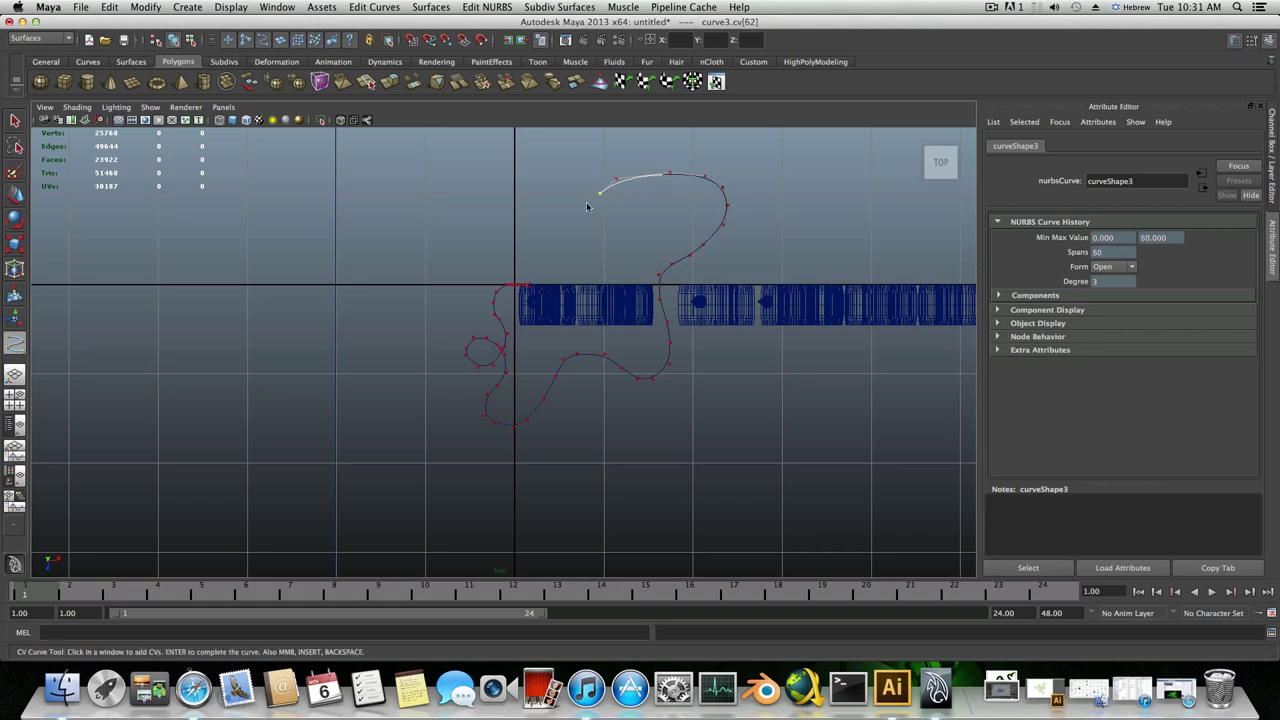
# - Continue the curve behind the 3D letters in a shallow dip and rise that extends out past the 3
pyautogui.click(531, 210)
pyautogui.click(487, 196)
pyautogui.click(465, 184)
pyautogui.click(427, 184)
pyautogui.click(381, 198)
pyautogui.click(364, 223)
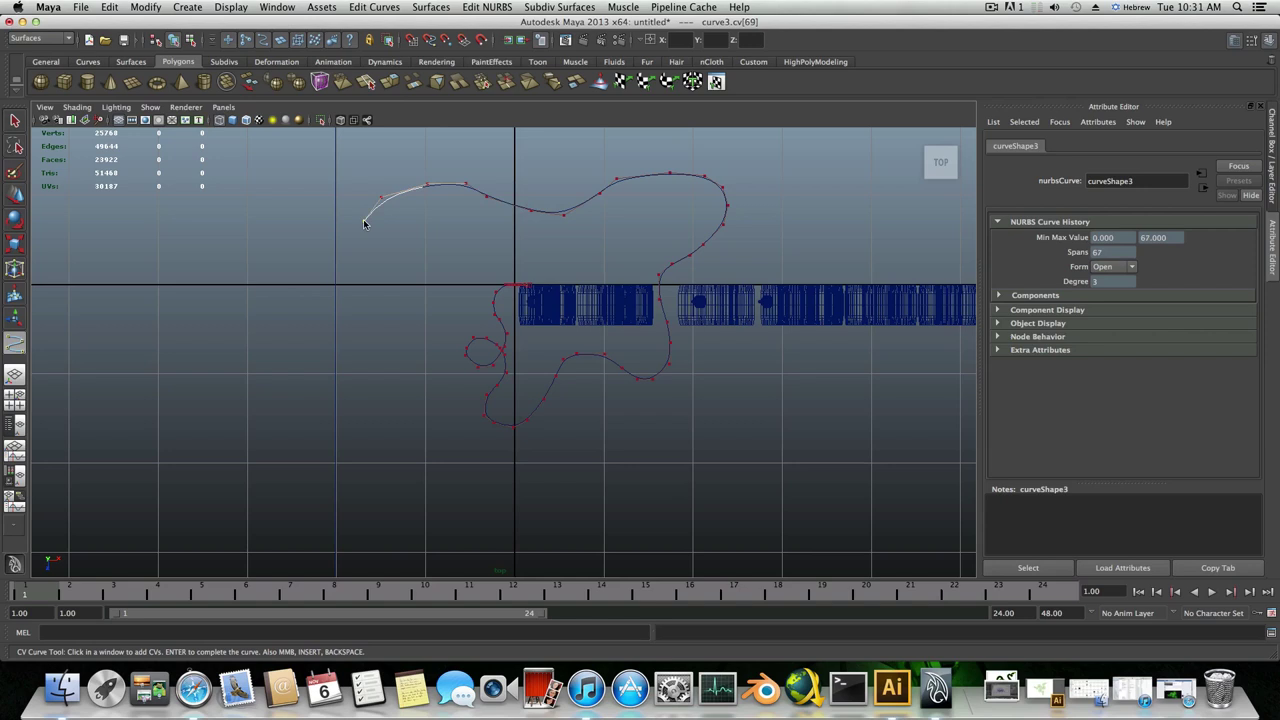
# - Extend the curve in a long wave away from the text beyond the 3 and complete the curve
pyautogui.click(339, 243)
pyautogui.click(282, 264)
pyautogui.click(226, 267)
pyautogui.click(184, 261)
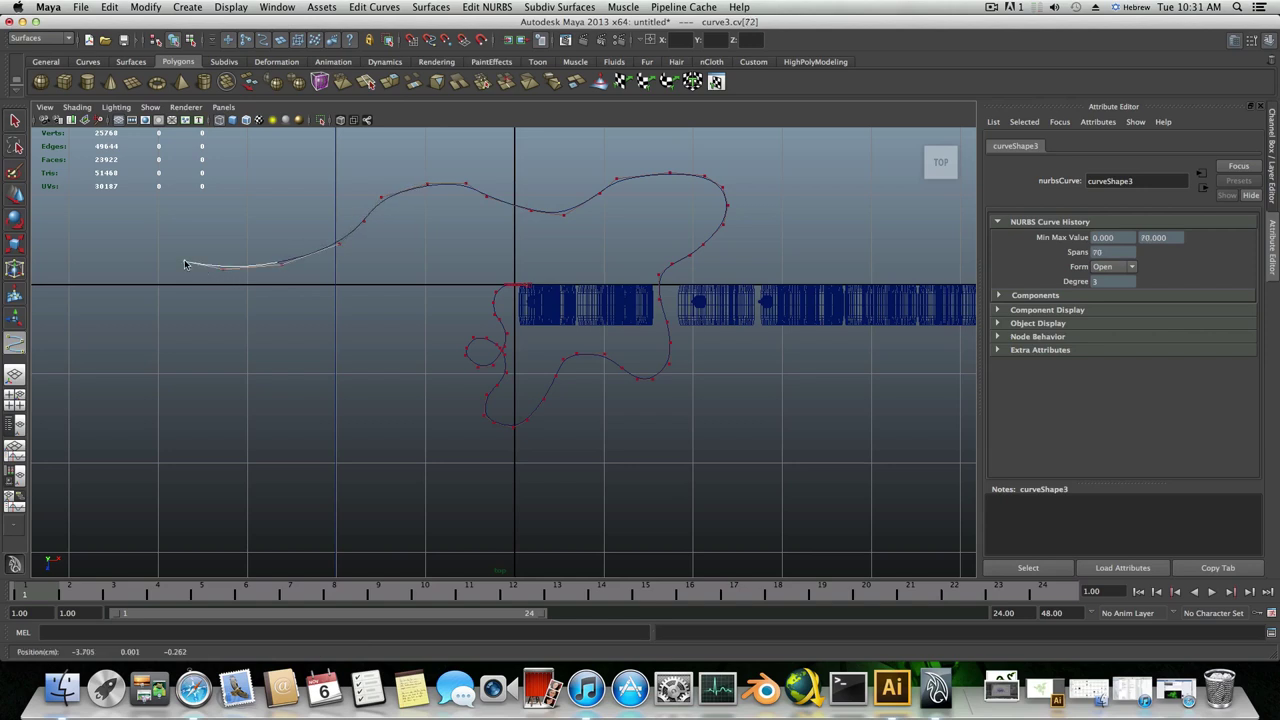
pyautogui.click(144, 247)
pyautogui.click(114, 240)
pyautogui.click(80, 250)
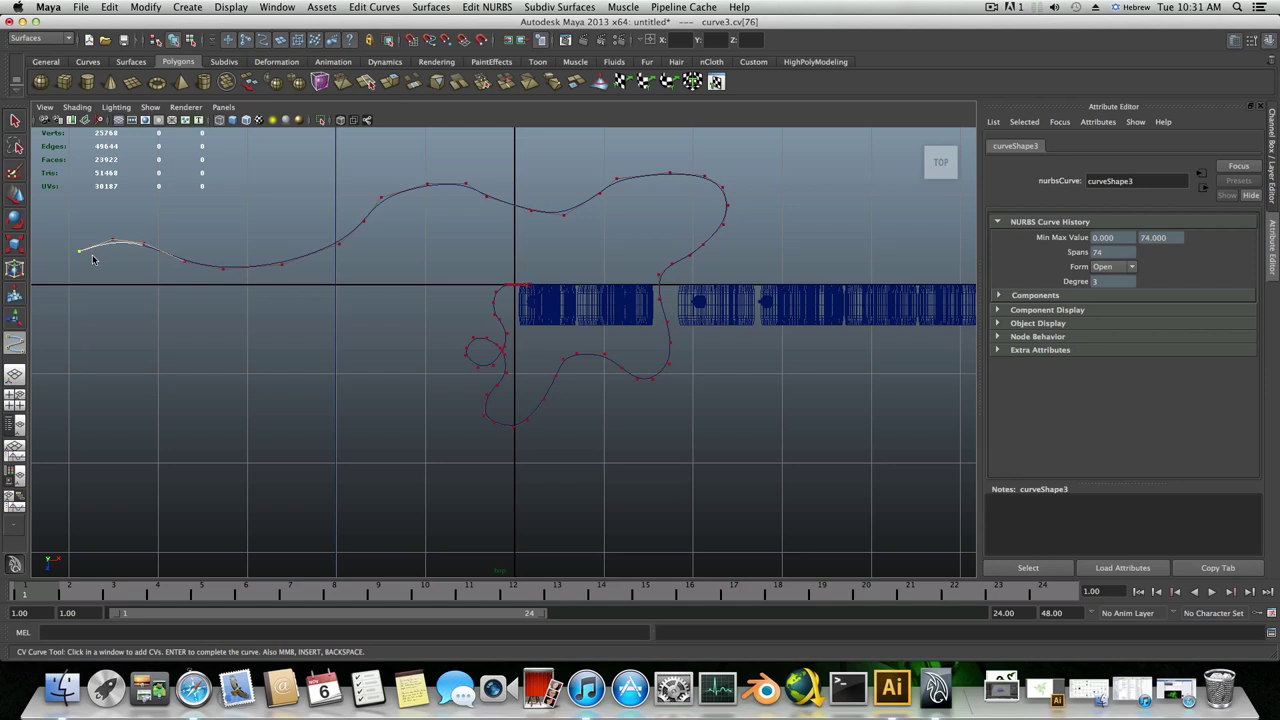
pyautogui.press('Return')
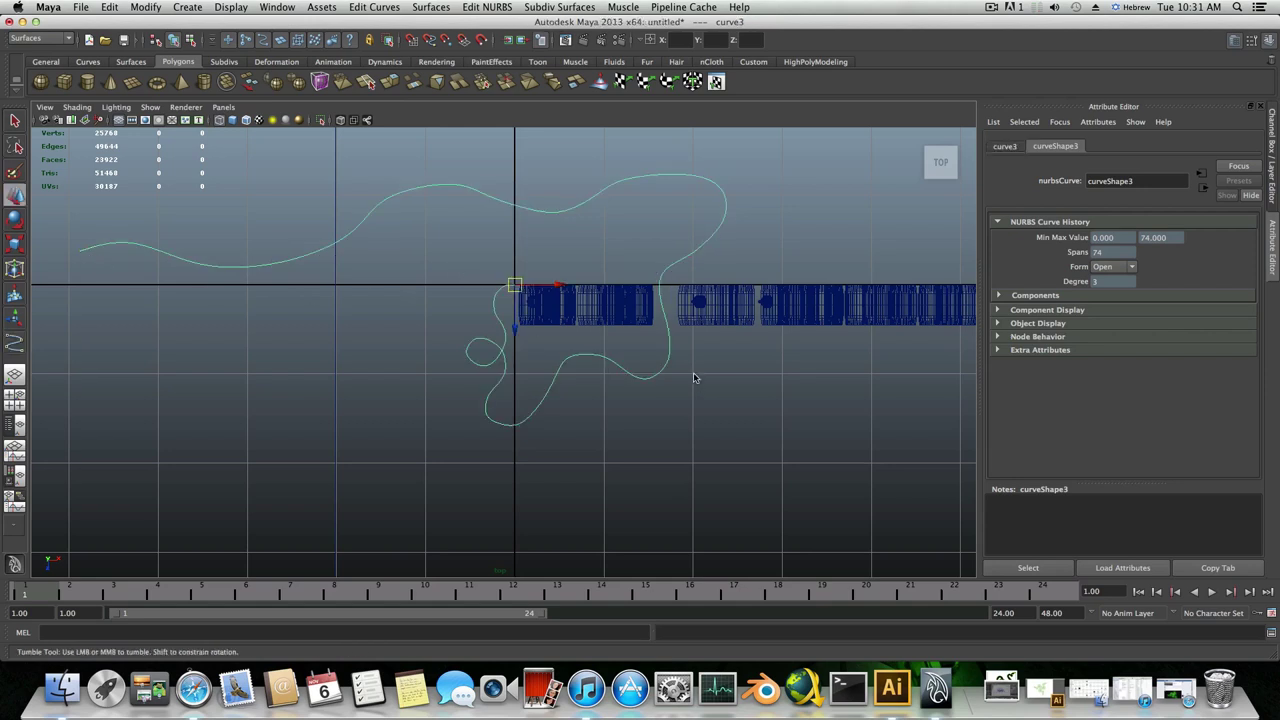
# - Move the completed curve along the Z axis until its upper end lines up with the socket on the 3
pyautogui.press('w')
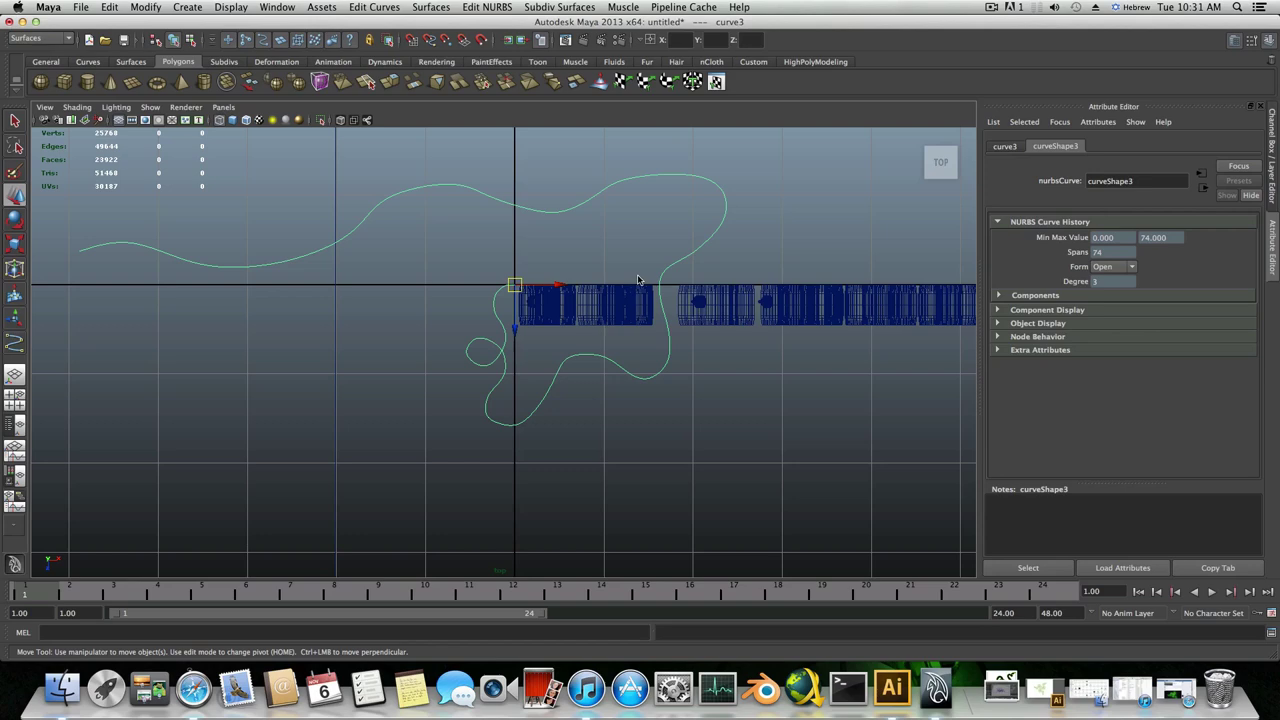
pyautogui.press('space')
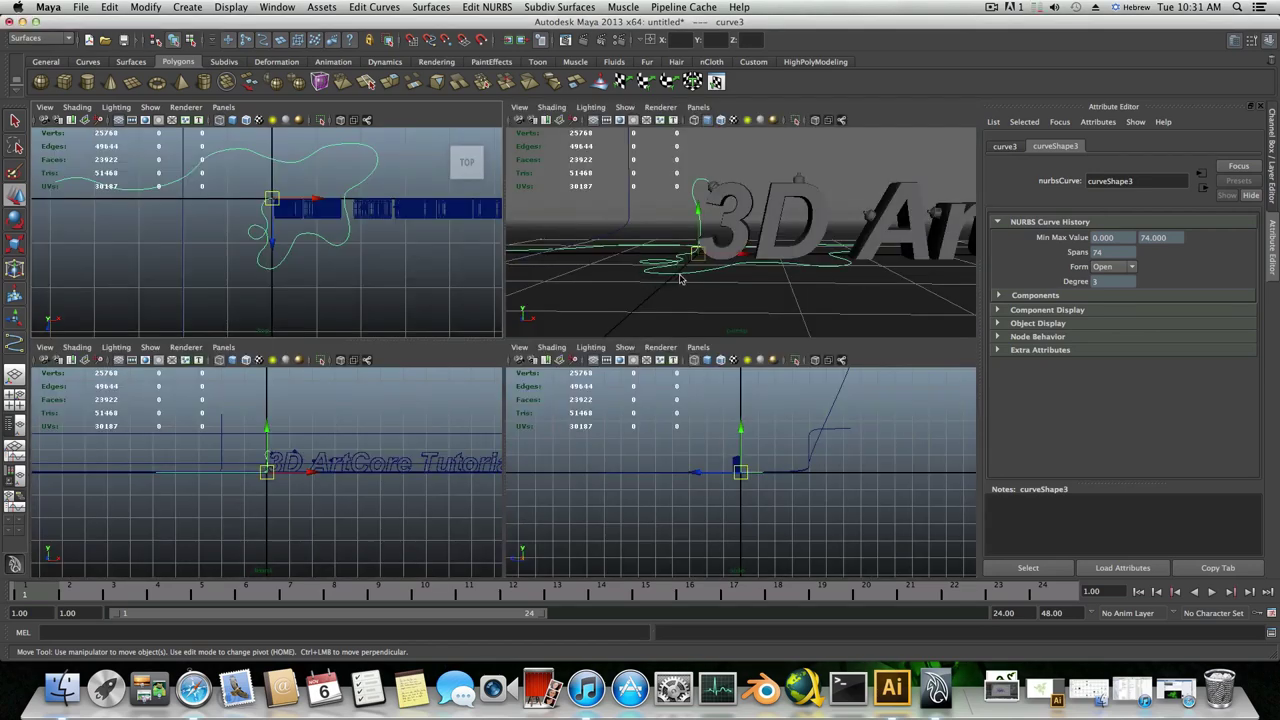
pyautogui.keyDown('alt'); pyautogui.moveTo(684, 280); pyautogui.dragTo(800, 262); pyautogui.keyUp('alt')
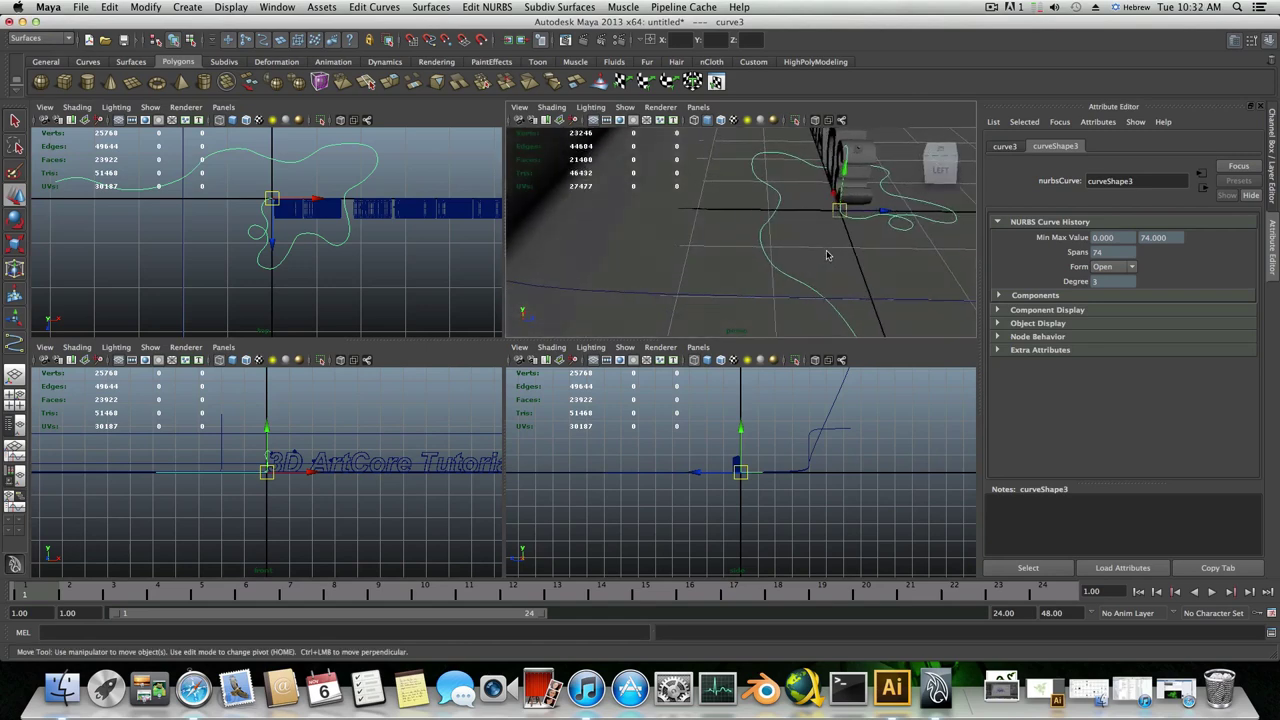
pyautogui.press('space')
pyautogui.keyDown('alt'); pyautogui.moveTo(620, 290); pyautogui.dragTo(631, 297, button='right'); pyautogui.keyUp('alt')
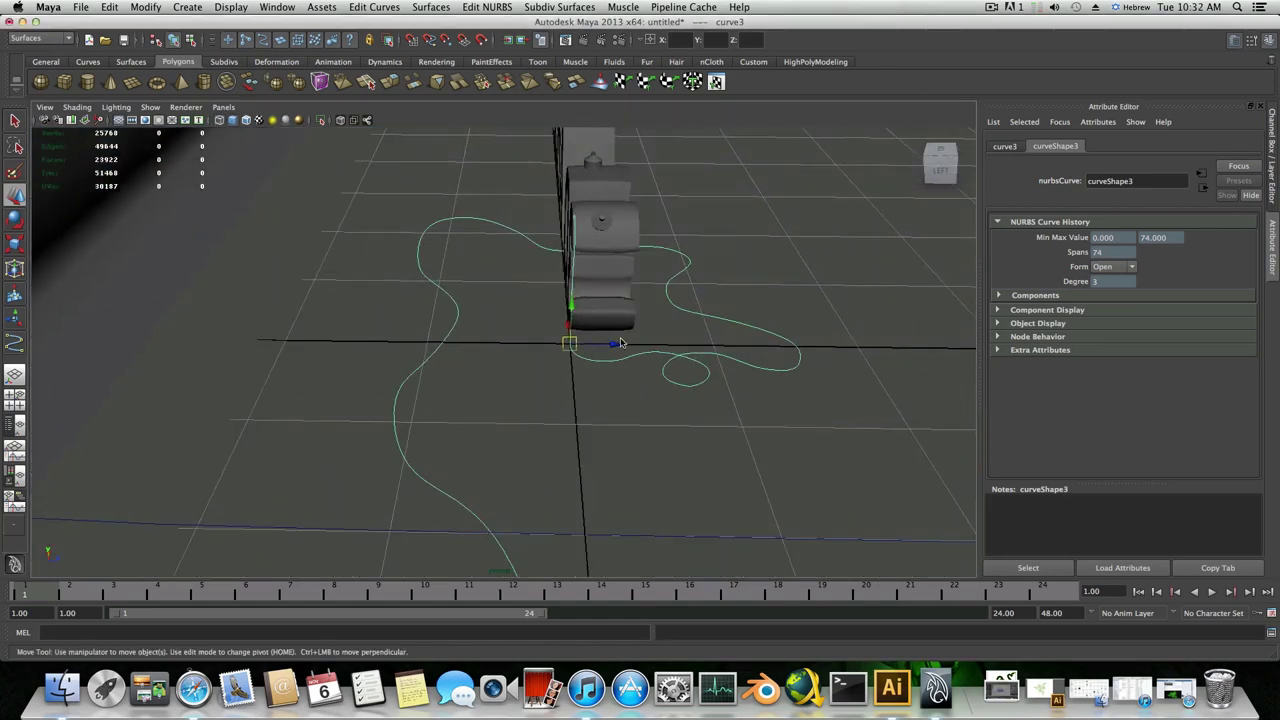
pyautogui.moveTo(615, 343); pyautogui.dragTo(643, 347)
pyautogui.keyDown('alt'); pyautogui.moveTo(490, 229); pyautogui.dragTo(580, 250, button='right'); pyautogui.keyUp('alt')
pyautogui.keyDown('alt'); pyautogui.moveTo(640, 262); pyautogui.dragTo(565, 345, button='middle'); pyautogui.keyUp('alt')
pyautogui.keyDown('alt'); pyautogui.moveTo(600, 340); pyautogui.dragTo(732, 353, button='right'); pyautogui.keyUp('alt')
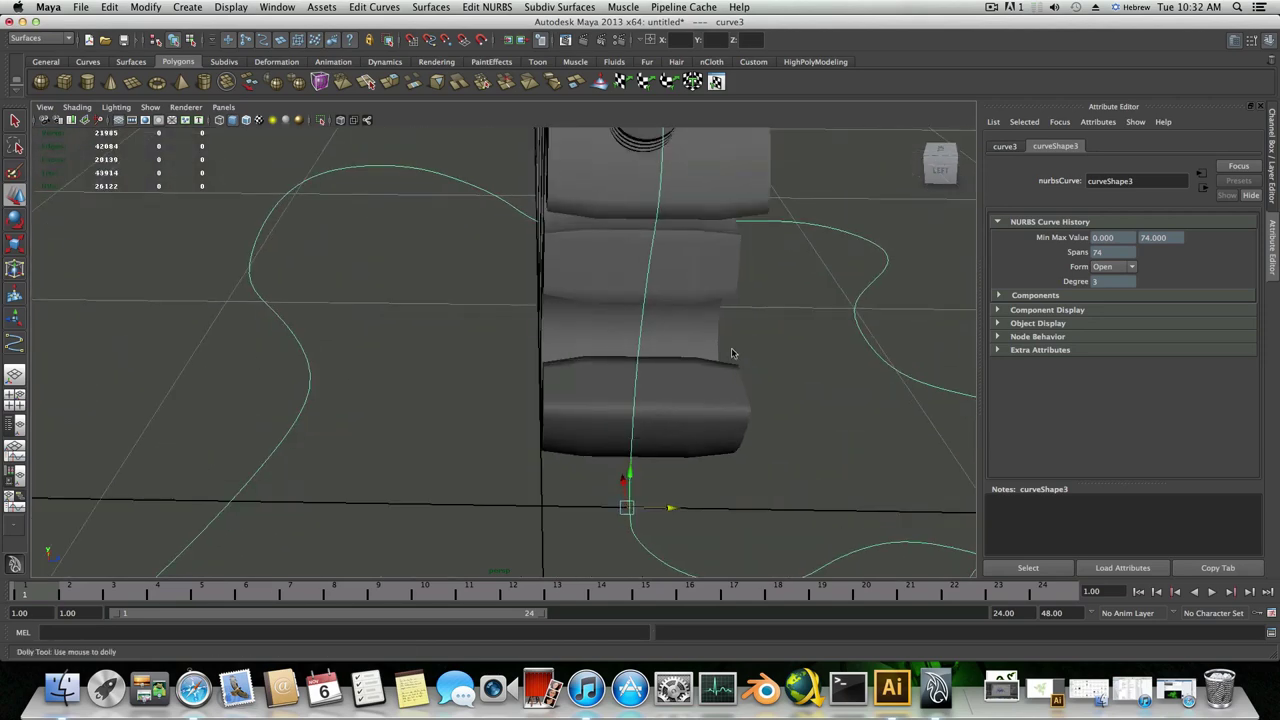
pyautogui.keyDown('alt'); pyautogui.moveTo(731, 353); pyautogui.dragTo(324, 244); pyautogui.keyUp('alt')
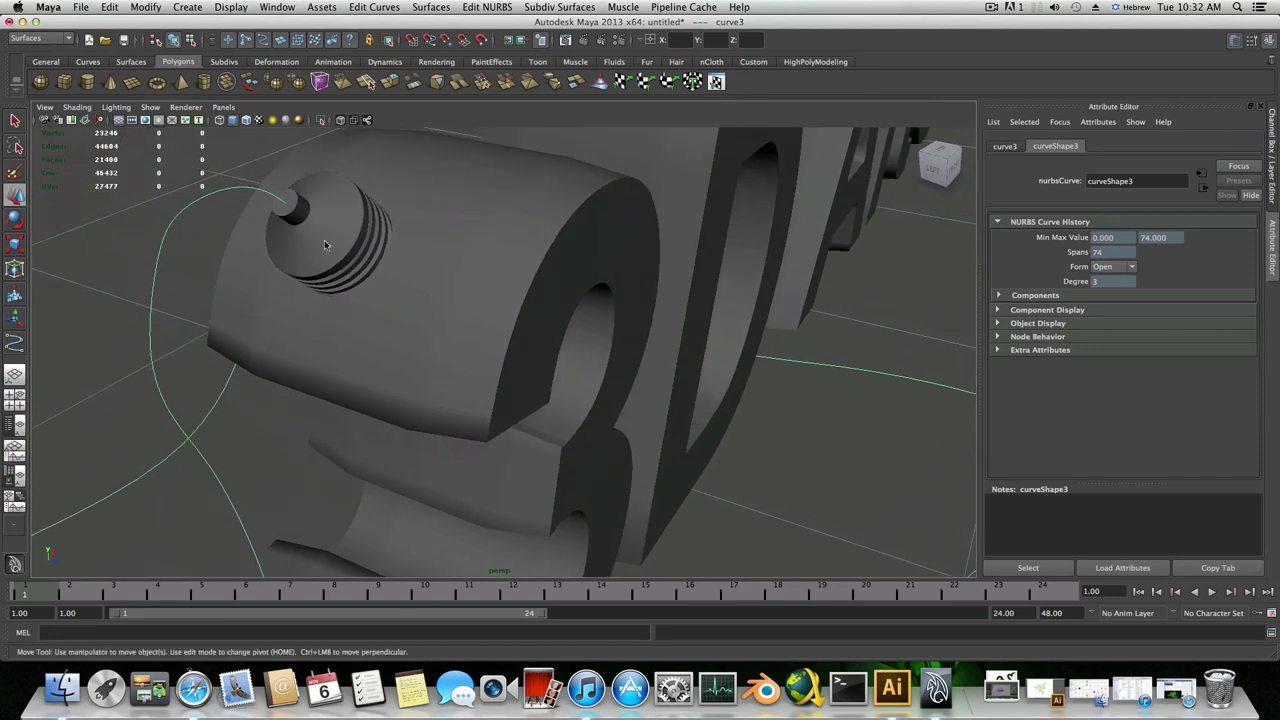
pyautogui.keyDown('alt'); pyautogui.moveTo(422, 305); pyautogui.dragTo(540, 379); pyautogui.keyUp('alt')
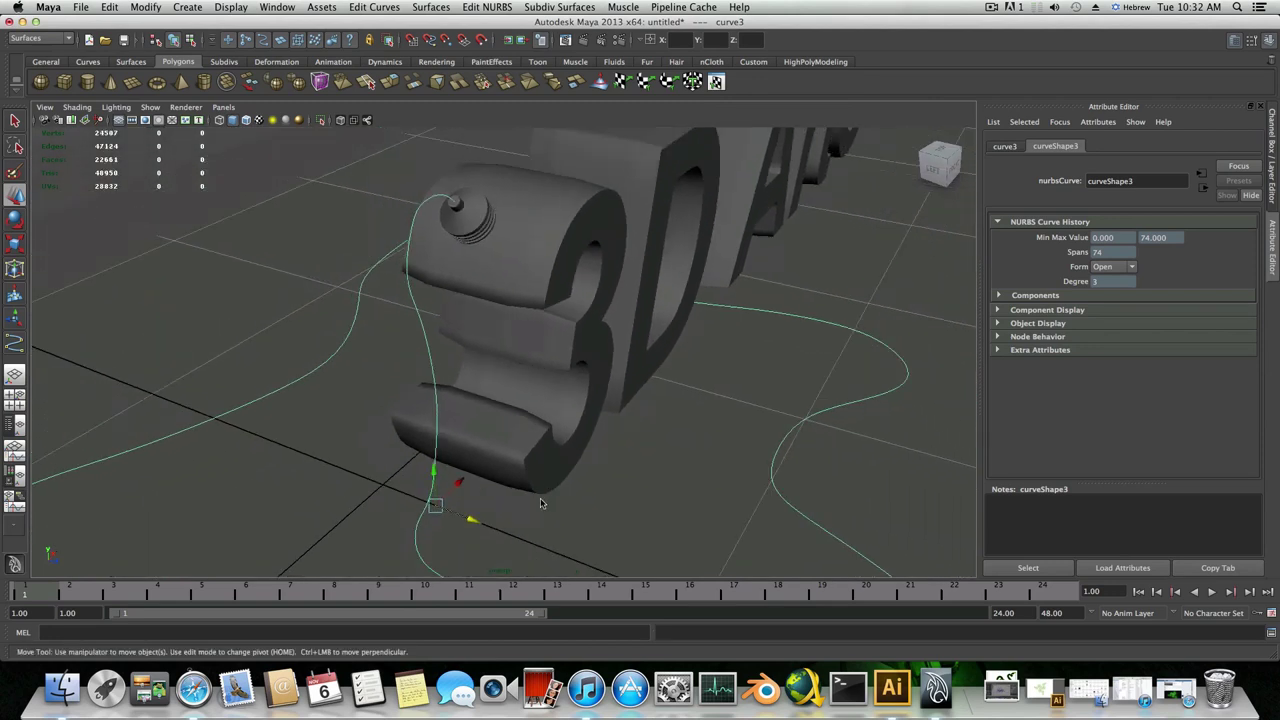
pyautogui.moveTo(477, 522); pyautogui.dragTo(558, 302)
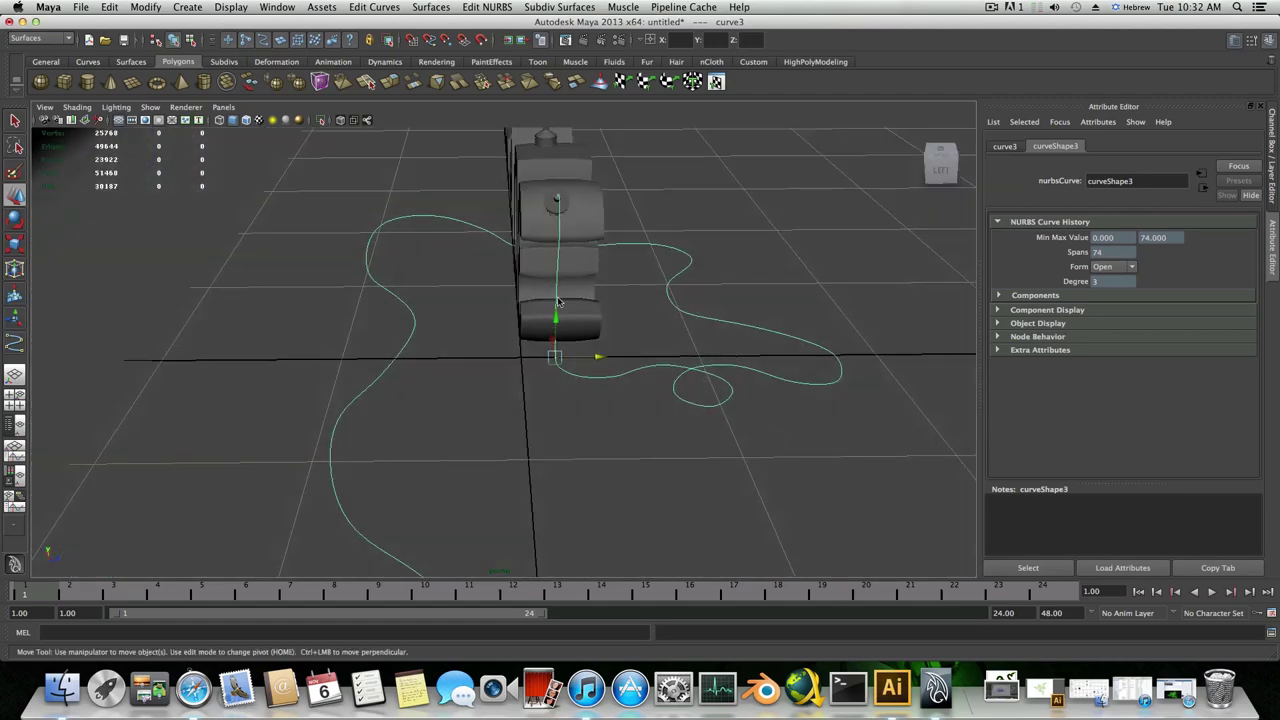
# - Edit the curve's control vertices and raise the two at the loop's crossing so the cable passes over itself
pyautogui.keyDown('alt'); pyautogui.moveTo(482, 274); pyautogui.dragTo(541, 359); pyautogui.keyUp('alt')
pyautogui.keyDown('alt'); pyautogui.moveTo(492, 365); pyautogui.dragTo(514, 357); pyautogui.keyUp('alt')
pyautogui.keyDown('alt'); pyautogui.moveTo(514, 357); pyautogui.dragTo(613, 388, button='right'); pyautogui.keyUp('alt')
pyautogui.keyDown('alt'); pyautogui.moveTo(613, 388); pyautogui.dragTo(601, 339, button='middle'); pyautogui.keyUp('alt')
pyautogui.keyDown('alt'); pyautogui.moveTo(601, 335); pyautogui.dragTo(546, 358); pyautogui.keyUp('alt')
pyautogui.scroll(5, 530, 381)
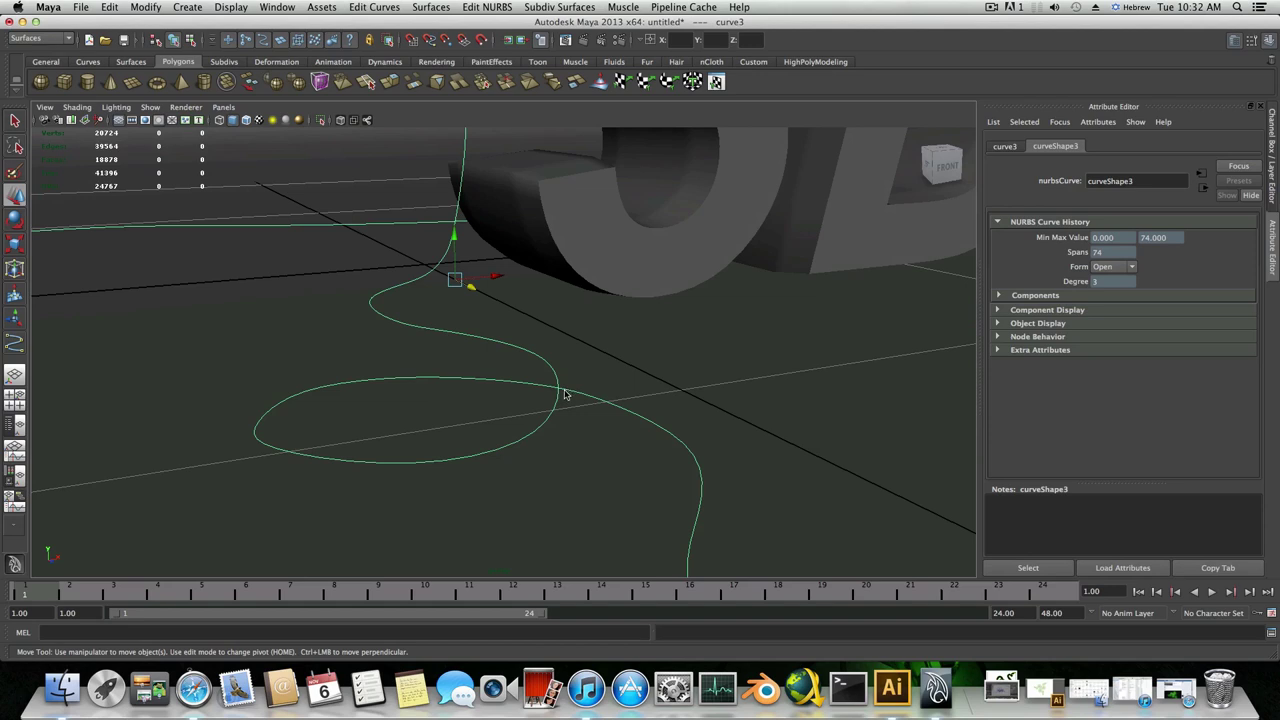
pyautogui.moveTo(564, 394); pyautogui.dragTo(504, 396, button='right')
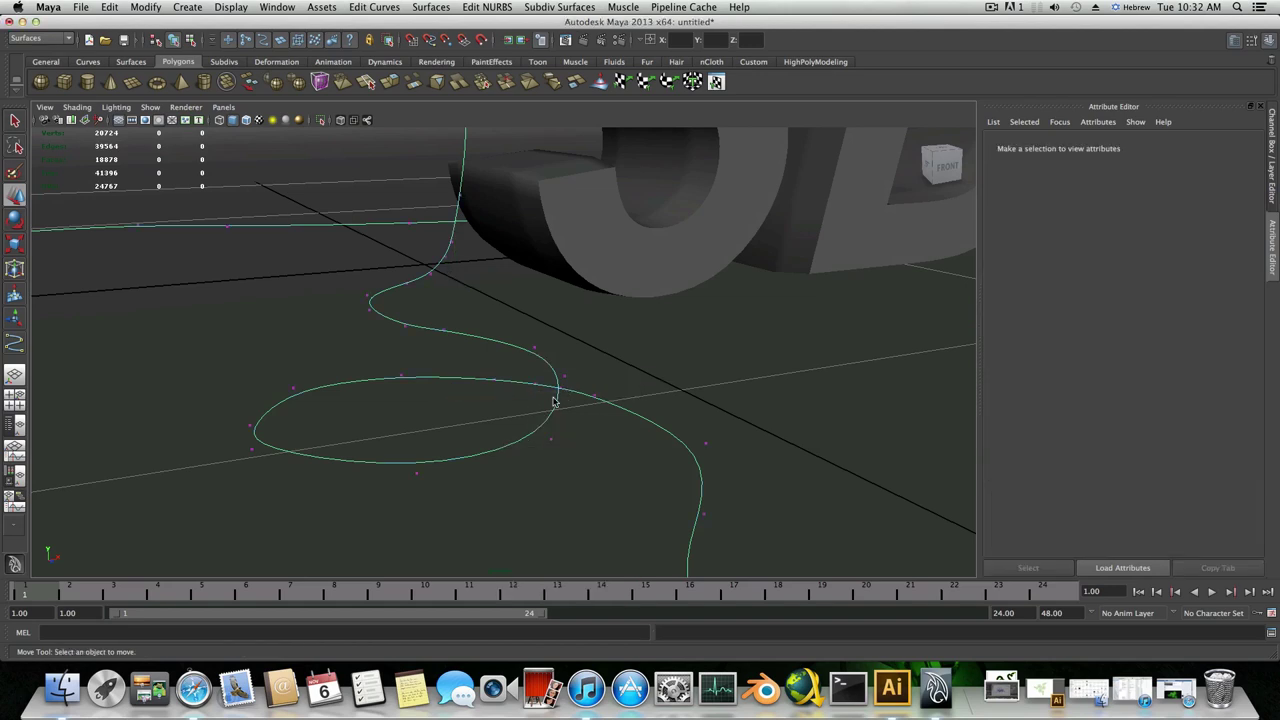
pyautogui.keyDown('alt'); pyautogui.moveTo(560, 405); pyautogui.dragTo(566, 400); pyautogui.keyUp('alt')
pyautogui.keyDown('alt'); pyautogui.moveTo(566, 400); pyautogui.dragTo(613, 399, button='right'); pyautogui.keyUp('alt')
pyautogui.keyDown('alt'); pyautogui.moveTo(614, 403); pyautogui.dragTo(588, 368); pyautogui.keyUp('alt')
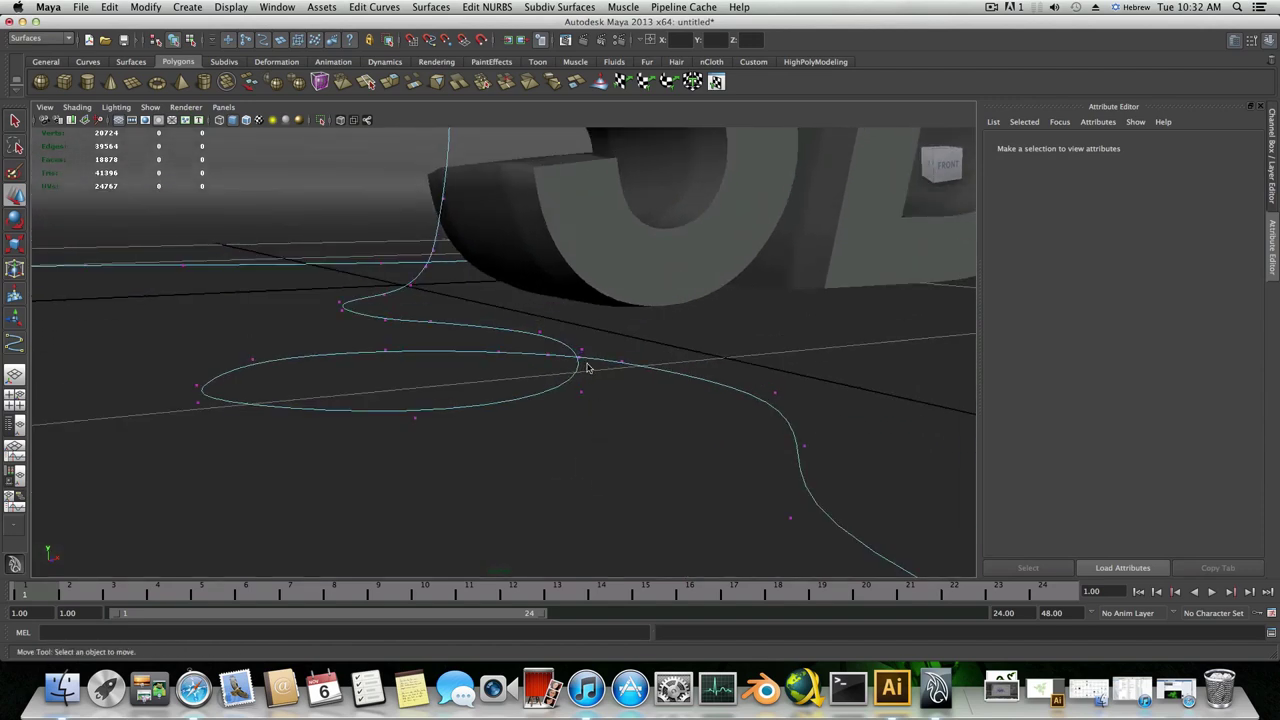
pyautogui.click(578, 361)
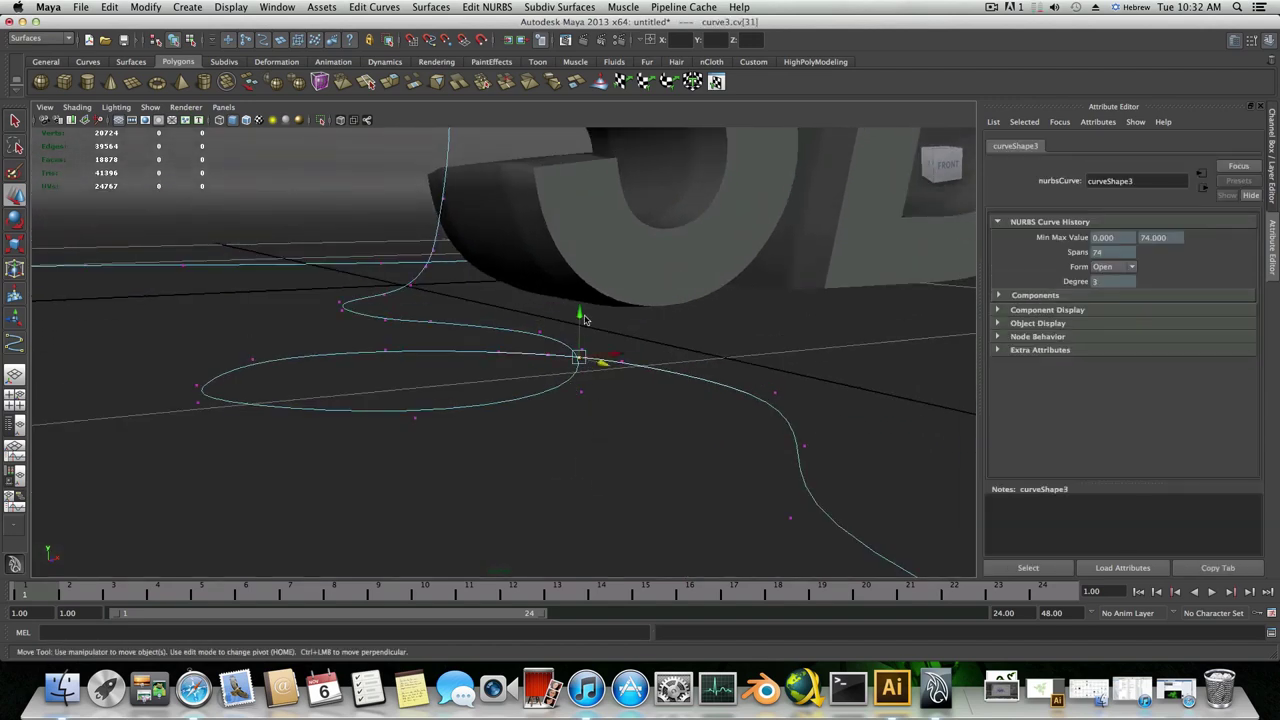
pyautogui.moveTo(581, 318); pyautogui.dragTo(547, 300)
pyautogui.click(547, 356)
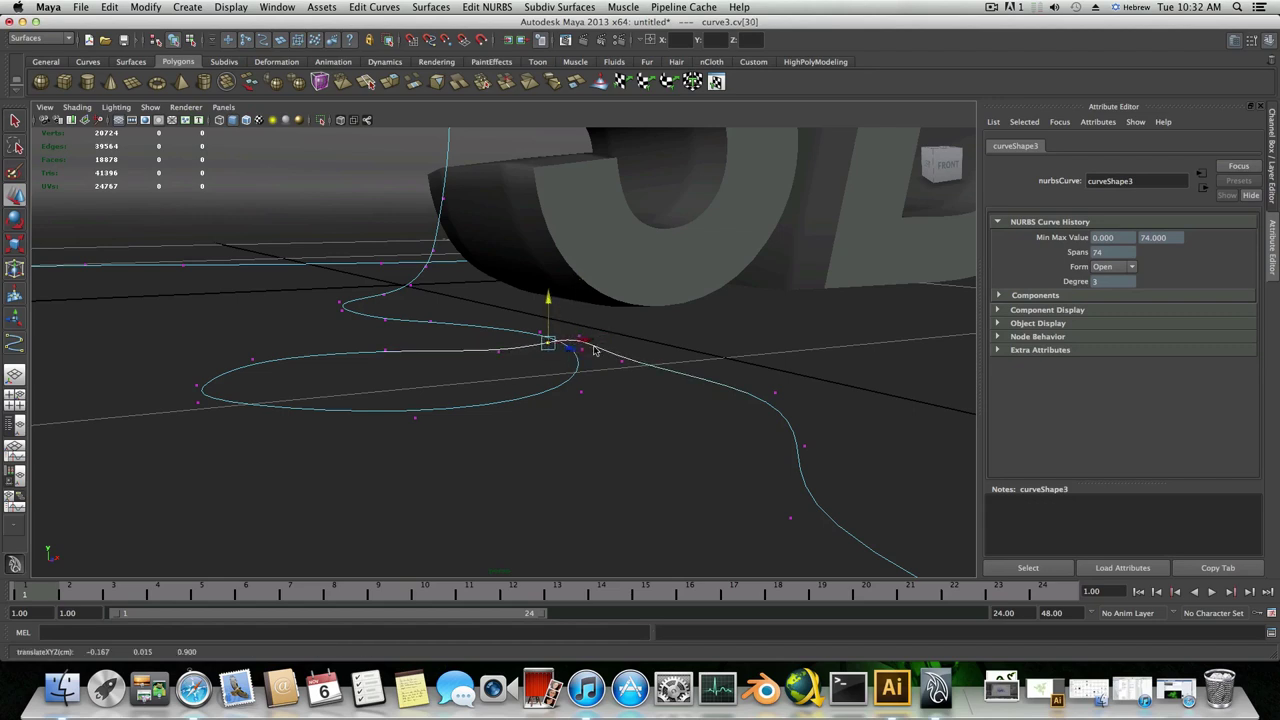
# - Fine-tune the height of the raised control vertex at the loop's crossing from a low front view
pyautogui.keyDown('alt'); pyautogui.moveTo(618, 361); pyautogui.dragTo(597, 374); pyautogui.keyUp('alt')
pyautogui.keyDown('alt'); pyautogui.moveTo(417, 477); pyautogui.dragTo(589, 394); pyautogui.keyUp('alt')
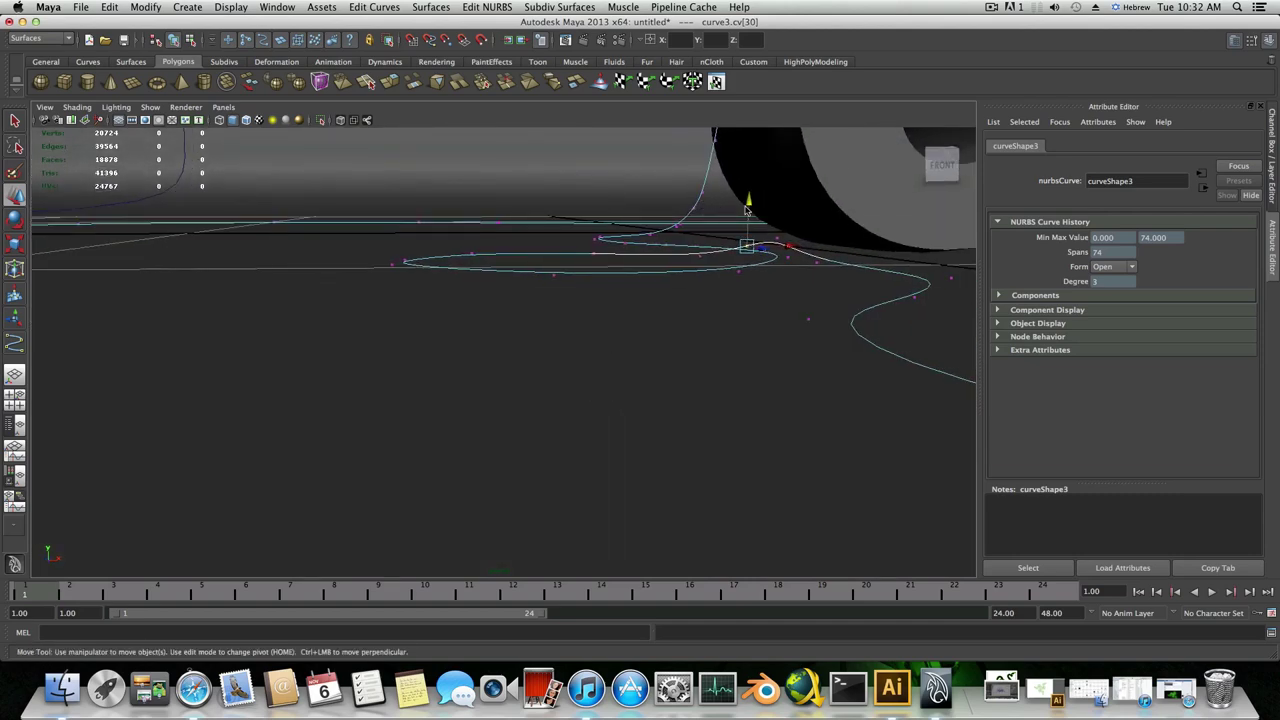
pyautogui.moveTo(748, 205); pyautogui.dragTo(749, 205)
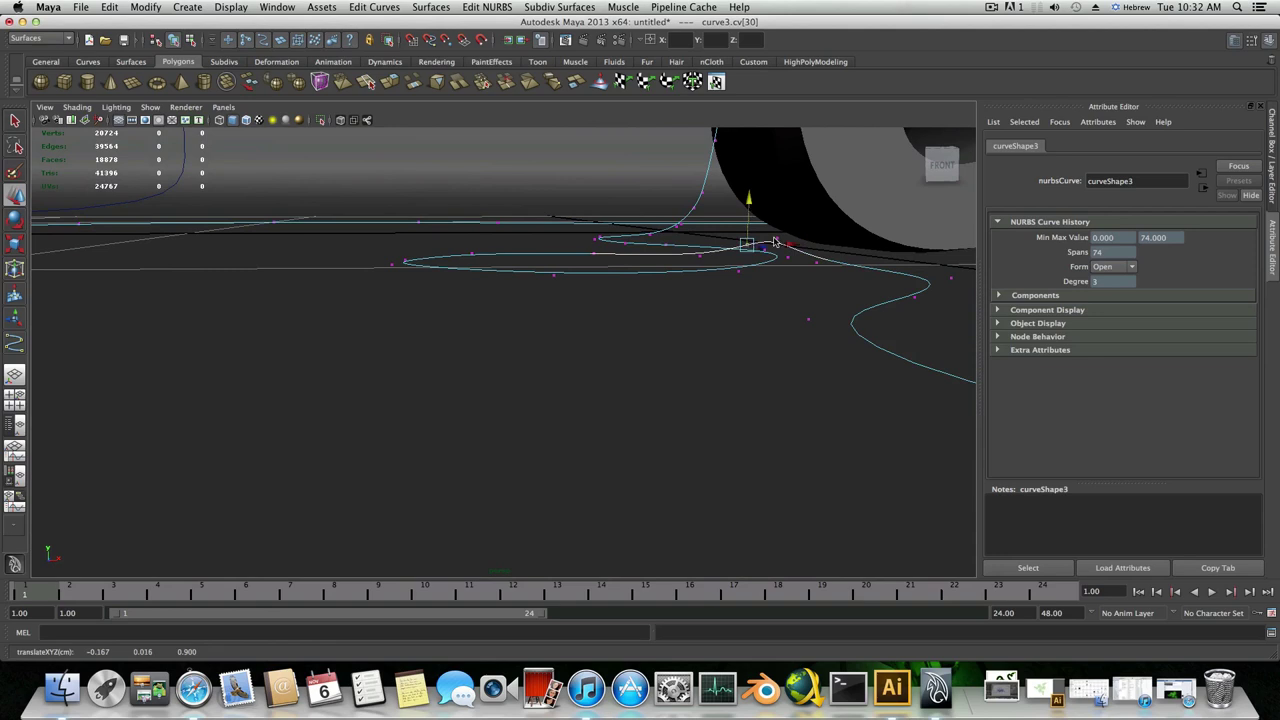
pyautogui.click(775, 241)
pyautogui.click(775, 243)
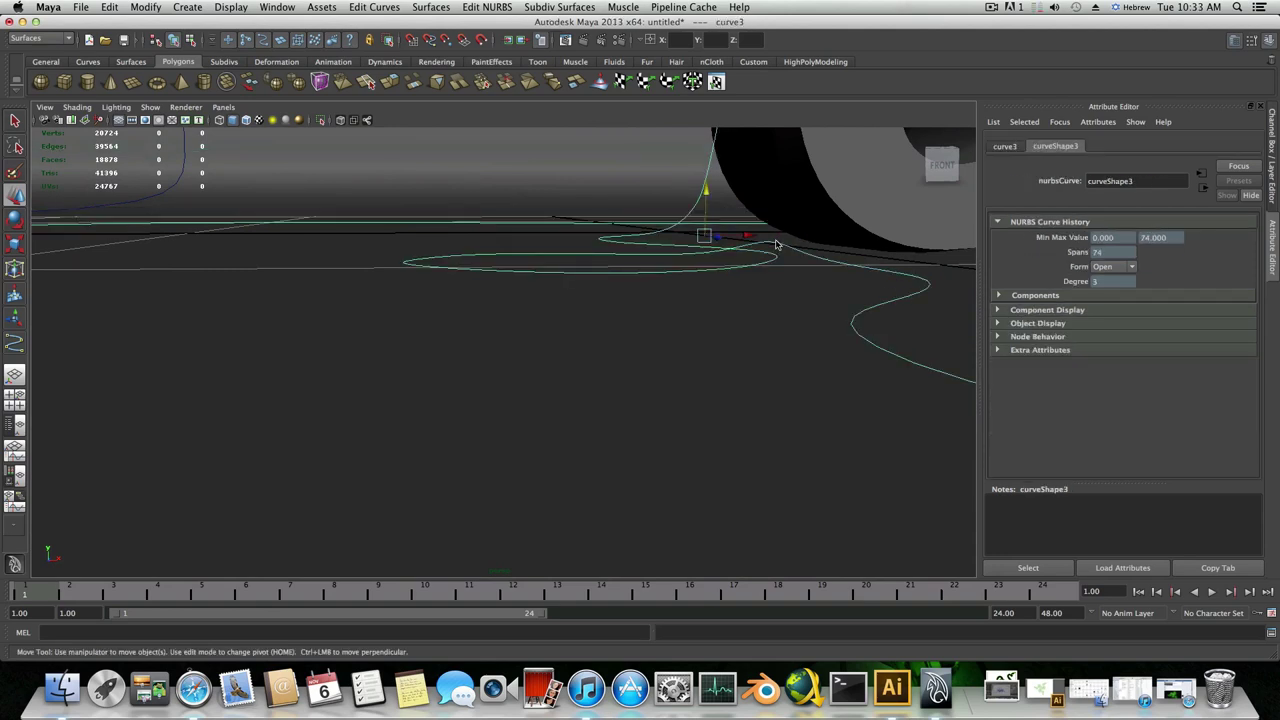
pyautogui.rightClick(776, 244)
pyautogui.click(705, 241)
pyautogui.click(777, 238)
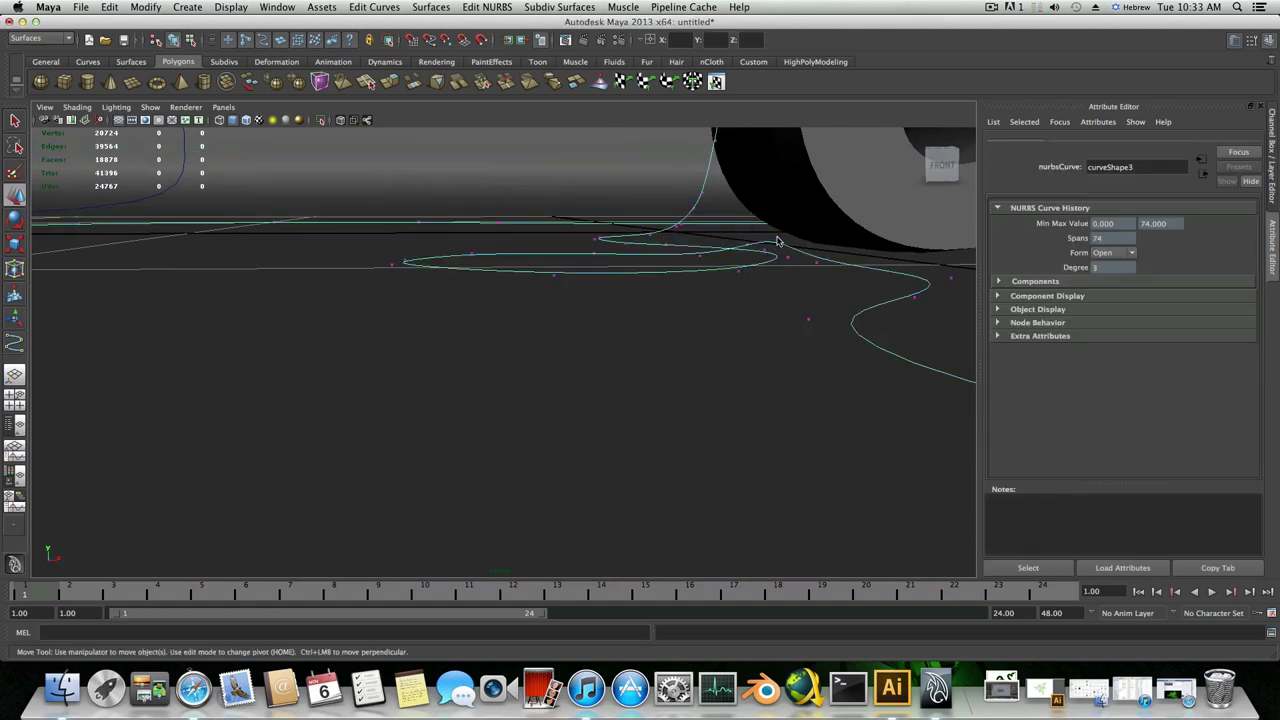
pyautogui.moveTo(778, 195); pyautogui.dragTo(778, 193)
pyautogui.click(746, 245)
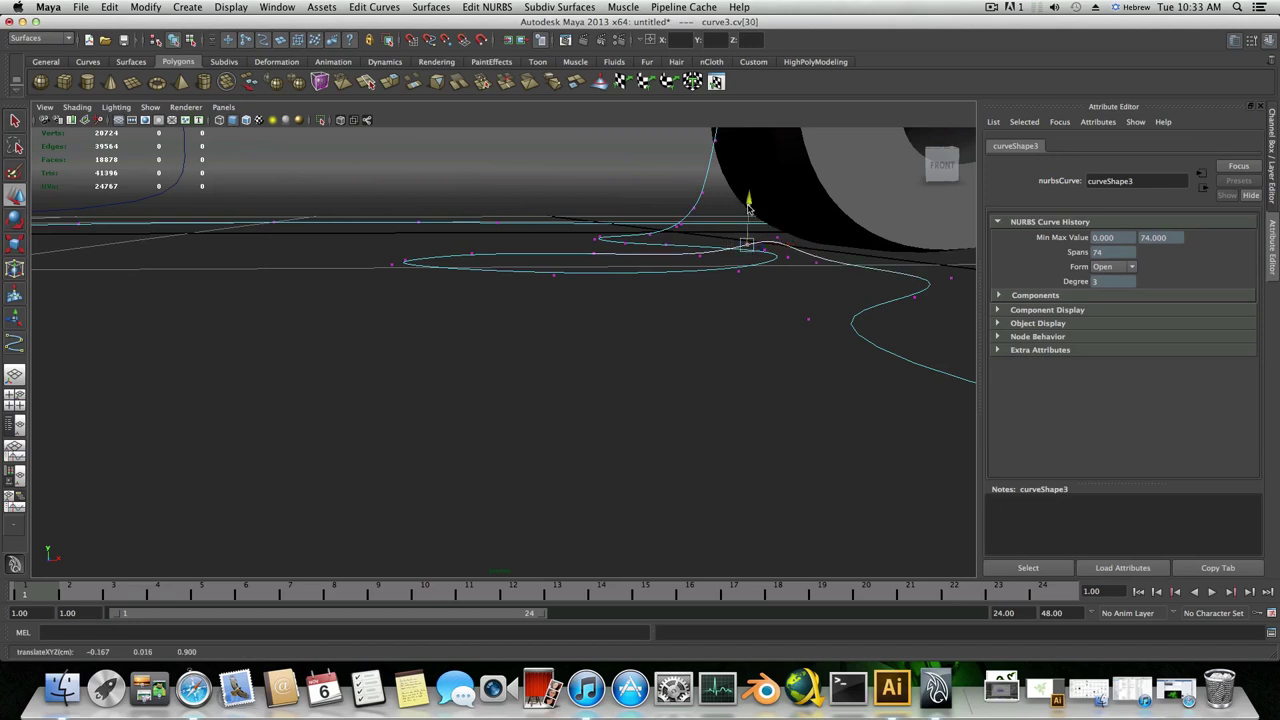
pyautogui.moveTo(748, 204); pyautogui.dragTo(697, 231)
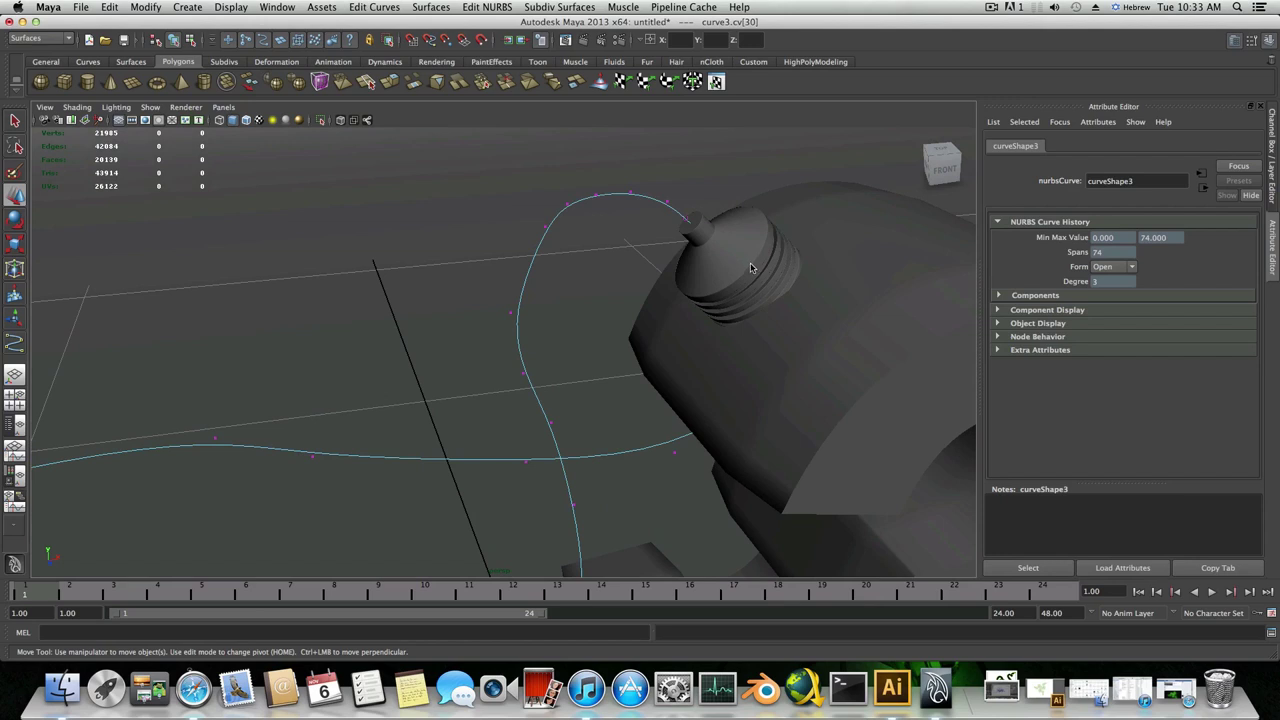
# - Select the socket on the 3 and examine its tip where the cable curve starts
pyautogui.click(714, 241)
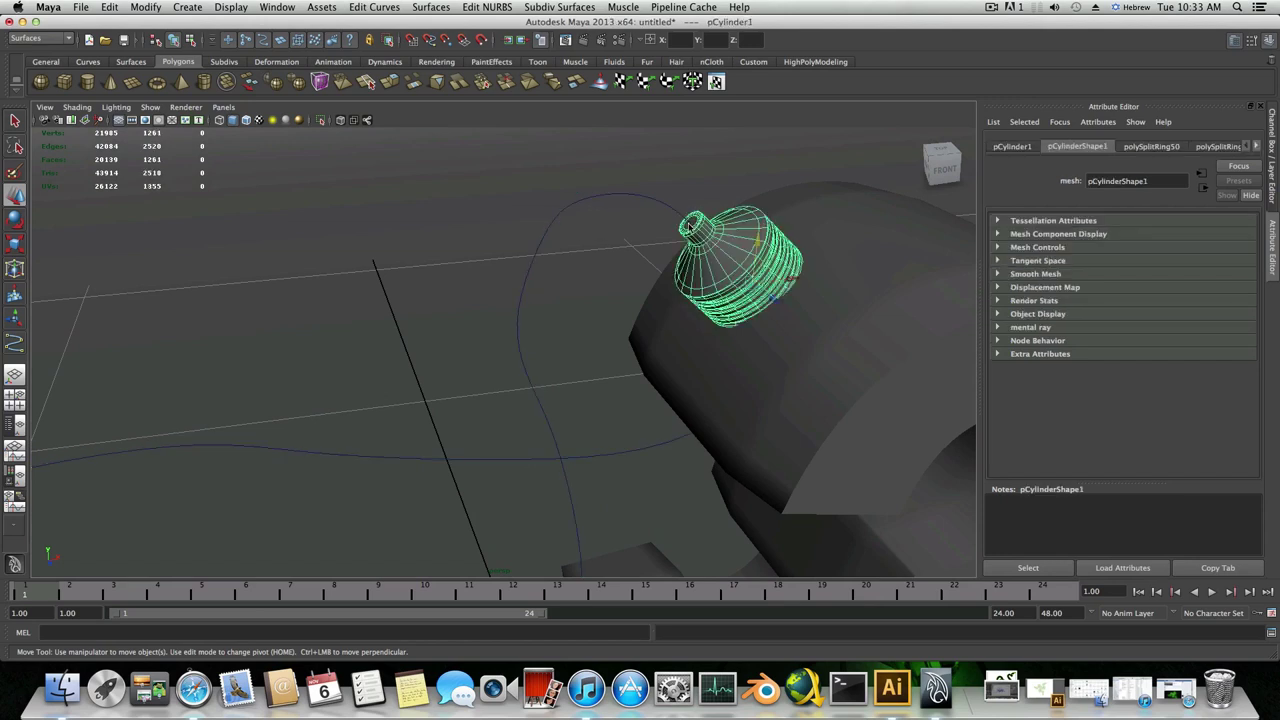
pyautogui.keyDown('alt'); pyautogui.moveTo(690, 226); pyautogui.dragTo(685, 225); pyautogui.keyUp('alt')
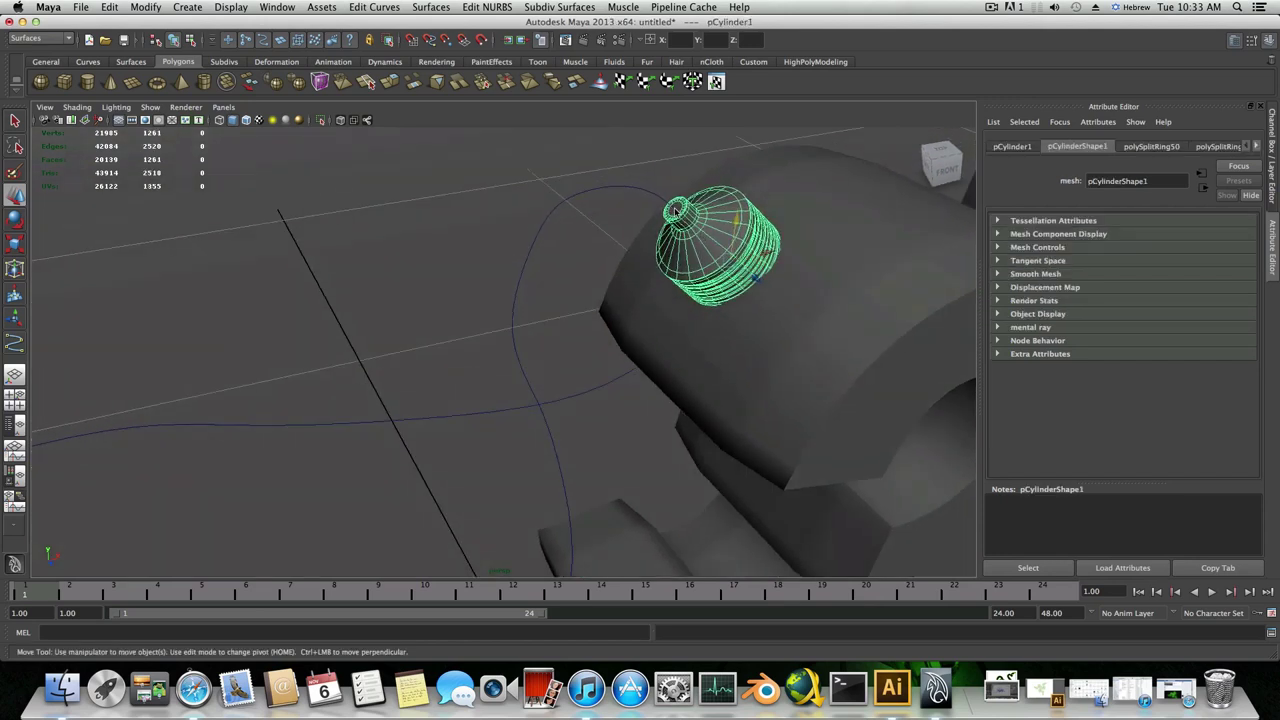
pyautogui.keyDown('alt'); pyautogui.moveTo(674, 211); pyautogui.dragTo(704, 296); pyautogui.keyUp('alt')
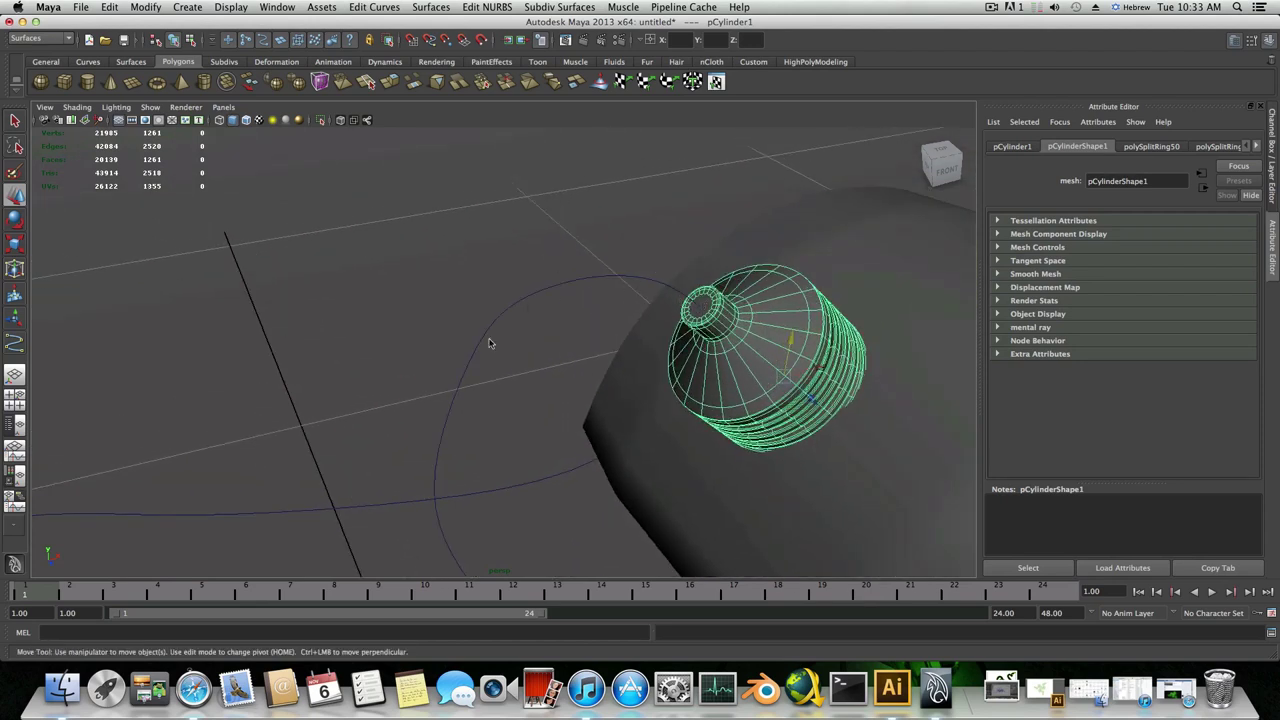
# - Slightly lower the two raised control vertices at the loop's crossing and return the curve to object mode
pyautogui.scroll(-4, 497, 374)
pyautogui.keyDown('alt'); pyautogui.moveTo(536, 418); pyautogui.dragTo(565, 243, button='middle'); pyautogui.keyUp('alt')
pyautogui.keyDown('alt'); pyautogui.moveTo(569, 443); pyautogui.dragTo(564, 426); pyautogui.keyUp('alt')
pyautogui.keyDown('alt'); pyautogui.moveTo(564, 426); pyautogui.dragTo(706, 408, button='right'); pyautogui.keyUp('alt')
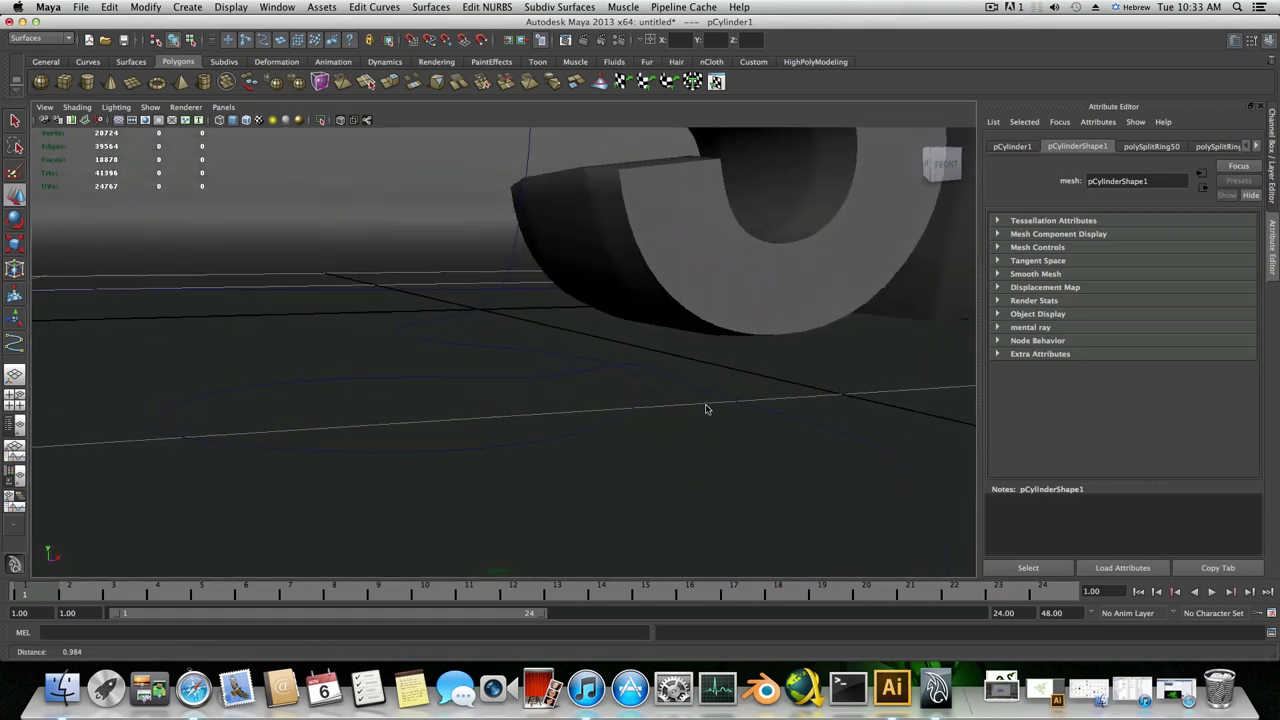
pyautogui.click(609, 369)
pyautogui.moveTo(609, 369)
pyautogui.keyDown('alt'); pyautogui.mouseDown()
pyautogui.moveTo(600, 386)
pyautogui.moveTo(611, 386)
pyautogui.mouseUp(); pyautogui.keyUp('alt')
pyautogui.moveTo(611, 386); pyautogui.dragTo(628, 343, button='right')
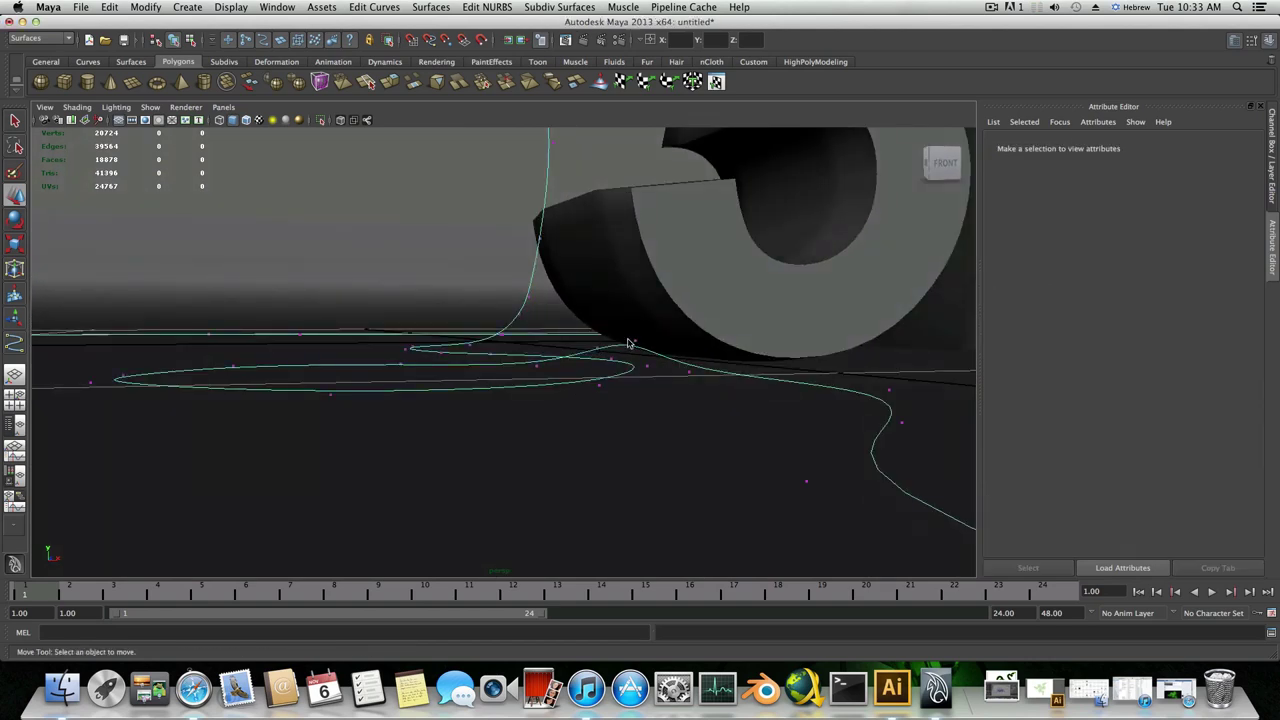
pyautogui.click(632, 345)
pyautogui.click(637, 305)
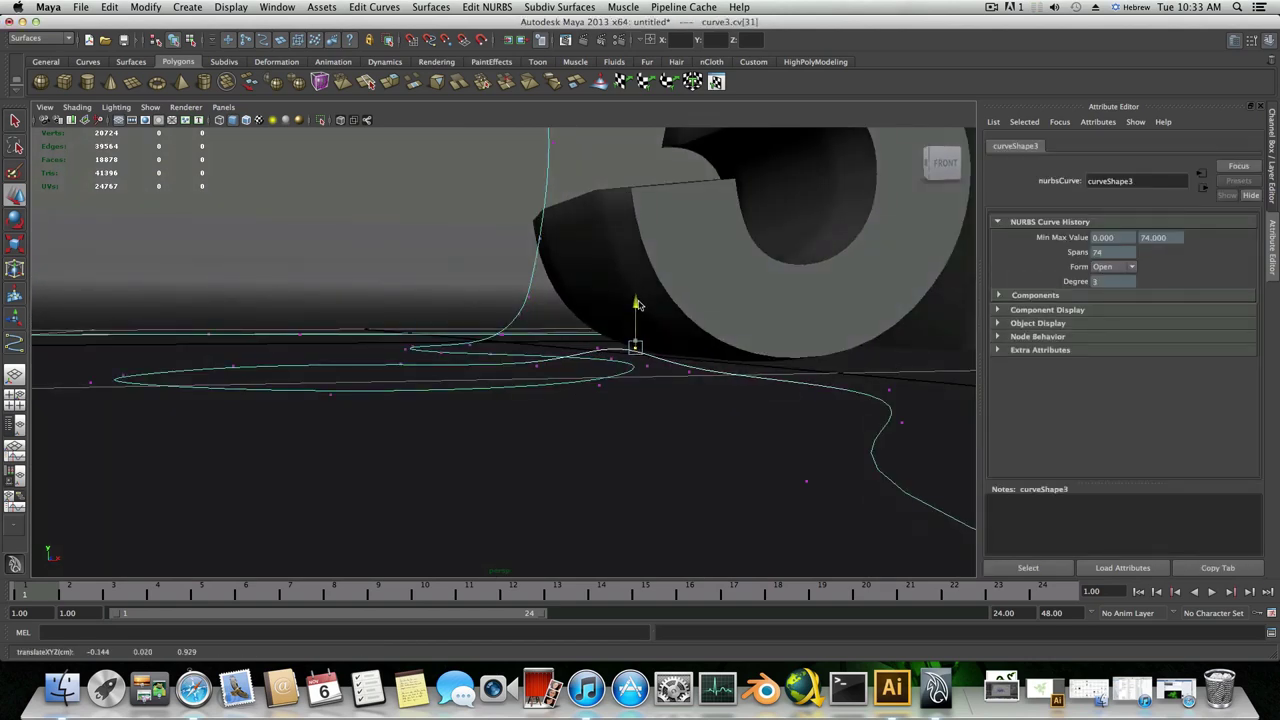
pyautogui.moveTo(639, 305); pyautogui.dragTo(600, 315)
pyautogui.click(598, 347)
pyautogui.press('F8')
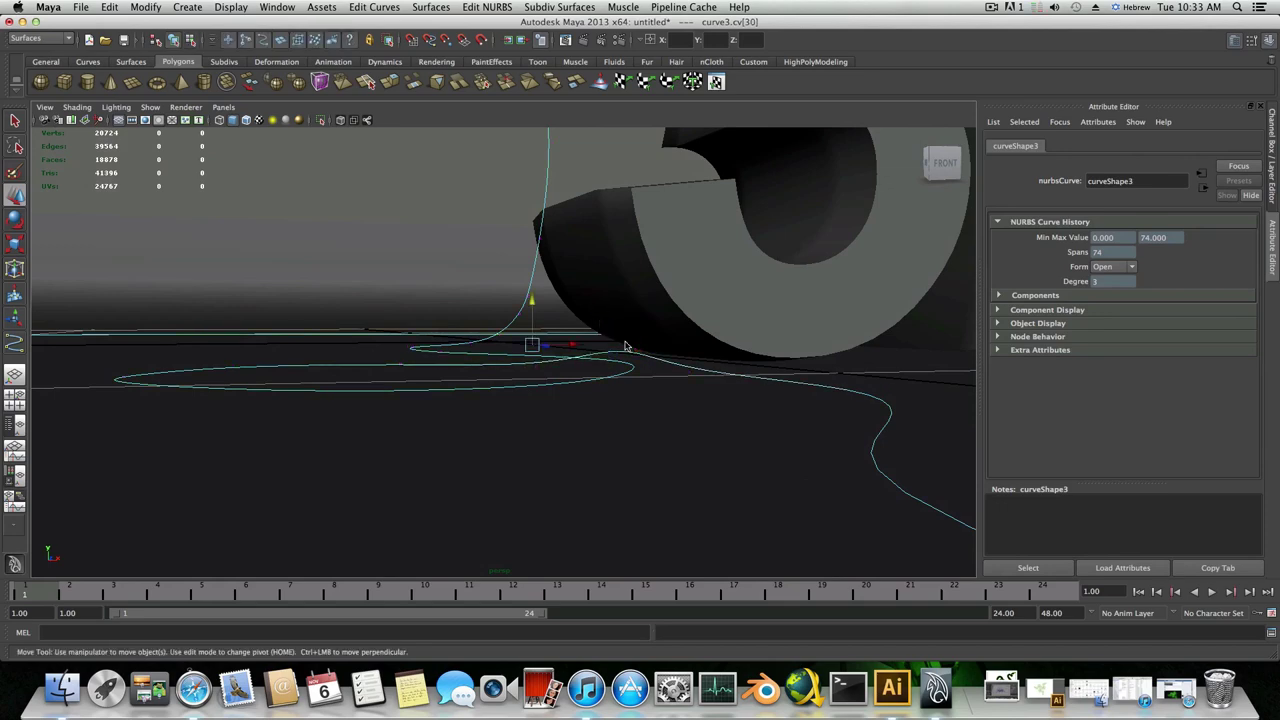
# - Show the Outliner beside the perspective view and select the cable curve
pyautogui.keyDown('alt'); pyautogui.moveTo(625, 346); pyautogui.dragTo(530, 333); pyautogui.keyUp('alt')
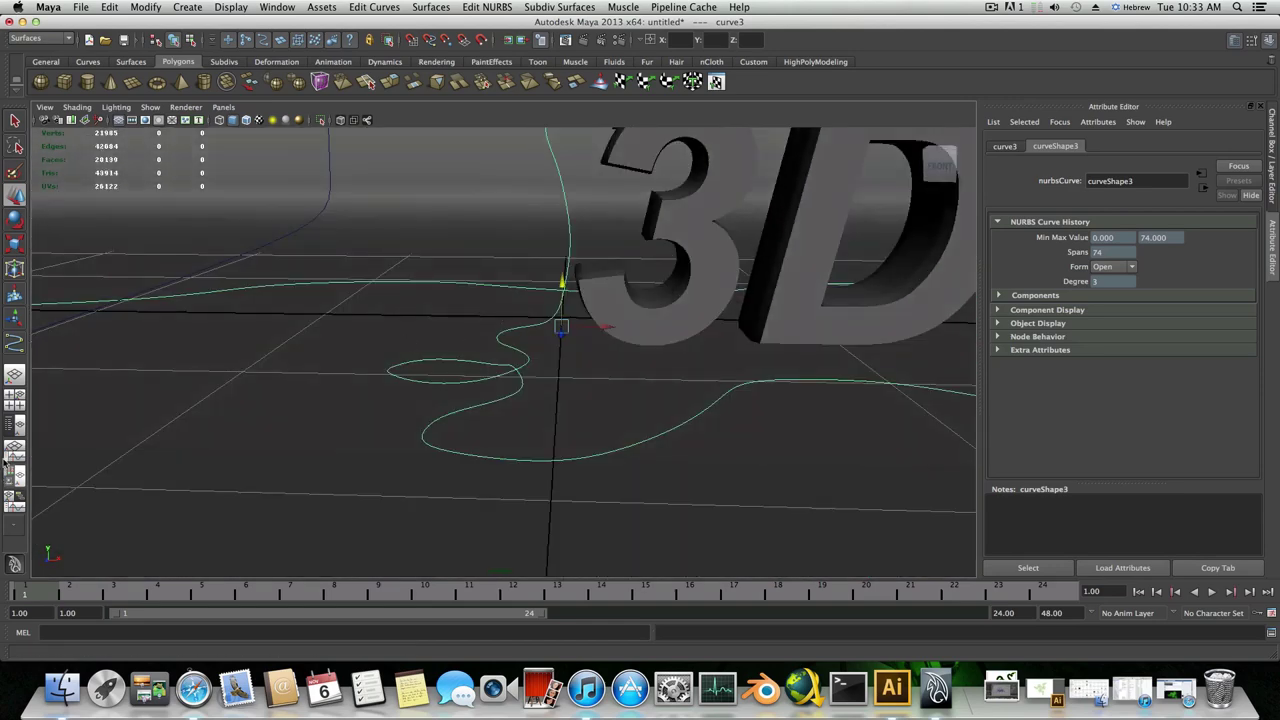
pyautogui.click(15, 430)
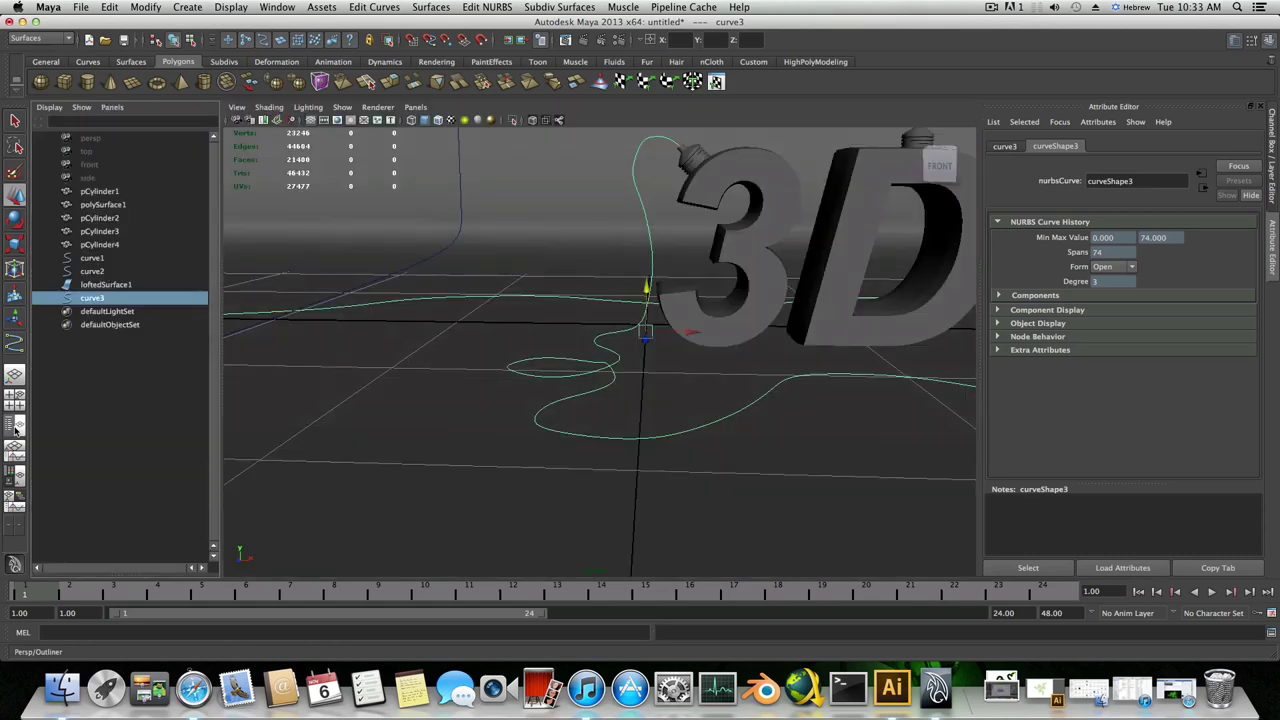
pyautogui.moveTo(671, 288)
pyautogui.keyDown('alt'); pyautogui.mouseDown()
pyautogui.moveTo(694, 305)
pyautogui.moveTo(677, 312)
pyautogui.mouseUp(); pyautogui.keyUp('alt')
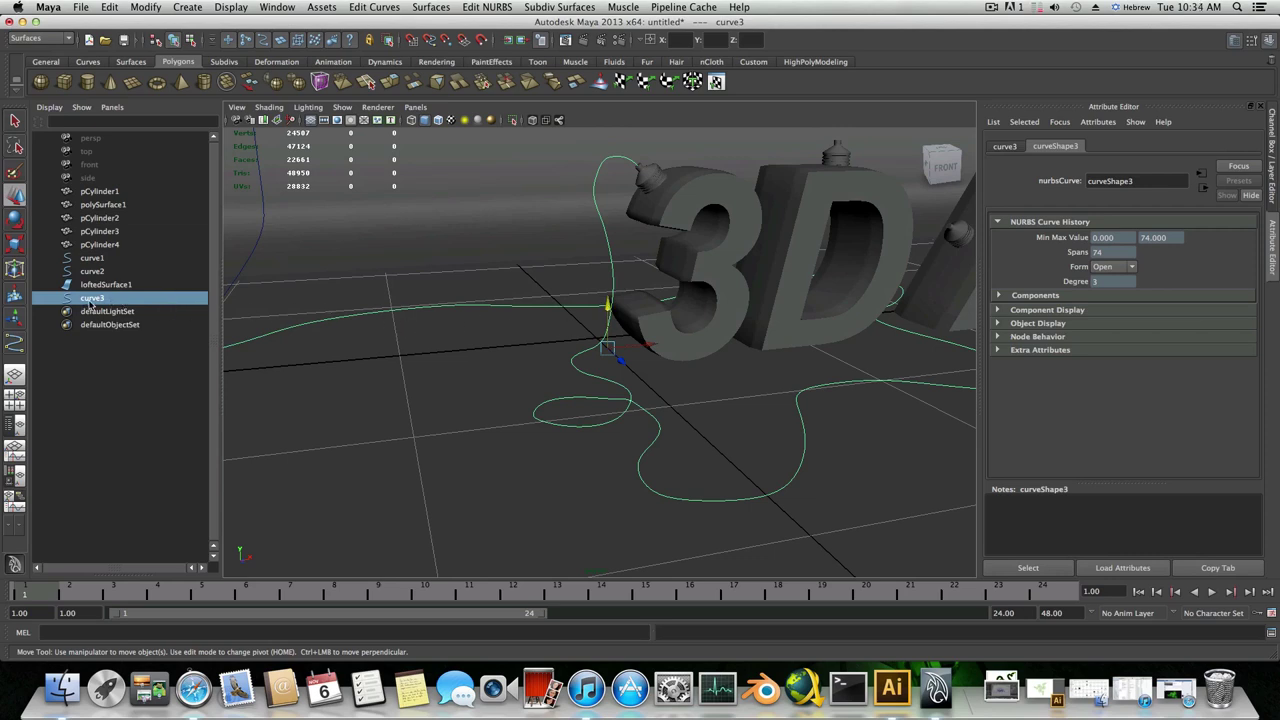
pyautogui.click(670, 198)
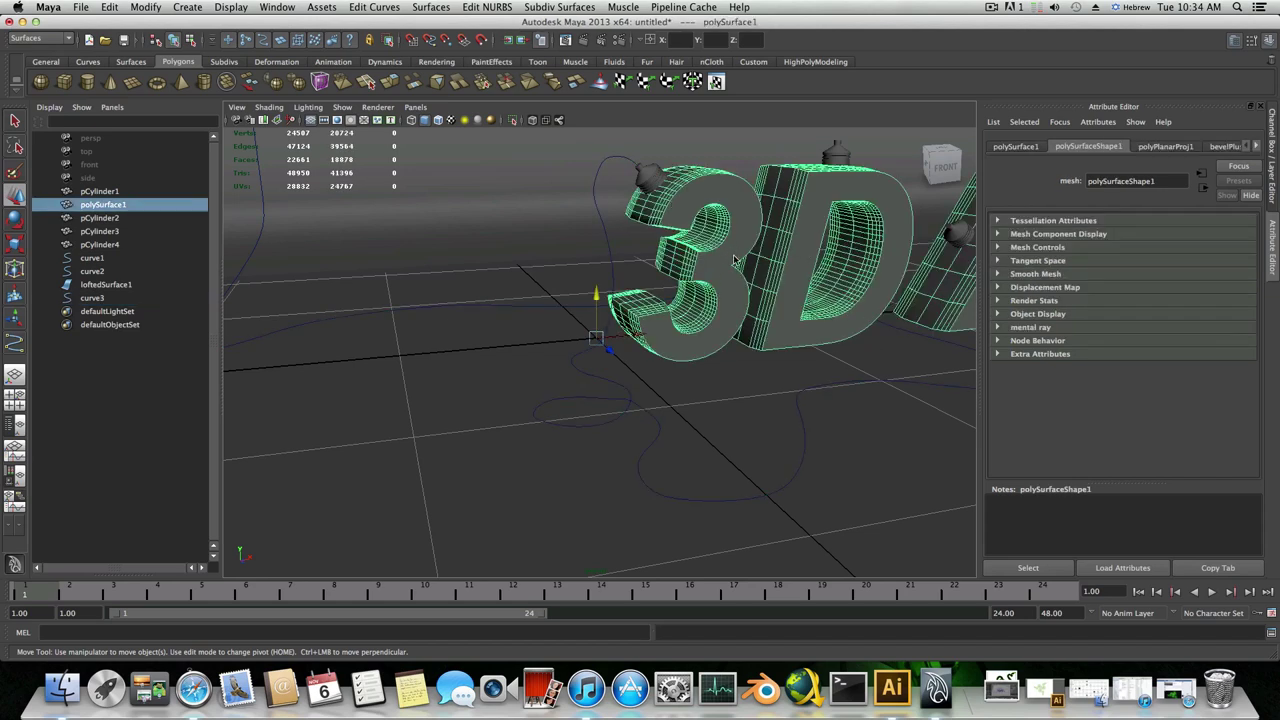
pyautogui.click(615, 279)
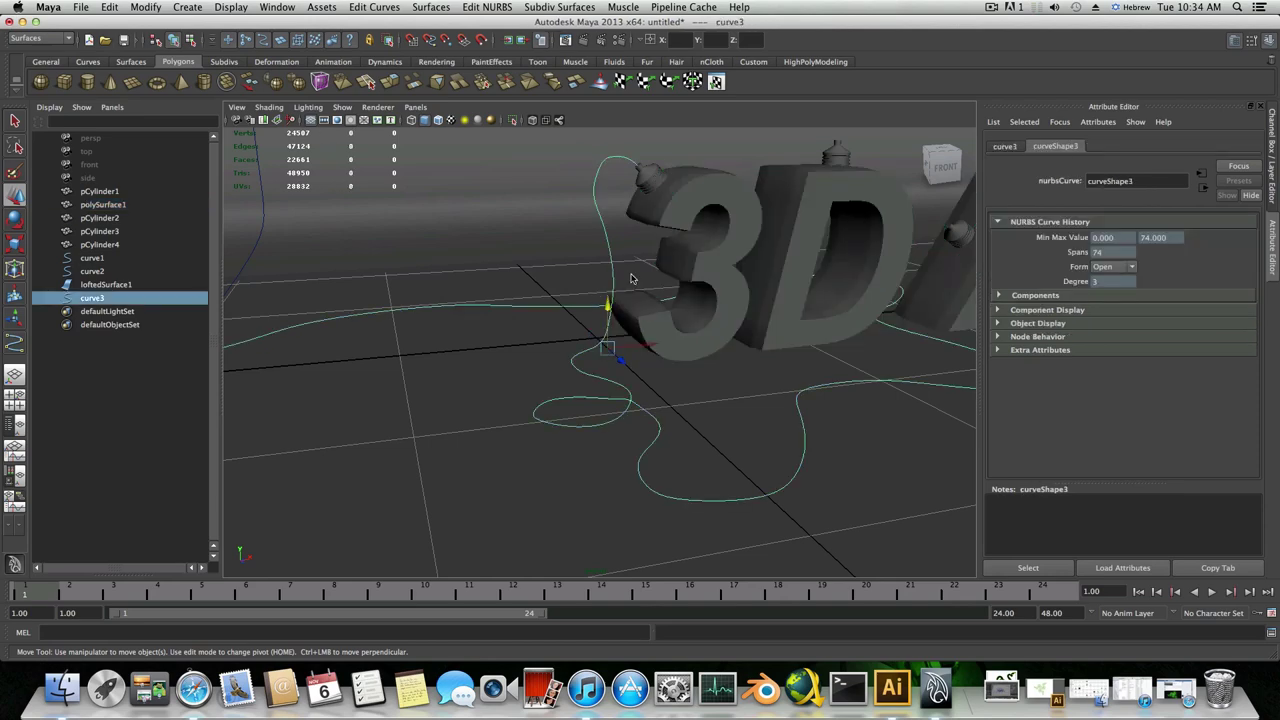
pyautogui.scroll(3, 640, 290)
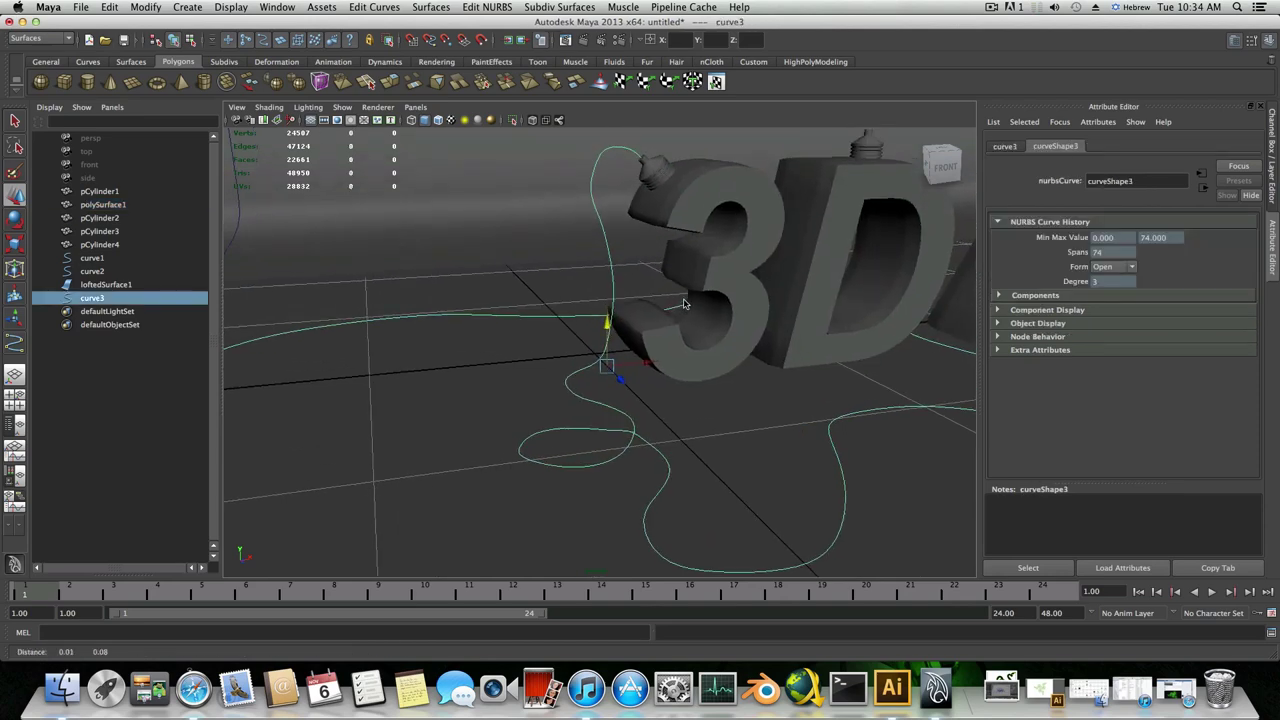
pyautogui.keyDown('alt'); pyautogui.moveTo(658, 312); pyautogui.dragTo(622, 320, button='middle'); pyautogui.keyUp('alt')
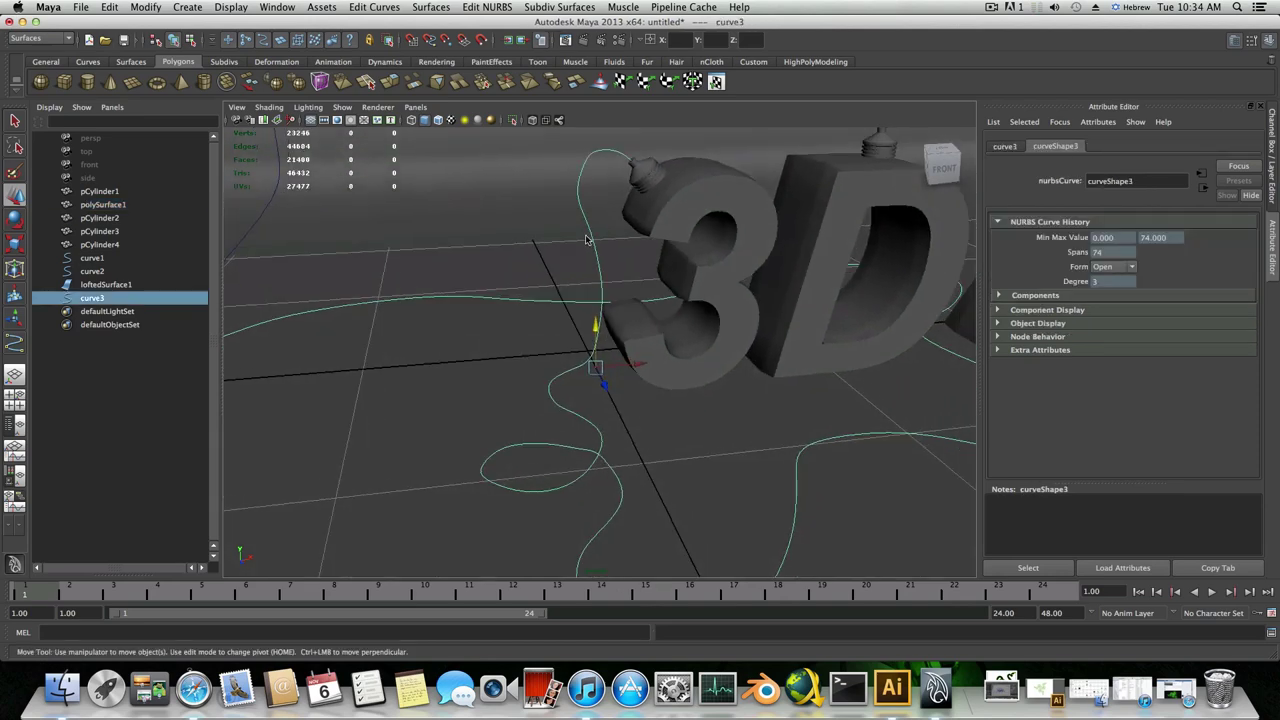
# - Select the end faces on the tip of the socket on the 3 and add the cable curve to the selection
pyautogui.keyDown('alt'); pyautogui.moveTo(630, 216); pyautogui.dragTo(624, 376); pyautogui.keyUp('alt')
pyautogui.scroll(6, 624, 376)
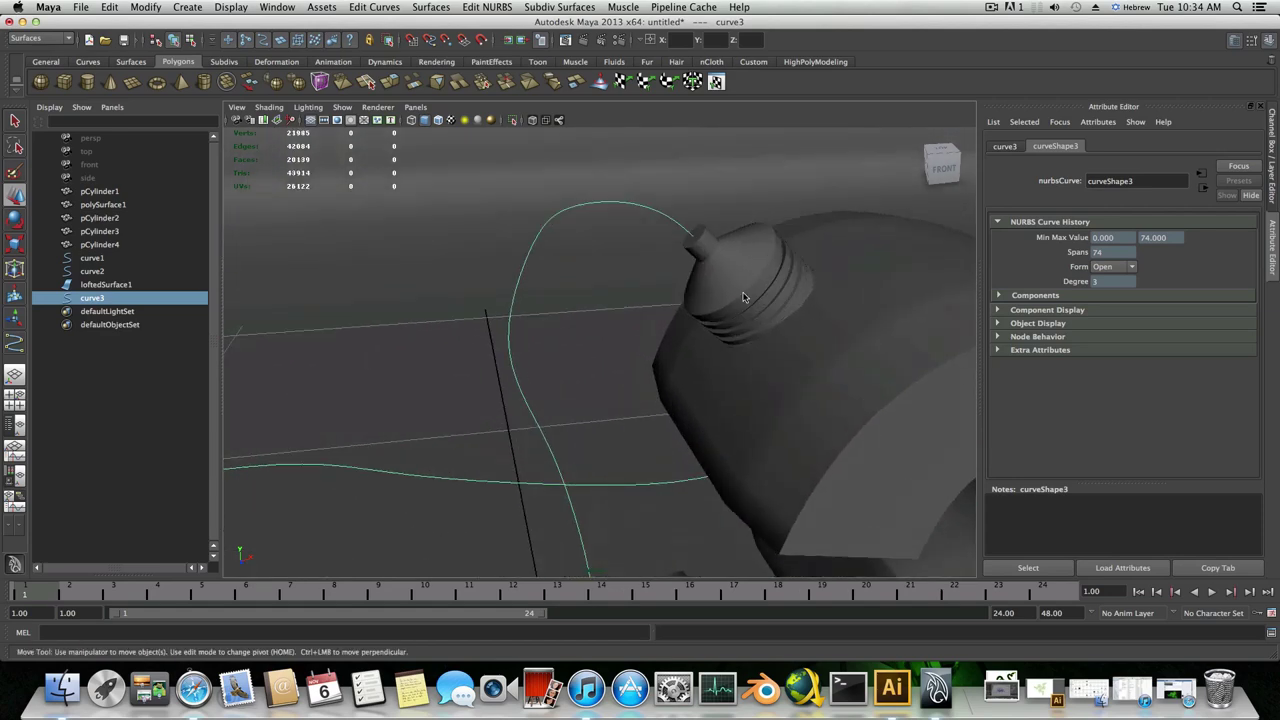
pyautogui.click(712, 255)
pyautogui.keyDown('alt'); pyautogui.moveTo(716, 405); pyautogui.dragTo(672, 355); pyautogui.keyUp('alt')
pyautogui.moveTo(672, 355); pyautogui.dragTo(676, 384, button='right')
pyautogui.click(645, 313)
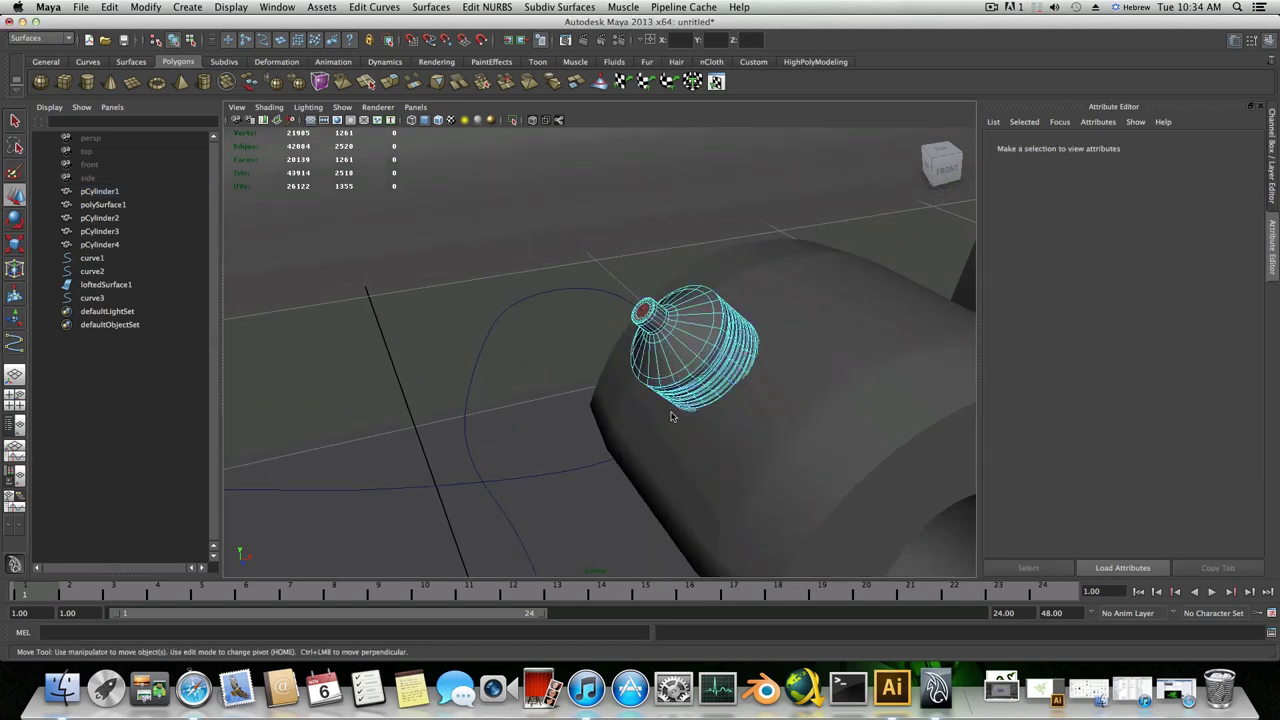
pyautogui.scroll(5, 645, 386)
pyautogui.scroll(-3, 645, 385)
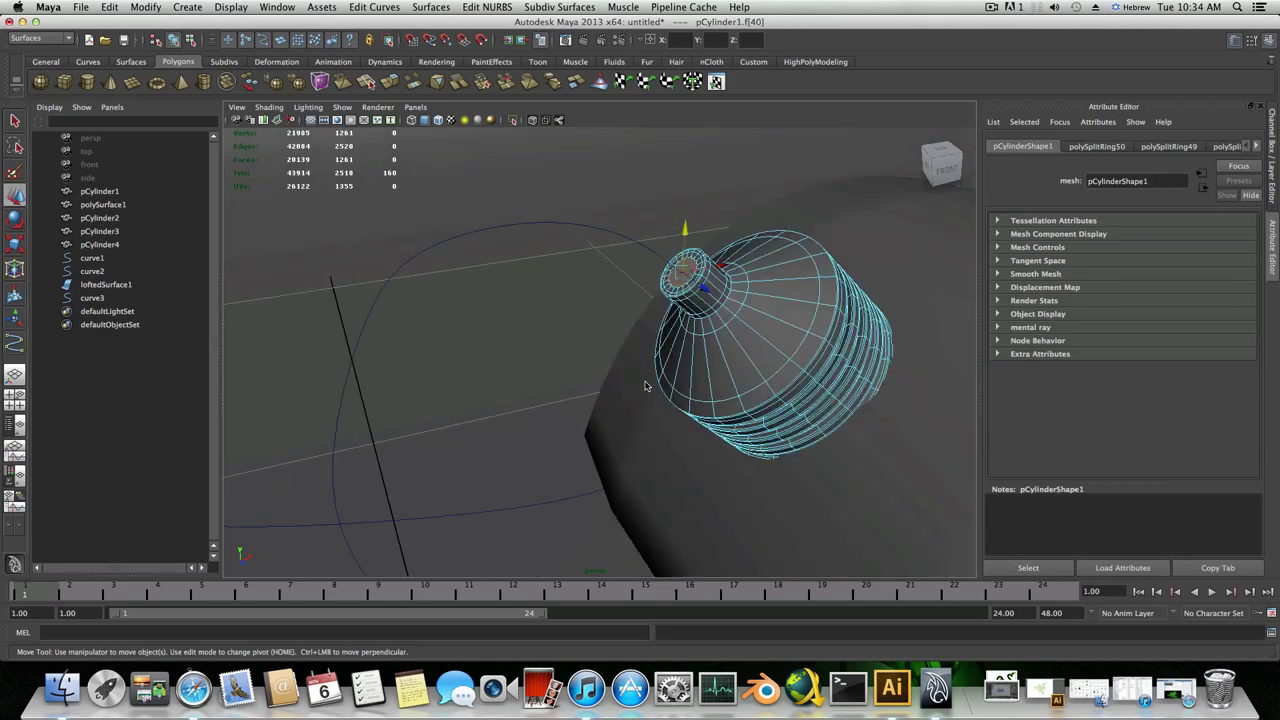
pyautogui.click(637, 244)
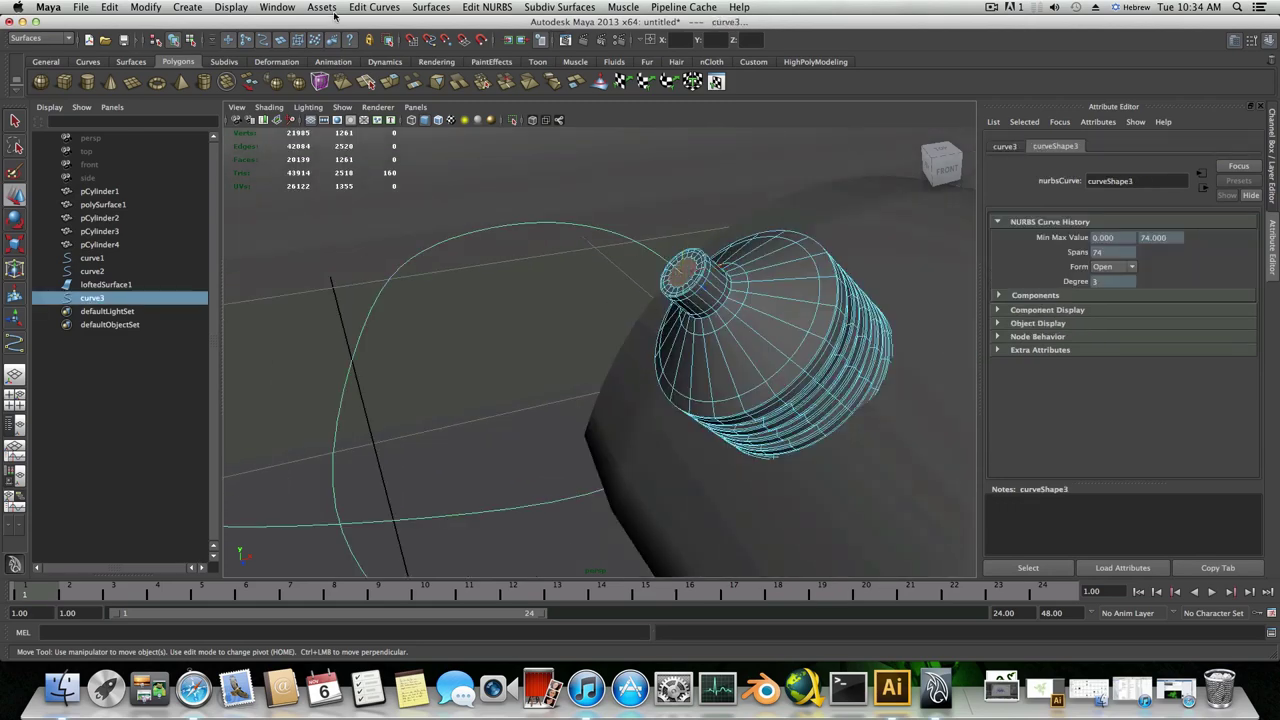
# - Switch to the Polygons menu set and extrude the selected socket faces along the selected curve with 100 divisions
pyautogui.click(38, 38)
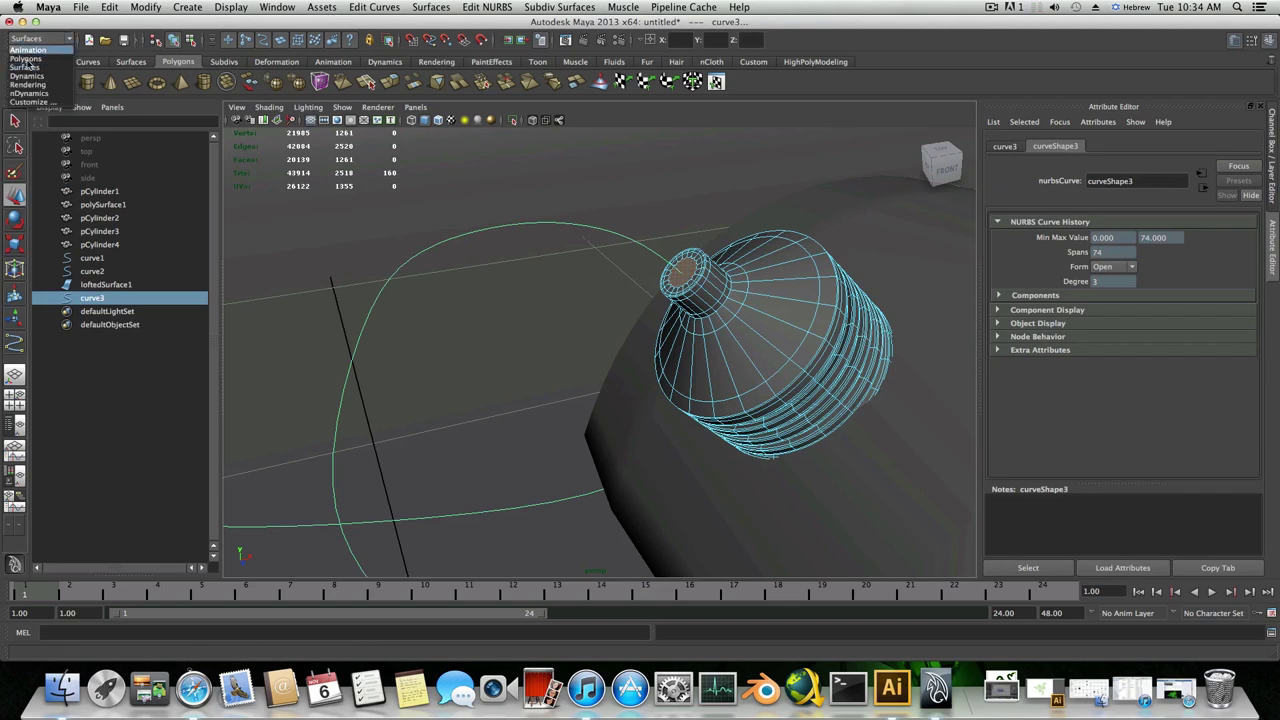
pyautogui.click(28, 62)
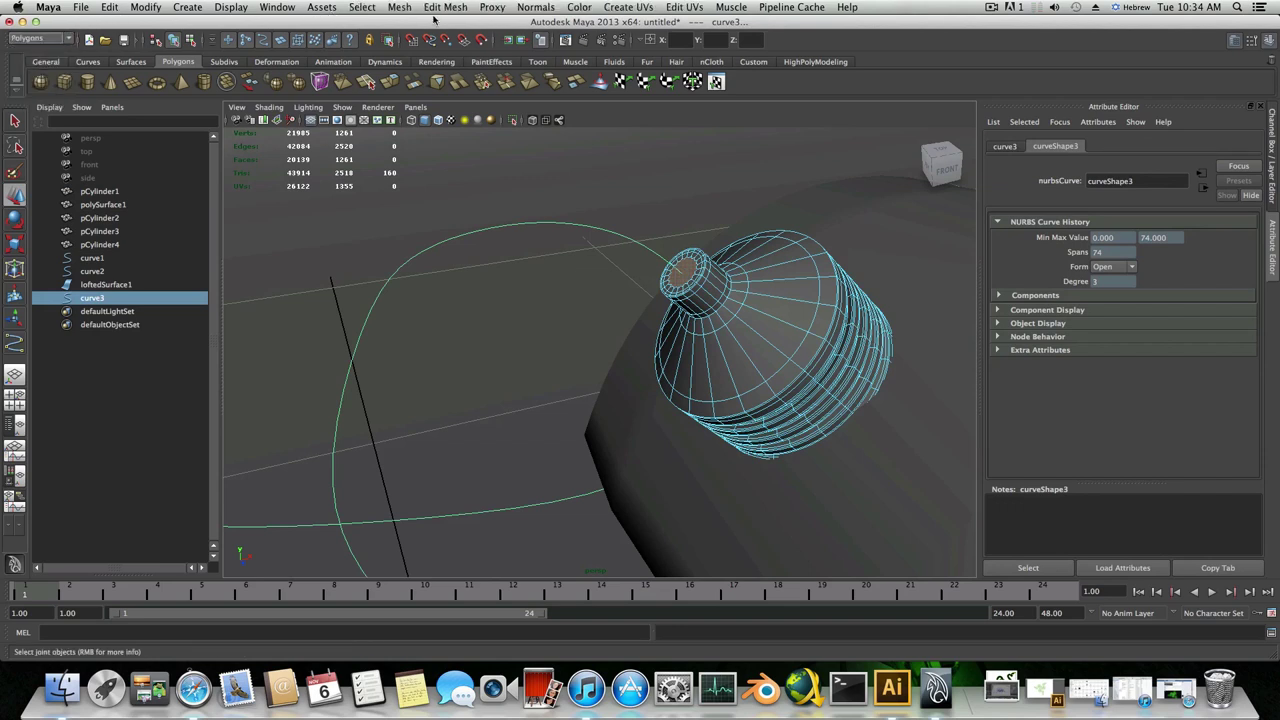
pyautogui.click(446, 8)
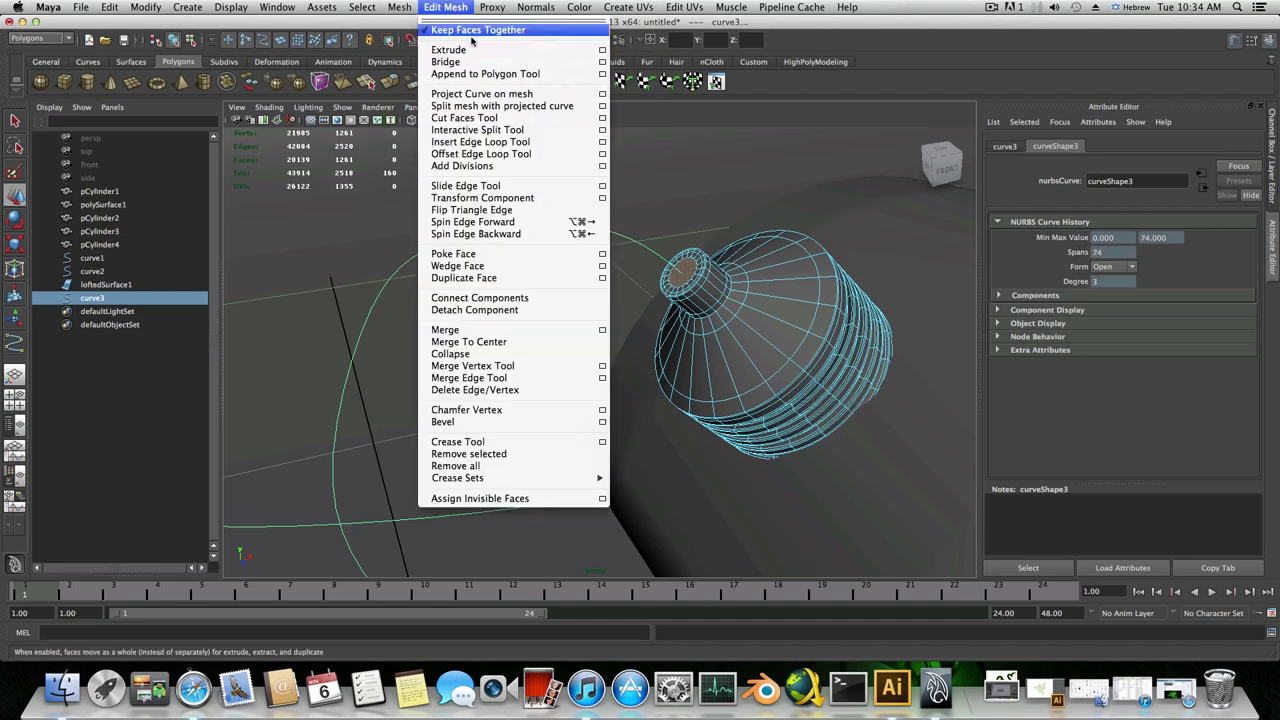
pyautogui.click(603, 51)
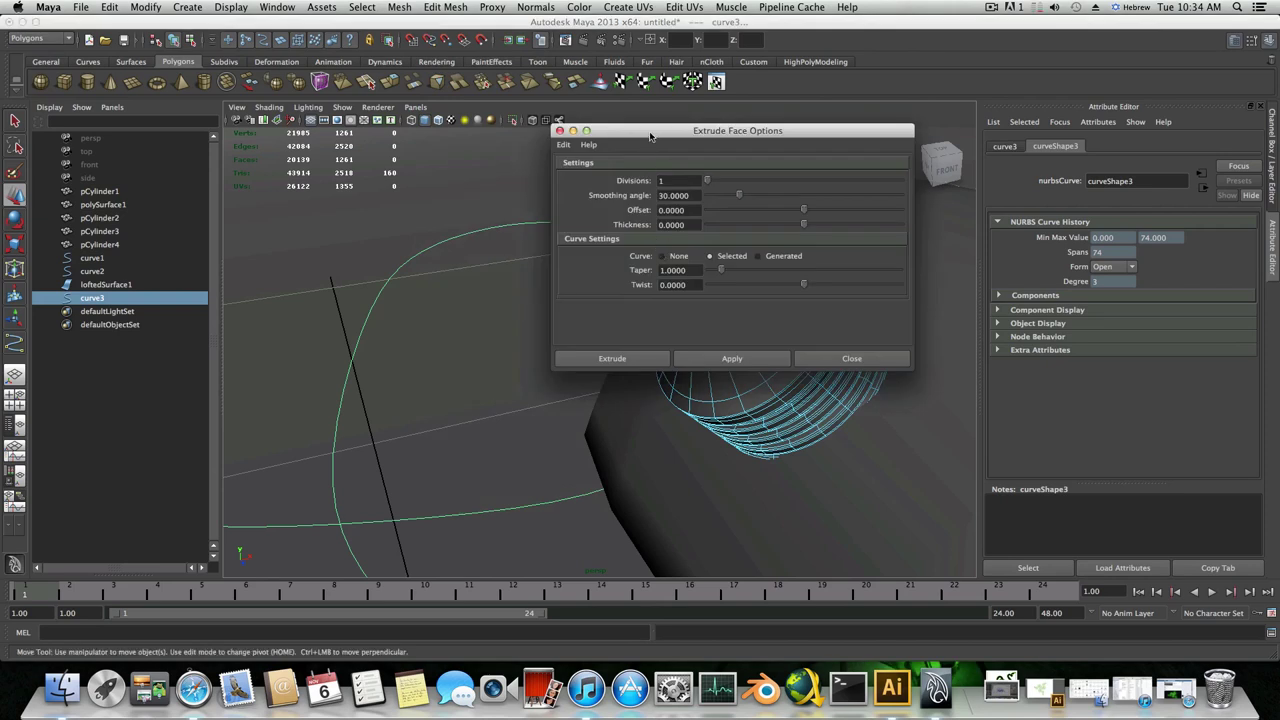
pyautogui.moveTo(652, 131); pyautogui.dragTo(816, 118)
pyautogui.click(820, 167)
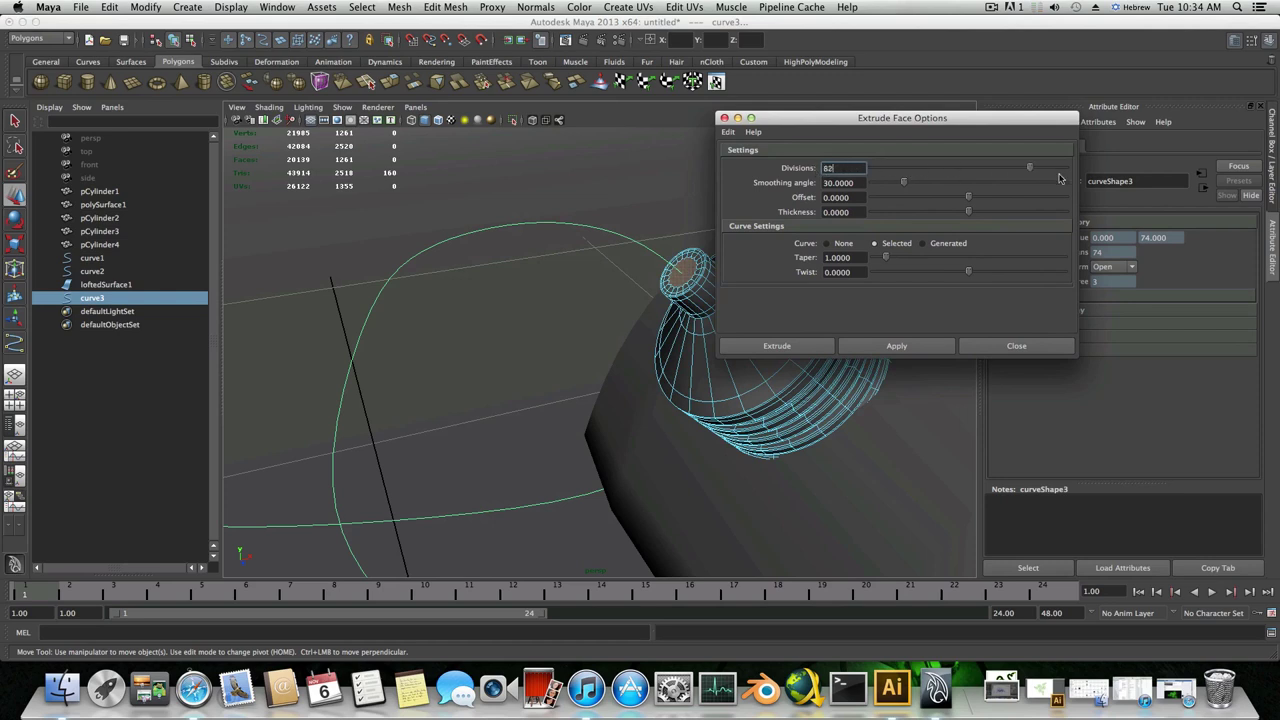
pyautogui.write('8')
pyautogui.press('Return')
pyautogui.moveTo(840, 171); pyautogui.dragTo(799, 169)
pyautogui.moveTo(774, 370)
pyautogui.keyDown('alt'); pyautogui.mouseDown()
pyautogui.moveTo(740, 380)
pyautogui.moveTo(778, 371)
pyautogui.mouseUp(); pyautogui.keyUp('alt')
pyautogui.moveTo(802, 121); pyautogui.dragTo(852, 118)
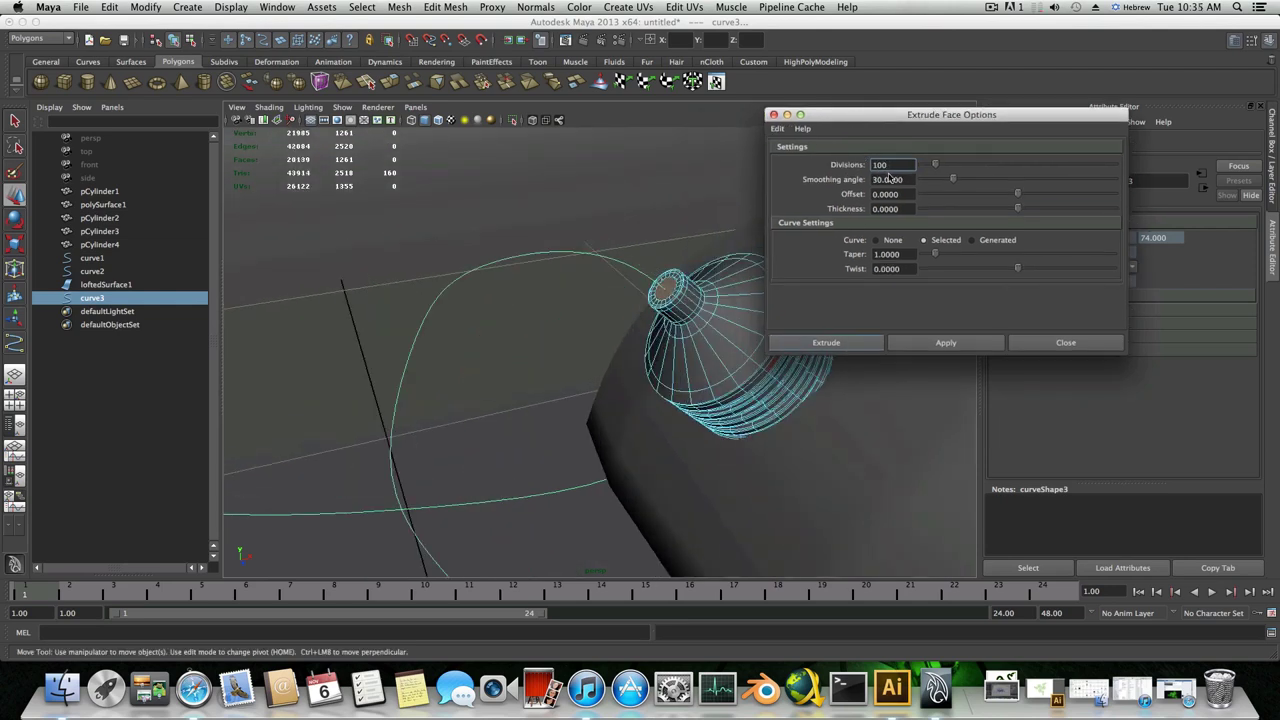
pyautogui.click(830, 343)
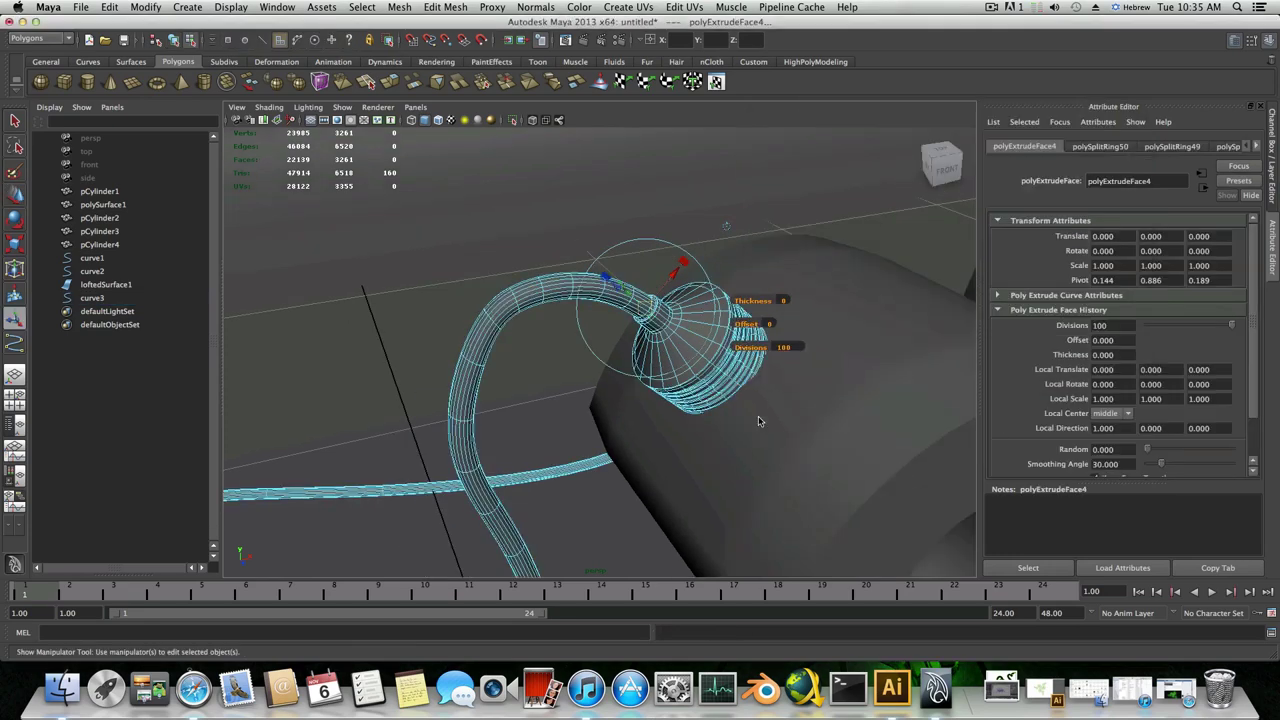
# - Inspect the extruded cable at its joint with the socket, at the loop's crossing and along the floor
pyautogui.scroll(-8, 758, 421)
pyautogui.moveTo(737, 440)
pyautogui.keyDown('alt'); pyautogui.mouseDown(button='middle')
pyautogui.moveTo(734, 417)
pyautogui.moveTo(747, 428)
pyautogui.mouseUp(button='middle'); pyautogui.keyUp('alt')
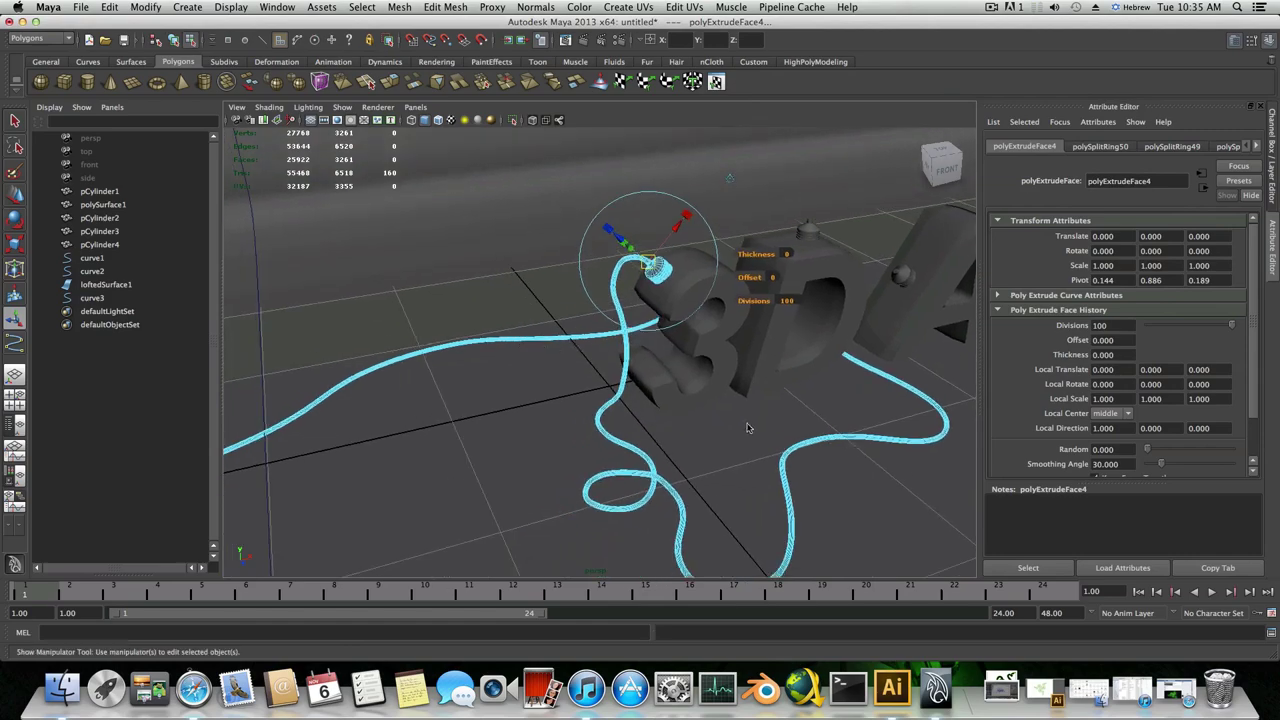
pyautogui.keyDown('alt'); pyautogui.moveTo(746, 428); pyautogui.dragTo(586, 444); pyautogui.keyUp('alt')
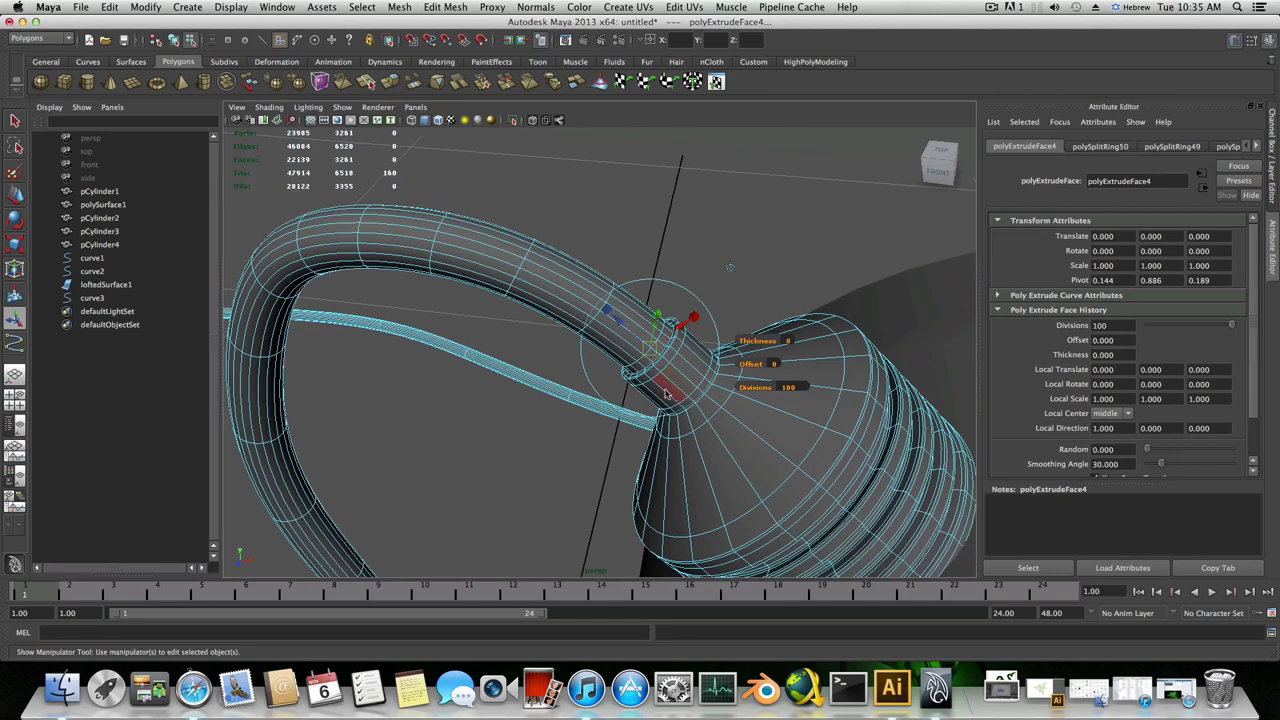
pyautogui.keyDown('alt'); pyautogui.moveTo(676, 392); pyautogui.dragTo(631, 285); pyautogui.keyUp('alt')
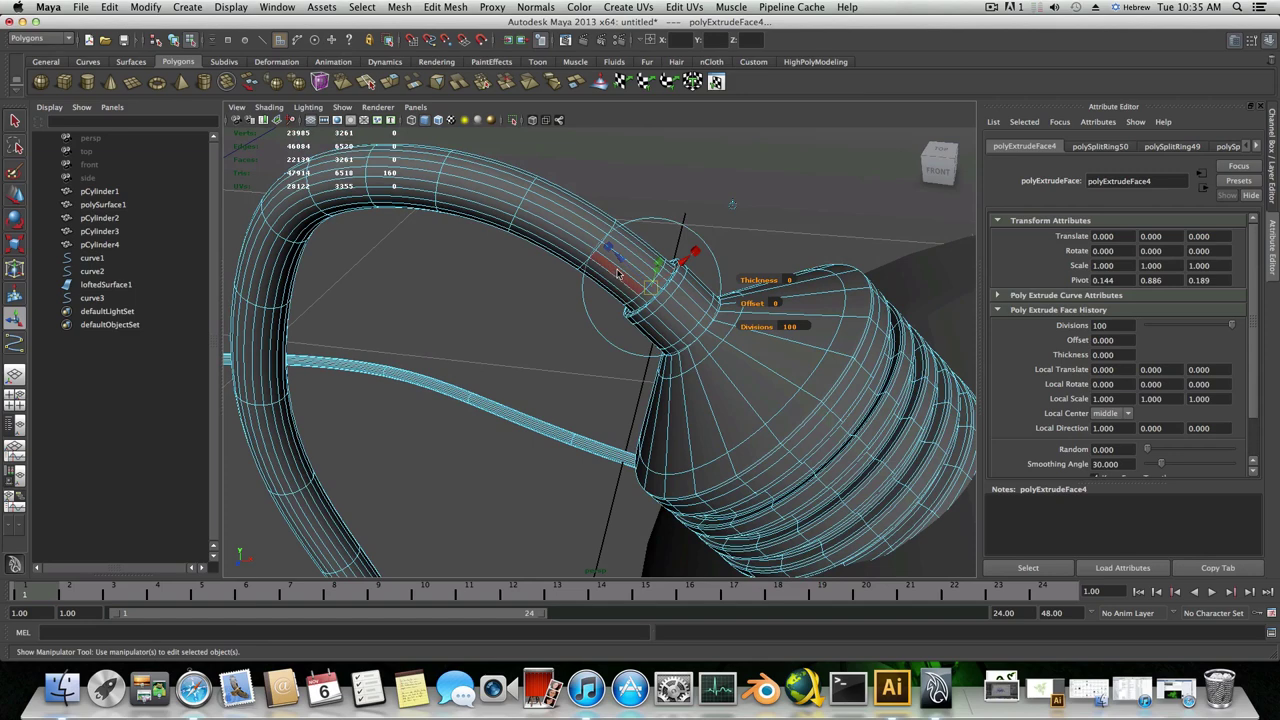
pyautogui.keyDown('alt'); pyautogui.moveTo(628, 293); pyautogui.dragTo(600, 368); pyautogui.keyUp('alt')
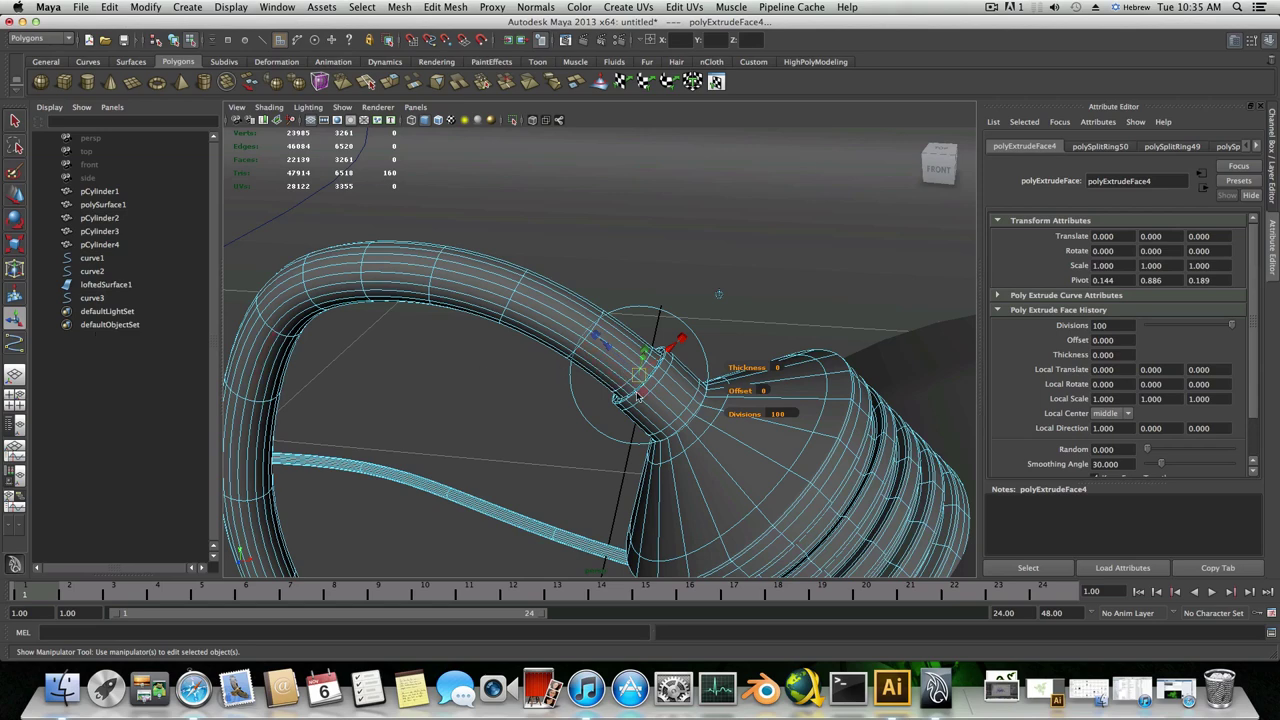
pyautogui.scroll(-5, 638, 397)
pyautogui.keyDown('alt'); pyautogui.moveTo(646, 440); pyautogui.dragTo(671, 329, button='middle'); pyautogui.keyUp('alt')
pyautogui.scroll(-3, 589, 381)
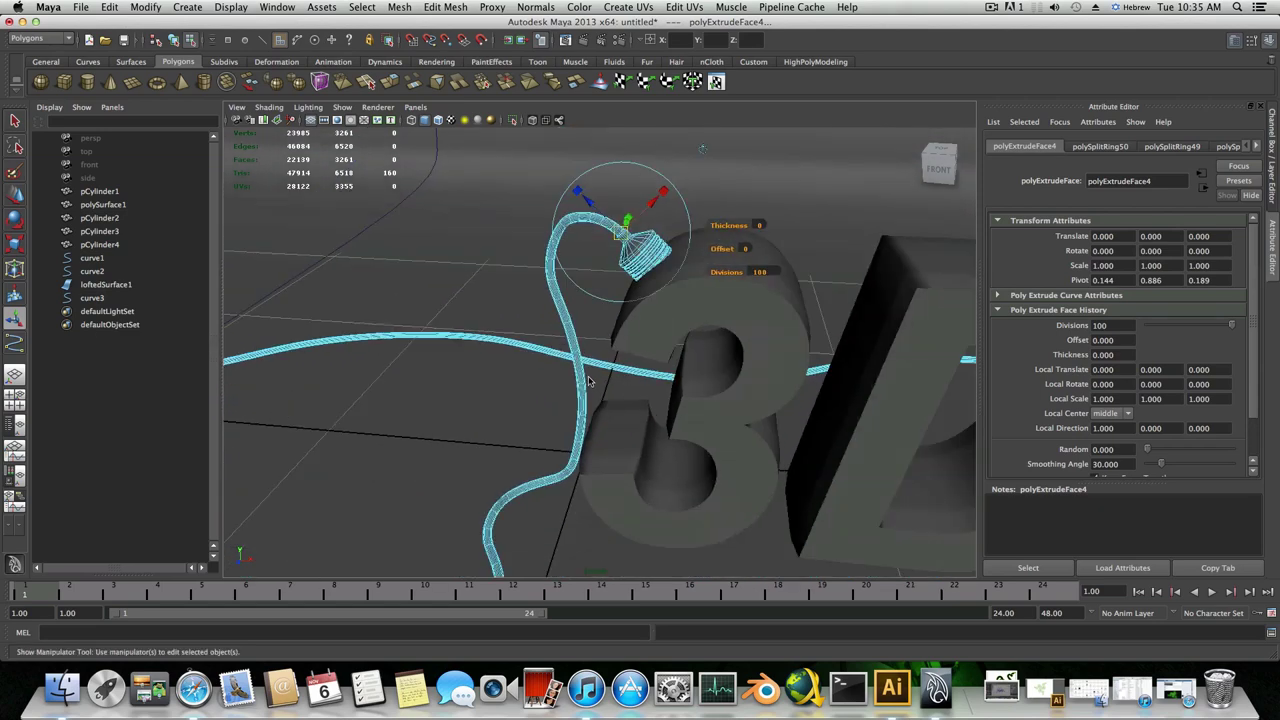
pyautogui.keyDown('alt'); pyautogui.moveTo(589, 382); pyautogui.dragTo(658, 446); pyautogui.keyUp('alt')
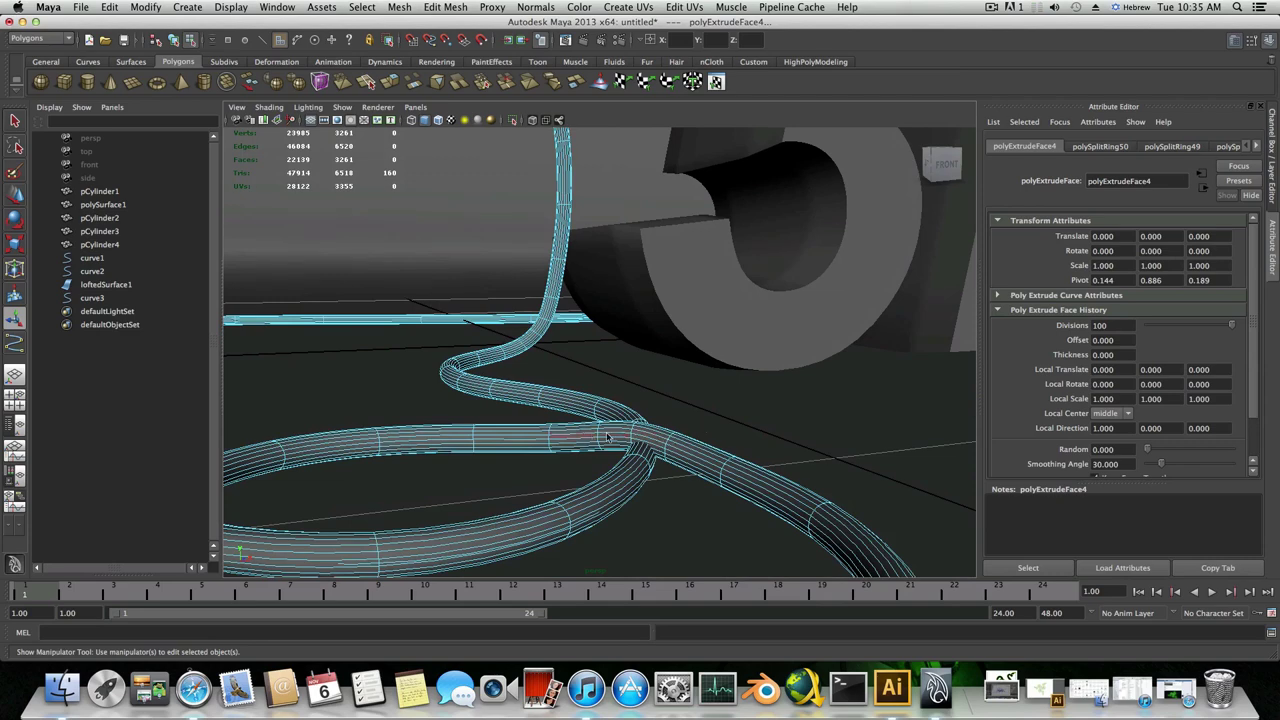
pyautogui.scroll(-8, 621, 436)
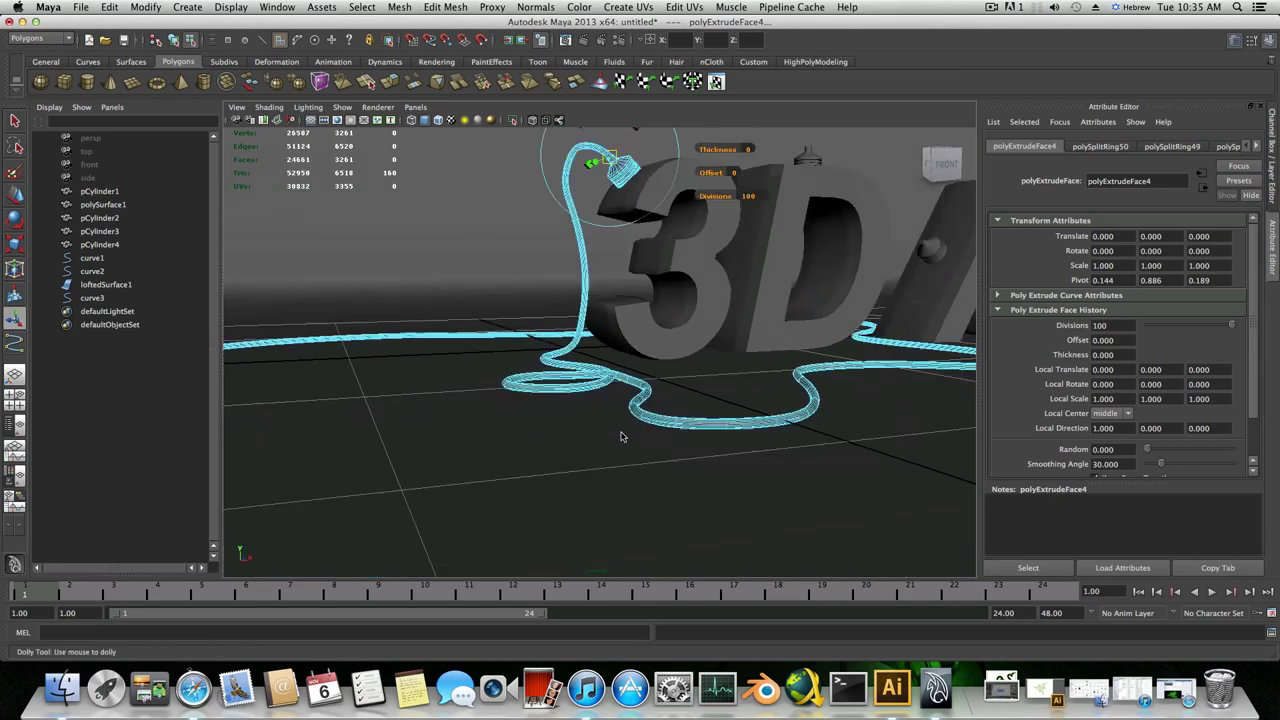
pyautogui.keyDown('alt'); pyautogui.moveTo(619, 405); pyautogui.dragTo(615, 416); pyautogui.keyUp('alt')
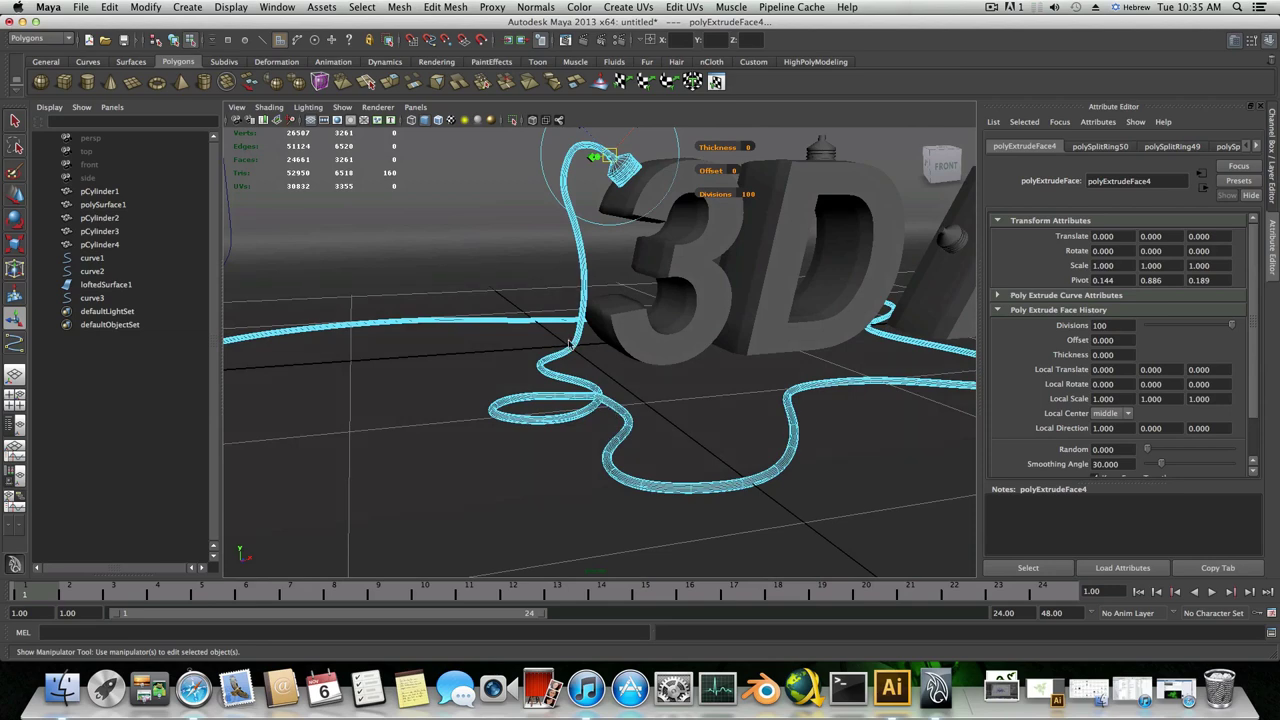
# - Return from face editing to object mode on the socket with its extruded cable
pyautogui.press('F8')
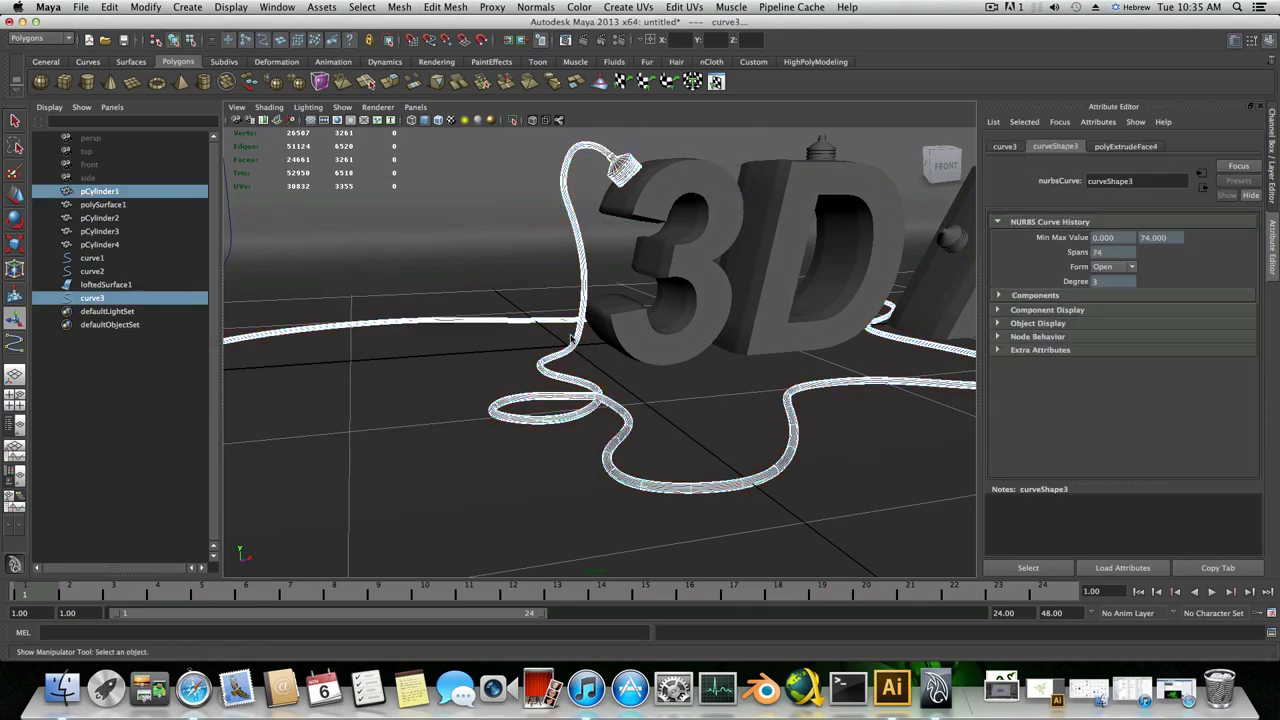
pyautogui.keyDown('alt'); pyautogui.moveTo(572, 340); pyautogui.dragTo(530, 318); pyautogui.keyUp('alt')
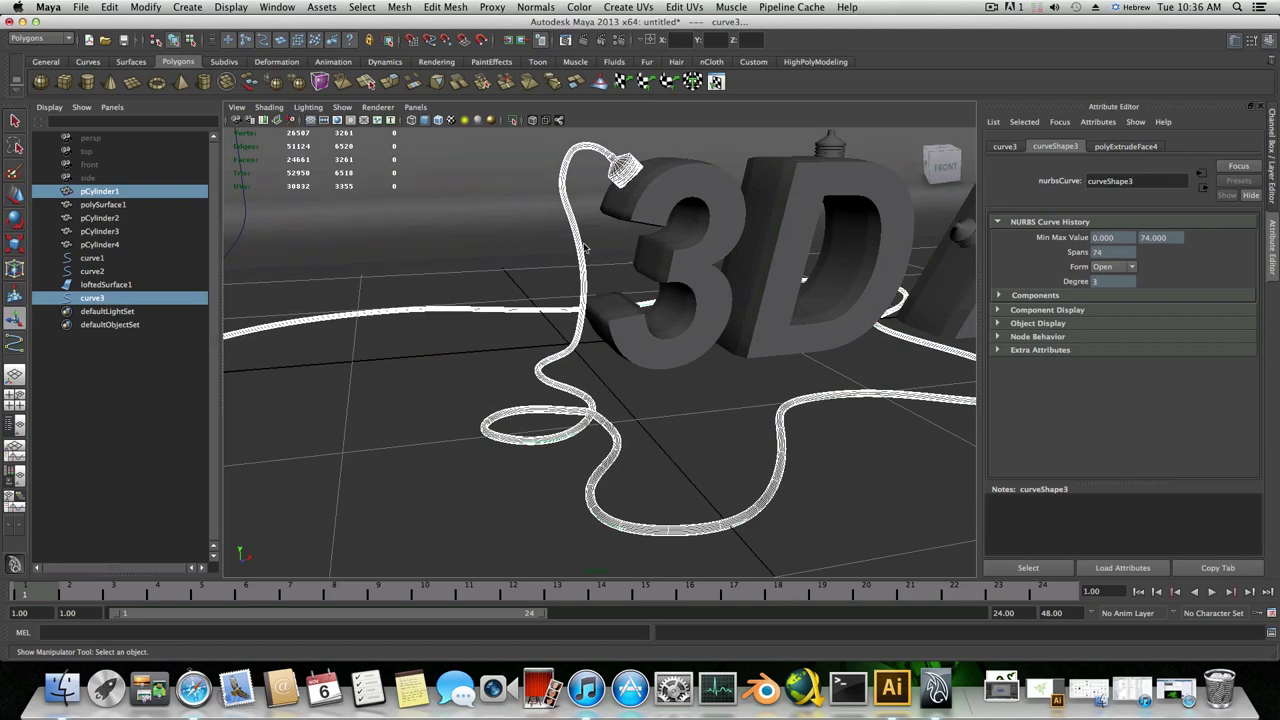
# - Hide the socket mesh with its extruded cable, pCylinder1, and select the cable curve, curve3
pyautogui.scroll(-3, 675, 364)
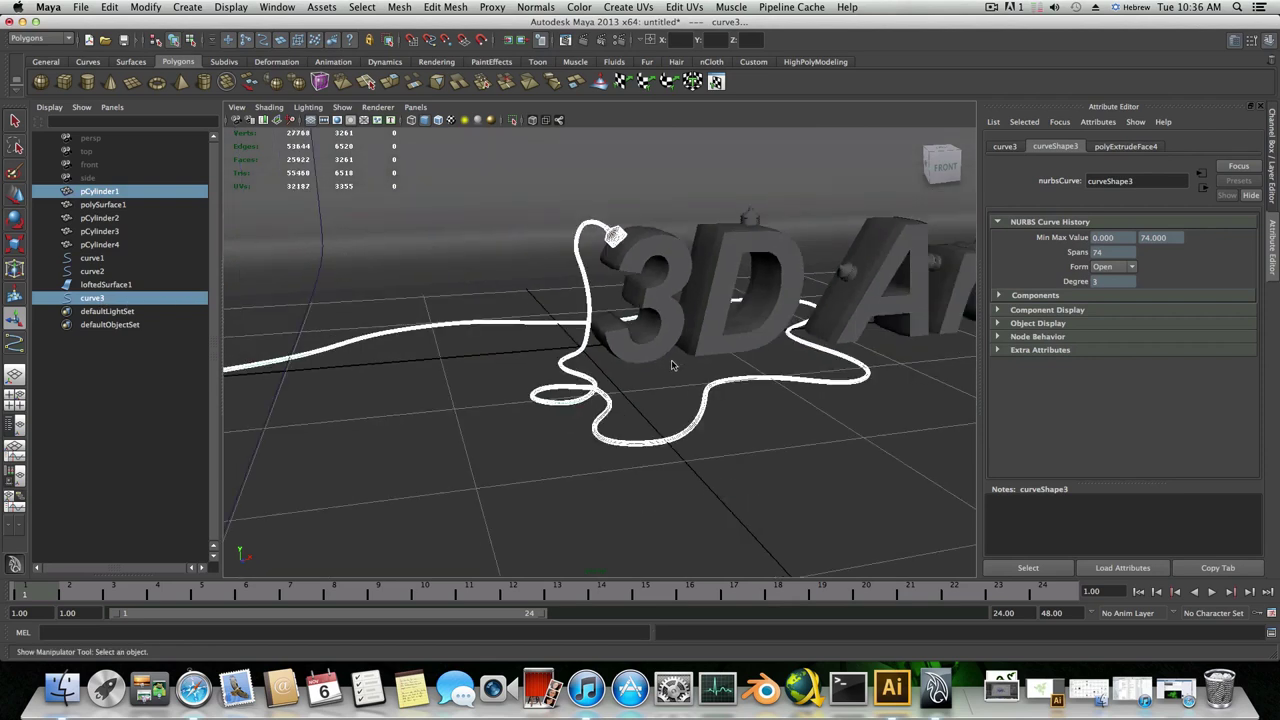
pyautogui.scroll(3, 520, 370)
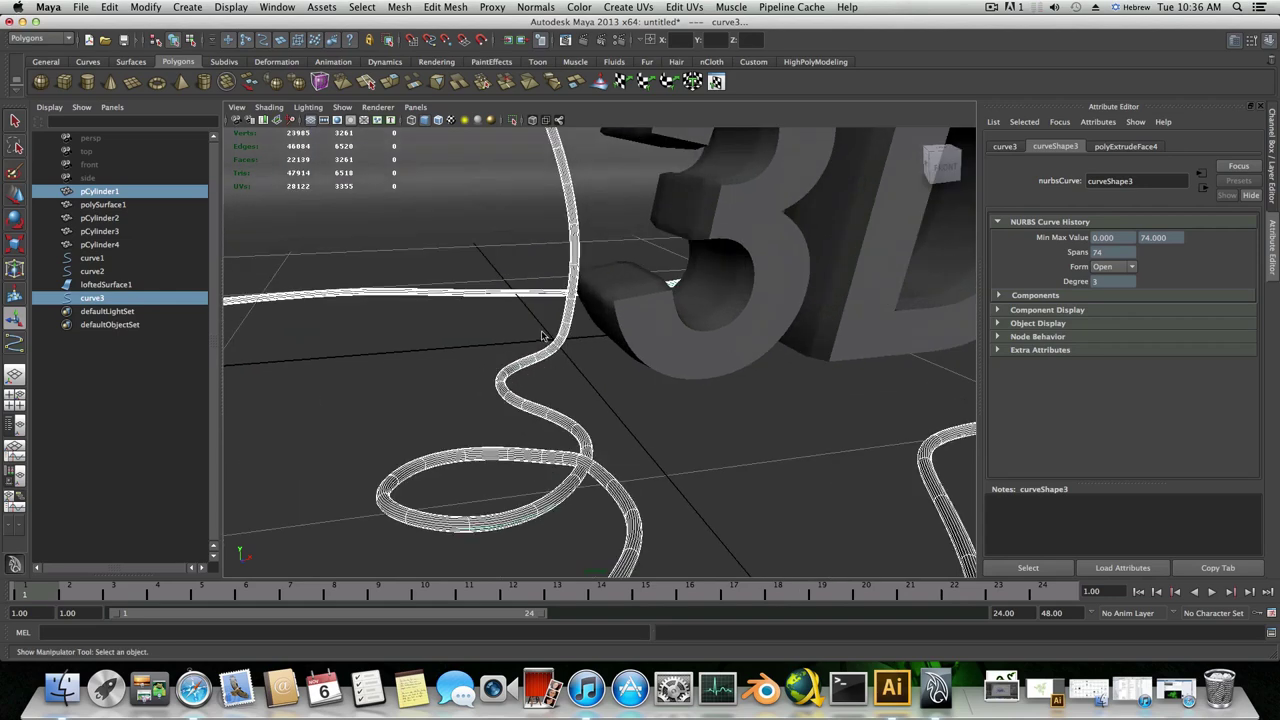
pyautogui.scroll(2, 350, 330)
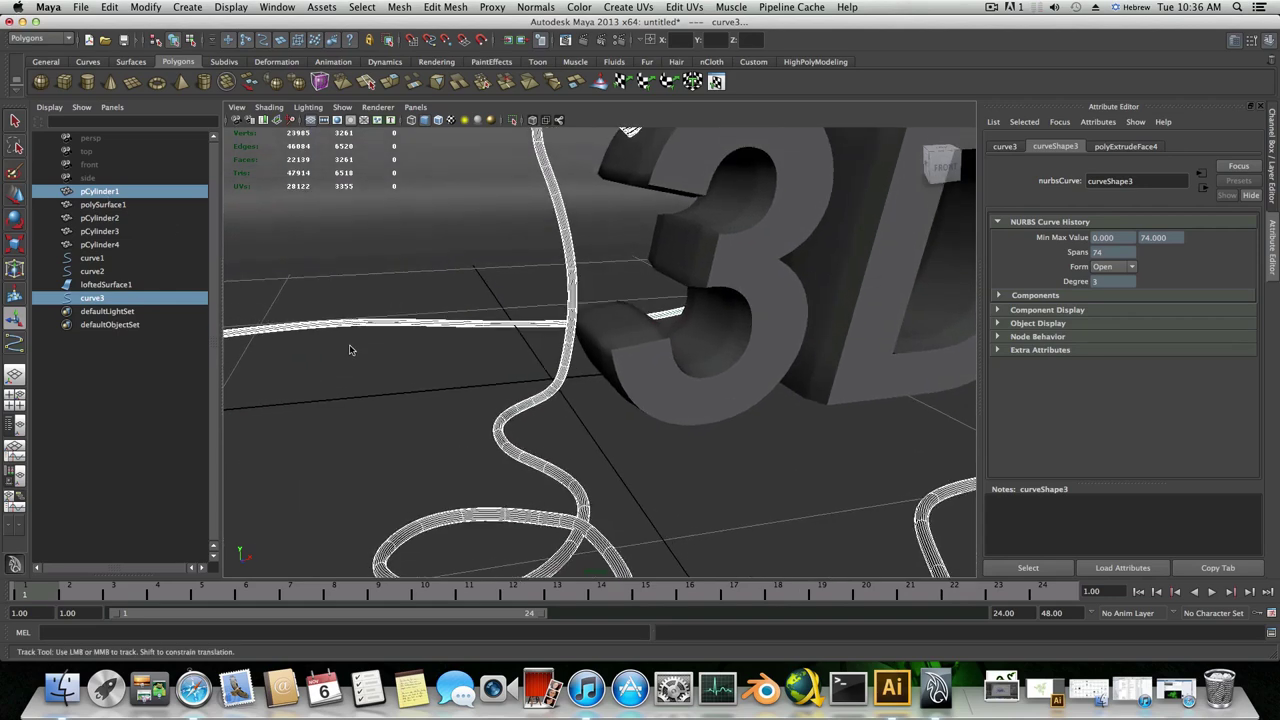
pyautogui.scroll(2, 362, 375)
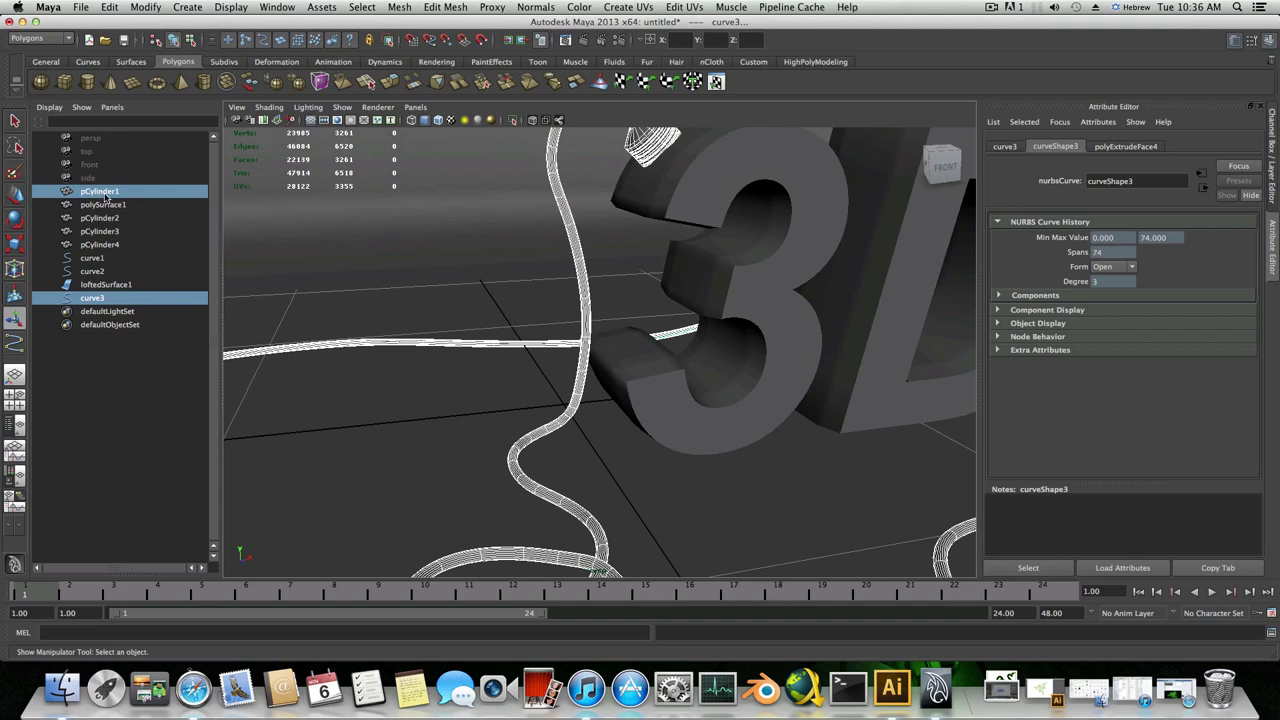
pyautogui.click(108, 192)
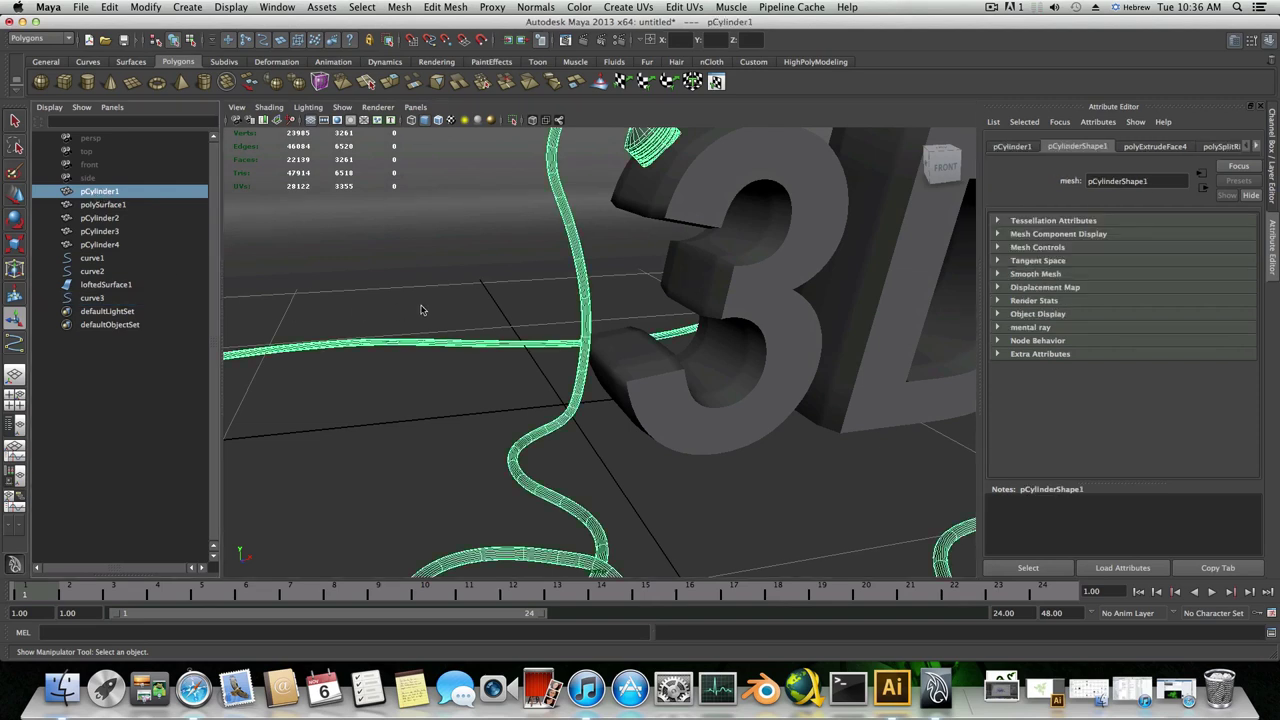
pyautogui.hotkey('ctrl', 'h')
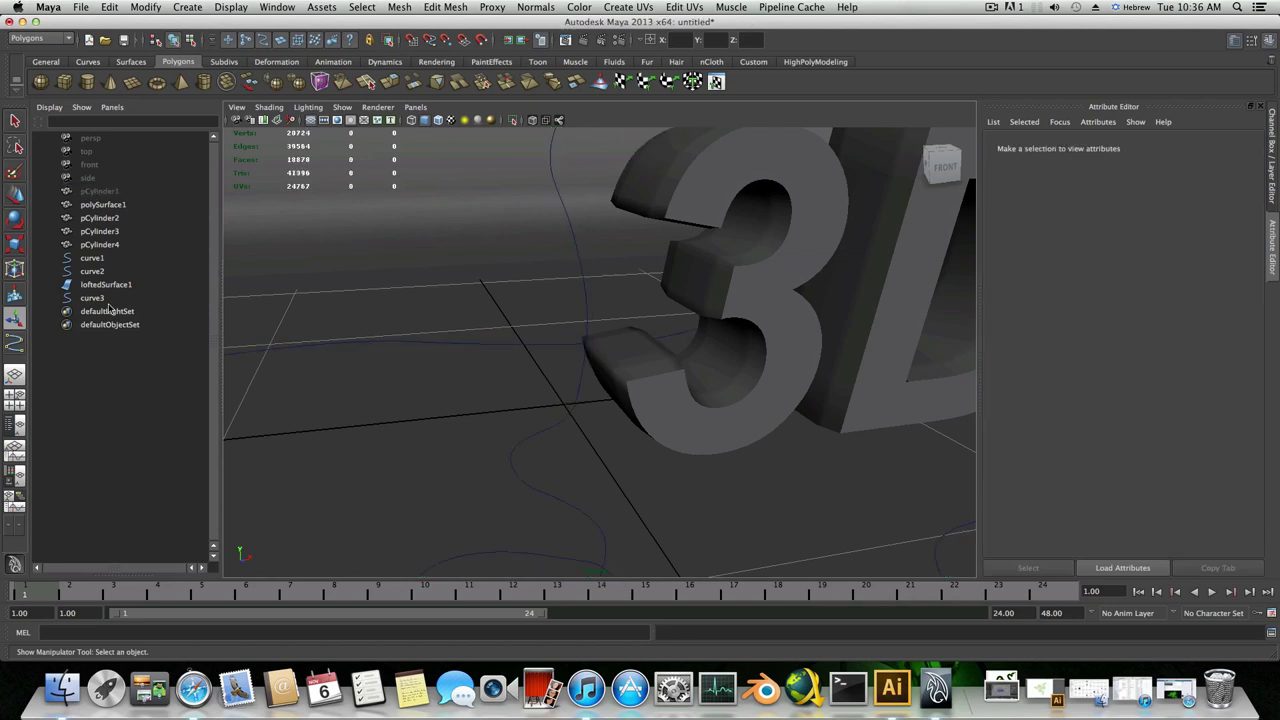
pyautogui.click(564, 262)
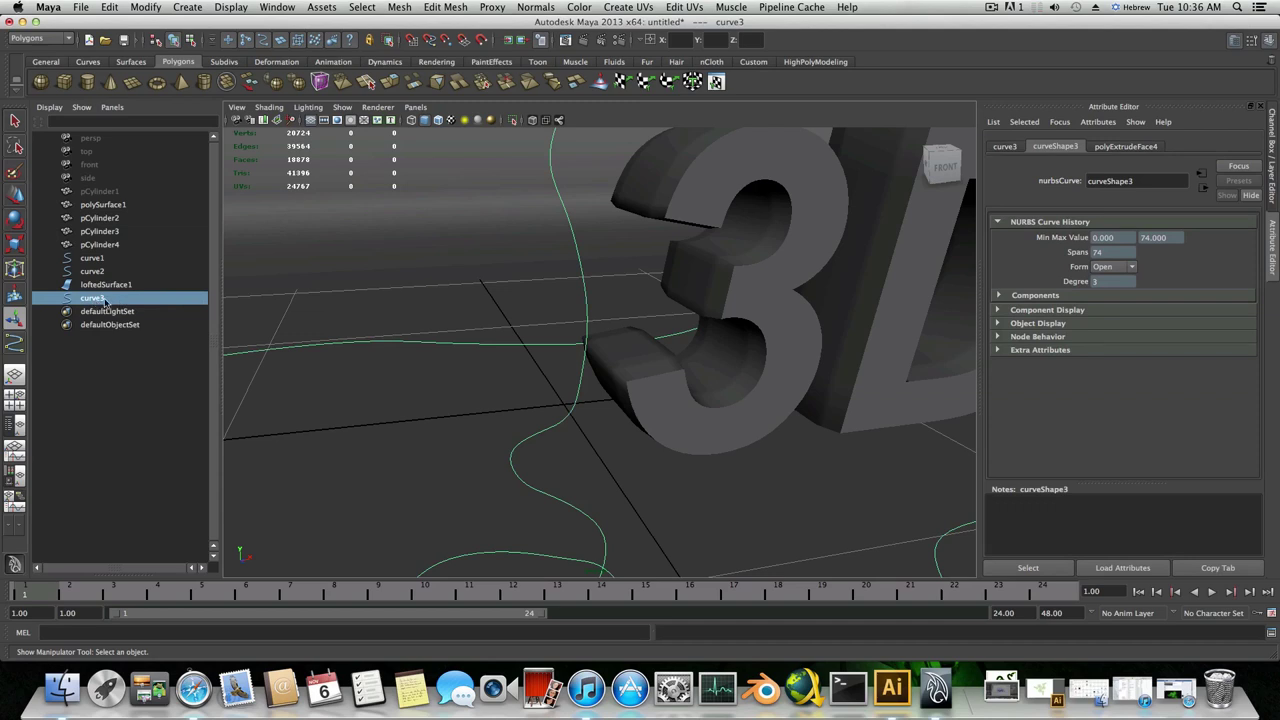
# - Raise the two control vertices of the curve's upper strand at the loop's crossing slightly and return to object mode
pyautogui.moveTo(487, 330)
pyautogui.keyDown('alt'); pyautogui.mouseDown()
pyautogui.moveTo(474, 280)
pyautogui.moveTo(494, 337)
pyautogui.moveTo(503, 323)
pyautogui.mouseUp(); pyautogui.keyUp('alt')
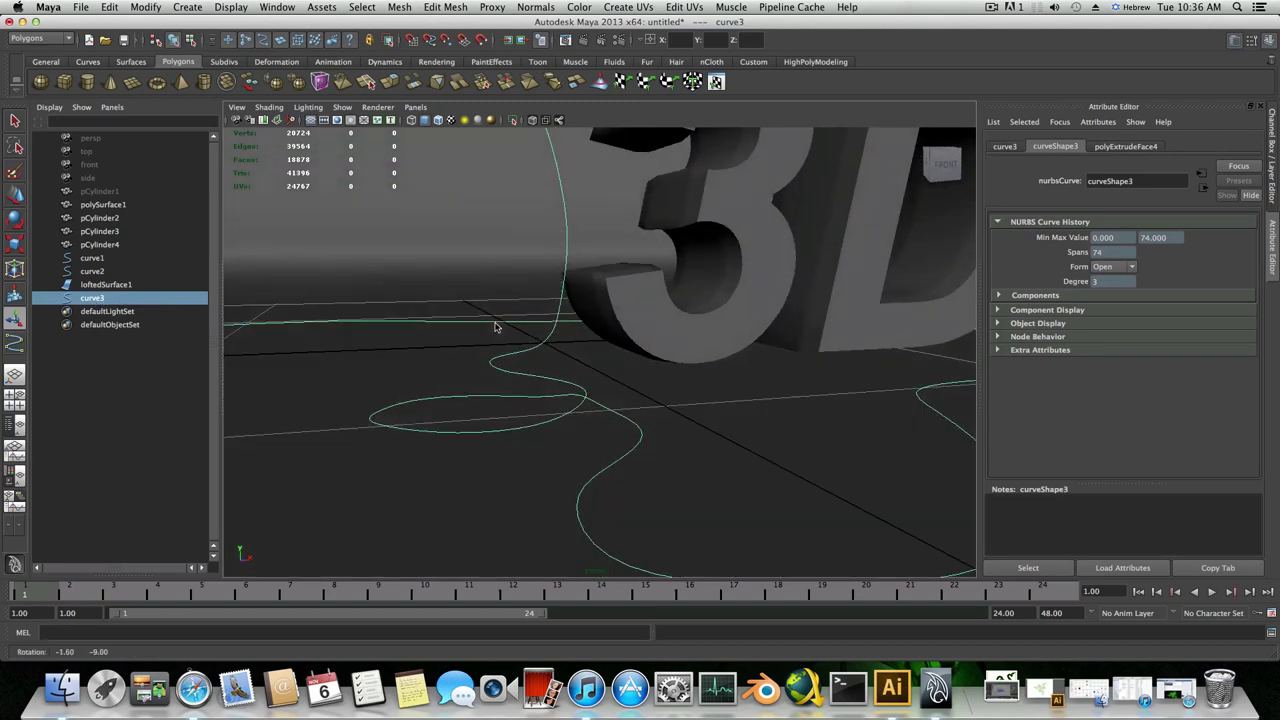
pyautogui.rightClick(592, 404)
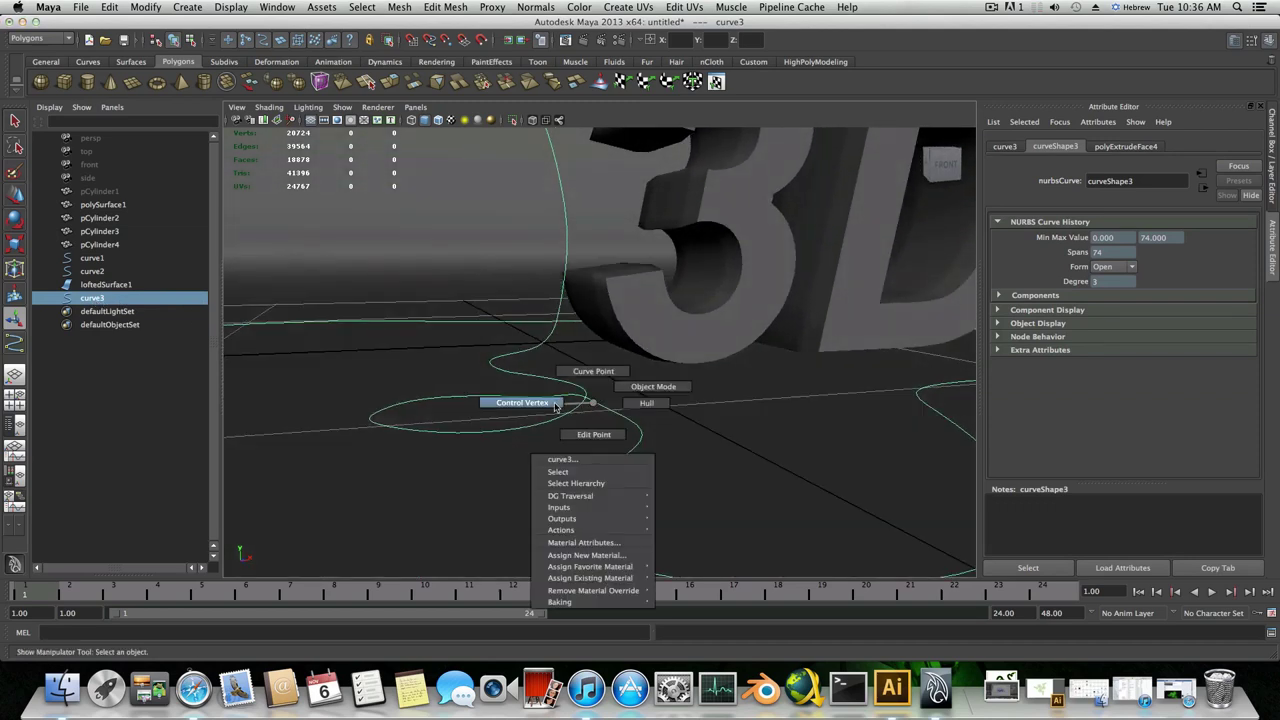
pyautogui.click(555, 403)
pyautogui.keyDown('alt'); pyautogui.moveTo(571, 403); pyautogui.dragTo(645, 400); pyautogui.keyUp('alt')
pyautogui.click(631, 385)
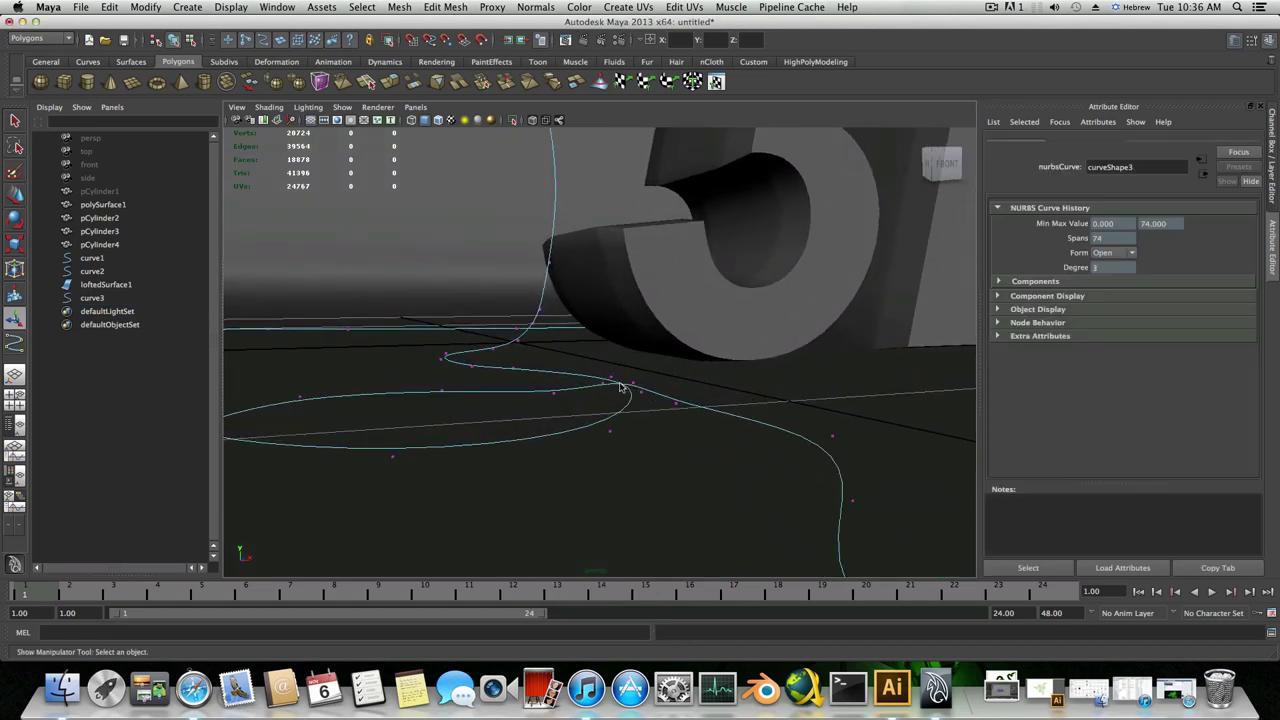
pyautogui.keyDown('shift'); pyautogui.click(602, 385); pyautogui.keyUp('shift')
pyautogui.press('w')
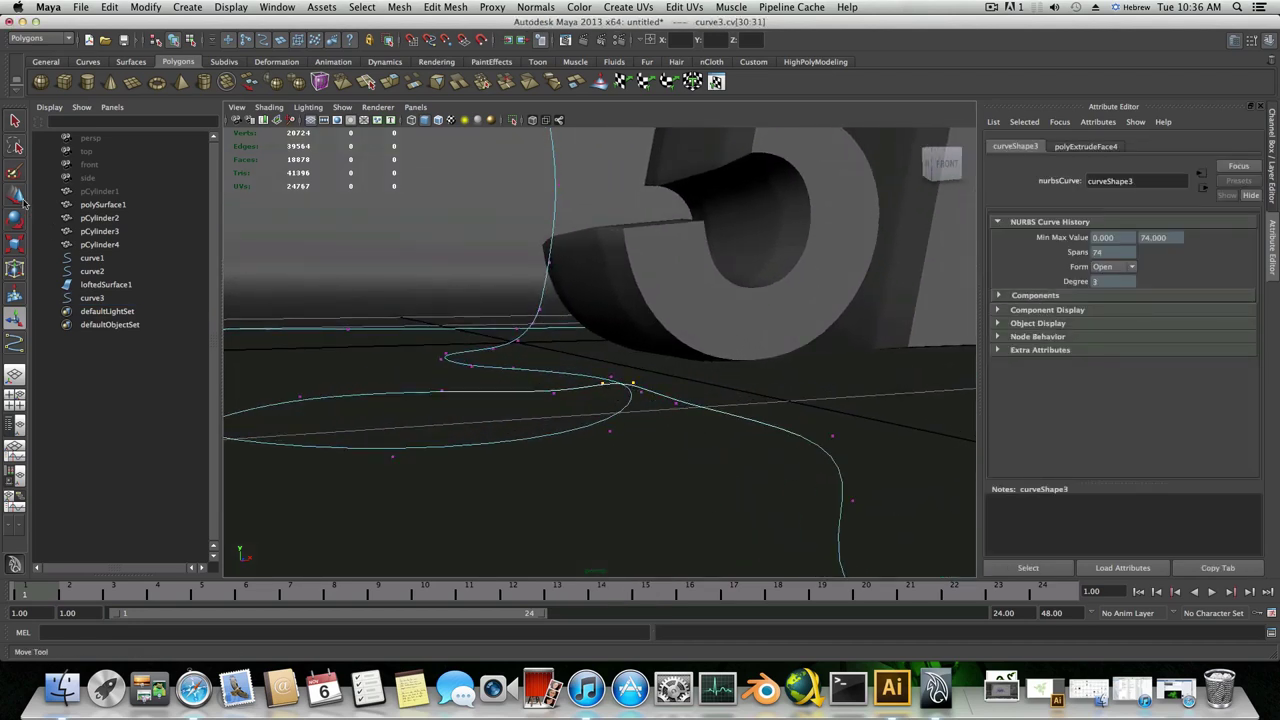
pyautogui.moveTo(617, 343); pyautogui.dragTo(617, 337)
pyautogui.keyDown('alt'); pyautogui.moveTo(617, 418); pyautogui.dragTo(607, 423); pyautogui.keyUp('alt')
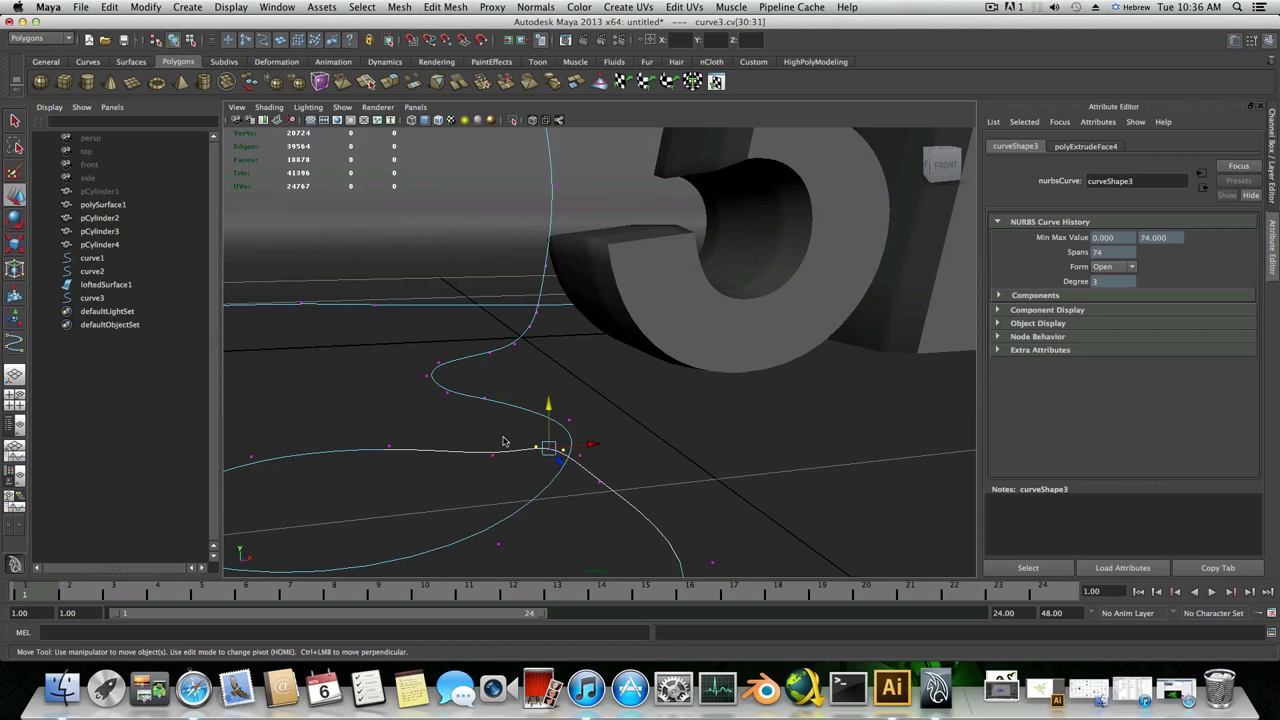
pyautogui.press('F8')
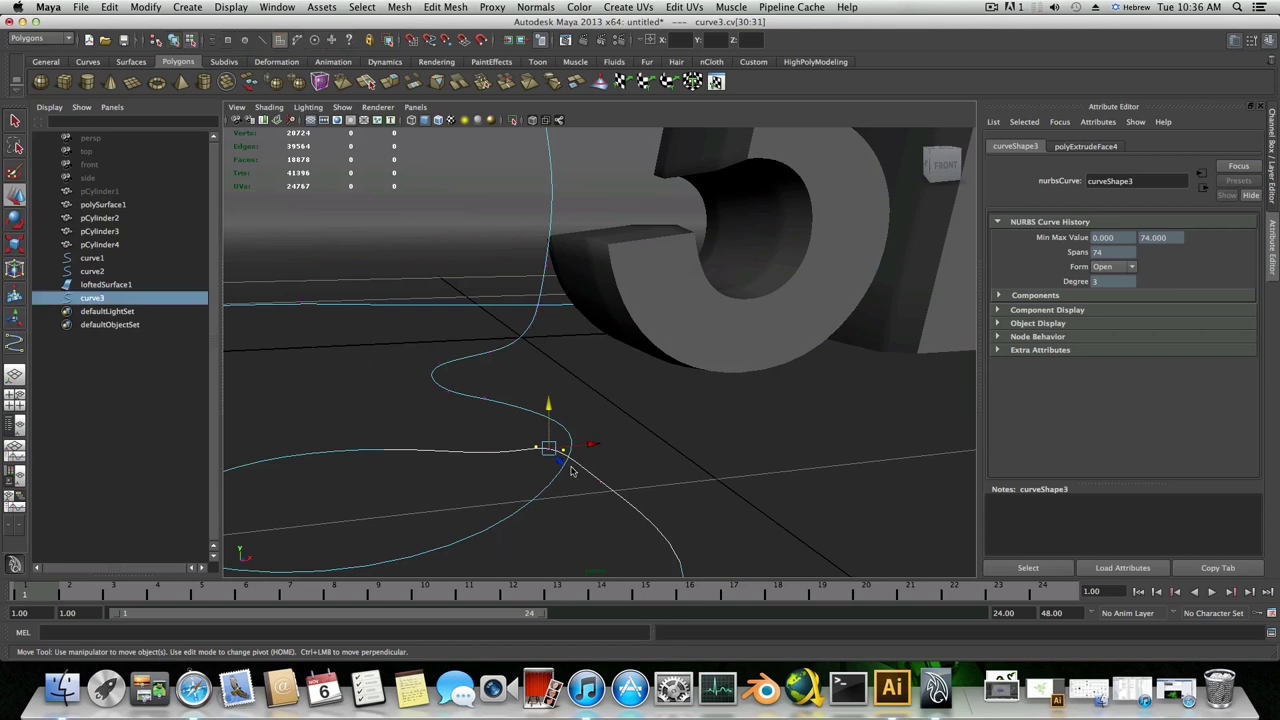
# - Unhide the socket mesh and examine how the cable strands overlap at the loop's crossing
pyautogui.click(125, 192)
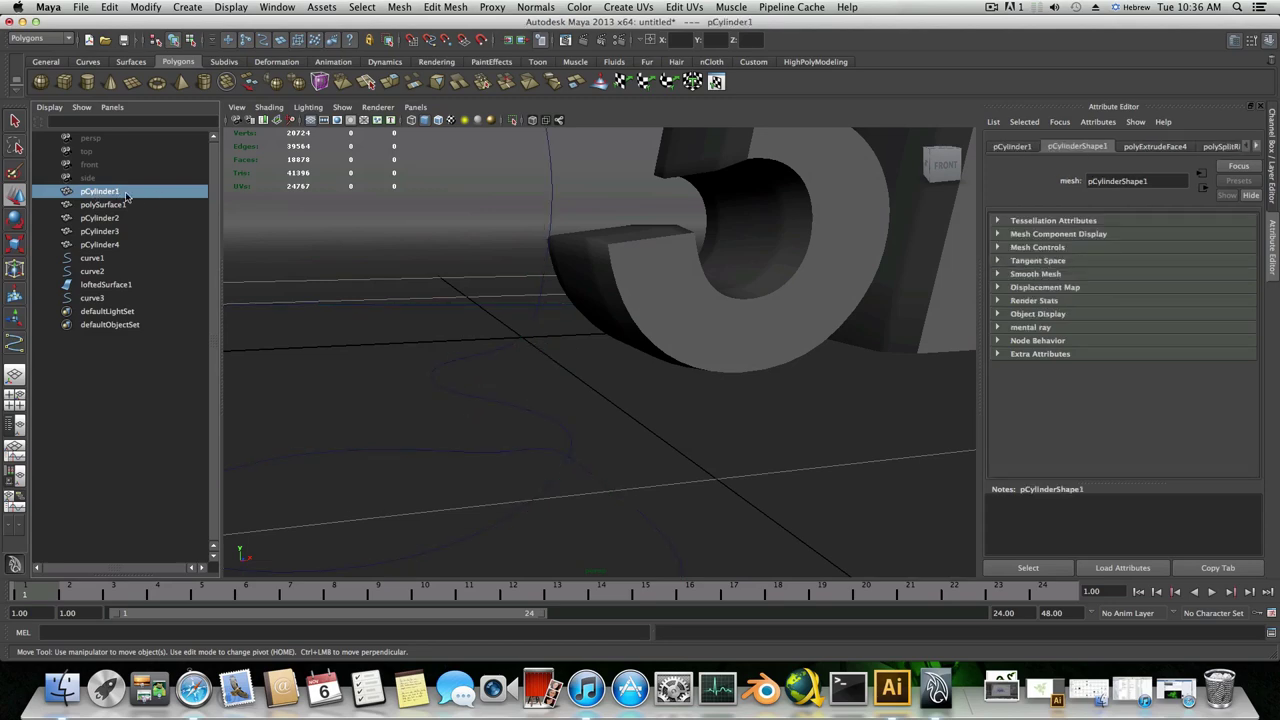
pyautogui.hotkey('shift', 'h')
pyautogui.keyDown('alt'); pyautogui.moveTo(591, 413); pyautogui.dragTo(608, 404); pyautogui.keyUp('alt')
pyautogui.keyDown('alt'); pyautogui.moveTo(625, 396); pyautogui.dragTo(660, 401, button='right'); pyautogui.keyUp('alt')
pyautogui.keyDown('alt'); pyautogui.moveTo(659, 401); pyautogui.dragTo(577, 396); pyautogui.keyUp('alt')
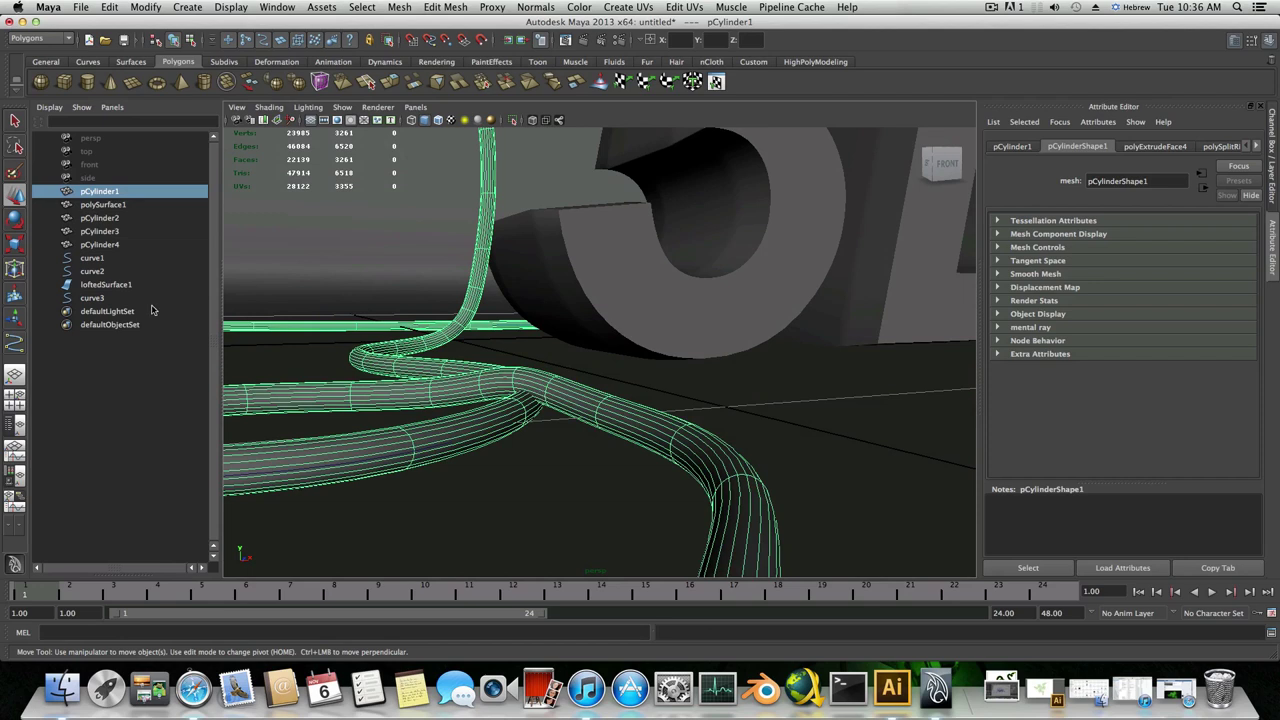
# - Hide the socket mesh again and slightly raise the pair of curve3 control vertices at the loop's crossing, returning to object mode
pyautogui.hotkey('ctrl', 'h')
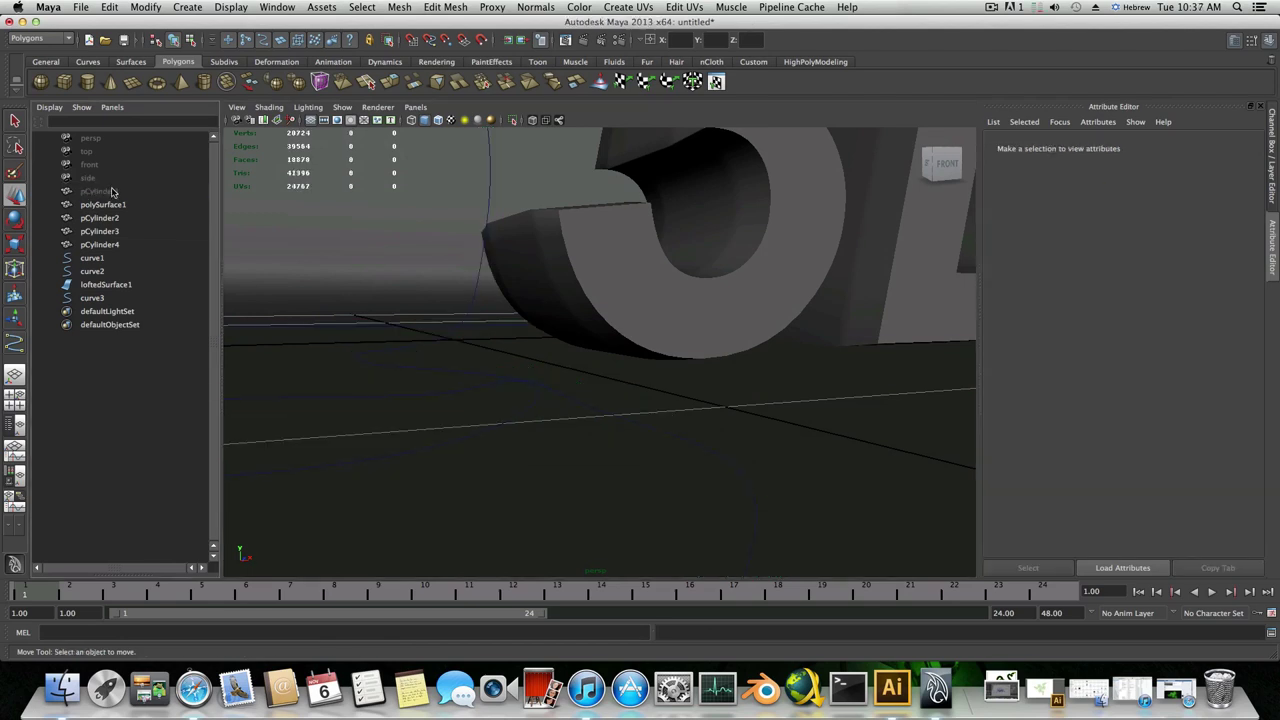
pyautogui.click(92, 298)
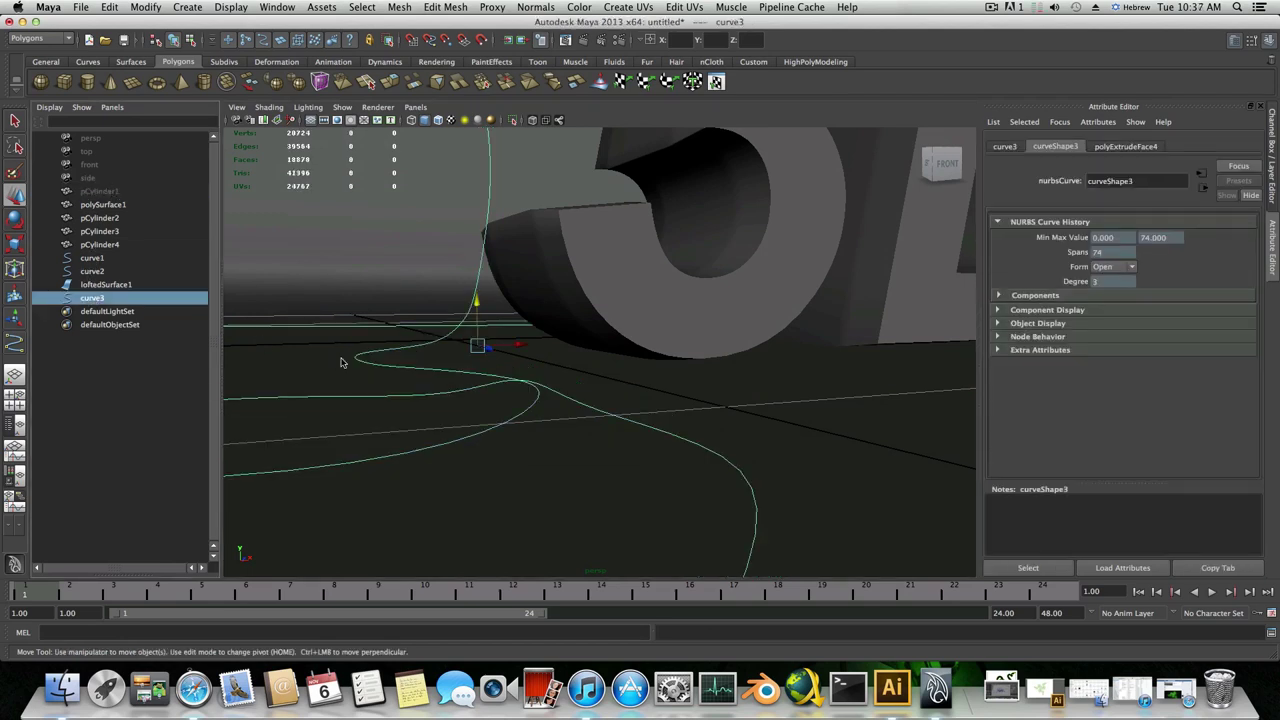
pyautogui.moveTo(508, 385); pyautogui.dragTo(472, 381, button='right')
pyautogui.click(531, 379)
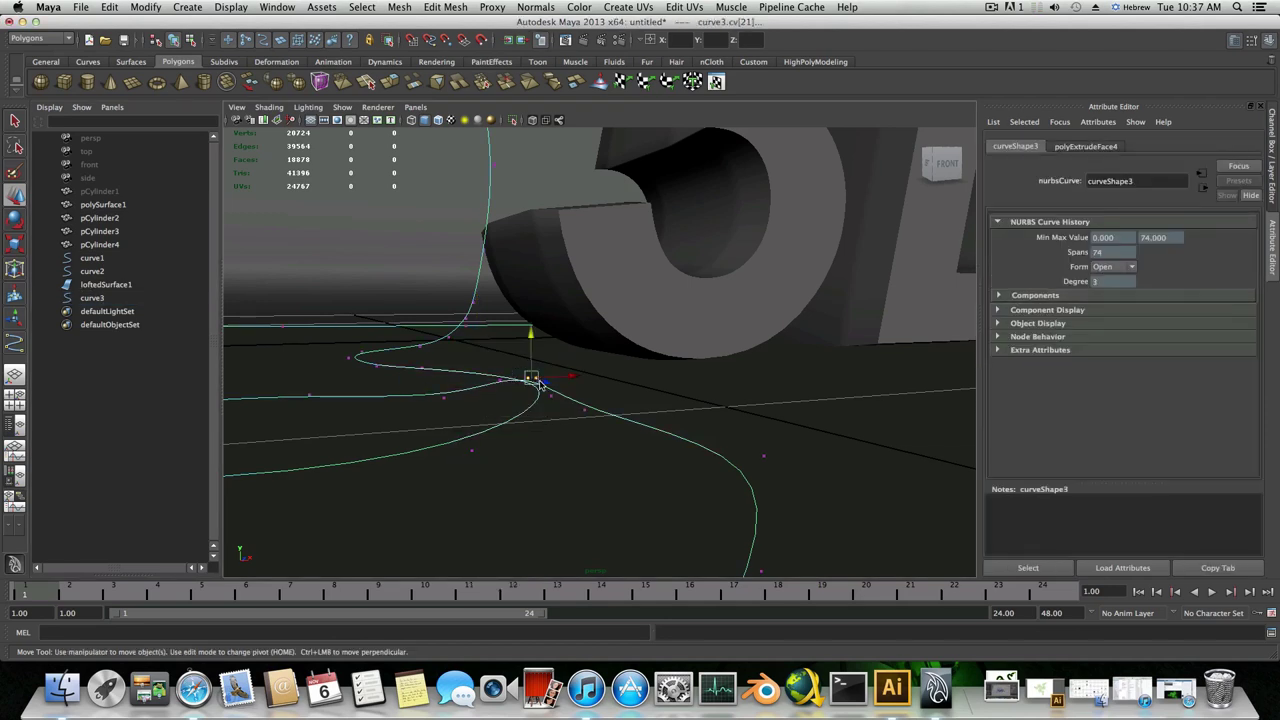
pyautogui.moveTo(530, 341); pyautogui.dragTo(530, 337)
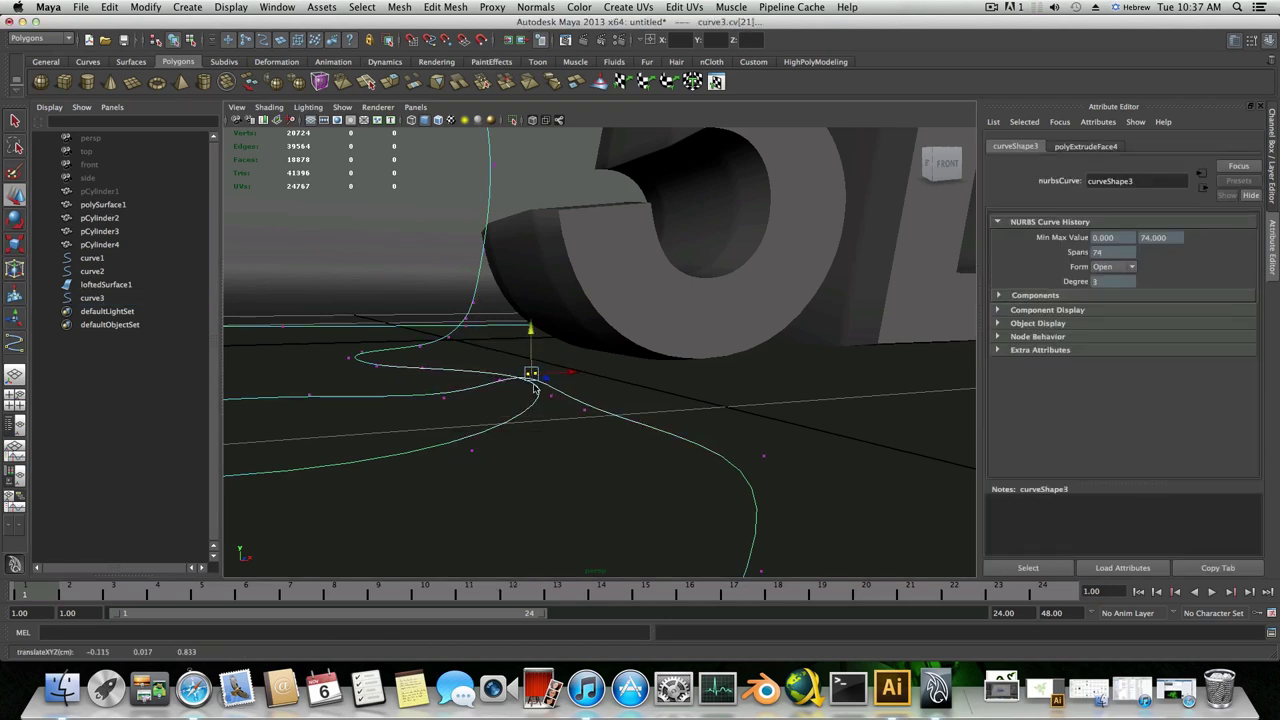
pyautogui.keyDown('alt'); pyautogui.moveTo(534, 440); pyautogui.dragTo(685, 479); pyautogui.keyUp('alt')
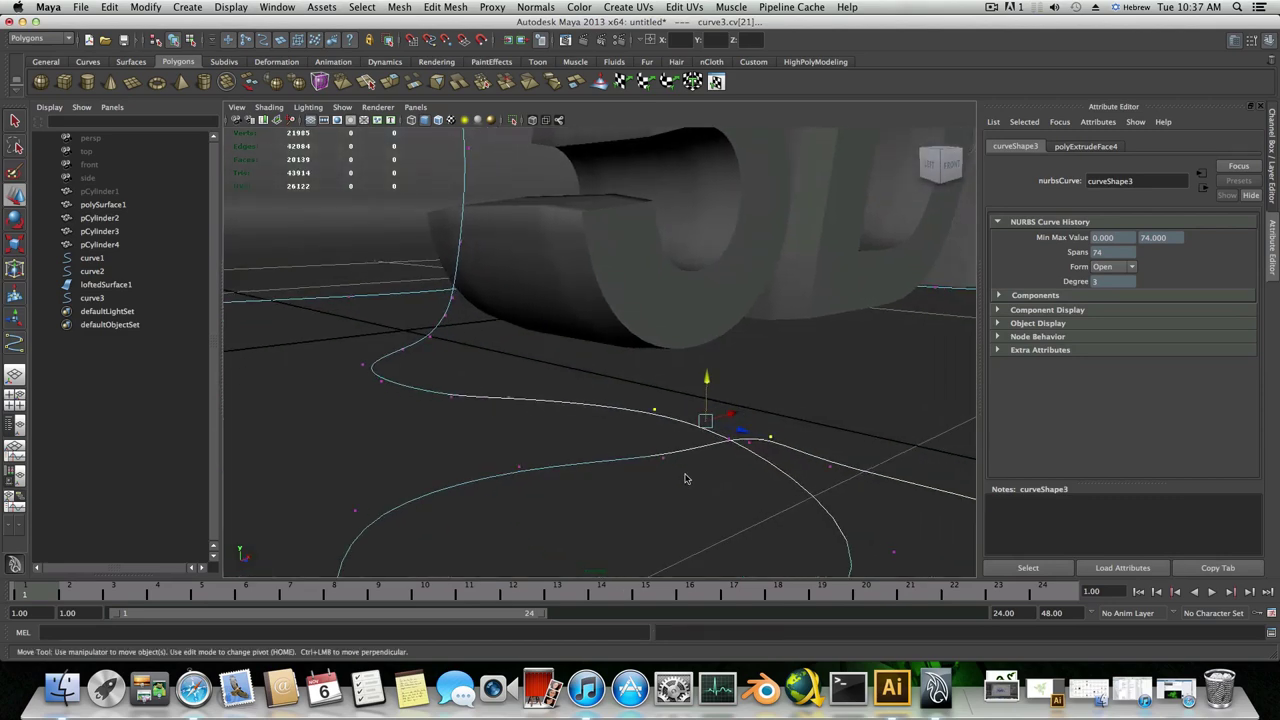
pyautogui.click(719, 426)
pyautogui.click(719, 426)
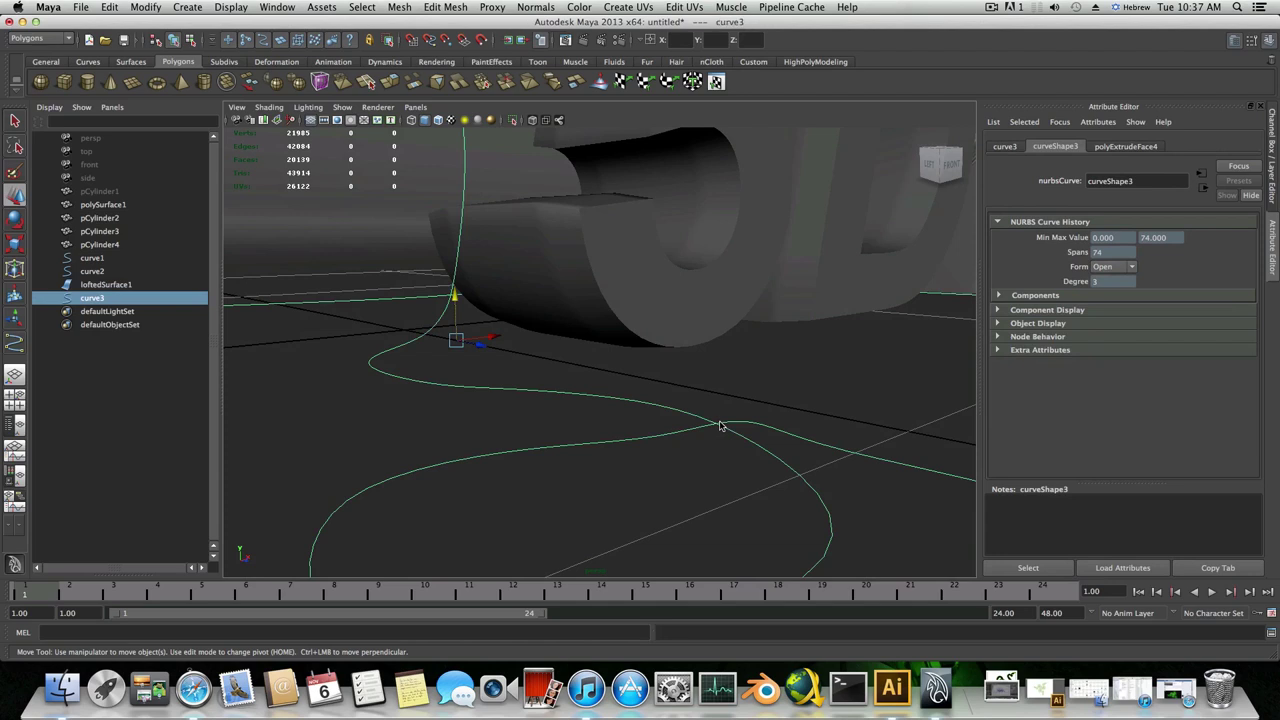
# - Raise the single control vertex of the upper strand directly over the loop's crossing, fine-tune its height and return to object mode
pyautogui.moveTo(719, 426); pyautogui.dragTo(720, 391, button='right')
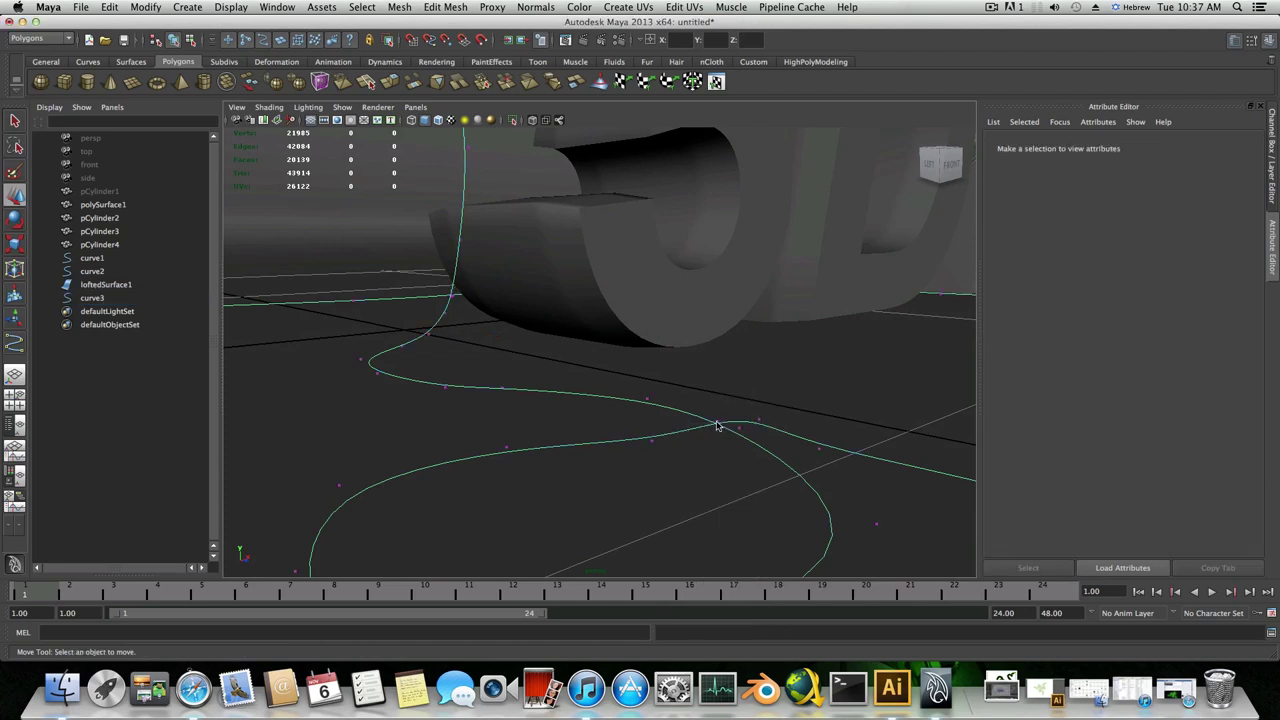
pyautogui.click(716, 423)
pyautogui.moveTo(715, 384); pyautogui.dragTo(697, 406)
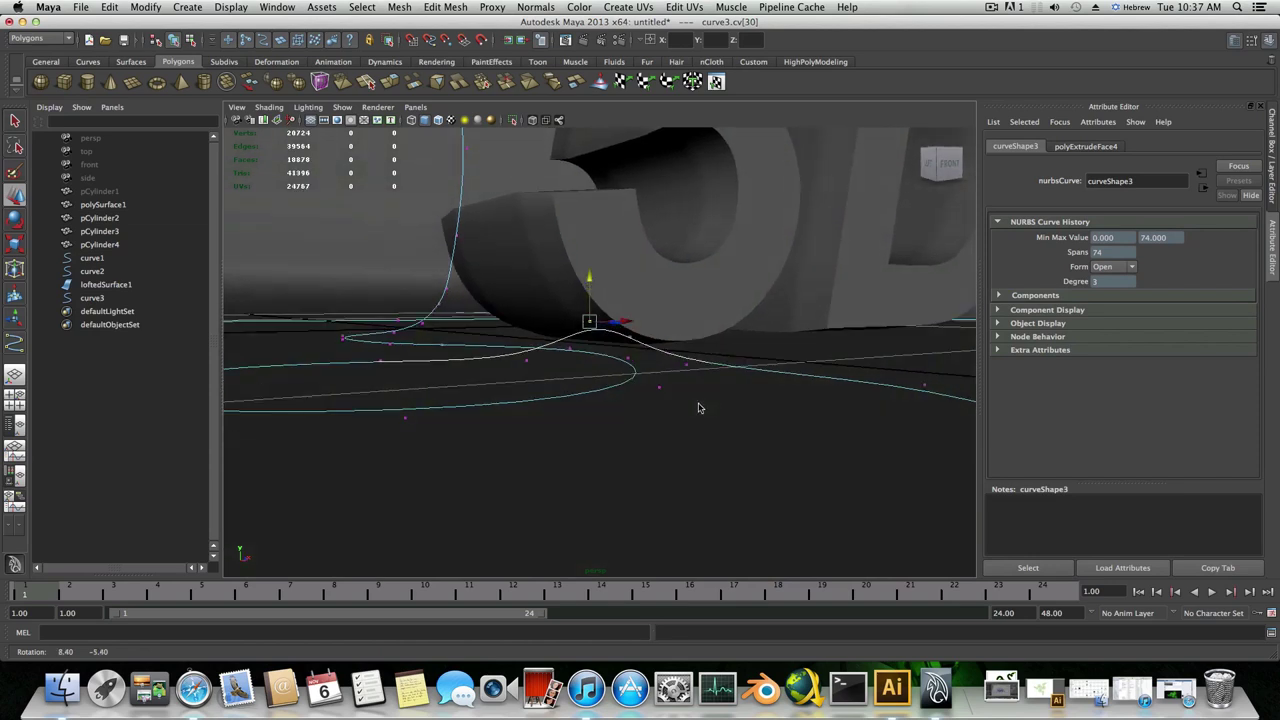
pyautogui.moveTo(589, 275); pyautogui.dragTo(589, 281)
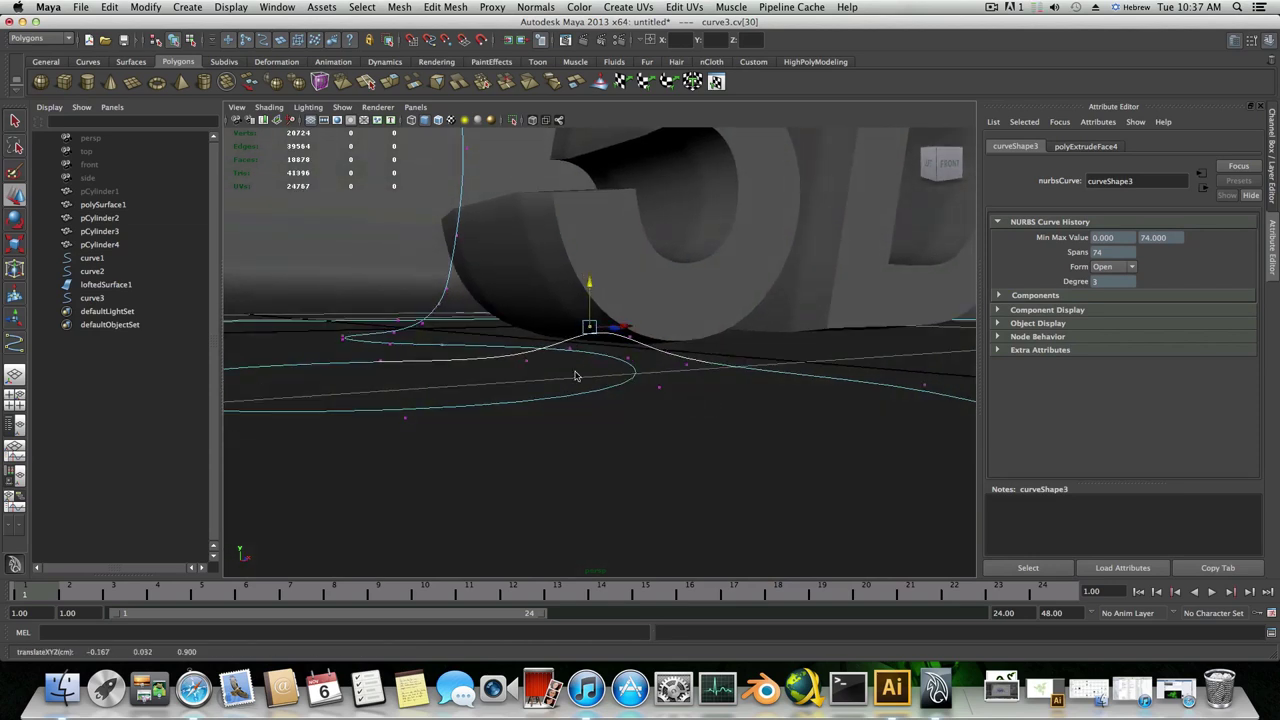
pyautogui.press('F8')
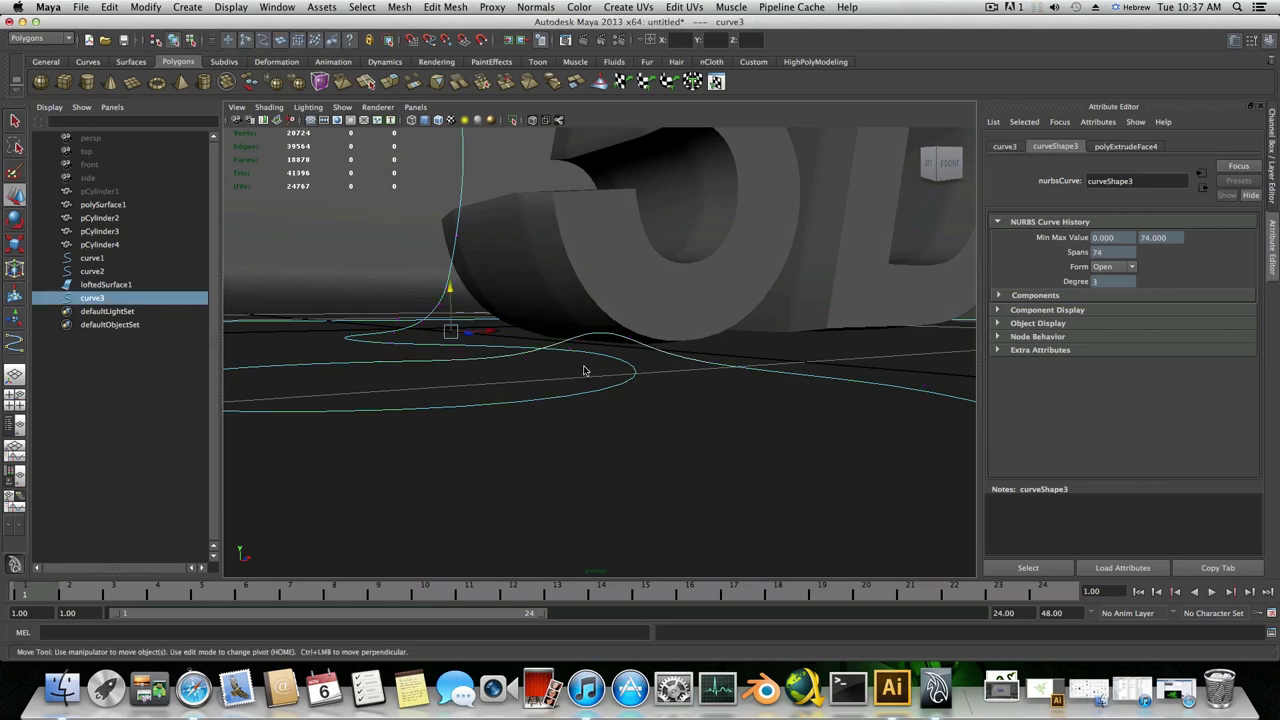
# - Unhide pCylinder1 and check the clearance between the cable strands where the loop crosses itself
pyautogui.click(97, 190)
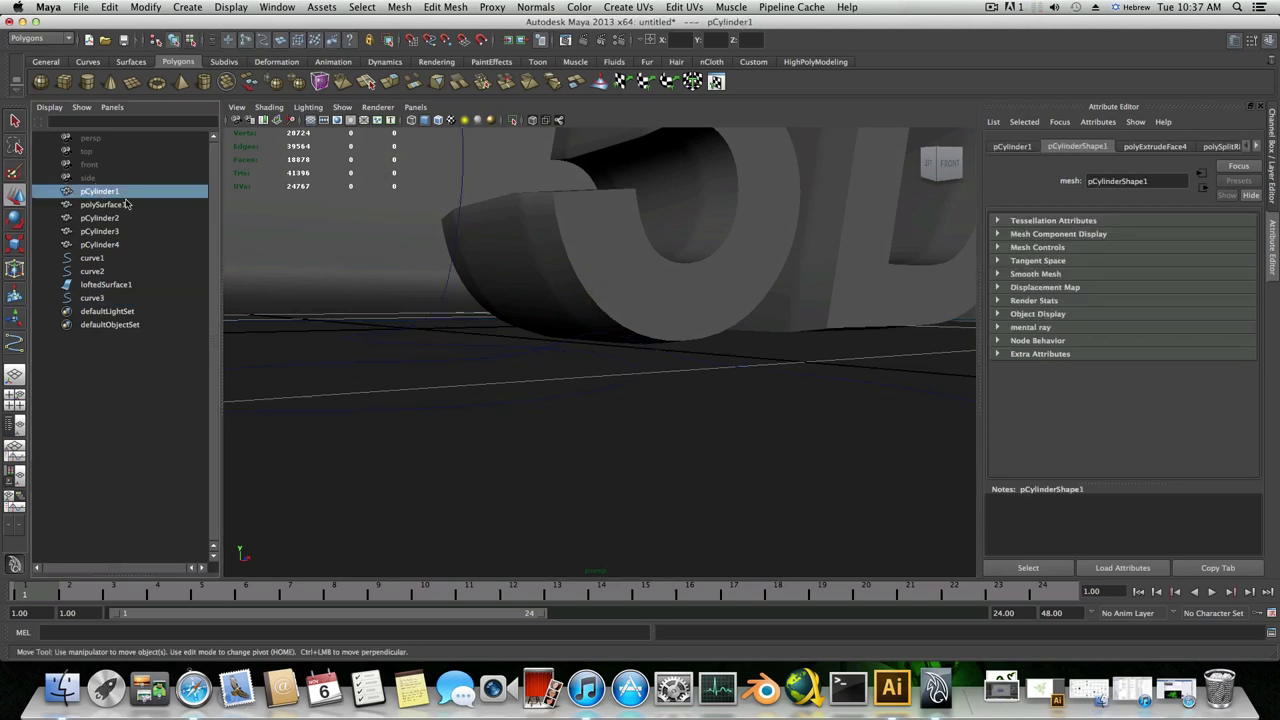
pyautogui.hotkey('shift', 'h')
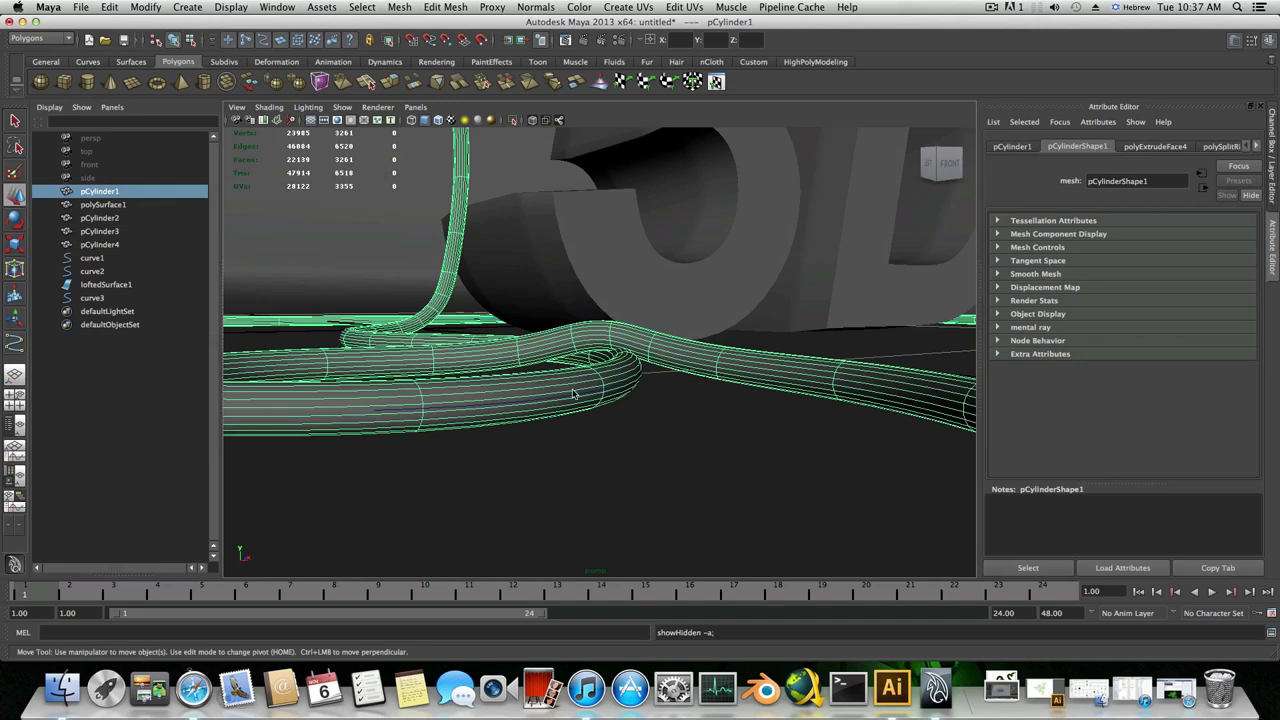
pyautogui.keyDown('alt'); pyautogui.moveTo(573, 393); pyautogui.dragTo(586, 410); pyautogui.keyUp('alt')
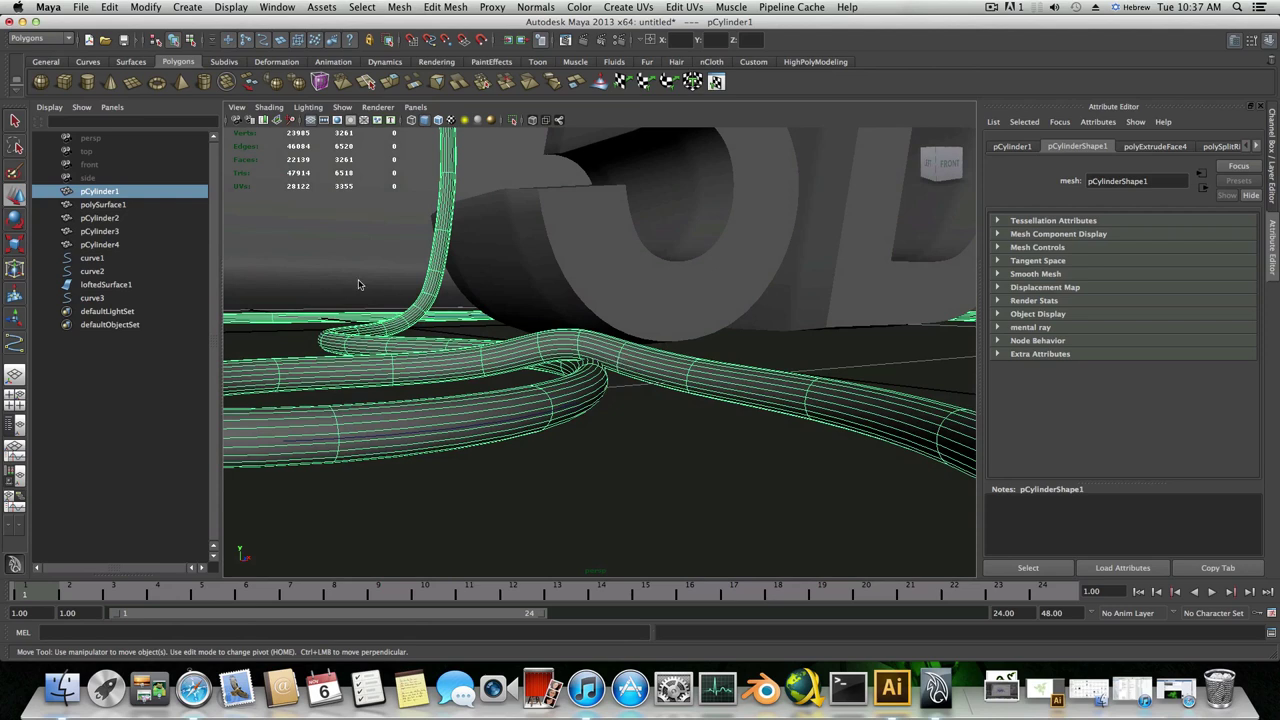
# - Hide the cable mesh and move the upper strand's control vertex just past the crossing slightly upward and horizontally away from it
pyautogui.hotkey('ctrl', 'h')
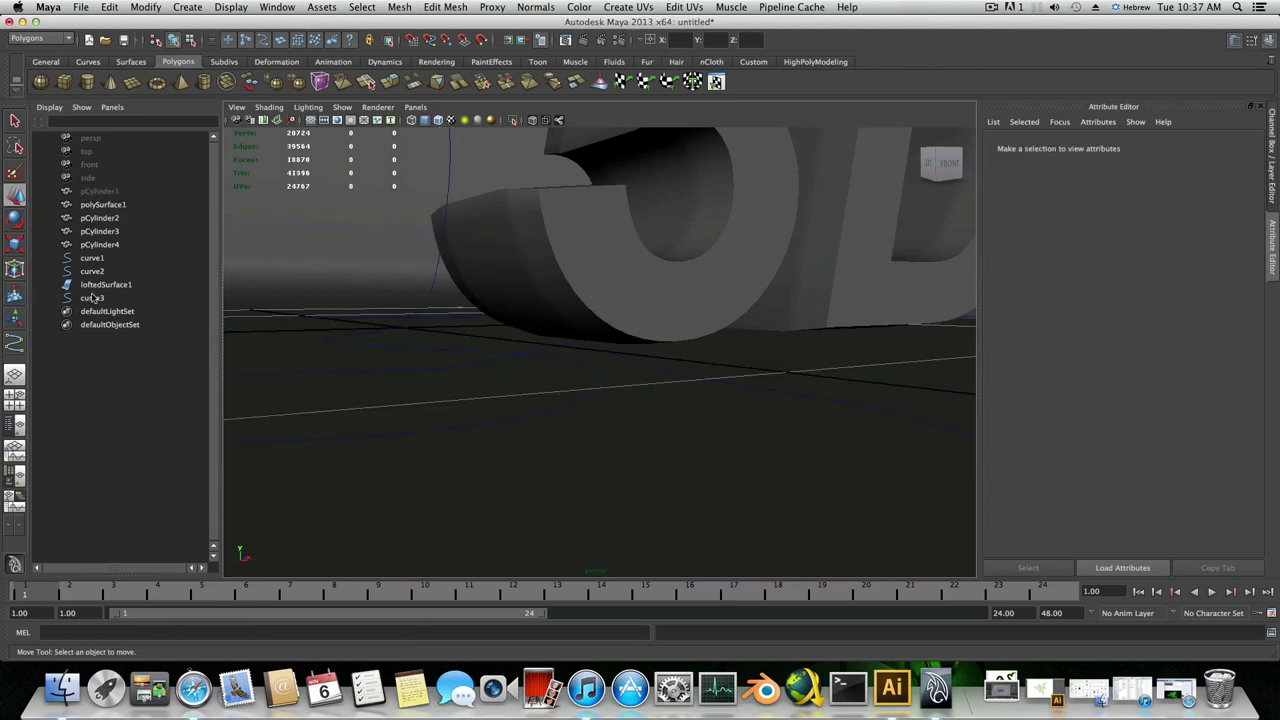
pyautogui.click(91, 297)
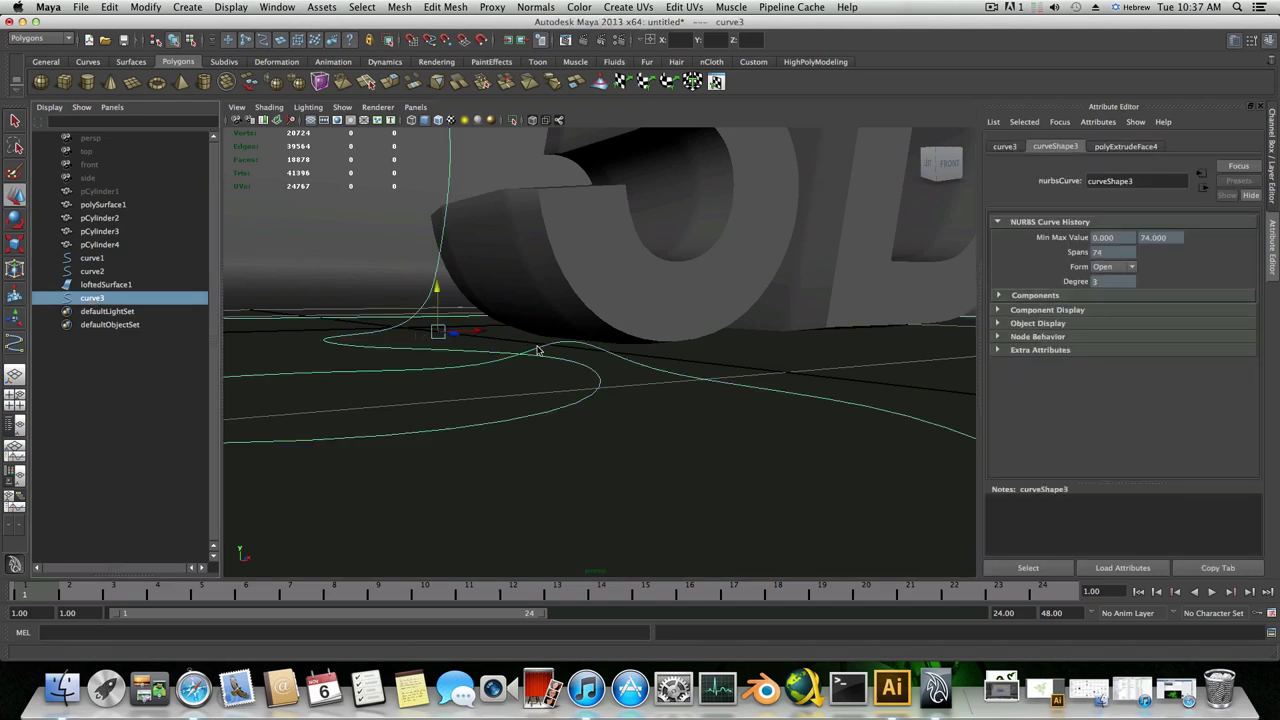
pyautogui.moveTo(537, 350); pyautogui.dragTo(508, 350, button='right')
pyautogui.click(599, 347)
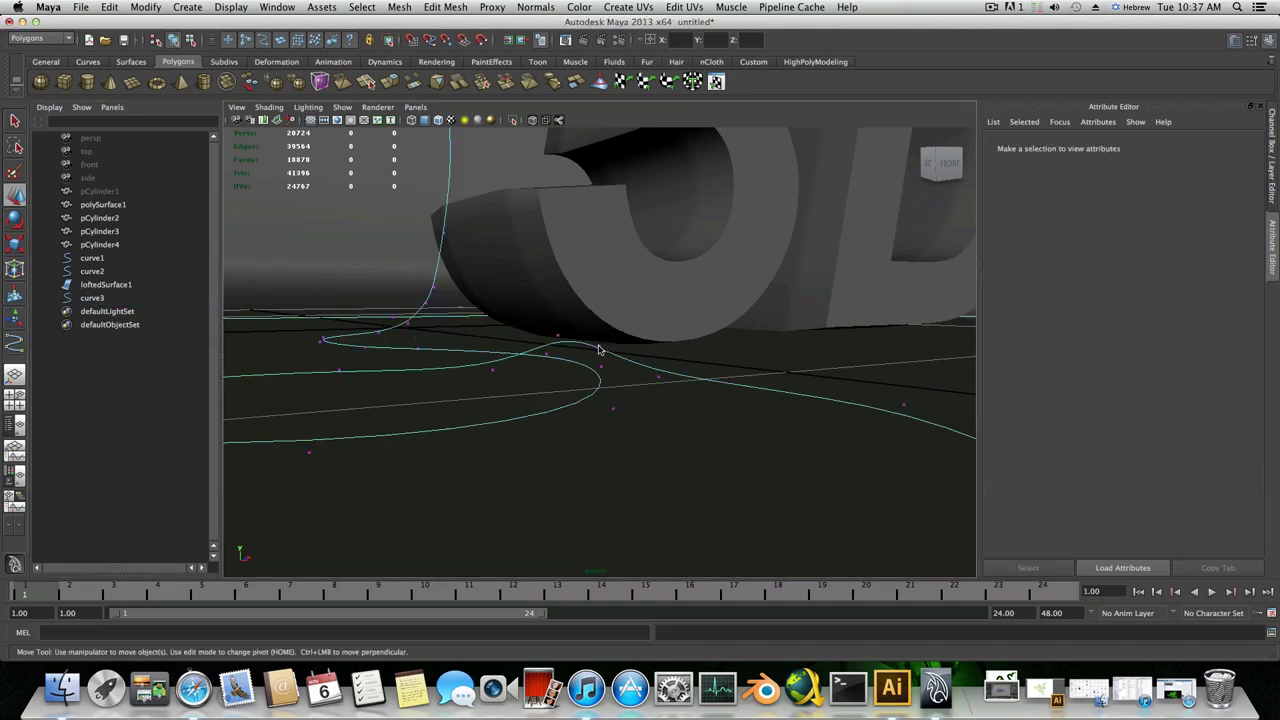
pyautogui.moveTo(600, 305); pyautogui.dragTo(600, 296)
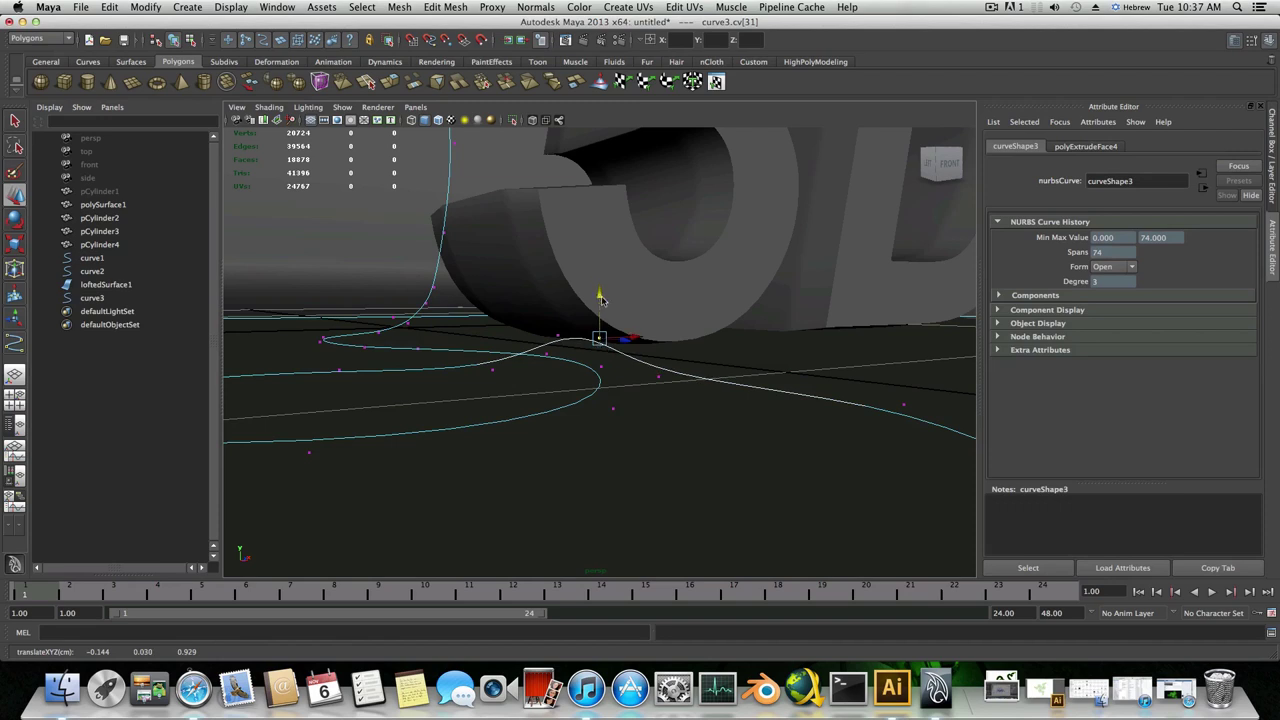
pyautogui.keyDown('alt'); pyautogui.moveTo(637, 356); pyautogui.dragTo(629, 366); pyautogui.keyUp('alt')
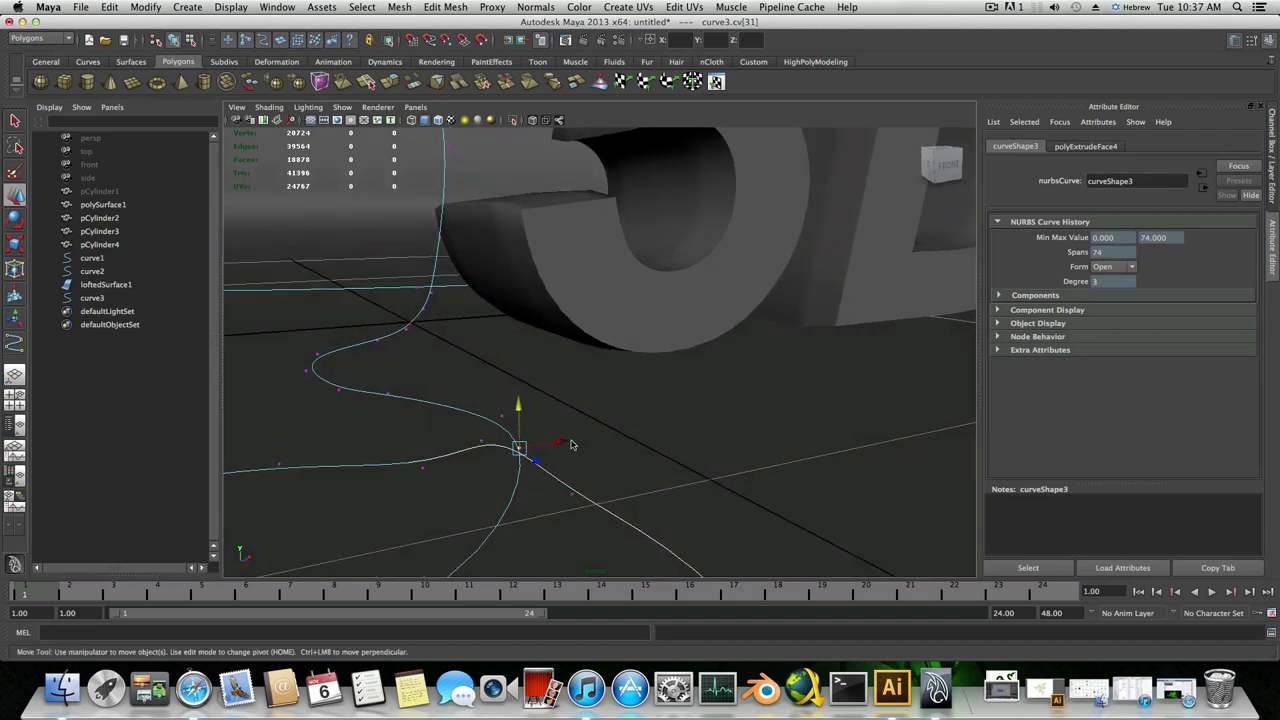
pyautogui.moveTo(540, 466)
pyautogui.mouseDown()
pyautogui.moveTo(578, 449)
pyautogui.moveTo(560, 455)
pyautogui.mouseUp()
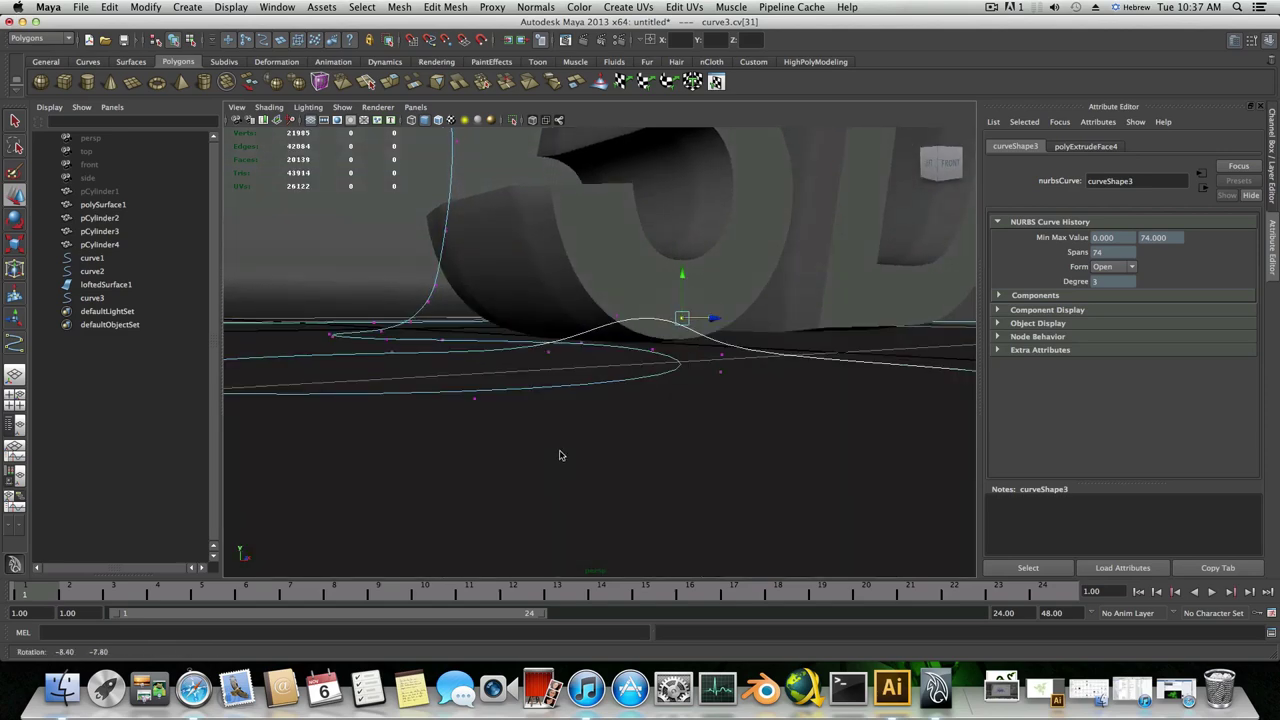
# - Nudge the upper strand's control vertex on the loop side of the crossing to smooth the rise, returning to object mode
pyautogui.click(549, 351)
pyautogui.keyDown('alt'); pyautogui.moveTo(555, 403); pyautogui.dragTo(553, 424); pyautogui.keyUp('alt')
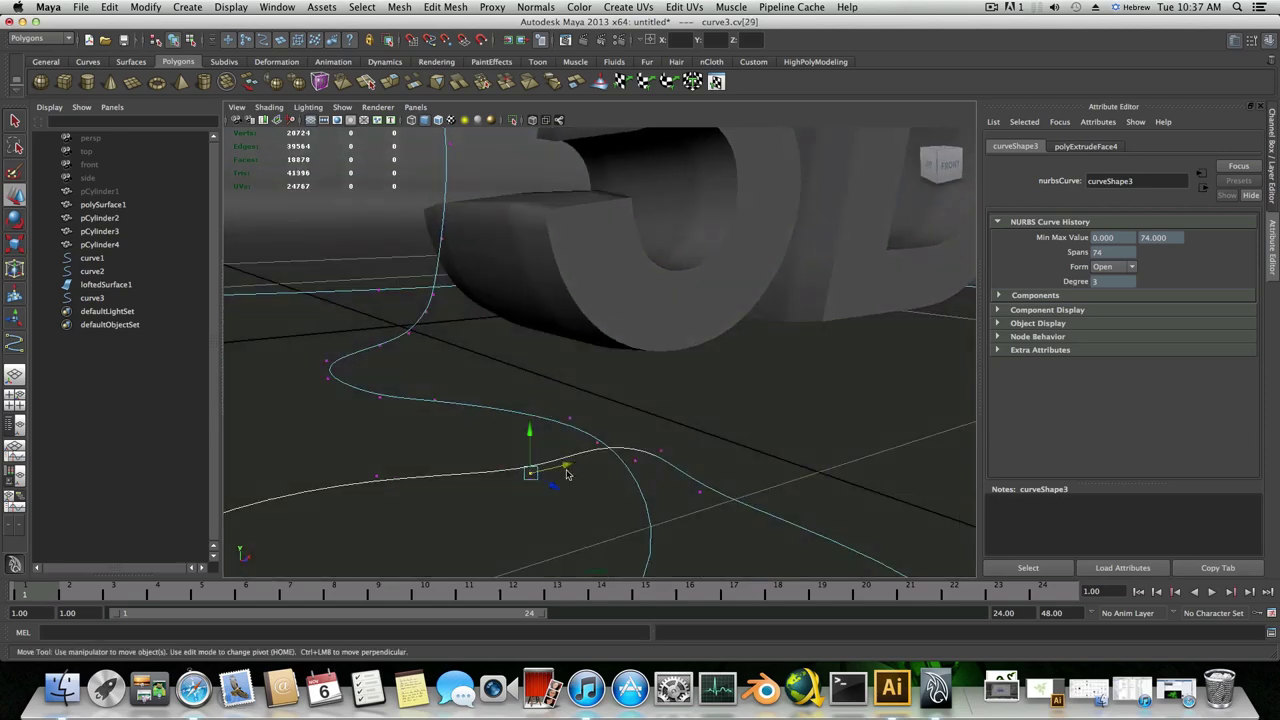
pyautogui.moveTo(568, 472); pyautogui.dragTo(558, 429)
pyautogui.press('F8')
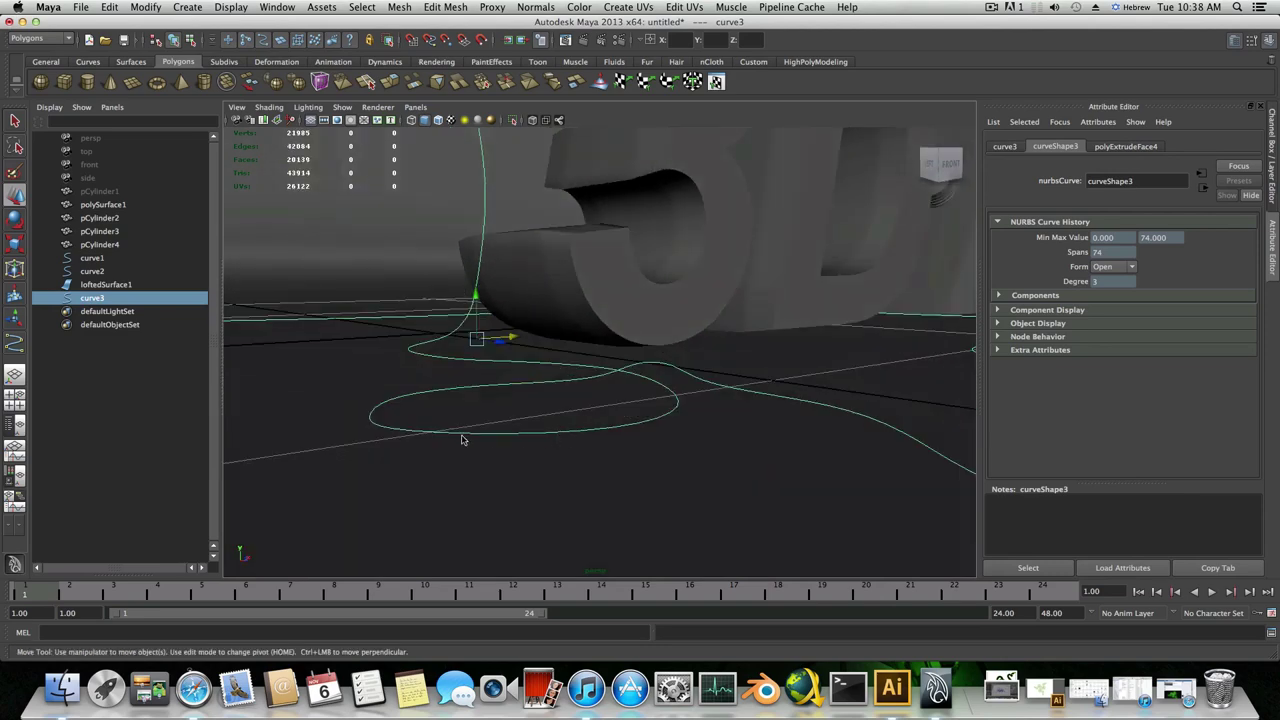
# - Show the hidden pCylinder1 mesh again and inspect the gap between the cable strands at the loop's crossing
pyautogui.keyDown('alt'); pyautogui.moveTo(464, 391); pyautogui.dragTo(573, 403); pyautogui.keyUp('alt')
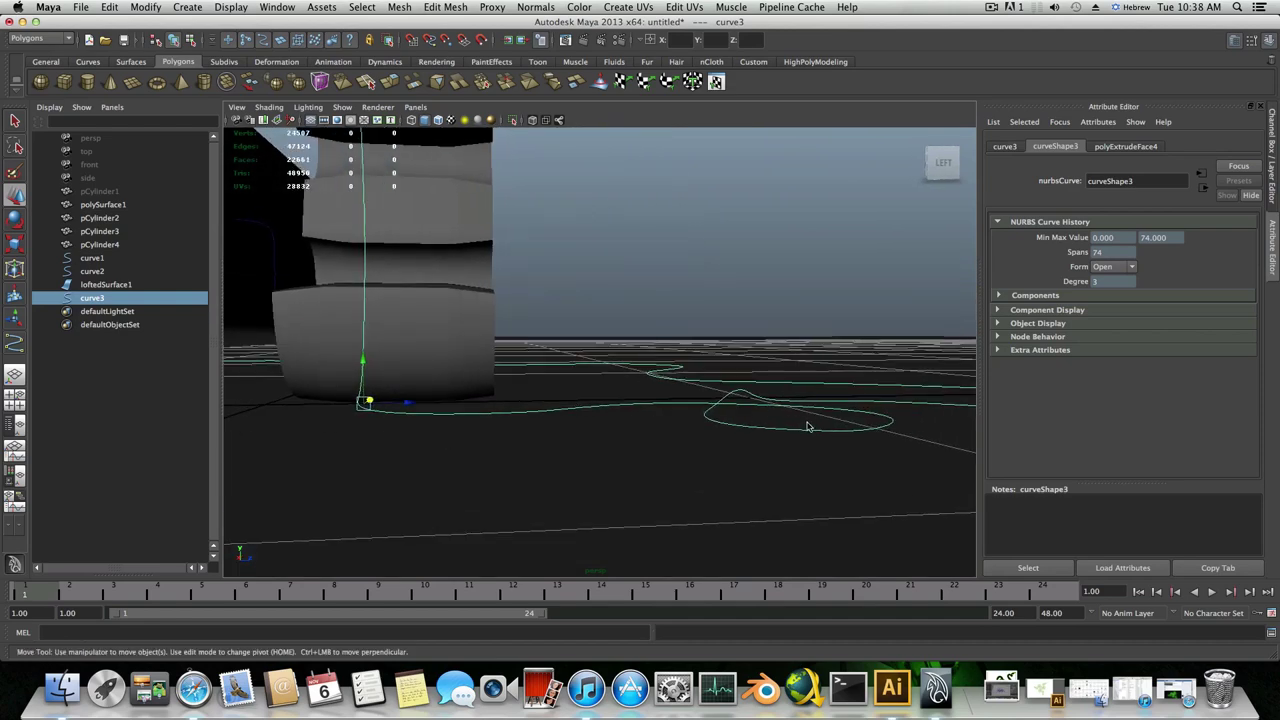
pyautogui.keyDown('alt'); pyautogui.moveTo(808, 427); pyautogui.dragTo(703, 463); pyautogui.keyUp('alt')
pyautogui.keyDown('alt'); pyautogui.moveTo(632, 446); pyautogui.dragTo(674, 429, button='middle'); pyautogui.keyUp('alt')
pyautogui.keyDown('alt'); pyautogui.moveTo(674, 429); pyautogui.dragTo(694, 440, button='right'); pyautogui.keyUp('alt')
pyautogui.keyDown('alt'); pyautogui.moveTo(603, 408); pyautogui.dragTo(590, 385, button='middle'); pyautogui.keyUp('alt')
pyautogui.click(112, 191)
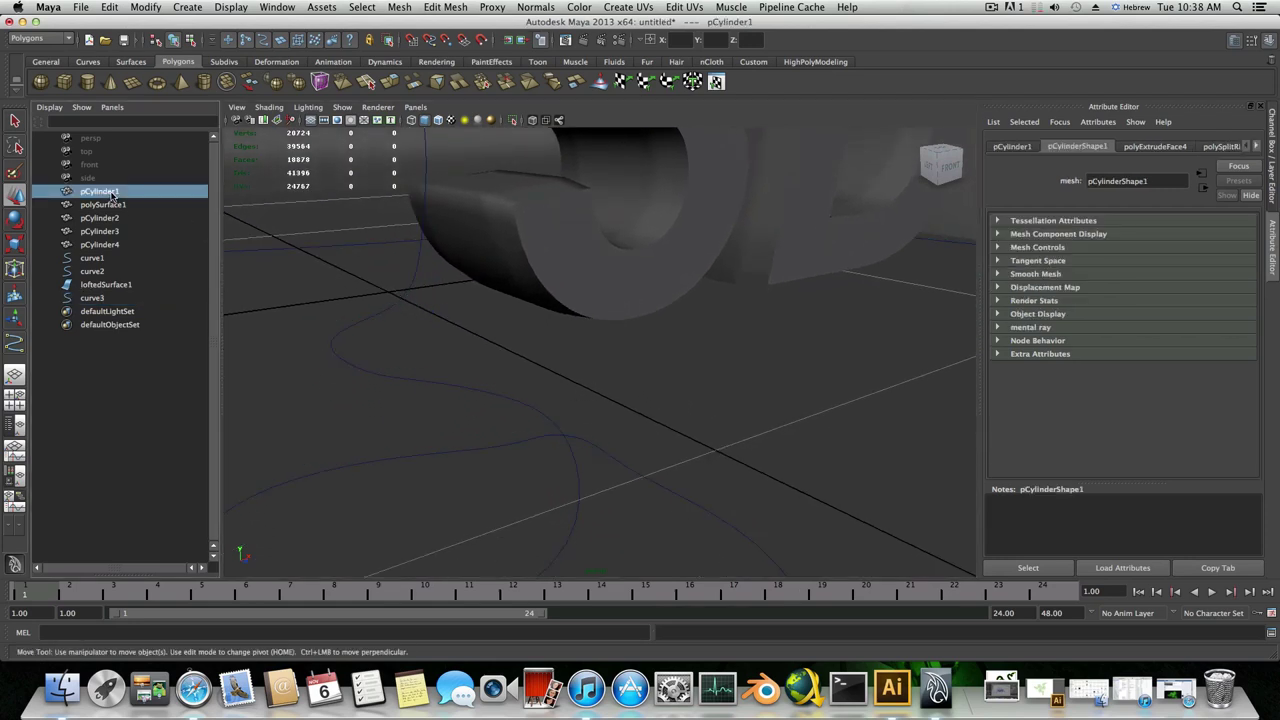
pyautogui.hotkey('shift', 'h')
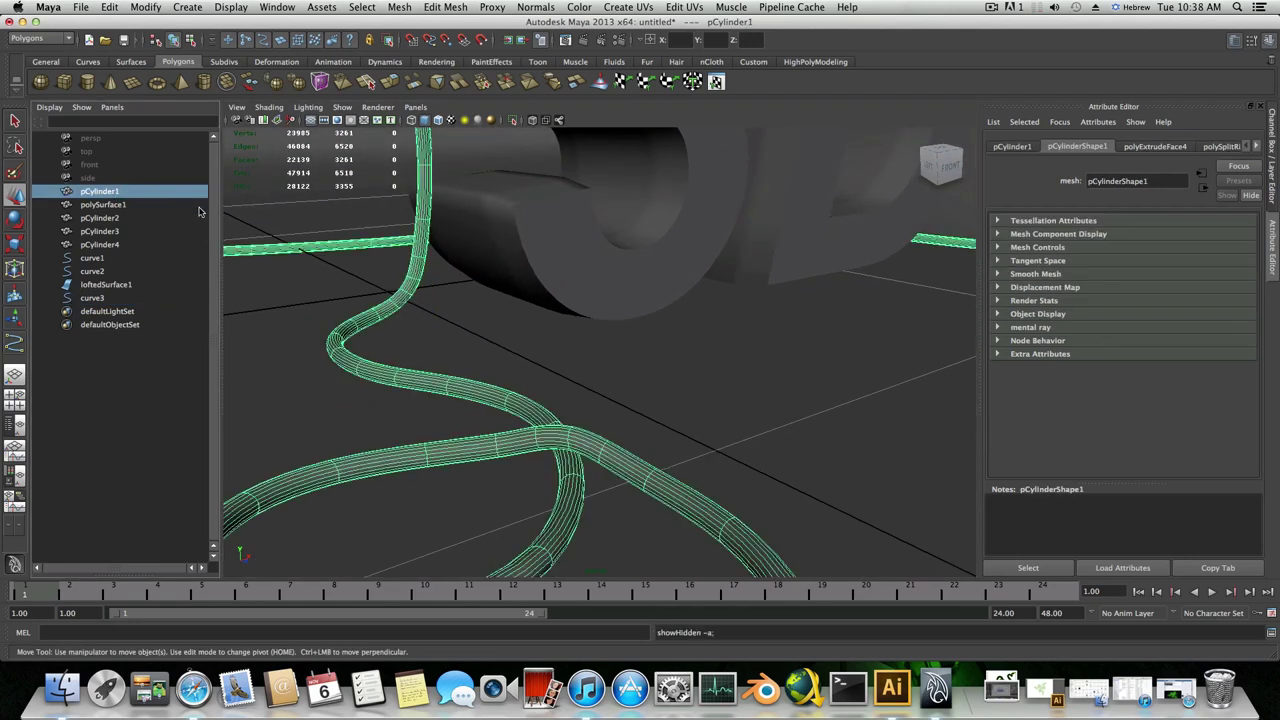
pyautogui.keyDown('alt'); pyautogui.moveTo(563, 435); pyautogui.dragTo(494, 322); pyautogui.keyUp('alt')
pyautogui.keyDown('alt'); pyautogui.moveTo(628, 392); pyautogui.dragTo(686, 384, button='right'); pyautogui.keyUp('alt')
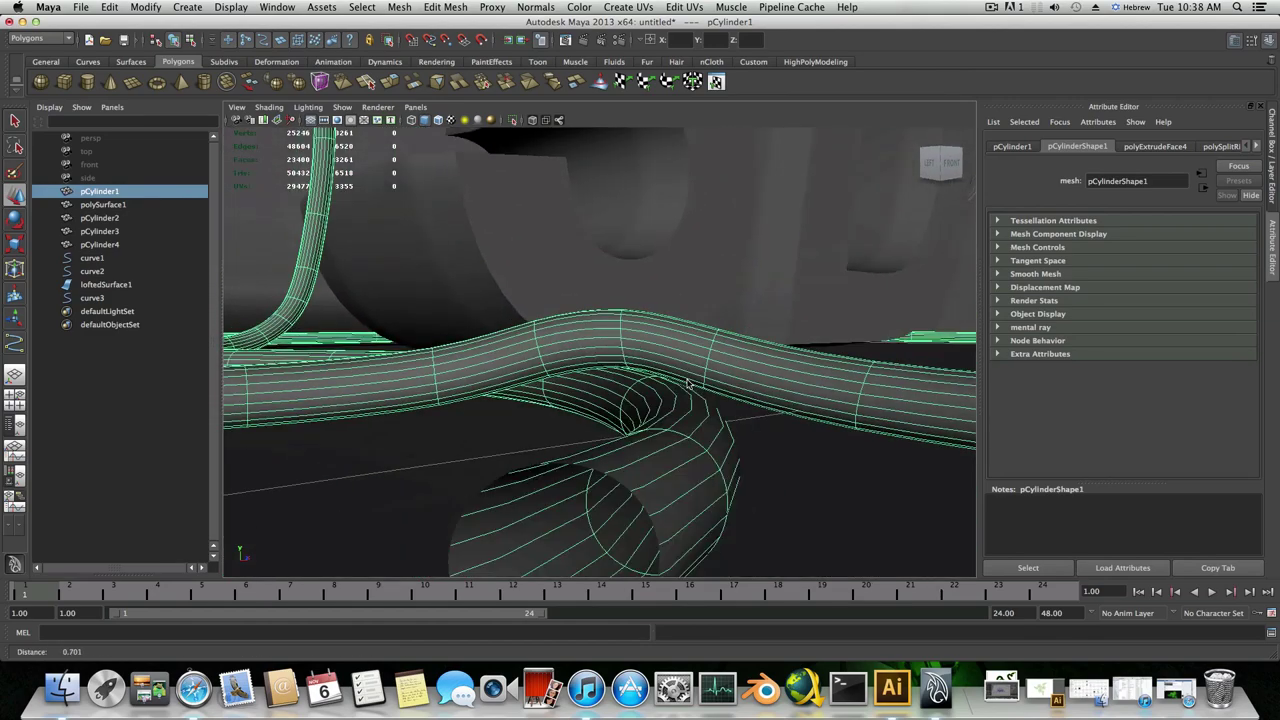
# - Display pCylinder1 unsmoothed at the cable's free end
pyautogui.keyDown('alt'); pyautogui.moveTo(672, 388); pyautogui.dragTo(323, 371); pyautogui.keyUp('alt')
pyautogui.keyDown('alt'); pyautogui.moveTo(323, 371); pyautogui.dragTo(454, 429, button='middle'); pyautogui.keyUp('alt')
pyautogui.keyDown('alt'); pyautogui.moveTo(454, 429); pyautogui.dragTo(531, 434, button='right'); pyautogui.keyUp('alt')
pyautogui.keyDown('alt'); pyautogui.moveTo(531, 434); pyautogui.dragTo(397, 434, button='middle'); pyautogui.keyUp('alt')
pyautogui.keyDown('alt'); pyautogui.moveTo(397, 434); pyautogui.dragTo(734, 491, button='right'); pyautogui.keyUp('alt')
pyautogui.keyDown('alt'); pyautogui.moveTo(600, 505); pyautogui.dragTo(594, 446, button='middle'); pyautogui.keyUp('alt')
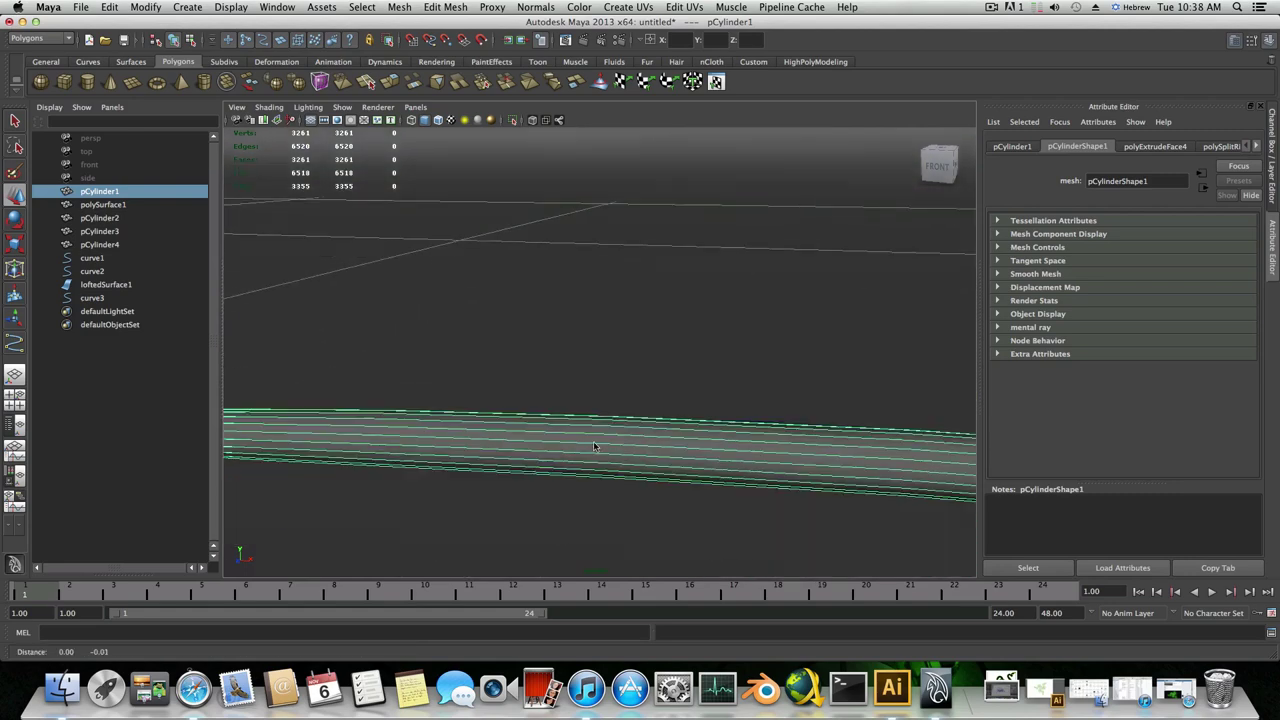
pyautogui.keyDown('alt'); pyautogui.moveTo(593, 446); pyautogui.dragTo(478, 417); pyautogui.keyUp('alt')
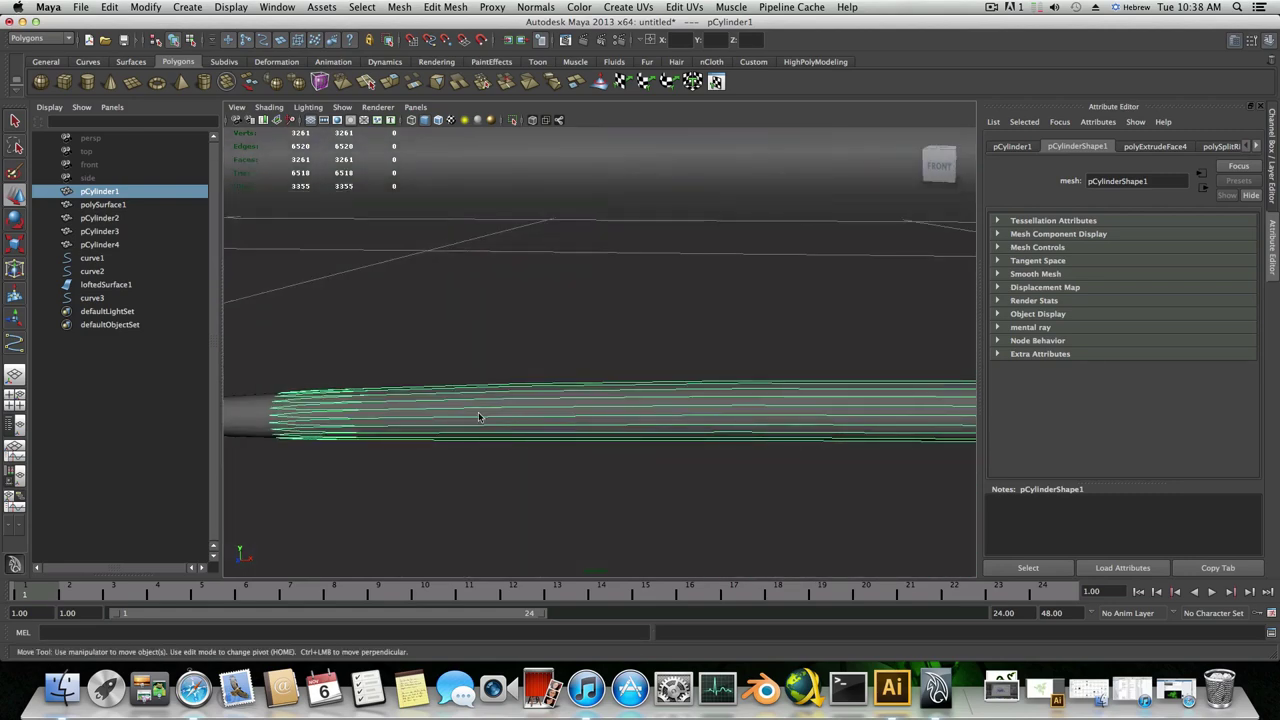
pyautogui.scroll(-2, 478, 412)
pyautogui.press('1')
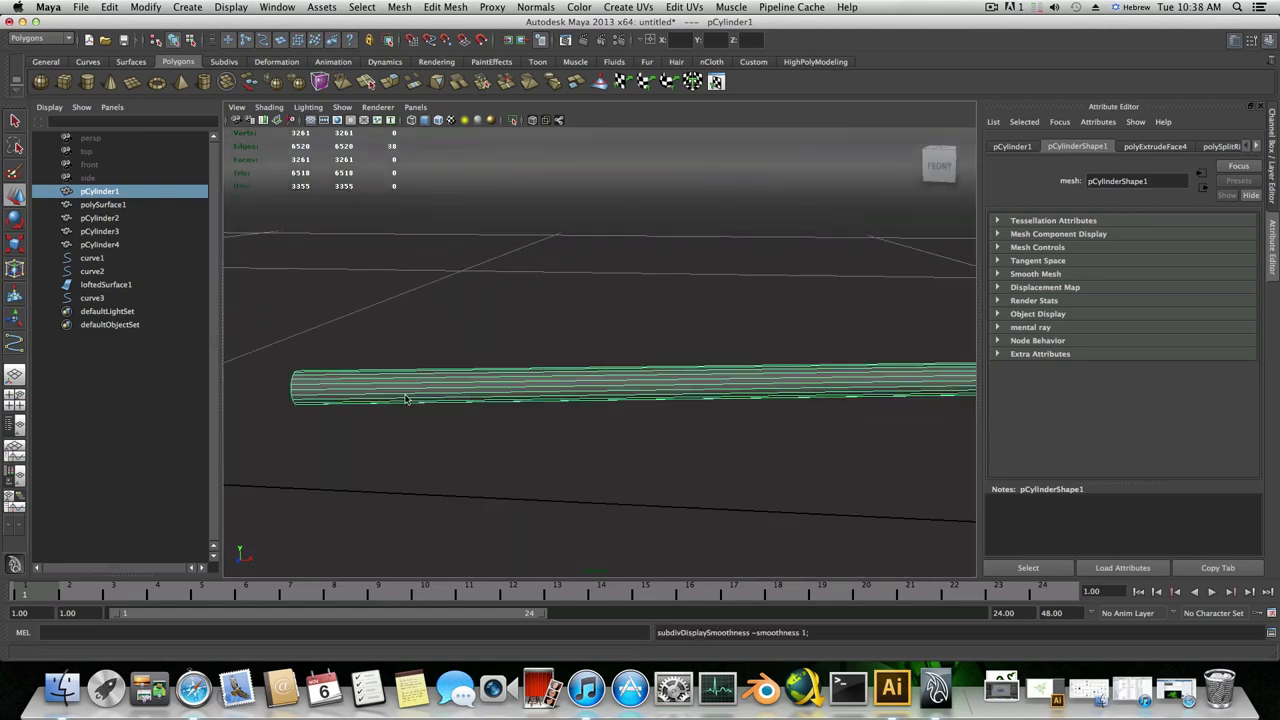
# - Extrude the cap face at the cable's free end in place, return to object mode and restore the smooth mesh preview
pyautogui.keyDown('alt'); pyautogui.moveTo(397, 391); pyautogui.dragTo(443, 451, button='middle'); pyautogui.keyUp('alt')
pyautogui.scroll(5, 520, 458)
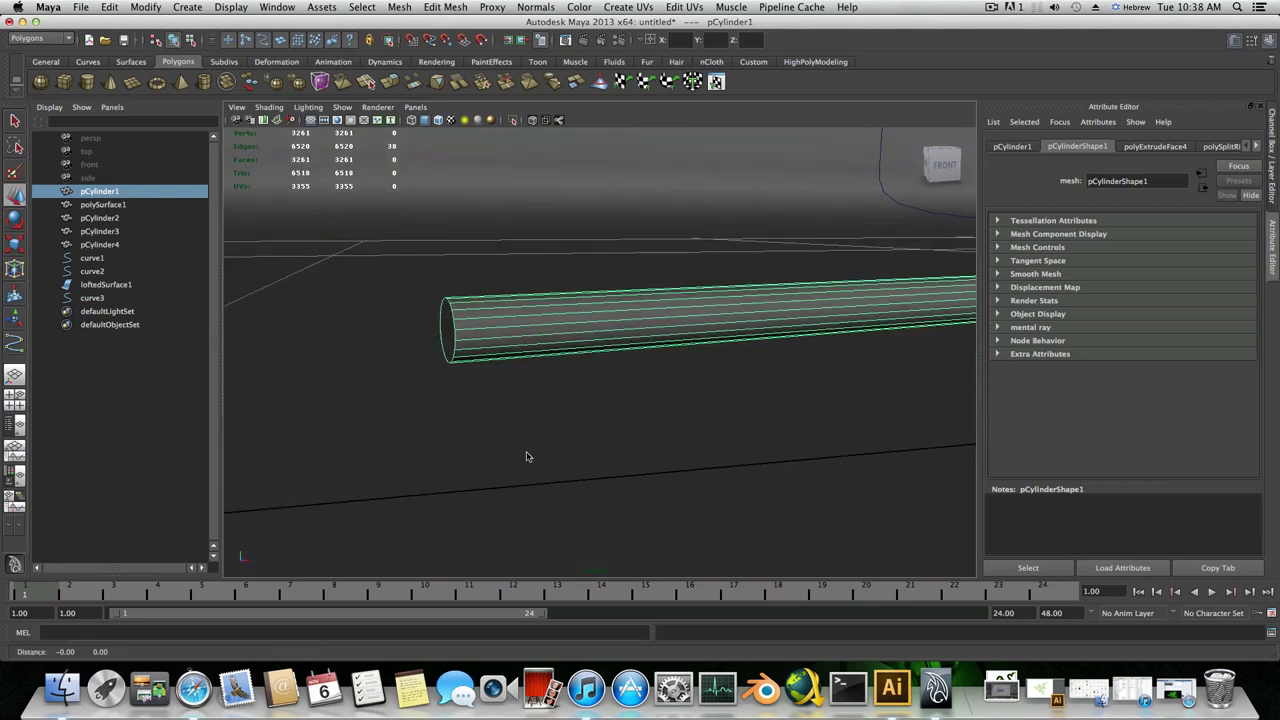
pyautogui.keyDown('alt'); pyautogui.moveTo(526, 451); pyautogui.dragTo(624, 430); pyautogui.keyUp('alt')
pyautogui.moveTo(670, 400); pyautogui.dragTo(672, 424, button='right')
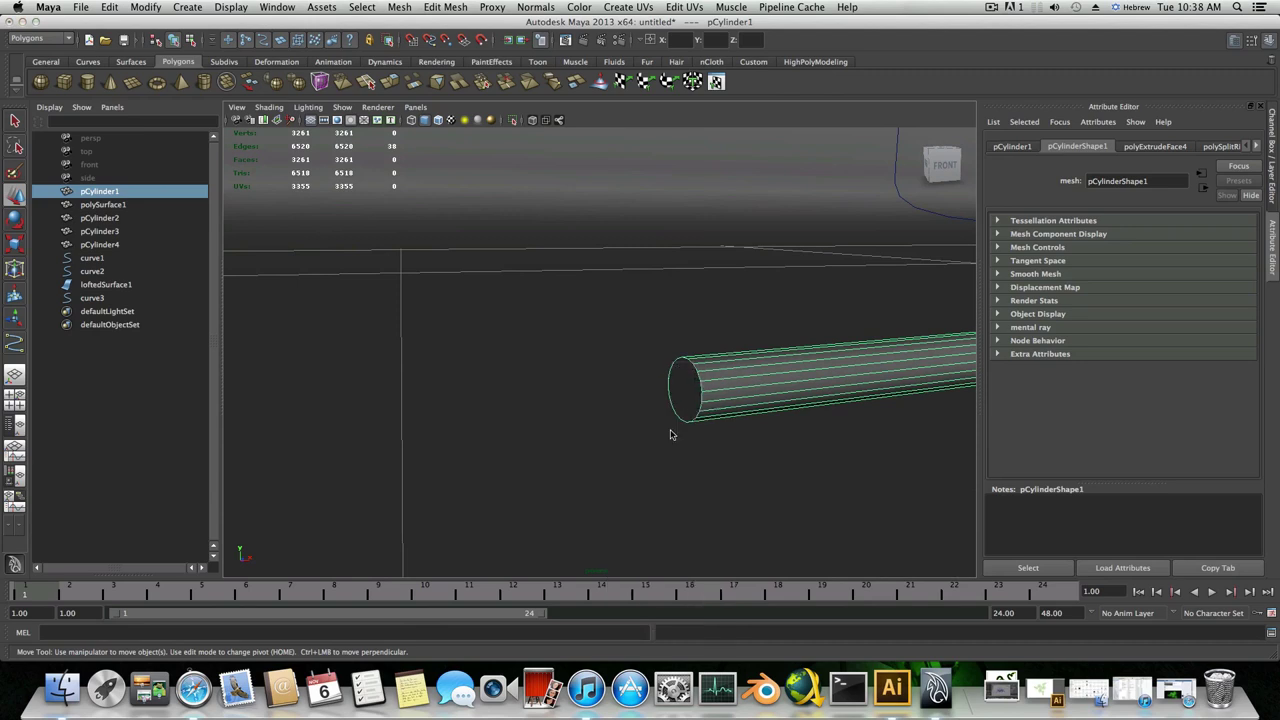
pyautogui.click(692, 400)
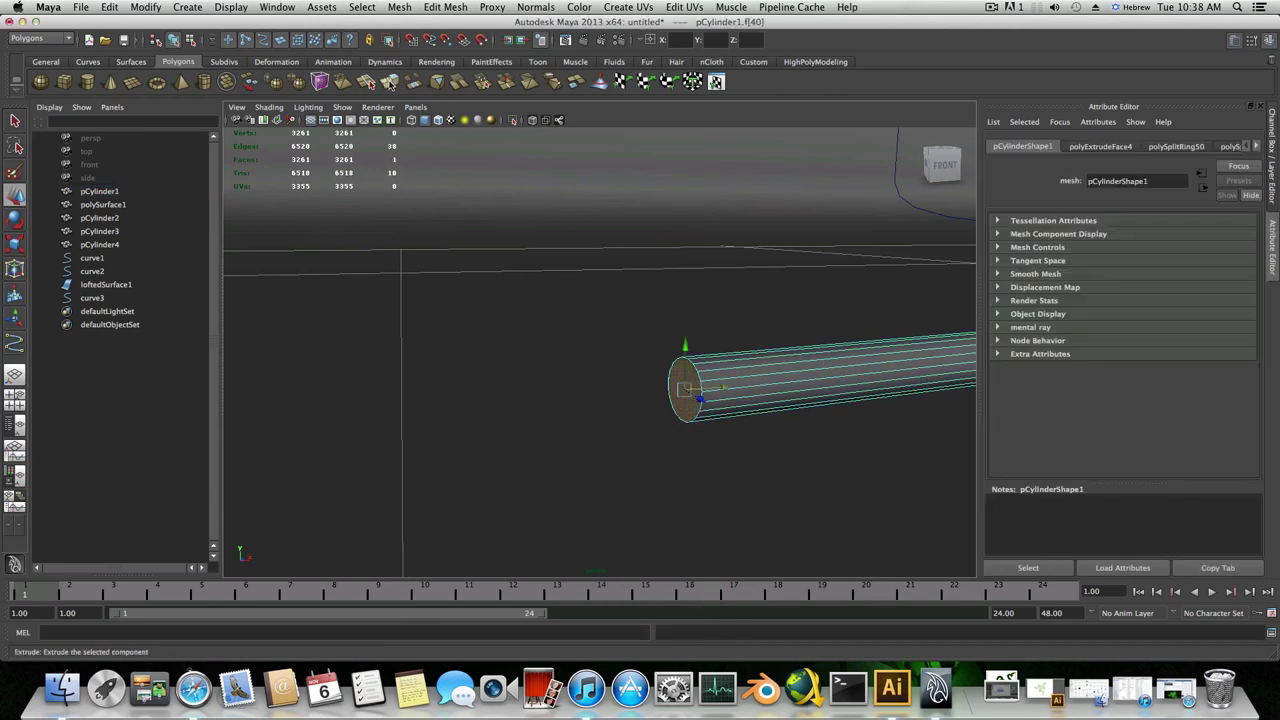
pyautogui.click(389, 82)
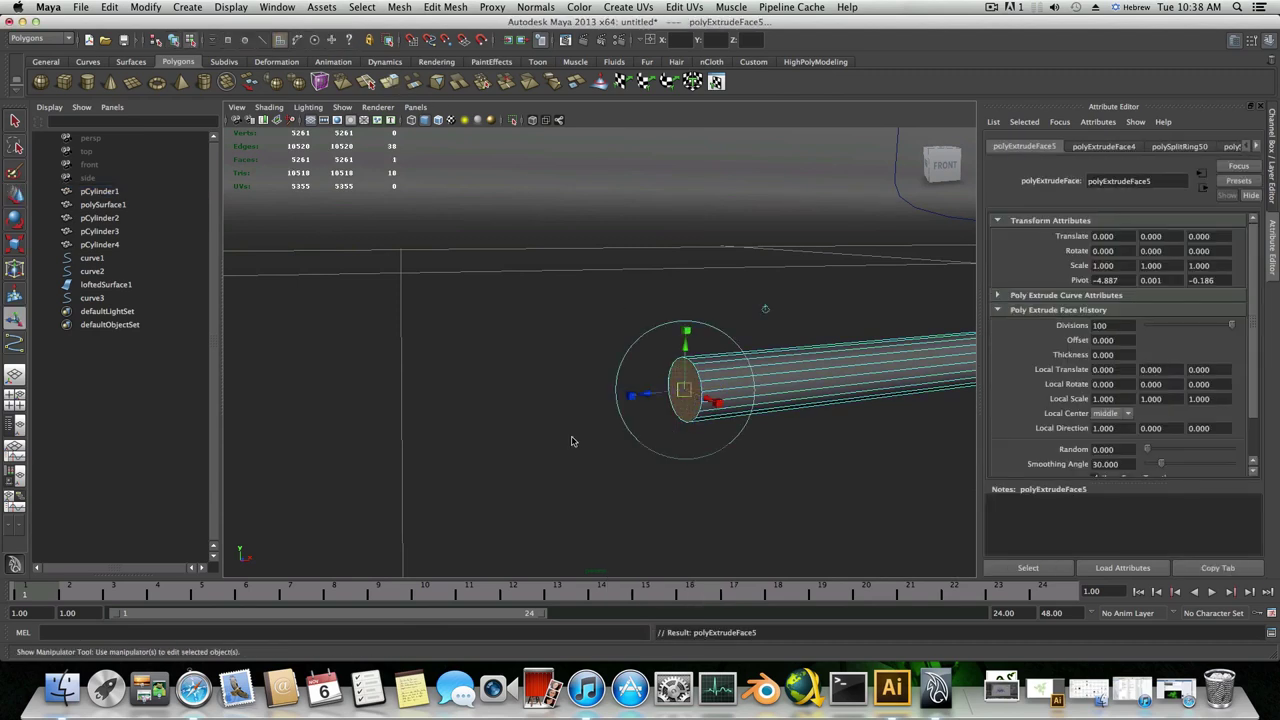
pyautogui.press('F8')
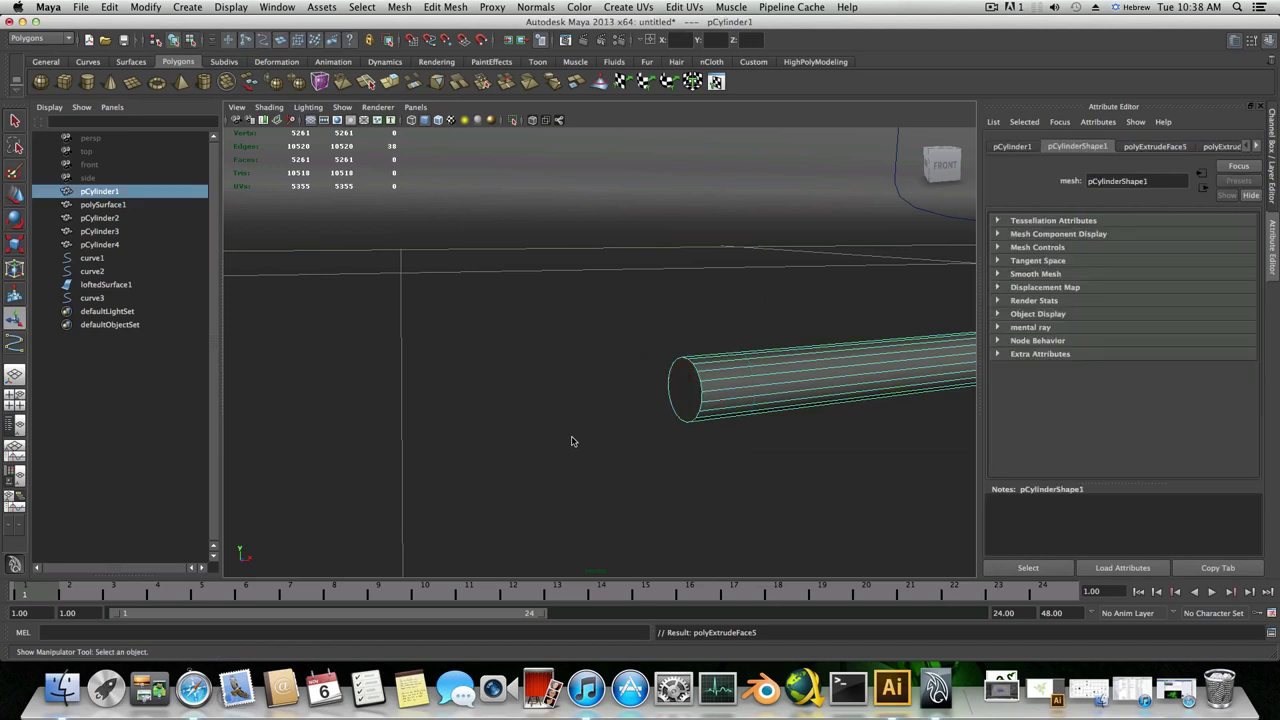
pyautogui.keyDown('alt'); pyautogui.moveTo(591, 440); pyautogui.dragTo(617, 470); pyautogui.keyUp('alt')
pyautogui.press('3')
pyautogui.scroll(8, 605, 461)
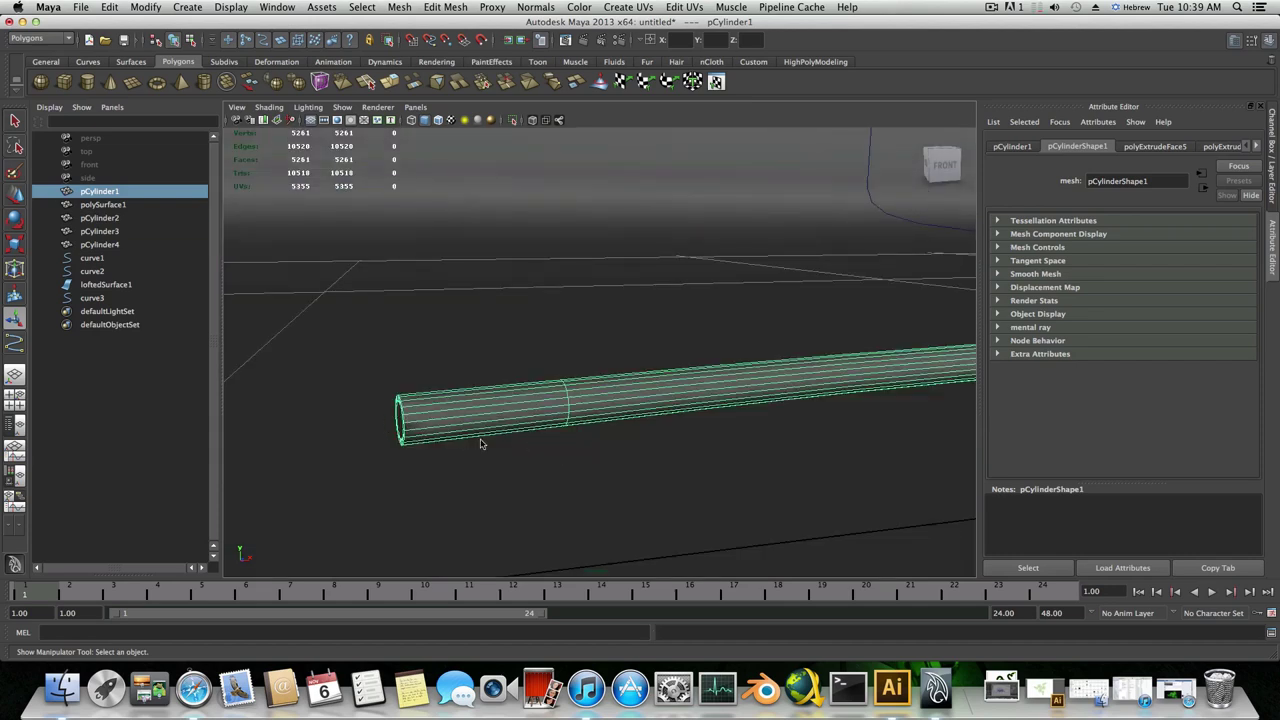
# - Move the extruded cap face slightly outward from the cable's end, returning to object mode
pyautogui.keyDown('alt'); pyautogui.moveTo(400, 430); pyautogui.dragTo(408, 435); pyautogui.keyUp('alt')
pyautogui.moveTo(491, 410); pyautogui.dragTo(495, 430, button='right')
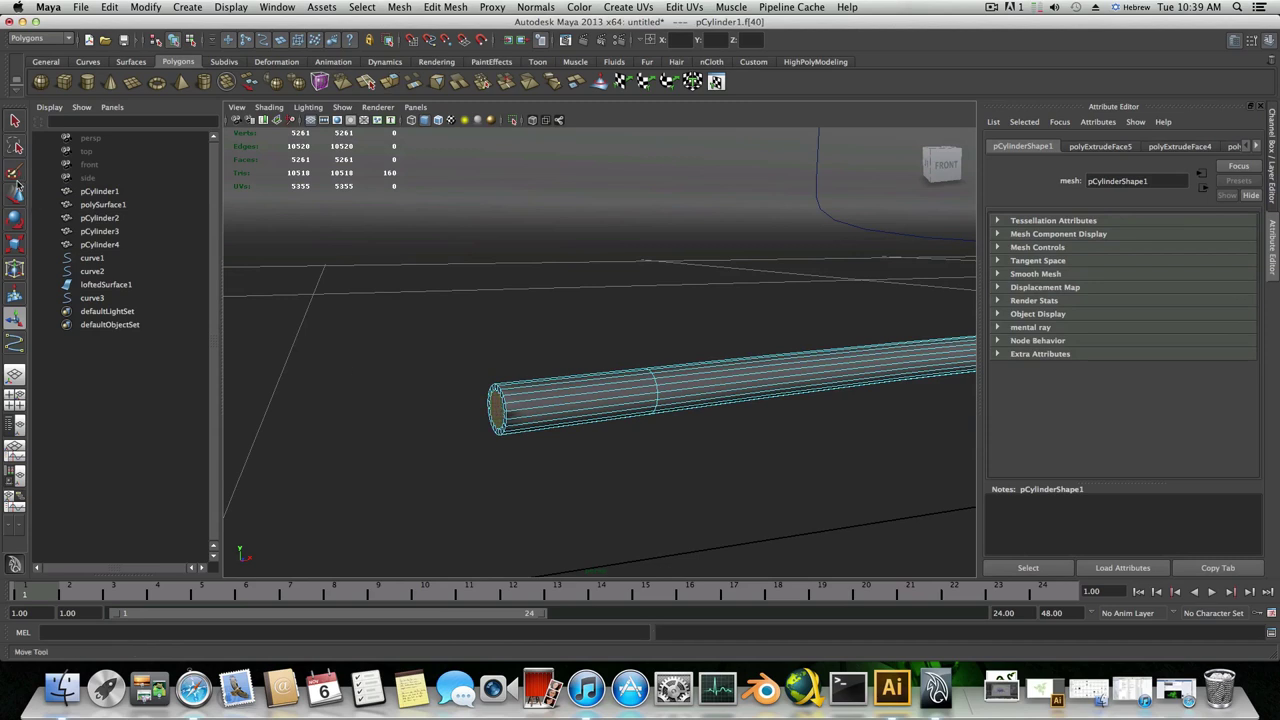
pyautogui.press('w')
pyautogui.moveTo(542, 408); pyautogui.dragTo(525, 413)
pyautogui.press('F8')
pyautogui.press('F8')
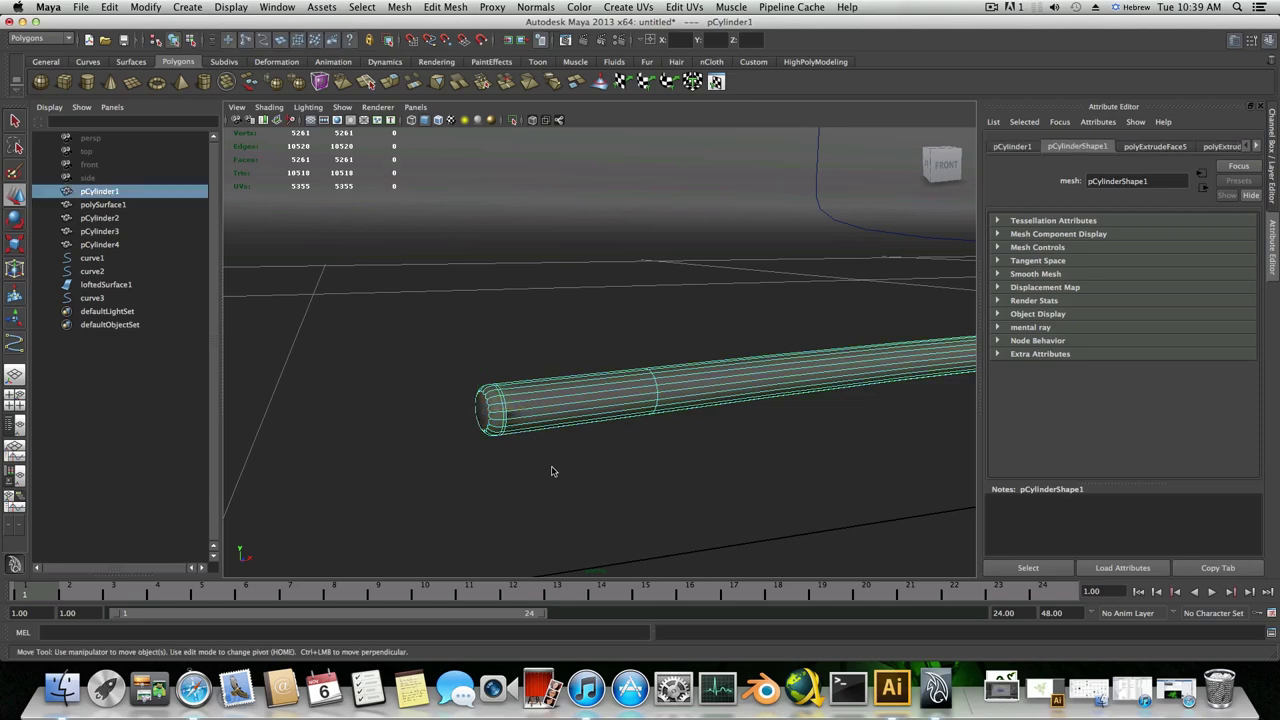
# - Review the completed cable from several angles, including its socket, its loop and its path around the letters
pyautogui.scroll(-5, 554, 471)
pyautogui.keyDown('alt'); pyautogui.moveTo(763, 447); pyautogui.dragTo(520, 486, button='middle'); pyautogui.keyUp('alt')
pyautogui.keyDown('alt'); pyautogui.moveTo(519, 486); pyautogui.dragTo(663, 468); pyautogui.keyUp('alt')
pyautogui.keyDown('alt'); pyautogui.moveTo(497, 448); pyautogui.dragTo(500, 480, button='middle'); pyautogui.keyUp('alt')
pyautogui.moveTo(500, 480)
pyautogui.keyDown('alt'); pyautogui.mouseDown()
pyautogui.moveTo(574, 460)
pyautogui.moveTo(498, 477)
pyautogui.mouseUp(); pyautogui.keyUp('alt')
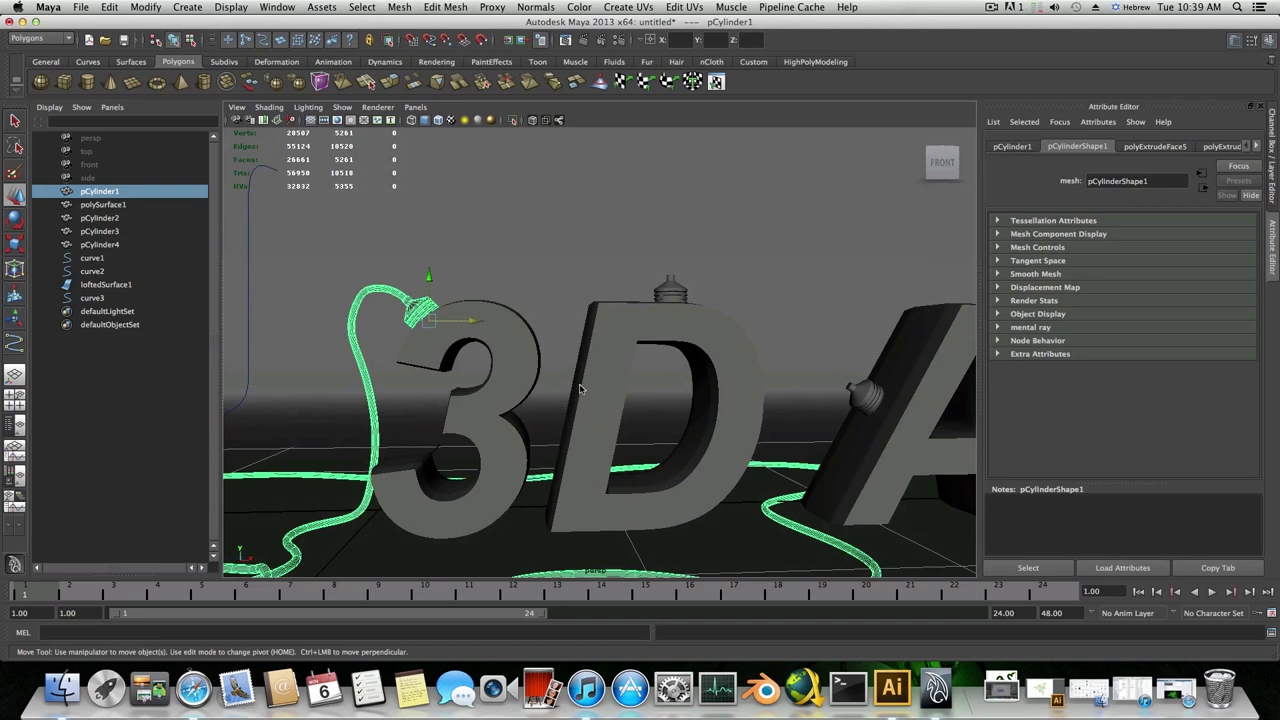
pyautogui.keyDown('alt'); pyautogui.moveTo(580, 389); pyautogui.dragTo(505, 388); pyautogui.keyUp('alt')
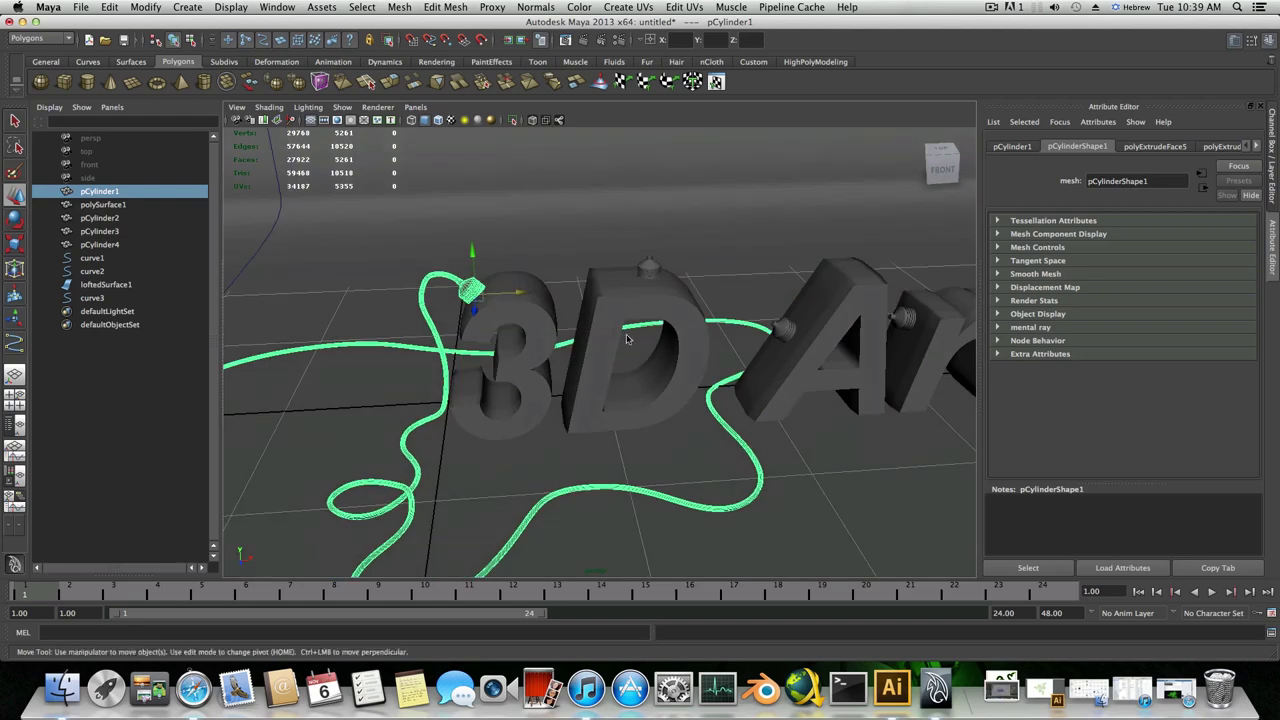
pyautogui.keyDown('alt'); pyautogui.moveTo(626, 336); pyautogui.dragTo(550, 363); pyautogui.keyUp('alt')
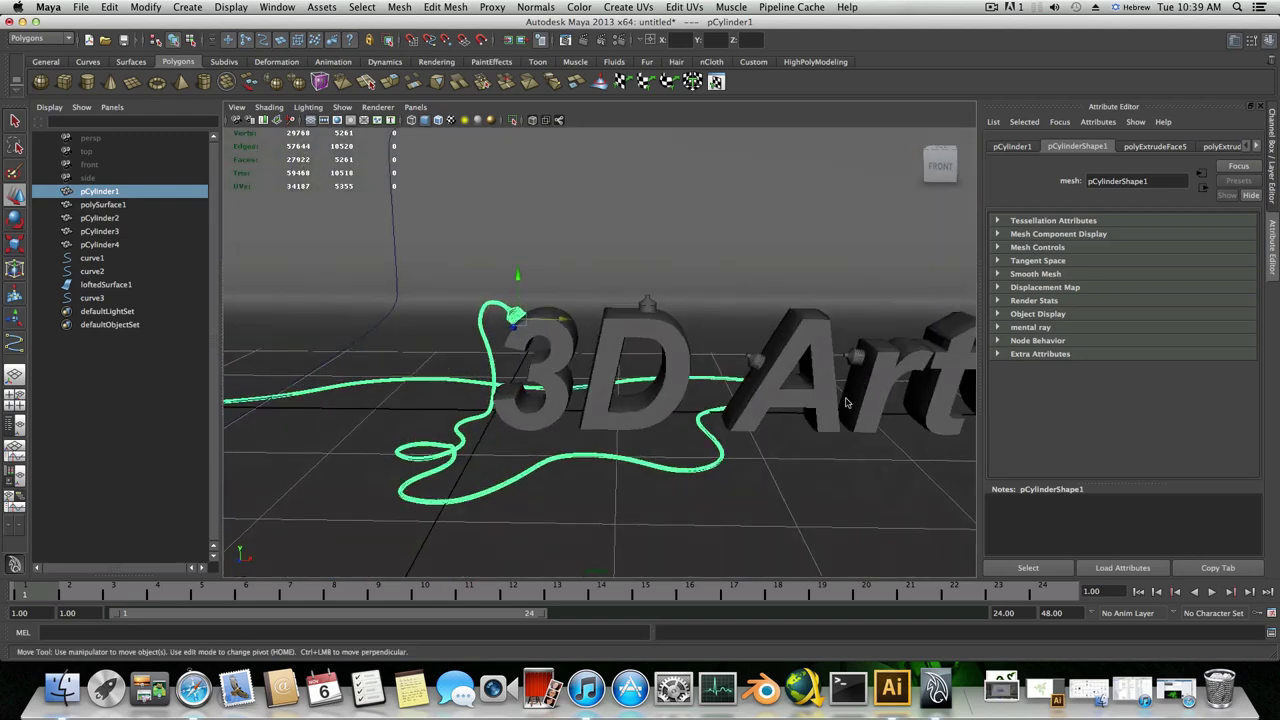
pyautogui.keyDown('alt'); pyautogui.moveTo(846, 398); pyautogui.dragTo(808, 410, button='middle'); pyautogui.keyUp('alt')
pyautogui.keyDown('alt'); pyautogui.moveTo(808, 410); pyautogui.dragTo(607, 366, button='right'); pyautogui.keyUp('alt')
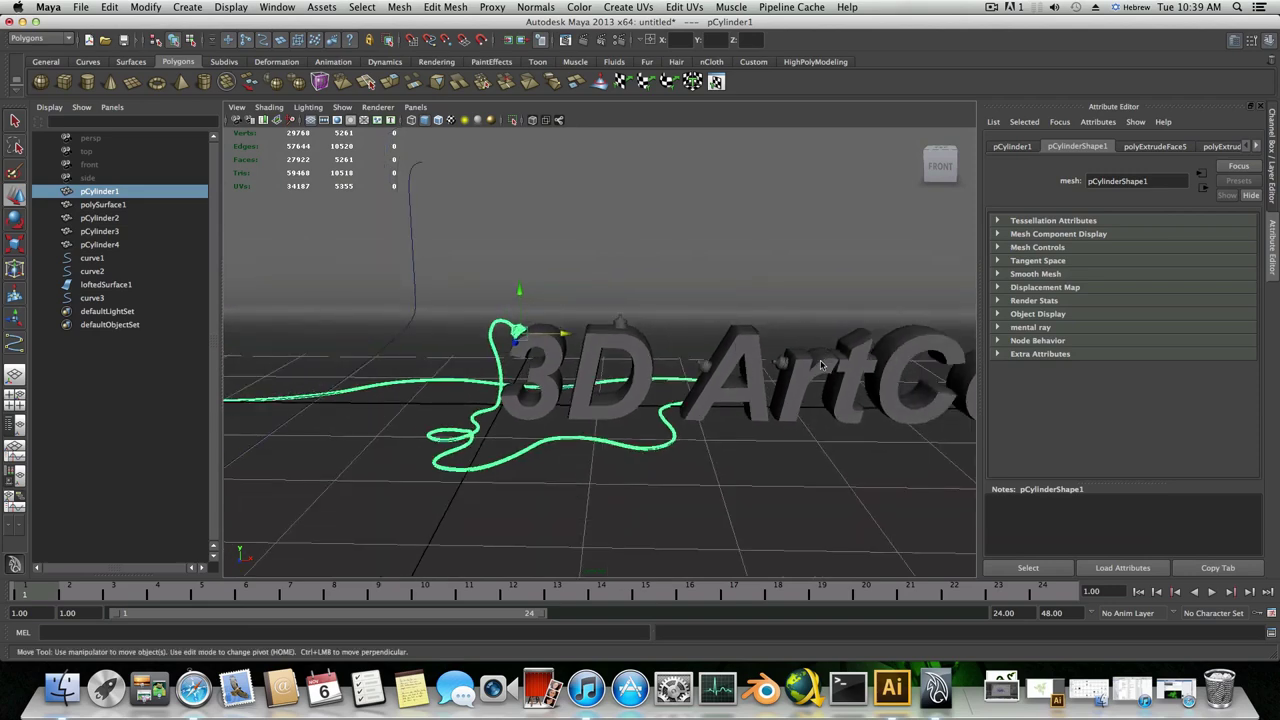
pyautogui.keyDown('alt'); pyautogui.moveTo(631, 398); pyautogui.dragTo(566, 408); pyautogui.keyUp('alt')
pyautogui.keyDown('alt'); pyautogui.moveTo(566, 408); pyautogui.dragTo(786, 401, button='right'); pyautogui.keyUp('alt')
pyautogui.keyDown('alt'); pyautogui.moveTo(786, 401); pyautogui.dragTo(701, 448, button='middle'); pyautogui.keyUp('alt')
pyautogui.keyDown('alt'); pyautogui.moveTo(701, 448); pyautogui.dragTo(726, 438); pyautogui.keyUp('alt')
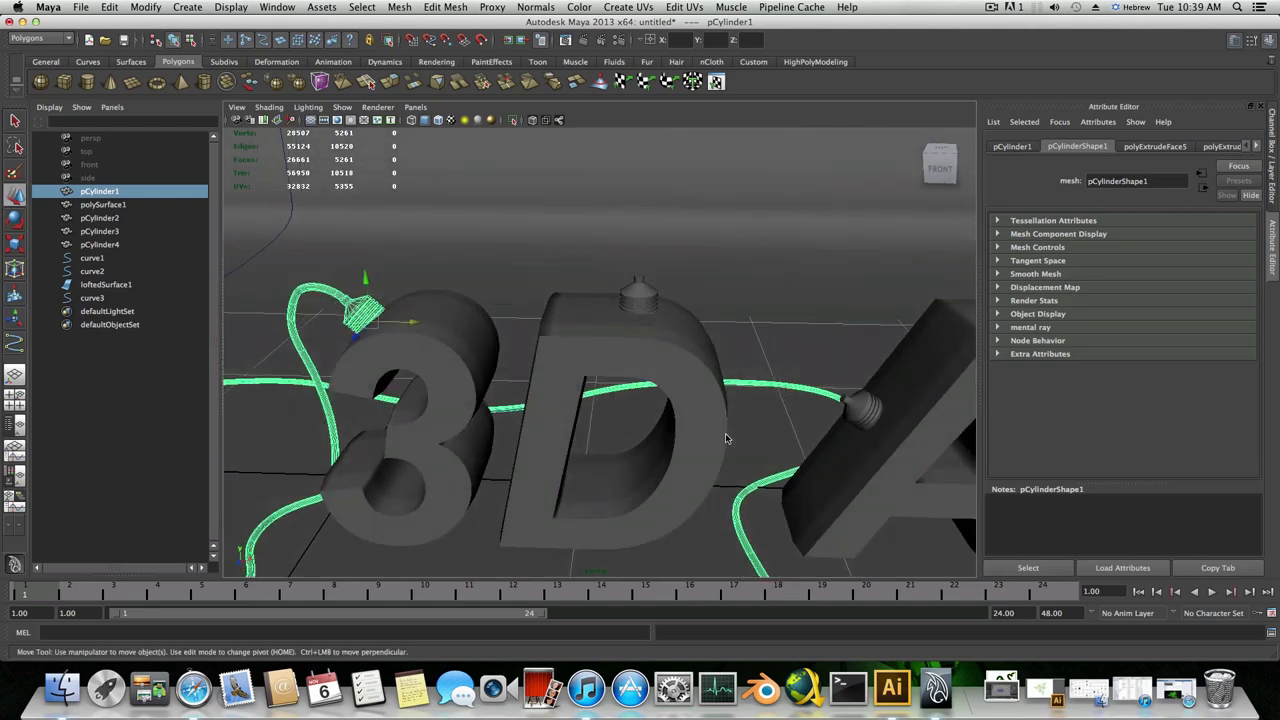
# - Show the front view full size, framed on the socket on top of the D
pyautogui.press('space')
pyautogui.click(15, 412)
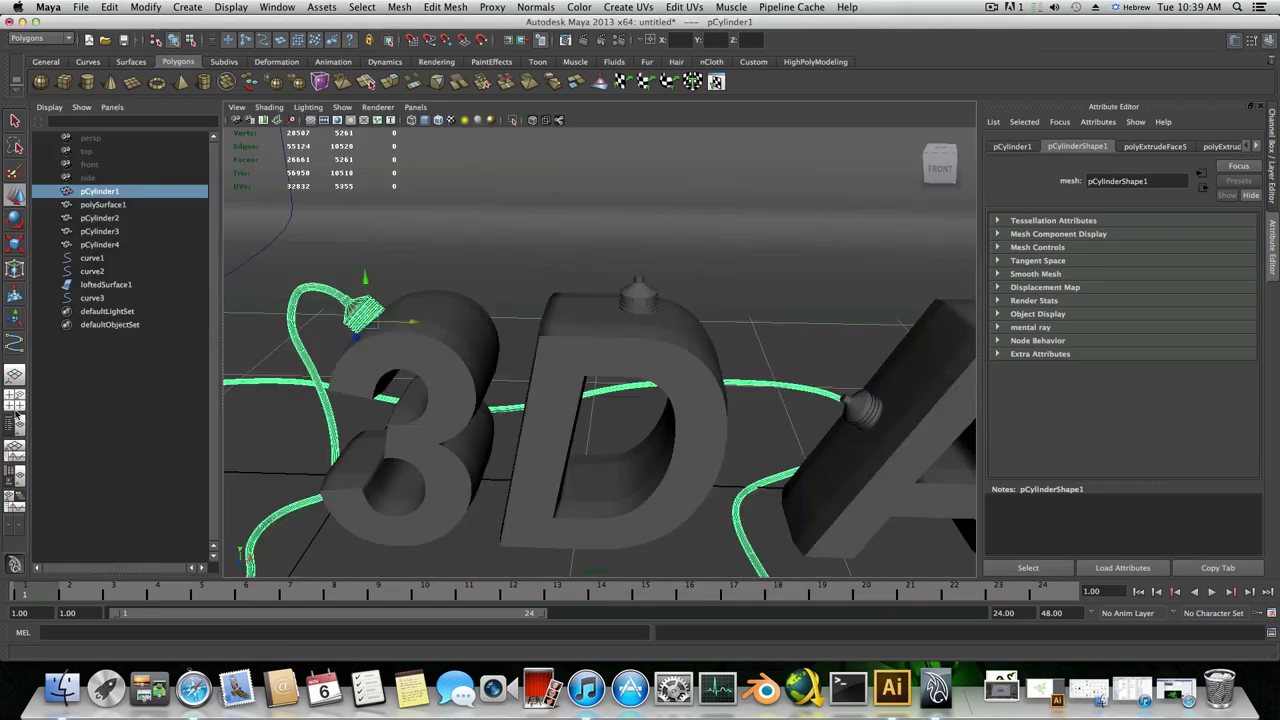
pyautogui.click(15, 400)
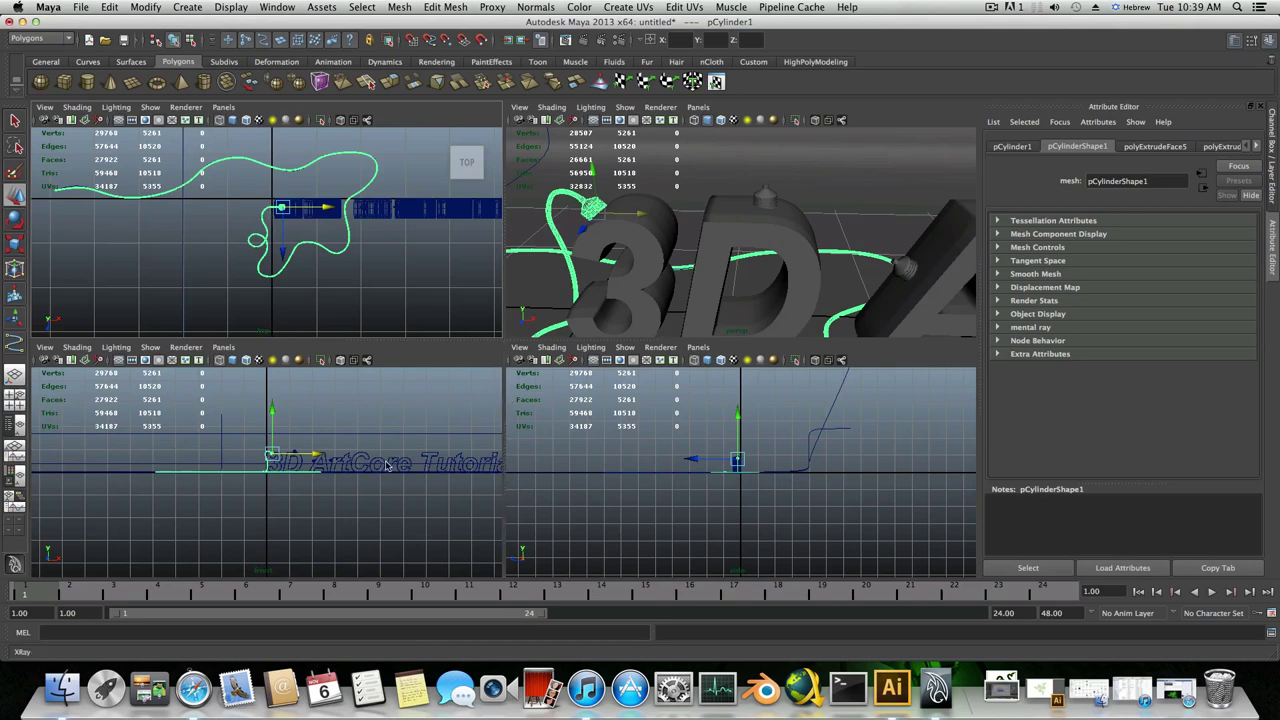
pyautogui.press('space')
pyautogui.scroll(2, 615, 416)
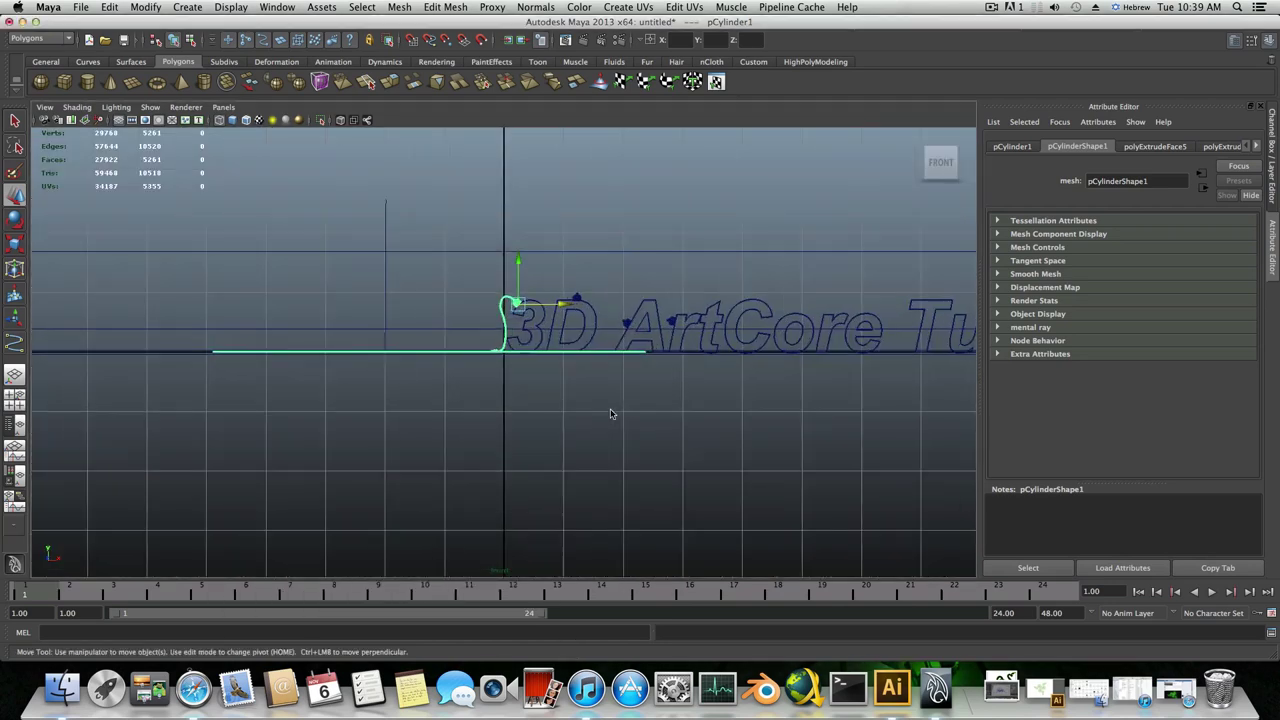
pyautogui.scroll(5, 612, 414)
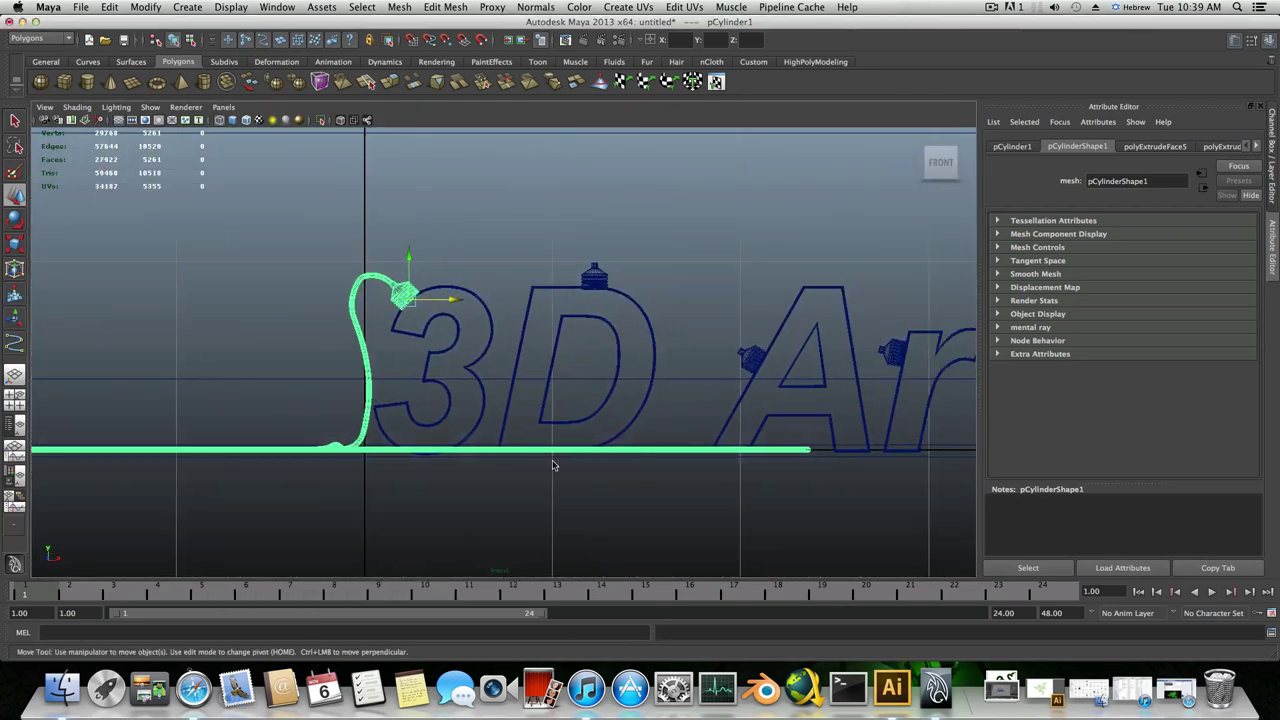
pyautogui.scroll(5, 552, 465)
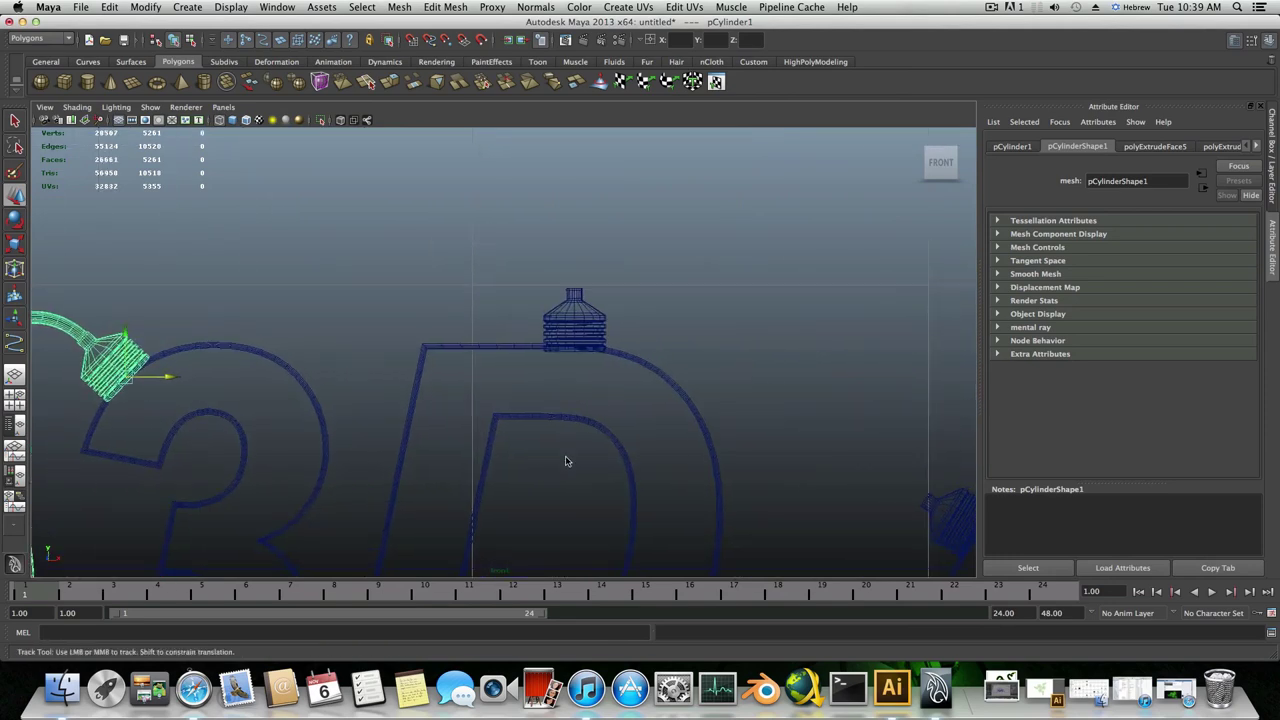
pyautogui.keyDown('alt'); pyautogui.moveTo(565, 461); pyautogui.dragTo(537, 471, button='middle'); pyautogui.keyUp('alt')
# - Start a CV curve inside the neck of the D's socket, placing five vertices that rise straight up and bend toward the A
pyautogui.click(187, 7)
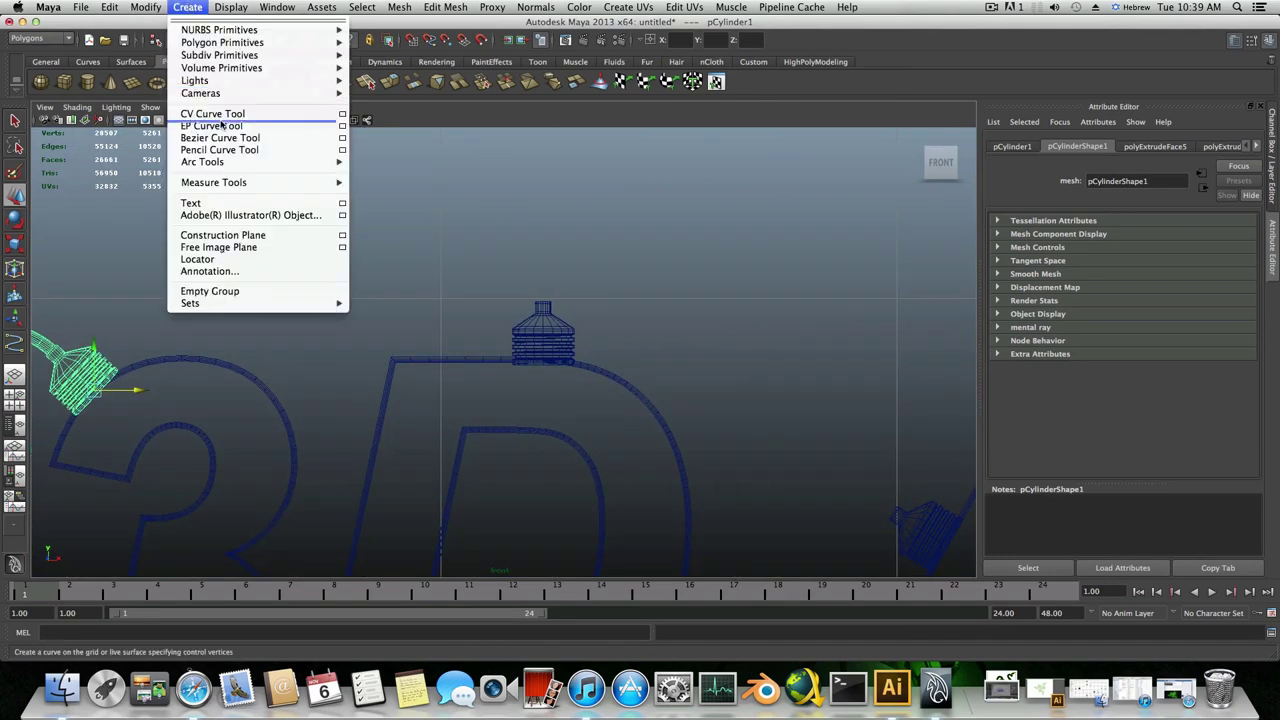
pyautogui.click(220, 116)
pyautogui.scroll(5, 586, 334)
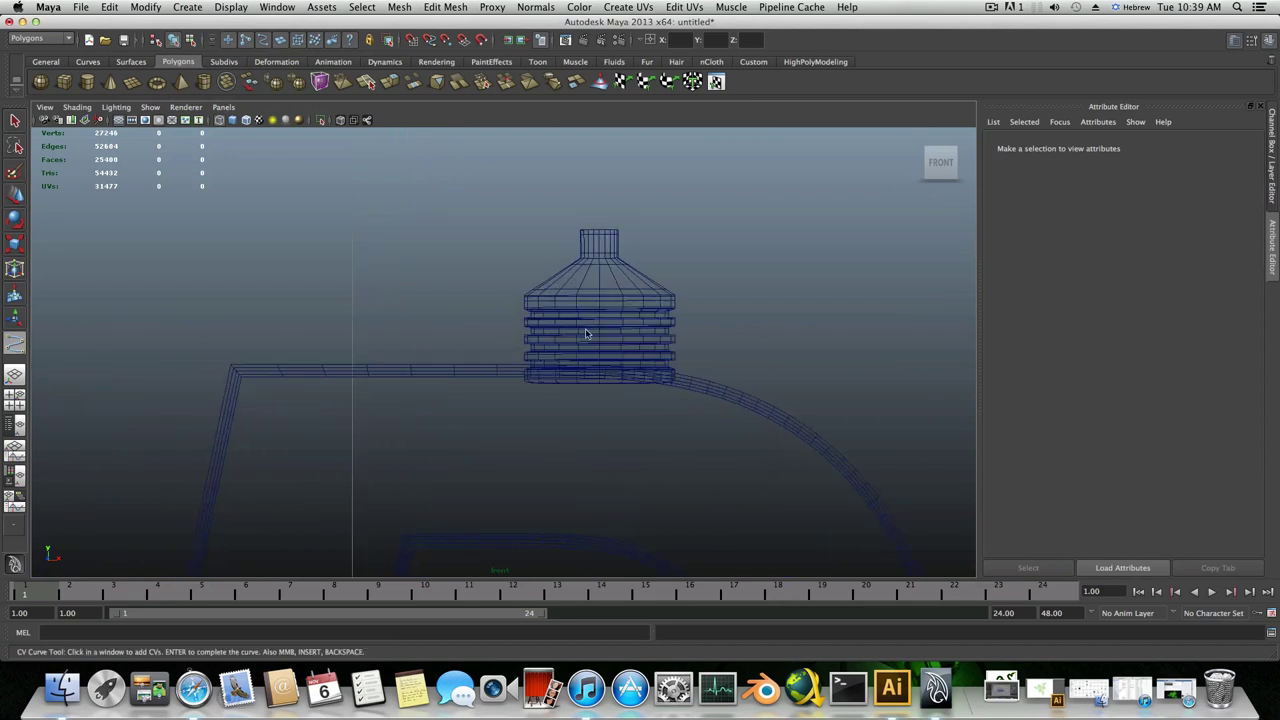
pyautogui.keyDown('alt'); pyautogui.moveTo(586, 334); pyautogui.dragTo(533, 370, button='middle'); pyautogui.keyUp('alt')
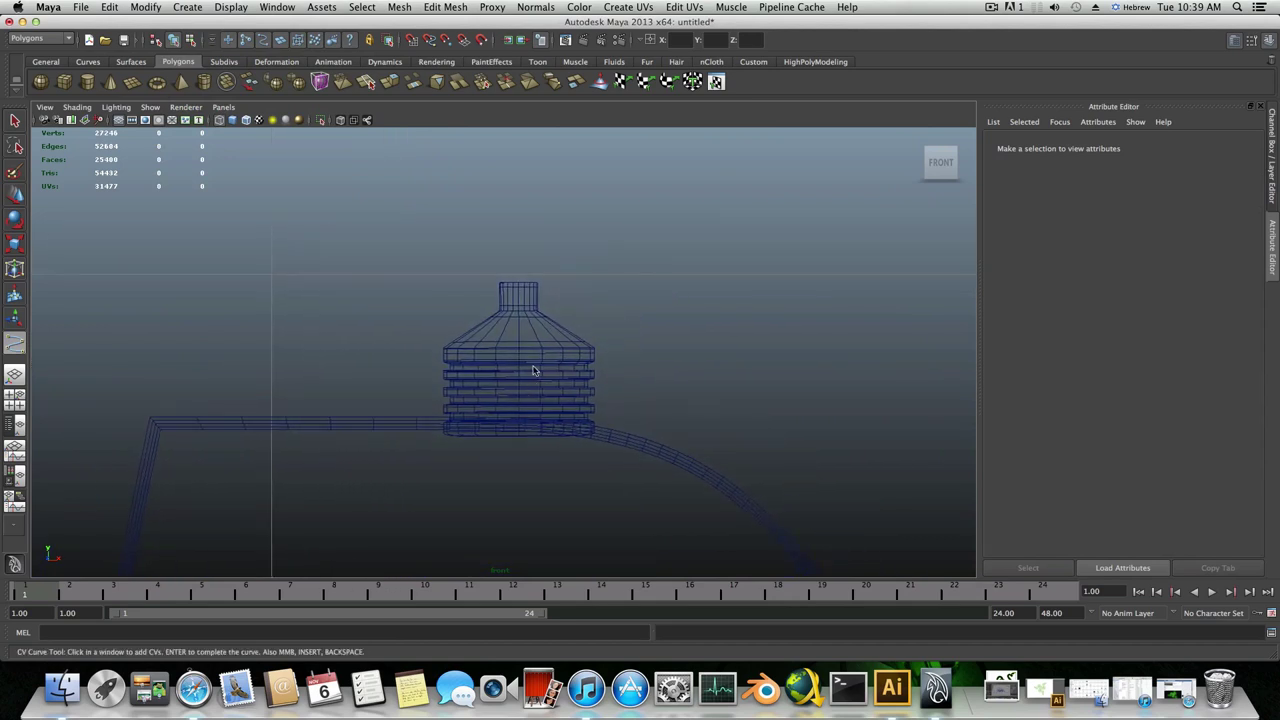
pyautogui.click(519, 298)
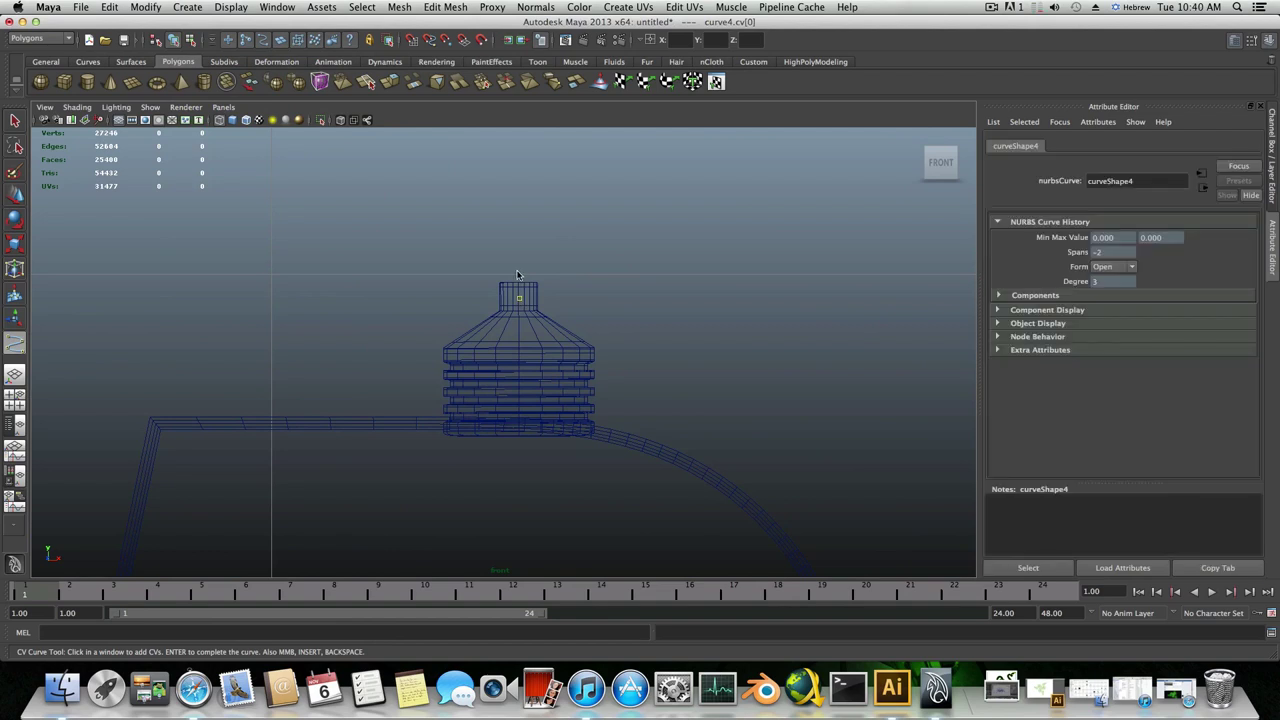
pyautogui.click(518, 273)
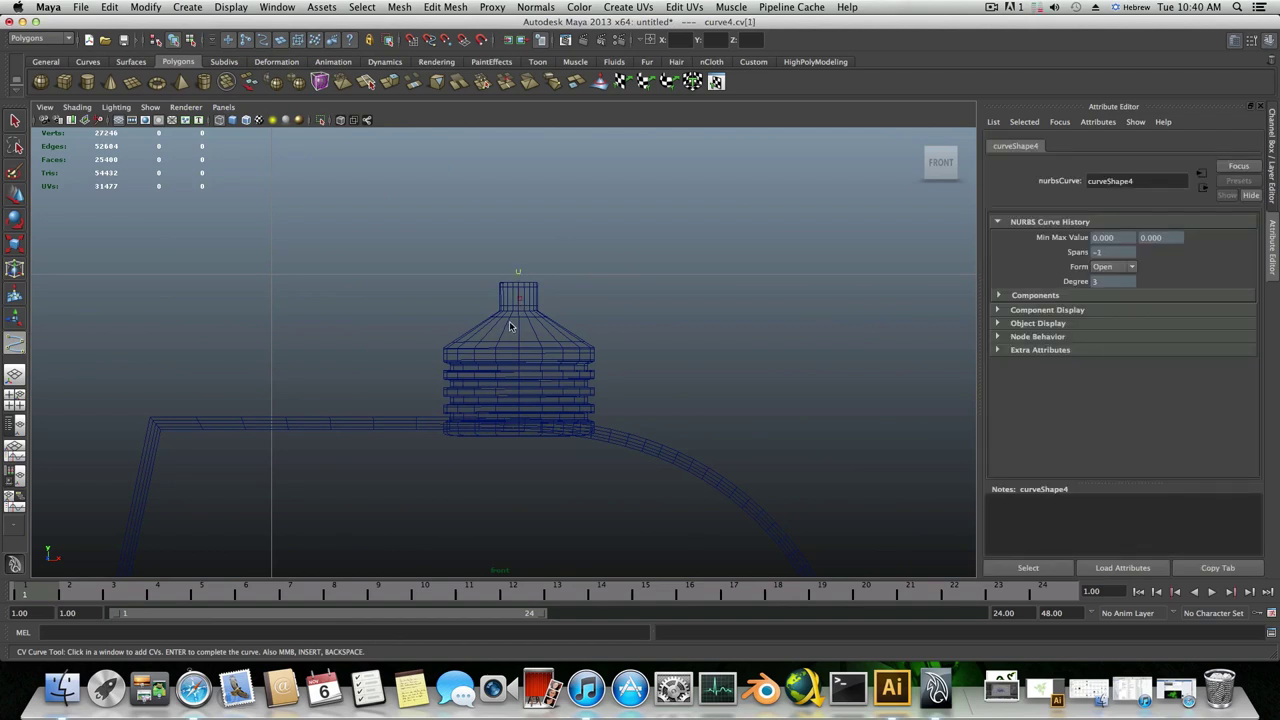
pyautogui.click(519, 239)
pyautogui.click(533, 229)
pyautogui.click(539, 216)
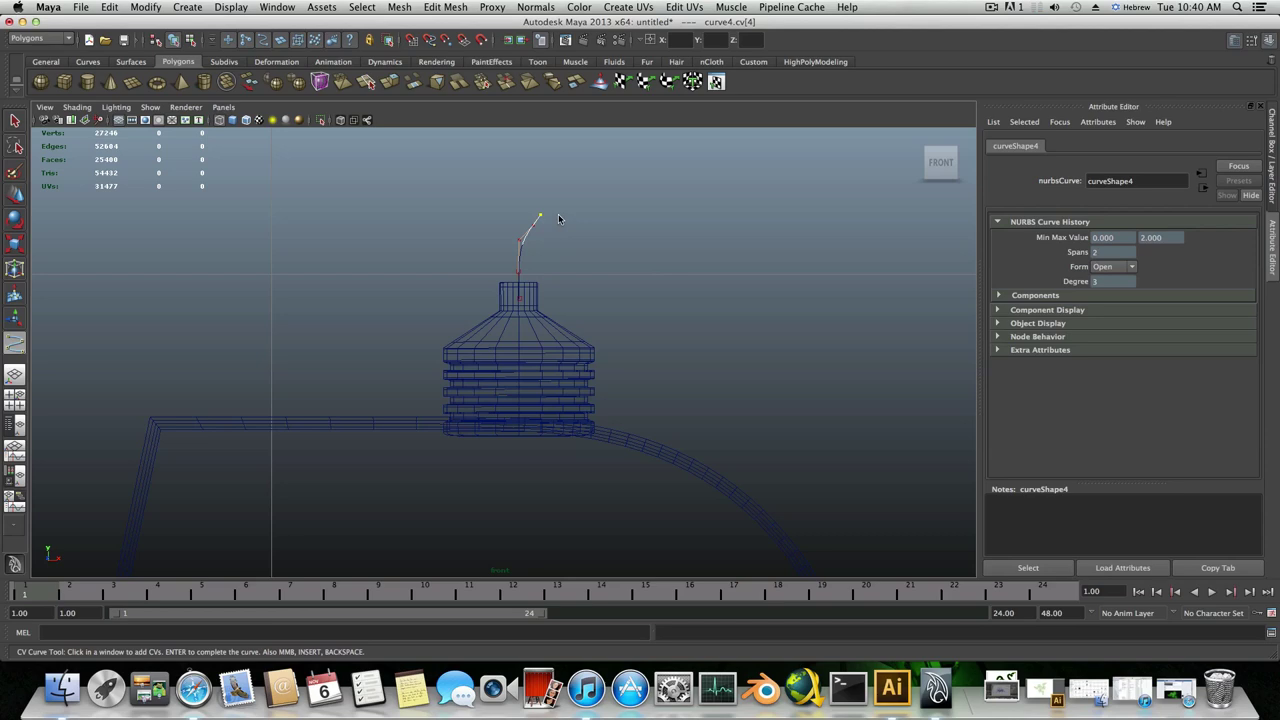
# - Continue the curve in the top view, placing vertices that run straight back behind the D
pyautogui.press('space')
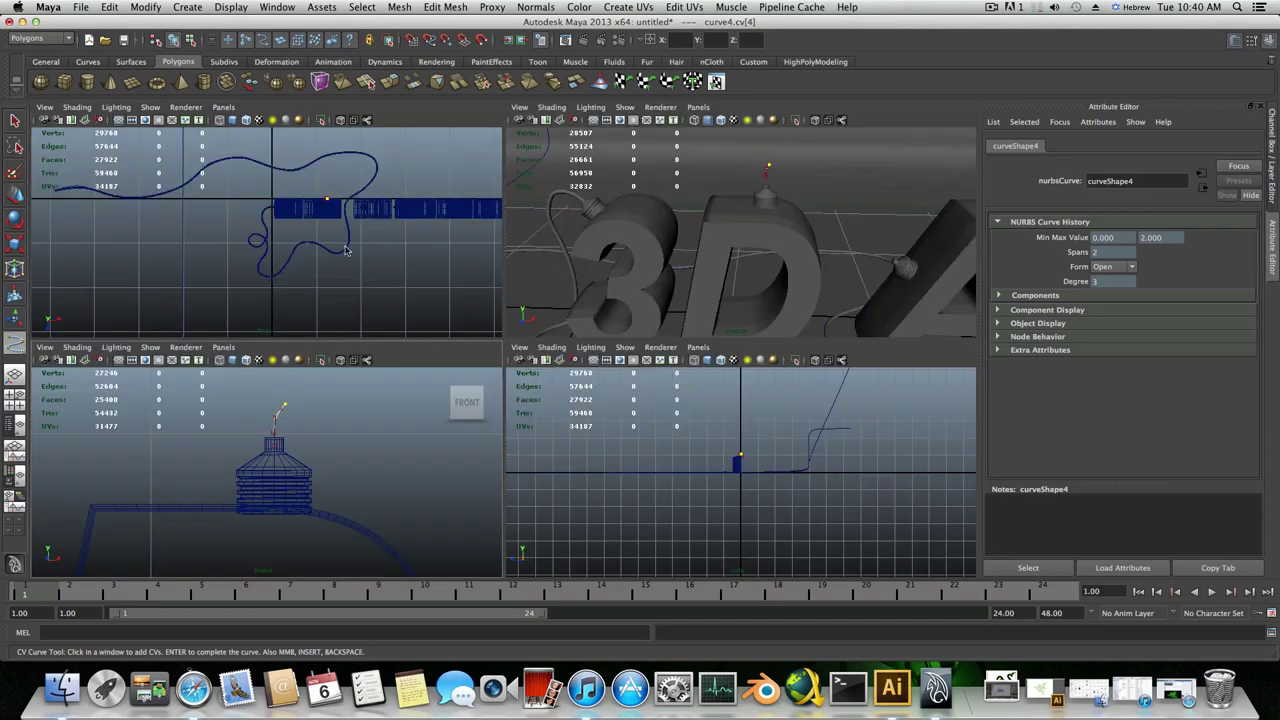
pyautogui.press('space')
pyautogui.scroll(4, 620, 310)
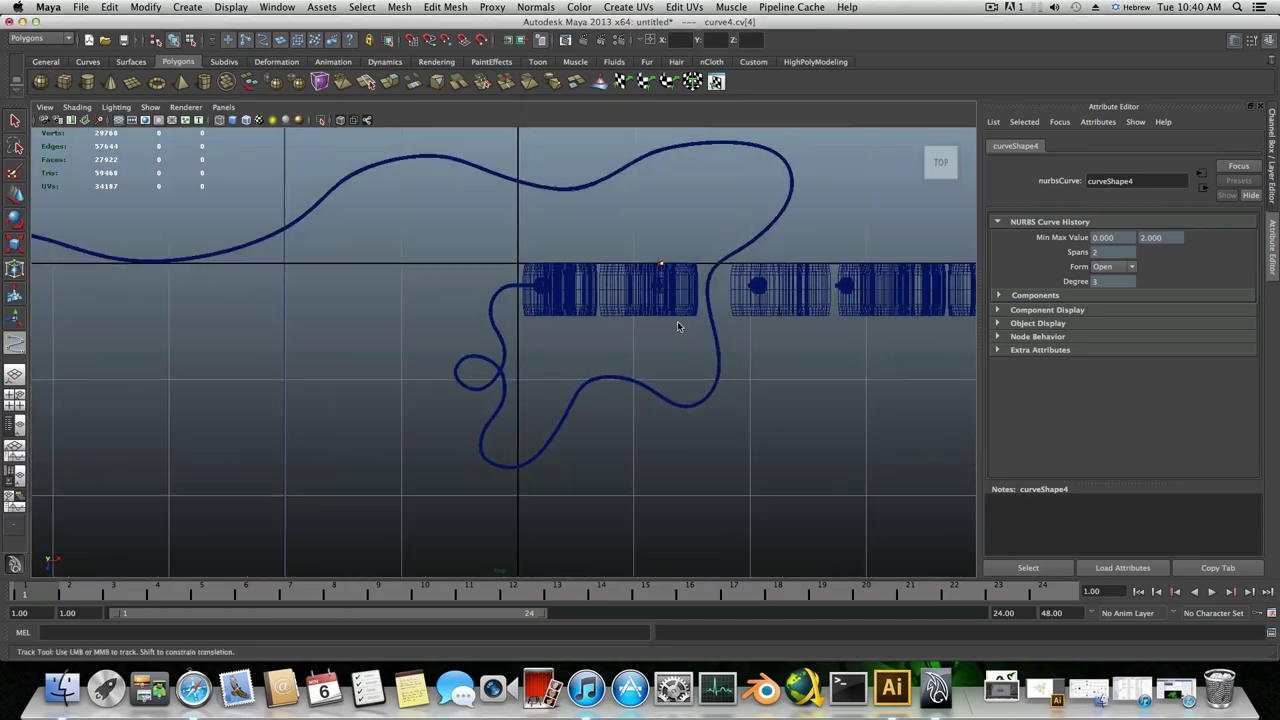
pyautogui.keyDown('alt'); pyautogui.moveTo(647, 285); pyautogui.dragTo(619, 287, button='middle'); pyautogui.keyUp('alt')
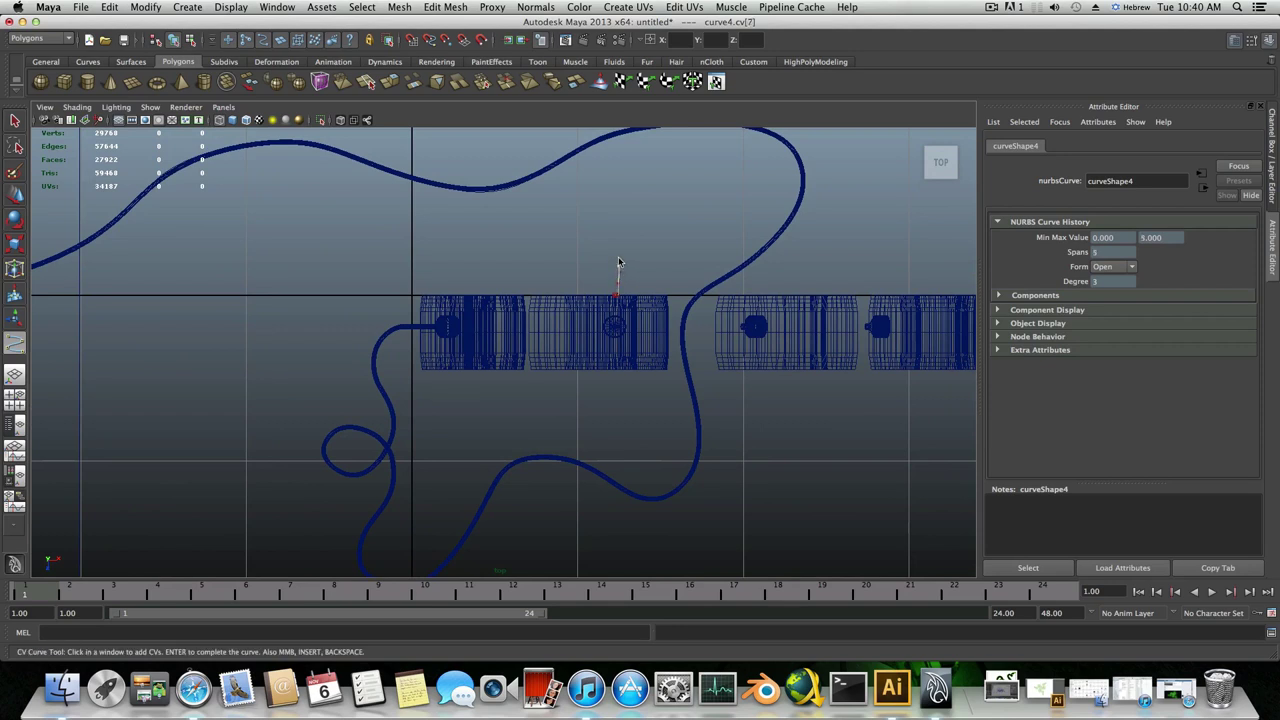
pyautogui.click(618, 262)
pyautogui.keyDown('alt'); pyautogui.moveTo(609, 349); pyautogui.dragTo(617, 343, button='right'); pyautogui.keyUp('alt')
pyautogui.keyDown('alt'); pyautogui.moveTo(631, 335); pyautogui.dragTo(552, 322, button='middle'); pyautogui.keyUp('alt')
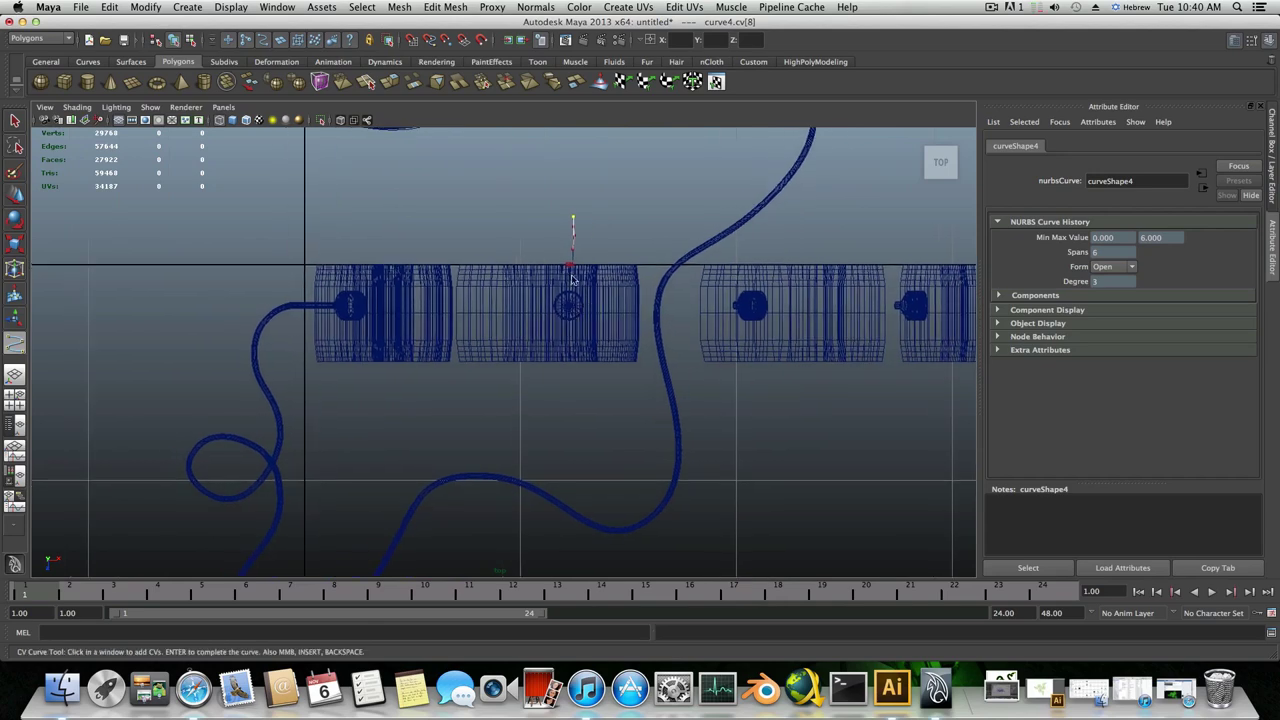
pyautogui.scroll(5, 572, 296)
pyautogui.keyDown('alt'); pyautogui.moveTo(634, 255); pyautogui.dragTo(617, 290, button='middle'); pyautogui.keyUp('alt')
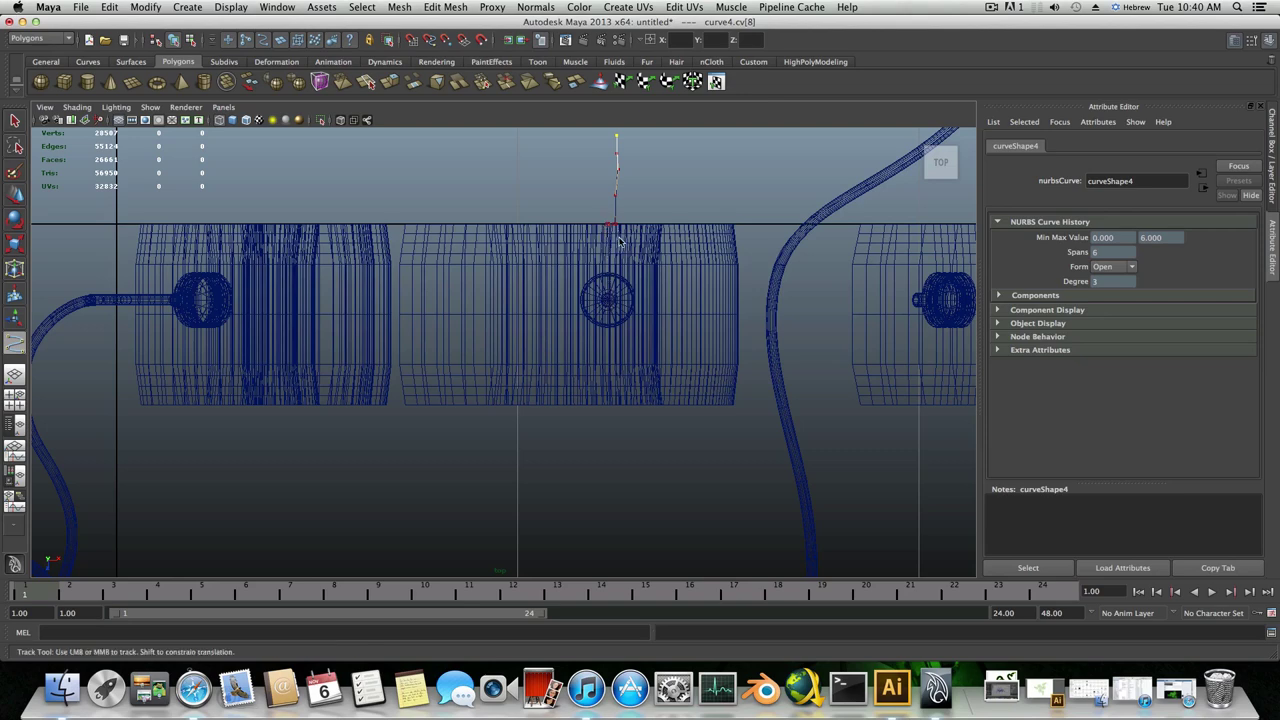
pyautogui.keyDown('alt'); pyautogui.moveTo(616, 234); pyautogui.dragTo(614, 306, button='middle'); pyautogui.keyUp('alt')
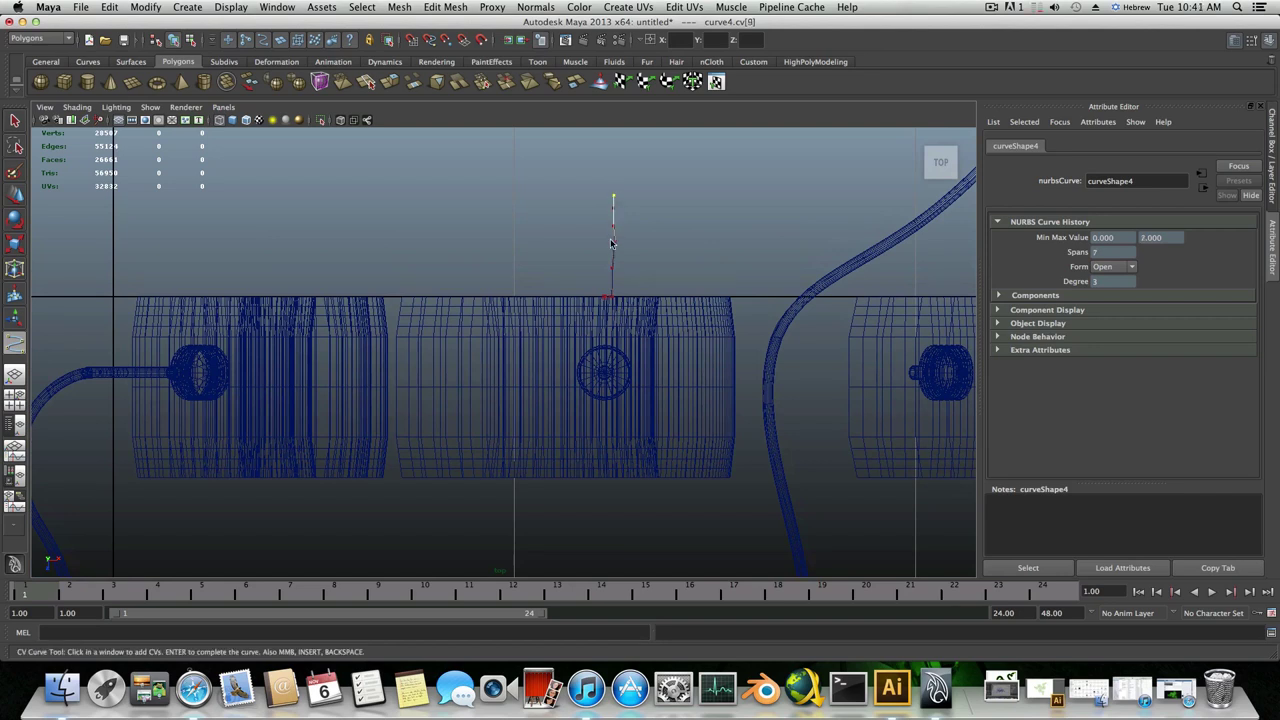
pyautogui.click(613, 196)
# - Extend the curve in the front view with vertices that turn downward behind the D and descend into the area of its opening
pyautogui.press('space')
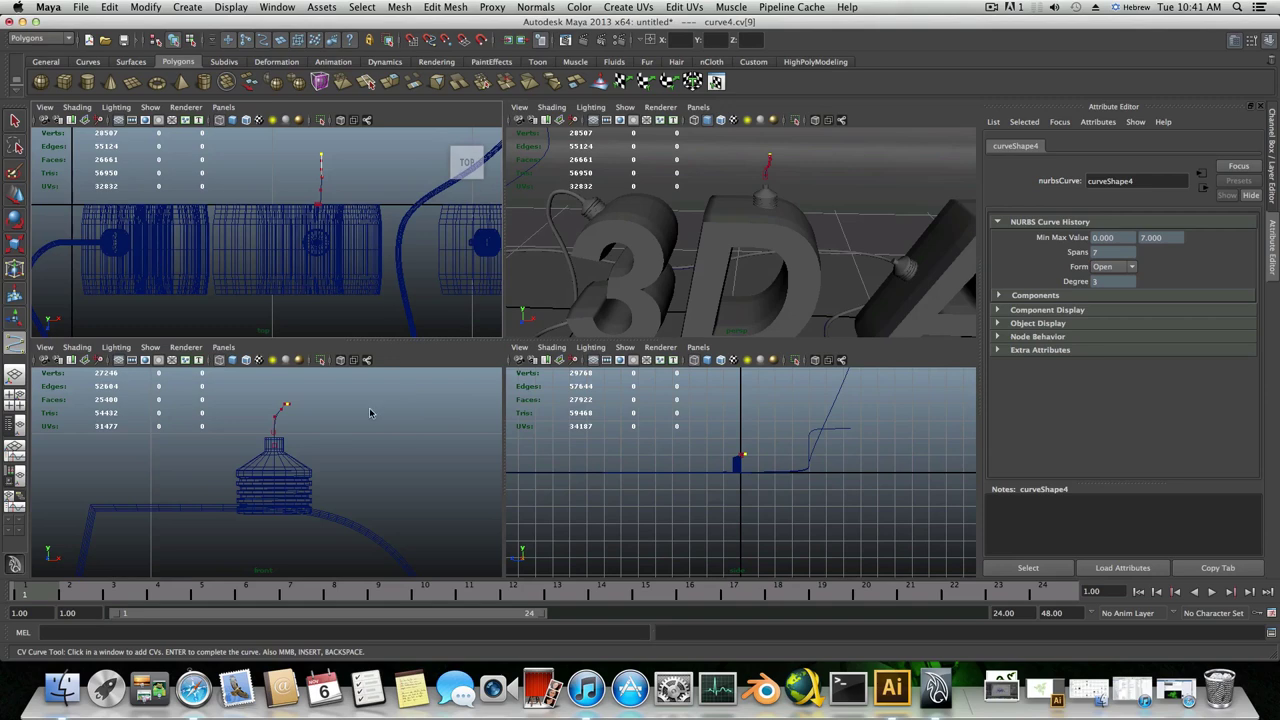
pyautogui.scroll(-10, 369, 412)
pyautogui.scroll(6, 369, 412)
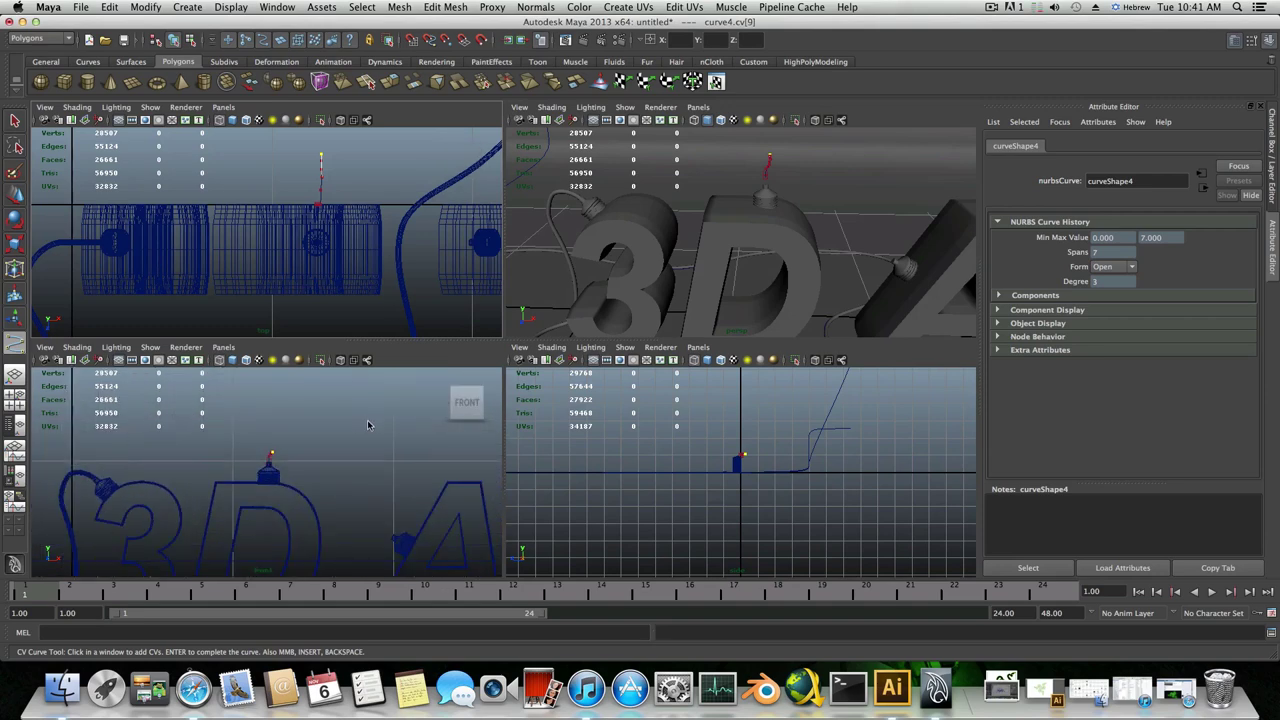
pyautogui.scroll(3, 367, 425)
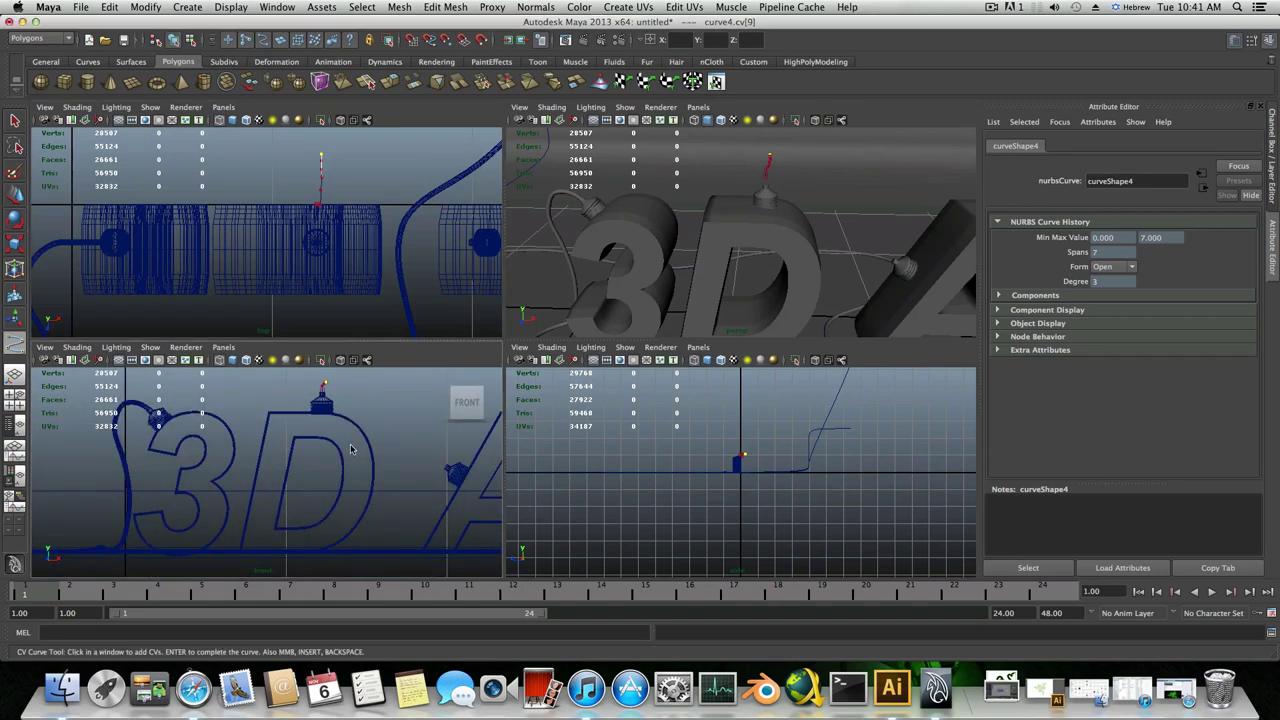
pyautogui.press('space')
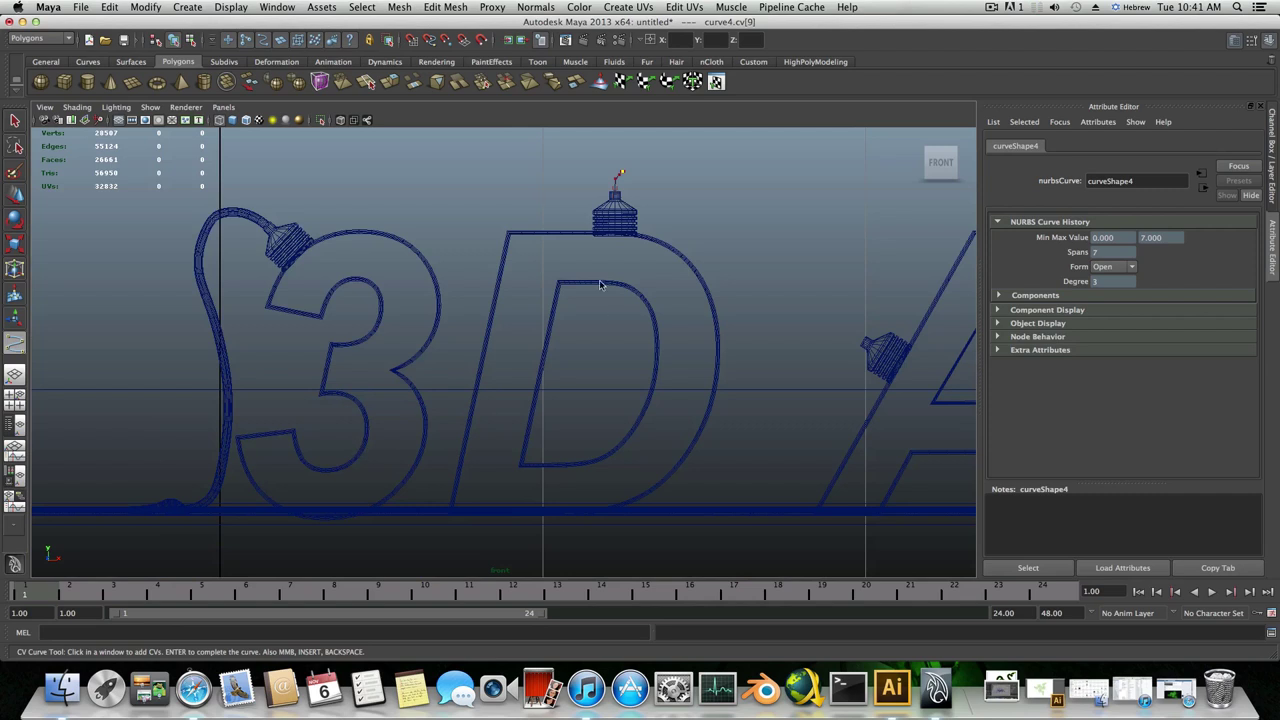
pyautogui.click(625, 184)
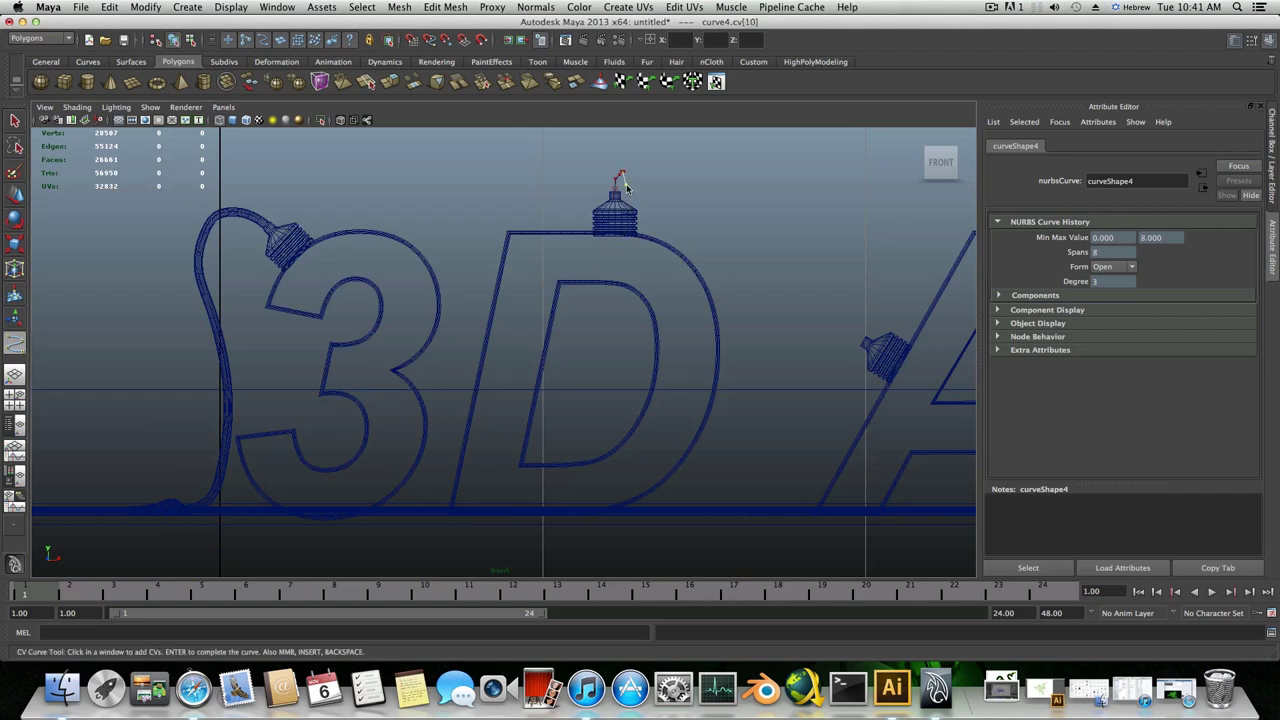
pyautogui.click(626, 205)
pyautogui.click(624, 238)
pyautogui.click(618, 321)
pyautogui.click(613, 358)
pyautogui.click(612, 410)
pyautogui.click(607, 427)
# - Add closely spaced vertices in the front view, bending the curve toward the 3 and the lower inner edge of the D's opening
pyautogui.scroll(8, 595, 456)
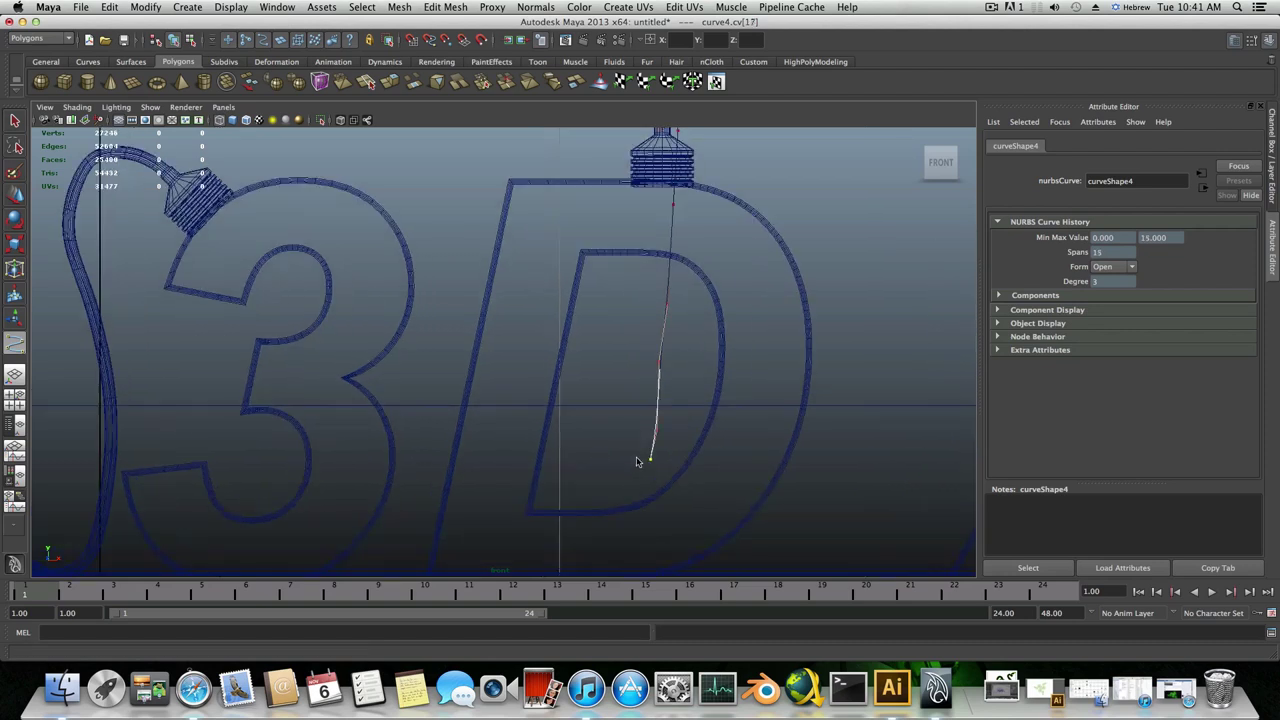
pyautogui.scroll(5, 621, 401)
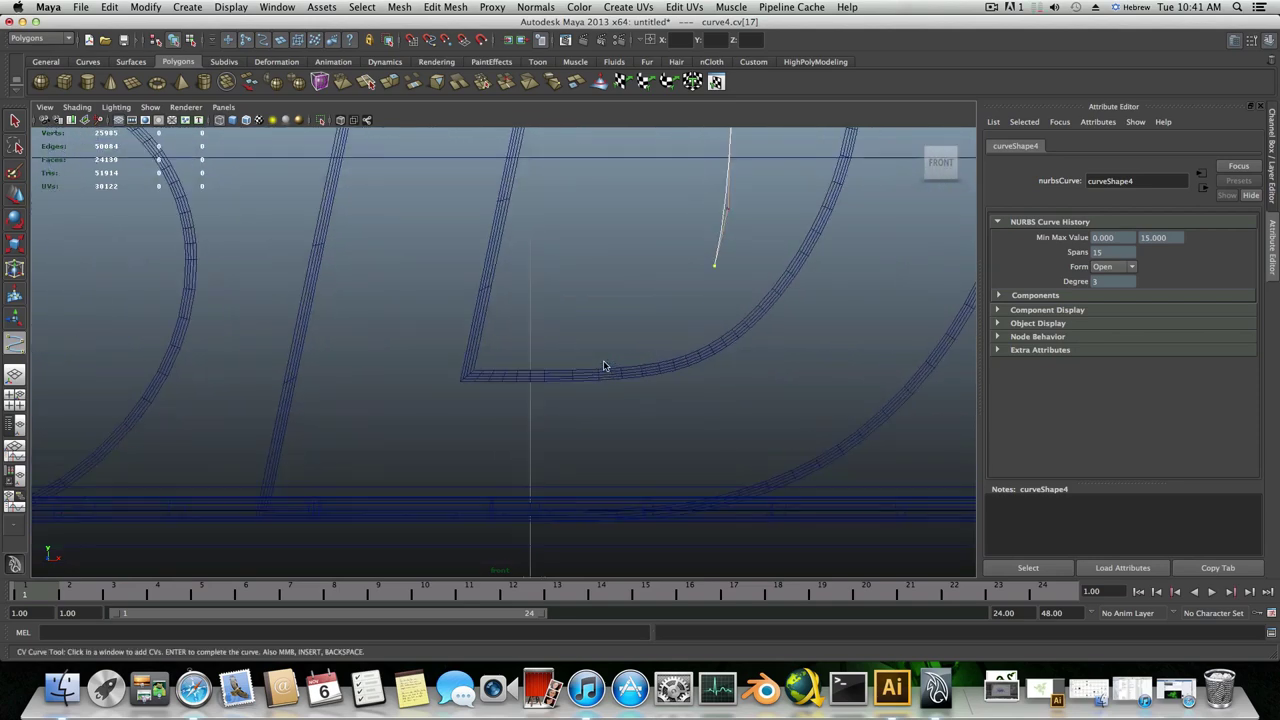
pyautogui.moveTo(669, 285); pyautogui.dragTo(659, 310)
pyautogui.click(652, 320)
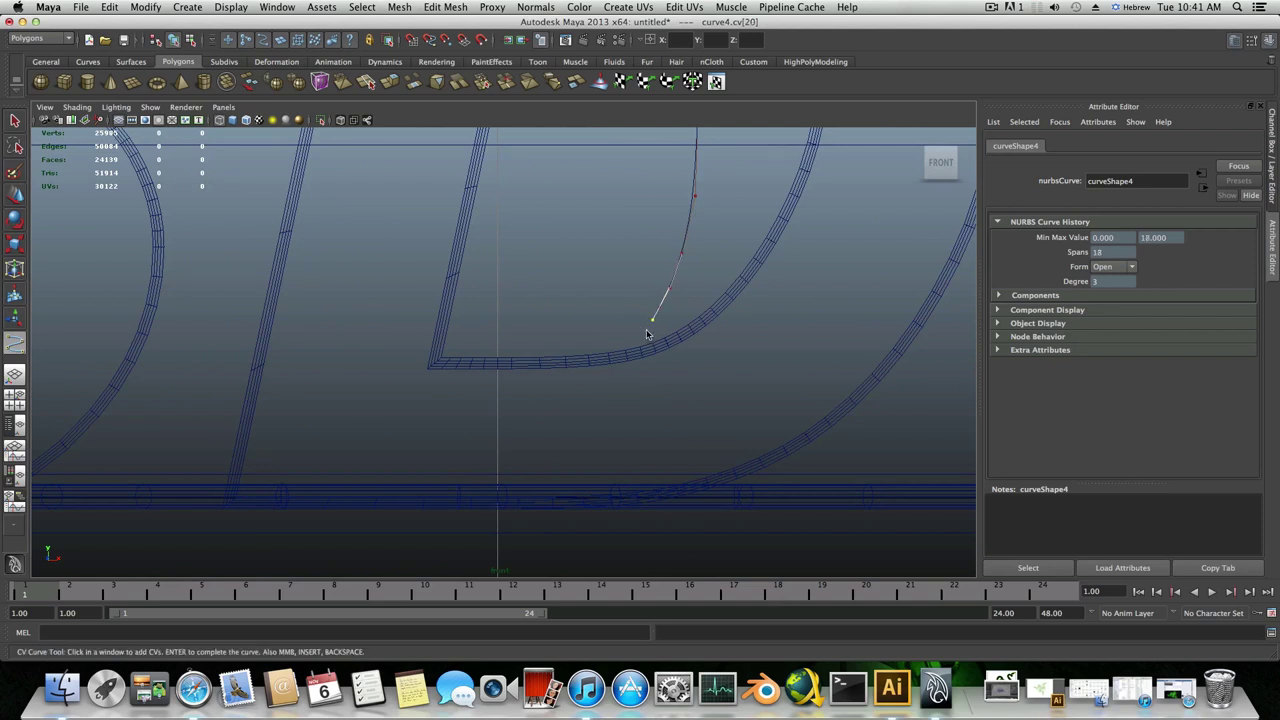
pyautogui.click(646, 333)
# - Run the curve forward in the top view from behind the D into its opening, with vertices in a straight line past the socket's centre
pyautogui.press('space')
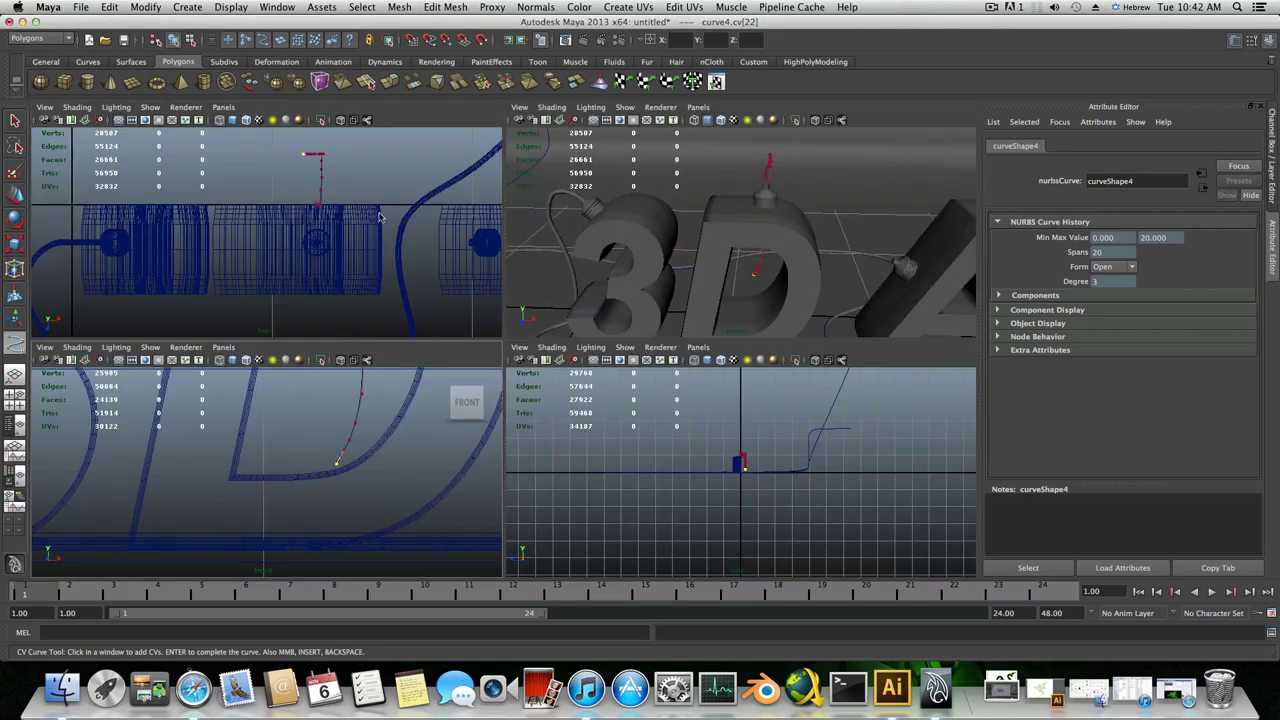
pyautogui.press('space')
pyautogui.keyDown('alt'); pyautogui.moveTo(442, 294); pyautogui.dragTo(417, 264, button='middle'); pyautogui.keyUp('alt')
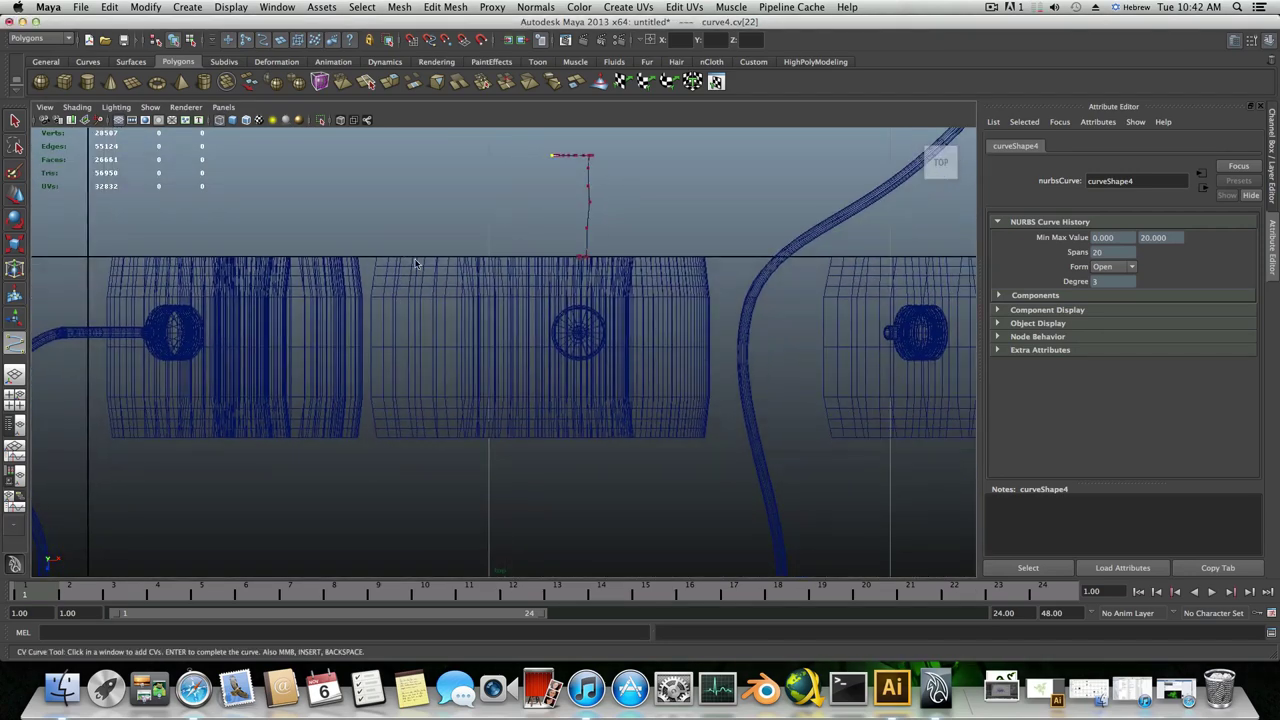
pyautogui.click(551, 178)
pyautogui.click(552, 187)
pyautogui.click(550, 215)
pyautogui.click(550, 270)
pyautogui.click(549, 295)
pyautogui.click(549, 333)
pyautogui.click(549, 343)
pyautogui.click(550, 357)
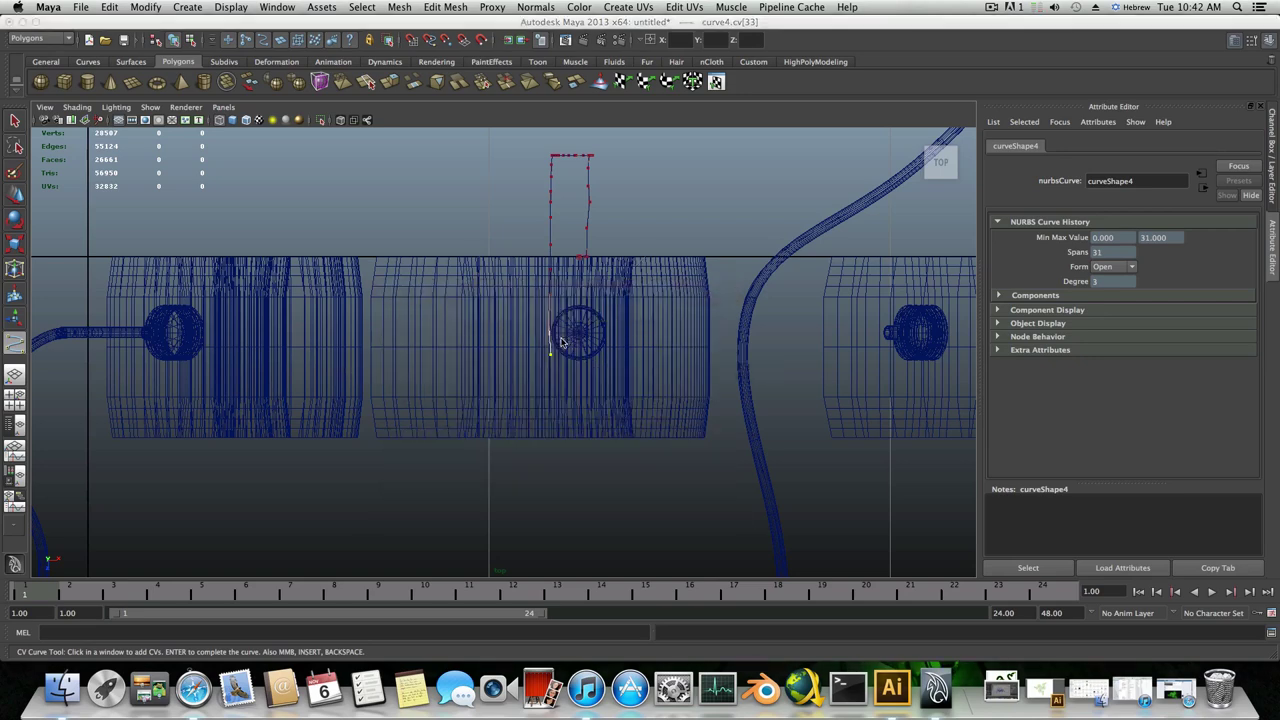
# - Check the curve inside the D in perspective, and extend it in the front view from the opening's lower edge down to the floor cables
pyautogui.press('space')
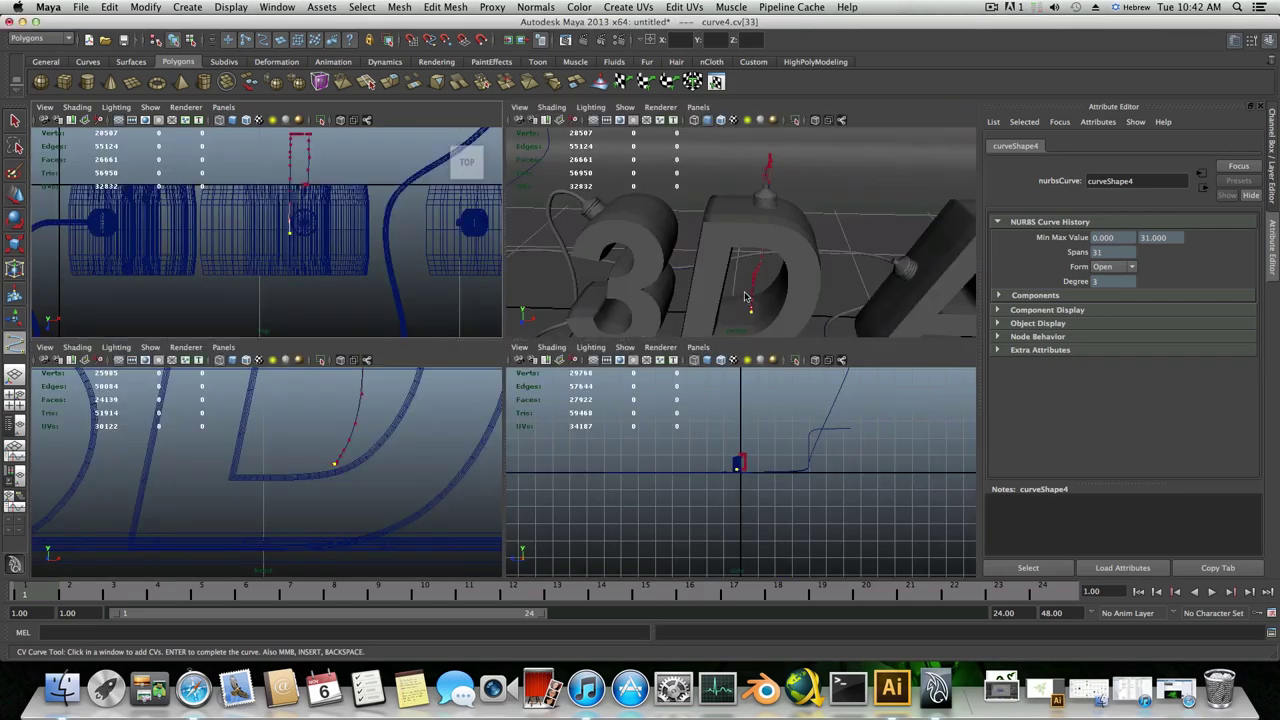
pyautogui.press('space')
pyautogui.press('space')
pyautogui.scroll(3, 560, 428)
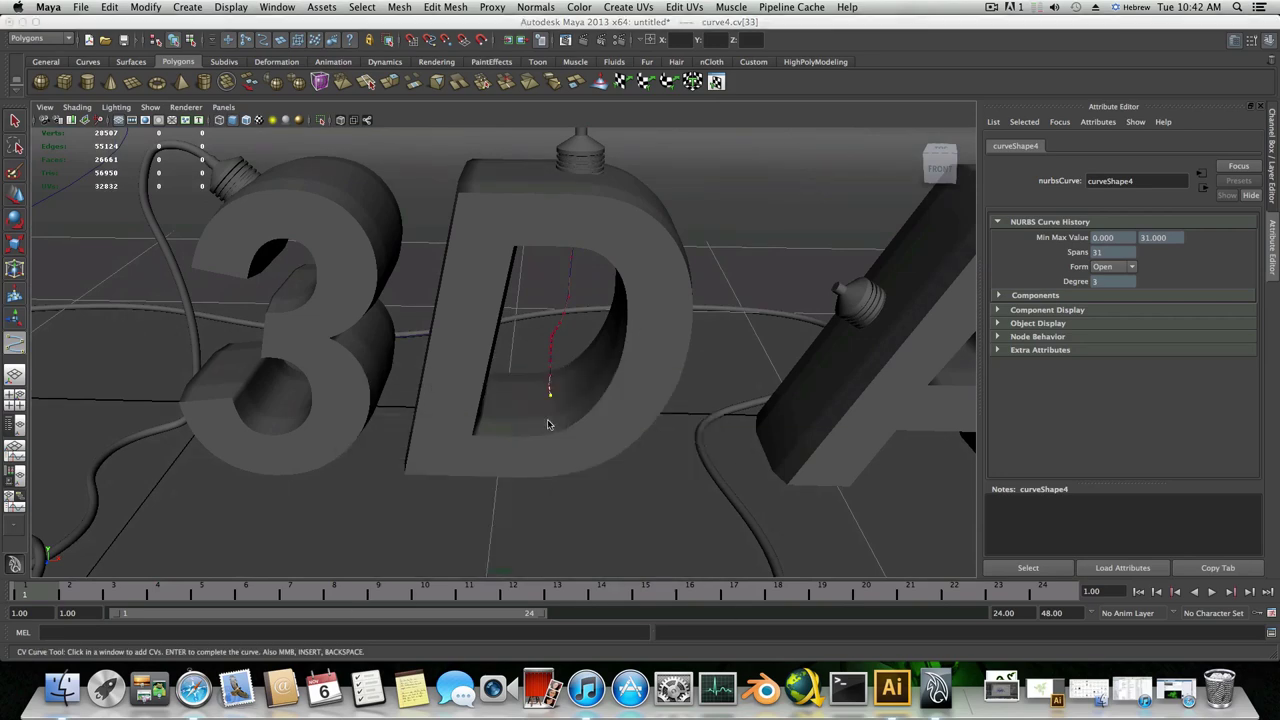
pyautogui.press('space')
pyautogui.press('space')
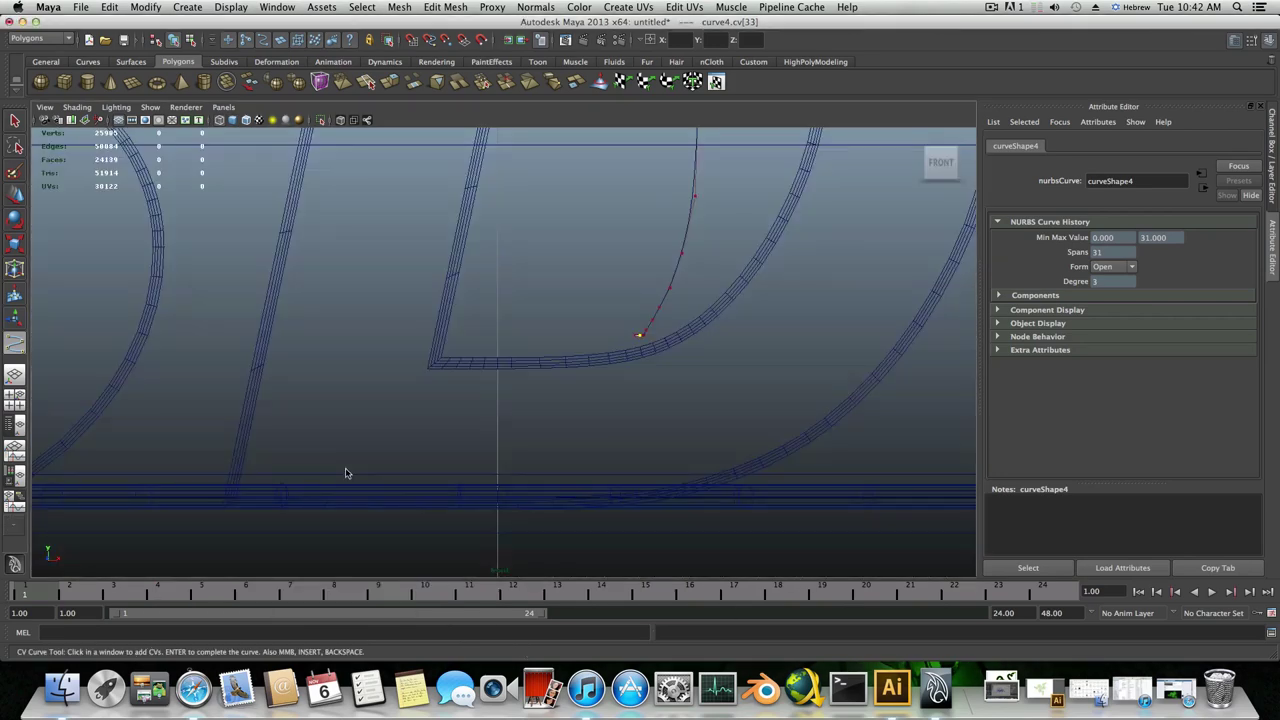
pyautogui.click(633, 355)
pyautogui.click(627, 374)
pyautogui.click(620, 413)
pyautogui.click(618, 443)
pyautogui.click(618, 476)
pyautogui.keyDown('alt'); pyautogui.moveTo(618, 477); pyautogui.dragTo(585, 394, button='middle'); pyautogui.keyUp('alt')
pyautogui.click(614, 437)
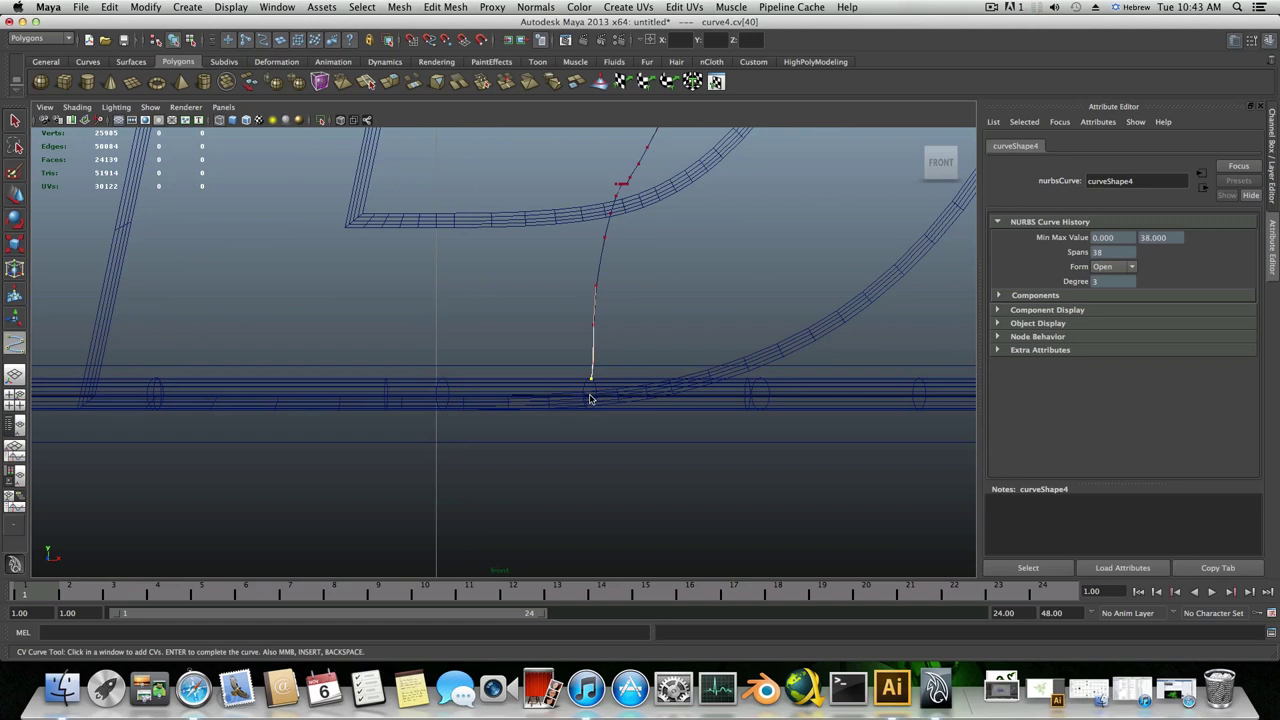
pyautogui.click(590, 397)
# - Continue the curve in the top view with a small bend under the D, leading out in front toward the 3's cable
pyautogui.press('space')
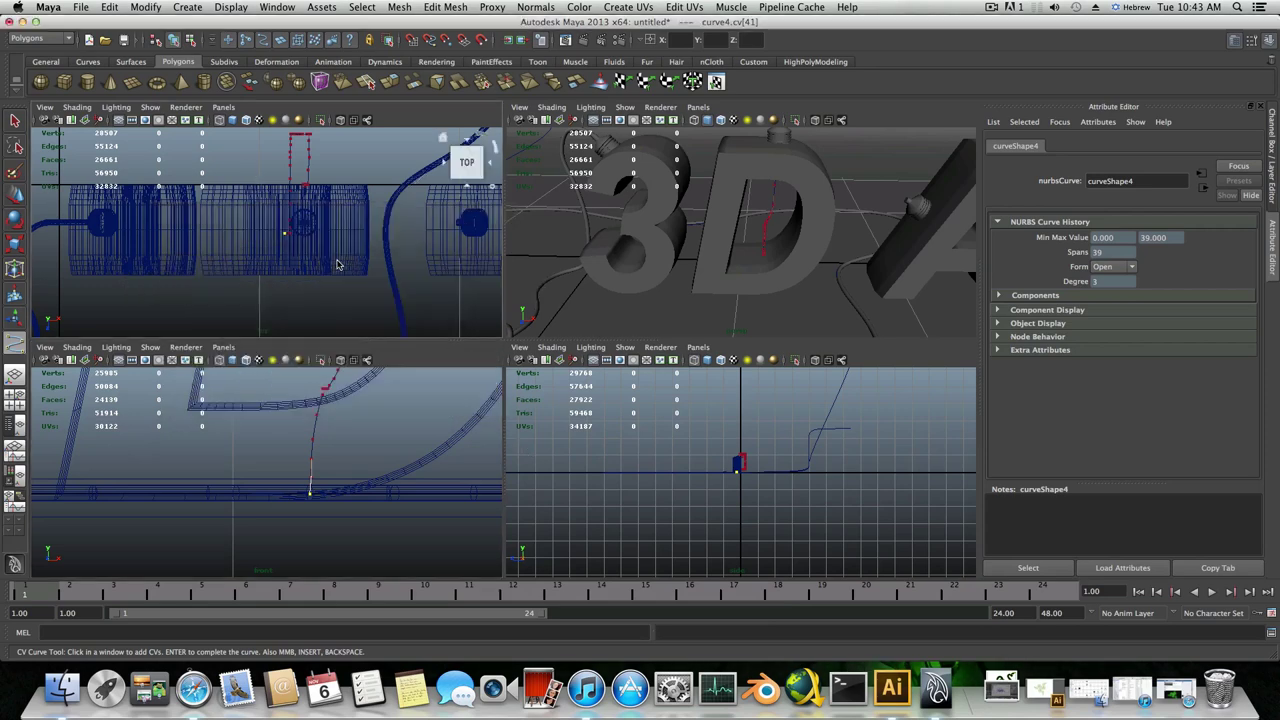
pyautogui.press('space')
pyautogui.keyDown('alt'); pyautogui.moveTo(580, 412); pyautogui.dragTo(577, 318, button='middle'); pyautogui.keyUp('alt')
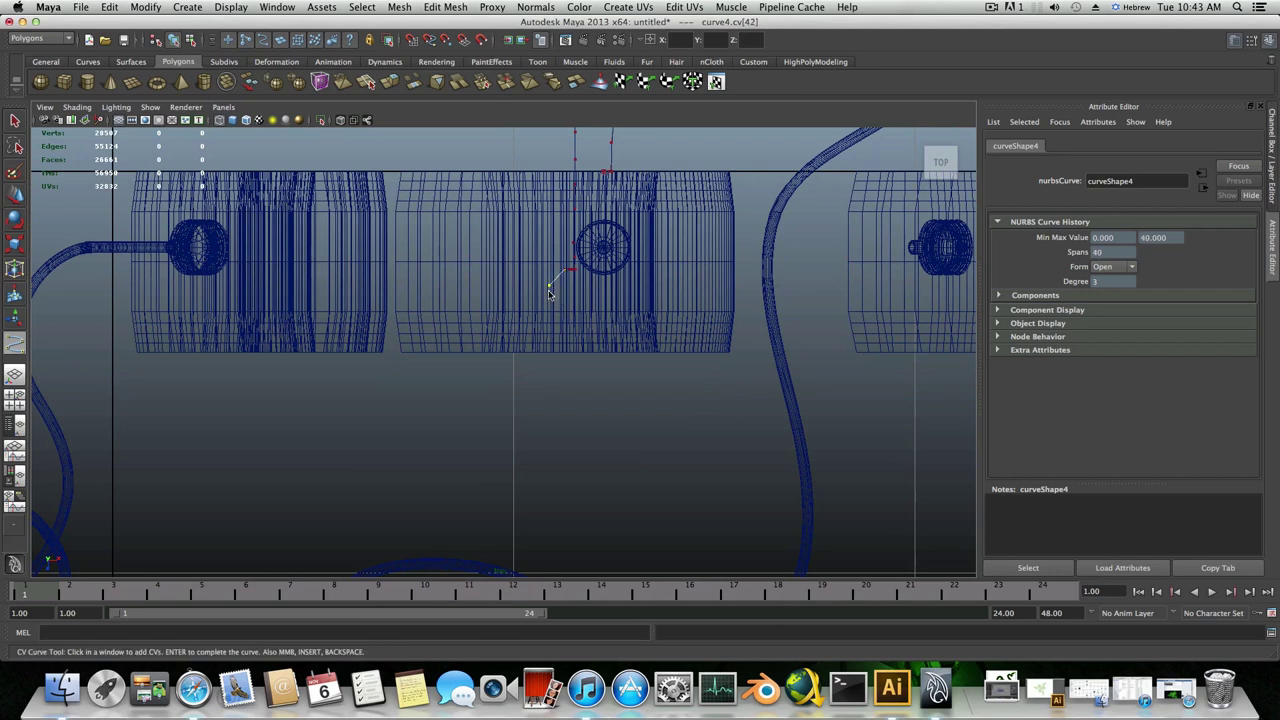
pyautogui.click(547, 302)
pyautogui.click(555, 326)
pyautogui.click(578, 338)
pyautogui.click(620, 348)
pyautogui.click(668, 370)
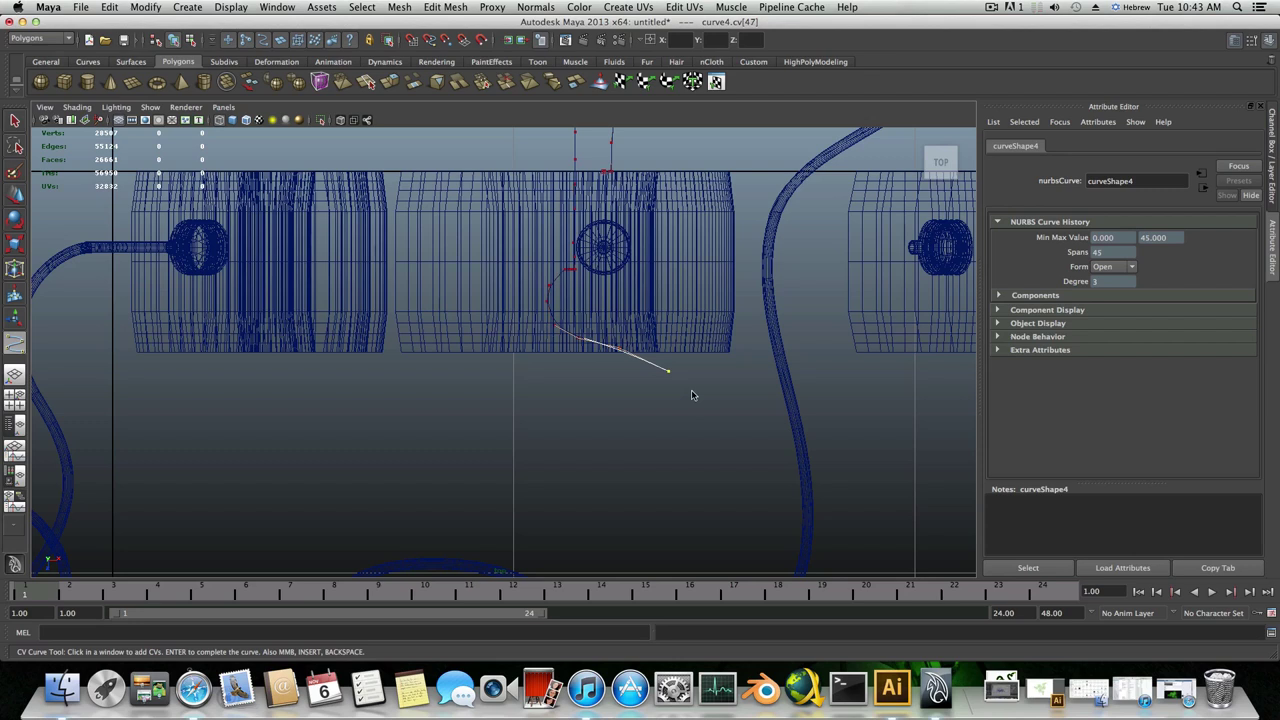
pyautogui.click(728, 430)
pyautogui.moveTo(756, 505); pyautogui.dragTo(771, 527)
# - Bend the curve across the 3's cable in the top view, placing vertices that continue toward the A side
pyautogui.keyDown('alt'); pyautogui.moveTo(786, 526); pyautogui.dragTo(672, 373, button='middle'); pyautogui.keyUp('alt')
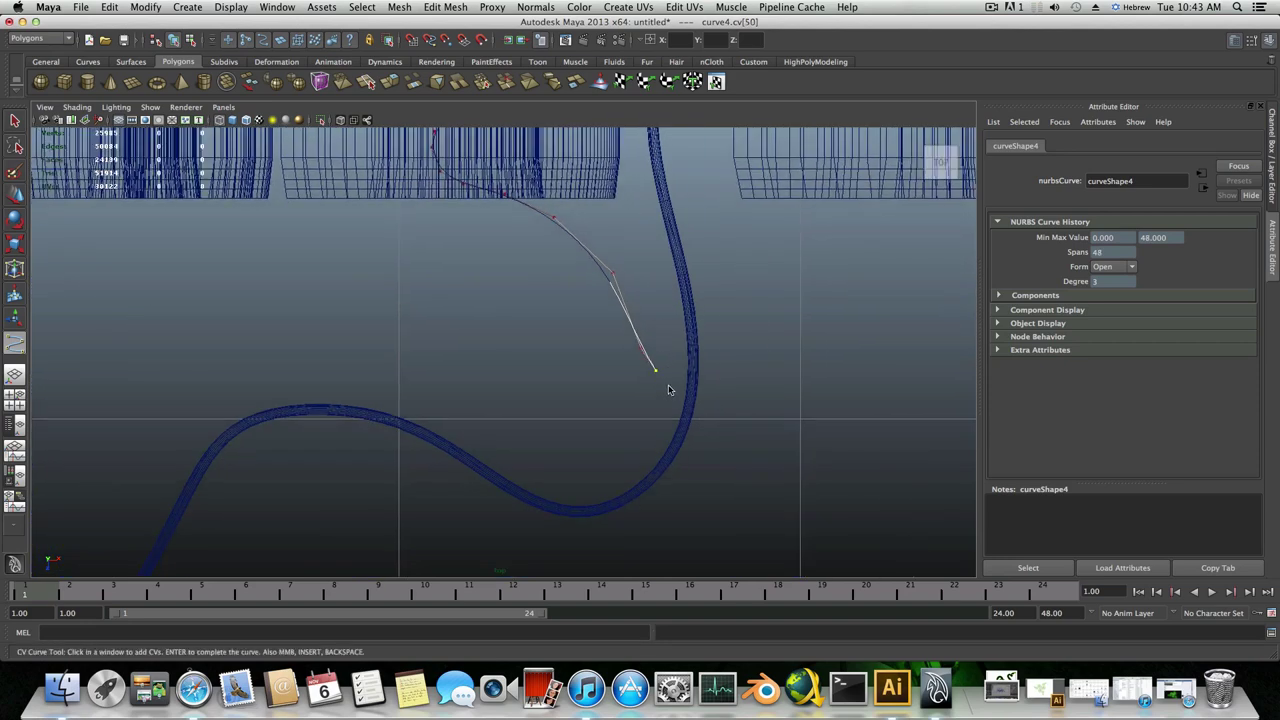
pyautogui.click(668, 386)
pyautogui.click(689, 398)
pyautogui.click(706, 404)
pyautogui.click(800, 423)
pyautogui.click(843, 434)
pyautogui.click(862, 457)
# - Draw a wide S-shaped bend on the floor in front of the letters, swinging back toward the D and out again
pyautogui.scroll(-5, 855, 460)
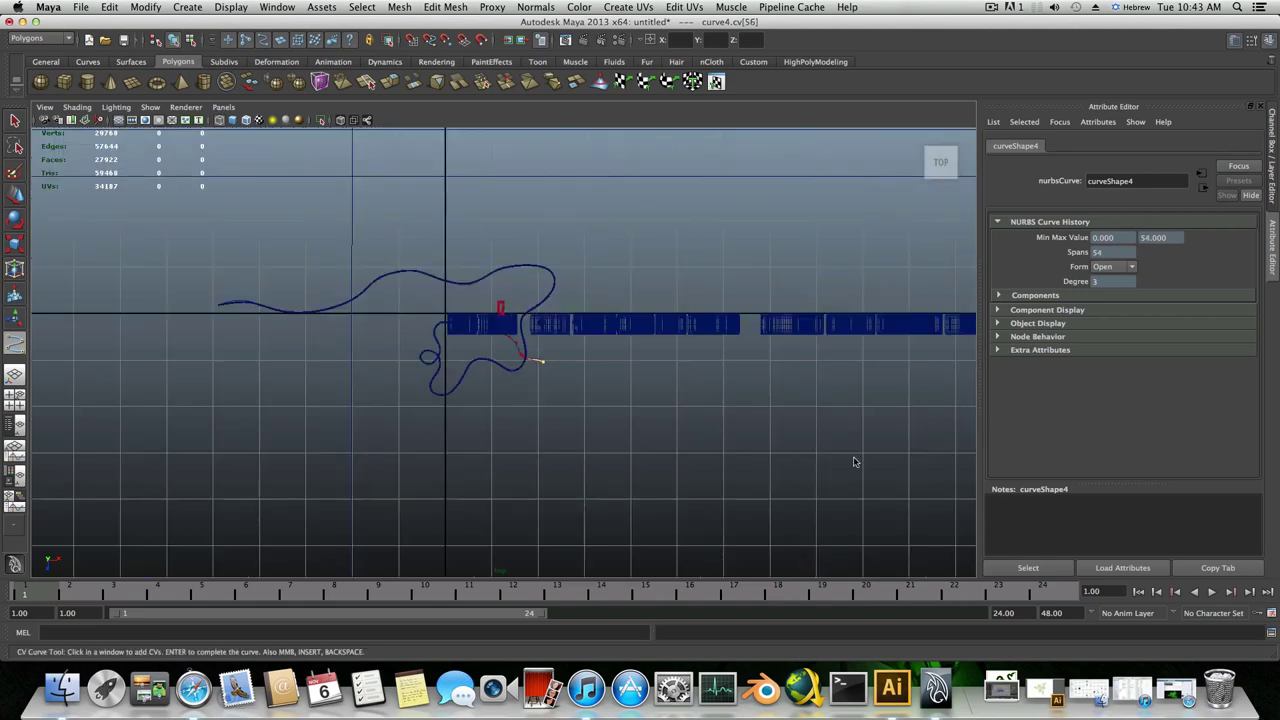
pyautogui.keyDown('alt'); pyautogui.moveTo(622, 415); pyautogui.dragTo(614, 375, button='middle'); pyautogui.keyUp('alt')
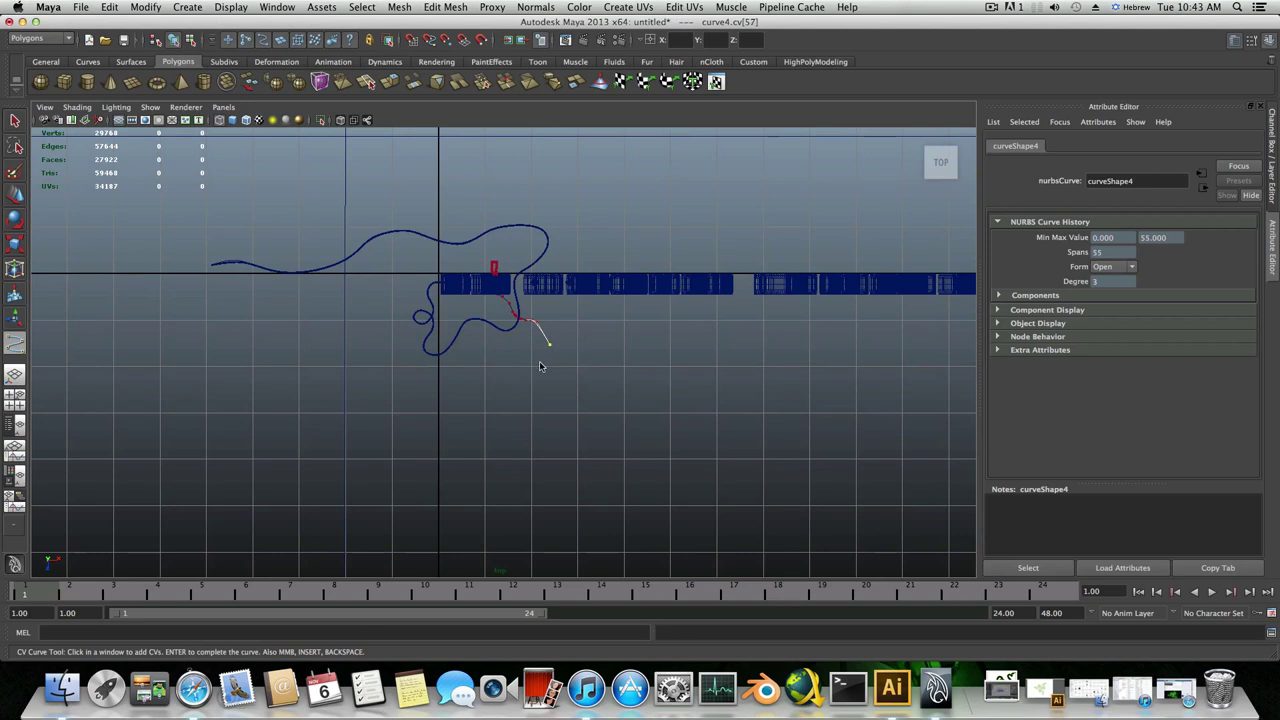
pyautogui.click(540, 363)
pyautogui.click(514, 380)
pyautogui.click(501, 402)
pyautogui.click(506, 427)
pyautogui.click(517, 441)
pyautogui.click(551, 445)
pyautogui.click(581, 421)
pyautogui.click(589, 387)
pyautogui.click(603, 358)
pyautogui.click(615, 349)
pyautogui.click(640, 347)
pyautogui.click(655, 356)
pyautogui.click(678, 421)
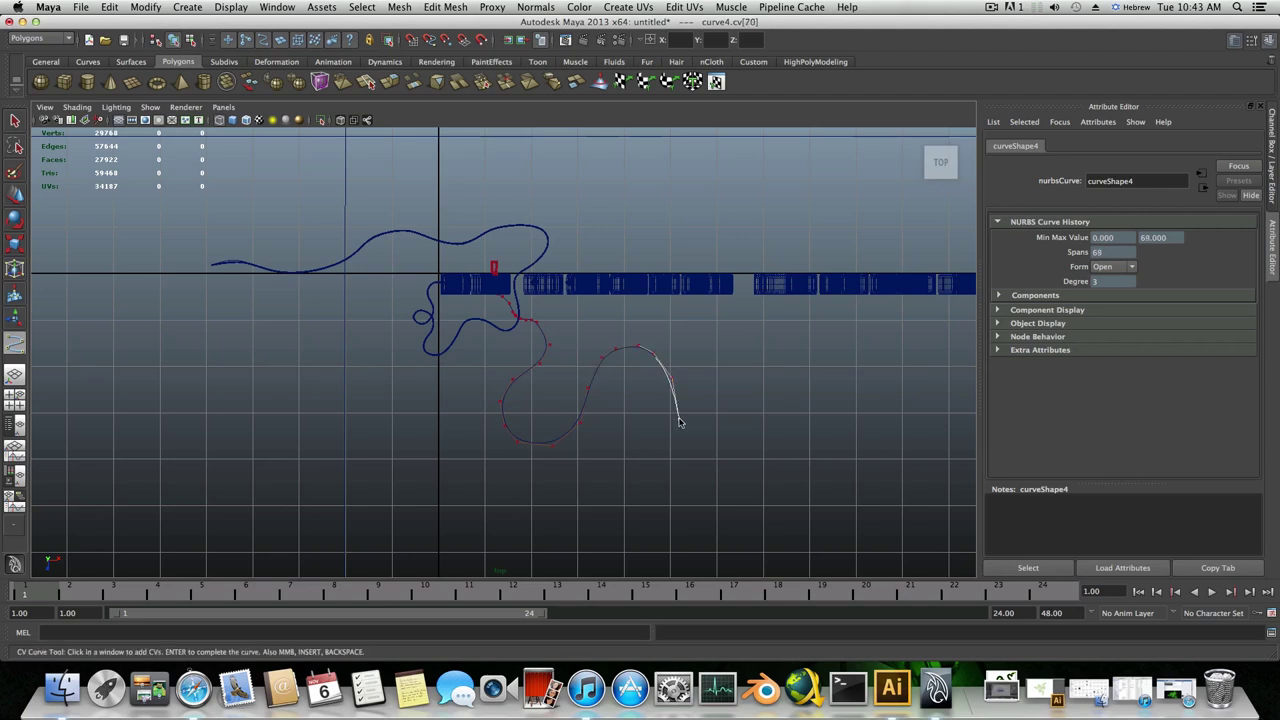
# - Place the last vertices in a winding path away from the letters and finish the curve with the Move tool
pyautogui.click(671, 455)
pyautogui.click(647, 480)
pyautogui.click(631, 510)
pyautogui.click(622, 535)
pyautogui.click(657, 563)
pyautogui.scroll(-2, 651, 554)
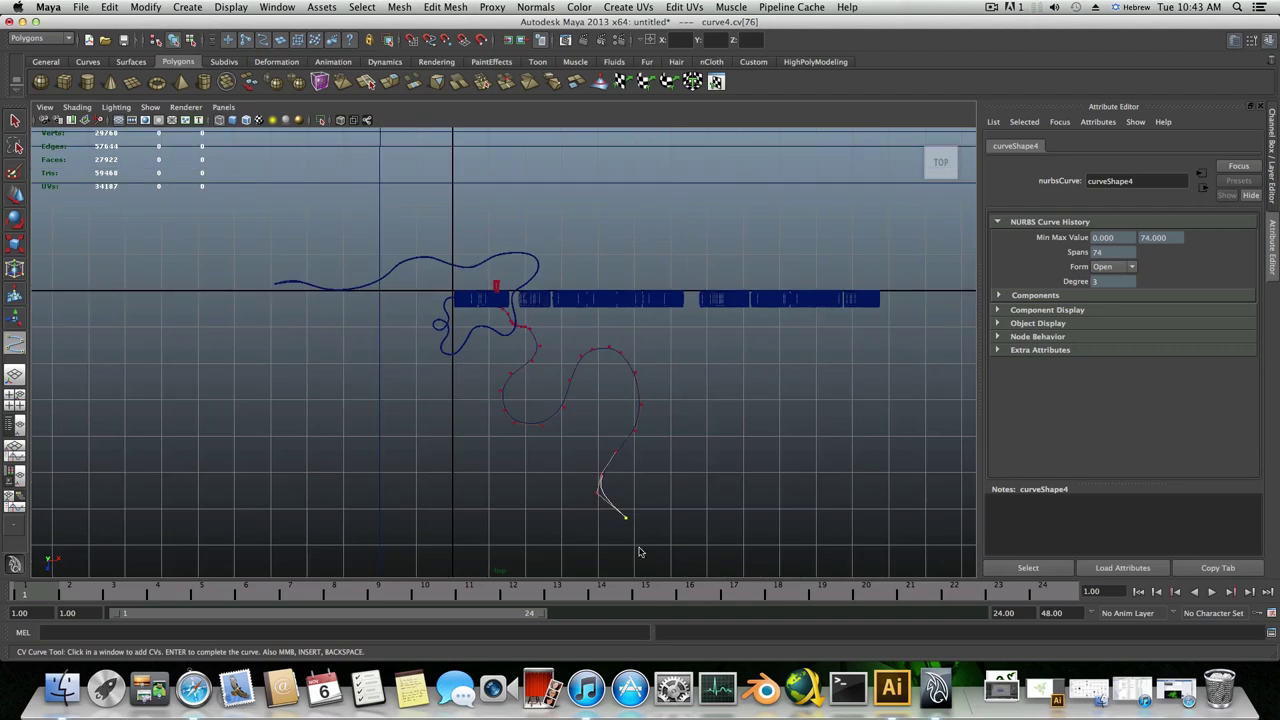
pyautogui.click(638, 553)
pyautogui.click(625, 566)
pyautogui.press('w')
# - Move the finished curve 0.191 along Z in perspective, aligning its start with the D's socket
pyautogui.press('space')
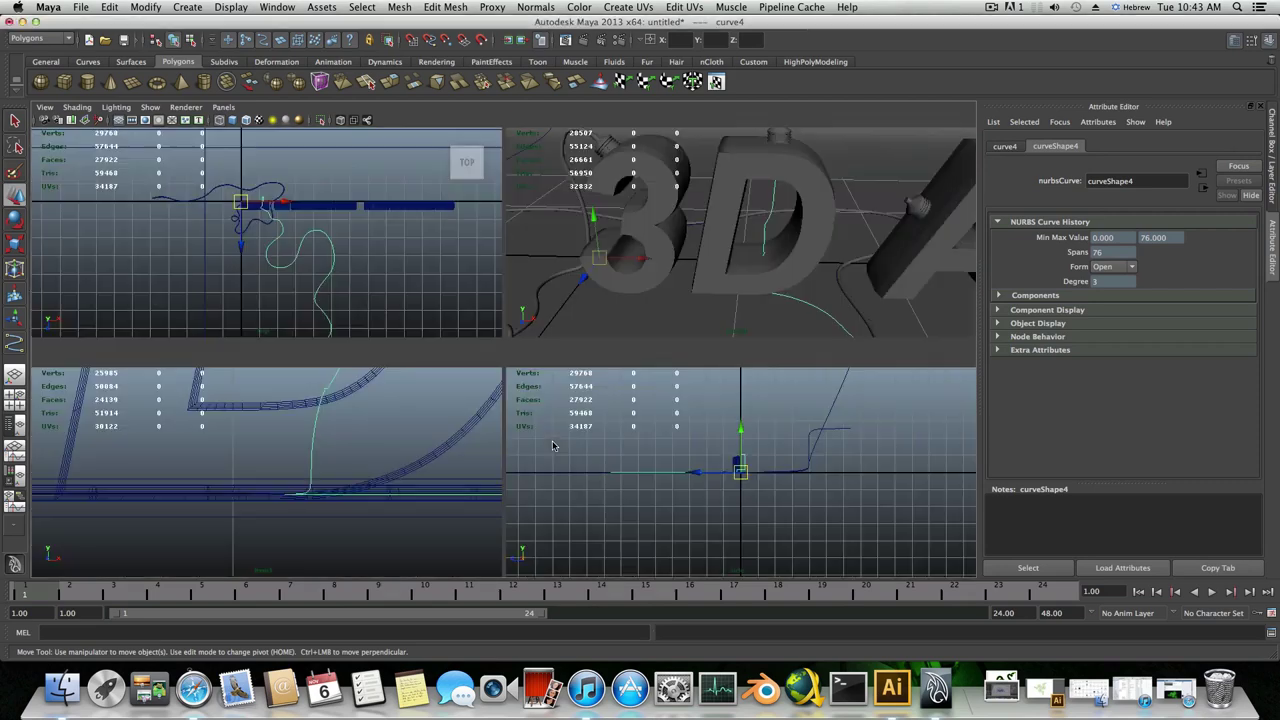
pyautogui.press('space')
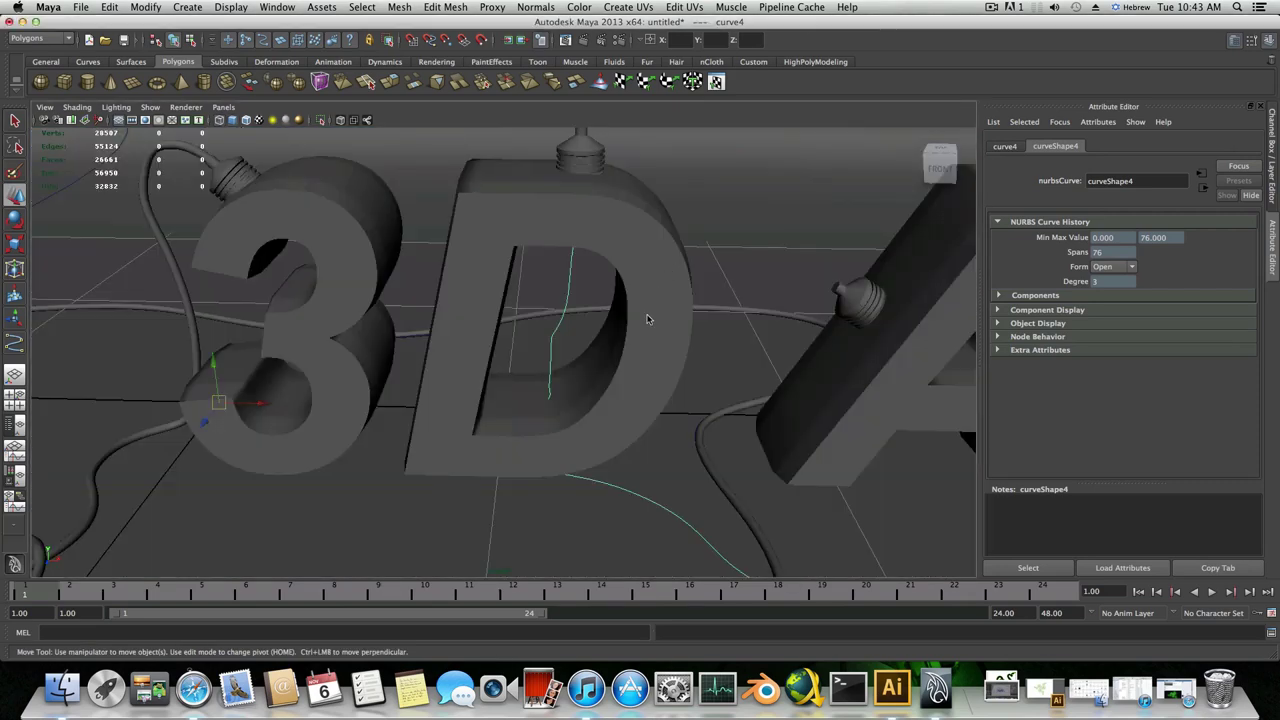
pyautogui.keyDown('alt'); pyautogui.moveTo(651, 320); pyautogui.dragTo(505, 375); pyautogui.keyUp('alt')
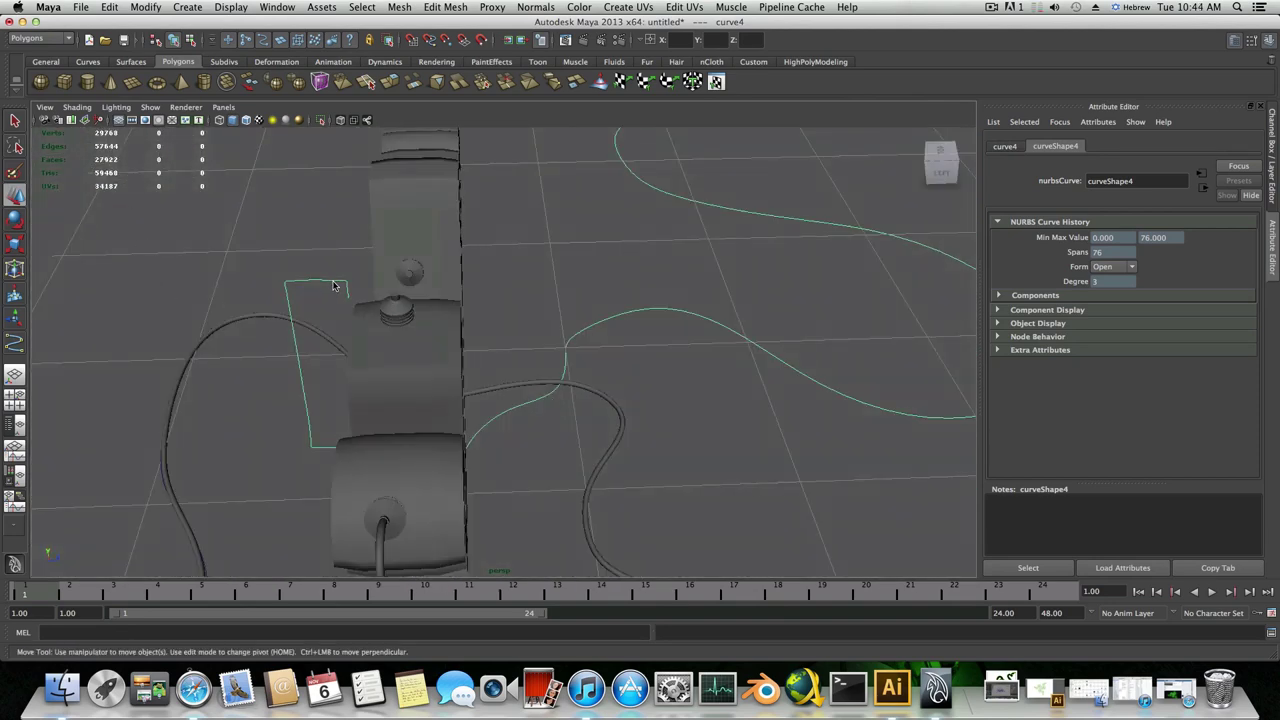
pyautogui.scroll(-10, 491, 337)
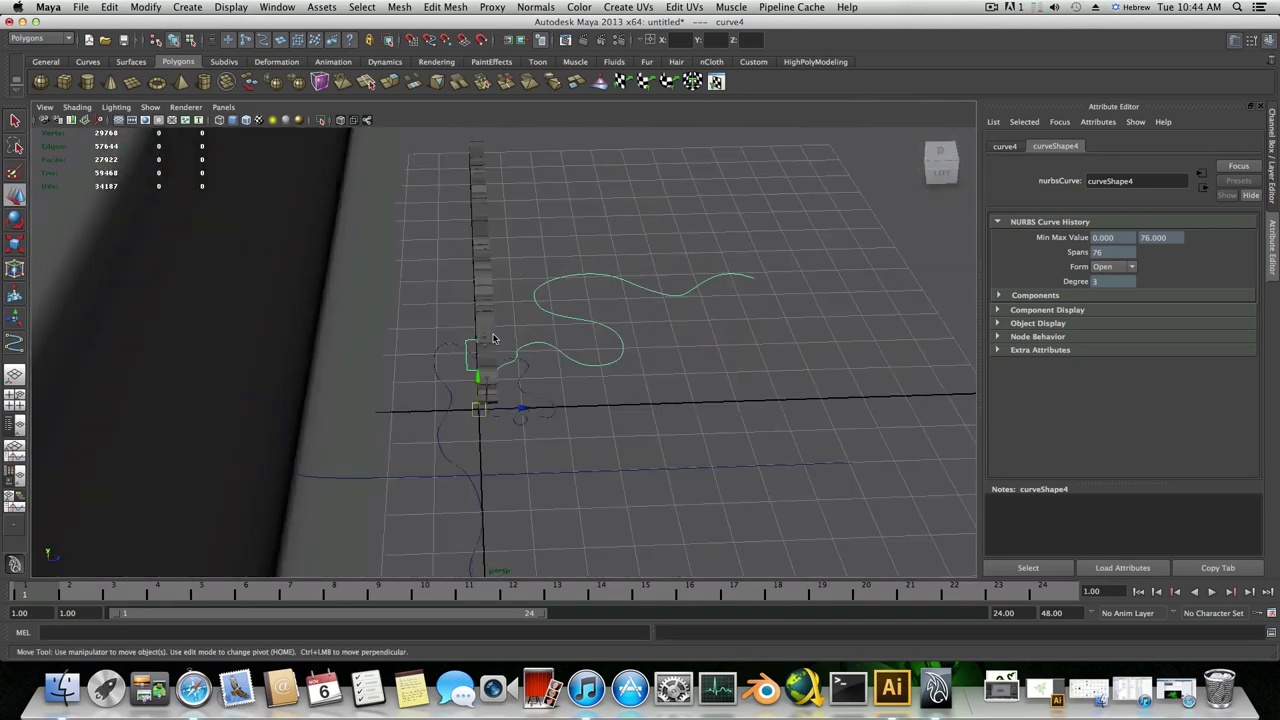
pyautogui.scroll(5, 487, 399)
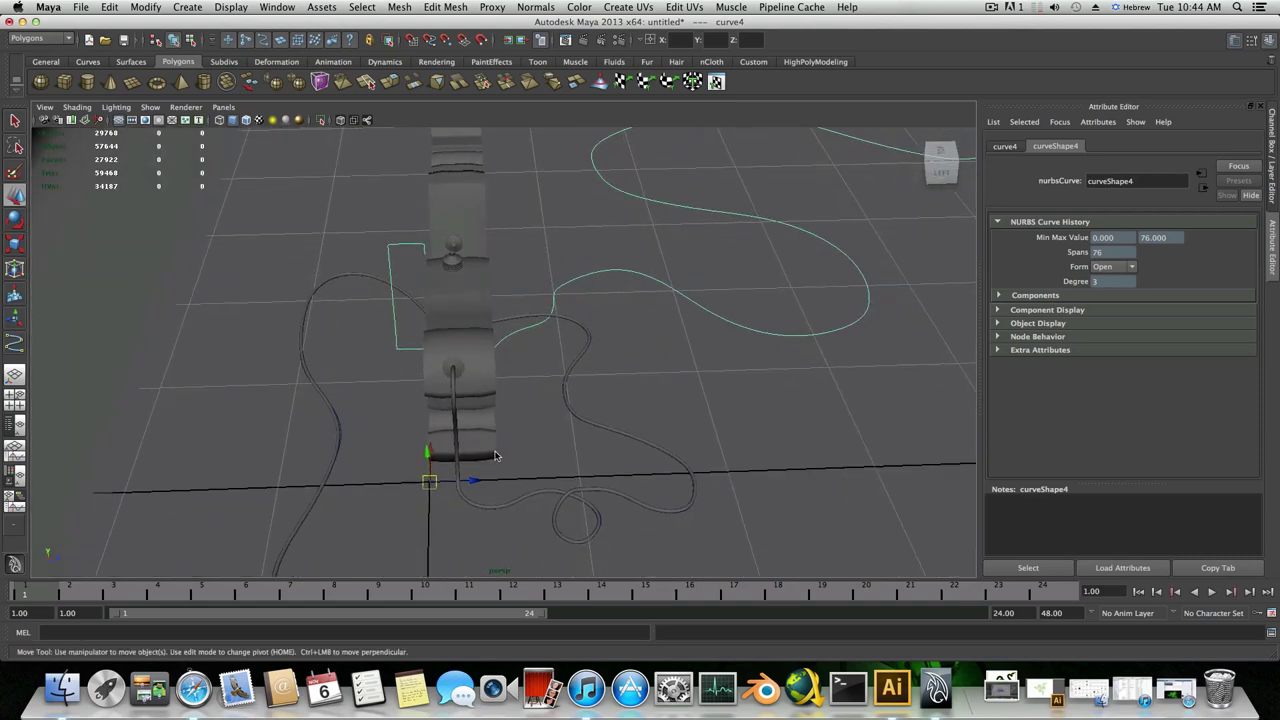
pyautogui.moveTo(476, 484); pyautogui.dragTo(503, 484)
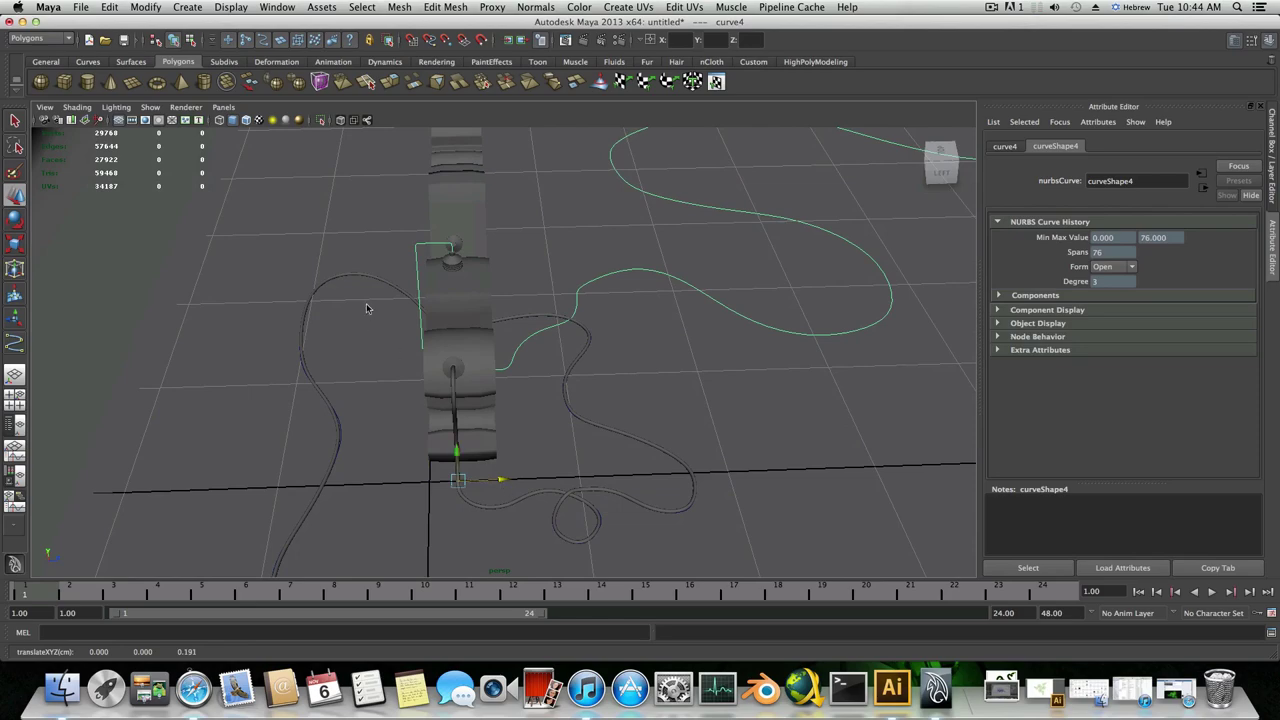
# - Examine the D's curve behind the letter and switch it to control vertex editing
pyautogui.keyDown('alt'); pyautogui.moveTo(367, 308); pyautogui.dragTo(434, 263); pyautogui.keyUp('alt')
pyautogui.keyDown('alt'); pyautogui.moveTo(434, 263); pyautogui.dragTo(672, 315, button='right'); pyautogui.keyUp('alt')
pyautogui.keyDown('alt'); pyautogui.moveTo(463, 253); pyautogui.dragTo(593, 325, button='middle'); pyautogui.keyUp('alt')
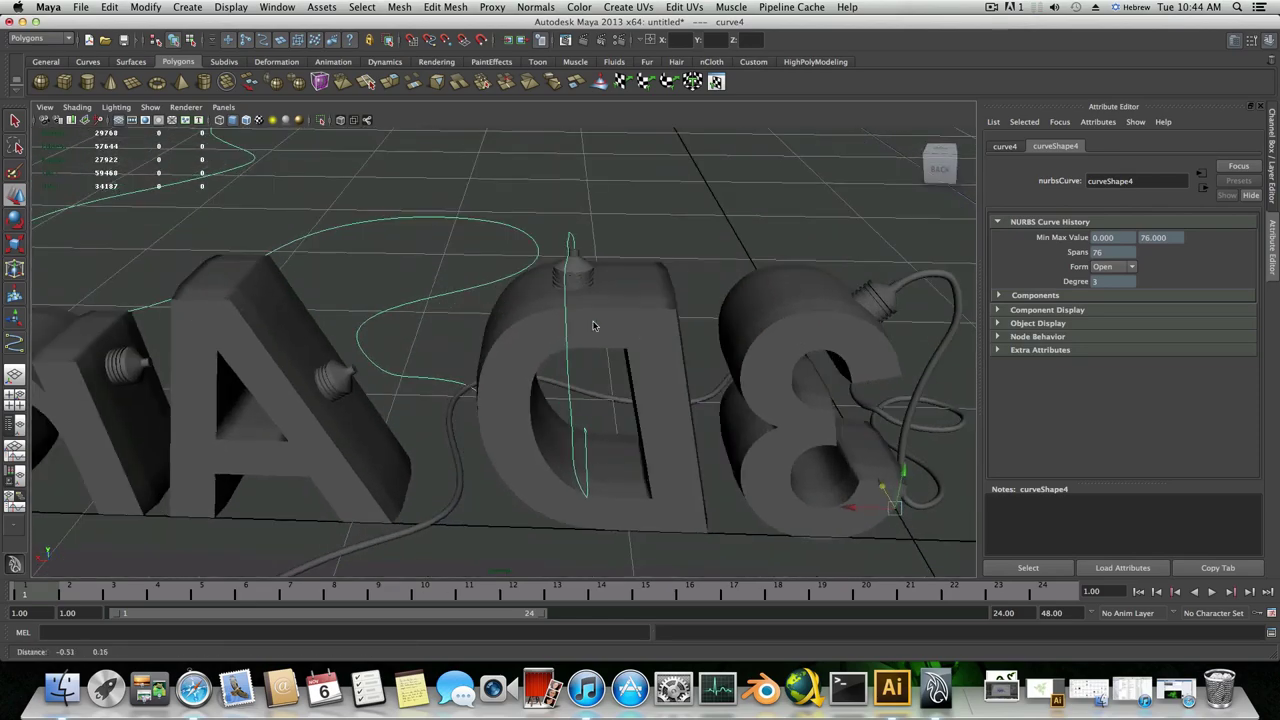
pyautogui.keyDown('alt'); pyautogui.moveTo(593, 325); pyautogui.dragTo(516, 285); pyautogui.keyUp('alt')
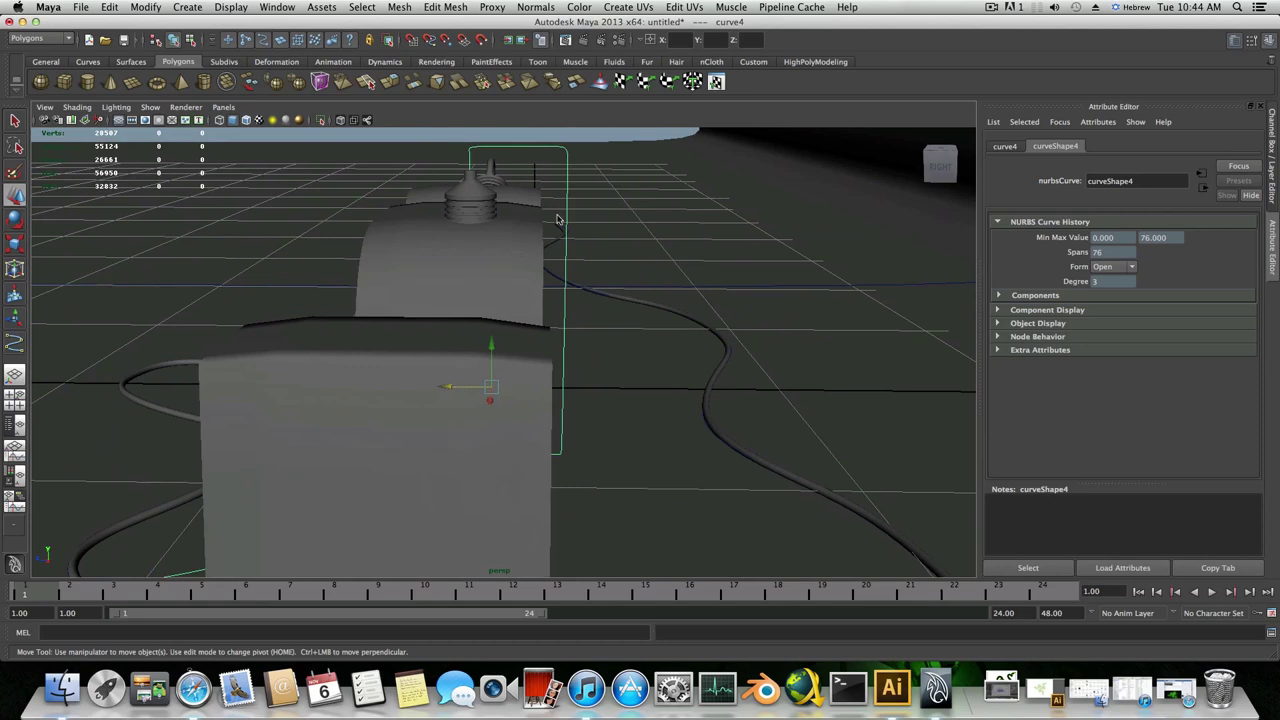
pyautogui.moveTo(567, 217); pyautogui.dragTo(531, 216, button='right')
pyautogui.keyDown('alt'); pyautogui.moveTo(625, 435); pyautogui.dragTo(623, 495); pyautogui.keyUp('alt')
pyautogui.keyDown('alt'); pyautogui.moveTo(623, 495); pyautogui.dragTo(604, 499, button='middle'); pyautogui.keyUp('alt')
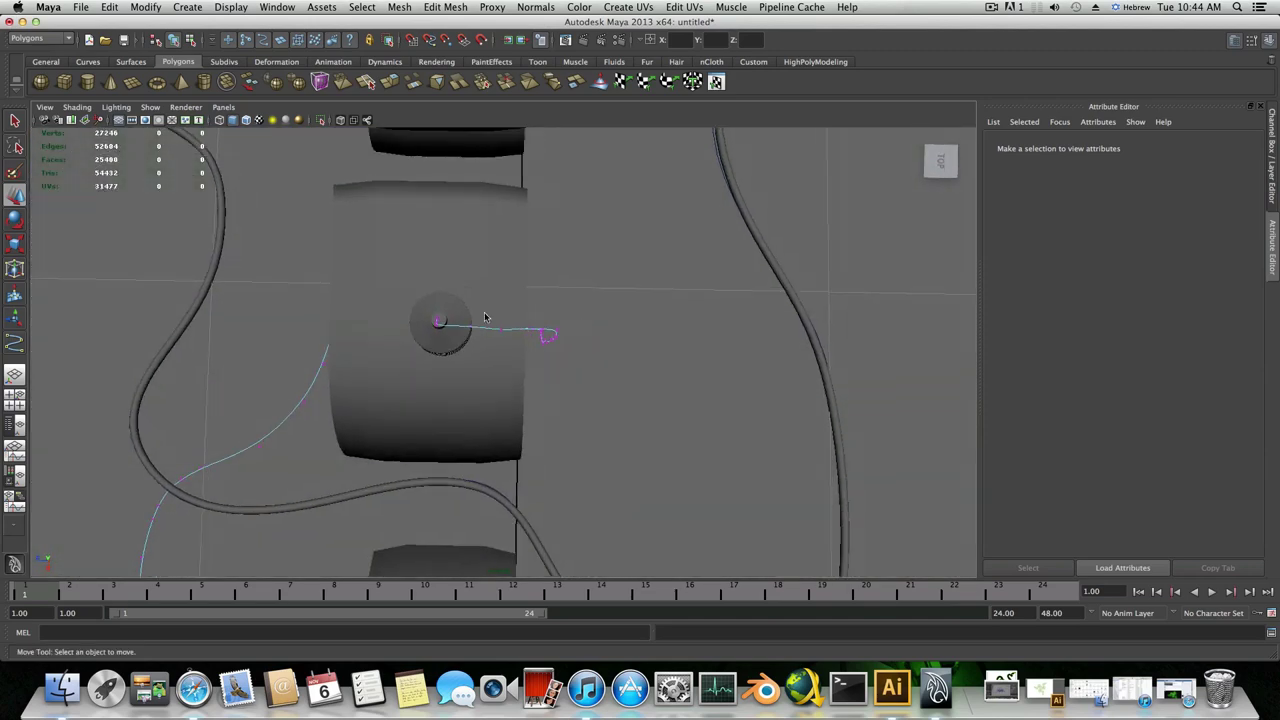
# - Select the curve's vertices hanging behind the D and move them along Z toward its back face, excluding the vertex nearest the socket
pyautogui.moveTo(594, 409); pyautogui.dragTo(527, 420)
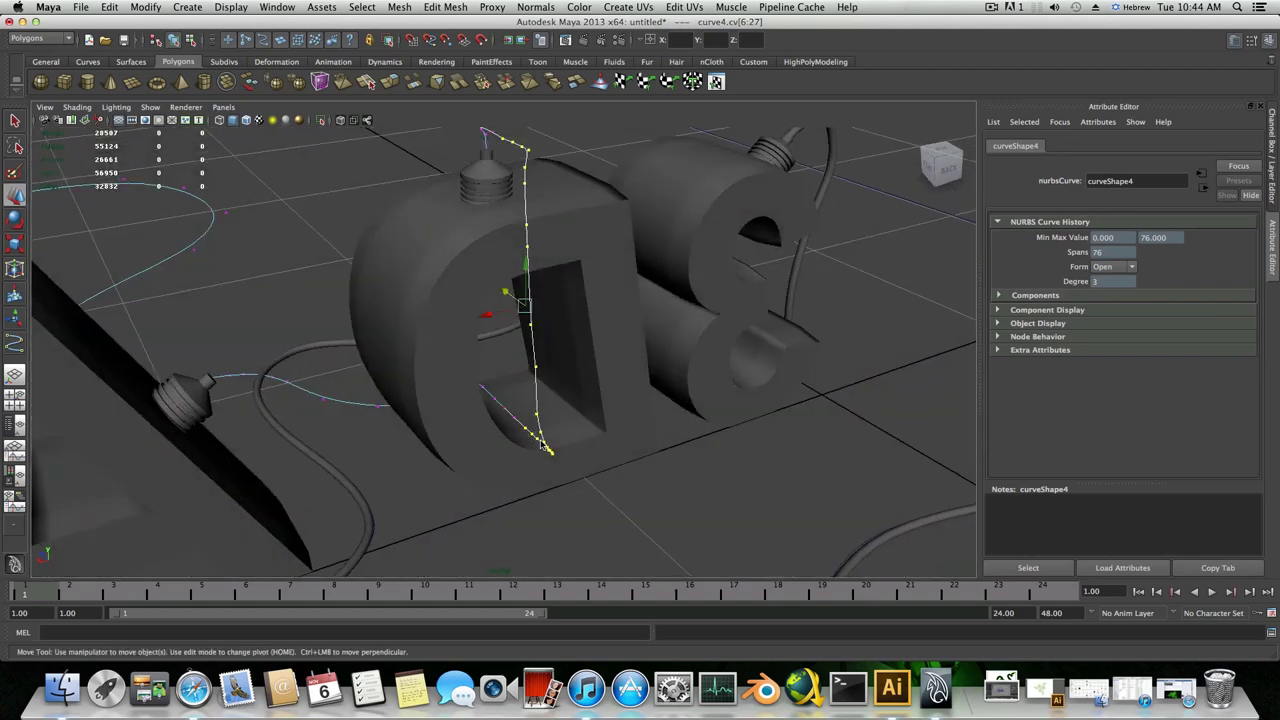
pyautogui.keyDown('alt'); pyautogui.moveTo(564, 293); pyautogui.dragTo(498, 150); pyautogui.keyUp('alt')
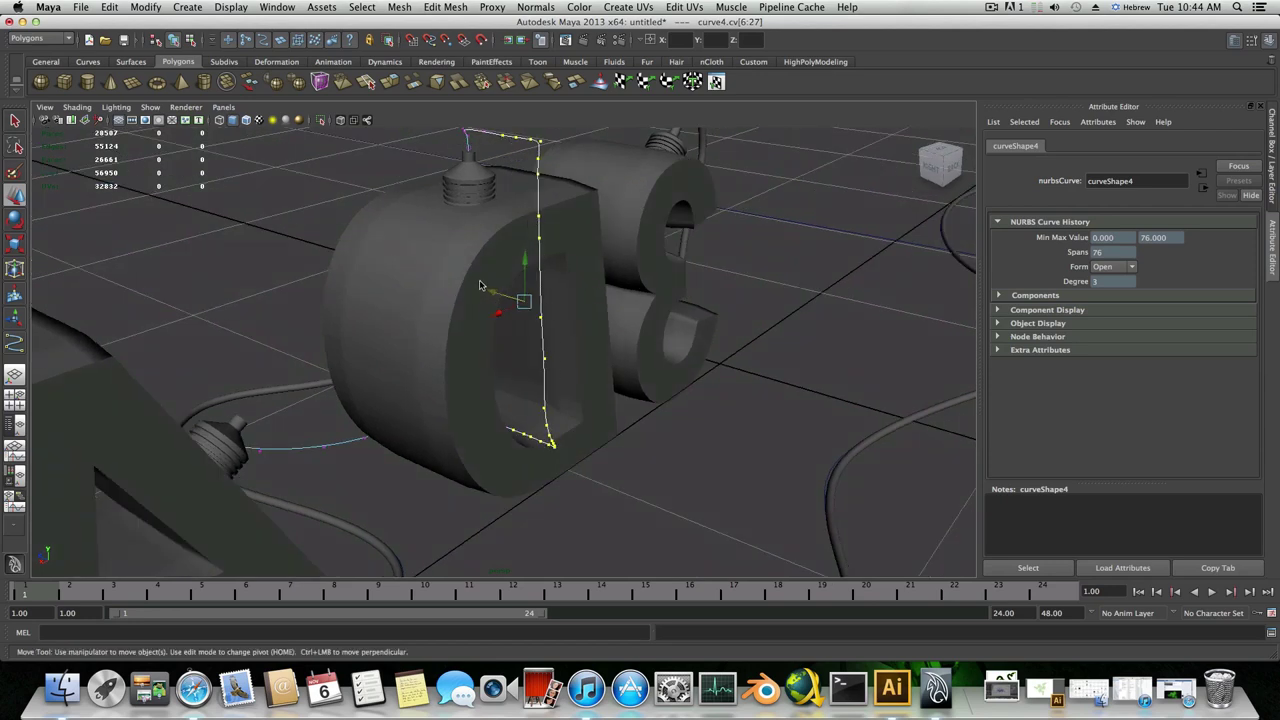
pyautogui.moveTo(489, 292); pyautogui.dragTo(474, 293)
pyautogui.keyDown('alt'); pyautogui.moveTo(512, 335); pyautogui.dragTo(465, 337); pyautogui.keyUp('alt')
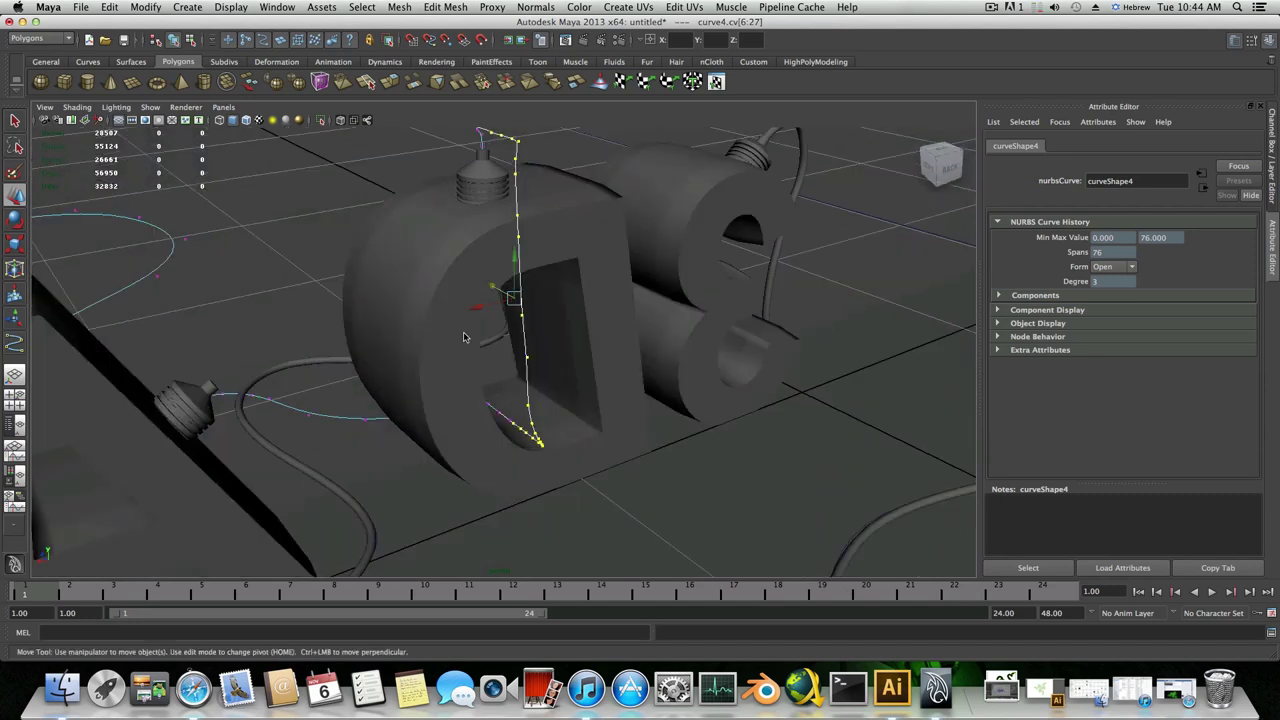
pyautogui.moveTo(491, 291); pyautogui.dragTo(496, 290)
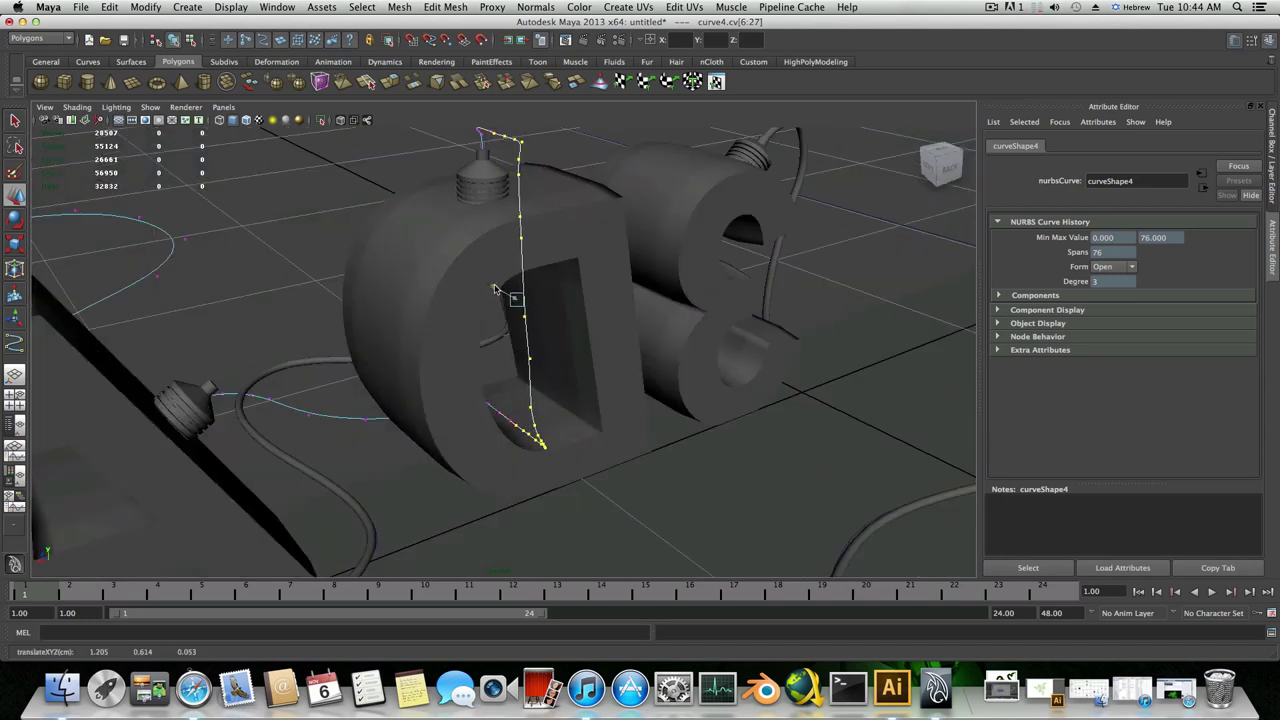
pyautogui.keyDown('alt'); pyautogui.moveTo(509, 368); pyautogui.dragTo(516, 408); pyautogui.keyUp('alt')
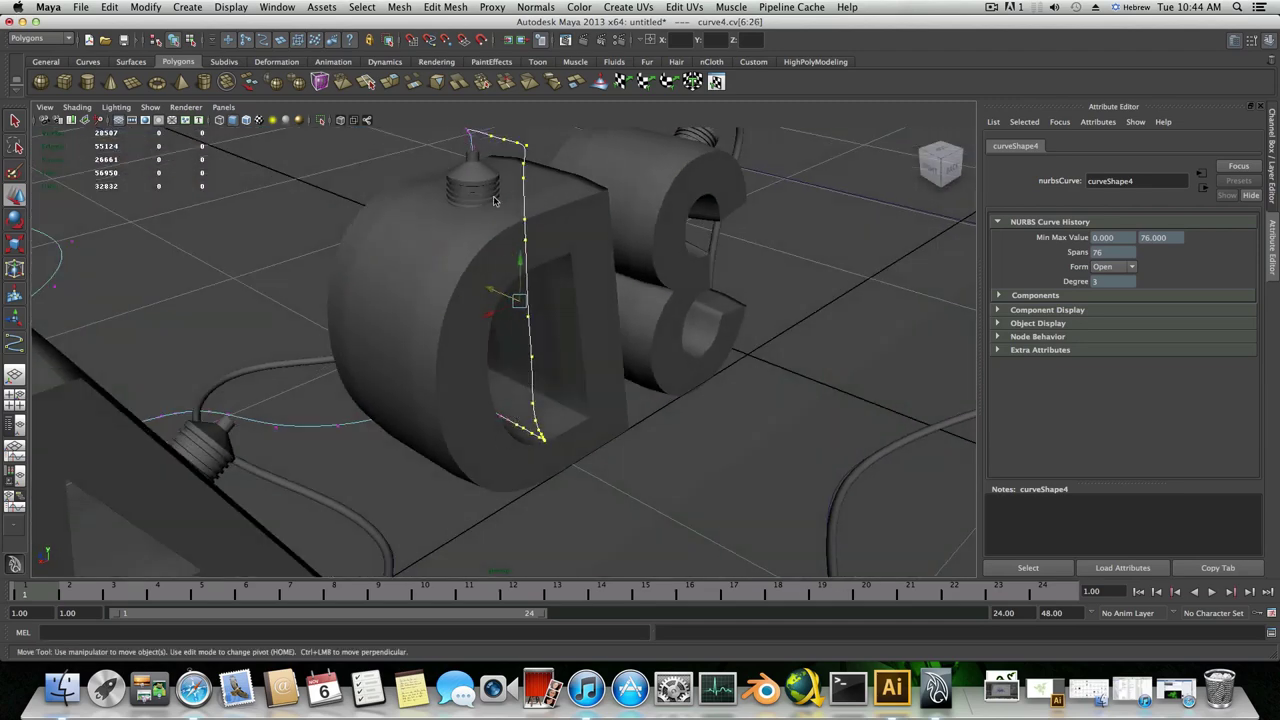
pyautogui.keyDown('shift'); pyautogui.moveTo(483, 131); pyautogui.dragTo(495, 153); pyautogui.keyUp('shift')
pyautogui.moveTo(494, 289); pyautogui.dragTo(542, 178)
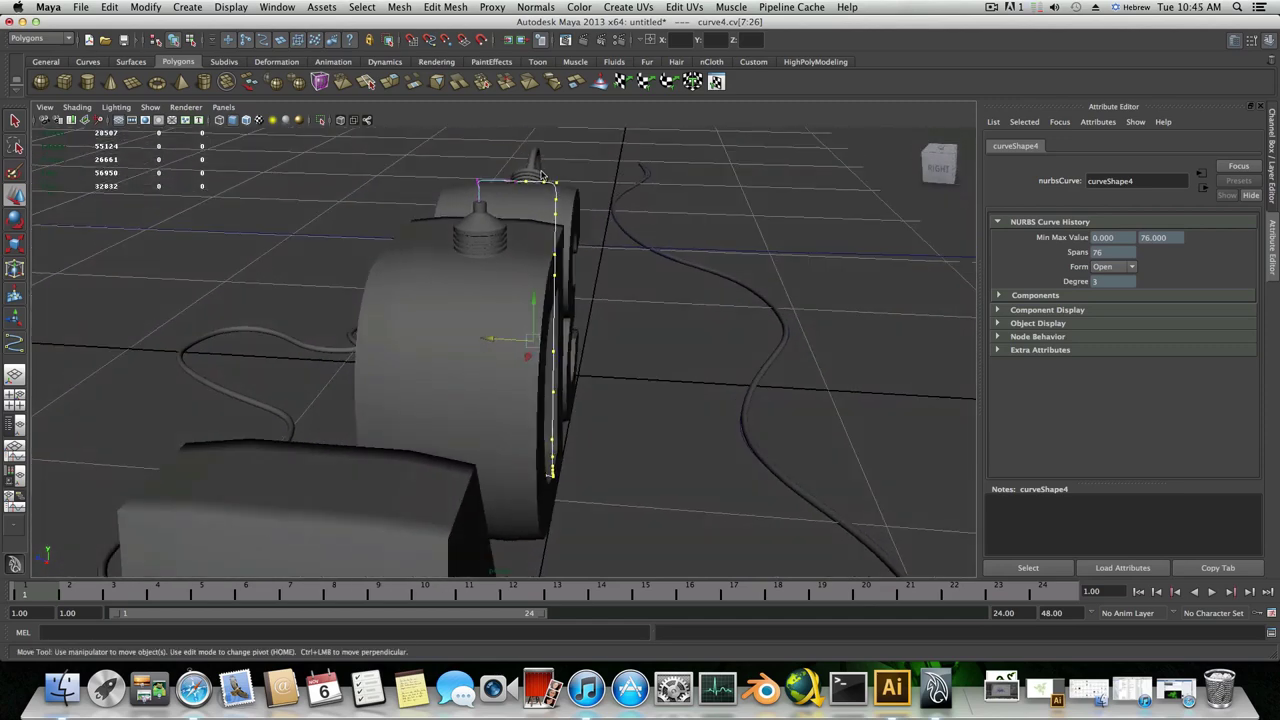
# - Lower the vertices at the curve's upper corner behind the D's socket one after another, rounding the sharp bend into an arc
pyautogui.moveTo(570, 220); pyautogui.dragTo(550, 170)
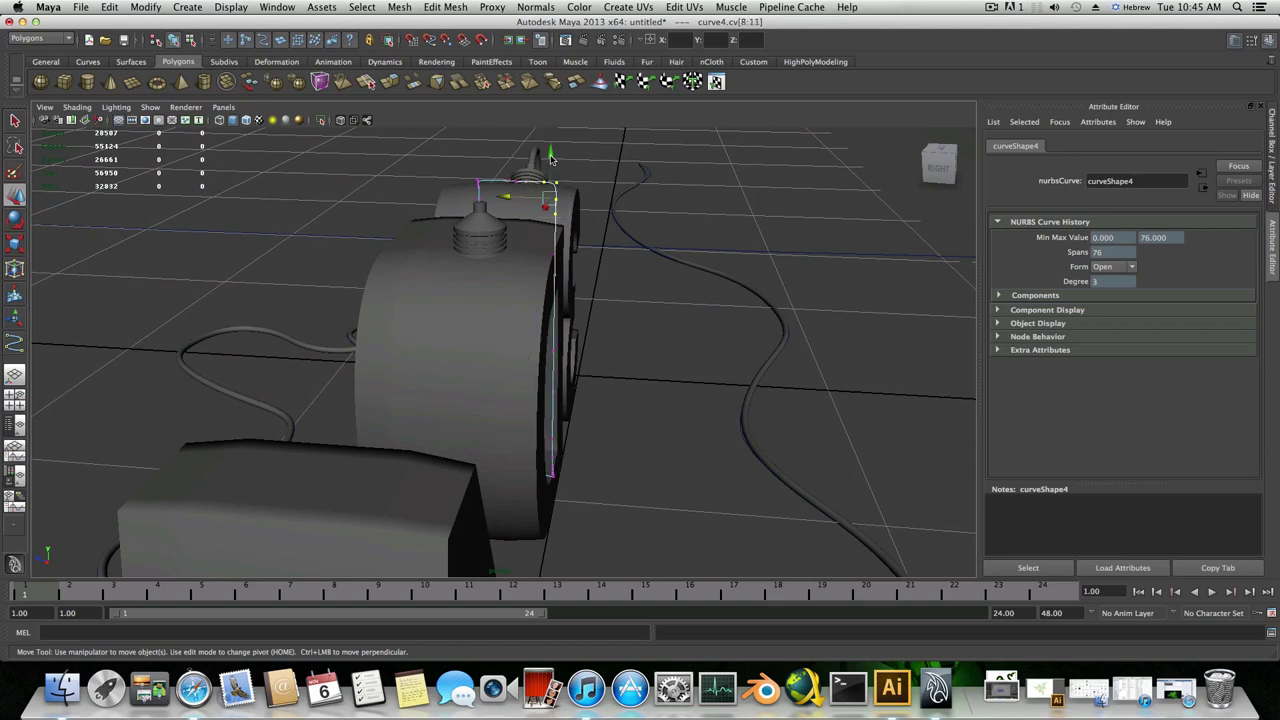
pyautogui.click(552, 198)
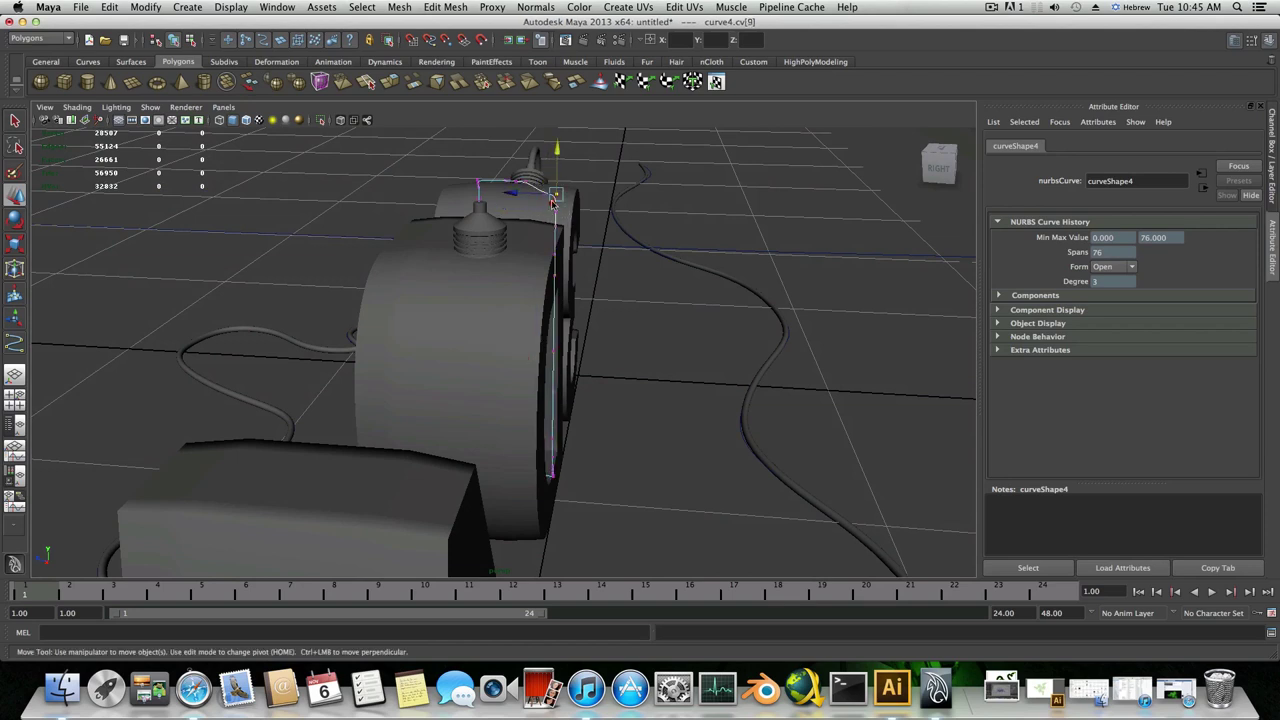
pyautogui.moveTo(556, 157); pyautogui.dragTo(556, 163)
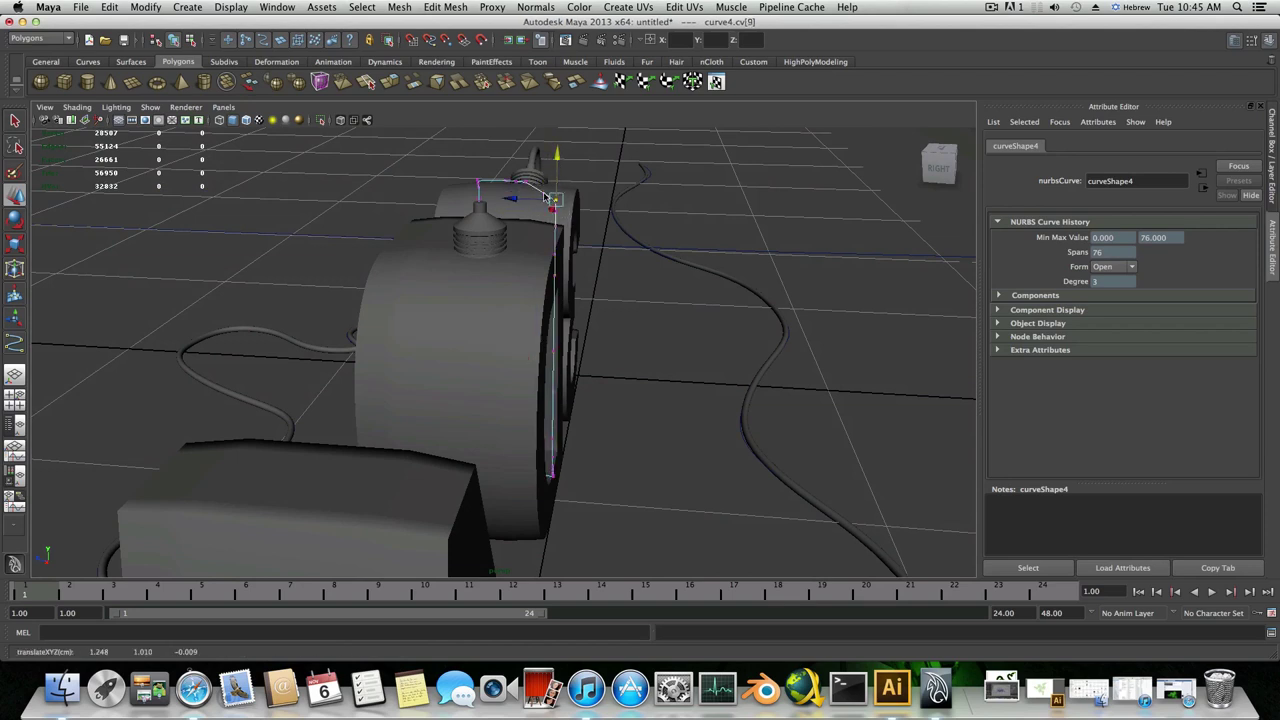
pyautogui.click(538, 190)
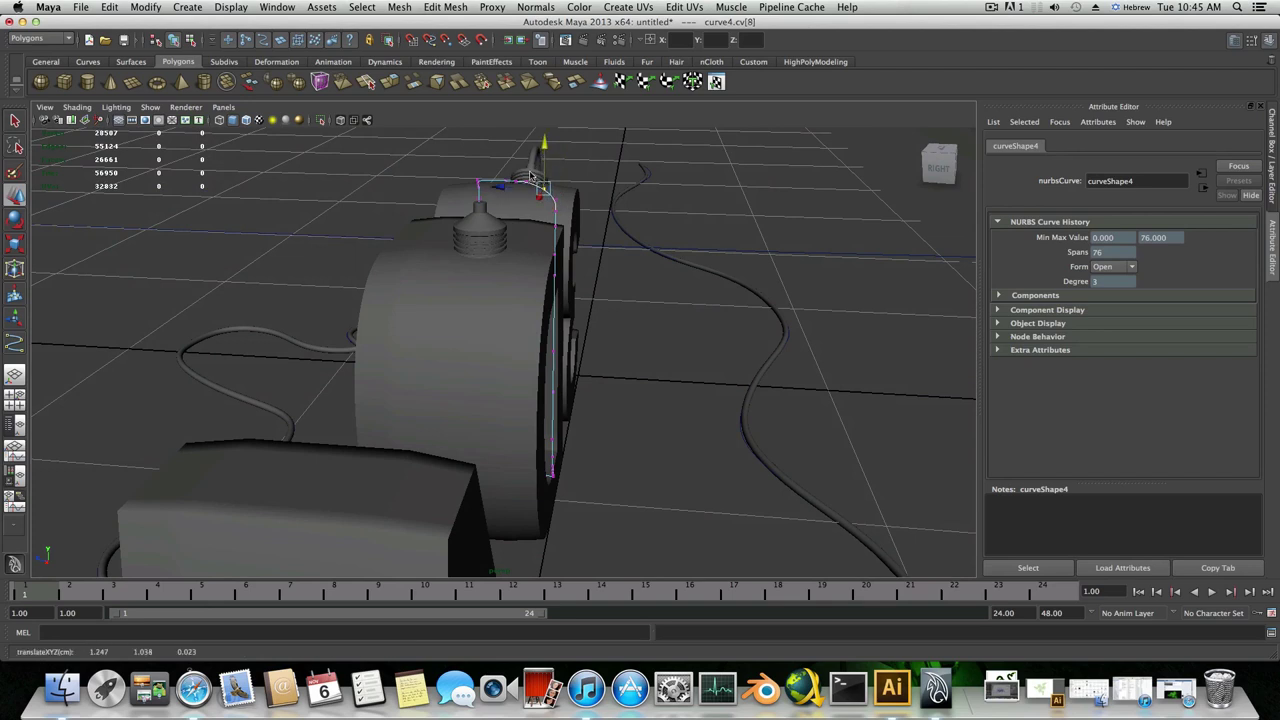
pyautogui.click(521, 181)
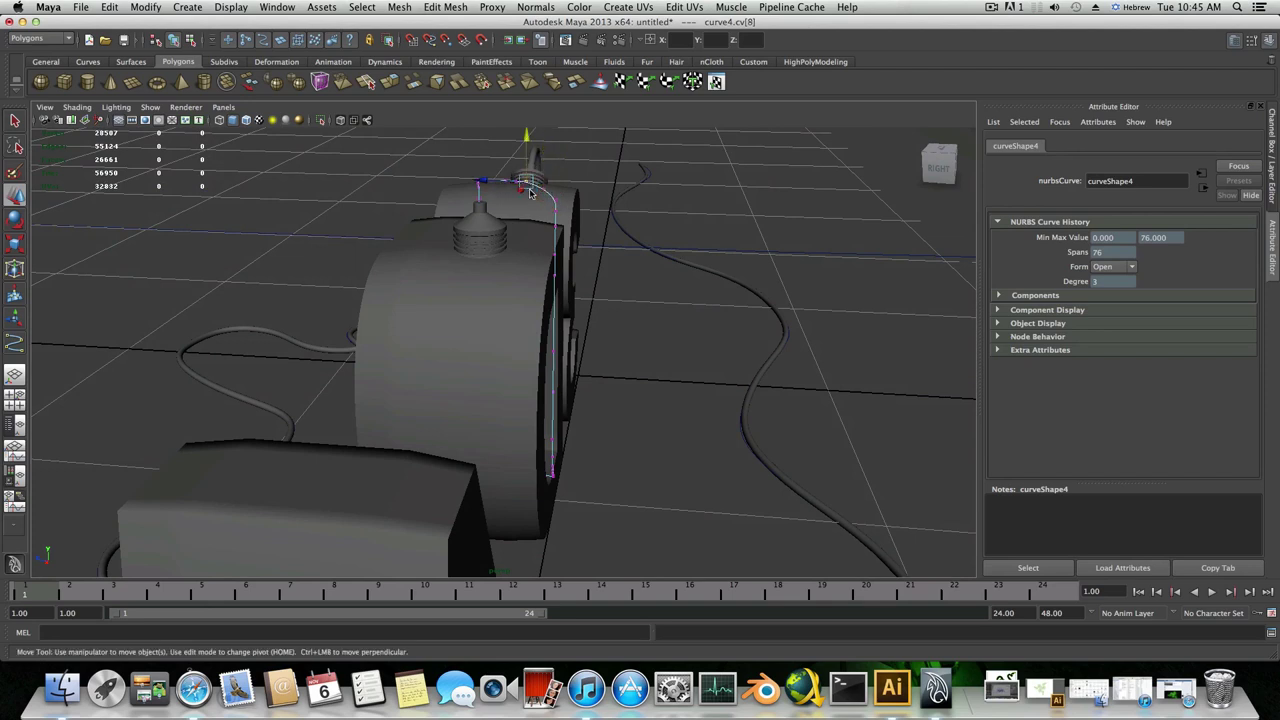
pyautogui.click(546, 194)
pyautogui.moveTo(567, 196)
pyautogui.mouseDown()
pyautogui.moveTo(555, 201)
pyautogui.moveTo(556, 168)
pyautogui.moveTo(559, 195)
pyautogui.mouseUp()
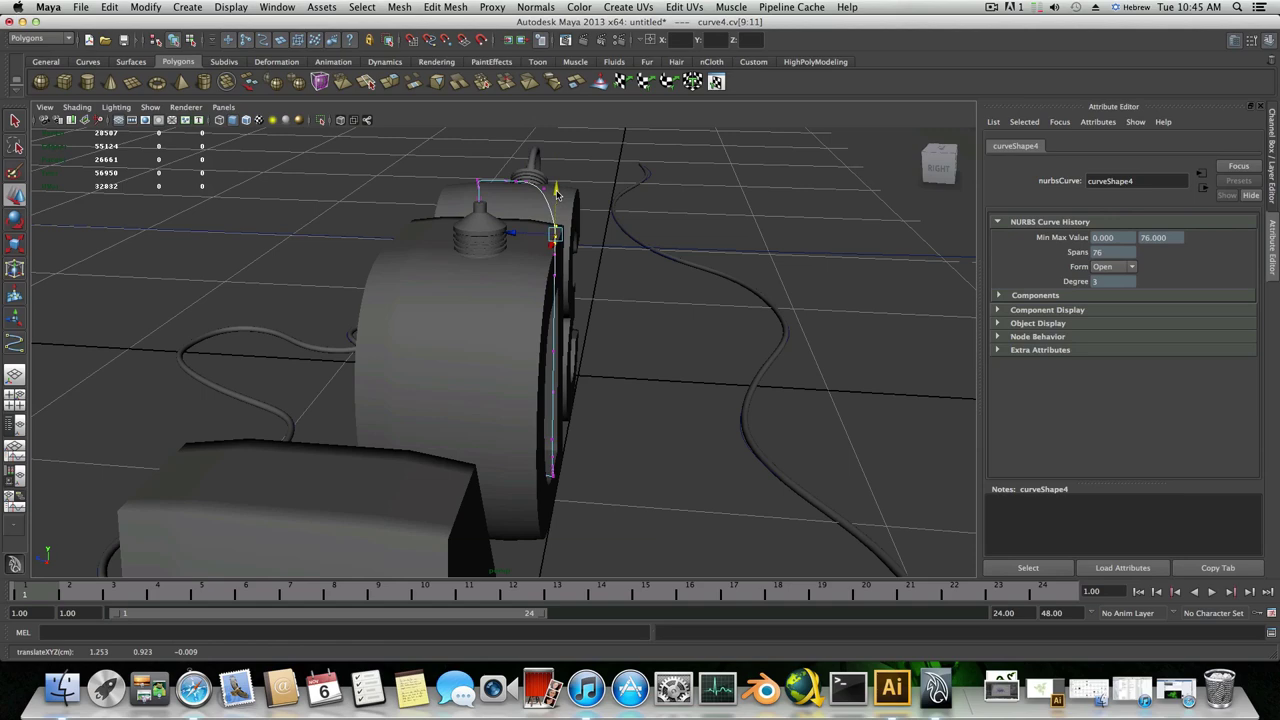
# - Select the vertices from the arc down the D's upper back edge and shift them along Z beside the letter's back face
pyautogui.keyDown('alt'); pyautogui.moveTo(557, 195); pyautogui.dragTo(563, 249); pyautogui.keyUp('alt')
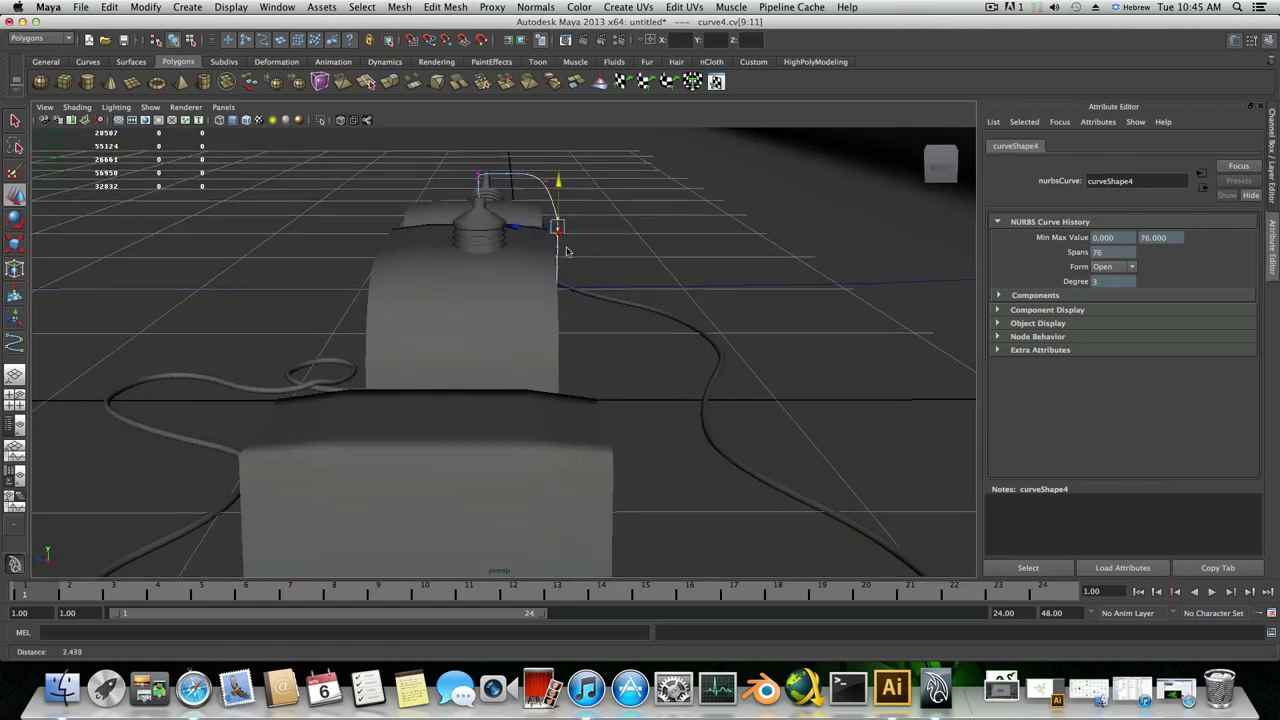
pyautogui.keyDown('alt'); pyautogui.moveTo(563, 249); pyautogui.dragTo(643, 323, button='right'); pyautogui.keyUp('alt')
pyautogui.keyDown('alt'); pyautogui.moveTo(580, 254); pyautogui.dragTo(541, 287, button='middle'); pyautogui.keyUp('alt')
pyautogui.keyDown('alt'); pyautogui.moveTo(541, 287); pyautogui.dragTo(617, 297); pyautogui.keyUp('alt')
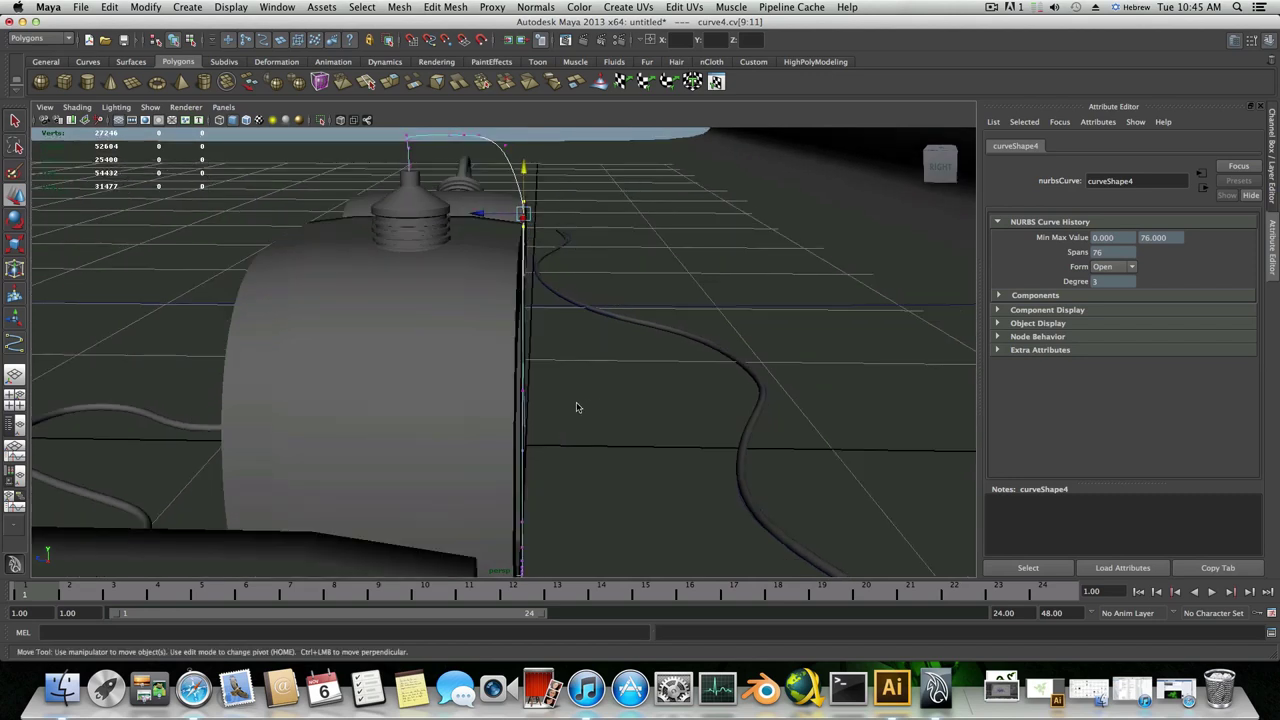
pyautogui.keyDown('alt'); pyautogui.moveTo(576, 407); pyautogui.dragTo(574, 377); pyautogui.keyUp('alt')
pyautogui.moveTo(507, 143); pyautogui.dragTo(572, 360)
pyautogui.moveTo(481, 215); pyautogui.dragTo(432, 213)
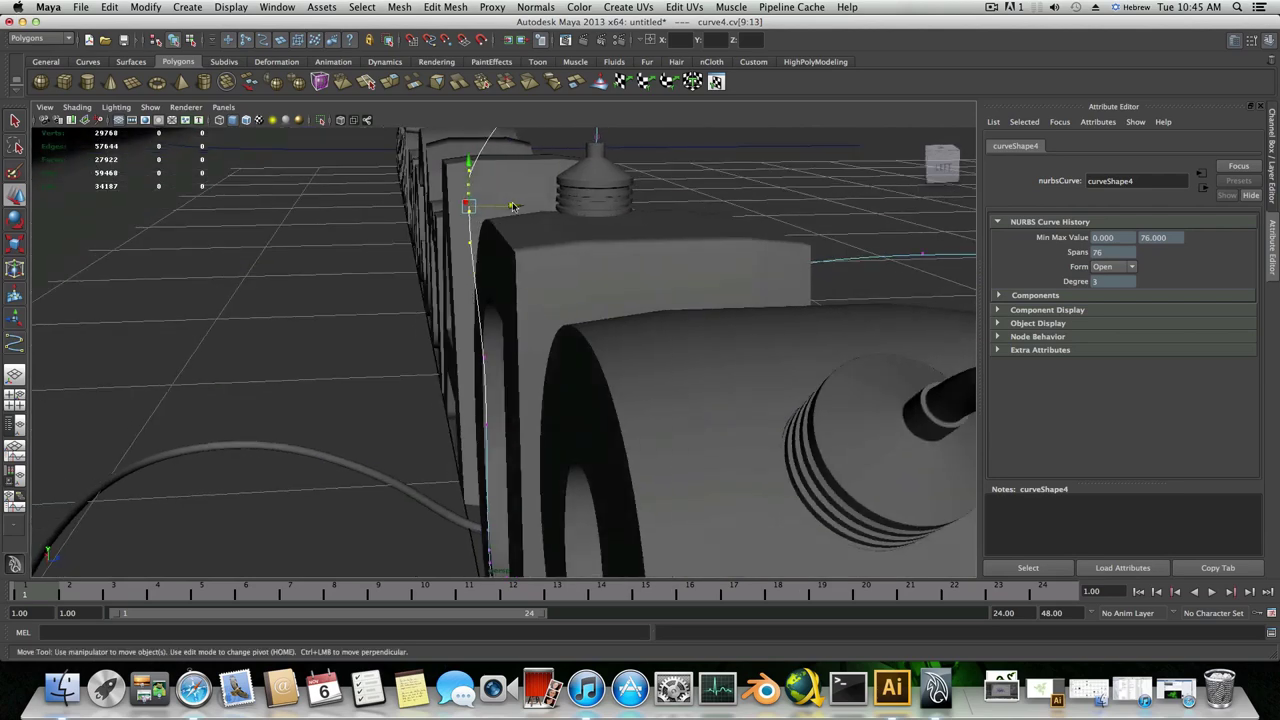
# - Adjust three vertices along Z at the bottom of the D's opening to soften the curve's bend over the back edge
pyautogui.keyDown('alt'); pyautogui.moveTo(512, 206); pyautogui.dragTo(525, 537); pyautogui.keyUp('alt')
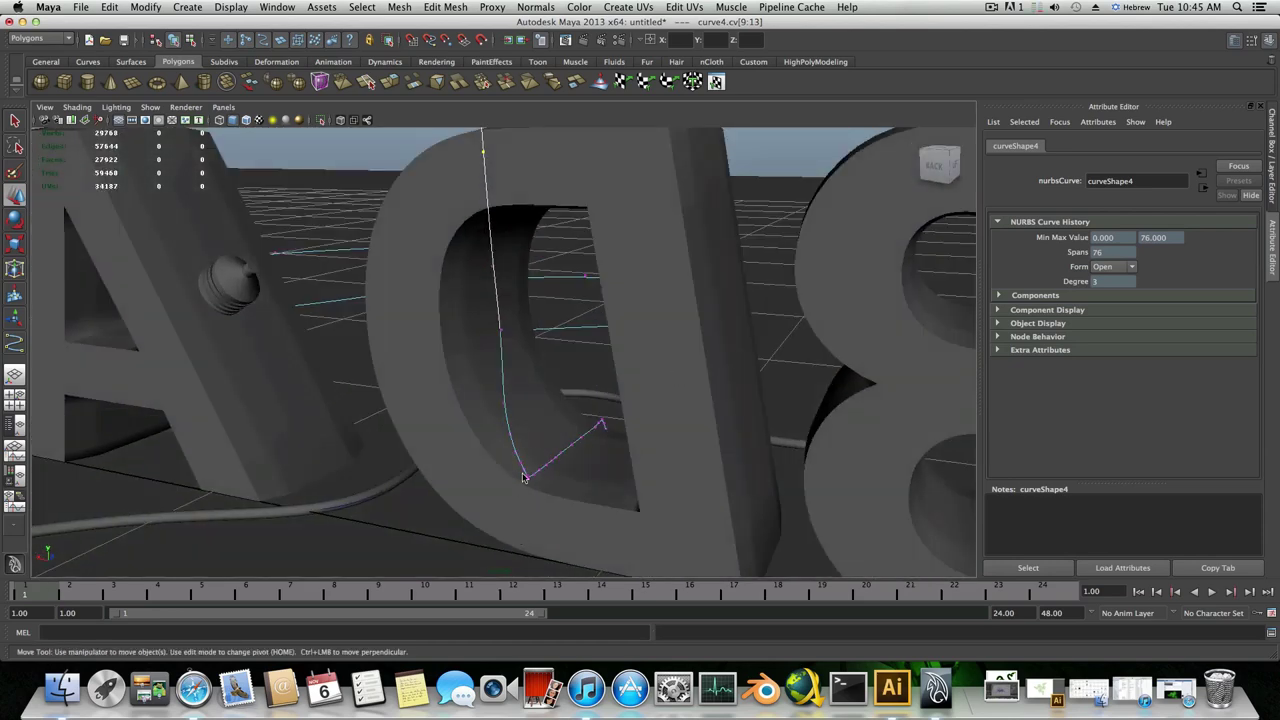
pyautogui.click(524, 476)
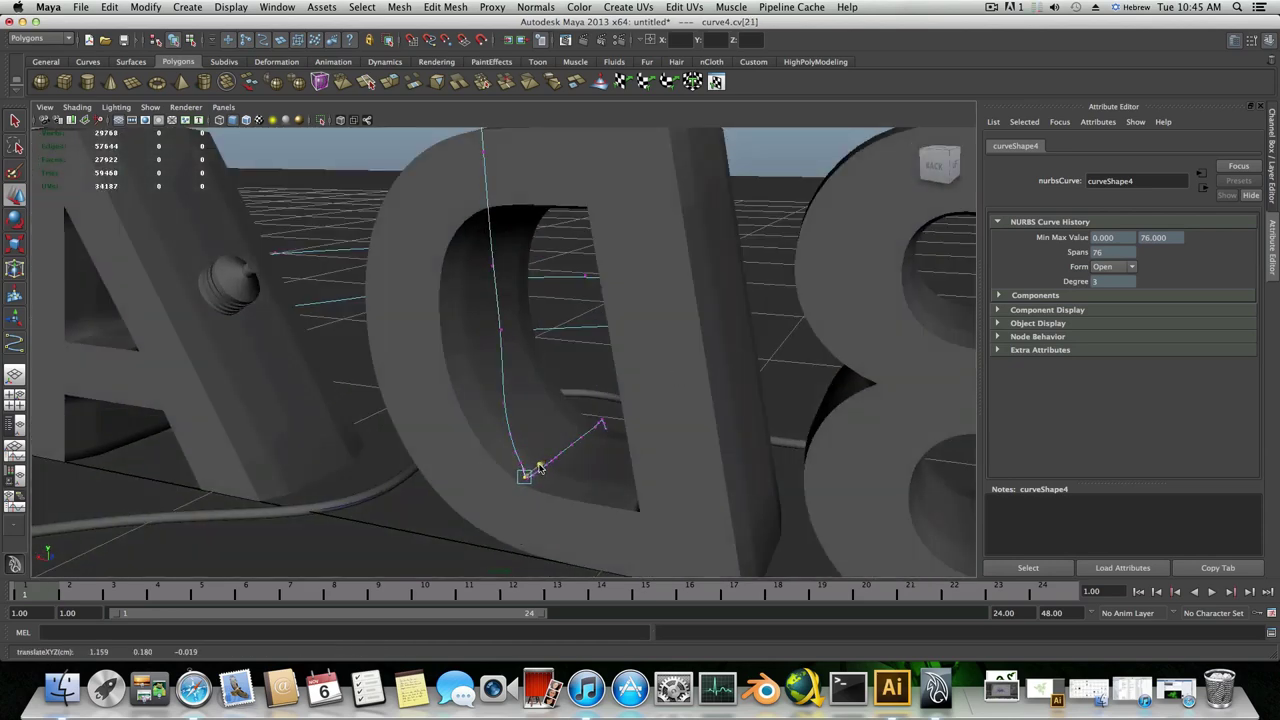
pyautogui.moveTo(534, 470); pyautogui.dragTo(538, 469)
pyautogui.click(518, 464)
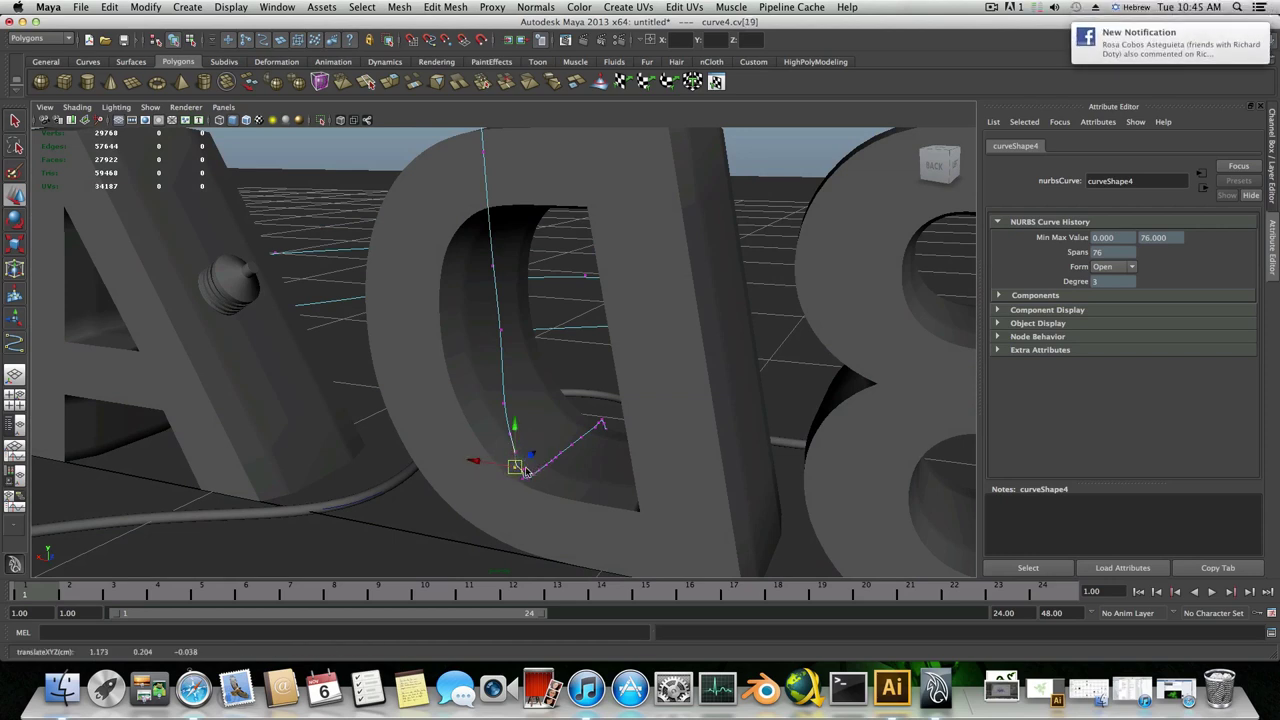
pyautogui.moveTo(526, 470); pyautogui.dragTo(536, 466)
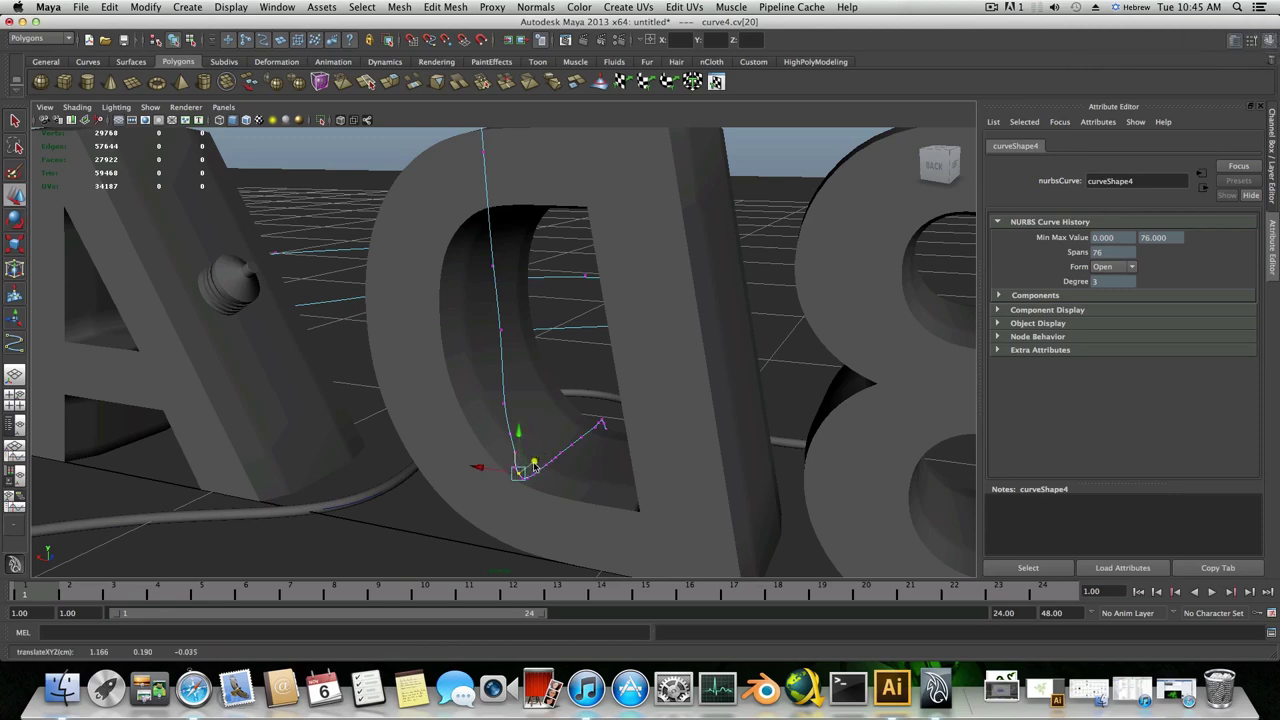
# - Select the vertices around the curve's drop from the D's front edge and reshape its first bend on the floor
pyautogui.keyDown('alt'); pyautogui.moveTo(534, 467); pyautogui.dragTo(370, 495); pyautogui.keyUp('alt')
pyautogui.keyDown('alt'); pyautogui.moveTo(611, 463); pyautogui.dragTo(317, 434, button='middle'); pyautogui.keyUp('alt')
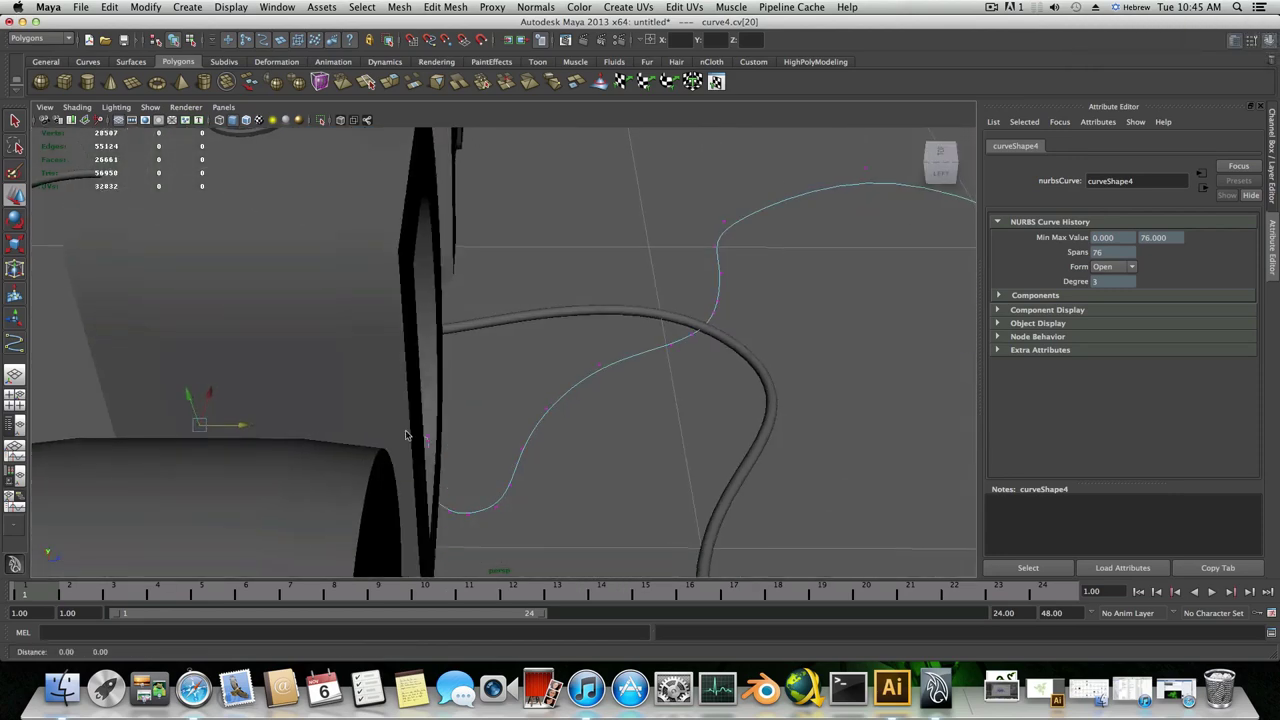
pyautogui.keyDown('alt'); pyautogui.moveTo(406, 435); pyautogui.dragTo(534, 447); pyautogui.keyUp('alt')
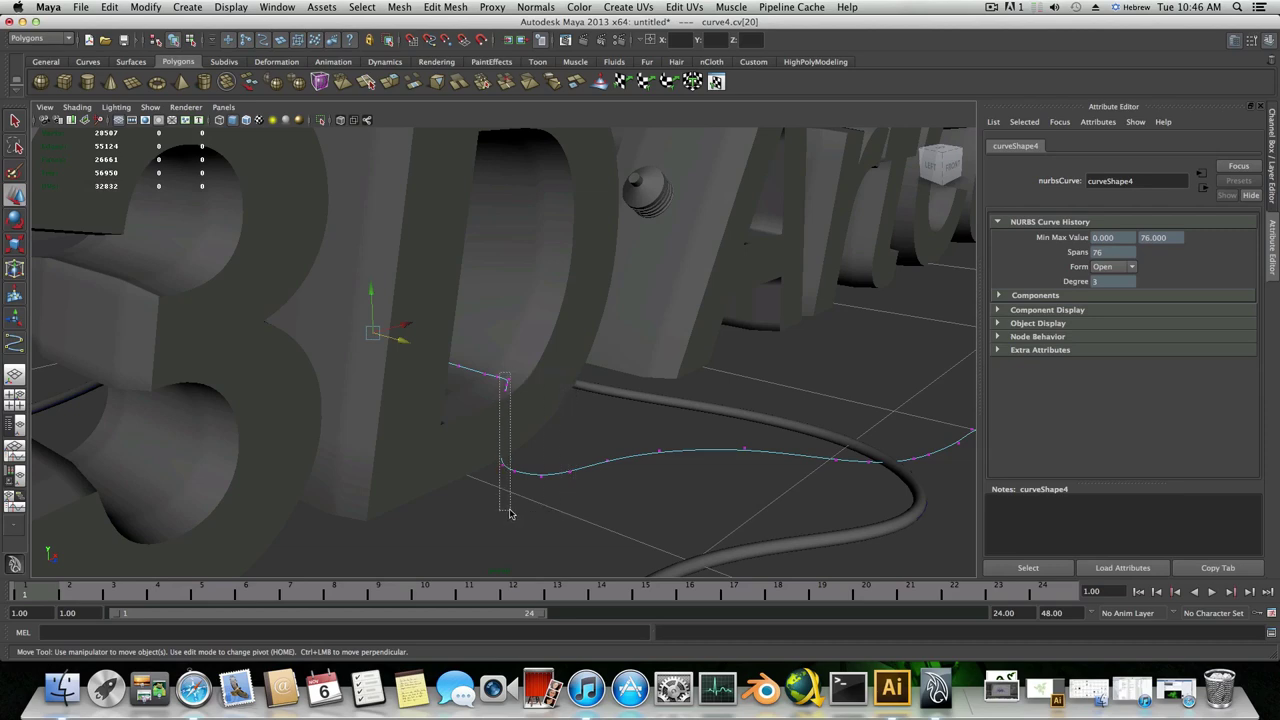
pyautogui.keyDown('alt'); pyautogui.moveTo(505, 516); pyautogui.dragTo(560, 515); pyautogui.keyUp('alt')
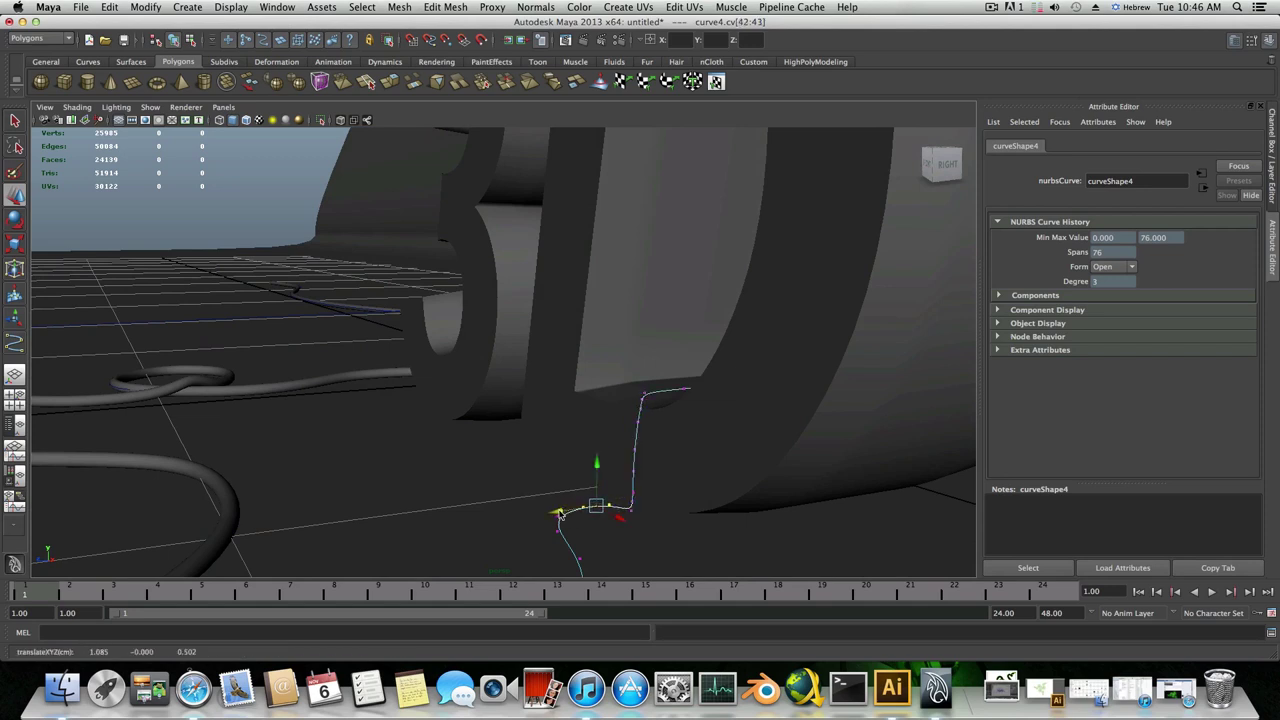
# - Raise two vertices of the D's curve where it crosses the 3's cable so that it arches over it
pyautogui.scroll(-5, 560, 514)
pyautogui.keyDown('alt'); pyautogui.moveTo(560, 514); pyautogui.dragTo(732, 406); pyautogui.keyUp('alt')
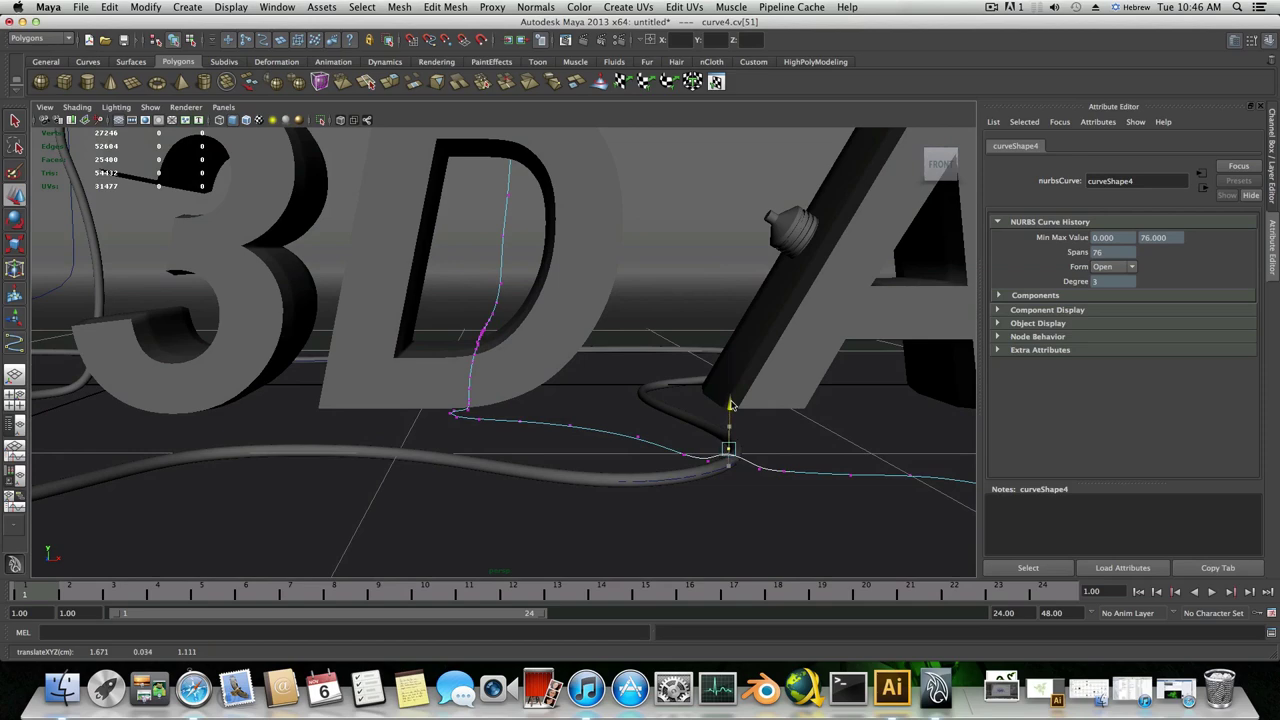
pyautogui.click(704, 455)
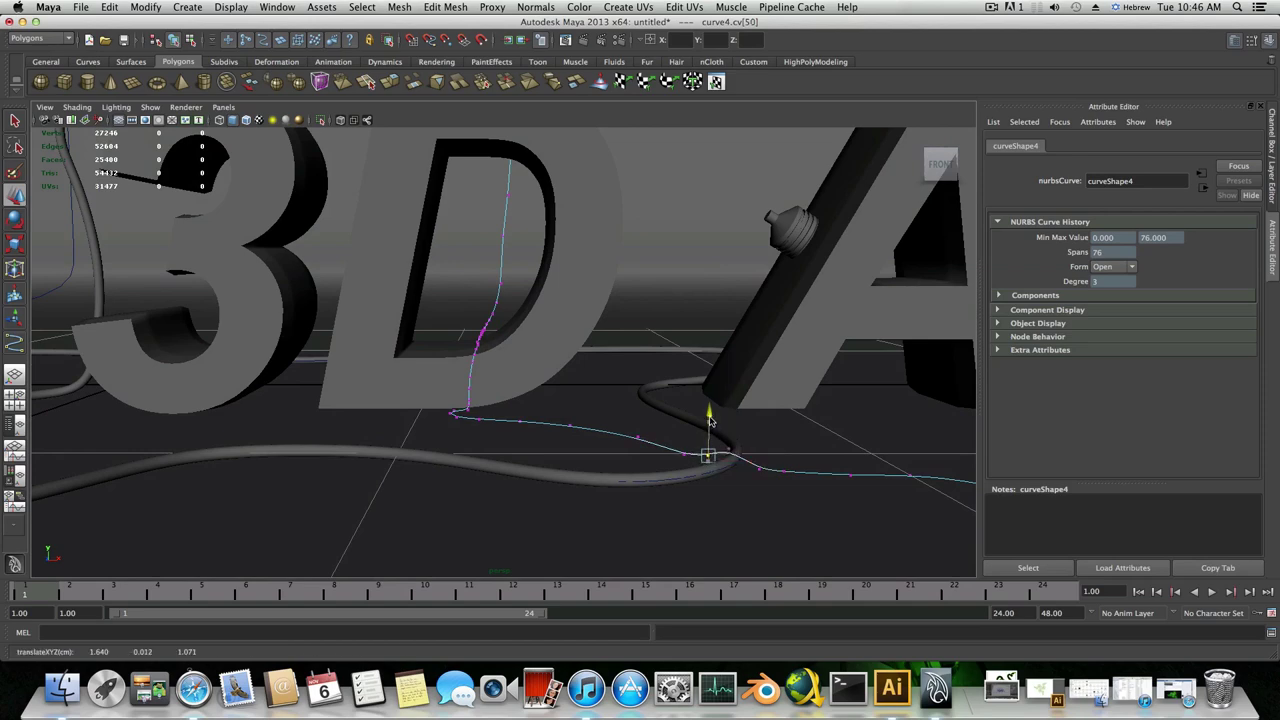
# - Raise the crest vertex above the 3's cable further and lift the vertex just past the crossing slightly
pyautogui.keyDown('alt'); pyautogui.moveTo(743, 470); pyautogui.dragTo(746, 469); pyautogui.keyUp('alt')
pyautogui.keyDown('alt'); pyautogui.moveTo(746, 469); pyautogui.dragTo(754, 469, button='right'); pyautogui.keyUp('alt')
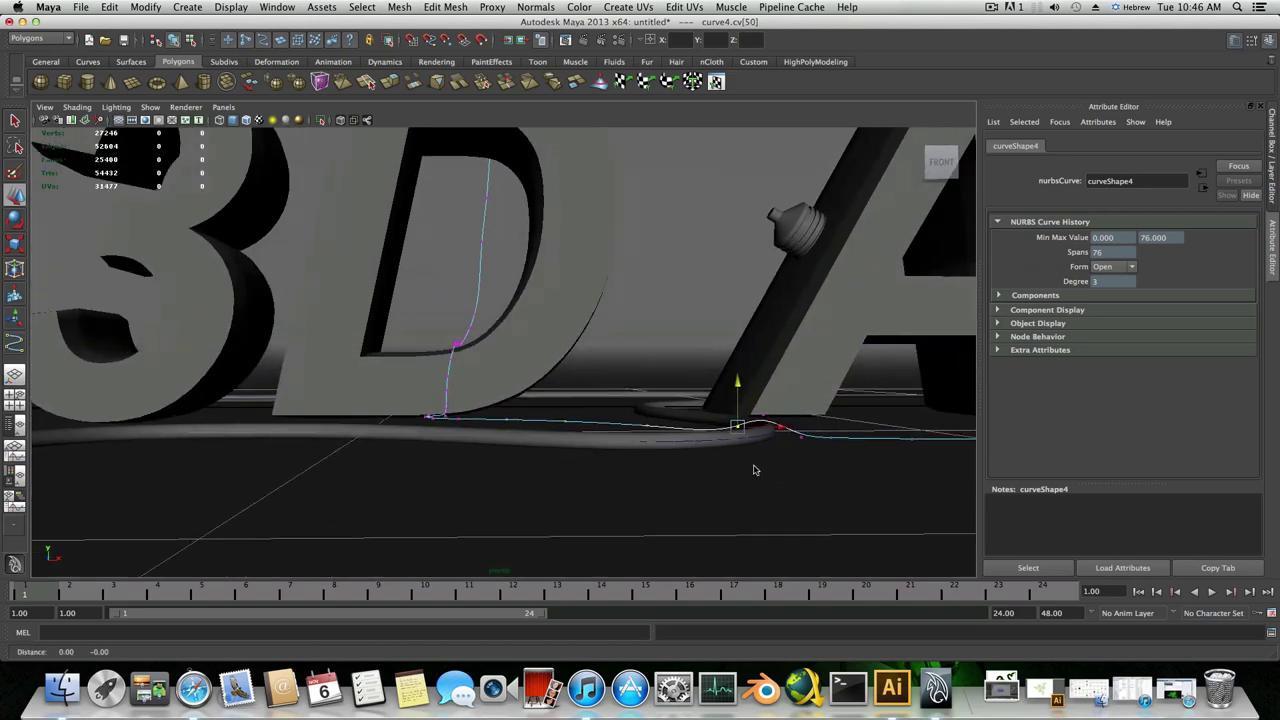
pyautogui.moveTo(754, 469)
pyautogui.keyDown('alt'); pyautogui.mouseDown()
pyautogui.moveTo(789, 474)
pyautogui.moveTo(744, 468)
pyautogui.mouseUp(); pyautogui.keyUp('alt')
pyautogui.keyDown('alt'); pyautogui.moveTo(744, 468); pyautogui.dragTo(793, 473, button='right'); pyautogui.keyUp('alt')
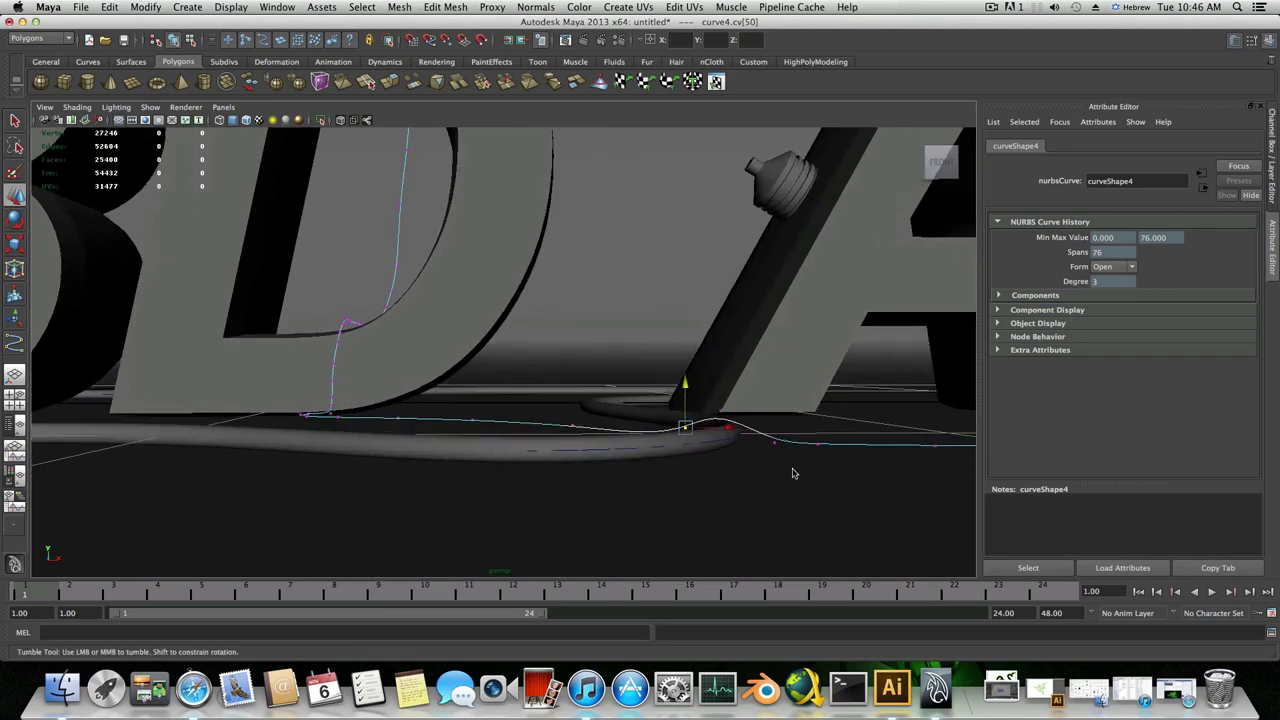
pyautogui.keyDown('alt'); pyautogui.moveTo(793, 469); pyautogui.dragTo(791, 467); pyautogui.keyUp('alt')
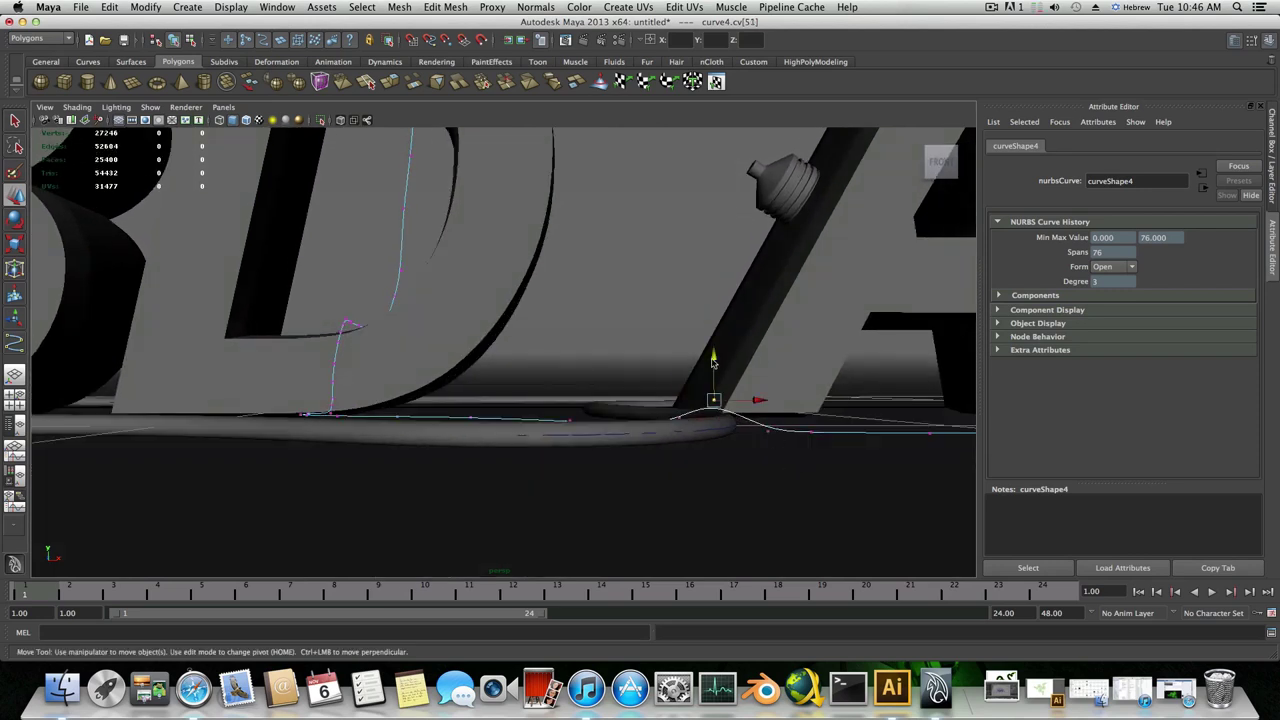
pyautogui.moveTo(713, 362); pyautogui.dragTo(715, 354)
pyautogui.click(771, 438)
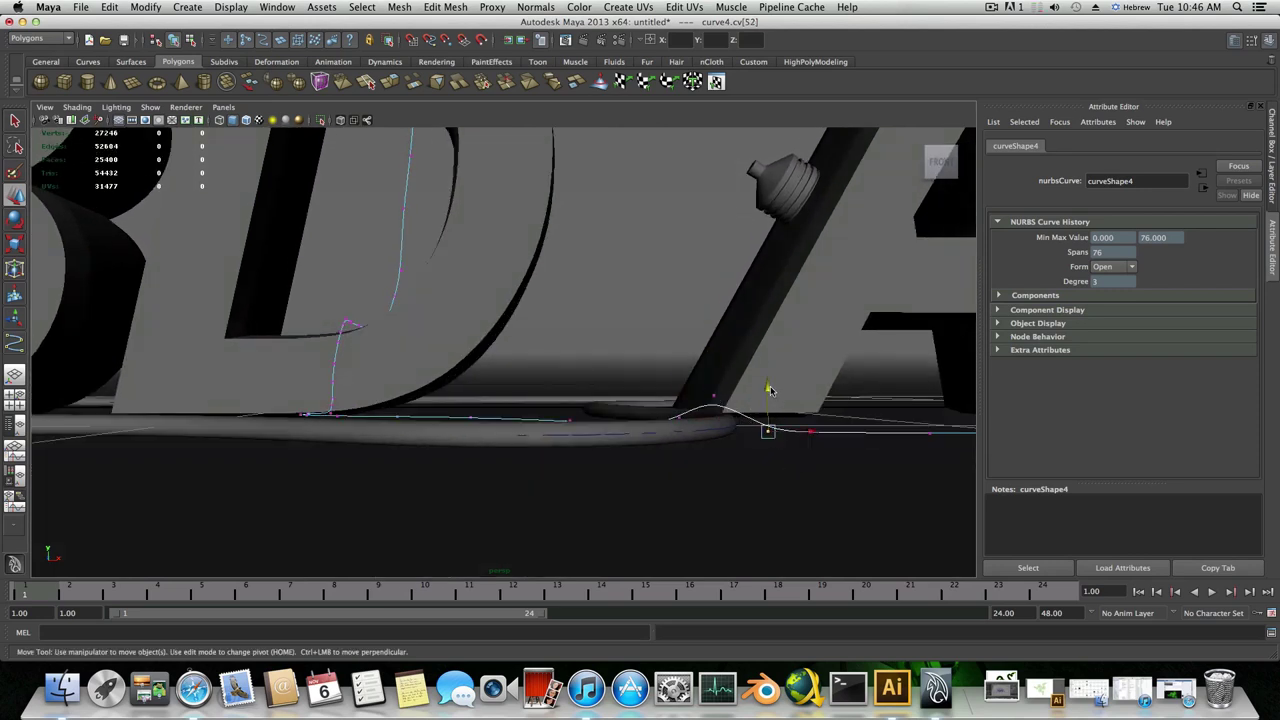
pyautogui.moveTo(769, 389); pyautogui.dragTo(768, 385)
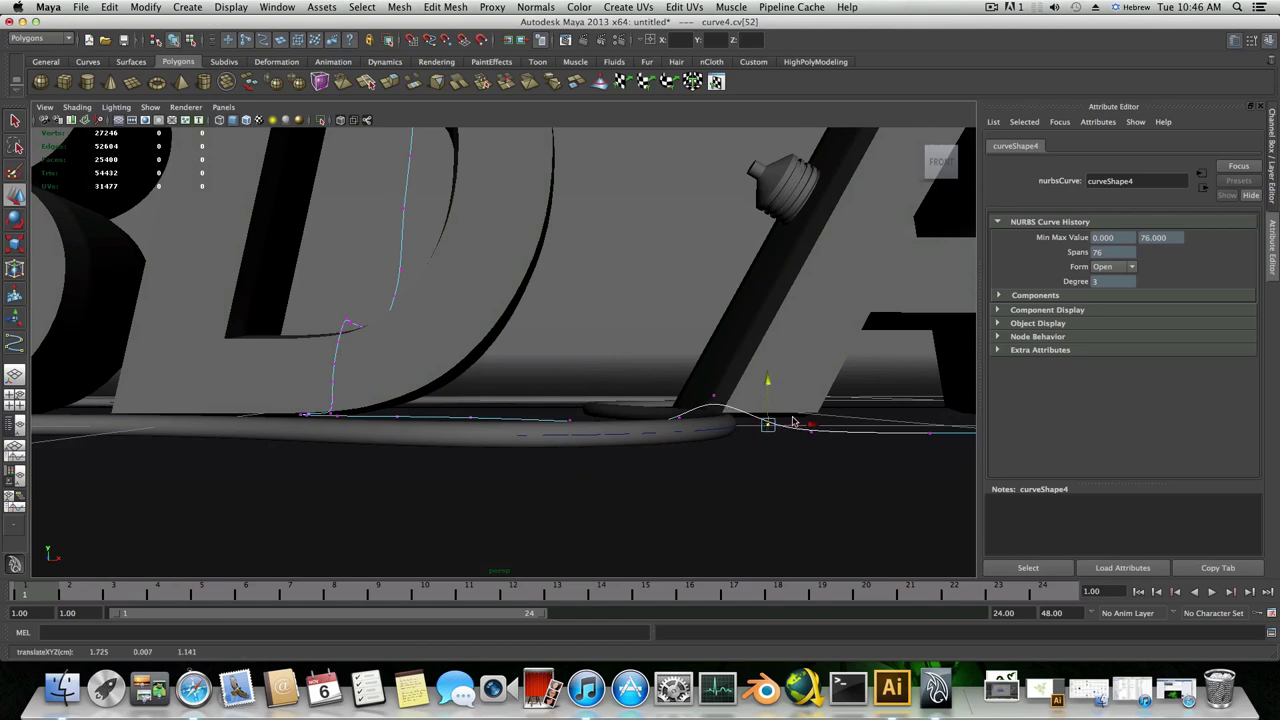
# - Examine the cable crossing and the 3's looped cable on the floor from a low front angle
pyautogui.keyDown('alt'); pyautogui.moveTo(722, 460); pyautogui.dragTo(666, 474); pyautogui.keyUp('alt')
pyautogui.keyDown('alt'); pyautogui.moveTo(666, 474); pyautogui.dragTo(523, 469, button='right'); pyautogui.keyUp('alt')
pyautogui.keyDown('alt'); pyautogui.moveTo(523, 469); pyautogui.dragTo(591, 460, button='middle'); pyautogui.keyUp('alt')
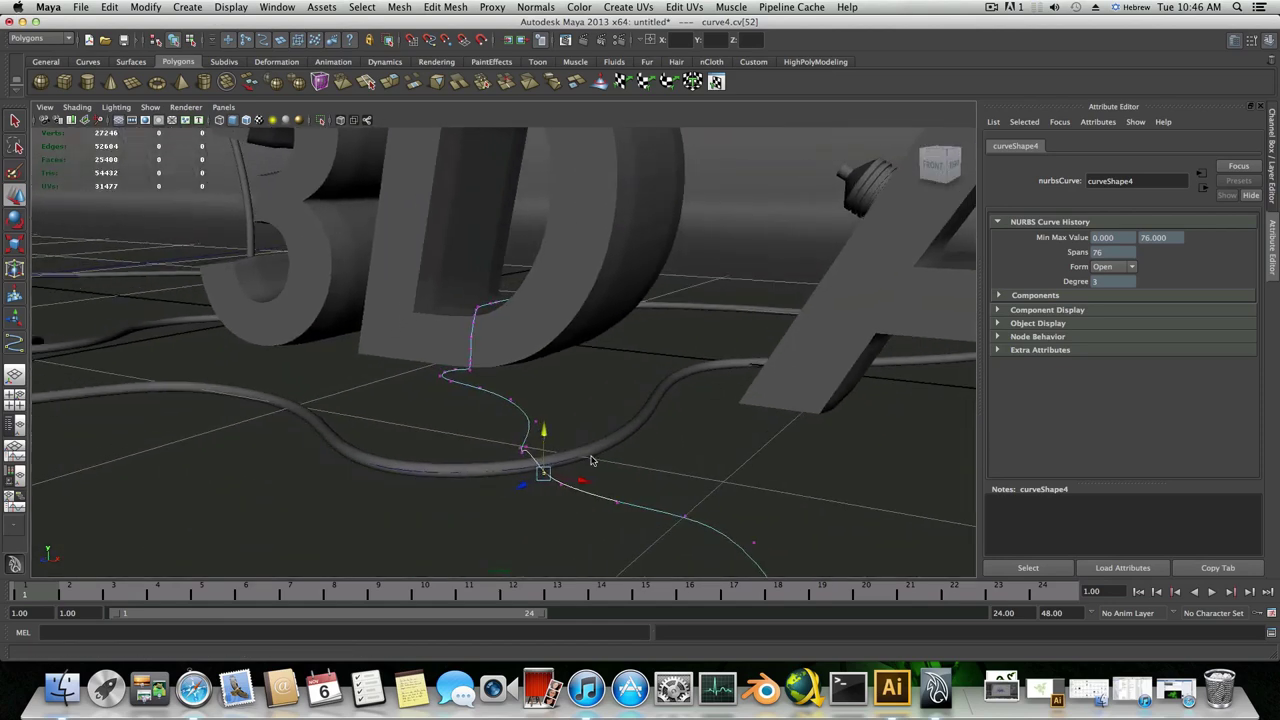
pyautogui.keyDown('alt'); pyautogui.moveTo(591, 460); pyautogui.dragTo(505, 379); pyautogui.keyUp('alt')
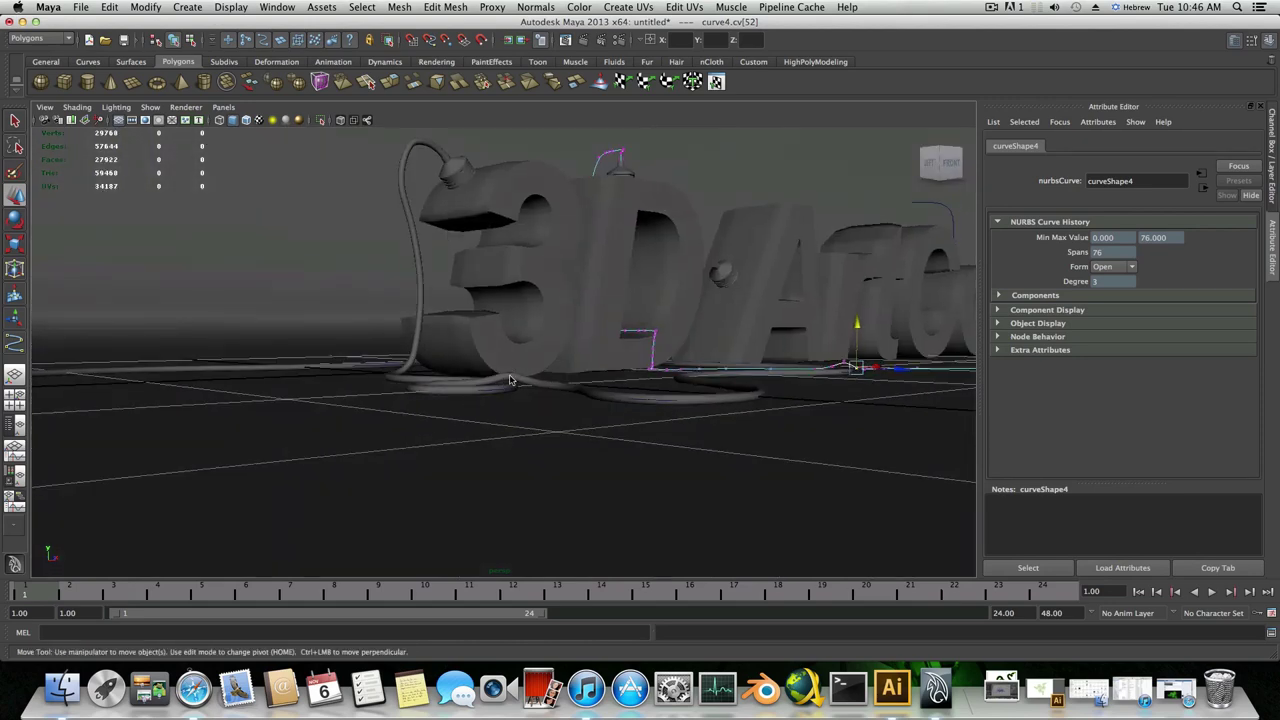
pyautogui.keyDown('alt'); pyautogui.moveTo(507, 378); pyautogui.dragTo(630, 480, button='right'); pyautogui.keyUp('alt')
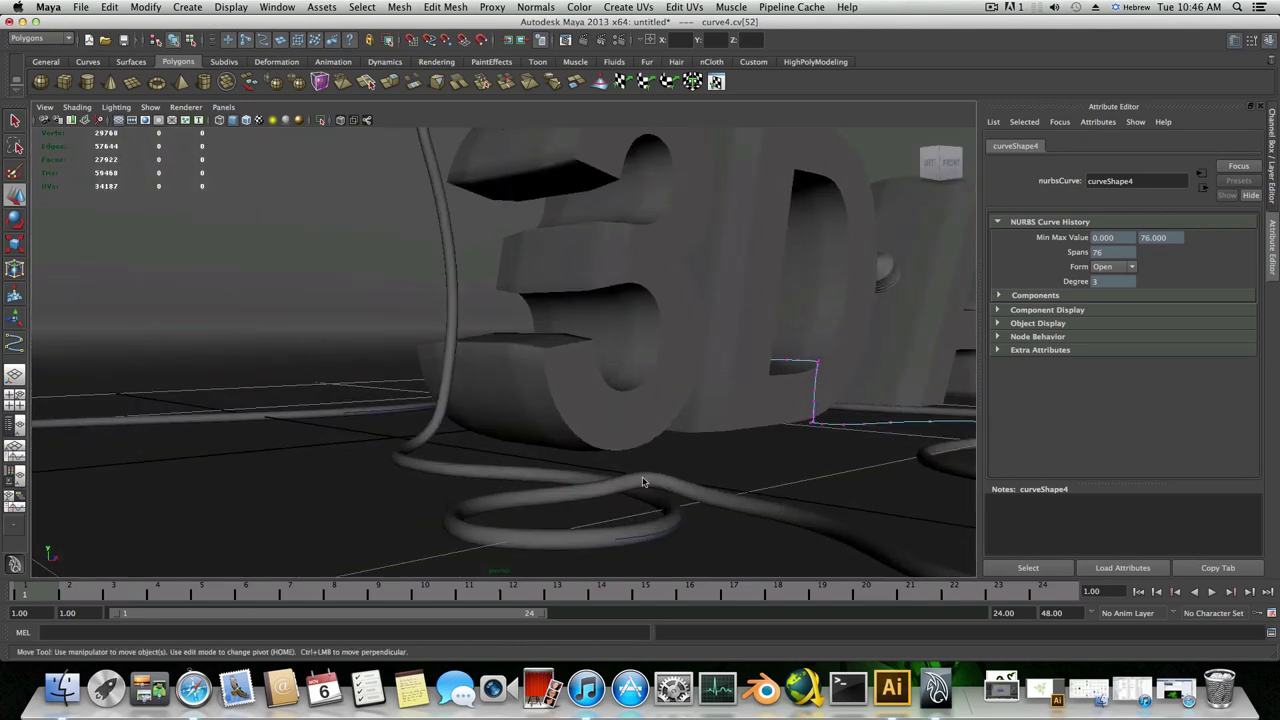
# - Check the D's curve where it crosses the 3's cable and return the curve to object mode
pyautogui.click(1267, 42)
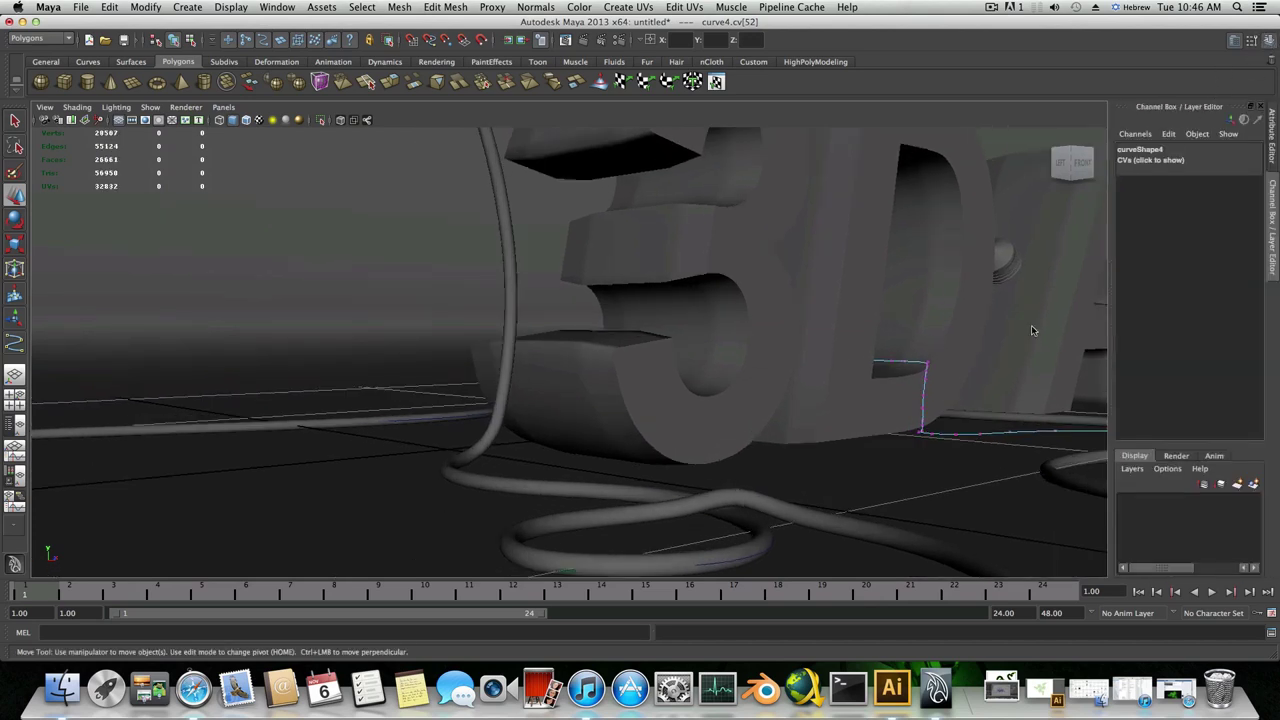
pyautogui.keyDown('alt'); pyautogui.moveTo(650, 448); pyautogui.dragTo(300, 471, button='middle'); pyautogui.keyUp('alt')
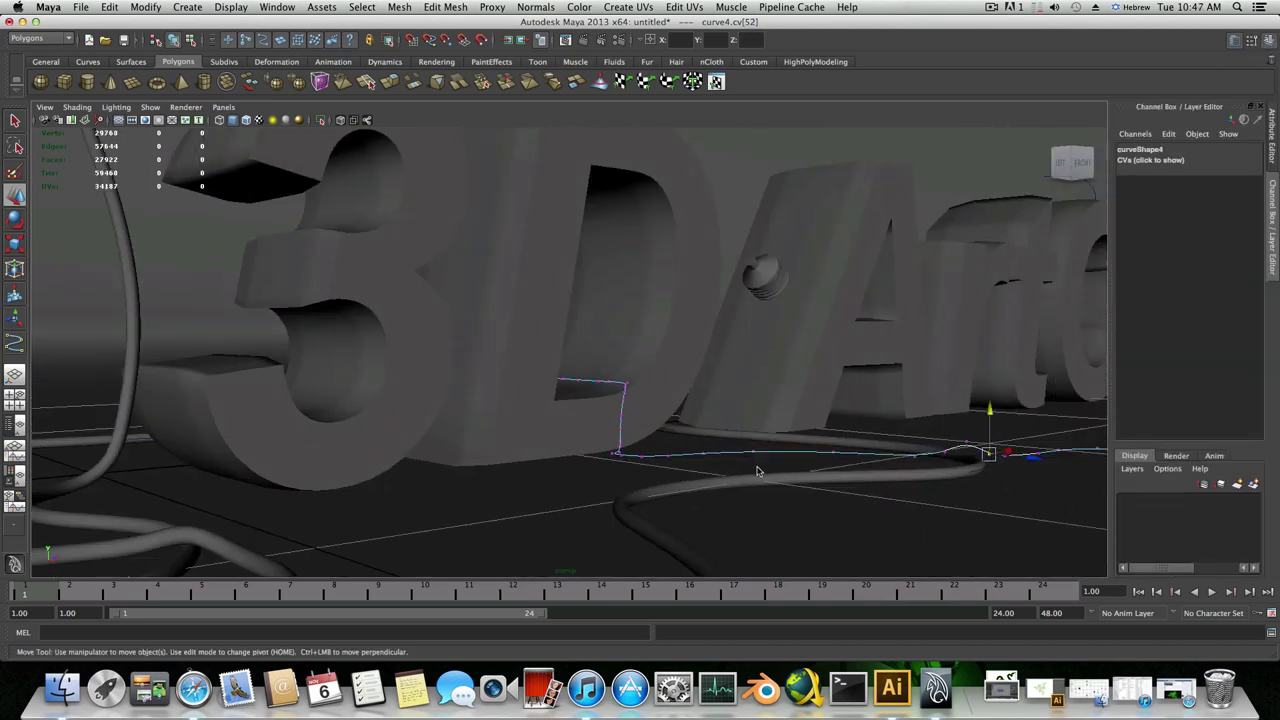
pyautogui.keyDown('alt'); pyautogui.moveTo(880, 440); pyautogui.dragTo(769, 480); pyautogui.keyUp('alt')
pyautogui.keyDown('alt'); pyautogui.moveTo(769, 480); pyautogui.dragTo(355, 463, button='middle'); pyautogui.keyUp('alt')
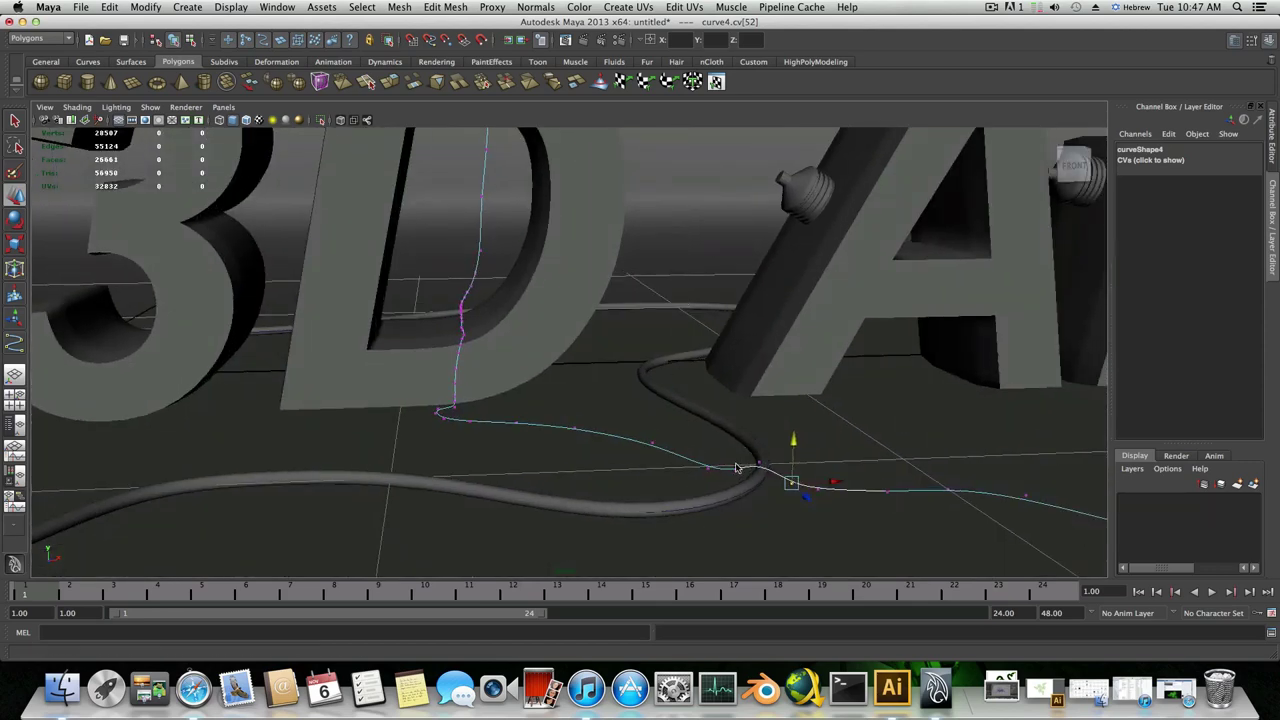
pyautogui.keyDown('alt'); pyautogui.moveTo(736, 468); pyautogui.dragTo(490, 418); pyautogui.keyUp('alt')
pyautogui.keyDown('alt'); pyautogui.moveTo(700, 412); pyautogui.dragTo(846, 308, button='right'); pyautogui.keyUp('alt')
pyautogui.keyDown('alt'); pyautogui.moveTo(846, 308); pyautogui.dragTo(714, 389, button='middle'); pyautogui.keyUp('alt')
pyautogui.press('F8')
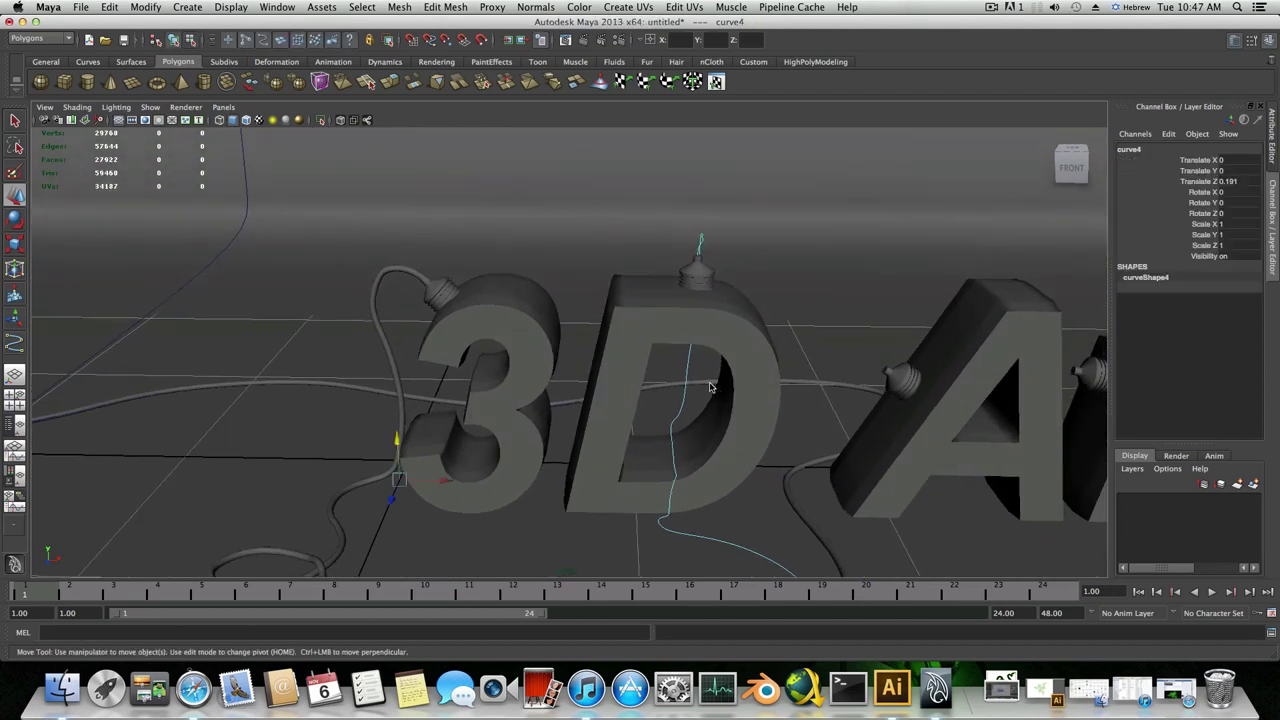
# - Select the end face inside the opening of the socket on top of the D
pyautogui.scroll(2, 702, 367)
pyautogui.keyDown('alt'); pyautogui.moveTo(766, 283); pyautogui.dragTo(634, 385, button='middle'); pyautogui.keyUp('alt')
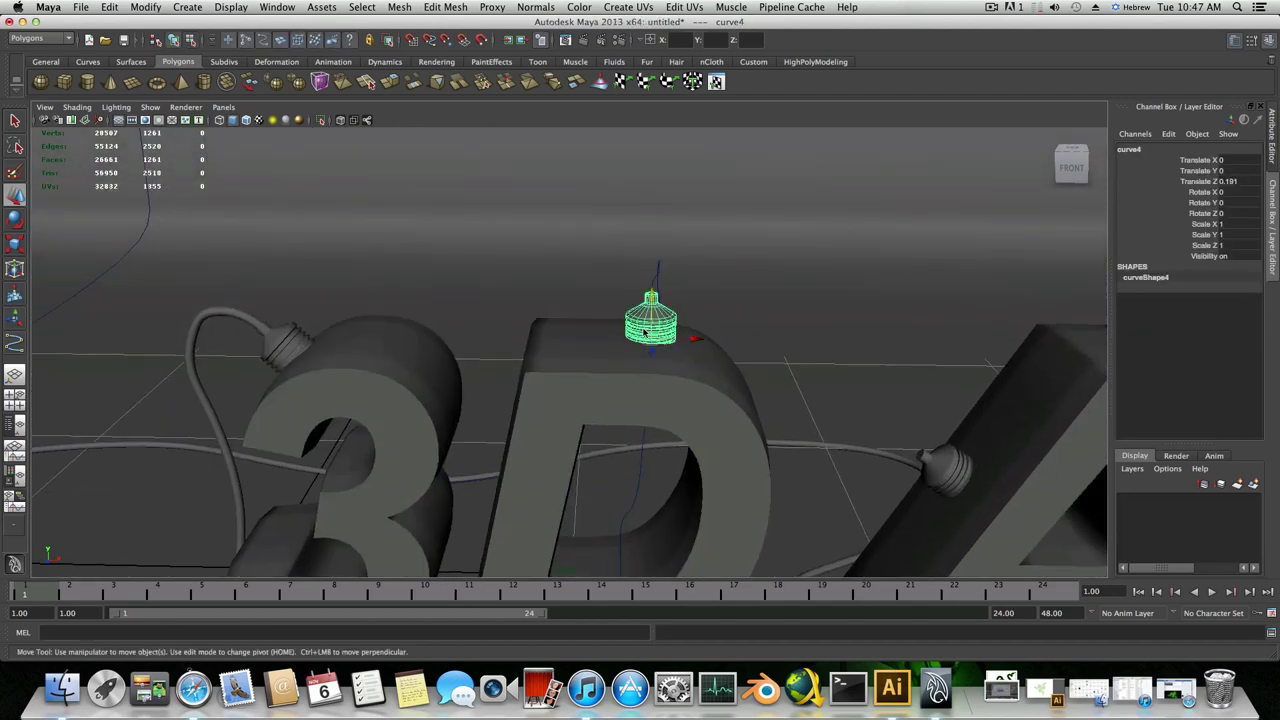
pyautogui.click(642, 332)
pyautogui.moveTo(641, 332); pyautogui.dragTo(641, 356, button='right')
pyautogui.scroll(5, 645, 352)
pyautogui.scroll(5, 652, 354)
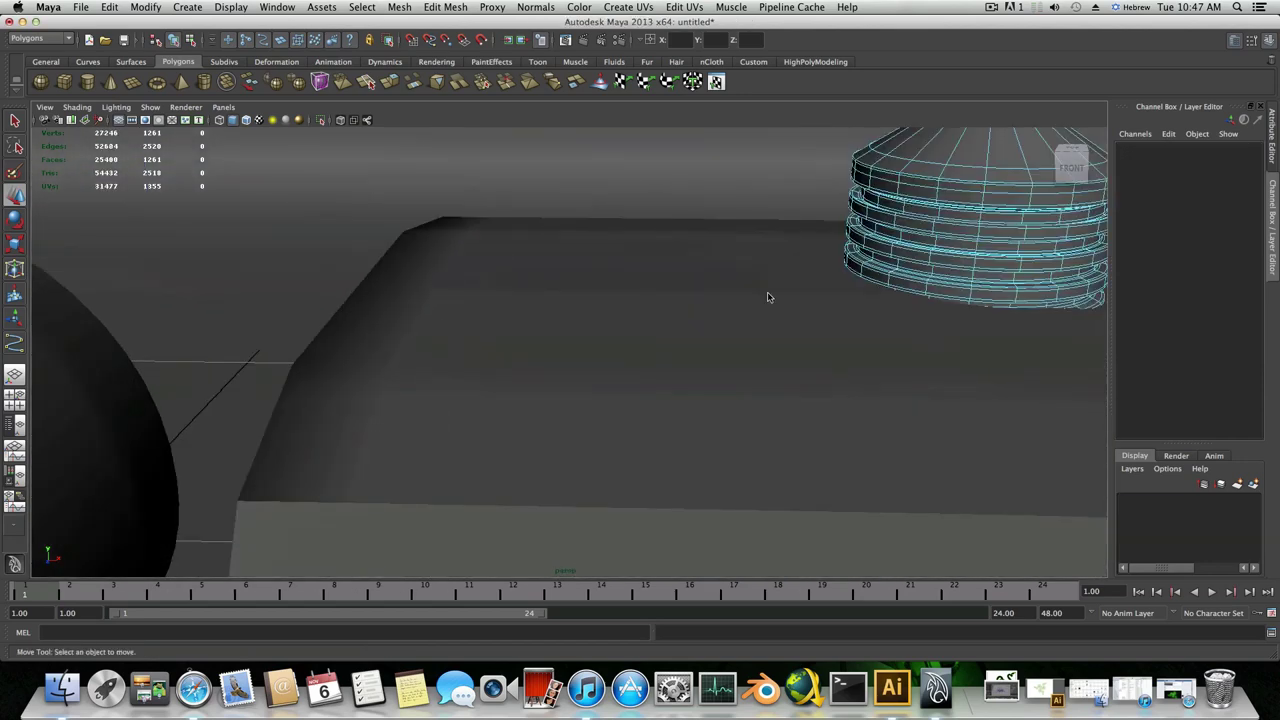
pyautogui.keyDown('alt'); pyautogui.moveTo(769, 297); pyautogui.dragTo(556, 511, button='middle'); pyautogui.keyUp('alt')
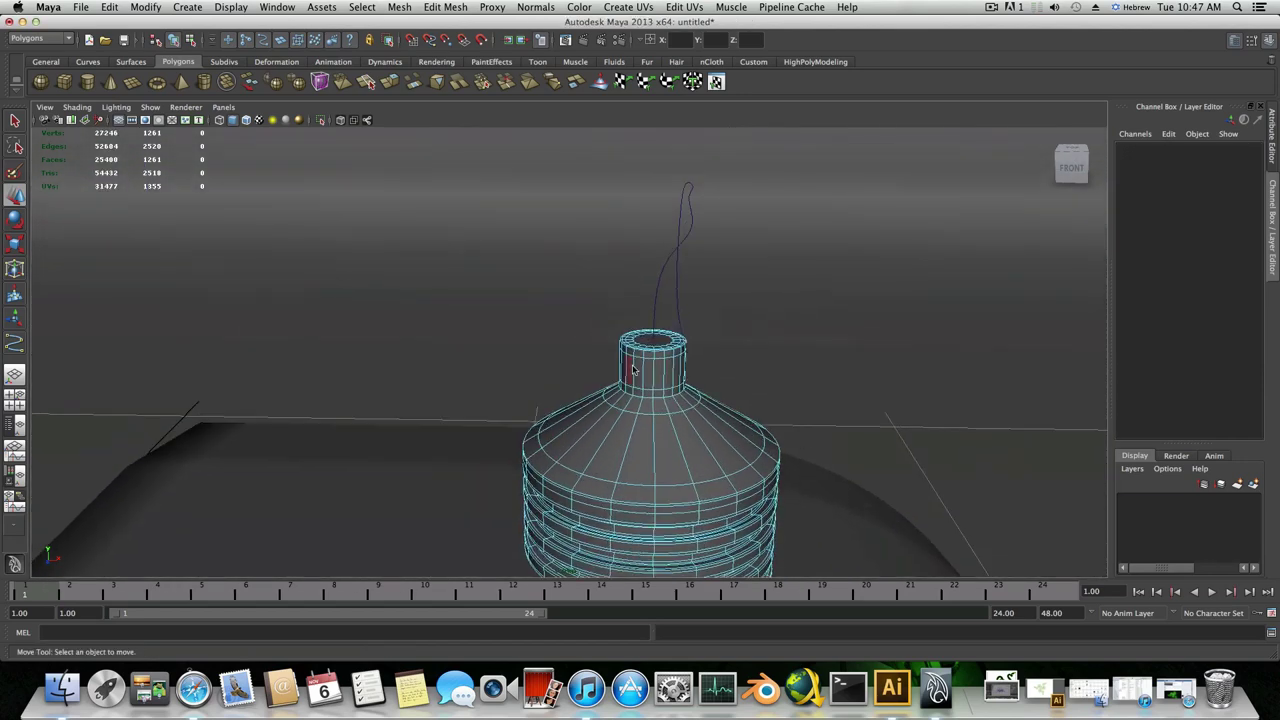
pyautogui.click(648, 342)
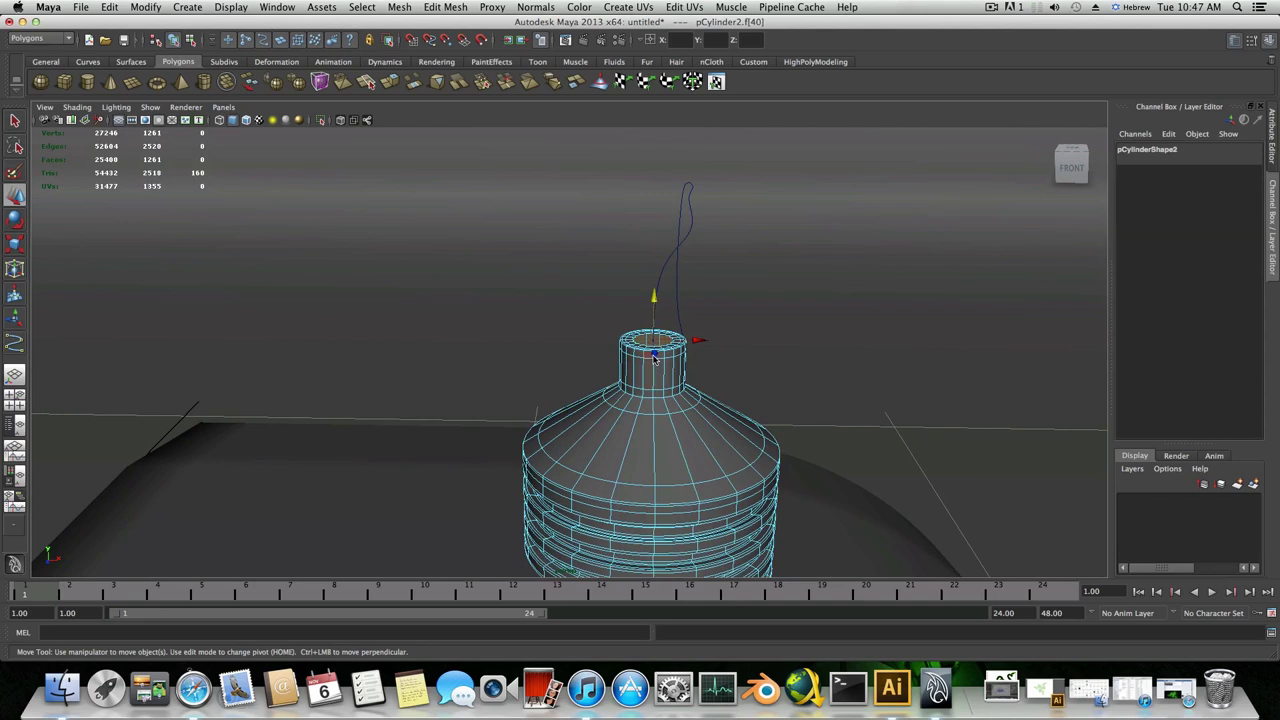
# - Add the D's curve to the selection and extrude the socket face along it with 100 divisions
pyautogui.click(676, 256)
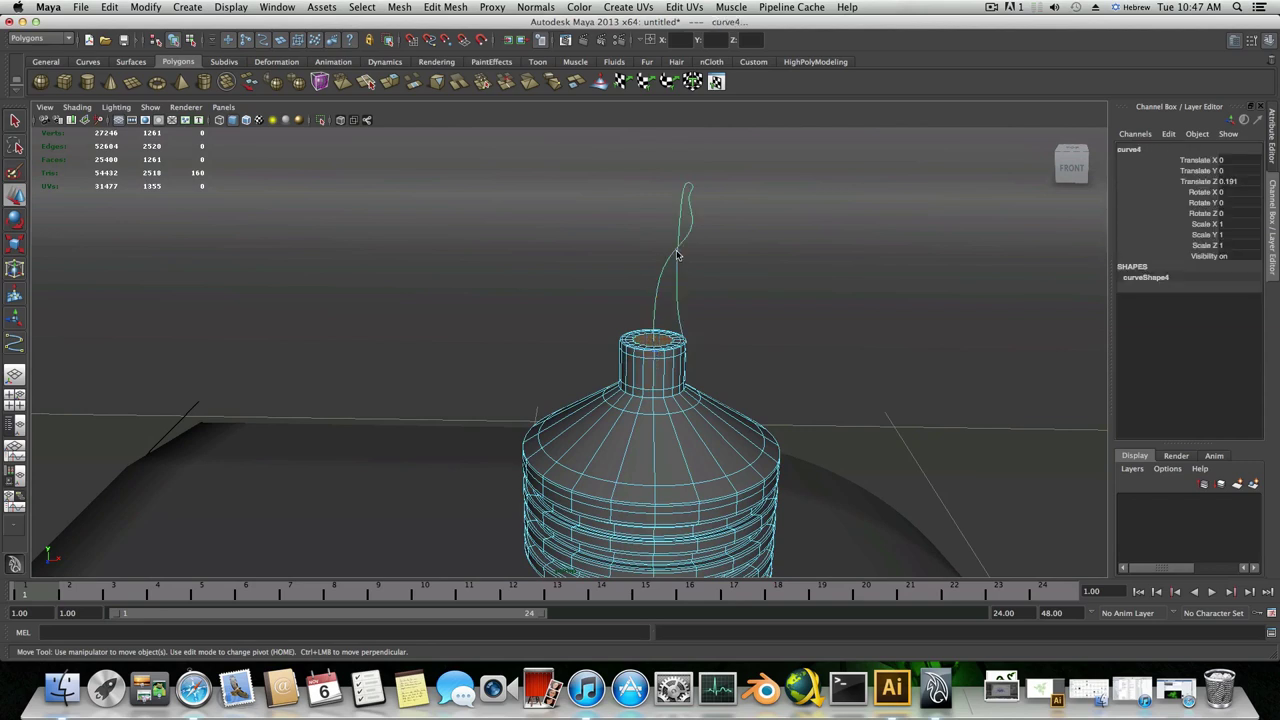
pyautogui.click(441, 9)
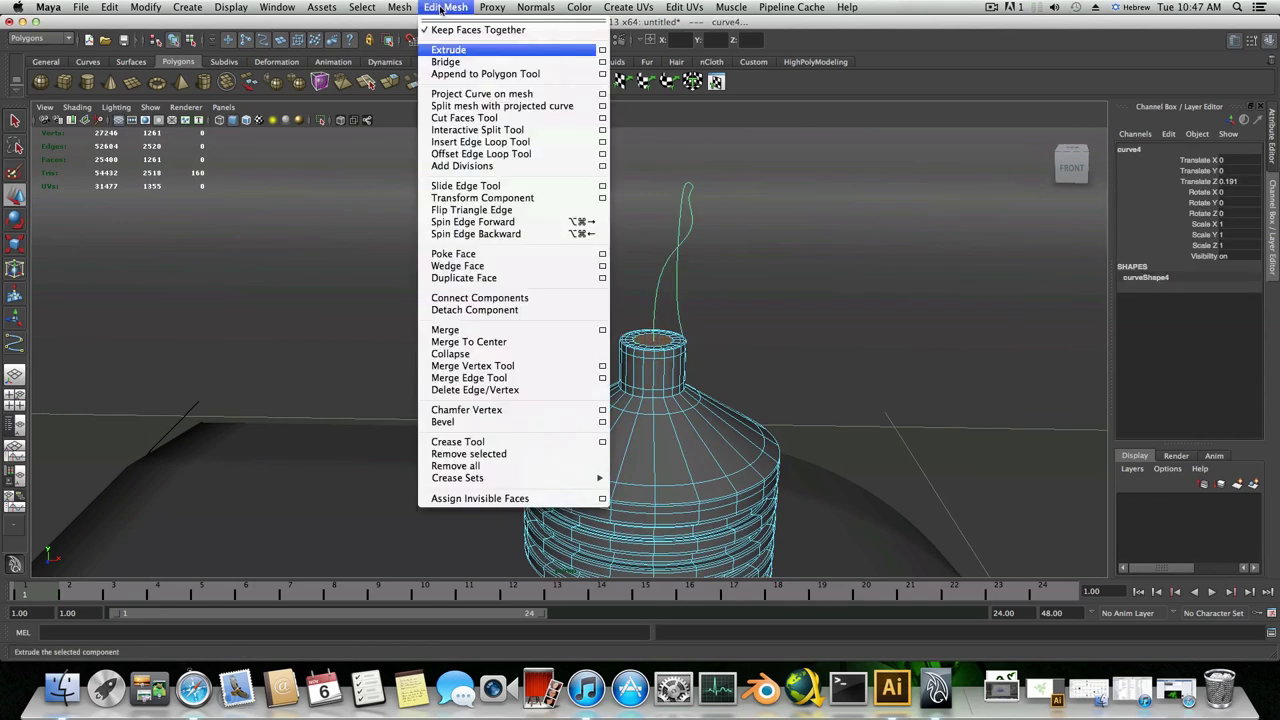
pyautogui.click(441, 9)
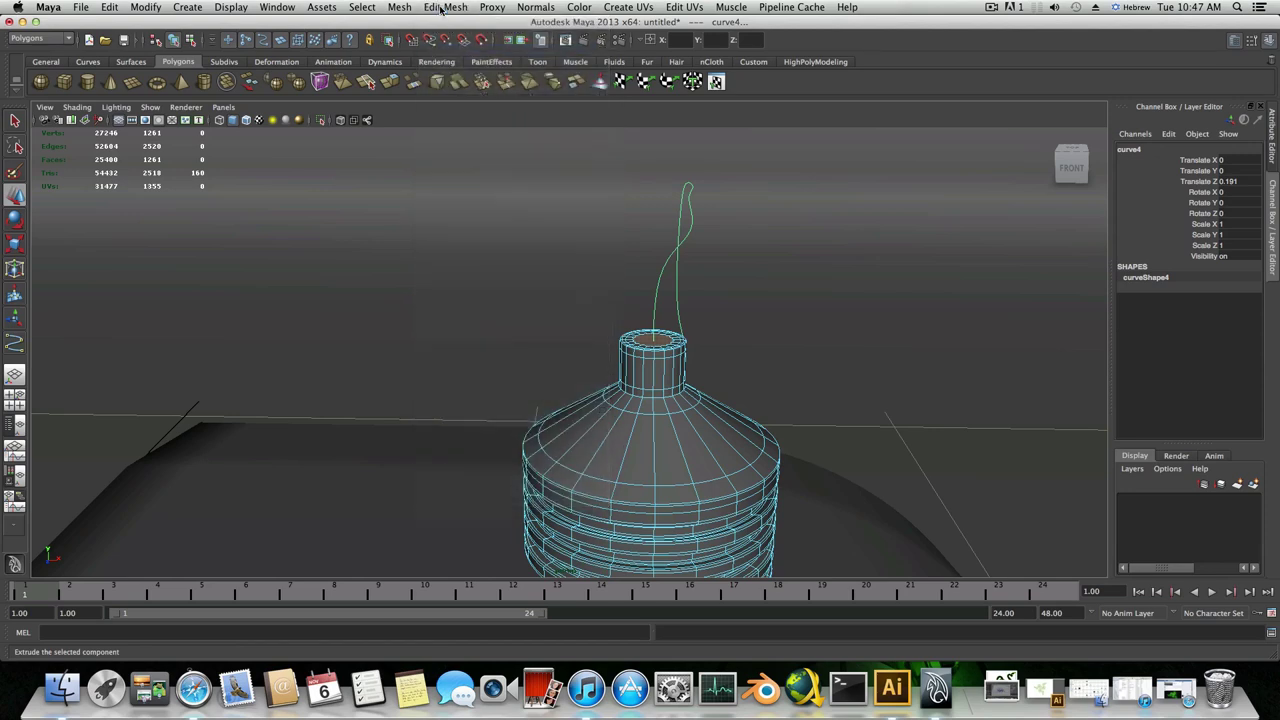
pyautogui.click(441, 9)
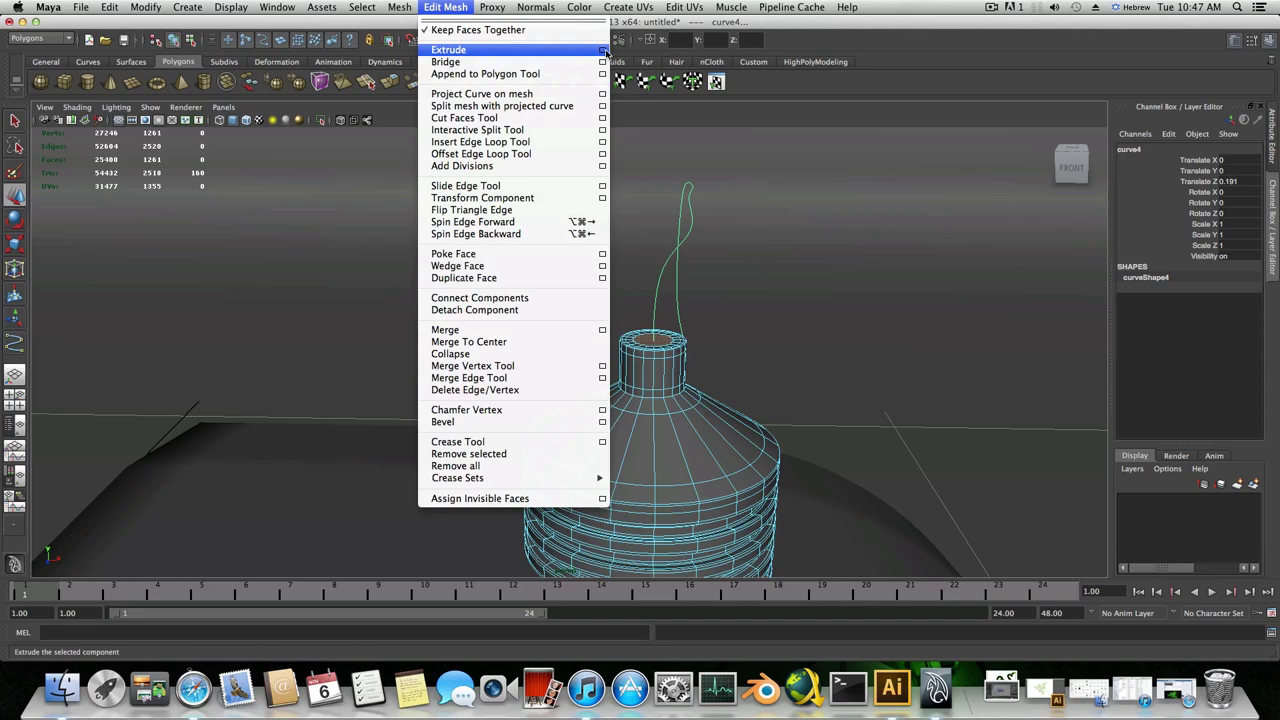
pyautogui.click(549, 51)
# - Examine the D's extruded cable along its bends, its crossing over the 3's cable and its far end
pyautogui.scroll(-5, 676, 404)
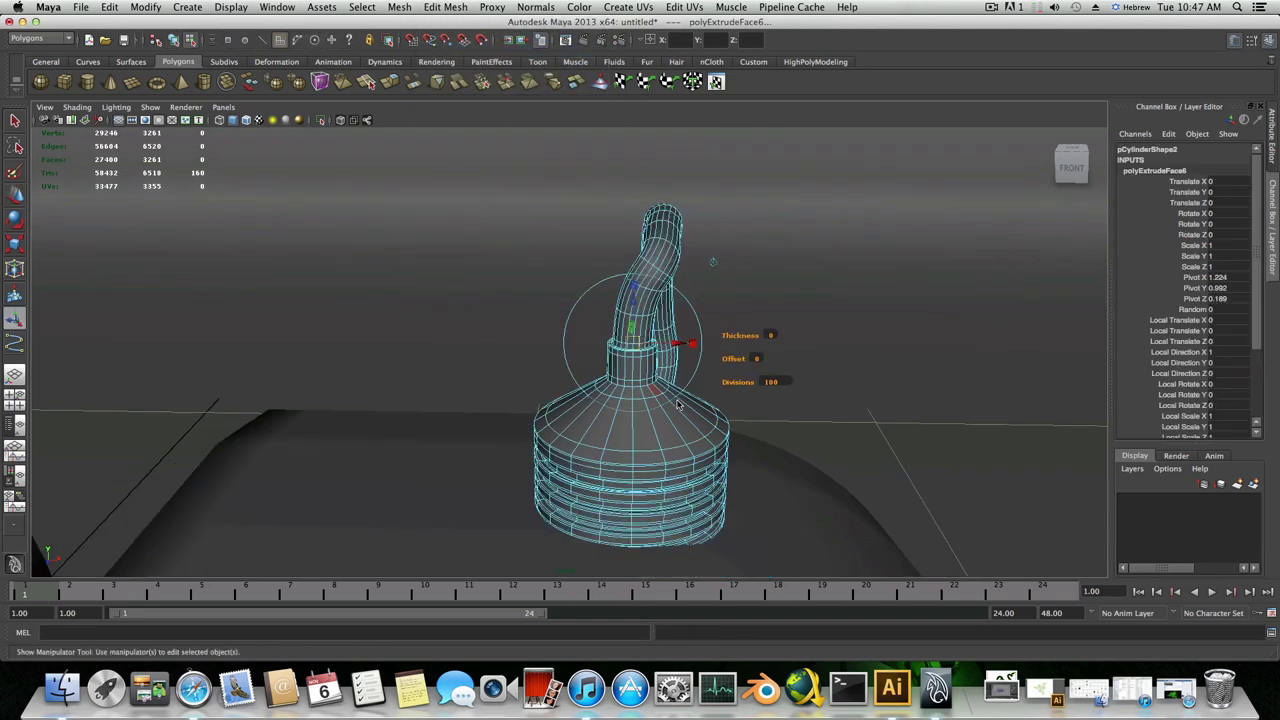
pyautogui.scroll(-4, 677, 400)
pyautogui.keyDown('alt'); pyautogui.moveTo(677, 400); pyautogui.dragTo(668, 441); pyautogui.keyUp('alt')
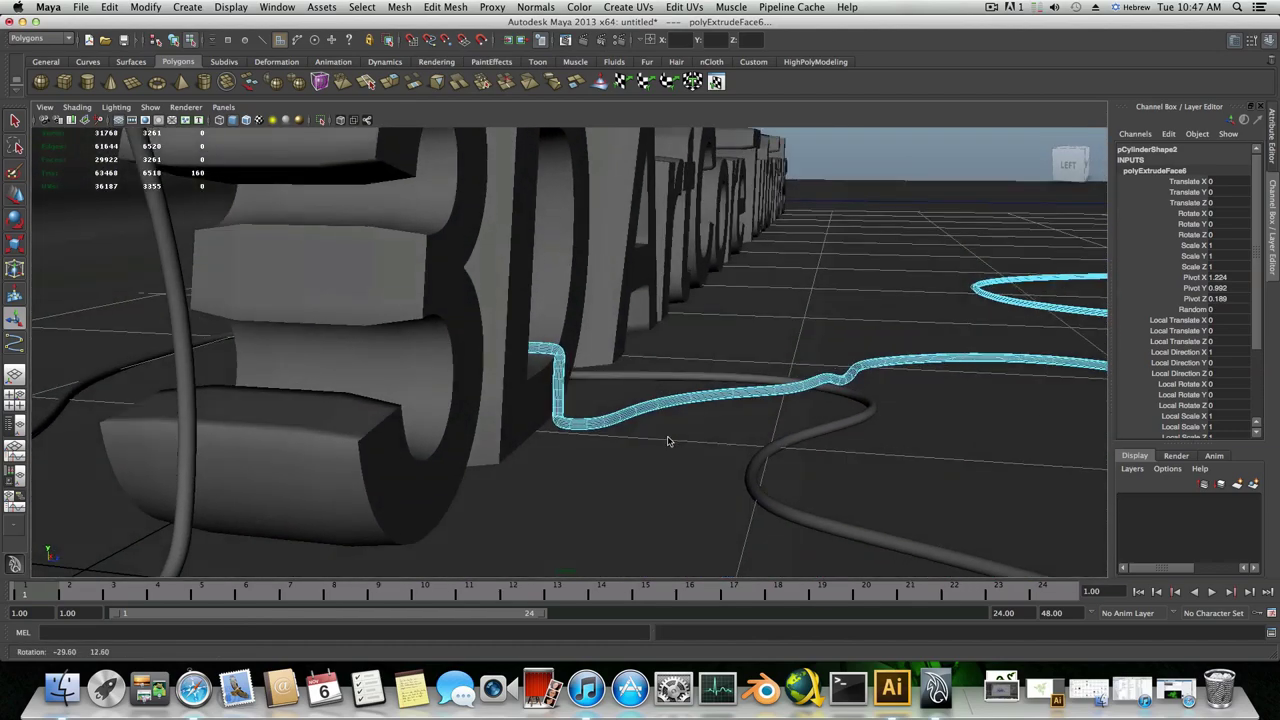
pyautogui.keyDown('alt'); pyautogui.moveTo(553, 412); pyautogui.dragTo(648, 463, button='right'); pyautogui.keyUp('alt')
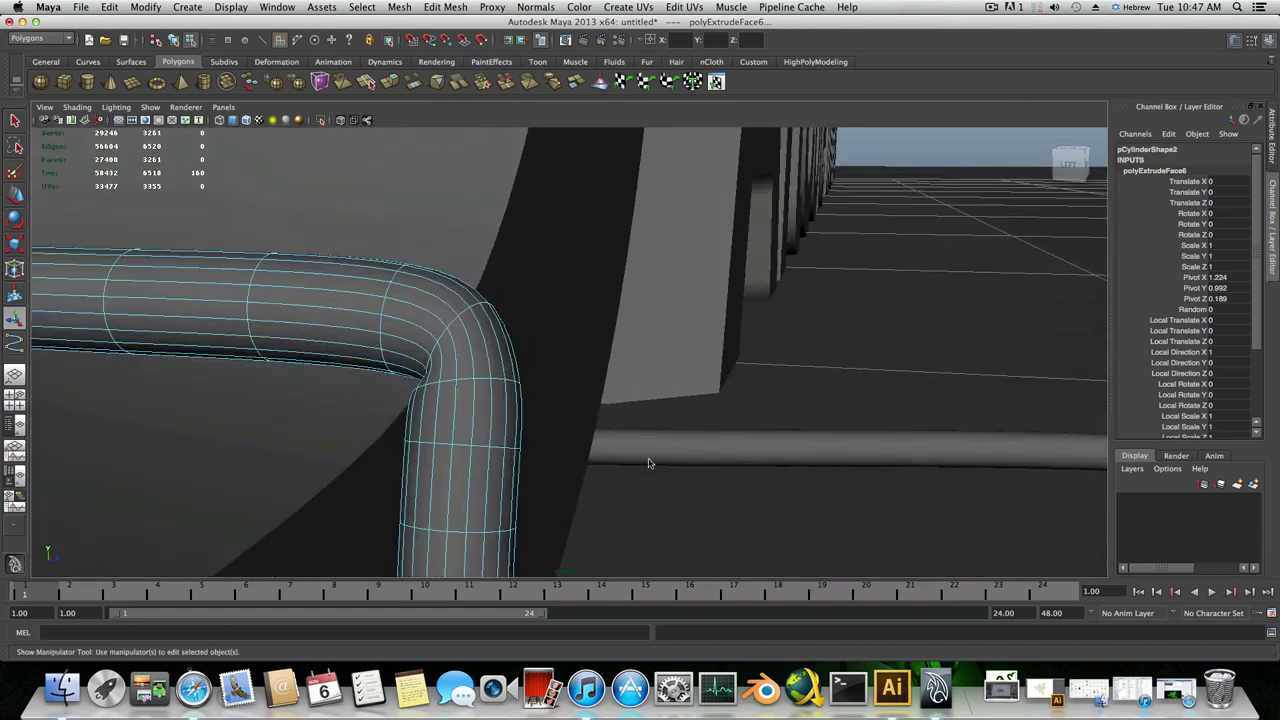
pyautogui.keyDown('alt'); pyautogui.moveTo(480, 404); pyautogui.dragTo(469, 486, button='right'); pyautogui.keyUp('alt')
pyautogui.keyDown('alt'); pyautogui.moveTo(469, 486); pyautogui.dragTo(289, 414); pyautogui.keyUp('alt')
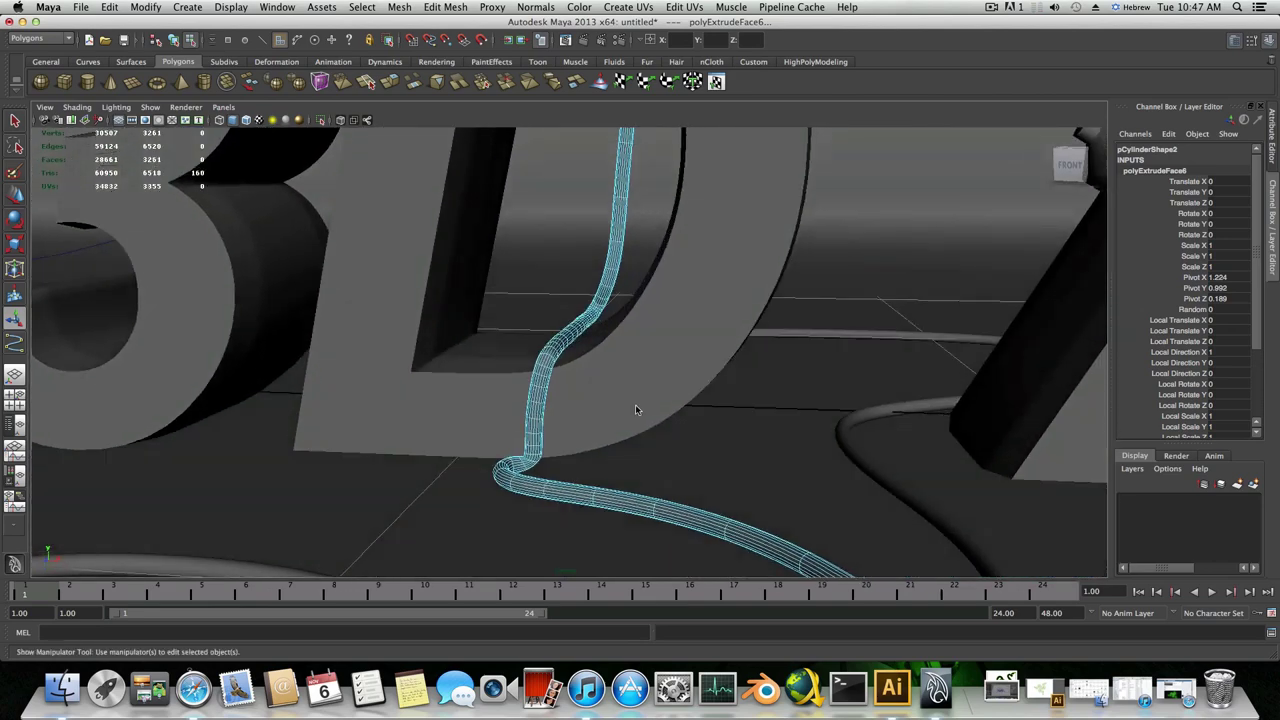
pyautogui.keyDown('alt'); pyautogui.moveTo(641, 400); pyautogui.dragTo(646, 386, button='middle'); pyautogui.keyUp('alt')
pyautogui.keyDown('alt'); pyautogui.moveTo(646, 386); pyautogui.dragTo(709, 427); pyautogui.keyUp('alt')
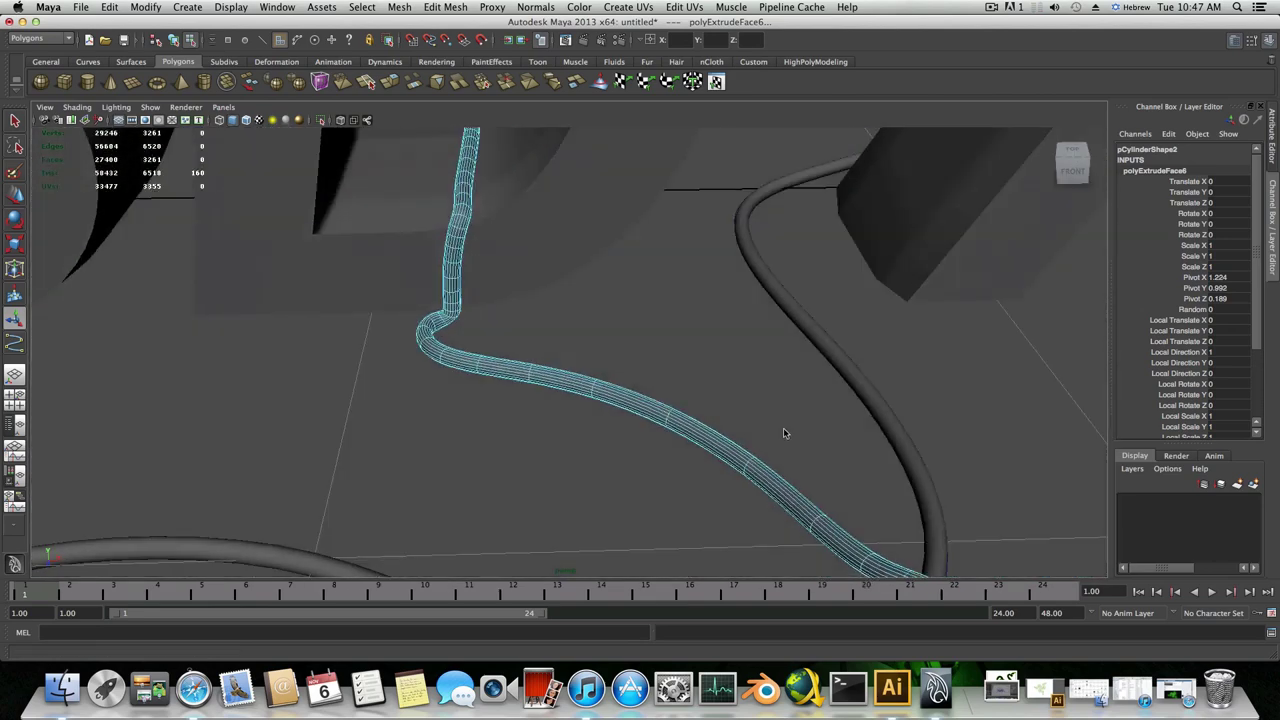
pyautogui.keyDown('alt'); pyautogui.moveTo(784, 429); pyautogui.dragTo(639, 338, button='middle'); pyautogui.keyUp('alt')
pyautogui.keyDown('alt'); pyautogui.moveTo(646, 377); pyautogui.dragTo(690, 342); pyautogui.keyUp('alt')
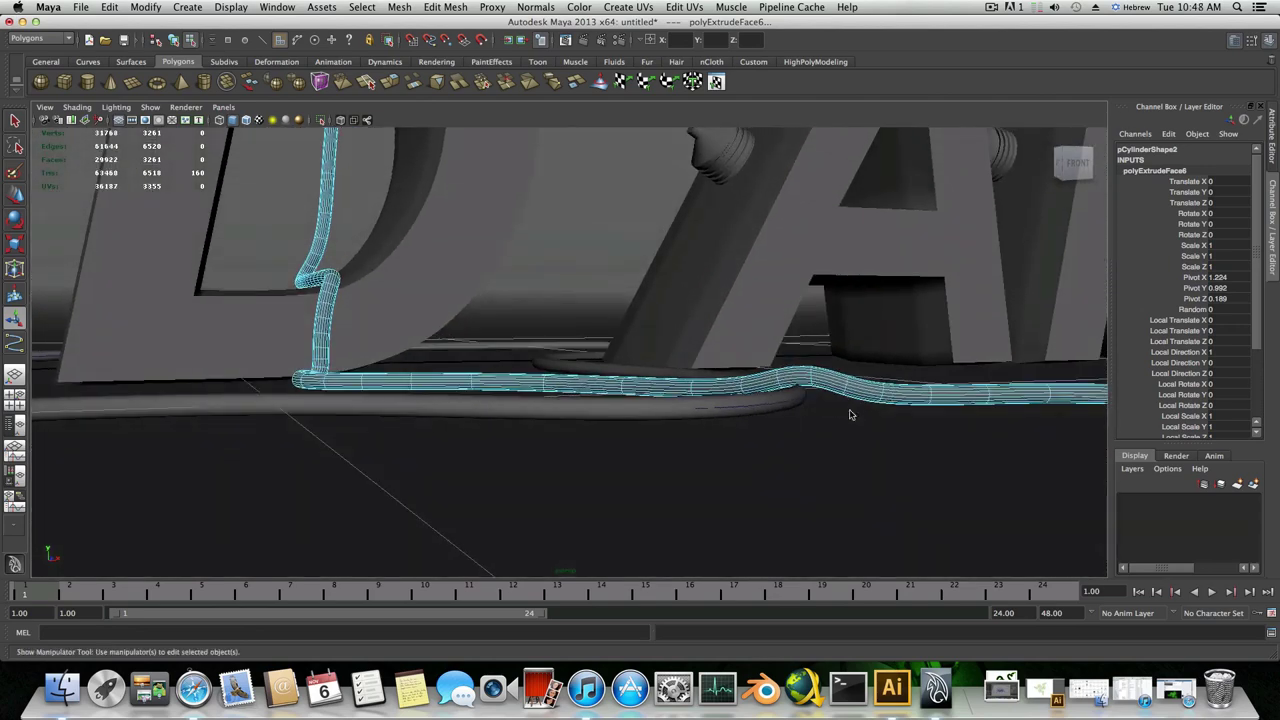
pyautogui.keyDown('alt'); pyautogui.moveTo(850, 414); pyautogui.dragTo(745, 414); pyautogui.keyUp('alt')
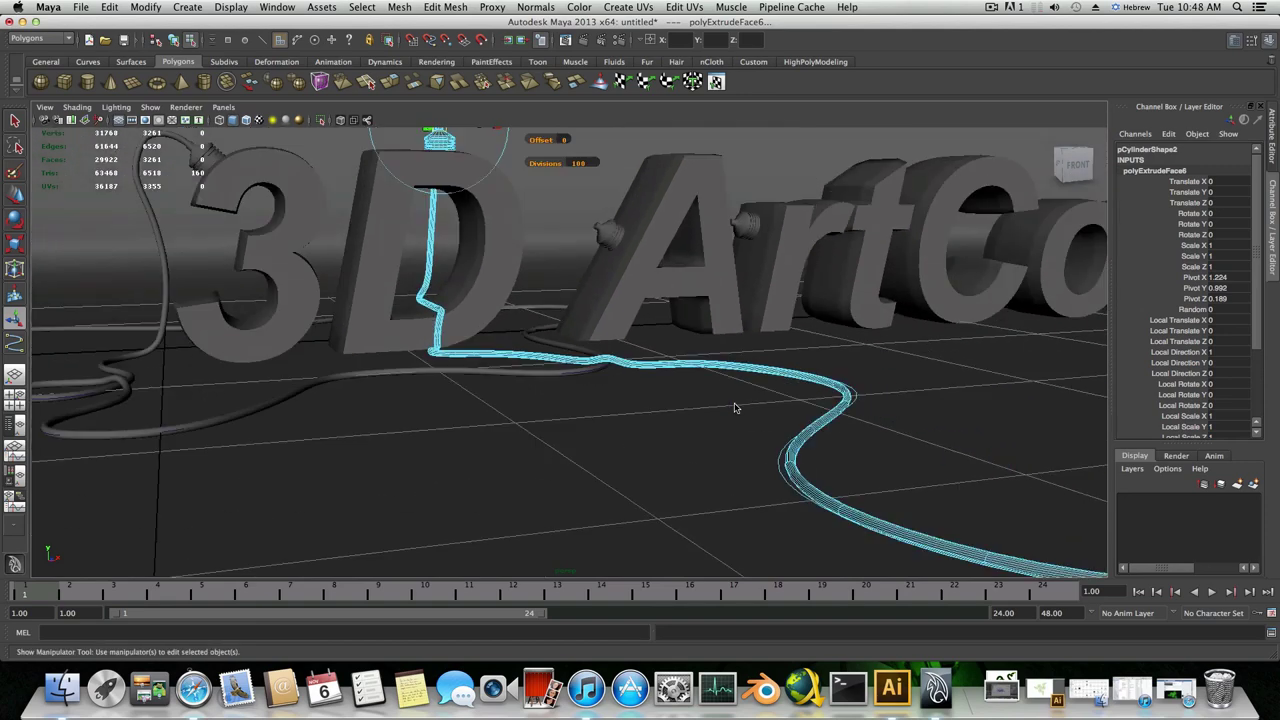
pyautogui.keyDown('alt'); pyautogui.moveTo(735, 408); pyautogui.dragTo(605, 409); pyautogui.keyUp('alt')
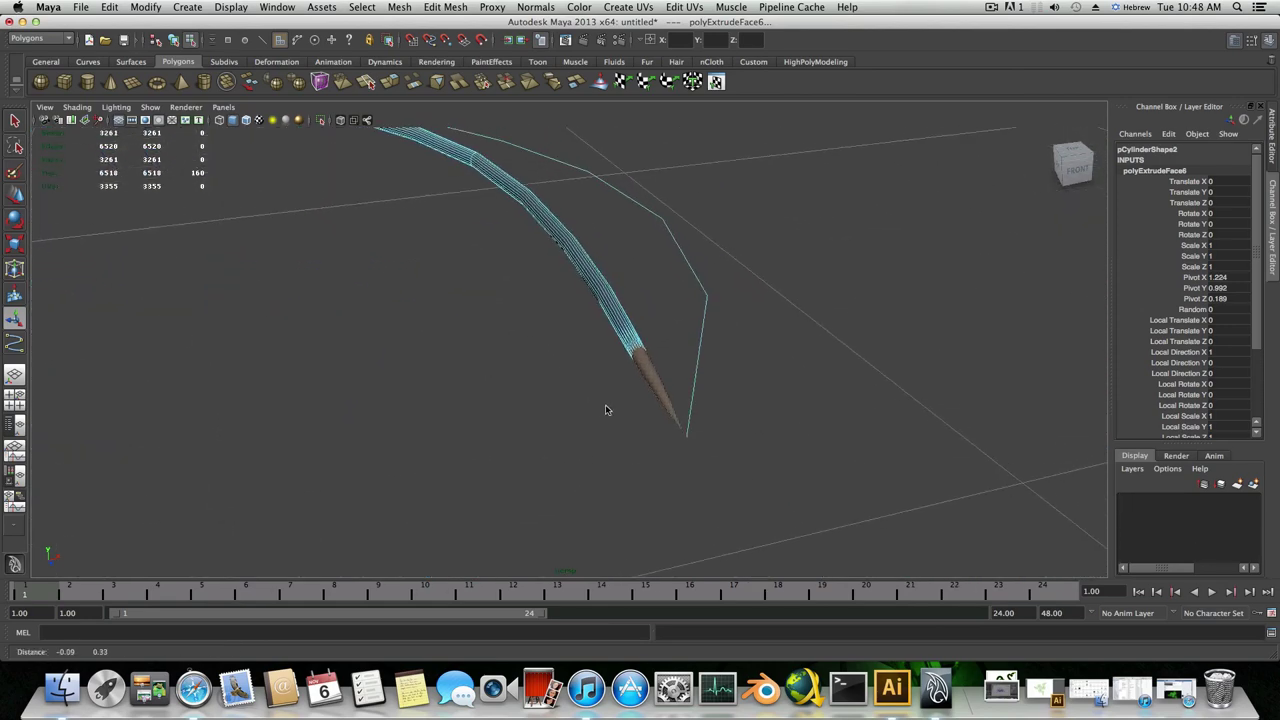
# - Extrude the face at the tapered far end of the D's cable and move it slightly outward
pyautogui.click(609, 405)
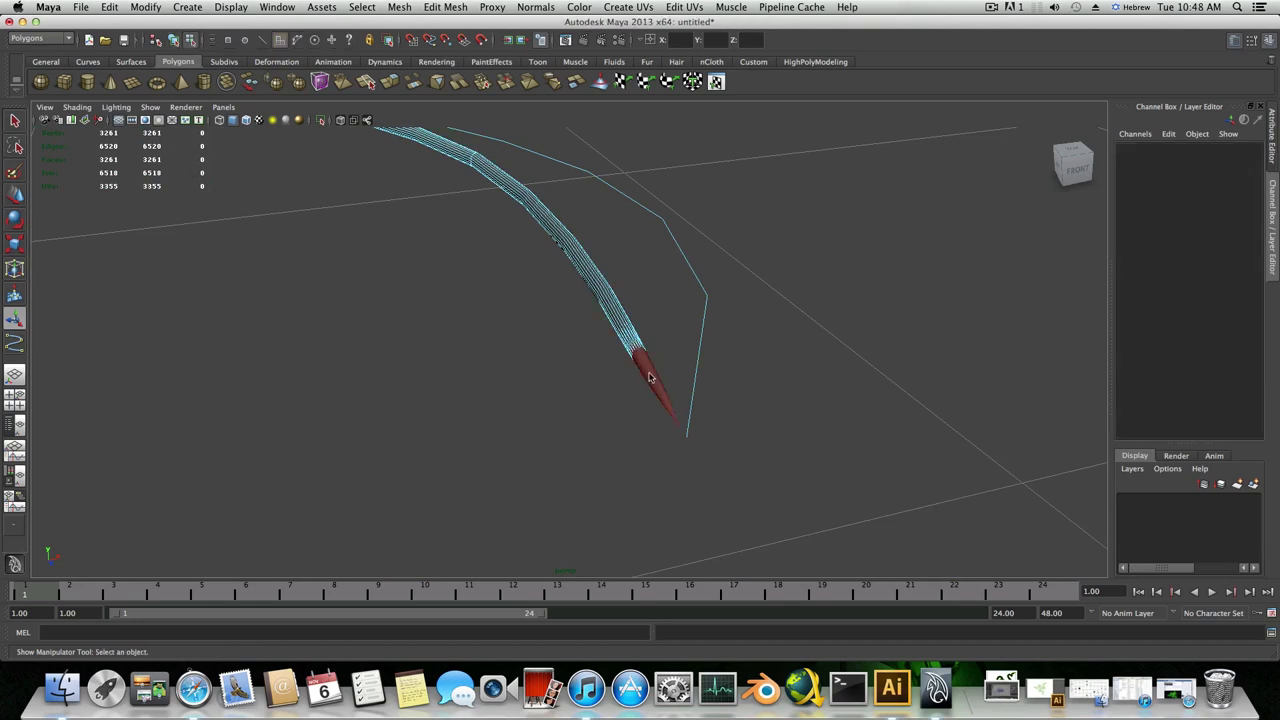
pyautogui.click(650, 374)
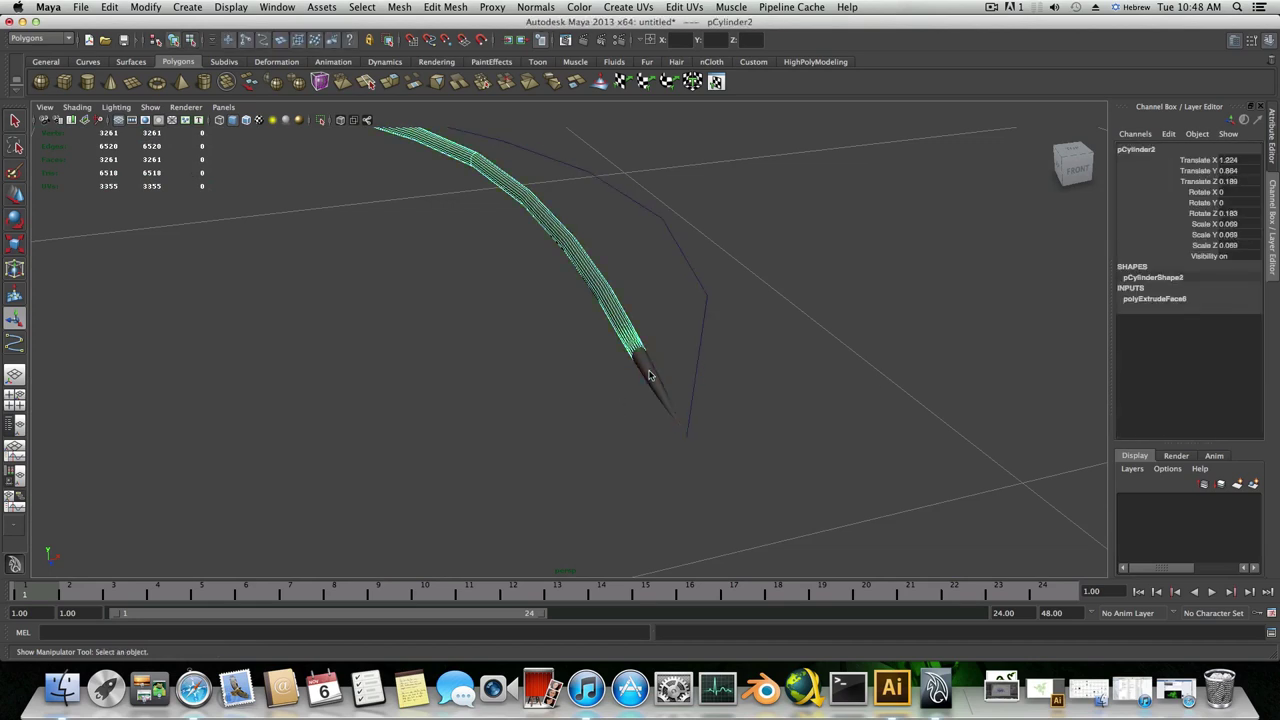
pyautogui.rightClick(650, 374)
pyautogui.click(651, 404)
pyautogui.click(651, 381)
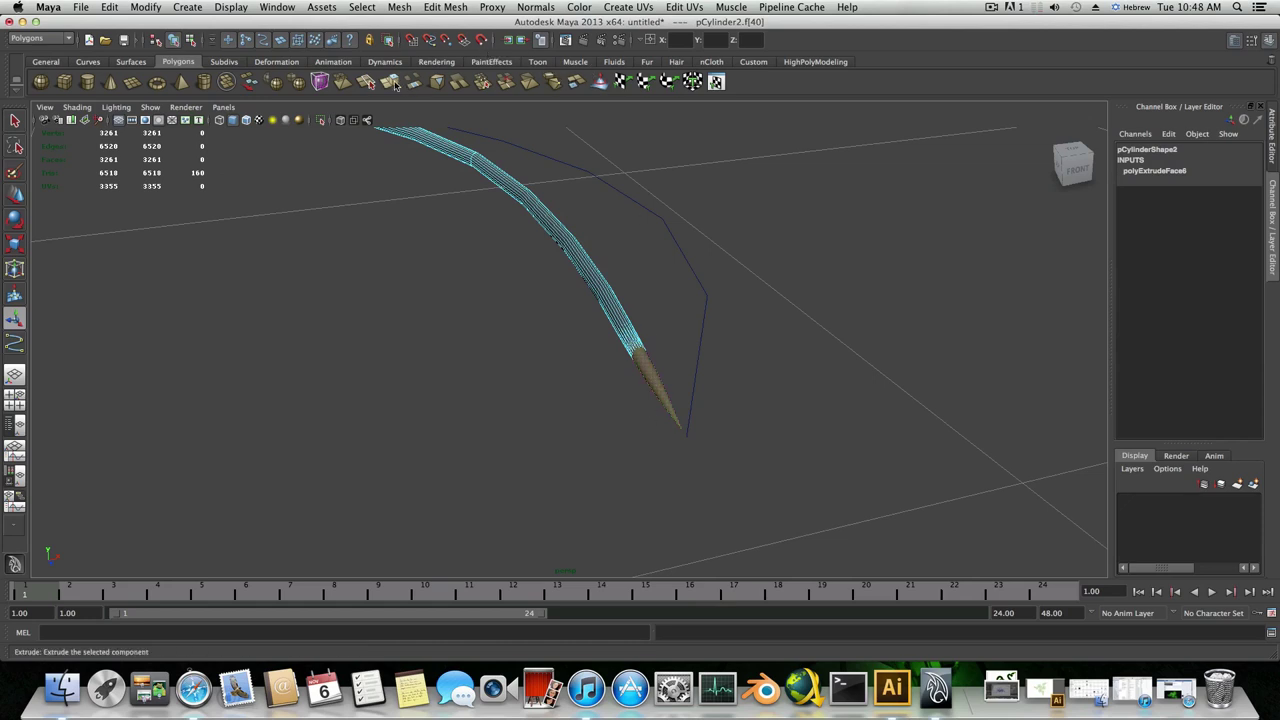
pyautogui.hotkey('ctrl', 'e')
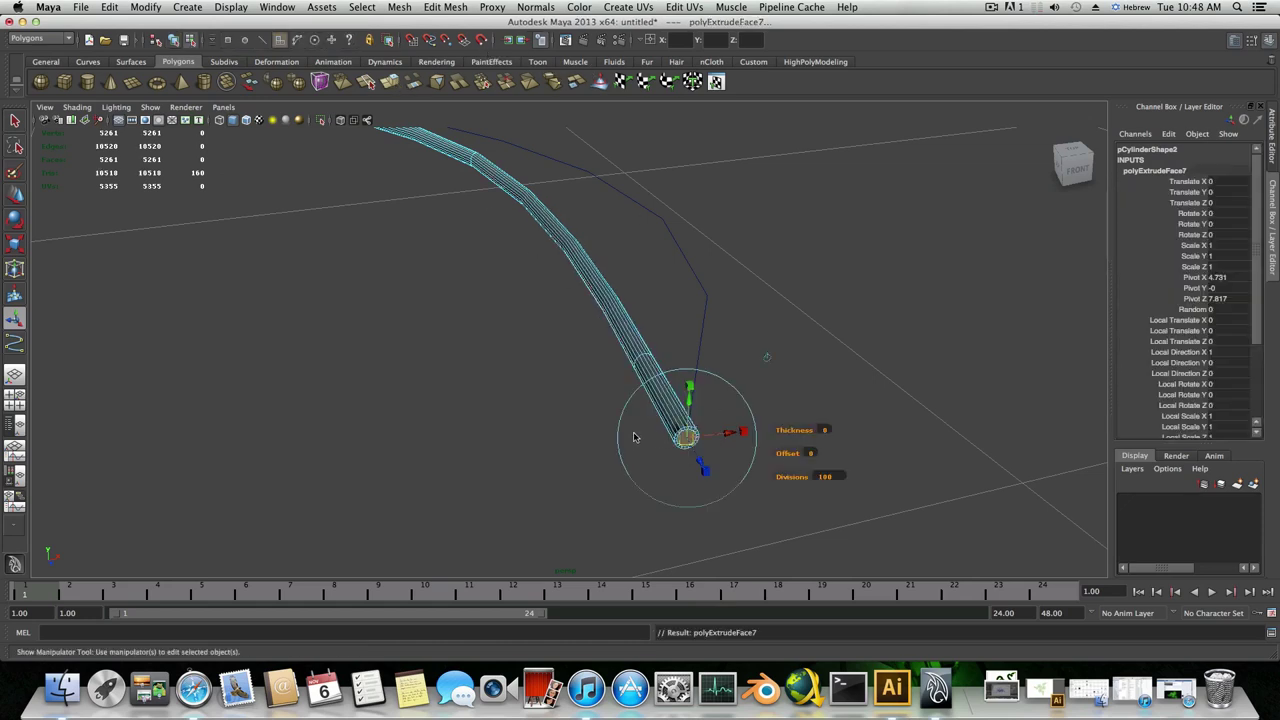
pyautogui.click(16, 197)
pyautogui.moveTo(706, 461); pyautogui.dragTo(710, 466)
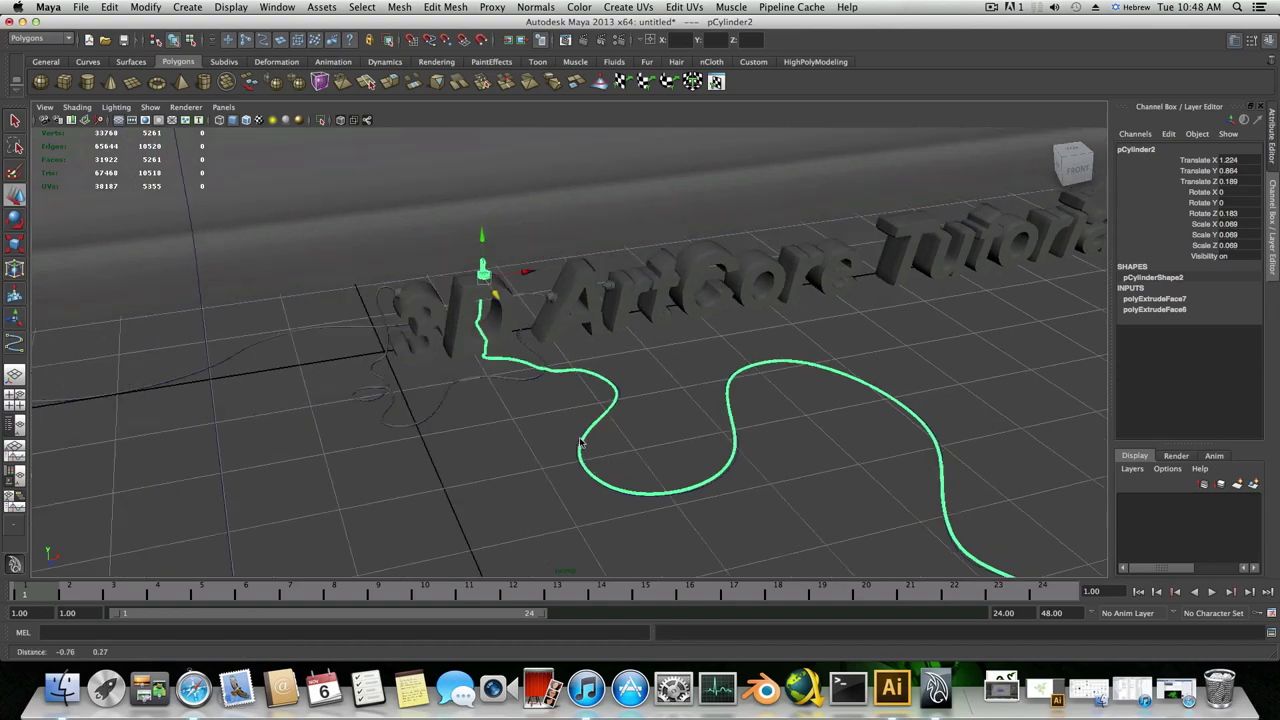
# - Examine the D's complete cable along the floor and in front of the text from several angles
pyautogui.keyDown('alt'); pyautogui.moveTo(581, 441); pyautogui.dragTo(771, 457, button='right'); pyautogui.keyUp('alt')
pyautogui.keyDown('alt'); pyautogui.moveTo(771, 457); pyautogui.dragTo(625, 440); pyautogui.keyUp('alt')
pyautogui.keyDown('alt'); pyautogui.moveTo(625, 440); pyautogui.dragTo(794, 474, button='right'); pyautogui.keyUp('alt')
pyautogui.keyDown('alt'); pyautogui.moveTo(743, 461); pyautogui.dragTo(632, 360); pyautogui.keyUp('alt')
pyautogui.keyDown('alt'); pyautogui.moveTo(652, 372); pyautogui.dragTo(734, 383, button='right'); pyautogui.keyUp('alt')
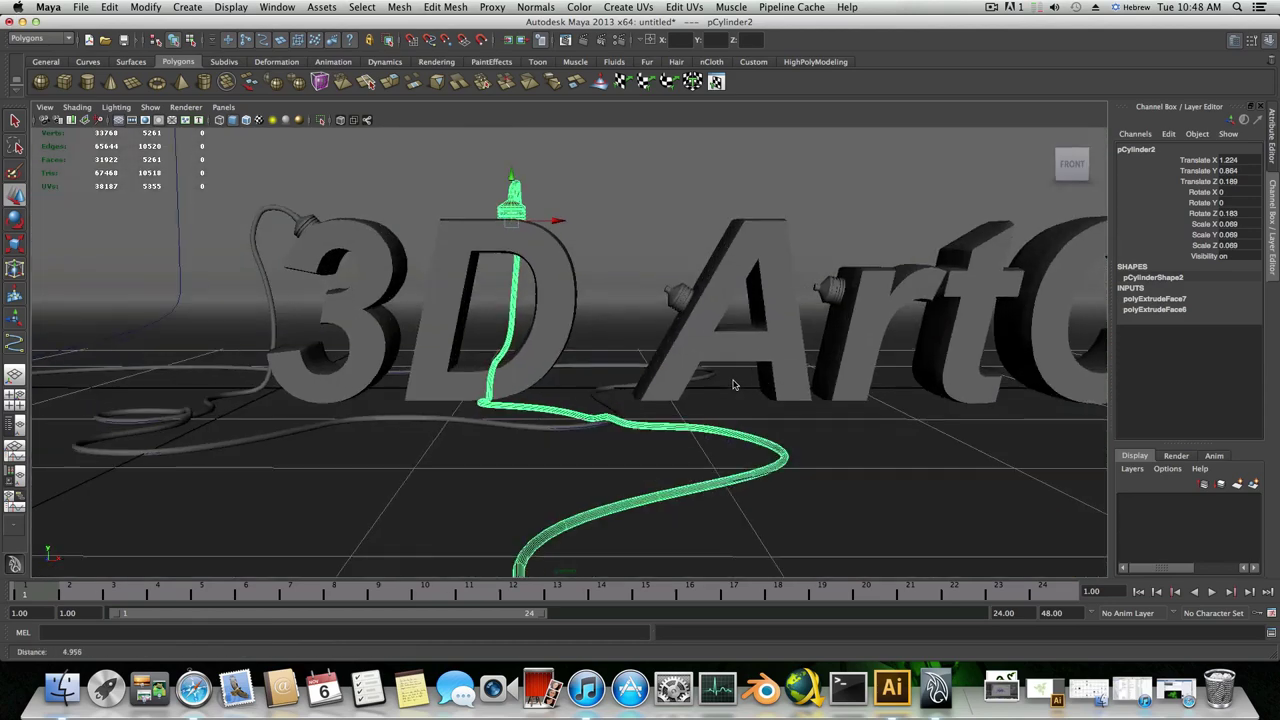
pyautogui.keyDown('alt'); pyautogui.moveTo(734, 383); pyautogui.dragTo(810, 366, button='middle'); pyautogui.keyUp('alt')
pyautogui.keyDown('alt'); pyautogui.moveTo(740, 395); pyautogui.dragTo(812, 418, button='right'); pyautogui.keyUp('alt')
pyautogui.keyDown('alt'); pyautogui.moveTo(812, 418); pyautogui.dragTo(677, 418); pyautogui.keyUp('alt')
pyautogui.keyDown('alt'); pyautogui.moveTo(772, 417); pyautogui.dragTo(622, 377); pyautogui.keyUp('alt')
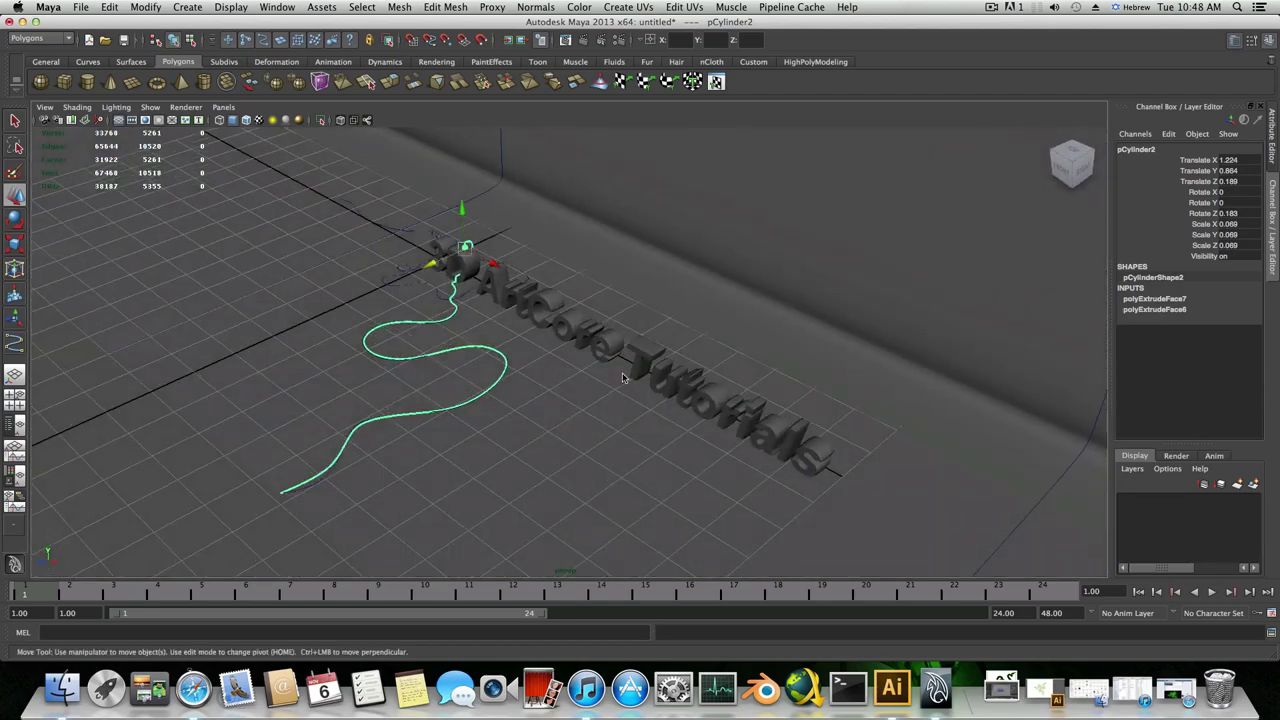
# - Select the lofted backdrop surface behind the text and open the Hypershade
pyautogui.click(705, 204)
pyautogui.keyDown('alt'); pyautogui.moveTo(573, 296); pyautogui.dragTo(505, 300); pyautogui.keyUp('alt')
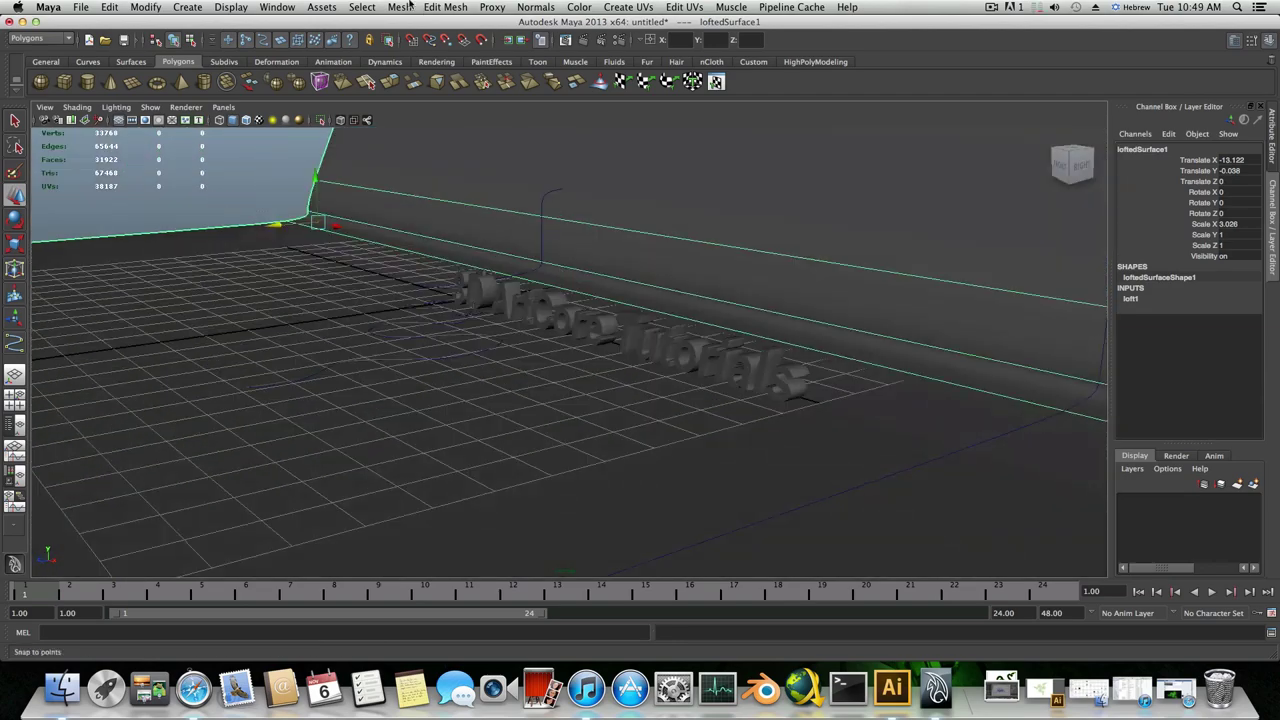
pyautogui.click(286, 8)
pyautogui.moveTo(308, 47)
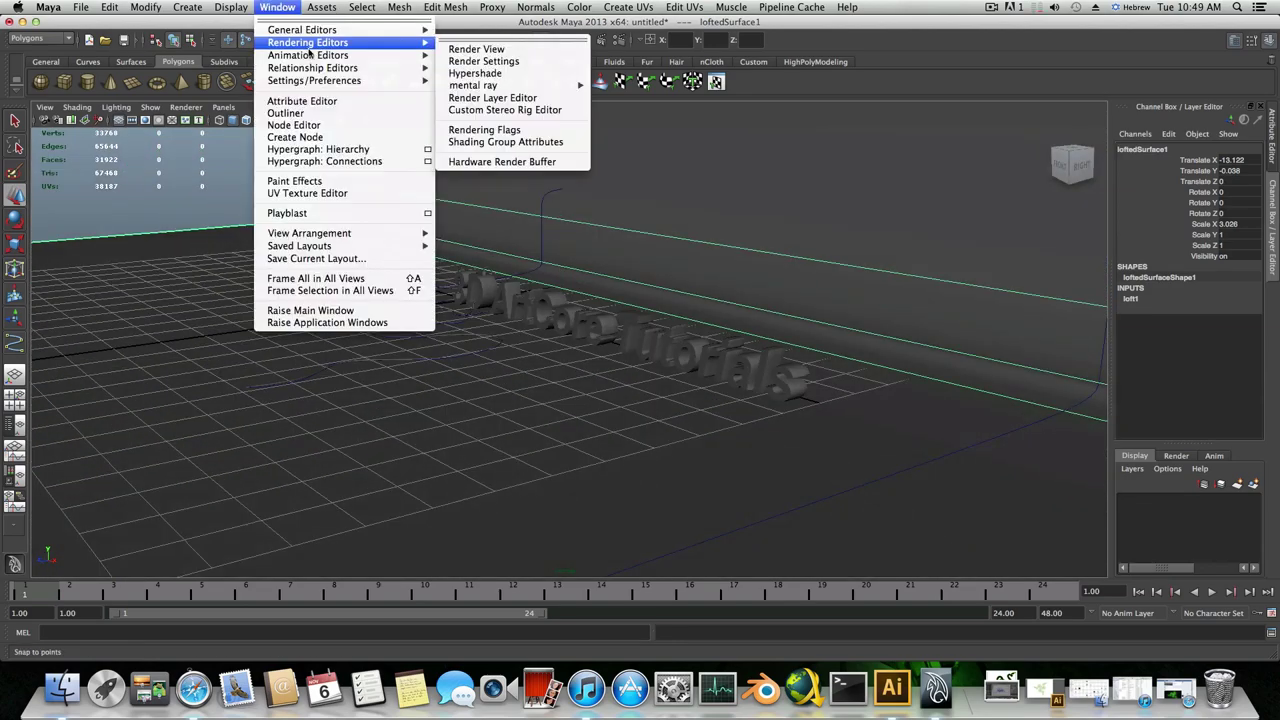
pyautogui.click(476, 74)
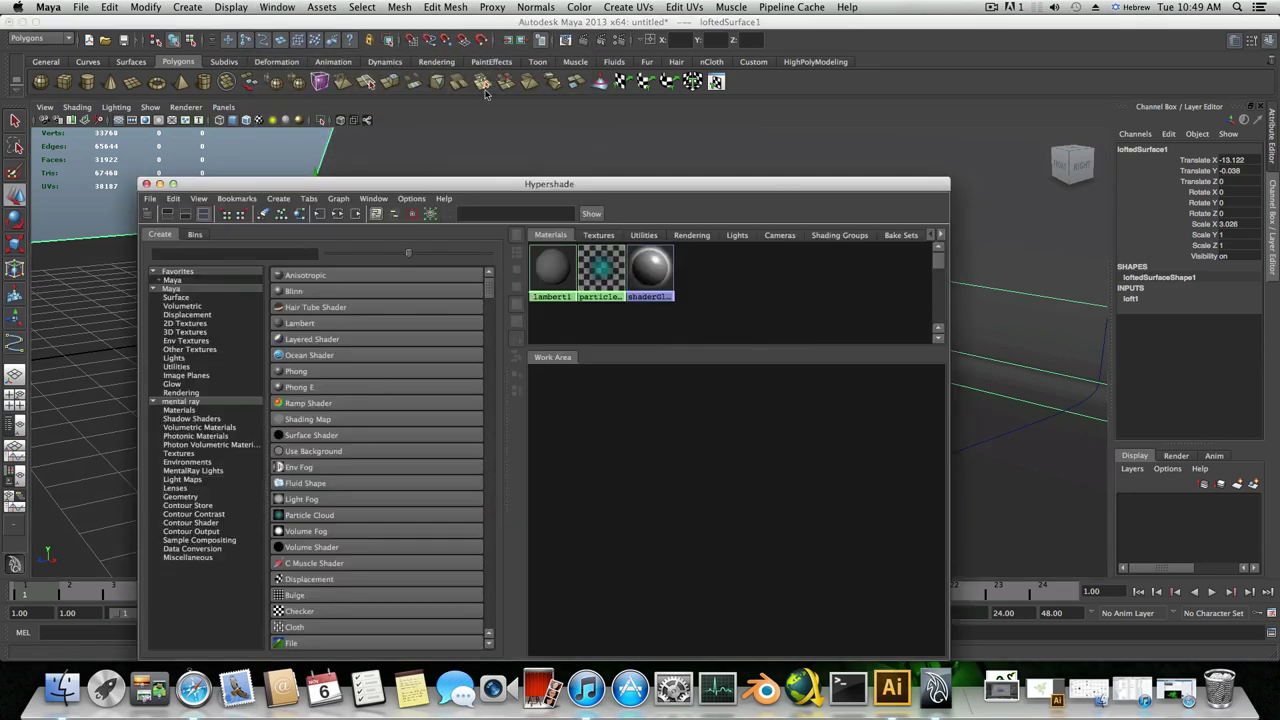
# - Create a Blinn material in the Hypershade and move the window to uncover more of the scene
pyautogui.moveTo(599, 191); pyautogui.dragTo(652, 88)
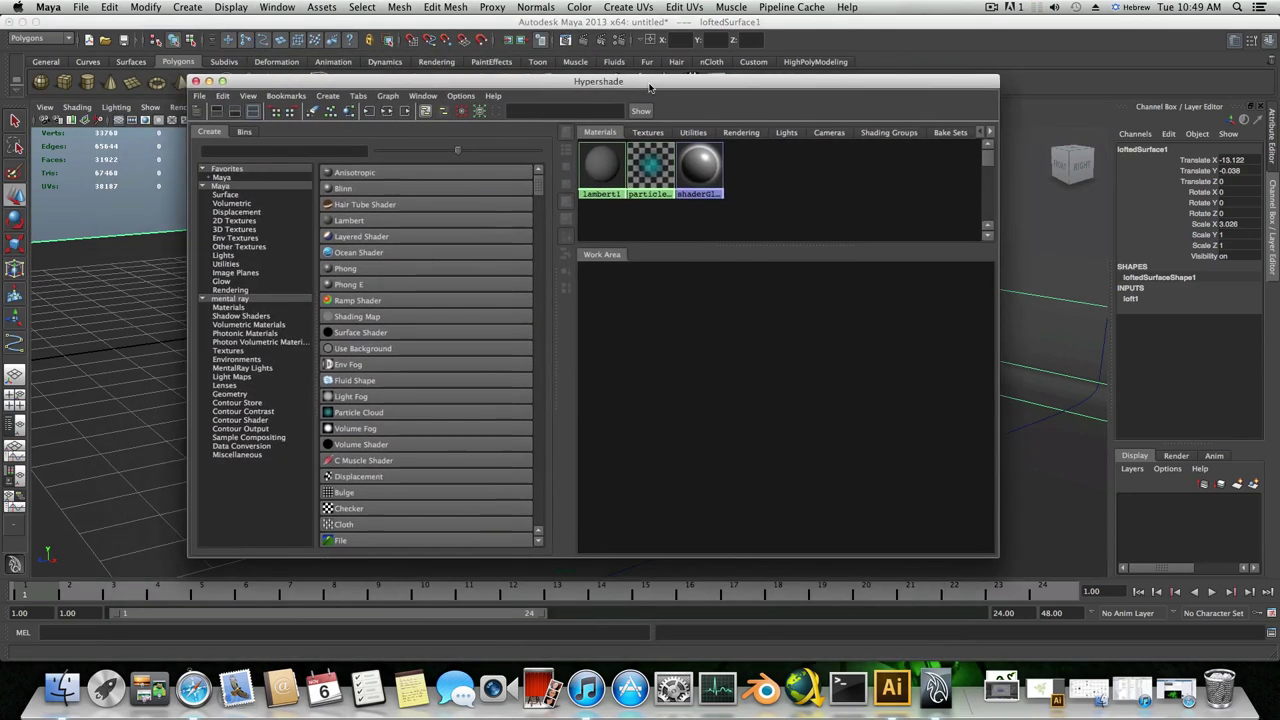
pyautogui.click(372, 189)
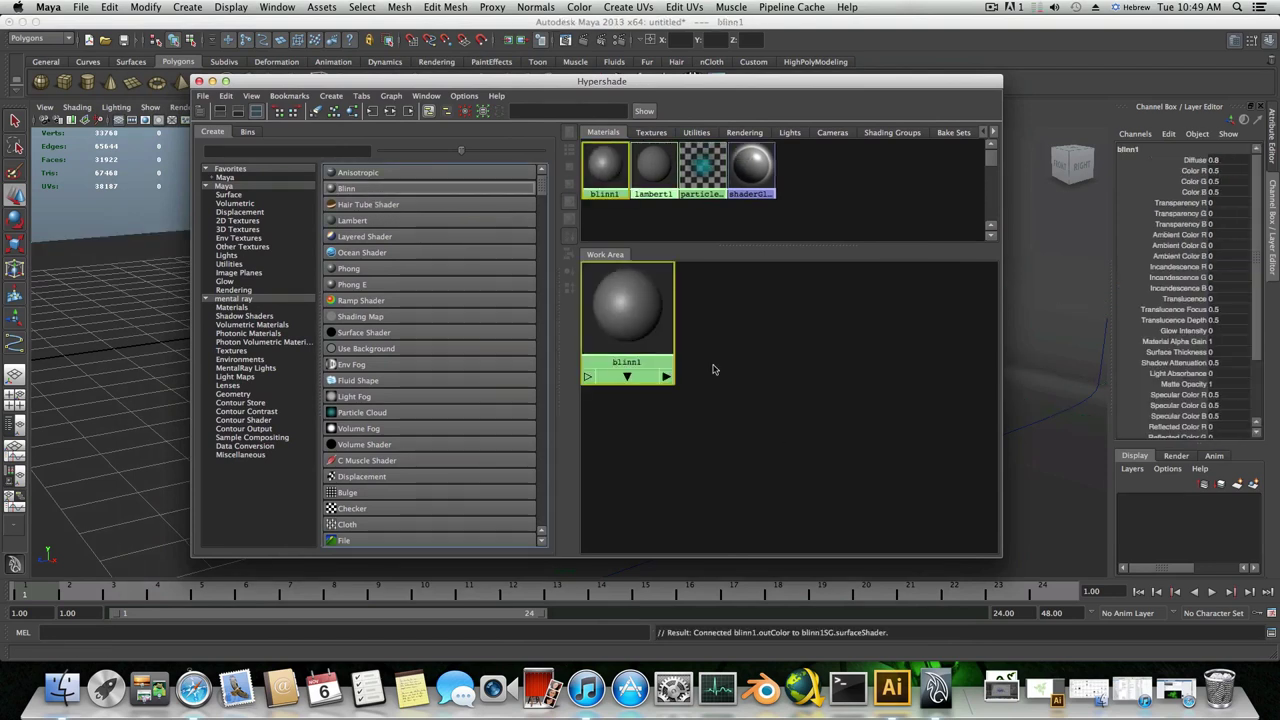
pyautogui.moveTo(548, 86); pyautogui.dragTo(412, 104)
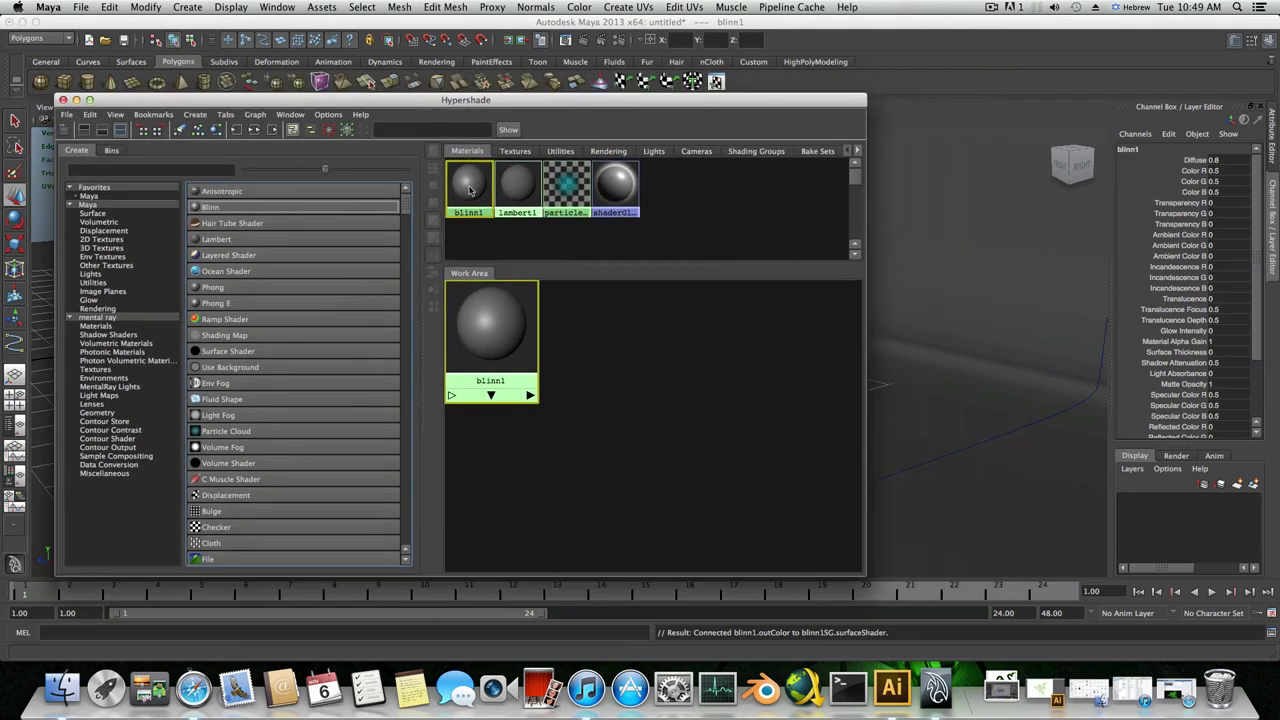
# - Open the blinn1 material's attributes and connect a Fractal texture to its bump mapping
pyautogui.click(1234, 41)
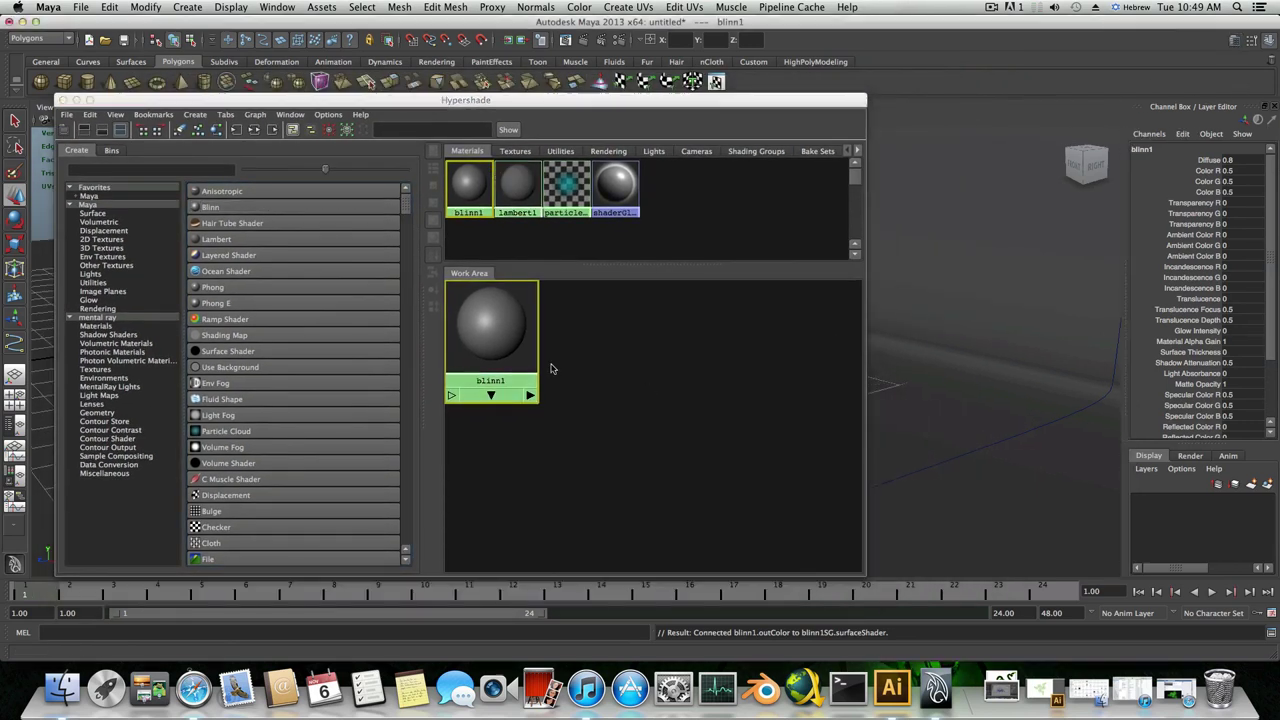
pyautogui.doubleClick(493, 330)
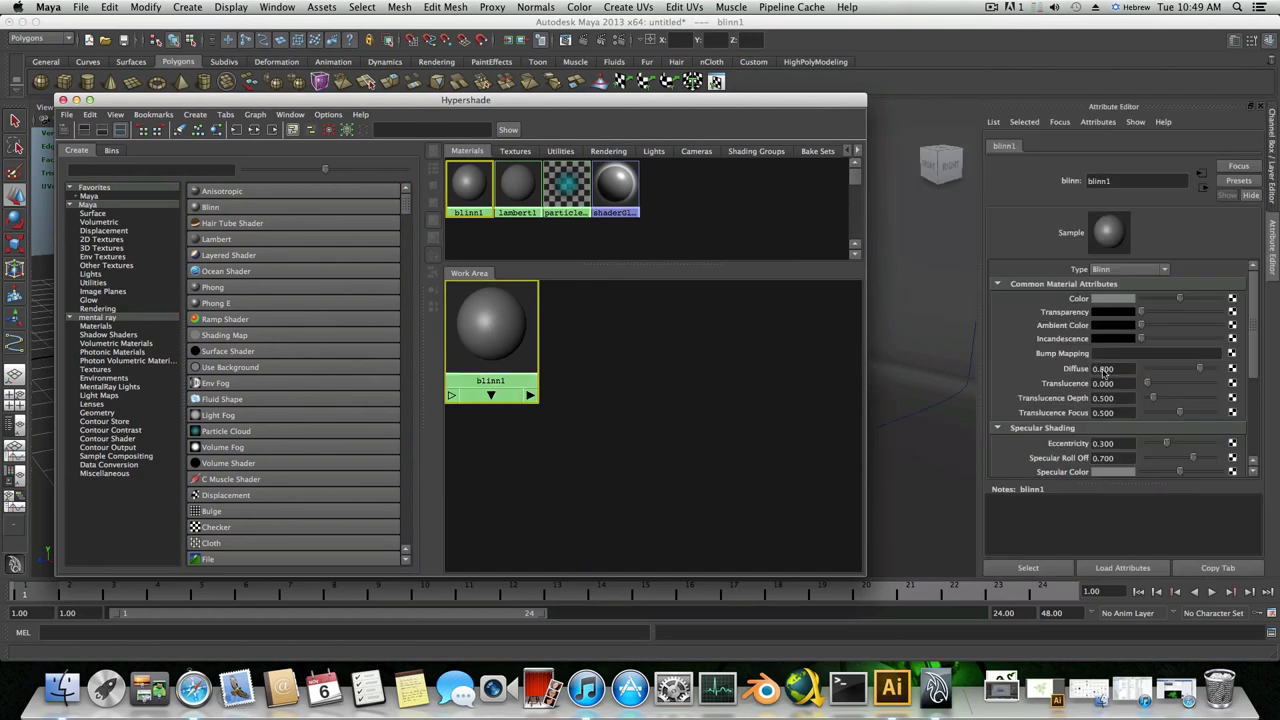
pyautogui.click(76, 101)
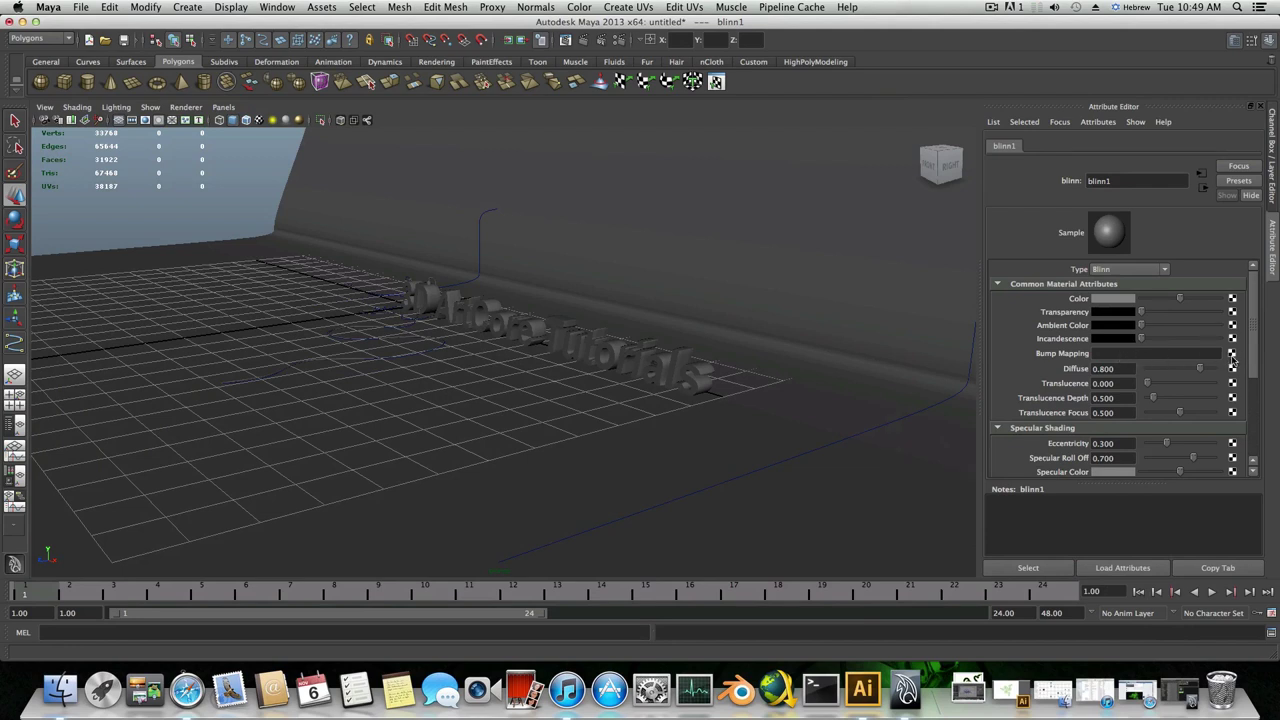
pyautogui.click(1233, 354)
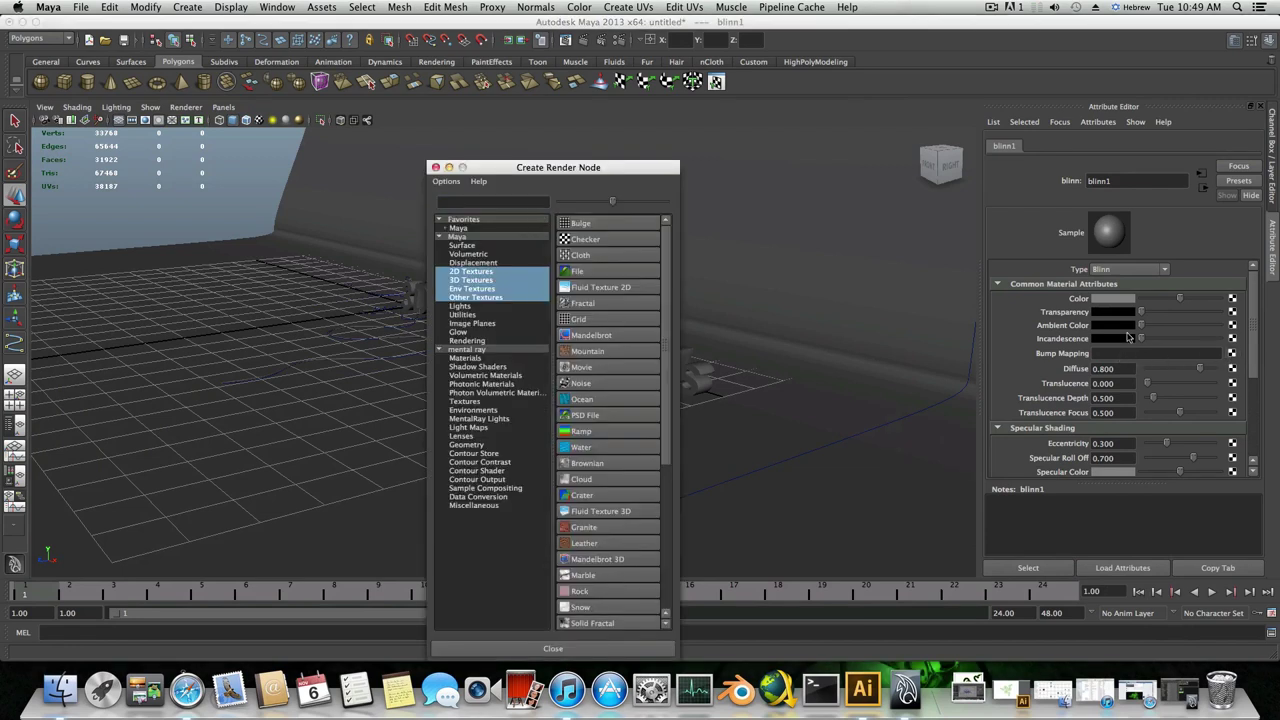
pyautogui.click(580, 303)
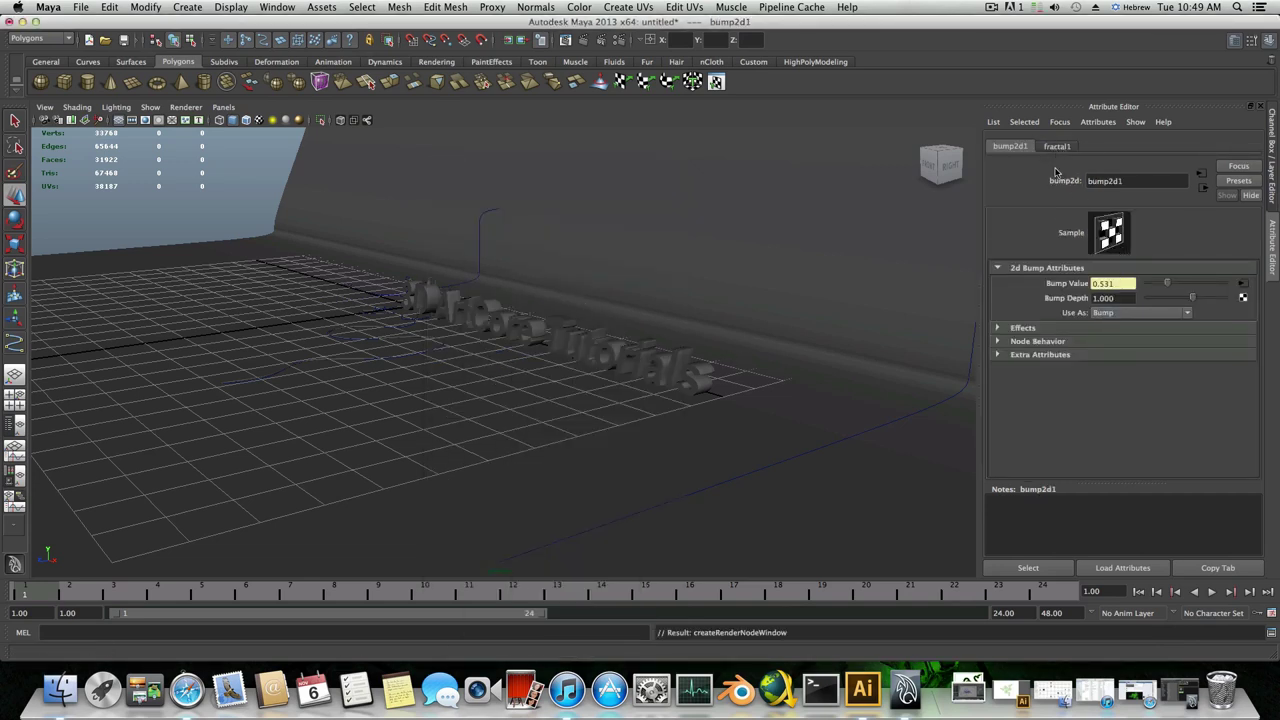
# - Set the bump depth of the blinn1 material's bump2d1 node to 0.12
pyautogui.click(1121, 302)
pyautogui.press('BackSpace')
pyautogui.write('0.1')
pyautogui.press('Return')
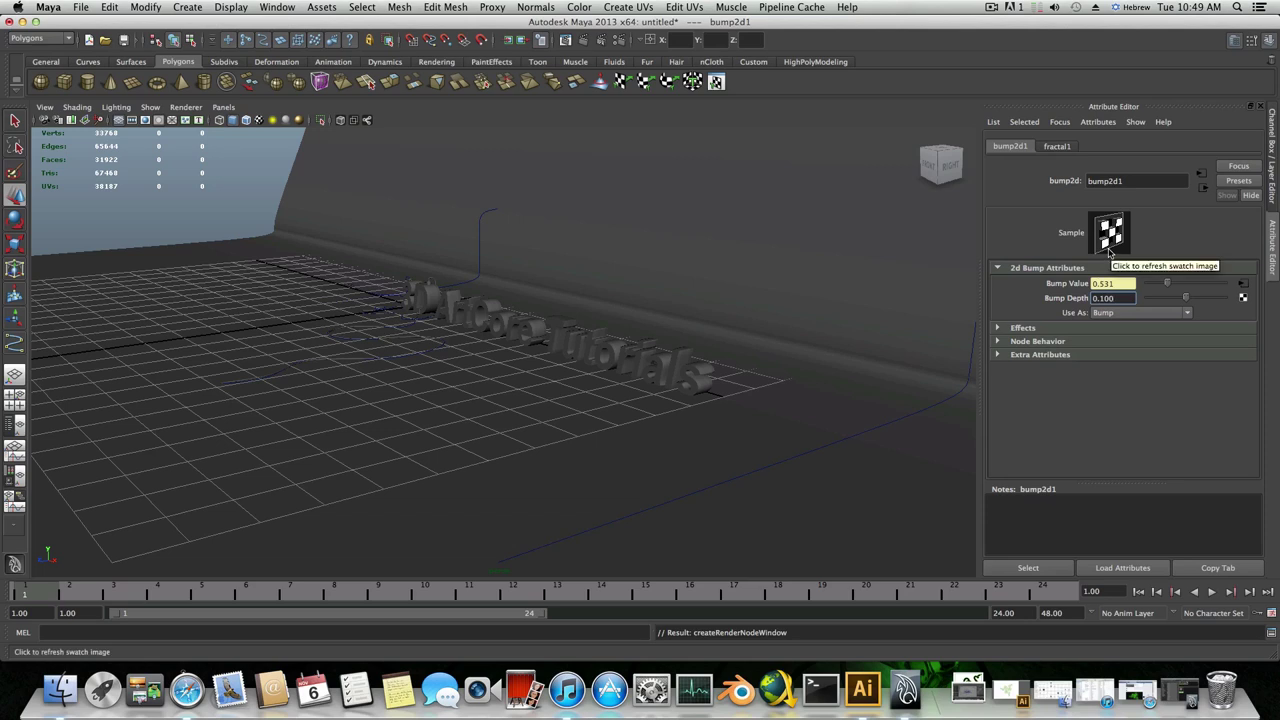
pyautogui.press('BackSpace')
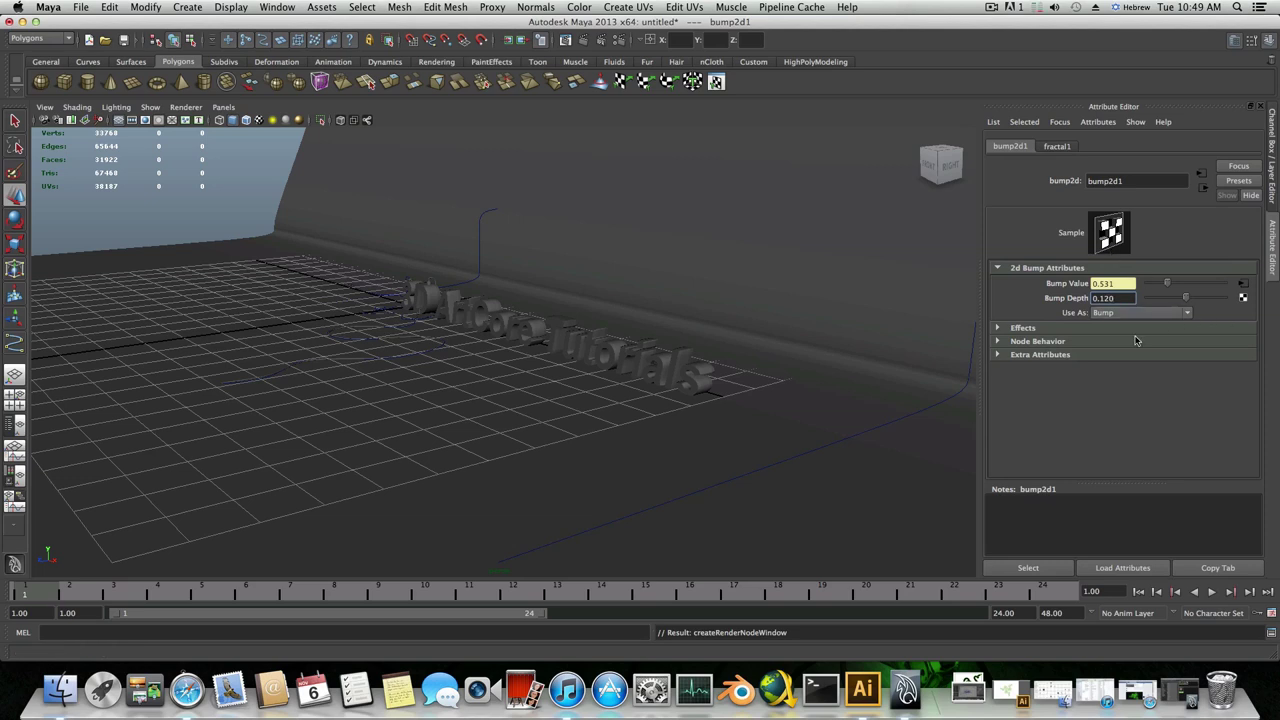
# - Select the lofted backdrop surface, then restore the Hypershade beside the scene and reposition the blinn1 node in its work area
pyautogui.click(770, 359)
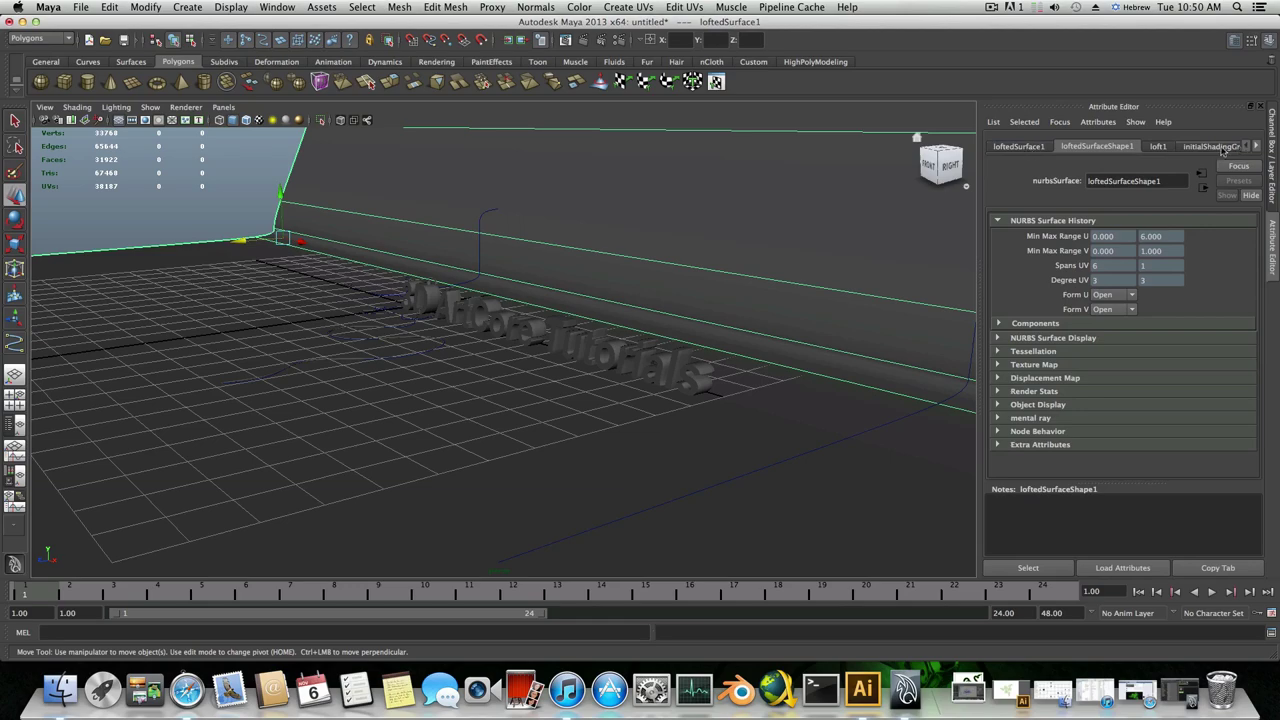
pyautogui.keyDown('alt'); pyautogui.moveTo(770, 360); pyautogui.dragTo(555, 383); pyautogui.keyUp('alt')
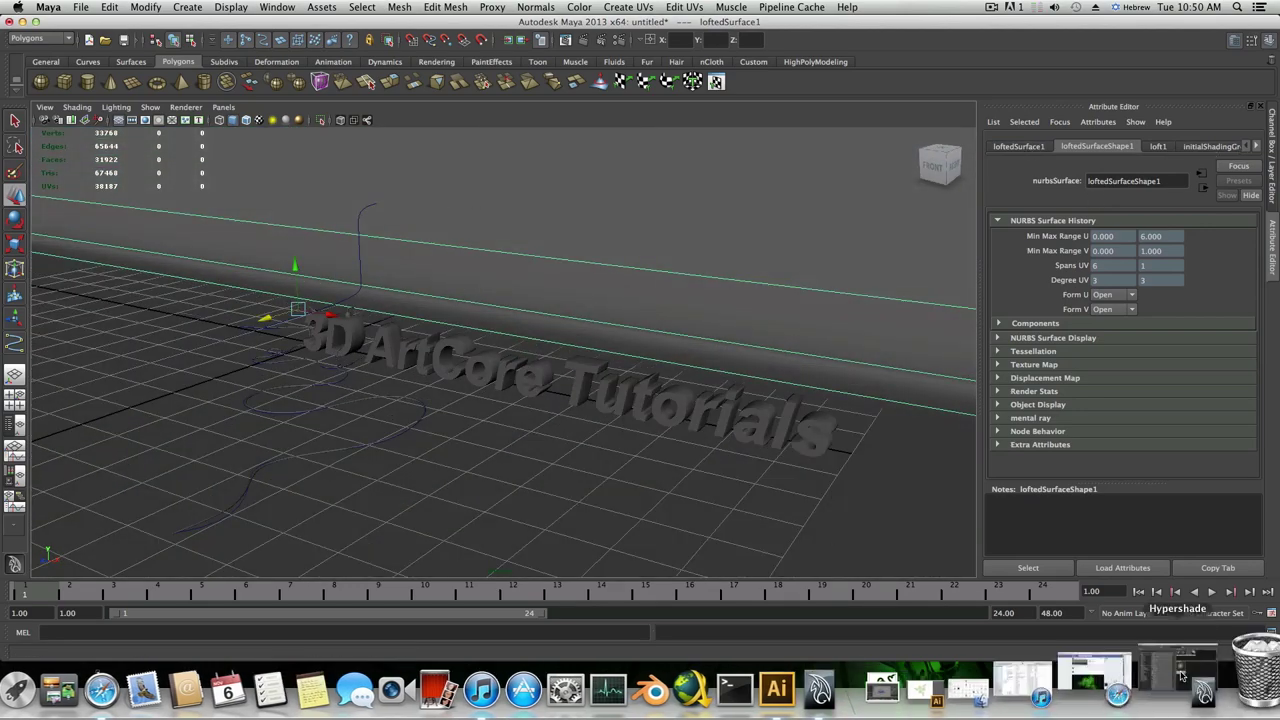
pyautogui.click(1165, 690)
pyautogui.moveTo(409, 102); pyautogui.dragTo(932, 75)
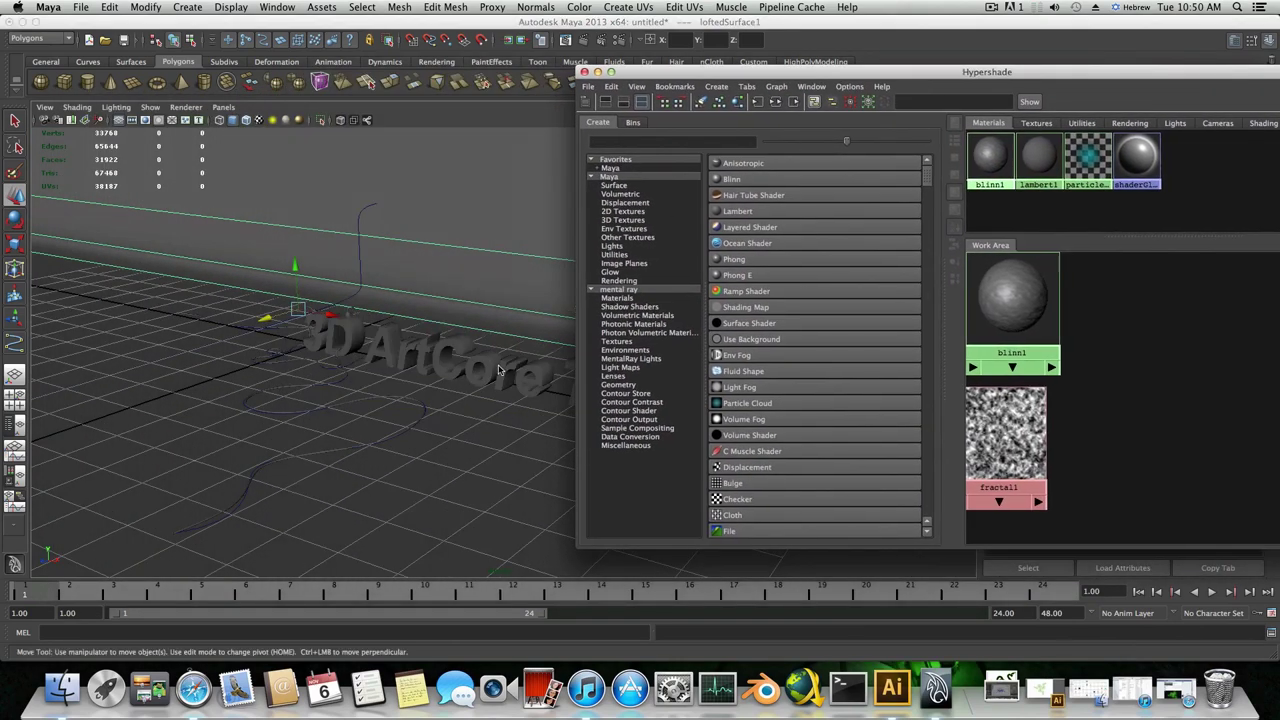
pyautogui.keyDown('alt'); pyautogui.moveTo(501, 373); pyautogui.dragTo(438, 383); pyautogui.keyUp('alt')
pyautogui.keyDown('alt'); pyautogui.moveTo(438, 383); pyautogui.dragTo(322, 358, button='right'); pyautogui.keyUp('alt')
pyautogui.moveTo(1024, 302); pyautogui.dragTo(1052, 310)
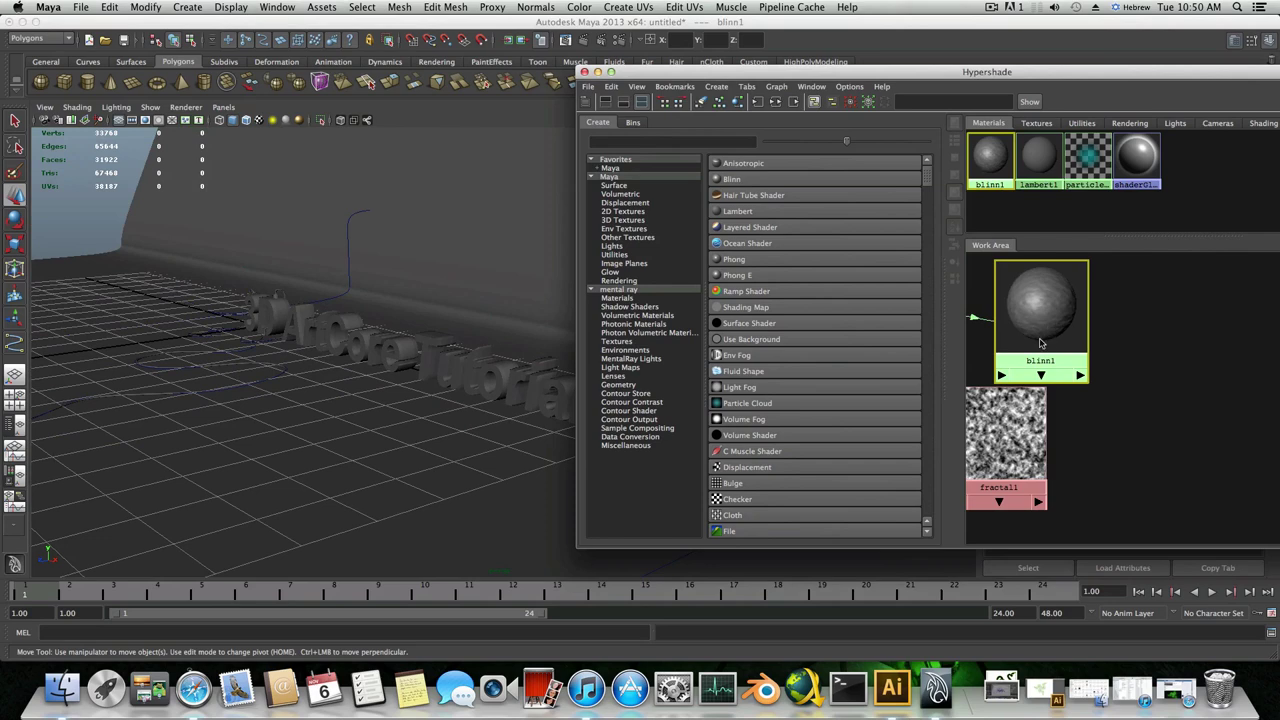
# - Select the 3D text mesh and create a mental ray dielectric_material
pyautogui.keyDown('alt'); pyautogui.moveTo(408, 368); pyautogui.dragTo(458, 374); pyautogui.keyUp('alt')
pyautogui.click(458, 374)
pyautogui.scroll(3, 415, 437)
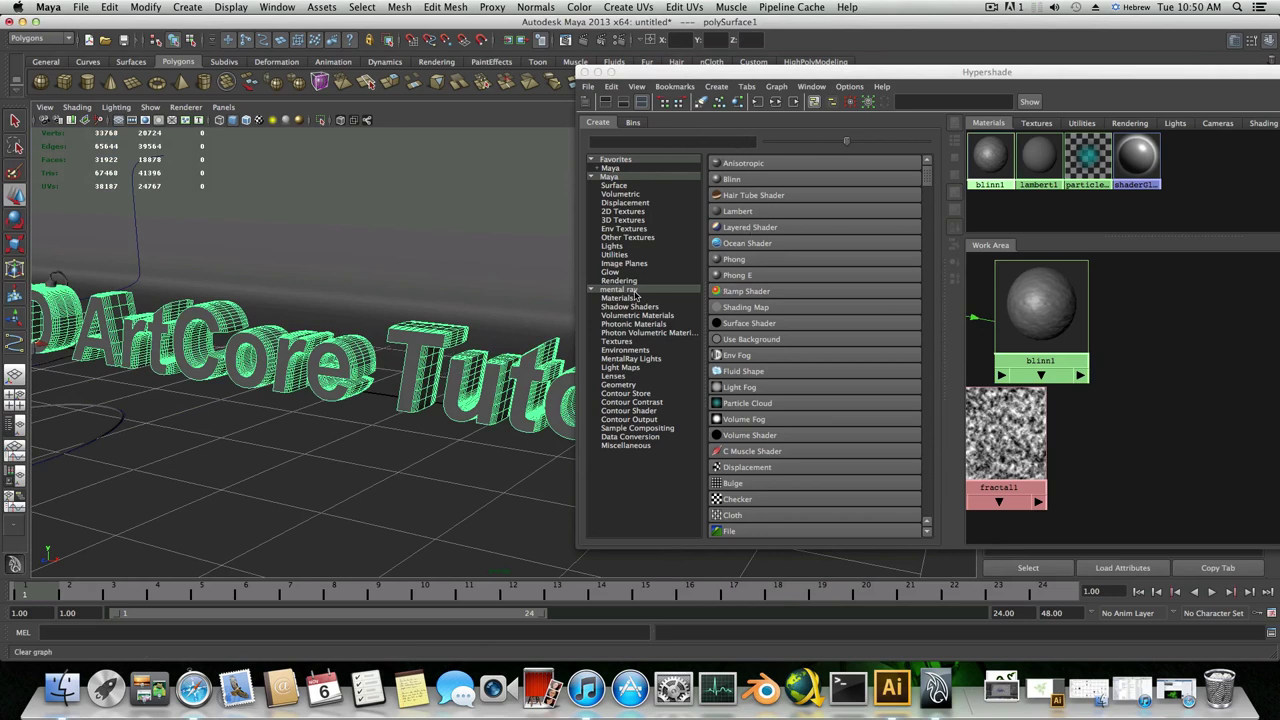
pyautogui.click(627, 300)
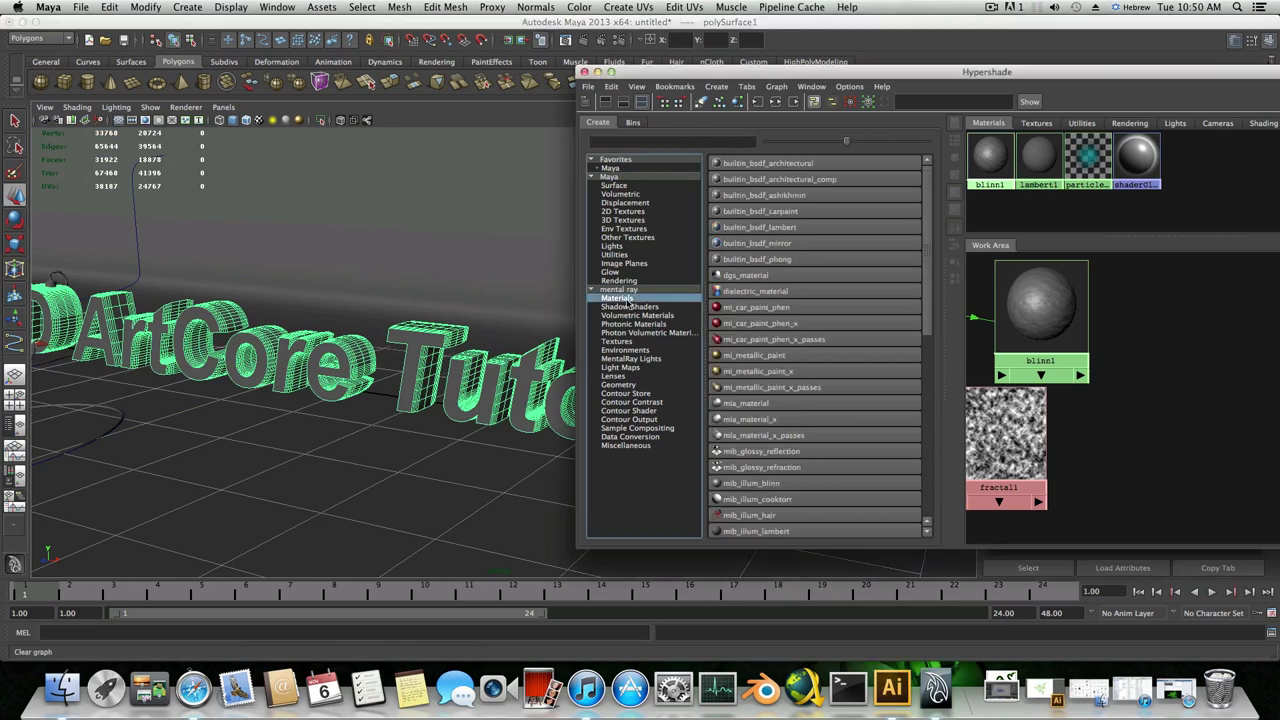
pyautogui.click(810, 293)
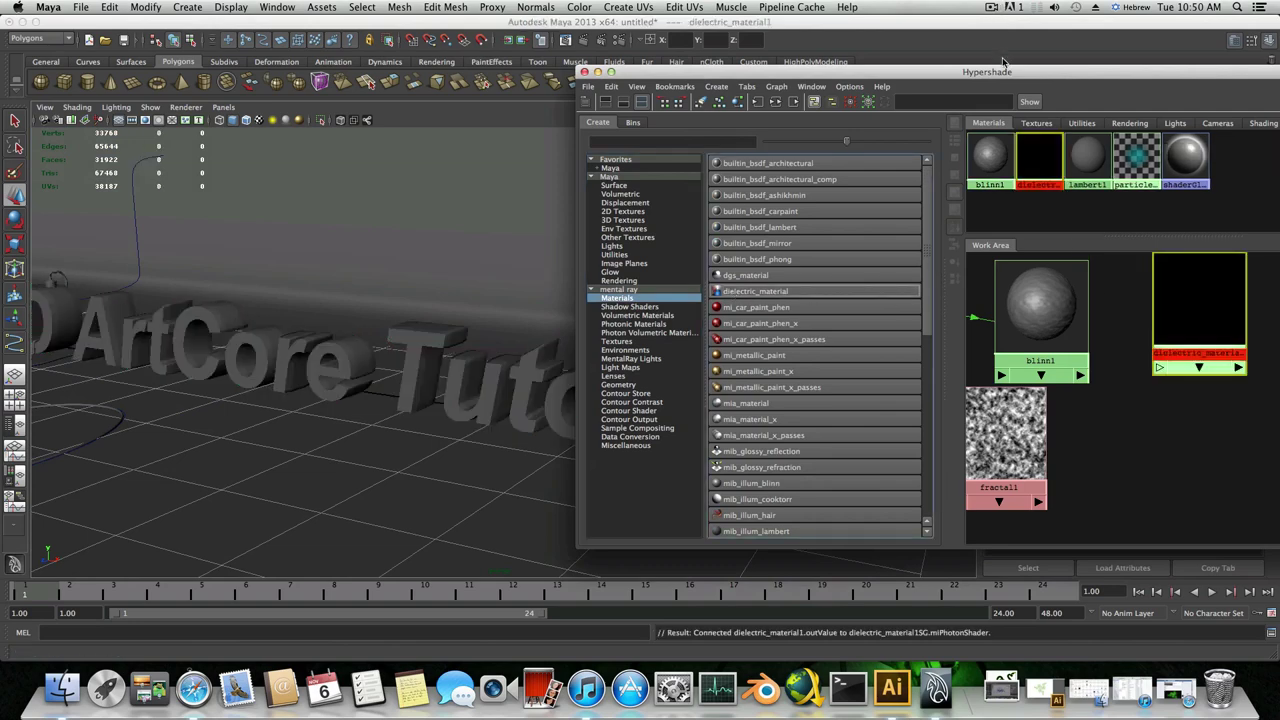
# - Move the Hypershade window clear of the dielectric material's attributes and minimize it
pyautogui.moveTo(1005, 73); pyautogui.dragTo(733, 83)
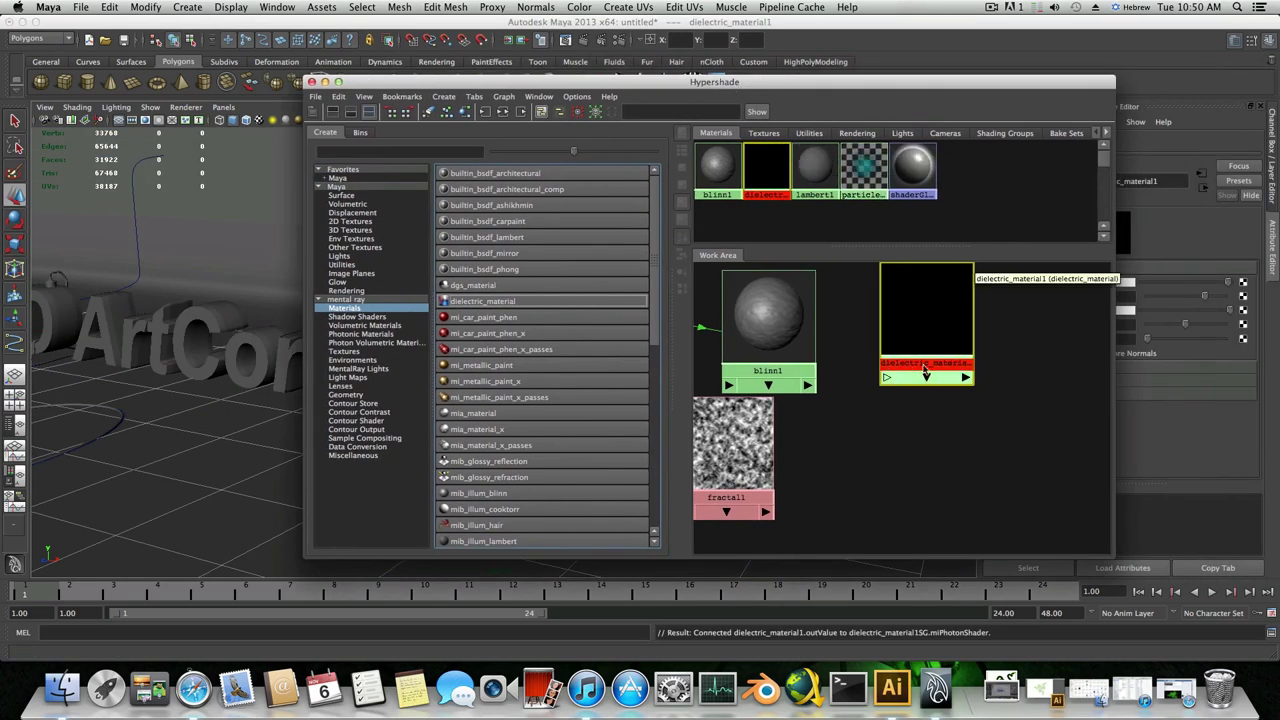
pyautogui.scroll(-1, 940, 370)
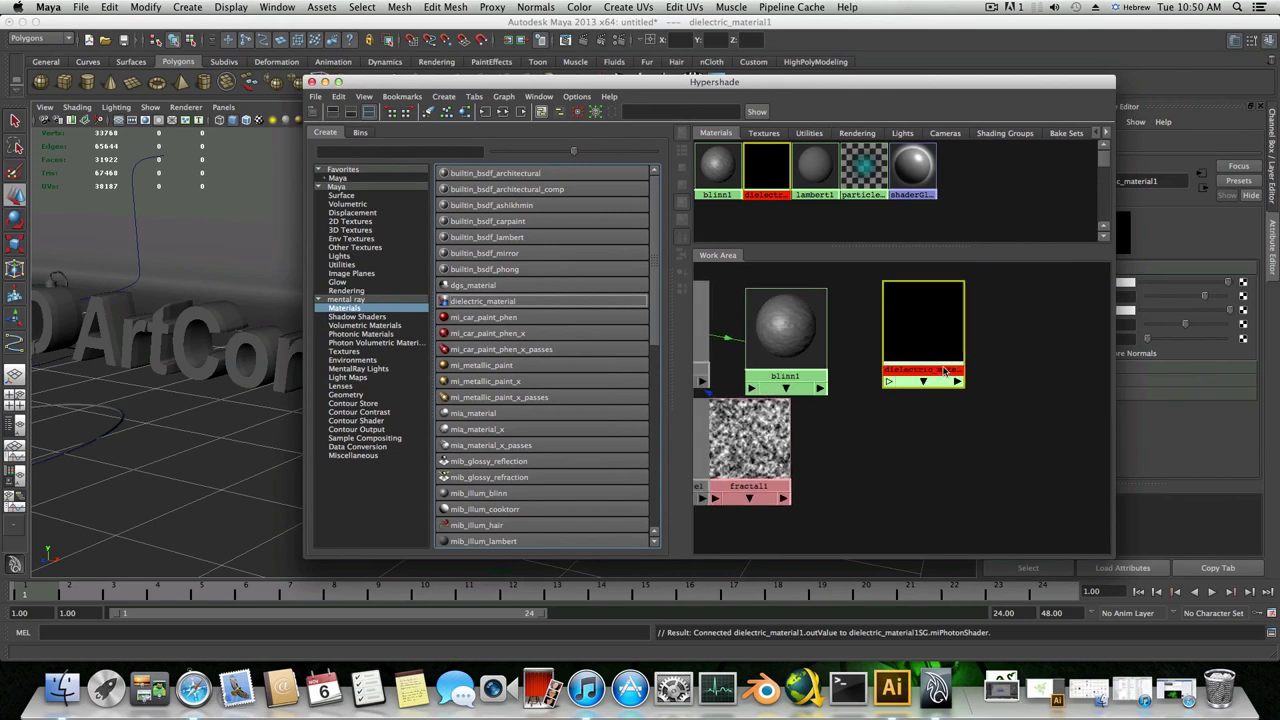
pyautogui.scroll(-1, 925, 355)
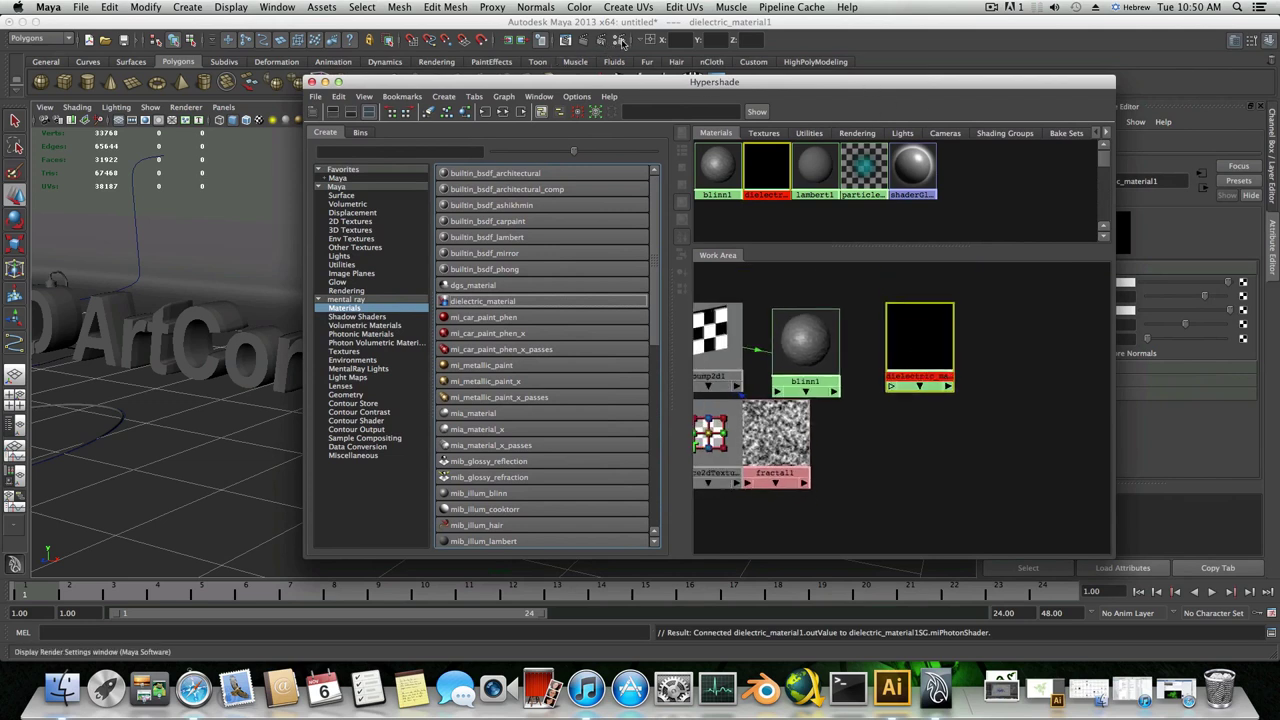
pyautogui.moveTo(822, 86); pyautogui.dragTo(744, 86)
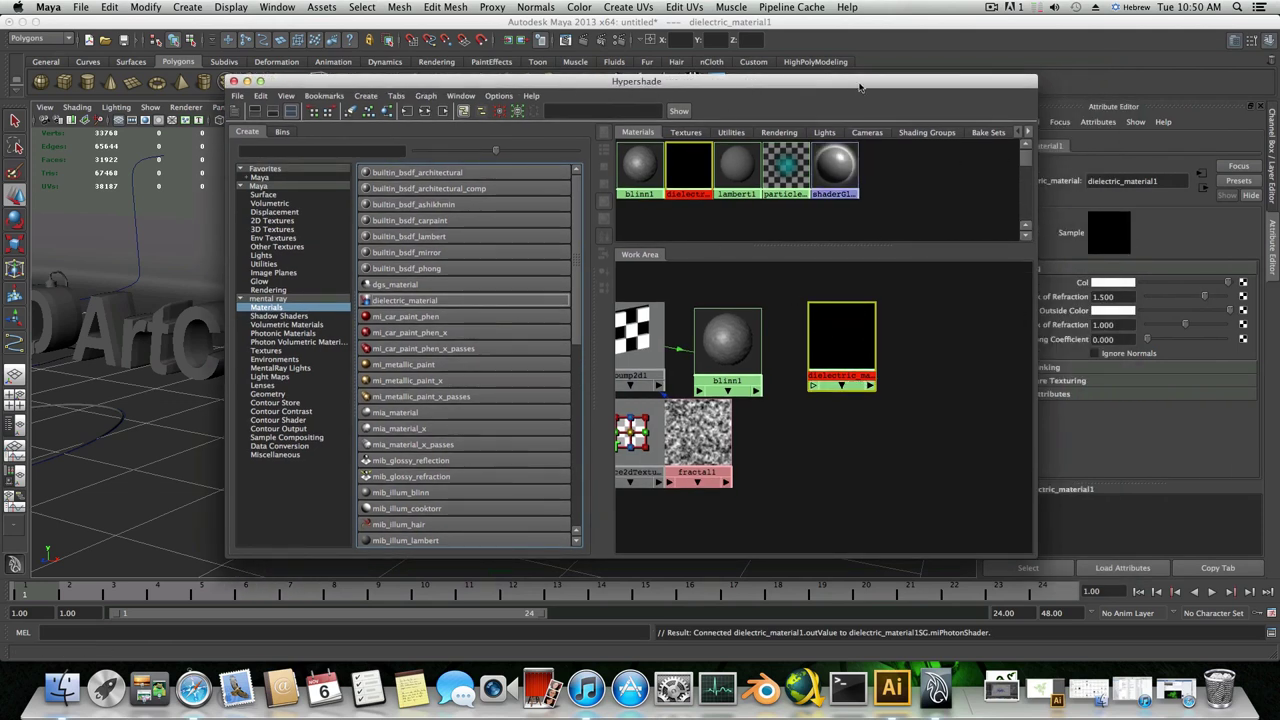
pyautogui.moveTo(859, 88); pyautogui.dragTo(788, 95)
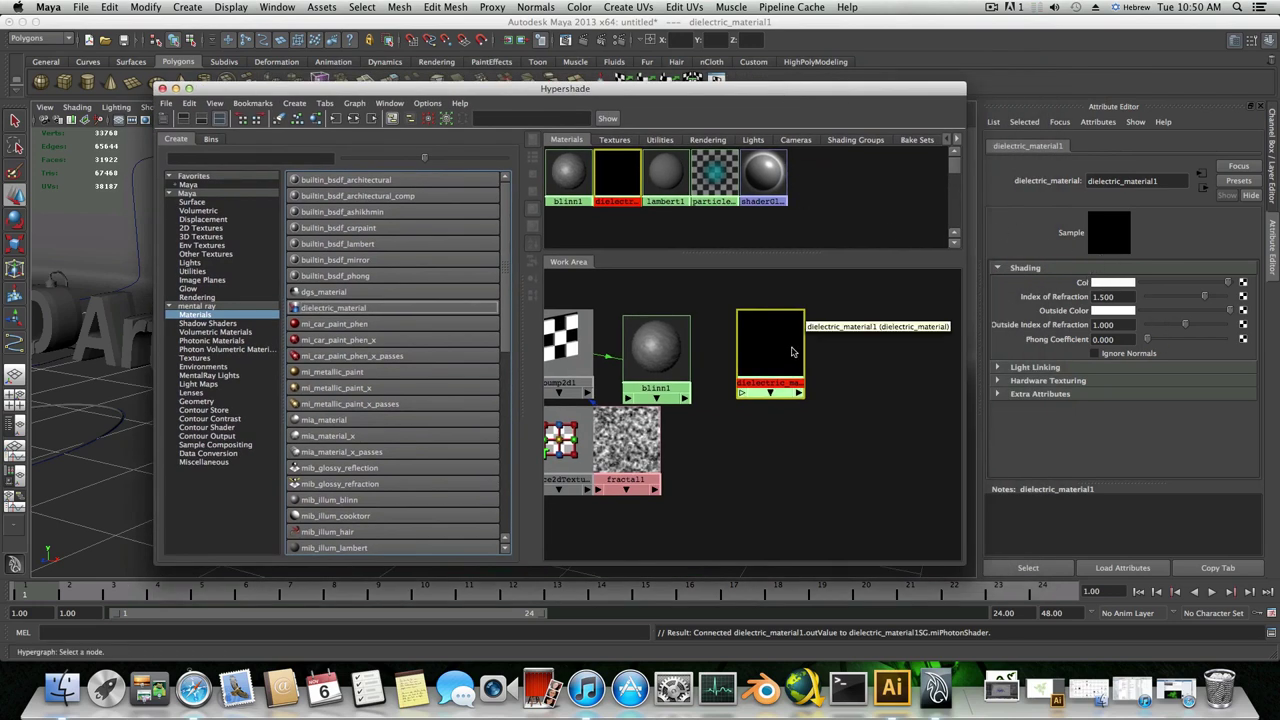
pyautogui.click(175, 88)
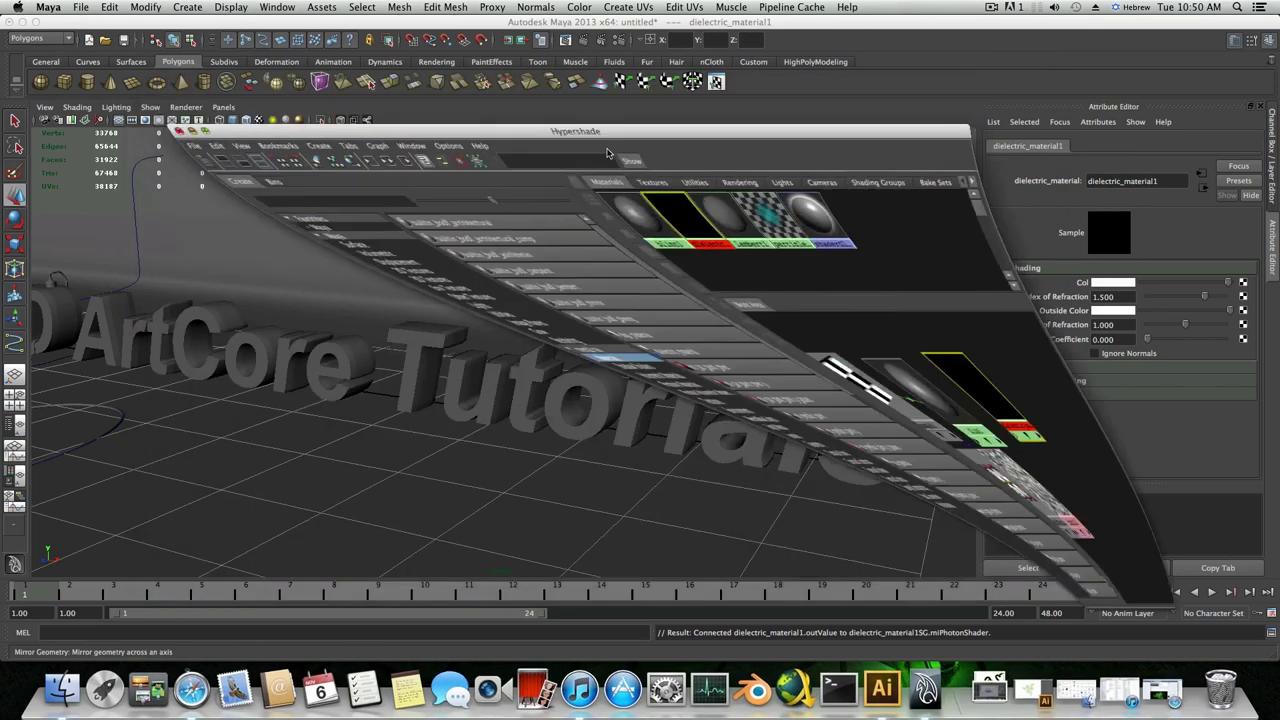
# - Set the dielectric material's color to pure green and its index of refraction to 1.6
pyautogui.click(1108, 286)
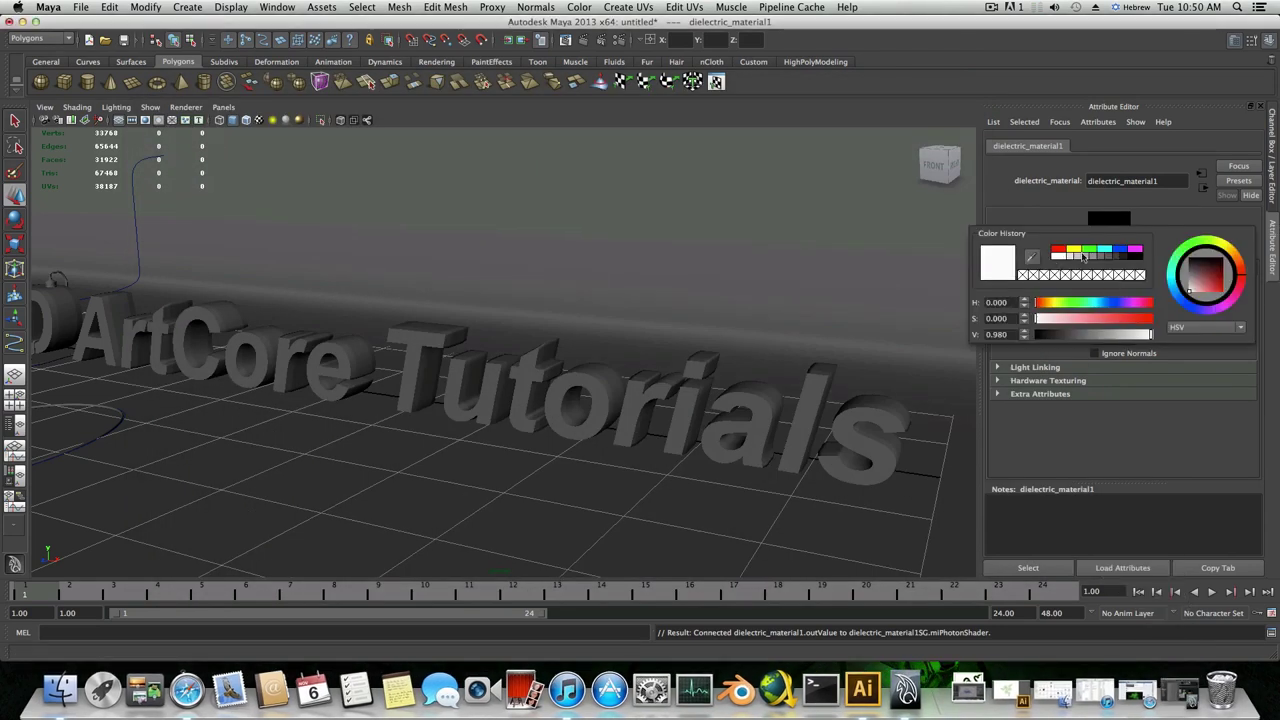
pyautogui.click(1084, 251)
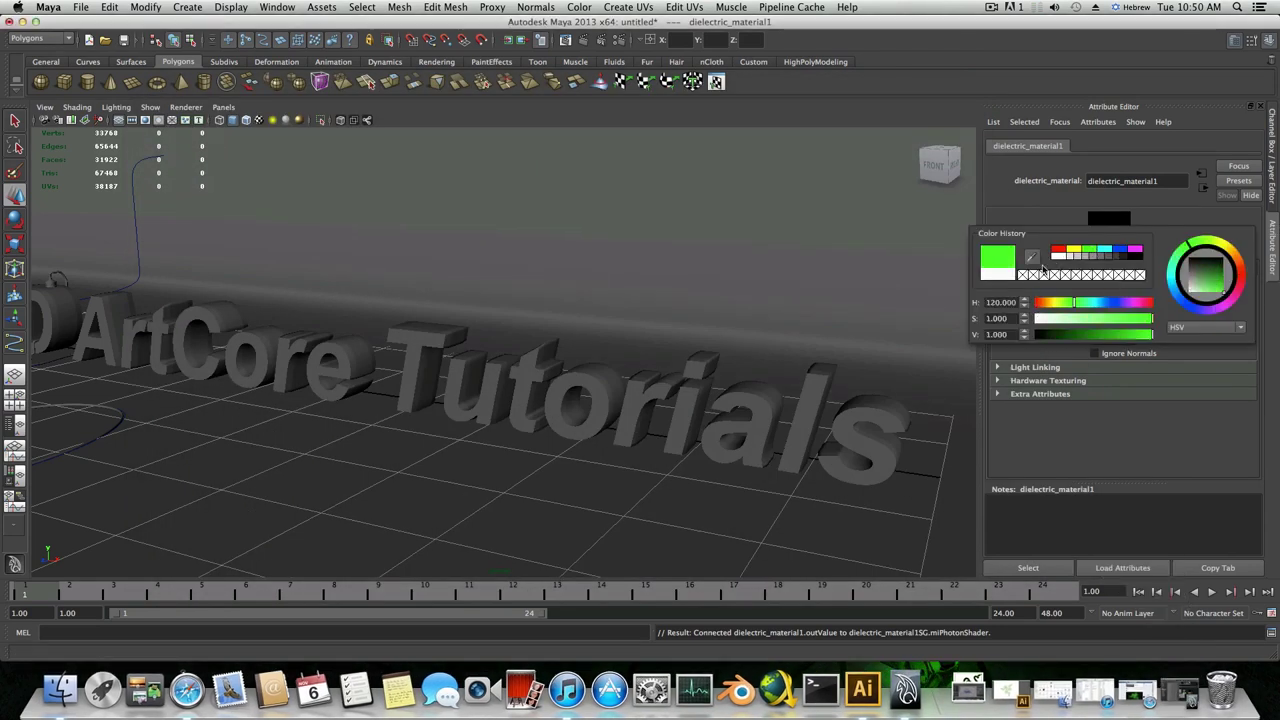
pyautogui.click(1134, 252)
pyautogui.click(1103, 256)
pyautogui.click(1080, 256)
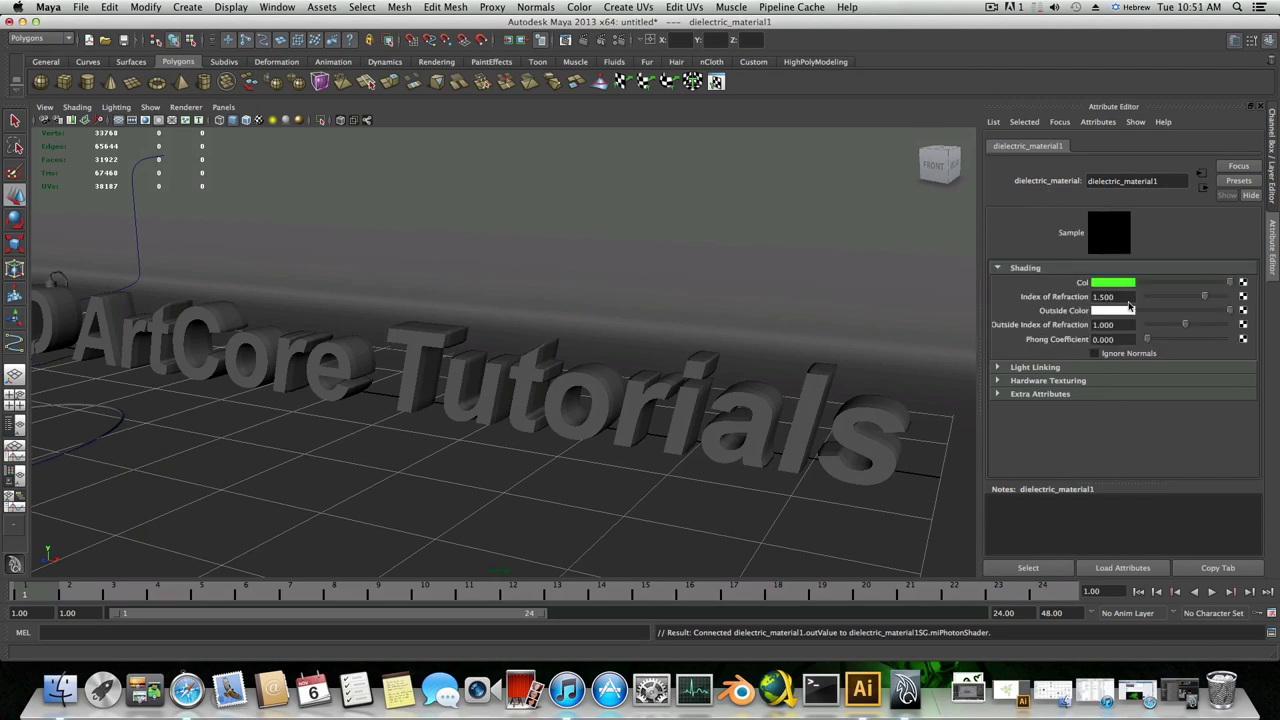
pyautogui.moveTo(1119, 297); pyautogui.dragTo(1106, 299)
pyautogui.write('60')
# - Select the thin cable mesh attached to the number 3 of the 3D text
pyautogui.scroll(-4, 589, 360)
pyautogui.keyDown('alt'); pyautogui.moveTo(483, 321); pyautogui.dragTo(756, 320, button='middle'); pyautogui.keyUp('alt')
pyautogui.keyDown('alt'); pyautogui.moveTo(571, 309); pyautogui.dragTo(643, 323); pyautogui.keyUp('alt')
pyautogui.keyDown('alt'); pyautogui.moveTo(532, 322); pyautogui.dragTo(718, 305, button='middle'); pyautogui.keyUp('alt')
pyautogui.keyDown('alt'); pyautogui.moveTo(650, 315); pyautogui.dragTo(695, 327, button='right'); pyautogui.keyUp('alt')
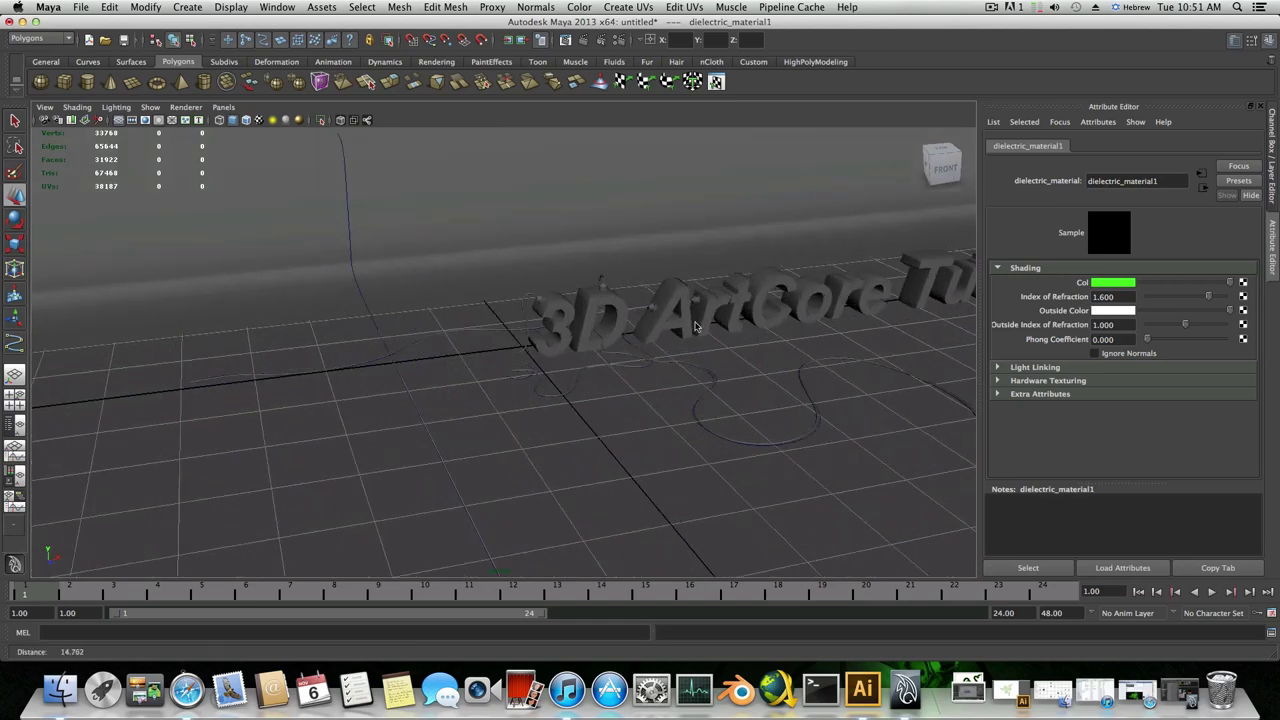
pyautogui.scroll(5, 696, 327)
pyautogui.click(503, 346)
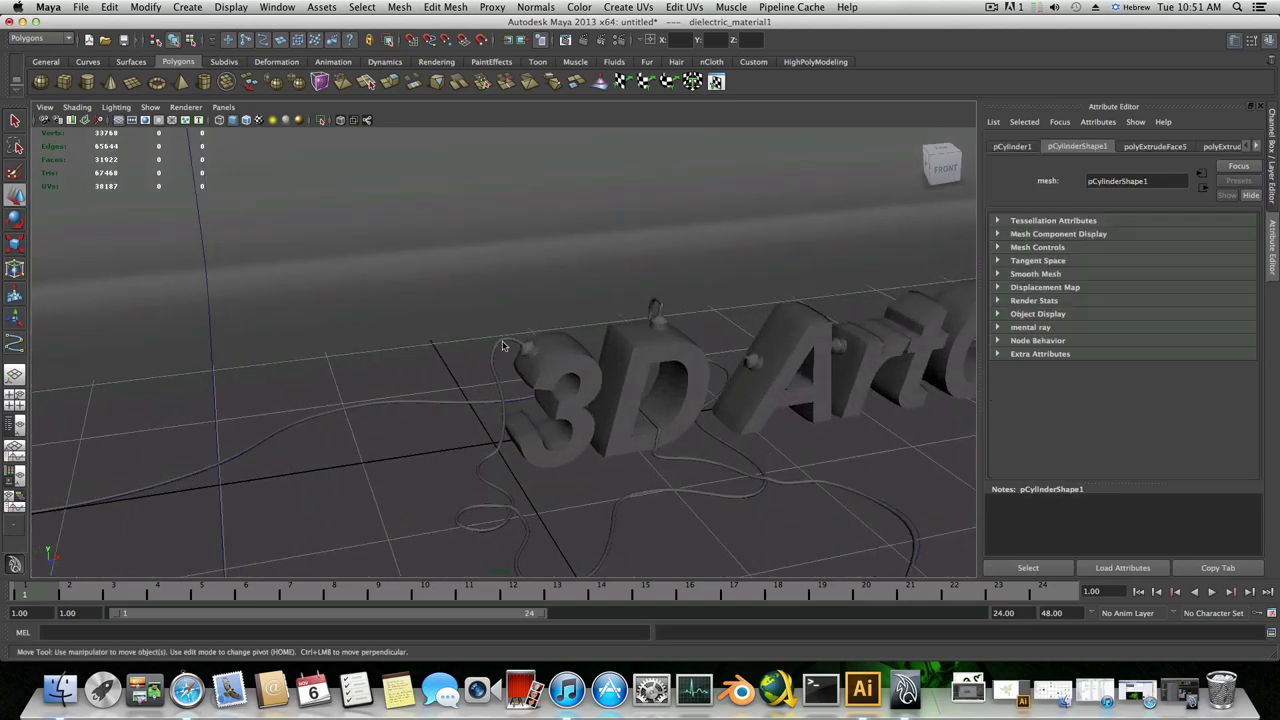
# - Restore the Hypershade, clear its work area and create a mental ray mia_material_x node there
pyautogui.click(1187, 685)
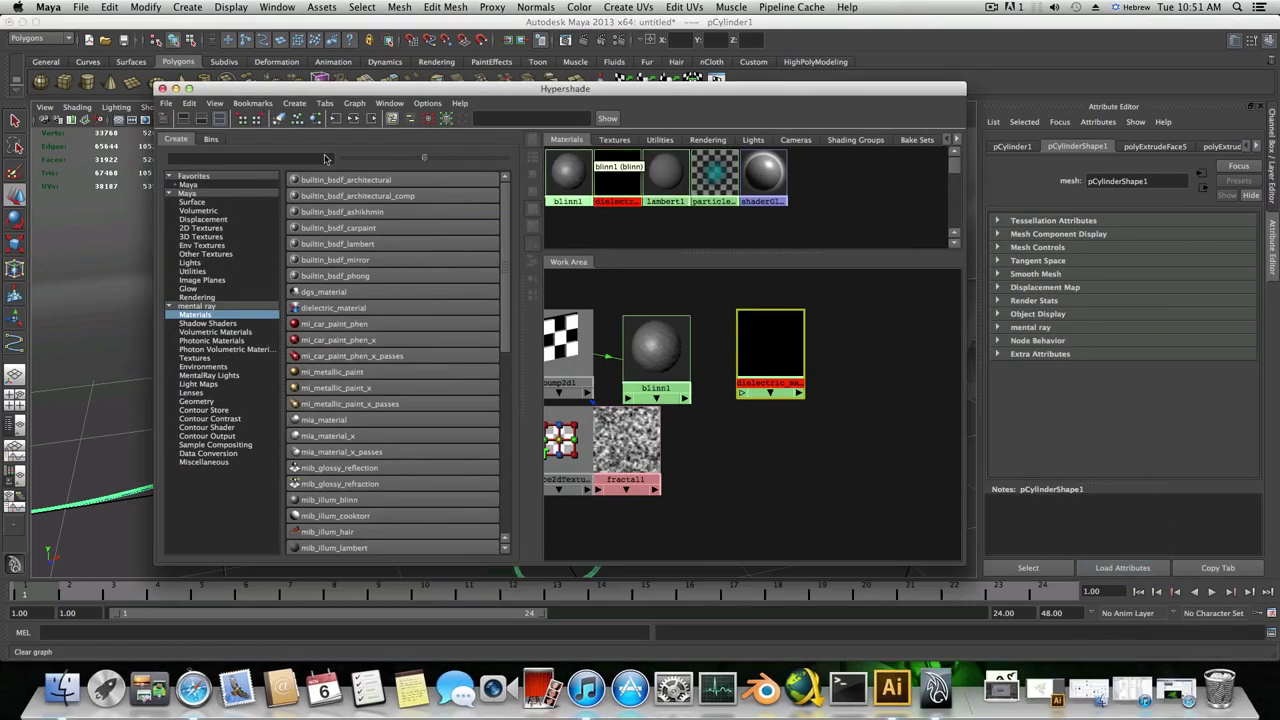
pyautogui.moveTo(337, 88); pyautogui.dragTo(381, 76)
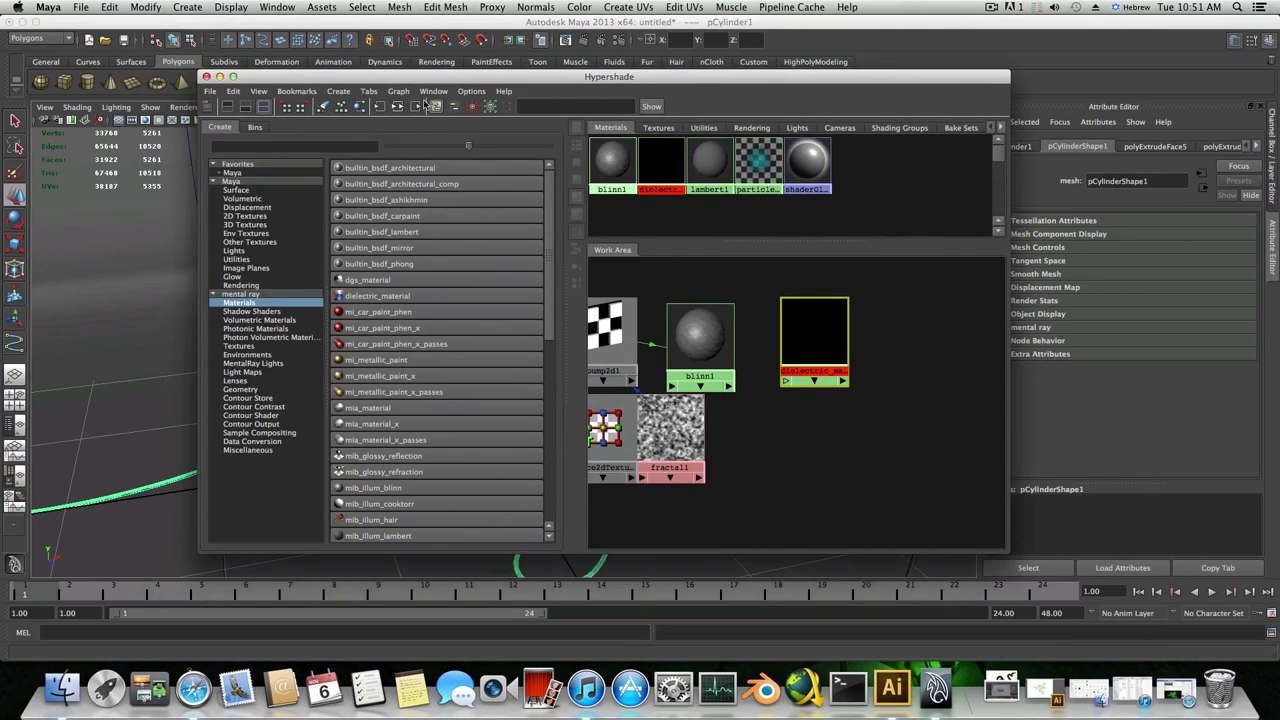
pyautogui.click(322, 110)
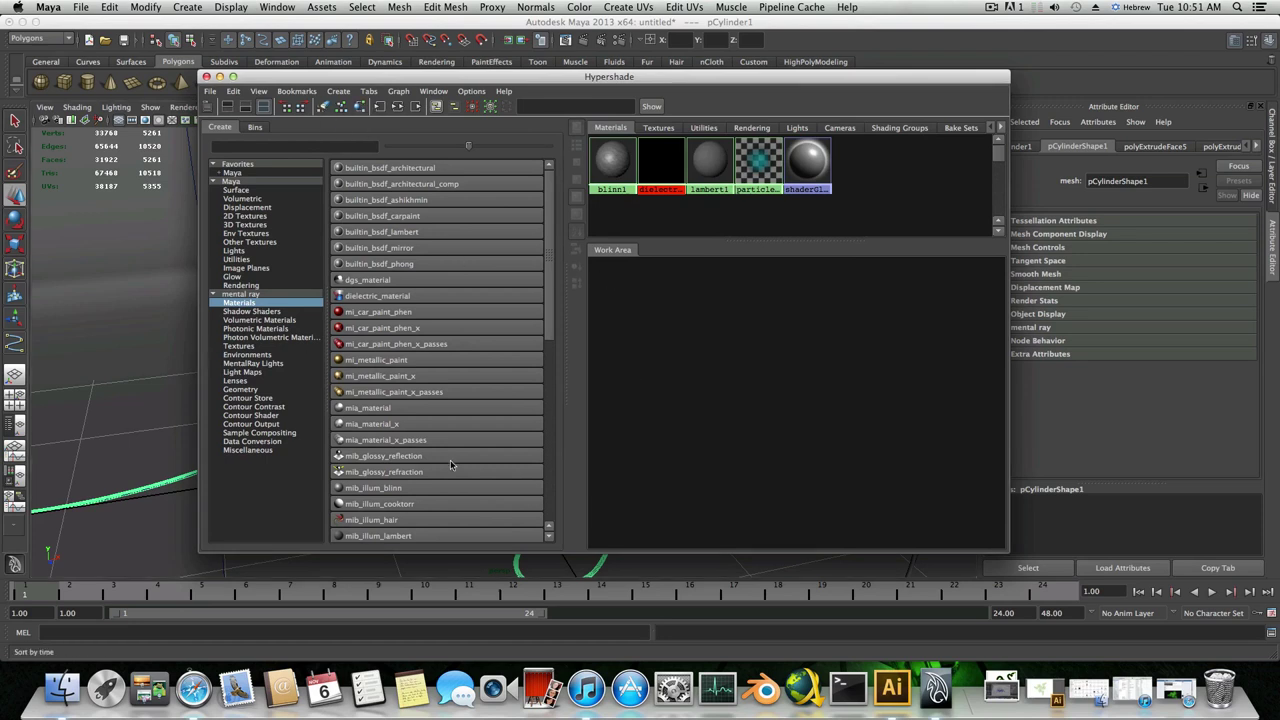
pyautogui.scroll(-3, 450, 460)
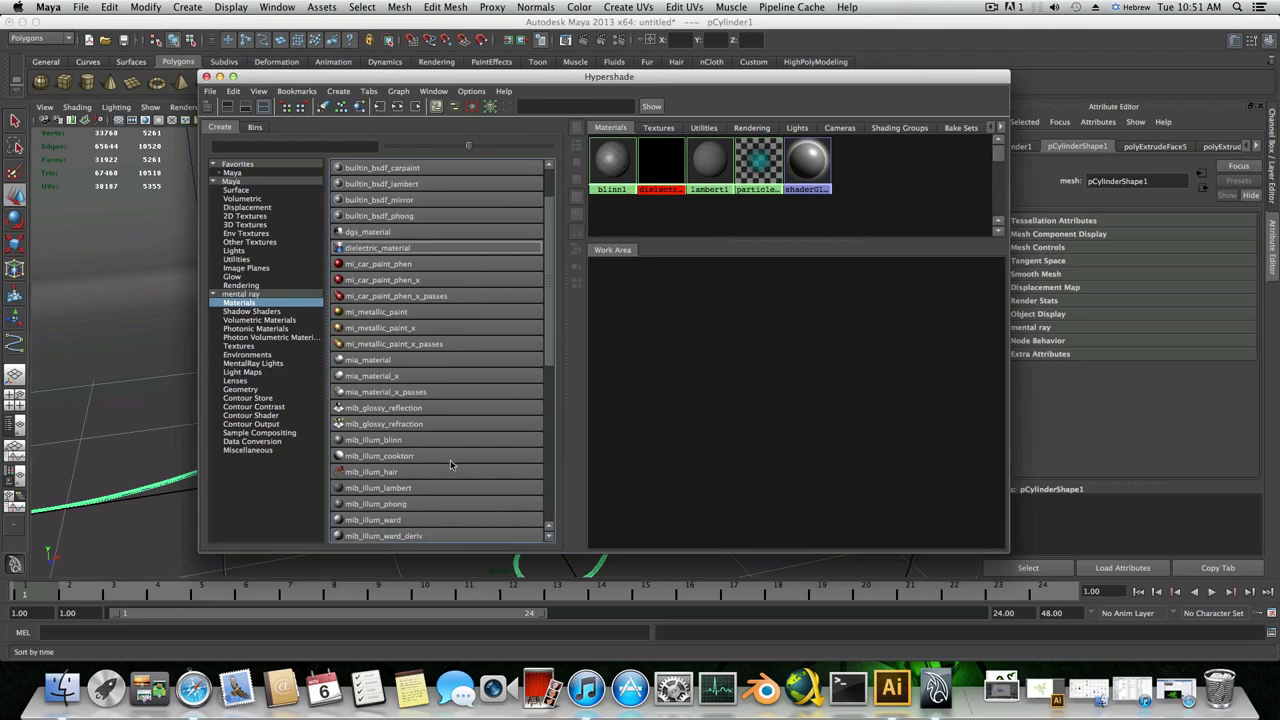
pyautogui.click(364, 376)
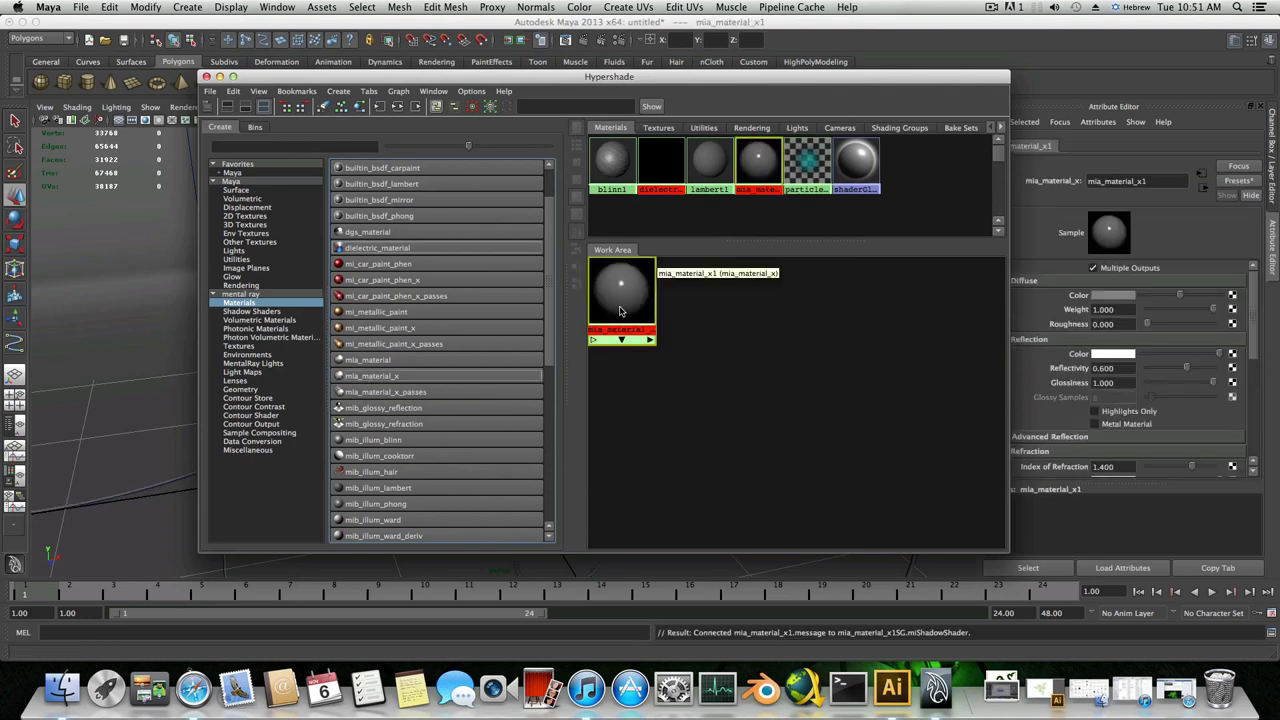
pyautogui.moveTo(623, 308); pyautogui.dragTo(709, 364)
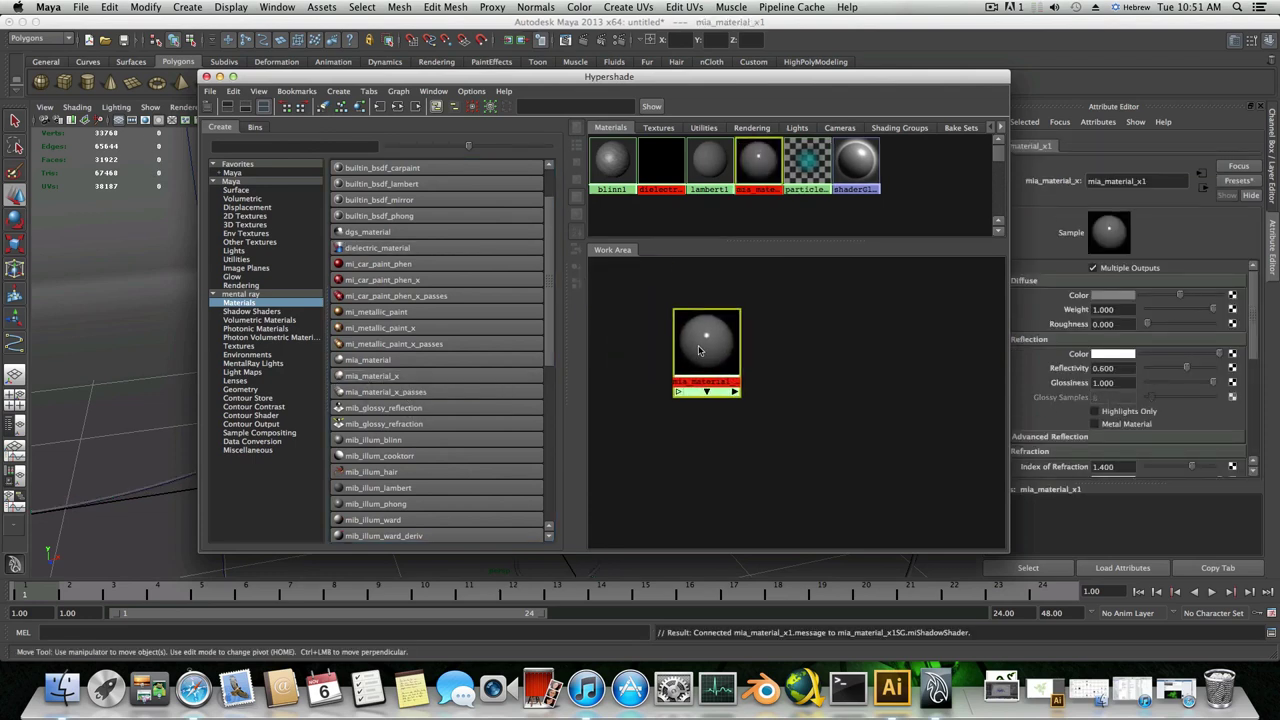
# - Replace the mia_material_x settings with the Rubber preset
pyautogui.moveTo(920, 77); pyautogui.dragTo(699, 83)
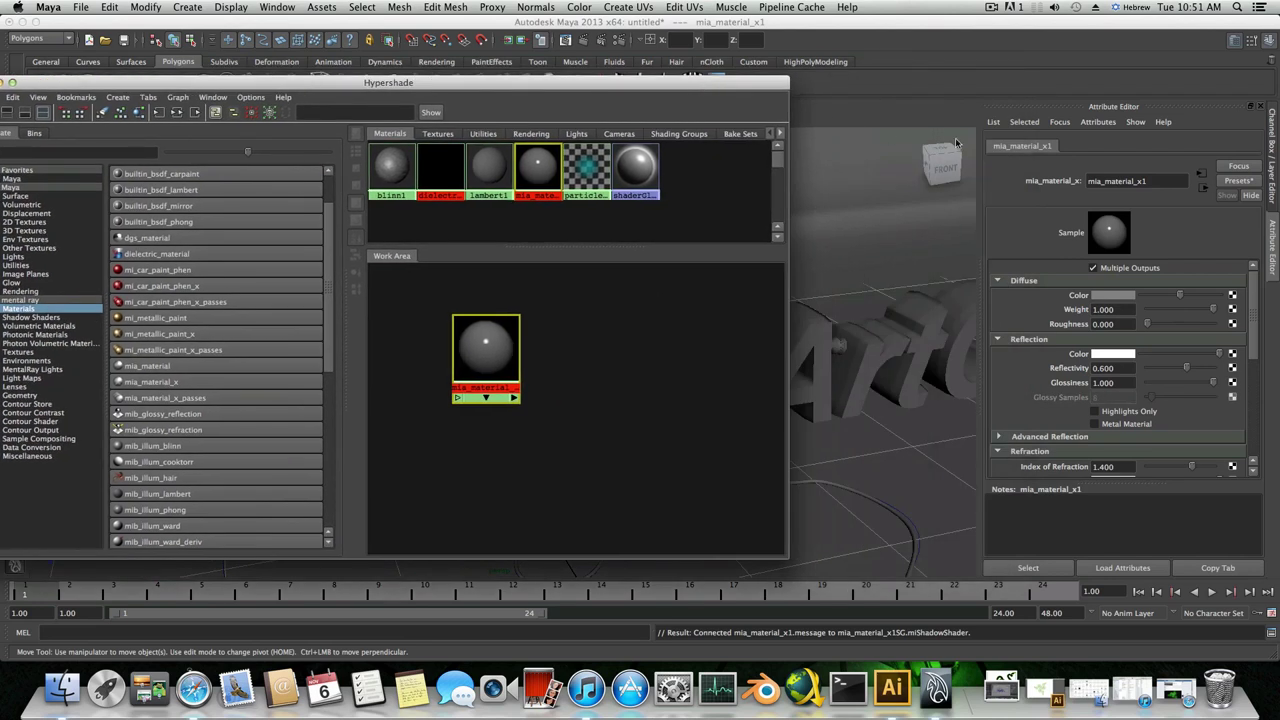
pyautogui.click(1238, 181)
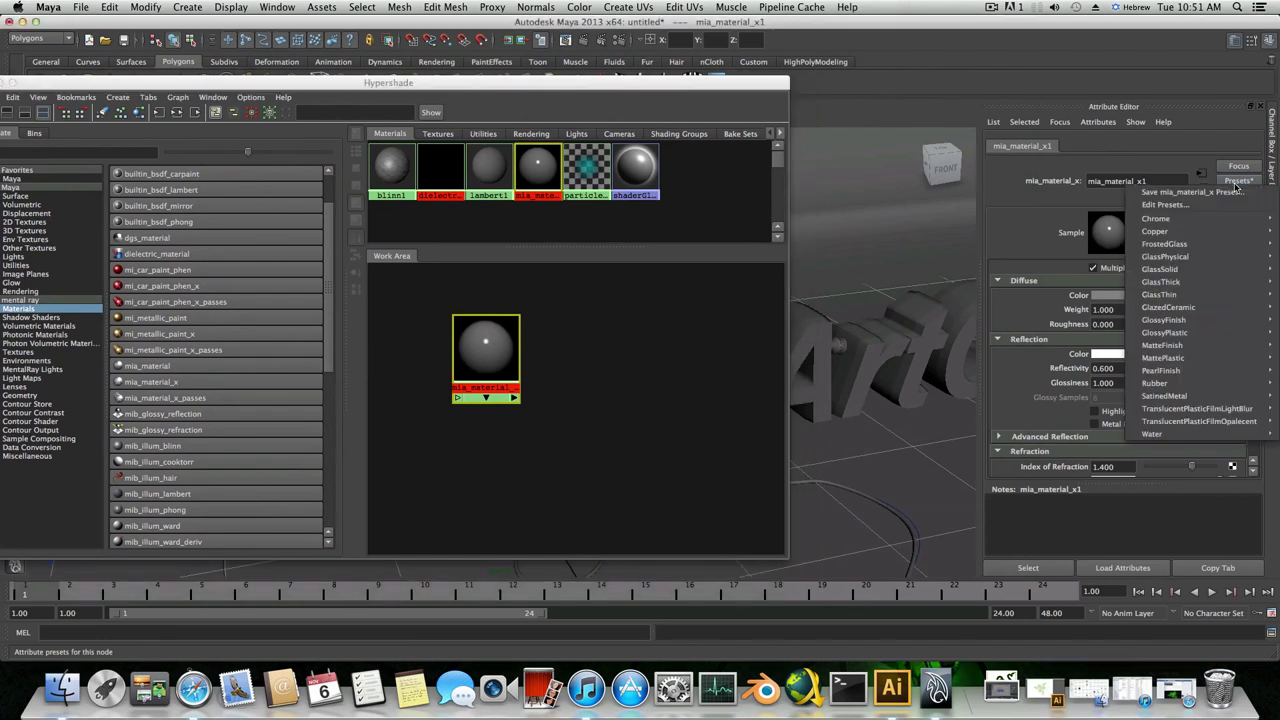
pyautogui.moveTo(1160, 385)
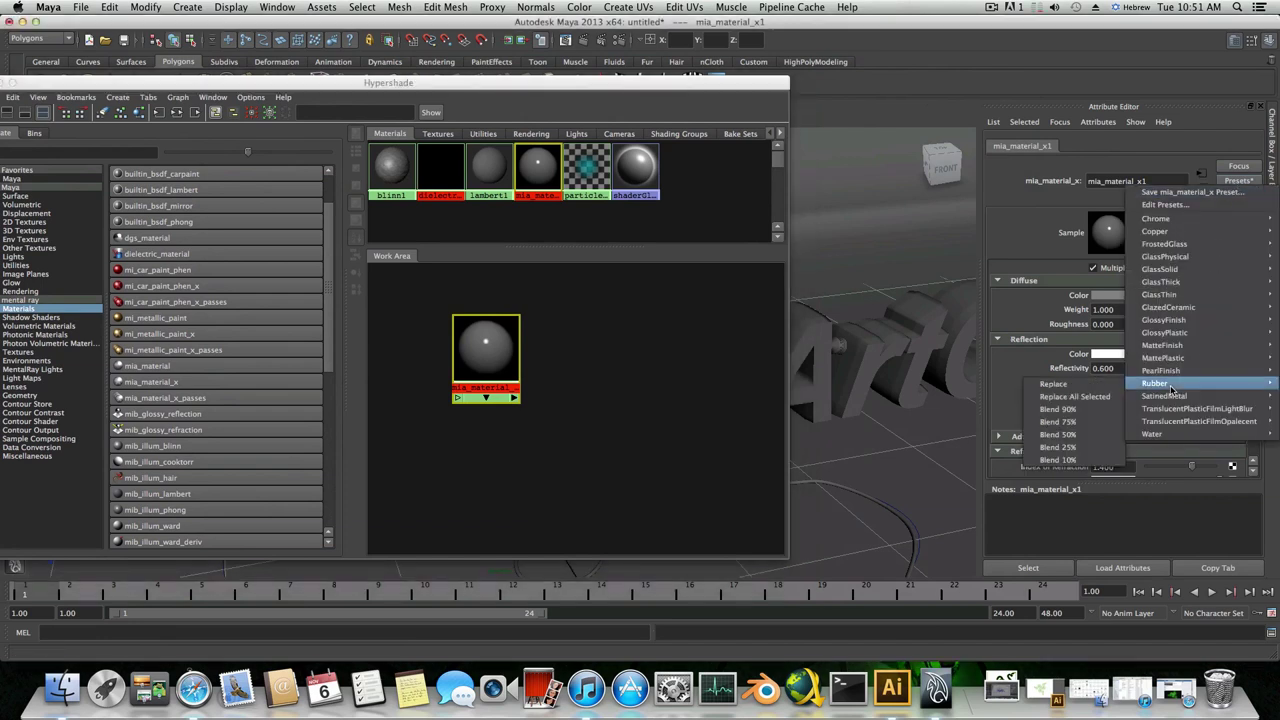
pyautogui.click(1116, 384)
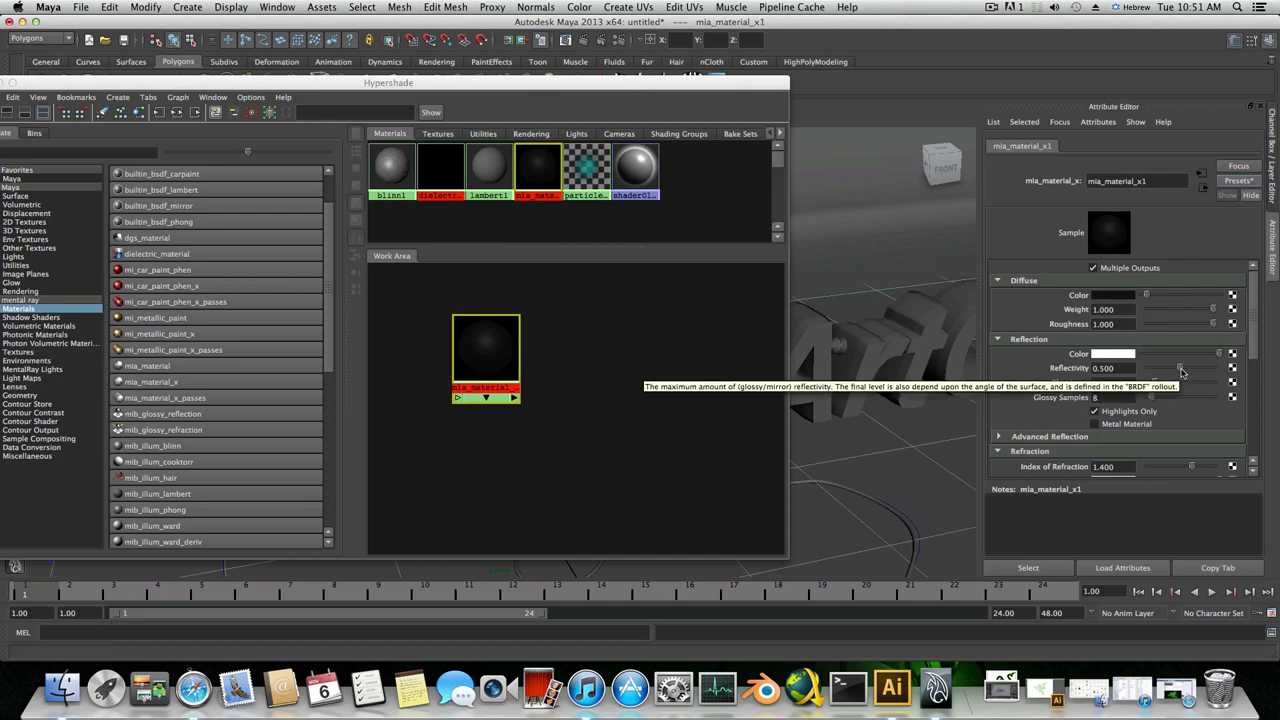
# - Lower the rubber material's reflectivity to about 0.434 and its reflection glossiness to about 0.227
pyautogui.moveTo(1181, 370); pyautogui.dragTo(1154, 386)
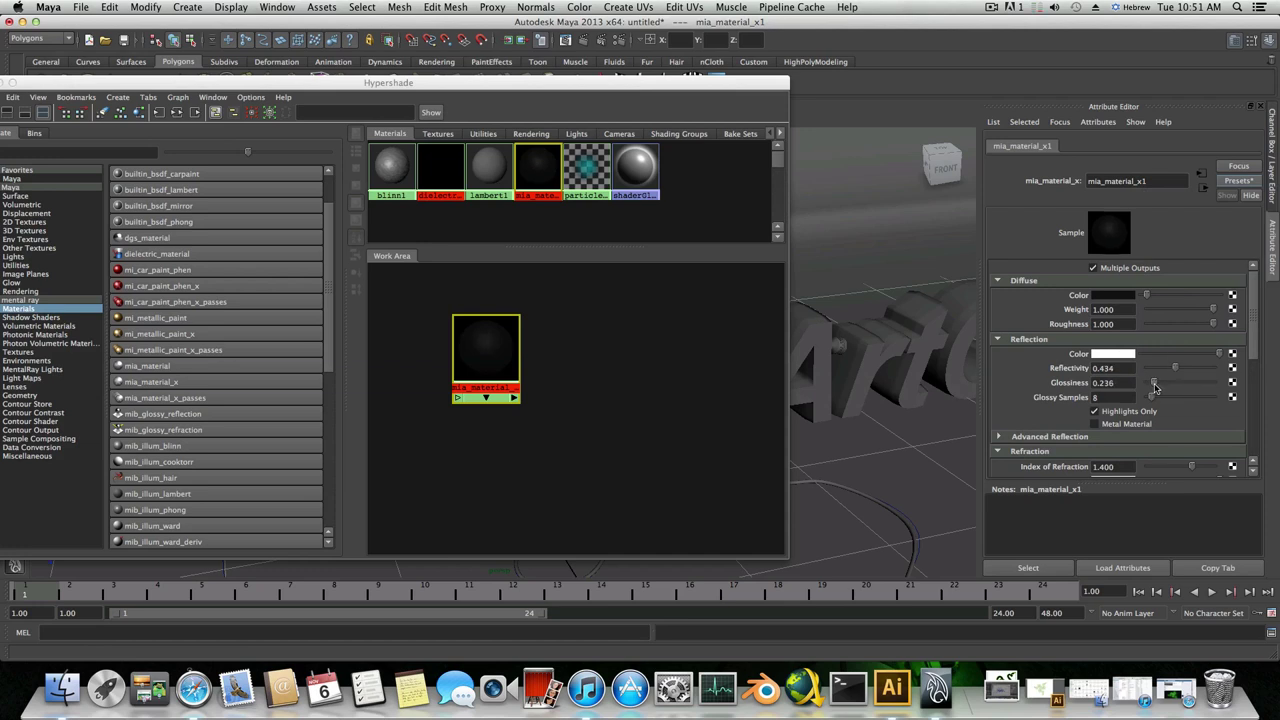
pyautogui.scroll(-4, 1125, 421)
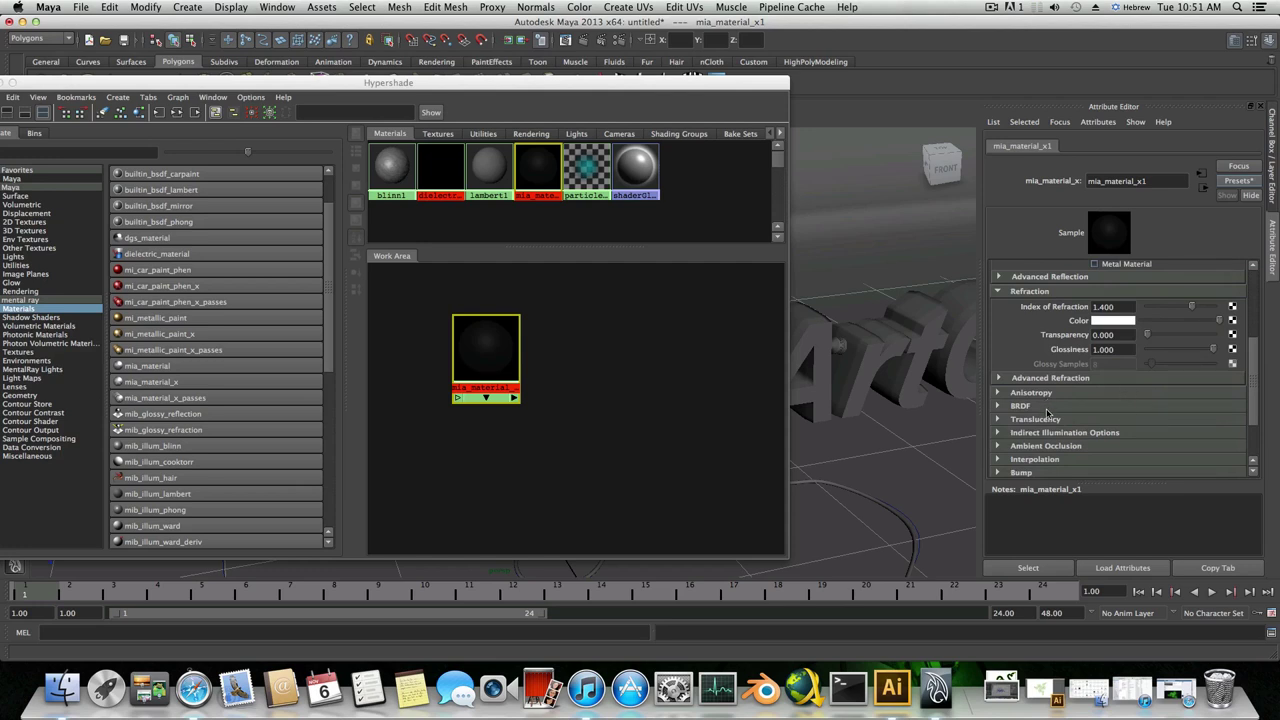
pyautogui.scroll(-2, 1089, 450)
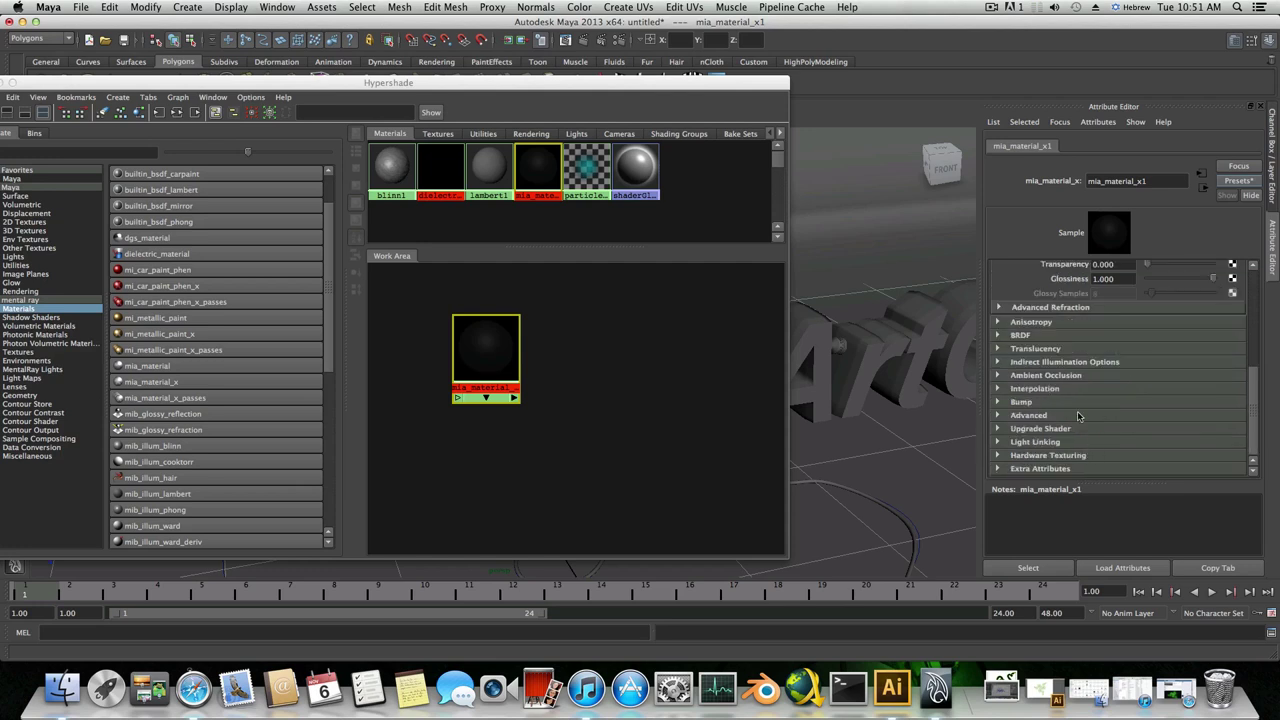
pyautogui.scroll(8, 1075, 405)
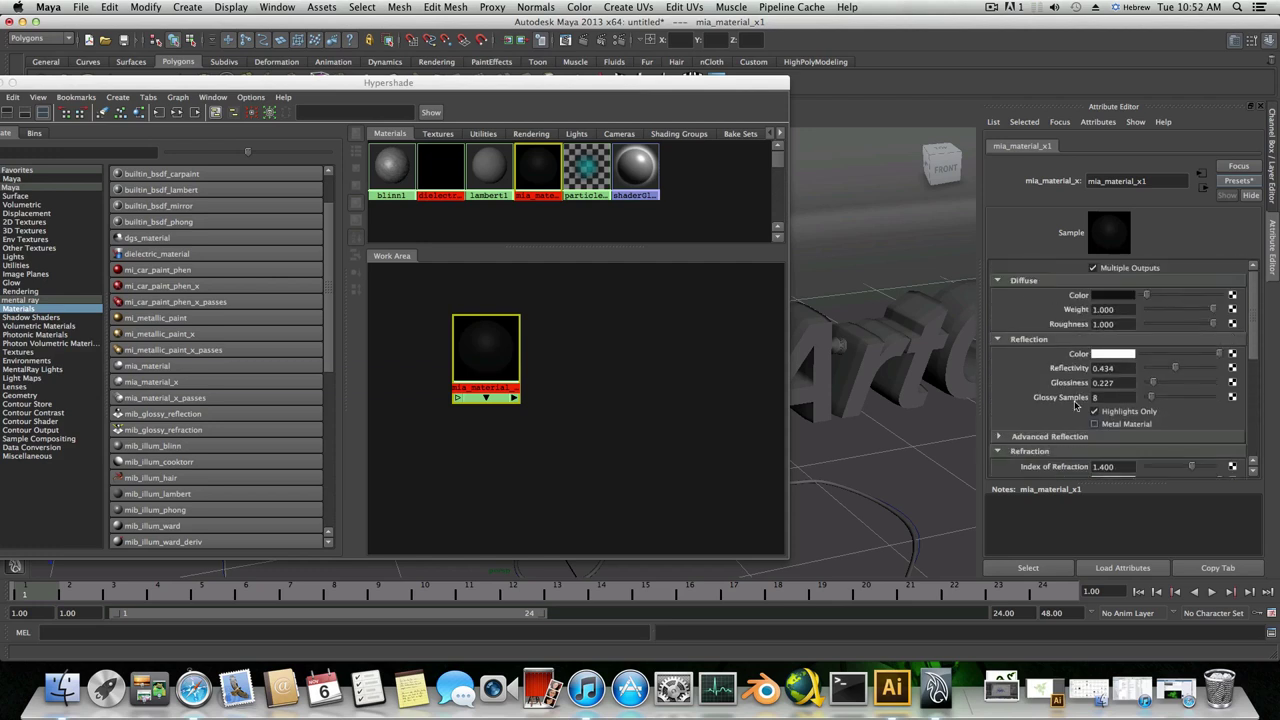
# - Darken the rubber material's diffuse color to black and reduce its reflectivity slightly further
pyautogui.click(1144, 296)
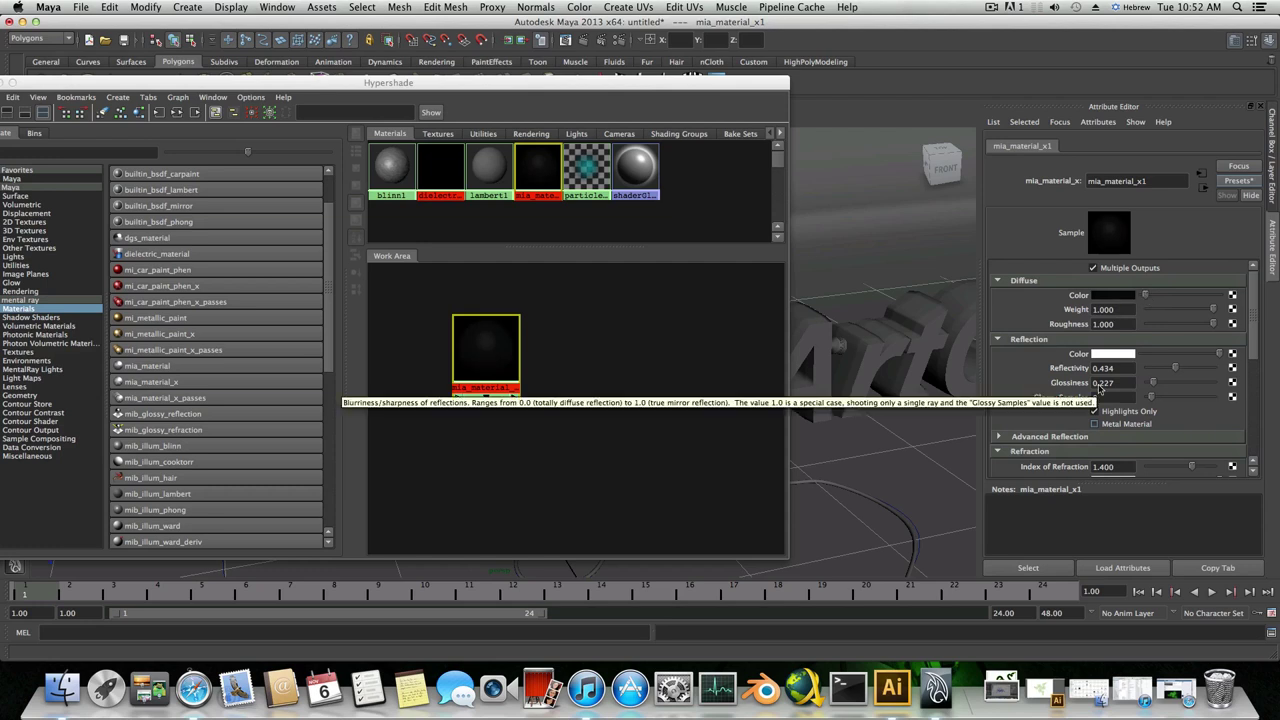
pyautogui.scroll(-3, 1100, 389)
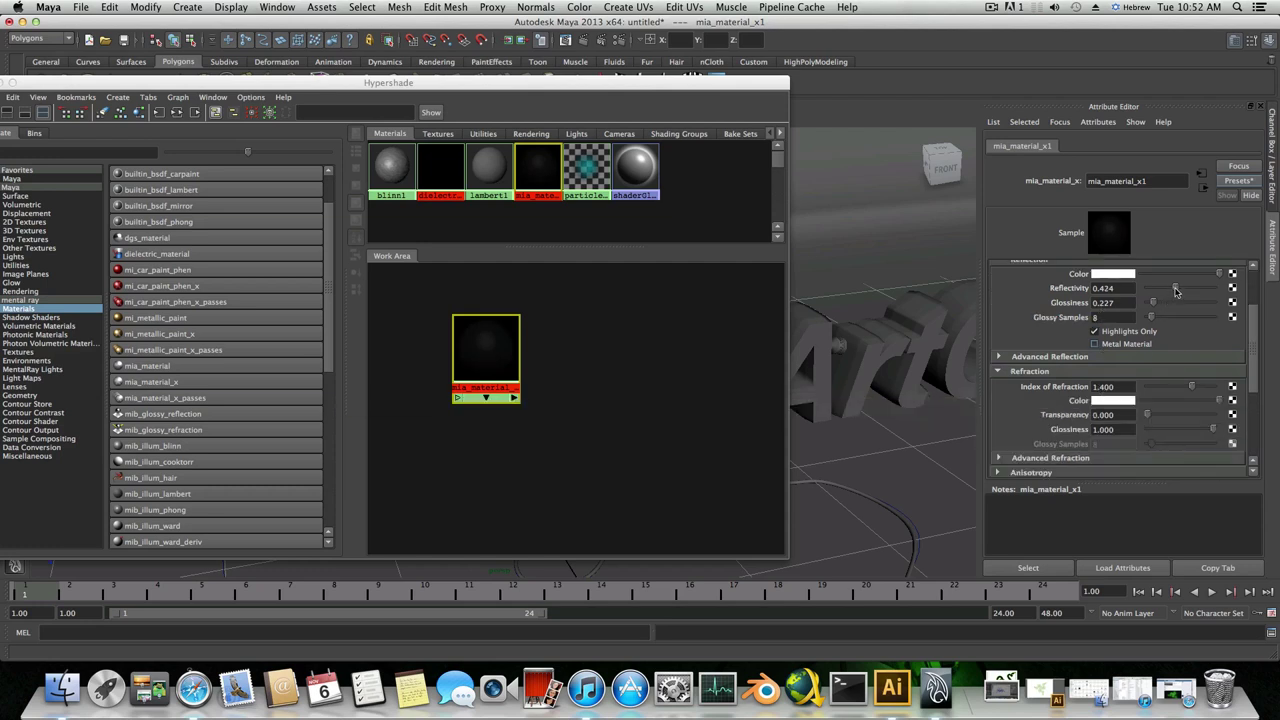
pyautogui.moveTo(1175, 291); pyautogui.dragTo(1164, 290)
pyautogui.scroll(-5, 1112, 372)
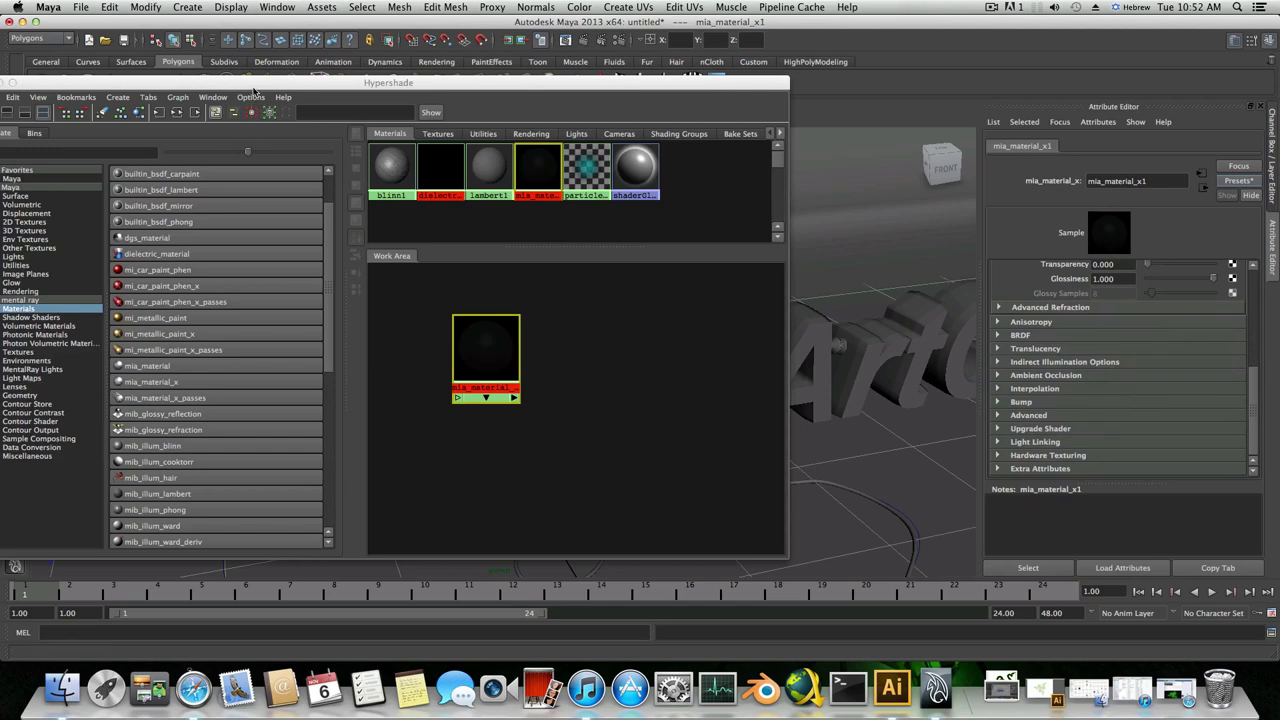
# - Move the Hypershade aside, select the cable meshes around the 3D text and assign the rubber mia_material_x1 to them
pyautogui.moveTo(253, 88); pyautogui.dragTo(0, 101)
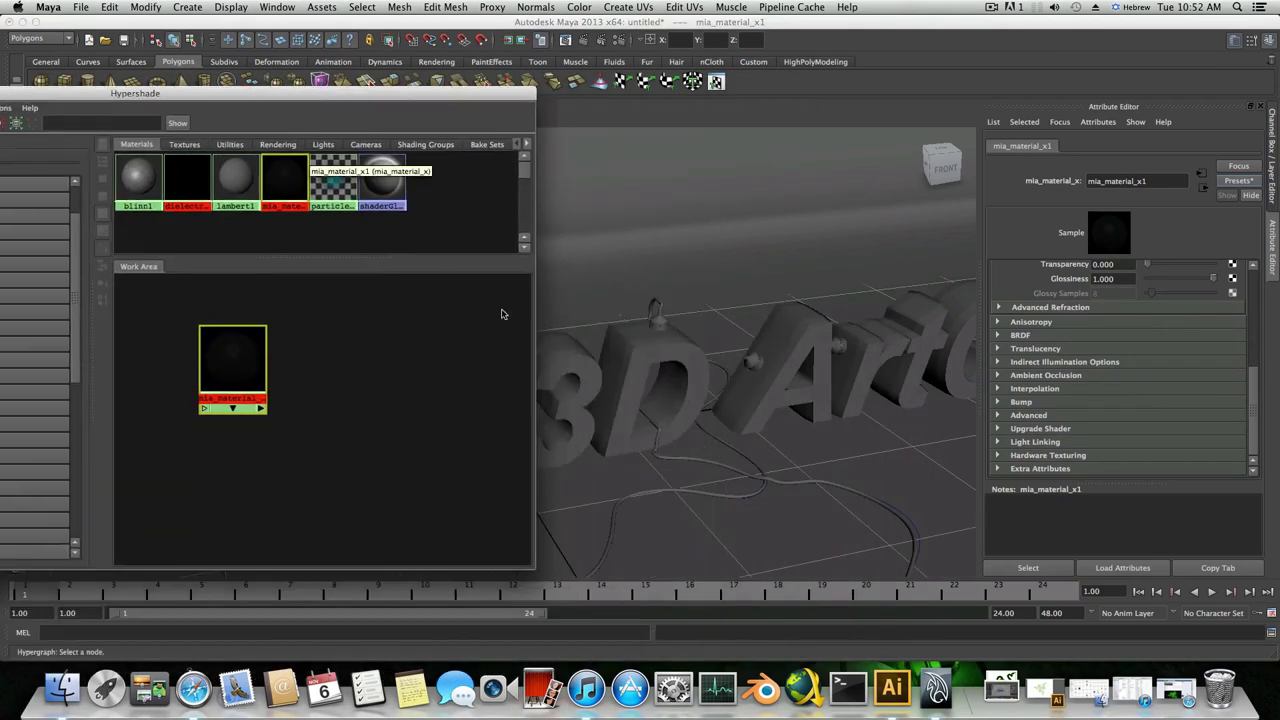
pyautogui.keyDown('alt'); pyautogui.moveTo(689, 331); pyautogui.dragTo(663, 317); pyautogui.keyUp('alt')
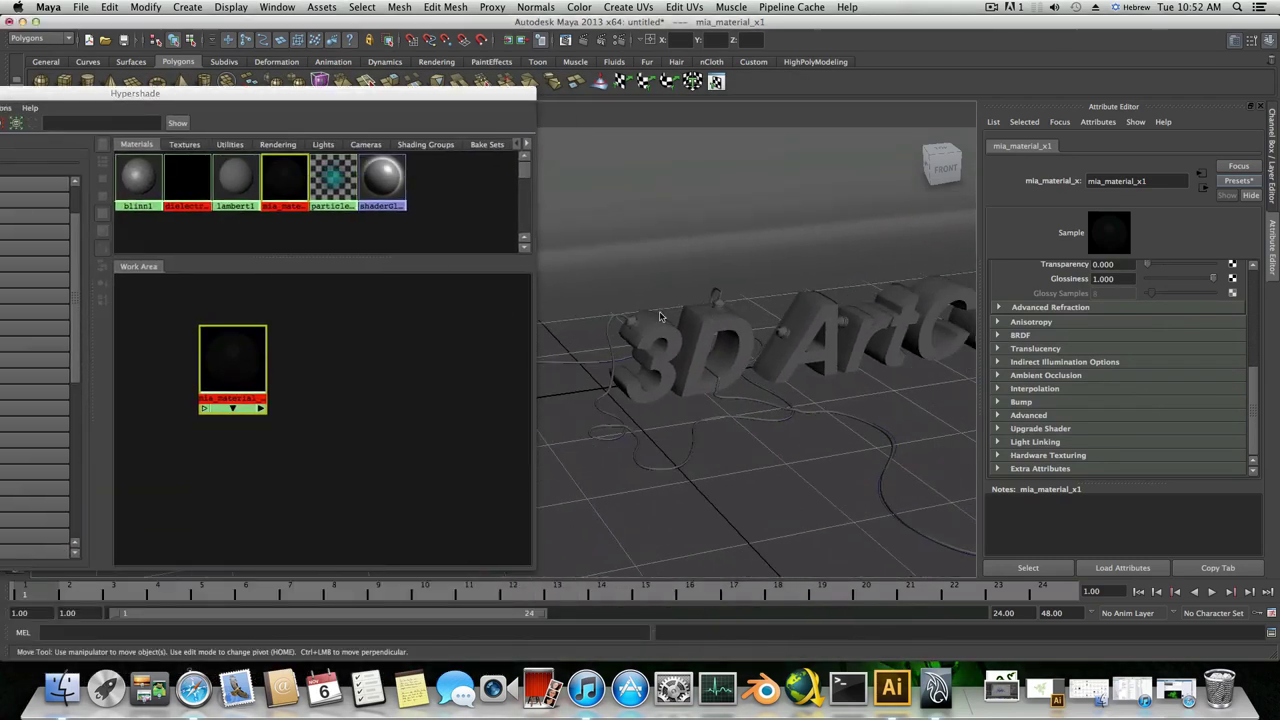
pyautogui.click(672, 302)
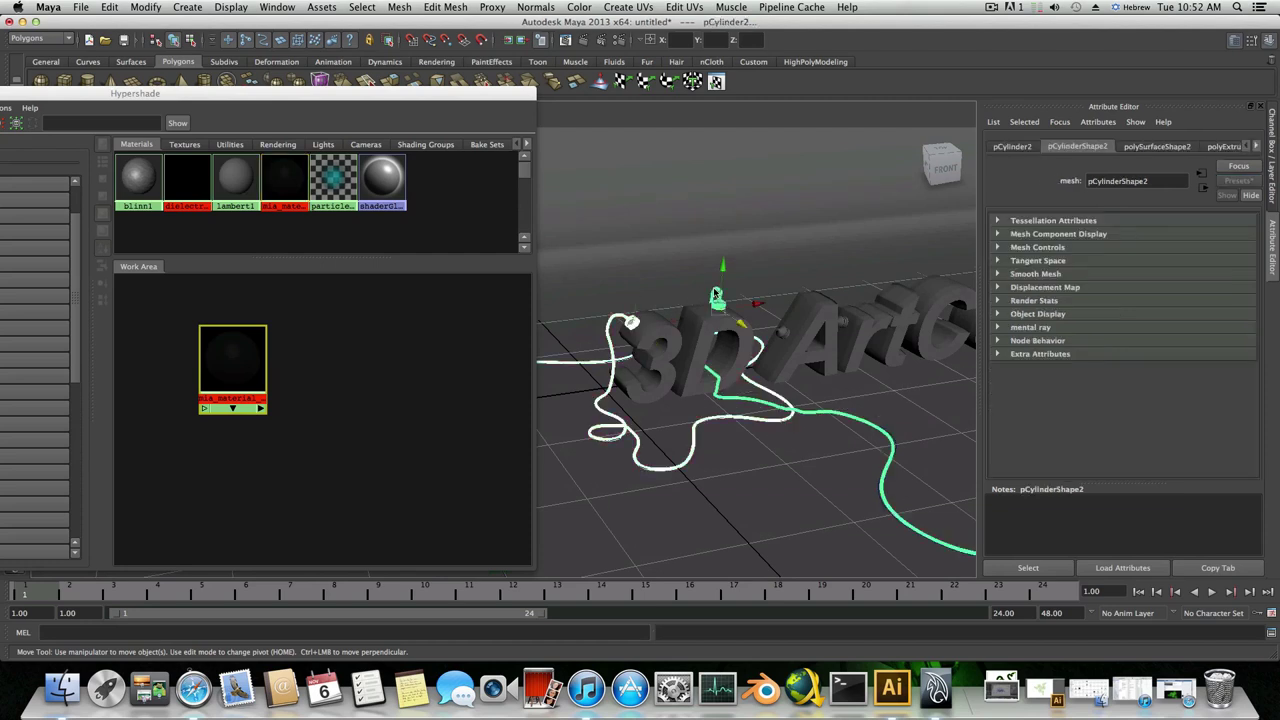
pyautogui.moveTo(248, 361); pyautogui.dragTo(237, 332, button='right')
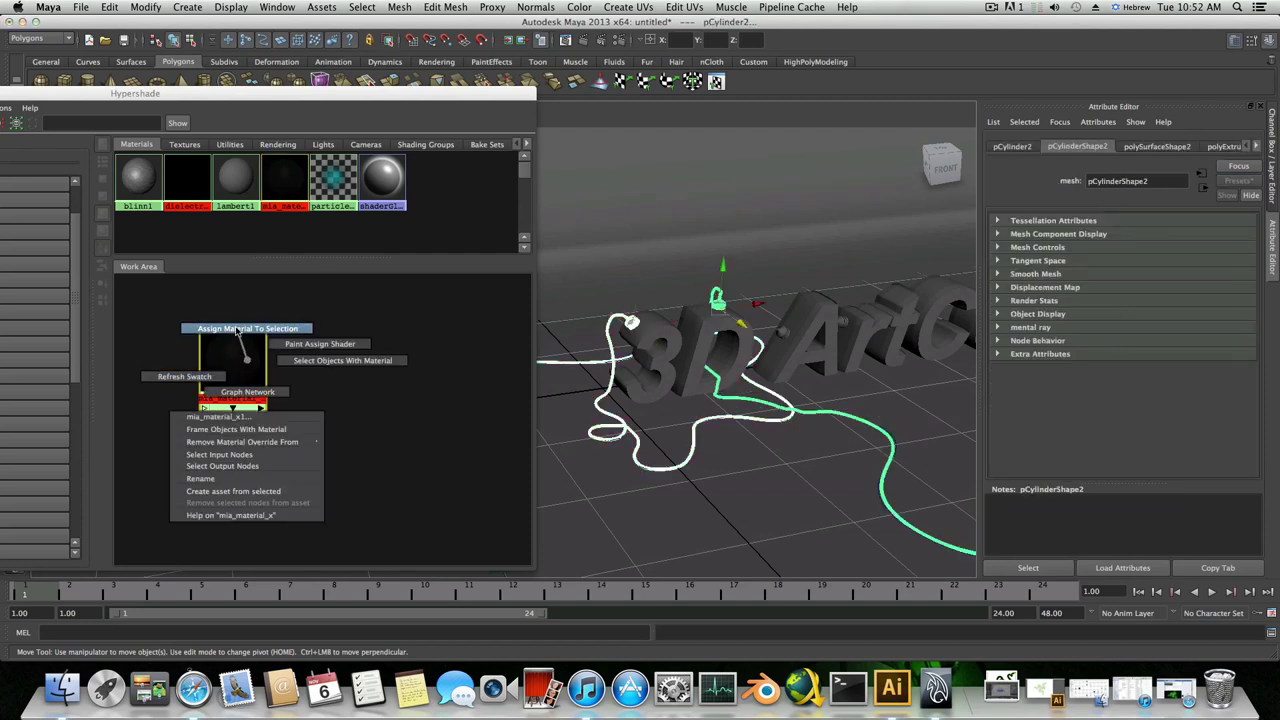
# - Assign dielectric_material1 to the 3D text mesh and minimize the Hypershade
pyautogui.click(699, 347)
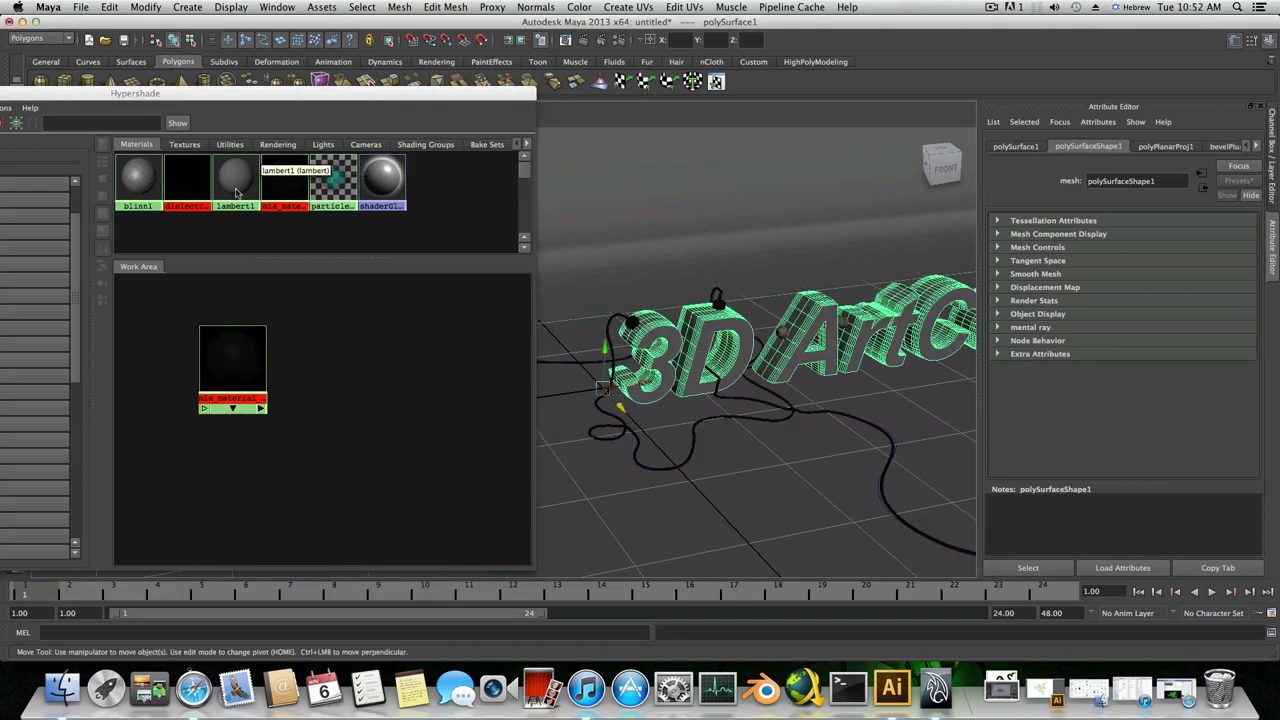
pyautogui.rightClick(188, 186)
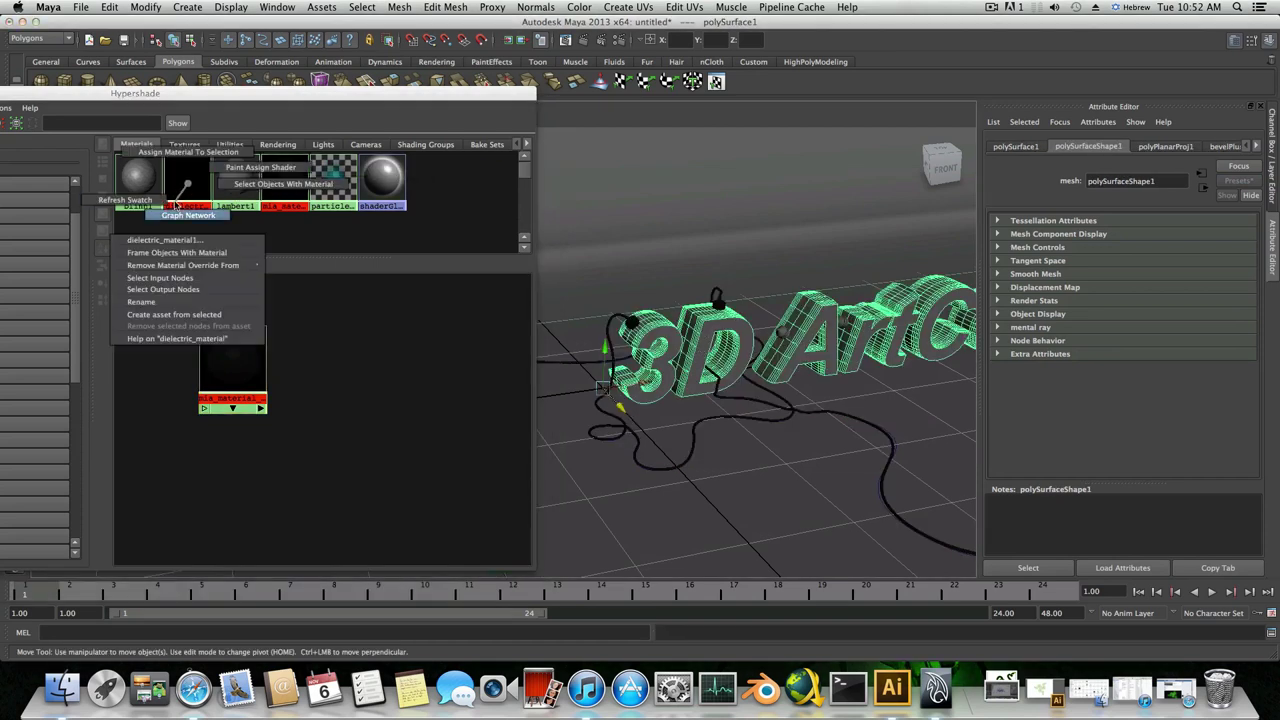
pyautogui.click(184, 152)
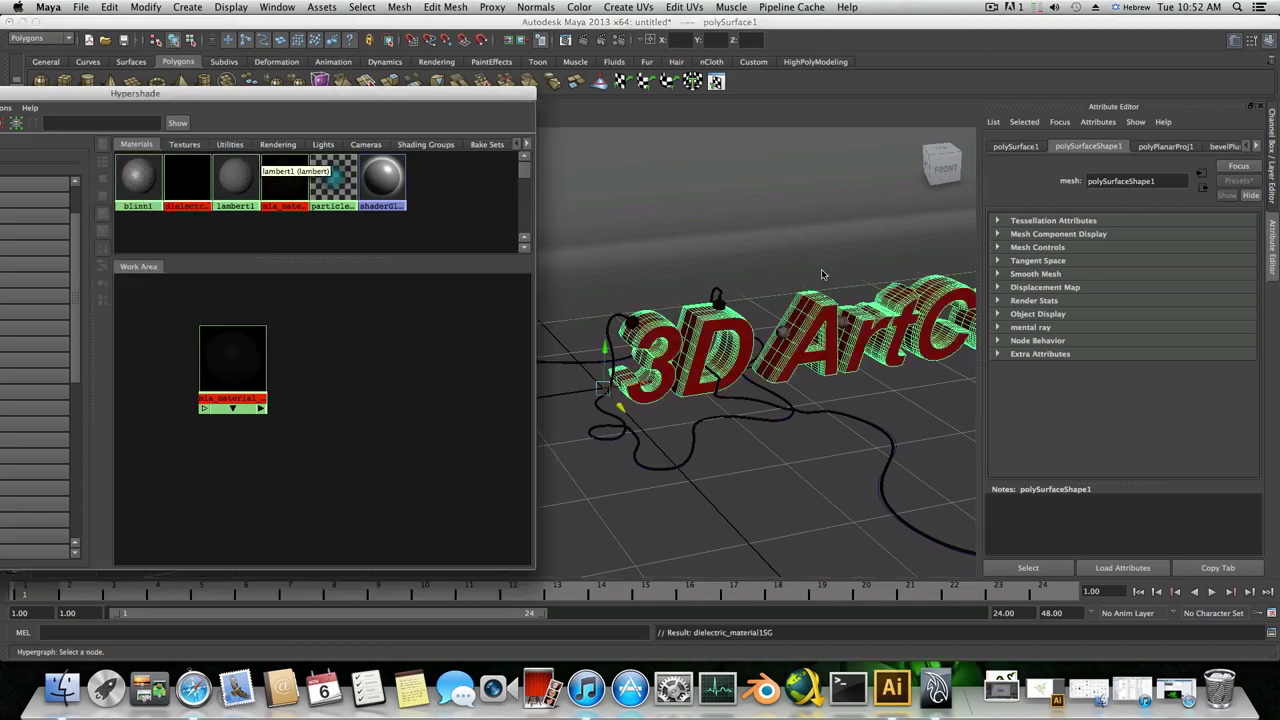
pyautogui.moveTo(149, 91); pyautogui.dragTo(609, 94)
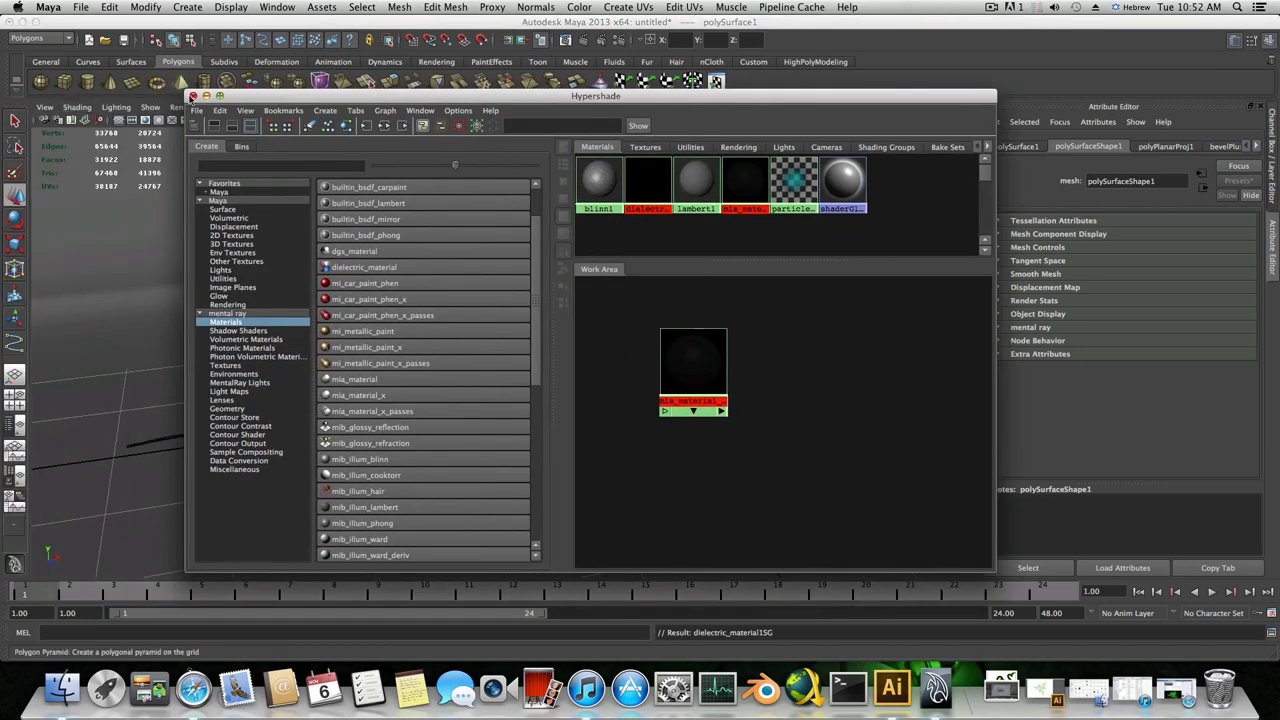
pyautogui.click(206, 96)
# - Set the scene to render with mental ray, using the 640x480 image size preset
pyautogui.keyDown('alt'); pyautogui.moveTo(813, 422); pyautogui.dragTo(620, 403); pyautogui.keyUp('alt')
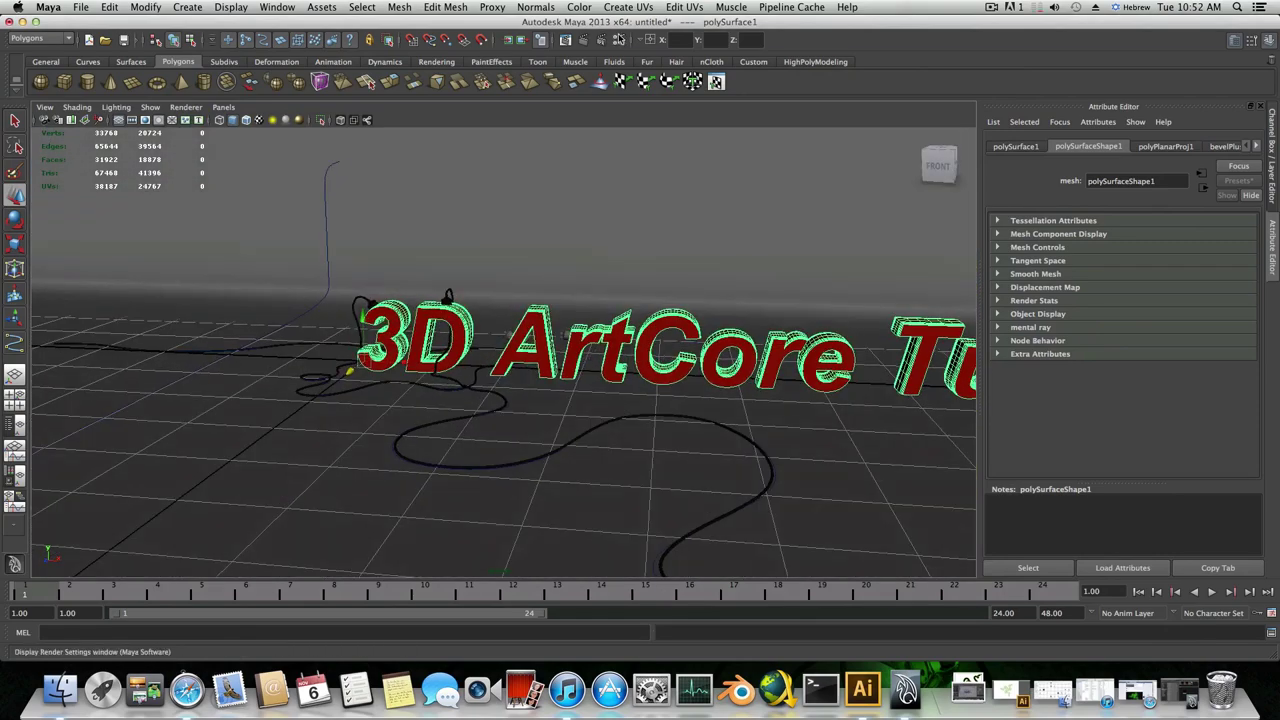
pyautogui.click(620, 40)
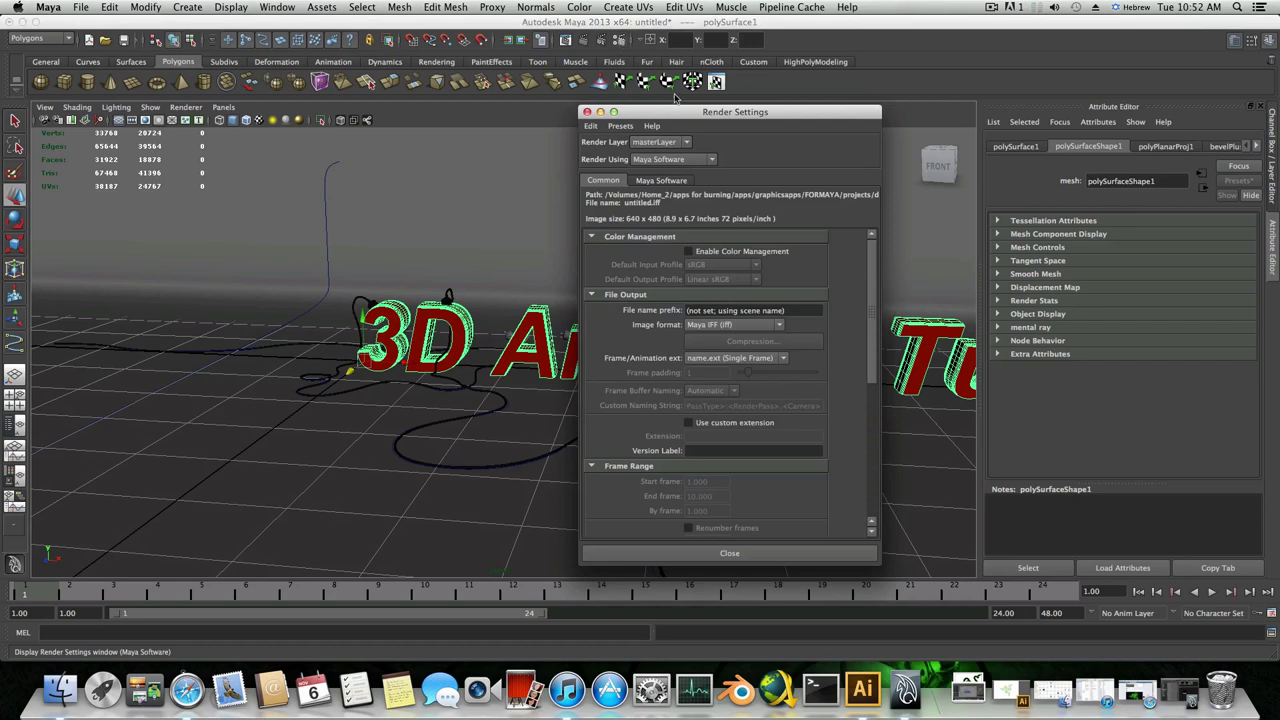
pyautogui.click(662, 180)
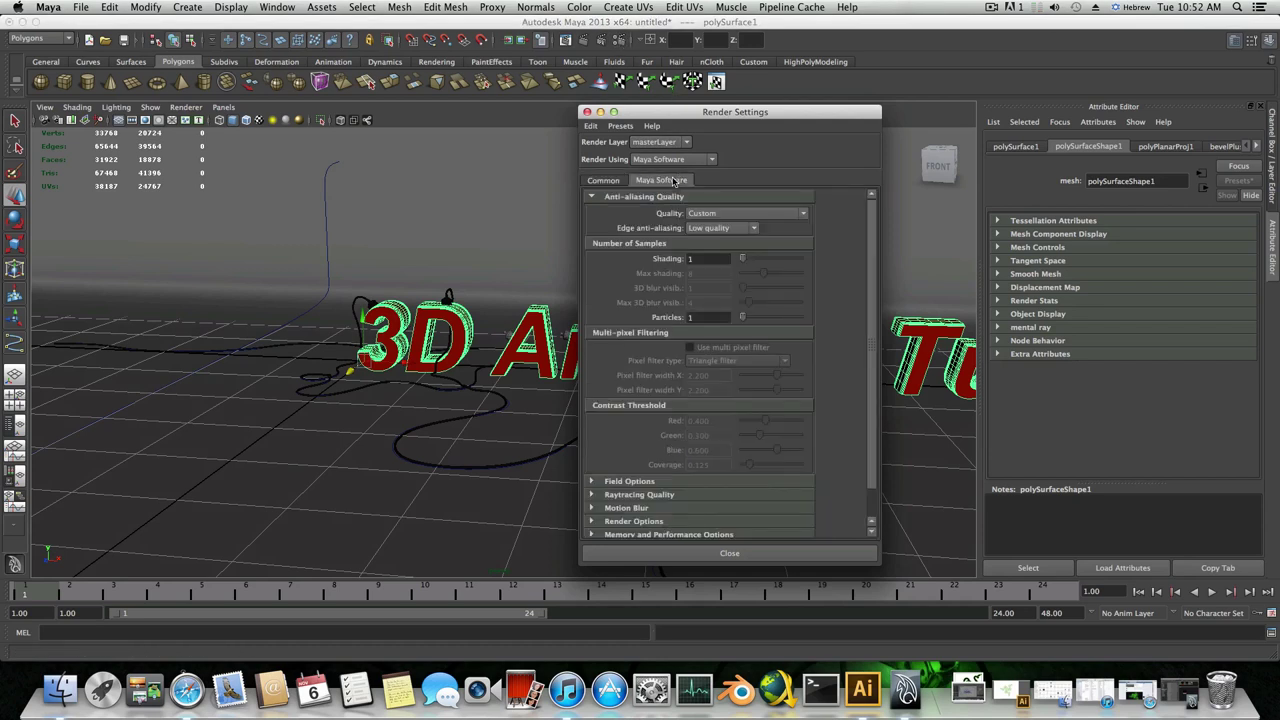
pyautogui.click(672, 159)
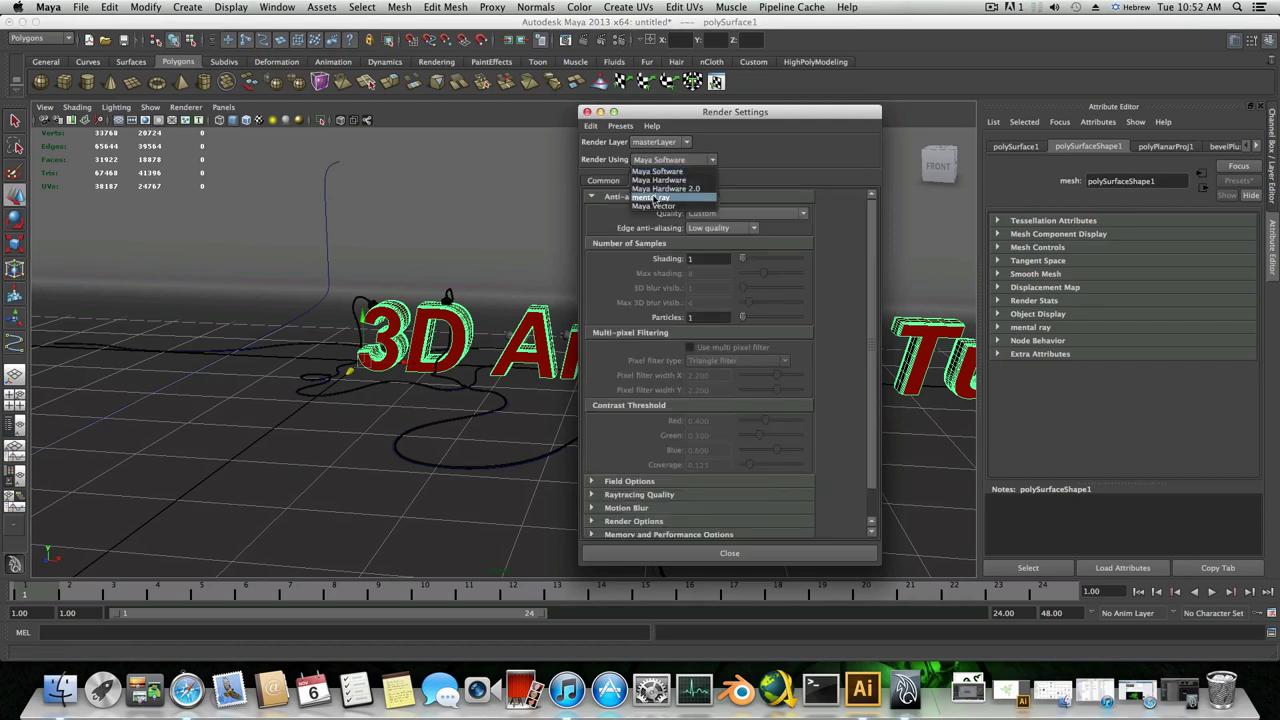
pyautogui.click(660, 202)
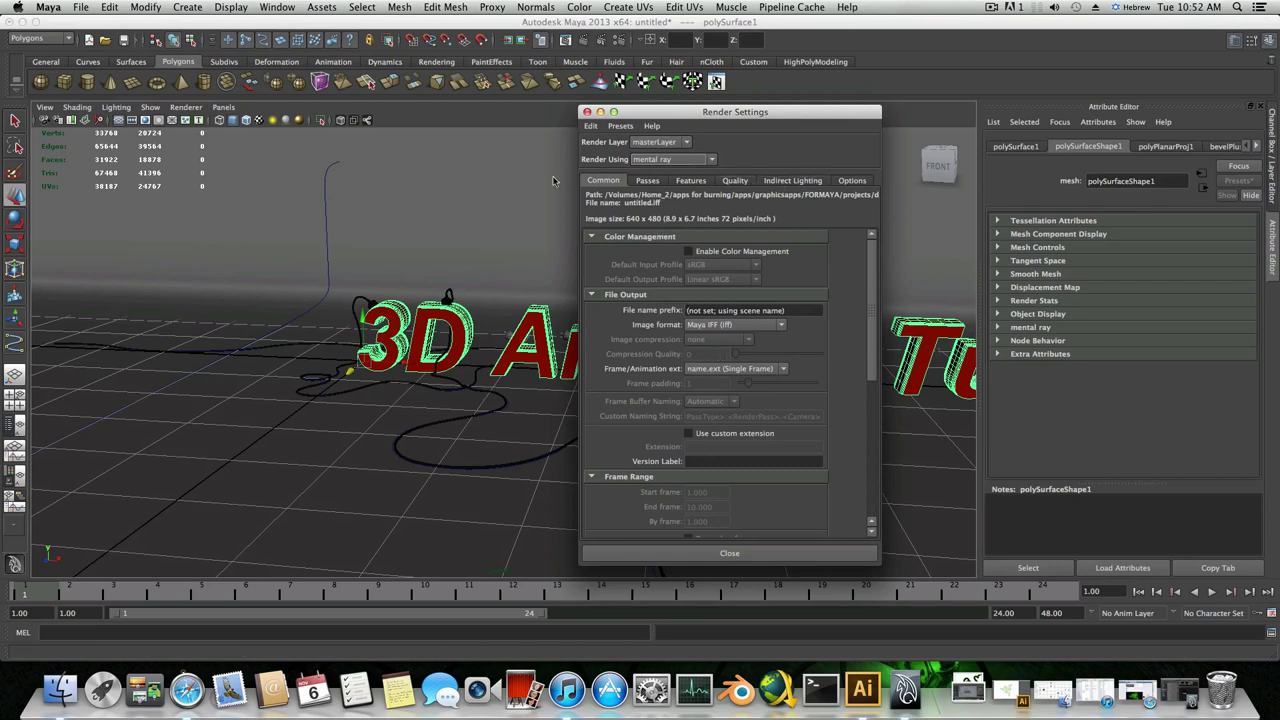
pyautogui.scroll(-5, 712, 410)
pyautogui.click(716, 413)
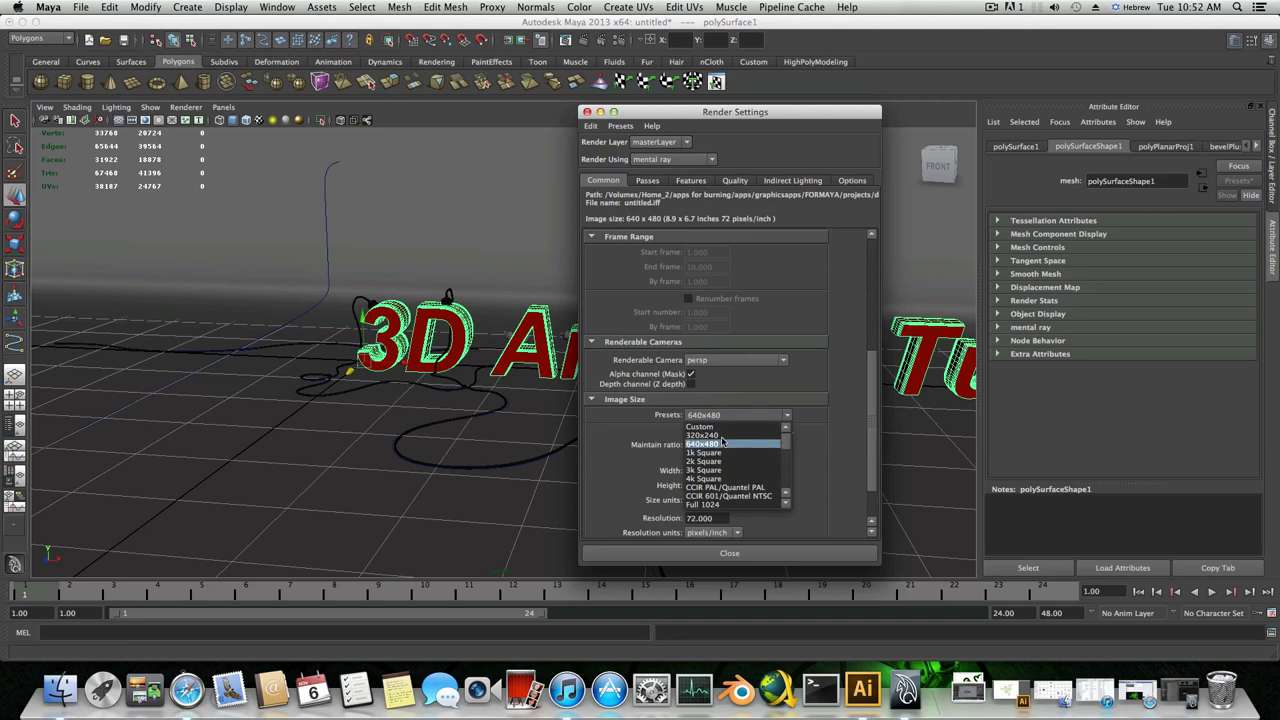
pyautogui.click(721, 443)
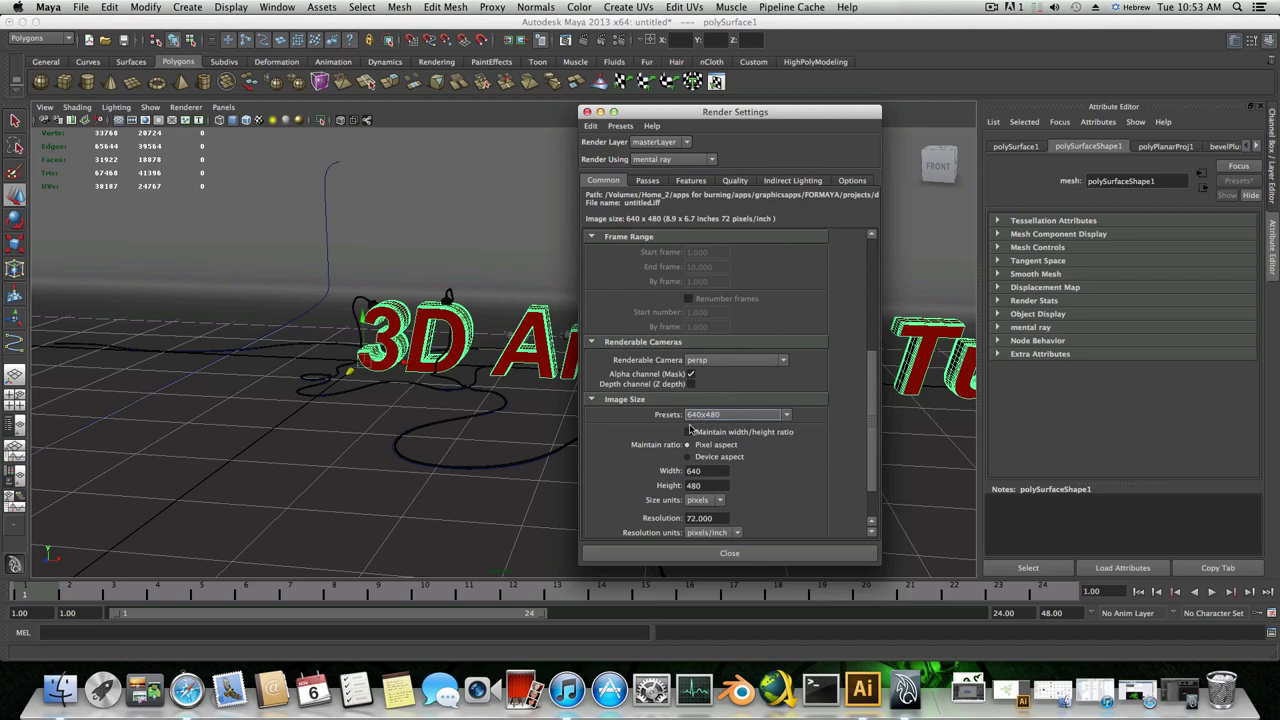
# - Set the Max Sample Level in the mental ray quality settings to 2
pyautogui.click(656, 181)
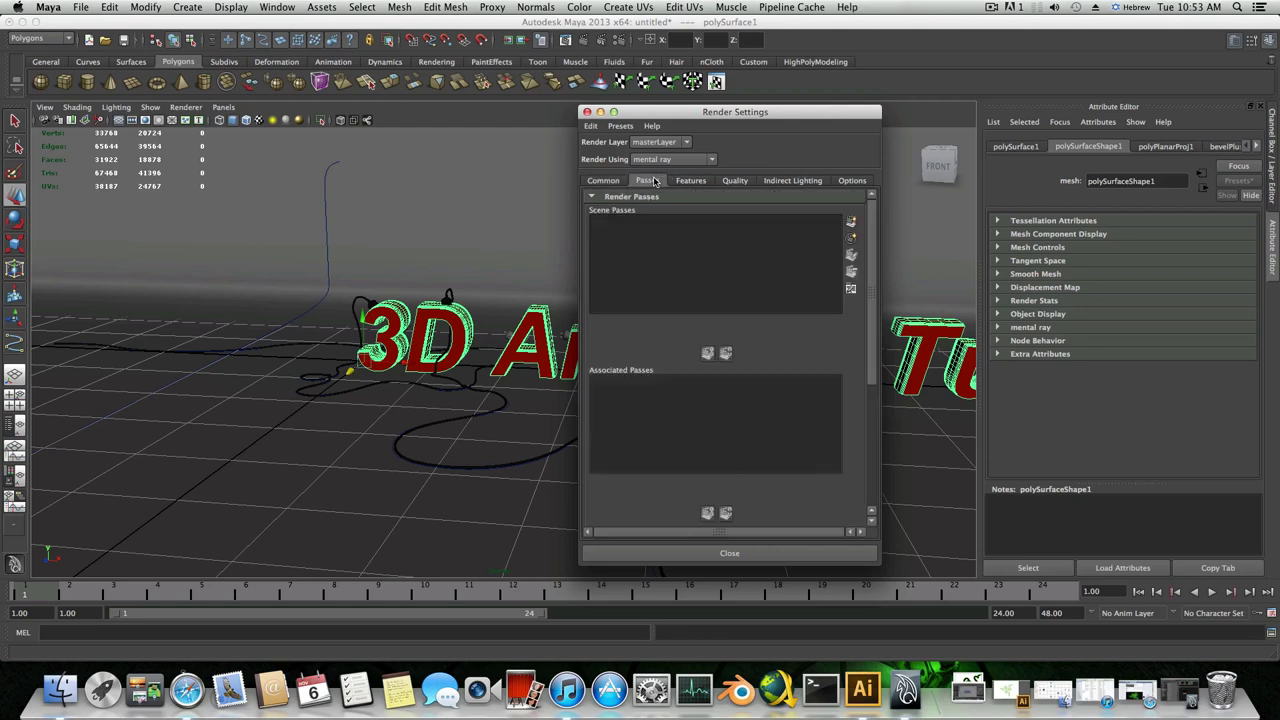
pyautogui.click(735, 183)
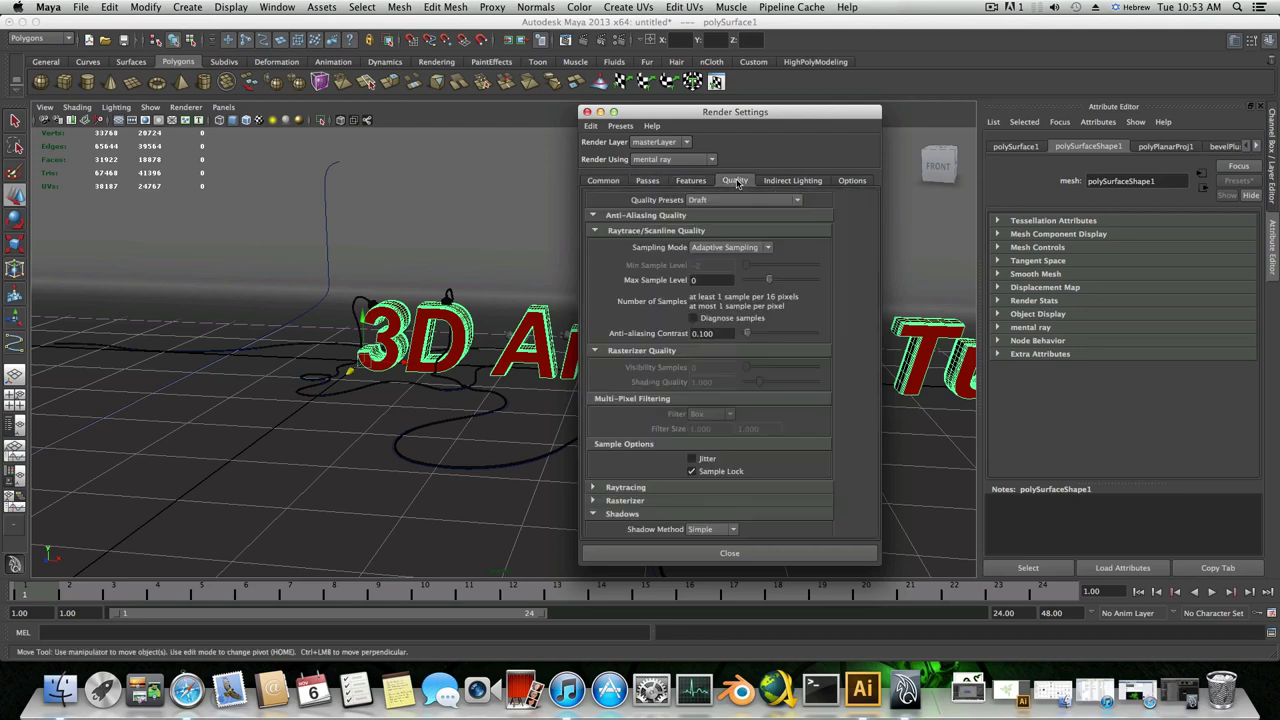
pyautogui.click(699, 281)
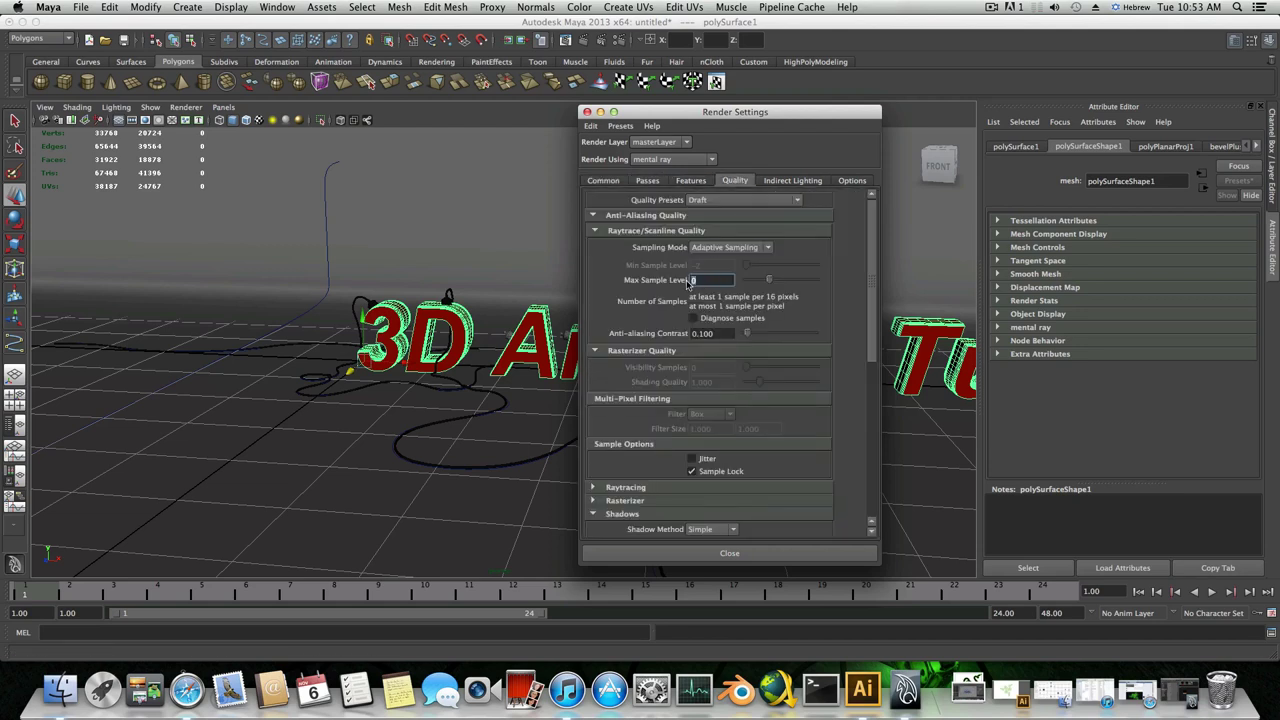
pyautogui.write('2')
# - Set the raytracing reflections to 10, refractions to 10 and max trace depth to 20
pyautogui.click(779, 487)
pyautogui.scroll(-3, 779, 400)
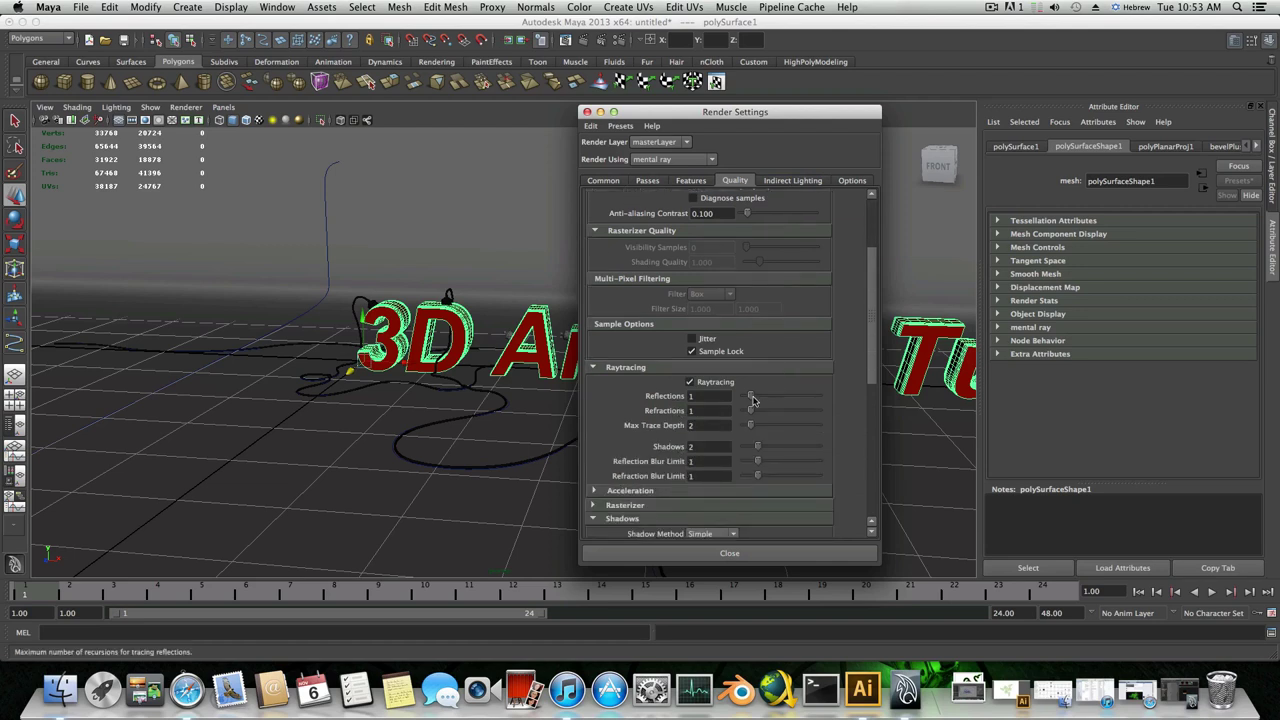
pyautogui.moveTo(751, 396); pyautogui.dragTo(857, 402)
pyautogui.moveTo(751, 411); pyautogui.dragTo(883, 417)
pyautogui.moveTo(751, 426); pyautogui.dragTo(896, 428)
# - Review the sampling, shadow and motion blur settings, plus the common image size and render options
pyautogui.scroll(3, 729, 432)
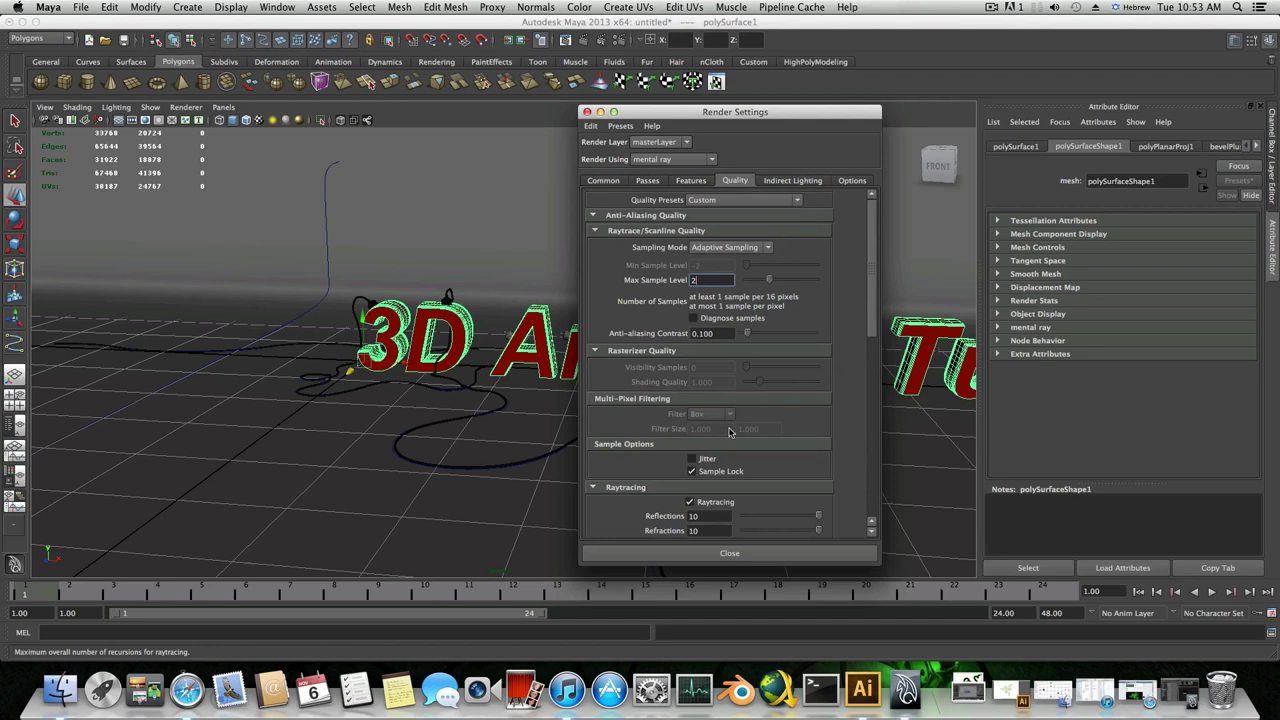
pyautogui.scroll(-6, 729, 432)
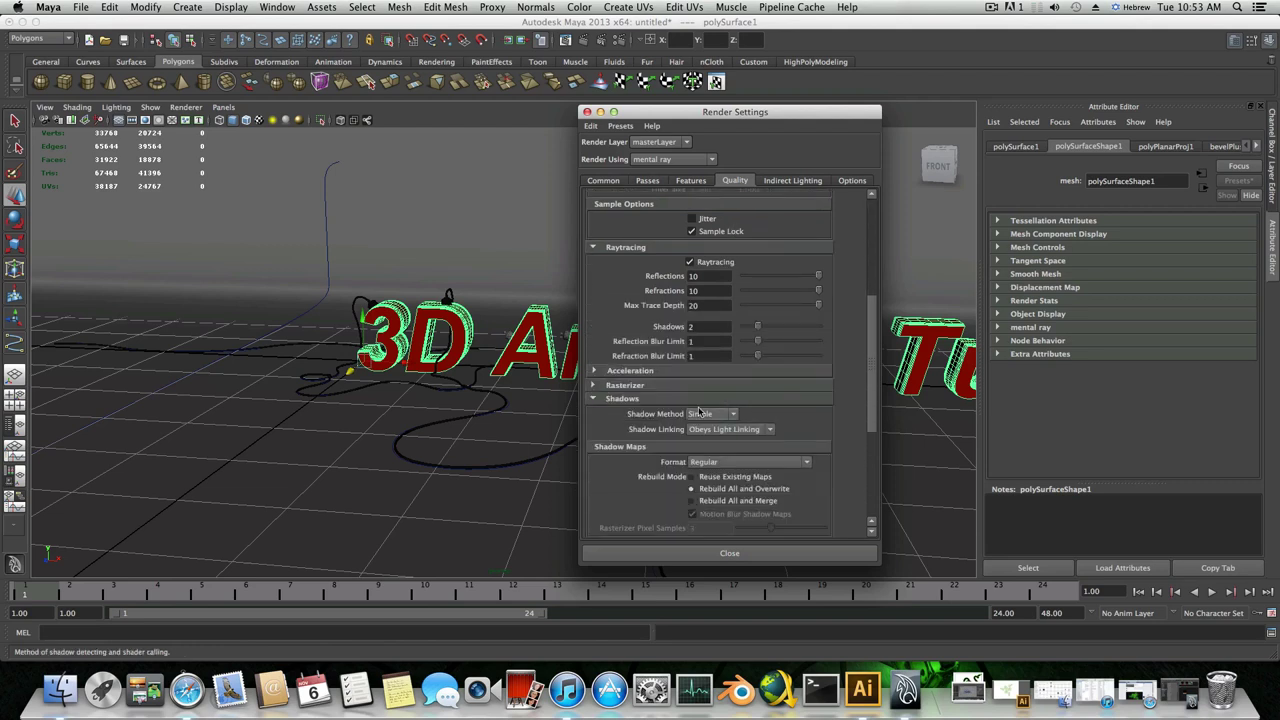
pyautogui.scroll(-3, 662, 428)
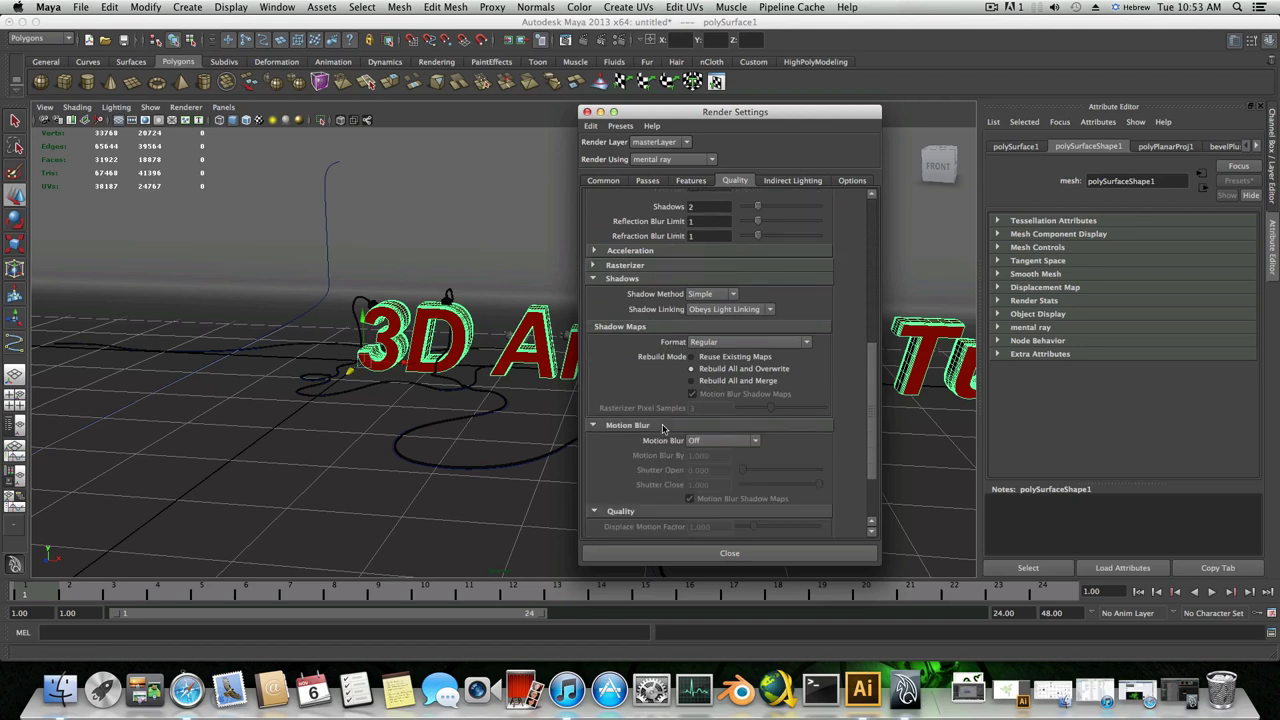
pyautogui.scroll(-2, 708, 458)
pyautogui.scroll(9, 708, 458)
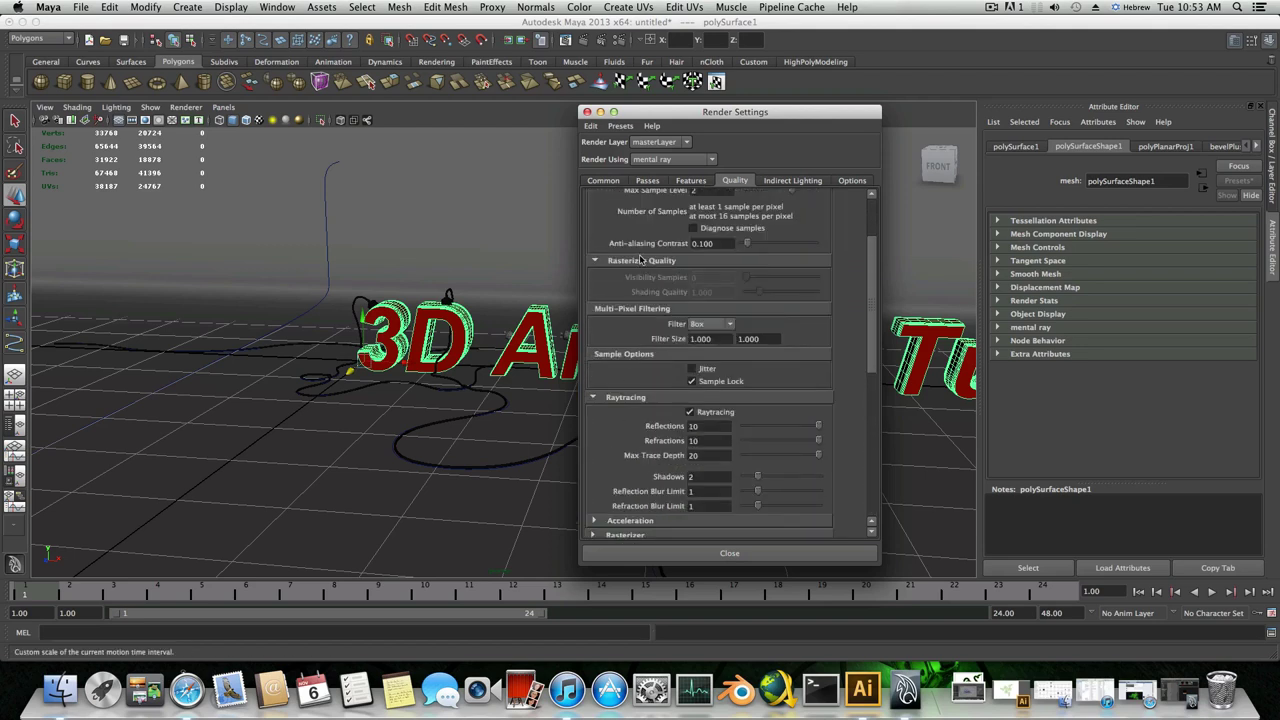
pyautogui.click(602, 180)
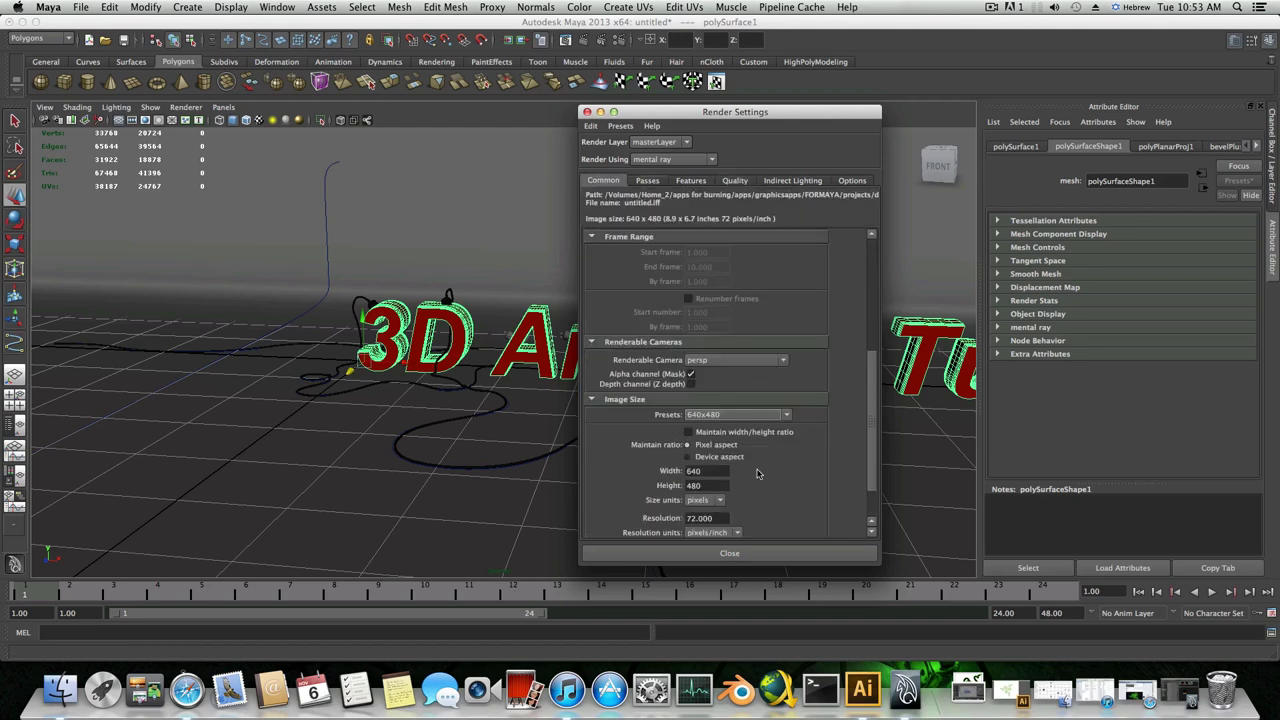
pyautogui.scroll(-1, 757, 473)
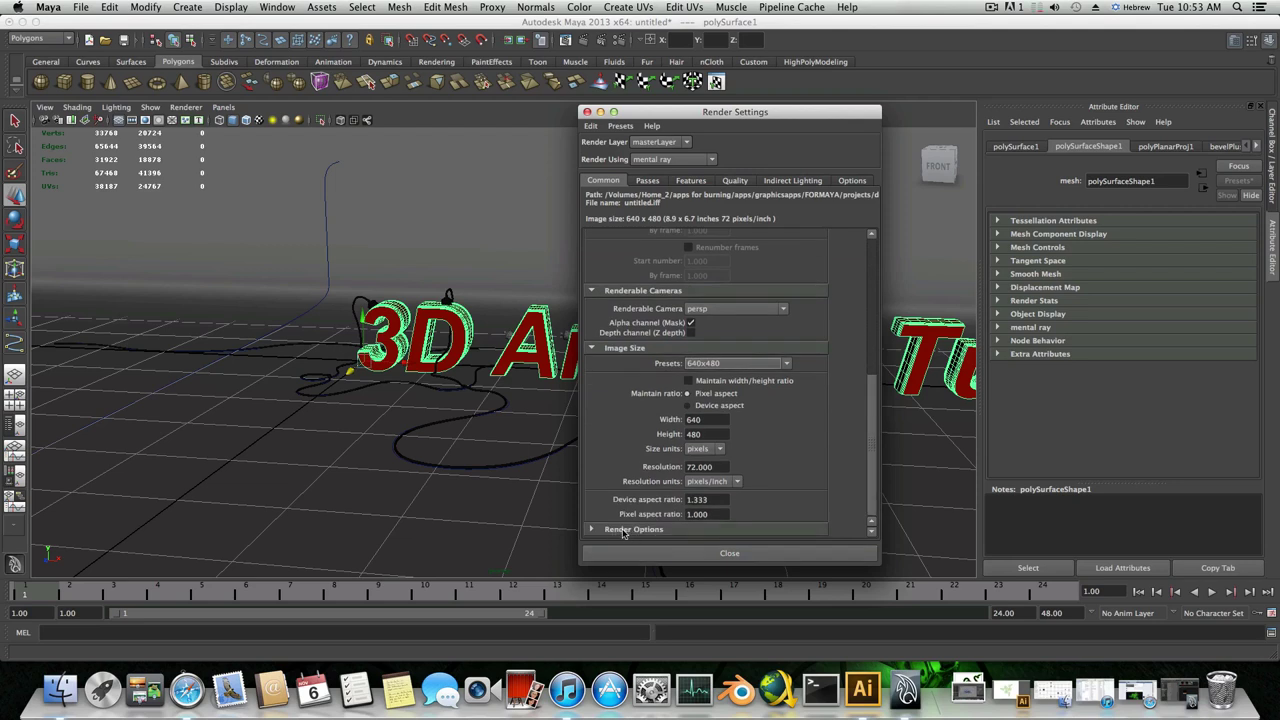
pyautogui.click(623, 529)
pyautogui.scroll(-2, 660, 480)
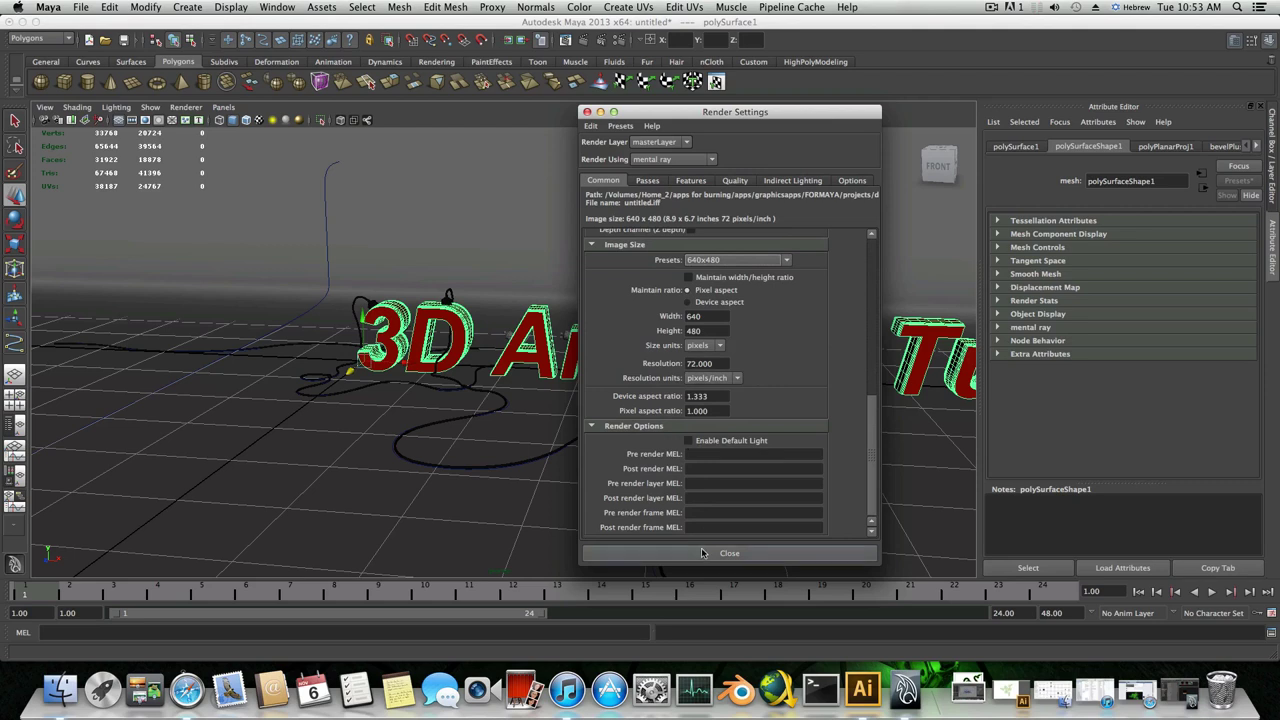
pyautogui.scroll(5, 709, 510)
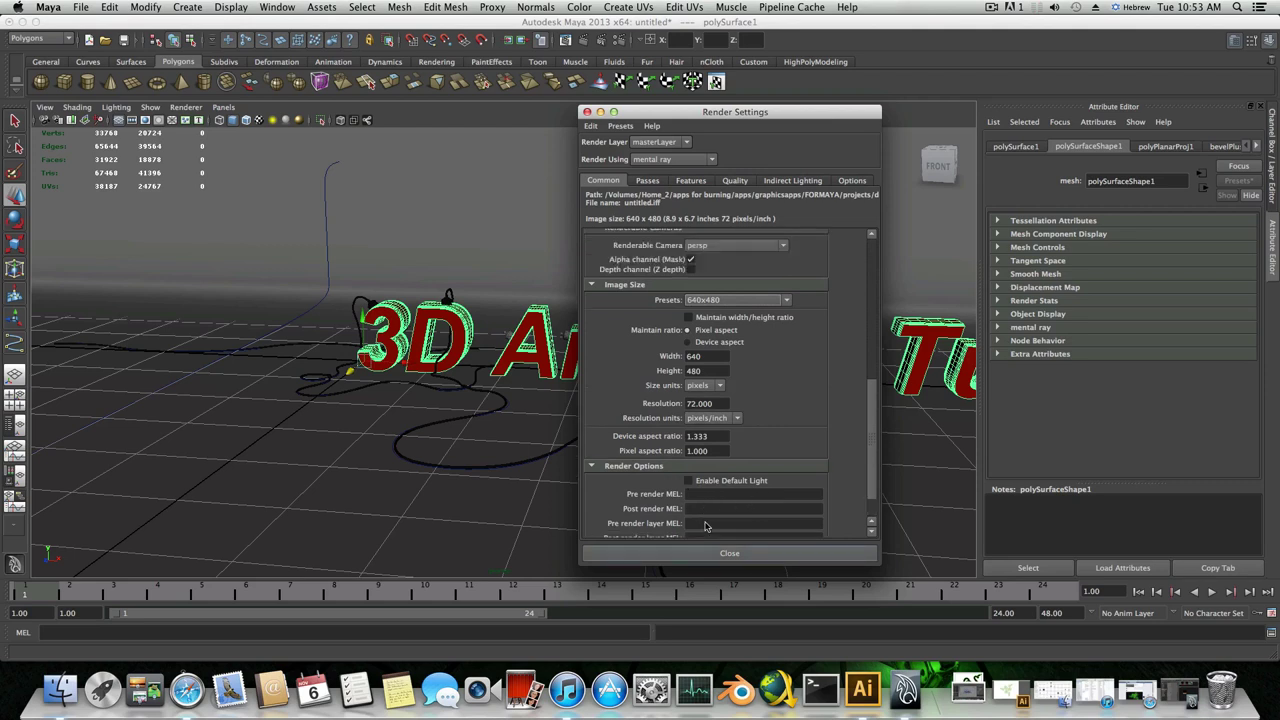
# - Create an image based lighting environment in mental ray's indirect lighting settings and uncover the scene's text beside the settings window
pyautogui.click(786, 181)
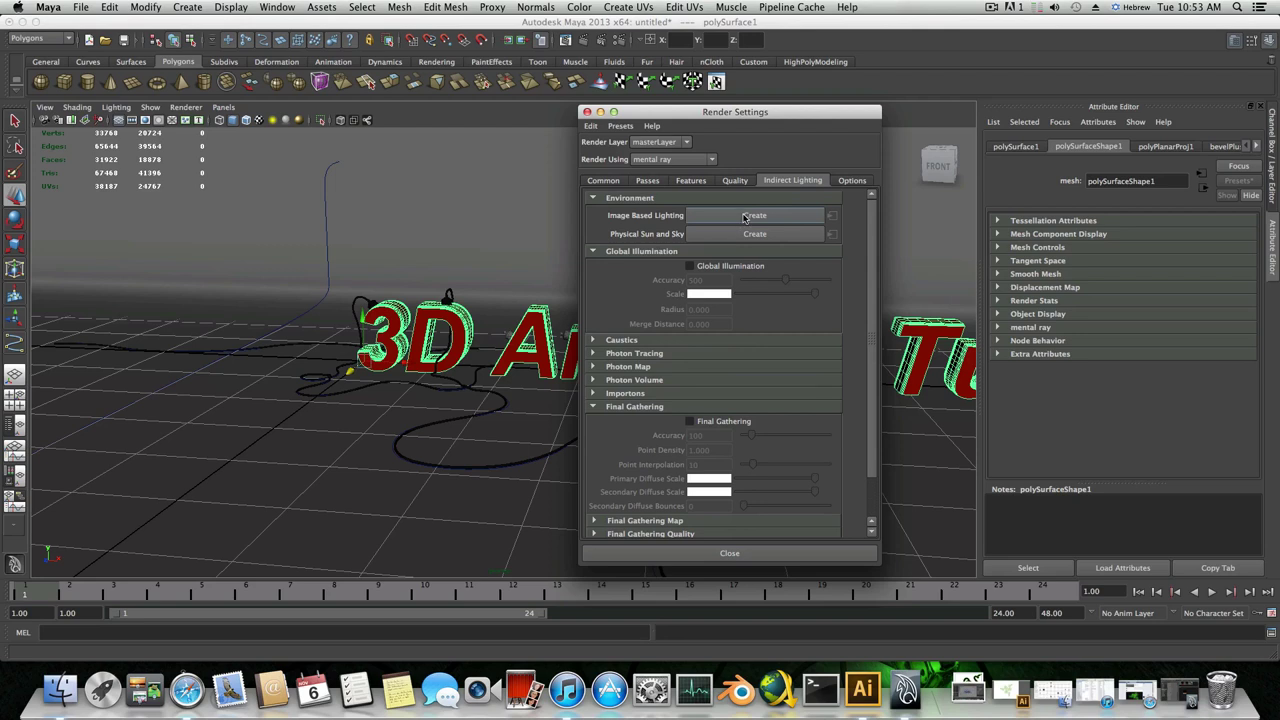
pyautogui.click(748, 216)
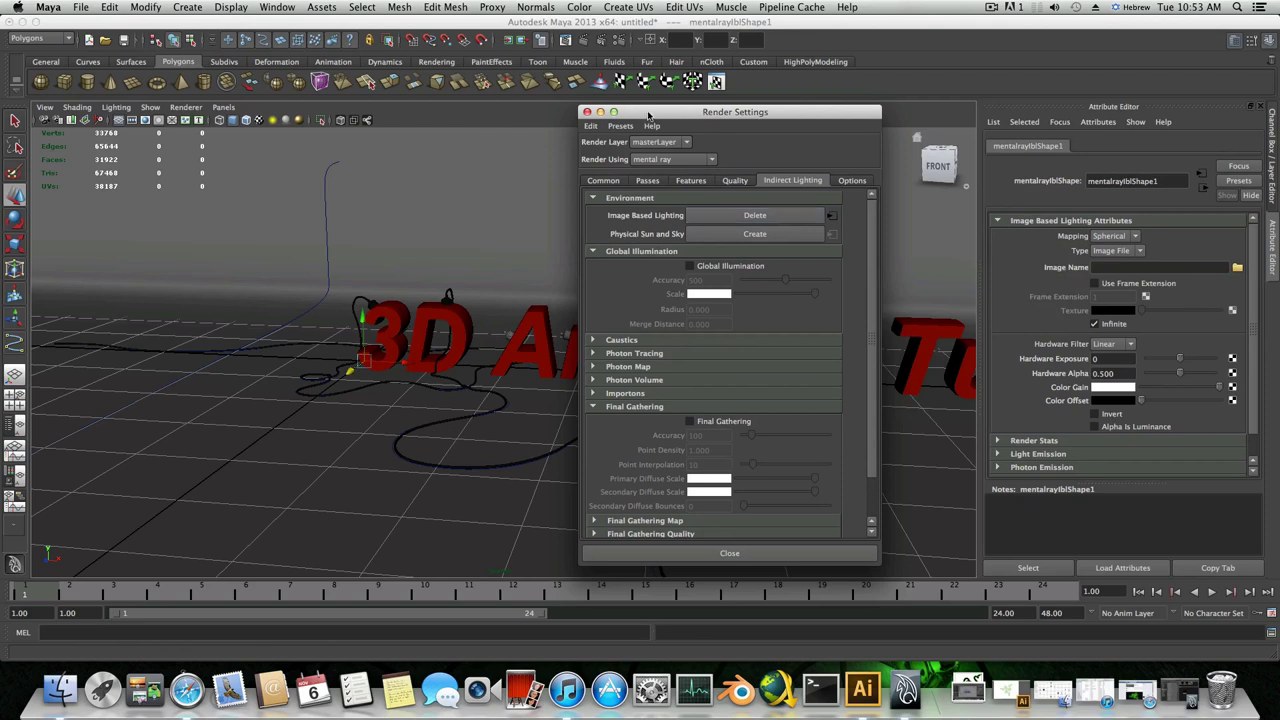
pyautogui.moveTo(645, 114); pyautogui.dragTo(431, 117)
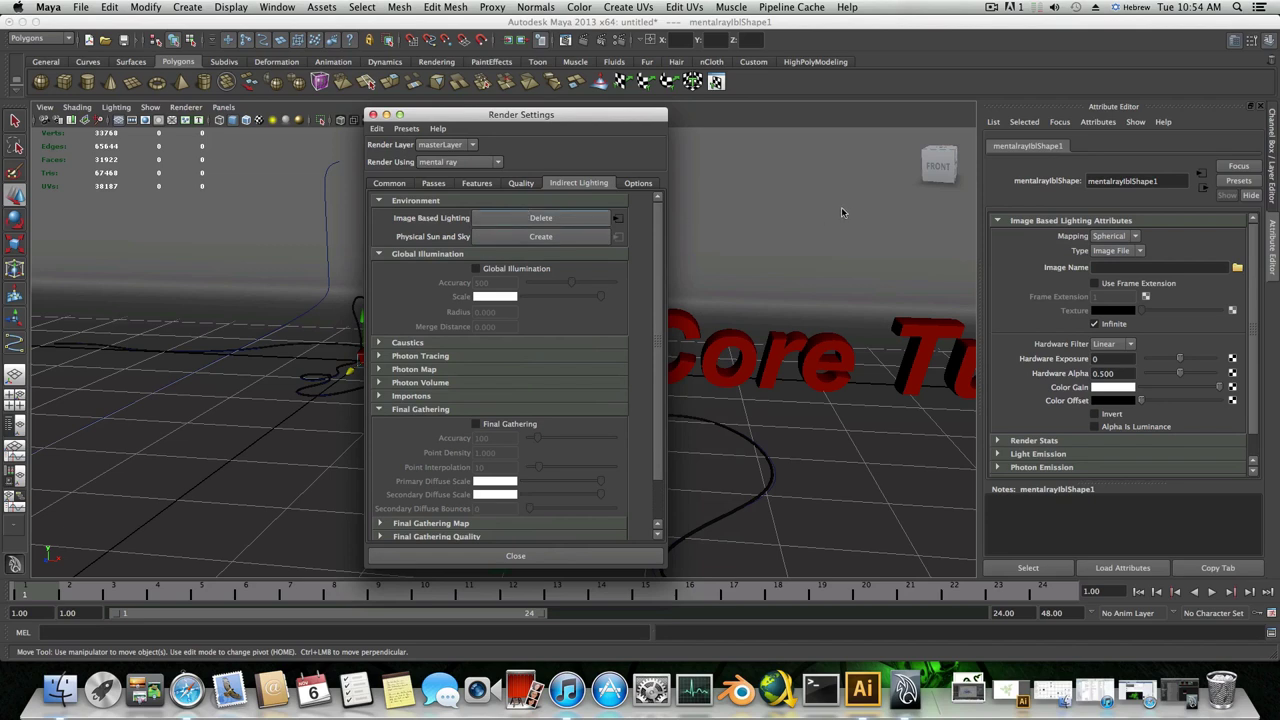
# - Start choosing the image based lighting file and browse to the Home_2/apps for burning/apps folder
pyautogui.click(1237, 270)
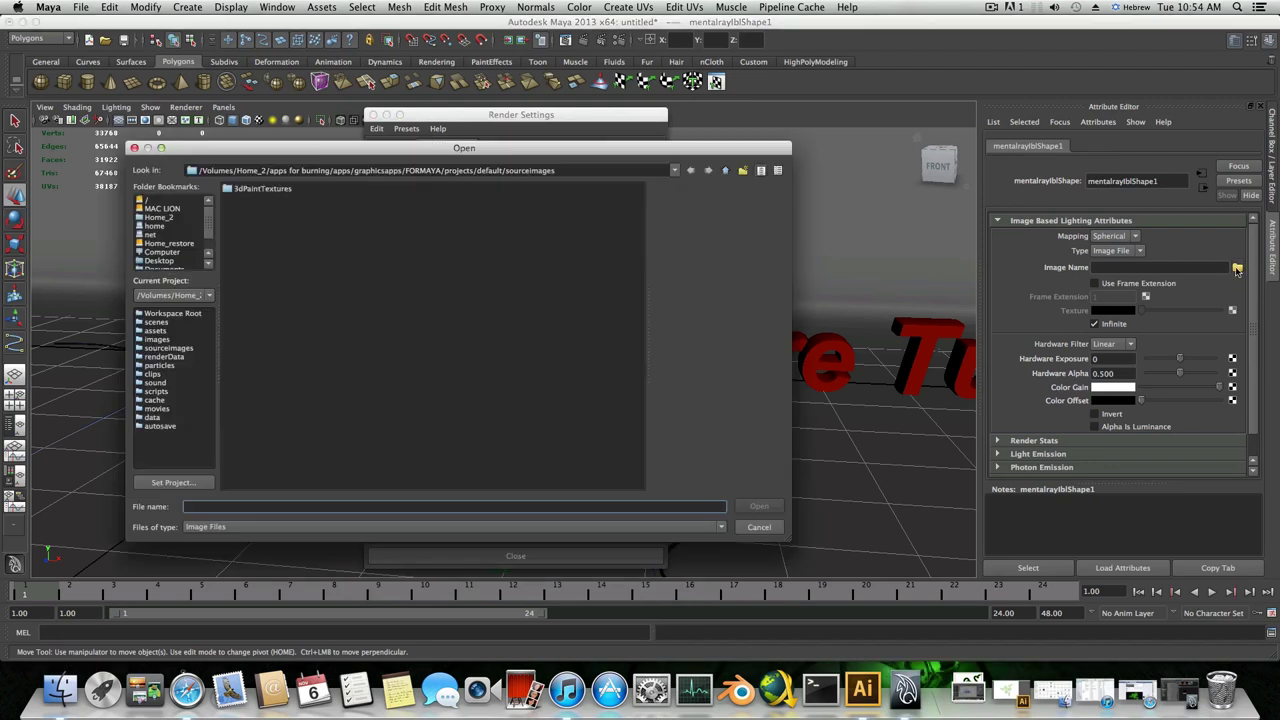
pyautogui.click(168, 218)
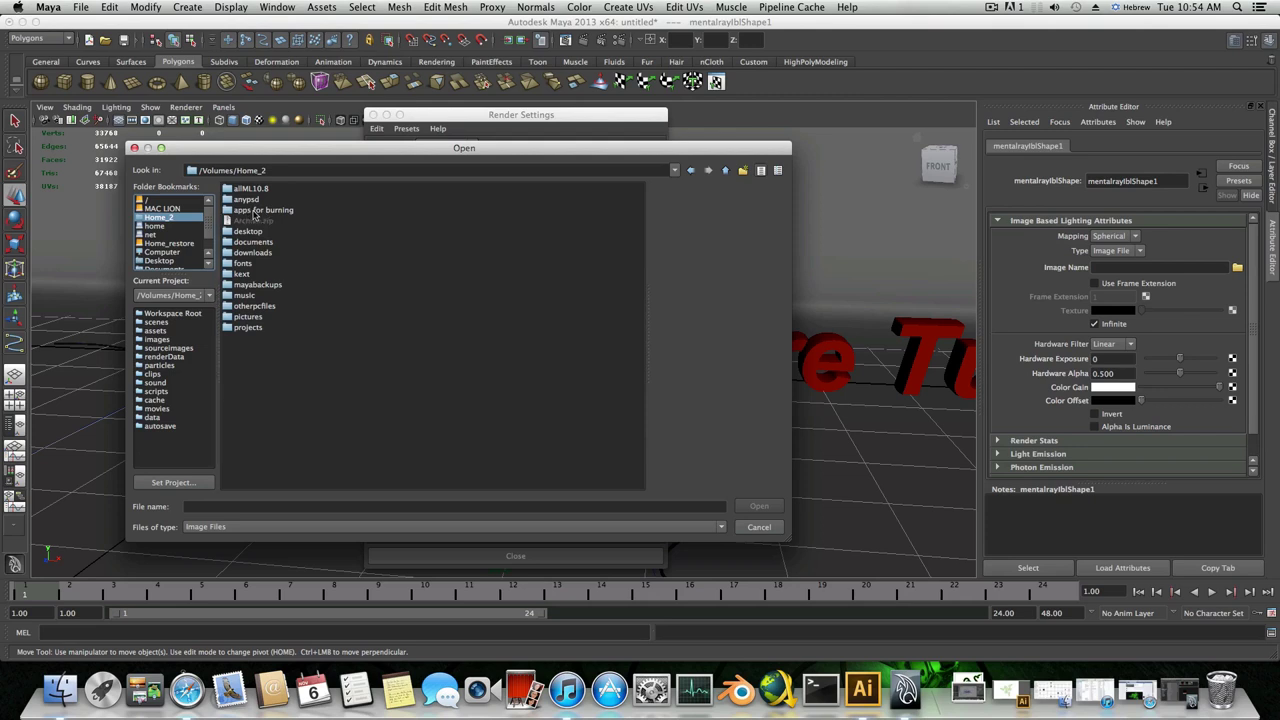
pyautogui.click(256, 212)
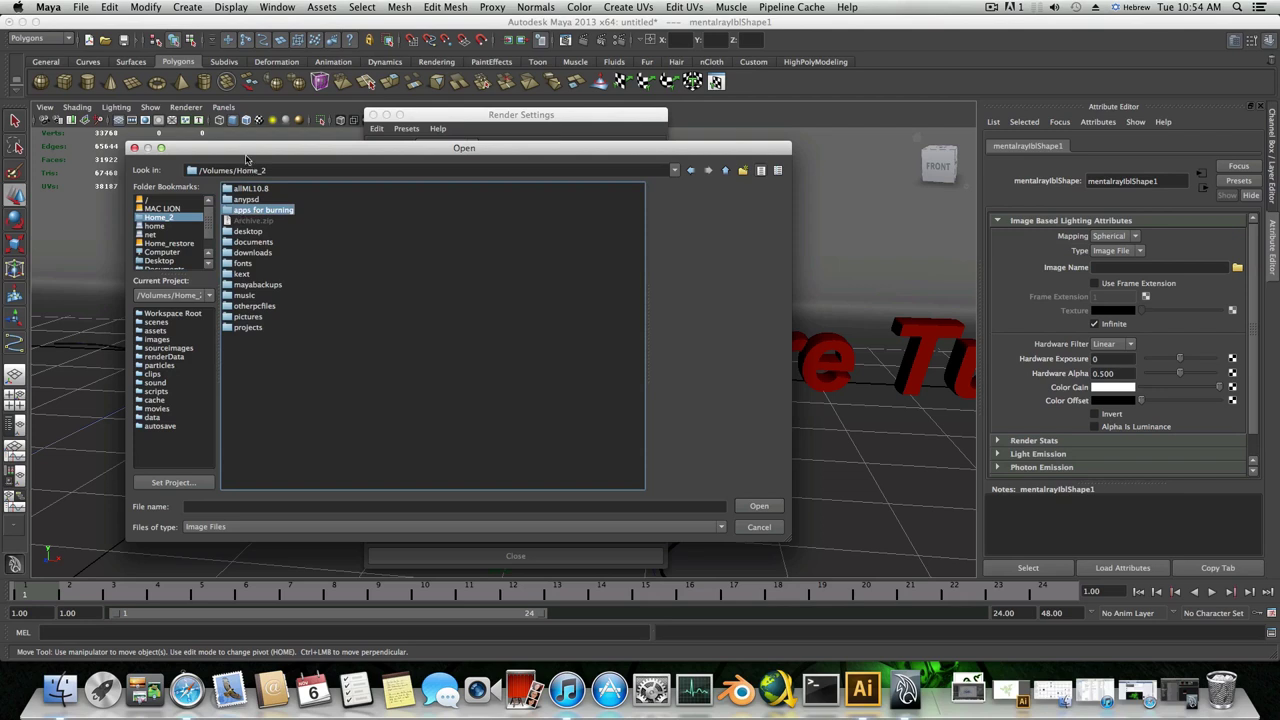
pyautogui.moveTo(260, 148); pyautogui.dragTo(333, 149)
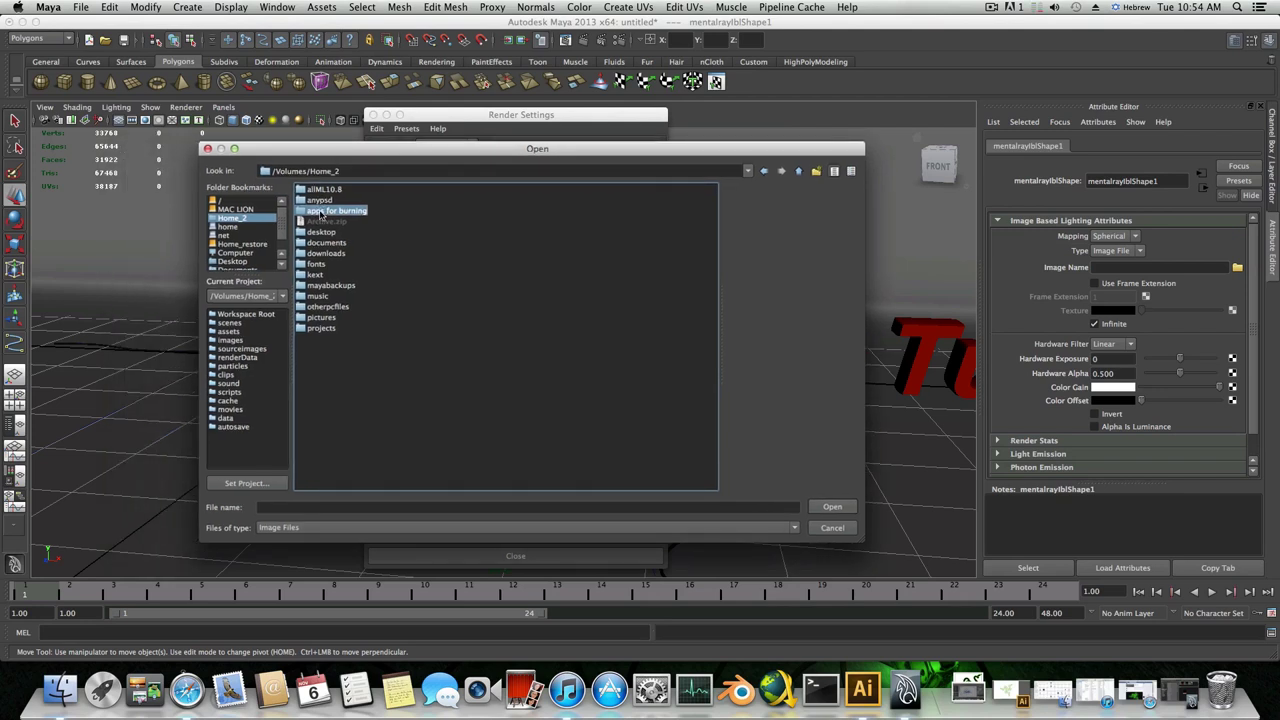
pyautogui.doubleClick(330, 211)
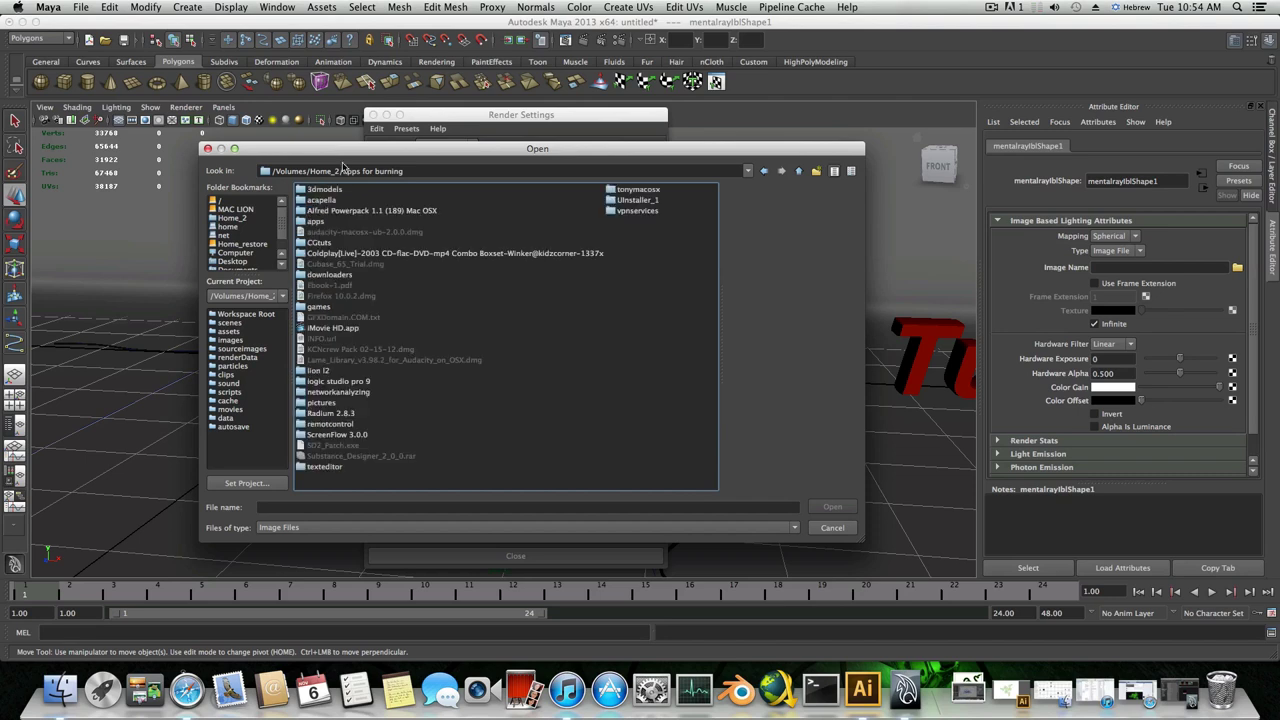
pyautogui.moveTo(340, 155); pyautogui.dragTo(384, 152)
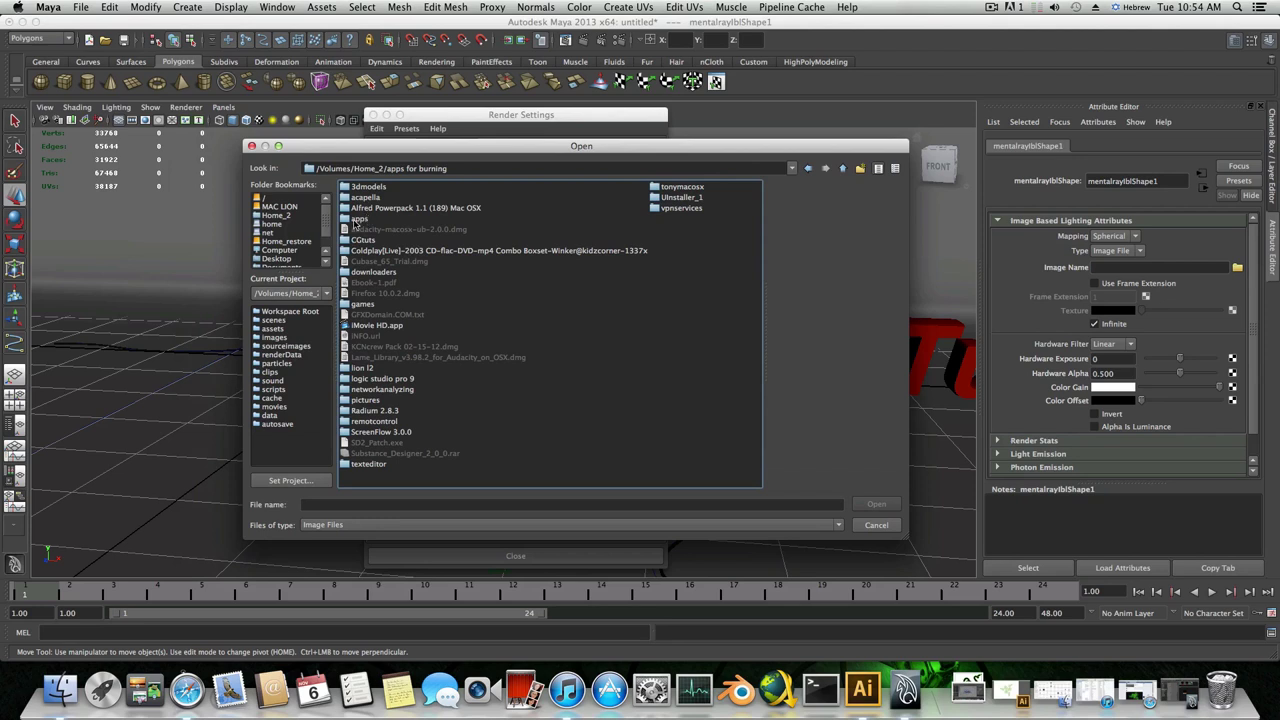
pyautogui.click(357, 219)
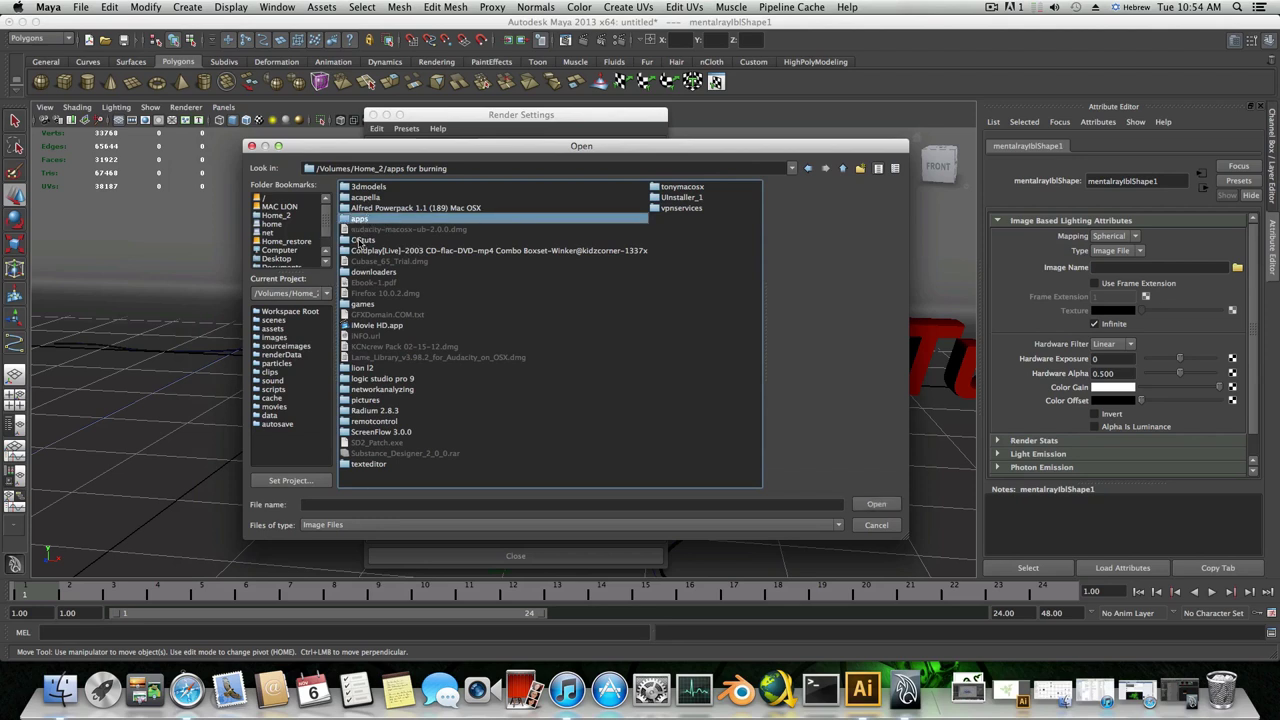
pyautogui.doubleClick(362, 220)
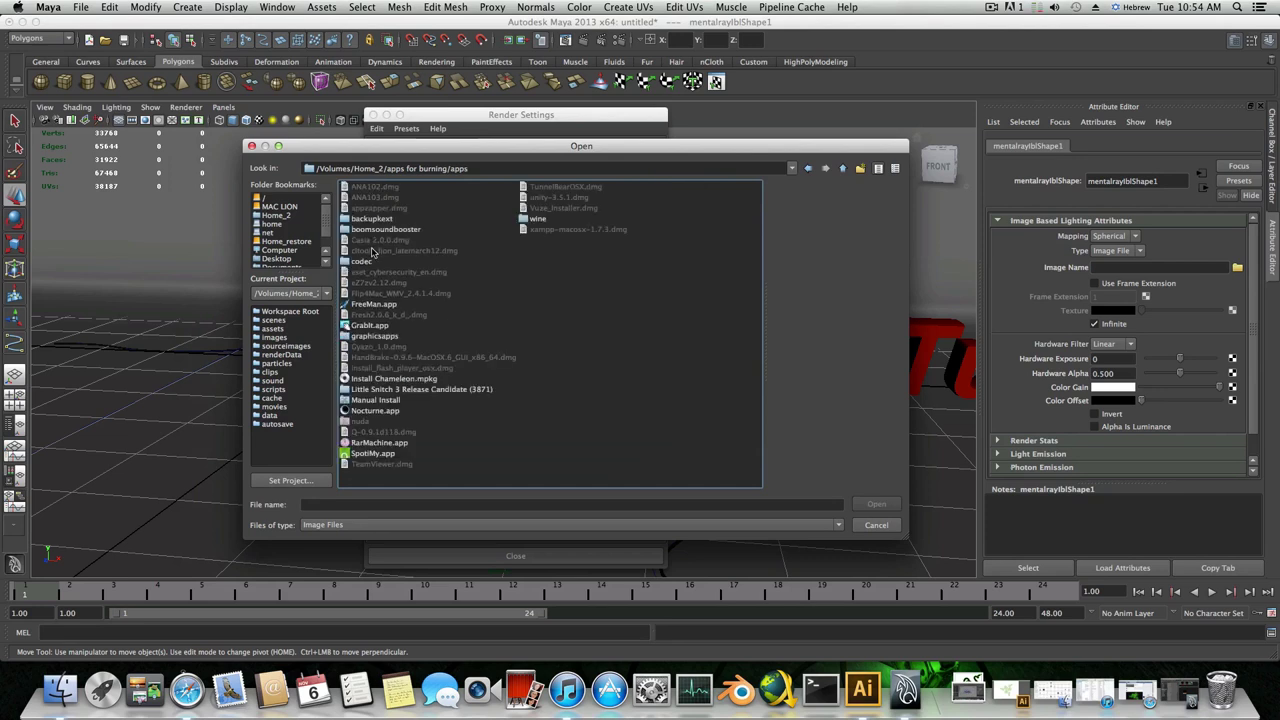
# - Load Fh_HDRI-Pack1-11.hdr from graphicsapps/FORMAYA's High_Res_HDRI_Map_Pack_1_by_smashmethod, subfolder Fh_HDRI Map Pack 01, as the environment image
pyautogui.doubleClick(371, 336)
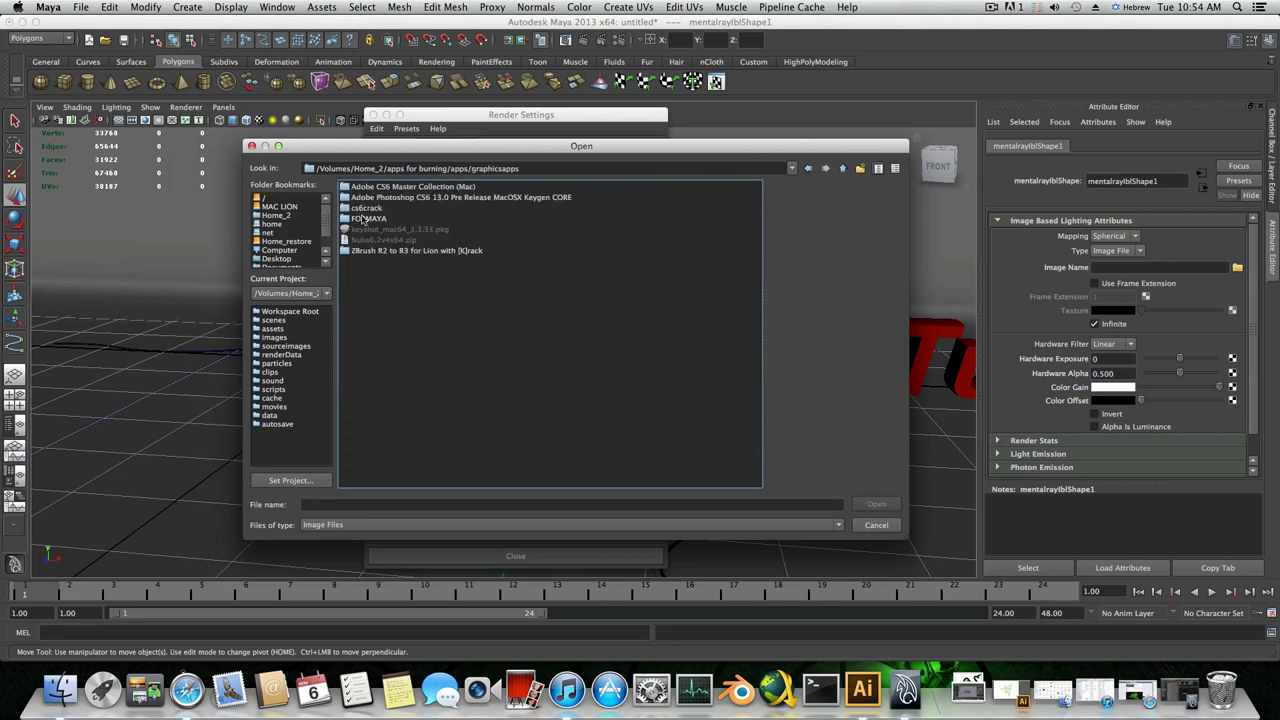
pyautogui.doubleClick(364, 219)
pyautogui.doubleClick(378, 238)
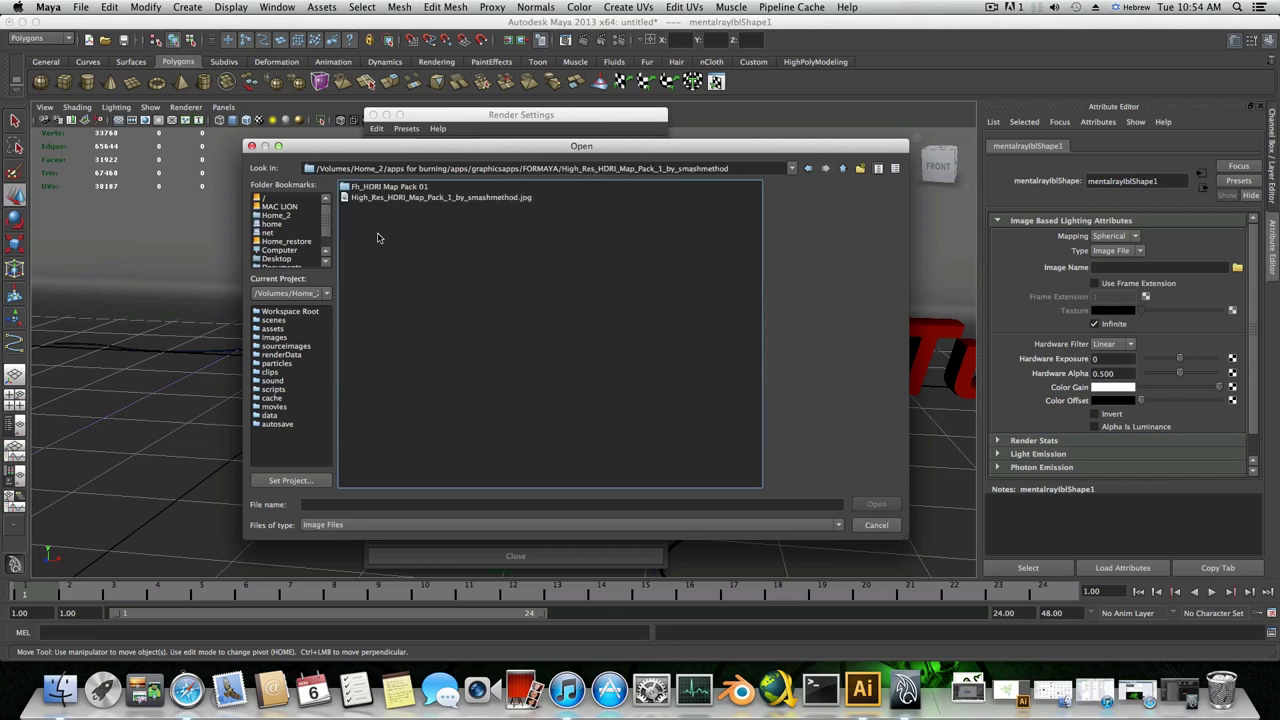
pyautogui.doubleClick(392, 187)
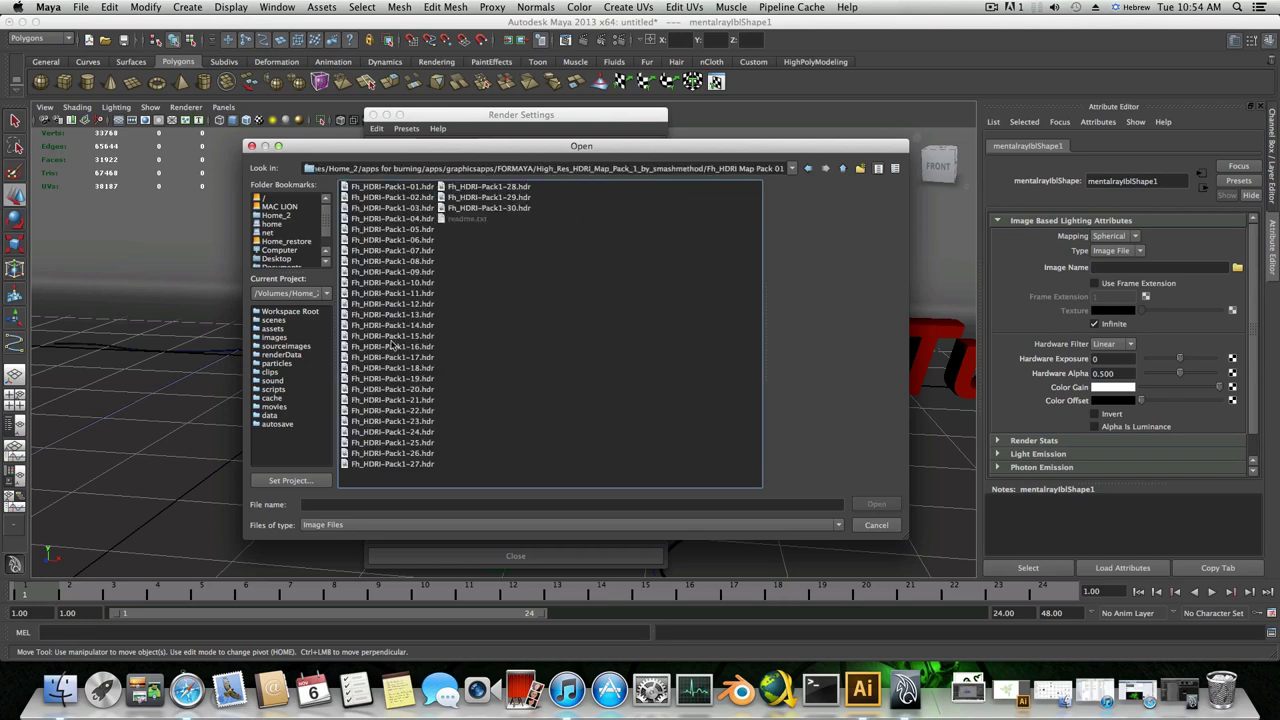
pyautogui.click(397, 293)
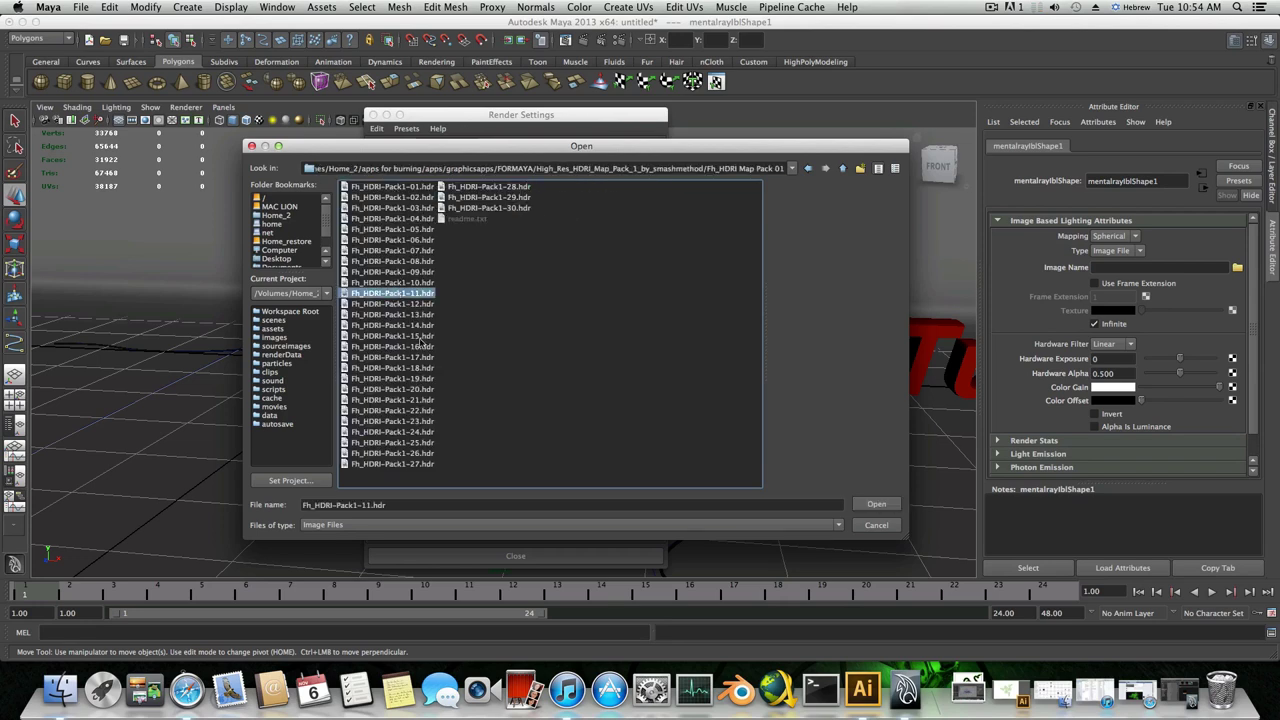
pyautogui.click(876, 504)
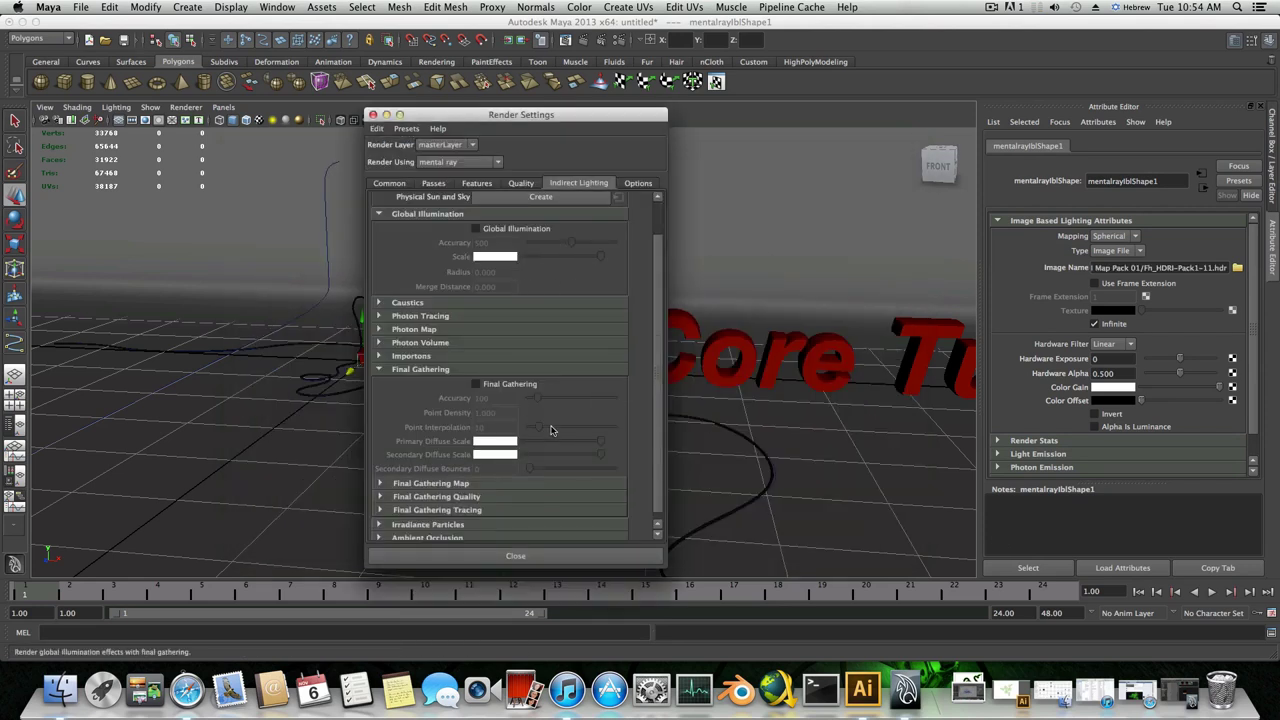
# - Enable Final Gathering in the mental ray indirect lighting settings and look over its options
pyautogui.click(475, 383)
pyautogui.scroll(-1, 526, 493)
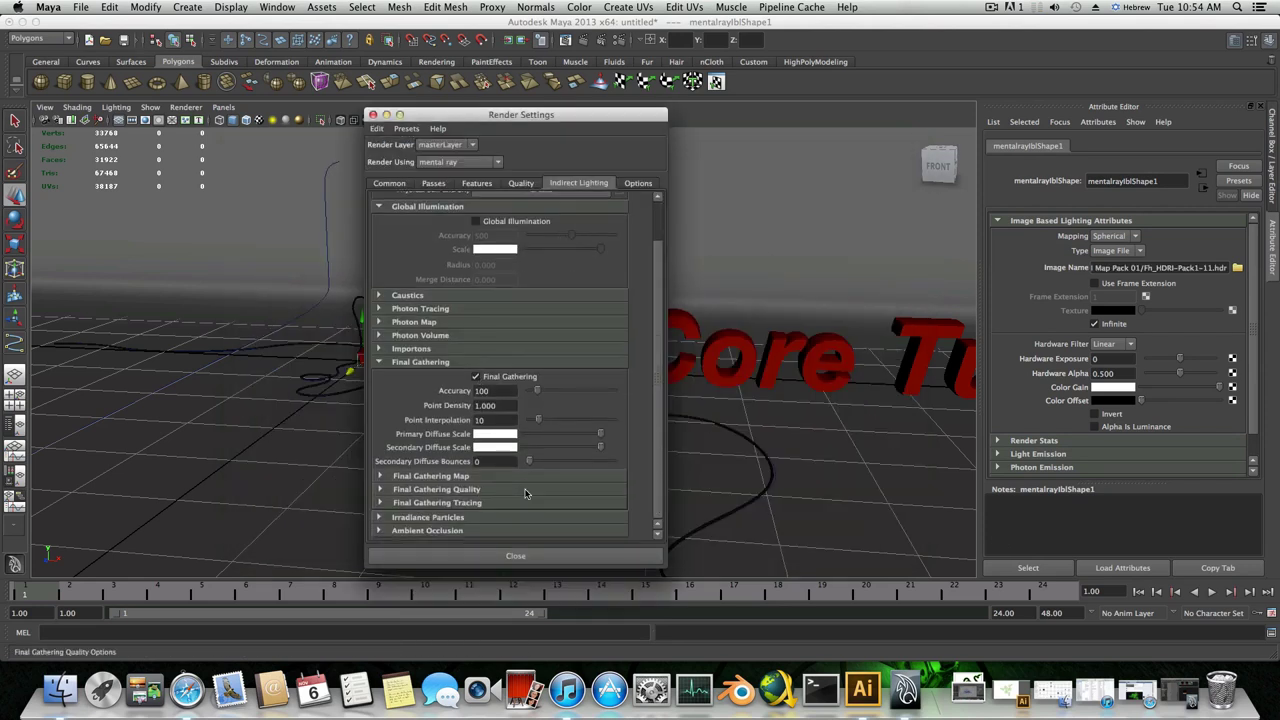
pyautogui.scroll(2, 526, 493)
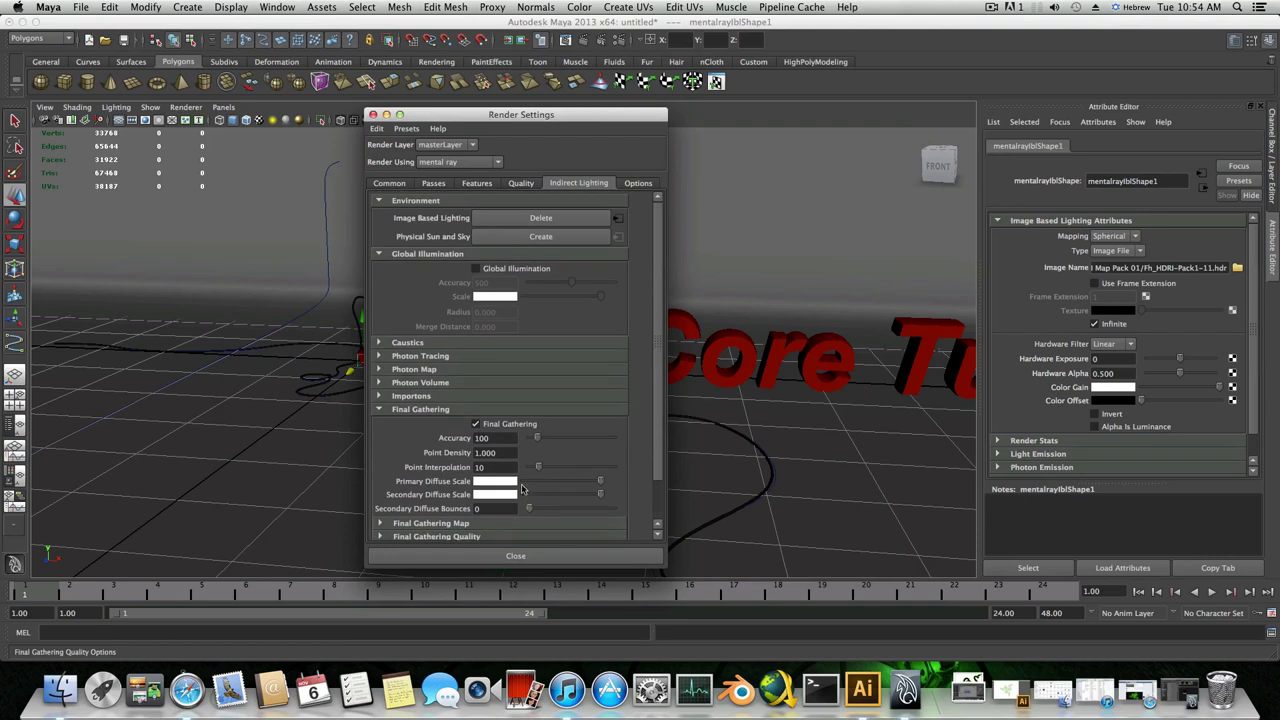
pyautogui.scroll(-2, 451, 424)
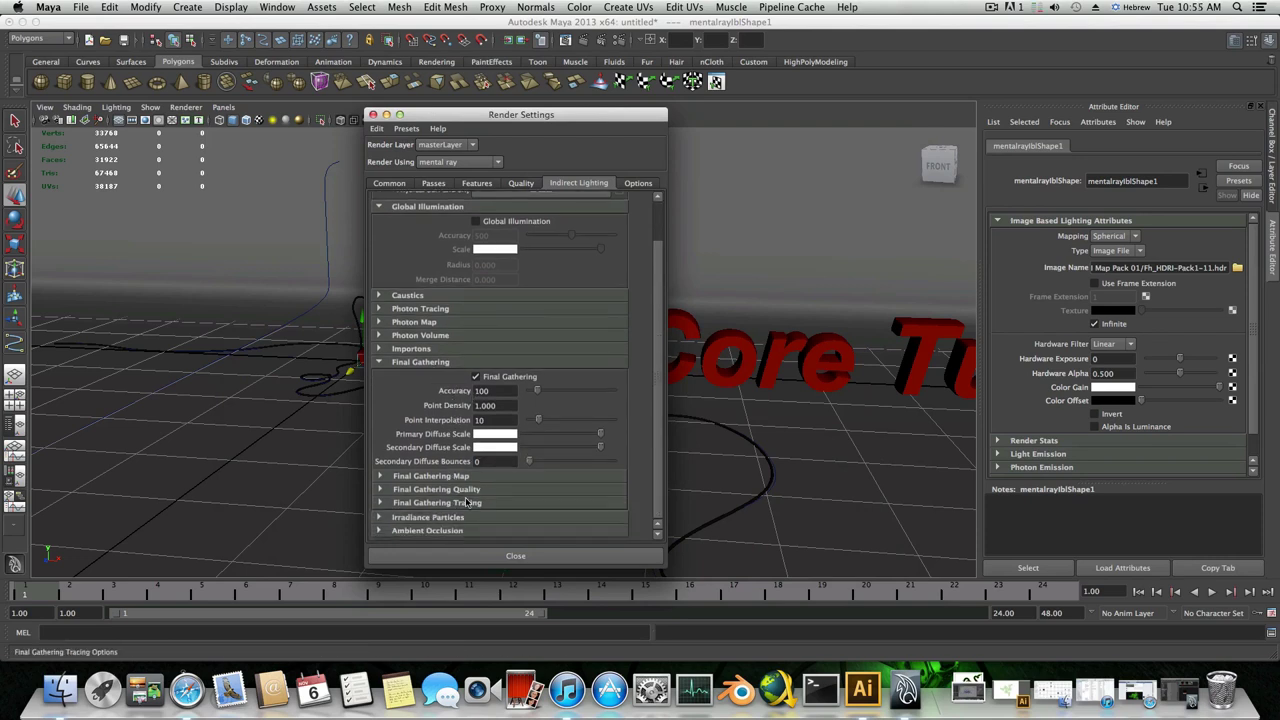
# - Set the Filter value in the Final Gathering Quality settings to 1
pyautogui.click(437, 489)
pyautogui.scroll(-2, 466, 490)
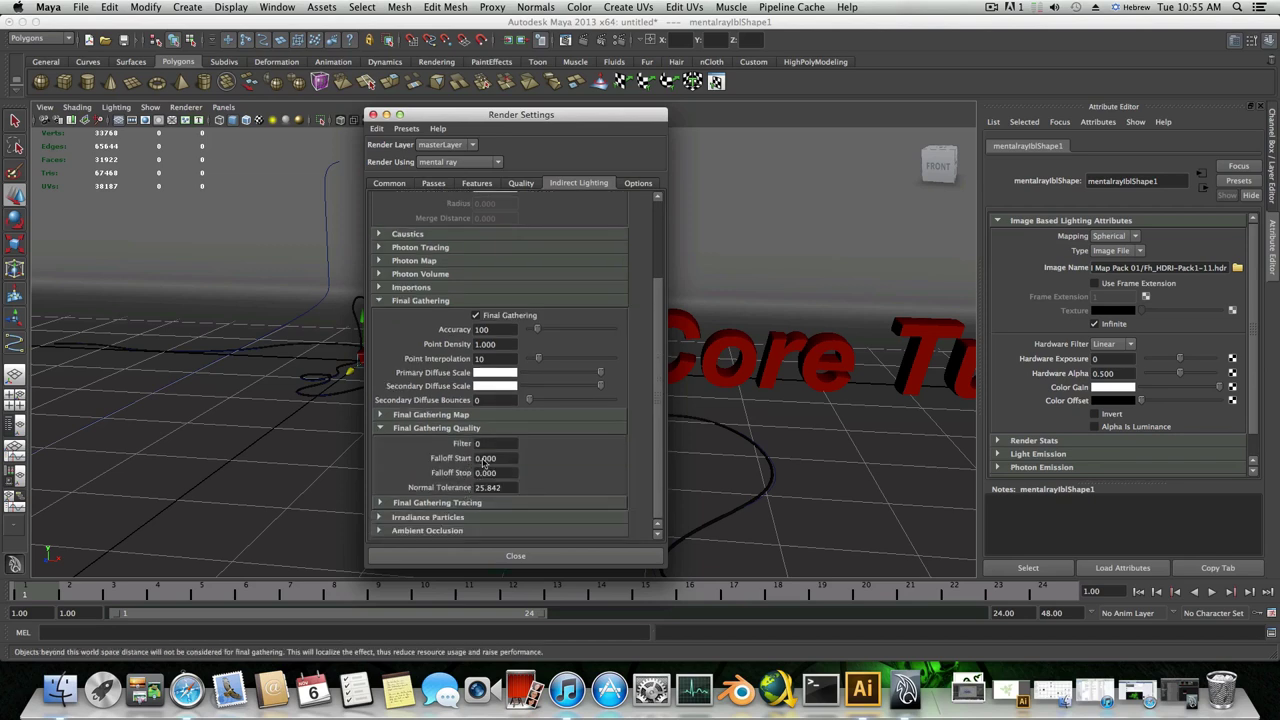
pyautogui.write('1')
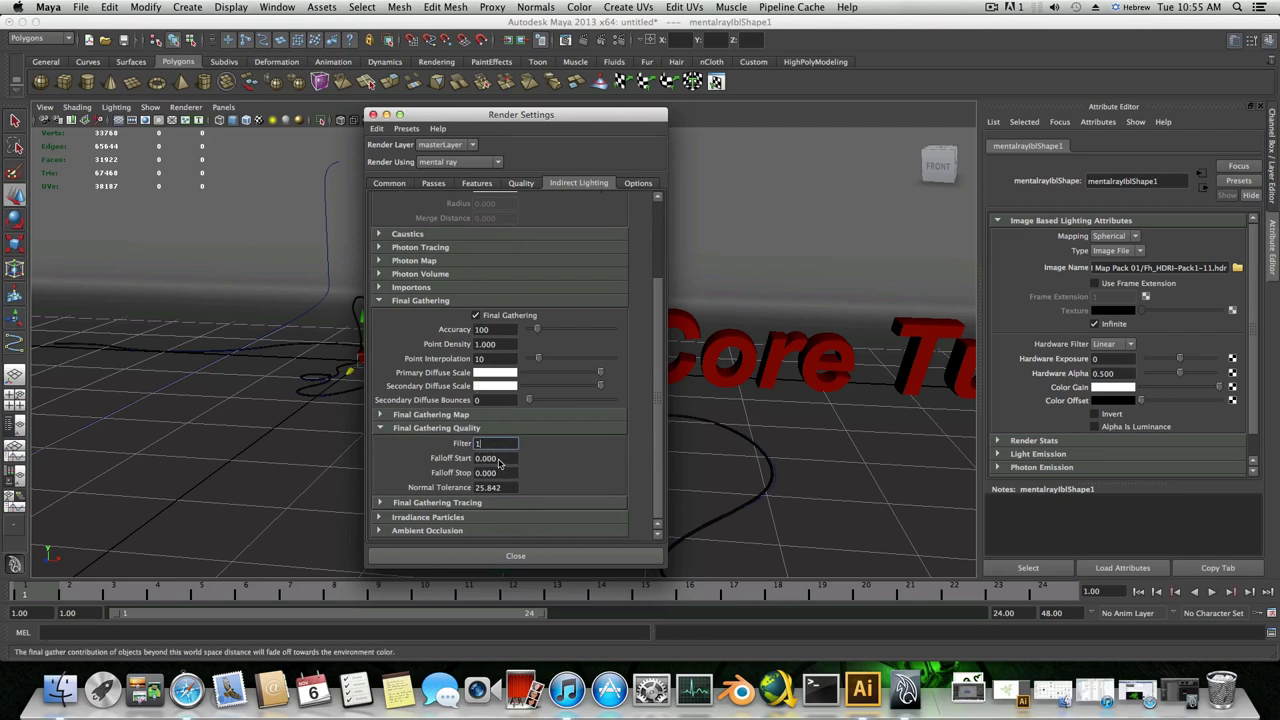
pyautogui.scroll(3, 492, 462)
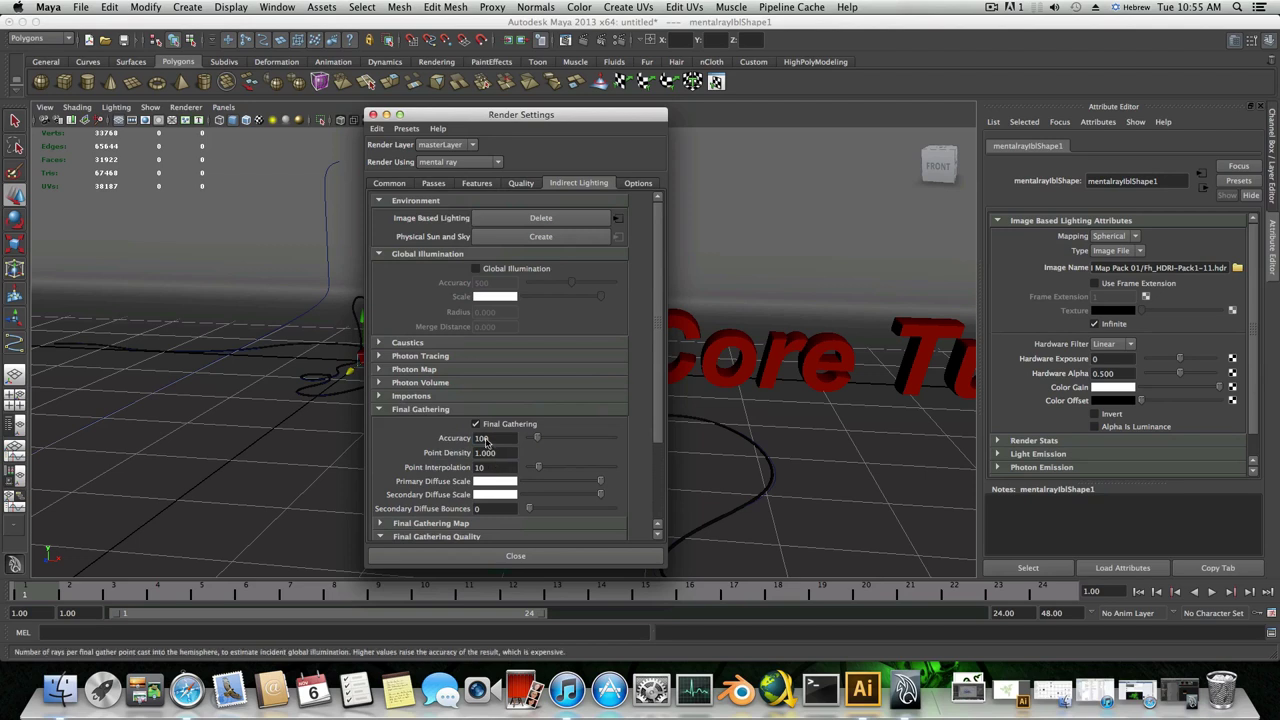
# - Enable Caustics among mental ray's secondary effects, then minimize the Render Settings window
pyautogui.click(458, 355)
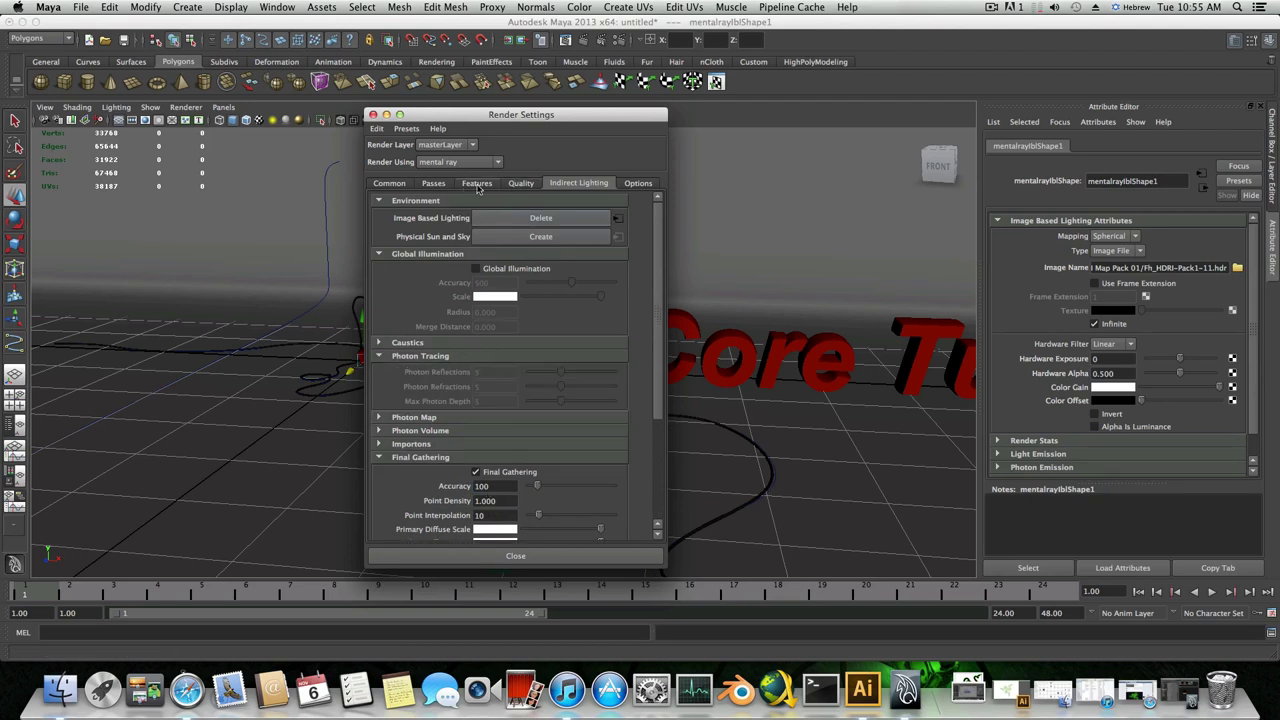
pyautogui.click(477, 184)
pyautogui.click(475, 274)
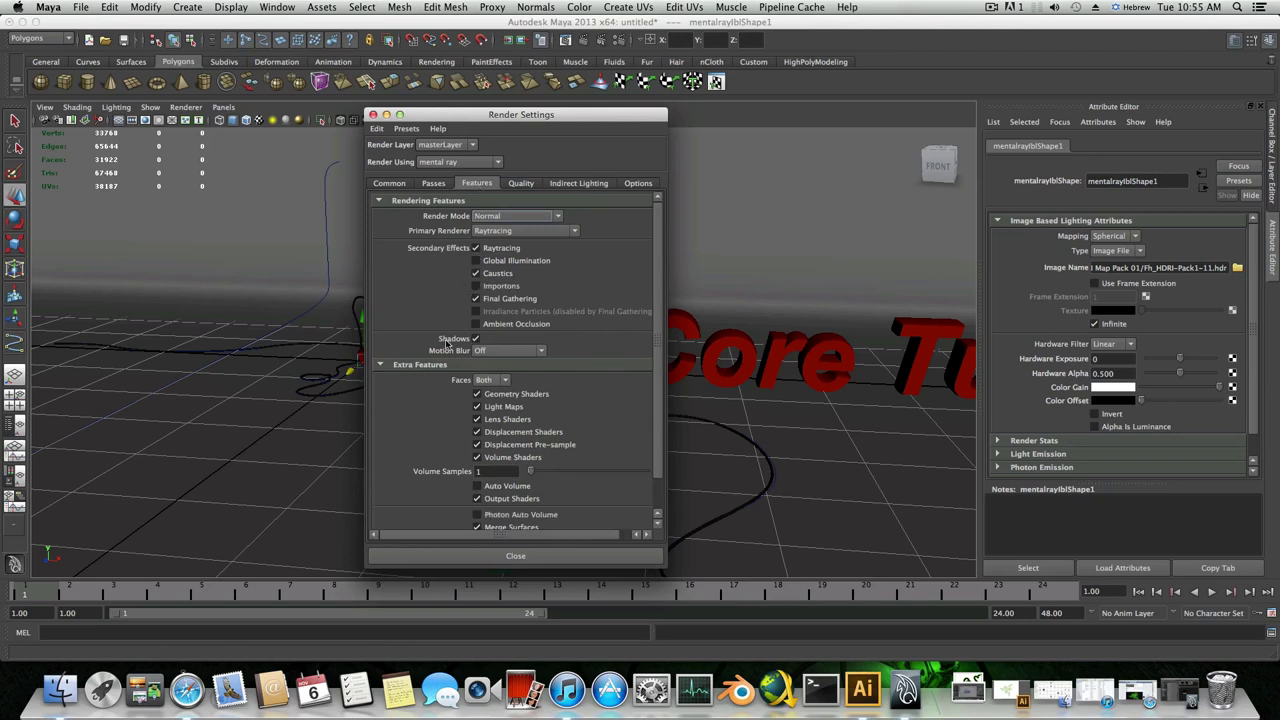
pyautogui.click(387, 115)
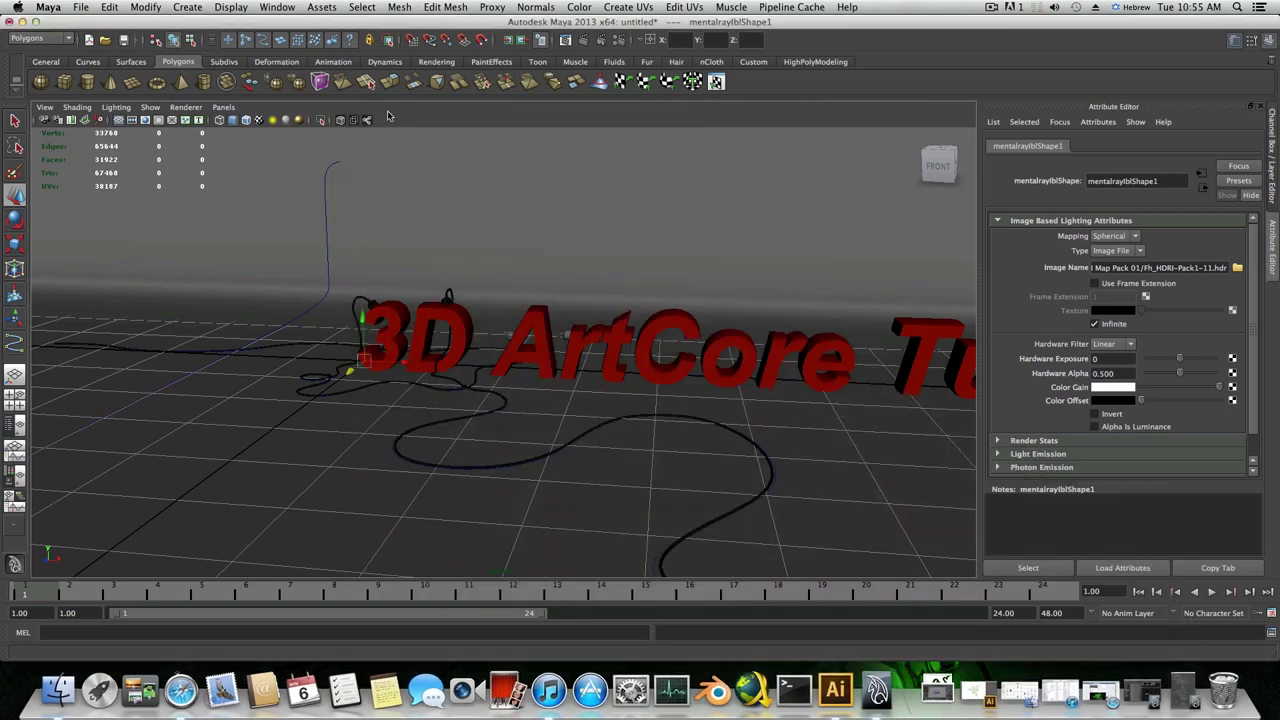
# - Create a point light and raise it vertically high above the start of the 3D text
pyautogui.keyDown('alt'); pyautogui.moveTo(756, 360); pyautogui.dragTo(812, 371); pyautogui.keyUp('alt')
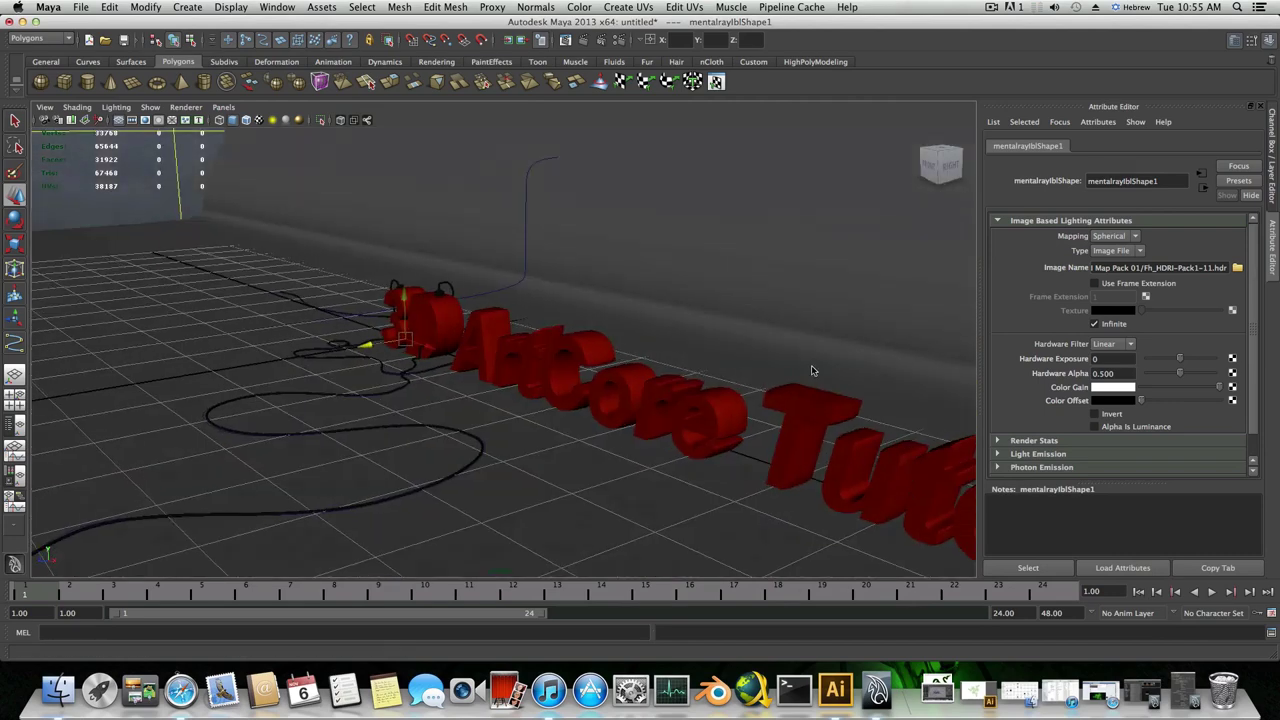
pyautogui.scroll(-3, 812, 371)
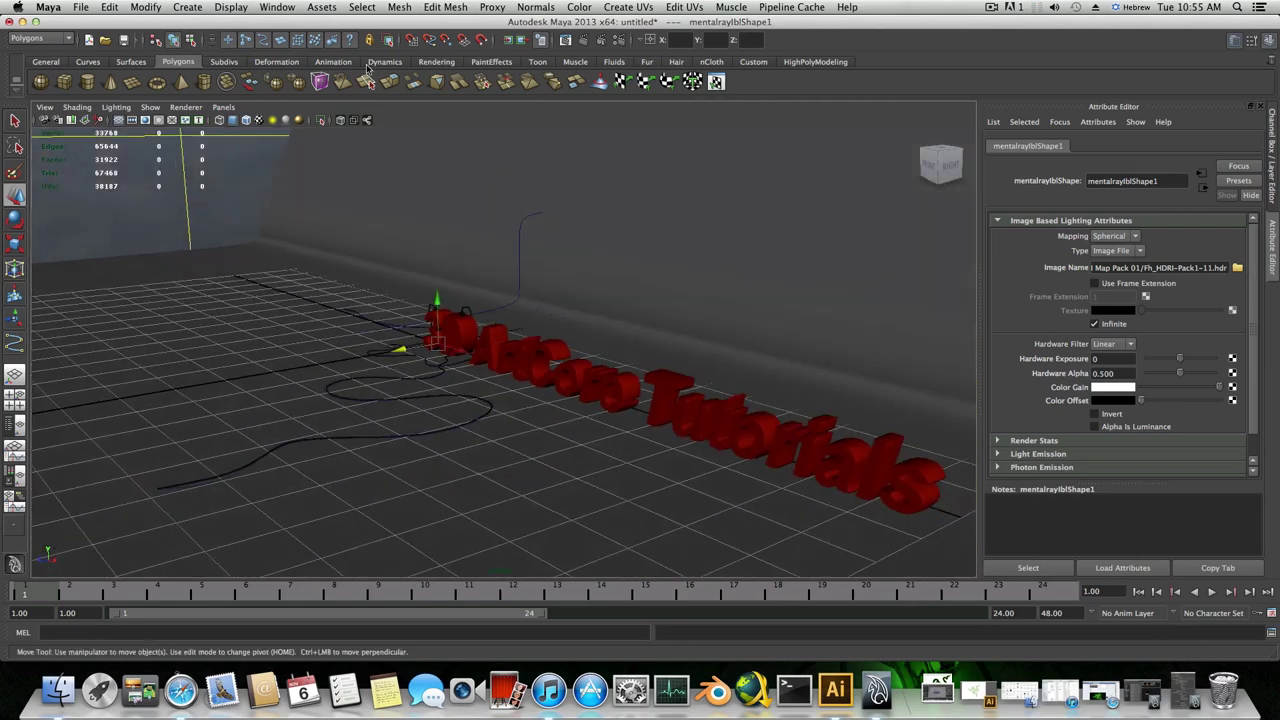
pyautogui.click(188, 9)
pyautogui.moveTo(232, 82)
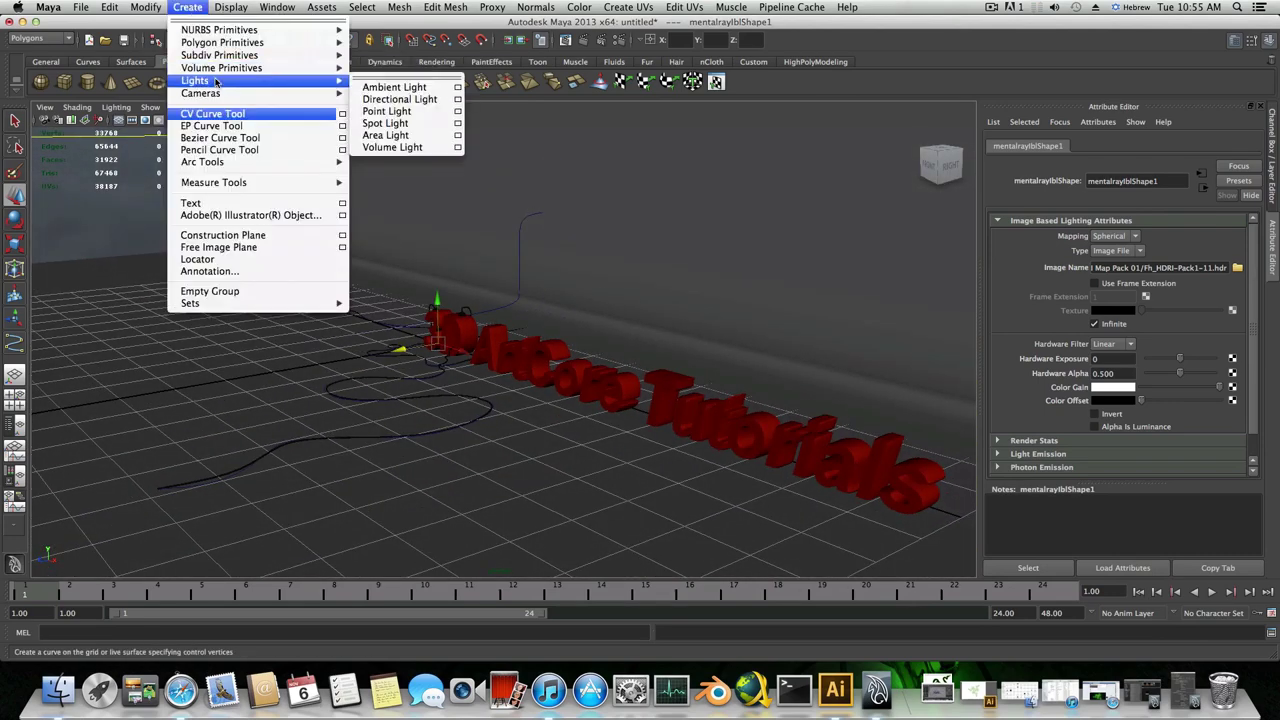
pyautogui.click(396, 112)
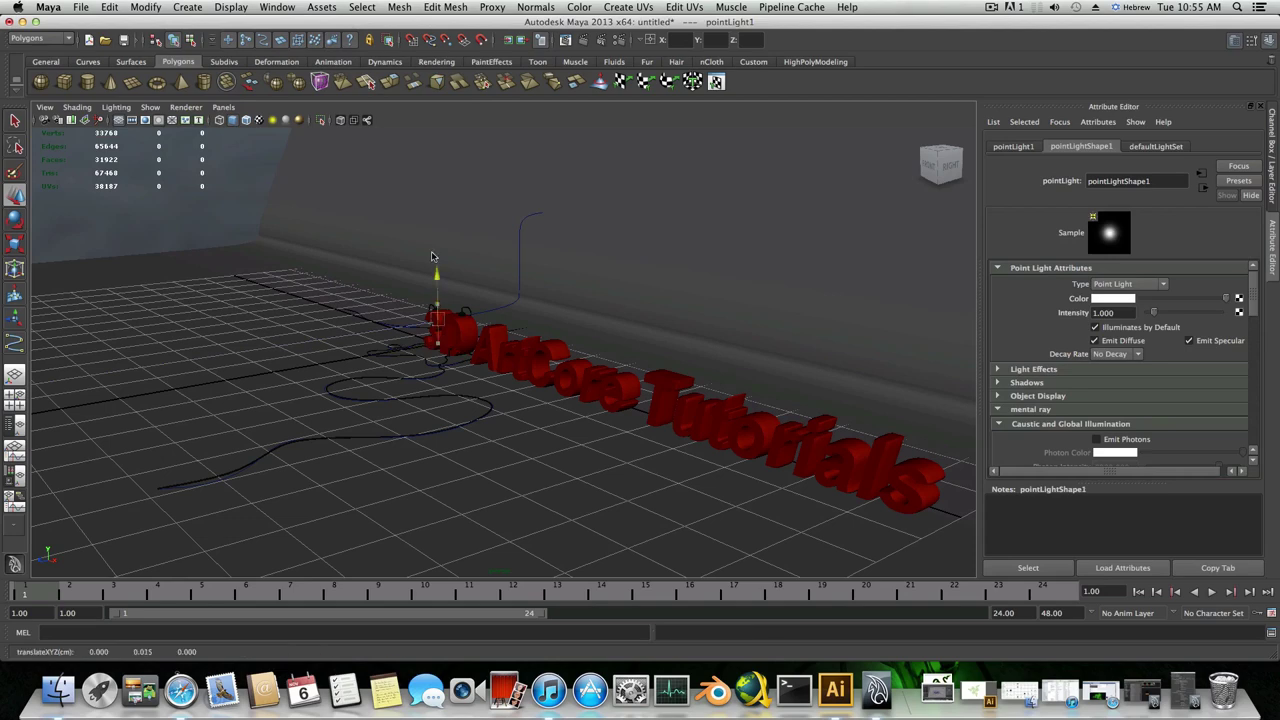
pyautogui.moveTo(432, 256); pyautogui.dragTo(402, 92)
# - Examine the raised point light's placement relative to the text and backdrop, then view the start of the text and cables up close from the front
pyautogui.keyDown('alt'); pyautogui.moveTo(644, 320); pyautogui.dragTo(557, 322, button='right'); pyautogui.keyUp('alt')
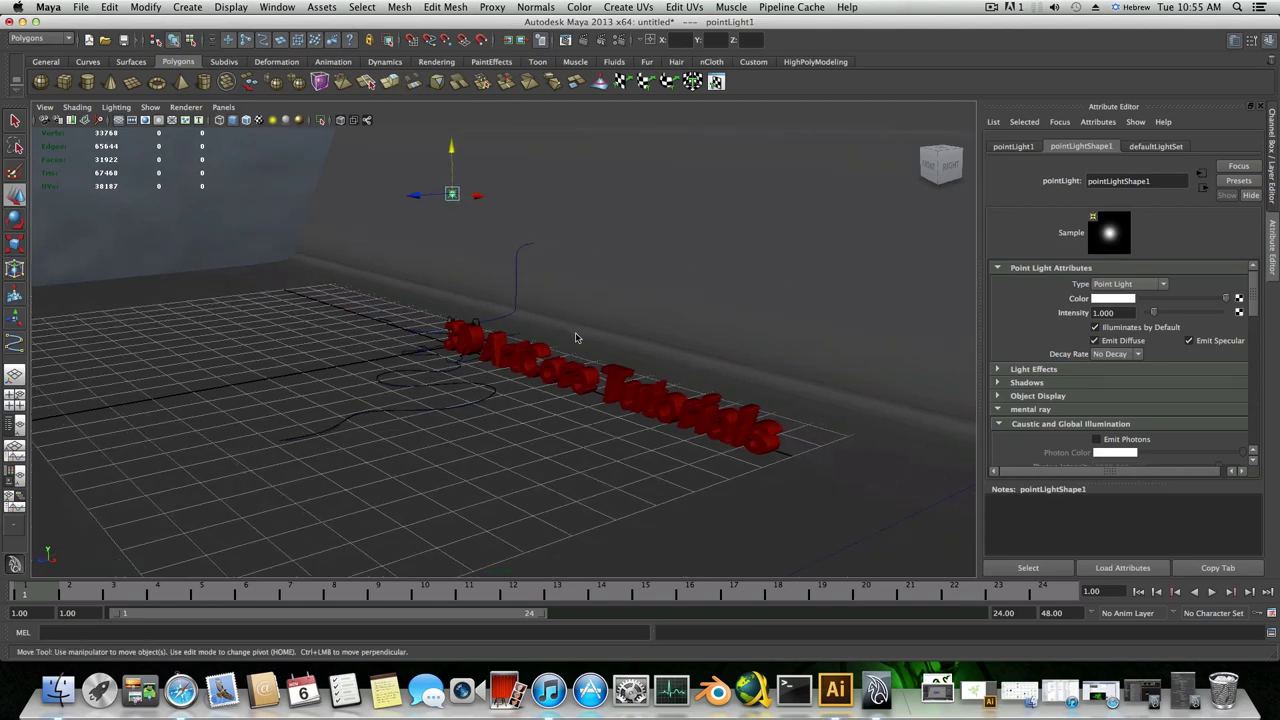
pyautogui.keyDown('alt'); pyautogui.moveTo(575, 338); pyautogui.dragTo(458, 172); pyautogui.keyUp('alt')
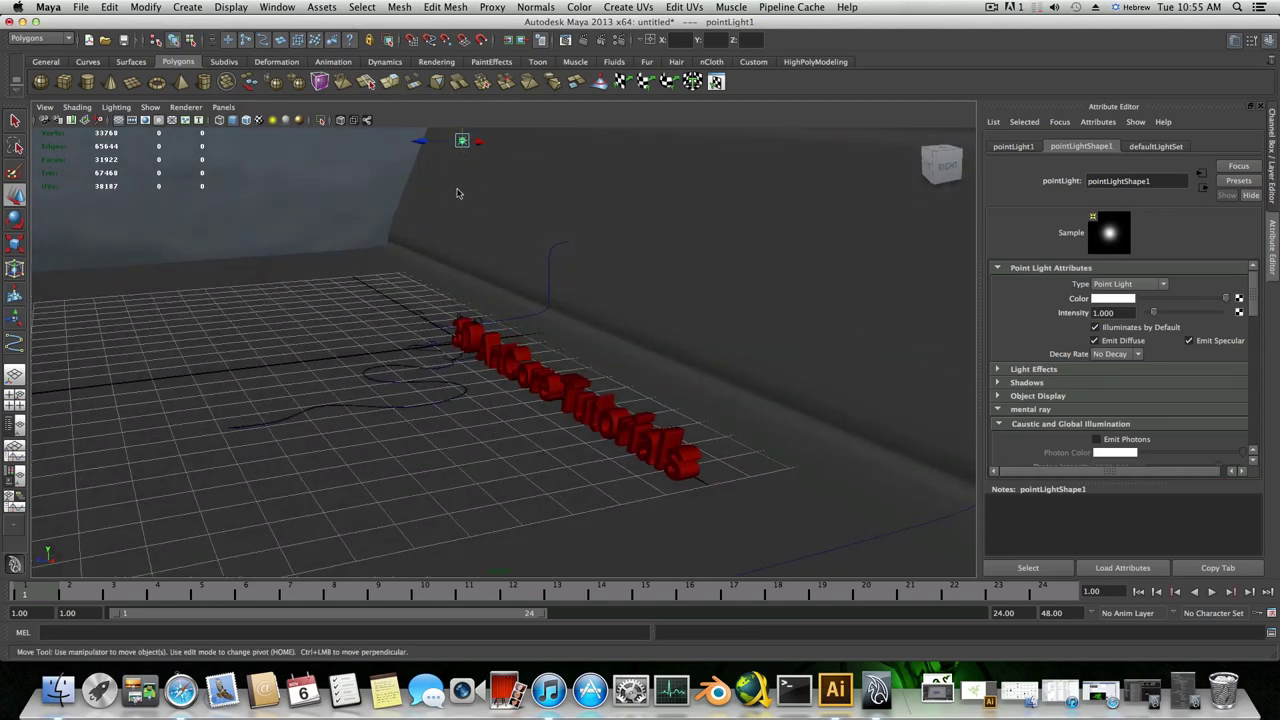
pyautogui.keyDown('alt'); pyautogui.moveTo(323, 228); pyautogui.dragTo(441, 232); pyautogui.keyUp('alt')
pyautogui.keyDown('alt'); pyautogui.moveTo(490, 234); pyautogui.dragTo(382, 209); pyautogui.keyUp('alt')
pyautogui.keyDown('alt'); pyautogui.moveTo(375, 263); pyautogui.dragTo(398, 258); pyautogui.keyUp('alt')
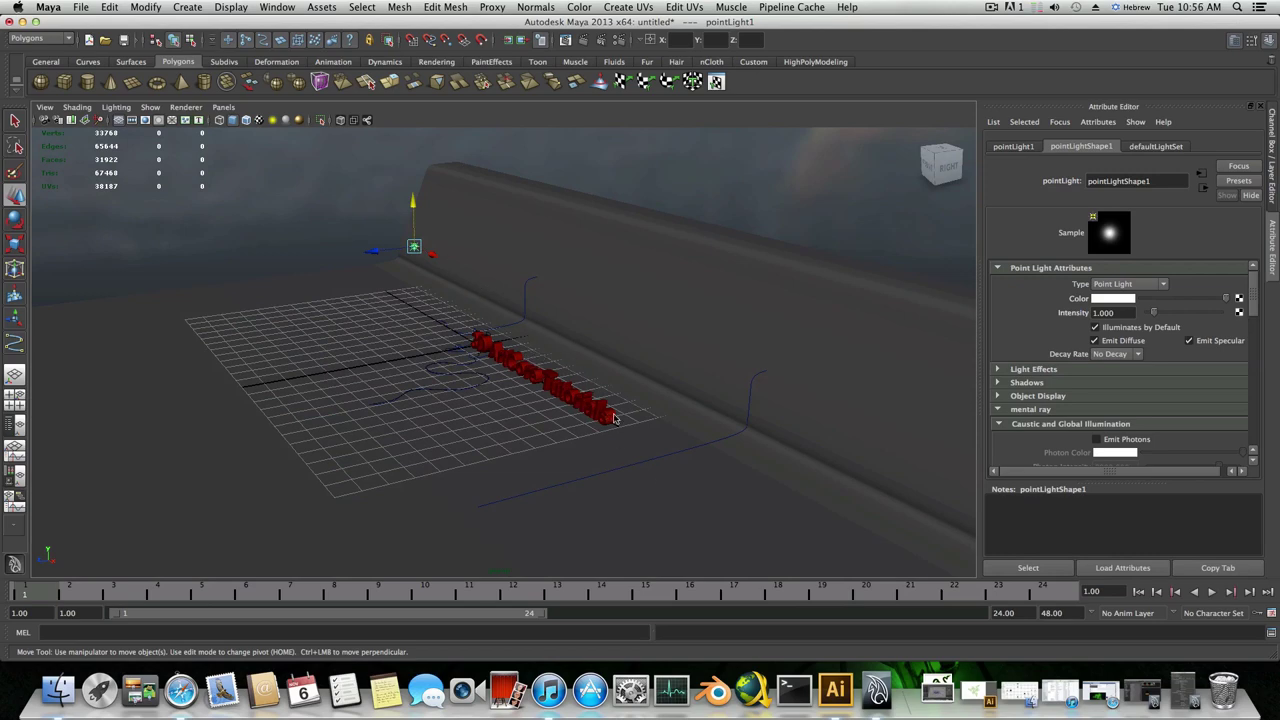
pyautogui.keyDown('alt'); pyautogui.moveTo(492, 384); pyautogui.dragTo(556, 384); pyautogui.keyUp('alt')
pyautogui.keyDown('alt'); pyautogui.moveTo(491, 366); pyautogui.dragTo(697, 434, button='right'); pyautogui.keyUp('alt')
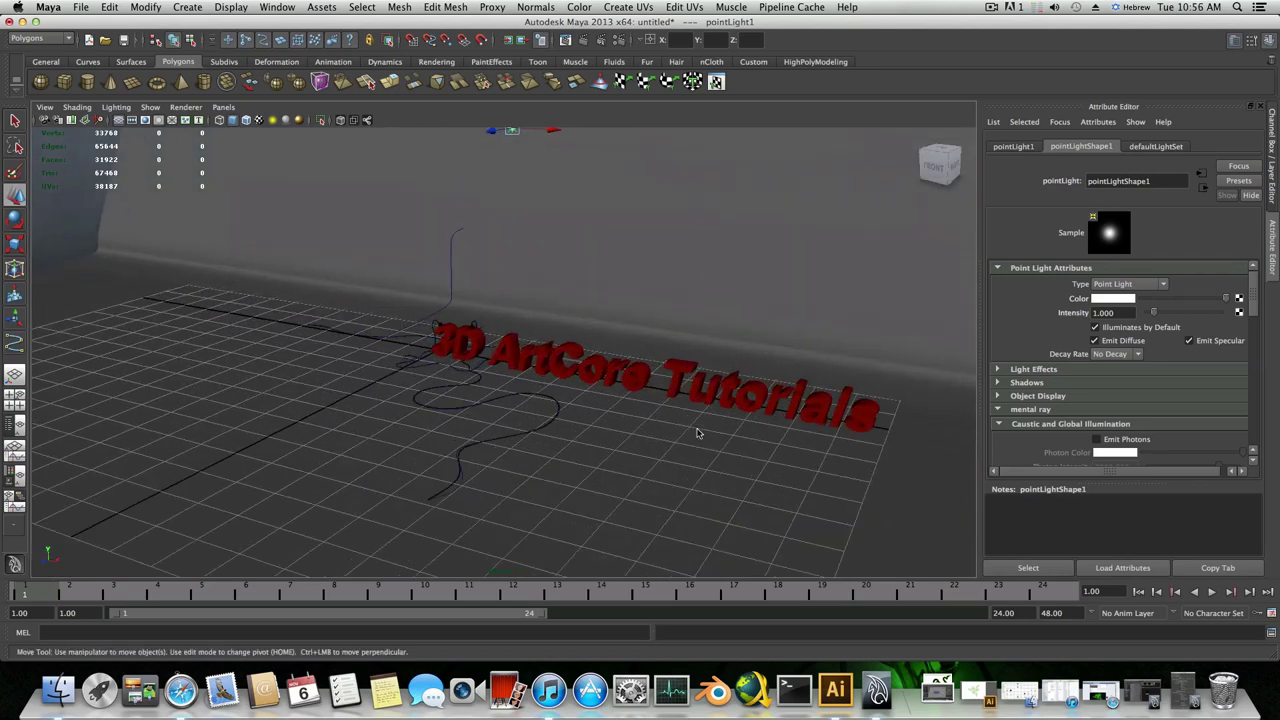
pyautogui.keyDown('alt'); pyautogui.moveTo(602, 415); pyautogui.dragTo(760, 446, button='right'); pyautogui.keyUp('alt')
pyautogui.keyDown('alt'); pyautogui.moveTo(760, 446); pyautogui.dragTo(629, 420, button='middle'); pyautogui.keyUp('alt')
pyautogui.keyDown('alt'); pyautogui.moveTo(629, 420); pyautogui.dragTo(697, 423); pyautogui.keyUp('alt')
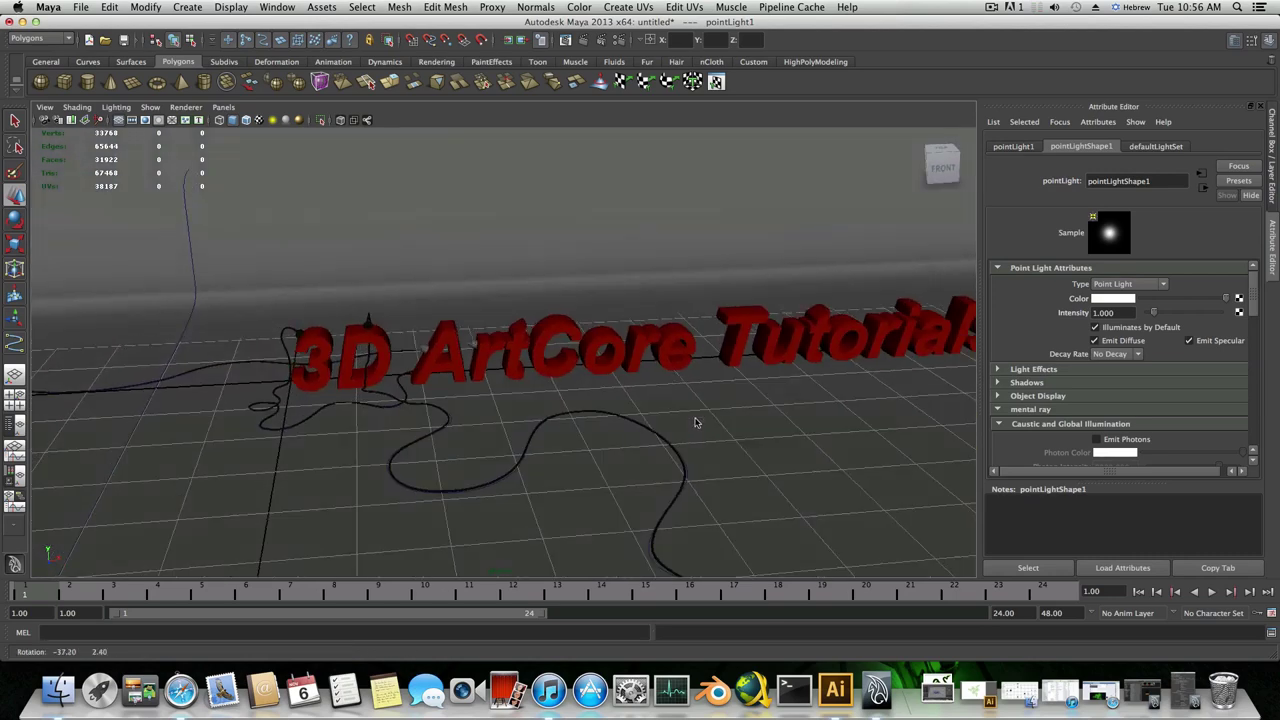
pyautogui.keyDown('alt'); pyautogui.moveTo(640, 408); pyautogui.dragTo(711, 430, button='right'); pyautogui.keyUp('alt')
pyautogui.keyDown('alt'); pyautogui.moveTo(711, 430); pyautogui.dragTo(819, 496); pyautogui.keyUp('alt')
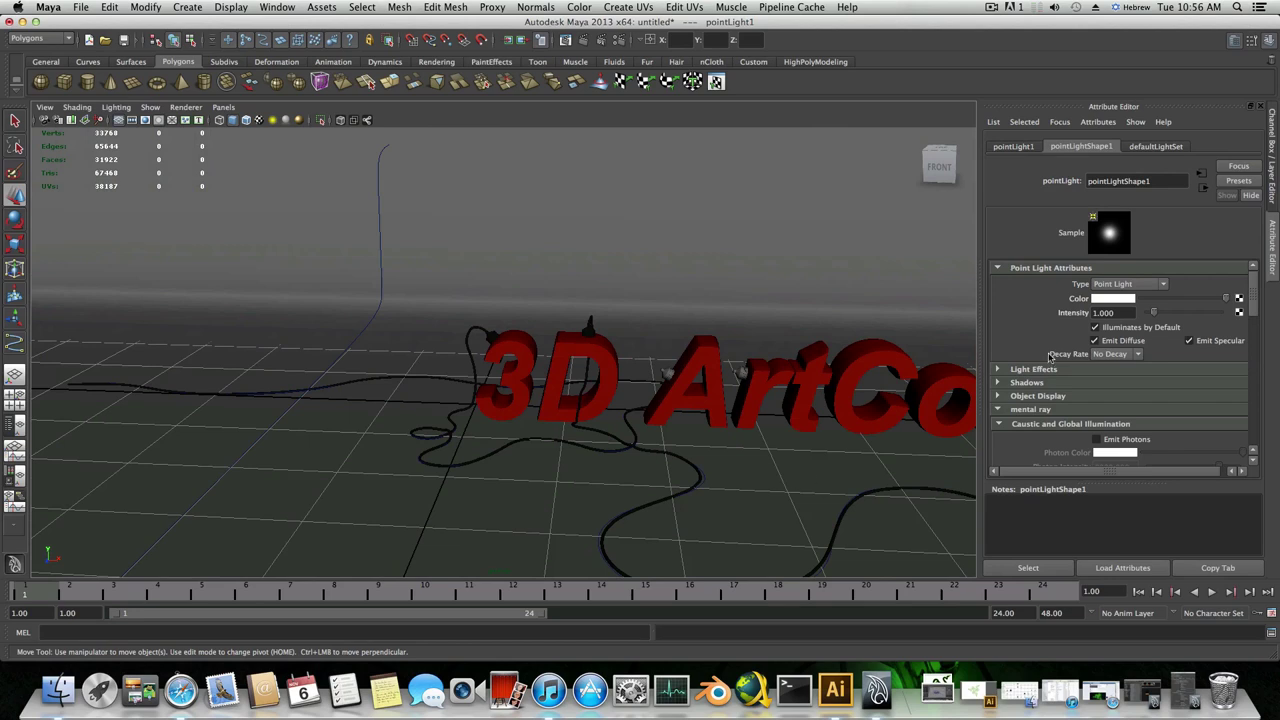
# - Assign a mental ray physical_light node as the point light's custom Light Shader
pyautogui.scroll(-3, 1135, 350)
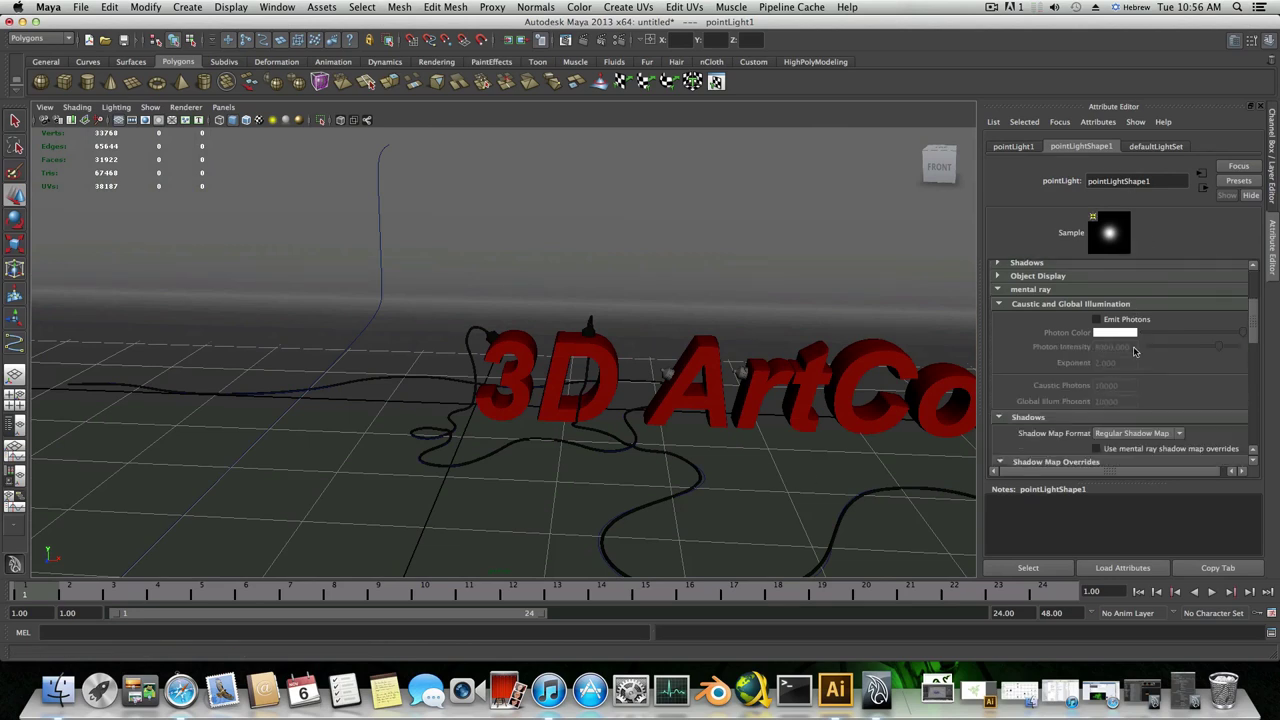
pyautogui.scroll(-8, 1135, 350)
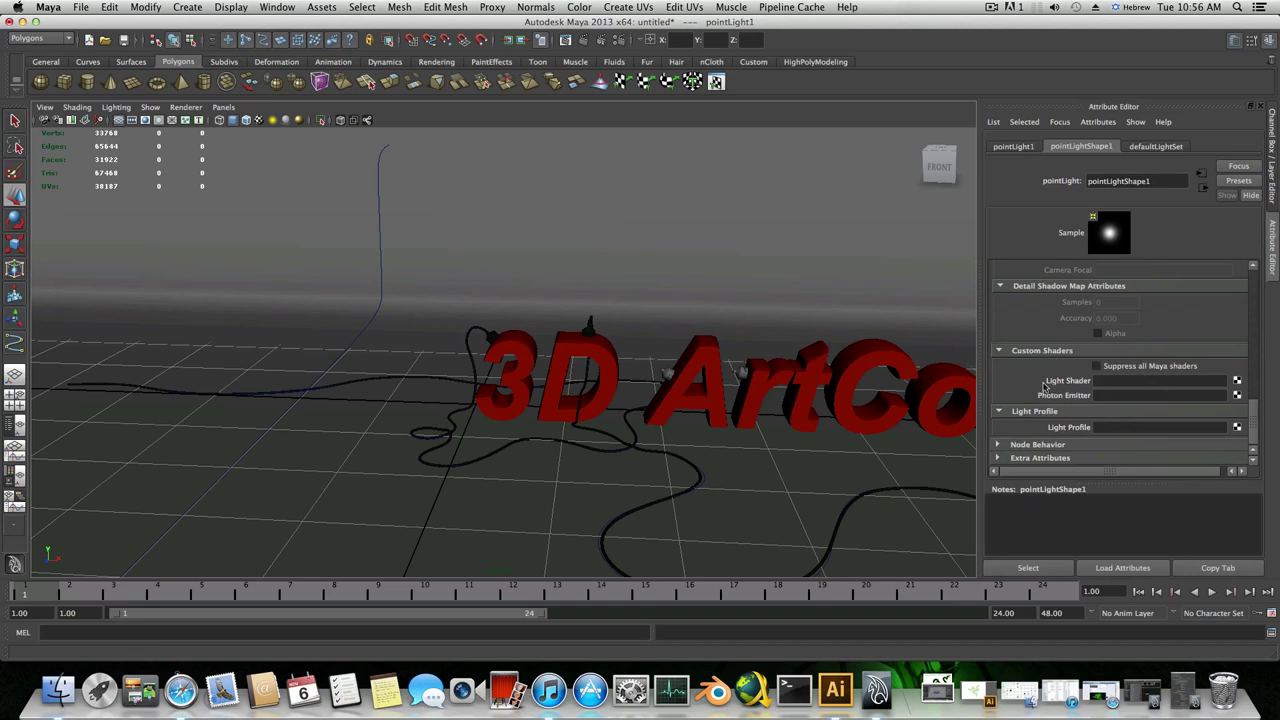
pyautogui.click(1237, 382)
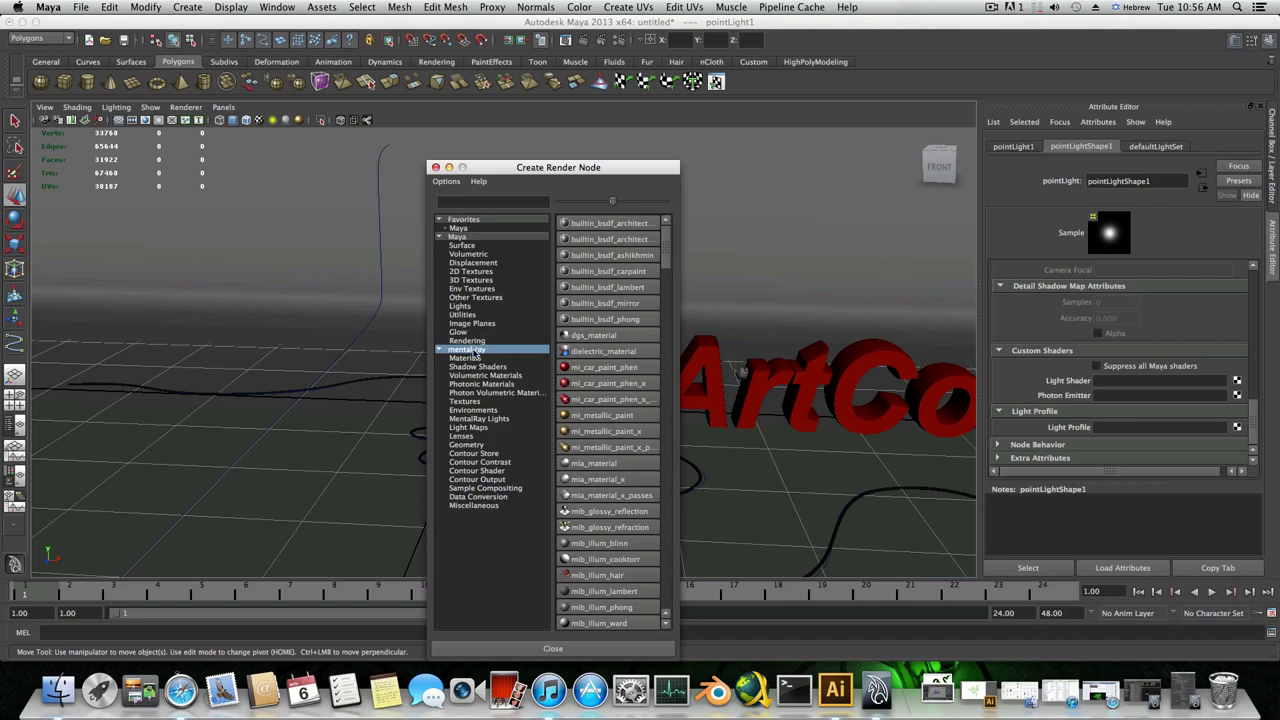
pyautogui.click(481, 419)
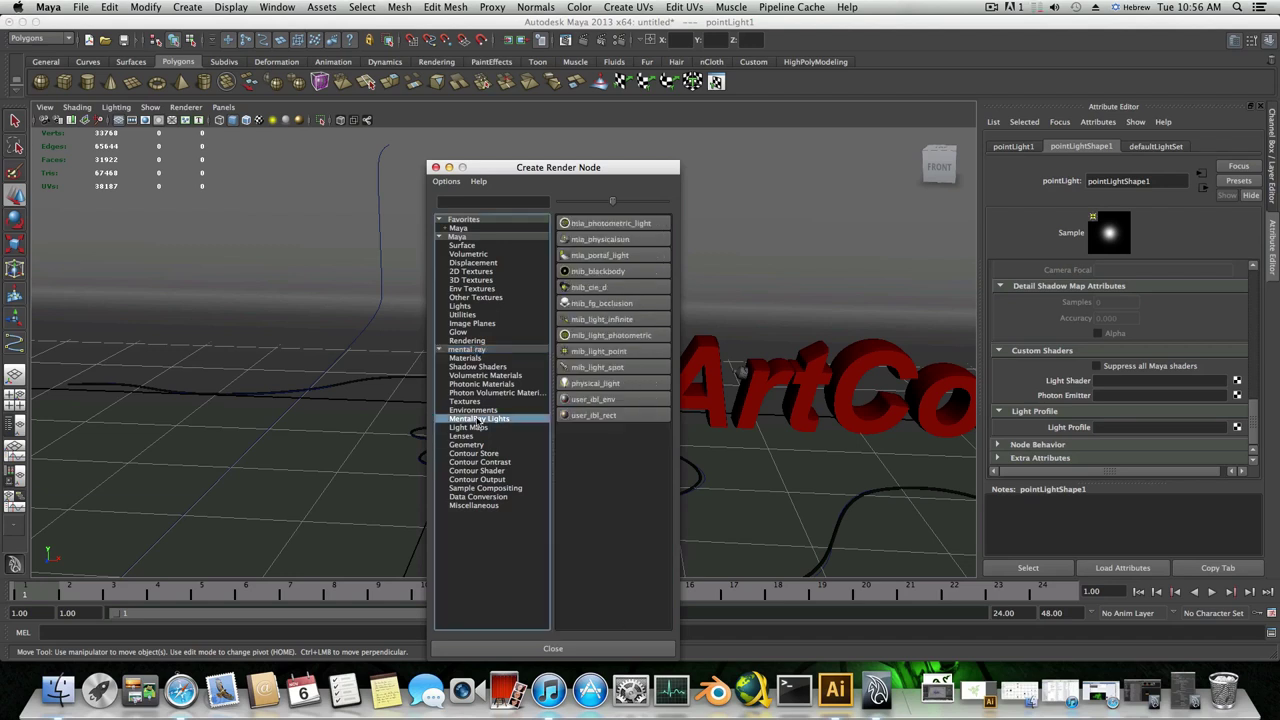
pyautogui.click(611, 388)
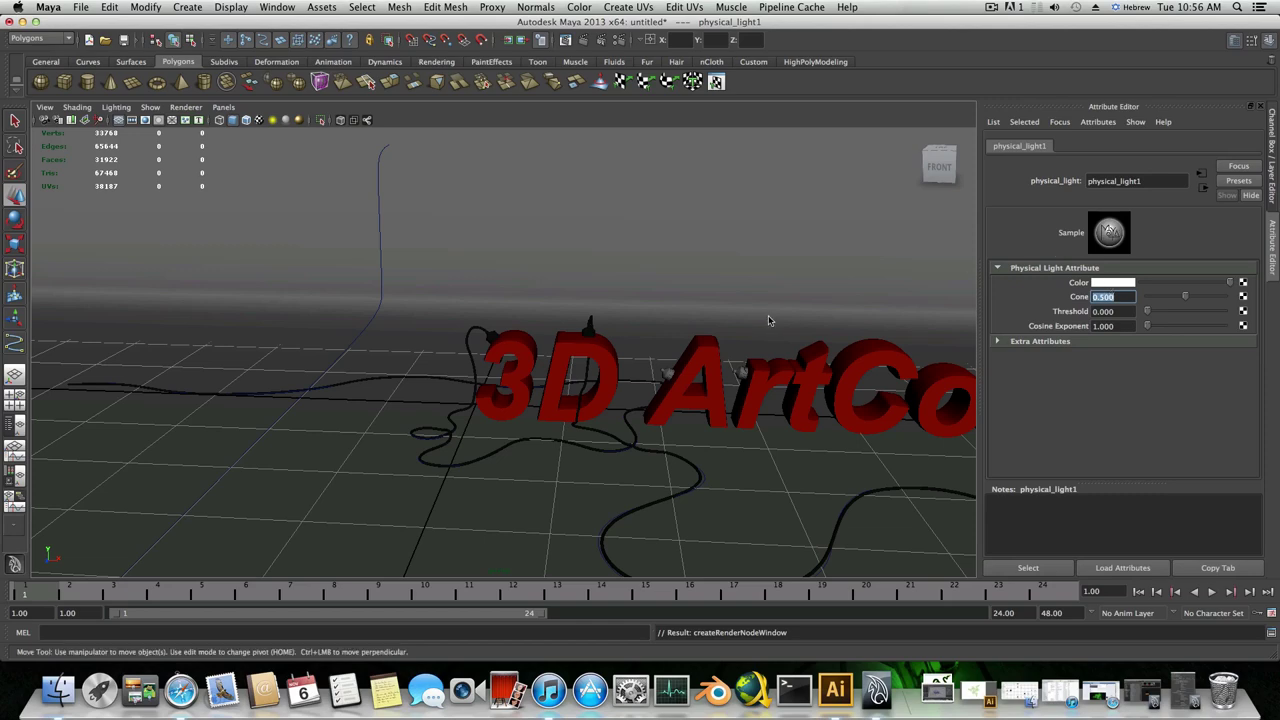
# - Select the point light above the text and set its intensity to 0.010
pyautogui.scroll(-6, 768, 315)
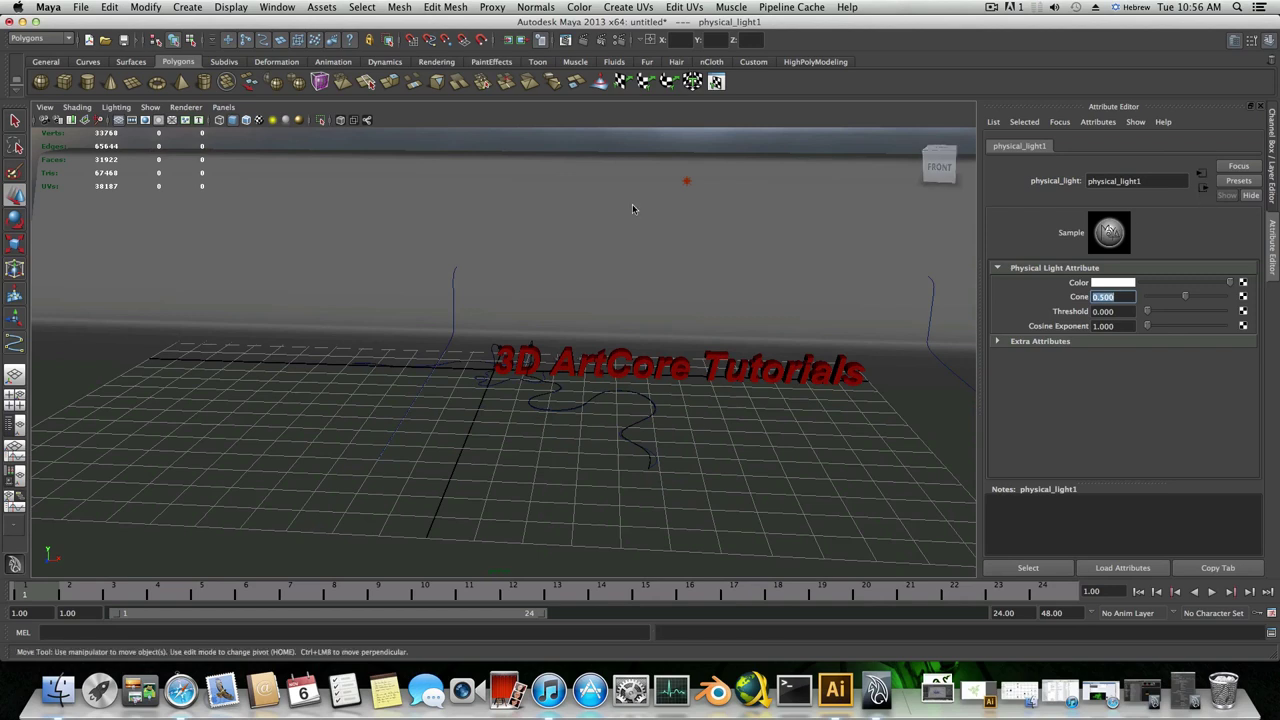
pyautogui.click(685, 181)
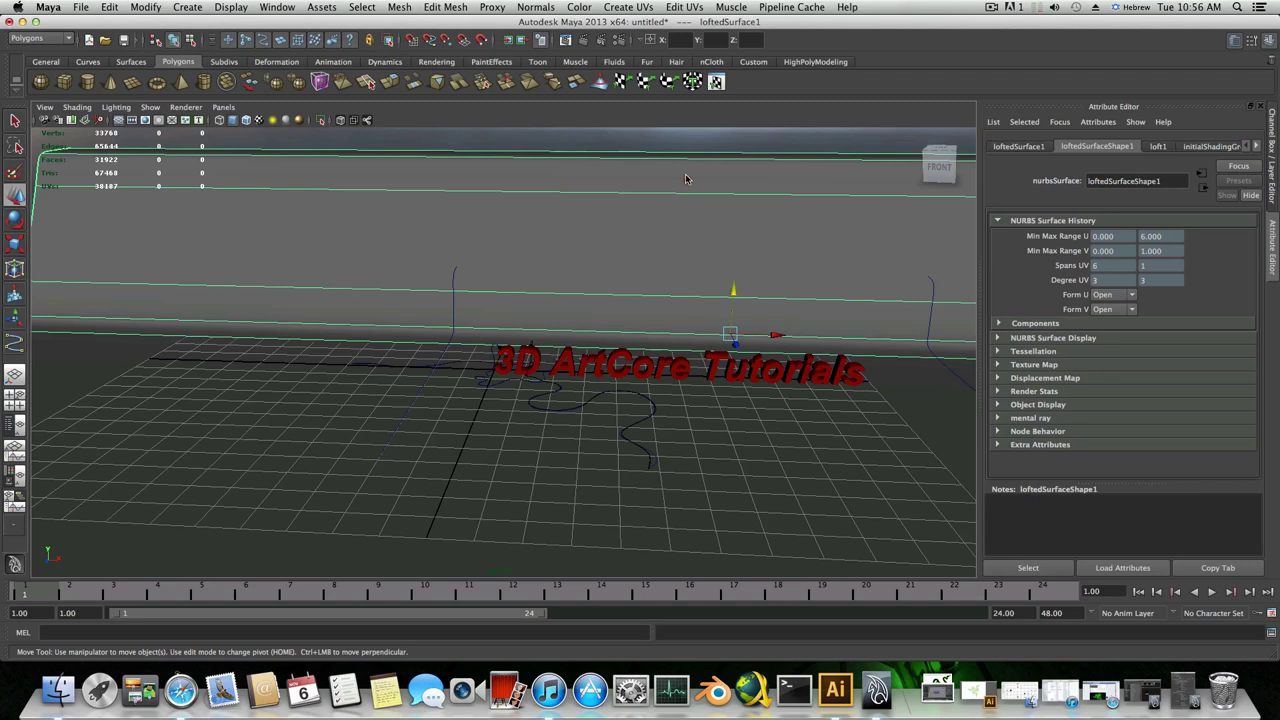
pyautogui.click(690, 188)
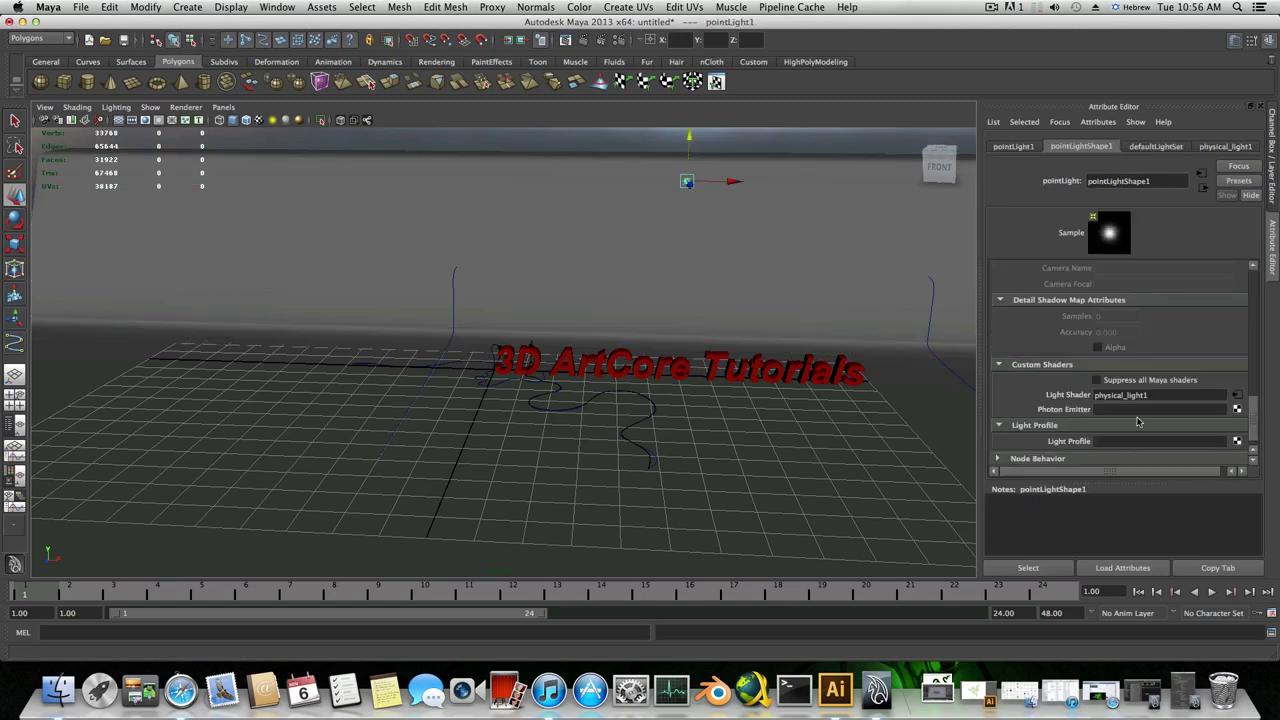
pyautogui.scroll(10, 1133, 427)
pyautogui.moveTo(1129, 313); pyautogui.dragTo(1079, 315)
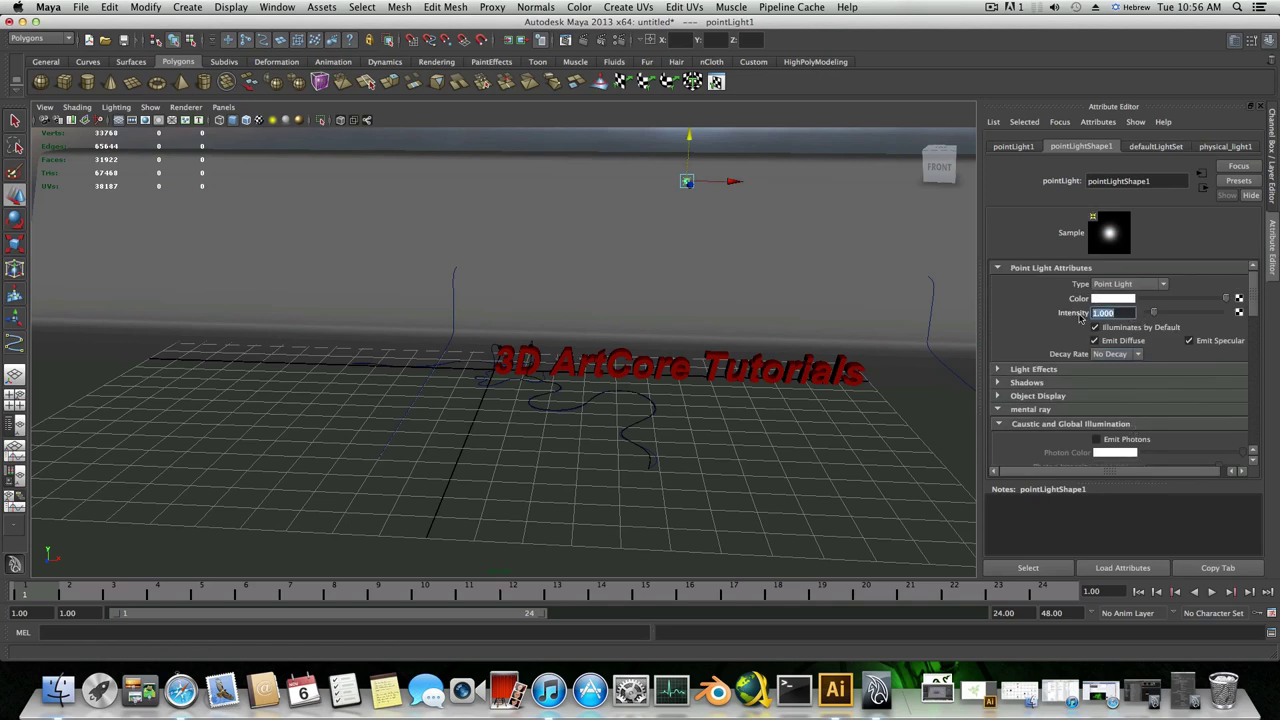
pyautogui.write('1')
pyautogui.press('Return')
# - Enable Emit Photons in the point light's mental ray Caustic and Global Illumination settings
pyautogui.scroll(-3, 1058, 450)
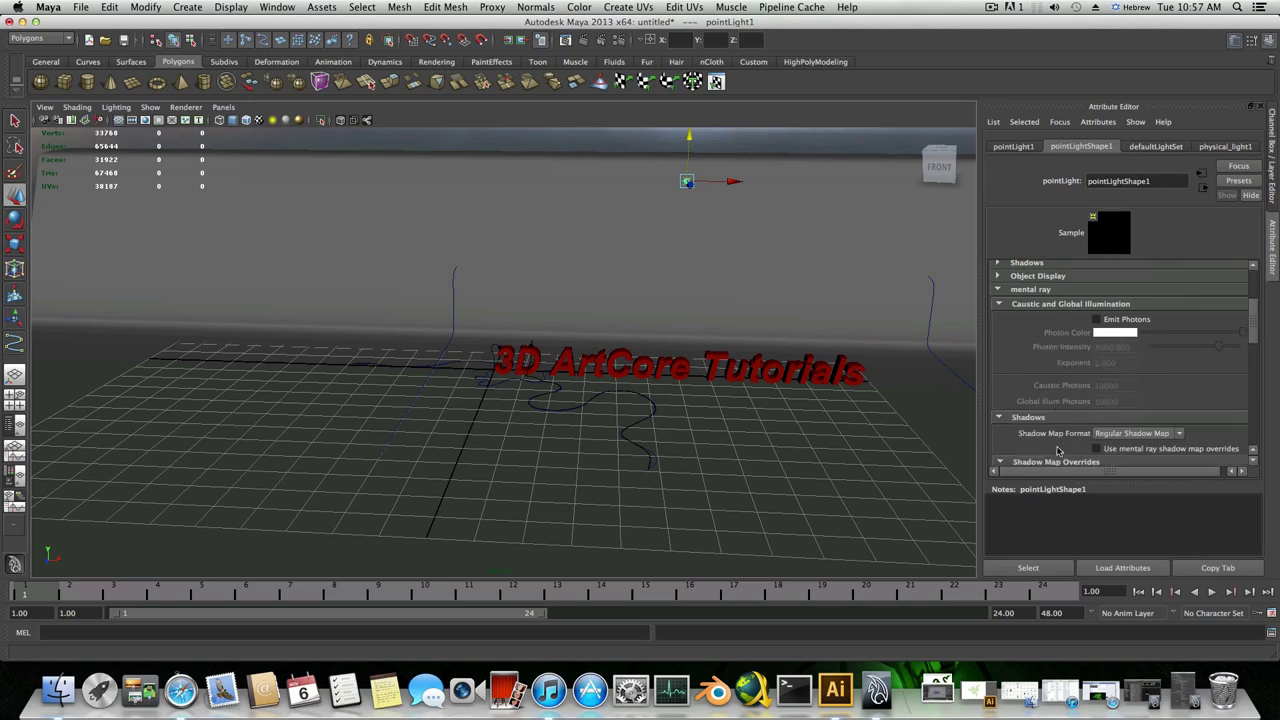
pyautogui.click(1036, 290)
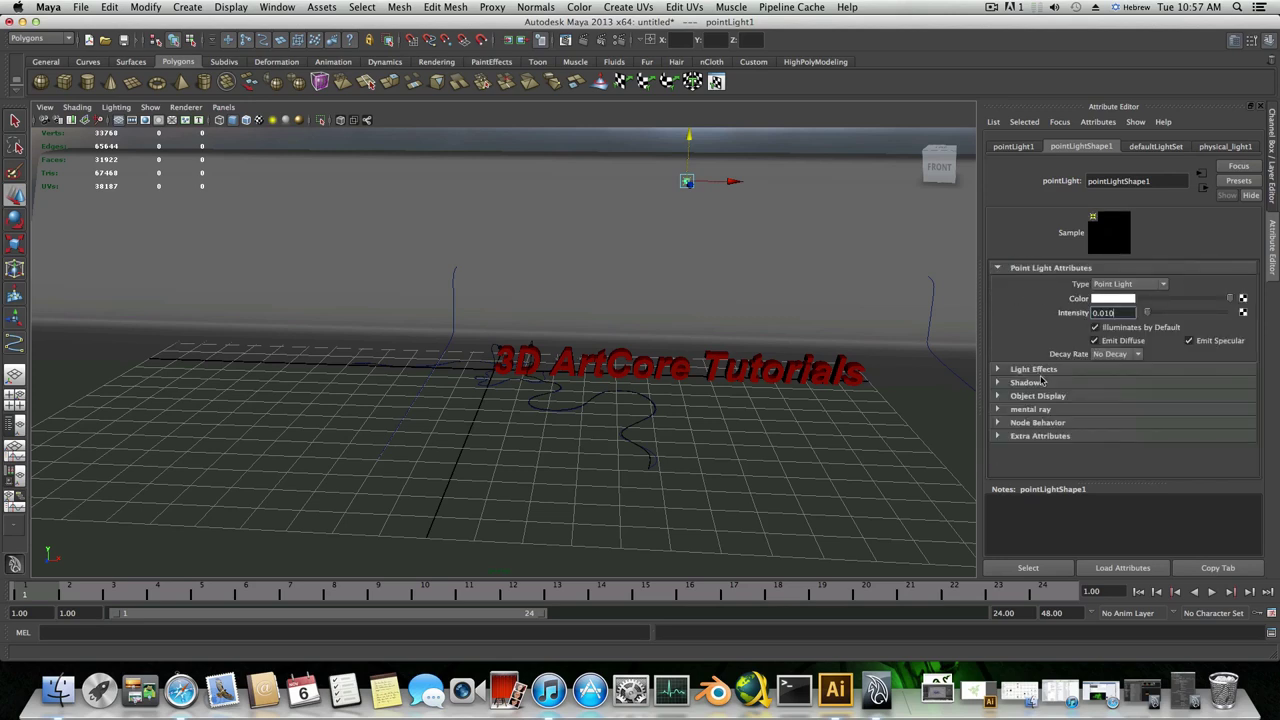
pyautogui.click(1044, 409)
pyautogui.scroll(-3, 1060, 390)
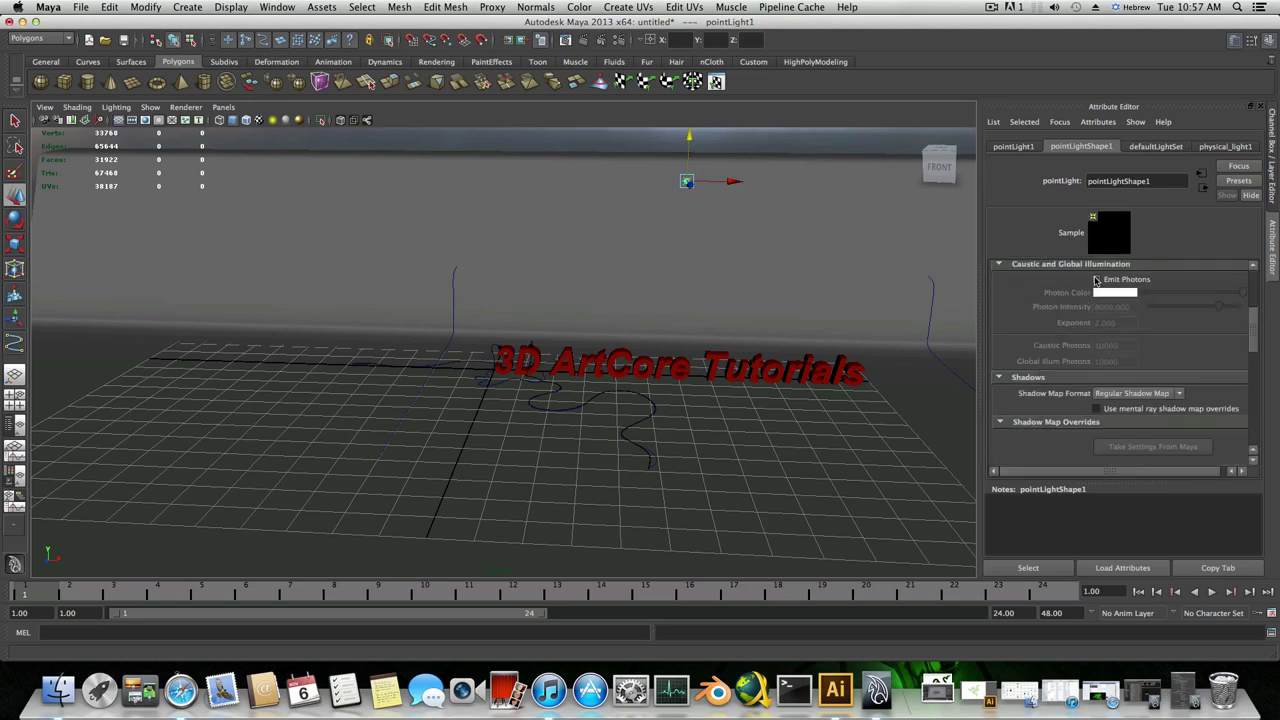
pyautogui.click(1096, 280)
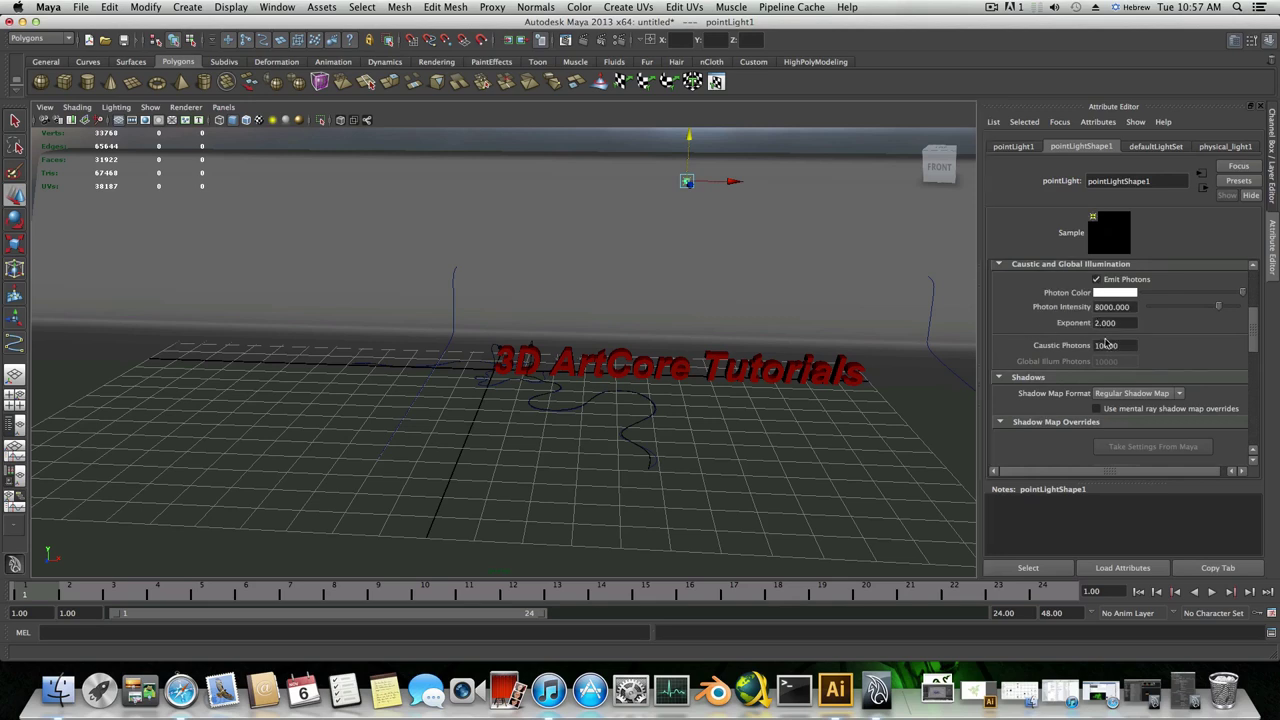
# - Examine the point light's shadow attributes, including the depth map and ray trace shadow settings
pyautogui.scroll(-5, 1110, 405)
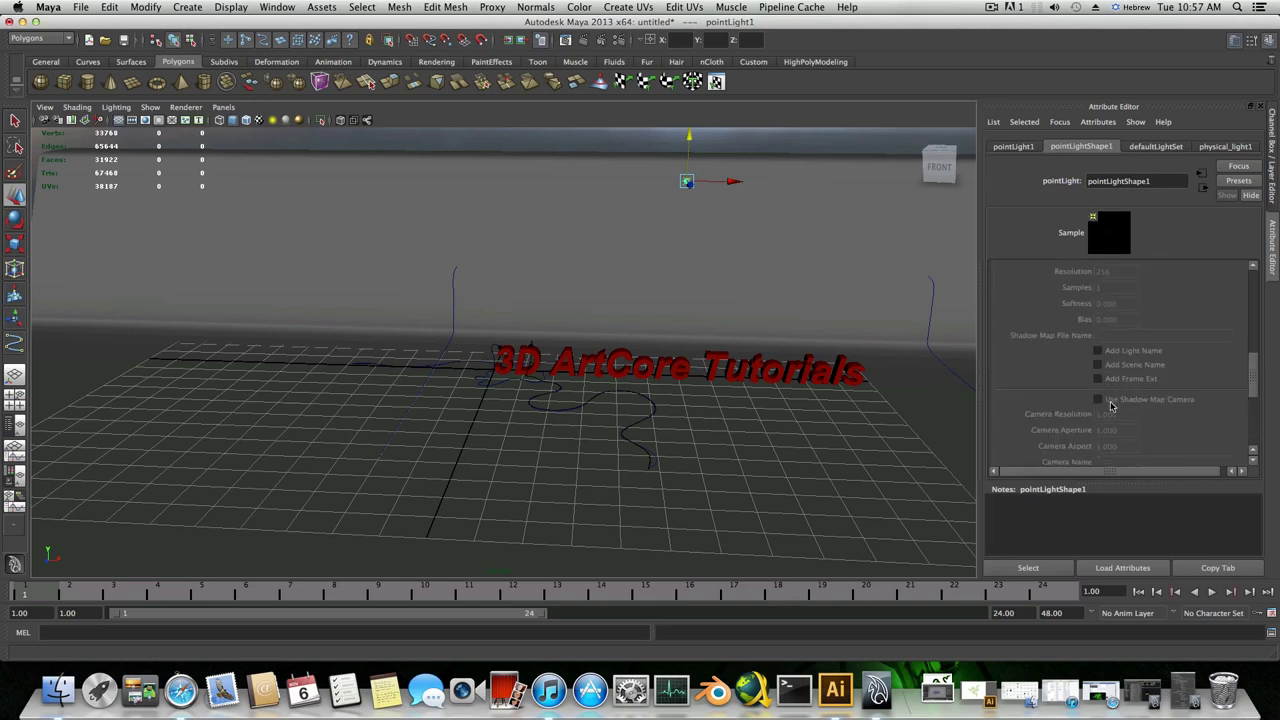
pyautogui.scroll(5, 1110, 405)
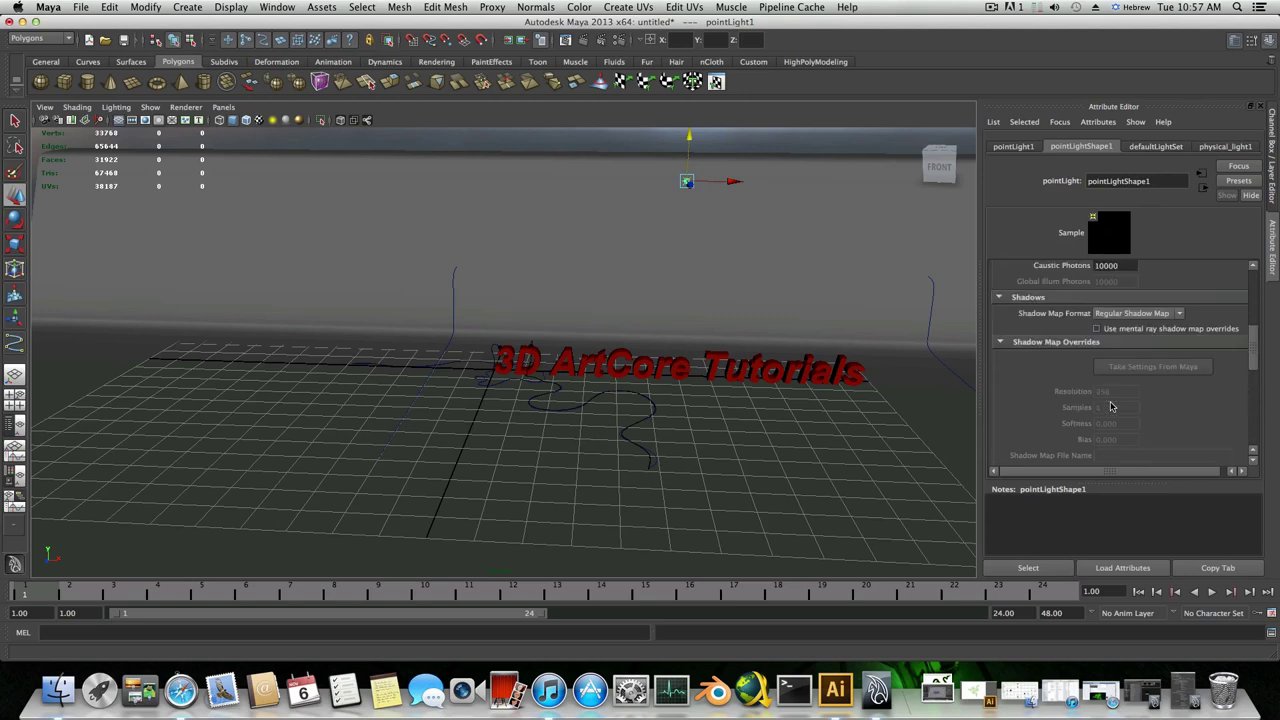
pyautogui.click(1028, 264)
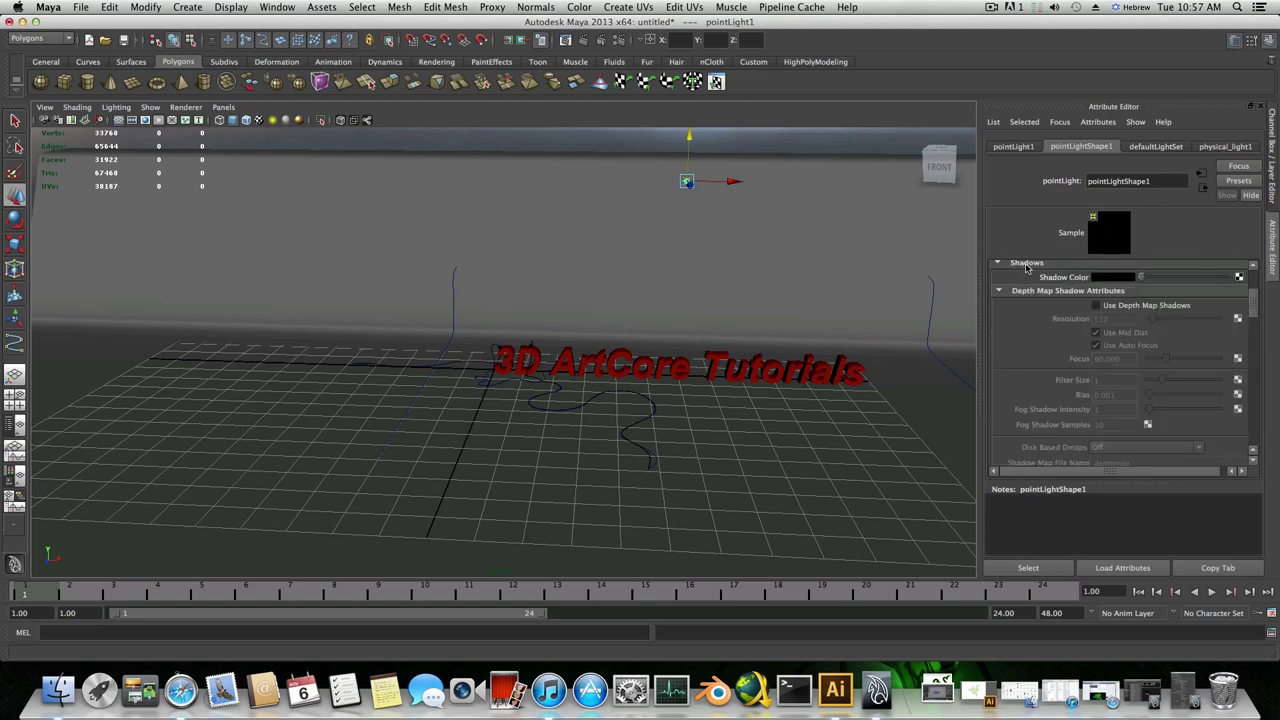
pyautogui.scroll(-2, 1103, 365)
pyautogui.scroll(-3, 1105, 385)
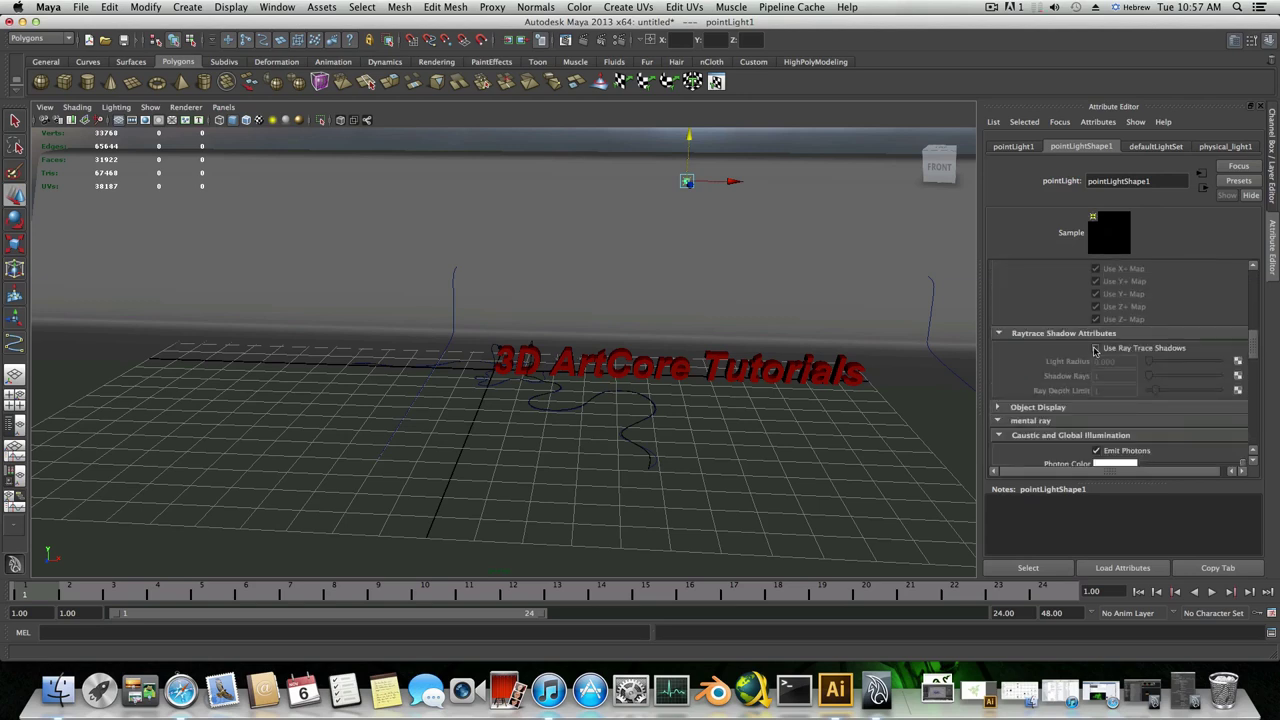
pyautogui.scroll(6, 1063, 398)
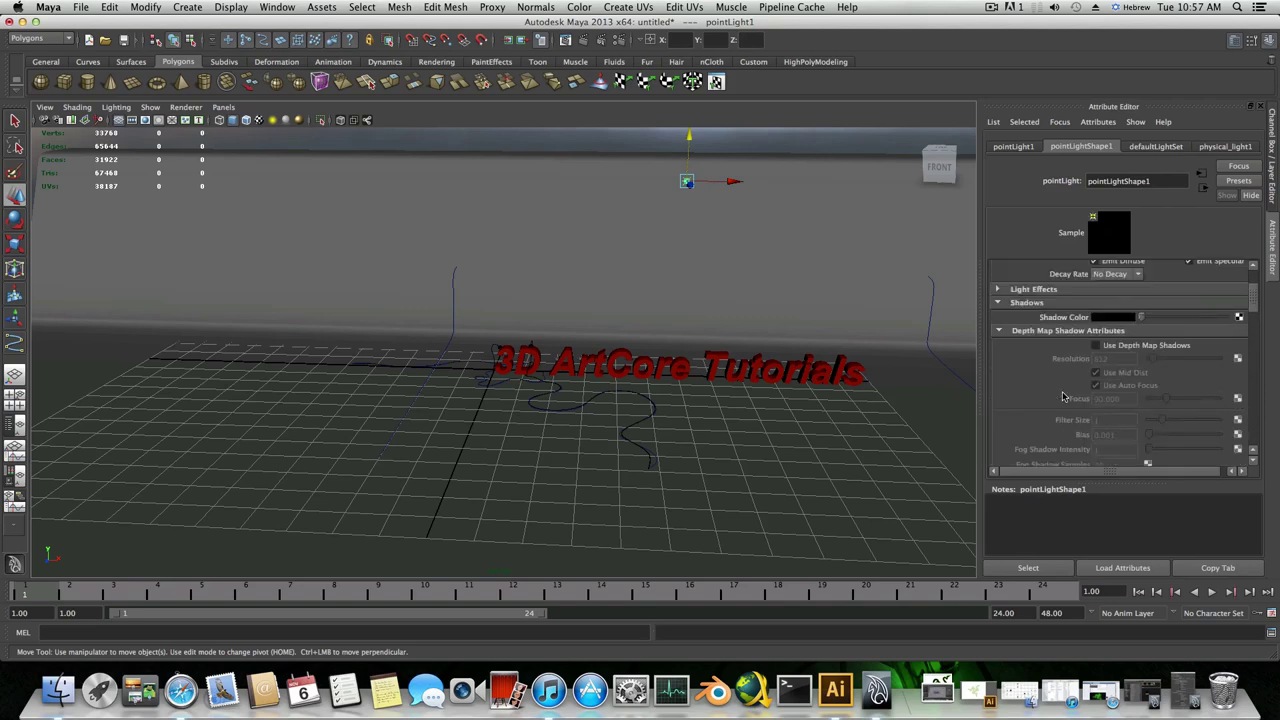
# - Render the text and cables with mental ray from an angled close-up and inspect the result enlarged
pyautogui.keyDown('alt'); pyautogui.moveTo(854, 374); pyautogui.dragTo(740, 355); pyautogui.keyUp('alt')
pyautogui.scroll(3, 765, 383)
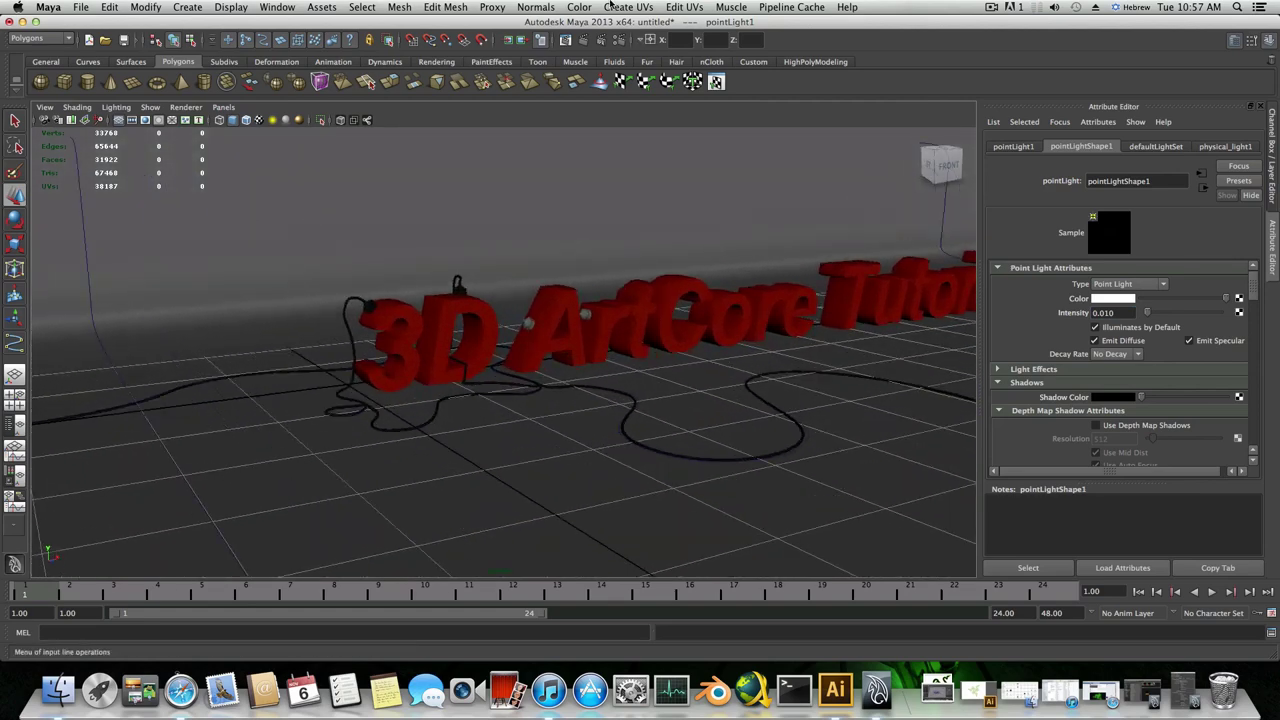
pyautogui.click(587, 40)
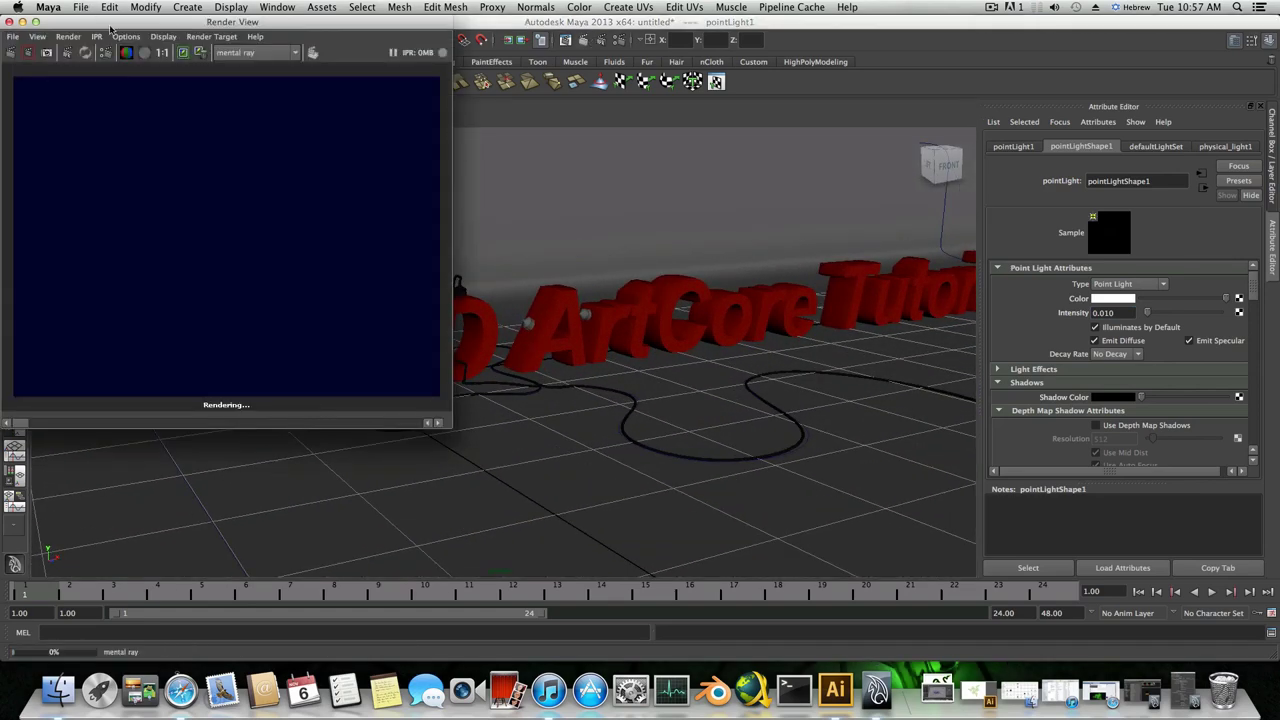
pyautogui.moveTo(130, 24); pyautogui.dragTo(575, 68)
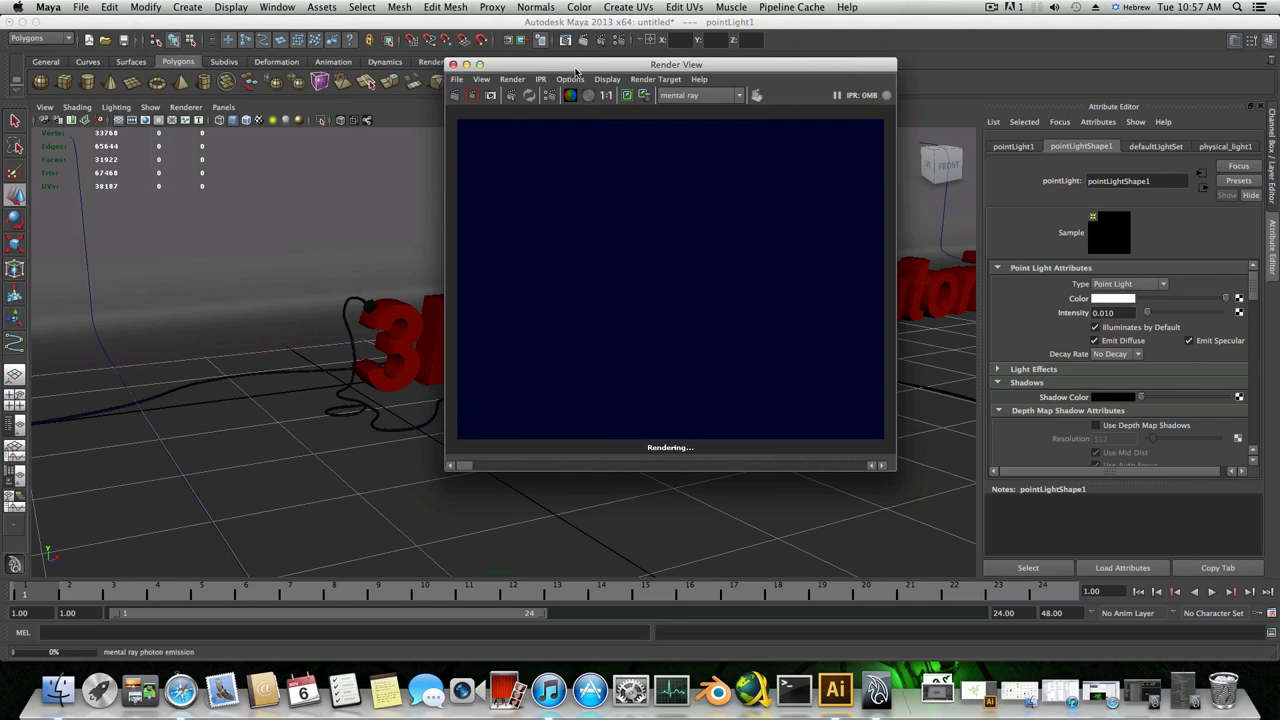
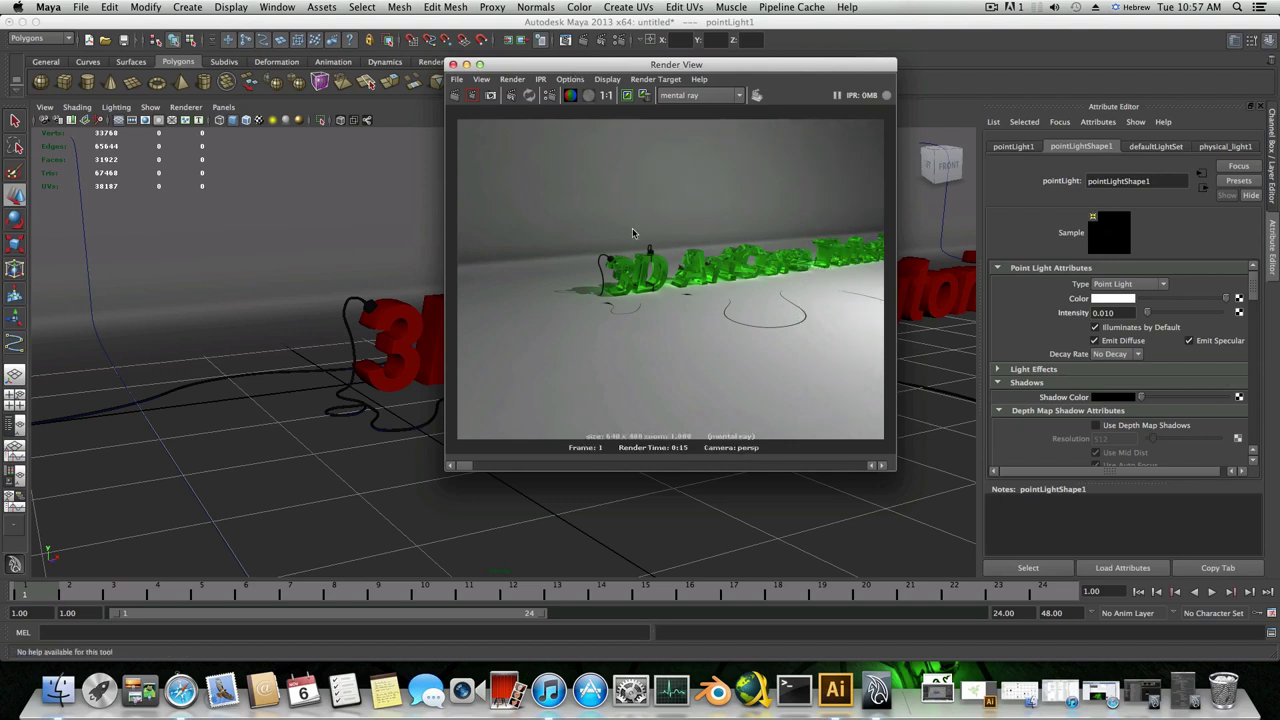
pyautogui.scroll(6, 632, 233)
pyautogui.scroll(-4, 632, 233)
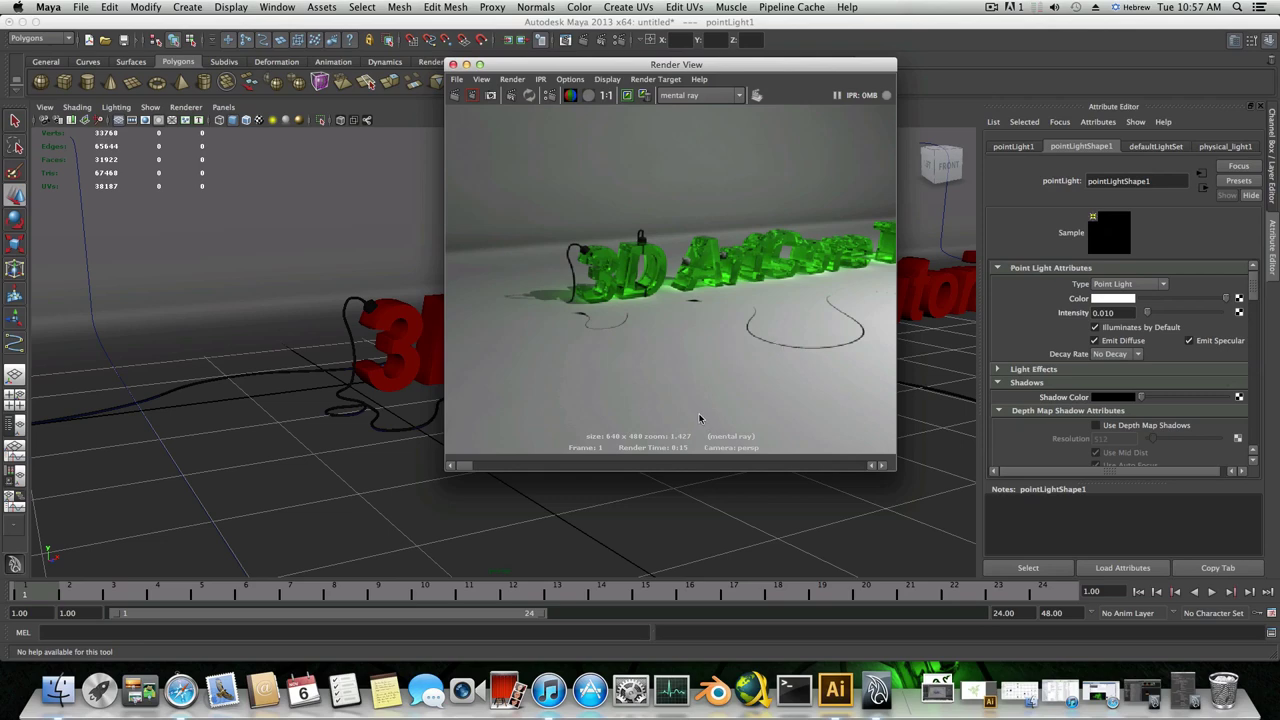
# - Minimize the Render View and lower the lofted backdrop surface slightly in the front view
pyautogui.click(466, 64)
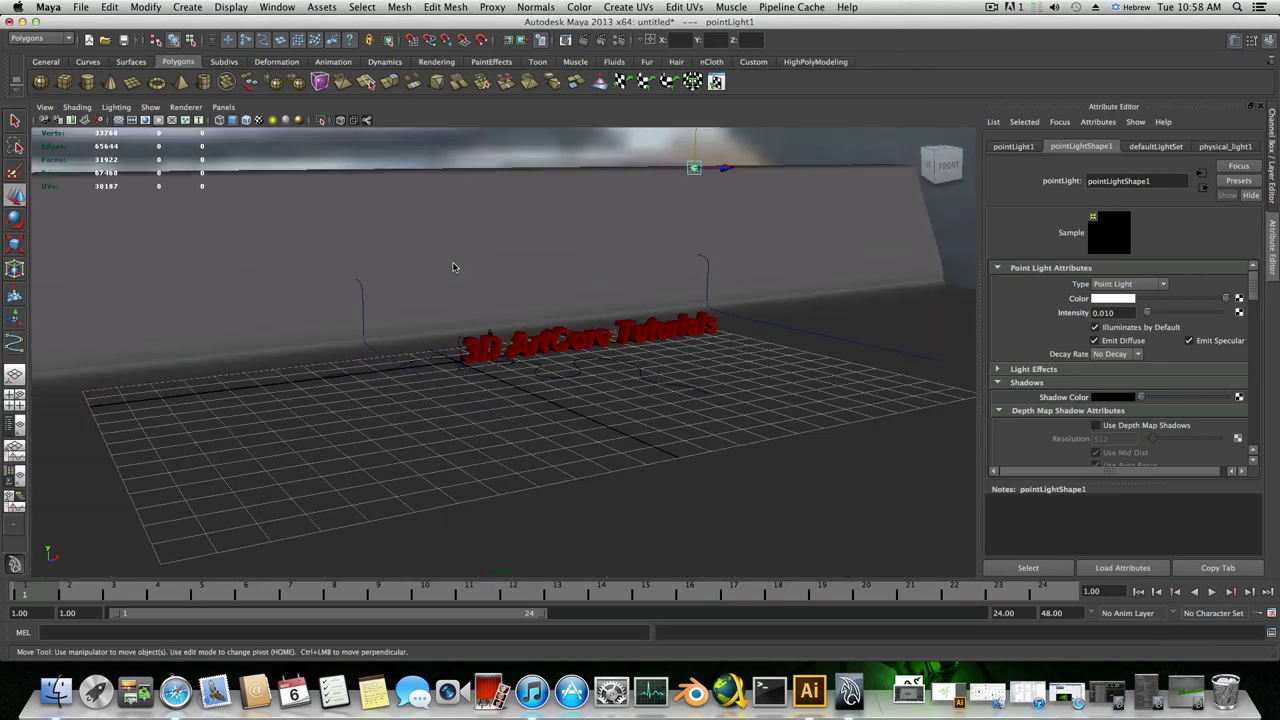
pyautogui.click(529, 259)
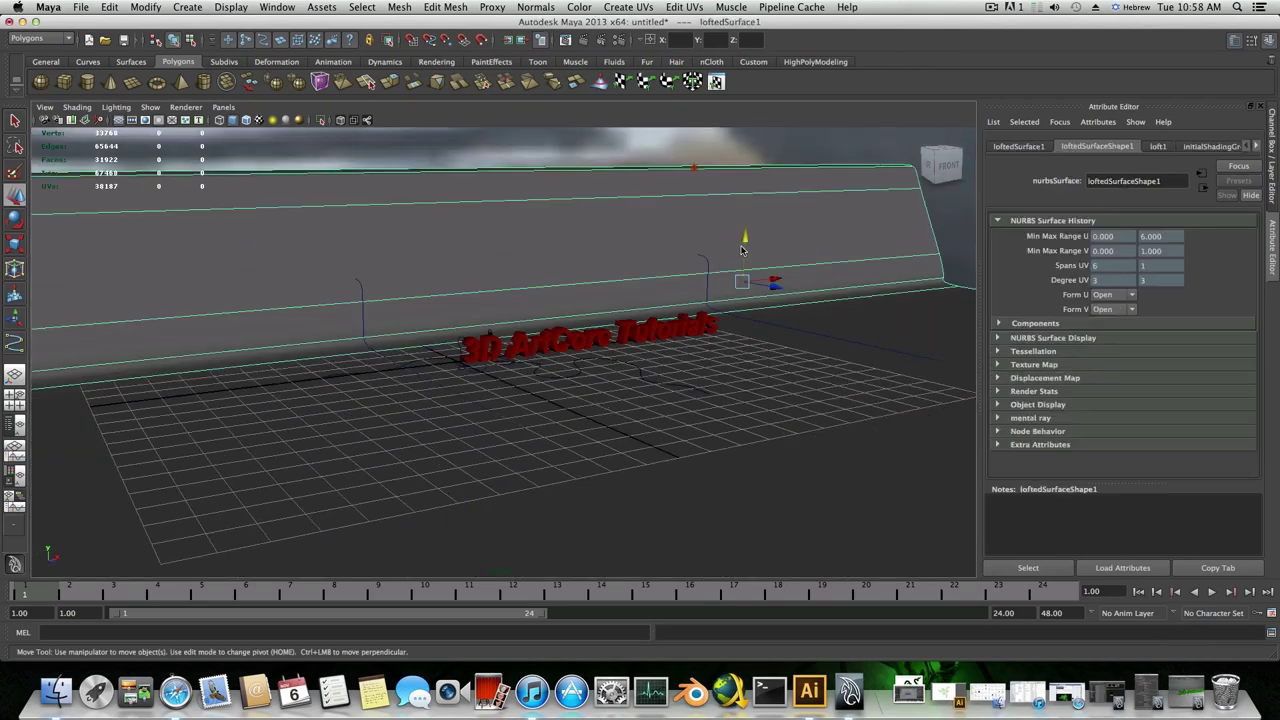
pyautogui.press('space')
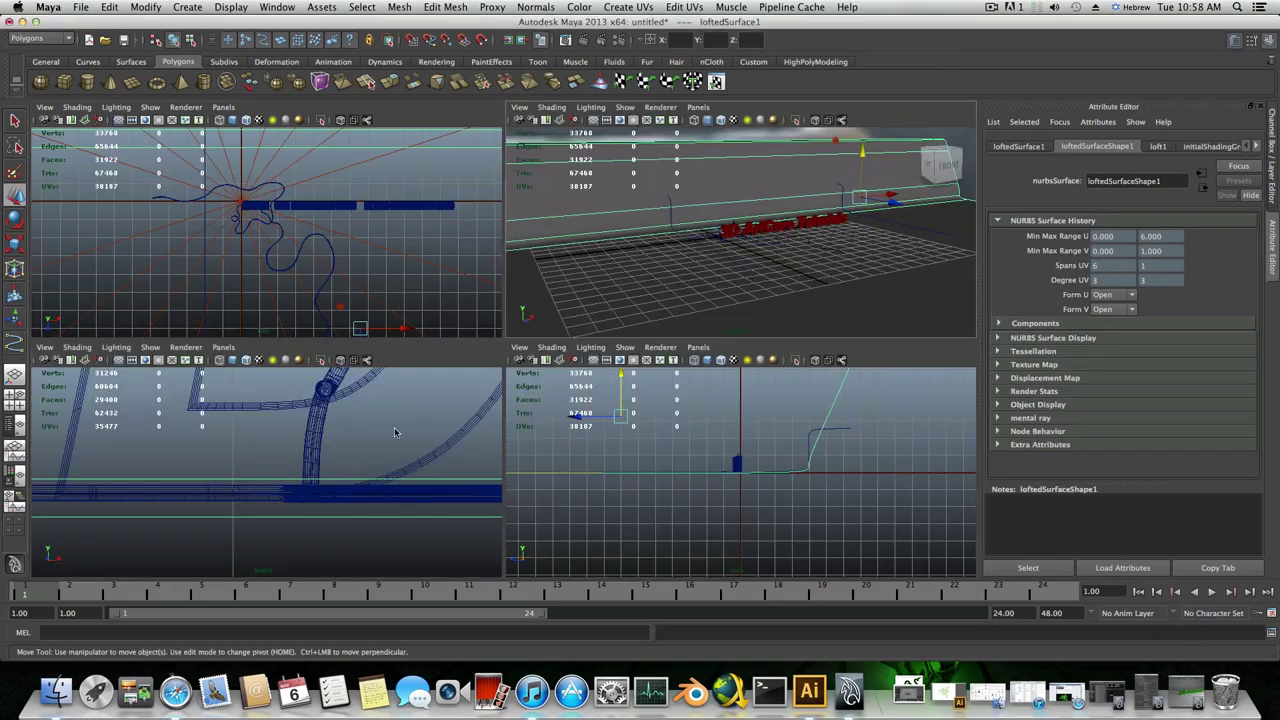
pyautogui.press('space')
pyautogui.press('f')
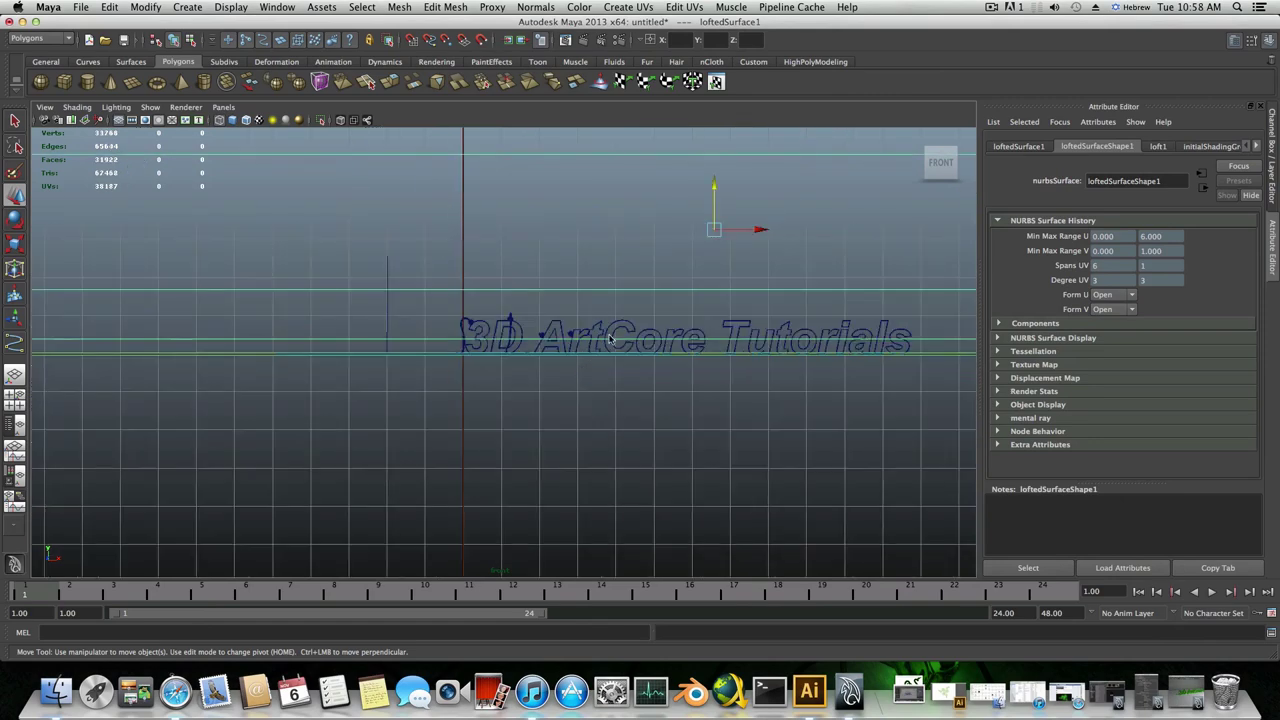
pyautogui.scroll(2, 718, 250)
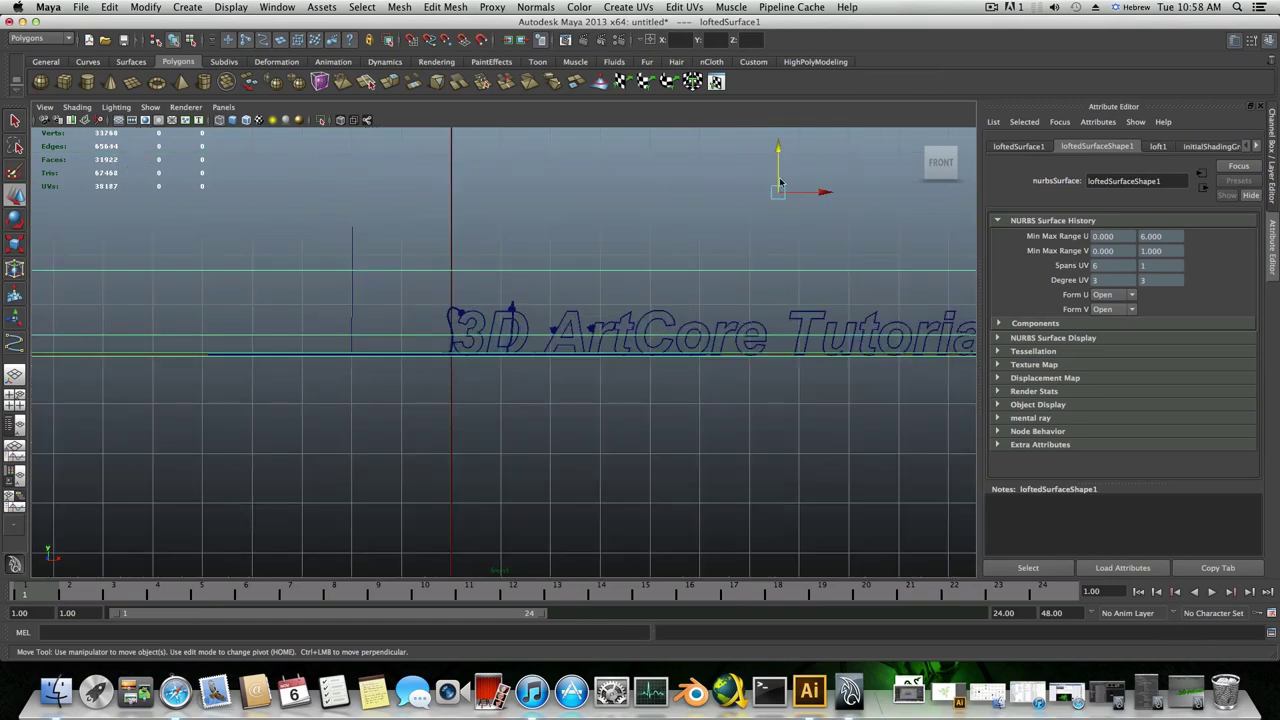
pyautogui.moveTo(781, 148); pyautogui.dragTo(781, 148)
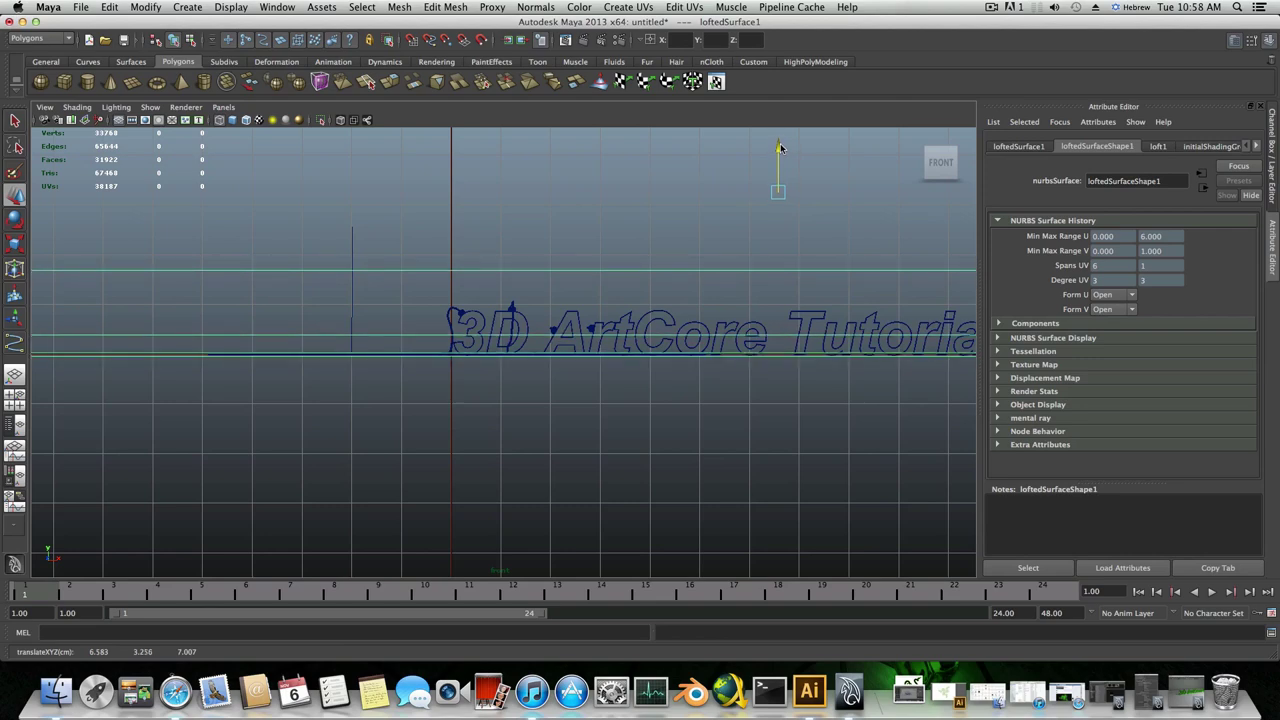
pyautogui.press('space')
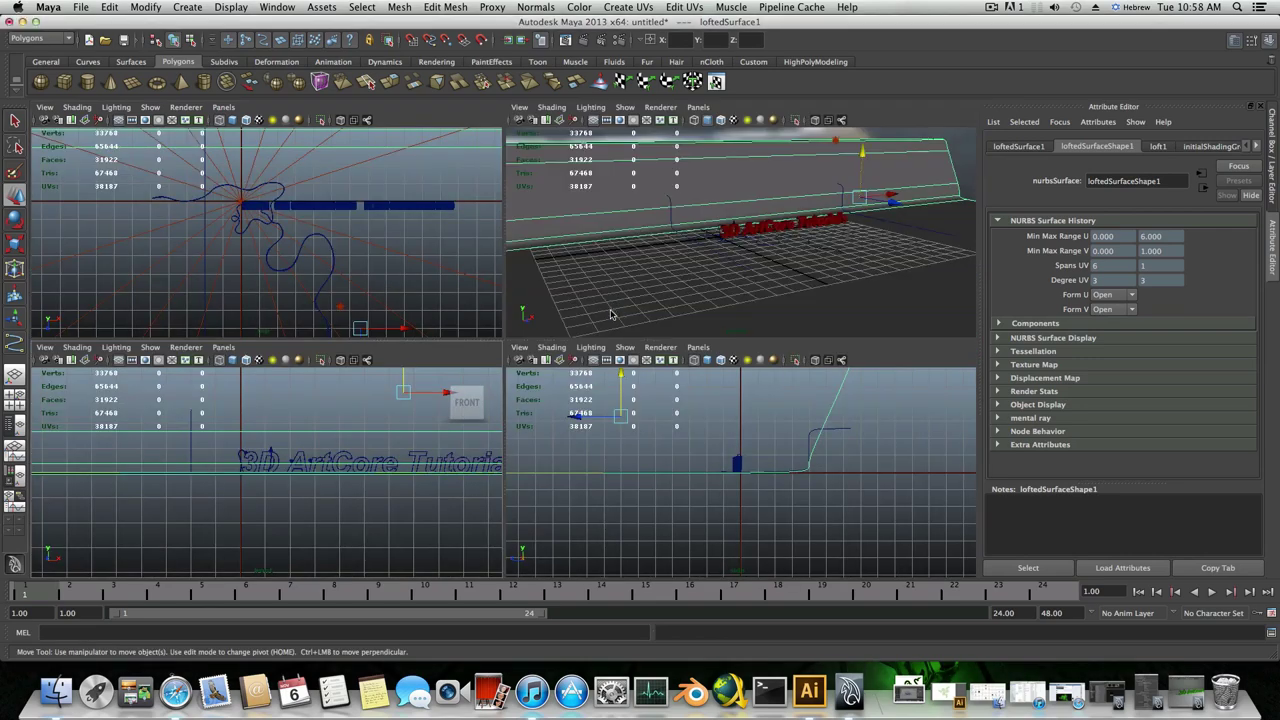
pyautogui.press('space')
# - Render the text and cables again from the close-up perspective, close the Render View, and return to the four-view layout
pyautogui.keyDown('alt'); pyautogui.moveTo(713, 275); pyautogui.dragTo(689, 282); pyautogui.keyUp('alt')
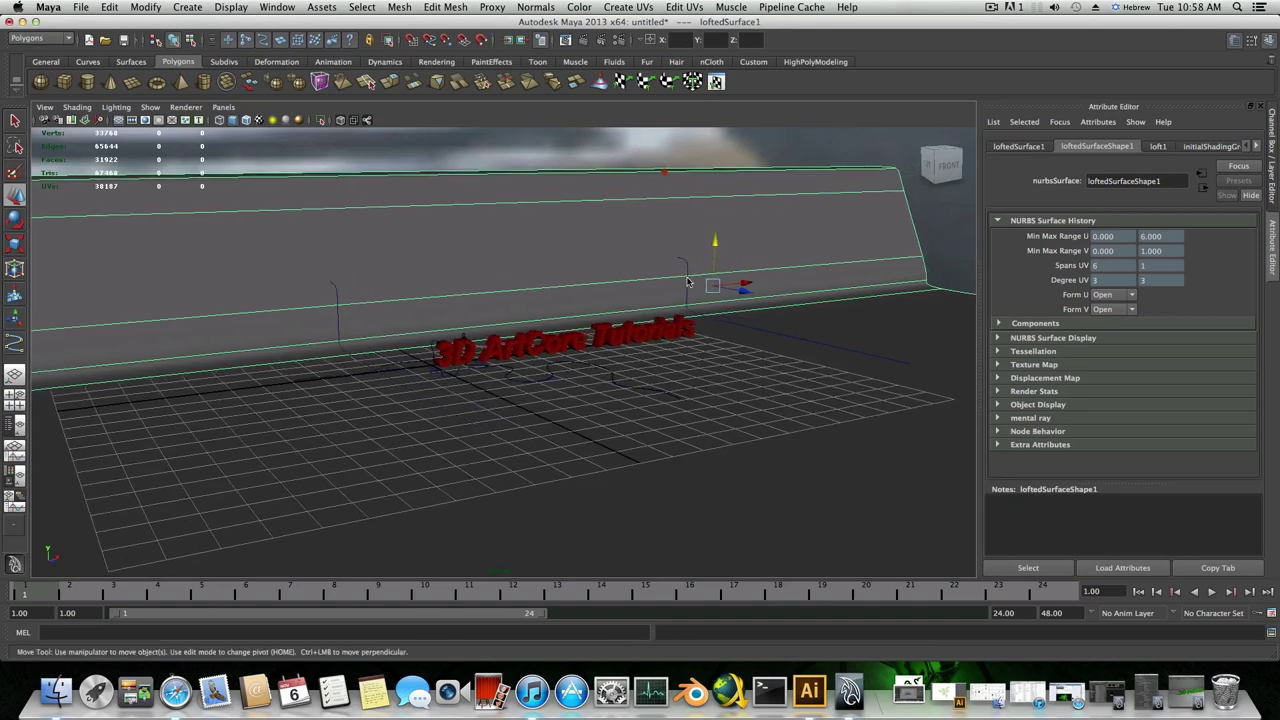
pyautogui.scroll(4, 692, 312)
pyautogui.scroll(5, 653, 345)
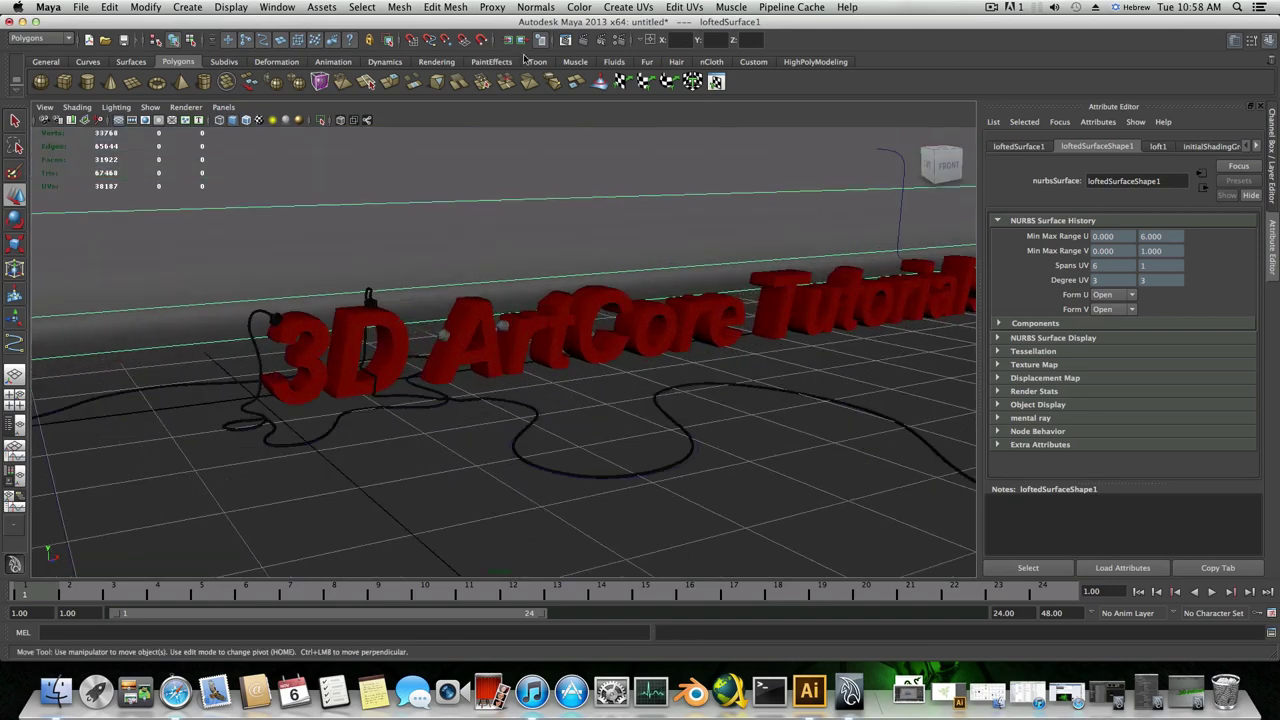
pyautogui.click(584, 40)
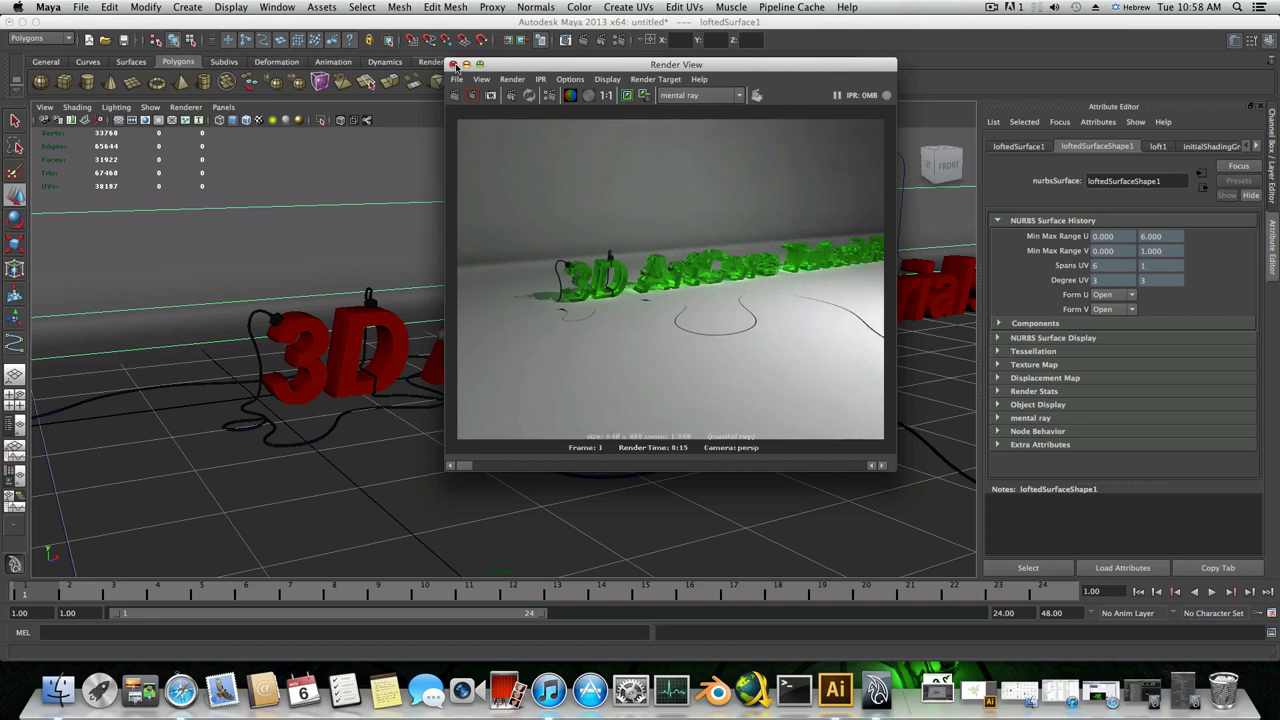
pyautogui.click(453, 65)
pyautogui.scroll(-5, 545, 147)
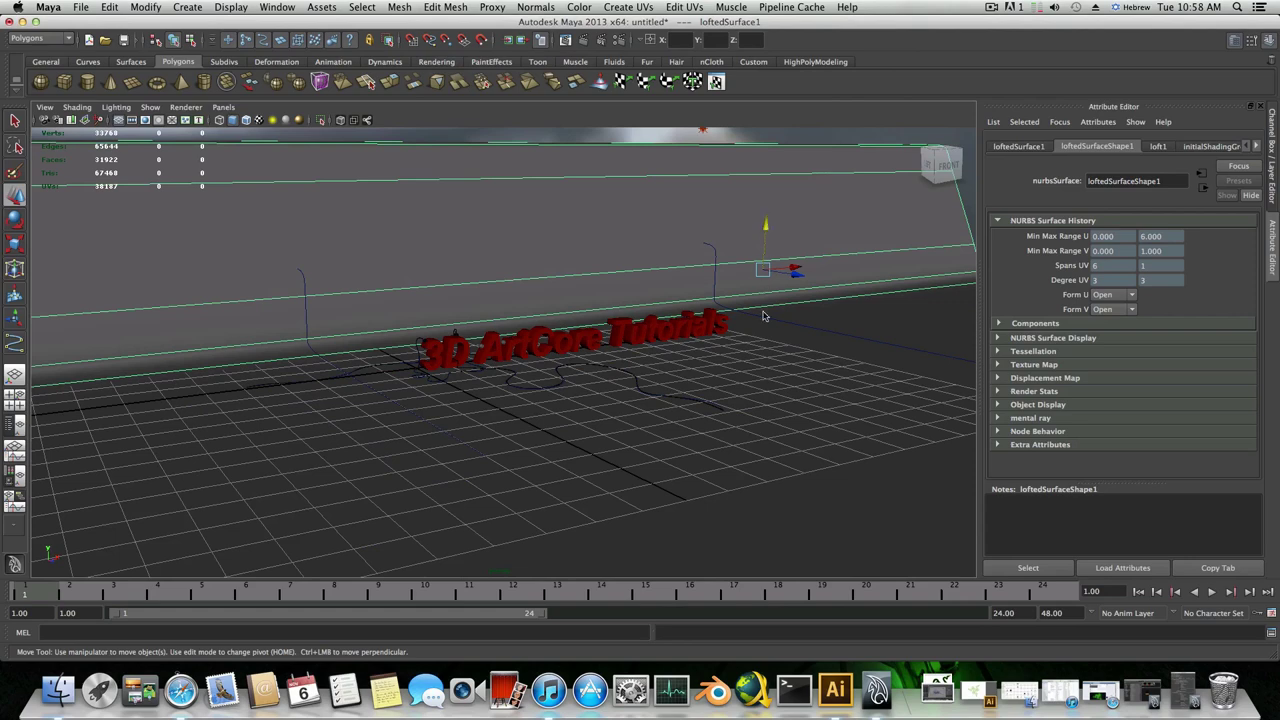
pyautogui.press('space')
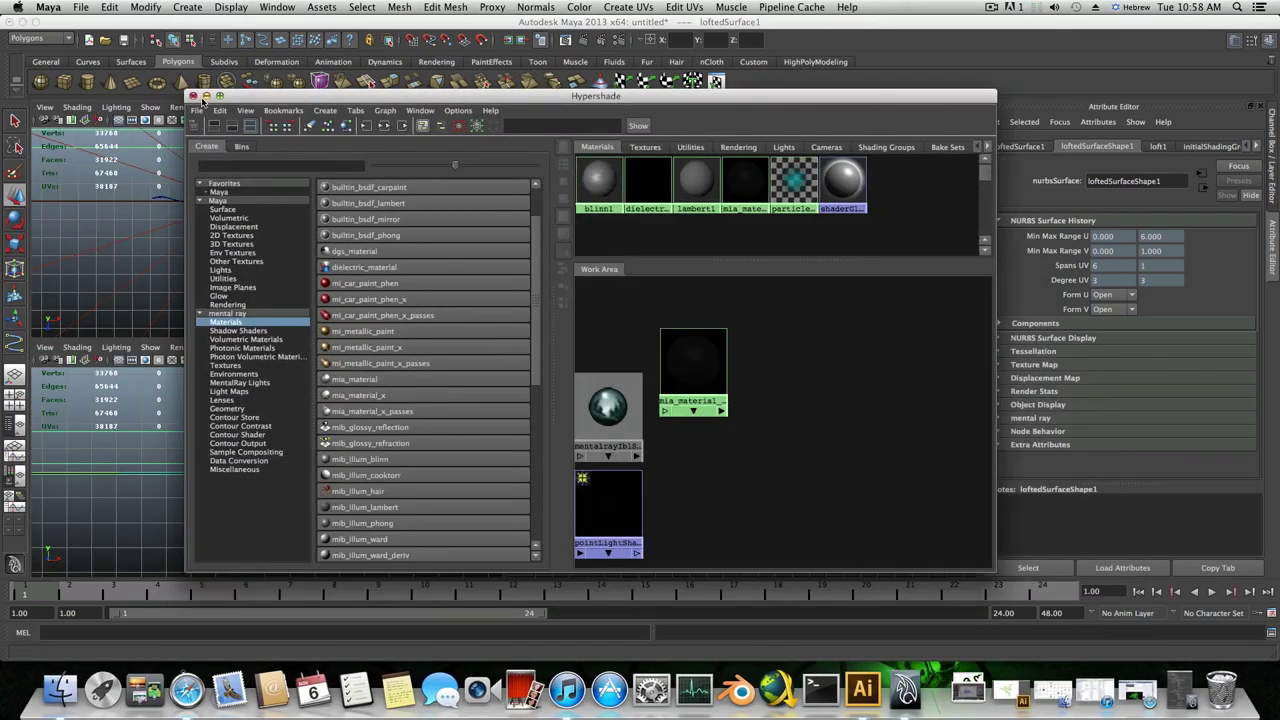
# - Close the Hypershade and lower the lofted backdrop surface in the front view to about 3.19 cm in Y
pyautogui.click(194, 96)
pyautogui.press('space')
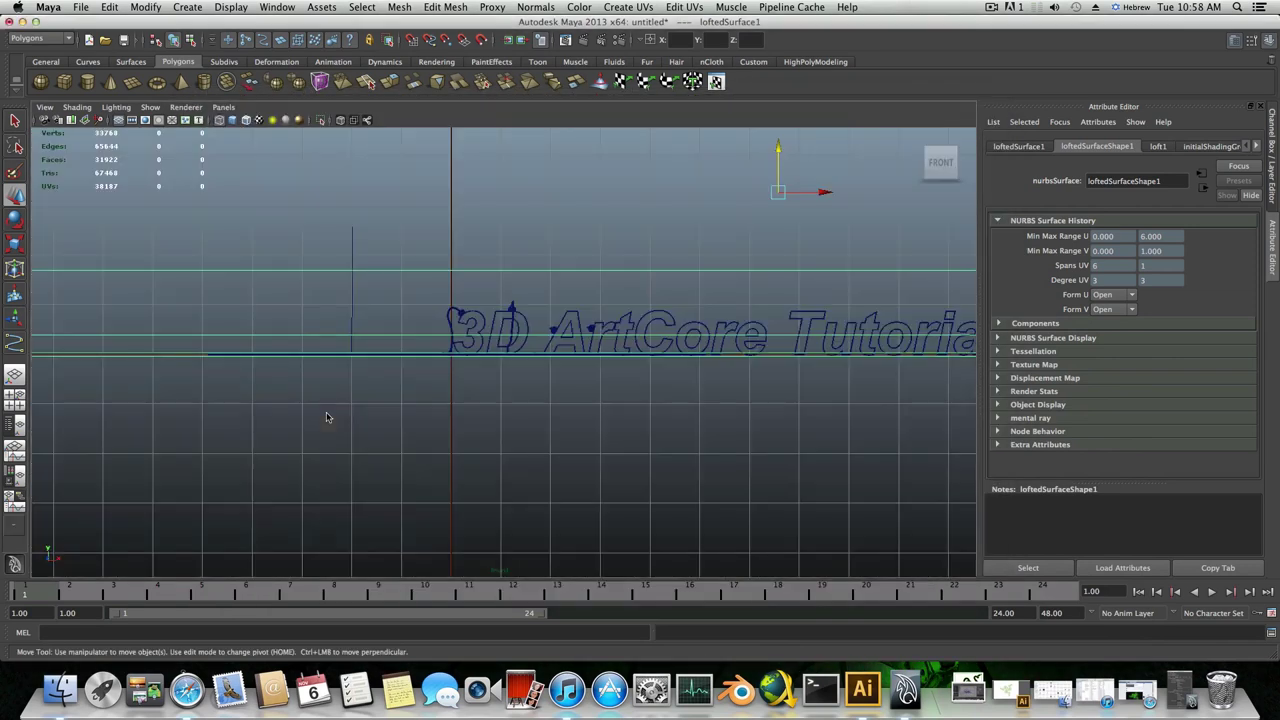
pyautogui.moveTo(778, 150); pyautogui.dragTo(778, 156)
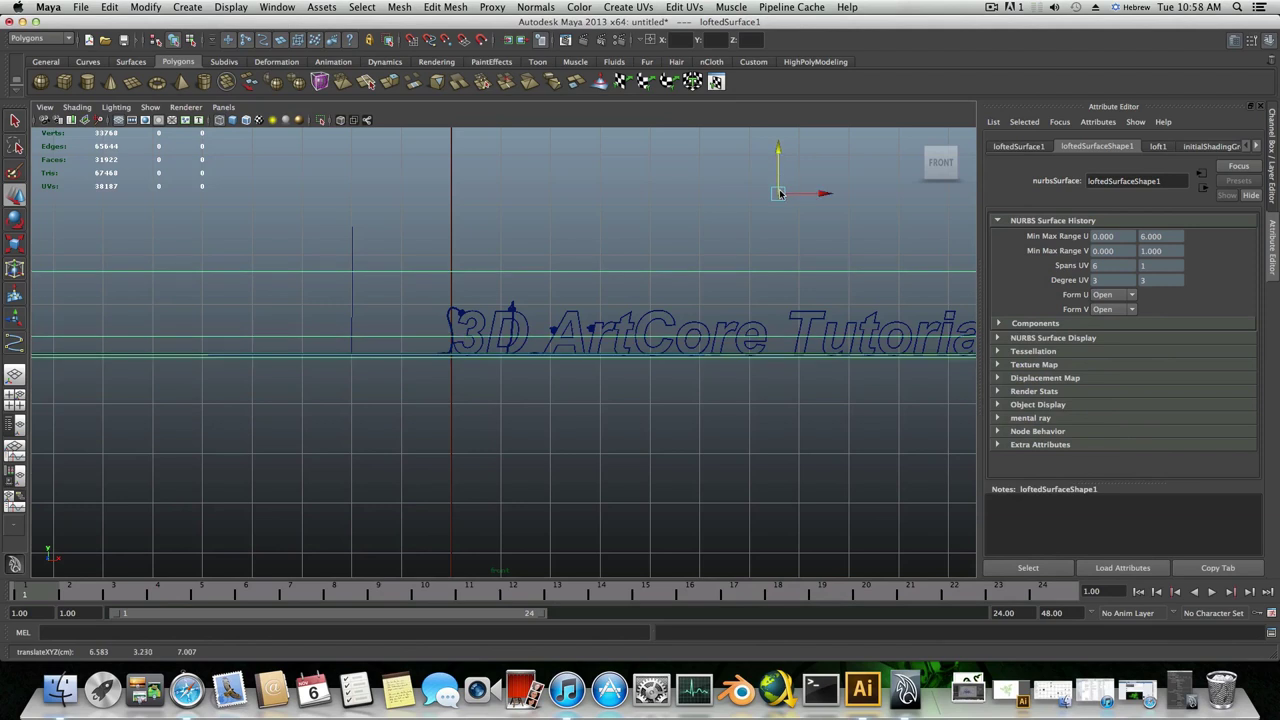
pyautogui.moveTo(778, 150); pyautogui.dragTo(779, 154)
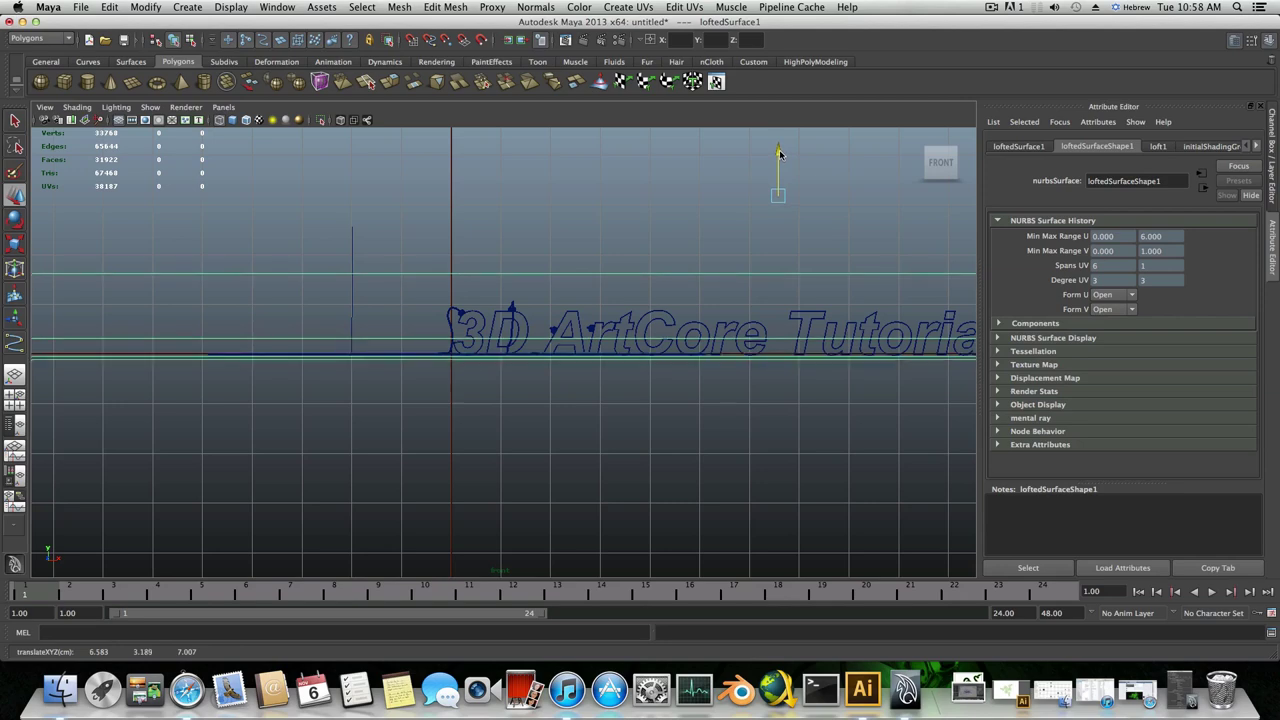
pyautogui.press('space')
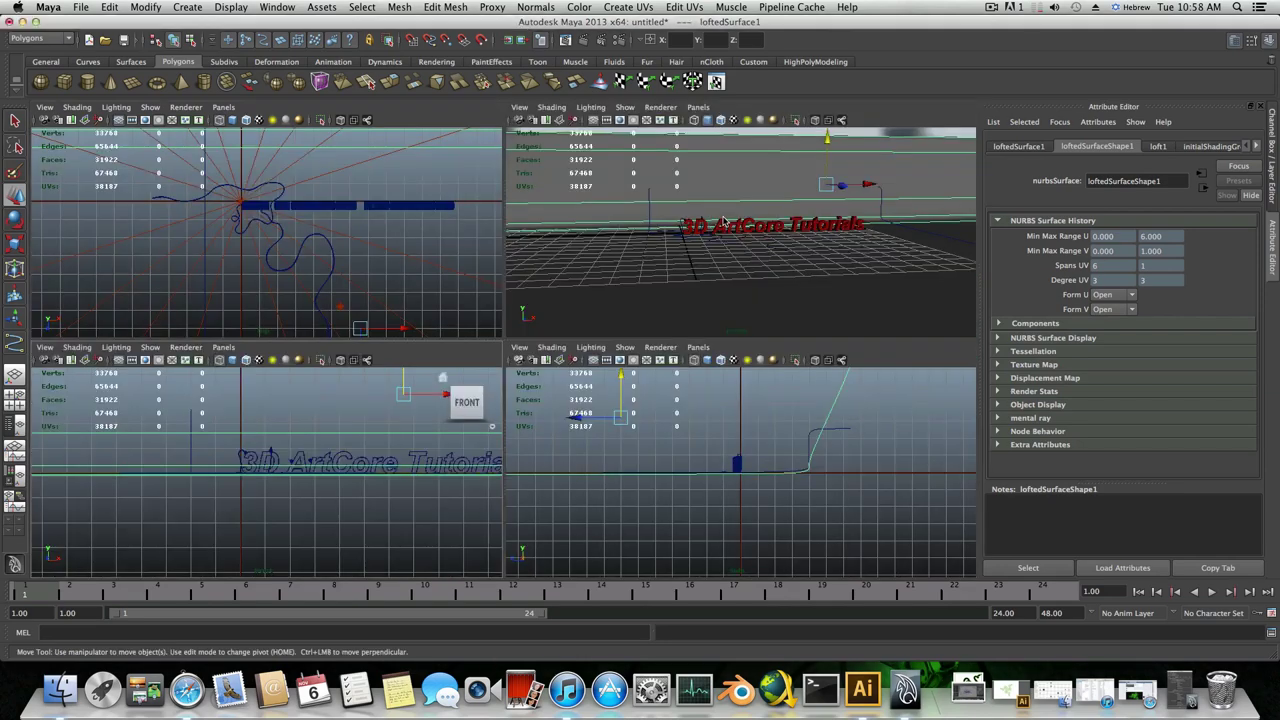
# - Render the text and cables with mental ray from an angled perspective and close the Render View
pyautogui.press('space')
pyautogui.scroll(4, 589, 300)
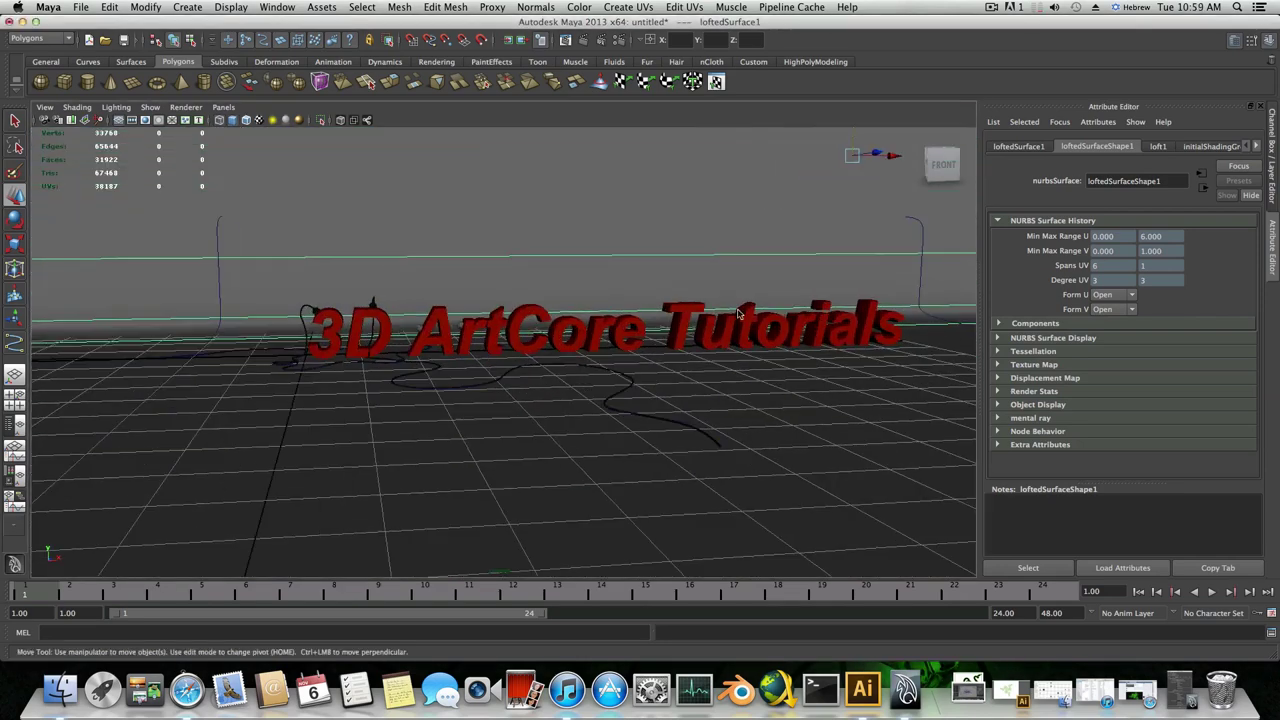
pyautogui.keyDown('alt'); pyautogui.moveTo(589, 205); pyautogui.dragTo(663, 227); pyautogui.keyUp('alt')
pyautogui.click(584, 42)
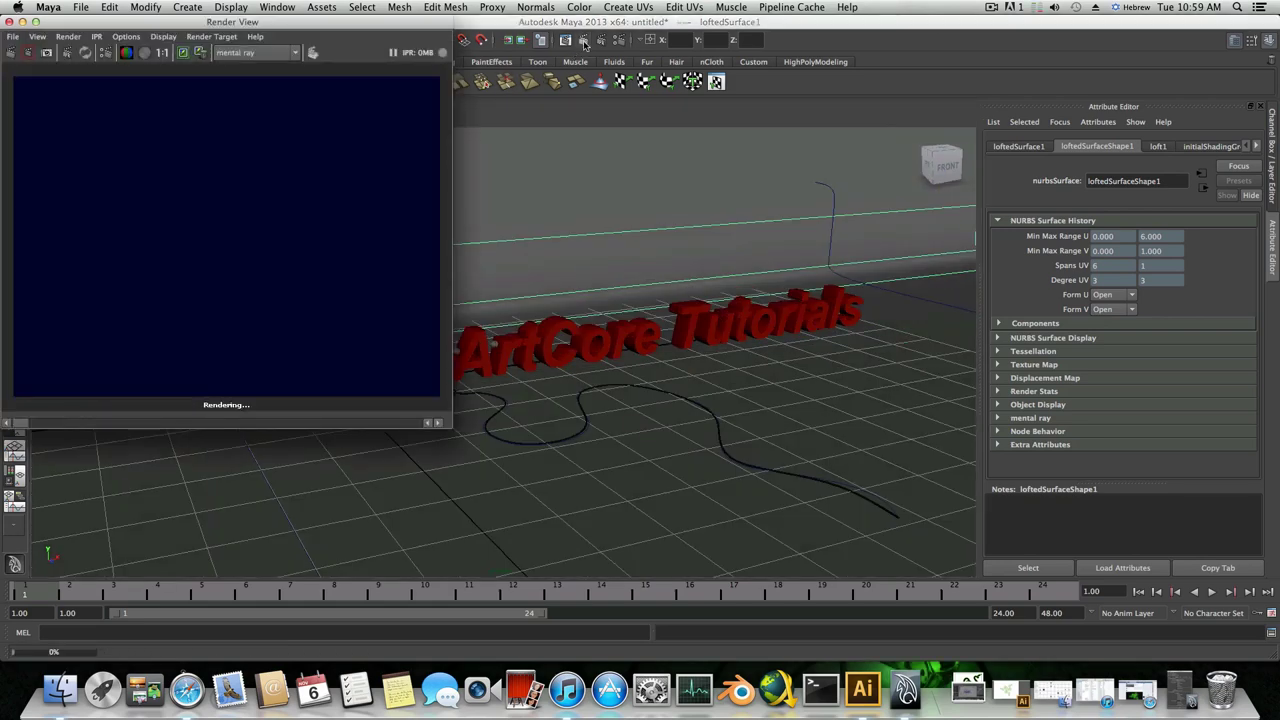
pyautogui.moveTo(145, 24); pyautogui.dragTo(297, 37)
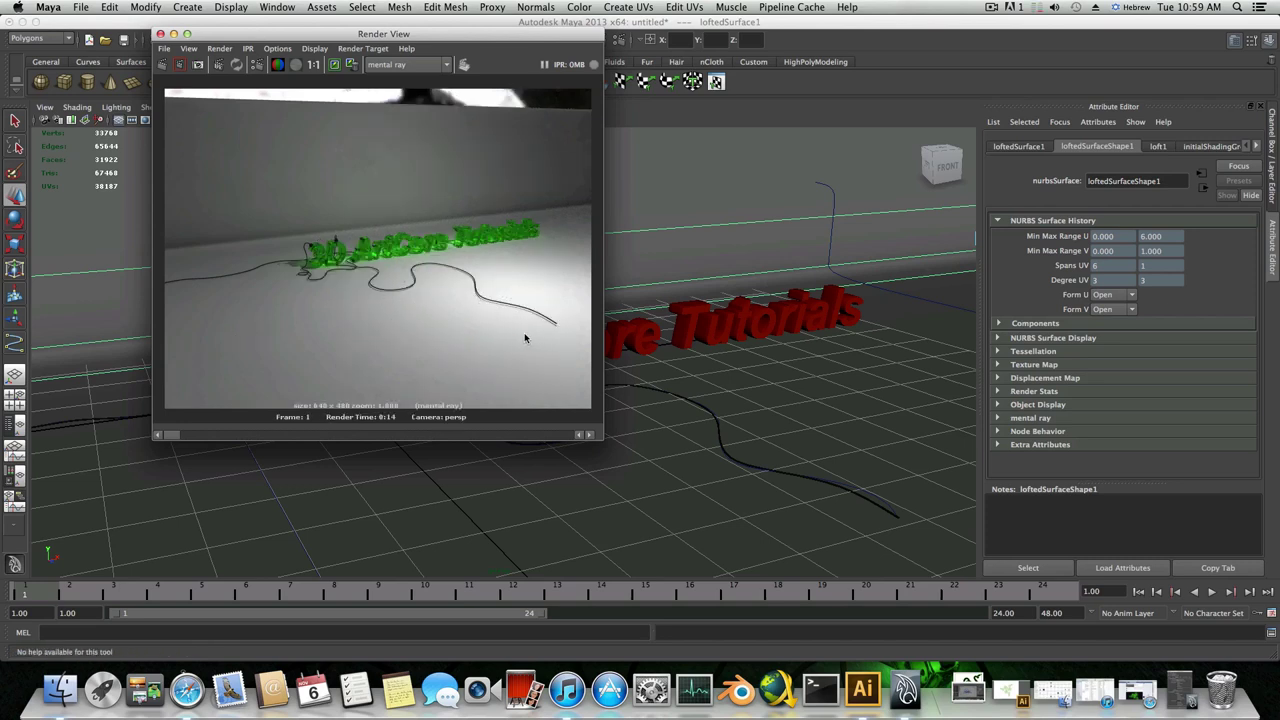
pyautogui.click(161, 34)
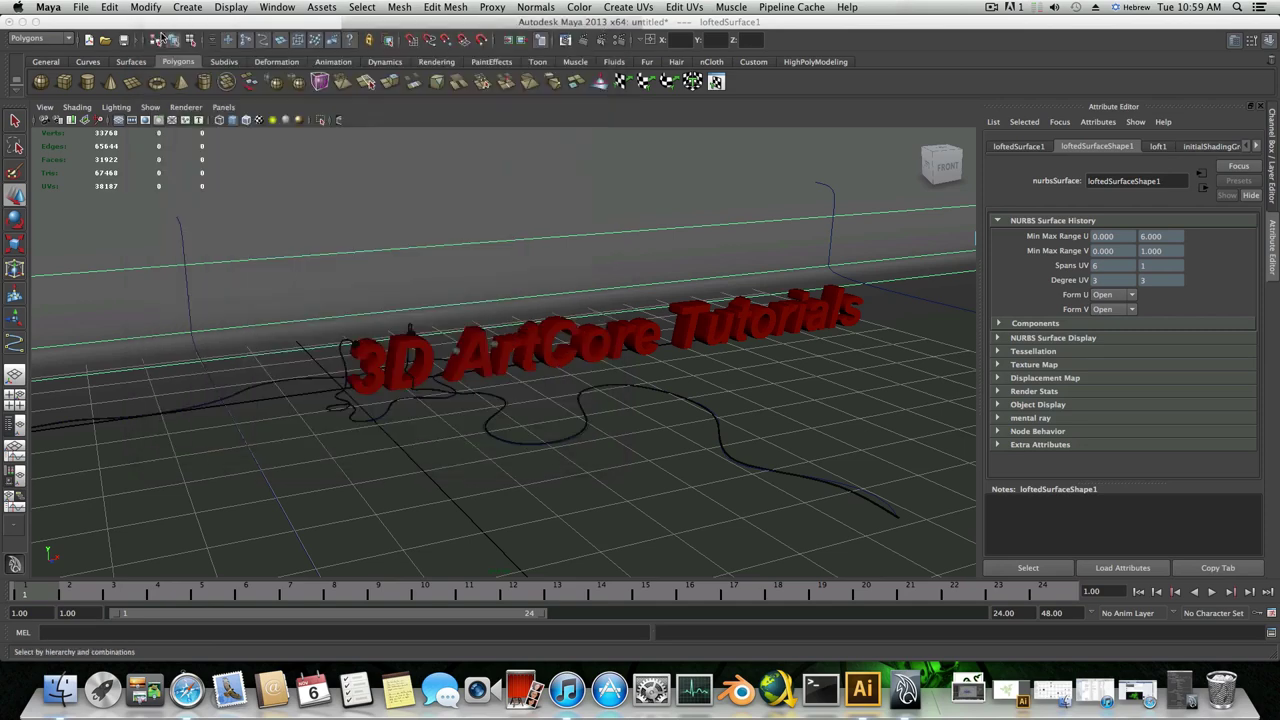
# - Nudge the backdrop up to about 3.21 cm in Y in the perspective view and test-render the whole scene from farther away
pyautogui.scroll(-5, 704, 373)
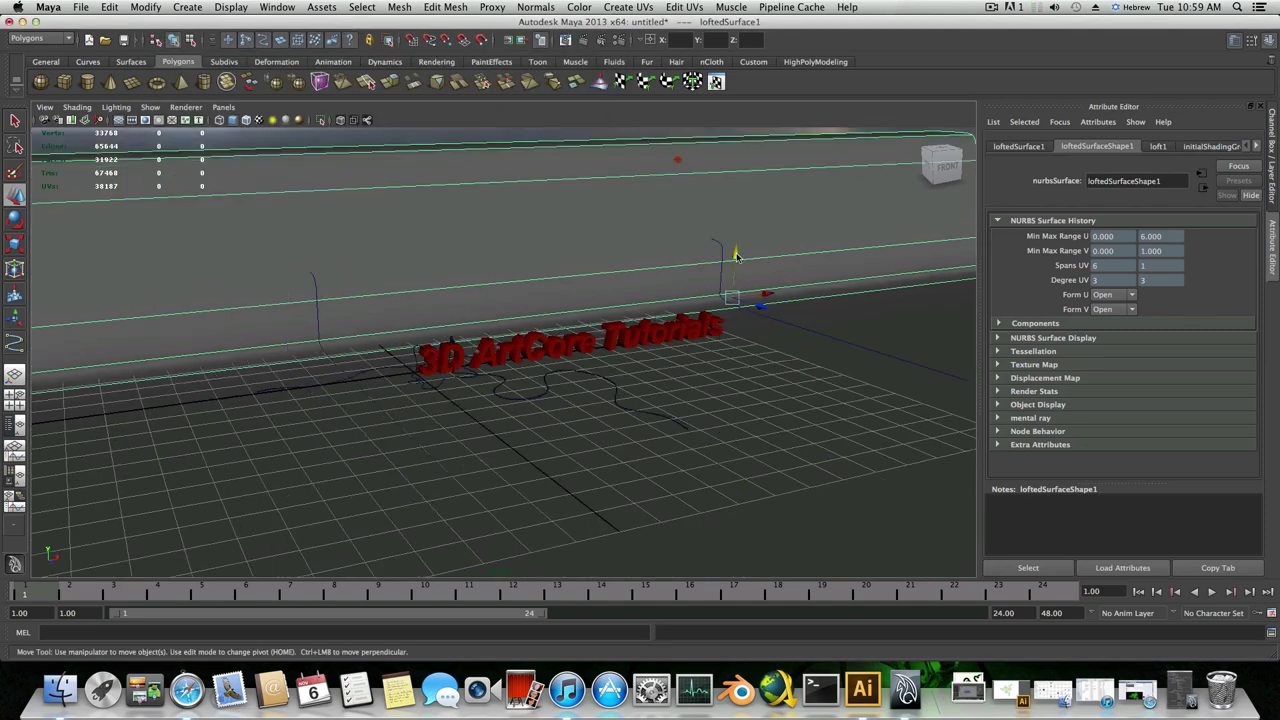
pyautogui.moveTo(735, 256); pyautogui.dragTo(735, 257)
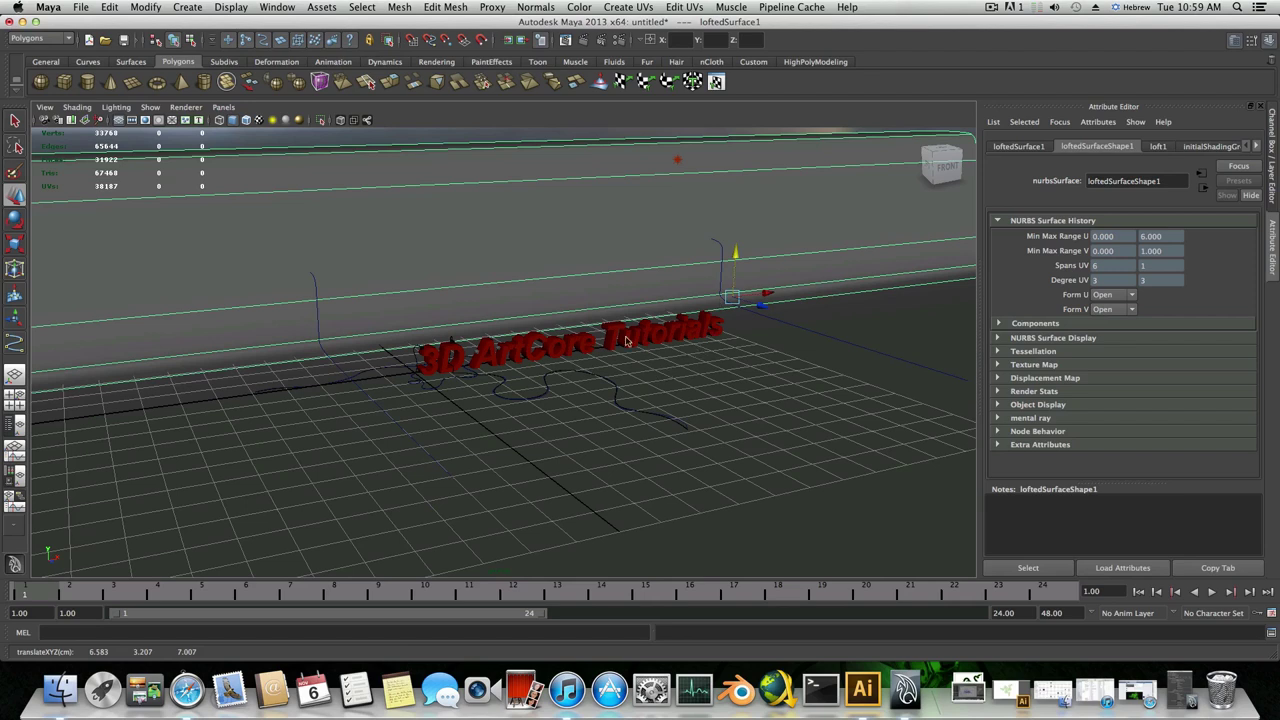
pyautogui.click(565, 40)
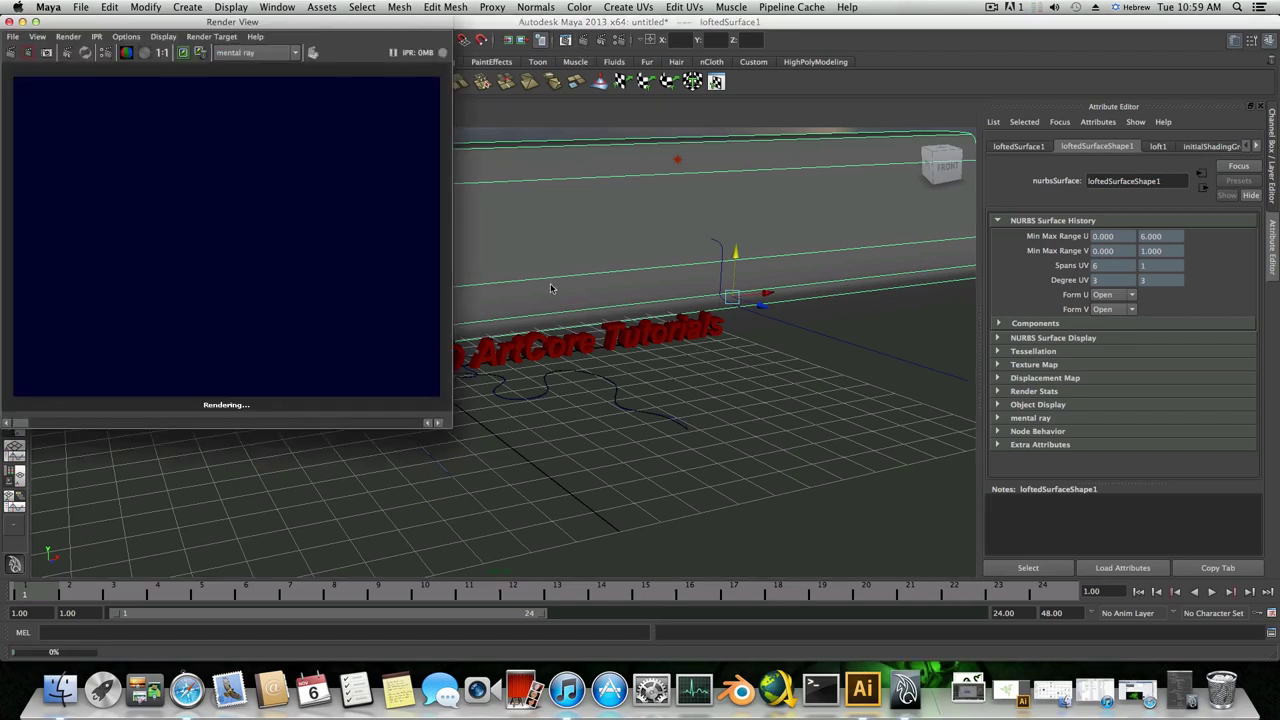
pyautogui.moveTo(335, 25); pyautogui.dragTo(500, 69)
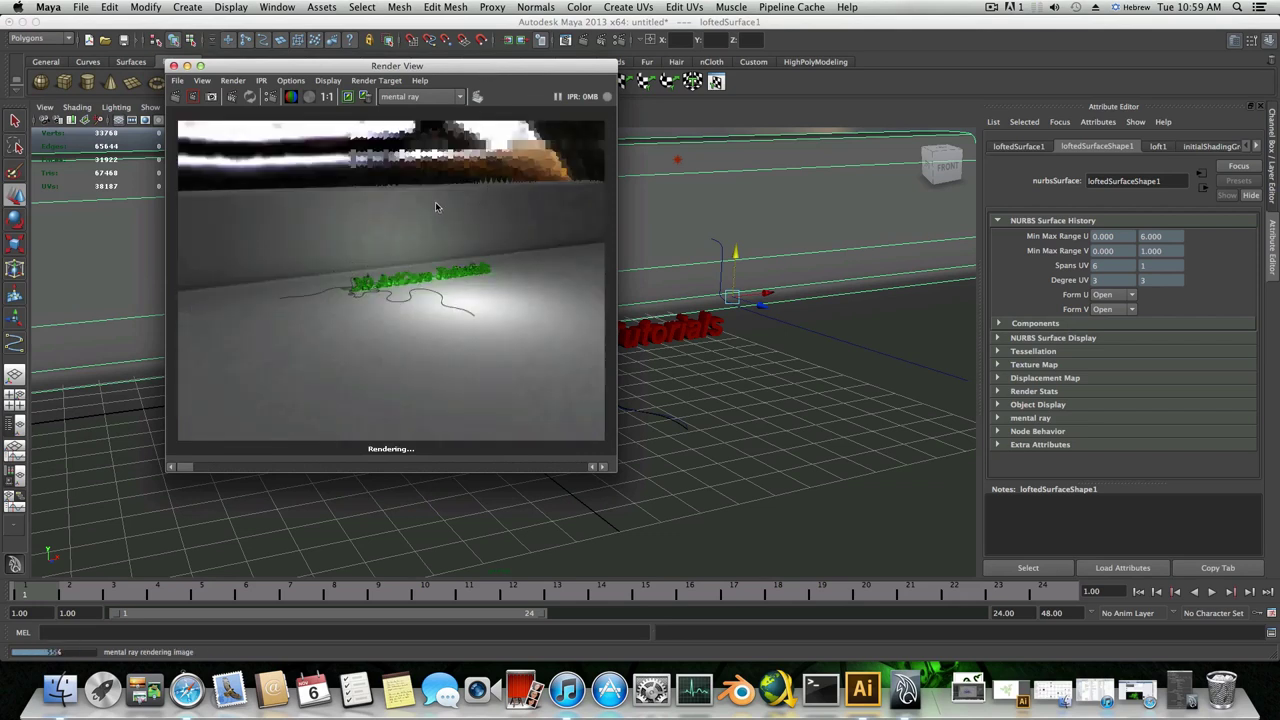
pyautogui.click(171, 65)
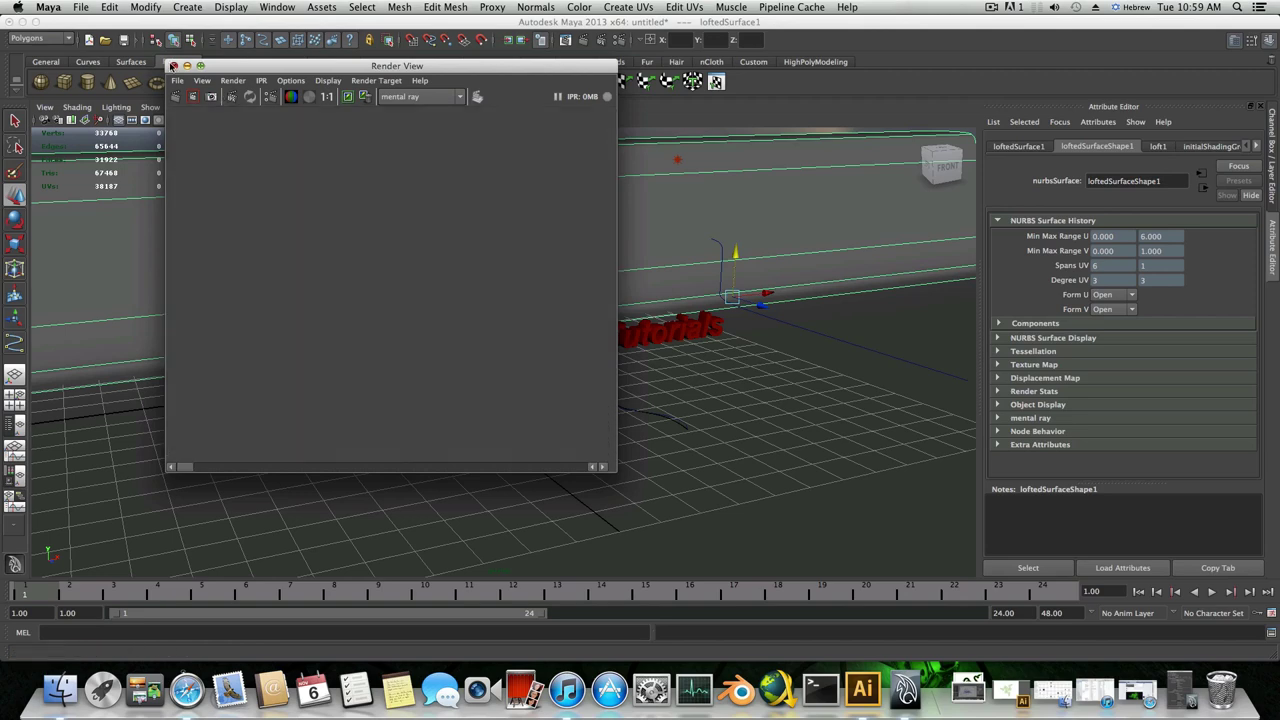
# - Render a lower, closer perspective of the text from the 3D end and dismiss the render window
pyautogui.keyDown('alt'); pyautogui.moveTo(402, 265); pyautogui.dragTo(610, 262); pyautogui.keyUp('alt')
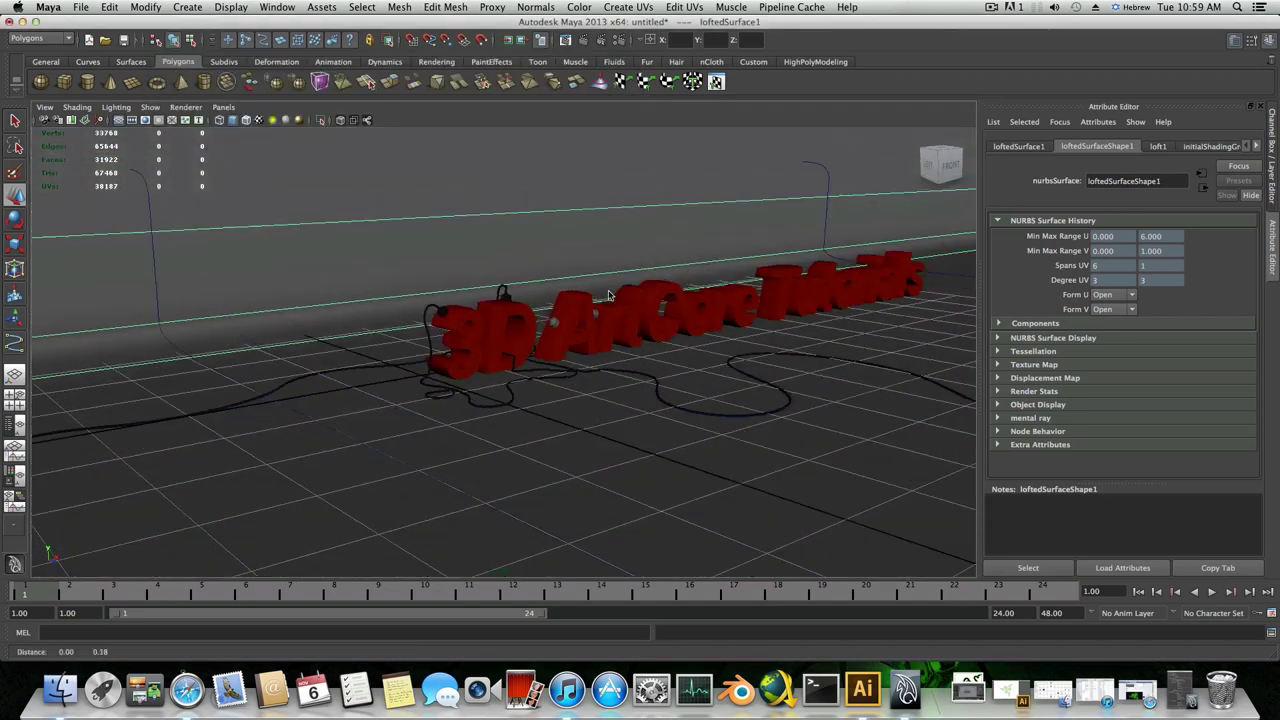
pyautogui.keyDown('alt'); pyautogui.moveTo(610, 262); pyautogui.dragTo(680, 260, button='right'); pyautogui.keyUp('alt')
pyautogui.keyDown('alt'); pyautogui.moveTo(680, 260); pyautogui.dragTo(650, 220); pyautogui.keyUp('alt')
pyautogui.click(586, 40)
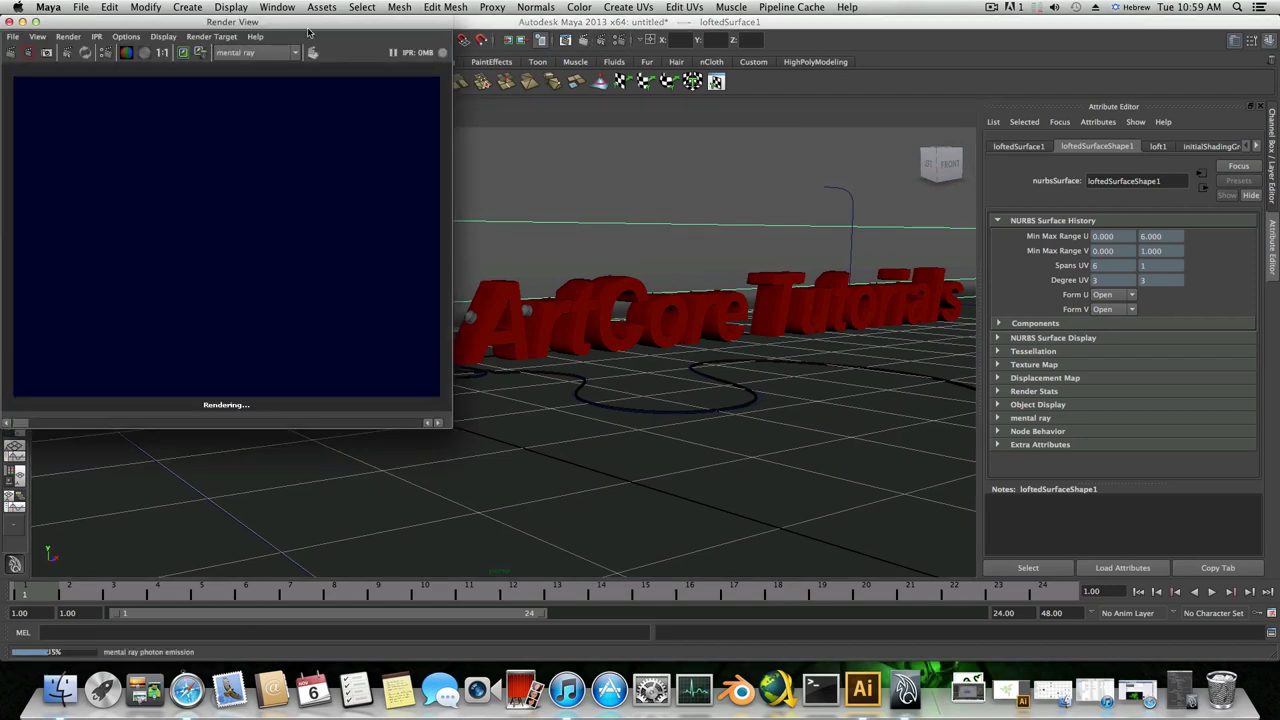
pyautogui.moveTo(316, 27); pyautogui.dragTo(431, 62)
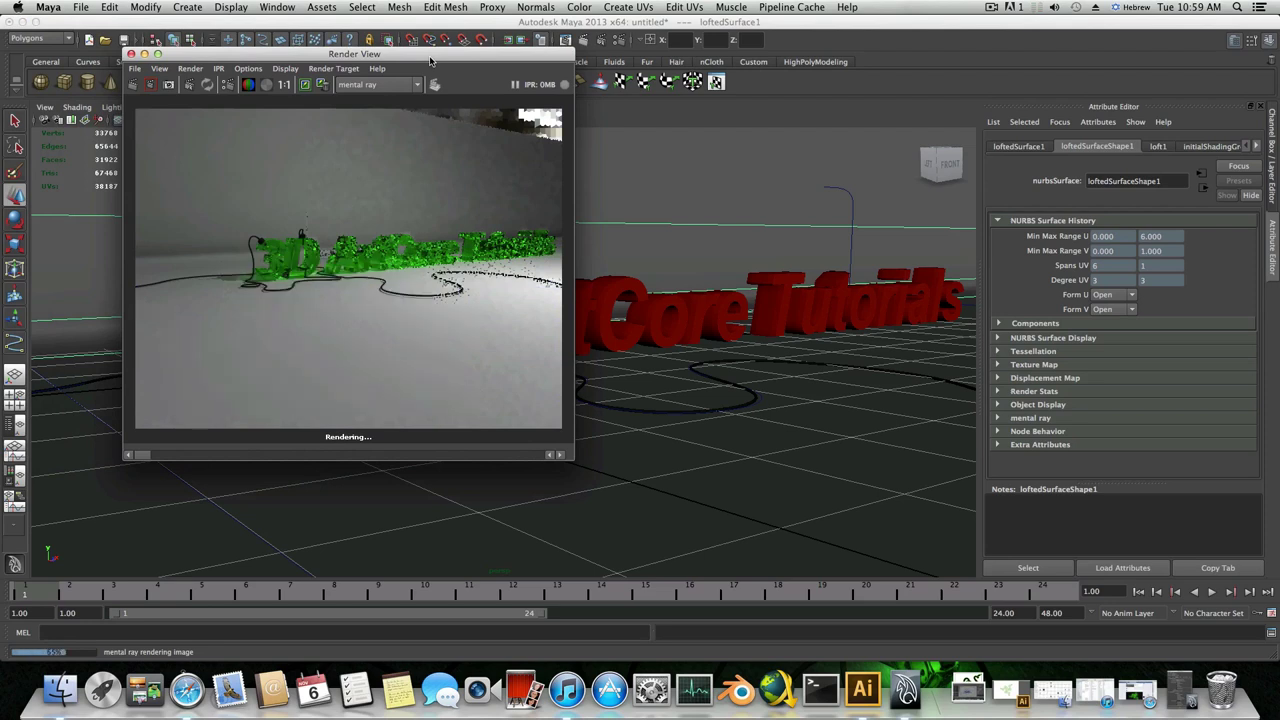
pyautogui.click(130, 54)
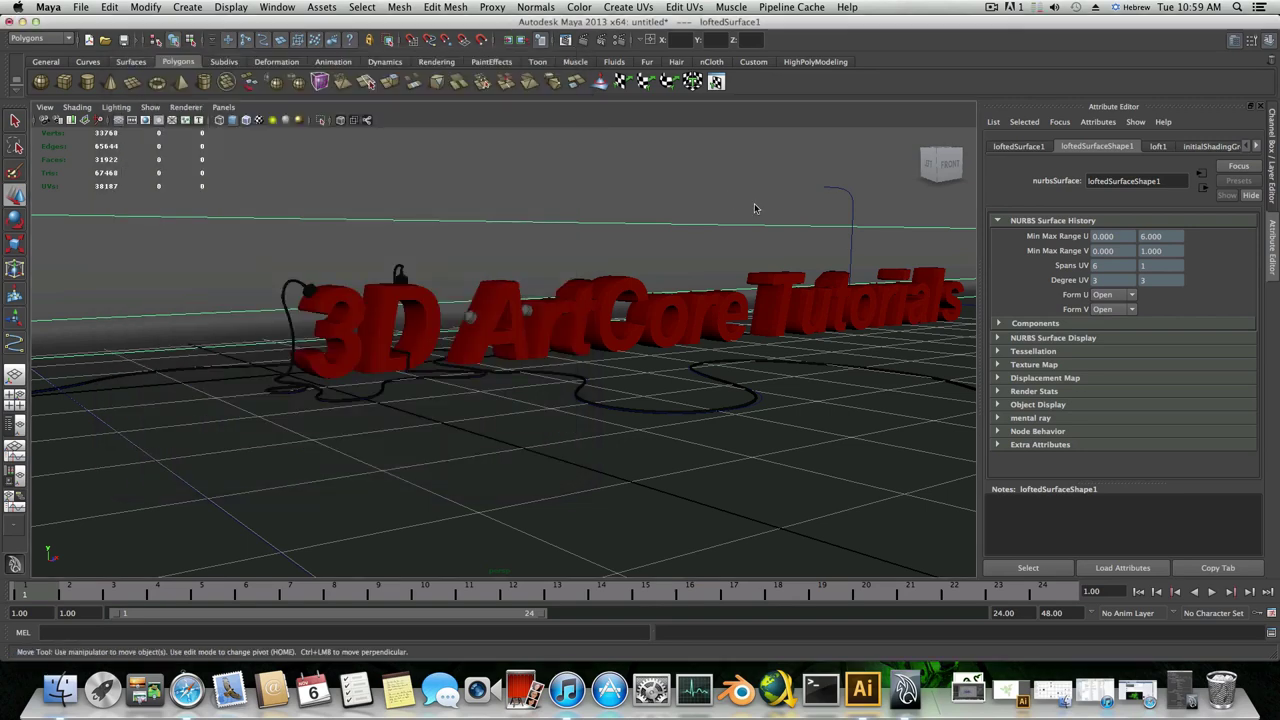
# - Raise the lofted backdrop surface in the right view to about 3.25 cm in Y, closer to the base of the text
pyautogui.press('space')
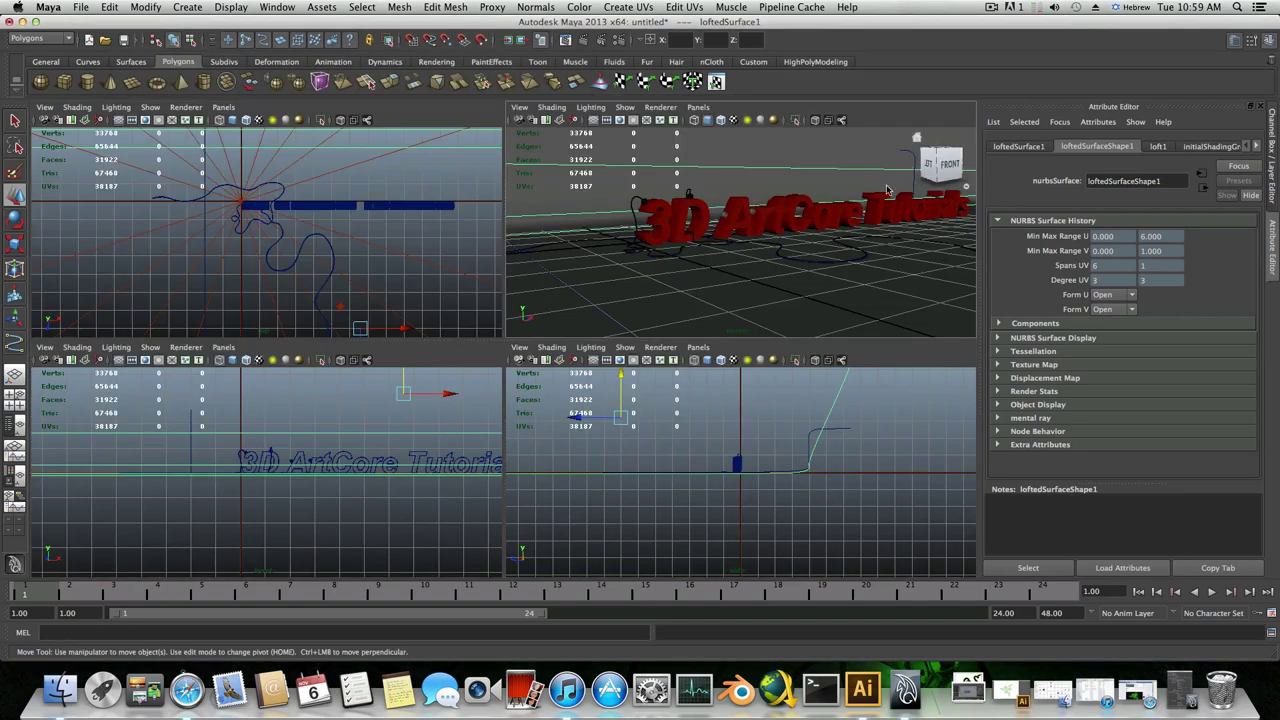
pyautogui.scroll(-3, 785, 222)
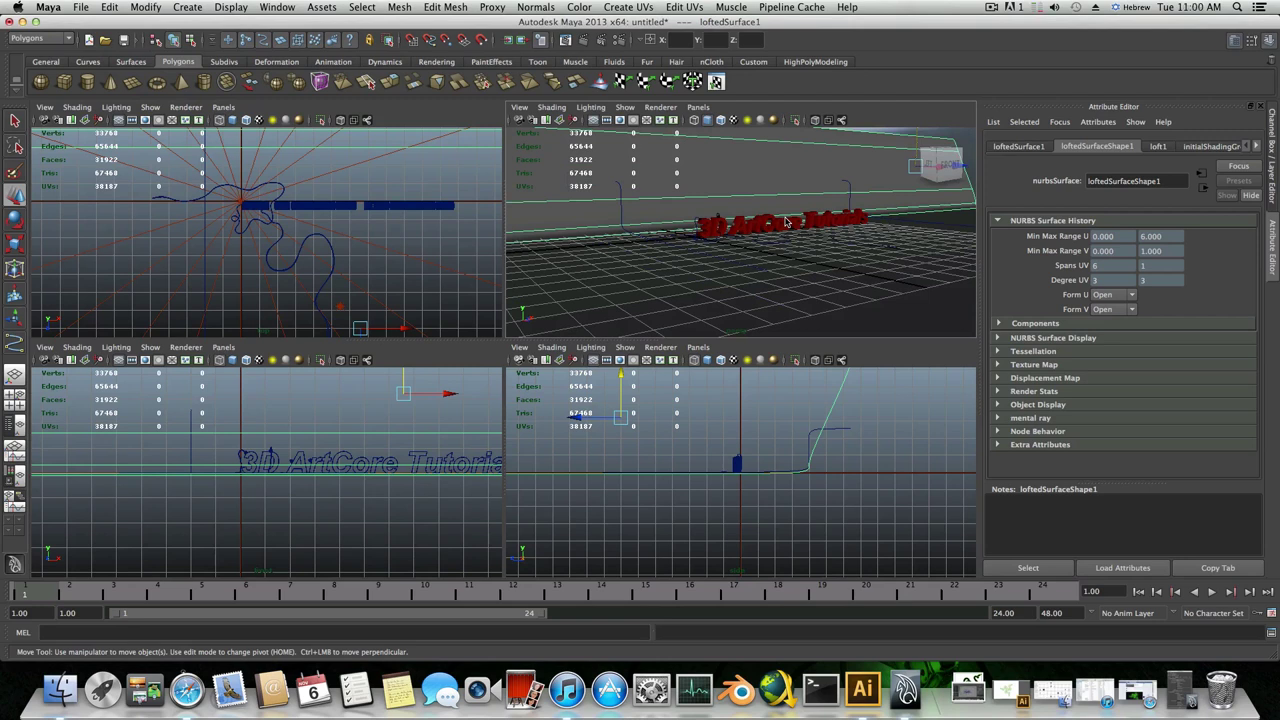
pyautogui.scroll(3, 785, 222)
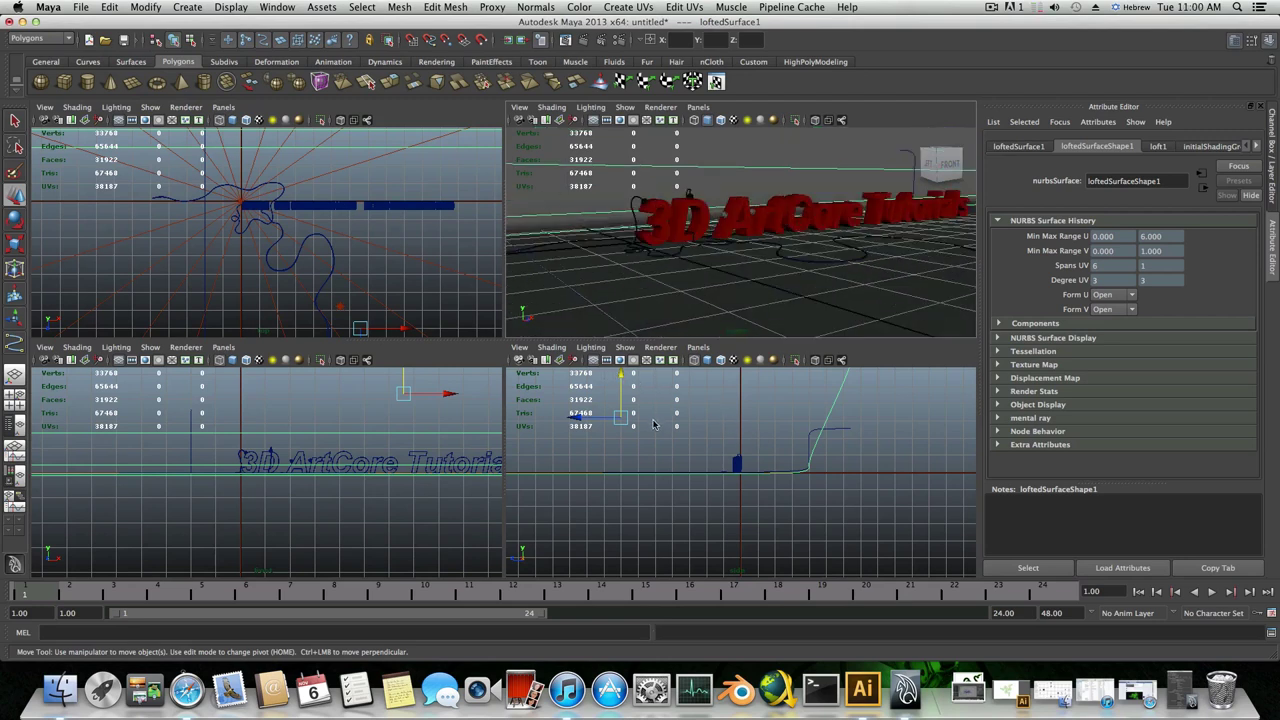
pyautogui.scroll(4, 653, 420)
pyautogui.keyDown('alt'); pyautogui.moveTo(655, 419); pyautogui.dragTo(784, 429, button='middle'); pyautogui.keyUp('alt')
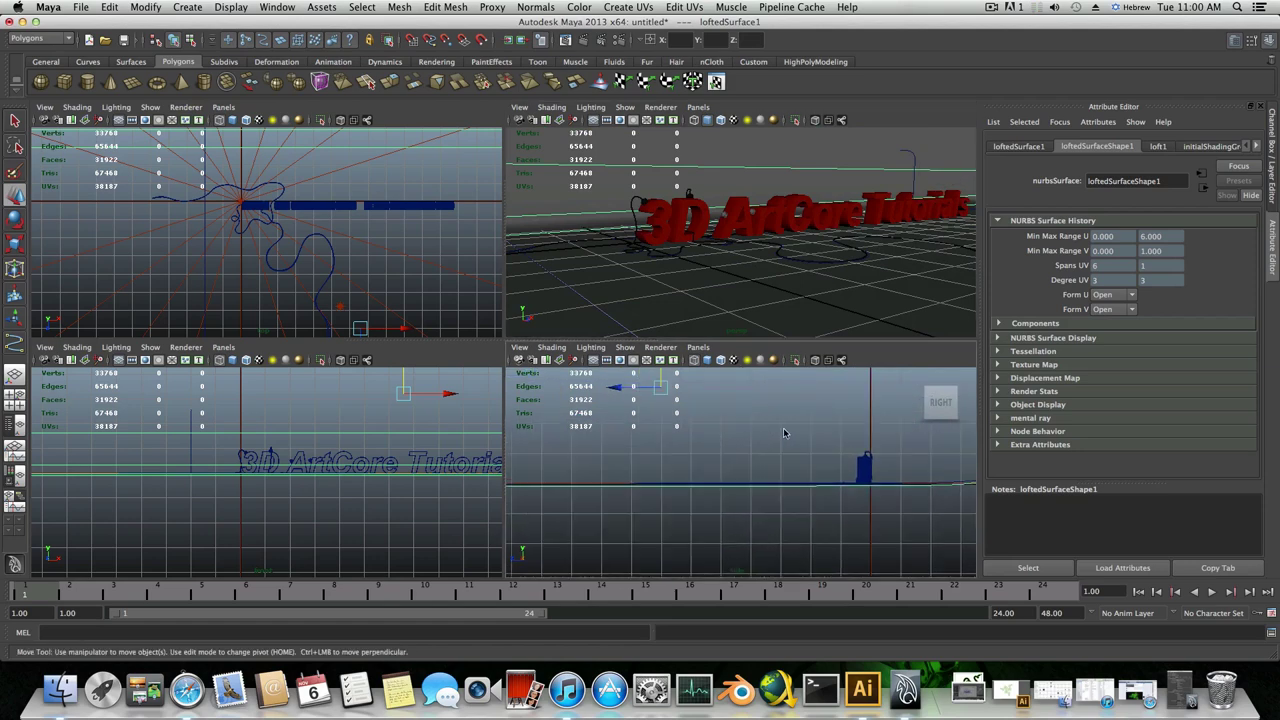
pyautogui.press('space')
pyautogui.keyDown('alt'); pyautogui.moveTo(657, 391); pyautogui.dragTo(743, 443, button='middle'); pyautogui.keyUp('alt')
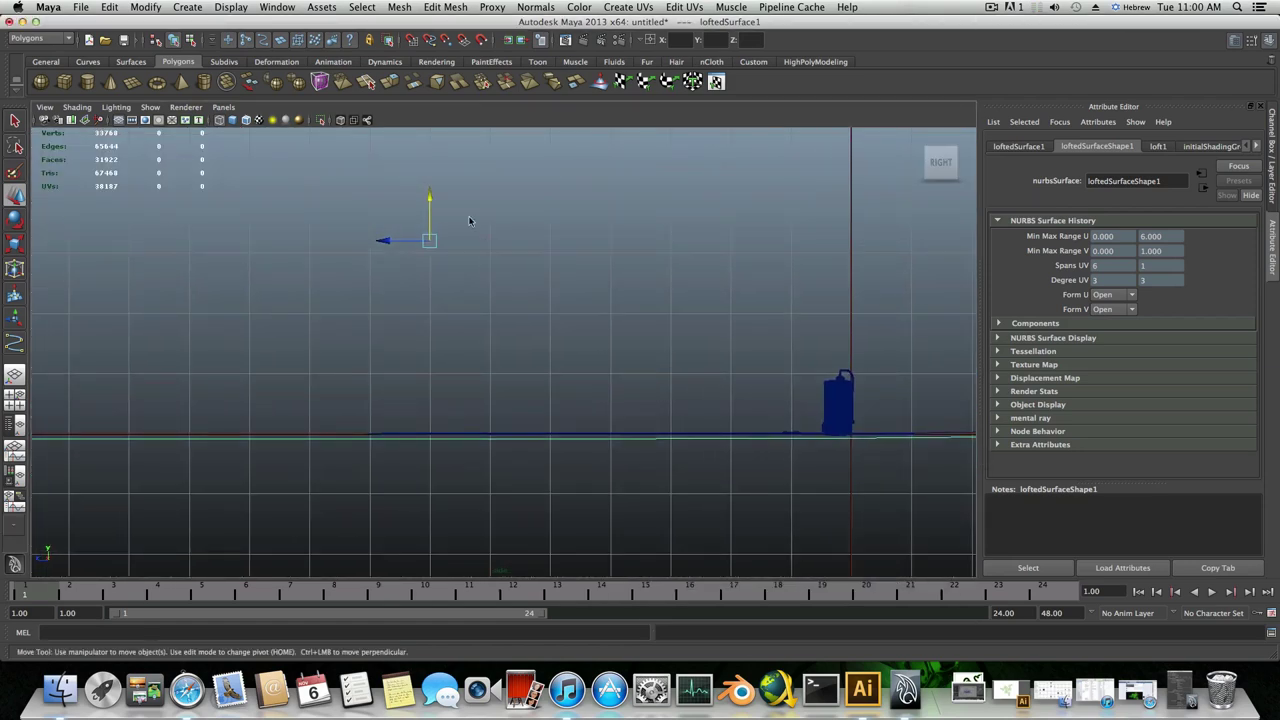
pyautogui.moveTo(429, 198); pyautogui.dragTo(428, 192)
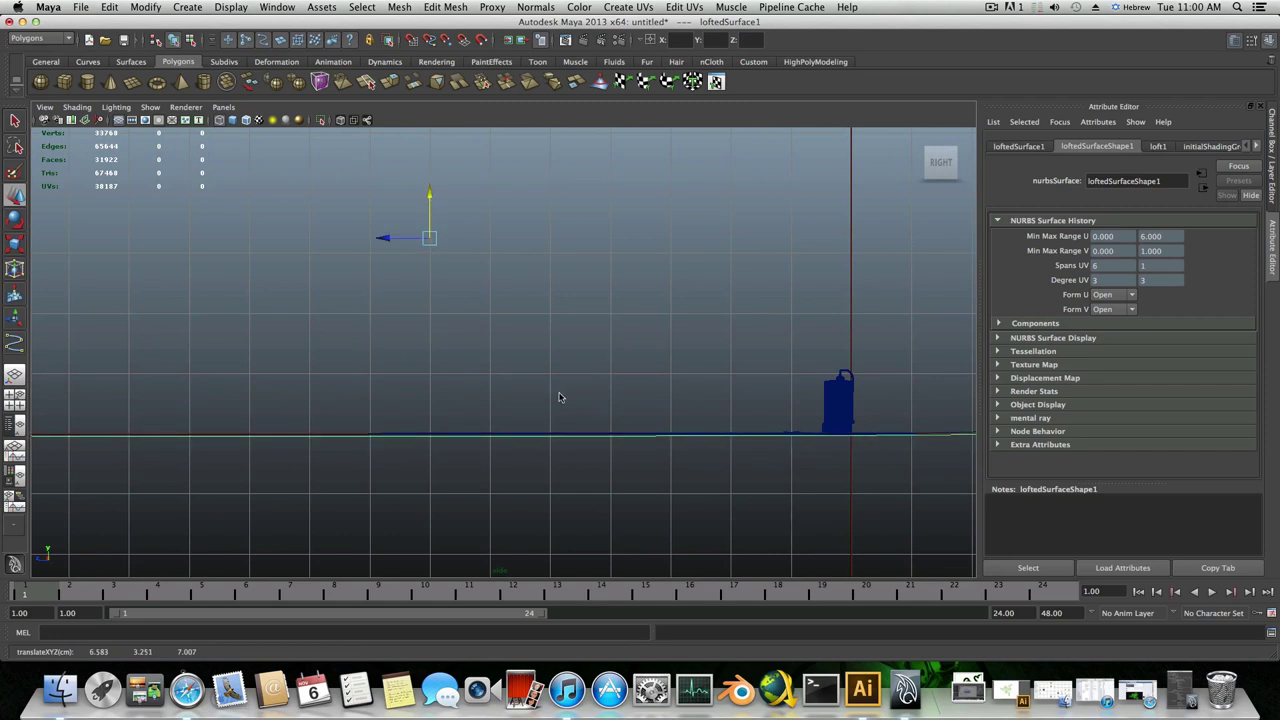
# - Move the control vertices at the backdrop's front edge slightly up to about -0.009 cm in Y in the right view and return to object mode
pyautogui.scroll(-3, 577, 440)
pyautogui.keyDown('alt'); pyautogui.moveTo(577, 440); pyautogui.dragTo(674, 434, button='middle'); pyautogui.keyUp('alt')
pyautogui.keyDown('alt'); pyautogui.moveTo(674, 434); pyautogui.dragTo(846, 437, button='right'); pyautogui.keyUp('alt')
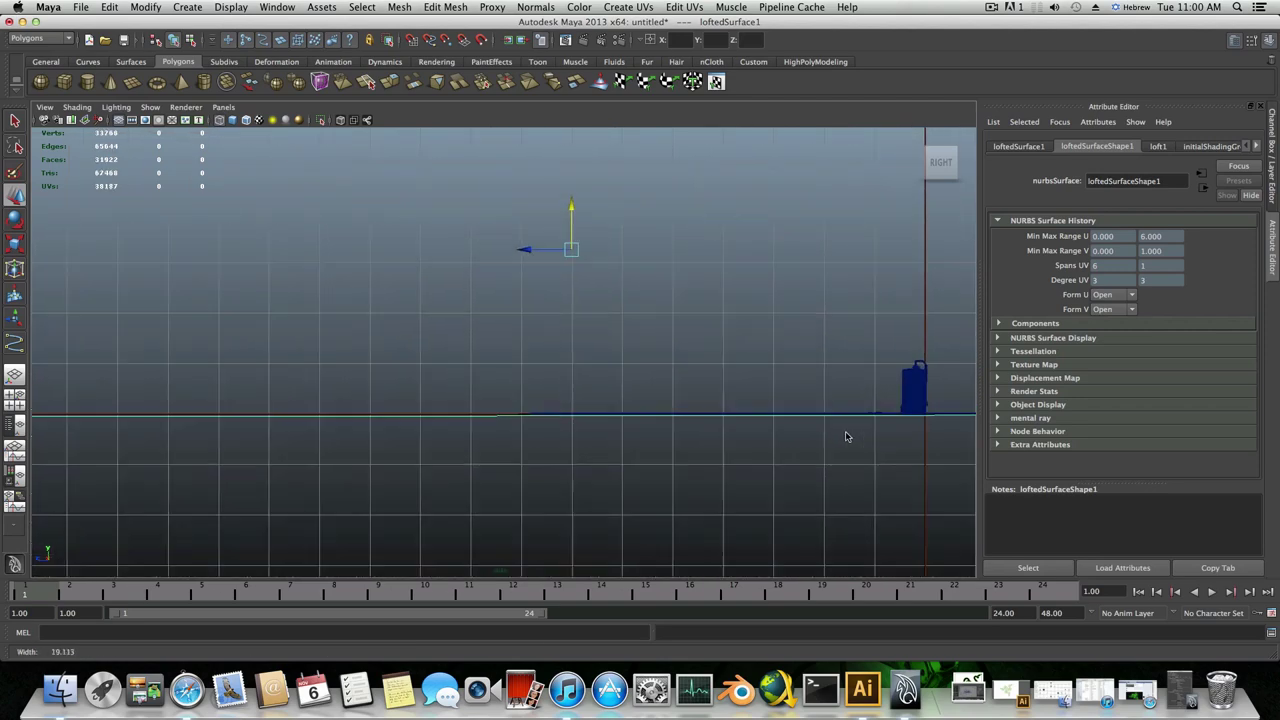
pyautogui.keyDown('alt'); pyautogui.moveTo(846, 437); pyautogui.dragTo(756, 438, button='middle'); pyautogui.keyUp('alt')
pyautogui.keyDown('alt'); pyautogui.moveTo(756, 438); pyautogui.dragTo(846, 443, button='right'); pyautogui.keyUp('alt')
pyautogui.keyDown('alt'); pyautogui.moveTo(846, 443); pyautogui.dragTo(737, 440, button='middle'); pyautogui.keyUp('alt')
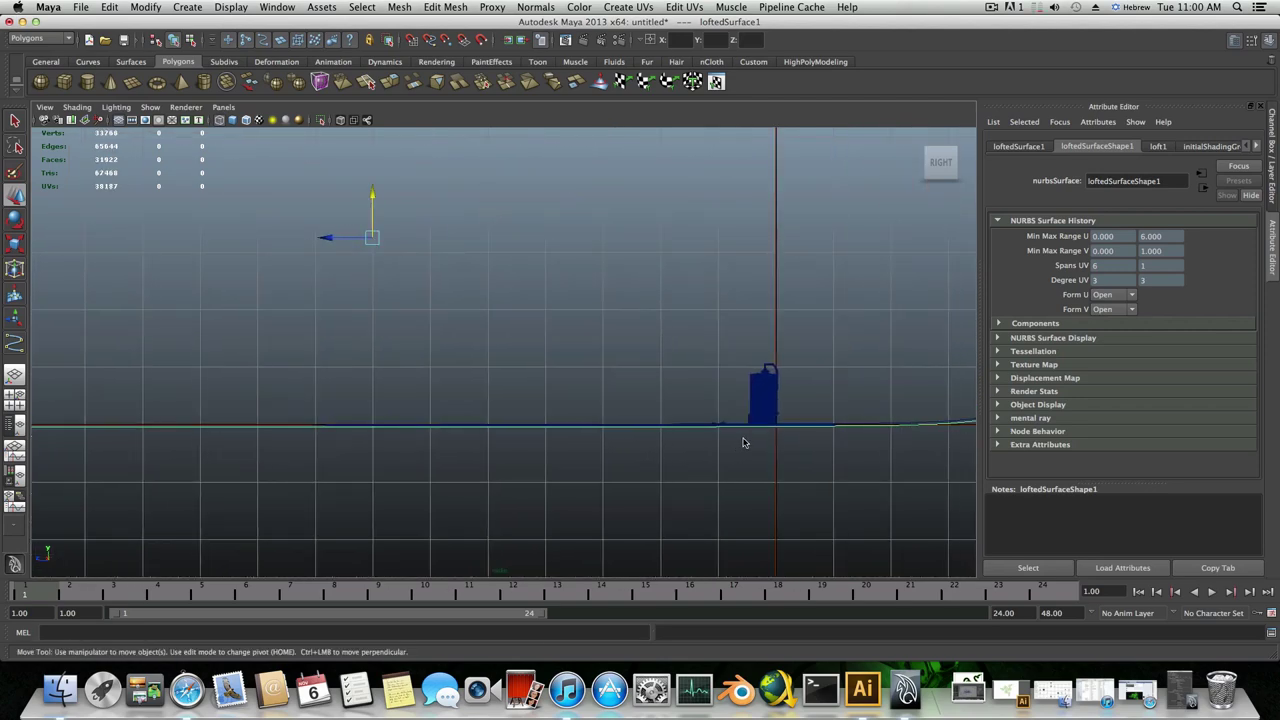
pyautogui.keyDown('alt'); pyautogui.moveTo(622, 430); pyautogui.dragTo(646, 431, button='middle'); pyautogui.keyUp('alt')
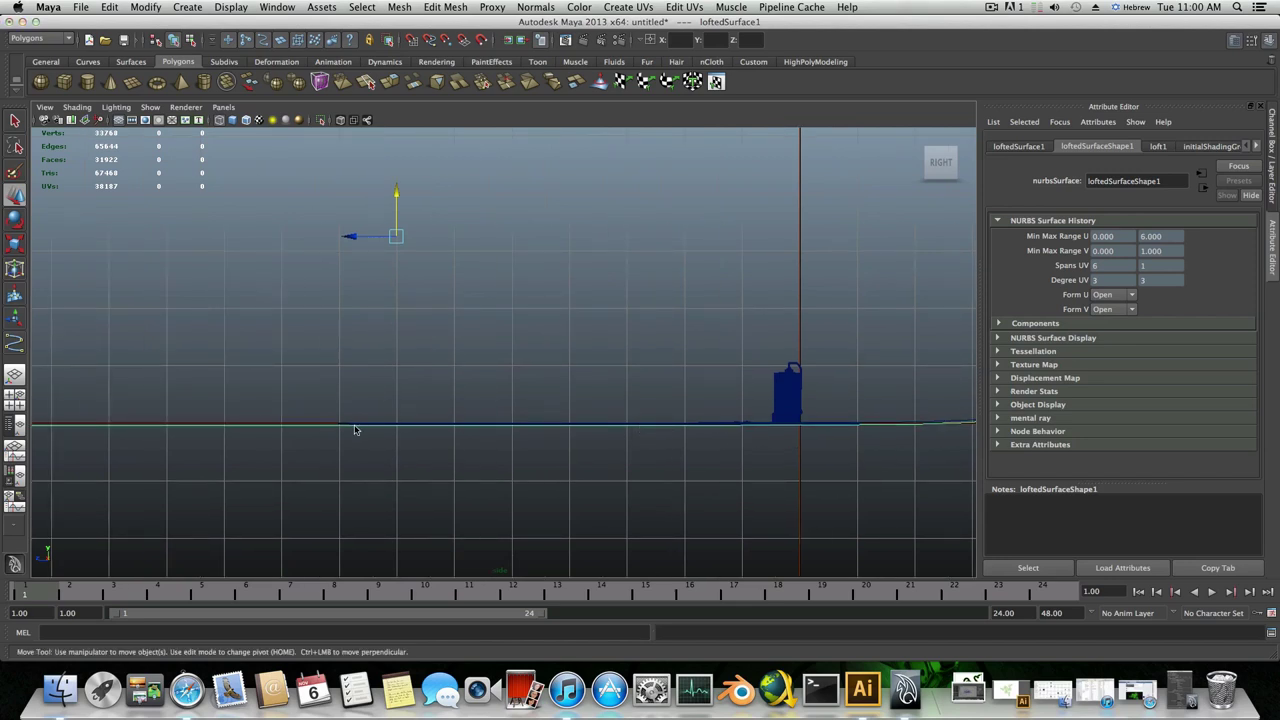
pyautogui.moveTo(355, 429); pyautogui.dragTo(291, 411, button='right')
pyautogui.scroll(-3, 393, 436)
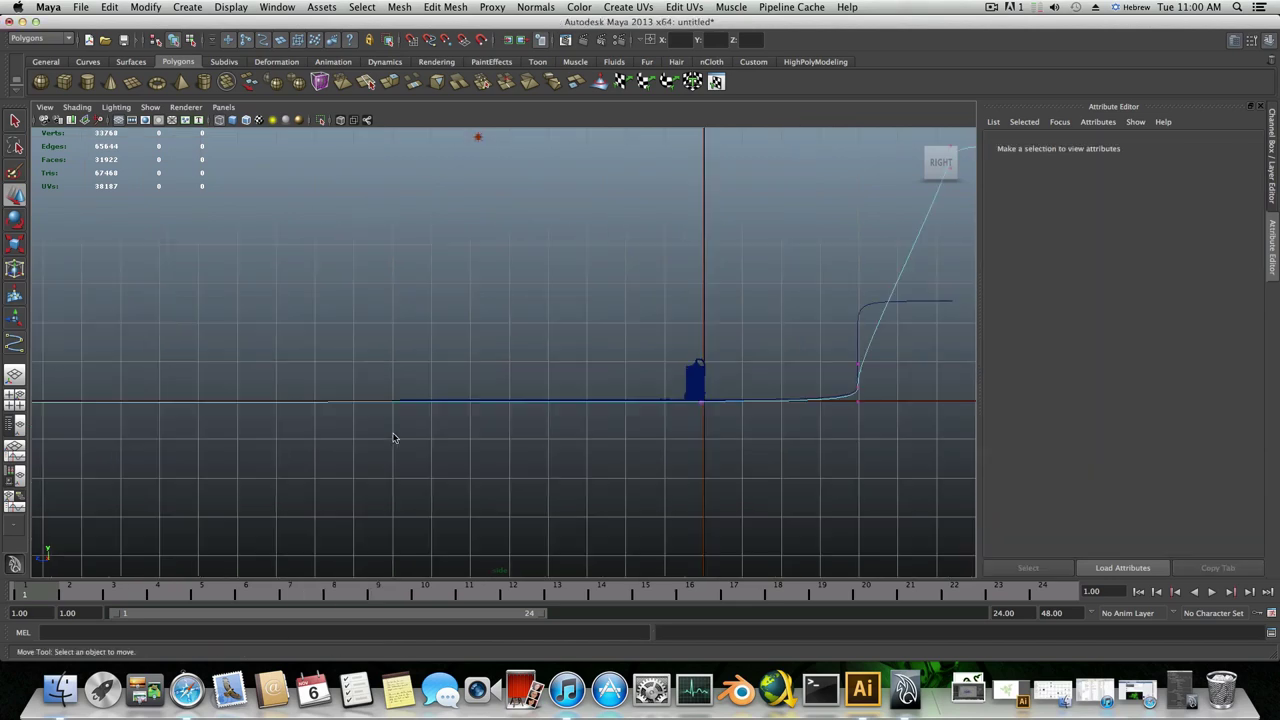
pyautogui.keyDown('alt'); pyautogui.moveTo(423, 446); pyautogui.dragTo(634, 451, button='middle'); pyautogui.keyUp('alt')
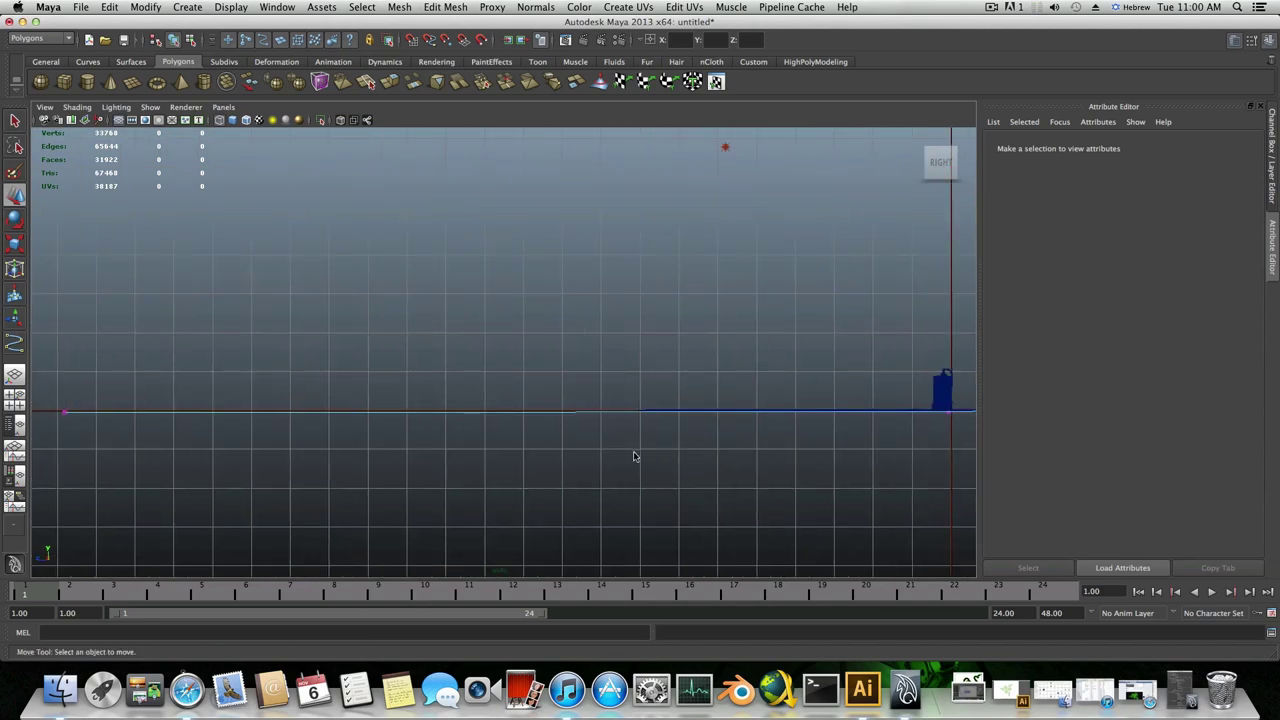
pyautogui.moveTo(55, 404); pyautogui.dragTo(100, 433)
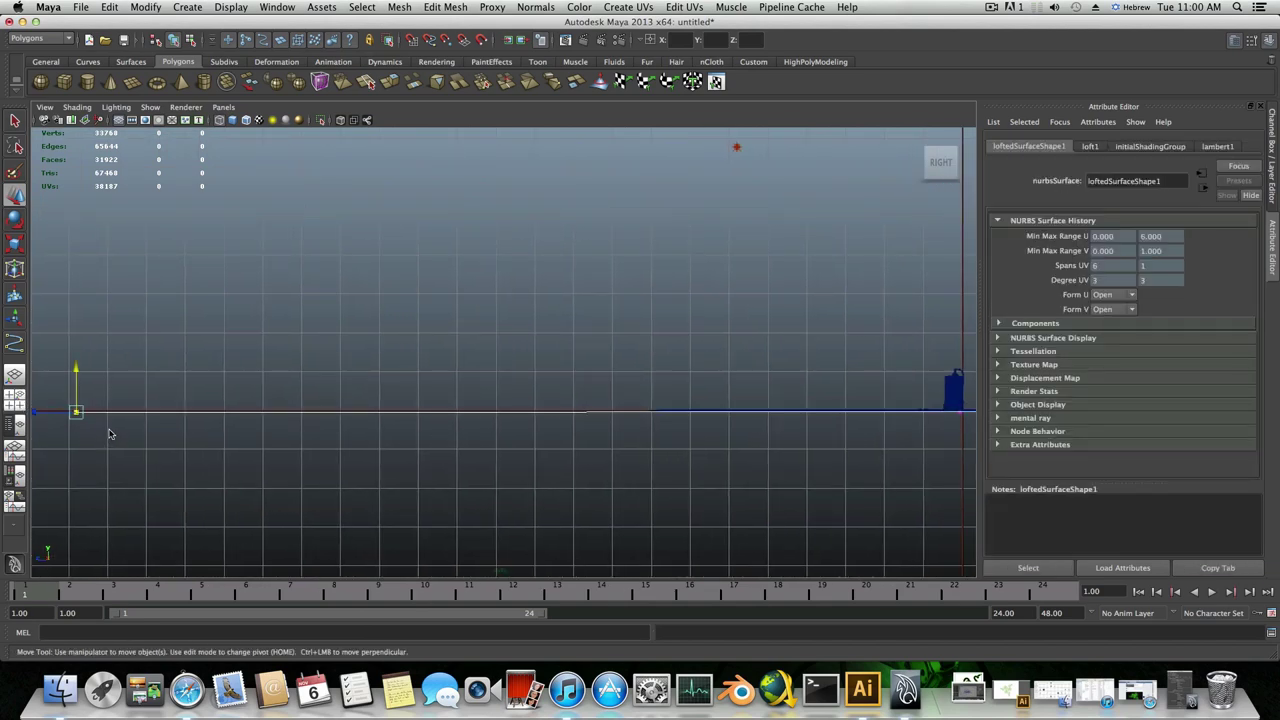
pyautogui.moveTo(73, 371); pyautogui.dragTo(73, 370)
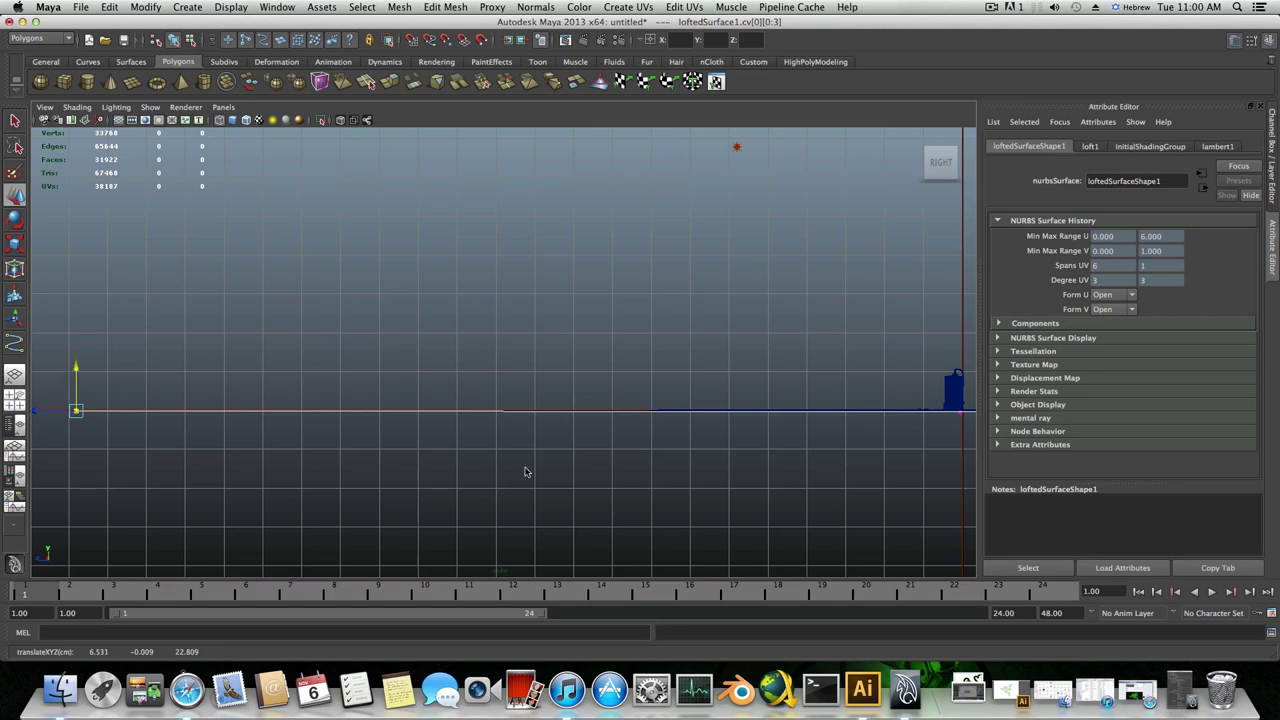
pyautogui.press('F8')
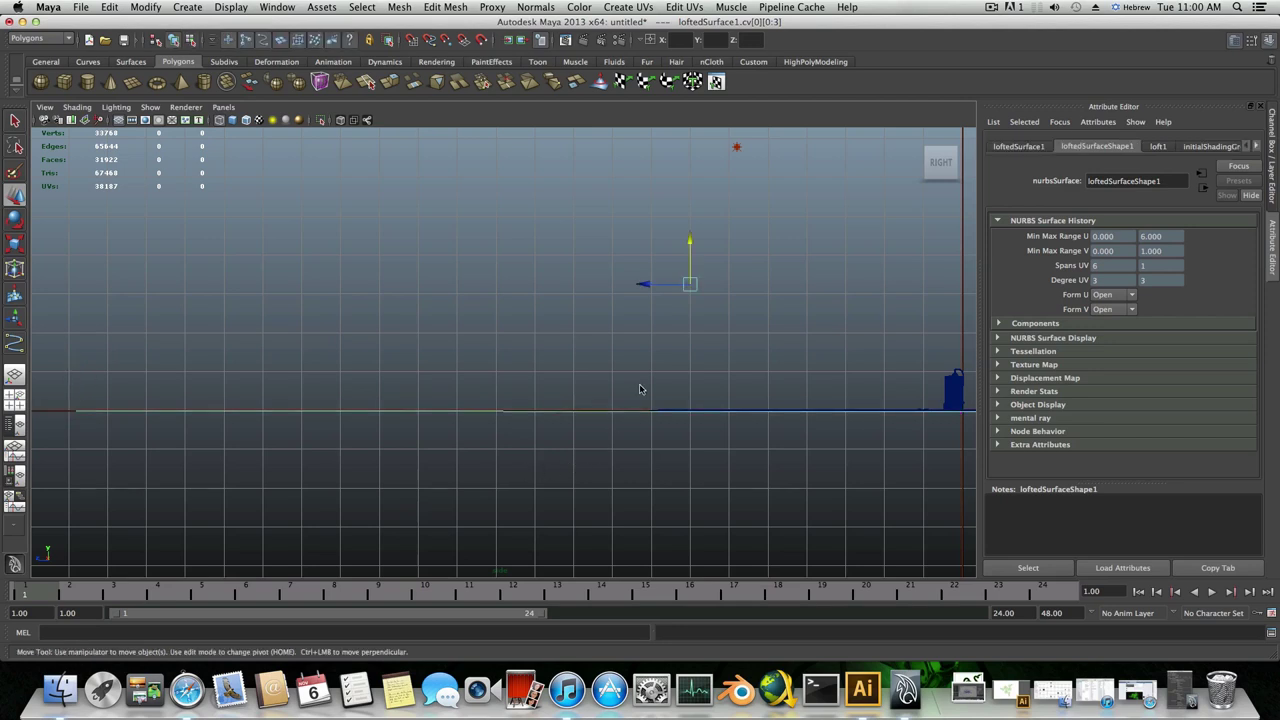
# - Check the backdrop against the text base in the right view and render the close-up perspective again with mental ray
pyautogui.keyDown('alt'); pyautogui.moveTo(640, 391); pyautogui.dragTo(806, 434, button='right'); pyautogui.keyUp('alt')
pyautogui.keyDown('alt'); pyautogui.moveTo(806, 434); pyautogui.dragTo(591, 394, button='middle'); pyautogui.keyUp('alt')
pyautogui.keyDown('alt'); pyautogui.moveTo(591, 394); pyautogui.dragTo(789, 454, button='right'); pyautogui.keyUp('alt')
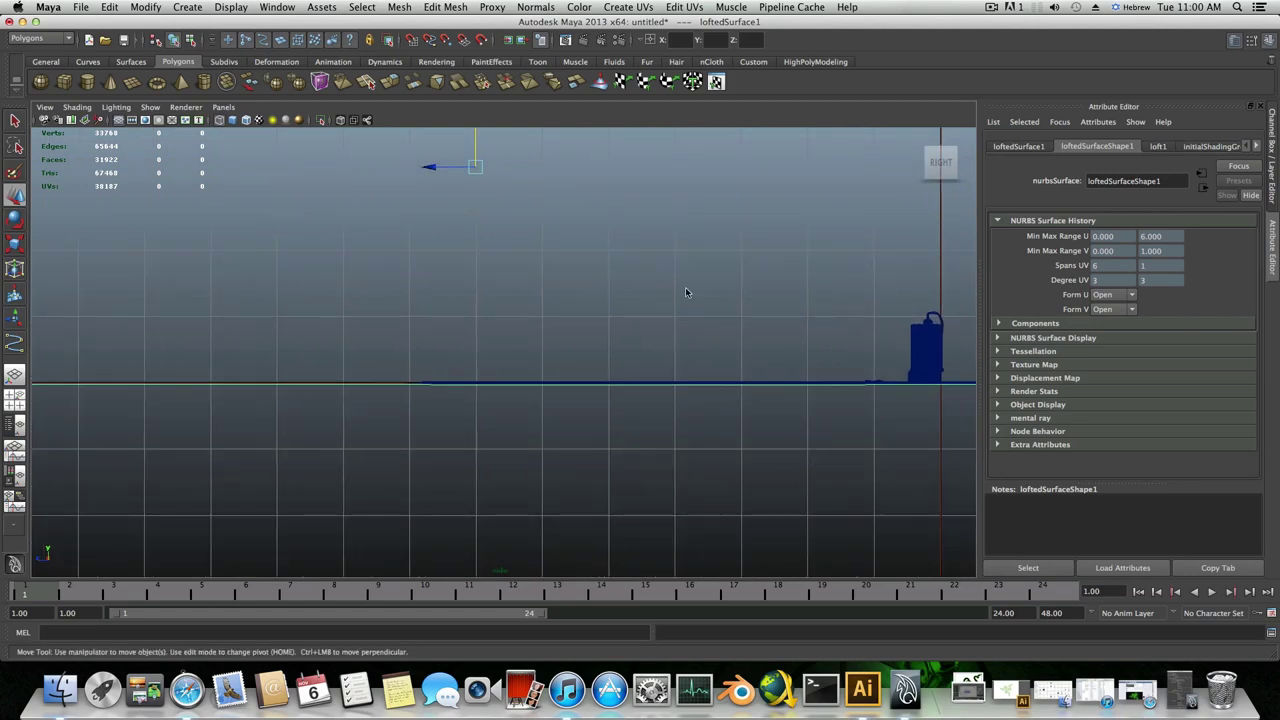
pyautogui.press('space')
pyautogui.press('space')
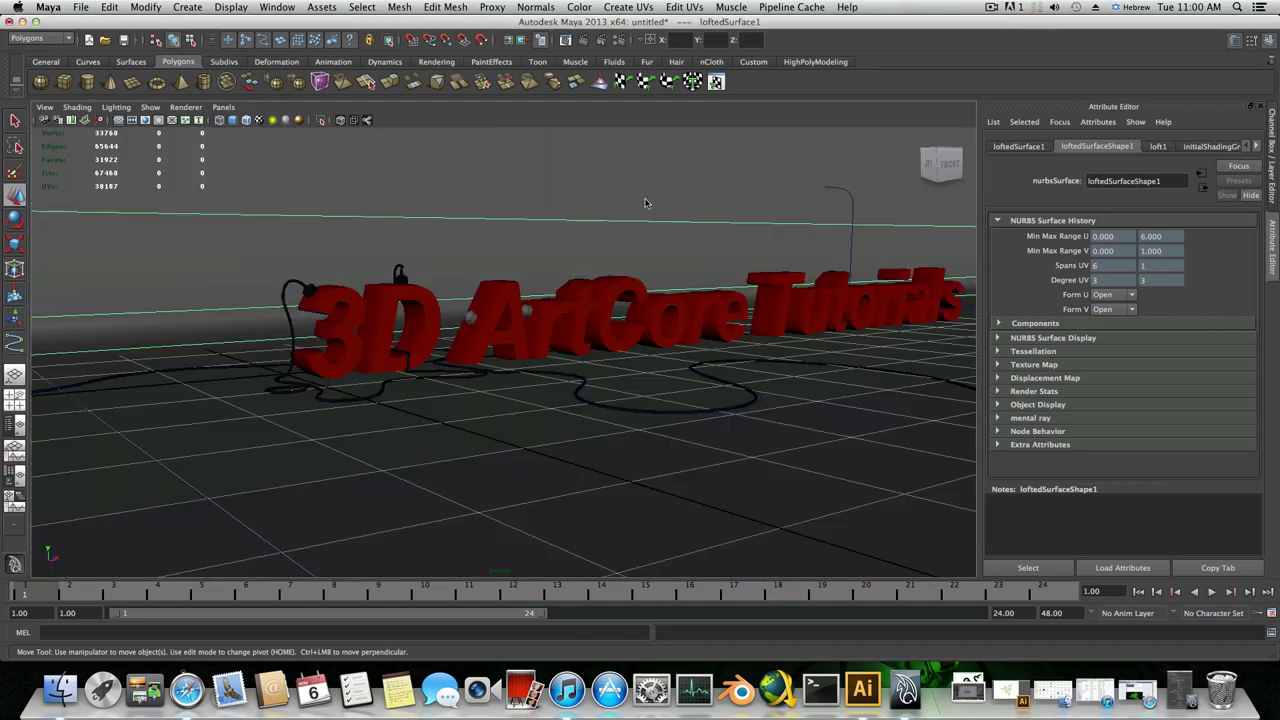
pyautogui.click(584, 41)
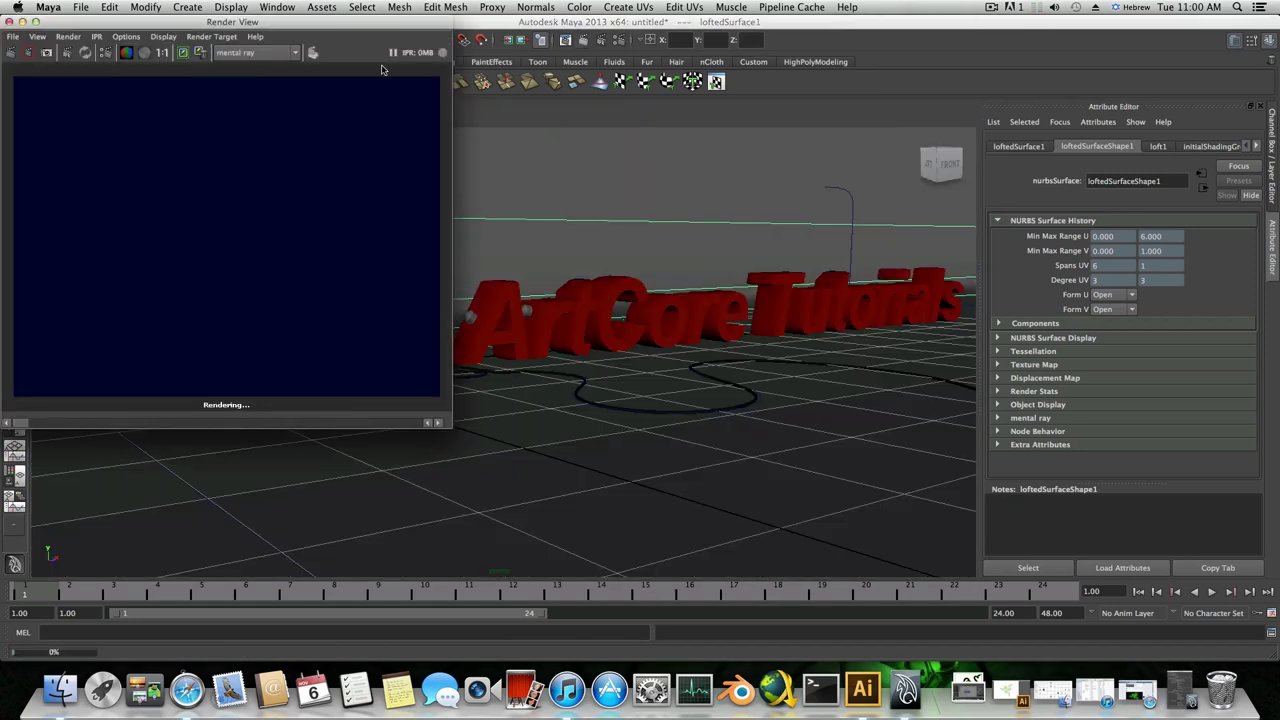
pyautogui.moveTo(309, 24); pyautogui.dragTo(550, 69)
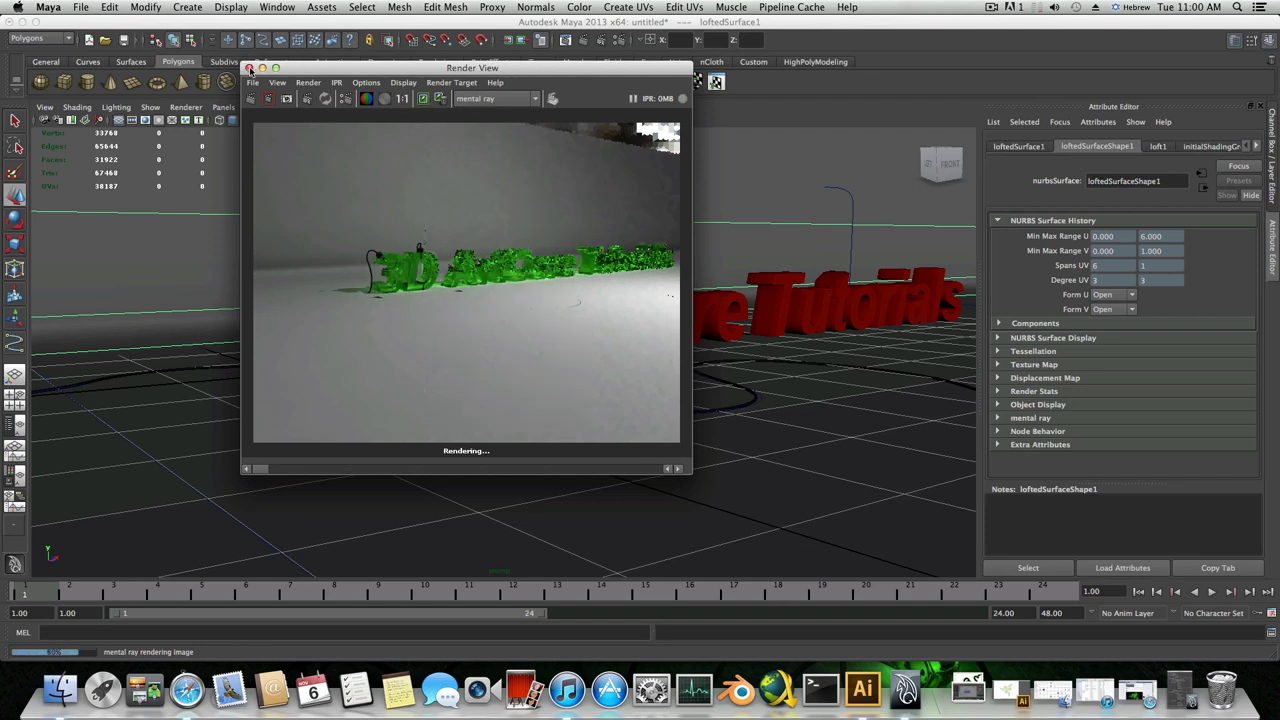
# - Dismiss the render window and hide the grid in the perspective view
pyautogui.click(250, 68)
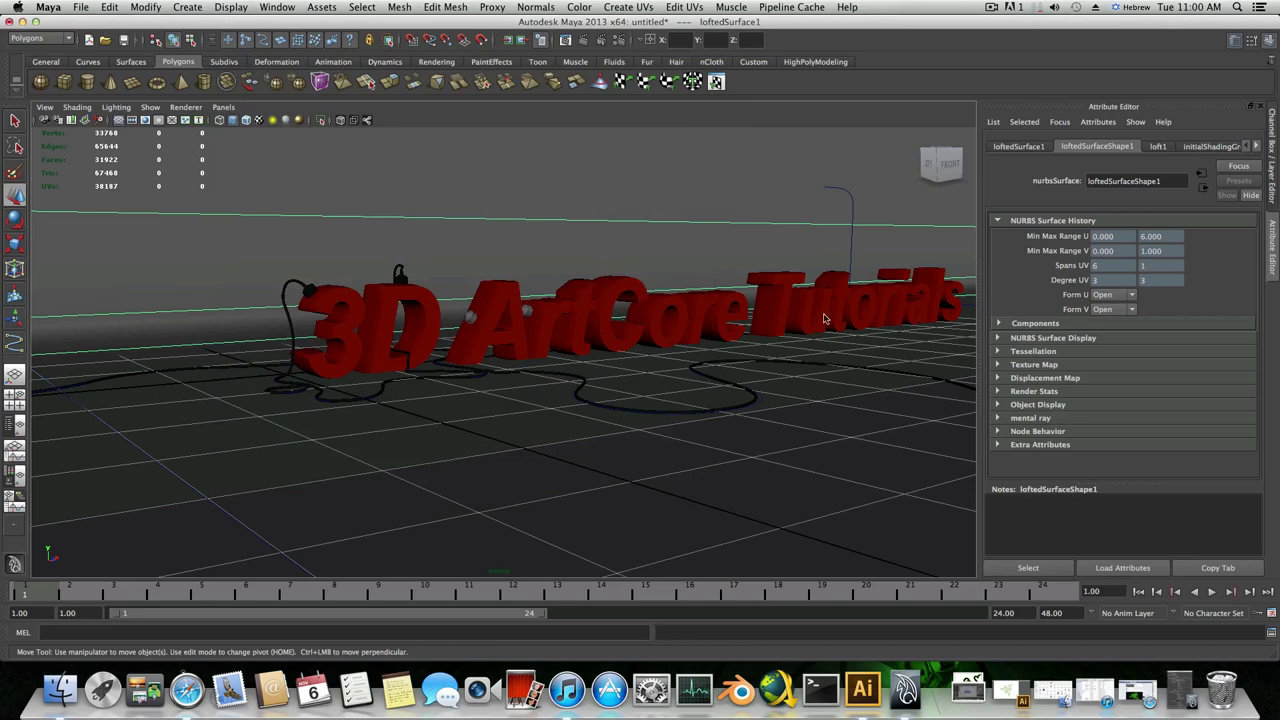
pyautogui.scroll(-5, 815, 401)
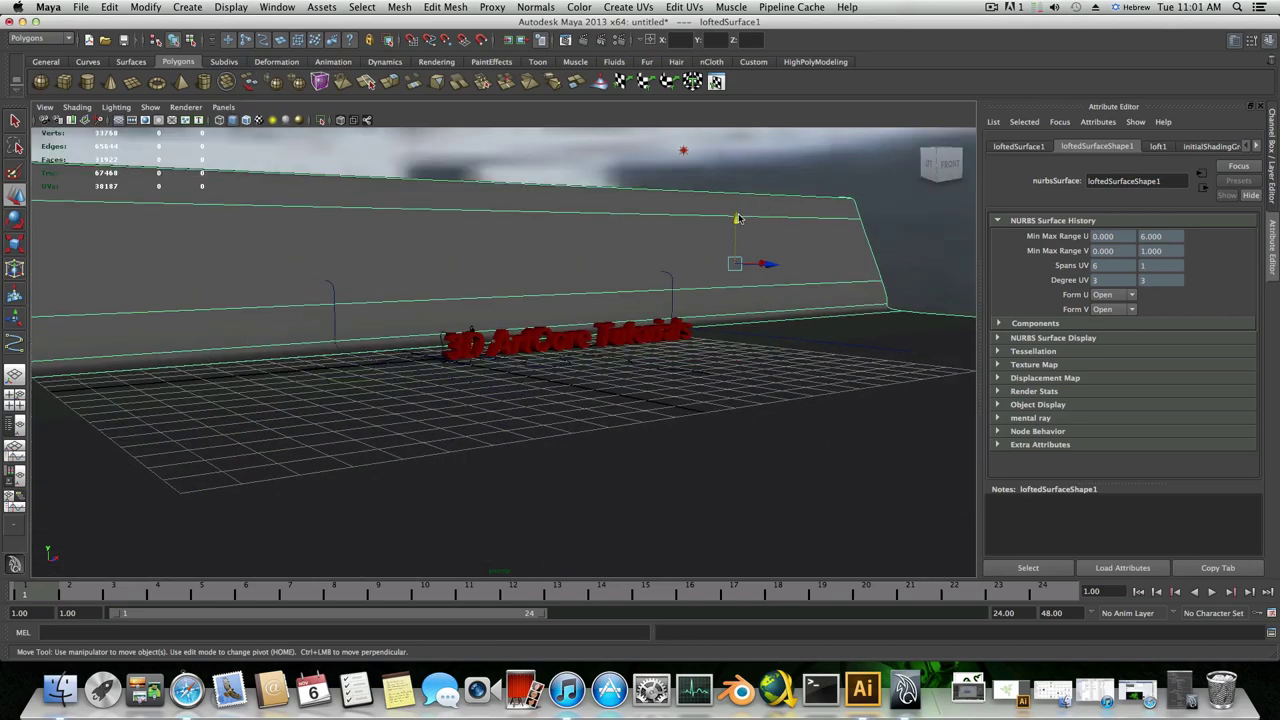
pyautogui.moveTo(737, 218); pyautogui.dragTo(738, 216)
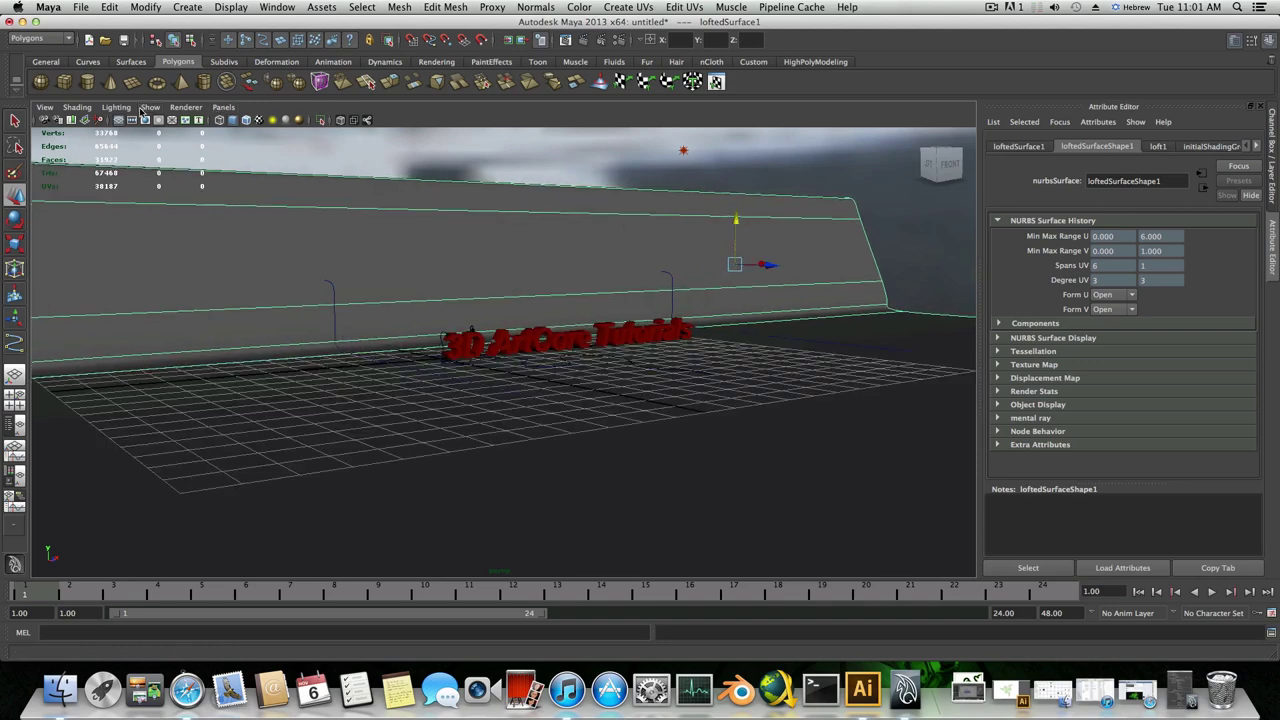
pyautogui.click(149, 107)
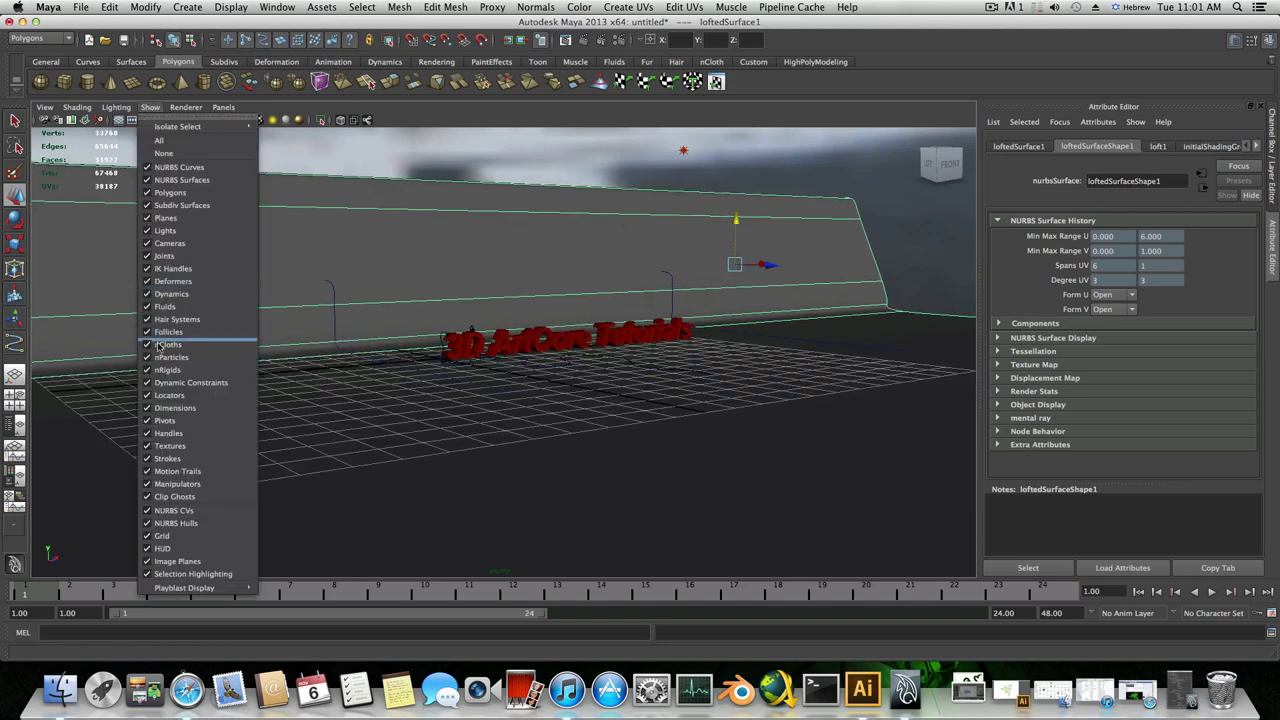
pyautogui.click(188, 536)
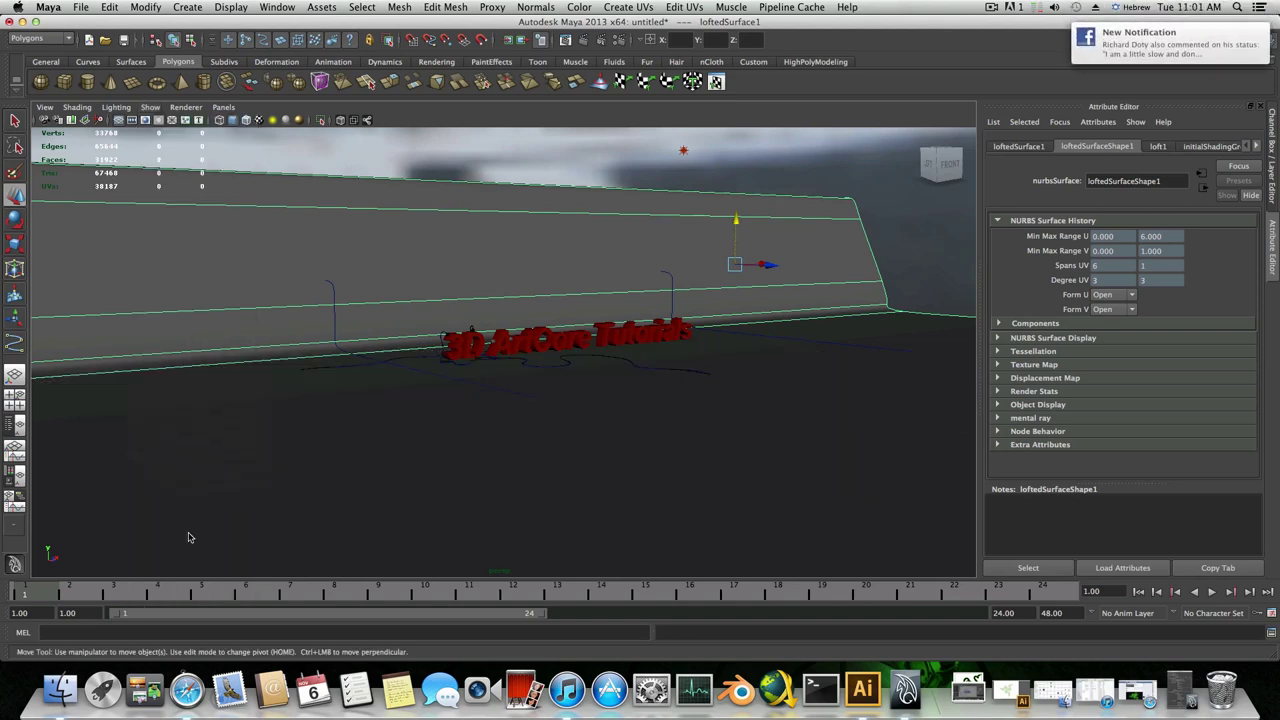
# - Raise the lofted backdrop surface slightly to about 3.34 cm in Y and check it against the base of the text
pyautogui.keyDown('alt'); pyautogui.moveTo(609, 434); pyautogui.dragTo(591, 400); pyautogui.keyUp('alt')
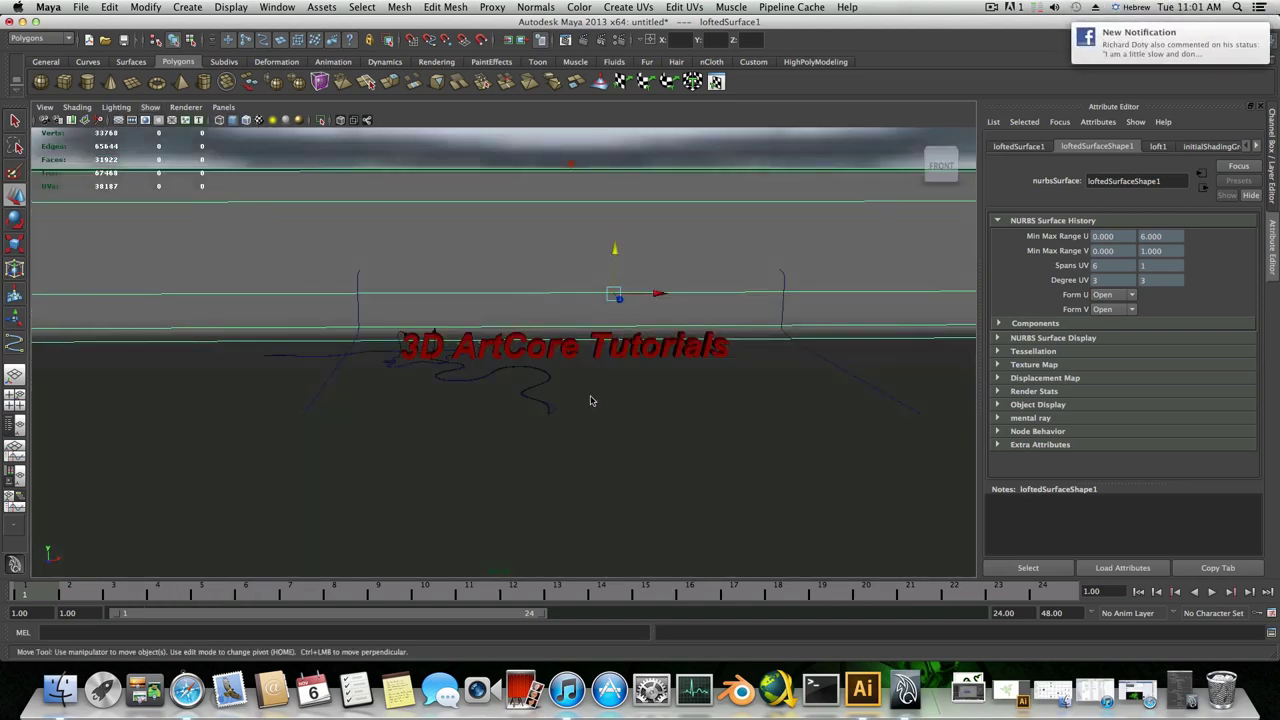
pyautogui.scroll(1, 591, 400)
pyautogui.moveTo(638, 234); pyautogui.dragTo(638, 230)
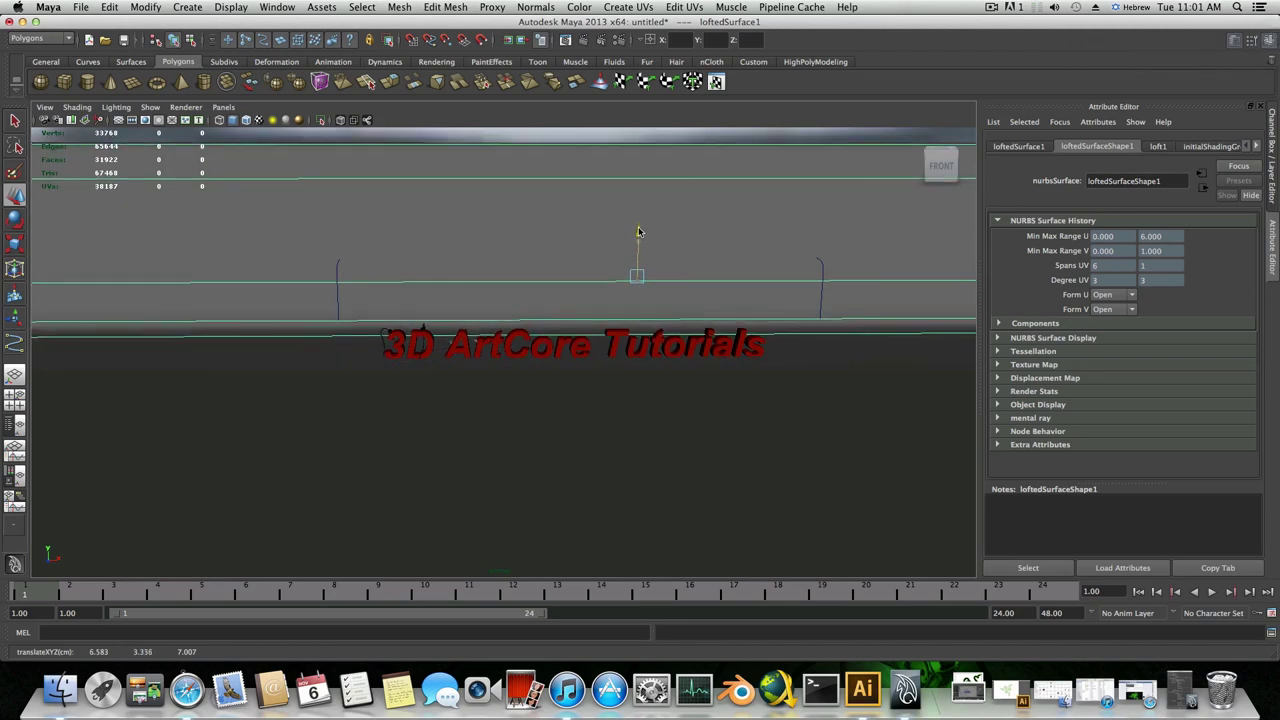
pyautogui.moveTo(639, 234); pyautogui.dragTo(626, 262)
pyautogui.keyDown('alt'); pyautogui.moveTo(625, 262); pyautogui.dragTo(785, 307, button='right'); pyautogui.keyUp('alt')
pyautogui.keyDown('alt'); pyautogui.moveTo(785, 307); pyautogui.dragTo(750, 309); pyautogui.keyUp('alt')
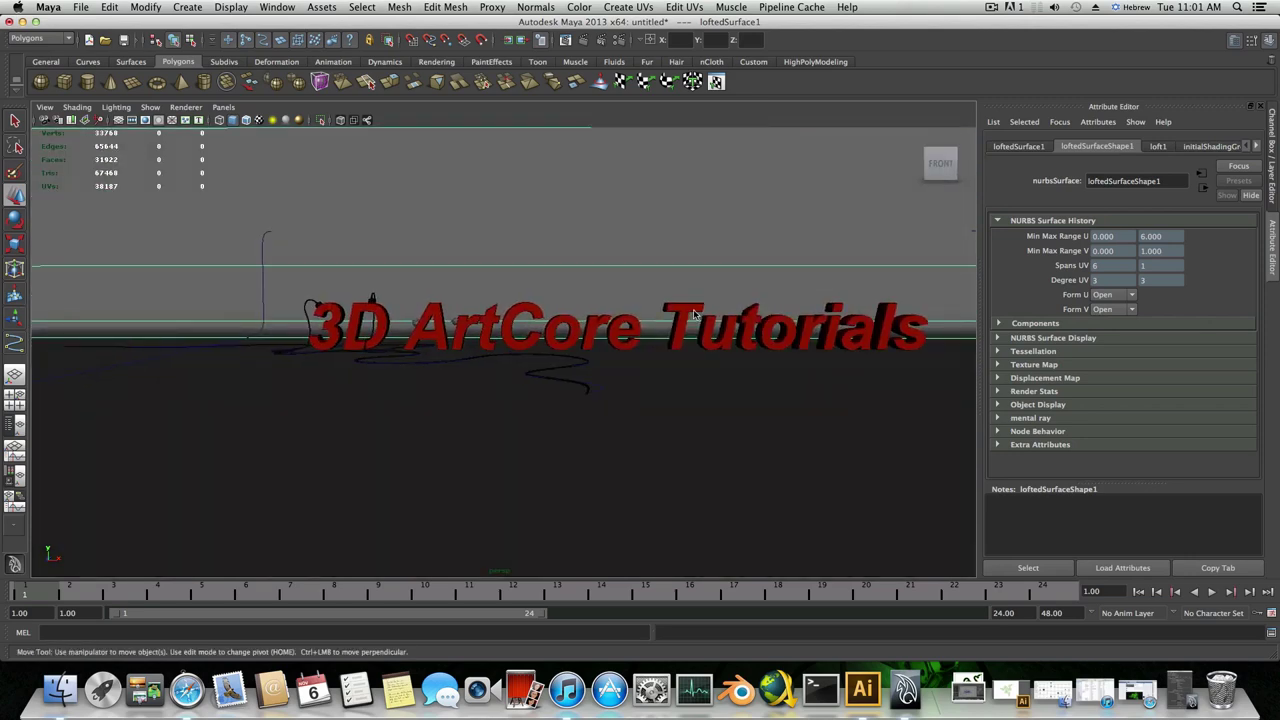
pyautogui.scroll(3, 585, 336)
pyautogui.keyDown('alt'); pyautogui.moveTo(585, 337); pyautogui.dragTo(824, 358); pyautogui.keyUp('alt')
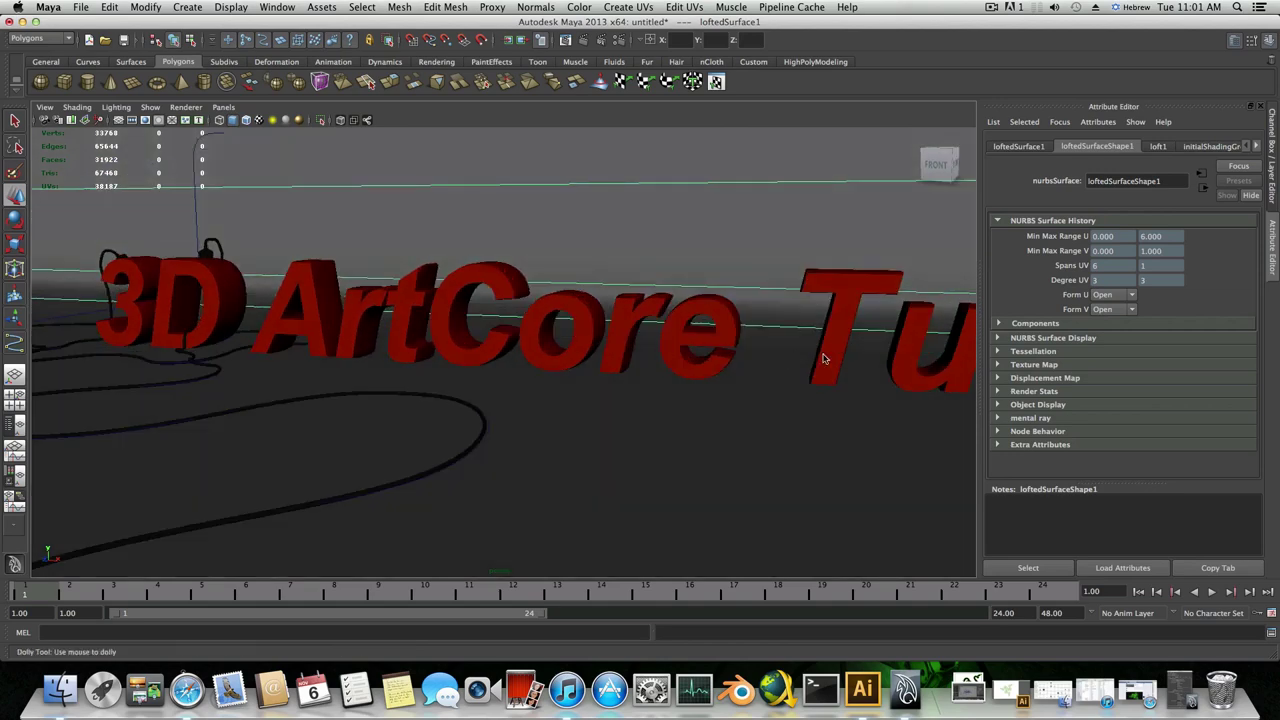
pyautogui.keyDown('alt'); pyautogui.moveTo(824, 358); pyautogui.dragTo(577, 333, button='right'); pyautogui.keyUp('alt')
pyautogui.keyDown('alt'); pyautogui.moveTo(577, 333); pyautogui.dragTo(546, 335); pyautogui.keyUp('alt')
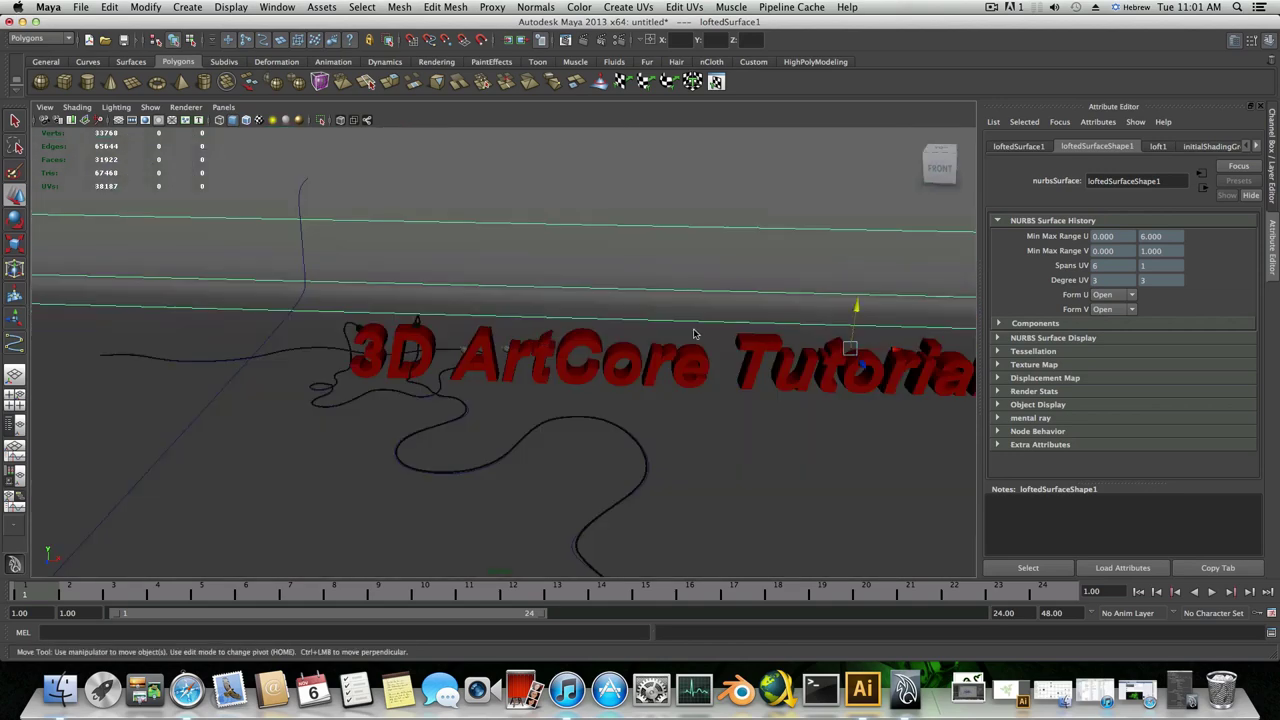
# - Select the point light above the text and open the physical_light1 shader assigned as its custom light shader
pyautogui.scroll(-5, 655, 334)
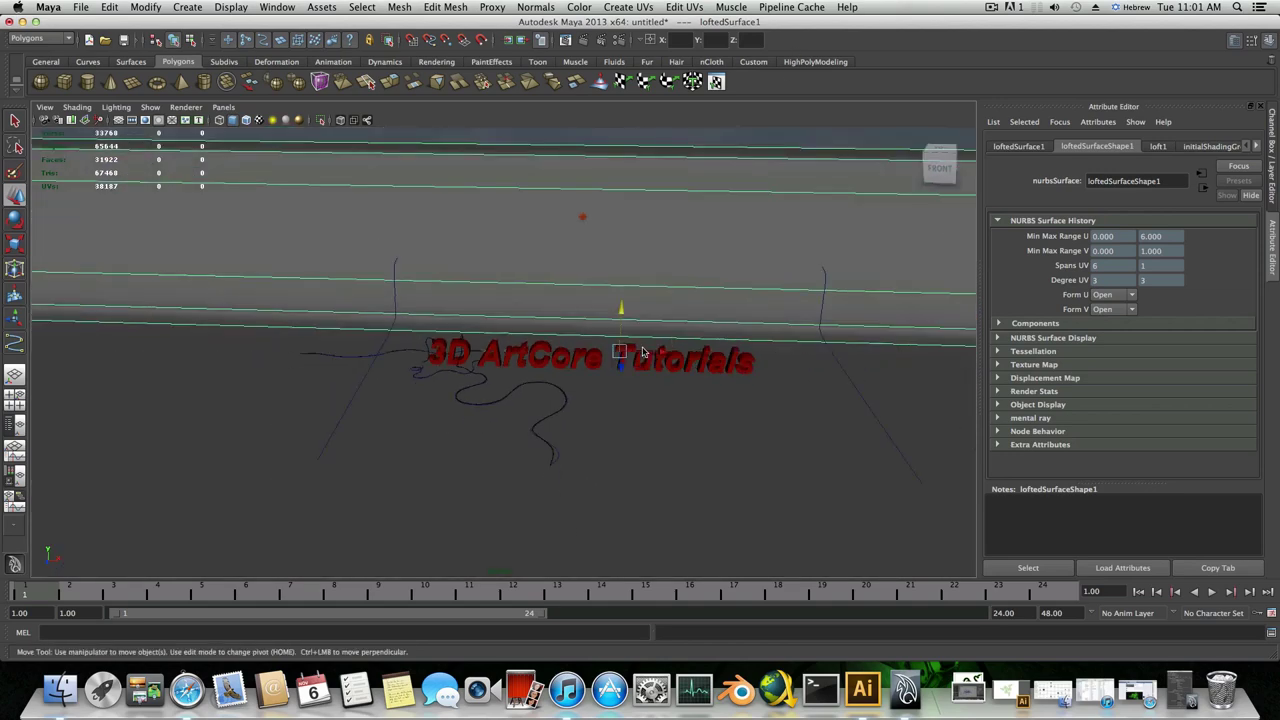
pyautogui.click(582, 217)
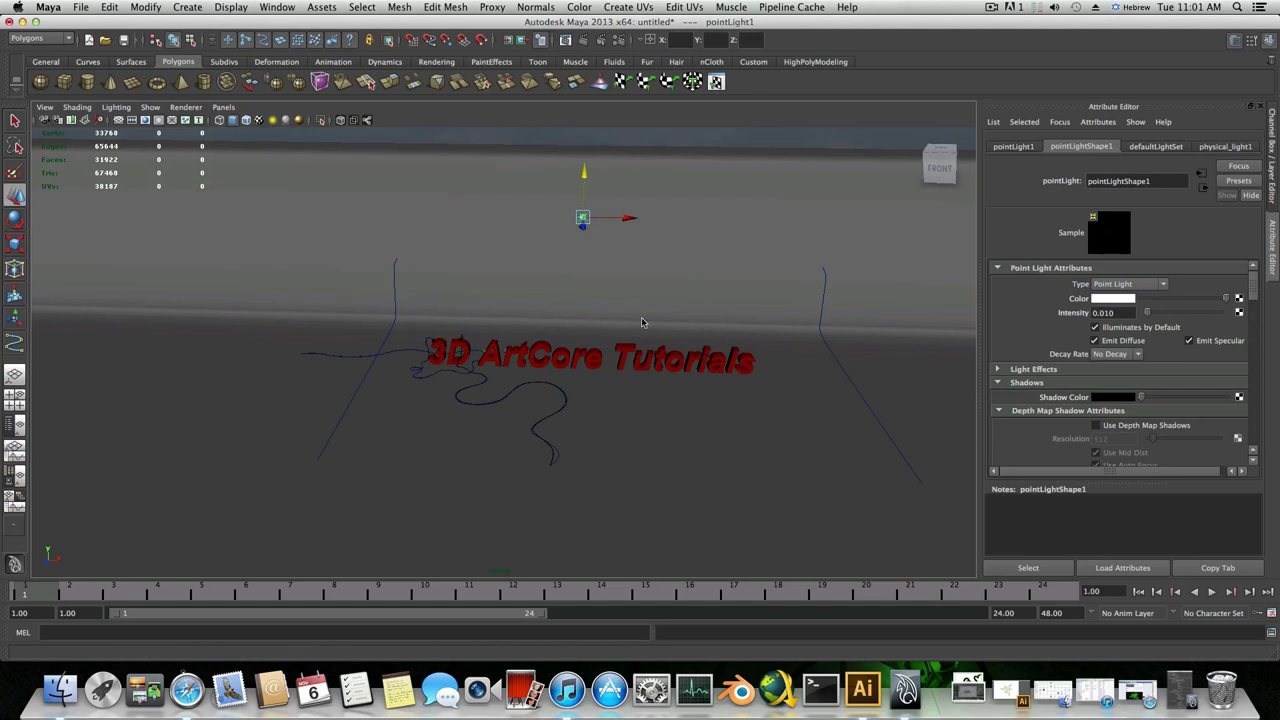
pyautogui.keyDown('alt'); pyautogui.moveTo(642, 322); pyautogui.dragTo(553, 320); pyautogui.keyUp('alt')
pyautogui.scroll(-3, 1109, 358)
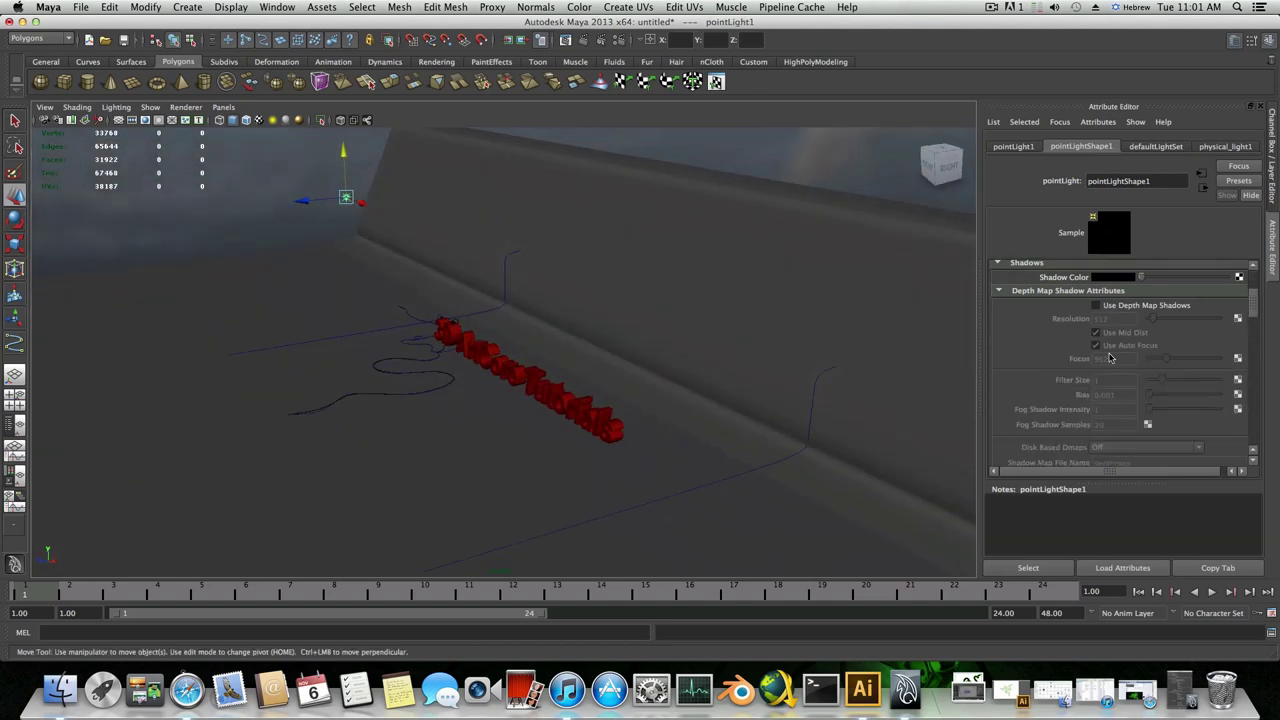
pyautogui.scroll(-8, 1109, 358)
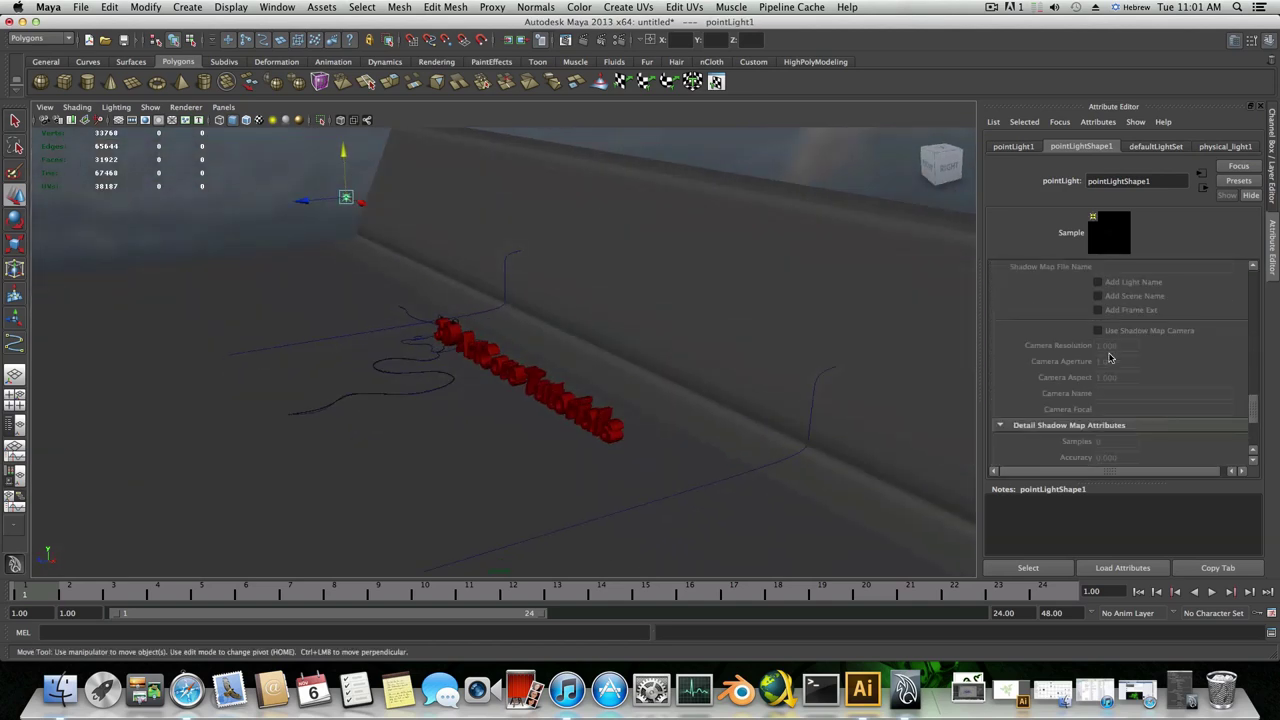
pyautogui.scroll(-3, 1109, 358)
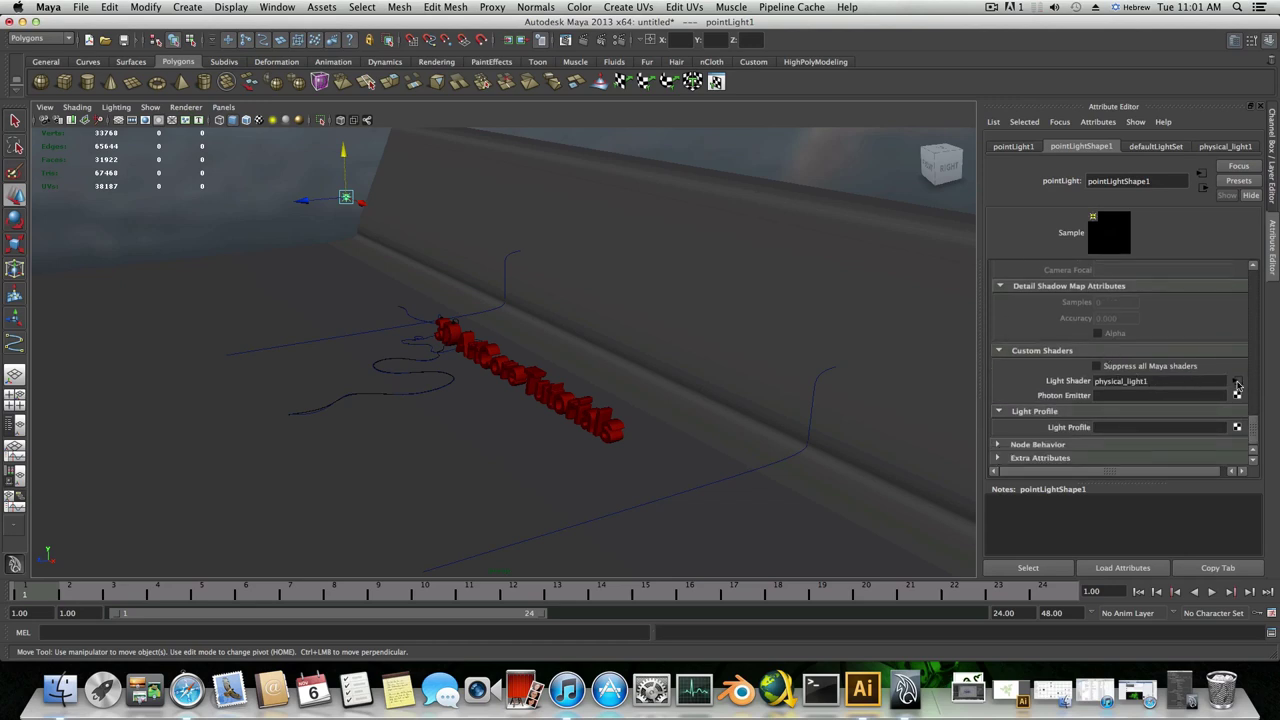
pyautogui.click(1237, 384)
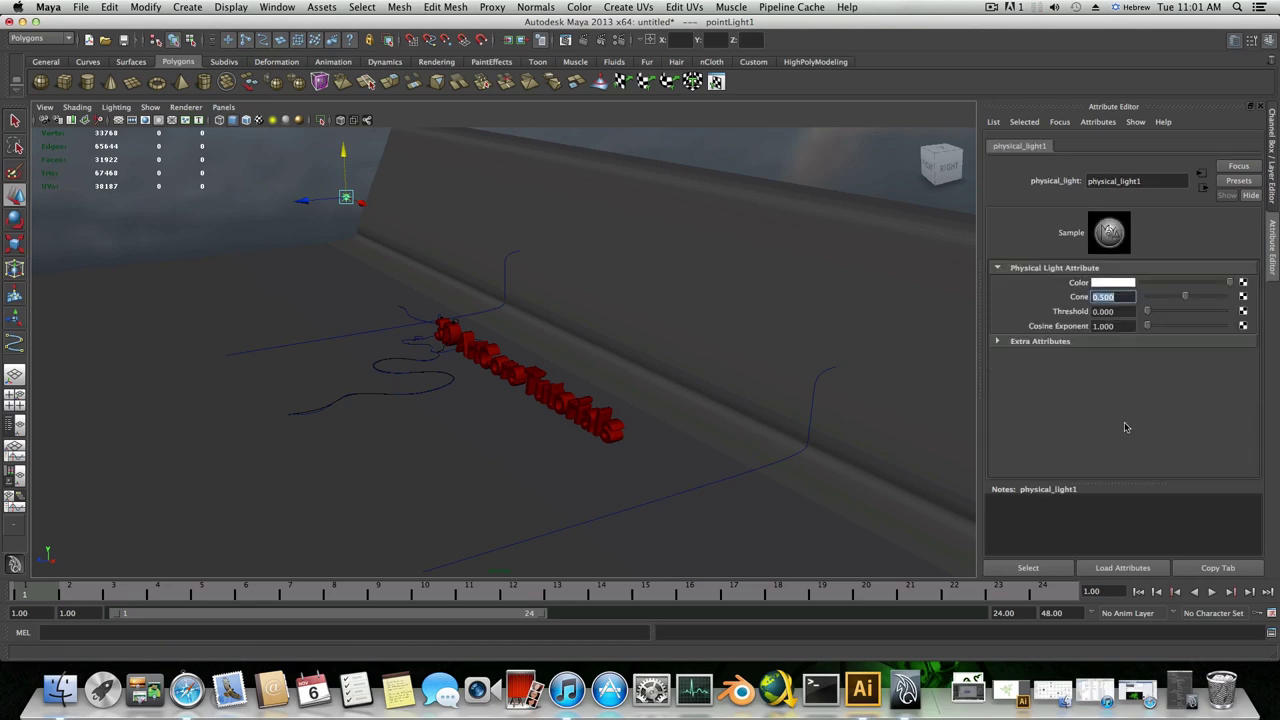
# - Set the color value (V) of physical_light1 to 0, turning the light color black
pyautogui.click(1106, 284)
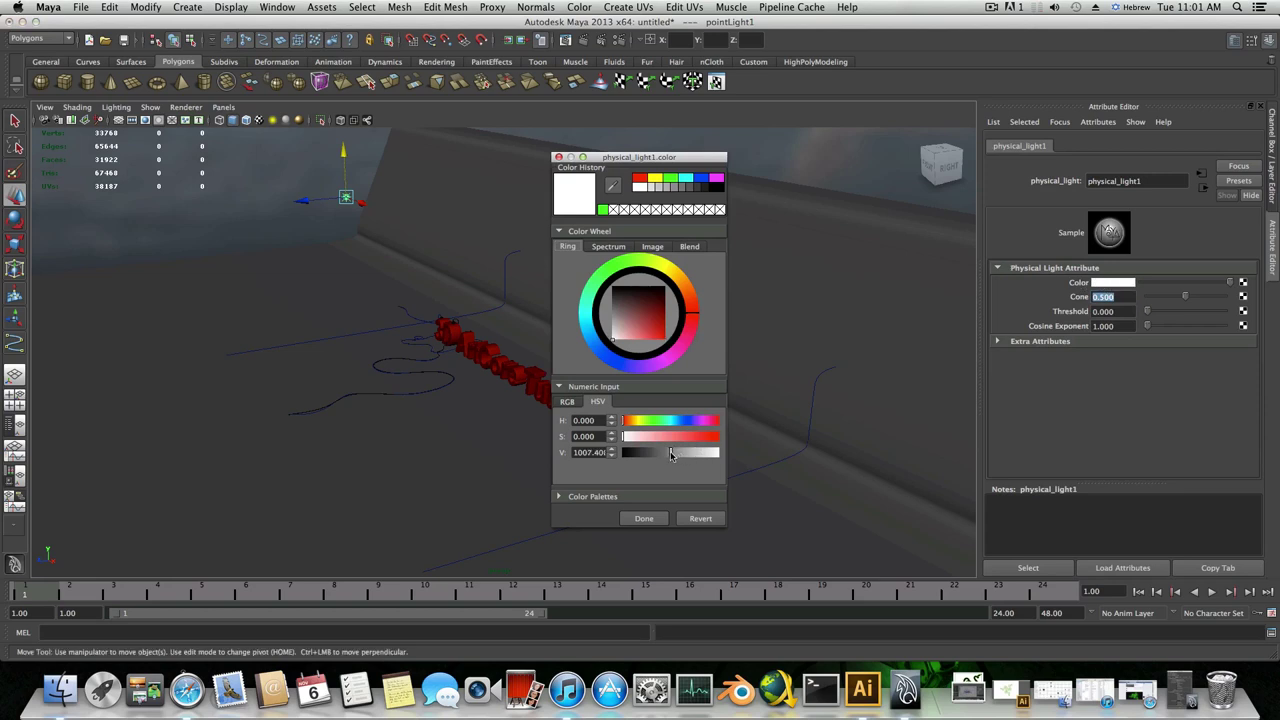
pyautogui.moveTo(671, 454); pyautogui.dragTo(587, 458)
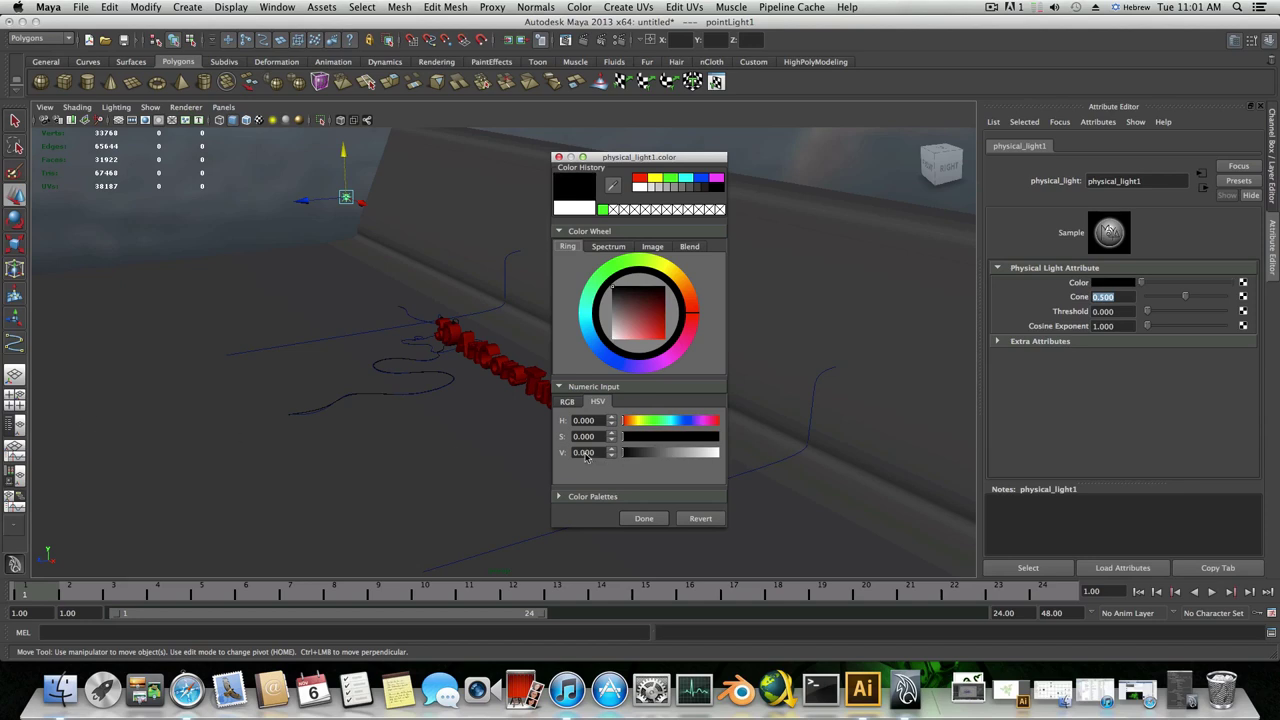
pyautogui.moveTo(602, 456); pyautogui.dragTo(506, 456)
pyautogui.write('0')
pyautogui.press('Return')
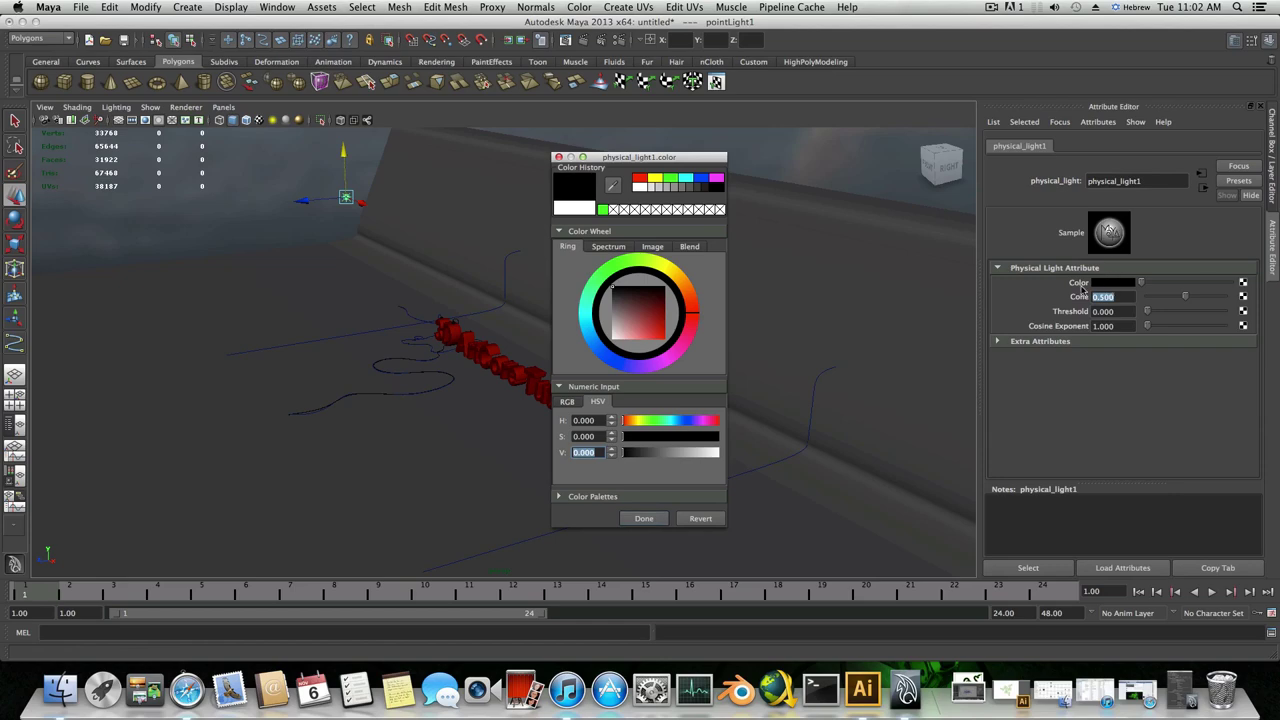
pyautogui.click(655, 520)
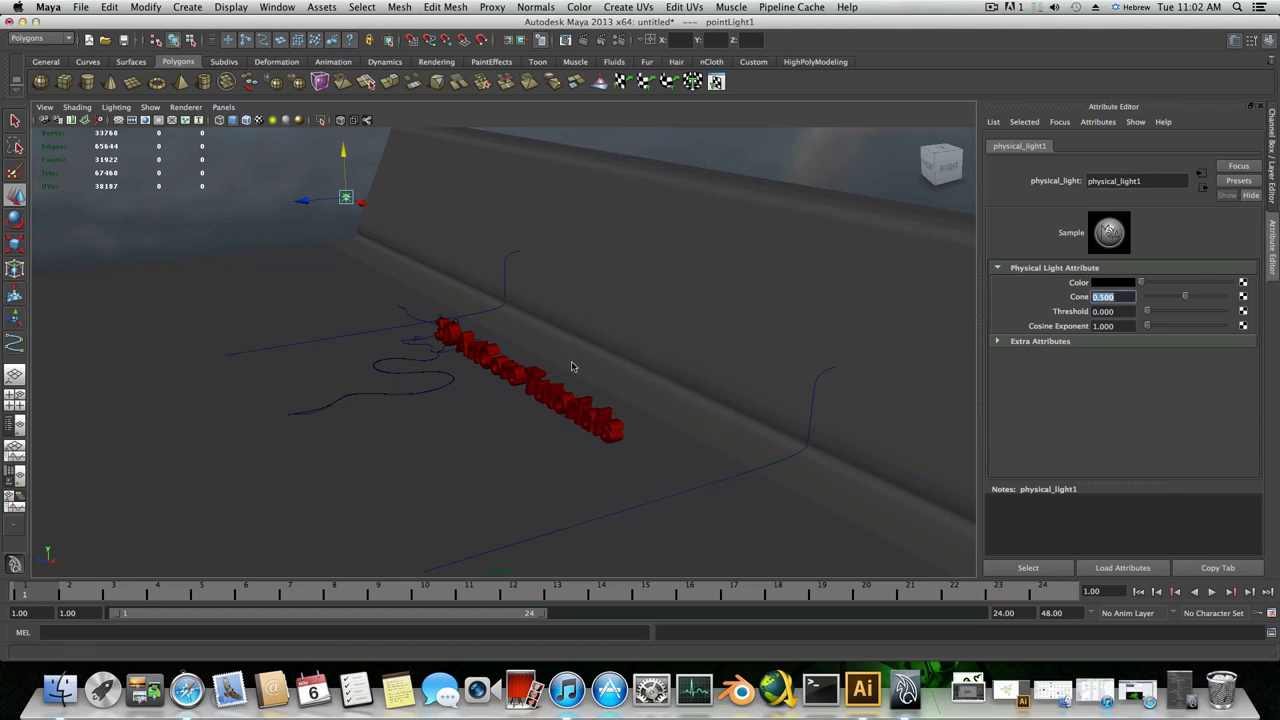
# - Frame a close perspective of the 3D letters and cables, render it with mental ray and dismiss the render window
pyautogui.keyDown('alt'); pyautogui.moveTo(572, 366); pyautogui.dragTo(640, 358); pyautogui.keyUp('alt')
pyautogui.keyDown('alt'); pyautogui.moveTo(453, 359); pyautogui.dragTo(666, 394, button='right'); pyautogui.keyUp('alt')
pyautogui.keyDown('alt'); pyautogui.moveTo(270, 360); pyautogui.dragTo(346, 366, button='right'); pyautogui.keyUp('alt')
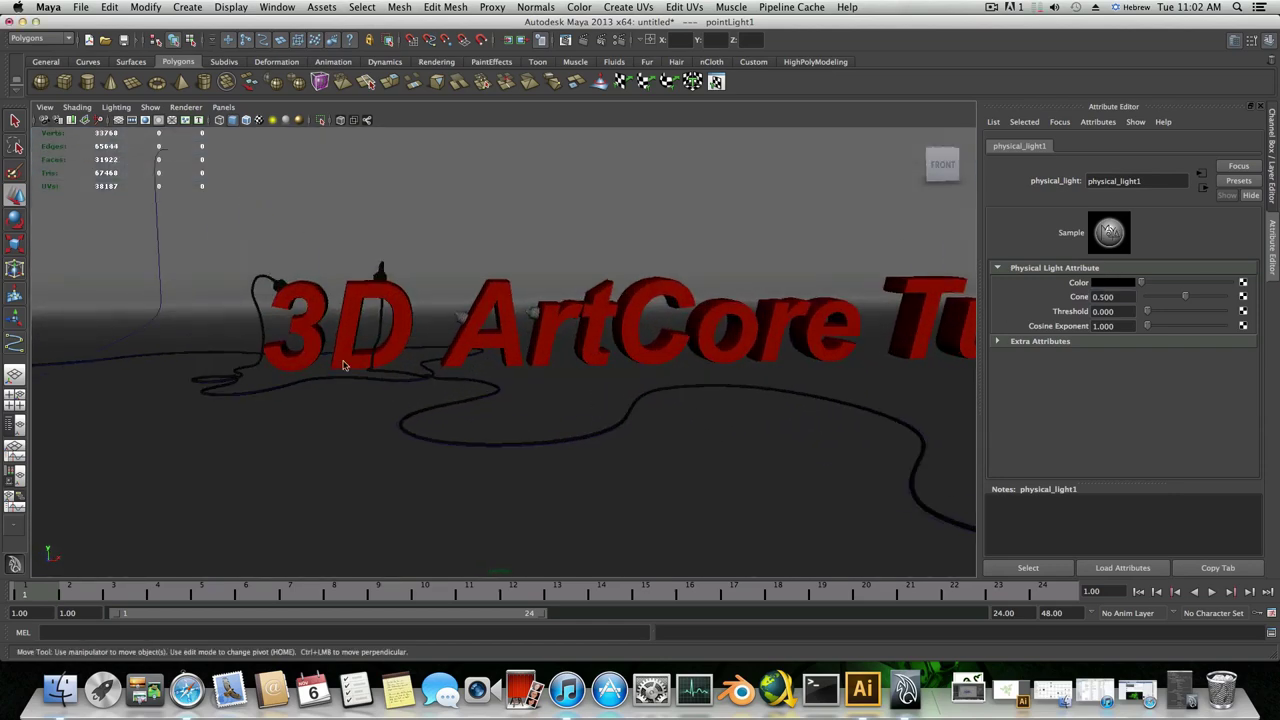
pyautogui.keyDown('alt'); pyautogui.moveTo(346, 366); pyautogui.dragTo(483, 374, button='middle'); pyautogui.keyUp('alt')
pyautogui.keyDown('alt'); pyautogui.moveTo(483, 374); pyautogui.dragTo(579, 393, button='right'); pyautogui.keyUp('alt')
pyautogui.keyDown('alt'); pyautogui.moveTo(579, 393); pyautogui.dragTo(656, 402); pyautogui.keyUp('alt')
pyautogui.keyDown('alt'); pyautogui.moveTo(656, 402); pyautogui.dragTo(620, 369, button='middle'); pyautogui.keyUp('alt')
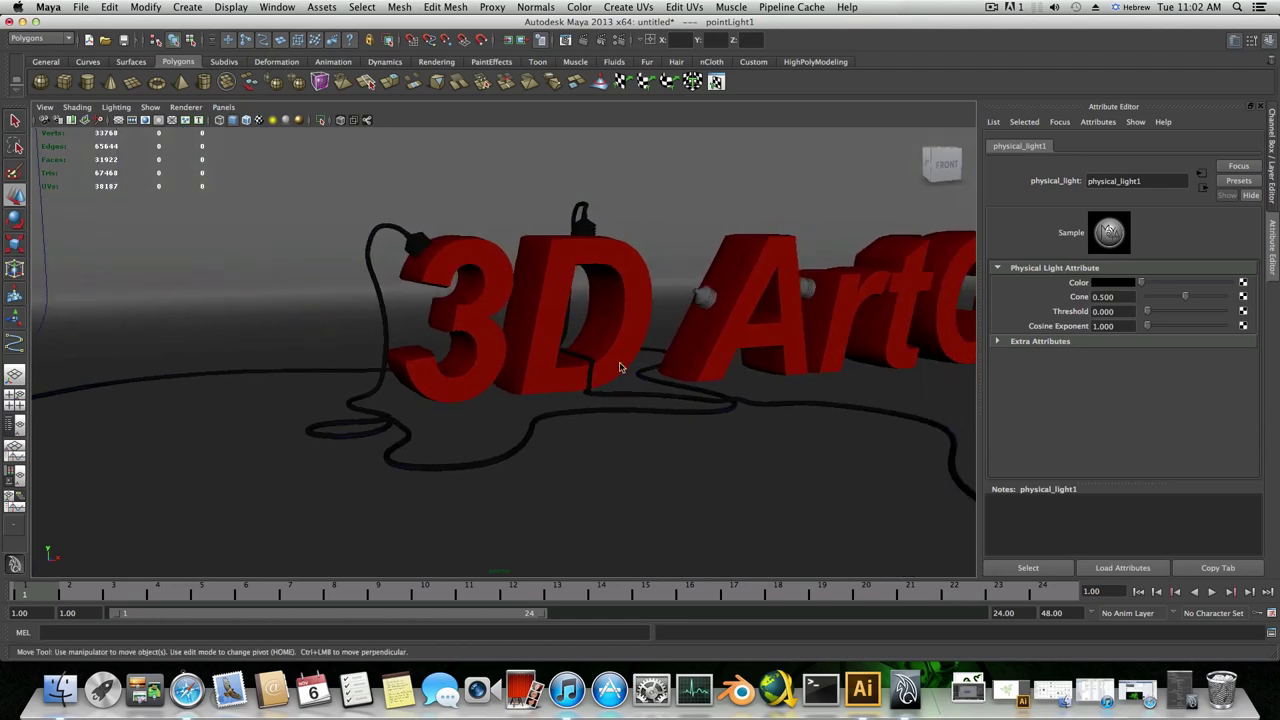
pyautogui.click(587, 41)
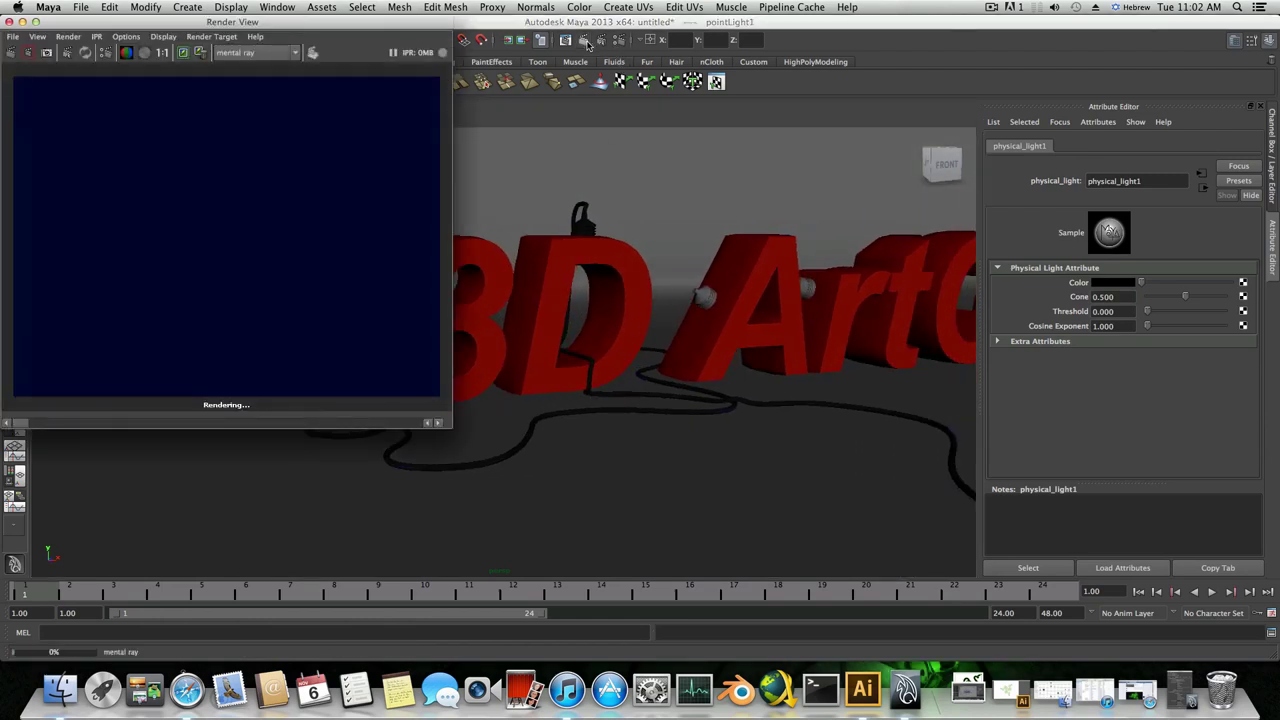
pyautogui.moveTo(338, 24); pyautogui.dragTo(568, 53)
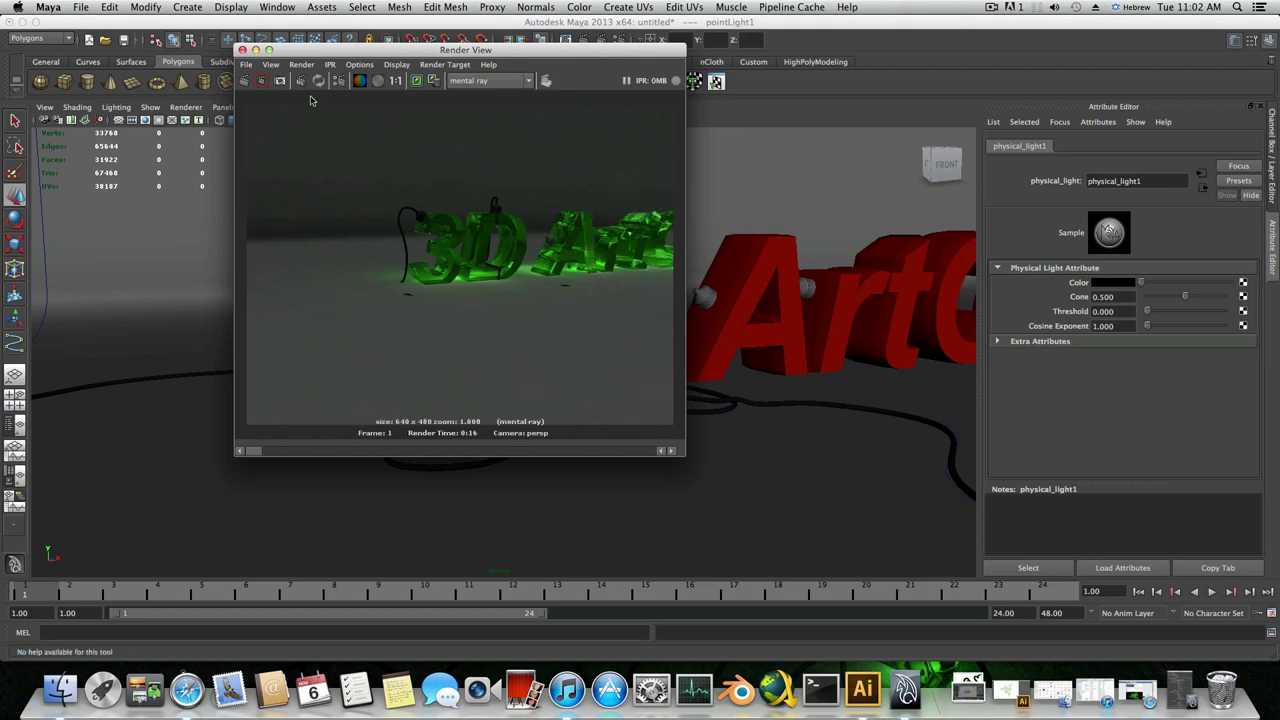
pyautogui.click(241, 50)
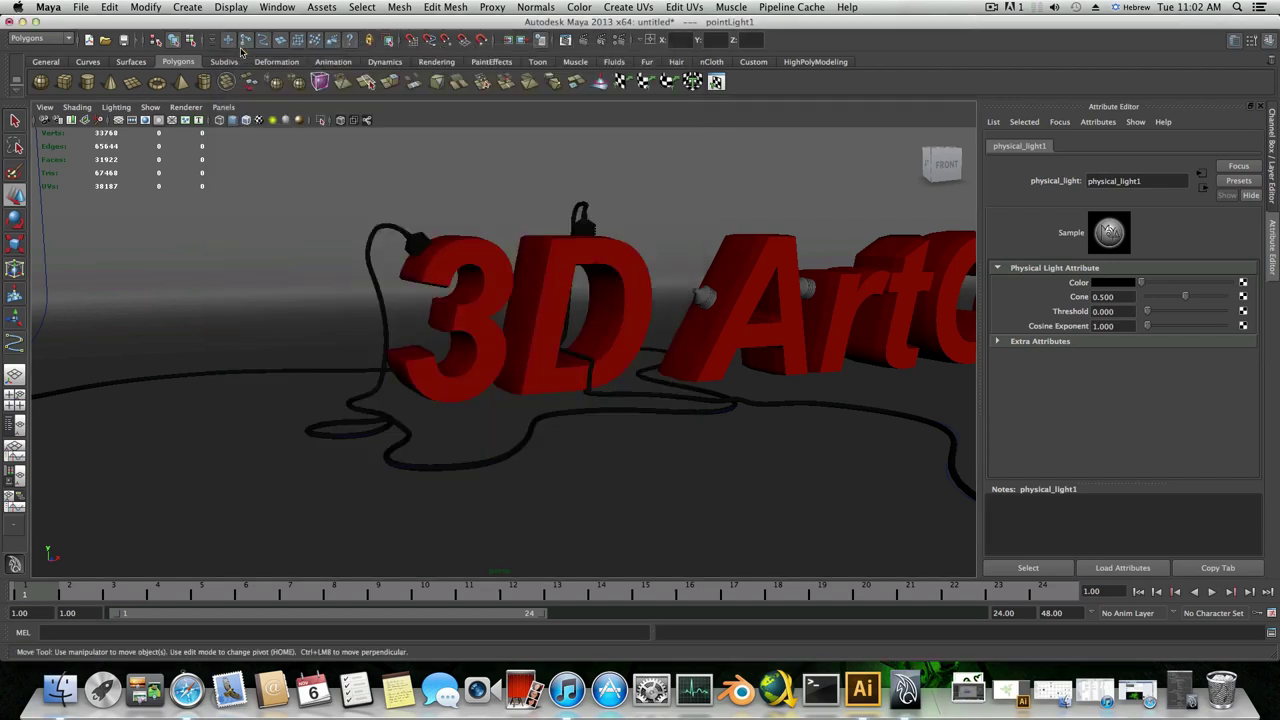
# - Create a polygon plane and move it about 21.8 cm in Z, toward the front edge of the backdrop floor
pyautogui.keyDown('alt'); pyautogui.moveTo(689, 429); pyautogui.dragTo(791, 466); pyautogui.keyUp('alt')
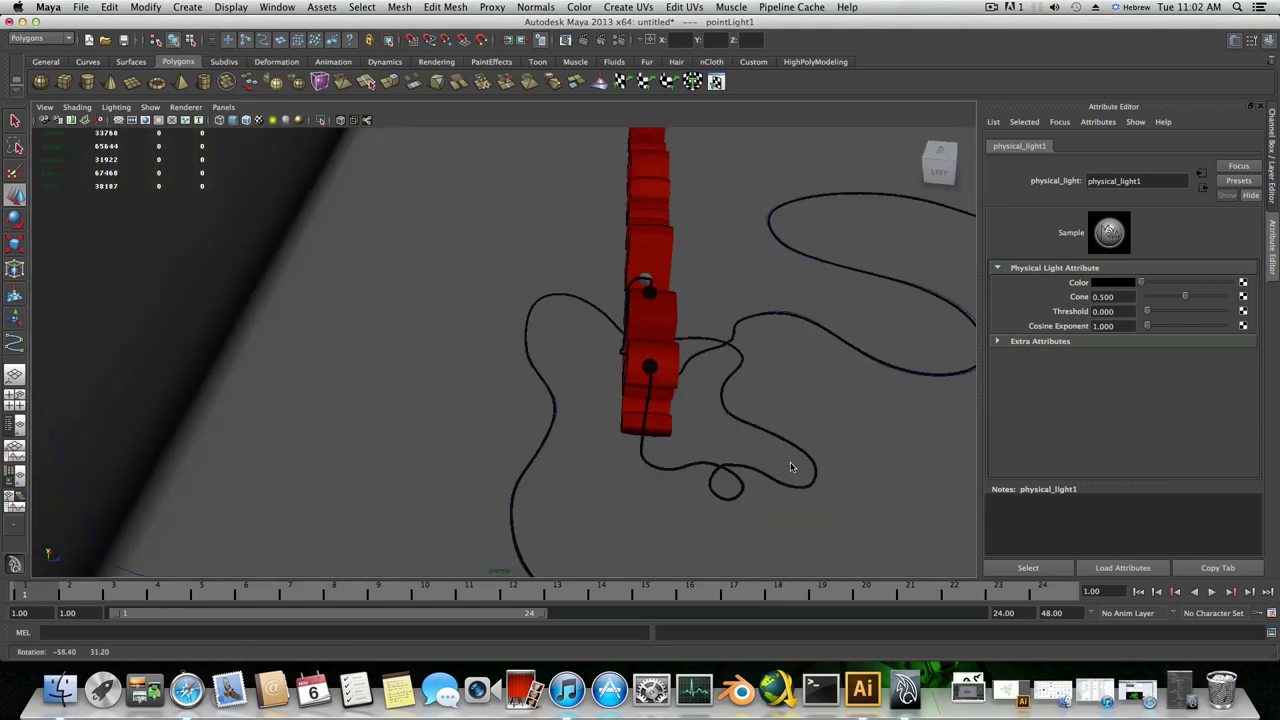
pyautogui.keyDown('alt'); pyautogui.moveTo(791, 466); pyautogui.dragTo(709, 442, button='right'); pyautogui.keyUp('alt')
pyautogui.keyDown('alt'); pyautogui.moveTo(709, 443); pyautogui.dragTo(557, 371); pyautogui.keyUp('alt')
pyautogui.keyDown('alt'); pyautogui.moveTo(646, 390); pyautogui.dragTo(500, 380, button='right'); pyautogui.keyUp('alt')
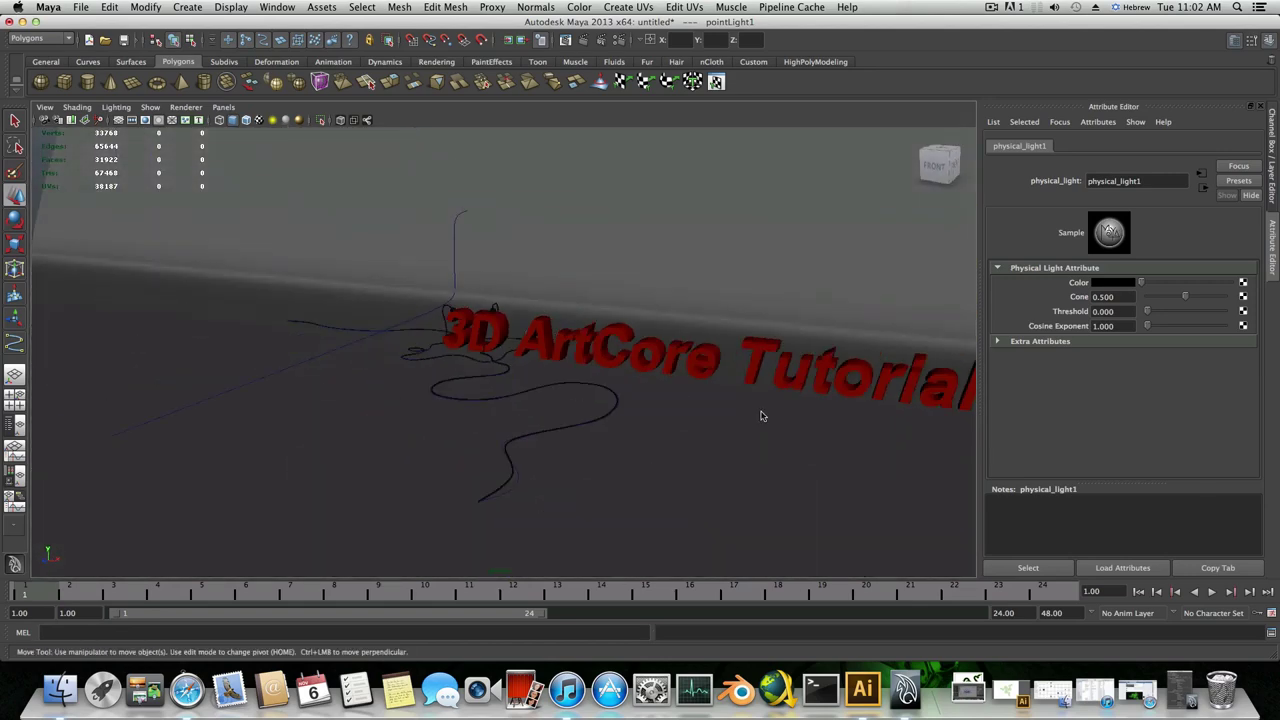
pyautogui.keyDown('alt'); pyautogui.moveTo(763, 414); pyautogui.dragTo(568, 394, button='right'); pyautogui.keyUp('alt')
pyautogui.keyDown('alt'); pyautogui.moveTo(567, 394); pyautogui.dragTo(483, 390); pyautogui.keyUp('alt')
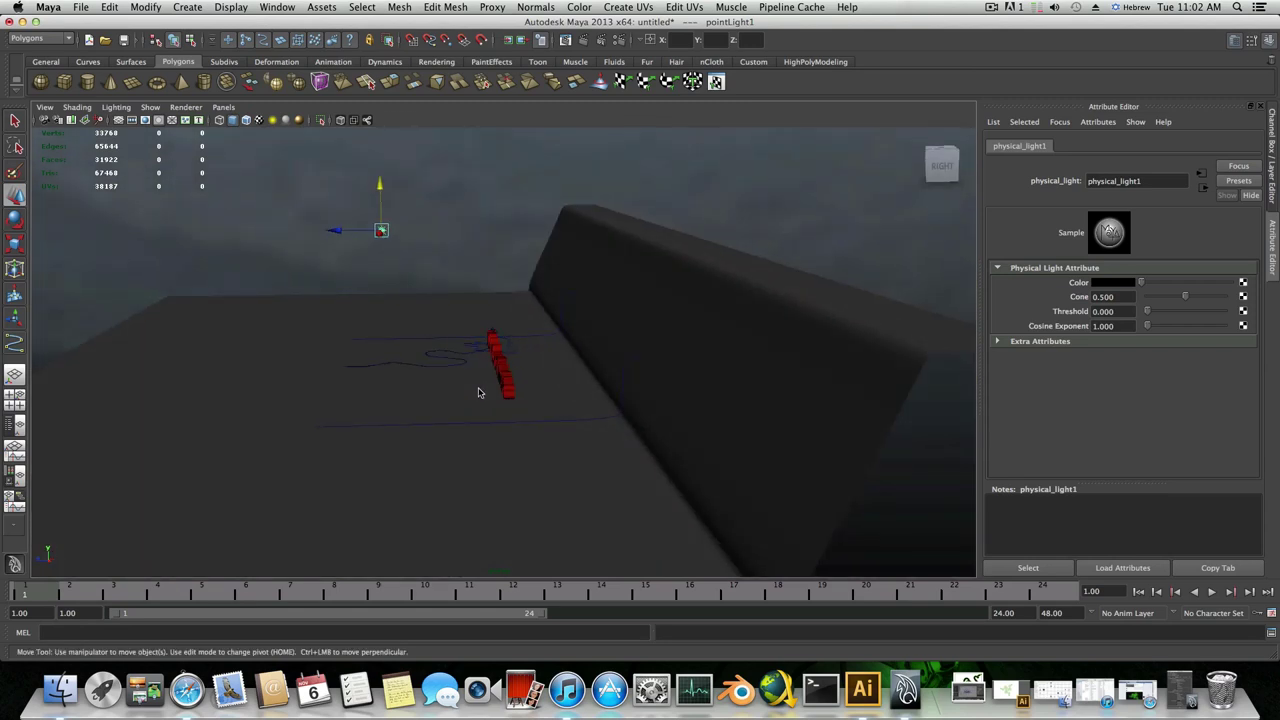
pyautogui.keyDown('alt'); pyautogui.moveTo(483, 390); pyautogui.dragTo(627, 394, button='right'); pyautogui.keyUp('alt')
pyautogui.keyDown('alt'); pyautogui.moveTo(627, 394); pyautogui.dragTo(639, 406); pyautogui.keyUp('alt')
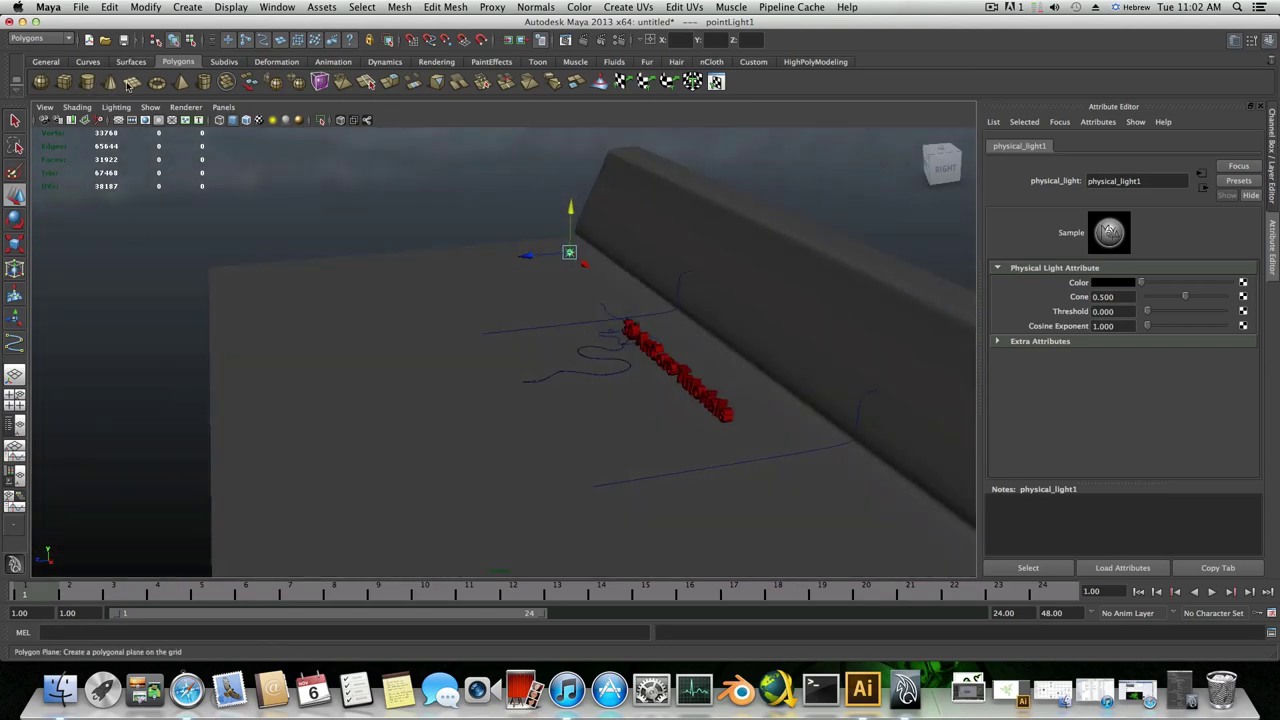
pyautogui.click(133, 82)
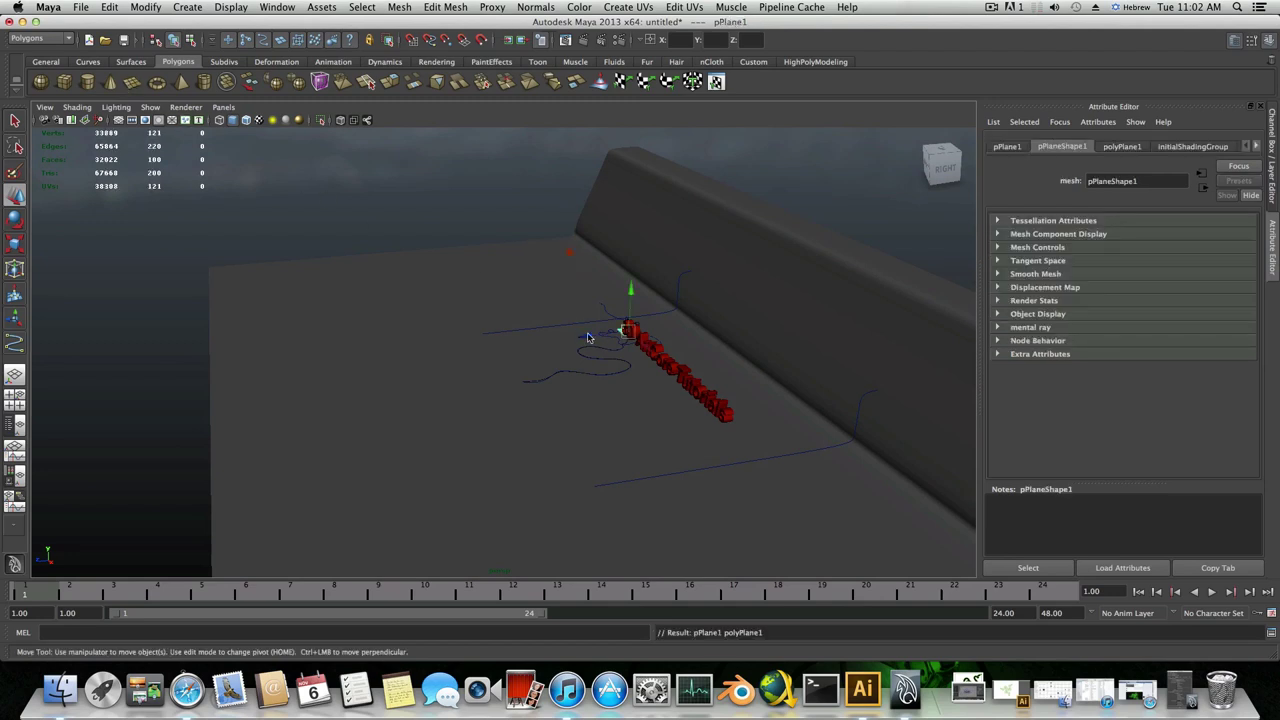
pyautogui.moveTo(590, 336); pyautogui.dragTo(177, 371)
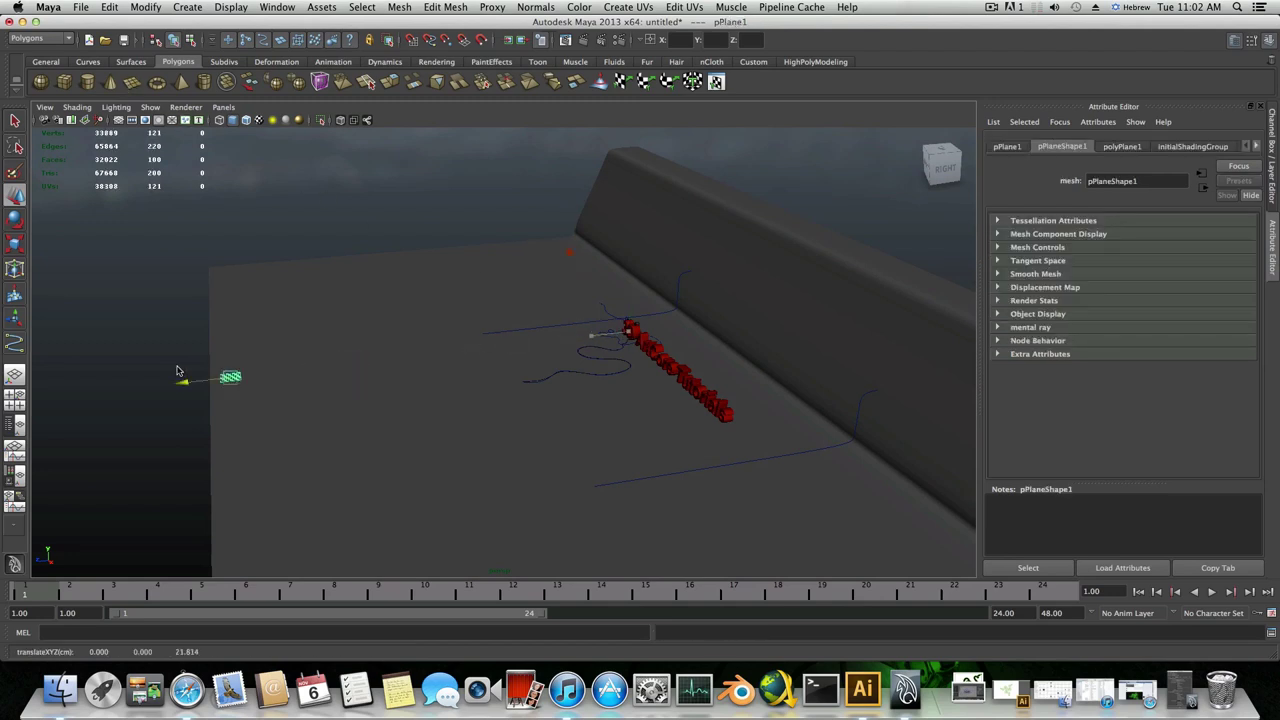
# - Scale the new plane up uniformly to about 13.5 and rotate it upright to face the text
pyautogui.click(15, 244)
pyautogui.moveTo(315, 368); pyautogui.dragTo(486, 394)
pyautogui.press('e')
pyautogui.moveTo(340, 318); pyautogui.dragTo(216, 331)
# - Widen the upright plane to about 58.8 in X scale and stretch it taller
pyautogui.keyDown('alt'); pyautogui.moveTo(343, 380); pyautogui.dragTo(610, 490); pyautogui.keyUp('alt')
pyautogui.press('r')
pyautogui.keyDown('alt'); pyautogui.moveTo(610, 490); pyautogui.dragTo(576, 408, button='right'); pyautogui.keyUp('alt')
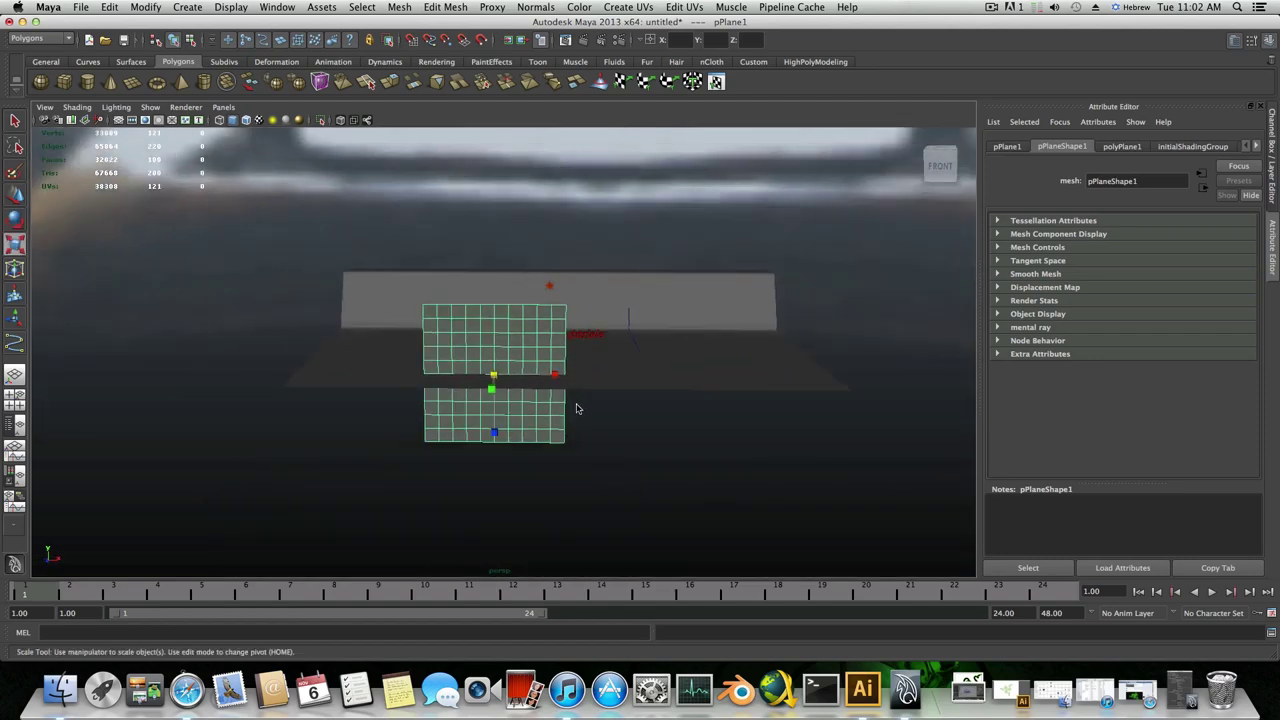
pyautogui.moveTo(556, 379); pyautogui.dragTo(737, 375)
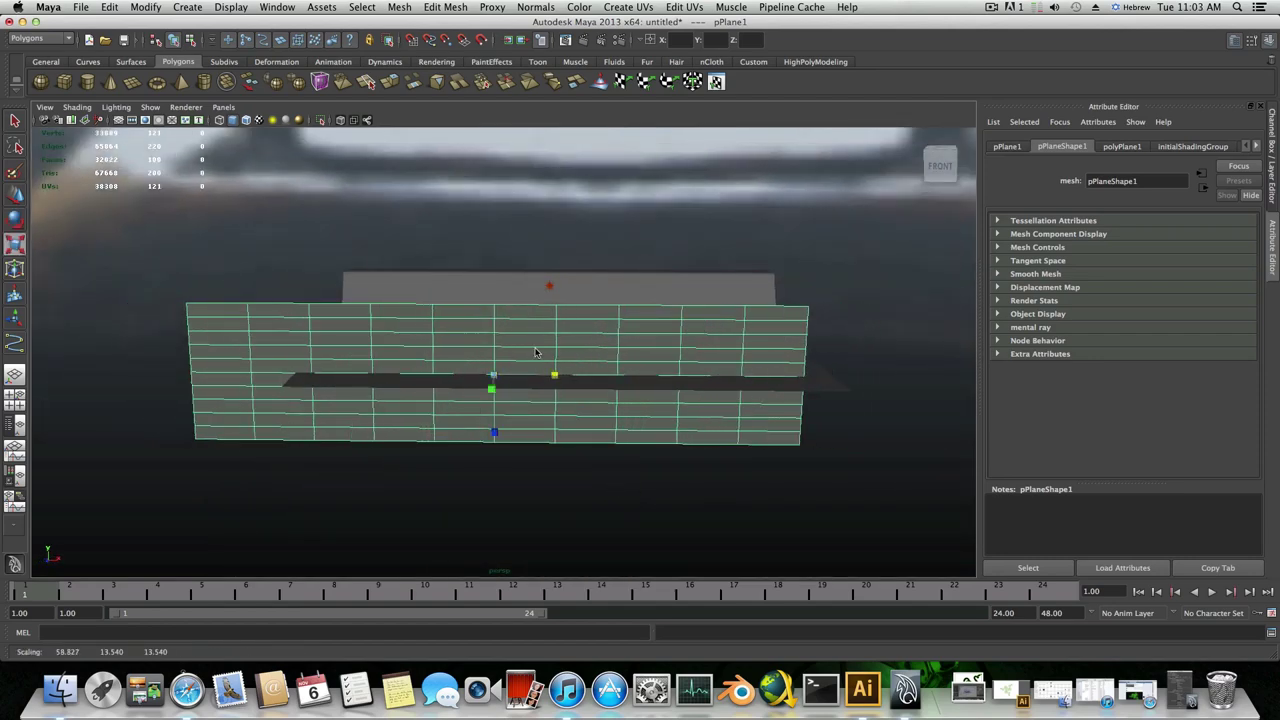
pyautogui.moveTo(498, 410); pyautogui.dragTo(419, 427)
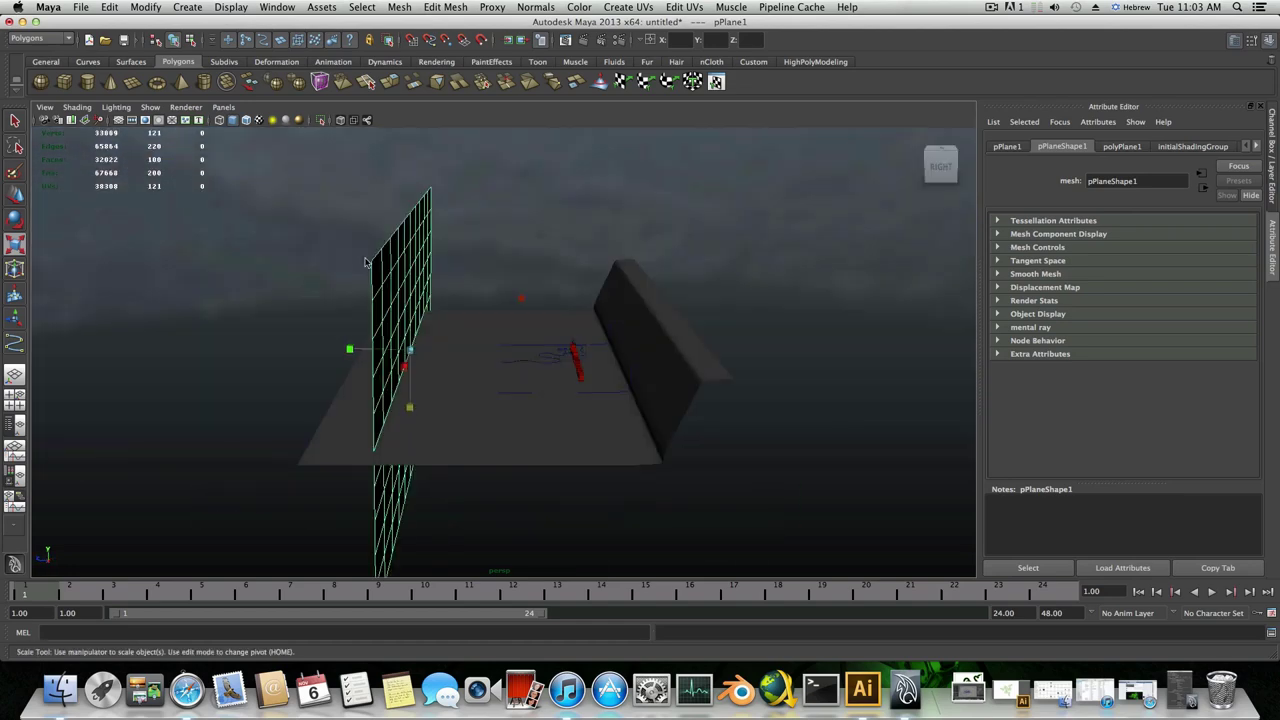
# - Select the two top vertex rows of the upright plane and pull them in Z over the text to form a canopy
pyautogui.keyDown('alt'); pyautogui.moveTo(366, 262); pyautogui.dragTo(392, 270); pyautogui.keyUp('alt')
pyautogui.moveTo(417, 246); pyautogui.dragTo(385, 246, button='right')
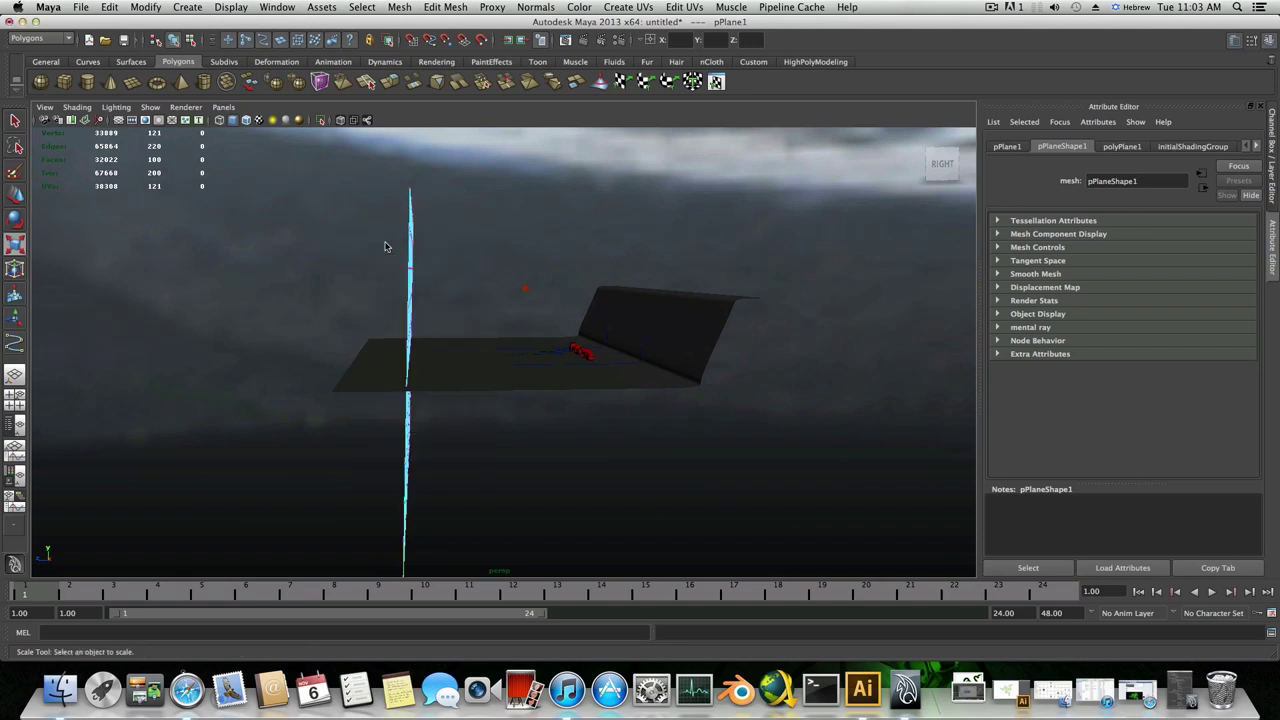
pyautogui.keyDown('alt'); pyautogui.moveTo(385, 246); pyautogui.dragTo(463, 251); pyautogui.keyUp('alt')
pyautogui.moveTo(360, 180); pyautogui.dragTo(466, 264)
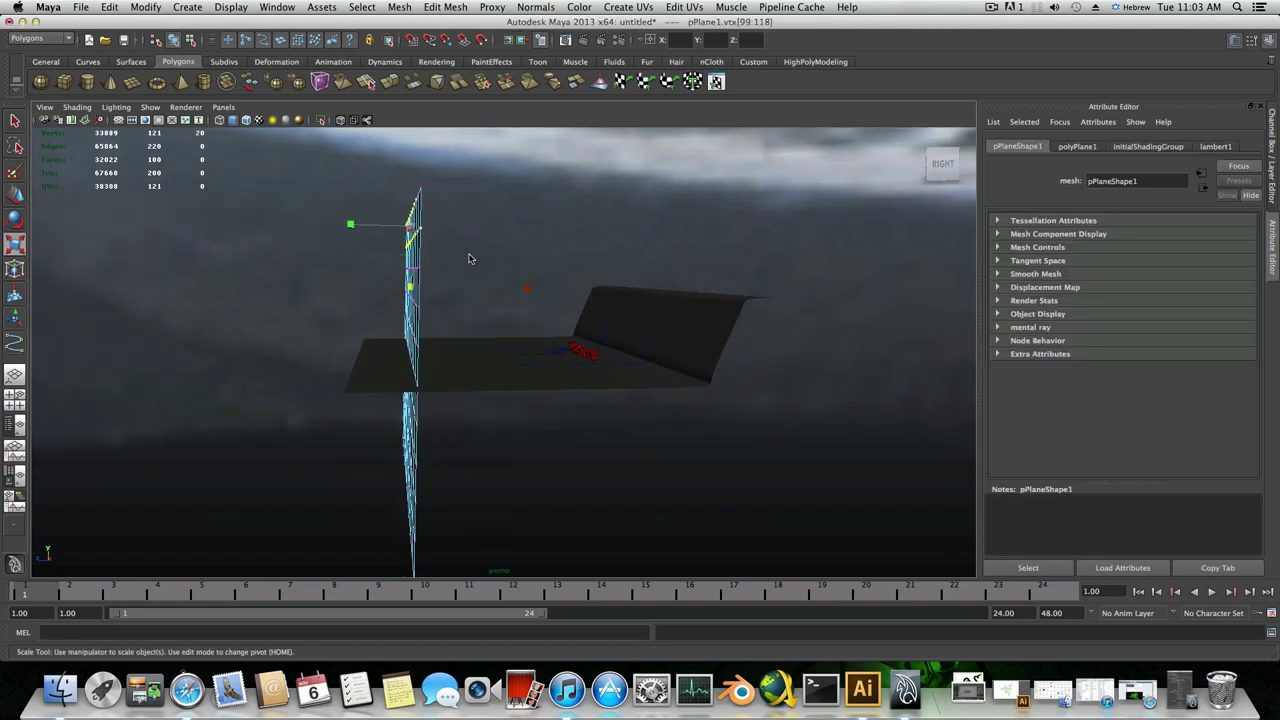
pyautogui.press('w')
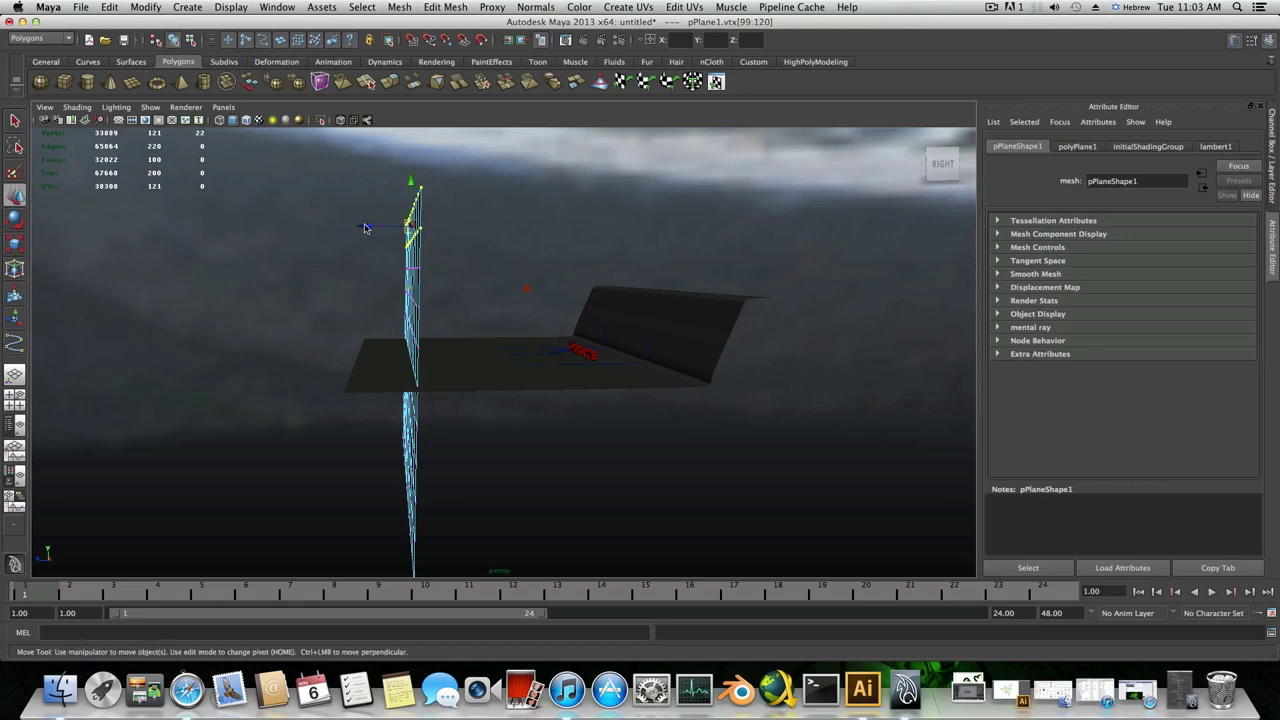
pyautogui.moveTo(365, 228); pyautogui.dragTo(230, 262)
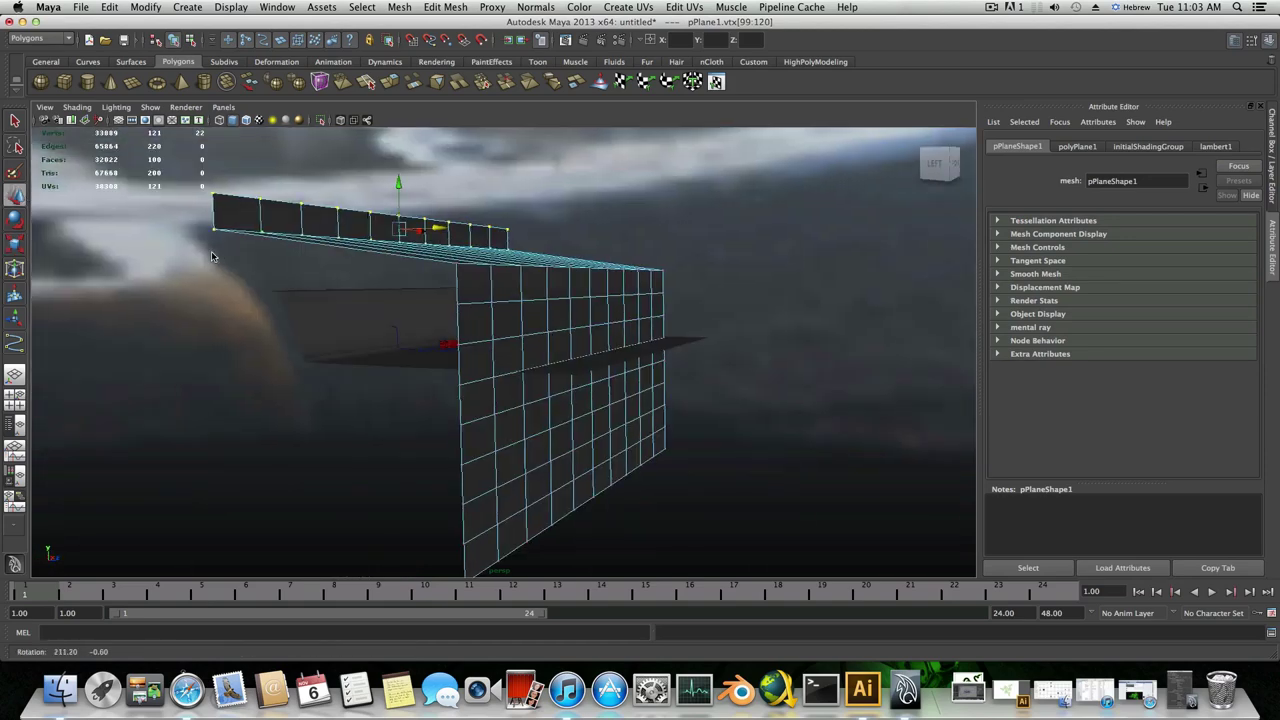
# - Delete the lofted backdrop surface beneath and behind the 3D text
pyautogui.keyDown('alt'); pyautogui.moveTo(450, 320); pyautogui.dragTo(760, 335, button='right'); pyautogui.keyUp('alt')
pyautogui.keyDown('alt'); pyautogui.moveTo(320, 289); pyautogui.dragTo(543, 323, button='right'); pyautogui.keyUp('alt')
pyautogui.keyDown('alt'); pyautogui.moveTo(545, 323); pyautogui.dragTo(703, 391, button='middle'); pyautogui.keyUp('alt')
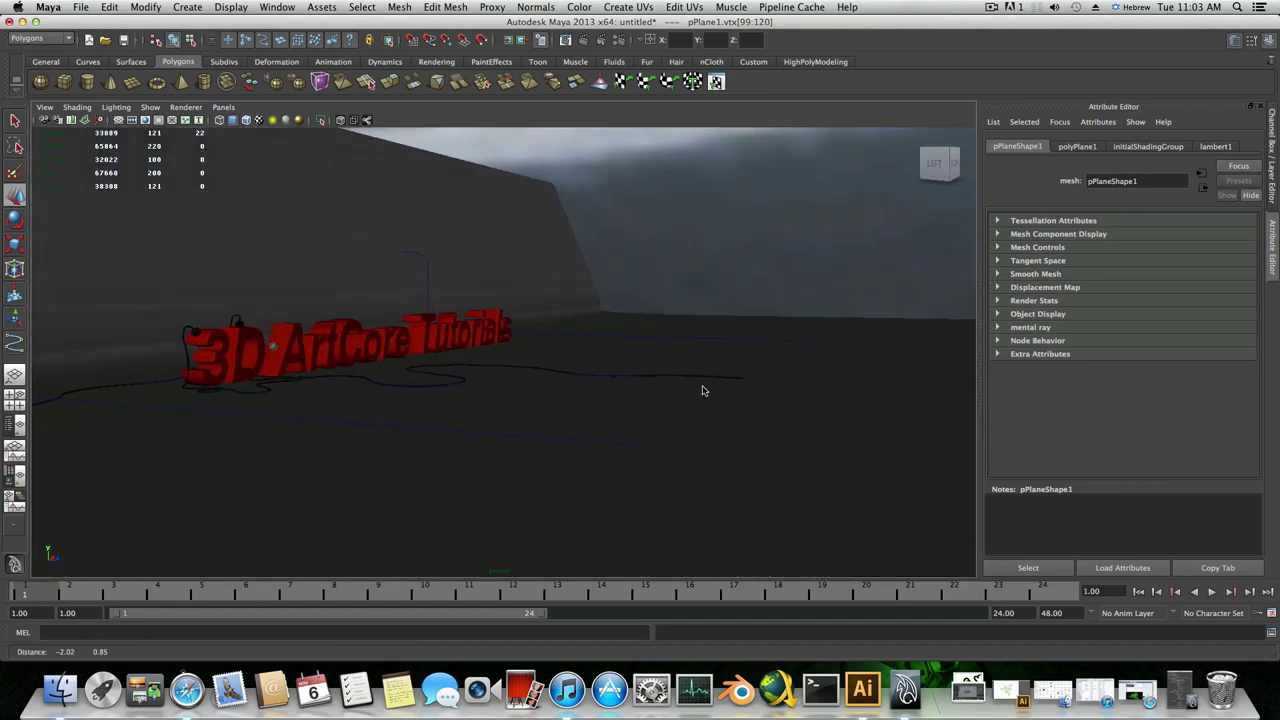
pyautogui.keyDown('alt'); pyautogui.moveTo(530, 372); pyautogui.dragTo(723, 383, button='middle'); pyautogui.keyUp('alt')
pyautogui.keyDown('alt'); pyautogui.moveTo(723, 383); pyautogui.dragTo(689, 383); pyautogui.keyUp('alt')
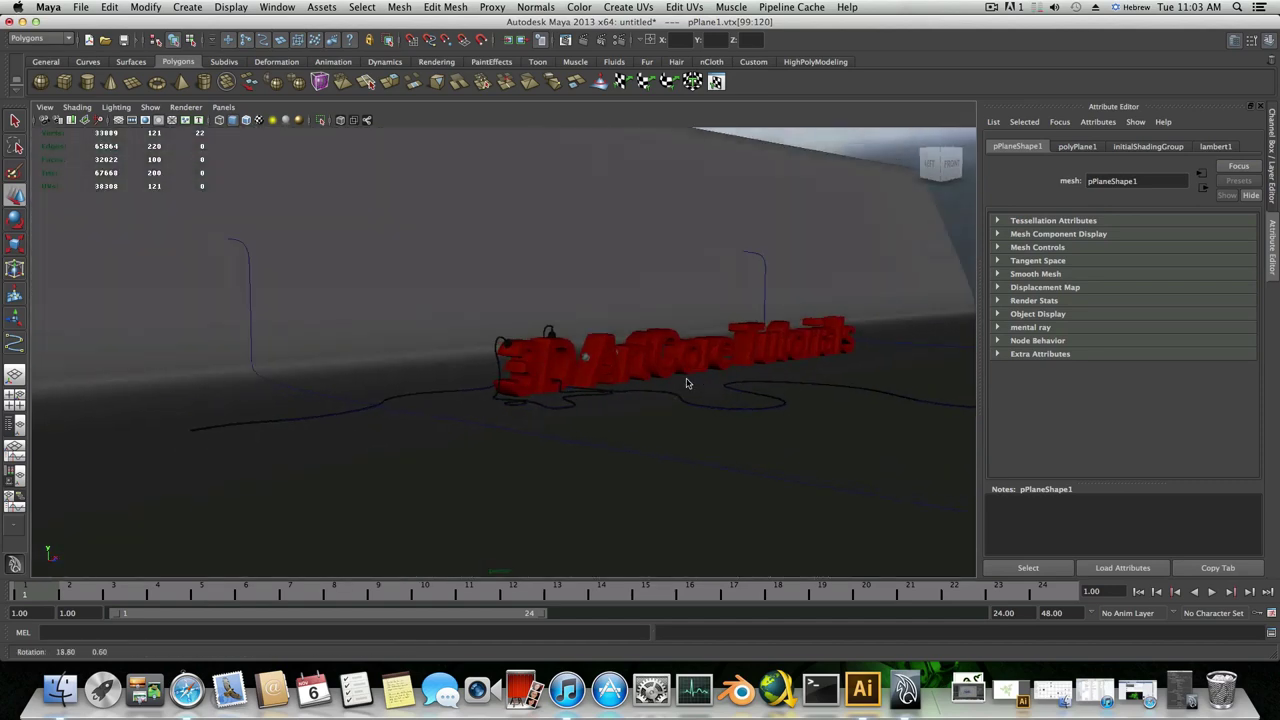
pyautogui.click(604, 493)
pyautogui.scroll(-5, 605, 492)
pyautogui.keyDown('alt'); pyautogui.moveTo(640, 480); pyautogui.dragTo(711, 483); pyautogui.keyUp('alt')
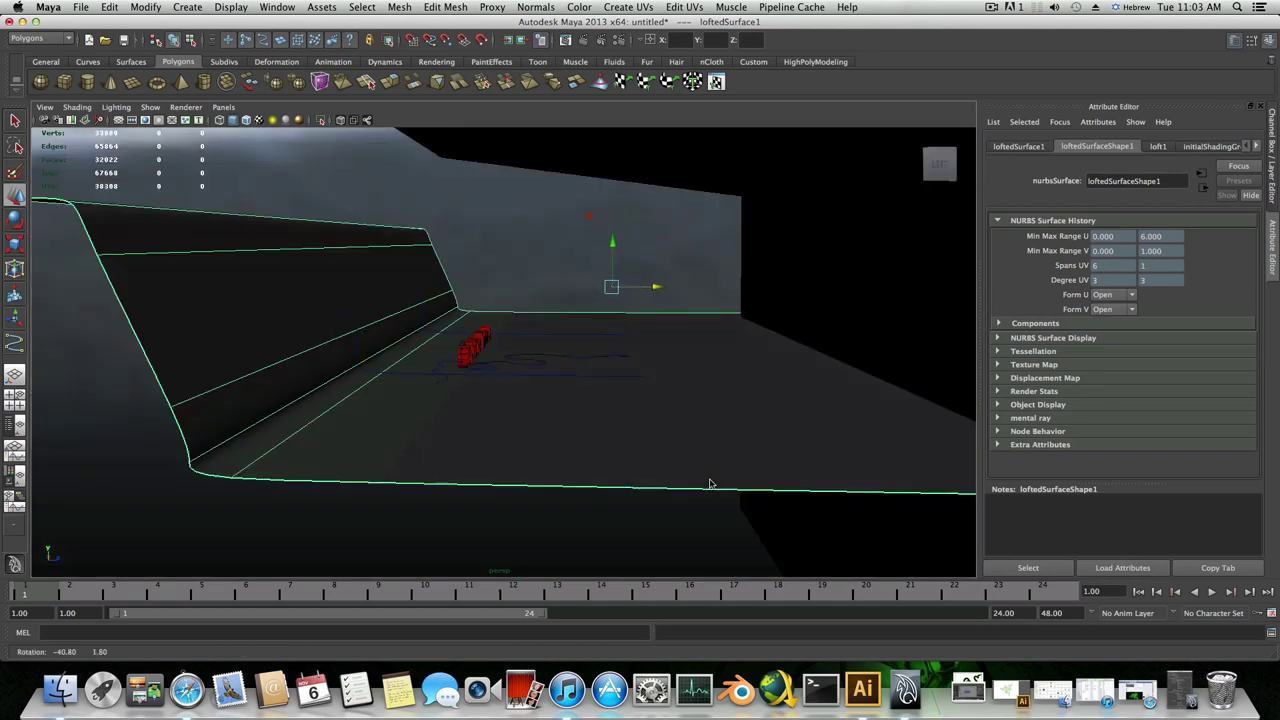
pyautogui.keyDown('alt'); pyautogui.moveTo(711, 483); pyautogui.dragTo(525, 434, button='right'); pyautogui.keyUp('alt')
pyautogui.press('Delete')
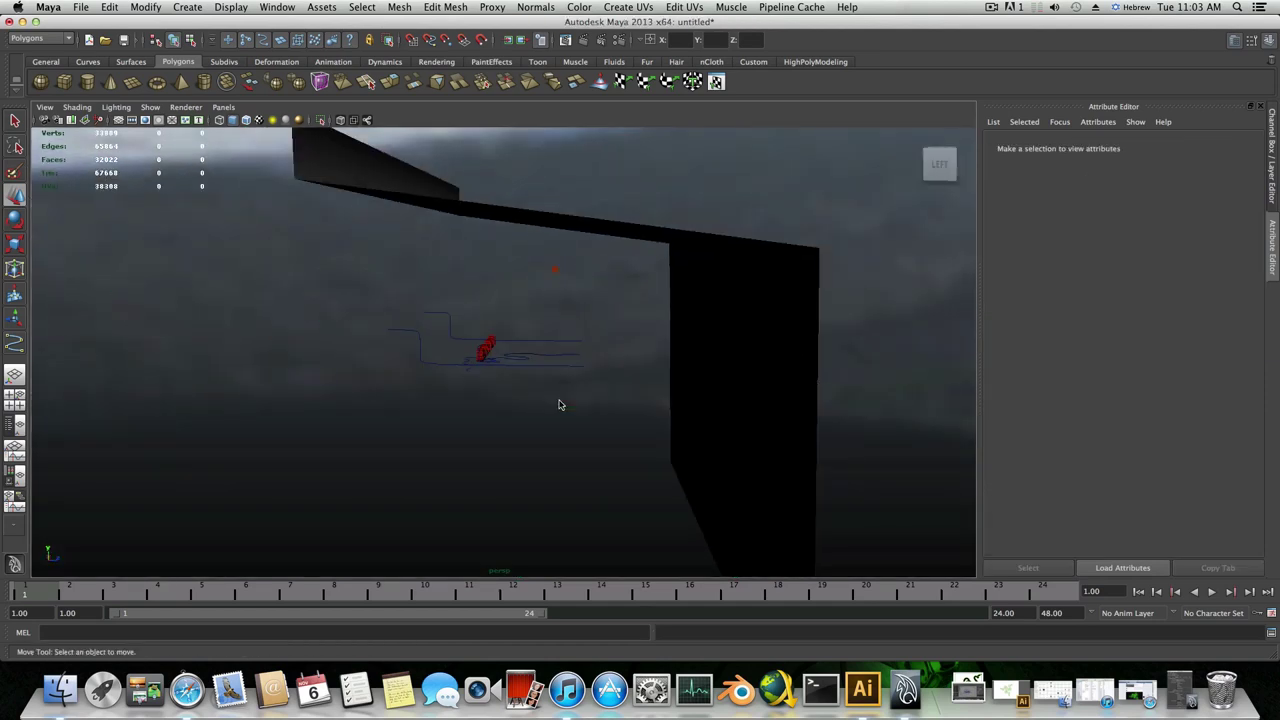
# - Delete the two profile curves left over from the lofted backdrop
pyautogui.click(455, 337)
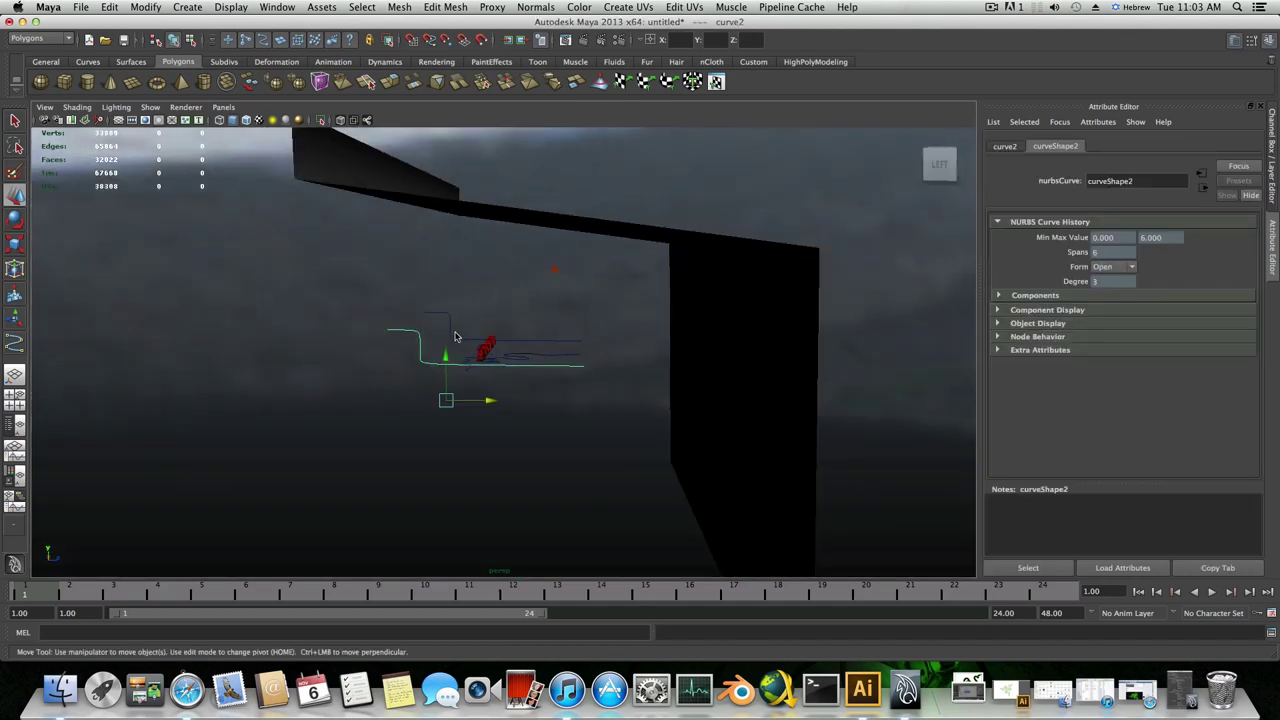
pyautogui.click(451, 337)
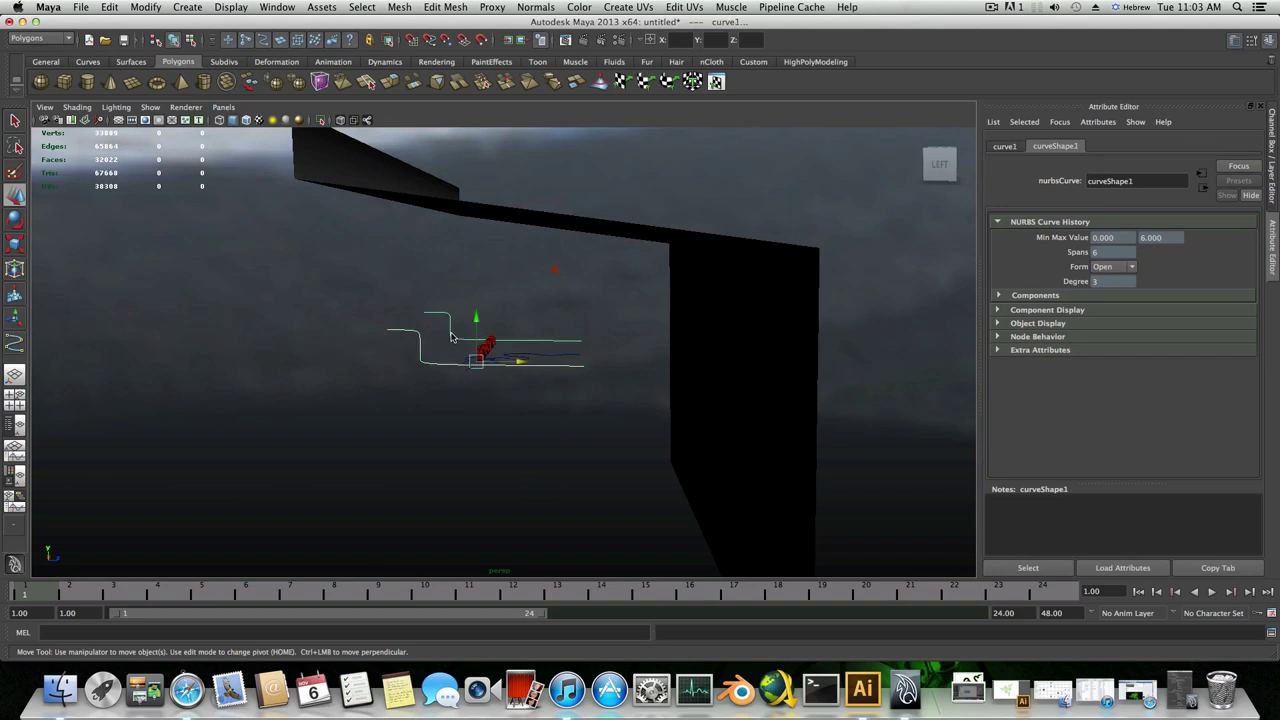
pyautogui.press('Delete')
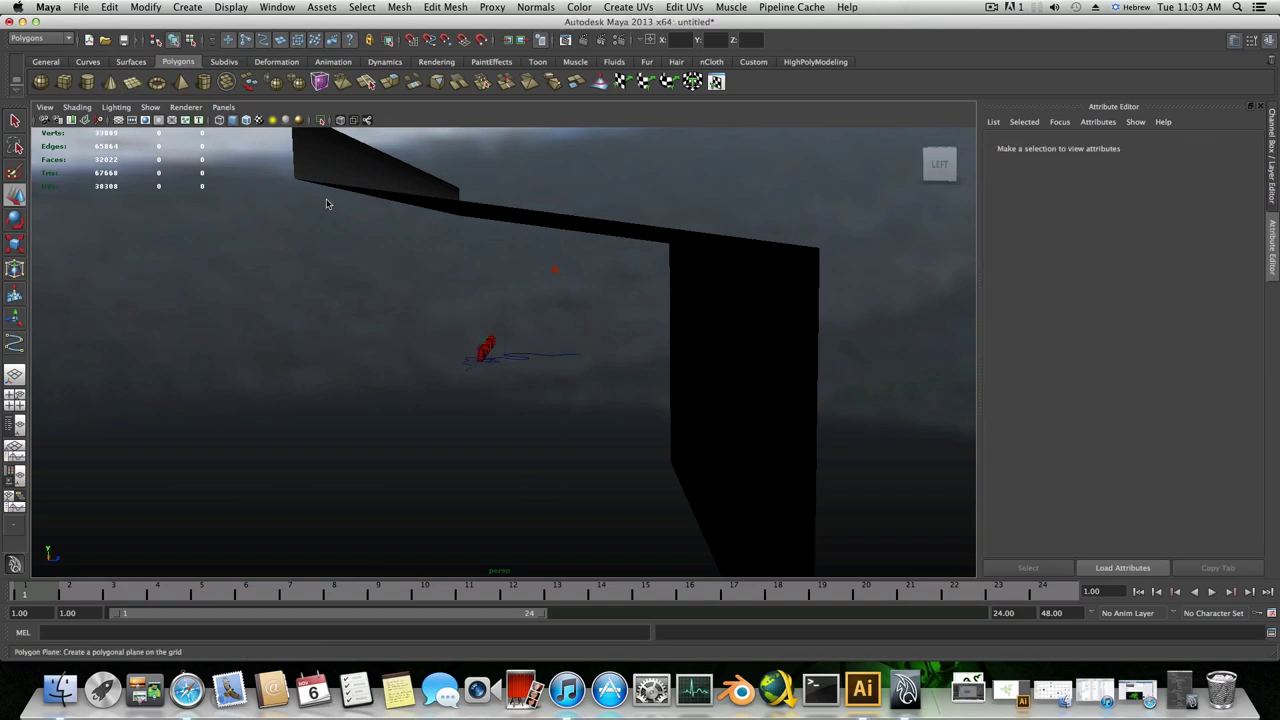
# - Create a new polygon plane and scale it up uniformly into a large floor under the text
pyautogui.click(15, 244)
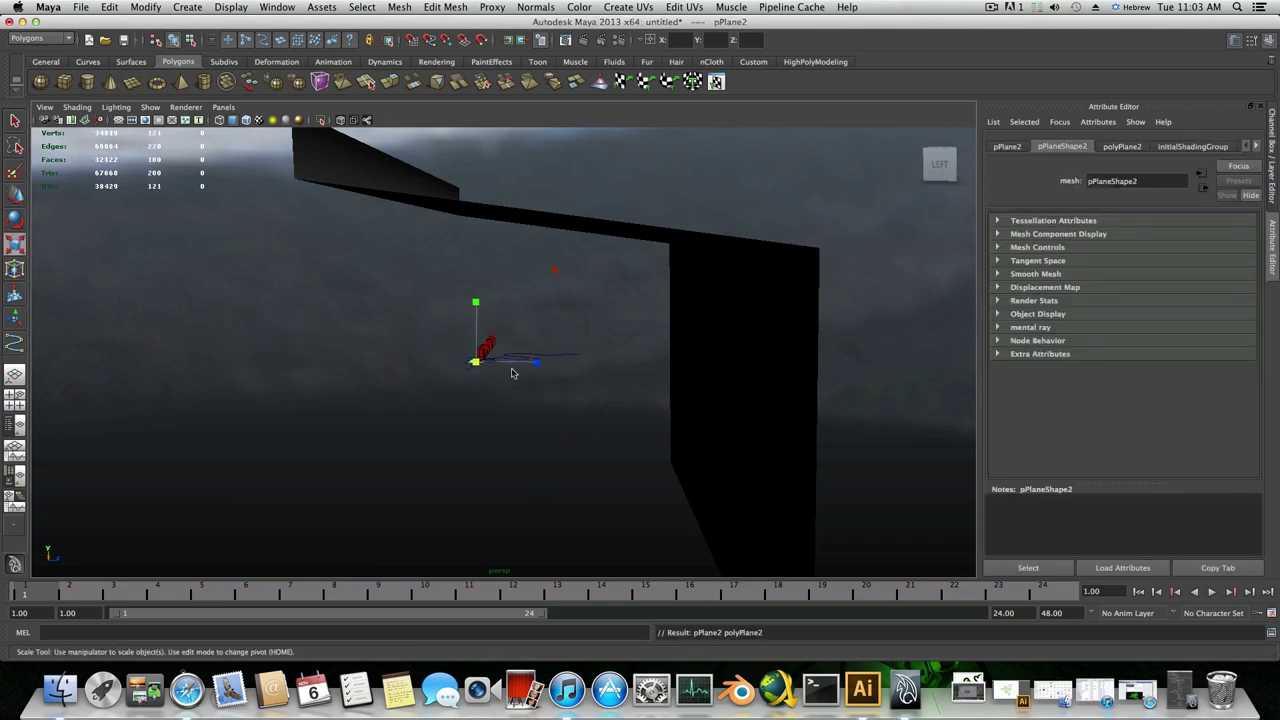
pyautogui.moveTo(476, 362); pyautogui.dragTo(449, 403)
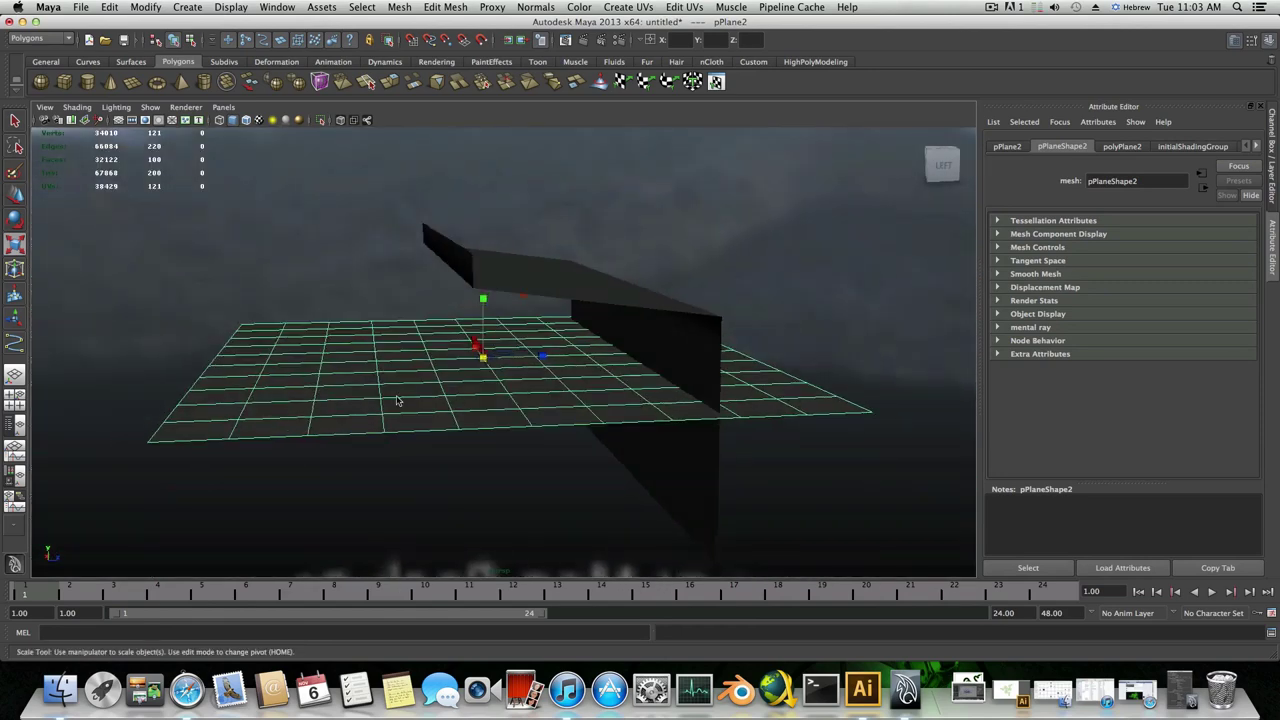
# - Tilt the four rear vertex rows of the floor plane upward and raise them so the slope starts at floor level
pyautogui.rightClick(385, 400)
pyautogui.click(340, 398)
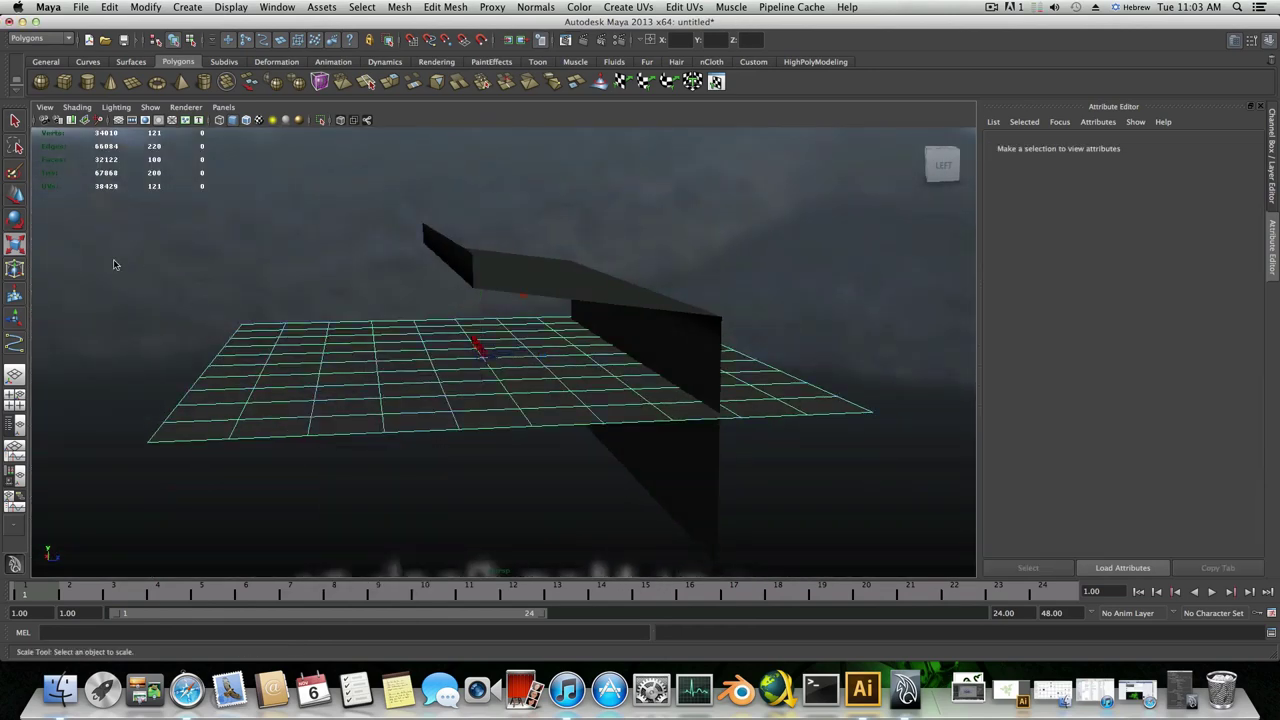
pyautogui.moveTo(111, 263); pyautogui.dragTo(407, 536)
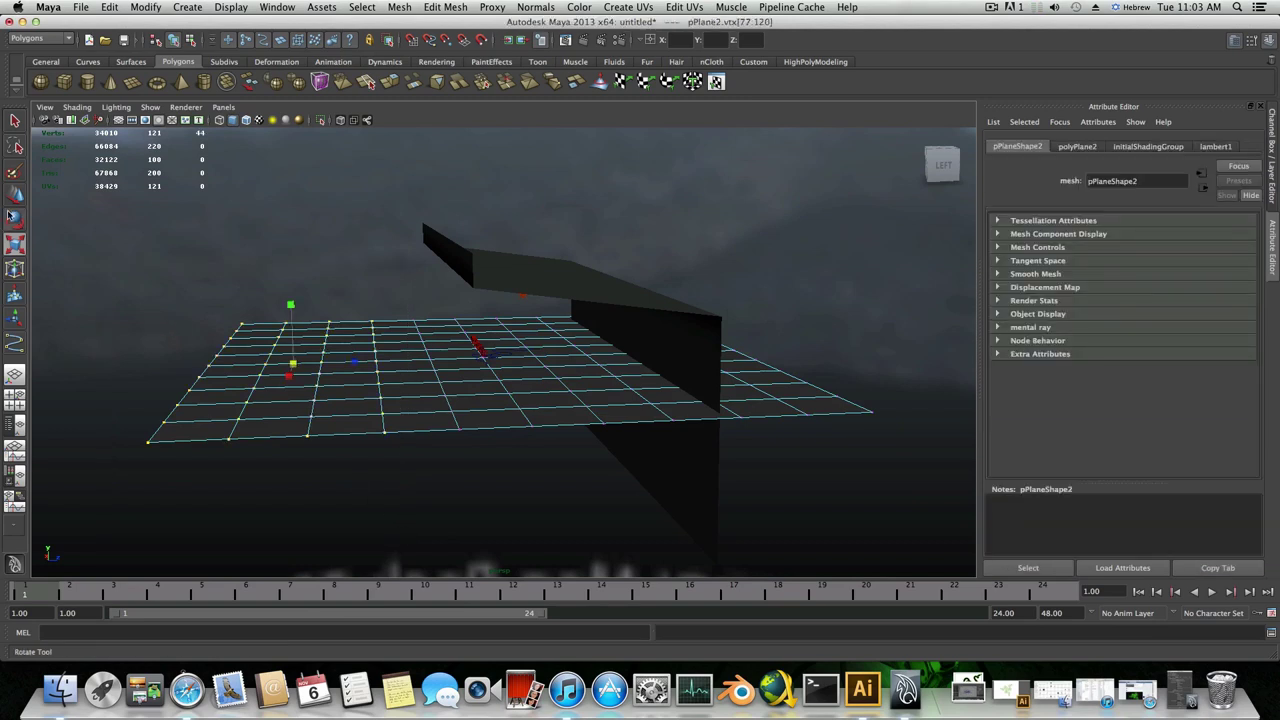
pyautogui.press('e')
pyautogui.moveTo(310, 311); pyautogui.dragTo(296, 307)
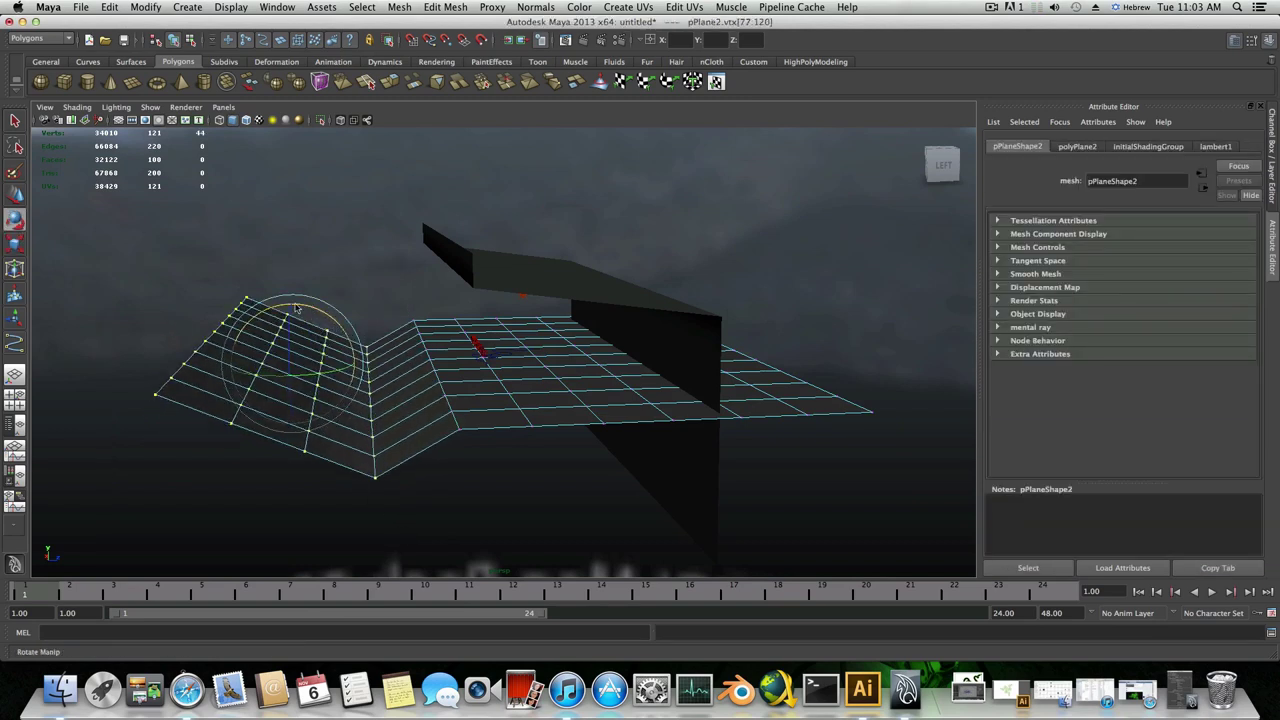
pyautogui.press('w')
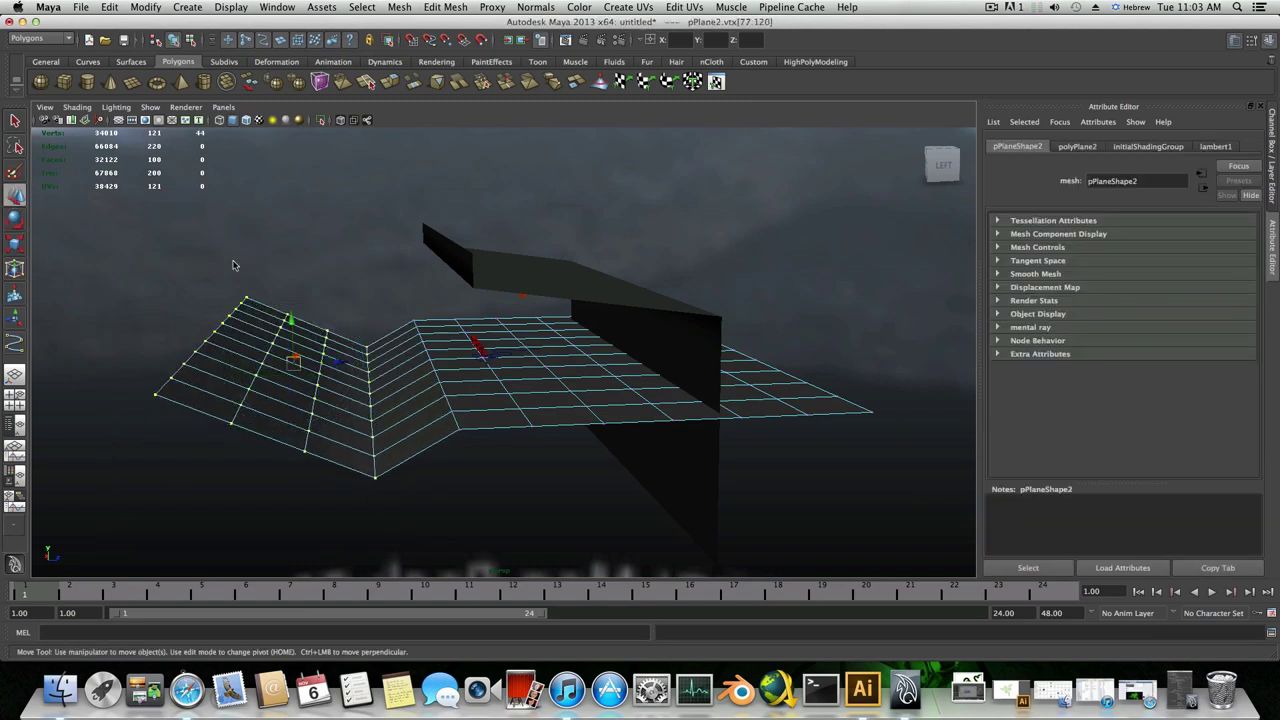
pyautogui.moveTo(295, 322); pyautogui.dragTo(309, 287)
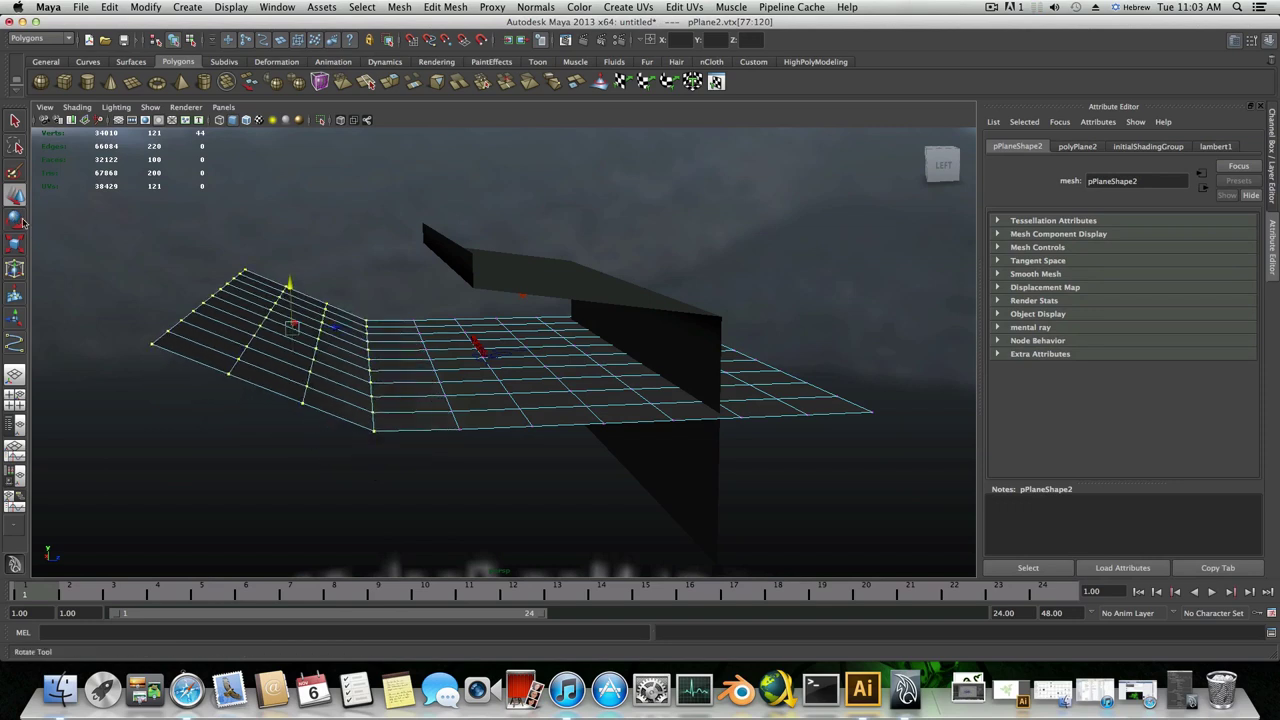
# - Select the two rearmost vertex rows of the floor plane and raise them to form a steep back wall
pyautogui.keyDown('alt'); pyautogui.moveTo(180, 286); pyautogui.dragTo(300, 316); pyautogui.keyUp('alt')
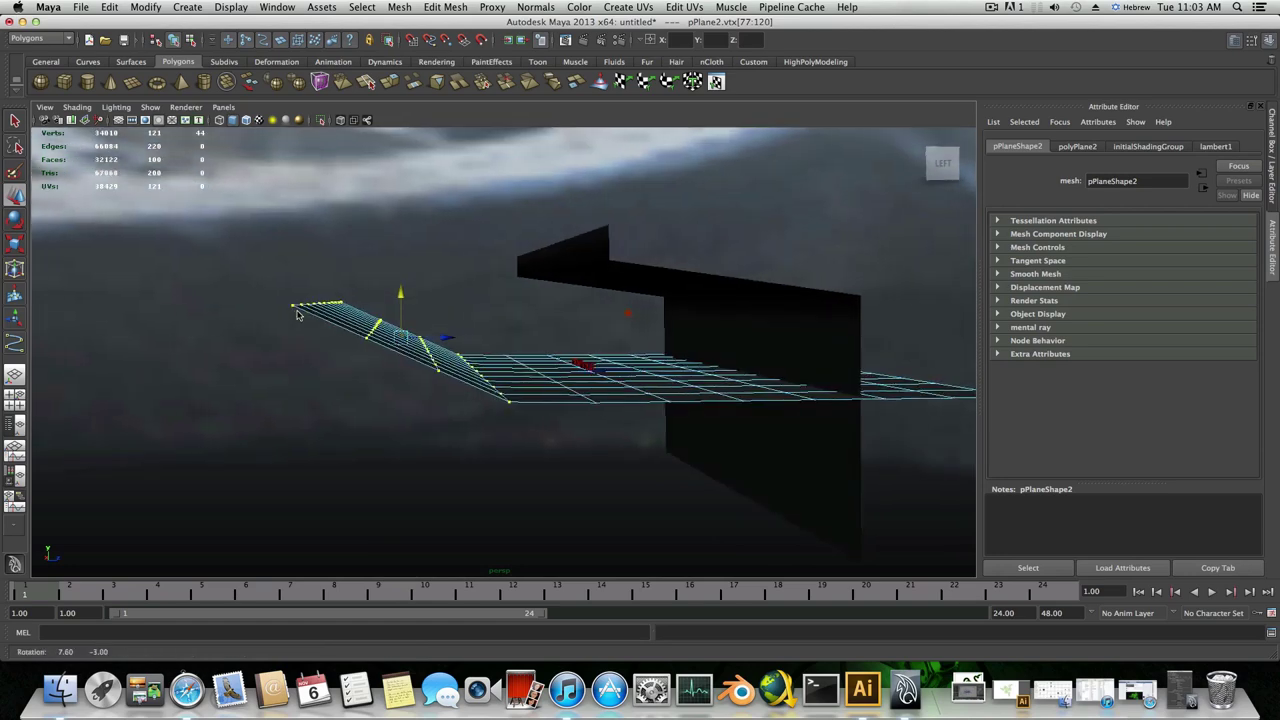
pyautogui.moveTo(349, 270); pyautogui.dragTo(345, 216)
pyautogui.keyDown('alt'); pyautogui.moveTo(517, 351); pyautogui.dragTo(371, 375); pyautogui.keyUp('alt')
# - Bevel the edge loops at the bend between floor and back wall with offset 0.517 and 11 segments
pyautogui.rightClick(371, 375)
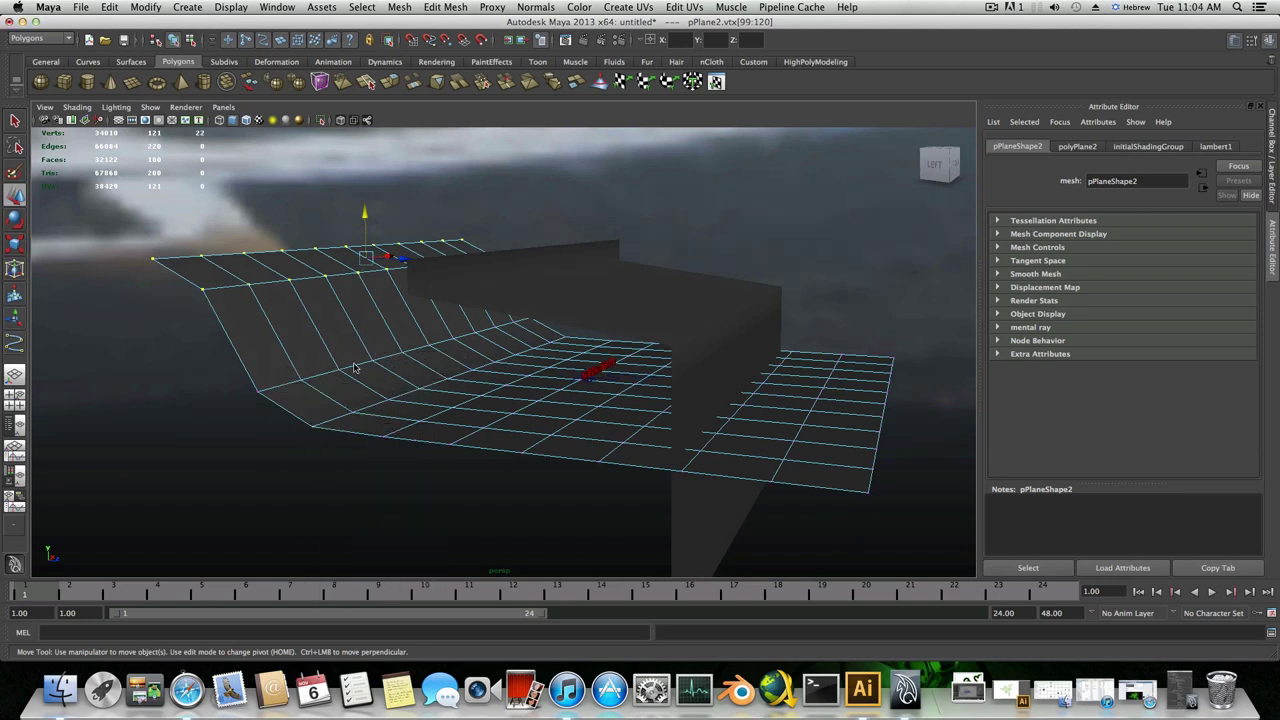
pyautogui.doubleClick(282, 385)
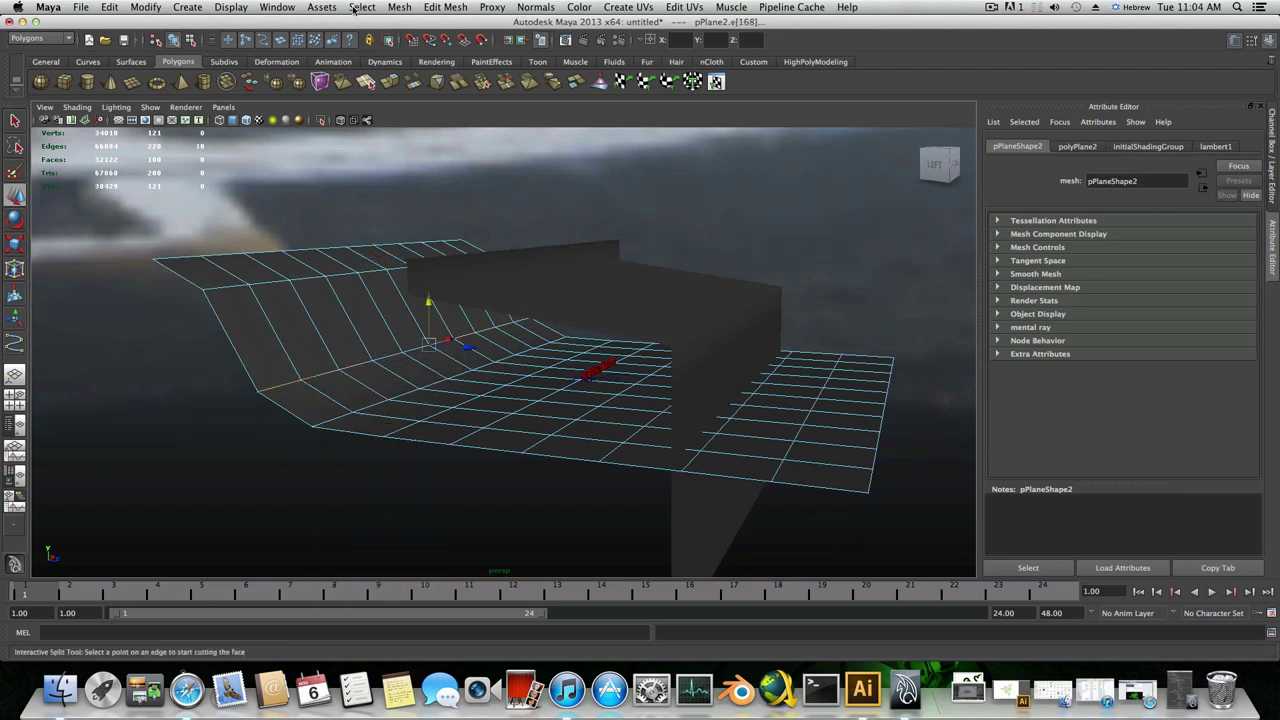
pyautogui.click(392, 7)
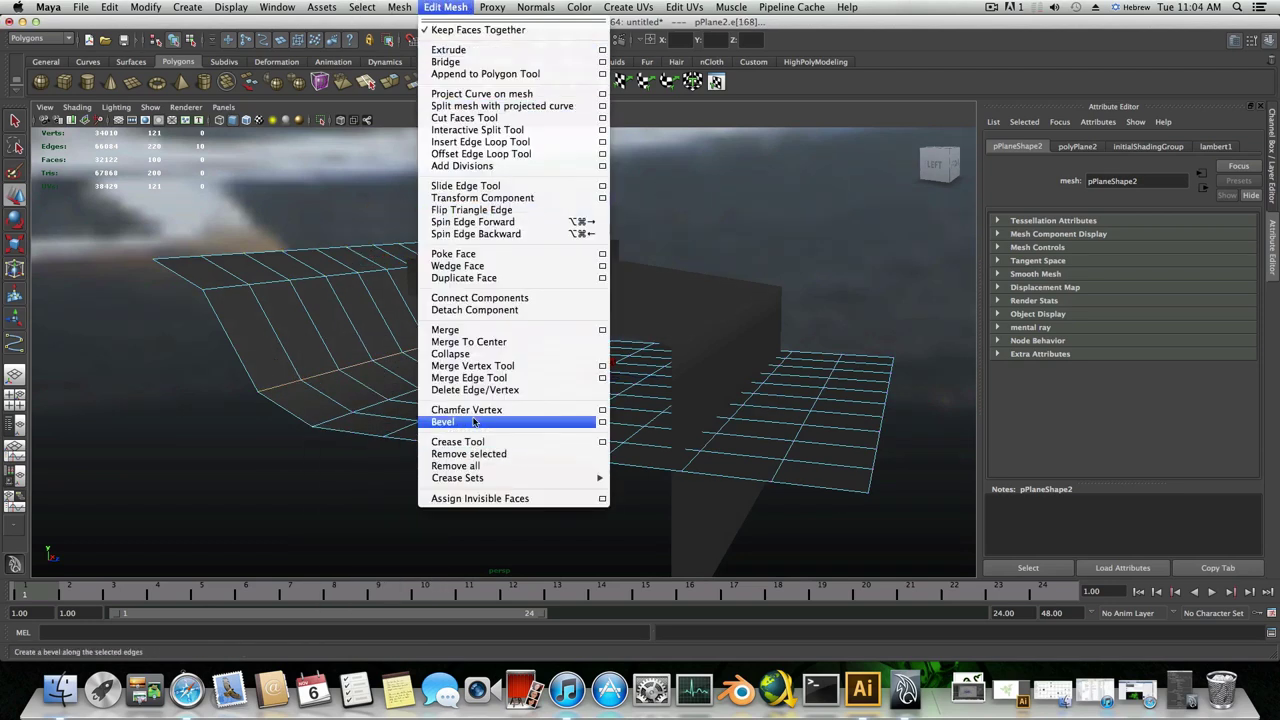
pyautogui.click(470, 498)
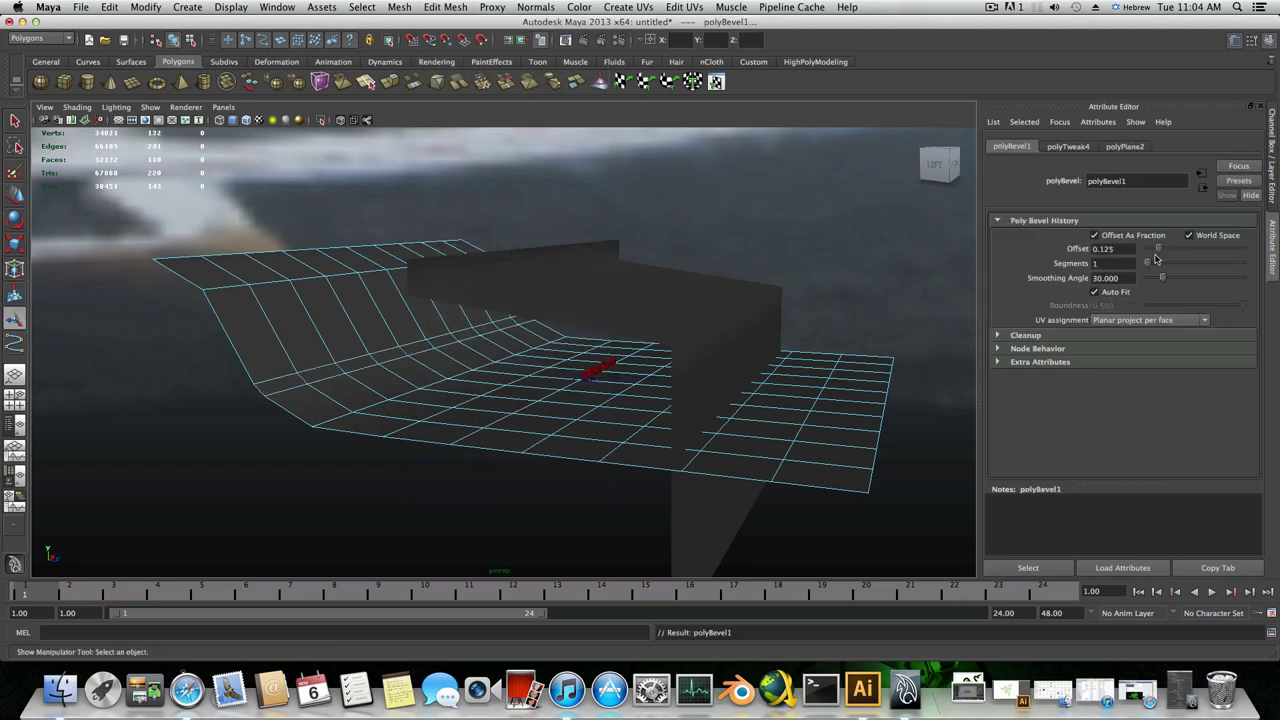
pyautogui.moveTo(1167, 254); pyautogui.dragTo(1237, 284)
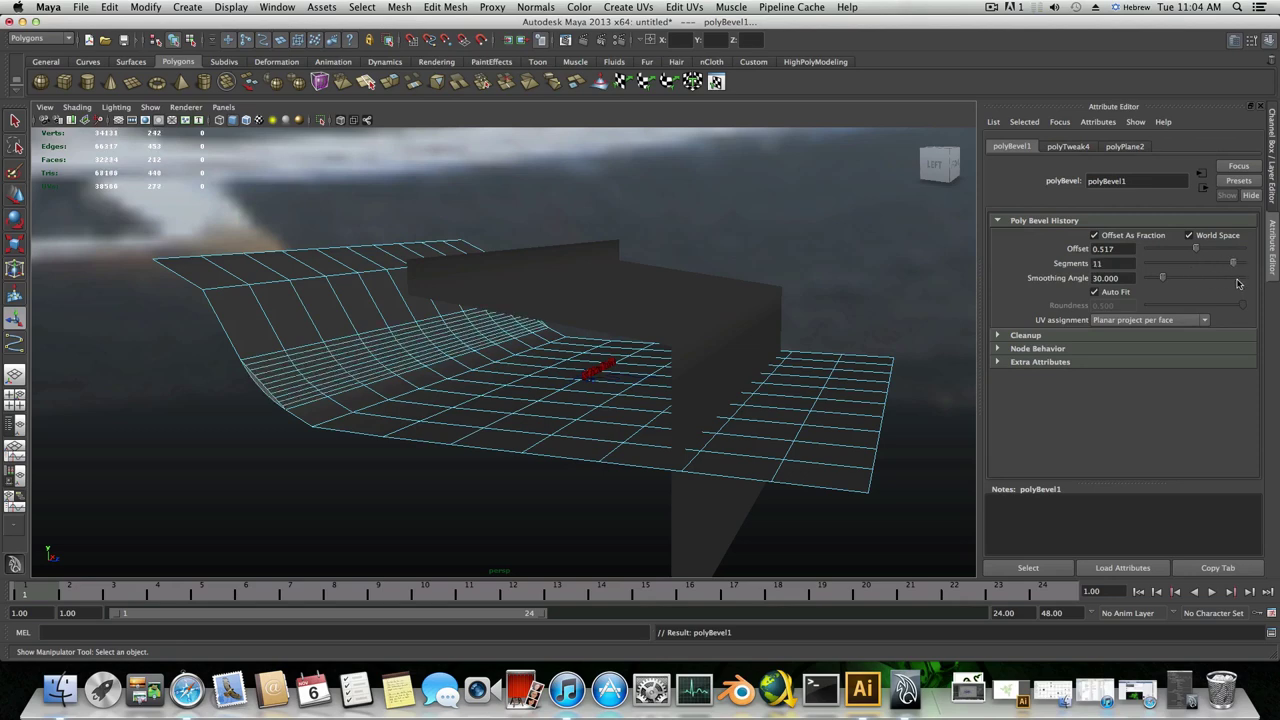
# - Frame the letters and cables against the new backdrop, render with mental ray and close the render window after reviewing it
pyautogui.keyDown('alt'); pyautogui.moveTo(473, 335); pyautogui.dragTo(518, 350); pyautogui.keyUp('alt')
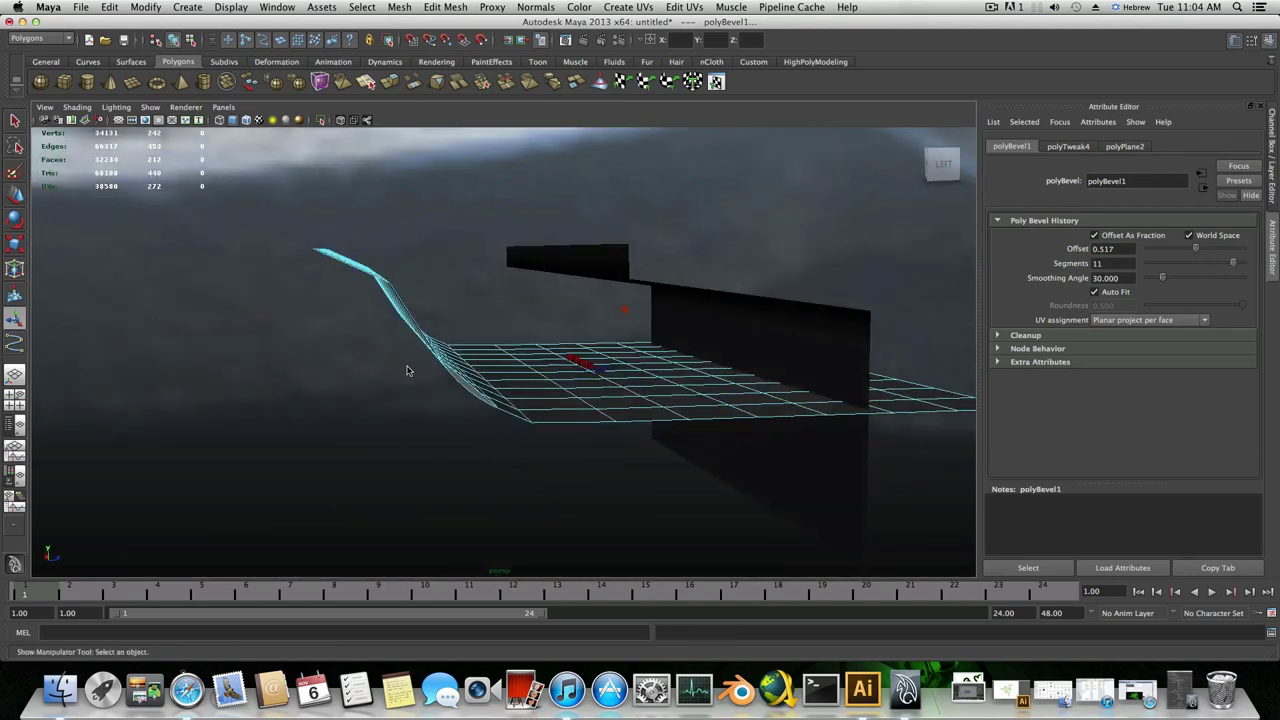
pyautogui.keyDown('alt'); pyautogui.moveTo(469, 400); pyautogui.dragTo(649, 399); pyautogui.keyUp('alt')
pyautogui.keyDown('alt'); pyautogui.moveTo(649, 399); pyautogui.dragTo(765, 380, button='middle'); pyautogui.keyUp('alt')
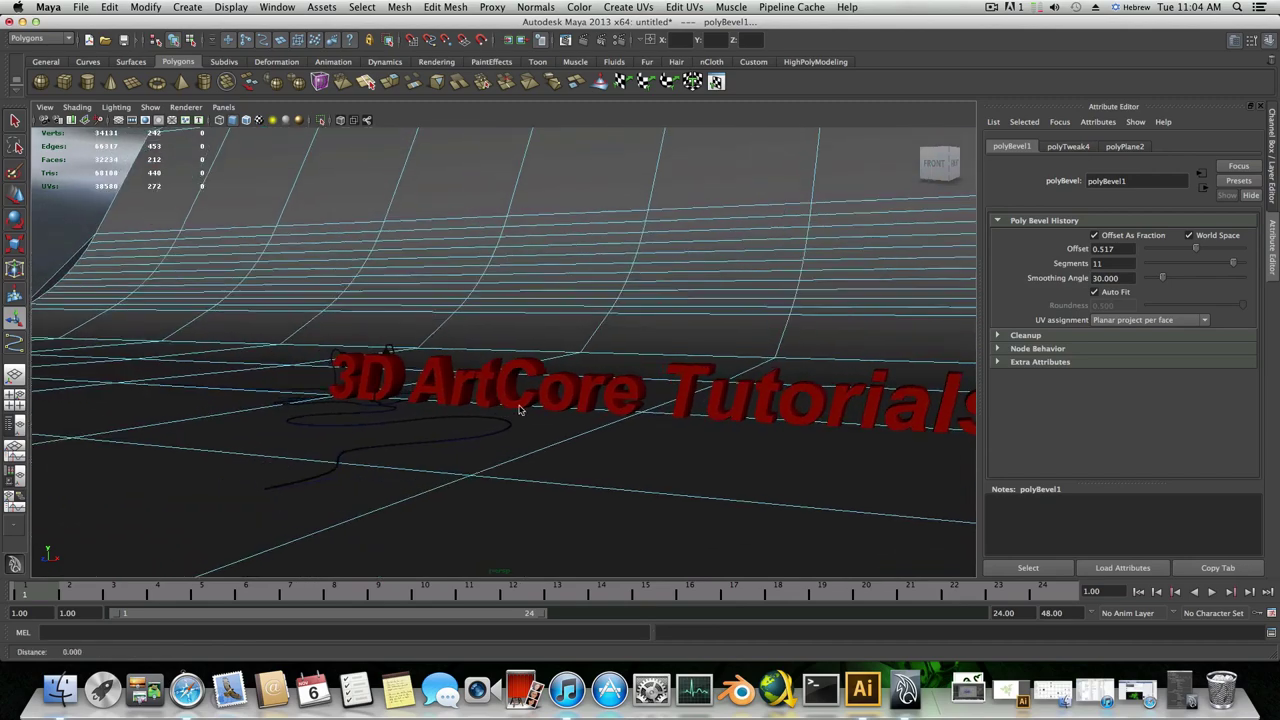
pyautogui.keyDown('alt'); pyautogui.moveTo(517, 406); pyautogui.dragTo(714, 423, button='right'); pyautogui.keyUp('alt')
pyautogui.keyDown('alt'); pyautogui.moveTo(713, 423); pyautogui.dragTo(566, 420); pyautogui.keyUp('alt')
pyautogui.click(587, 40)
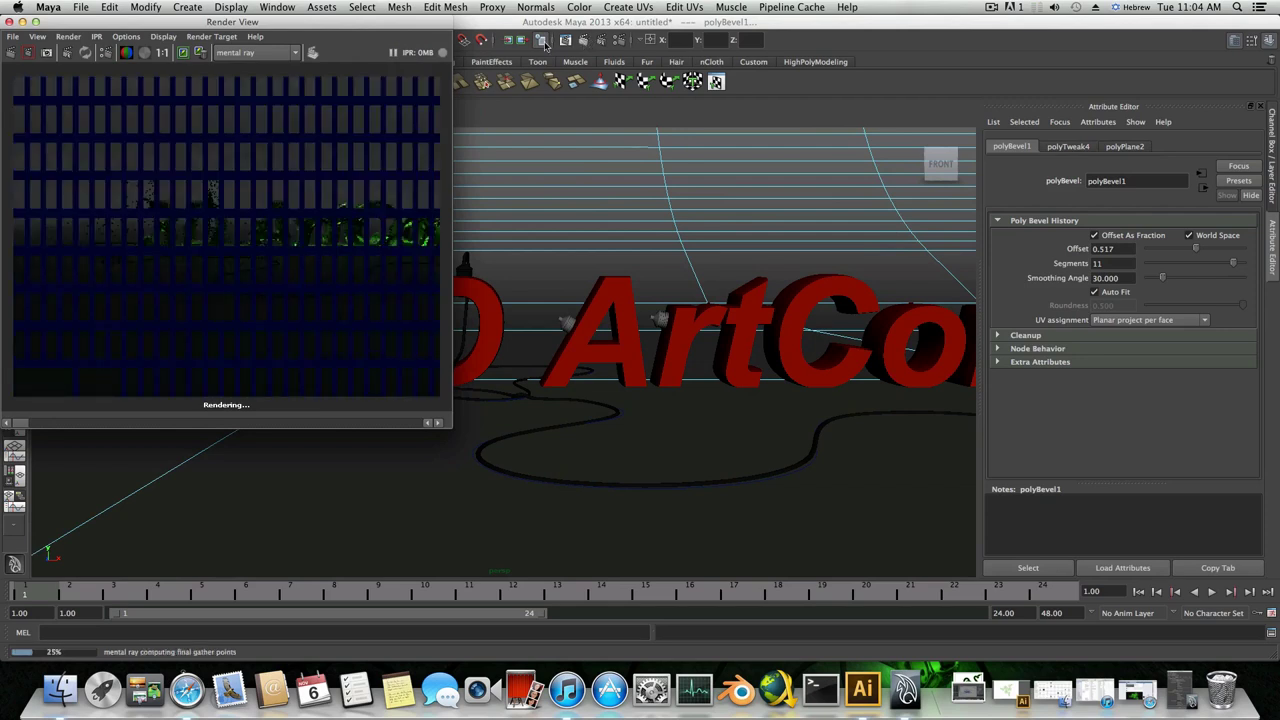
pyautogui.moveTo(249, 24); pyautogui.dragTo(598, 63)
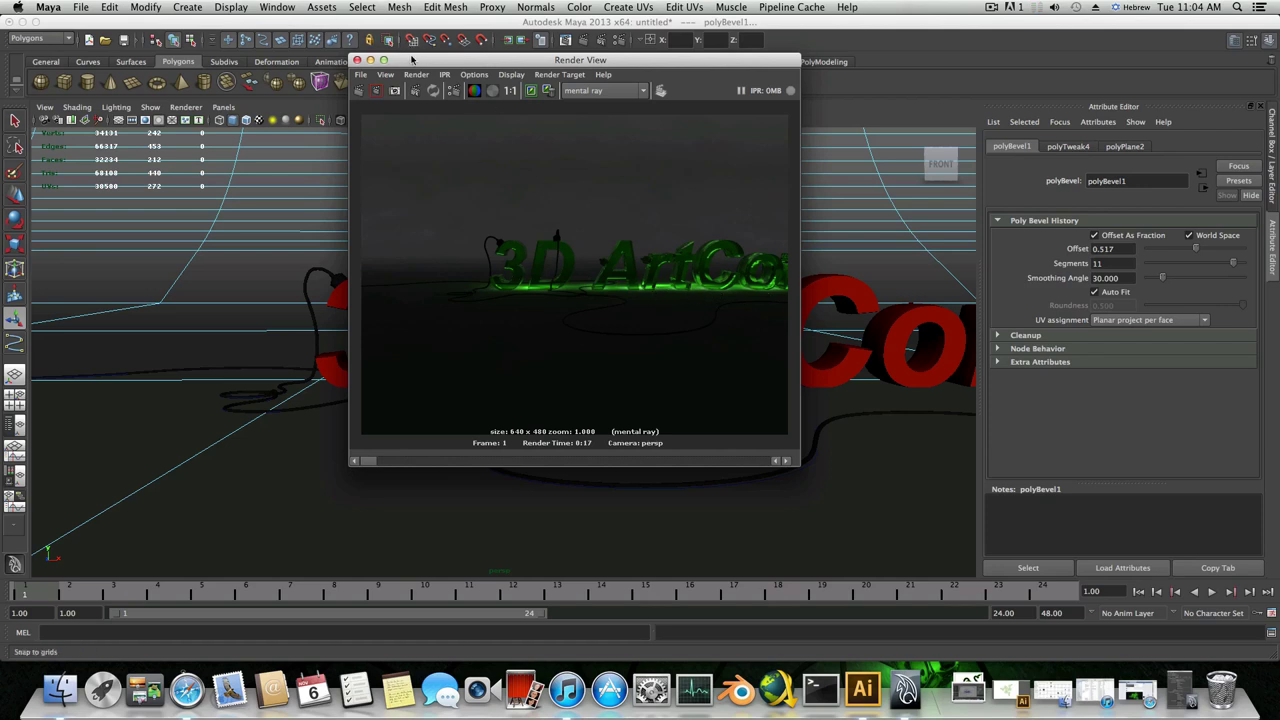
pyautogui.moveTo(411, 61); pyautogui.dragTo(364, 57)
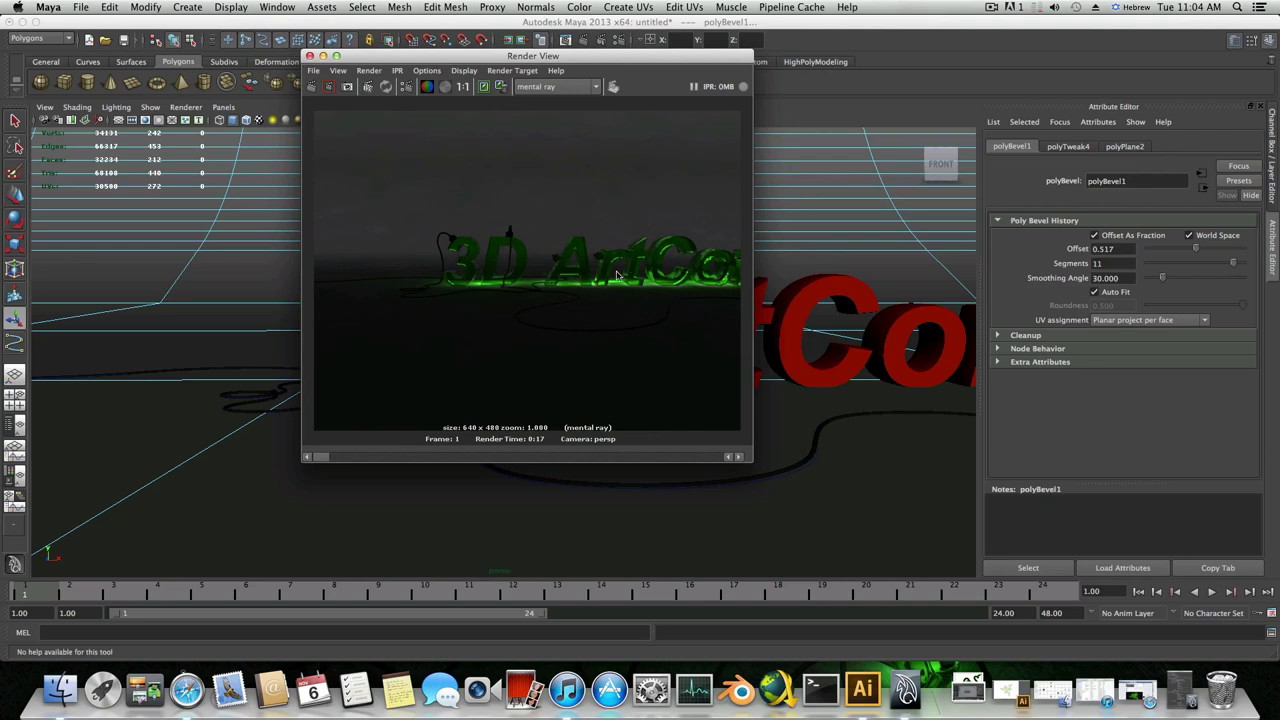
pyautogui.click(309, 56)
# - Move the curved backdrop plane forward in Z so its wall sits closer behind the text
pyautogui.keyDown('alt'); pyautogui.moveTo(506, 300); pyautogui.dragTo(566, 309); pyautogui.keyUp('alt')
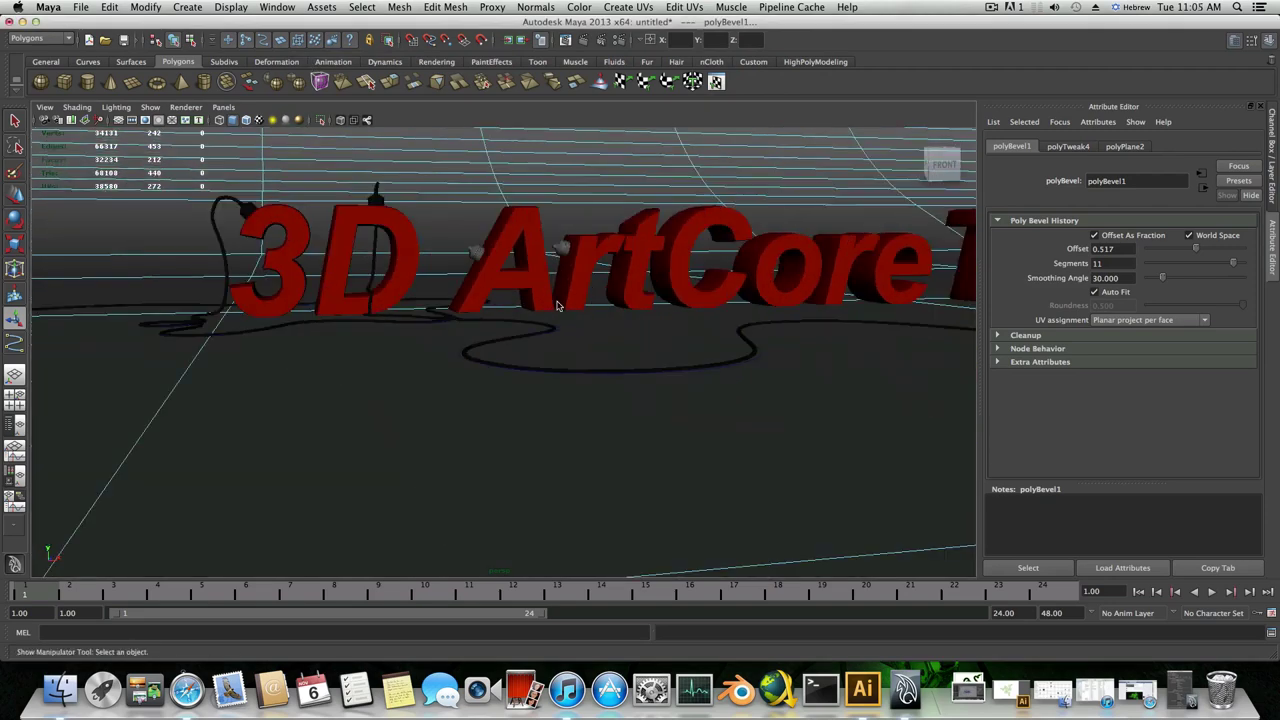
pyautogui.keyDown('alt'); pyautogui.moveTo(558, 306); pyautogui.dragTo(737, 364); pyautogui.keyUp('alt')
pyautogui.keyDown('alt'); pyautogui.moveTo(737, 364); pyautogui.dragTo(662, 346, button='right'); pyautogui.keyUp('alt')
pyautogui.keyDown('alt'); pyautogui.moveTo(662, 346); pyautogui.dragTo(700, 366); pyautogui.keyUp('alt')
pyautogui.keyDown('alt'); pyautogui.moveTo(600, 335); pyautogui.dragTo(465, 300, button='right'); pyautogui.keyUp('alt')
pyautogui.keyDown('alt'); pyautogui.moveTo(600, 320); pyautogui.dragTo(506, 289); pyautogui.keyUp('alt')
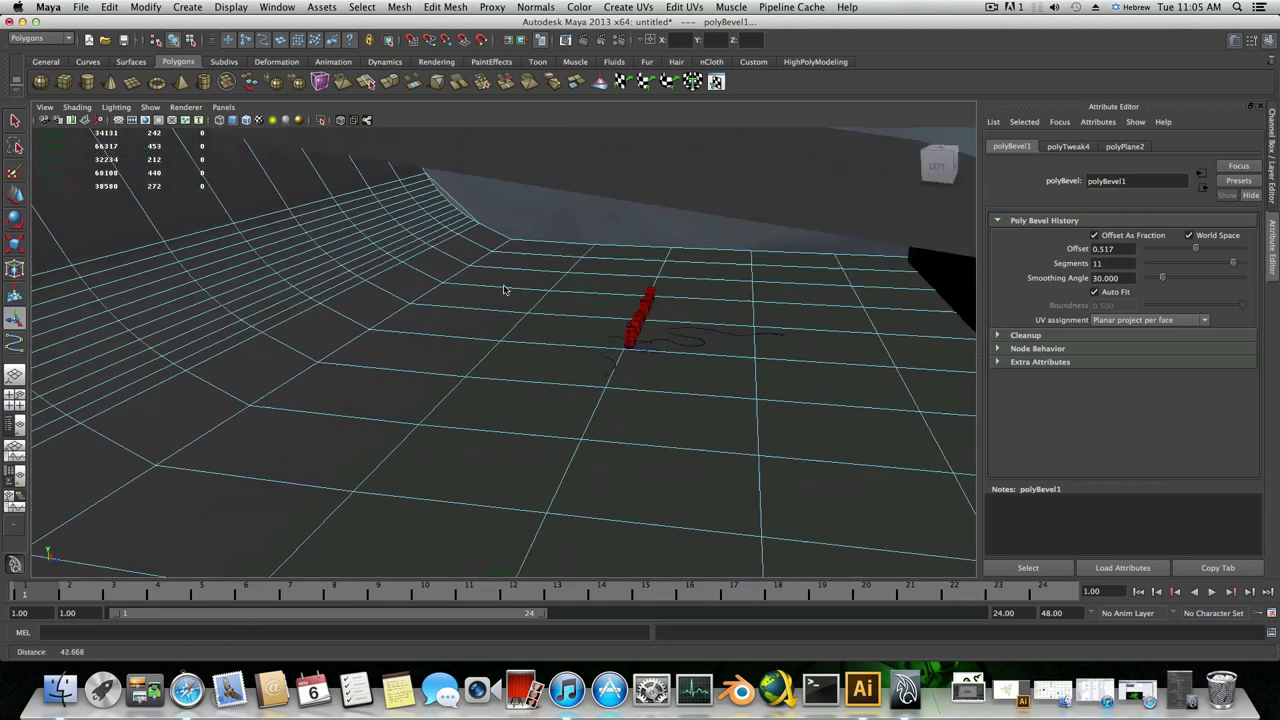
pyautogui.keyDown('alt'); pyautogui.moveTo(506, 289); pyautogui.dragTo(383, 257, button='right'); pyautogui.keyUp('alt')
pyautogui.keyDown('alt'); pyautogui.moveTo(383, 257); pyautogui.dragTo(396, 248); pyautogui.keyUp('alt')
pyautogui.keyDown('alt'); pyautogui.moveTo(357, 267); pyautogui.dragTo(450, 280, button='middle'); pyautogui.keyUp('alt')
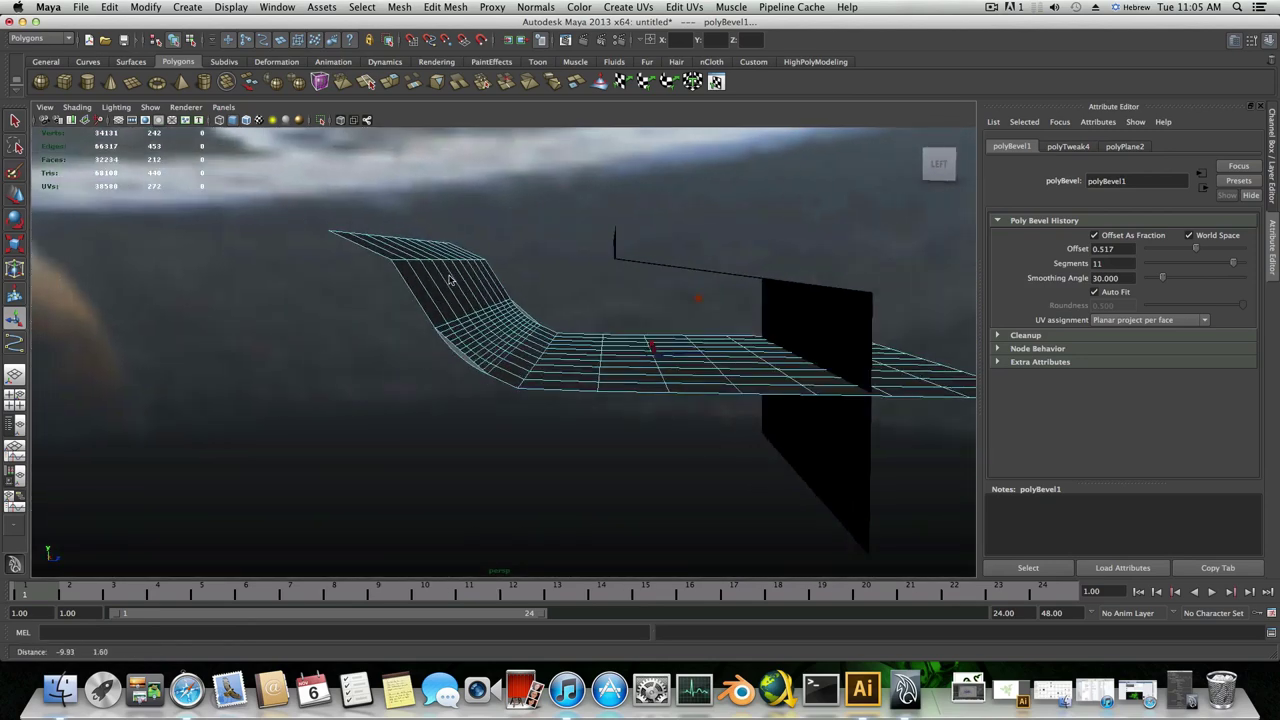
pyautogui.click(484, 351)
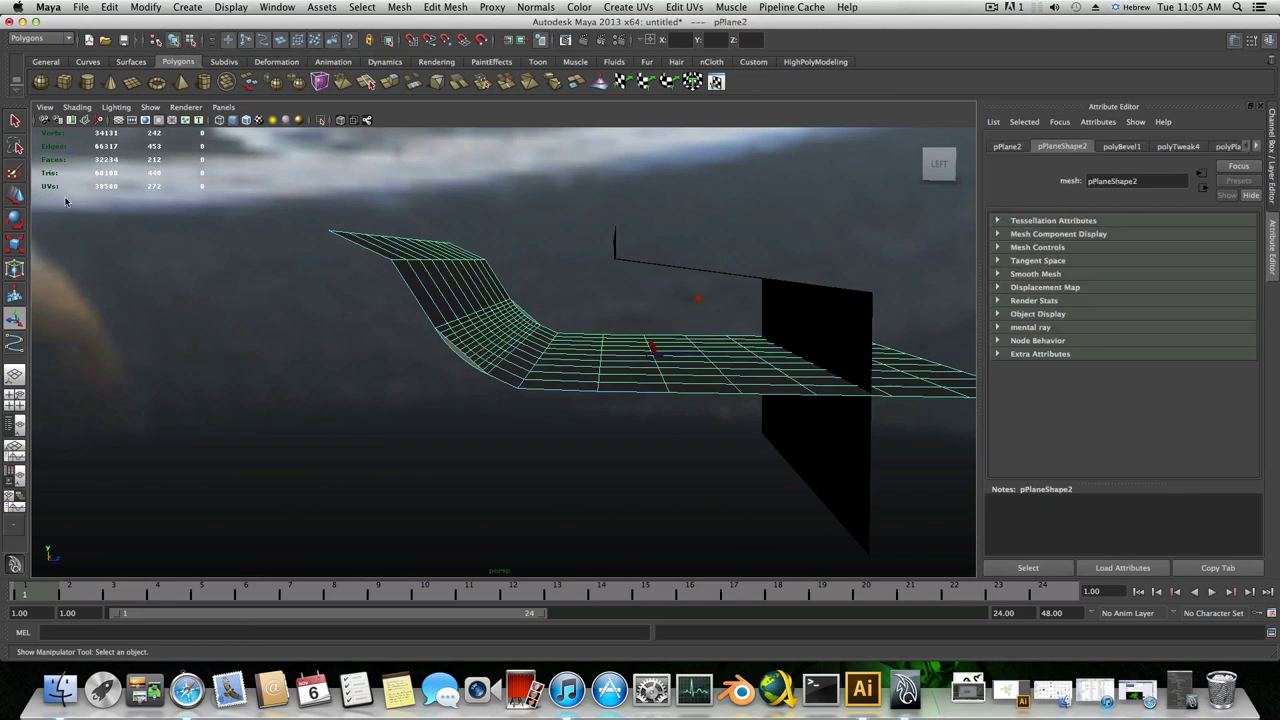
pyautogui.press('w')
pyautogui.moveTo(701, 362); pyautogui.dragTo(640, 385)
# - Select the back wall and bend vertices of the backdrop plane and move them forward in Z toward the text, slightly lowered
pyautogui.keyDown('alt'); pyautogui.moveTo(520, 371); pyautogui.dragTo(826, 423, button='right'); pyautogui.keyUp('alt')
pyautogui.keyDown('alt'); pyautogui.moveTo(826, 423); pyautogui.dragTo(536, 357, button='middle'); pyautogui.keyUp('alt')
pyautogui.keyDown('alt'); pyautogui.moveTo(536, 357); pyautogui.dragTo(683, 386, button='right'); pyautogui.keyUp('alt')
pyautogui.keyDown('alt'); pyautogui.moveTo(683, 386); pyautogui.dragTo(629, 386); pyautogui.keyUp('alt')
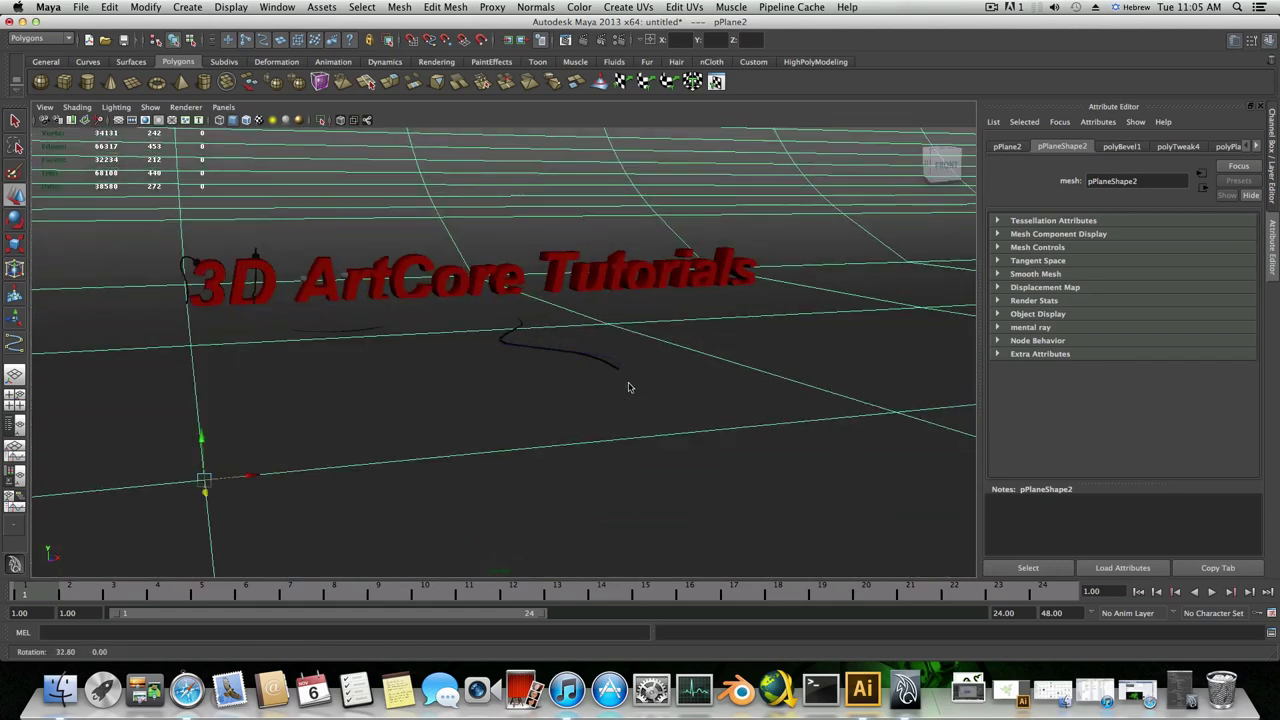
pyautogui.keyDown('alt'); pyautogui.moveTo(663, 392); pyautogui.dragTo(886, 425, button='middle'); pyautogui.keyUp('alt')
pyautogui.keyDown('alt'); pyautogui.moveTo(469, 357); pyautogui.dragTo(543, 366, button='right'); pyautogui.keyUp('alt')
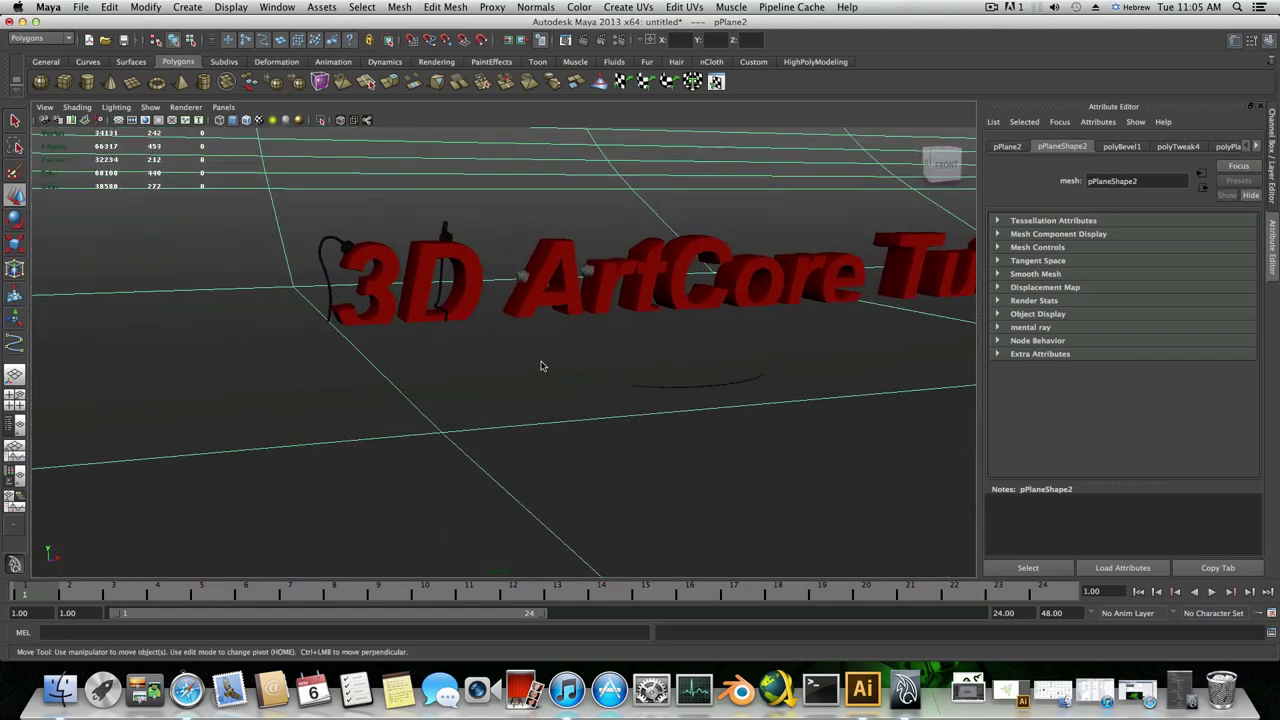
pyautogui.keyDown('alt'); pyautogui.moveTo(711, 374); pyautogui.dragTo(284, 332, button='right'); pyautogui.keyUp('alt')
pyautogui.keyDown('alt'); pyautogui.moveTo(283, 332); pyautogui.dragTo(443, 354); pyautogui.keyUp('alt')
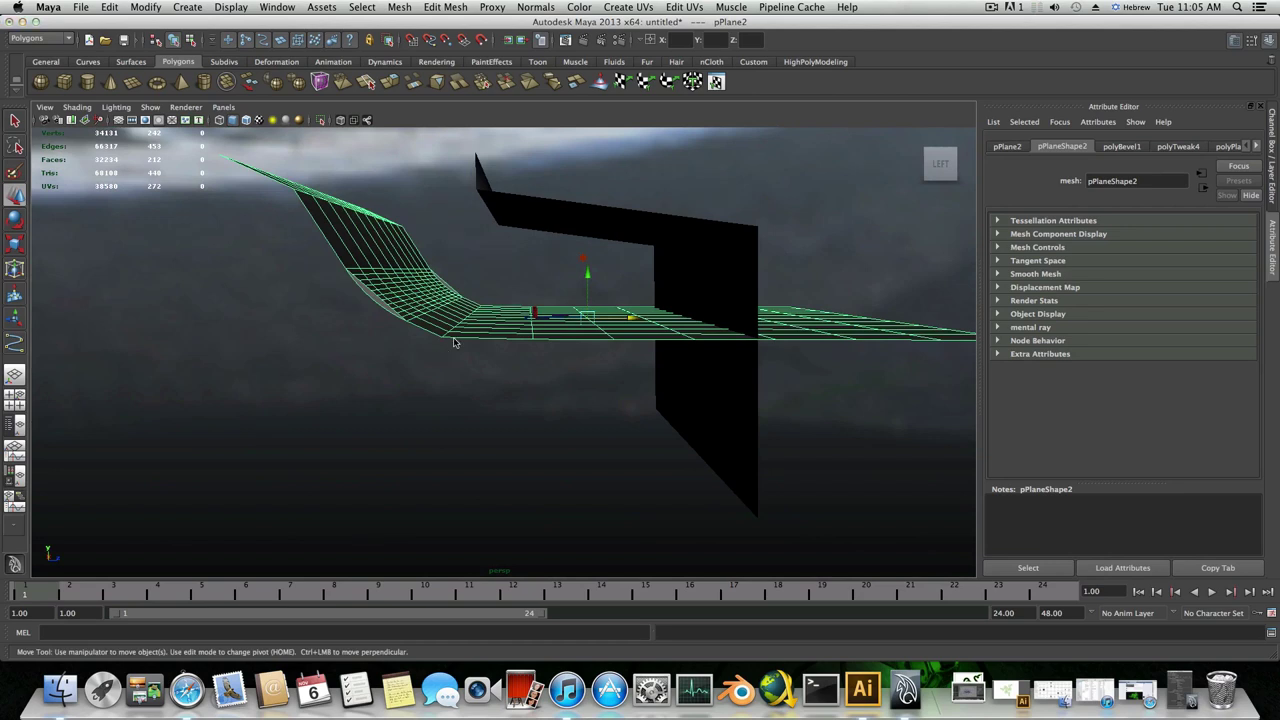
pyautogui.moveTo(454, 341); pyautogui.dragTo(398, 339, button='right')
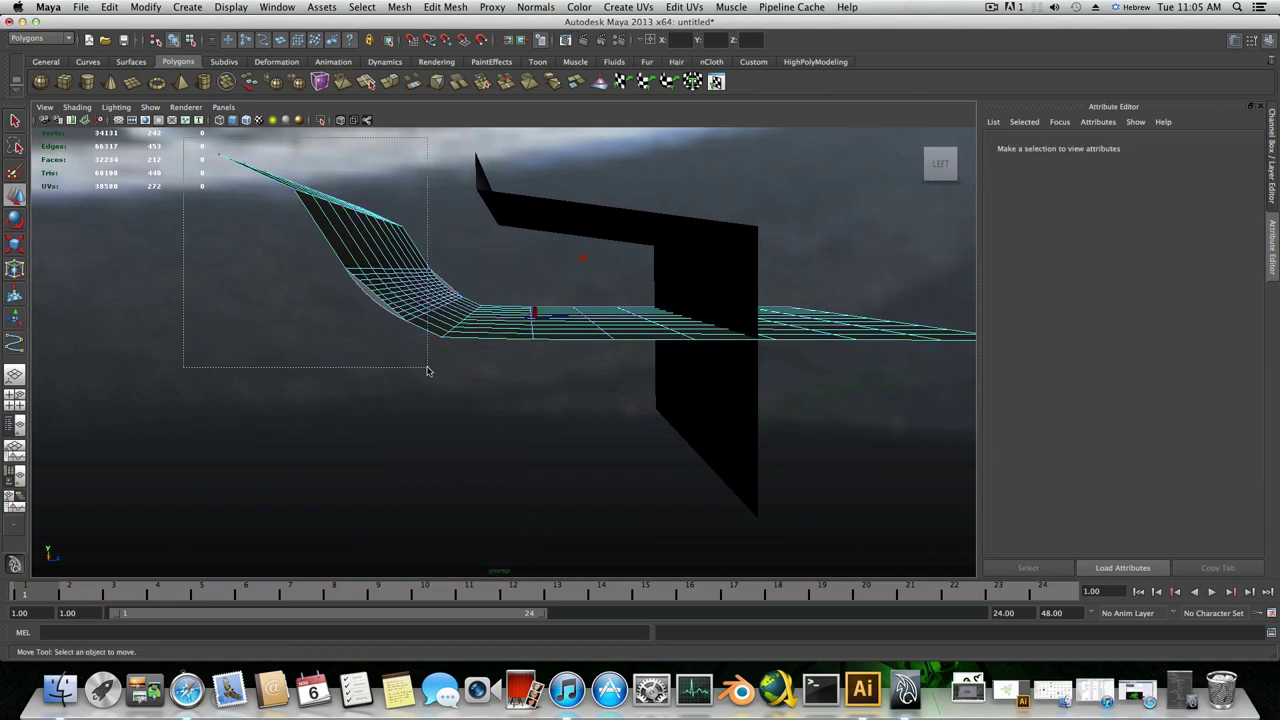
pyautogui.moveTo(427, 371); pyautogui.dragTo(500, 417)
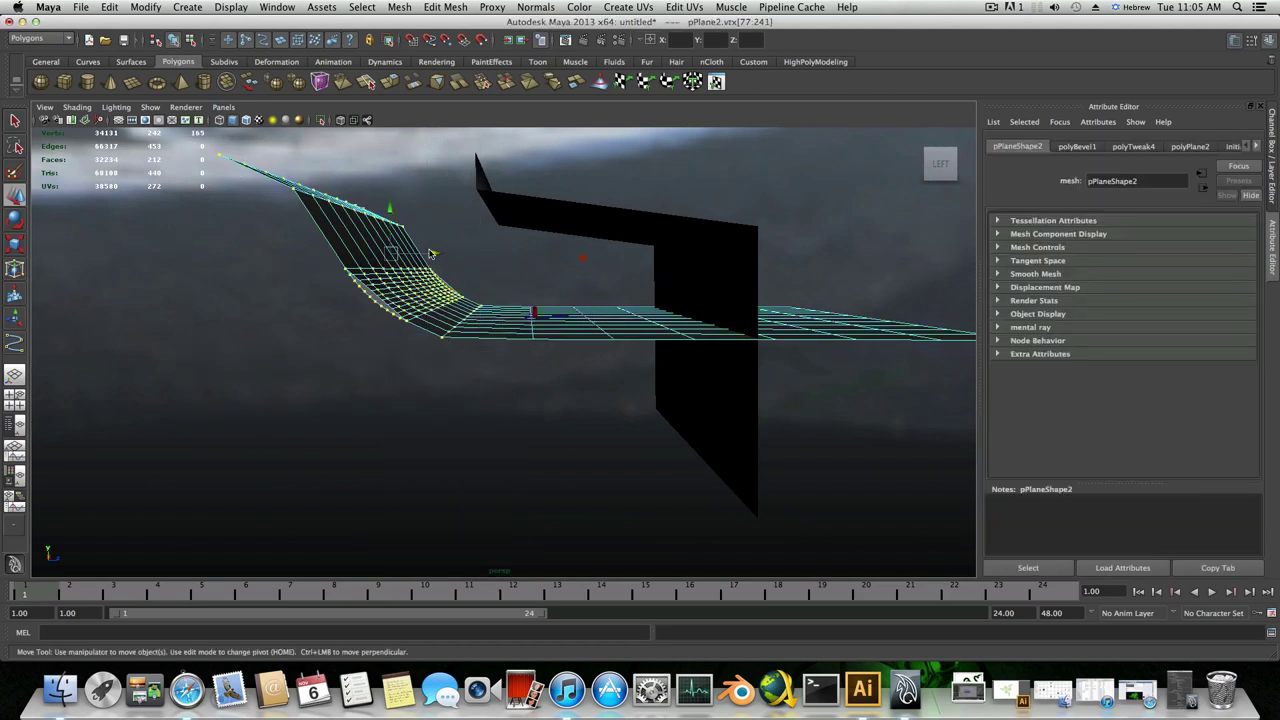
pyautogui.moveTo(430, 254); pyautogui.dragTo(458, 263)
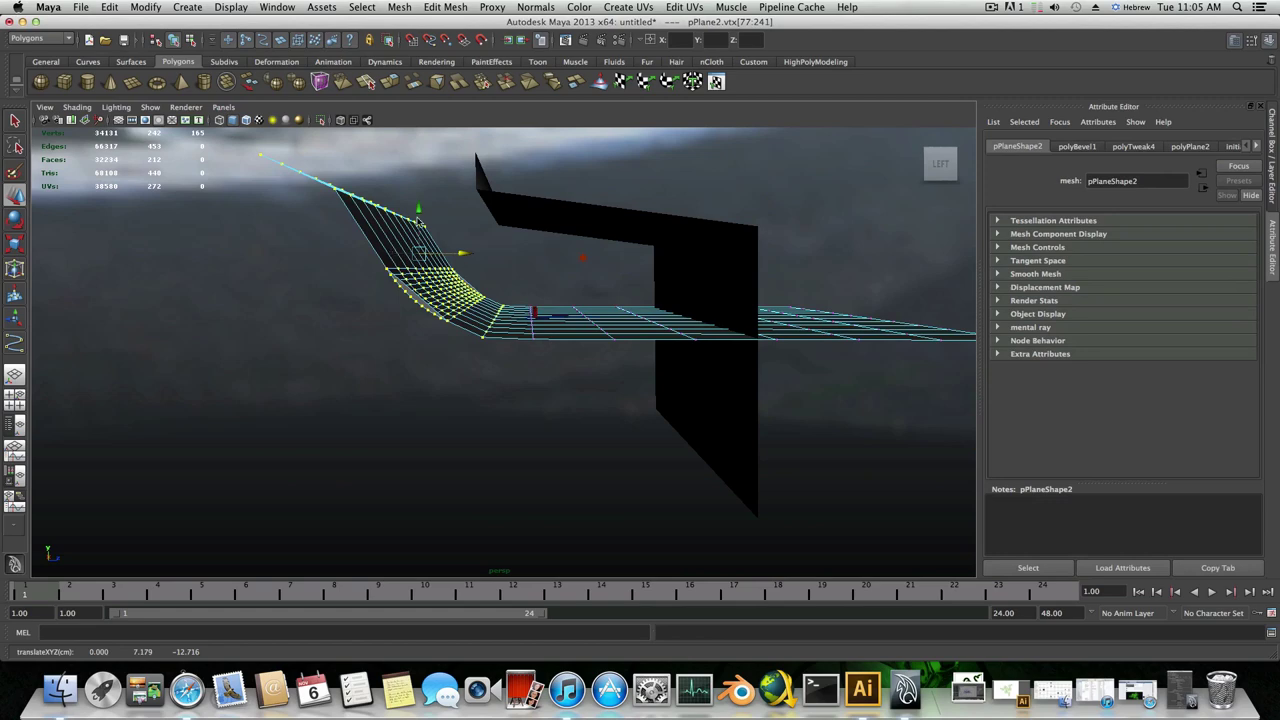
pyautogui.moveTo(419, 213); pyautogui.dragTo(419, 215)
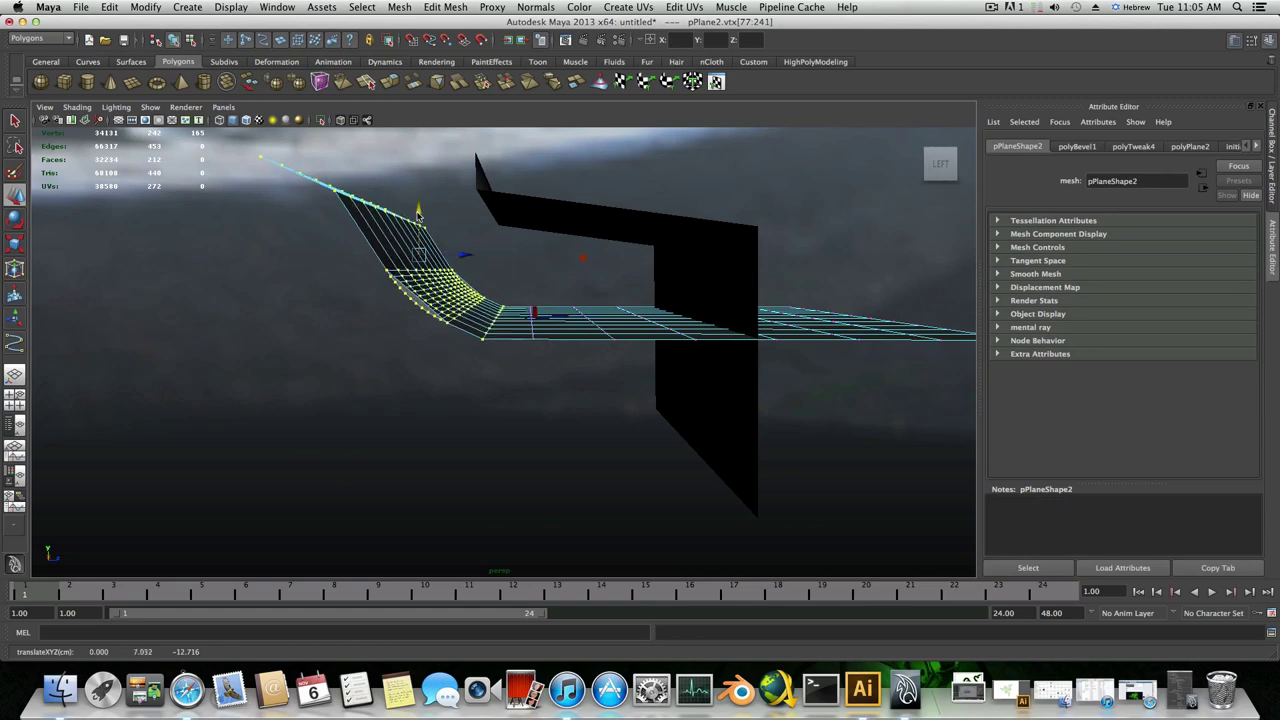
# - Return the backdrop plane to object mode and frame the 3D letters and cables from the front corner against the wall
pyautogui.keyDown('alt'); pyautogui.moveTo(415, 332); pyautogui.dragTo(651, 418, button='right'); pyautogui.keyUp('alt')
pyautogui.keyDown('alt'); pyautogui.moveTo(514, 357); pyautogui.dragTo(514, 366); pyautogui.keyUp('alt')
pyautogui.keyDown('alt'); pyautogui.moveTo(514, 366); pyautogui.dragTo(753, 415, button='right'); pyautogui.keyUp('alt')
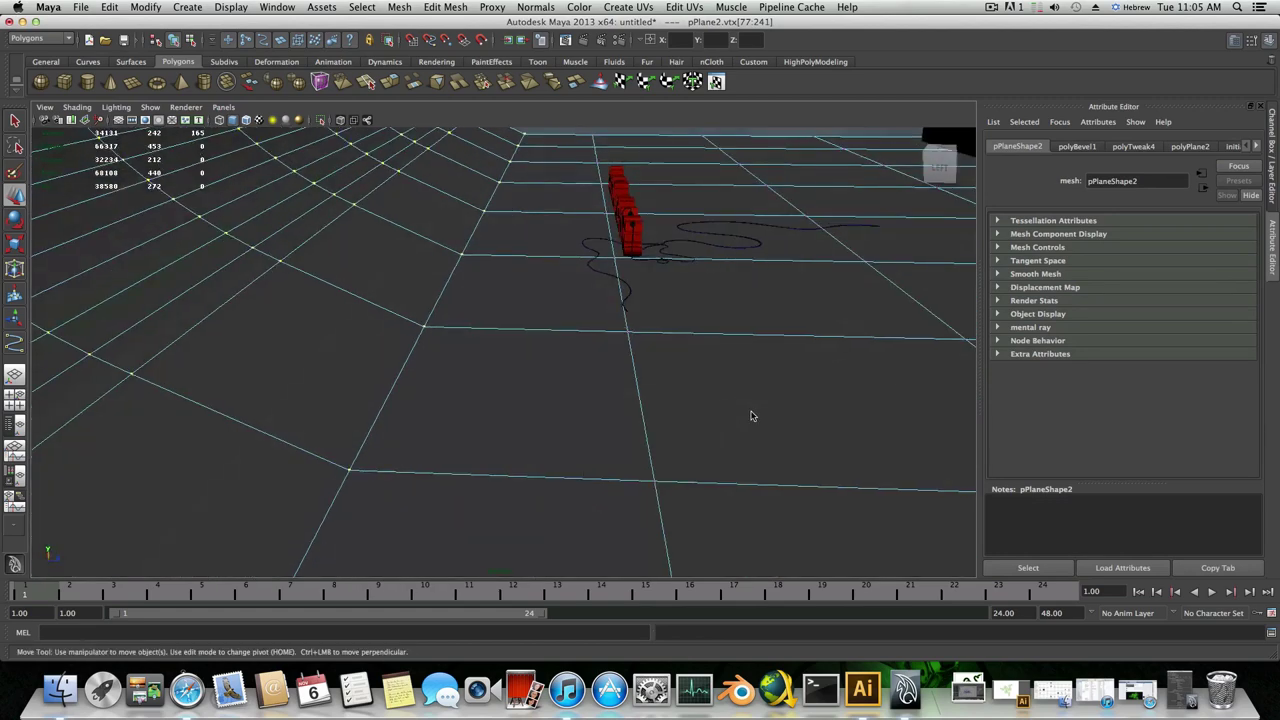
pyautogui.keyDown('alt'); pyautogui.moveTo(752, 416); pyautogui.dragTo(484, 407); pyautogui.keyUp('alt')
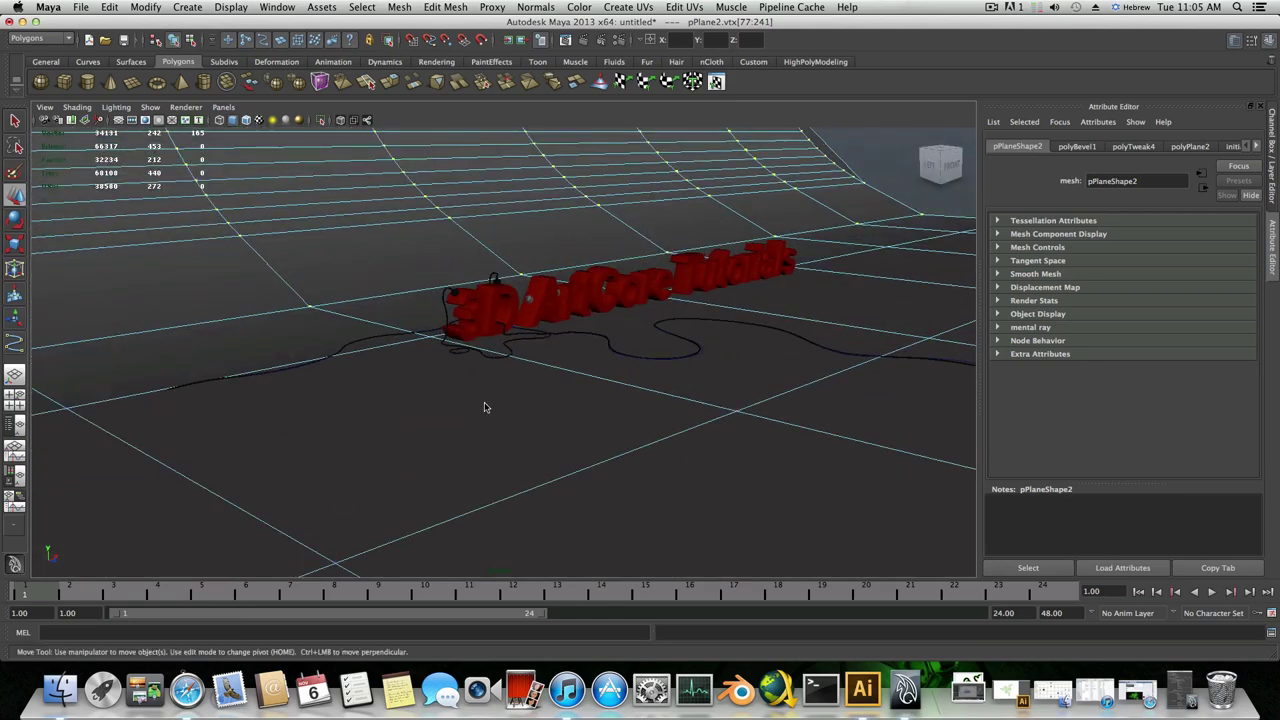
pyautogui.keyDown('alt'); pyautogui.moveTo(484, 407); pyautogui.dragTo(669, 412, button='right'); pyautogui.keyUp('alt')
pyautogui.keyDown('alt'); pyautogui.moveTo(429, 367); pyautogui.dragTo(563, 420, button='middle'); pyautogui.keyUp('alt')
pyautogui.keyDown('alt'); pyautogui.moveTo(529, 420); pyautogui.dragTo(591, 429, button='right'); pyautogui.keyUp('alt')
pyautogui.keyDown('alt'); pyautogui.moveTo(591, 429); pyautogui.dragTo(504, 396, button='middle'); pyautogui.keyUp('alt')
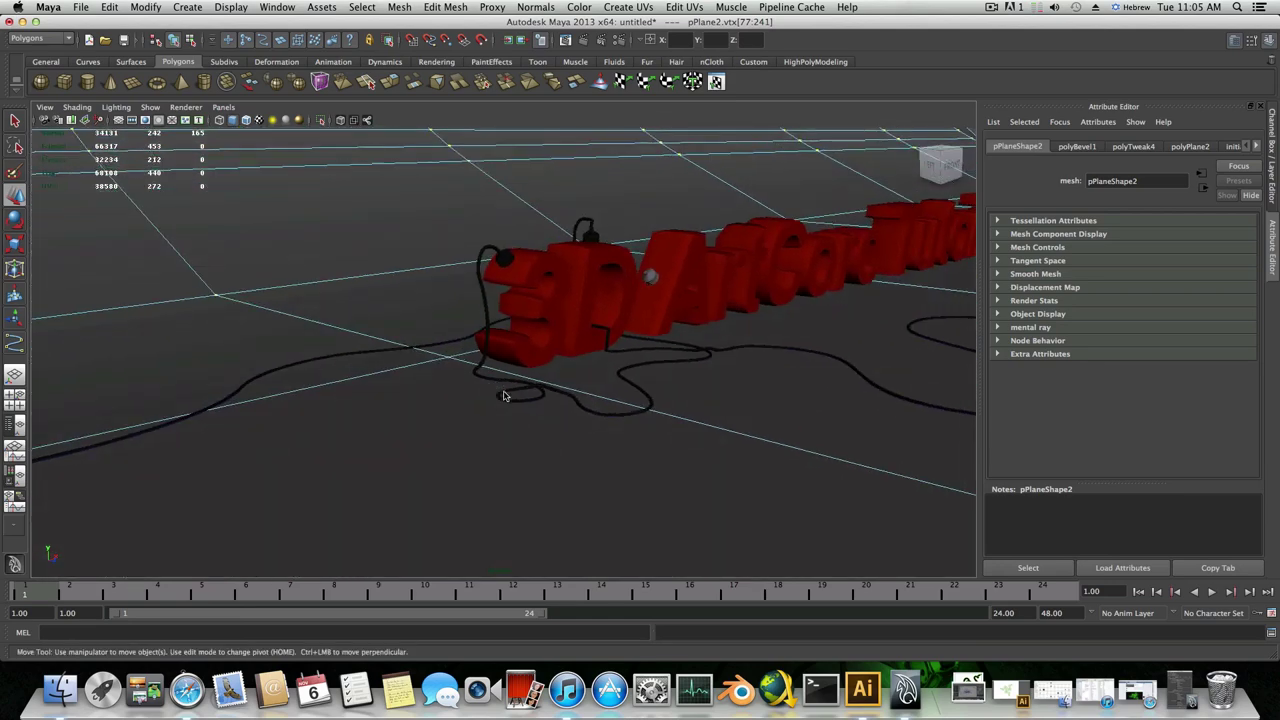
pyautogui.keyDown('alt'); pyautogui.moveTo(504, 396); pyautogui.dragTo(479, 396); pyautogui.keyUp('alt')
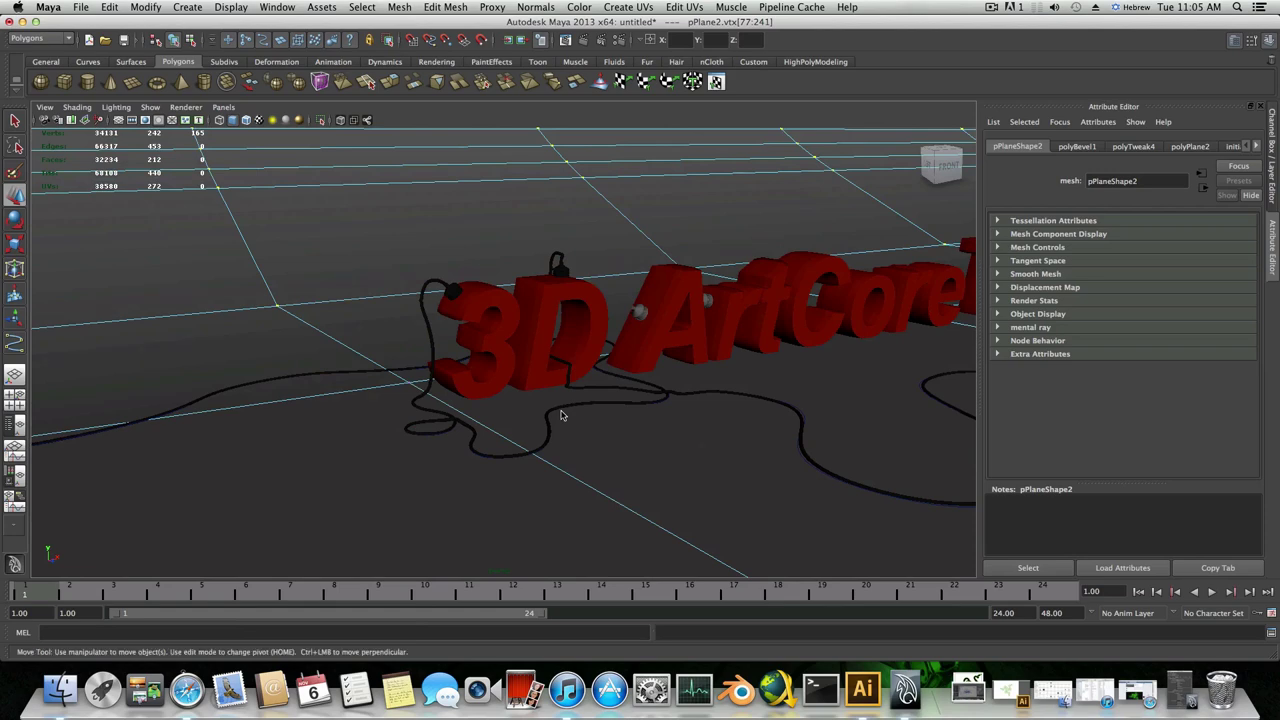
pyautogui.press('F8')
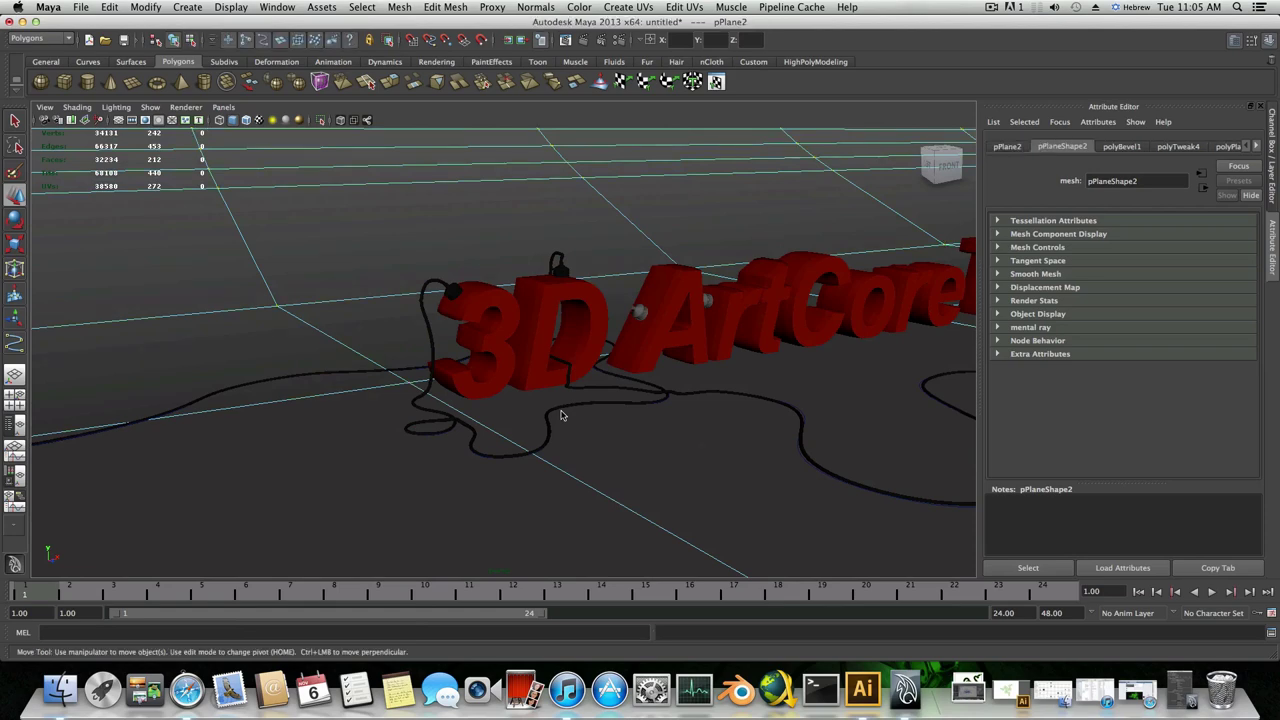
pyautogui.keyDown('alt'); pyautogui.moveTo(606, 353); pyautogui.dragTo(623, 376); pyautogui.keyUp('alt')
pyautogui.keyDown('alt'); pyautogui.moveTo(623, 376); pyautogui.dragTo(627, 339, button='middle'); pyautogui.keyUp('alt')
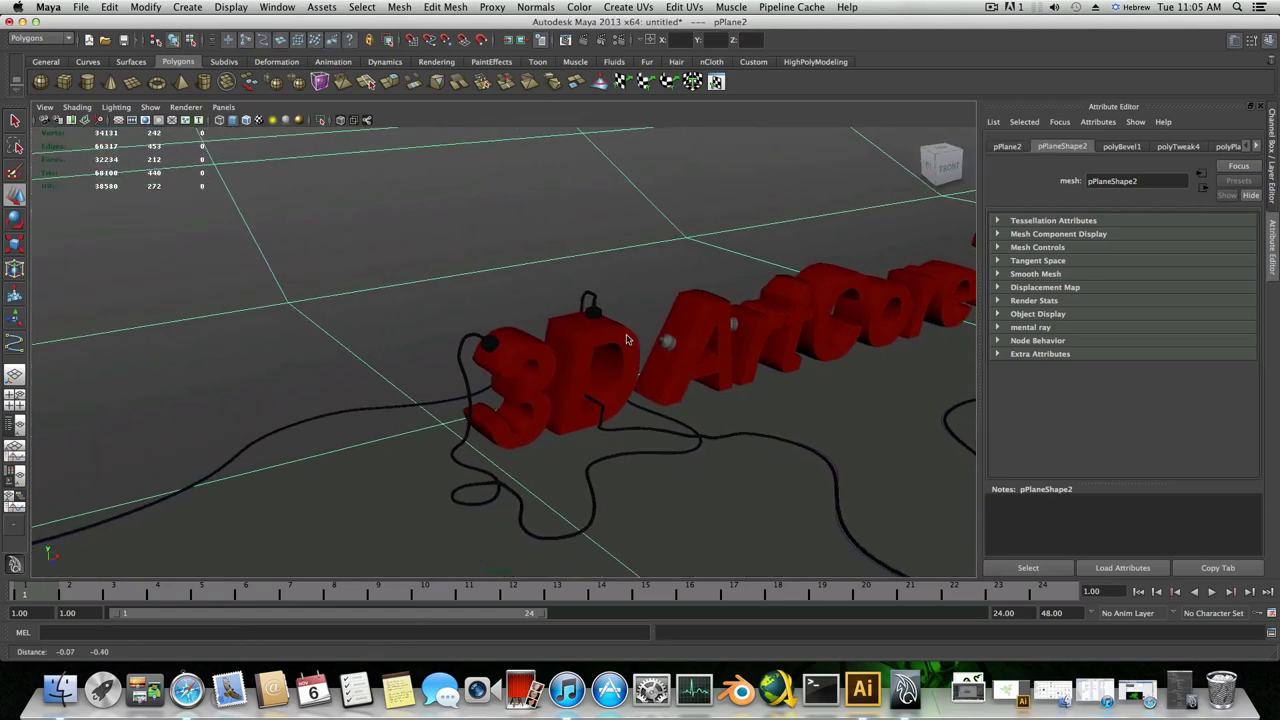
pyautogui.keyDown('alt'); pyautogui.moveTo(627, 340); pyautogui.dragTo(633, 334); pyautogui.keyUp('alt')
# - Render the current view with mental ray, examine the glowing letters and cables up close, and close the render window
pyautogui.click(585, 40)
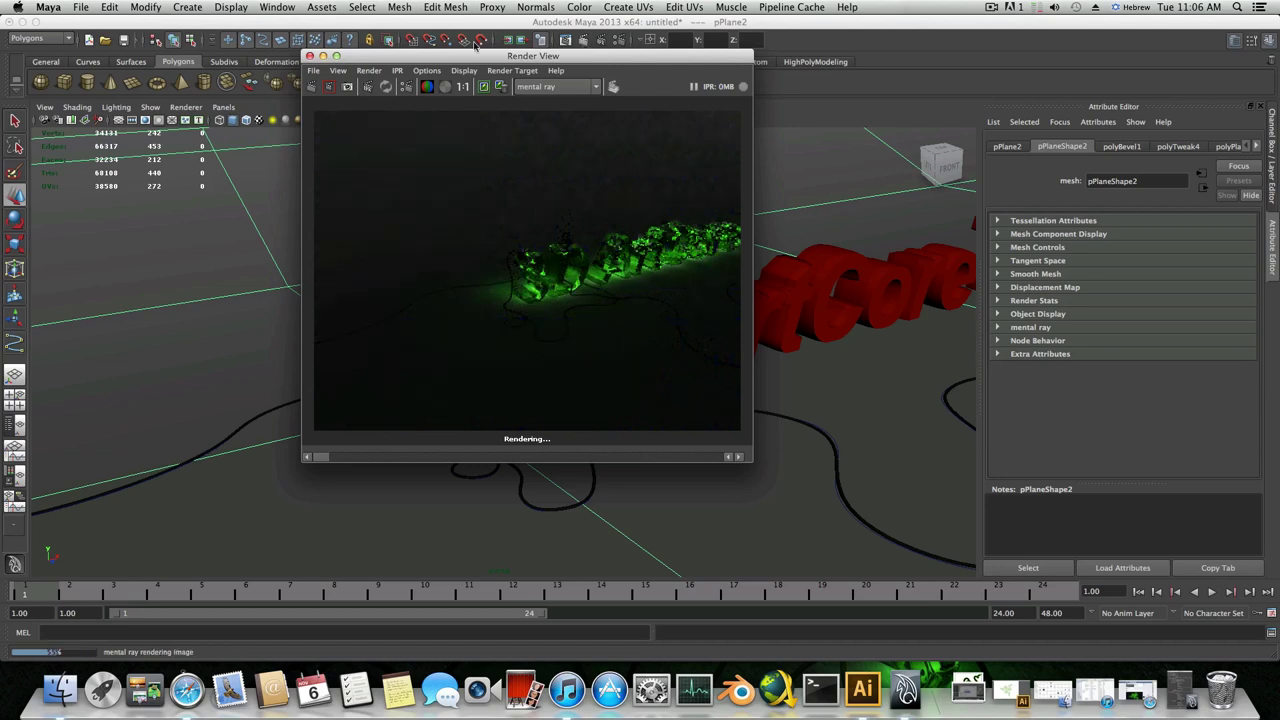
pyautogui.moveTo(459, 56); pyautogui.dragTo(427, 75)
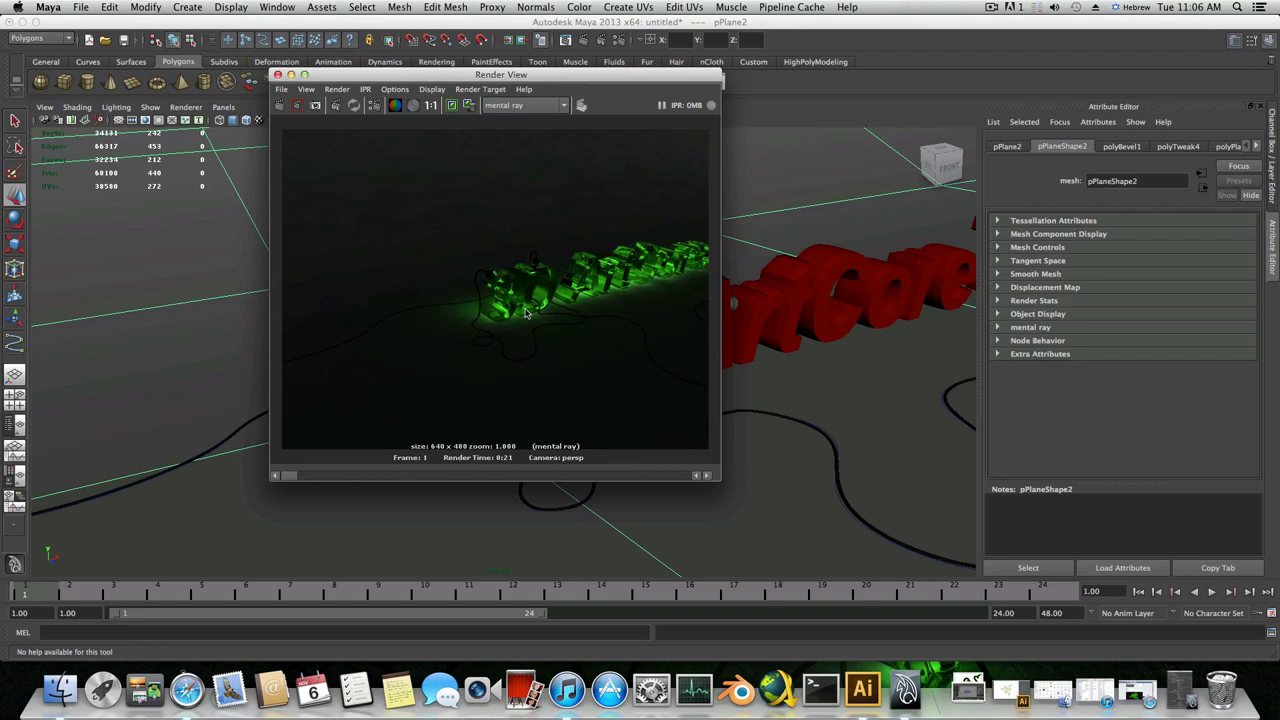
pyautogui.scroll(2, 527, 313)
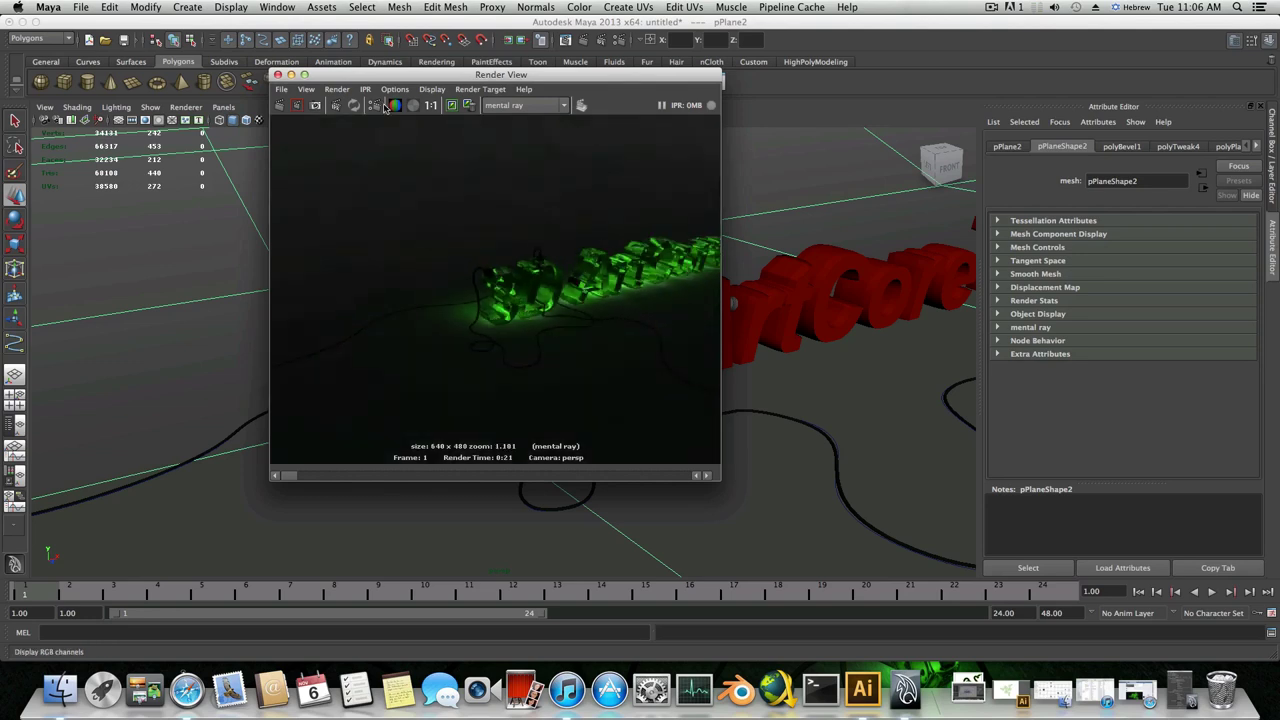
pyautogui.scroll(5, 612, 290)
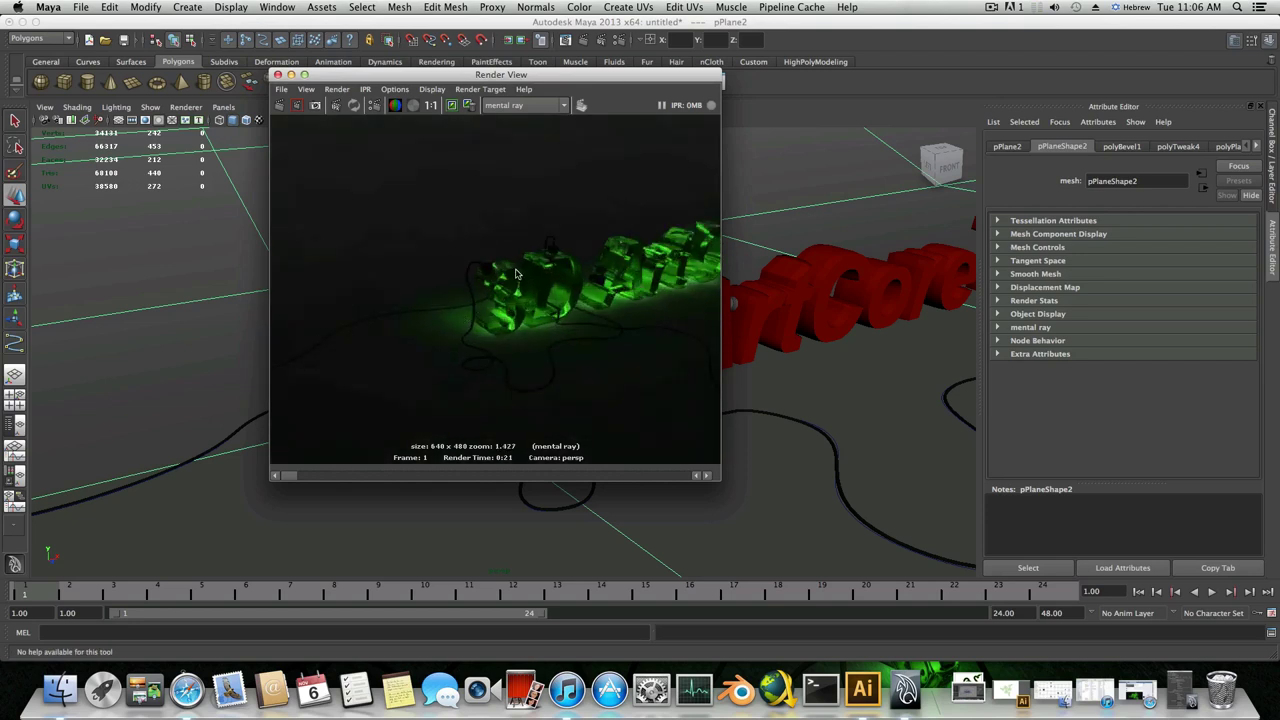
pyautogui.scroll(-3, 509, 297)
pyautogui.scroll(-3, 509, 297)
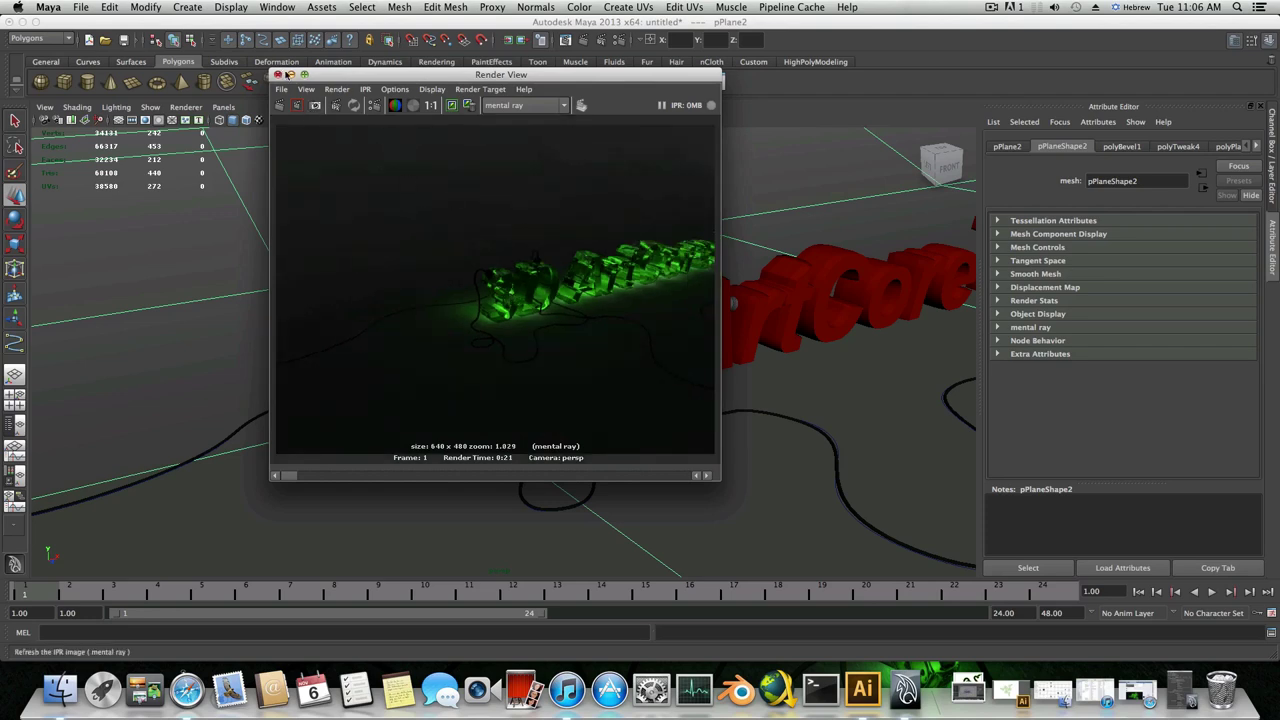
pyautogui.click(277, 77)
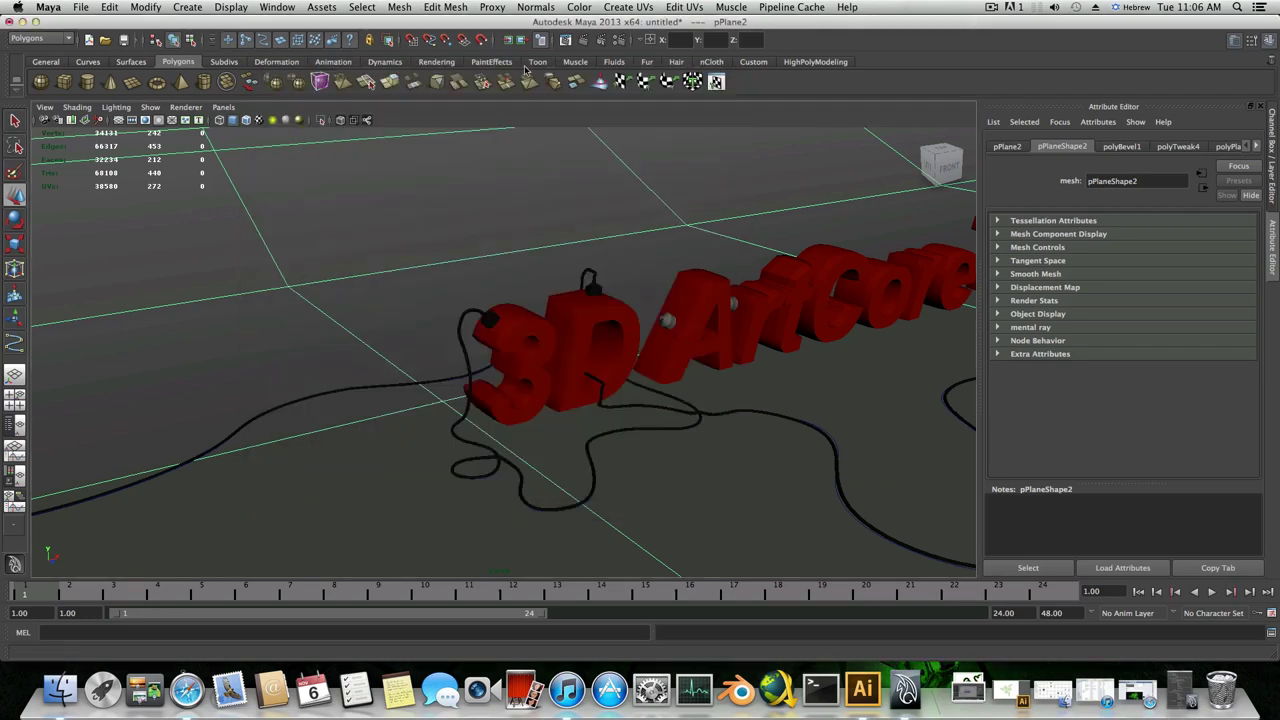
# - Set the render image size preset to HD 720 in the common render settings and close them
pyautogui.click(617, 40)
pyautogui.click(389, 183)
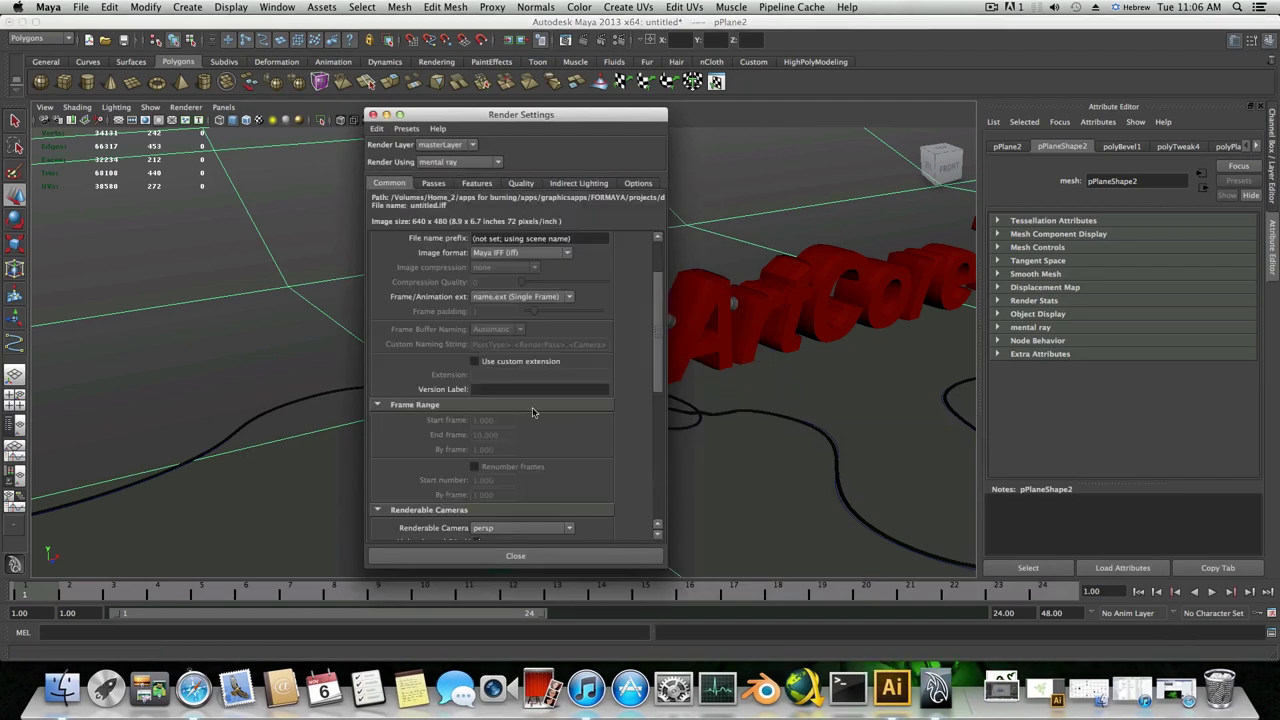
pyautogui.scroll(-5, 533, 414)
pyautogui.scroll(-4, 520, 469)
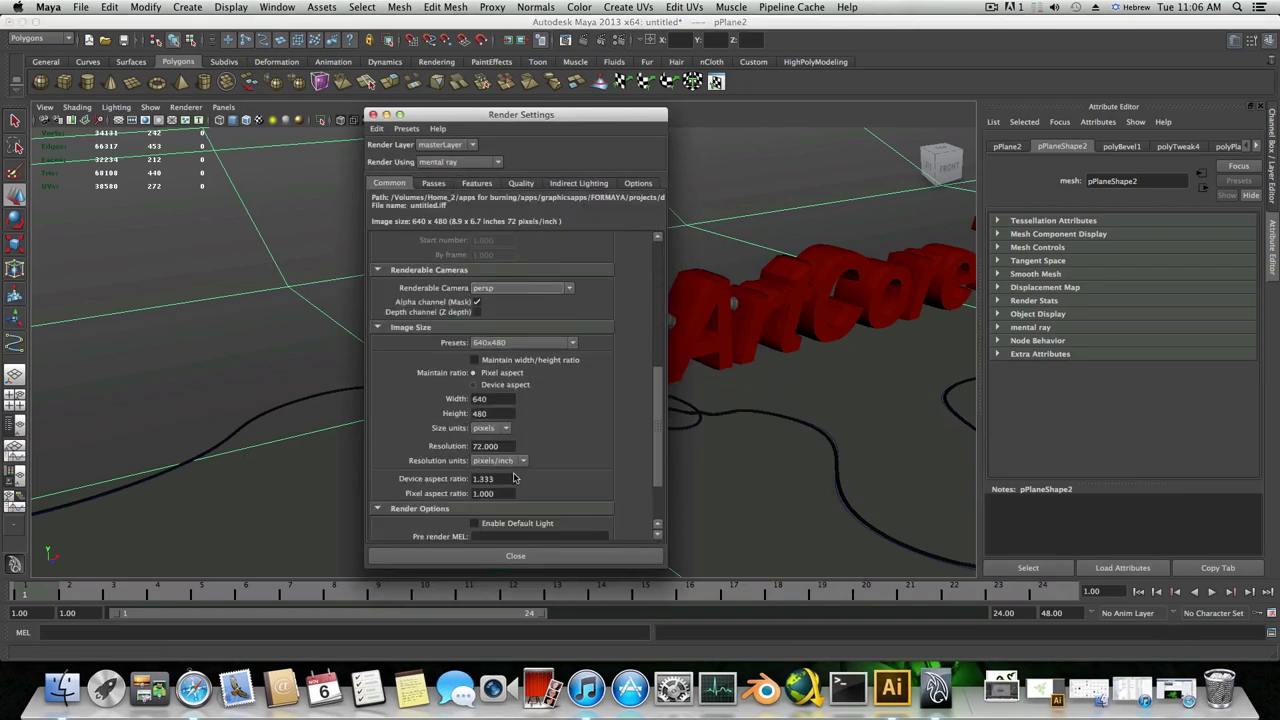
pyautogui.scroll(1, 485, 328)
pyautogui.scroll(3, 485, 328)
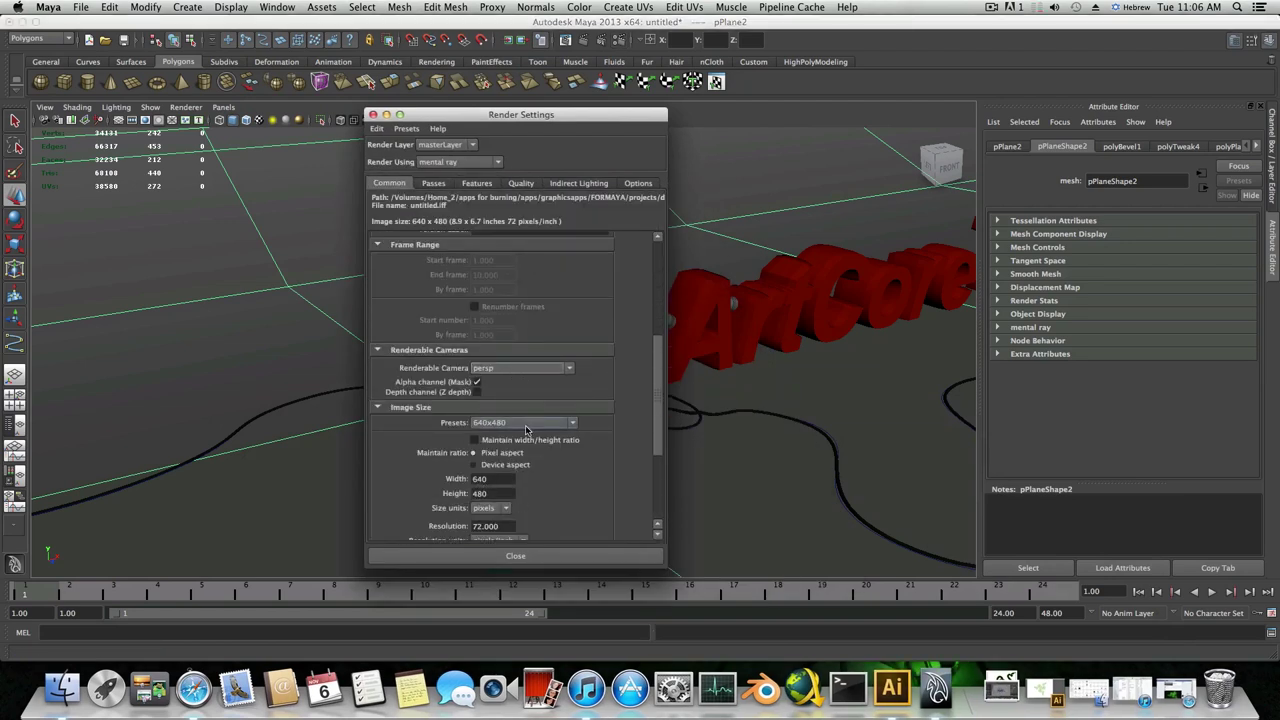
pyautogui.click(528, 423)
pyautogui.scroll(-3, 526, 517)
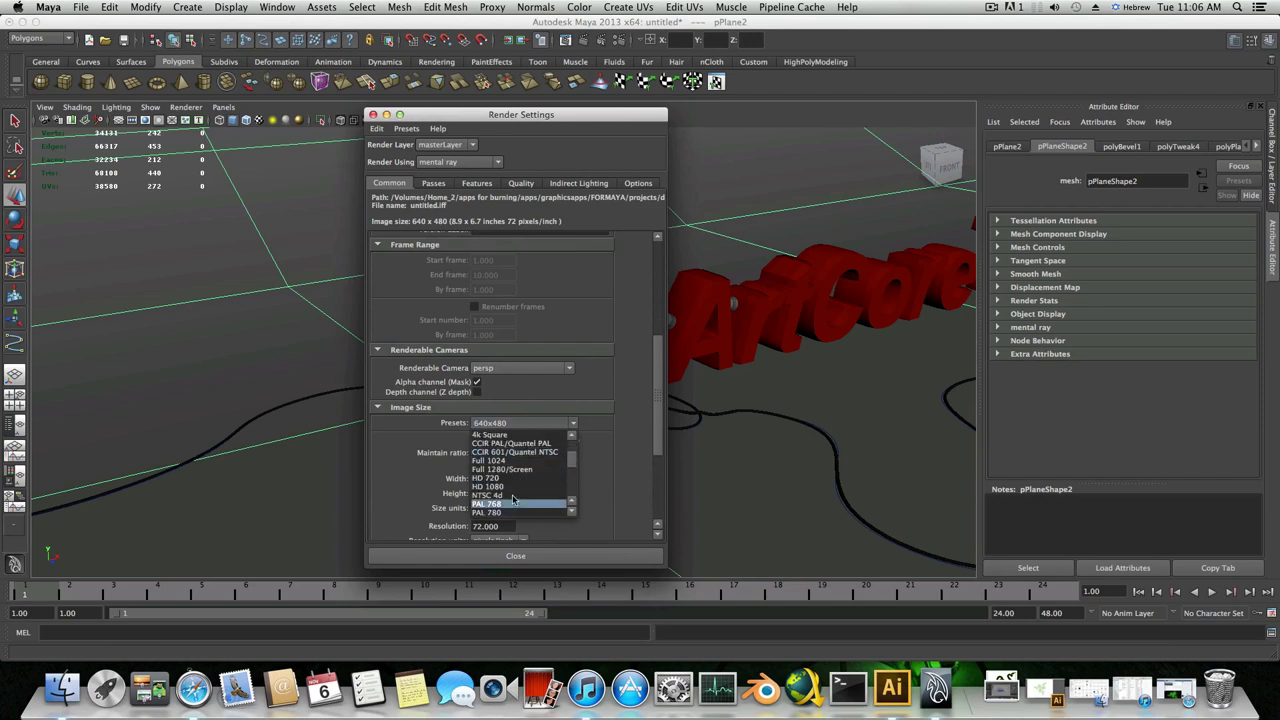
pyautogui.click(501, 479)
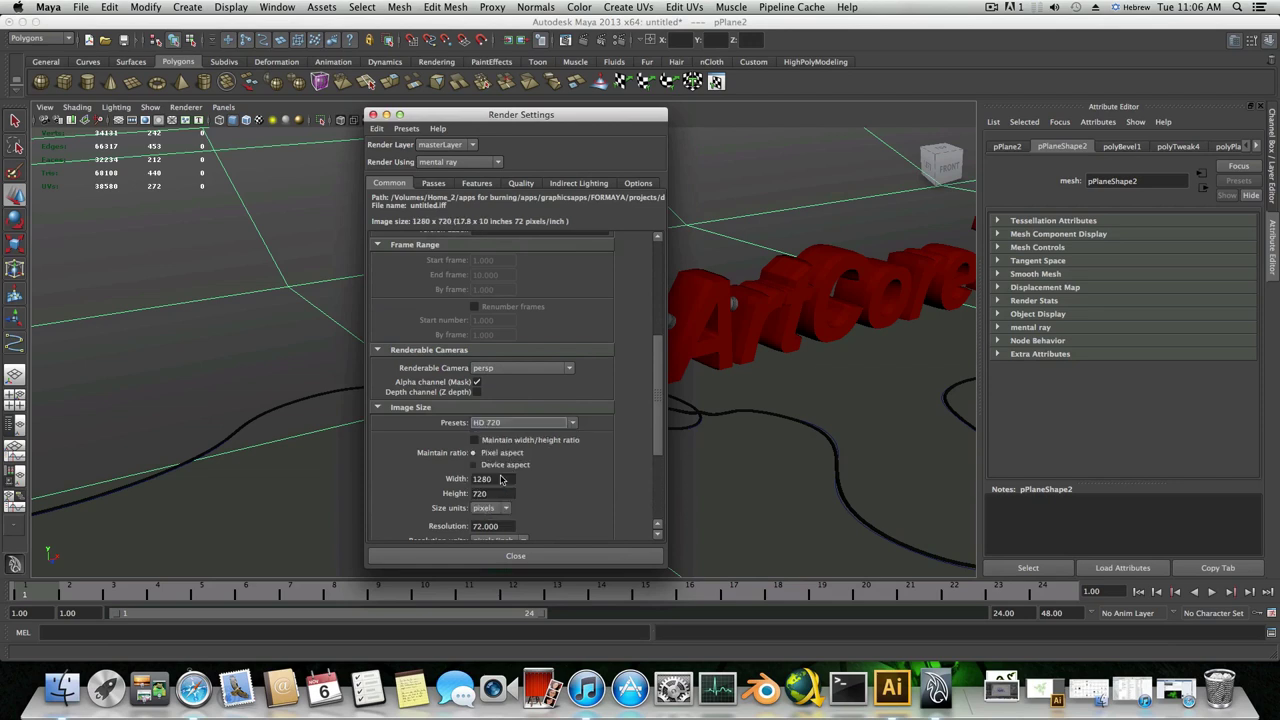
pyautogui.click(515, 556)
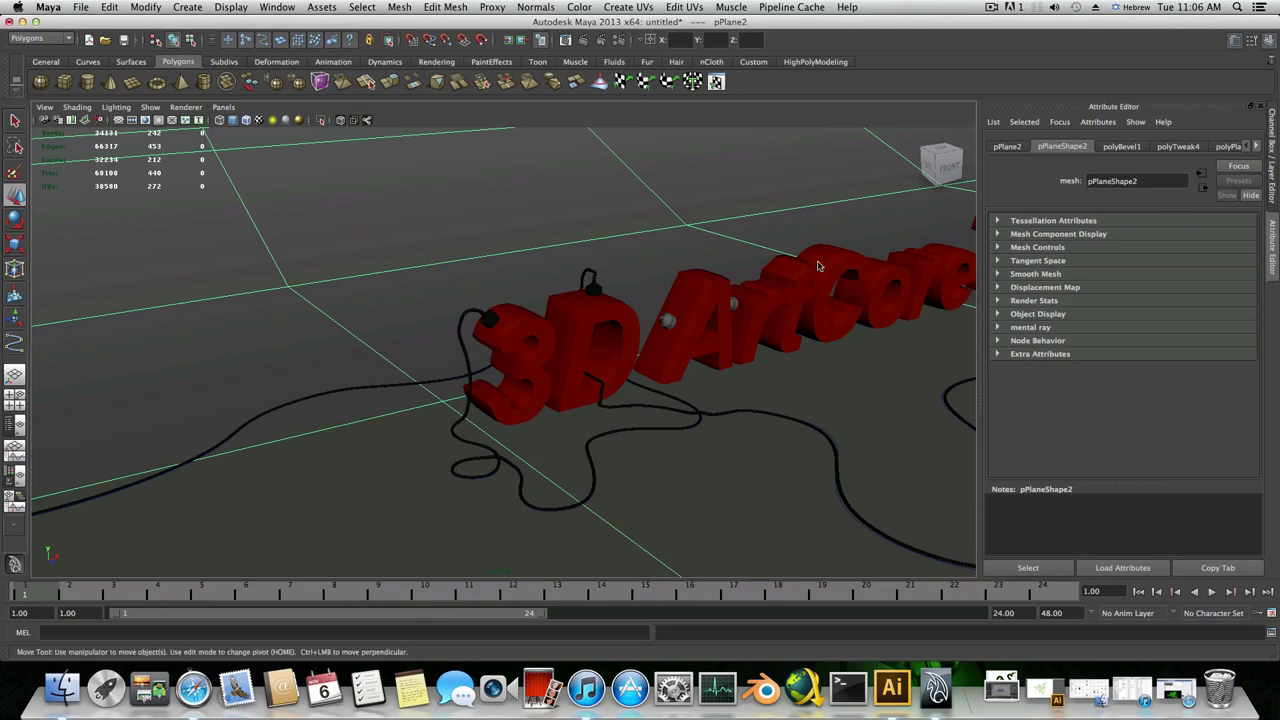
# - Frame the whole text with its cables, render it with mental ray and reposition the render window to review the image
pyautogui.keyDown('alt'); pyautogui.moveTo(820, 266); pyautogui.dragTo(683, 269, button='middle'); pyautogui.keyUp('alt')
pyautogui.scroll(-2, 699, 276)
pyautogui.keyDown('alt'); pyautogui.moveTo(690, 277); pyautogui.dragTo(625, 280); pyautogui.keyUp('alt')
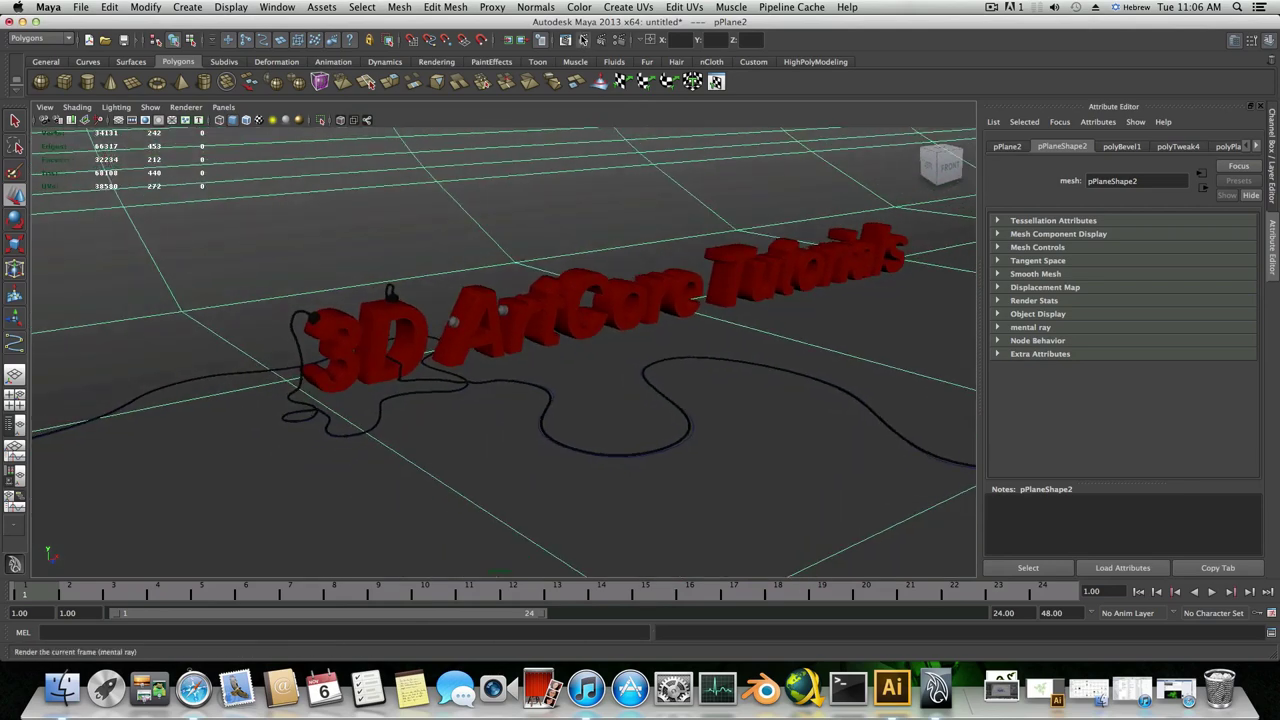
pyautogui.click(582, 38)
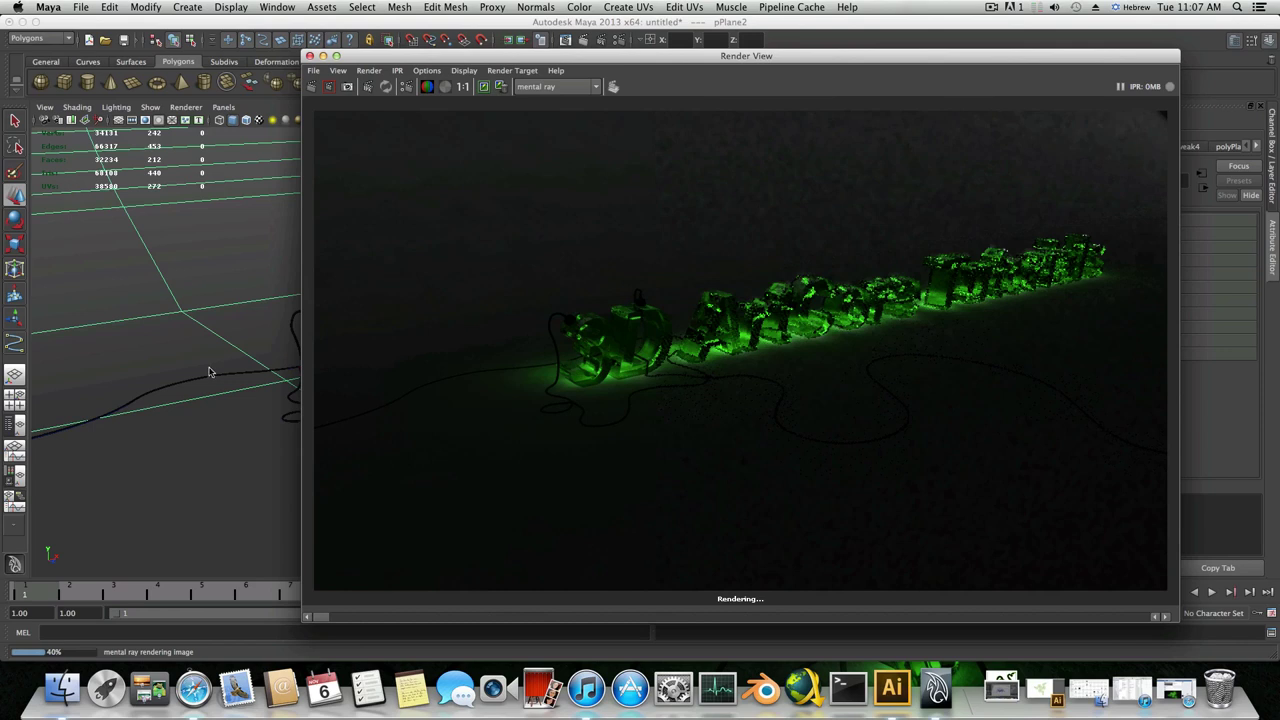
pyautogui.moveTo(373, 52); pyautogui.dragTo(411, 53)
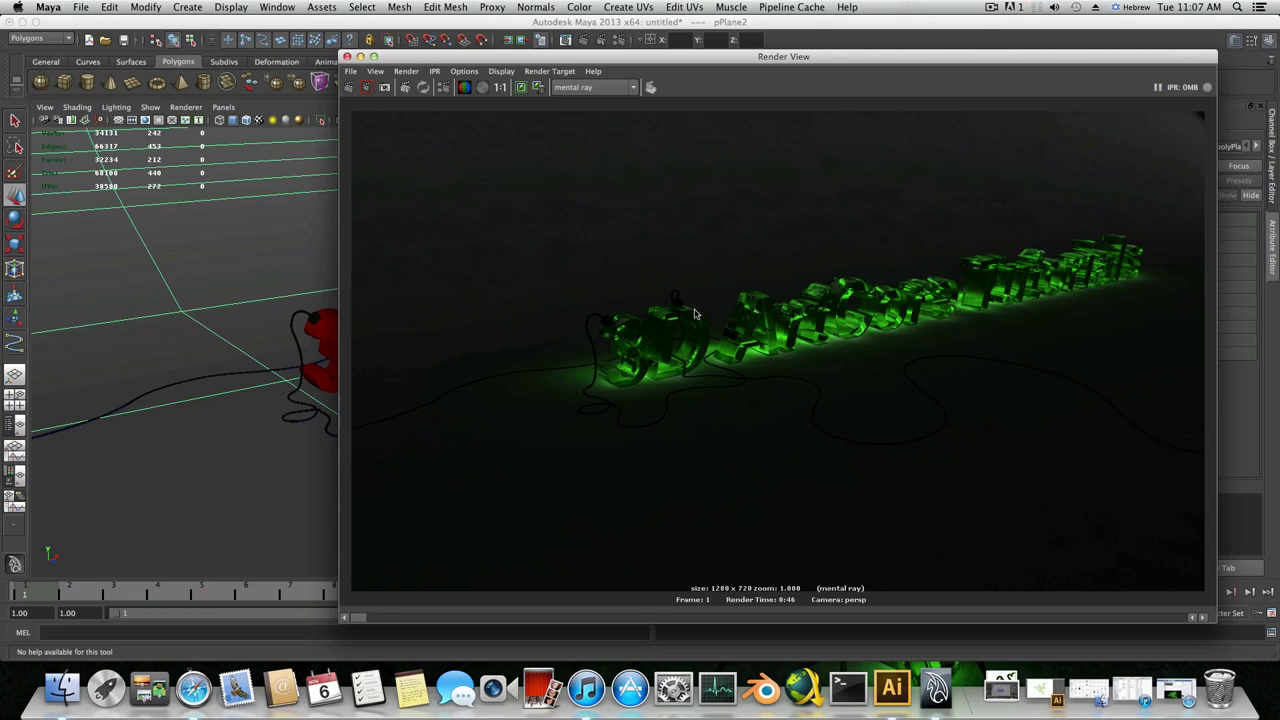
pyautogui.moveTo(632, 62); pyautogui.dragTo(544, 59)
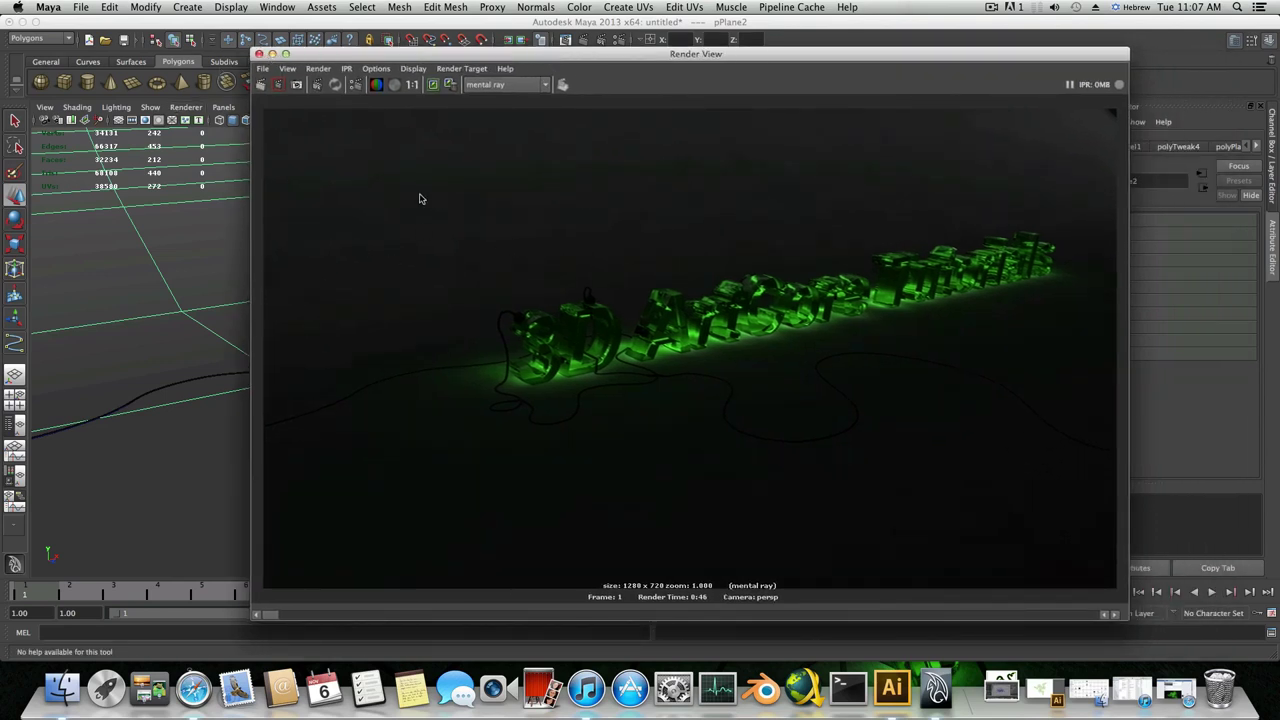
pyautogui.moveTo(317, 56); pyautogui.dragTo(278, 45)
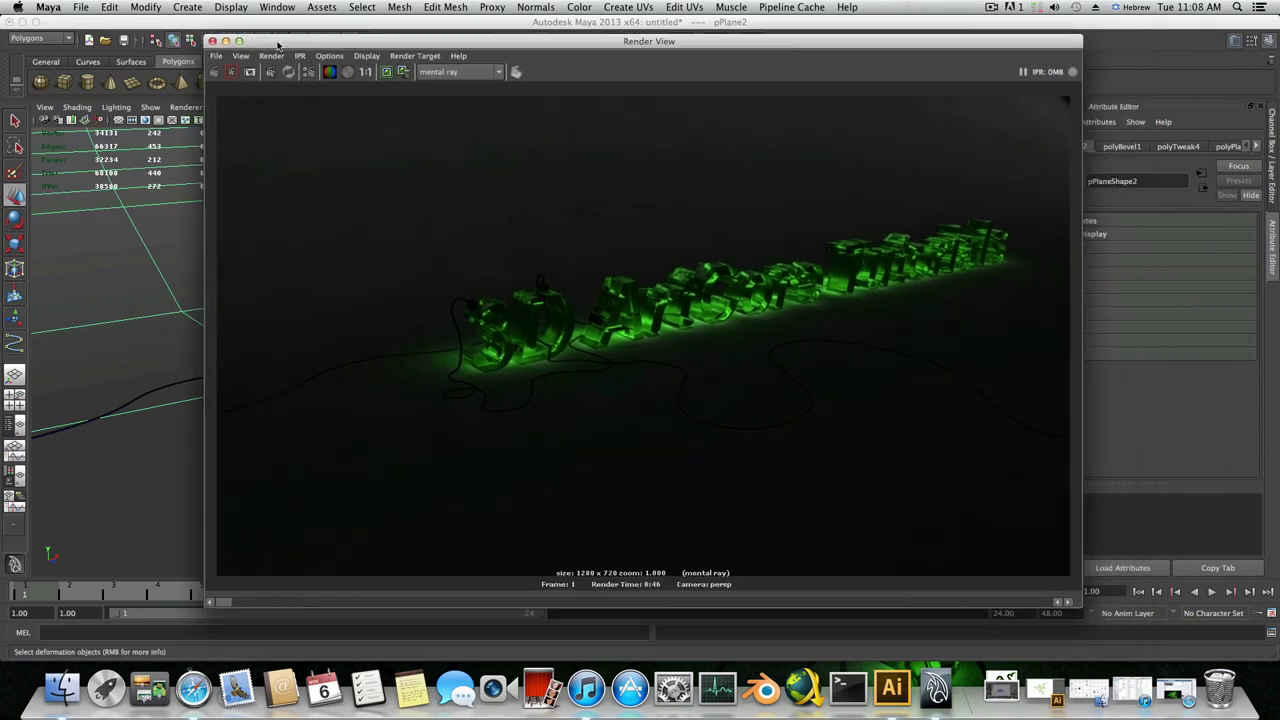